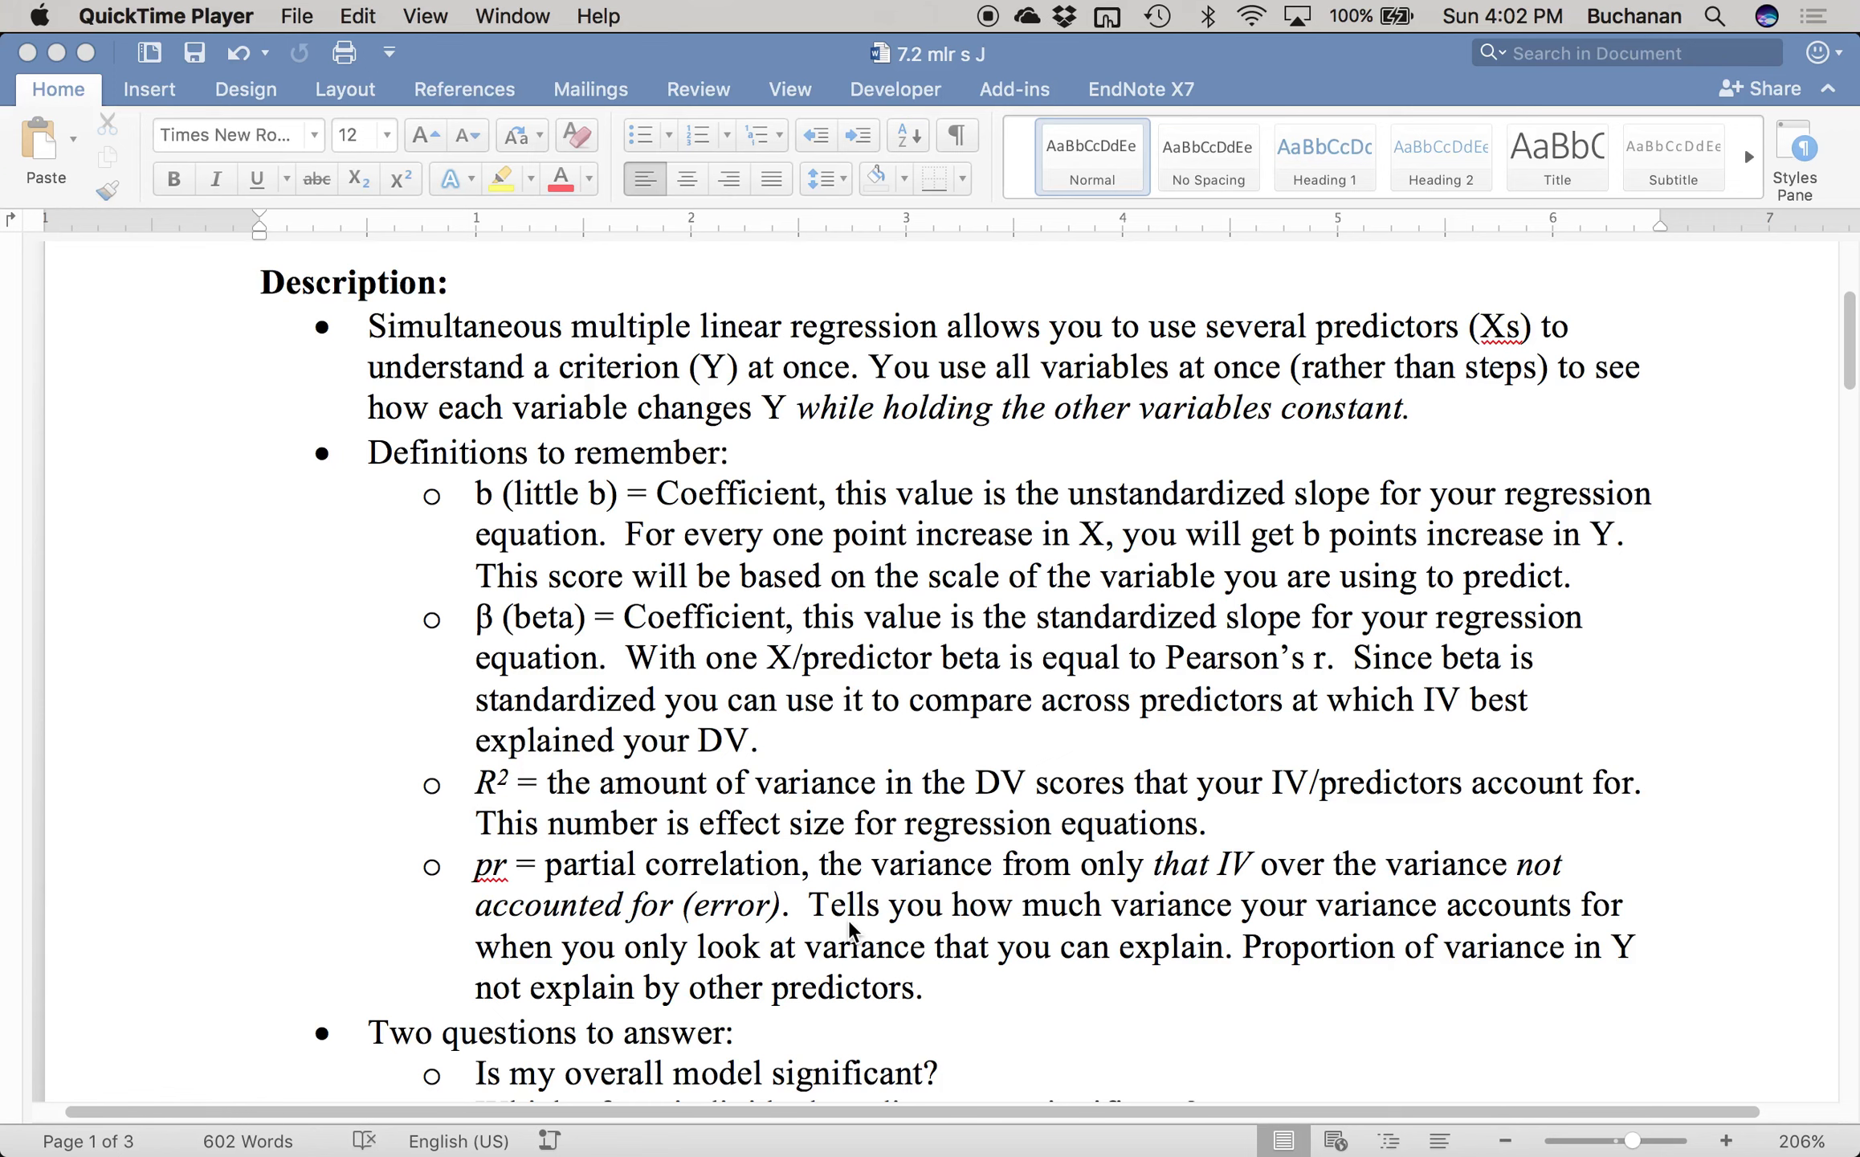
- Launch G*Power for the power analysis described in the notes and shift its window aside from the instructions
{"action": "scroll", "coordinate": [865, 737], "scroll_direction": "down", "scroll_amount": 5}
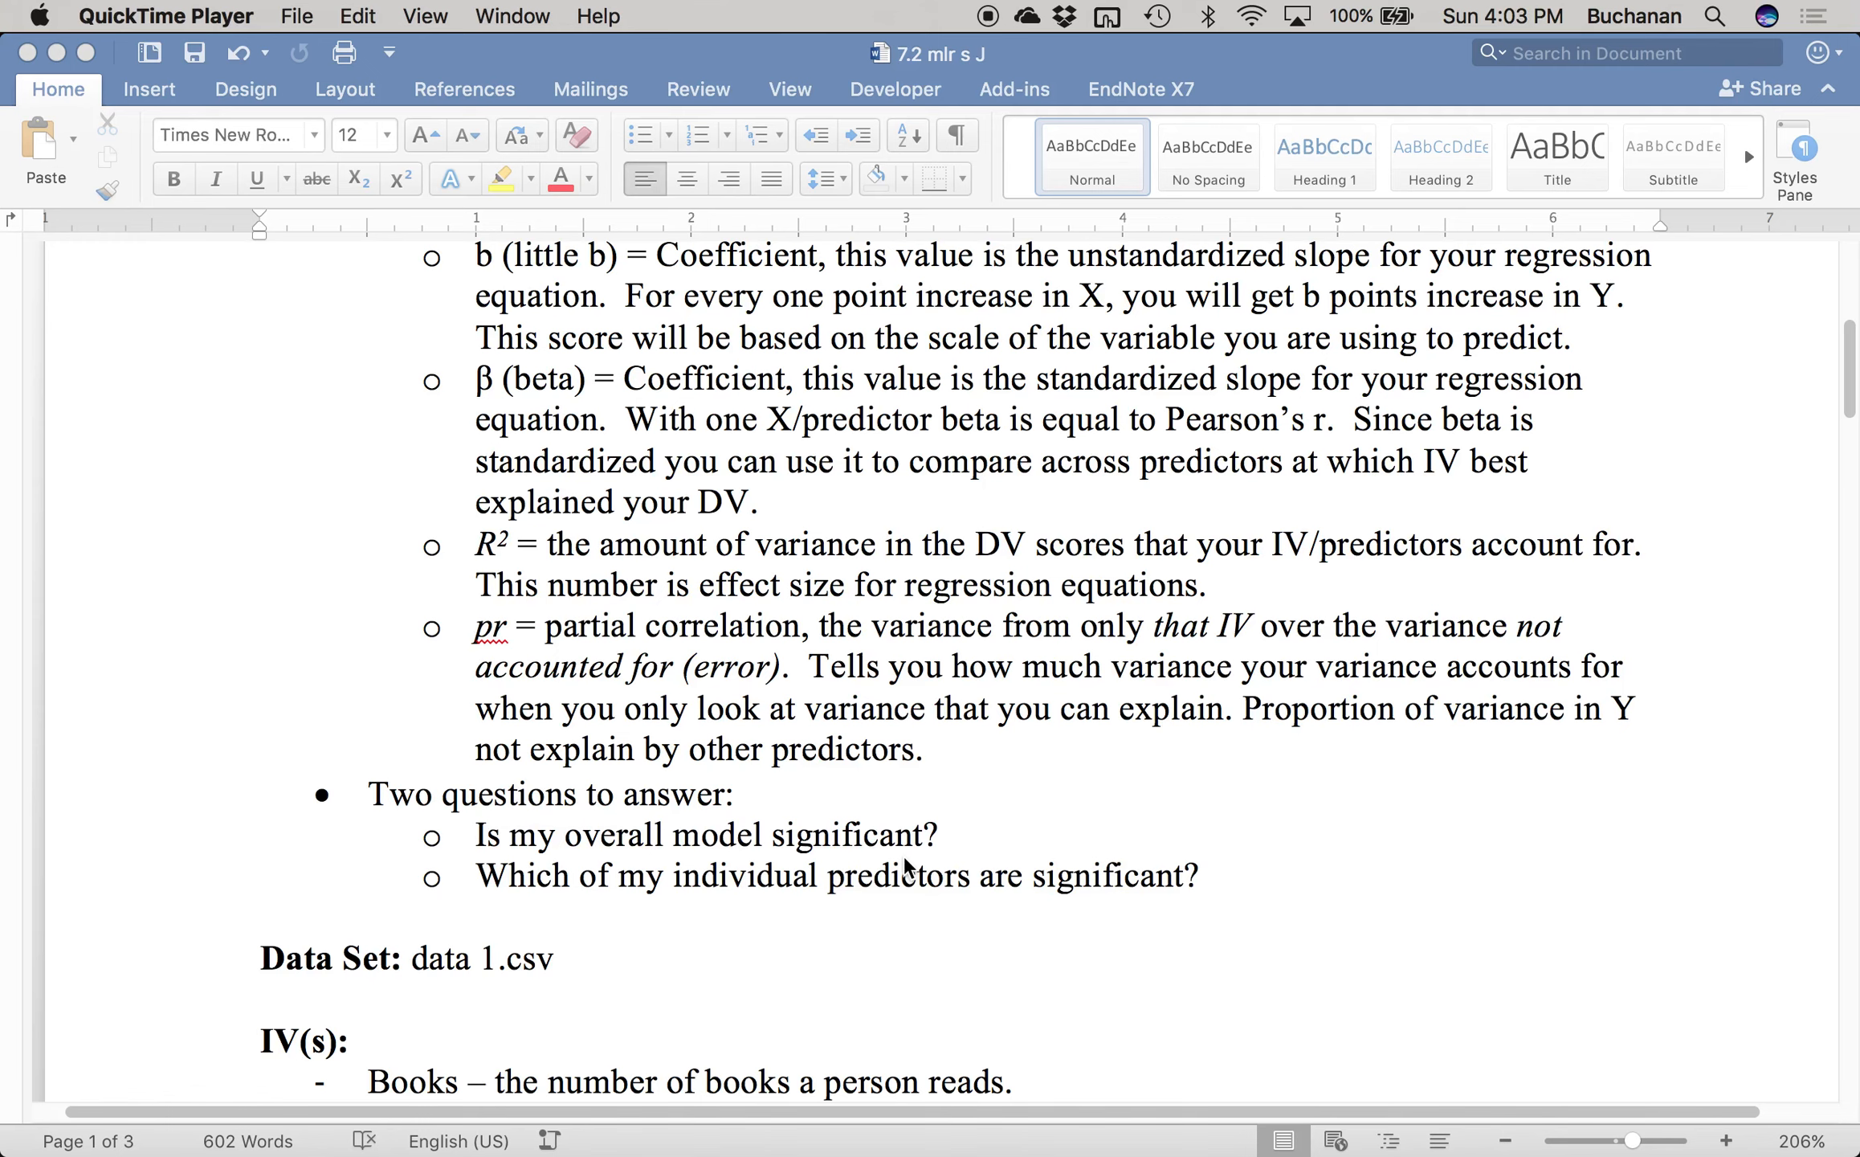
{"action": "scroll", "coordinate": [906, 867], "scroll_direction": "down", "scroll_amount": 10}
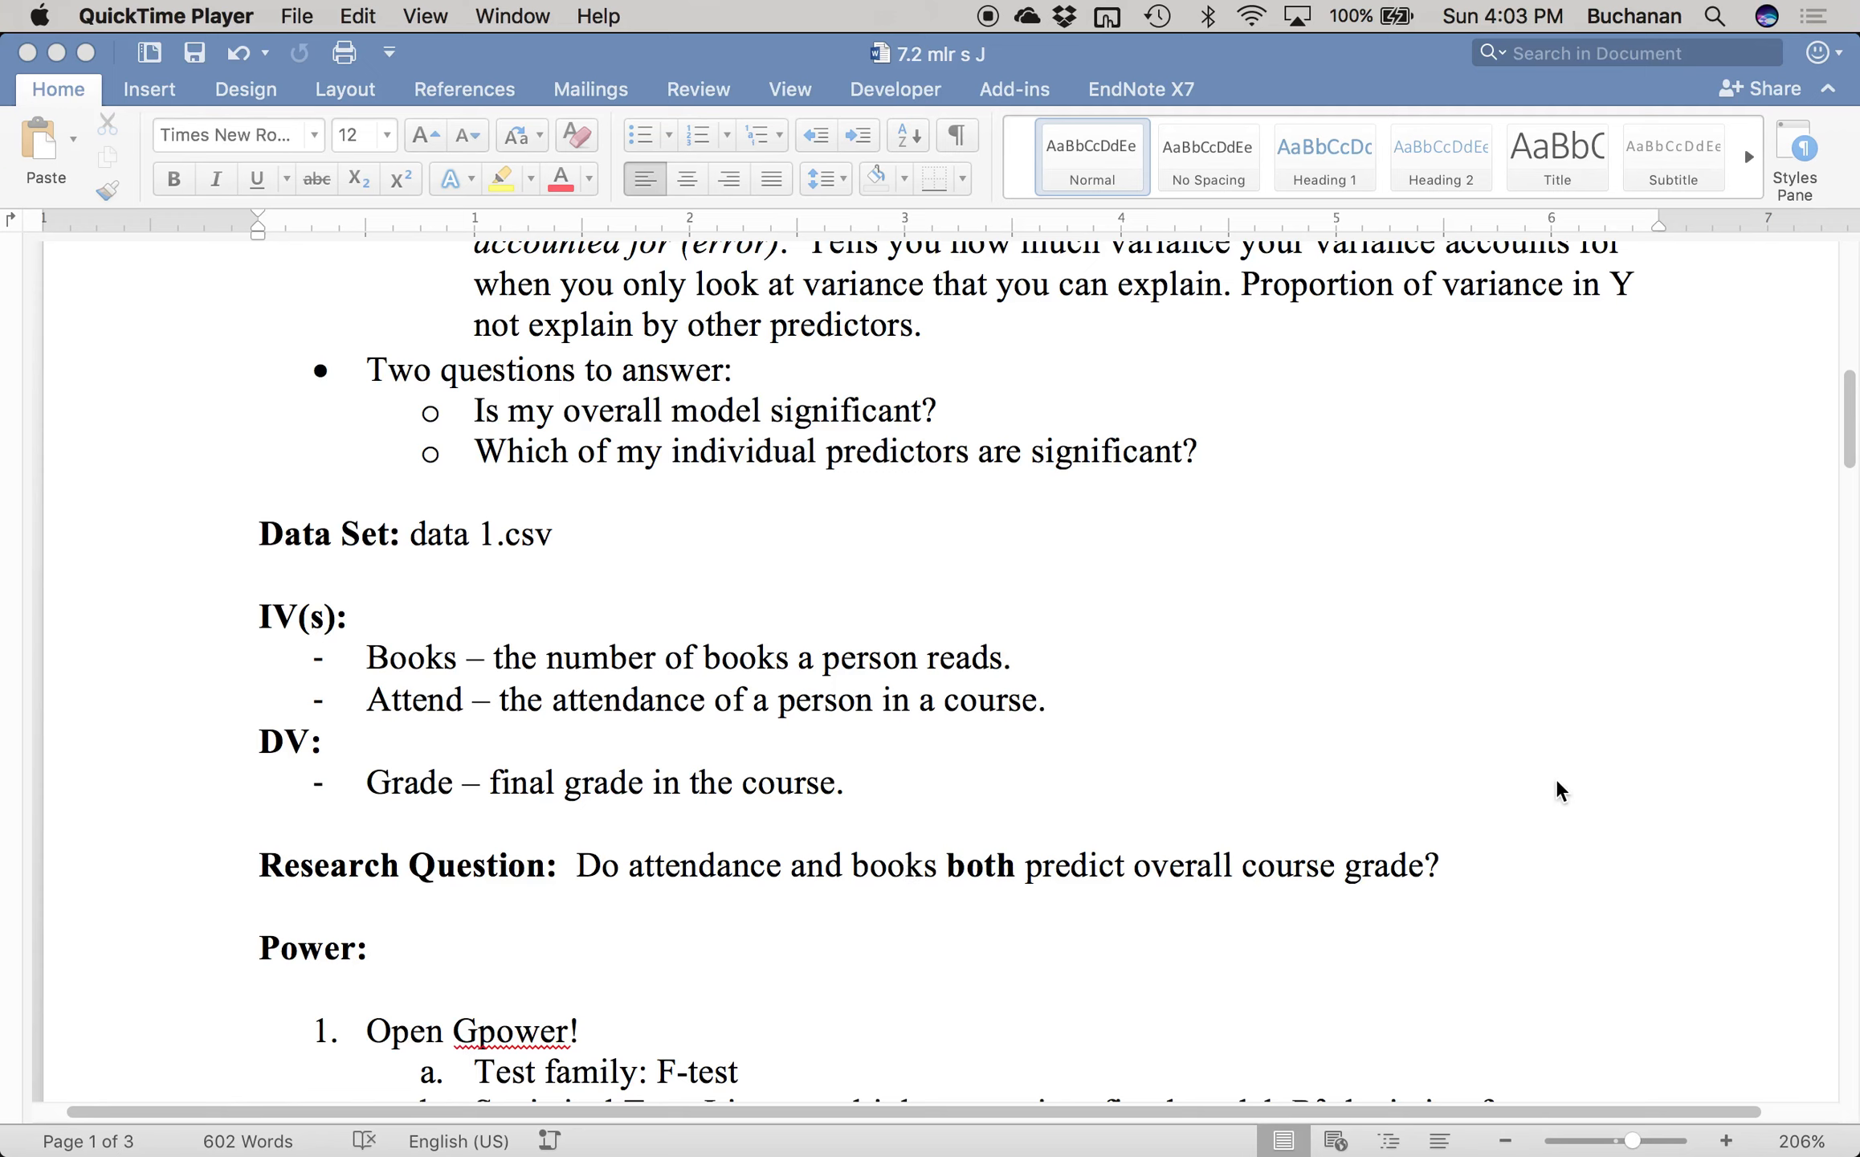
{"action": "scroll", "coordinate": [1559, 790], "scroll_direction": "down", "scroll_amount": 6}
{"action": "scroll", "coordinate": [1558, 790], "scroll_direction": "down", "scroll_amount": 3}
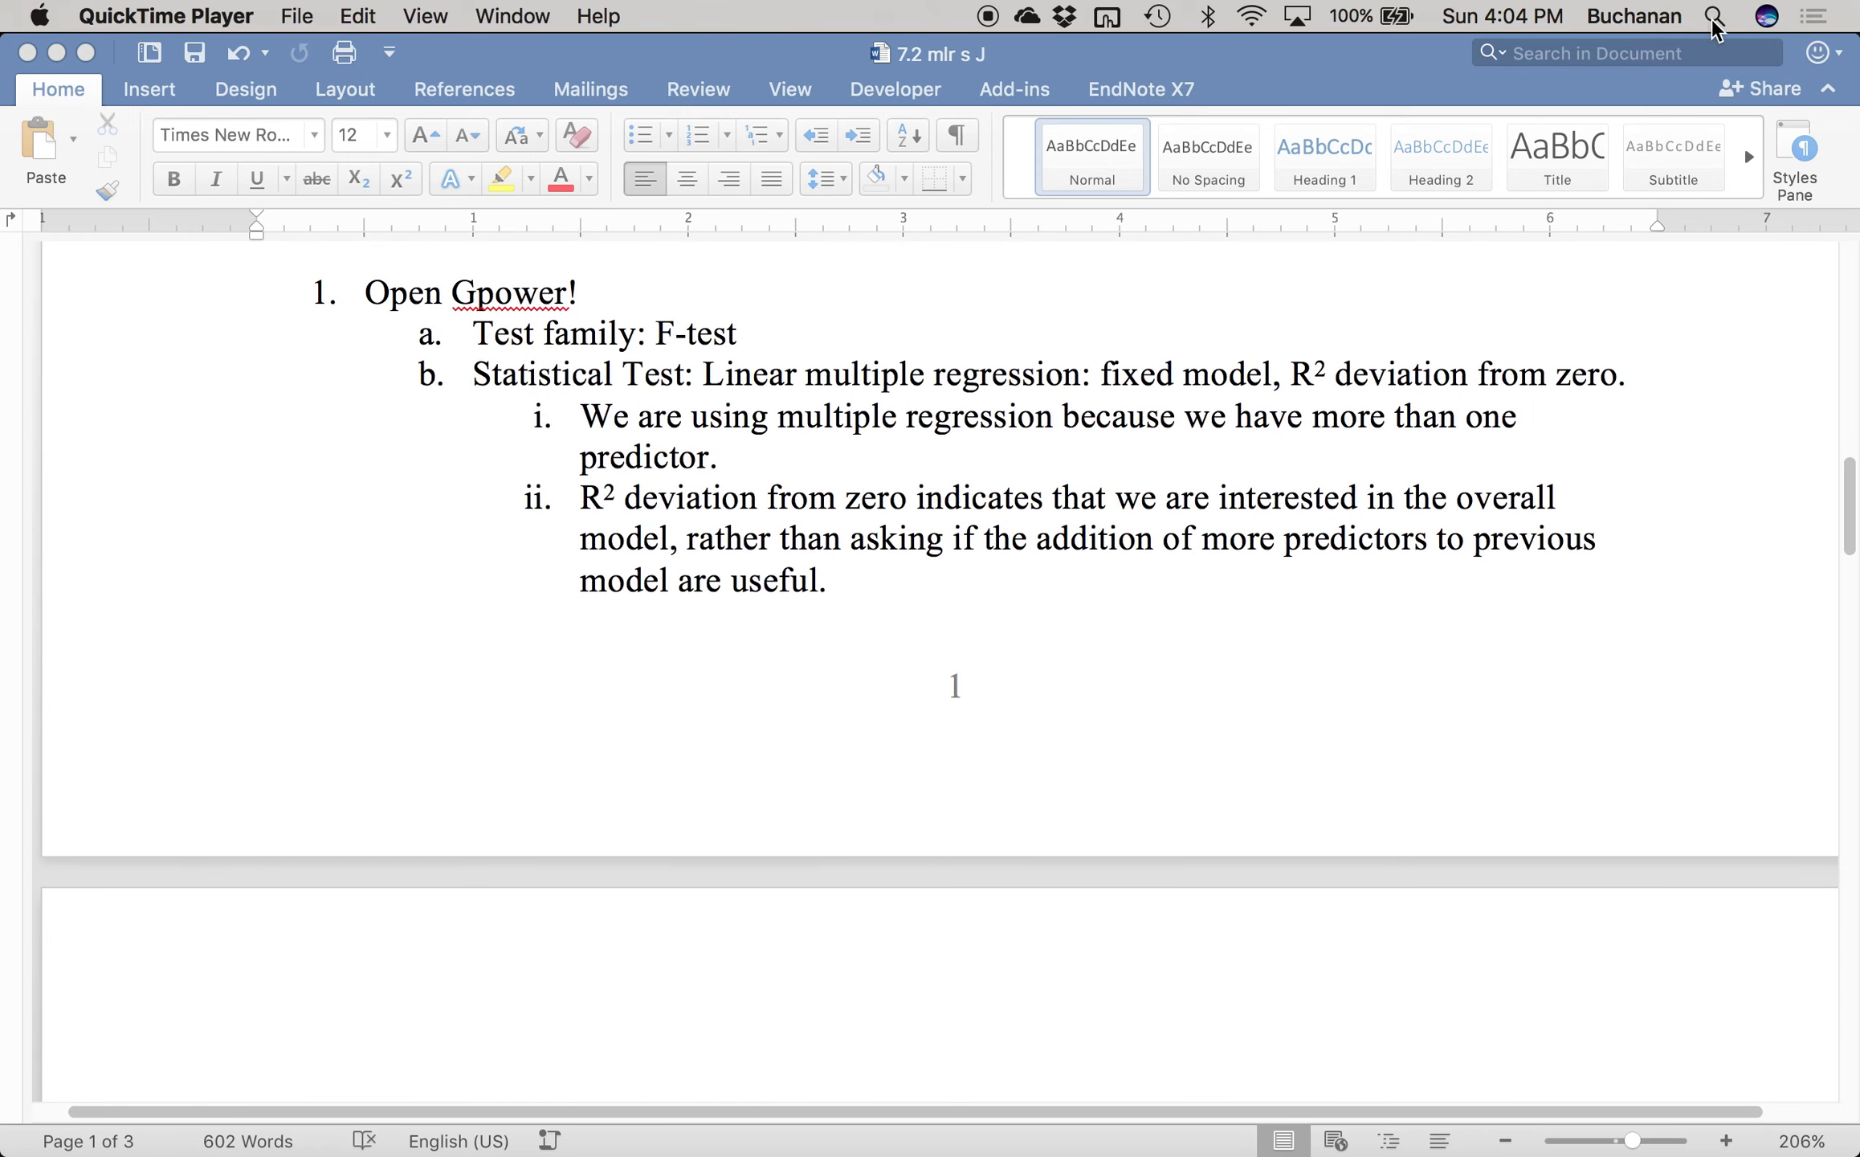
{"action": "left_click", "coordinate": [1712, 22]}
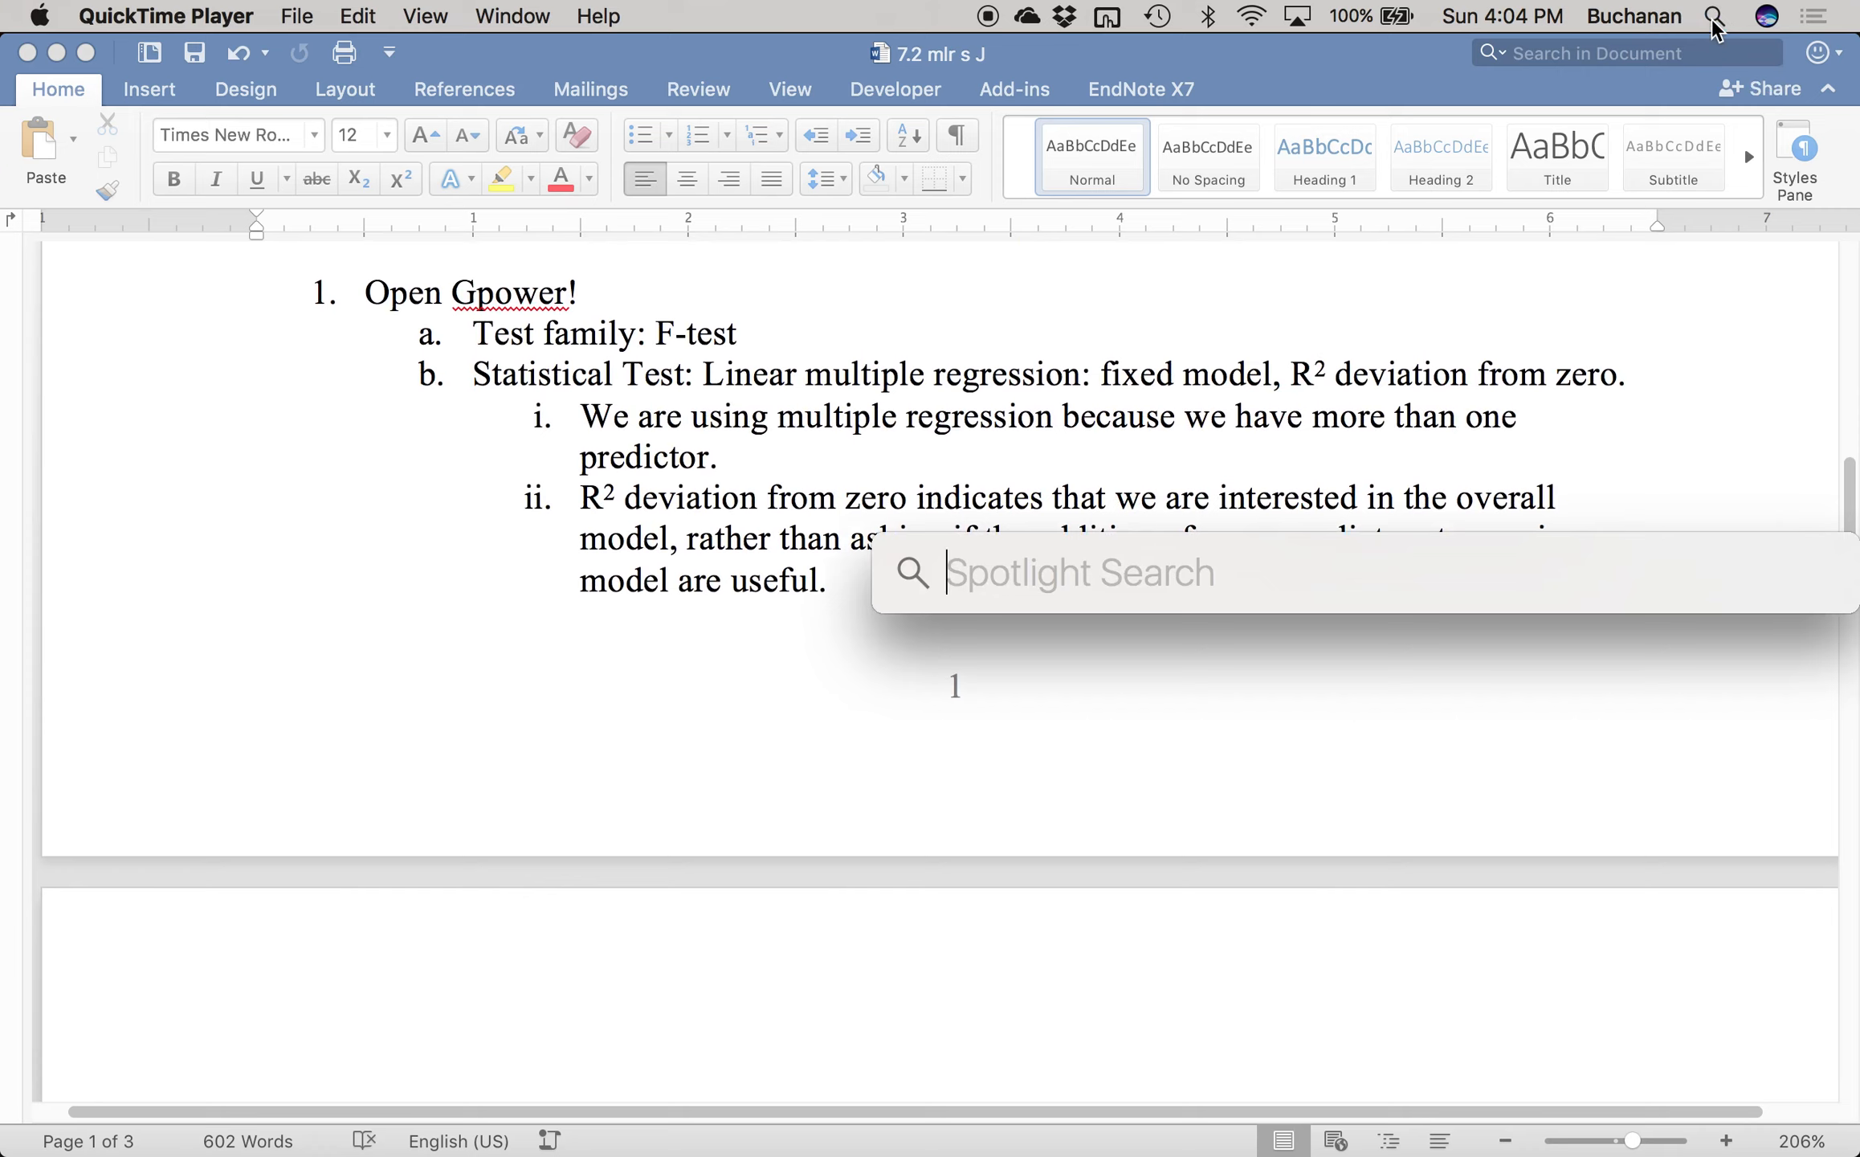
{"action": "type", "text": "g"}
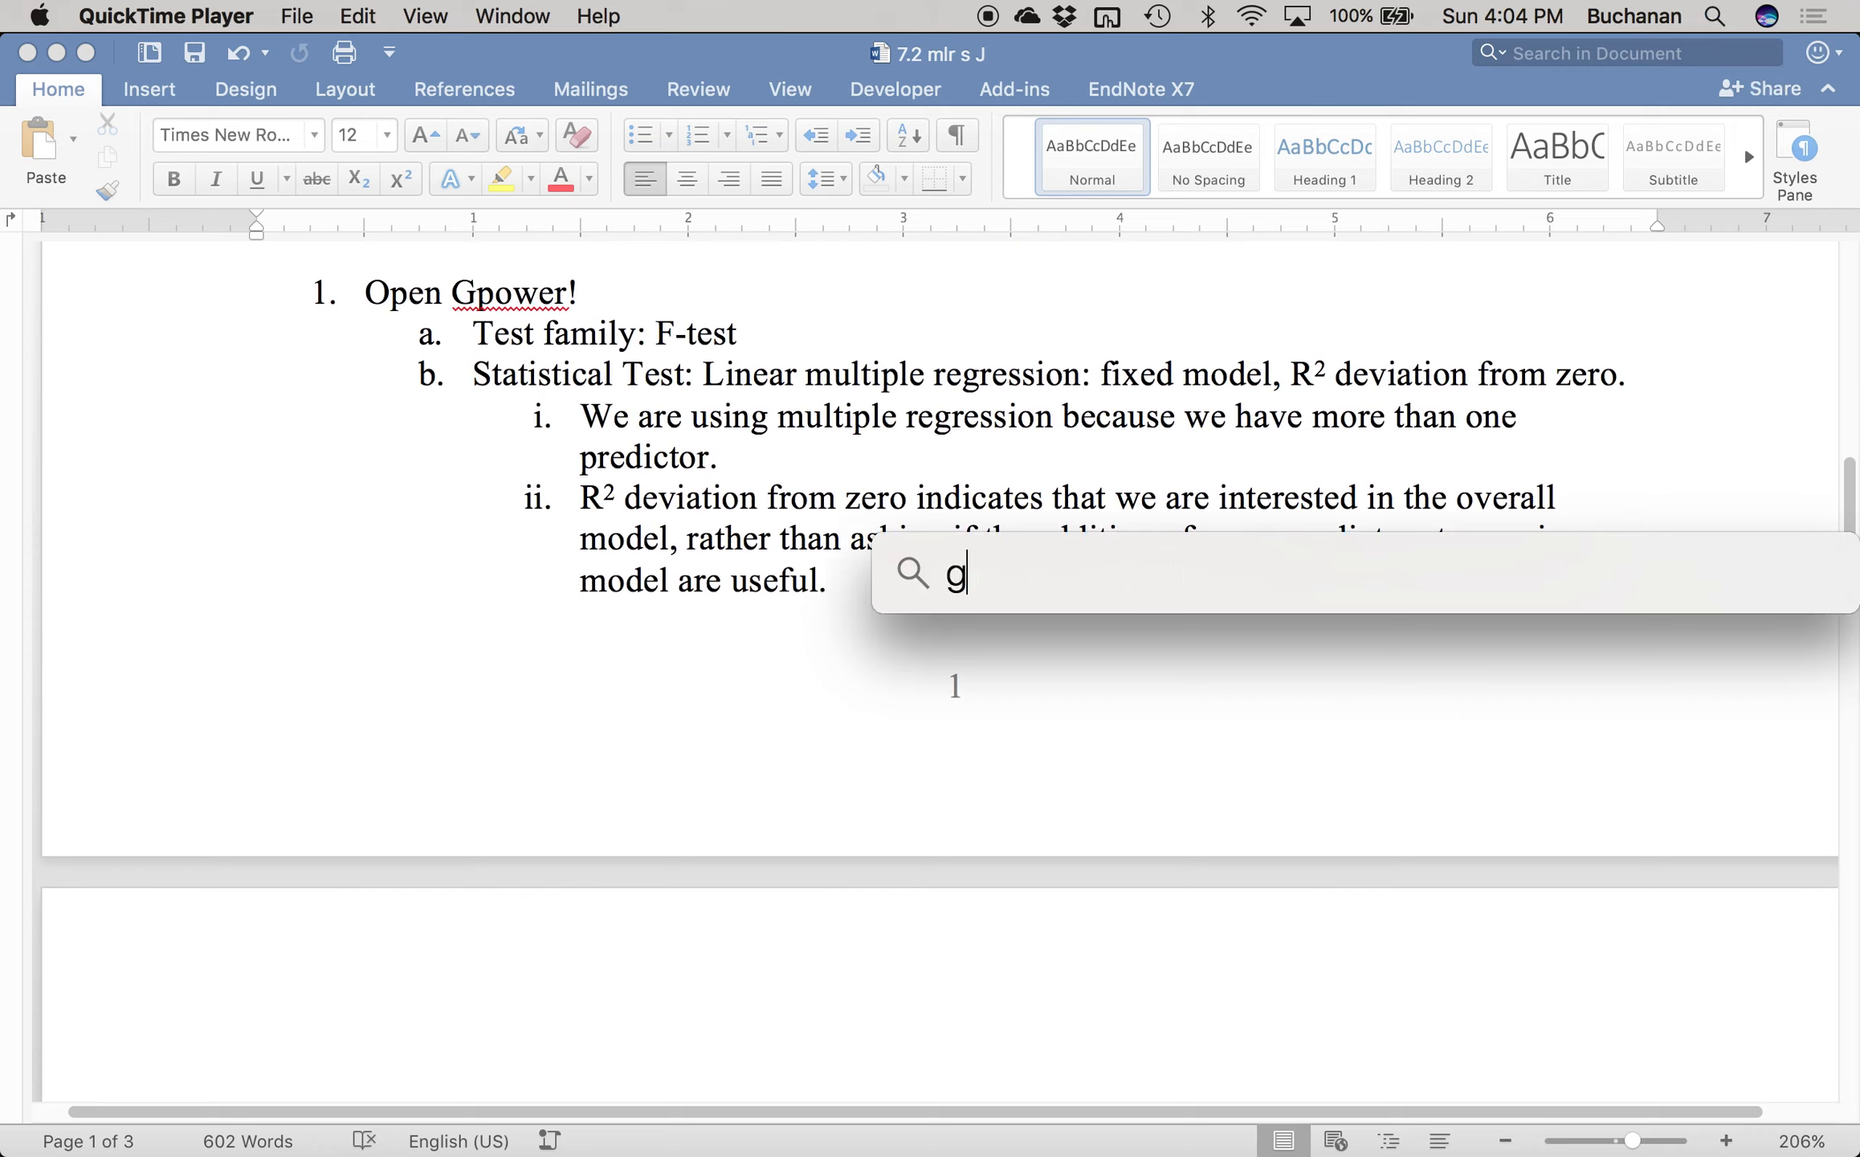
{"action": "type", "text": "*p"}
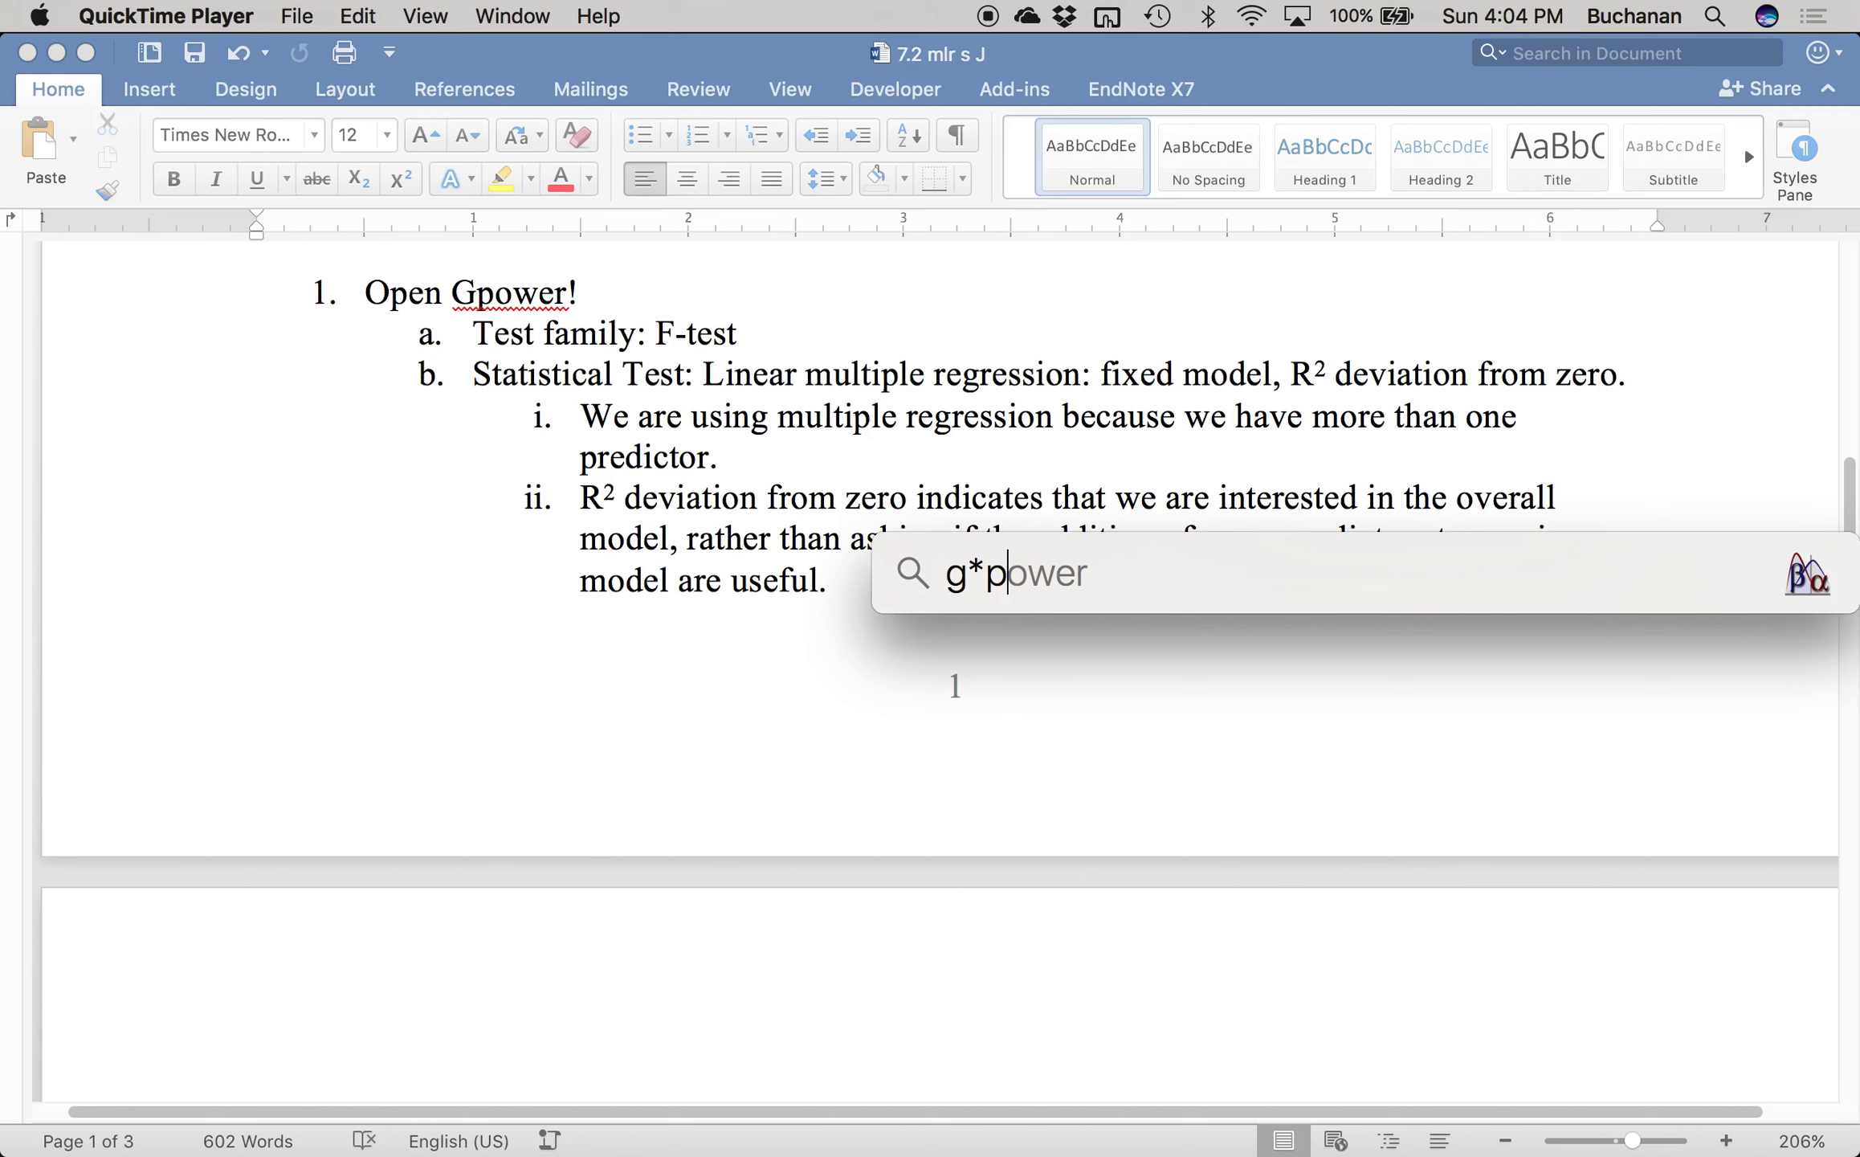
{"action": "key", "text": "Return"}
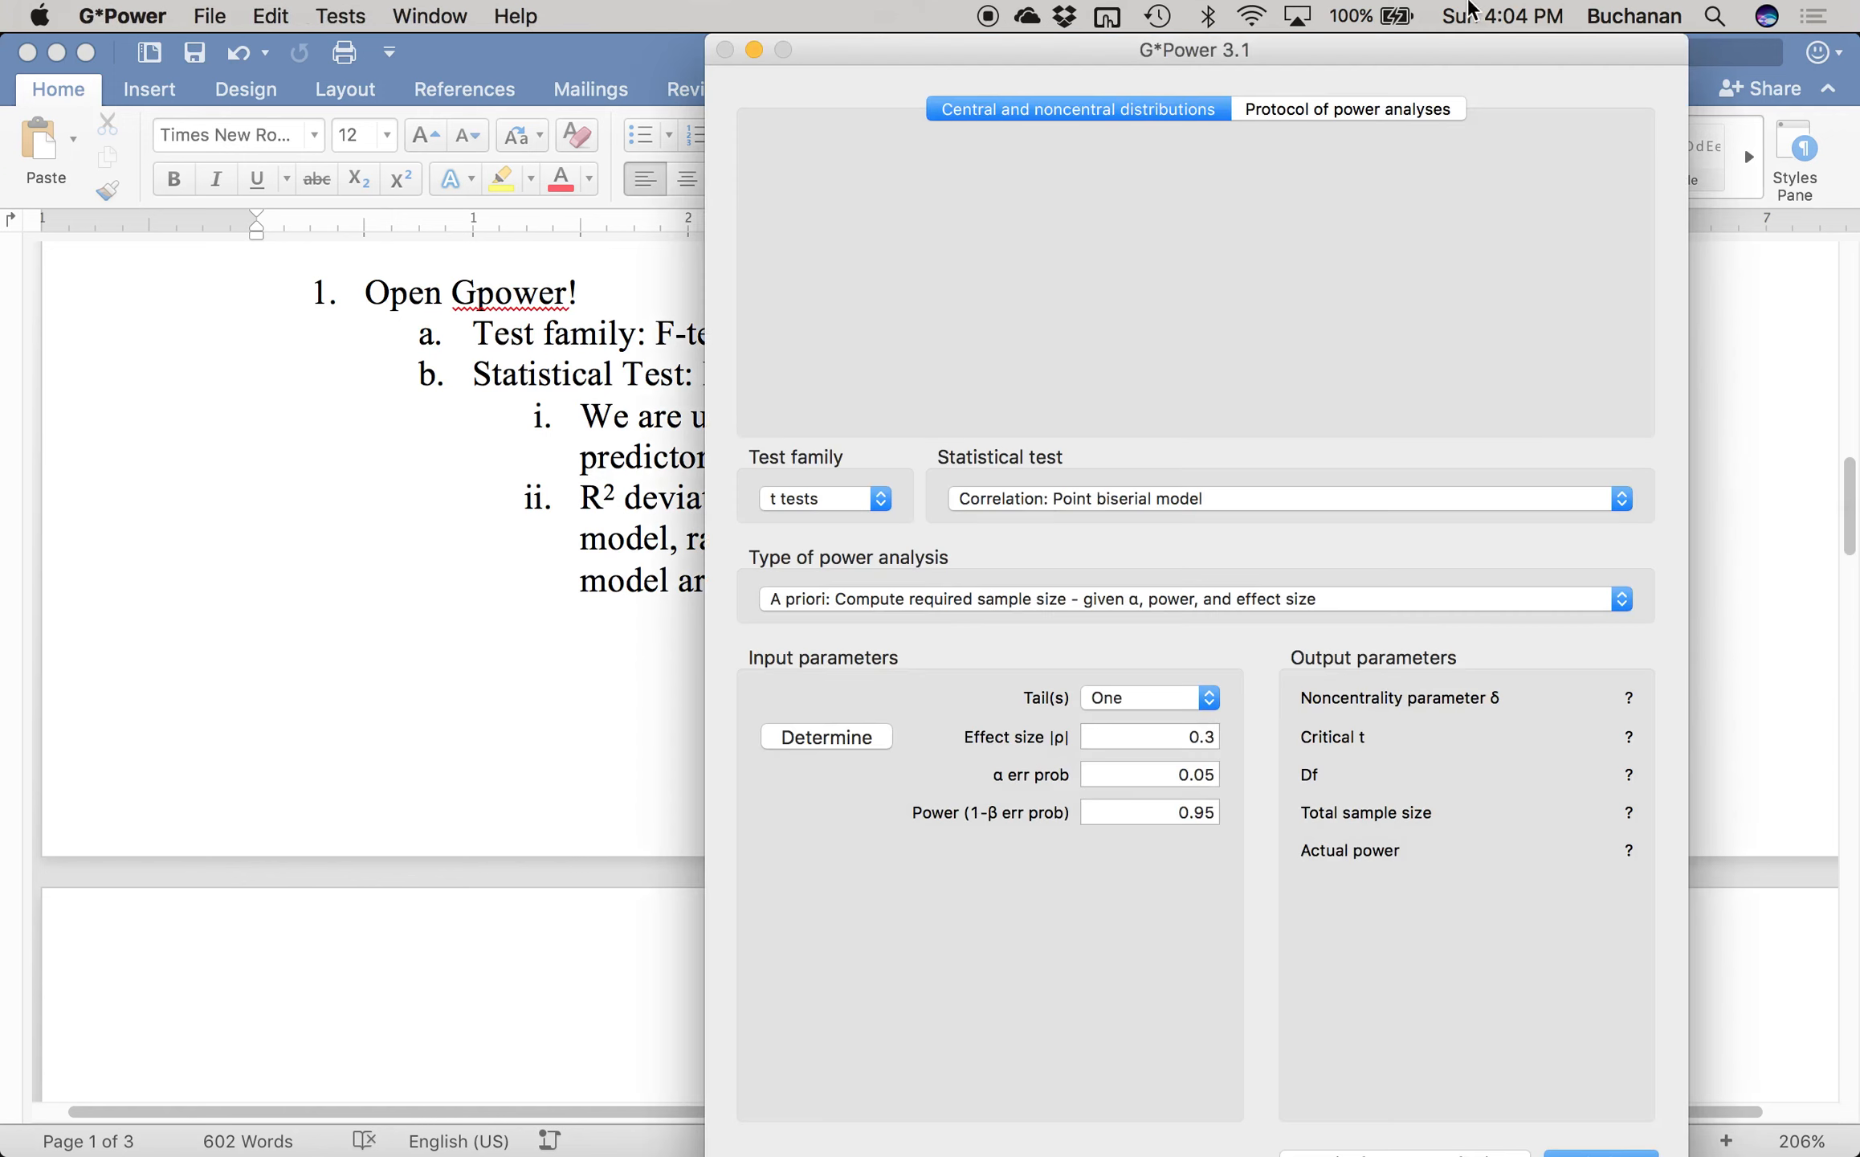
{"action": "left_click_drag", "start_coordinate": [1141, 60], "coordinate": [1265, 53]}
- Choose the F tests family and the statistical test "Linear multiple regression: Fixed model, R² deviation from zero"
{"action": "left_click", "coordinate": [932, 505]}
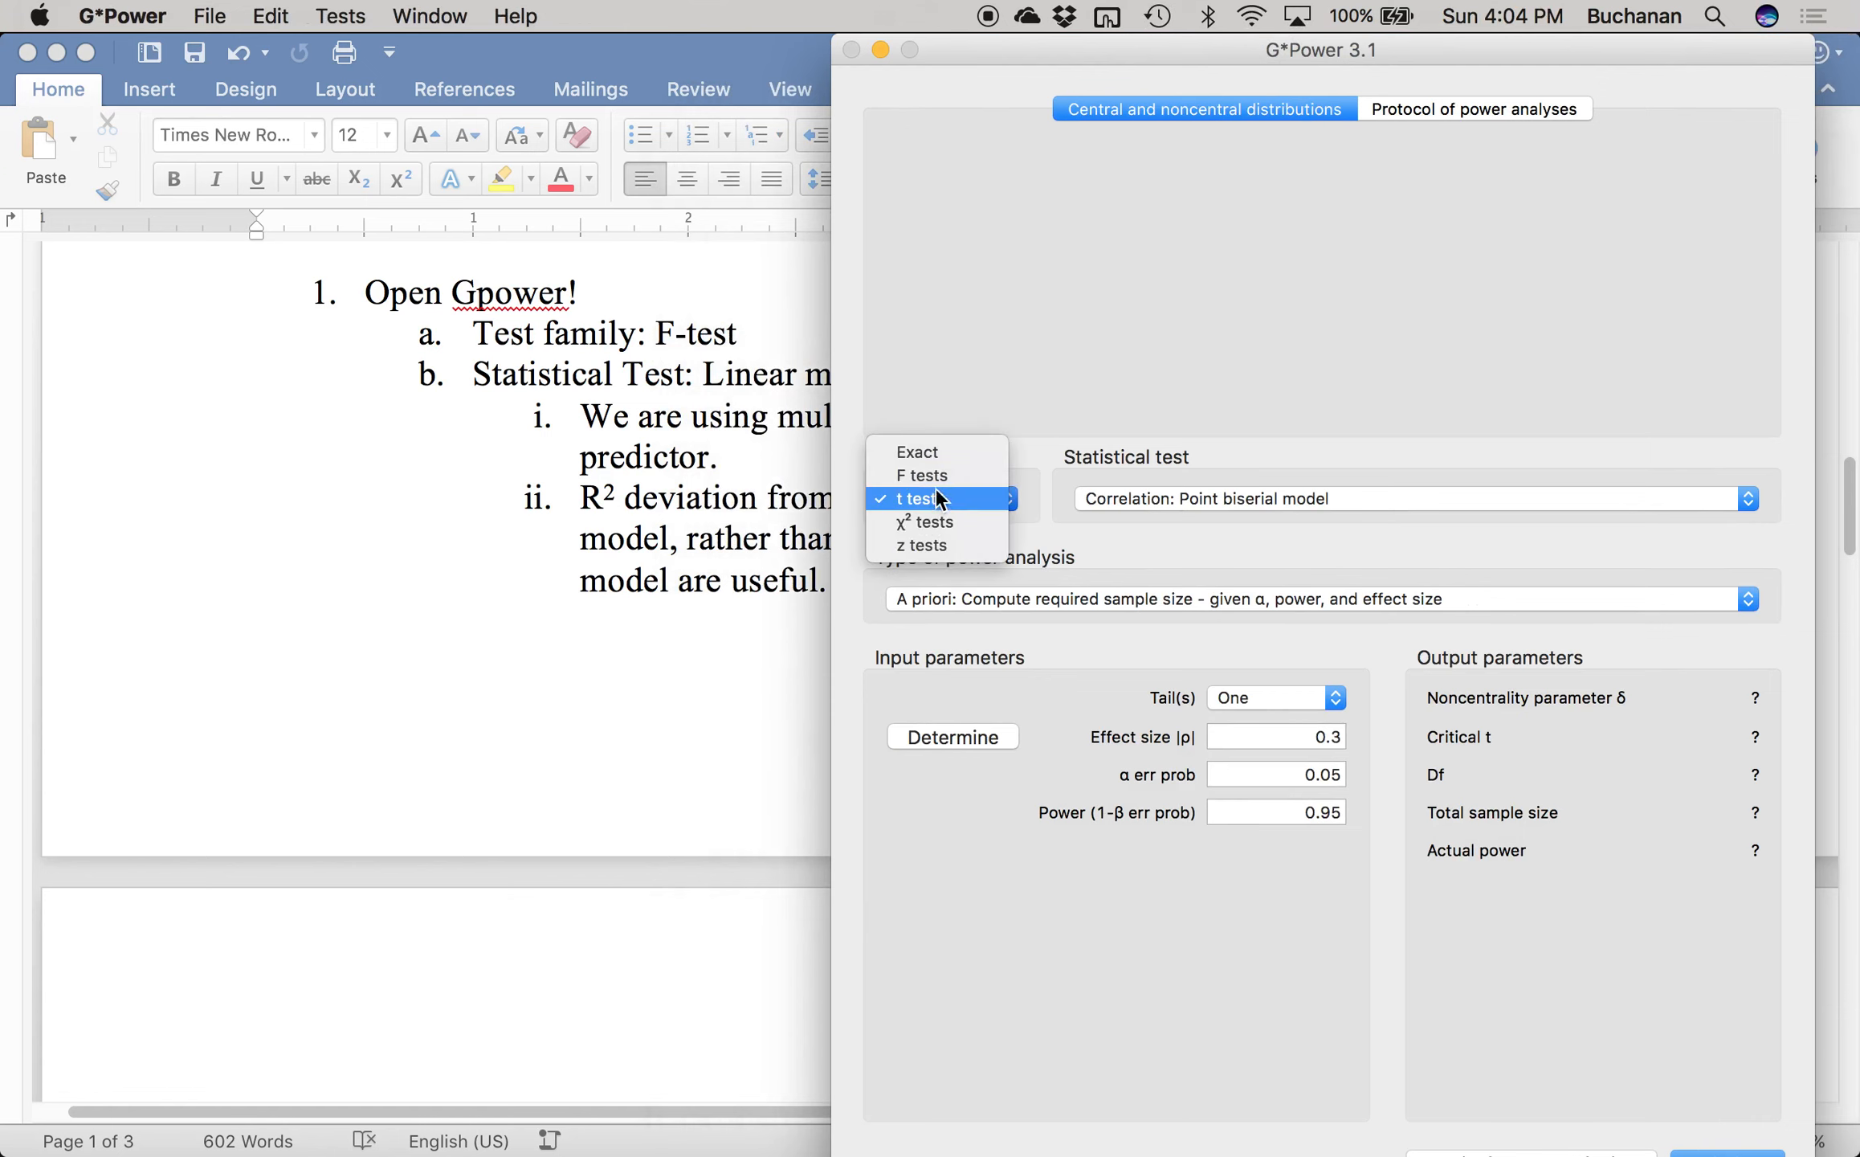
{"action": "left_click", "coordinate": [939, 481]}
{"action": "left_click", "coordinate": [1208, 497]}
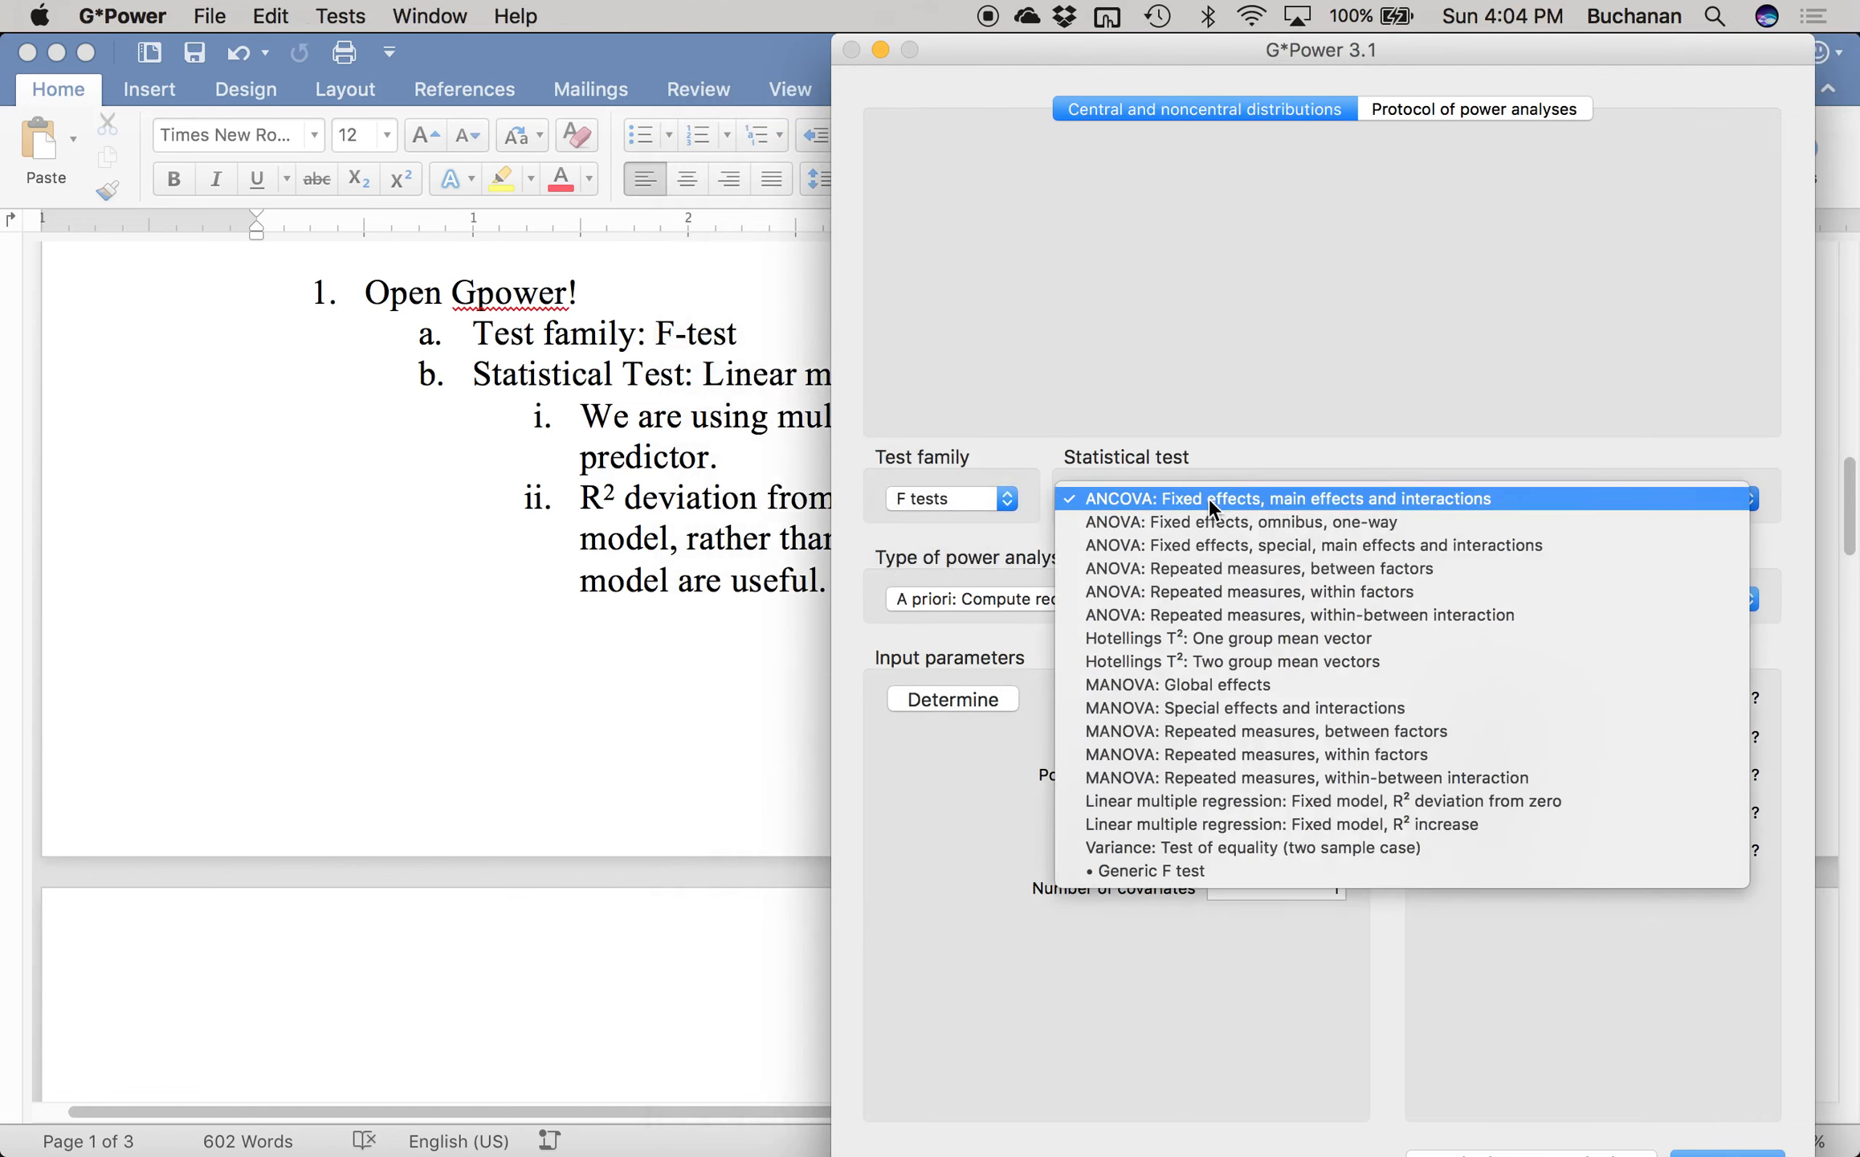
{"action": "left_click", "coordinate": [1280, 801]}
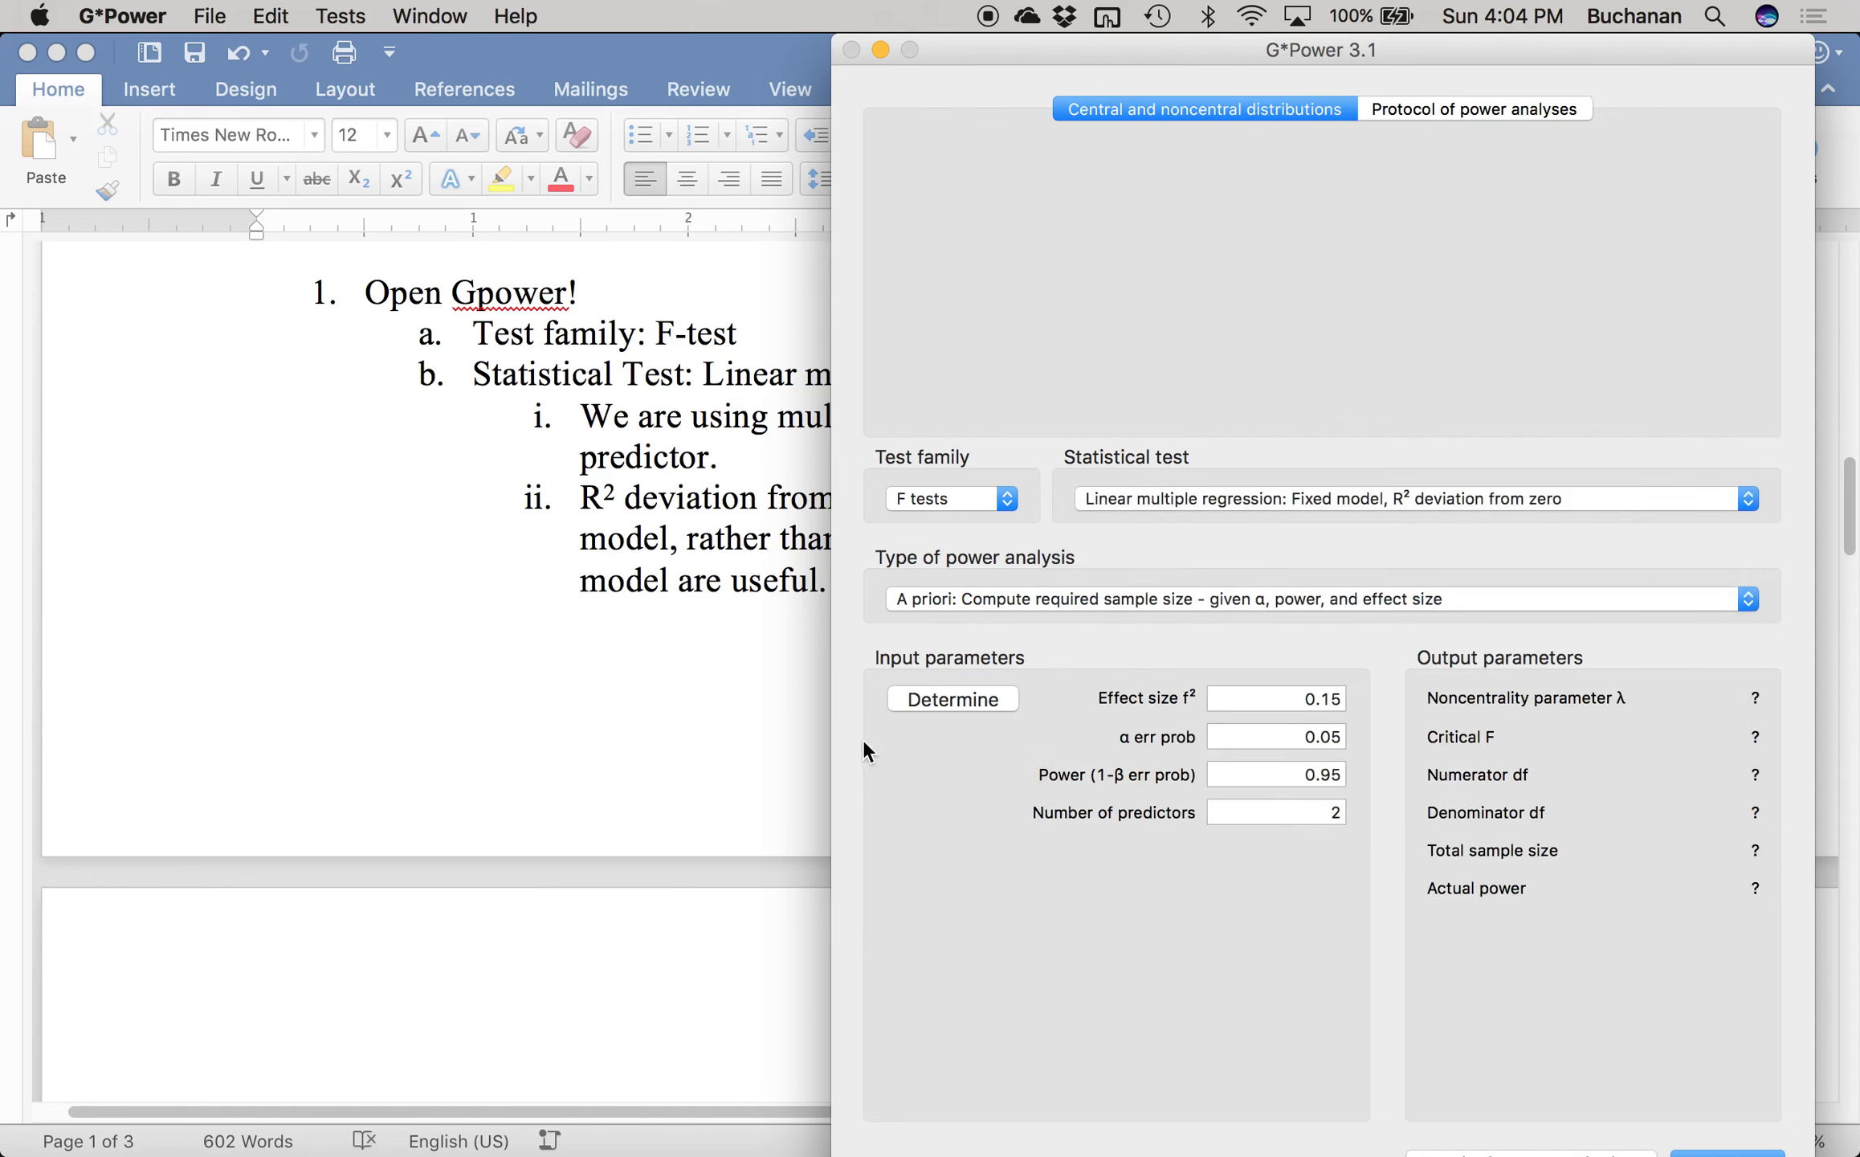
- Check the notes in Word for the effect size, alpha, power and predictor settings, highlighting the small effect size item
{"action": "scroll", "coordinate": [560, 705], "scroll_direction": "down", "scroll_amount": 10}
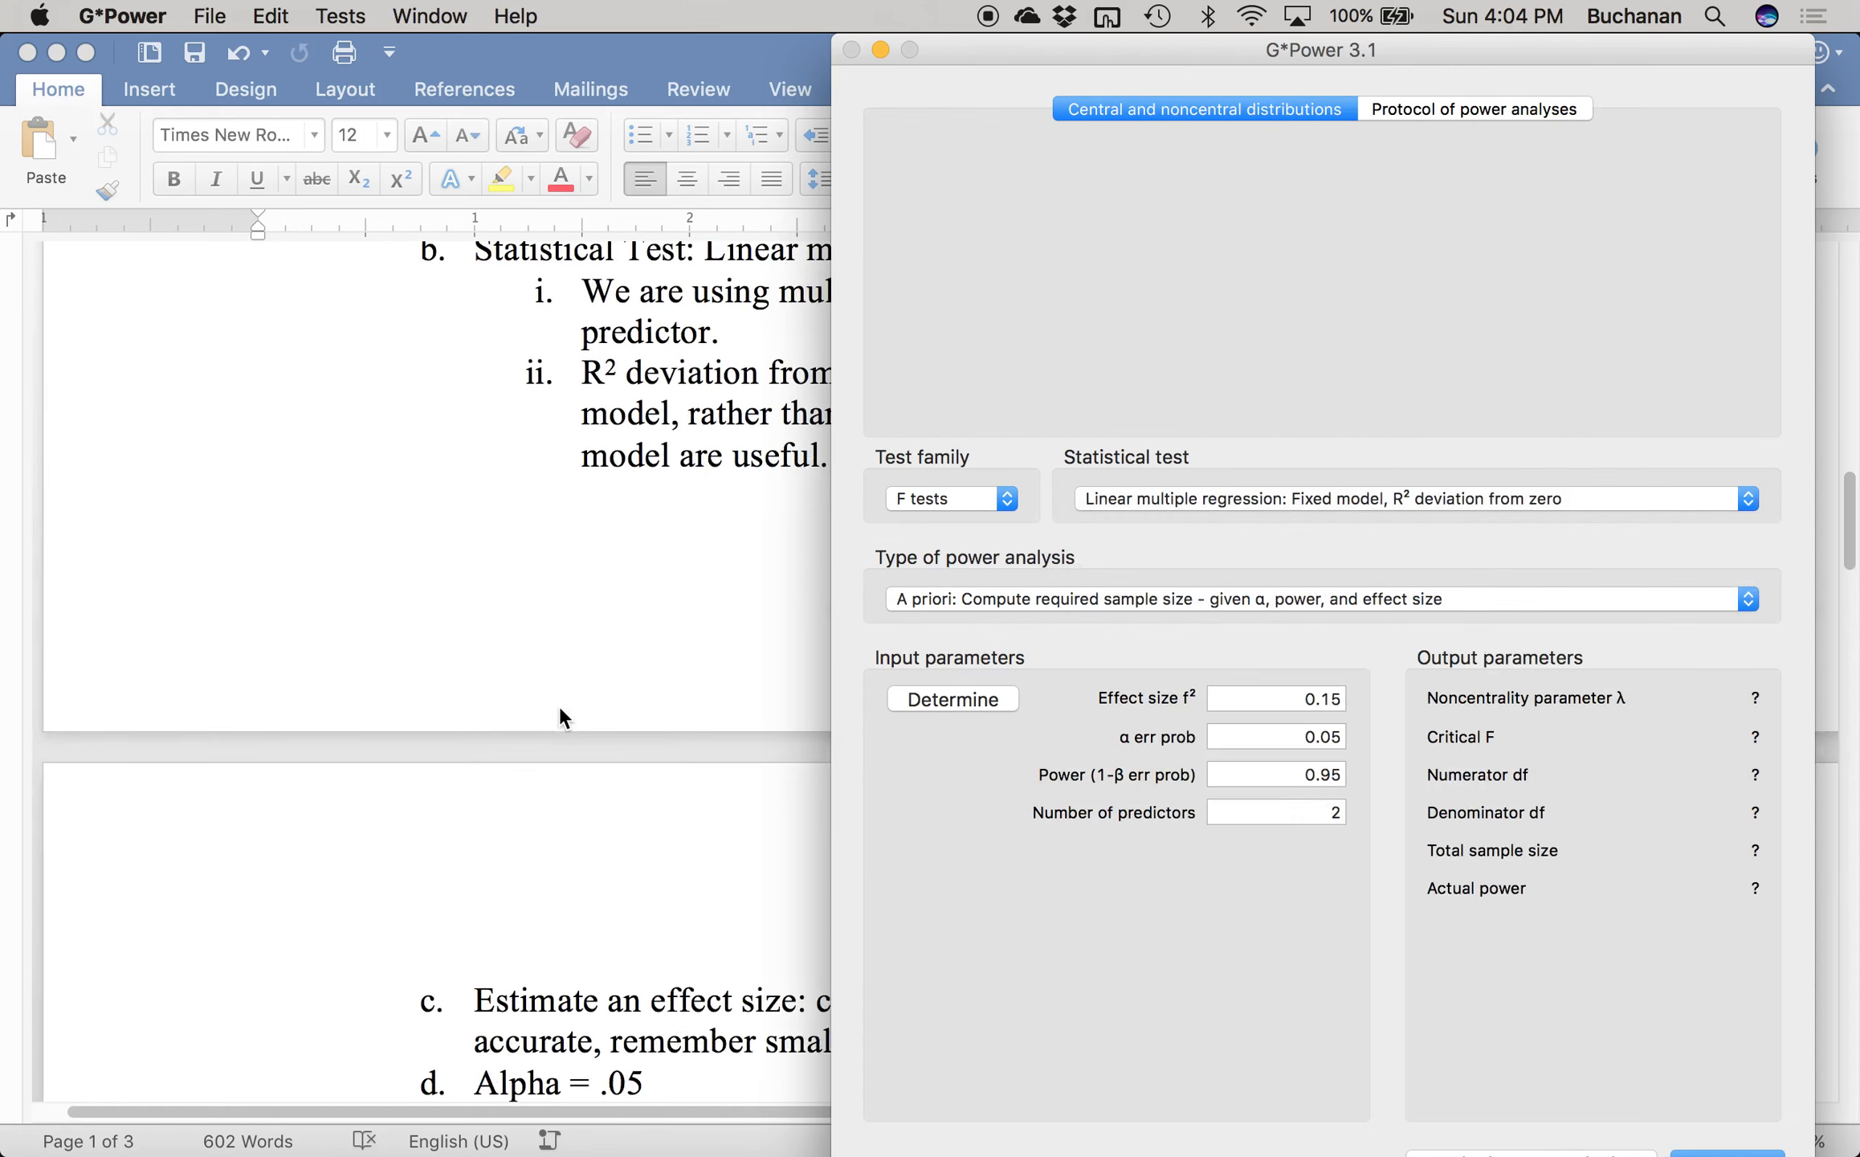
{"action": "scroll", "coordinate": [560, 706], "scroll_direction": "down", "scroll_amount": 4}
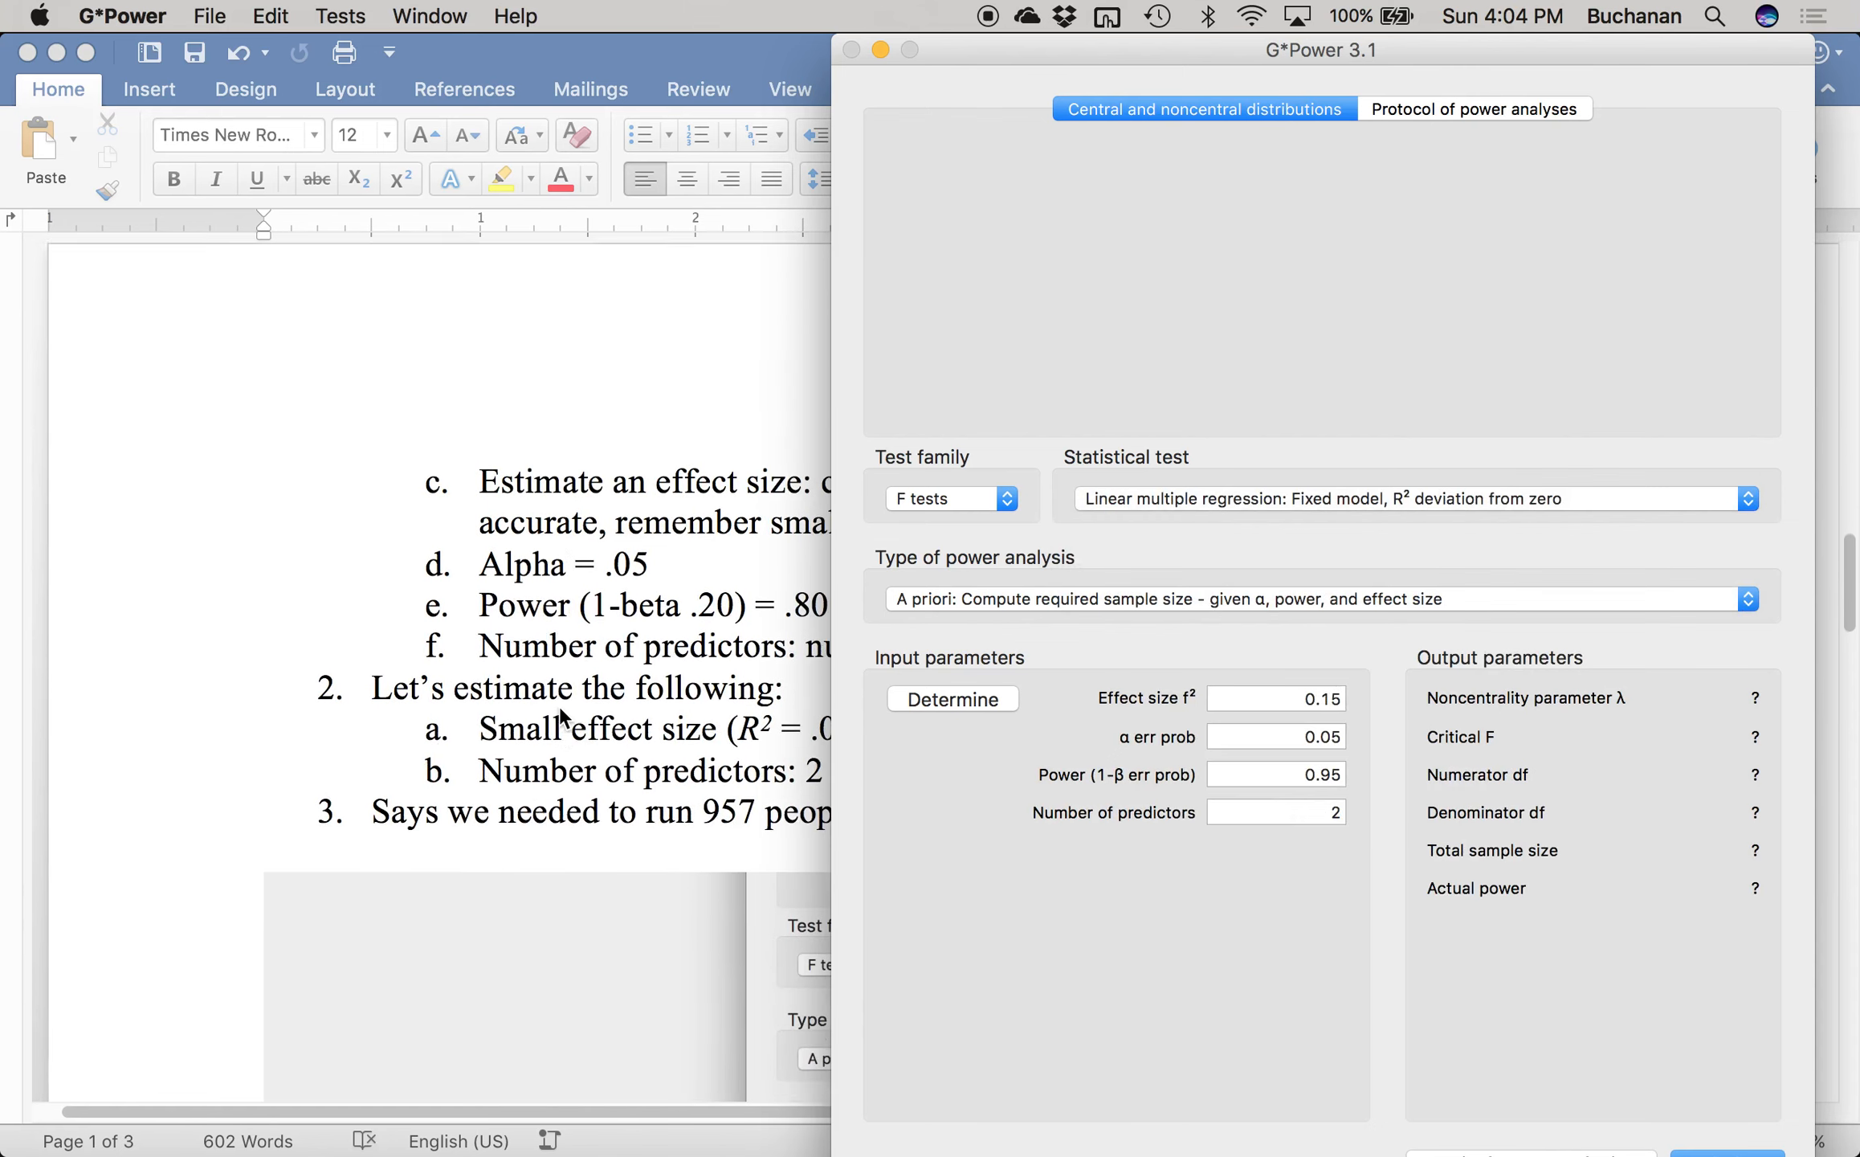
{"action": "left_click", "coordinate": [774, 792]}
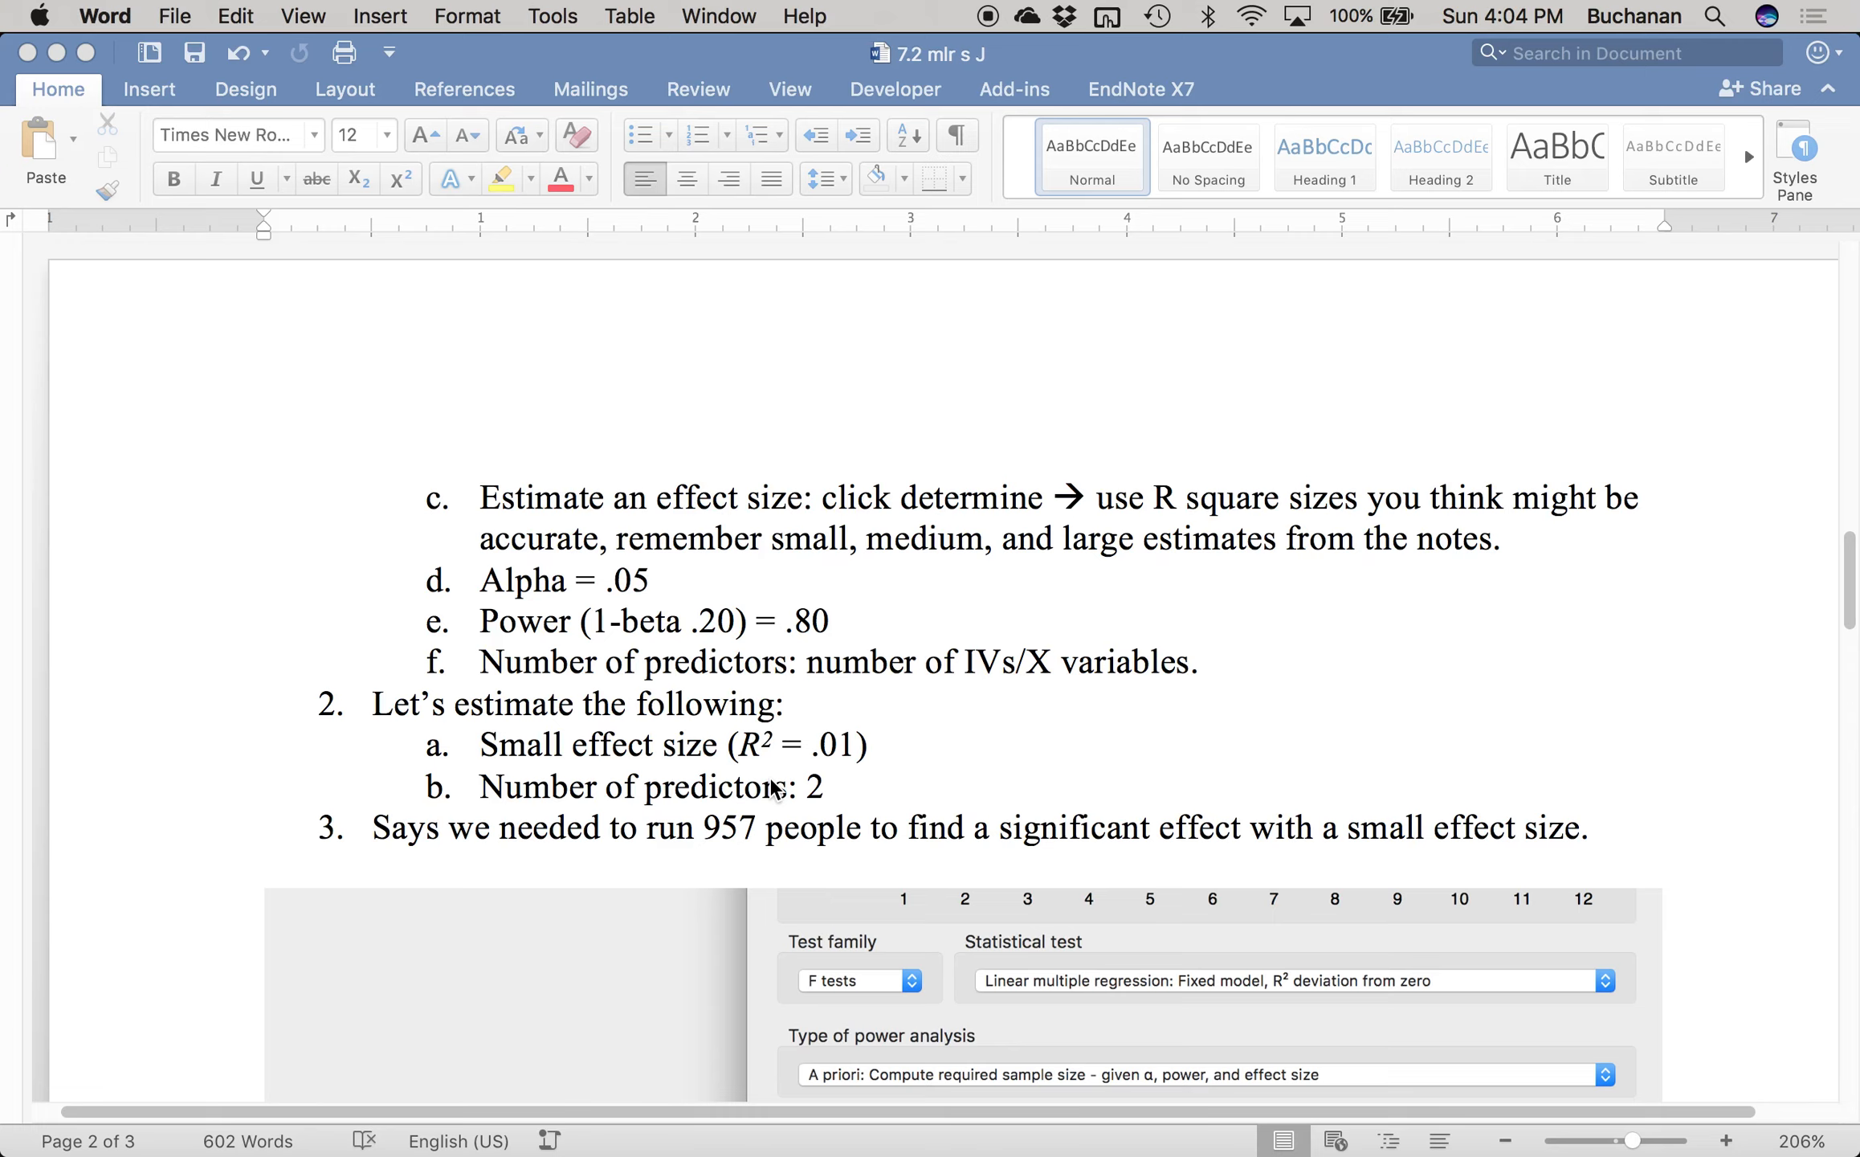
{"action": "left_click_drag", "start_coordinate": [479, 747], "coordinate": [887, 753]}
- Switch to G*Power, determine the effect size from a squared multiple correlation of .01 and transfer it to the main window
{"action": "key", "text": "ctrl+Up"}
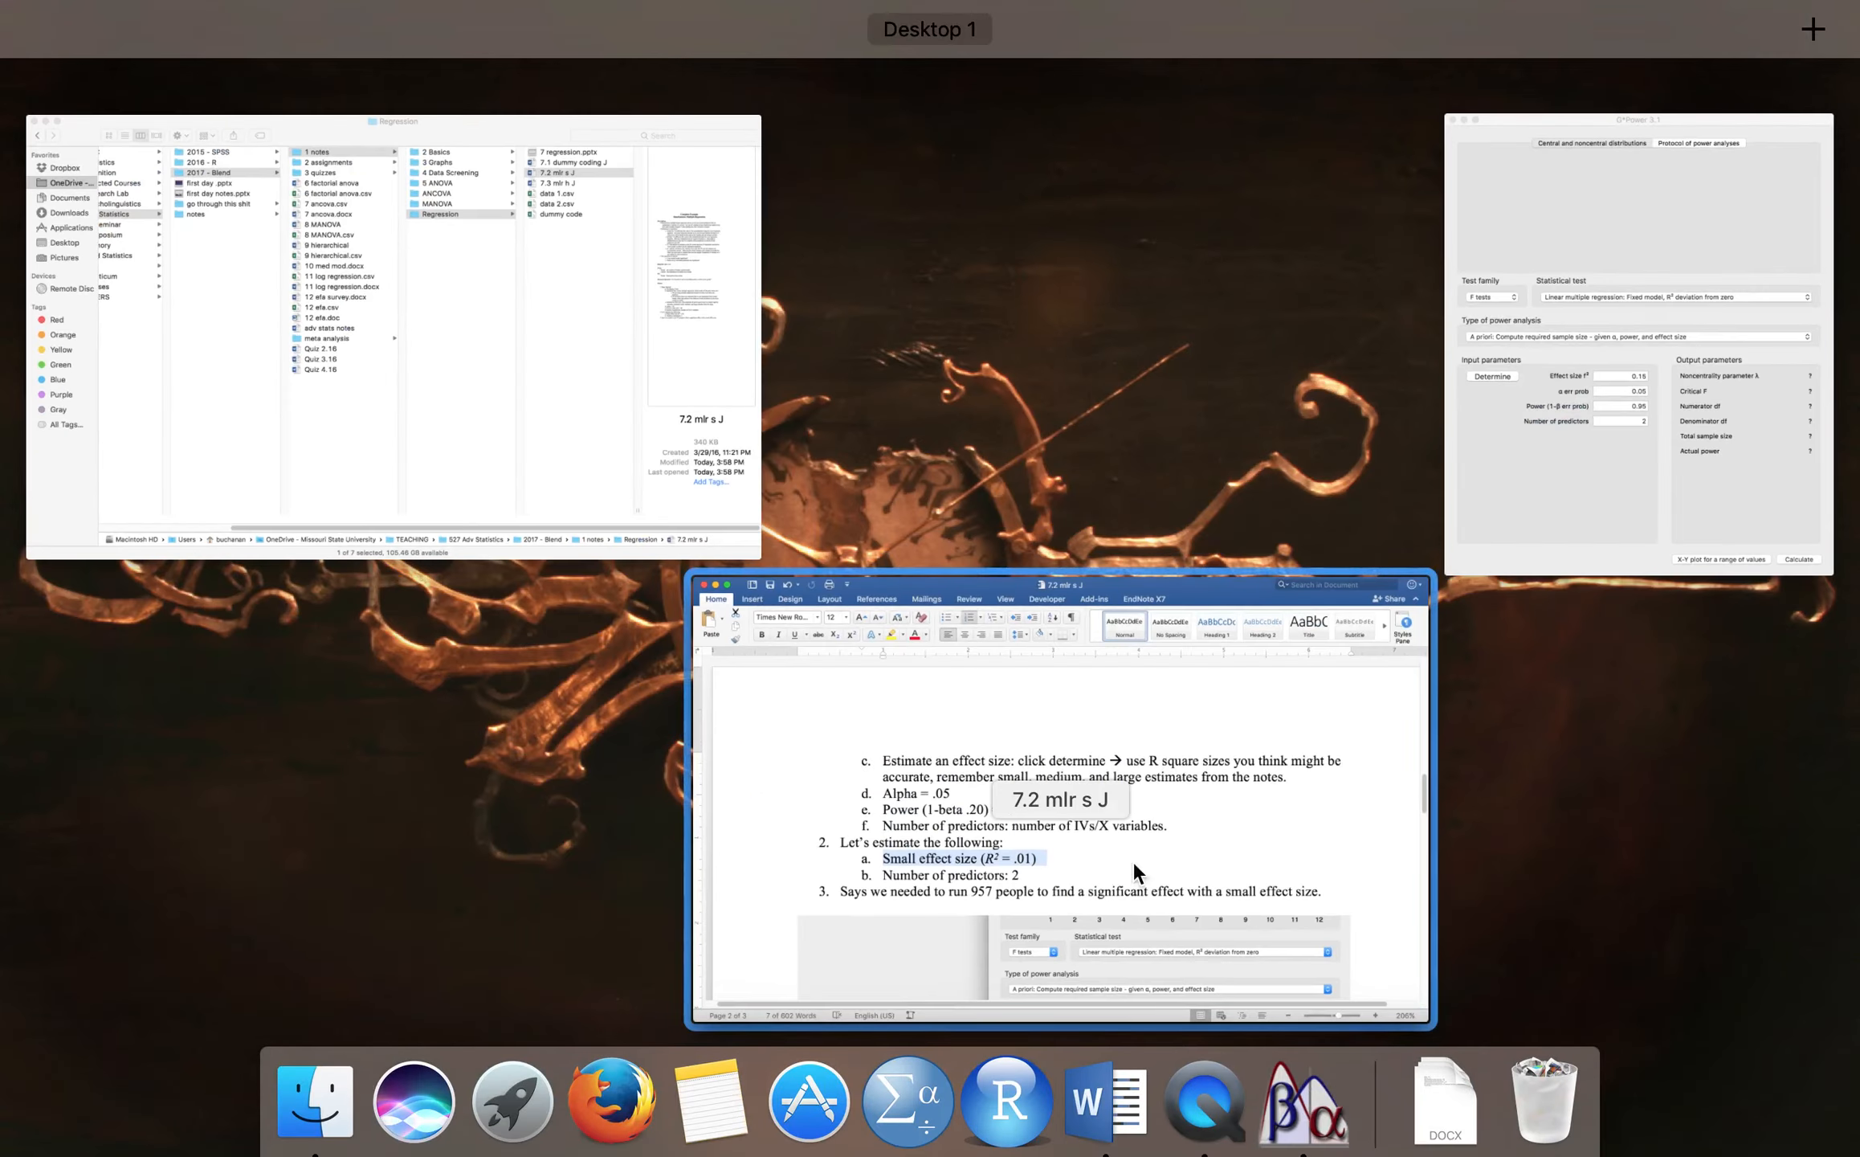
{"action": "left_click", "coordinate": [1502, 491]}
{"action": "left_click", "coordinate": [948, 697]}
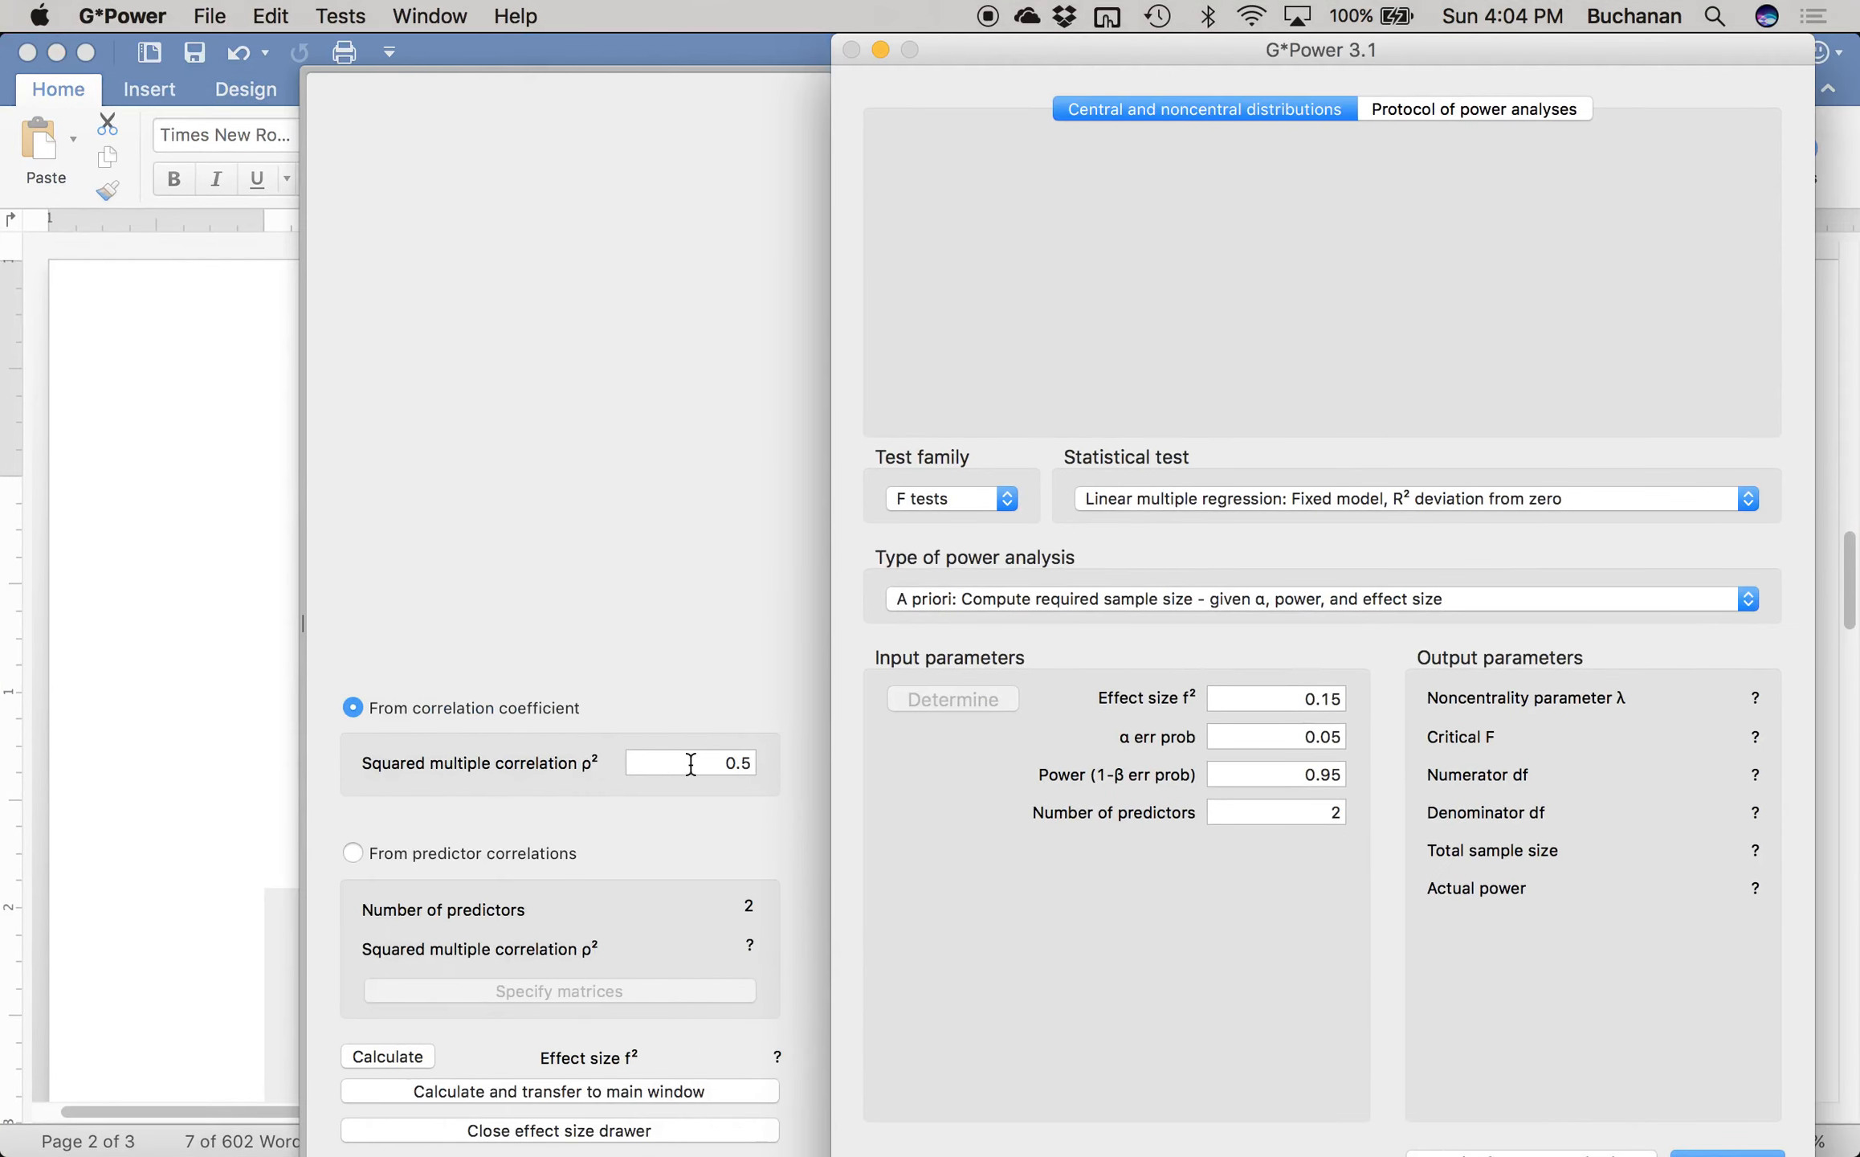
{"action": "double_click", "coordinate": [754, 767]}
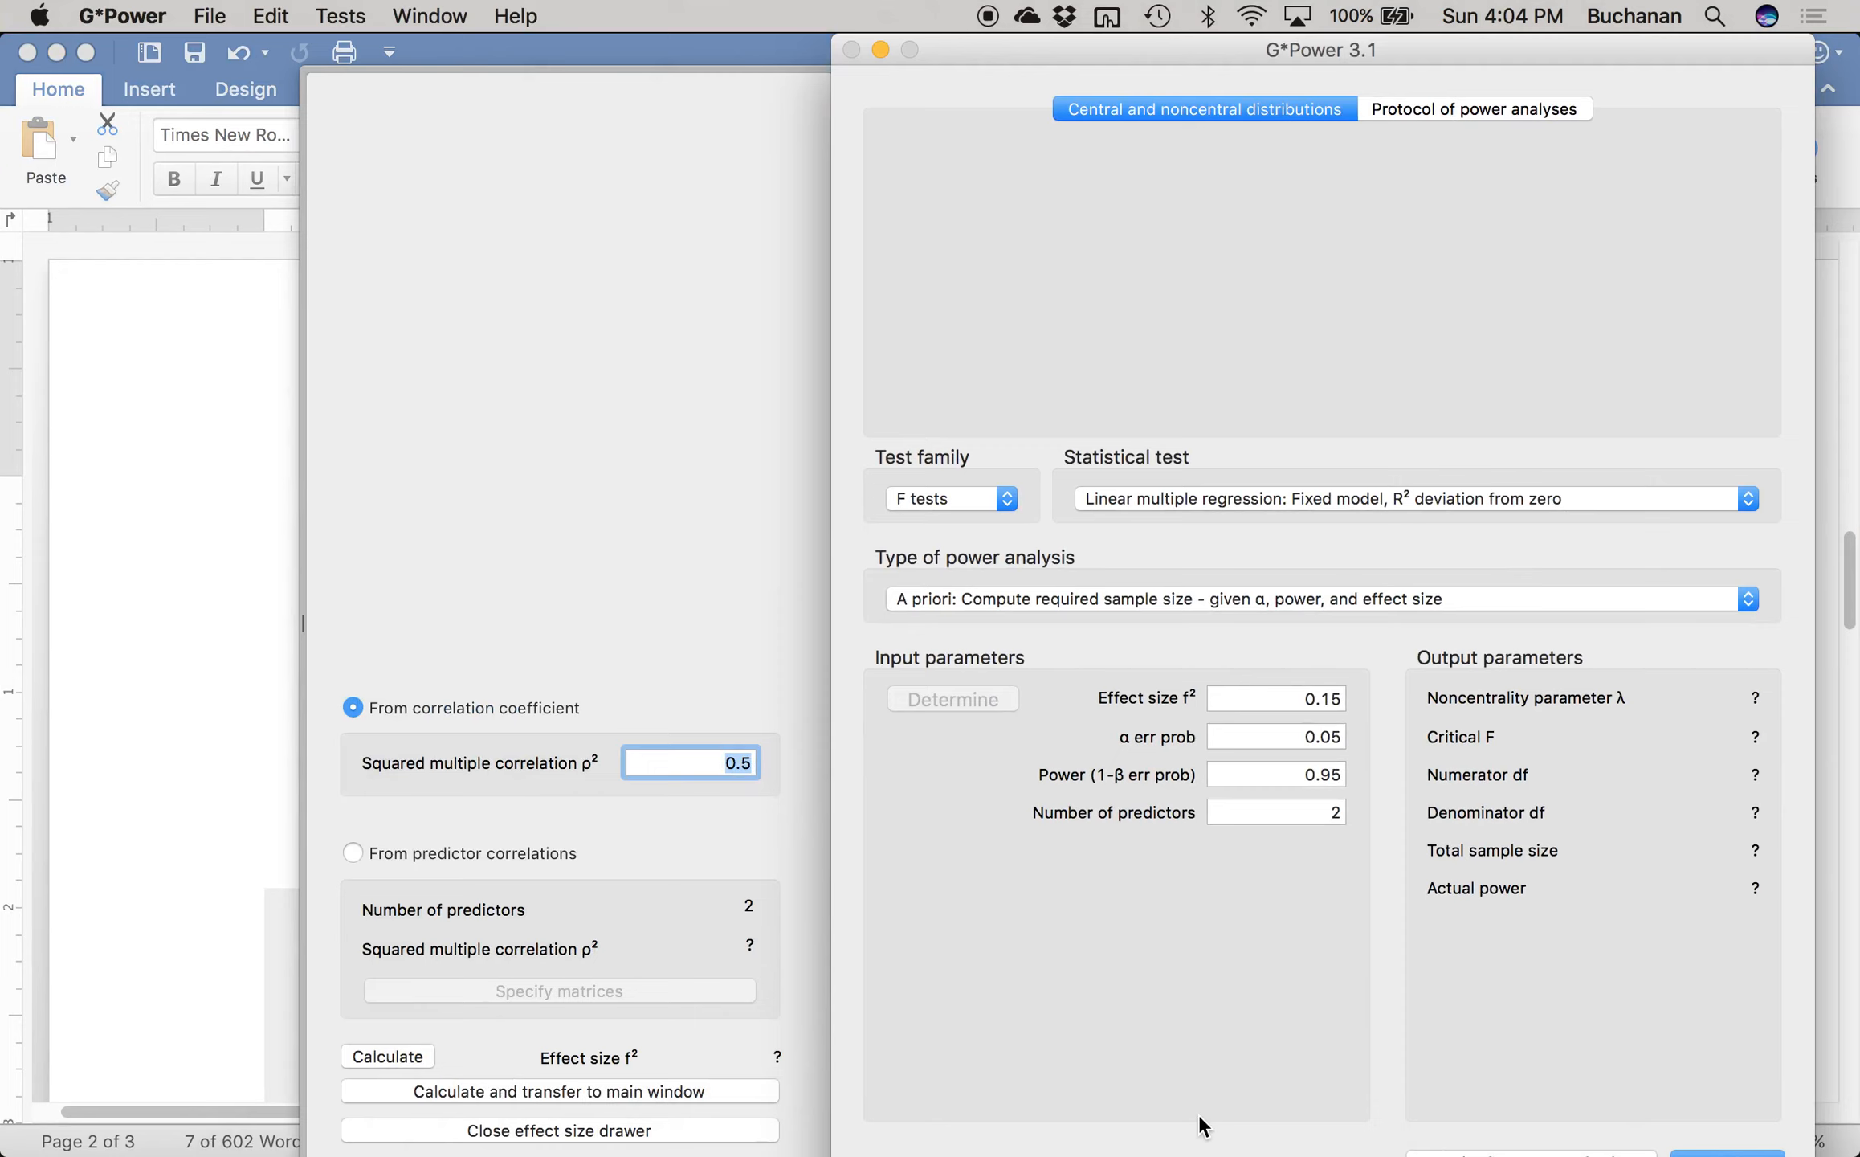
{"action": "type", "text": ".01"}
{"action": "left_click", "coordinate": [553, 1095]}
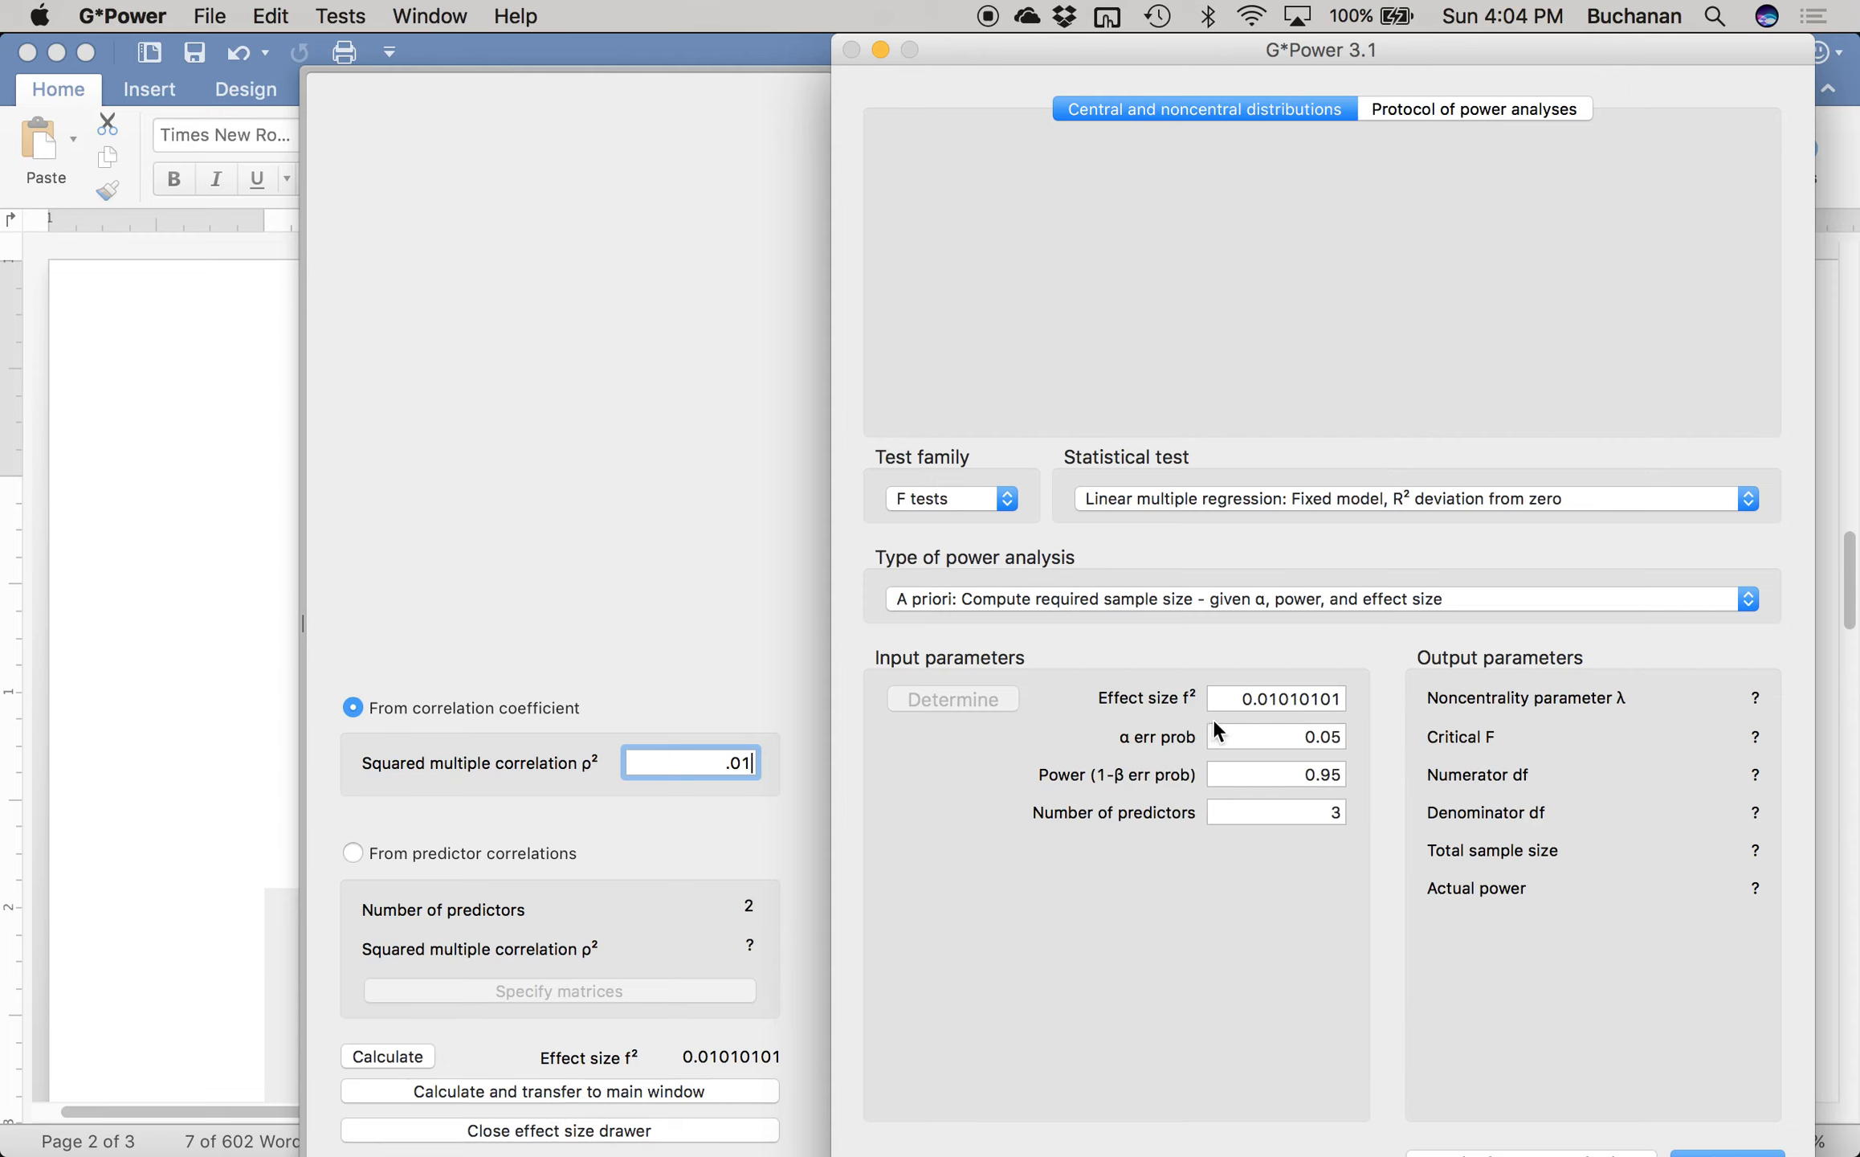
- Set the α error probability to .05, power to .80 and number of predictors to 2, and calculate the required sample size
{"action": "double_click", "coordinate": [1253, 736]}
{"action": "type", "text": "`"}
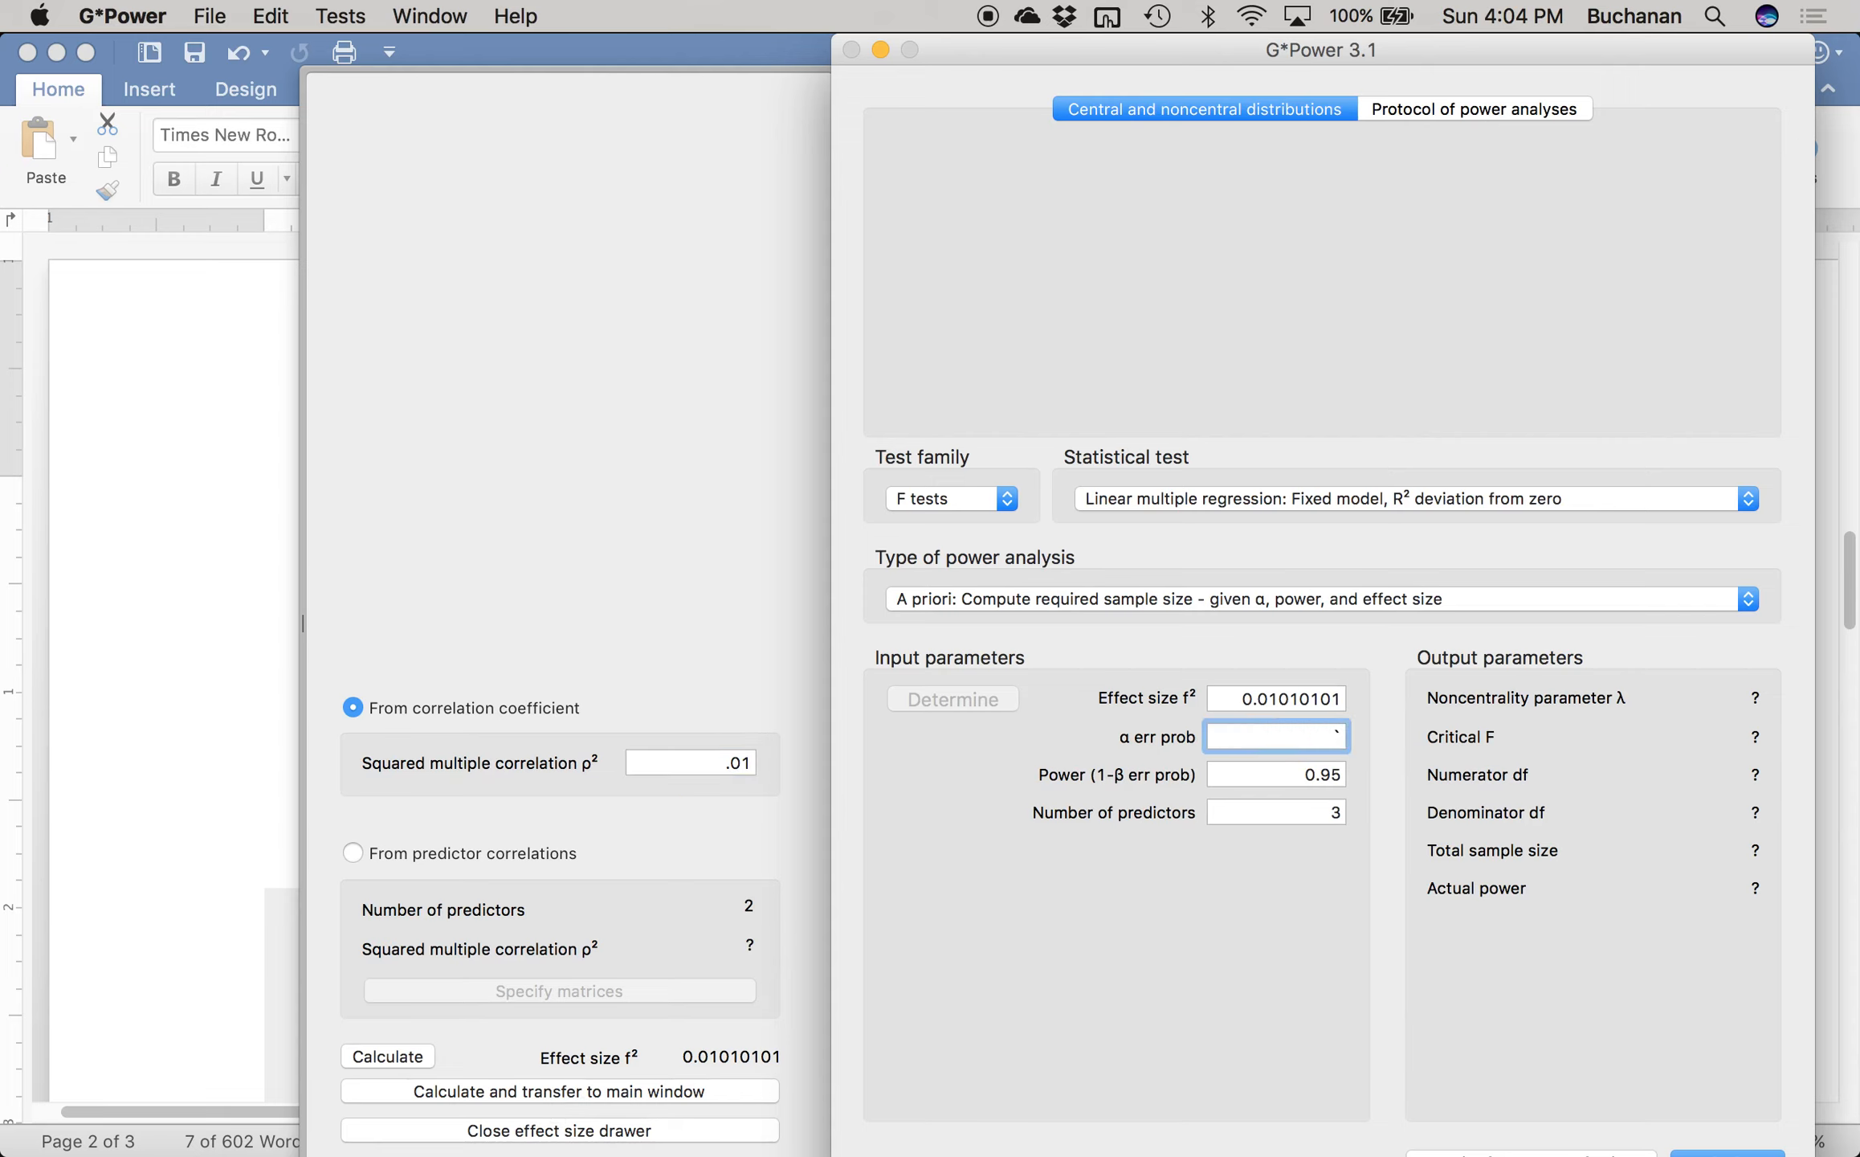
{"action": "type", "text": "05"}
{"action": "key", "text": "Tab"}
{"action": "type", "text": ".80"}
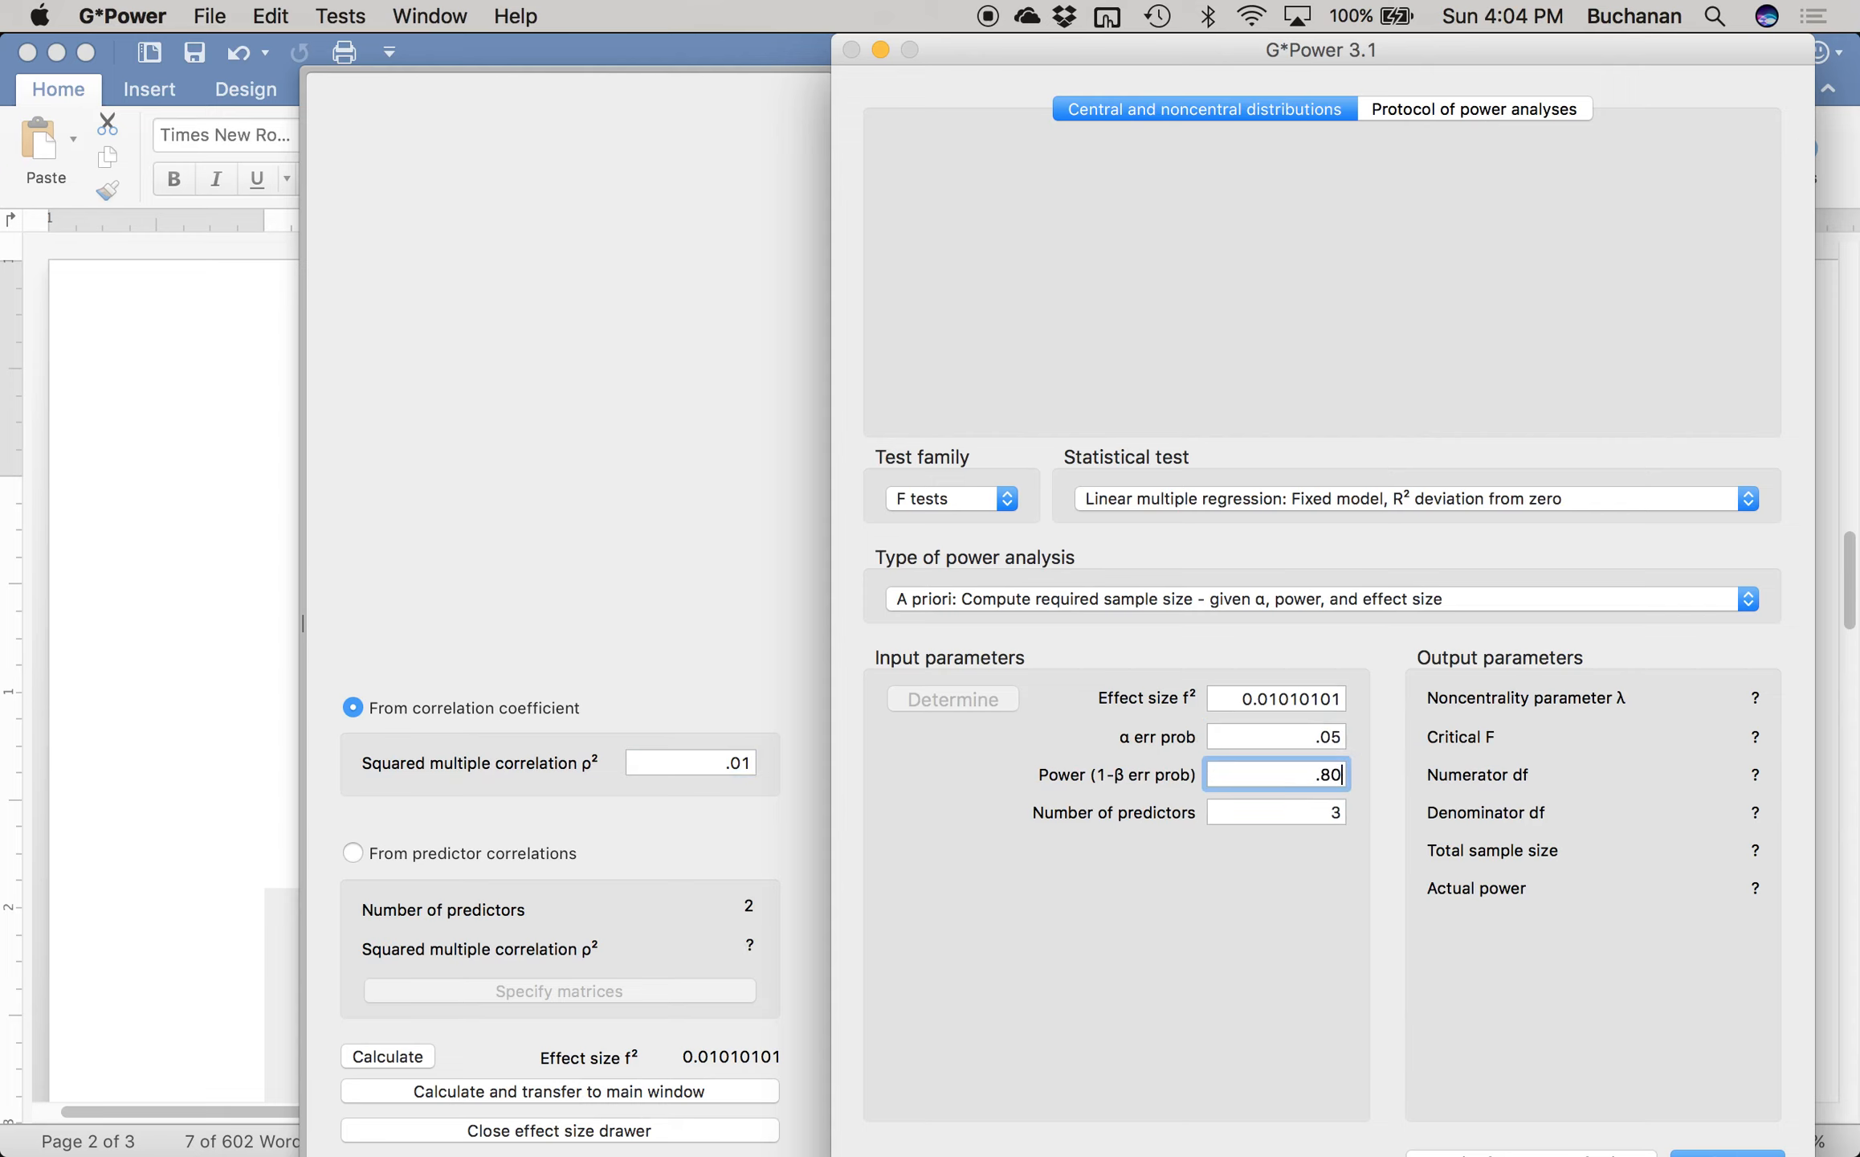
{"action": "key", "text": "Tab"}
{"action": "type", "text": "2"}
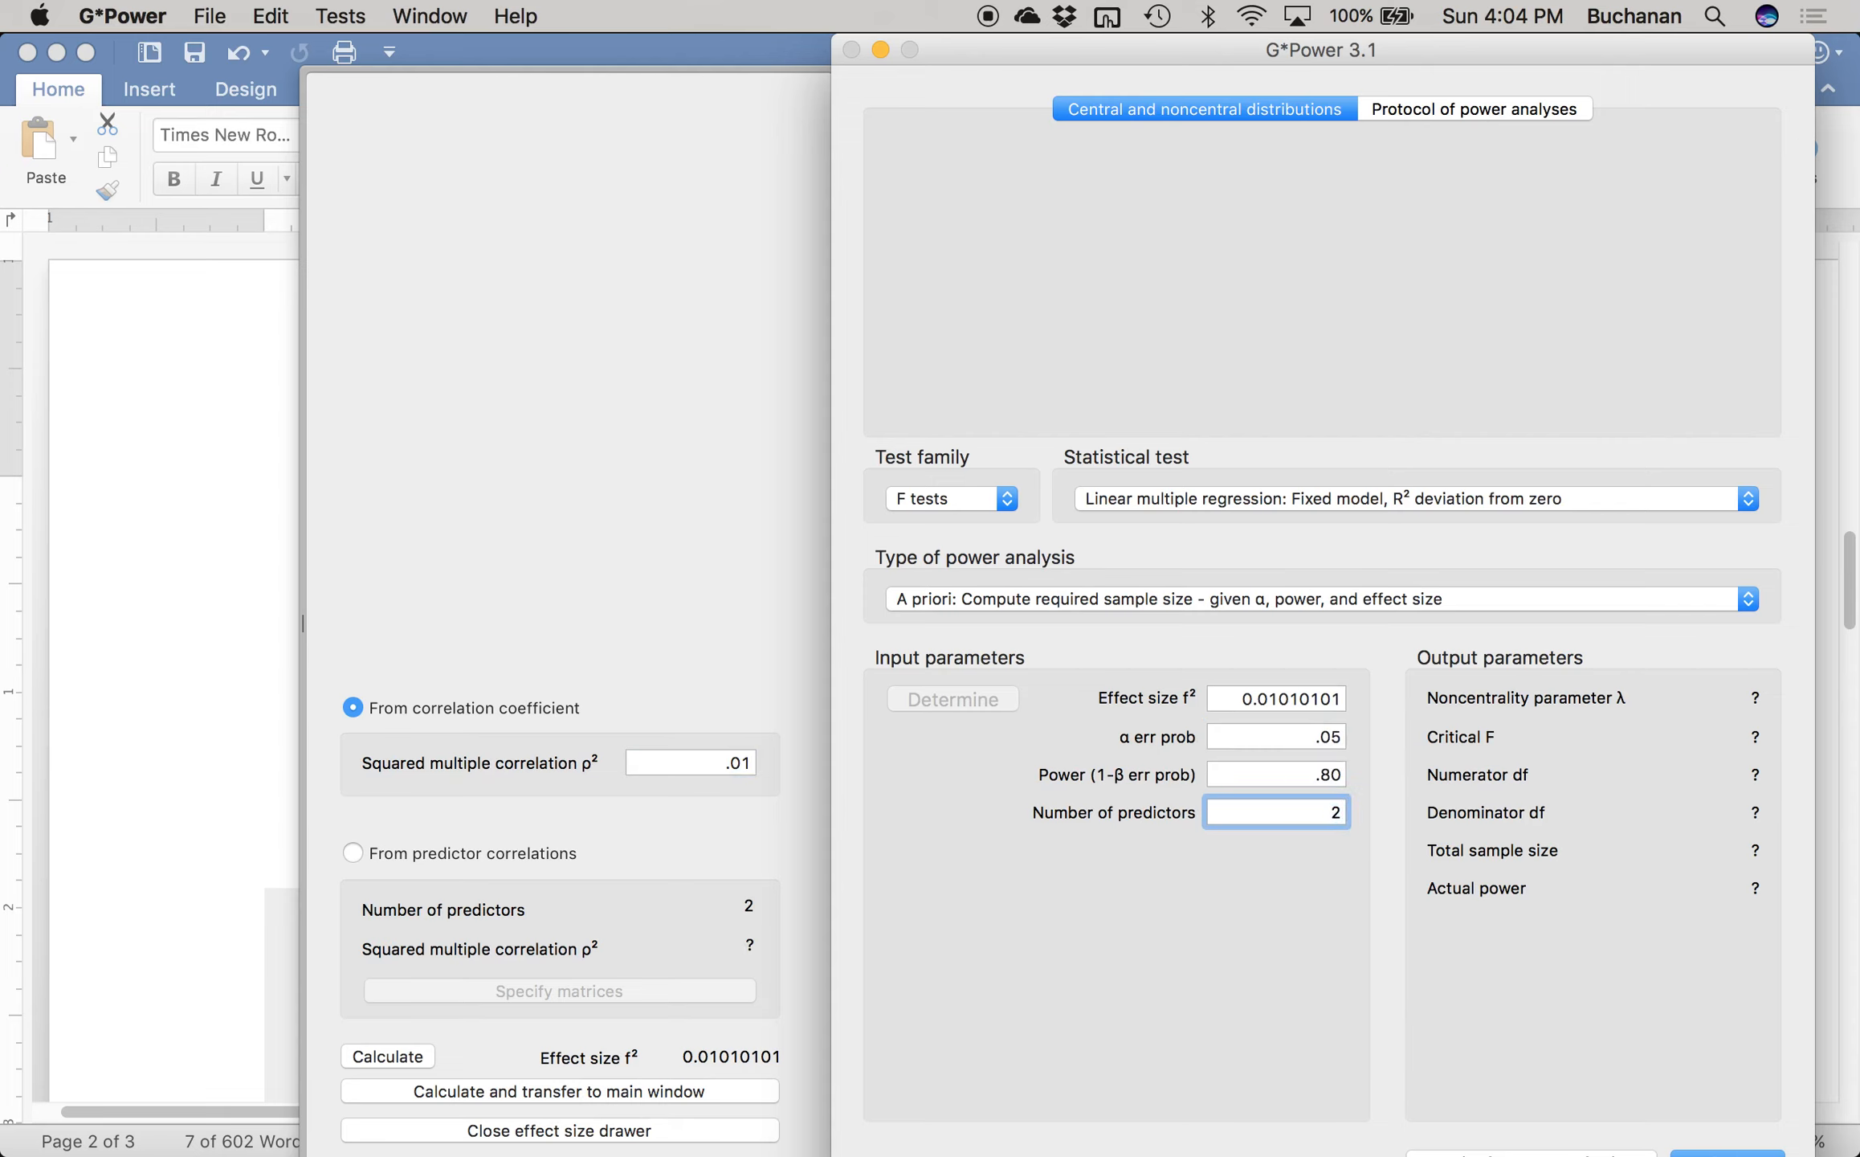
{"action": "key", "text": "Return"}
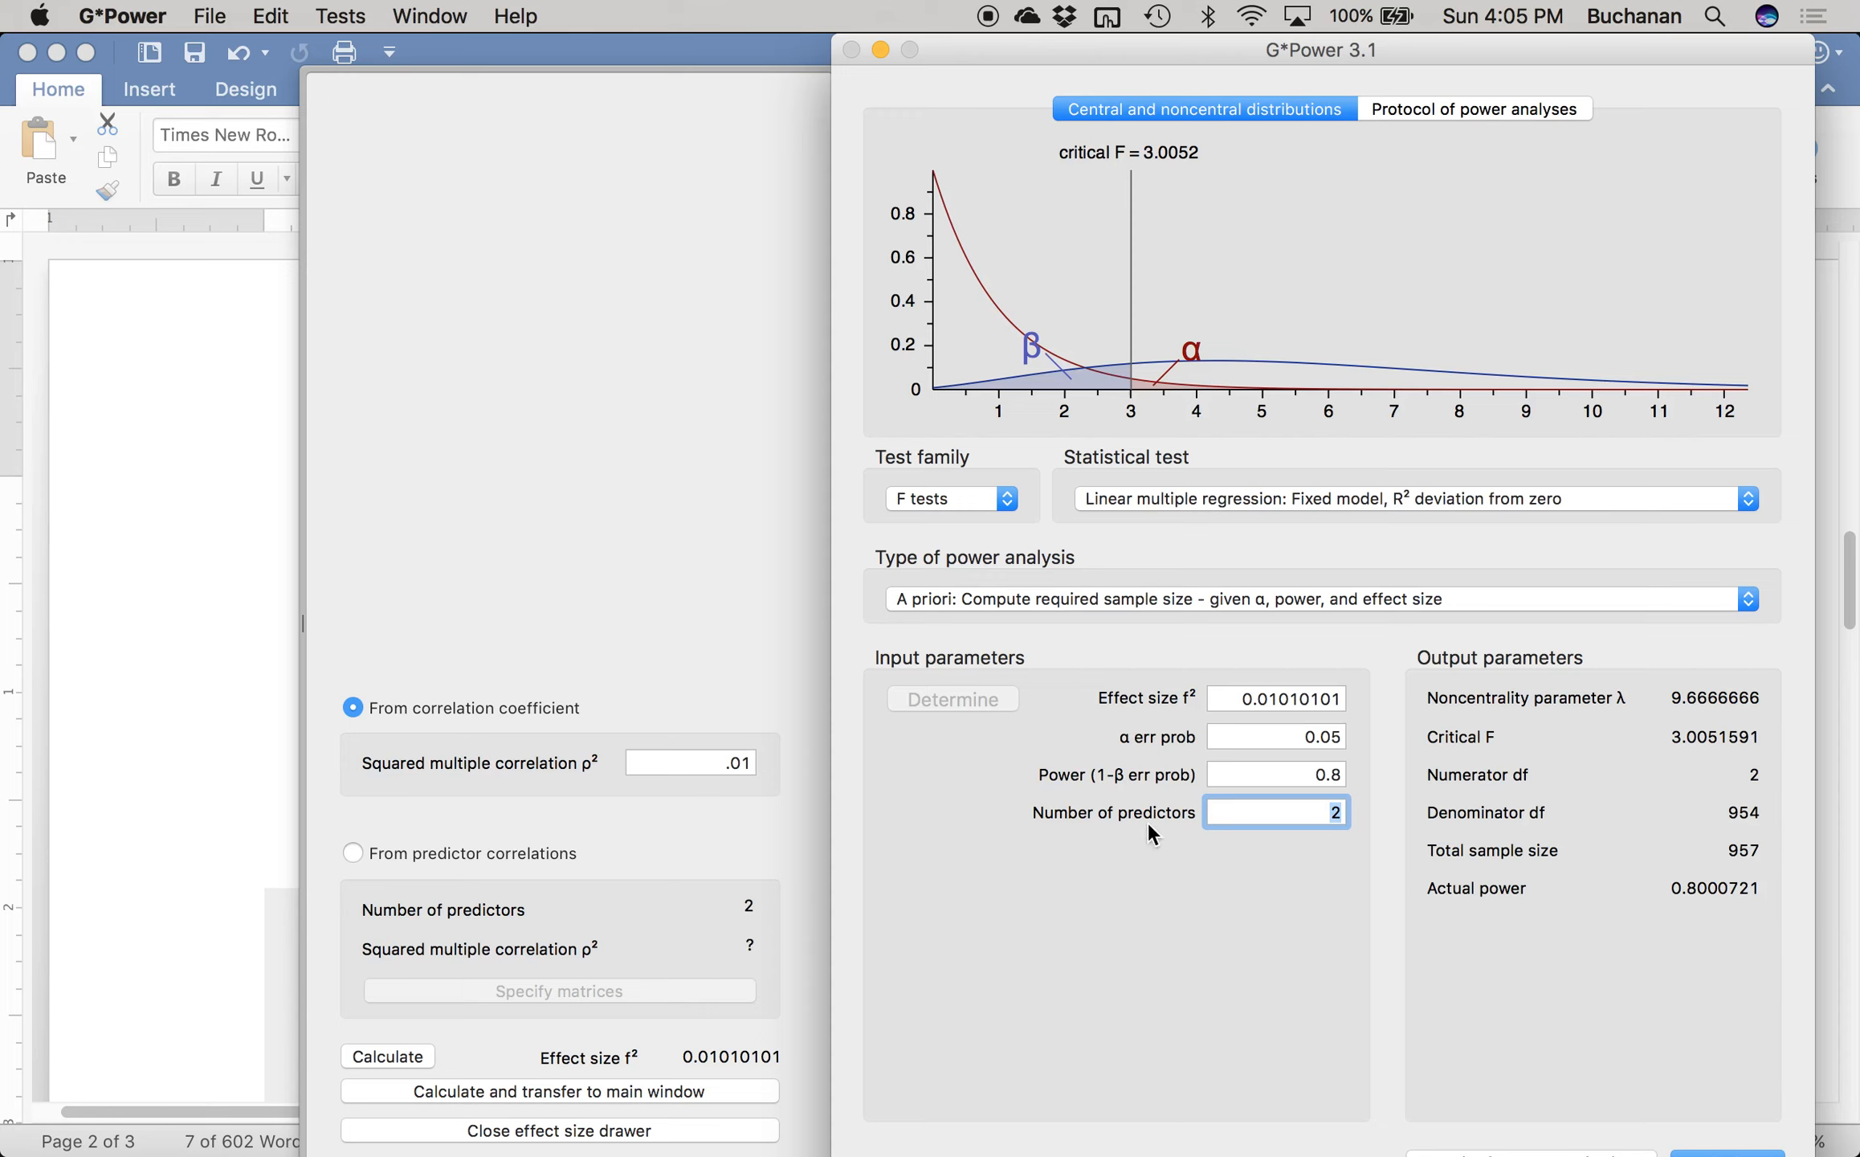
- Recalculate the required sample size using an effect size from a squared multiple correlation of .09 and 2 predictors
{"action": "left_click", "coordinate": [707, 759]}
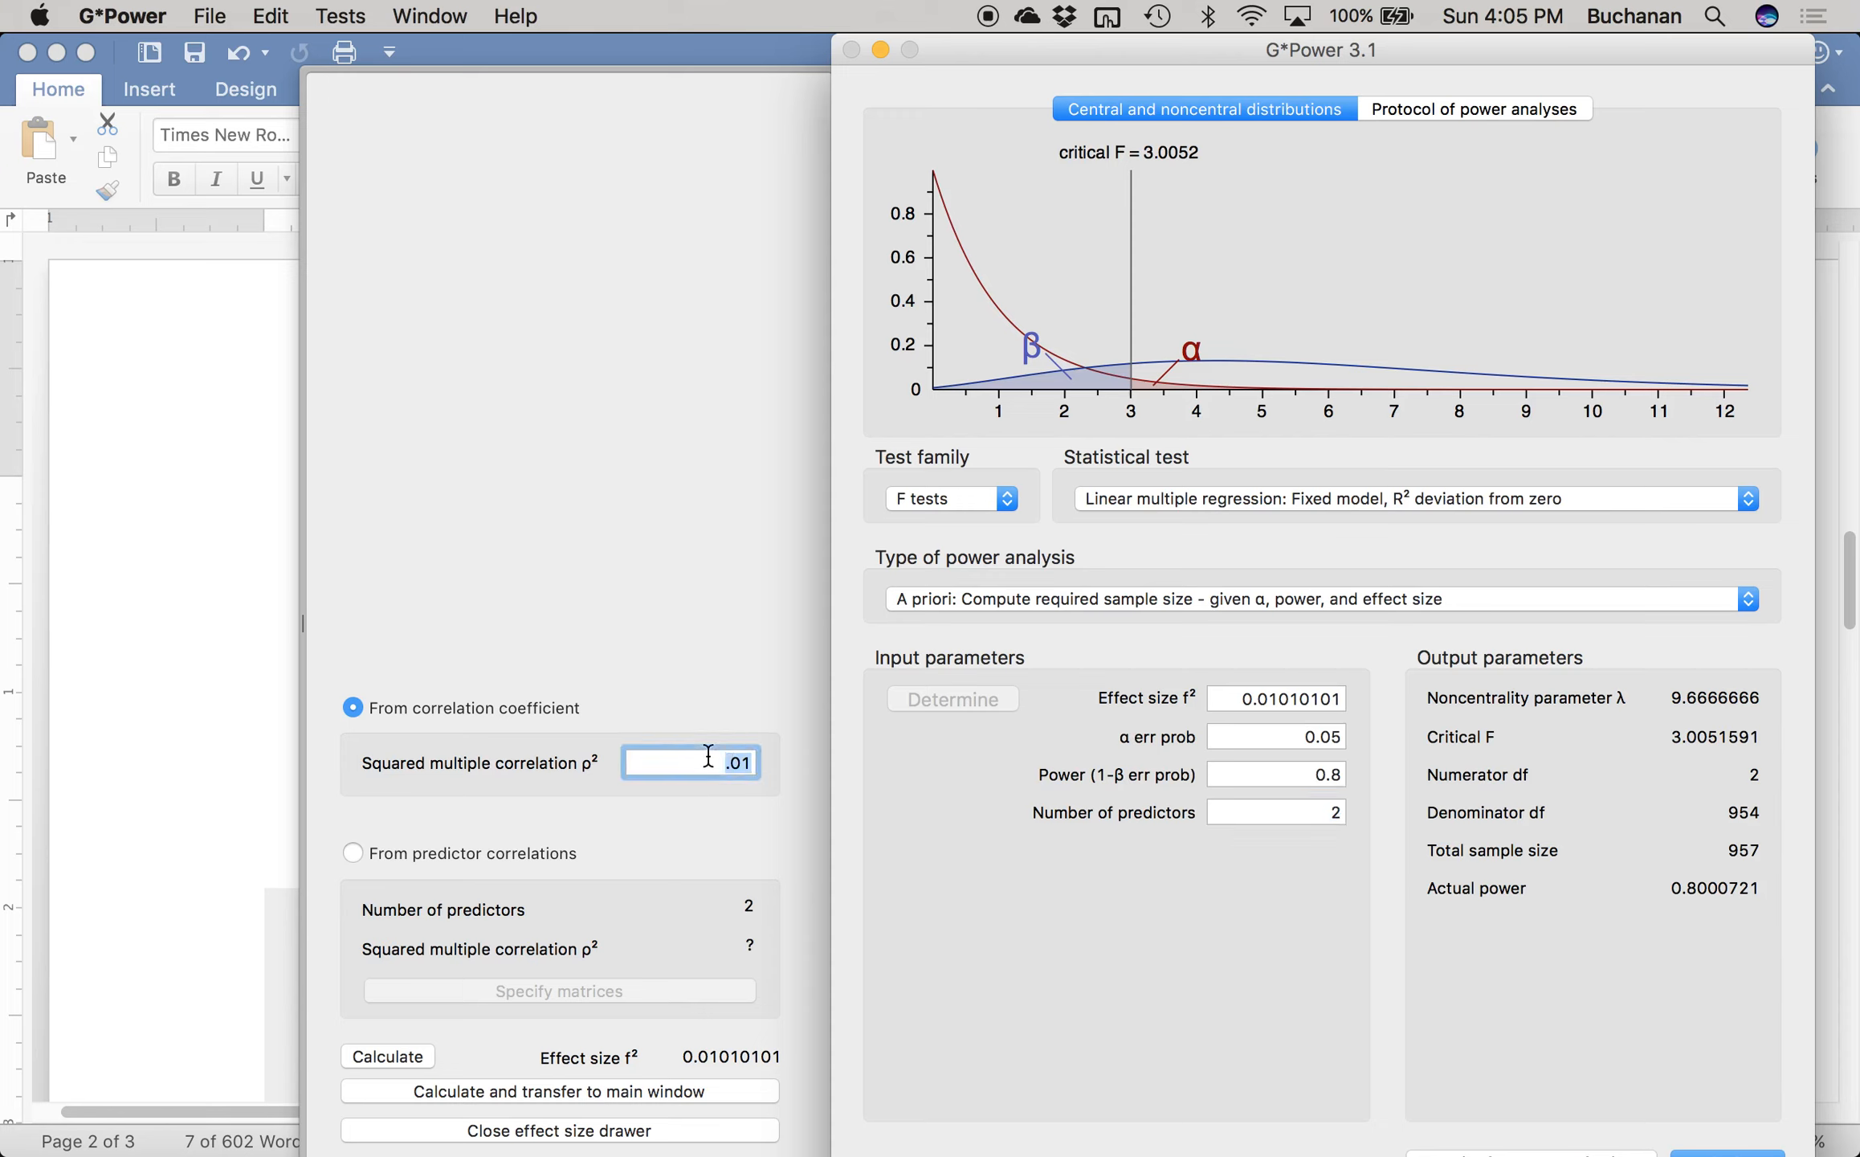
{"action": "type", "text": ".09"}
{"action": "key", "text": "Return"}
{"action": "left_click", "coordinate": [562, 1087]}
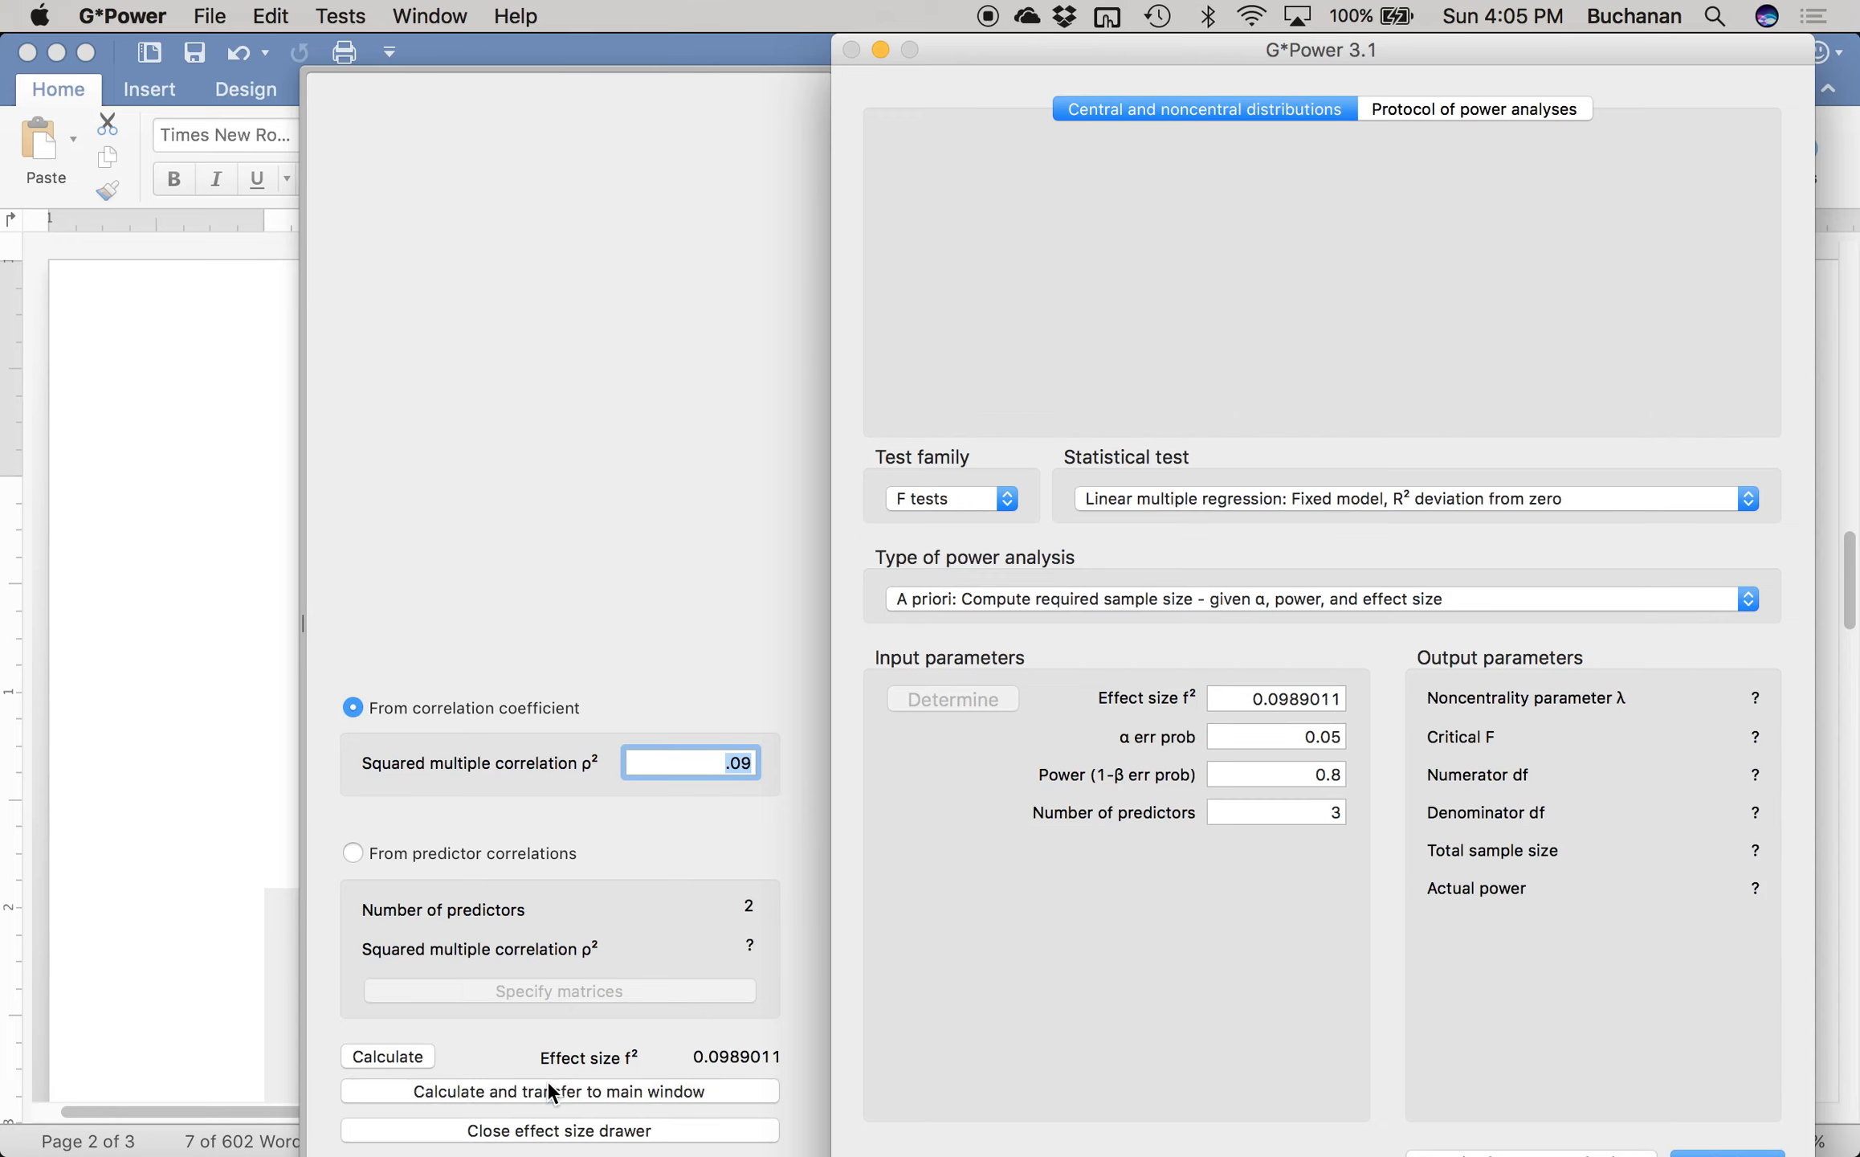
{"action": "left_click", "coordinate": [1263, 775]}
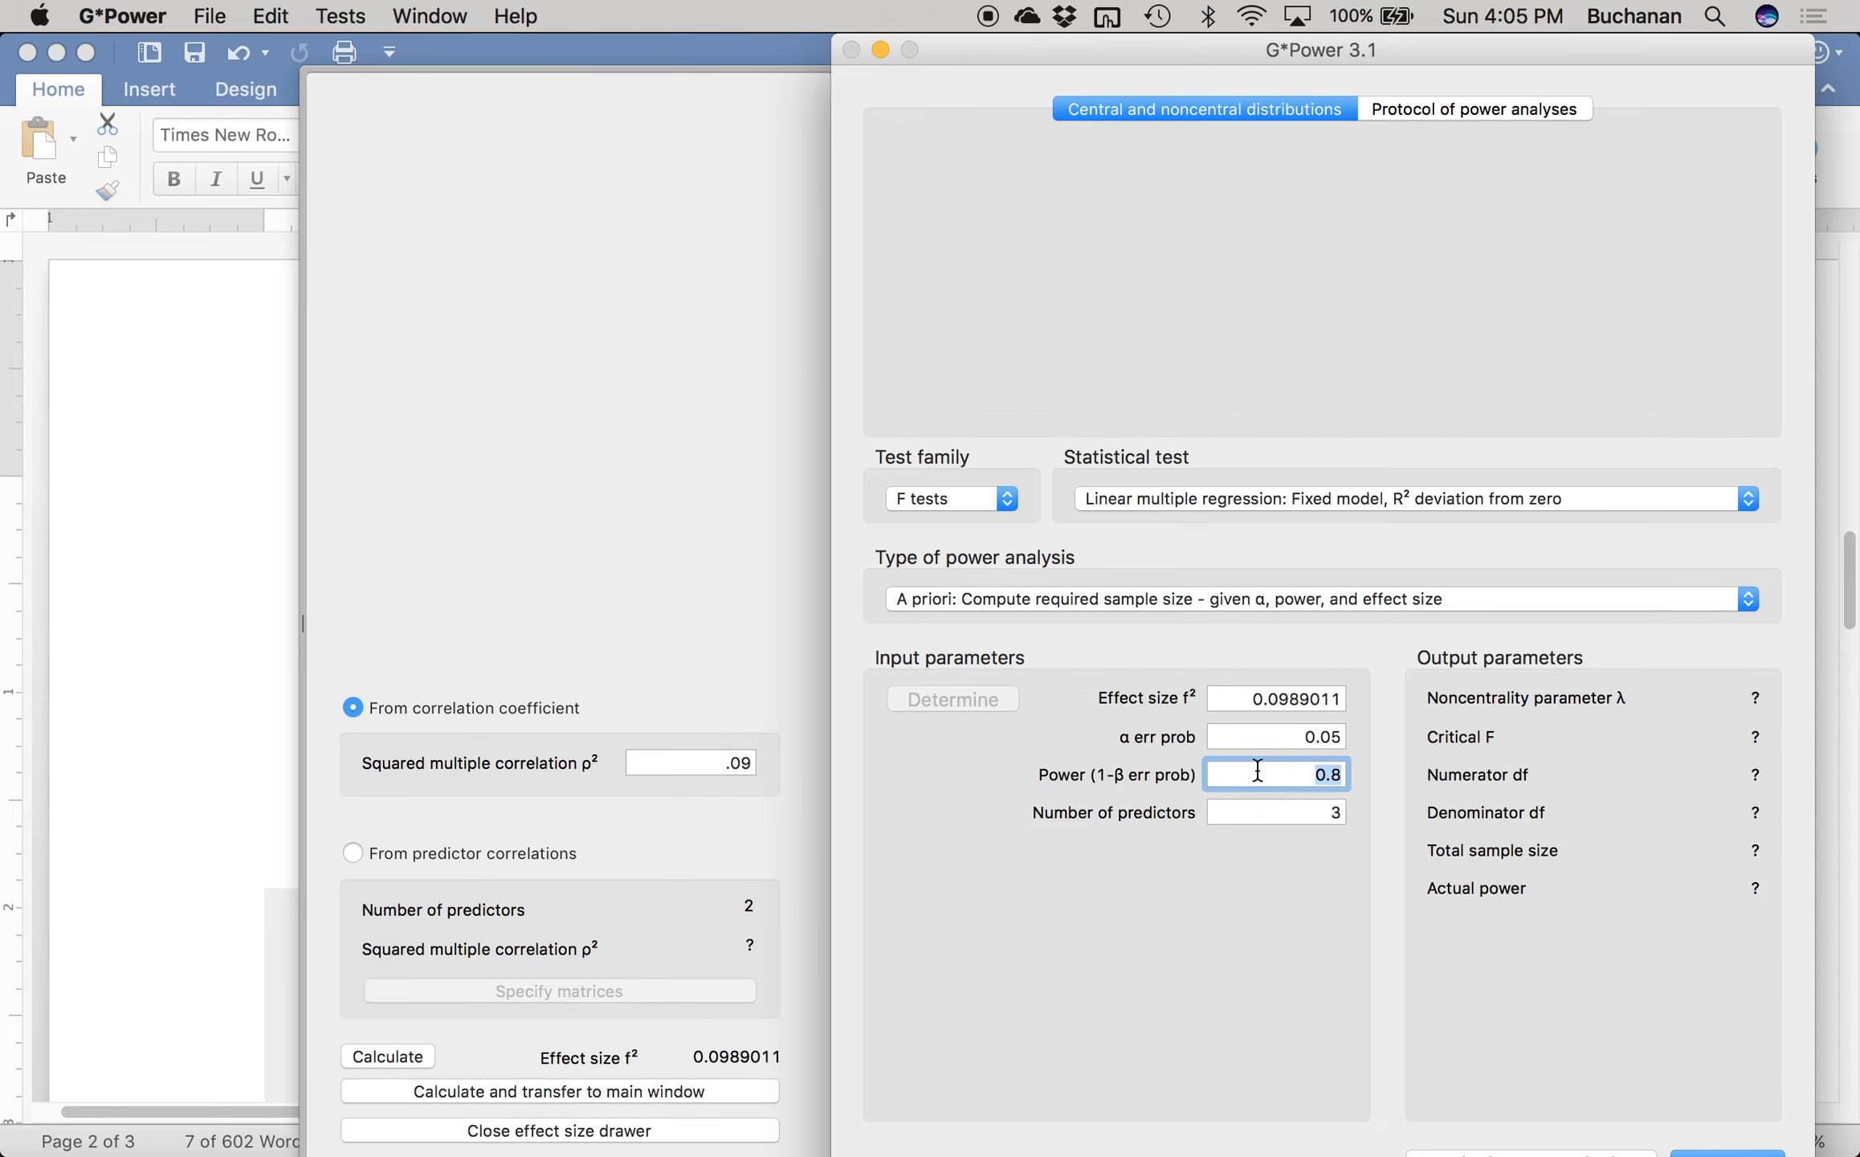
{"action": "key", "text": "Tab"}
{"action": "type", "text": "2"}
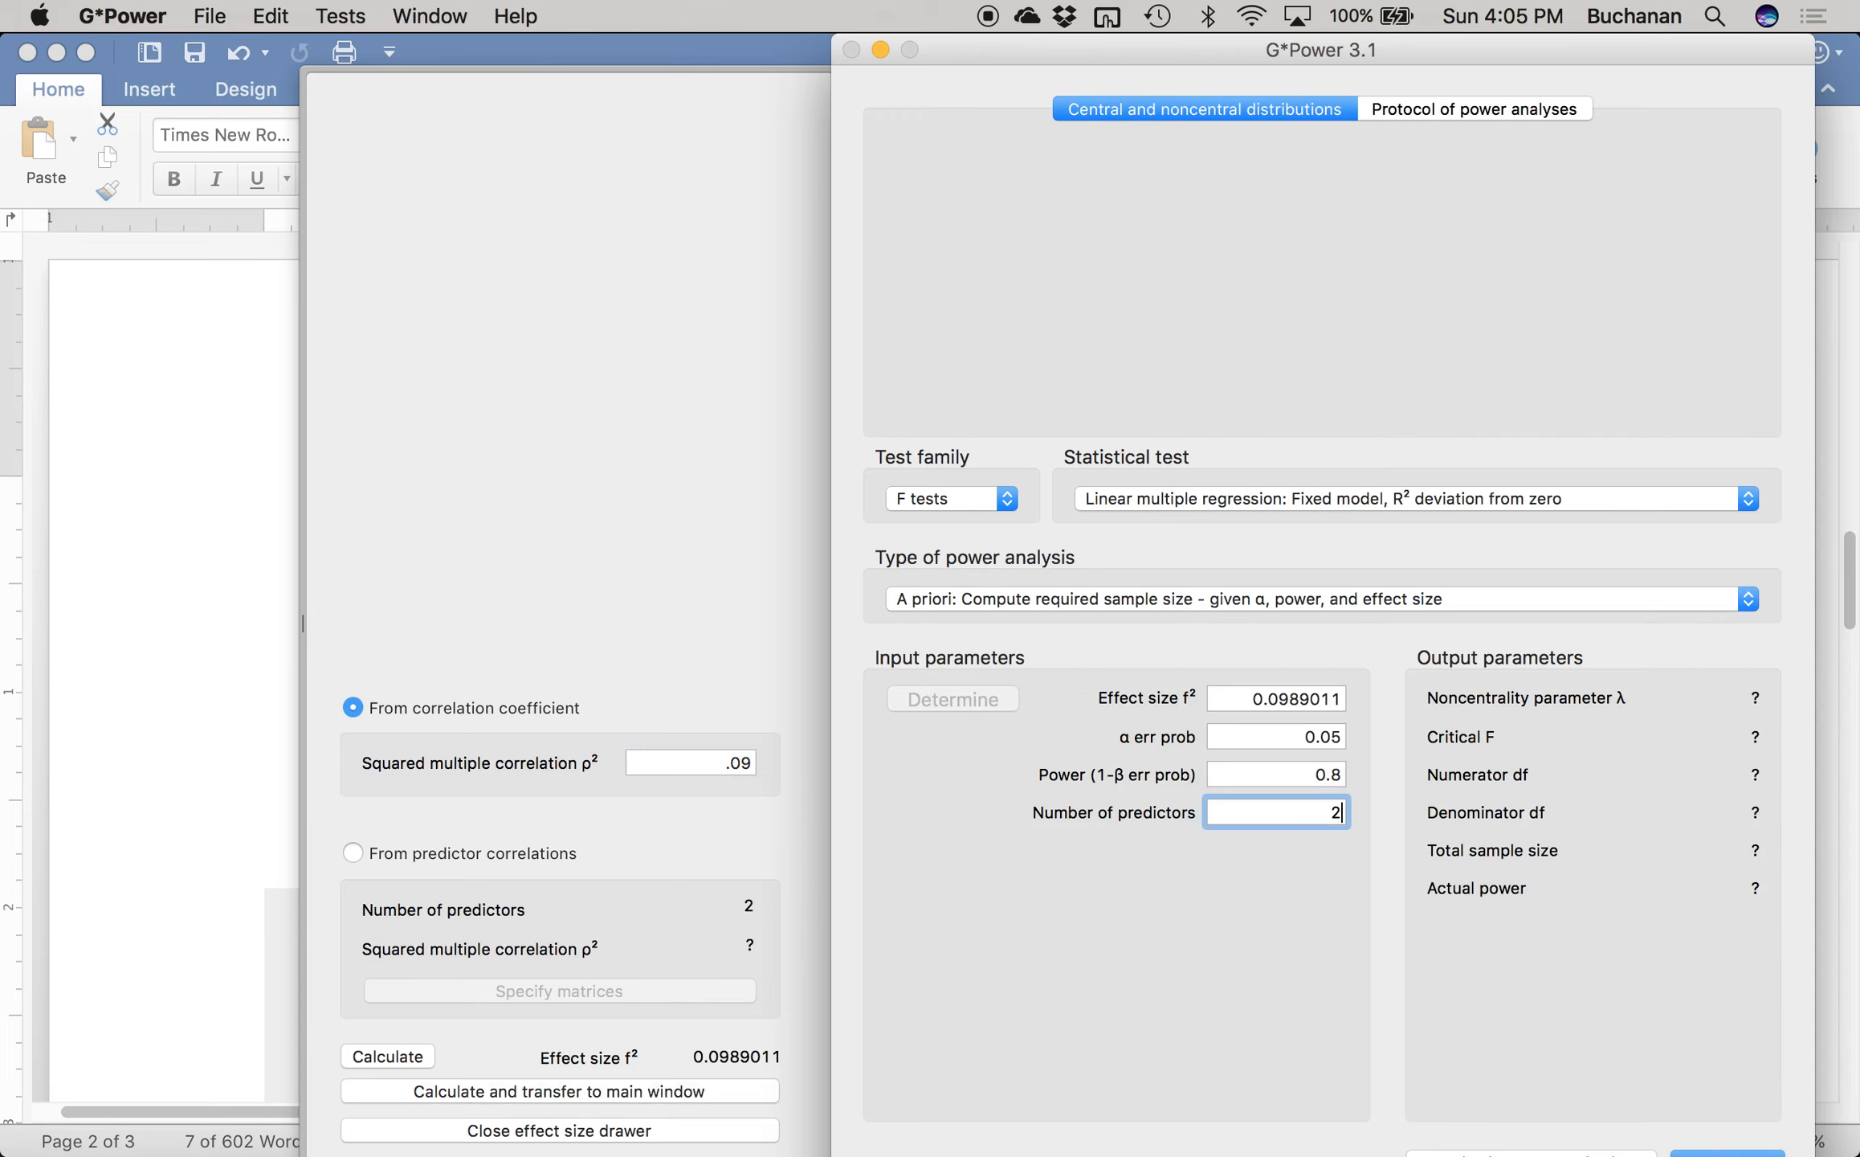
{"action": "key", "text": "Return"}
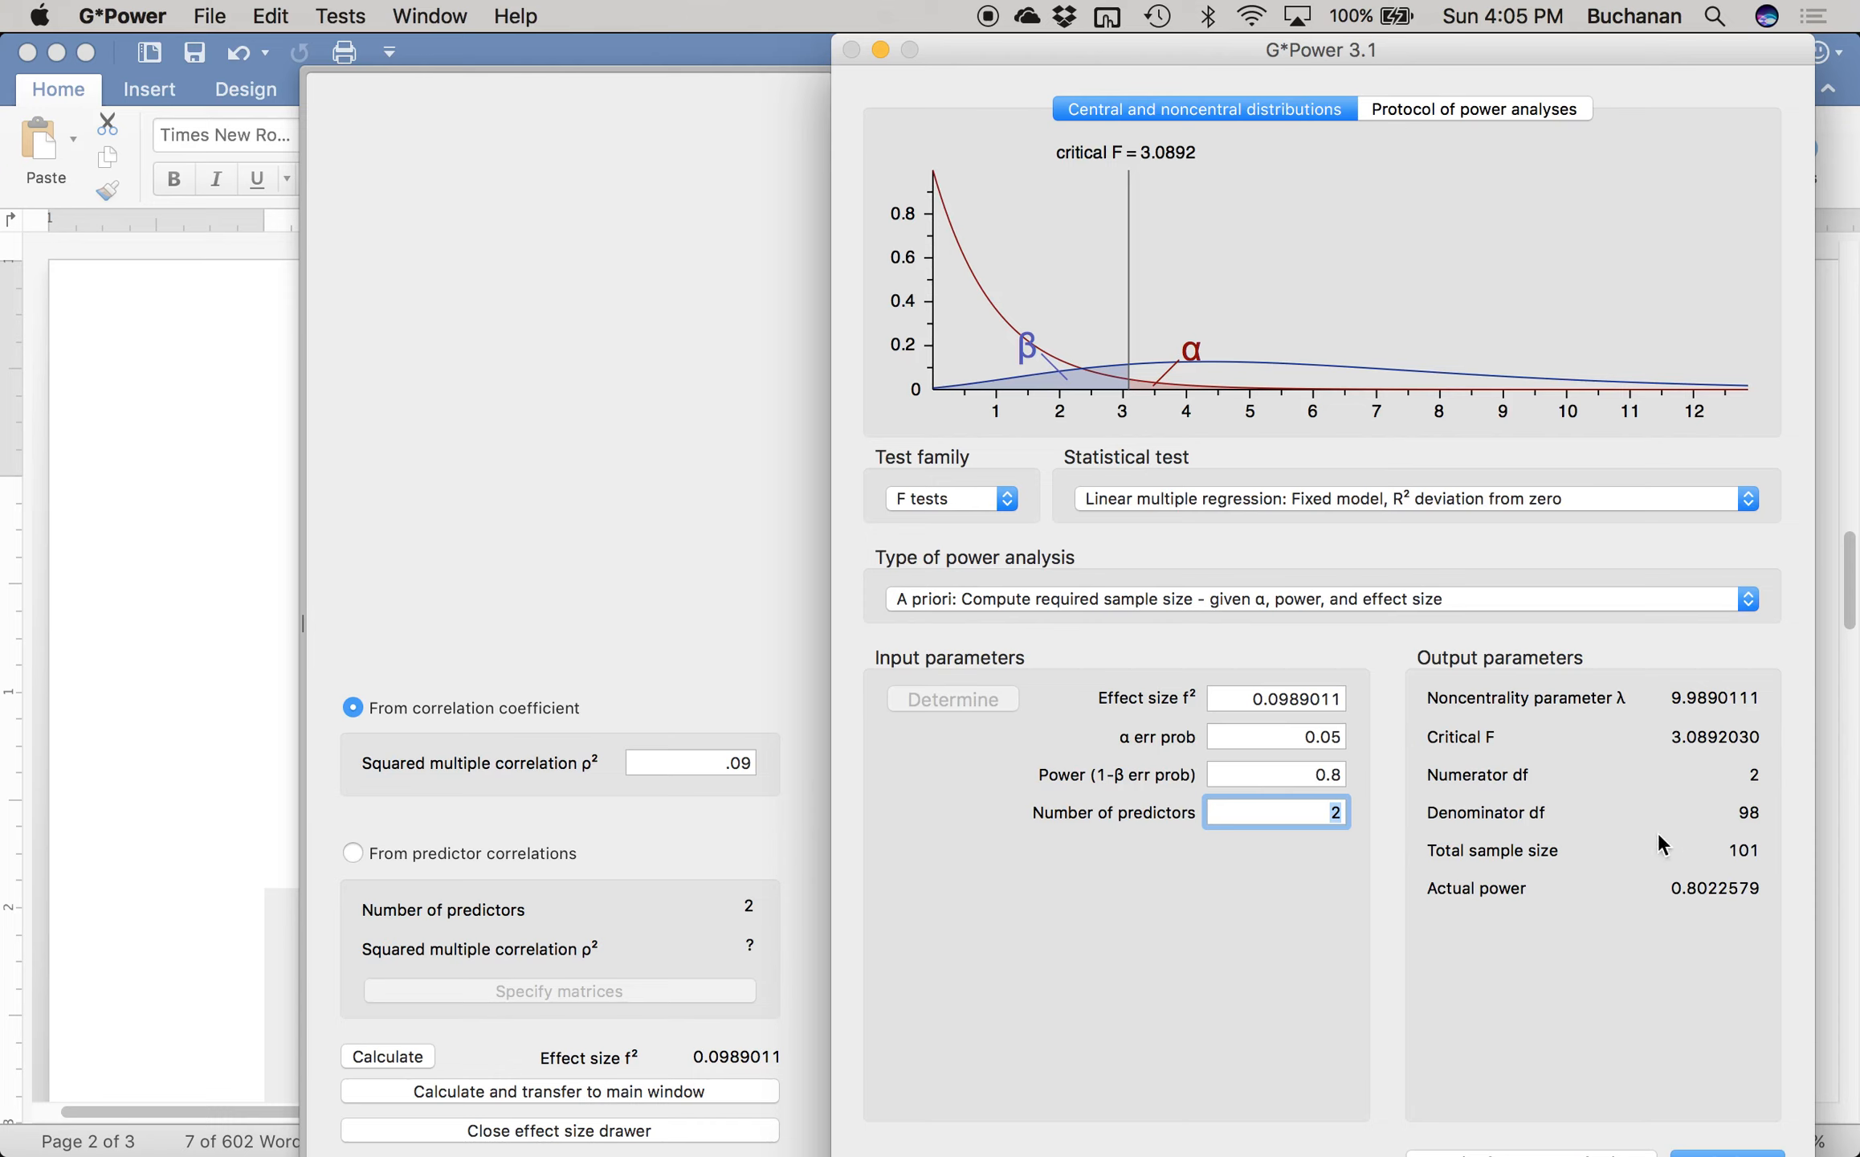
- Return to the Word notes and look over the example results write-up through to the closing note
{"action": "left_click", "coordinate": [238, 634]}
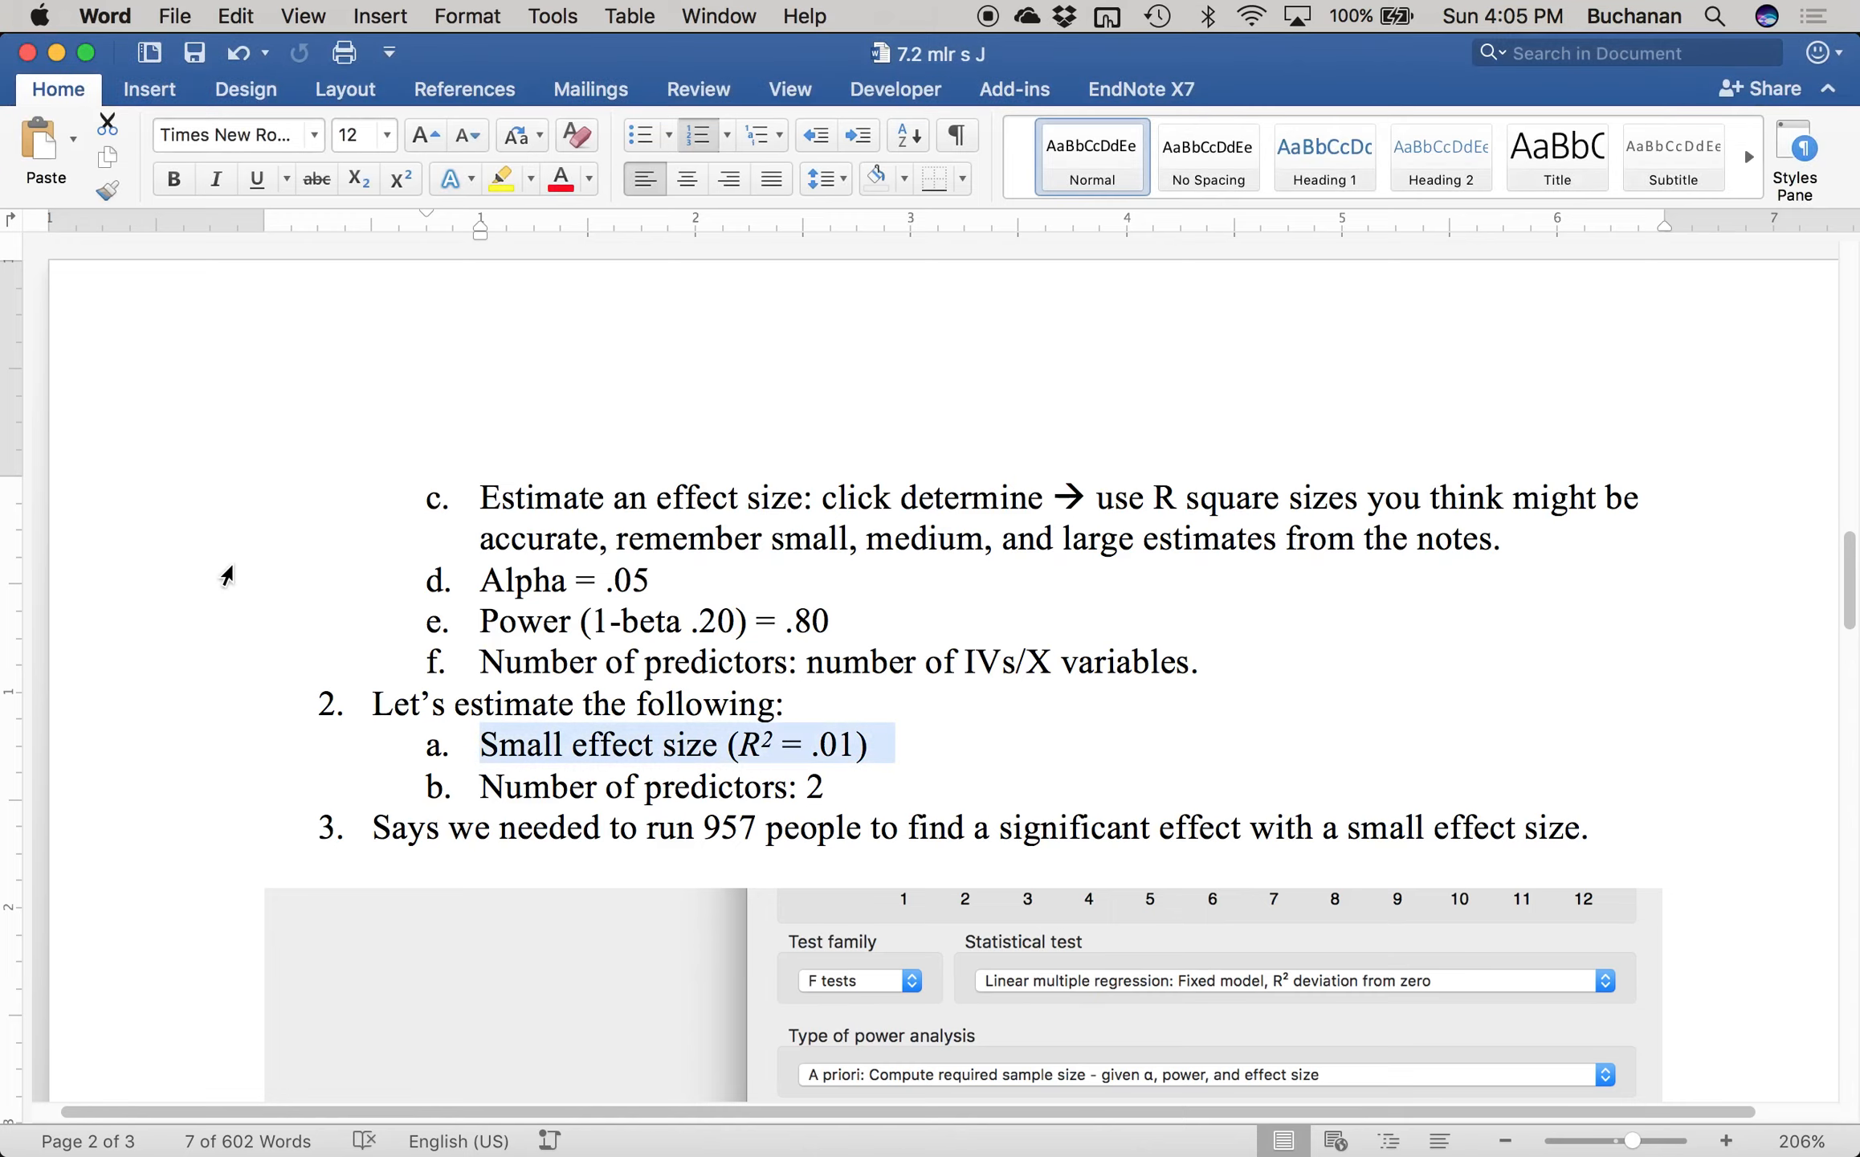
{"action": "scroll", "coordinate": [229, 634], "scroll_direction": "down", "scroll_amount": 5}
{"action": "scroll", "coordinate": [227, 625], "scroll_direction": "down", "scroll_amount": 10}
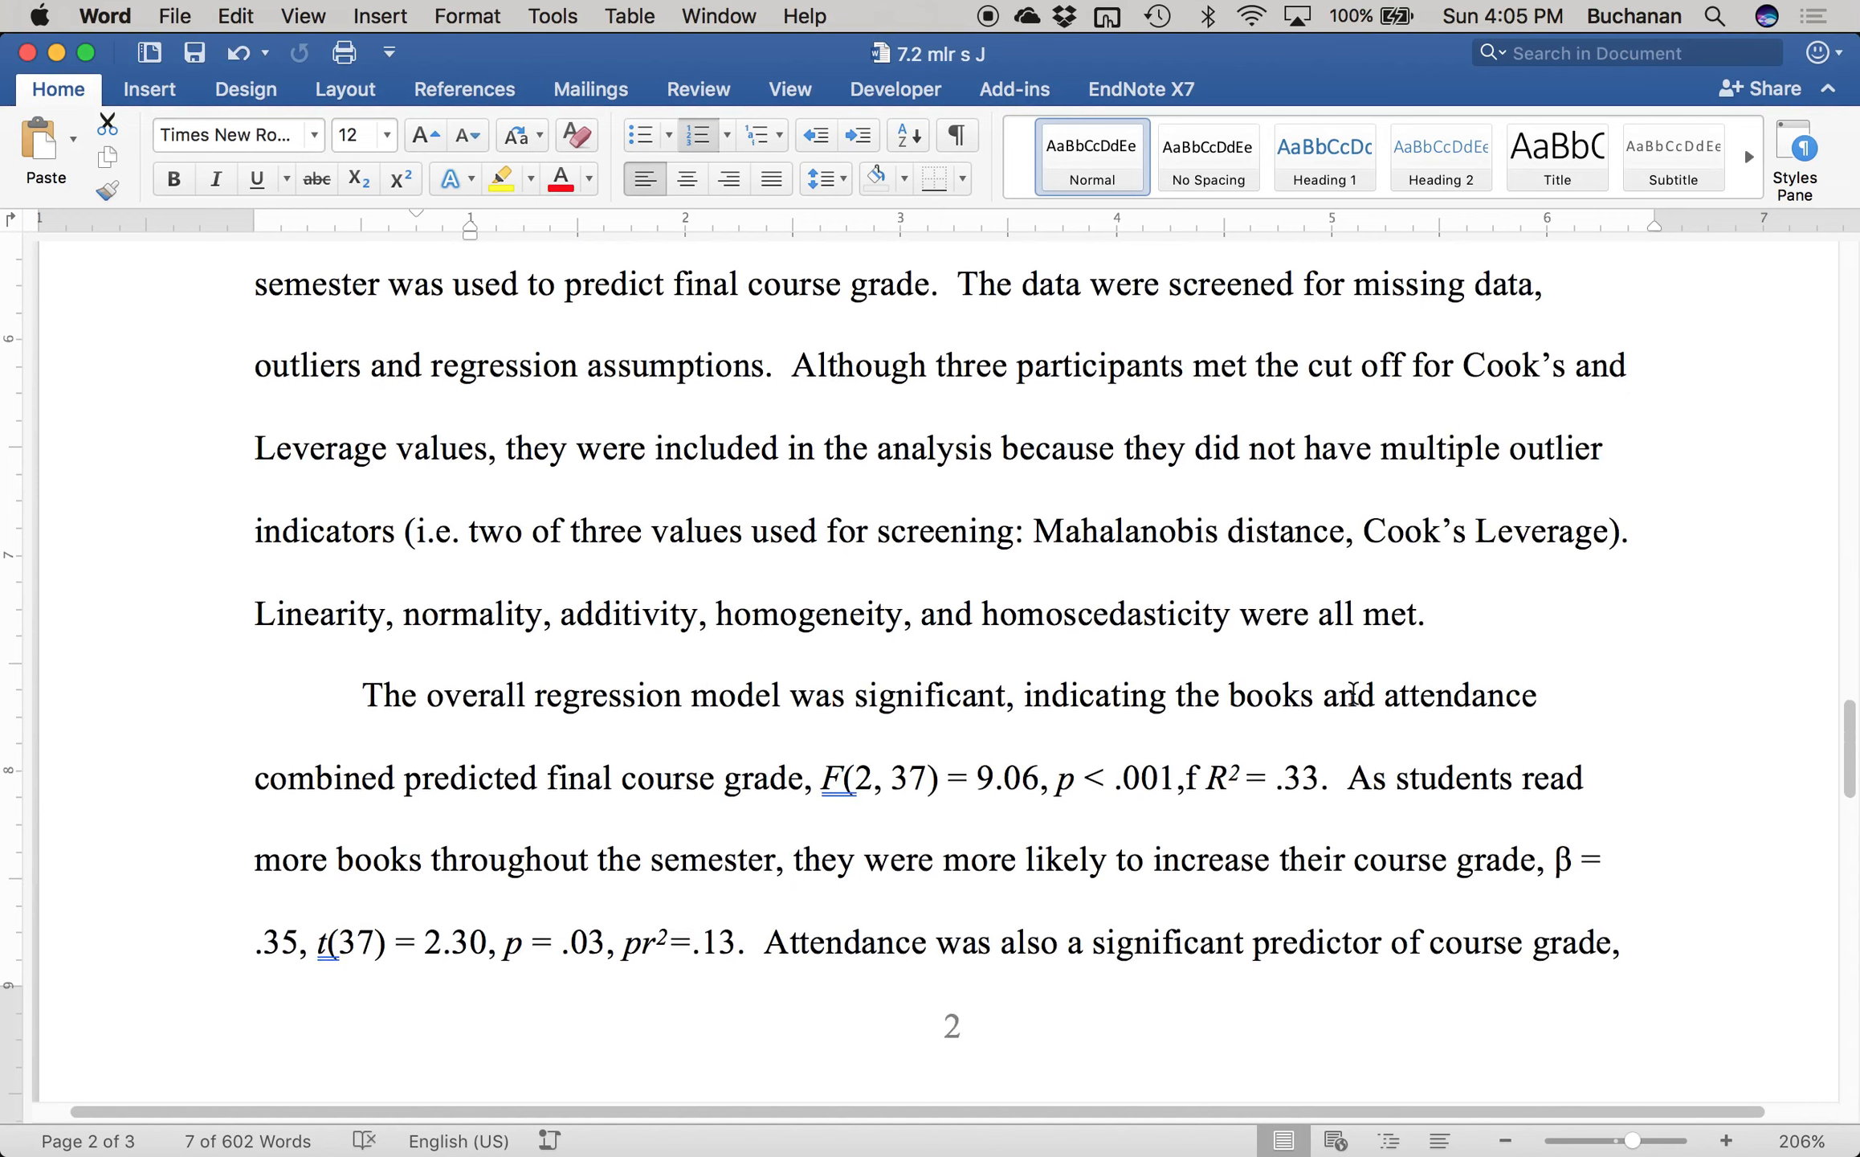
{"action": "scroll", "coordinate": [1357, 698], "scroll_direction": "down", "scroll_amount": 6}
{"action": "scroll", "coordinate": [1361, 702], "scroll_direction": "down", "scroll_amount": 7}
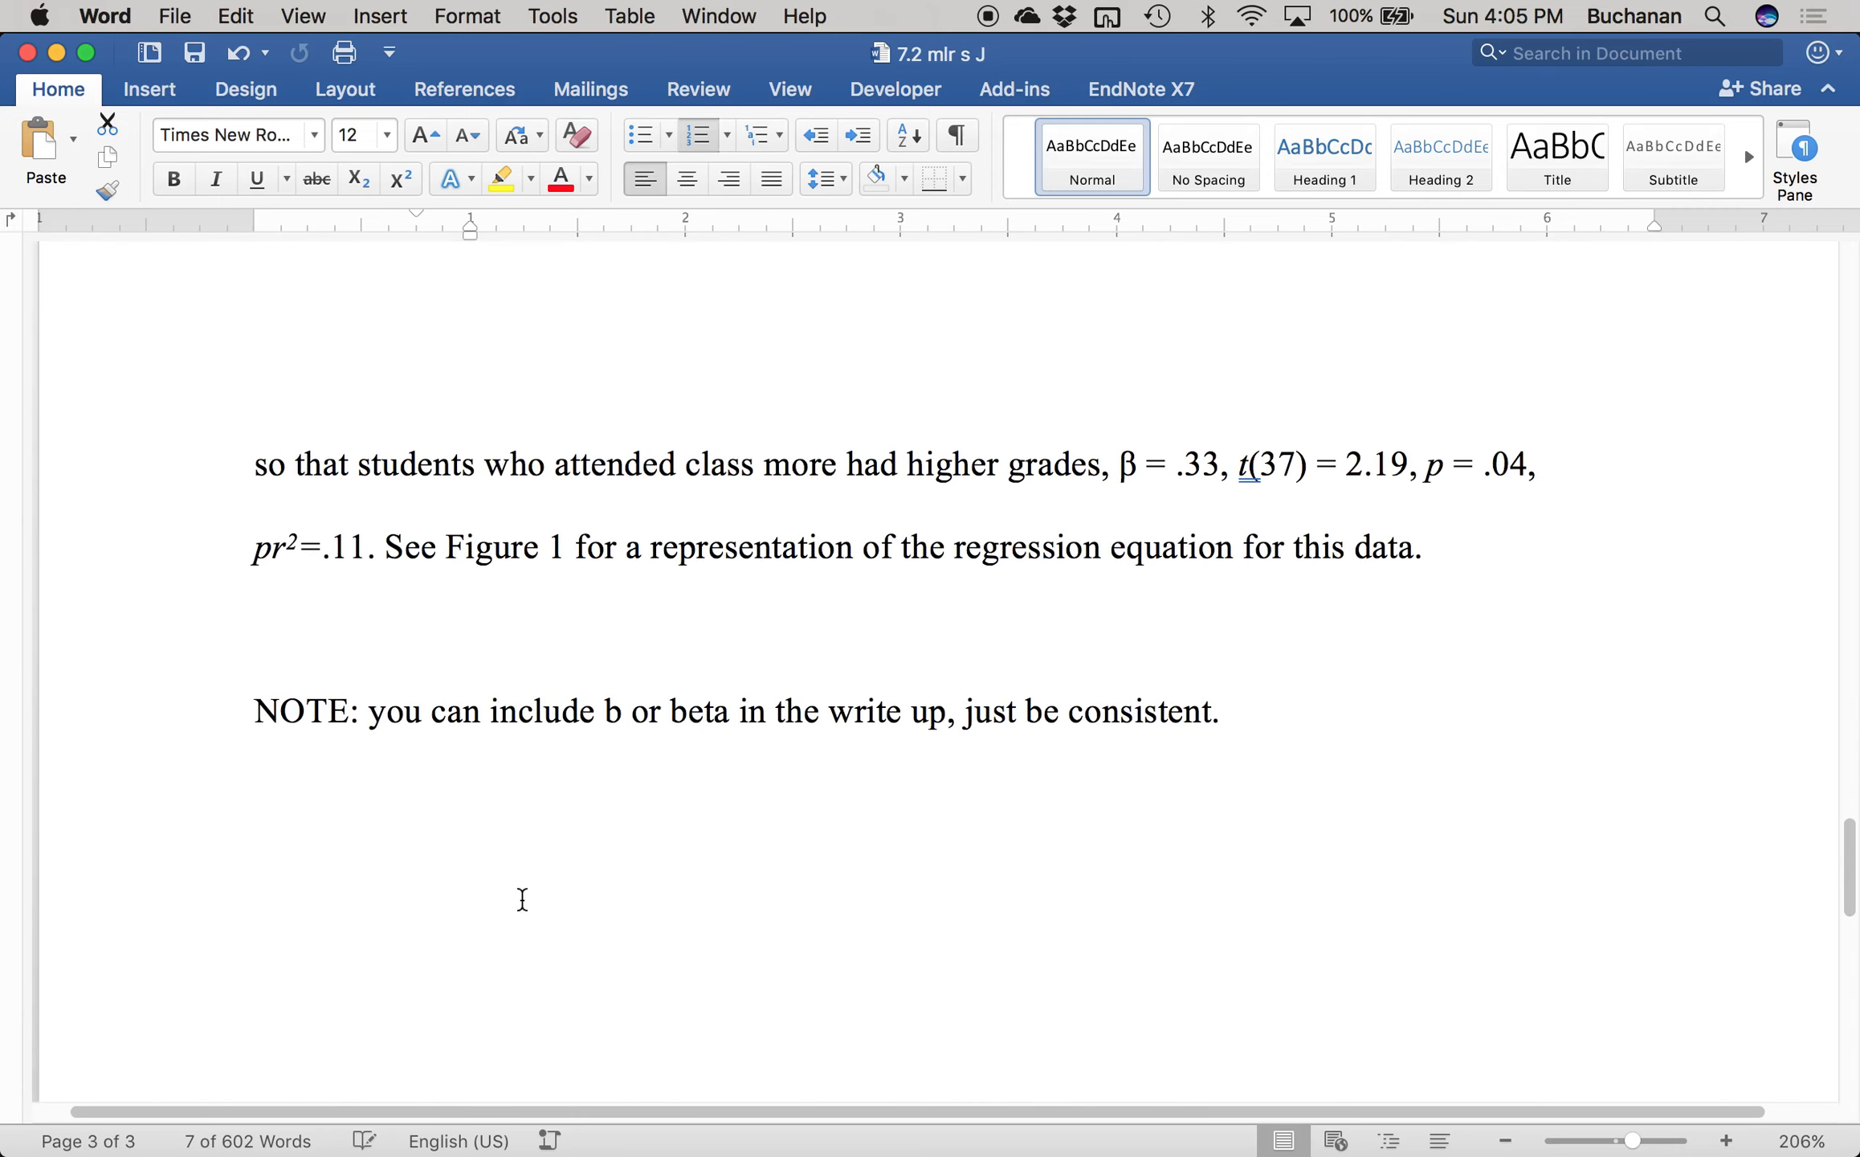
{"action": "left_click", "coordinate": [489, 853]}
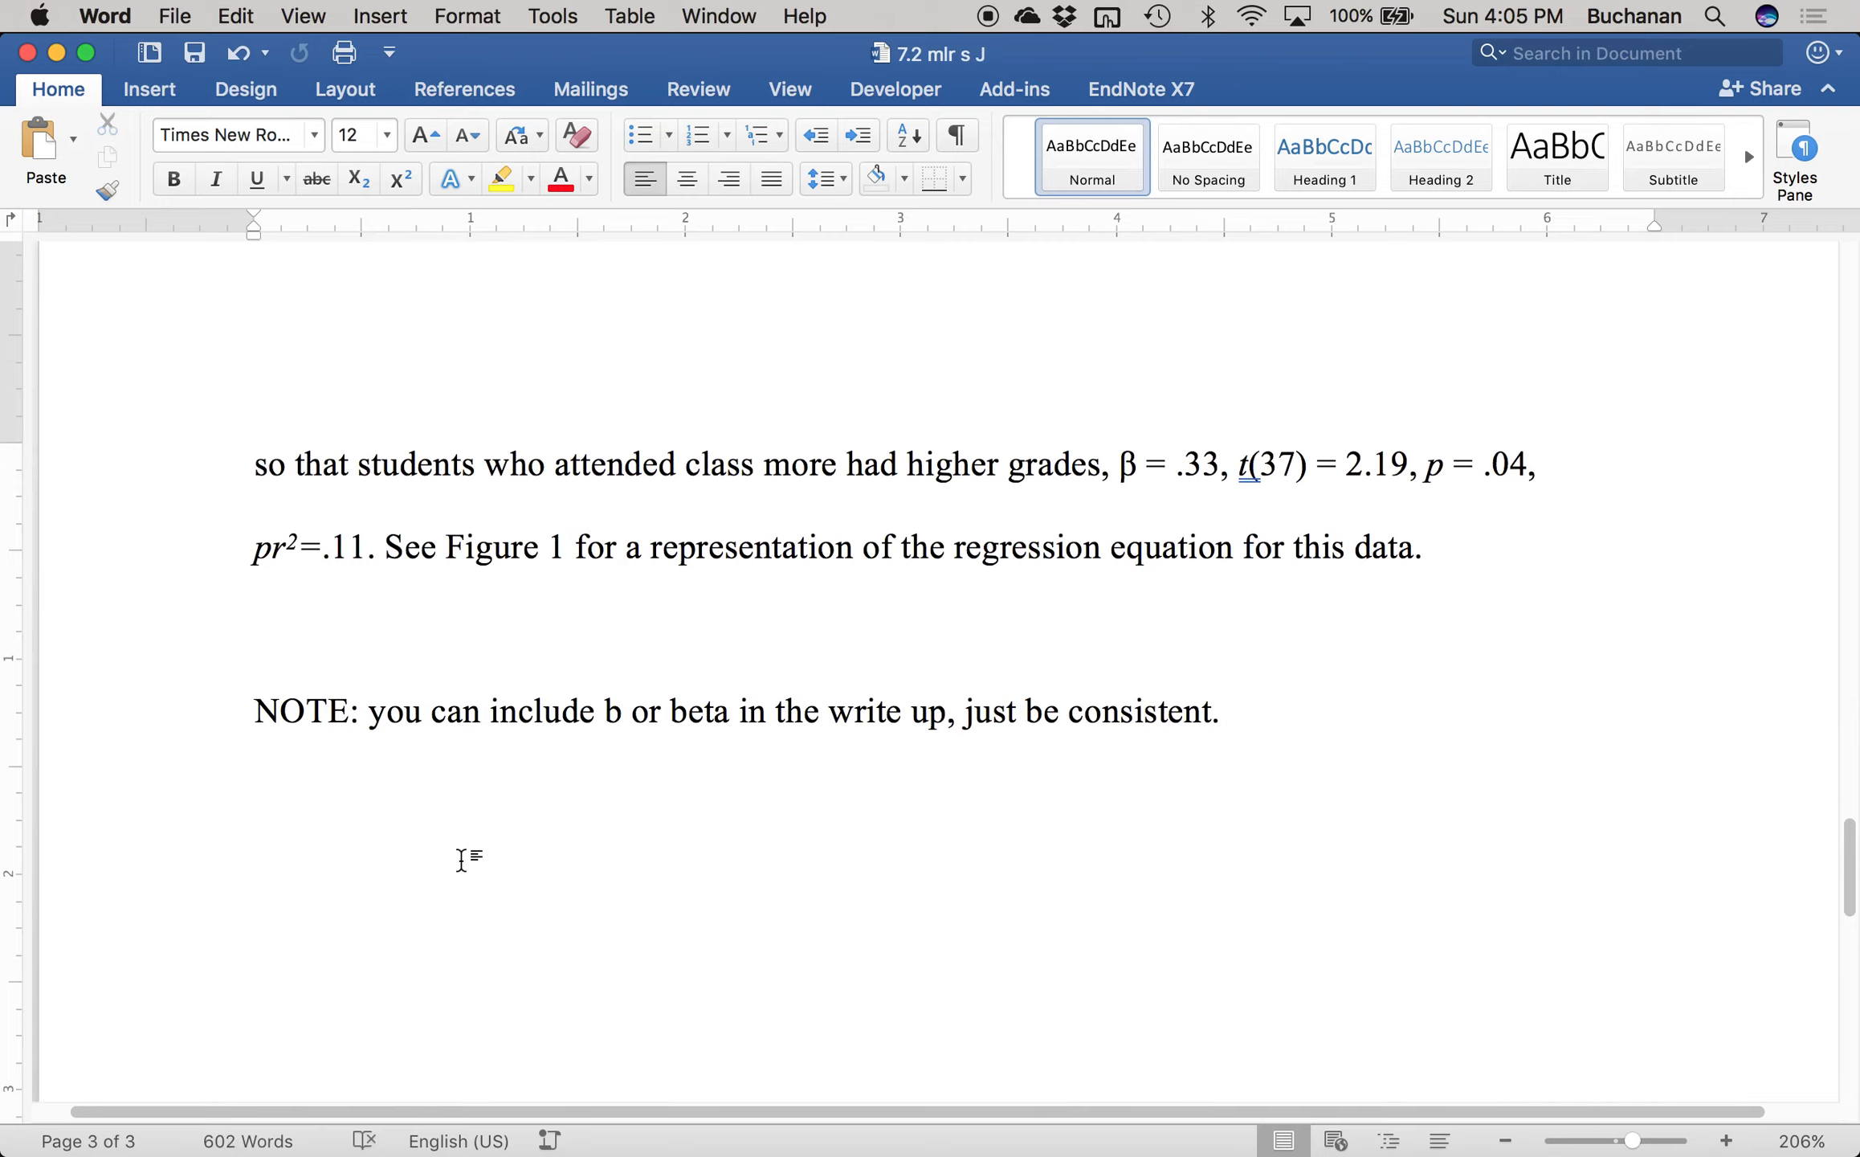
- Switch to the Regression folder in Finder and open data 1.csv in Excel
{"action": "key", "text": "ctrl+Up"}
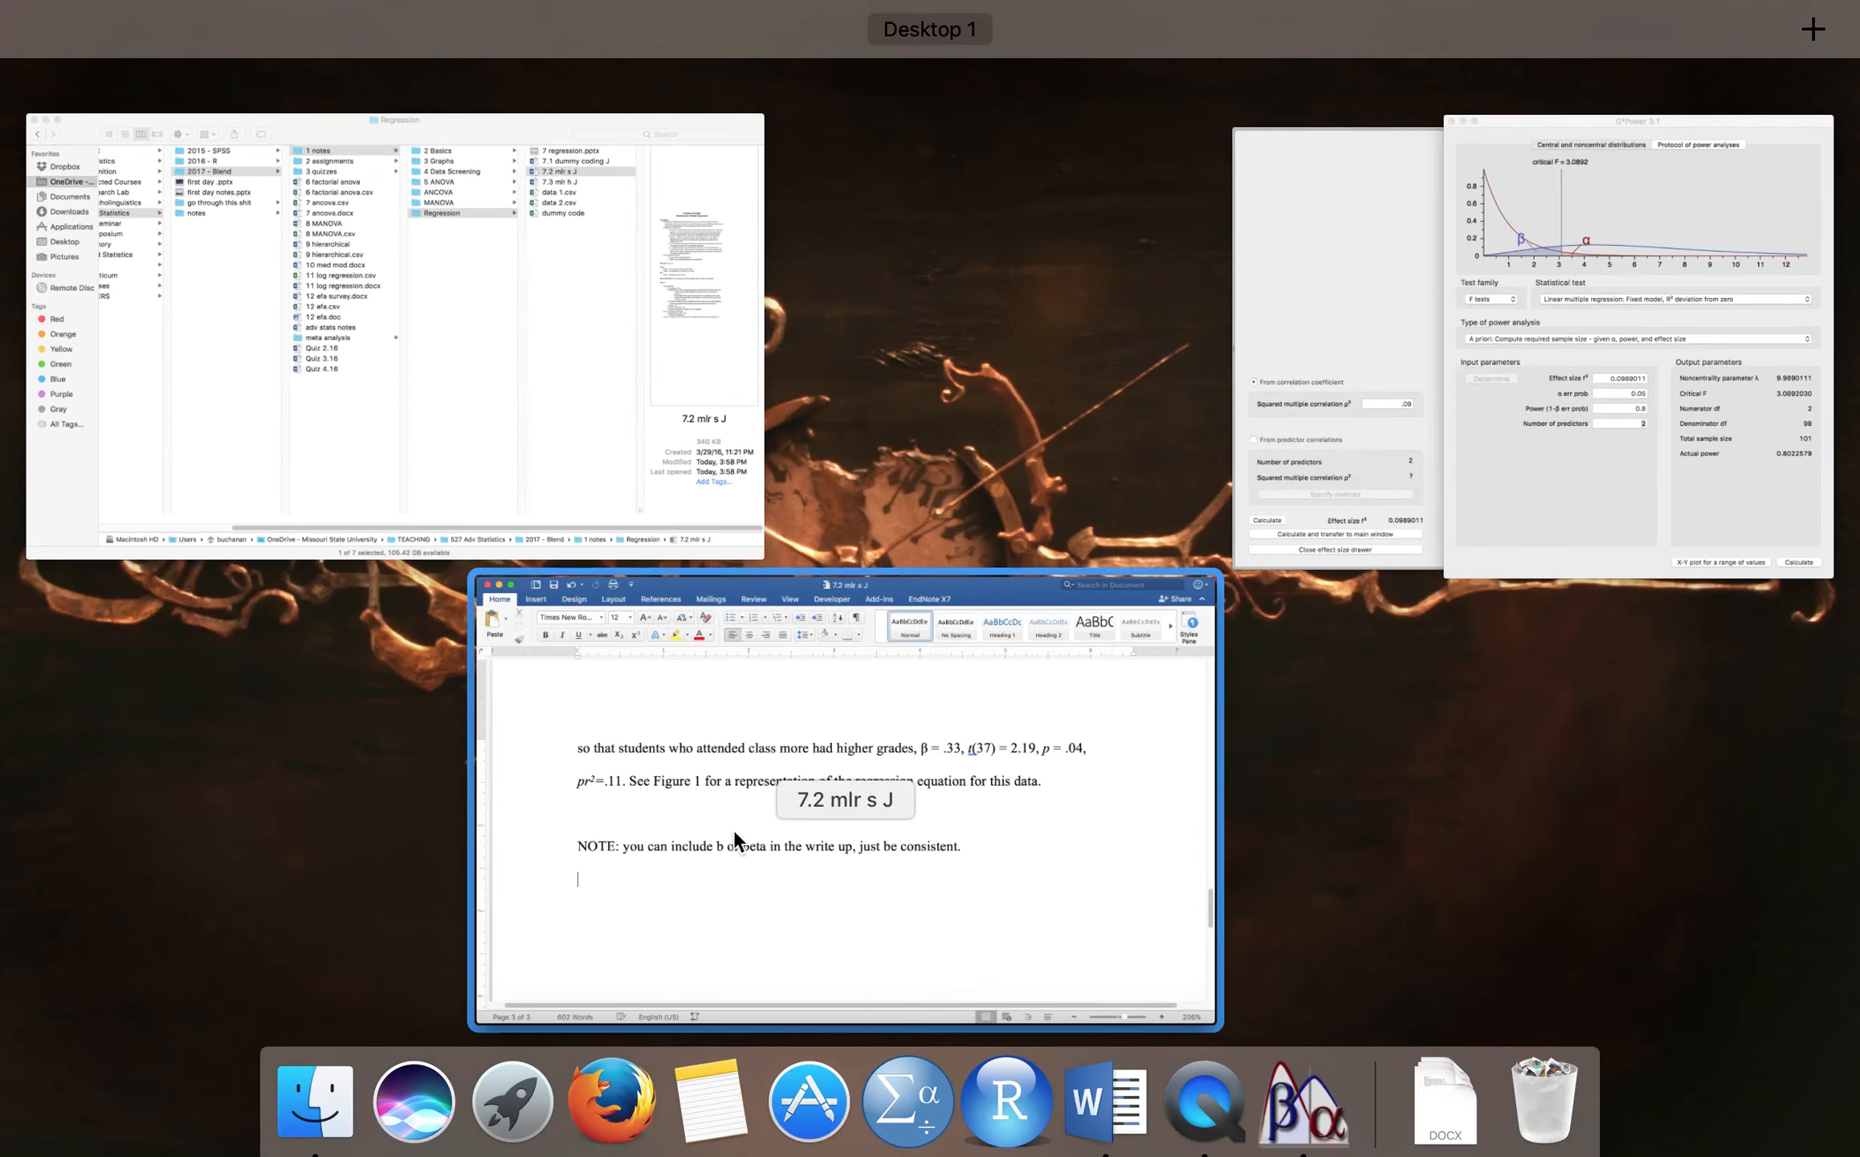
{"action": "left_click", "coordinate": [532, 456]}
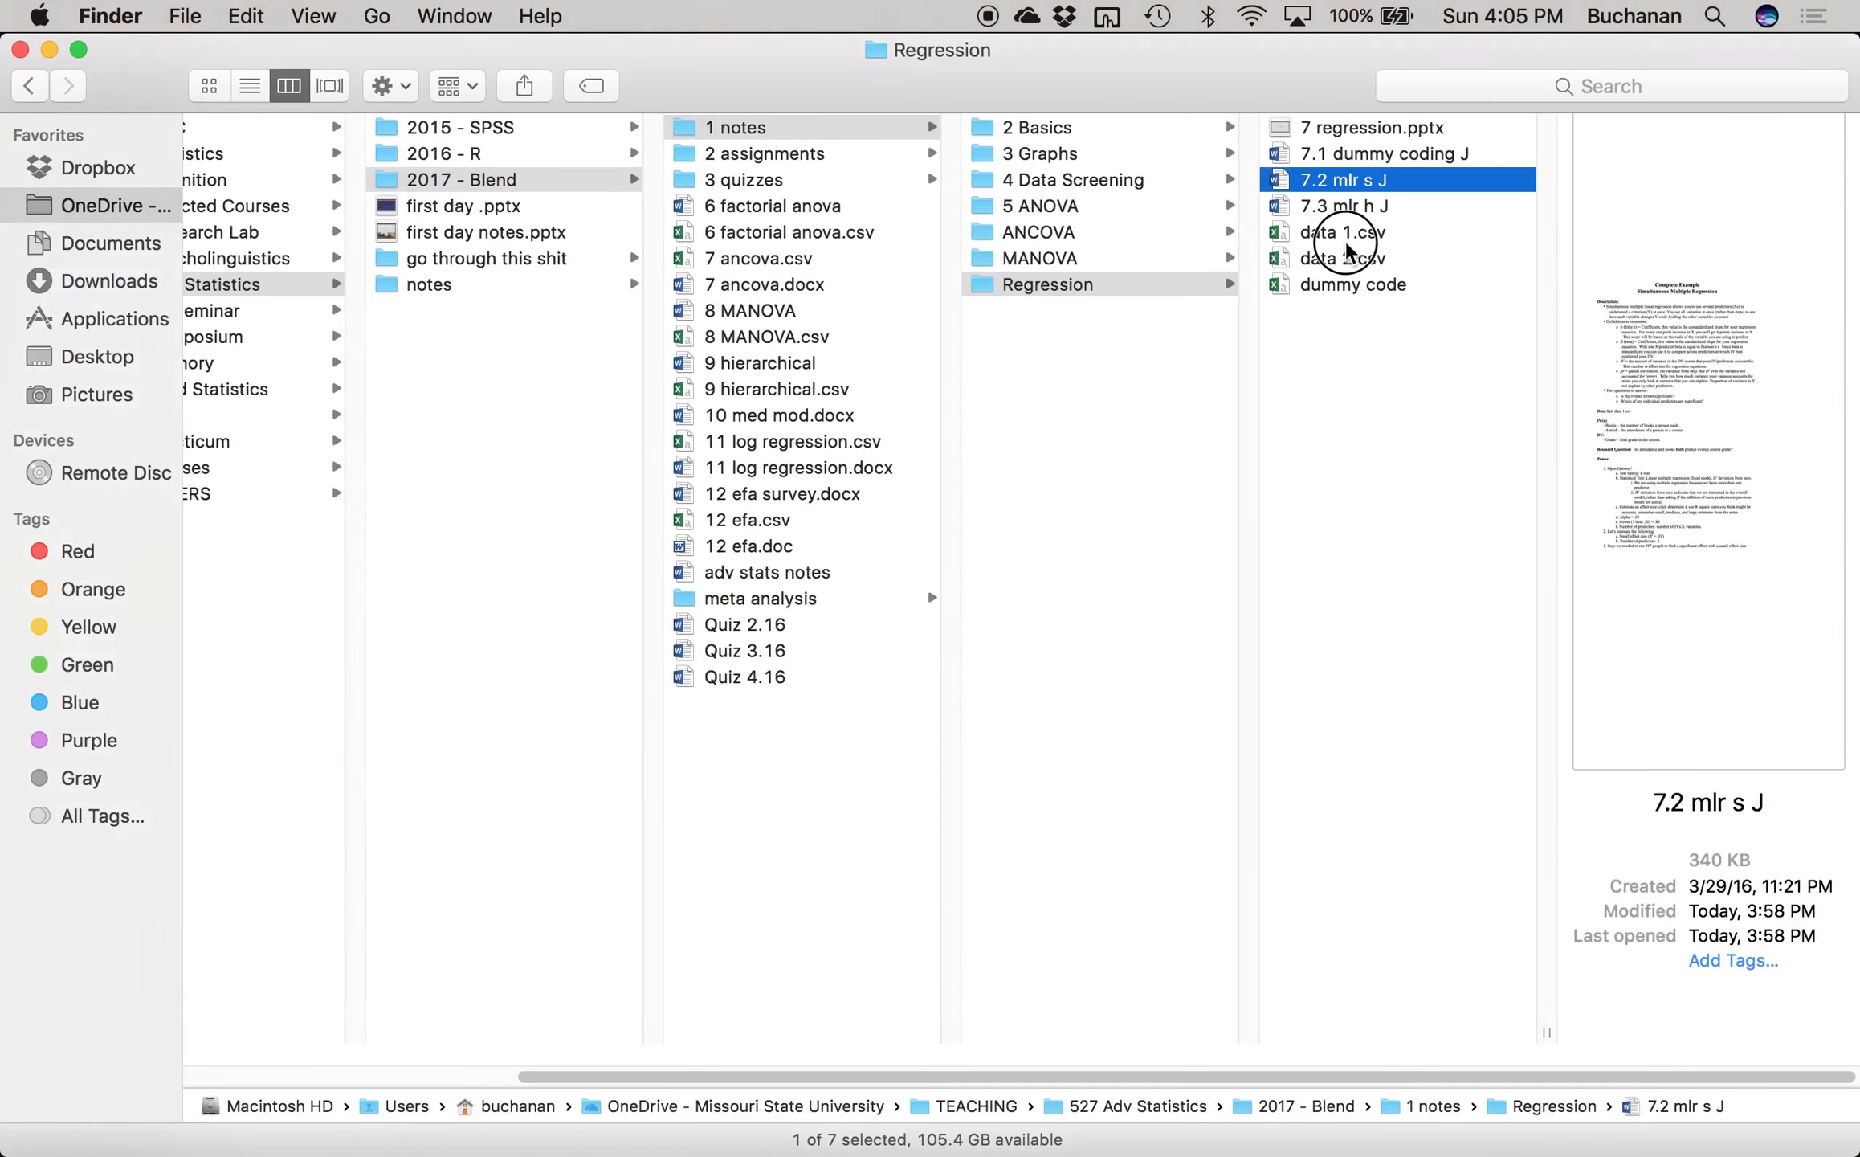
{"action": "left_click", "coordinate": [1346, 241]}
{"action": "double_click", "coordinate": [1346, 242]}
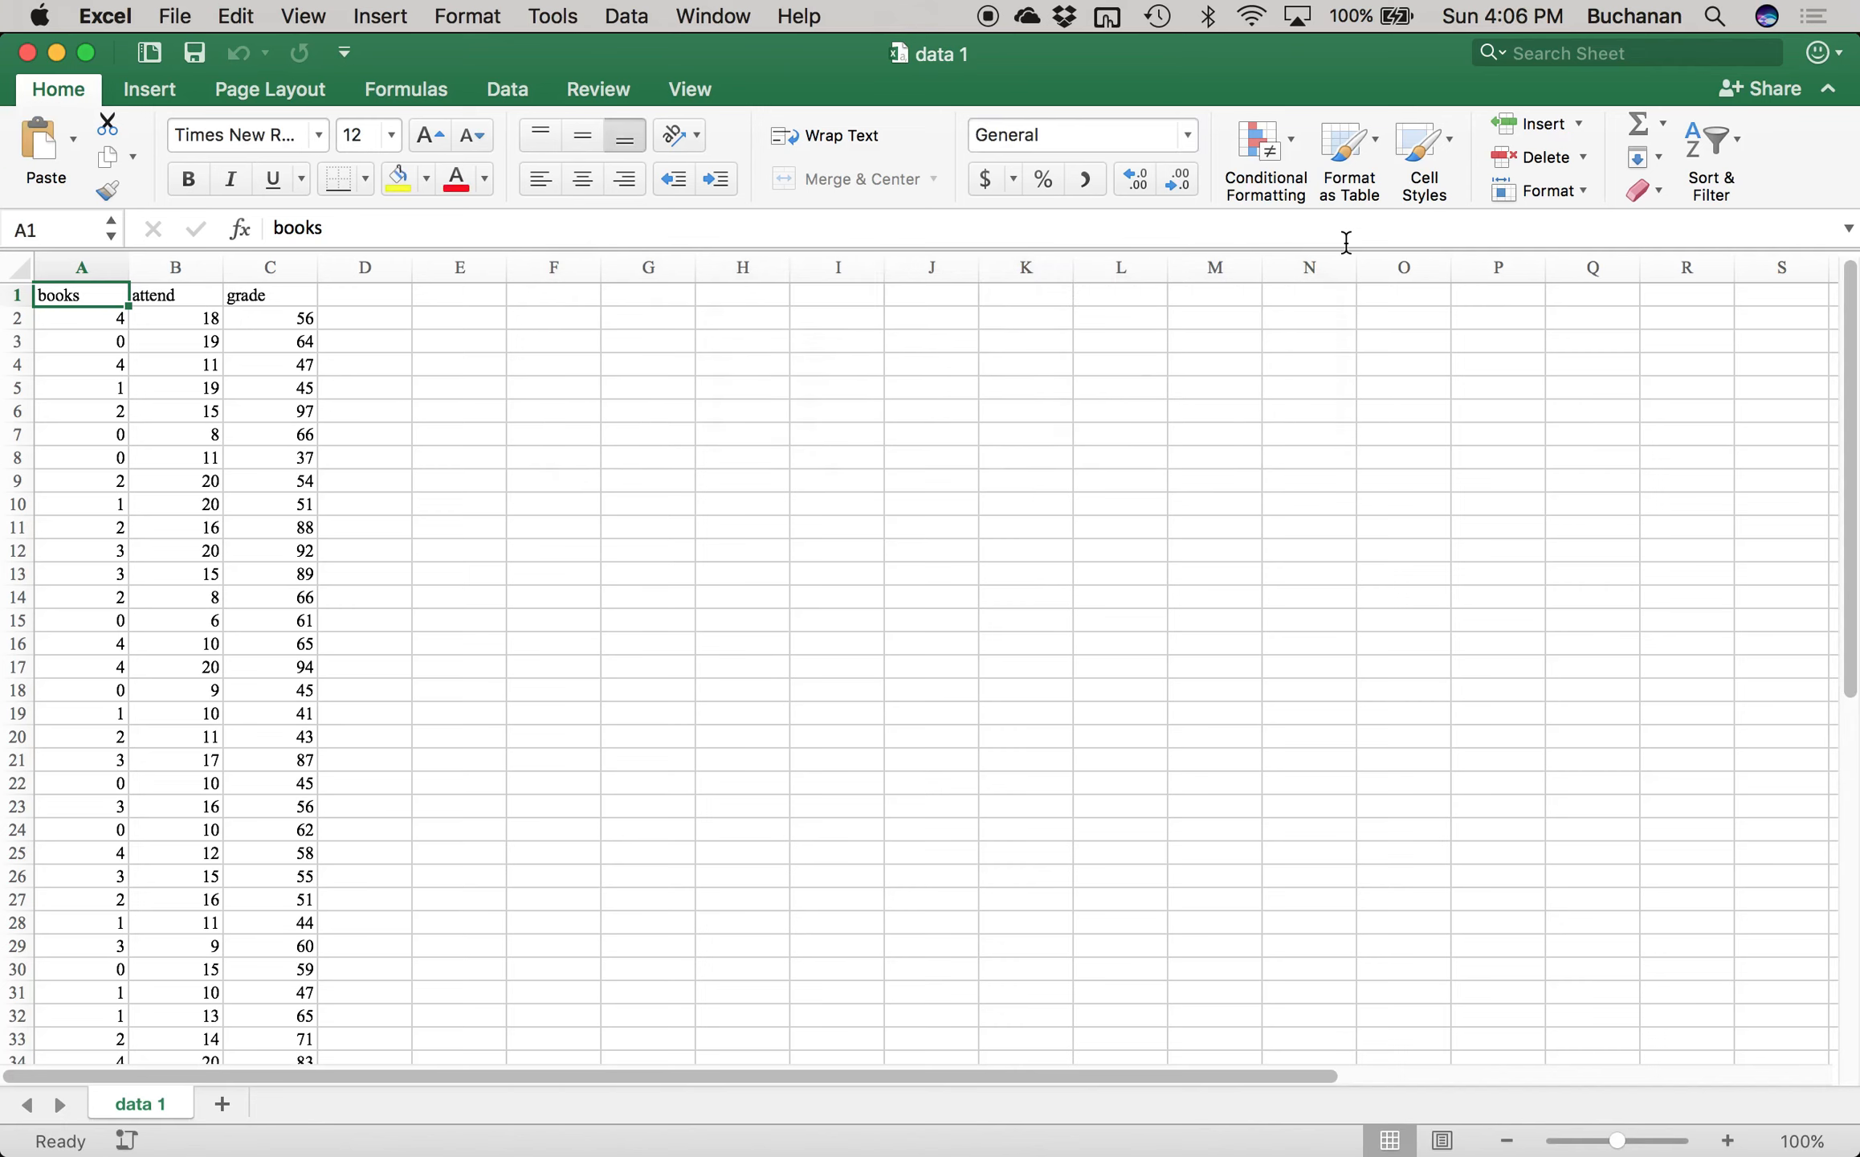
- Save the data 1 file under the same name in the Regression folder with a different file format
{"action": "left_click_drag", "start_coordinate": [1618, 1139], "coordinate": [1629, 1141]}
{"action": "left_click", "coordinate": [175, 16]}
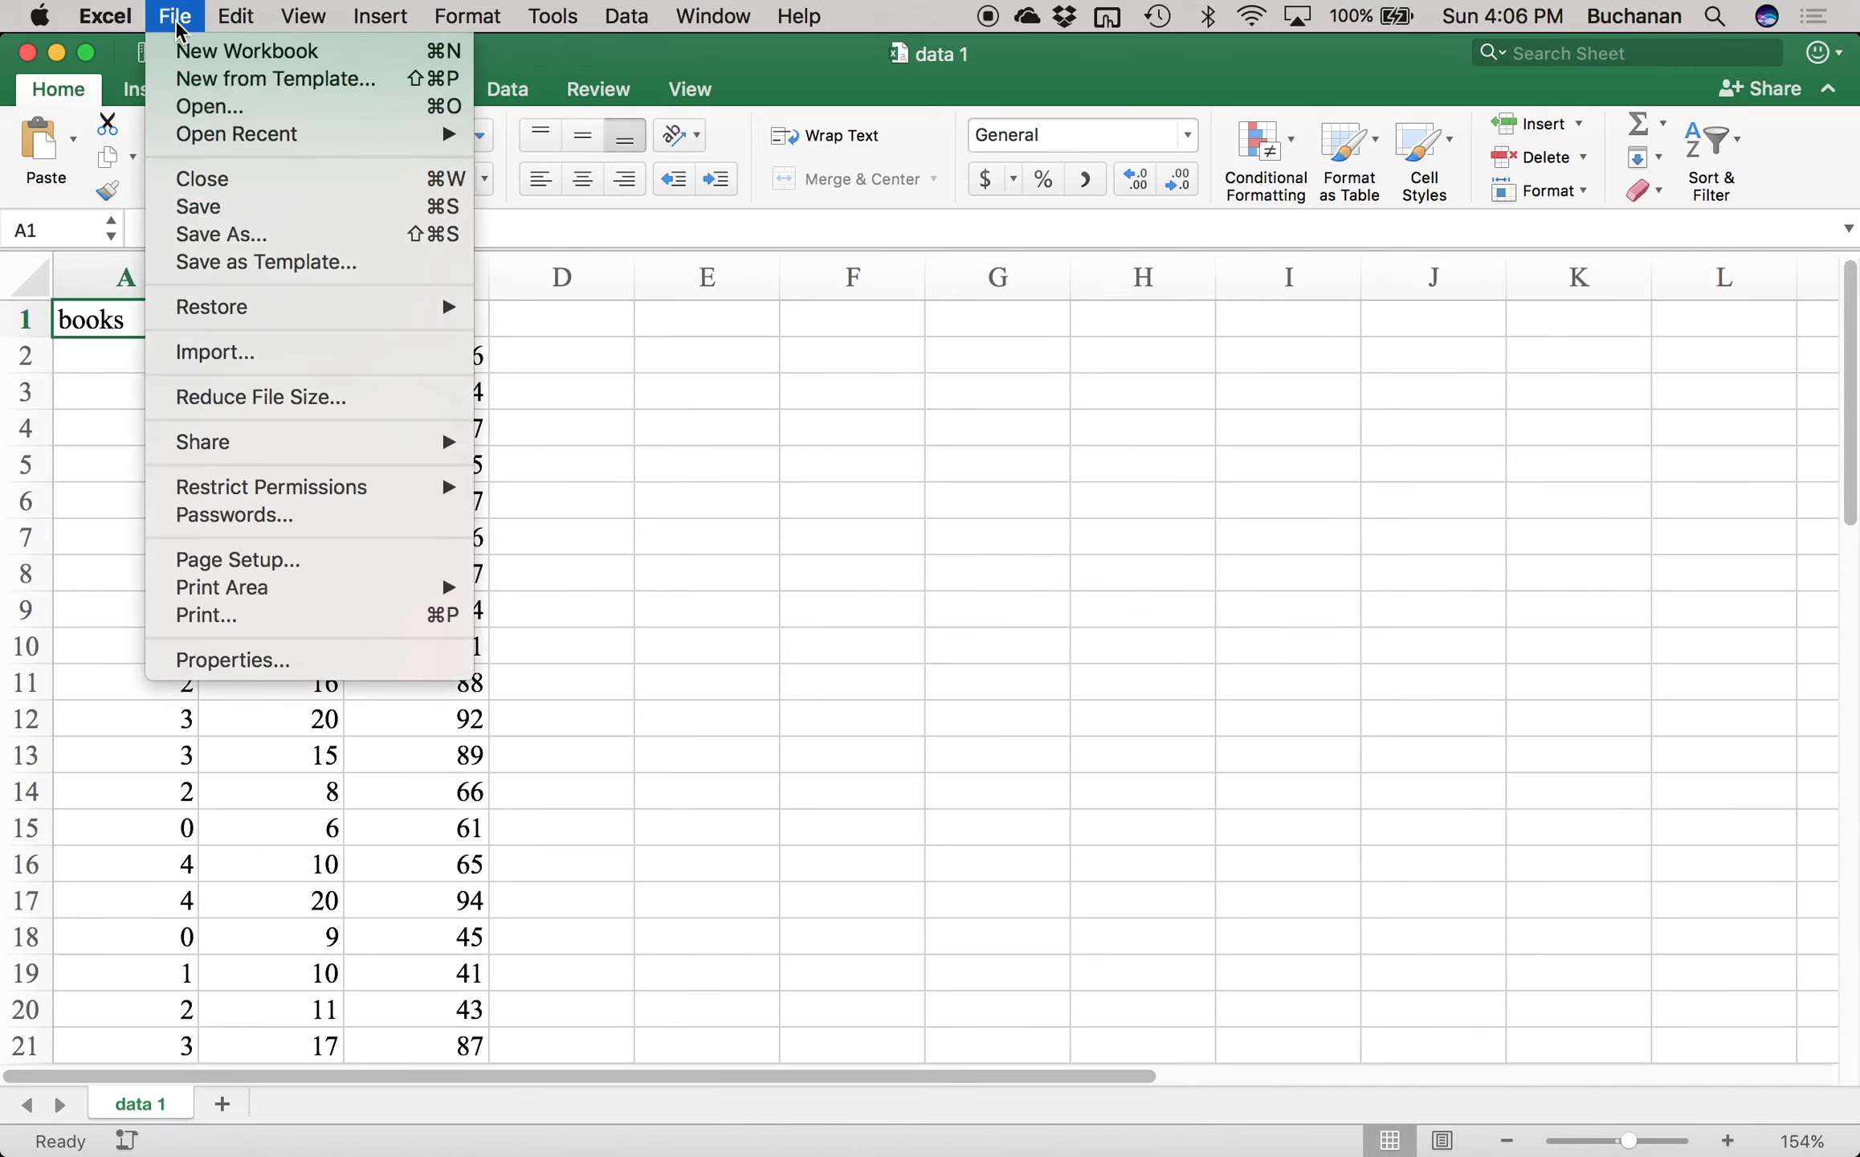
{"action": "left_click", "coordinate": [249, 234]}
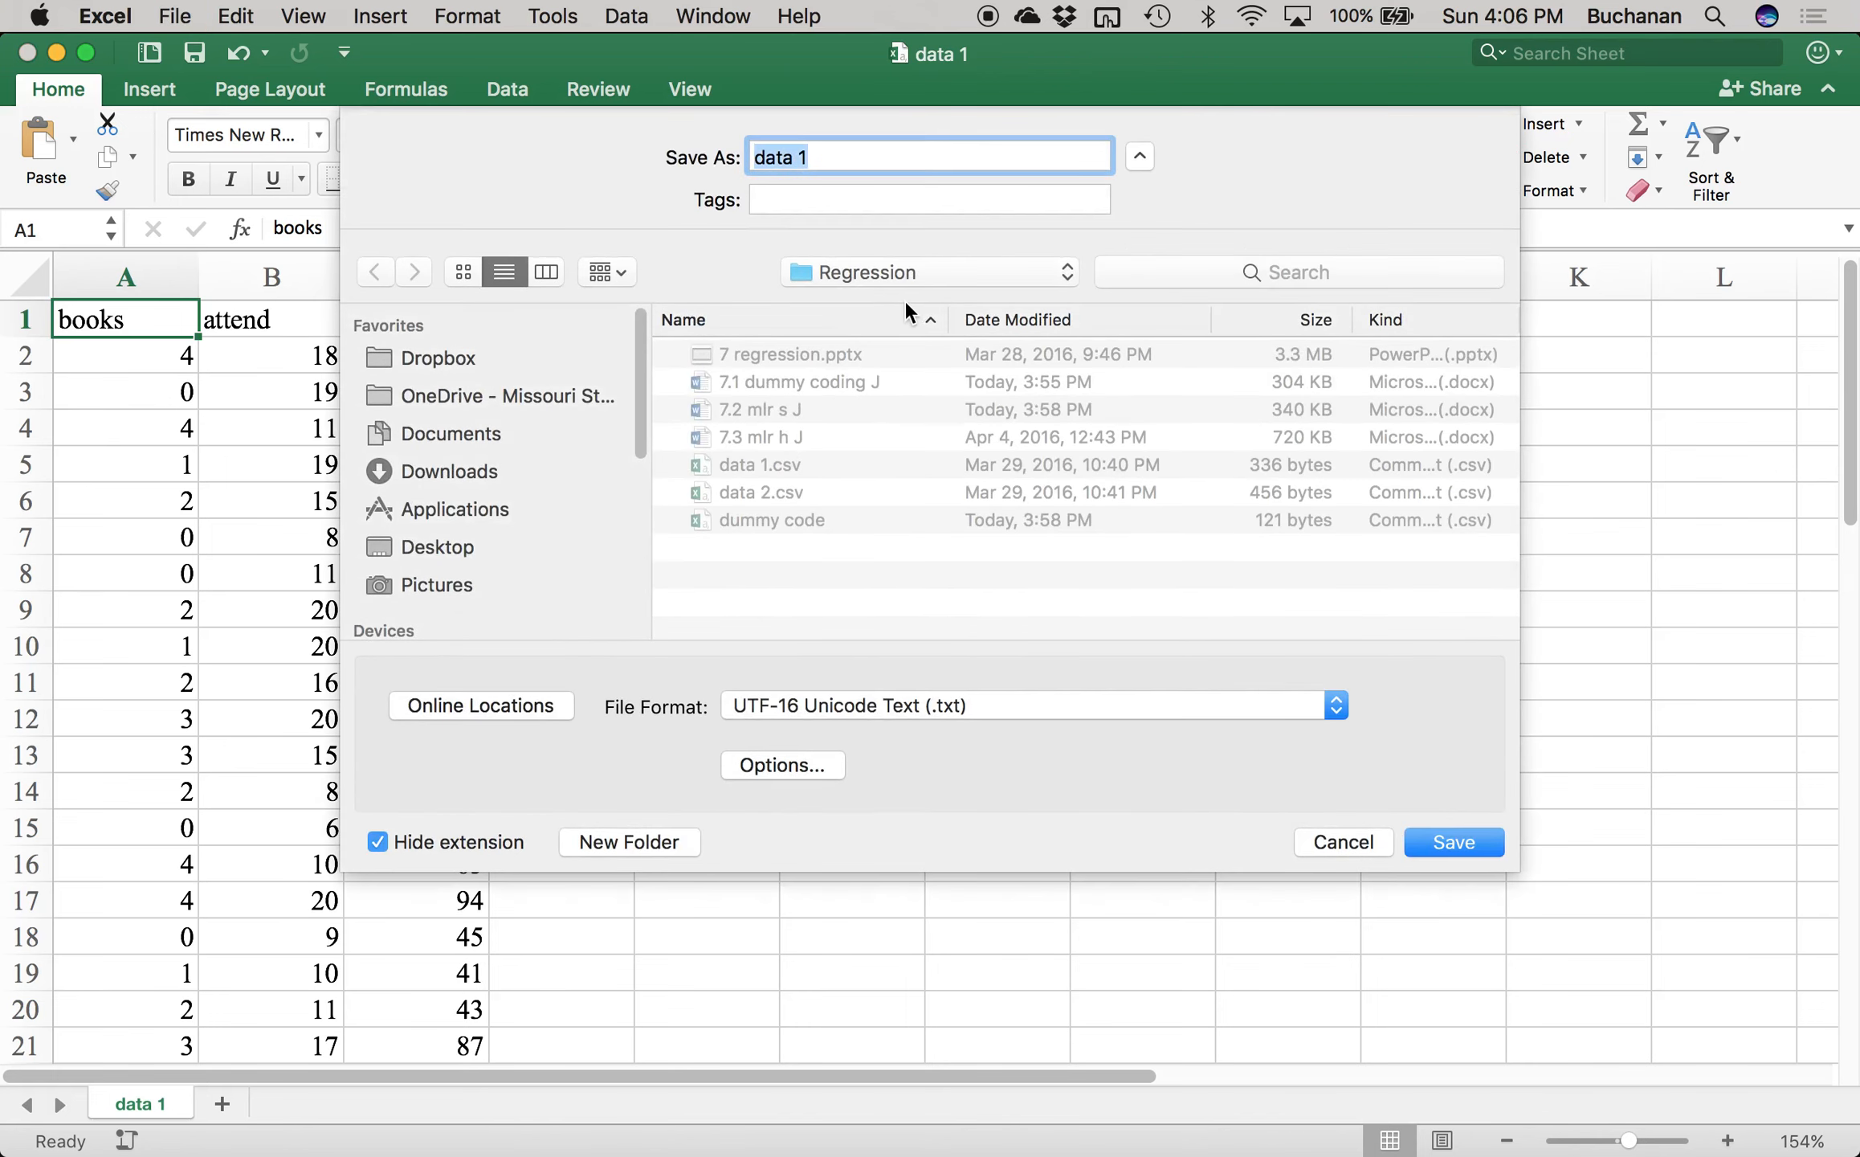
{"action": "left_click", "coordinate": [944, 711]}
{"action": "left_click", "coordinate": [943, 157]}
{"action": "key", "text": "Return"}
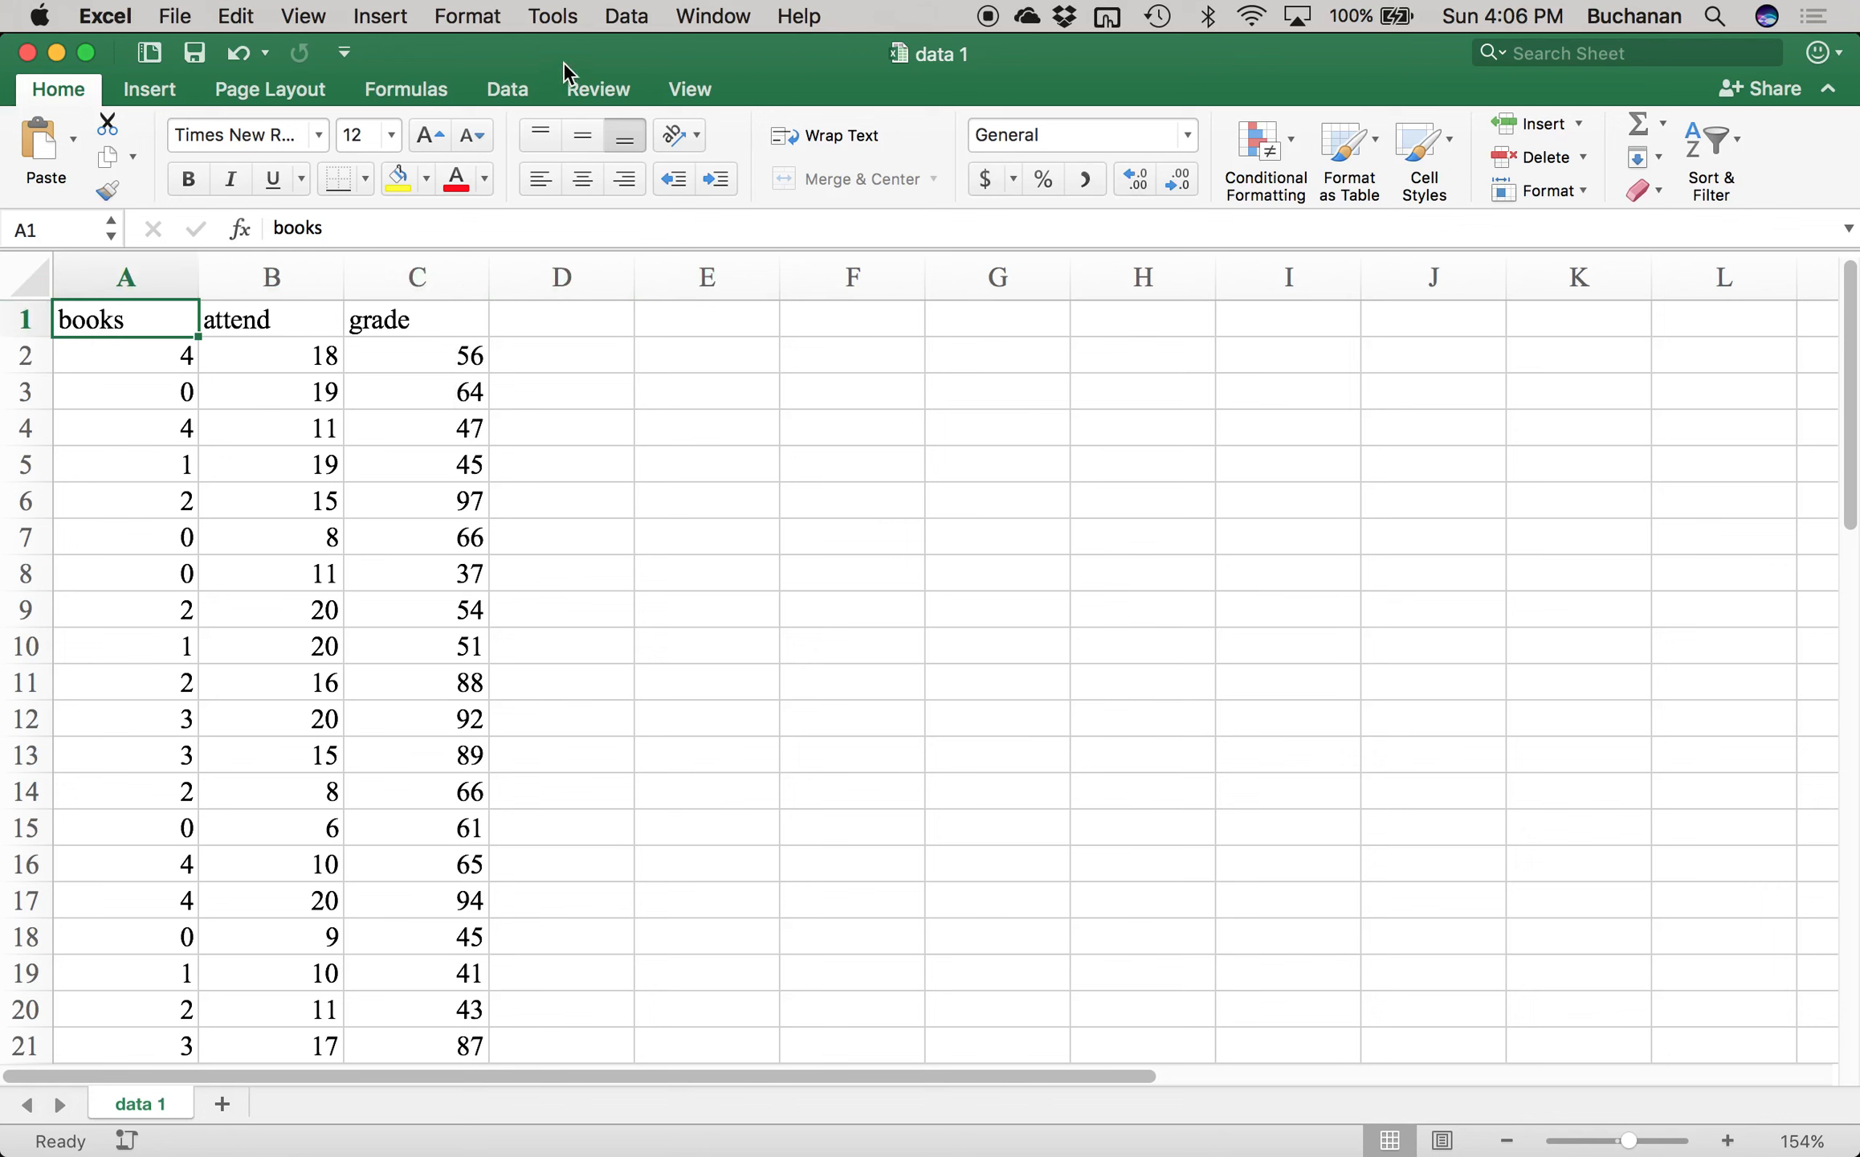
- Run Descriptive Statistics on columns A to C with labels in the first row and summary statistics, output to a new worksheet
{"action": "left_click", "coordinate": [520, 89]}
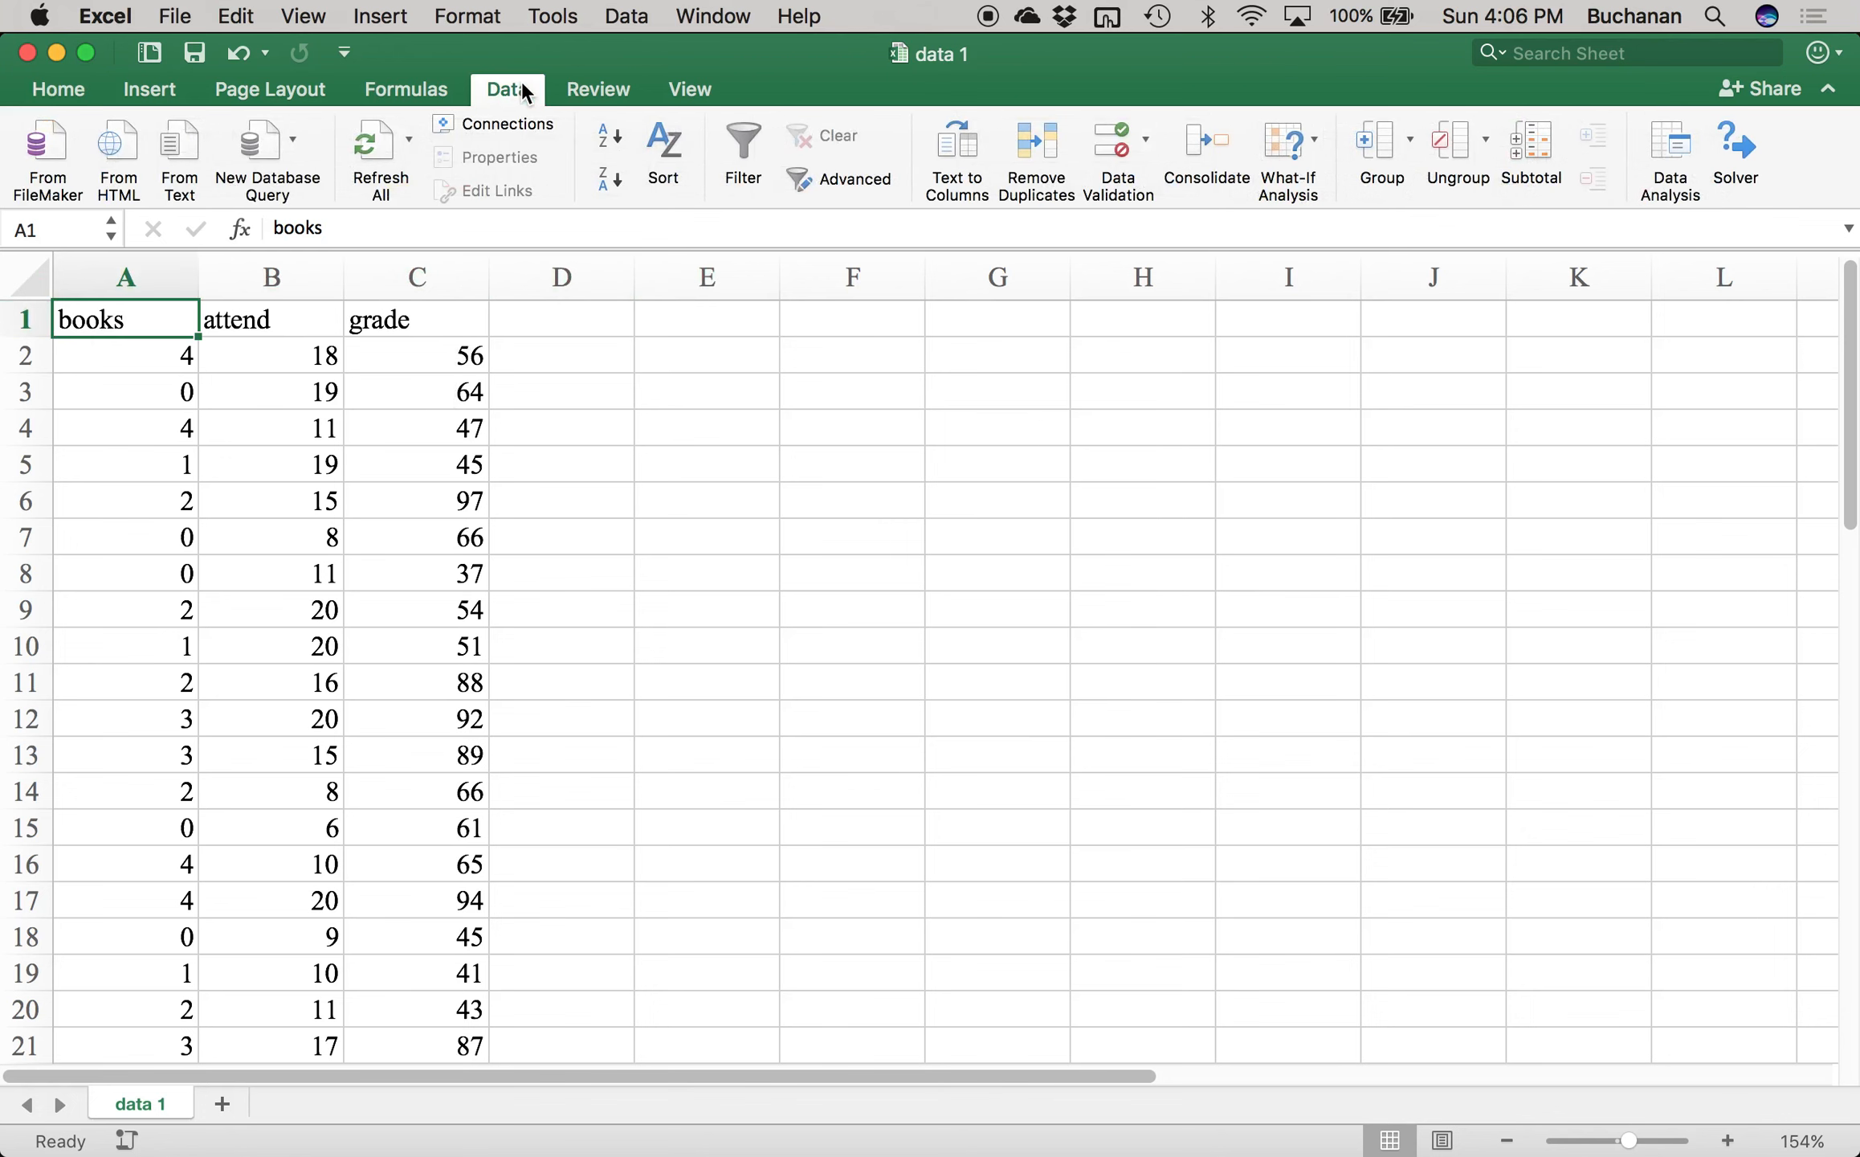
{"action": "left_click", "coordinate": [1679, 150]}
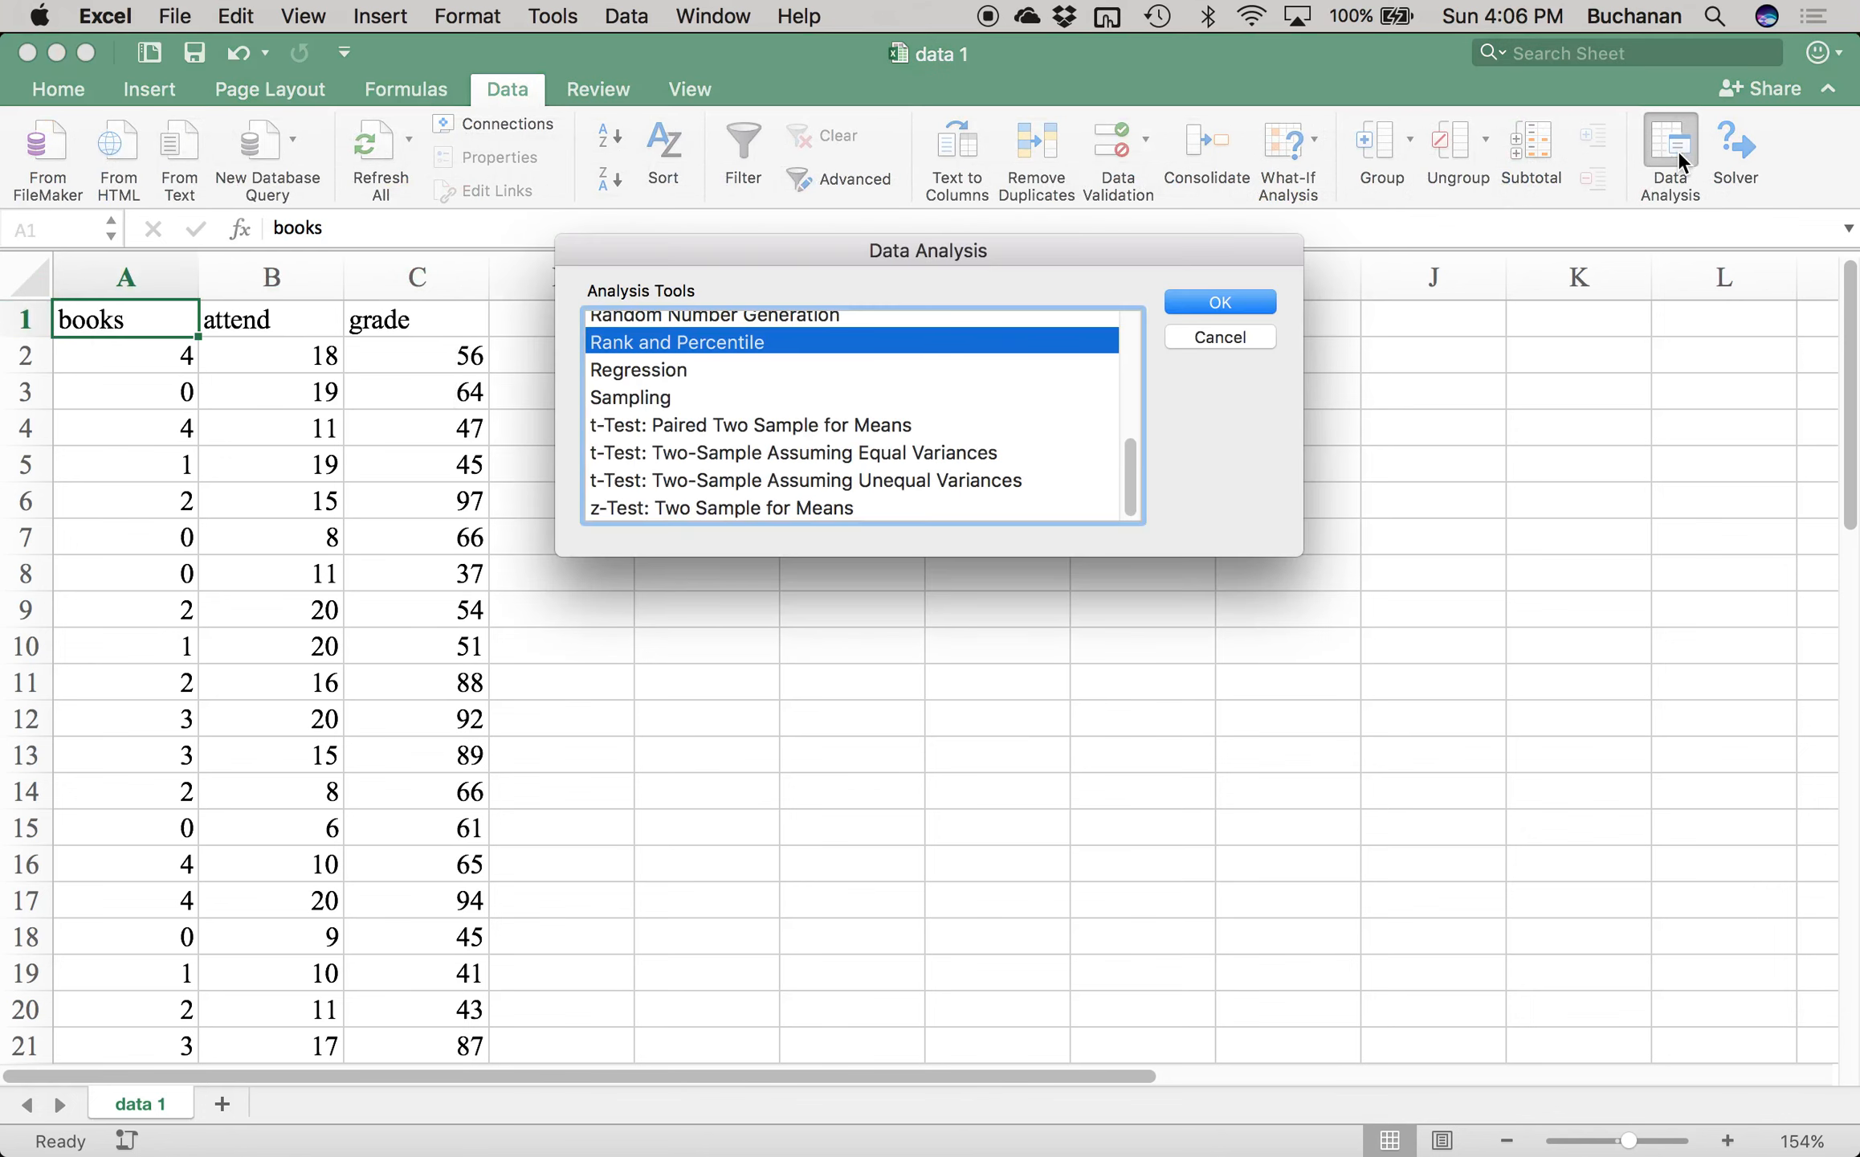
{"action": "key", "text": "d"}
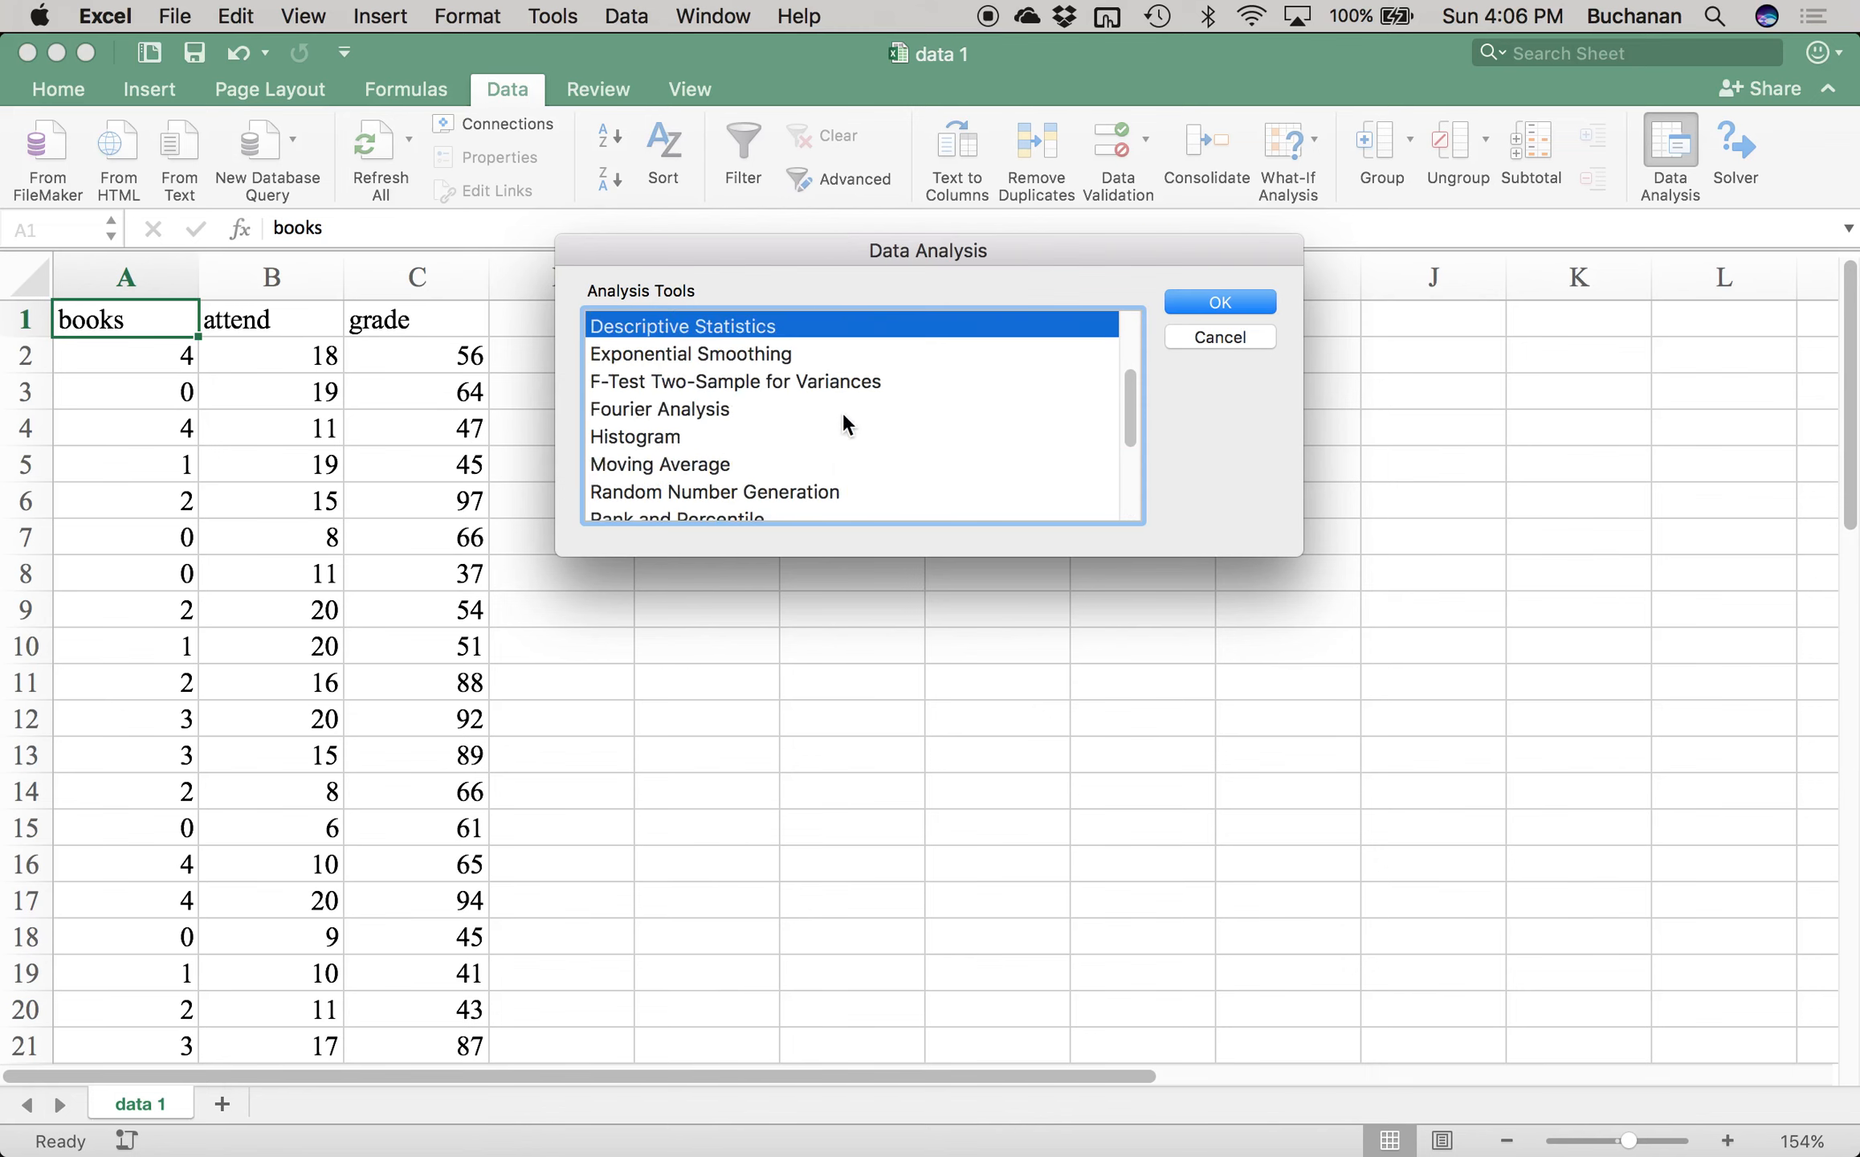
{"action": "left_click", "coordinate": [1220, 302]}
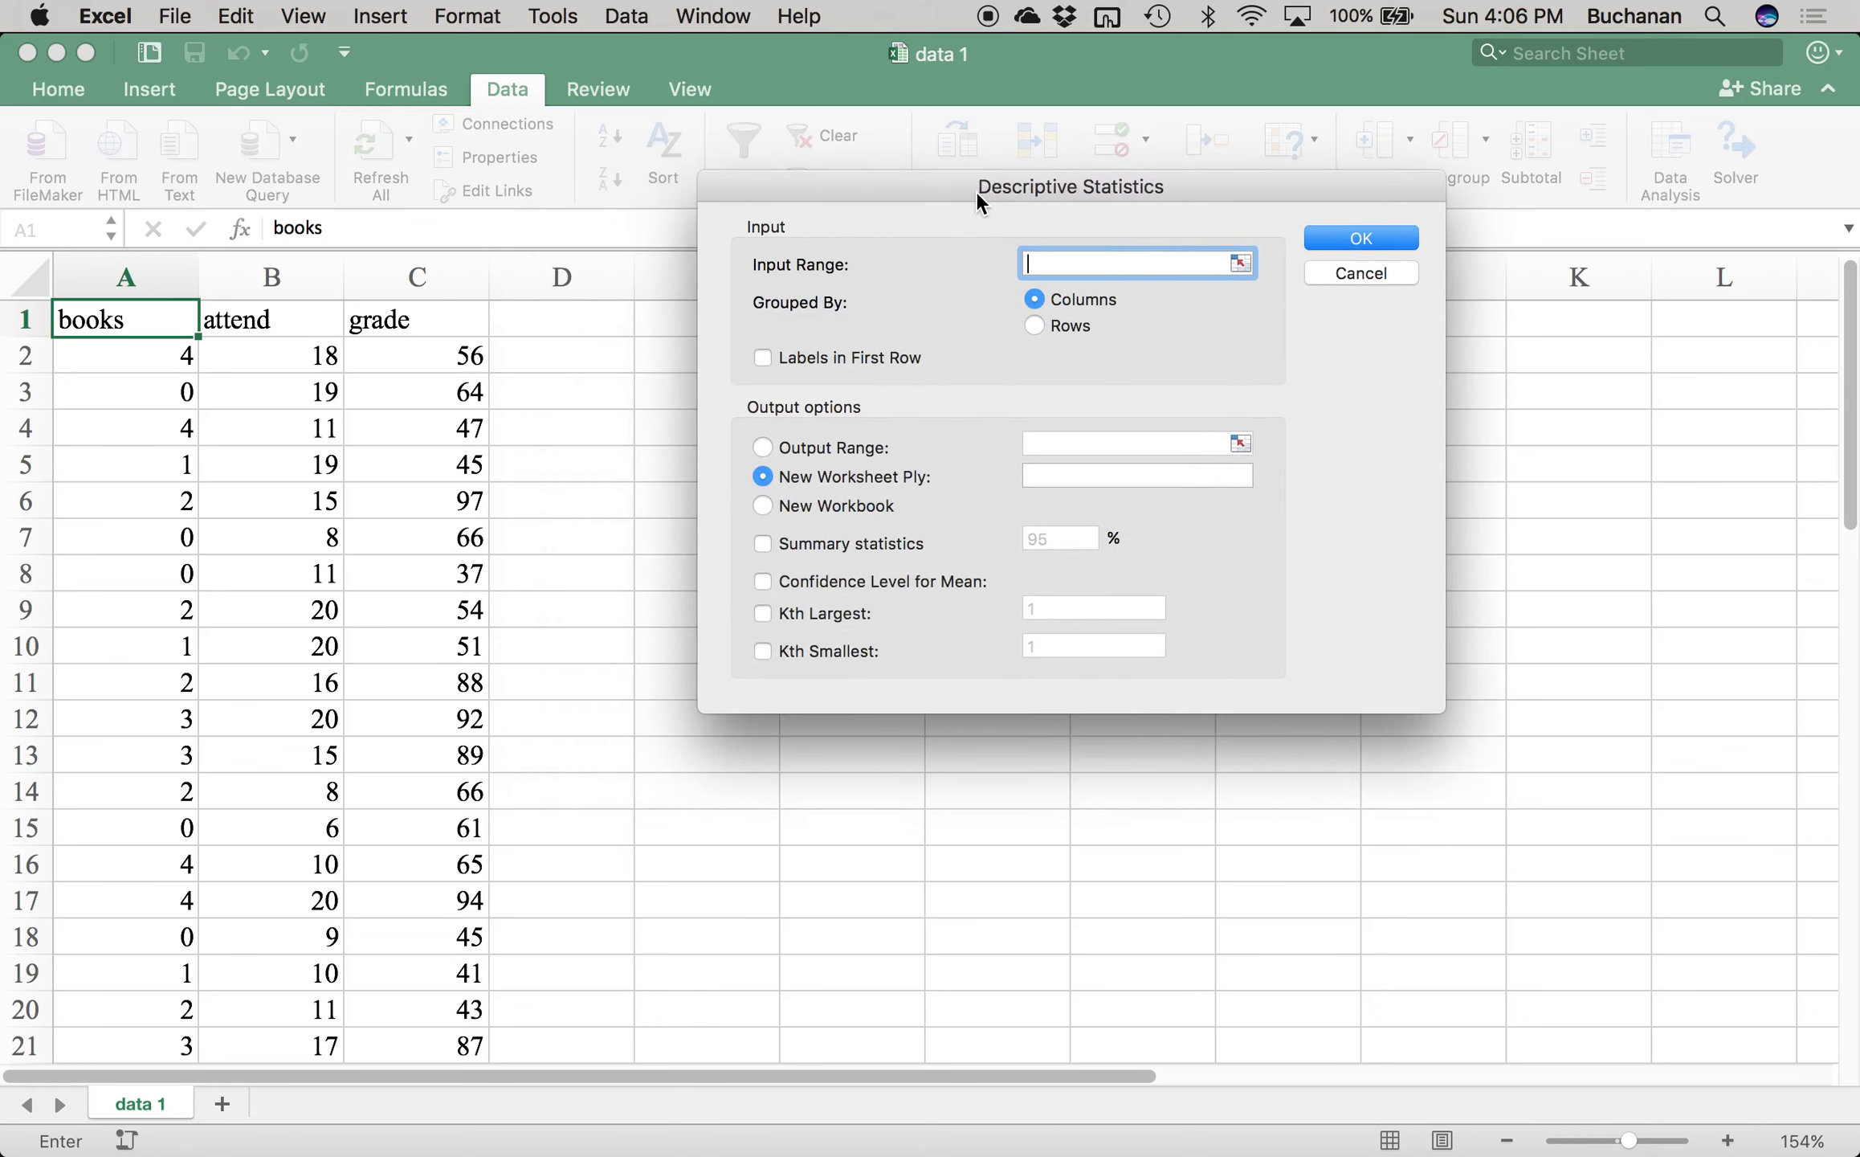
{"action": "left_click_drag", "start_coordinate": [84, 275], "coordinate": [454, 288]}
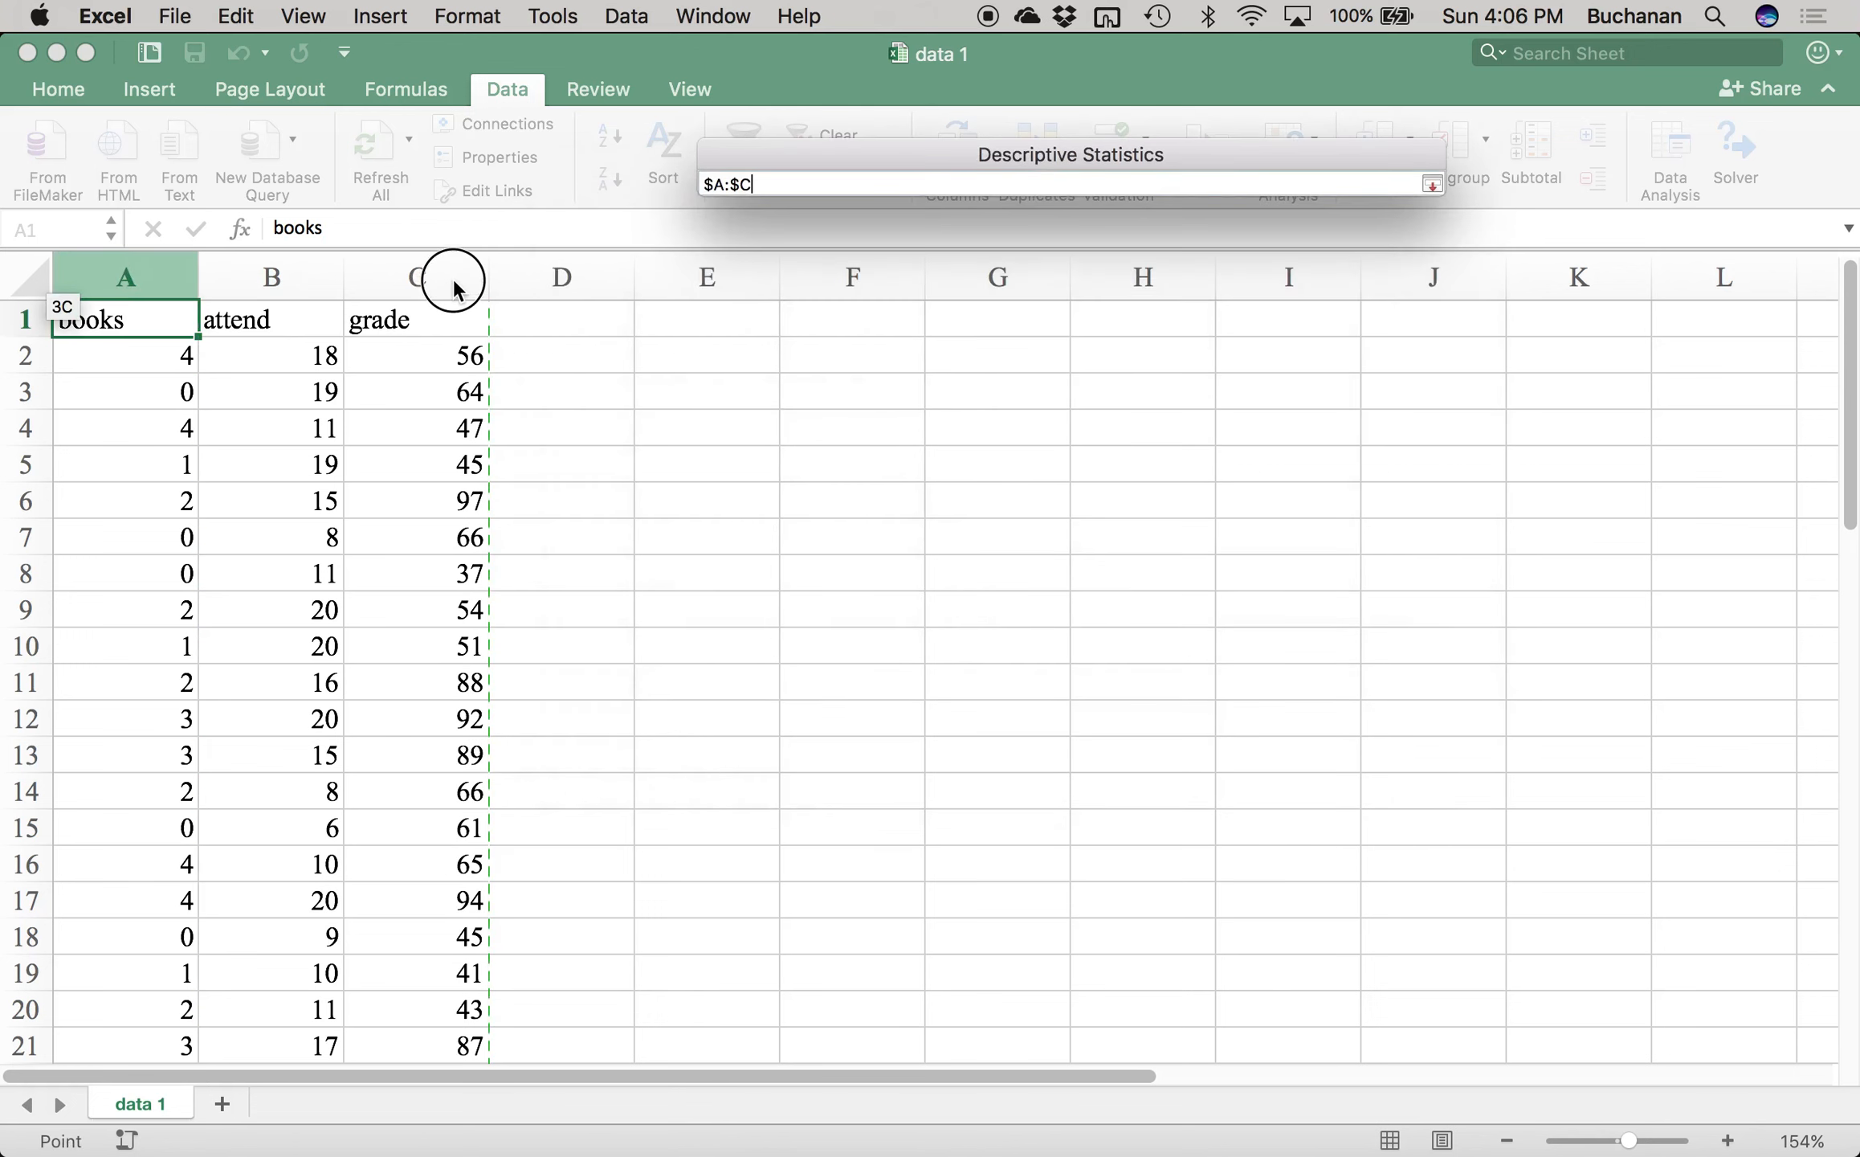
{"action": "left_click", "coordinate": [805, 370]}
{"action": "left_click", "coordinate": [806, 544]}
{"action": "left_click", "coordinate": [1370, 235]}
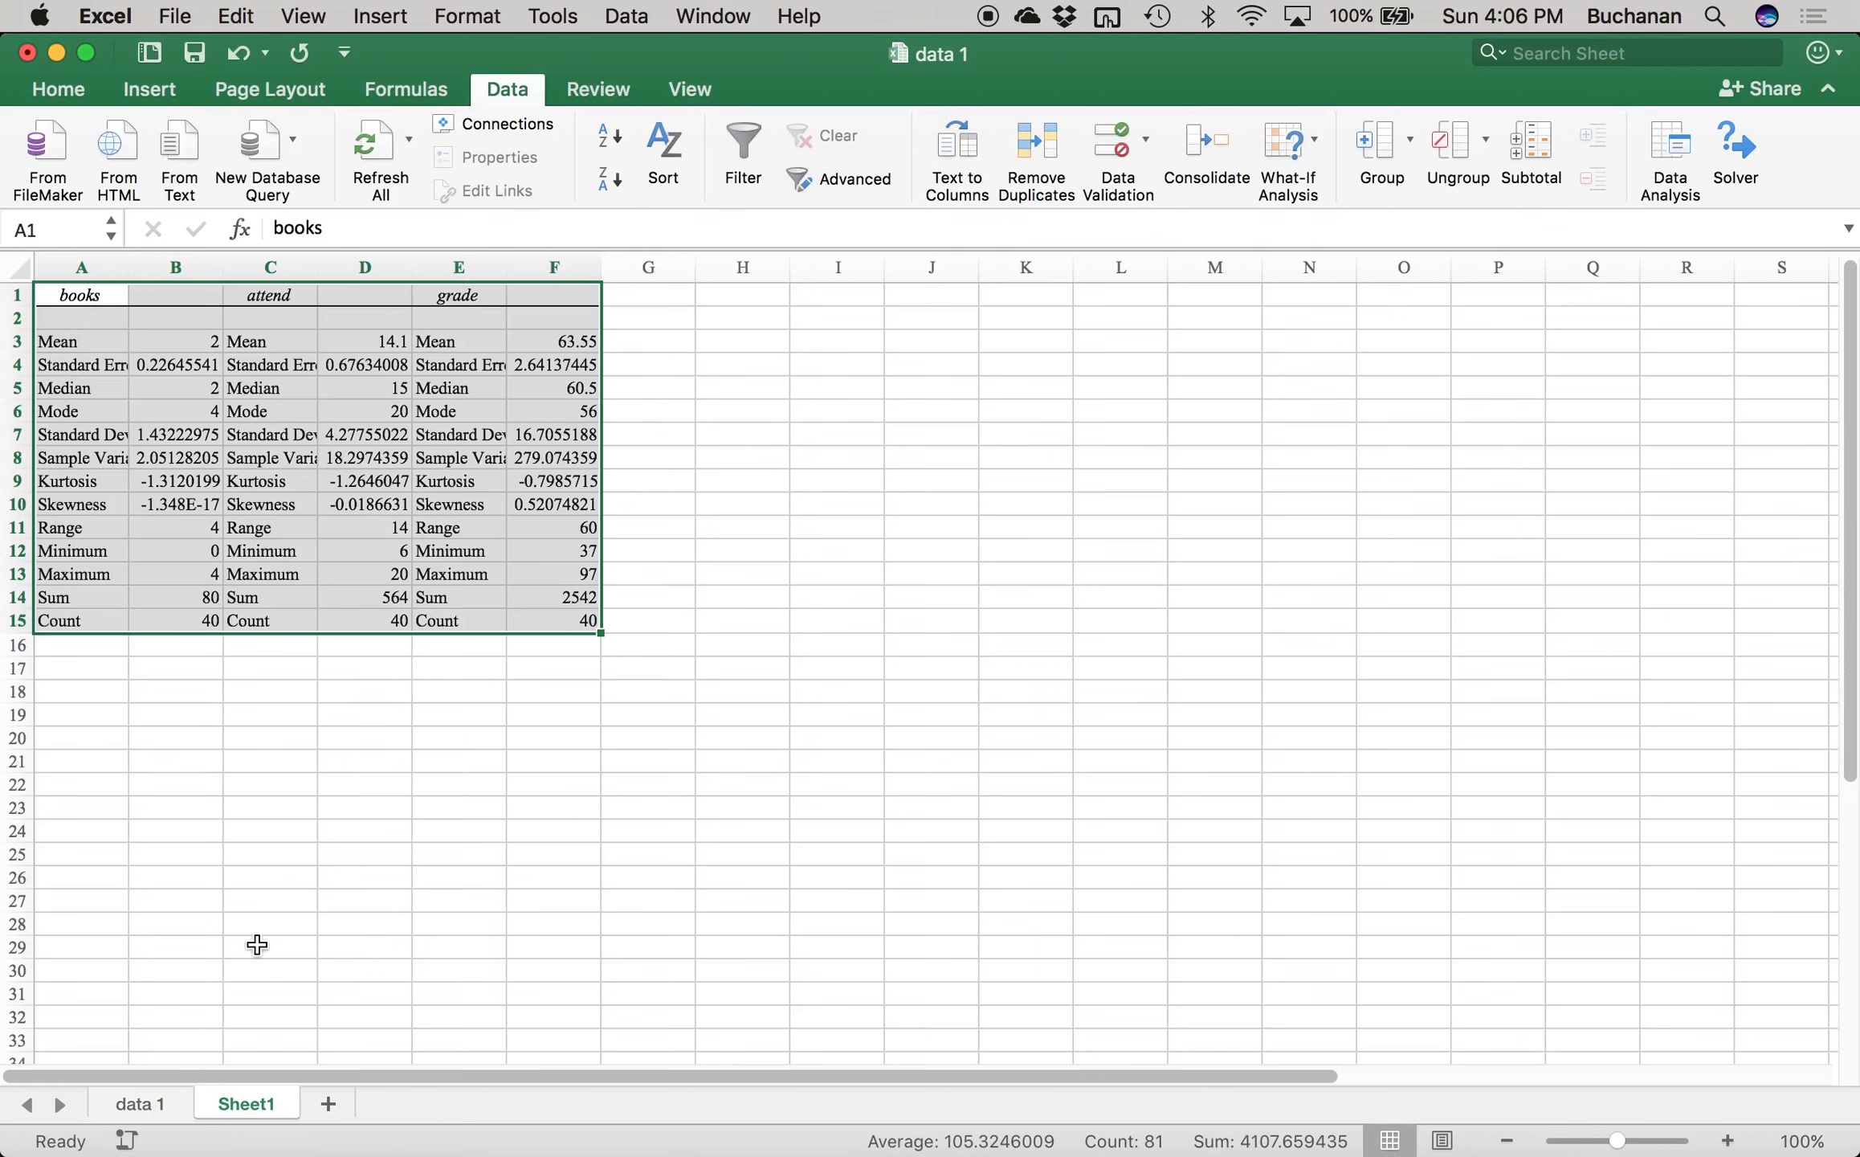
- Rename the descriptive statistics output sheet as accuracy
{"action": "left_click_drag", "start_coordinate": [1615, 1140], "coordinate": [1639, 1145]}
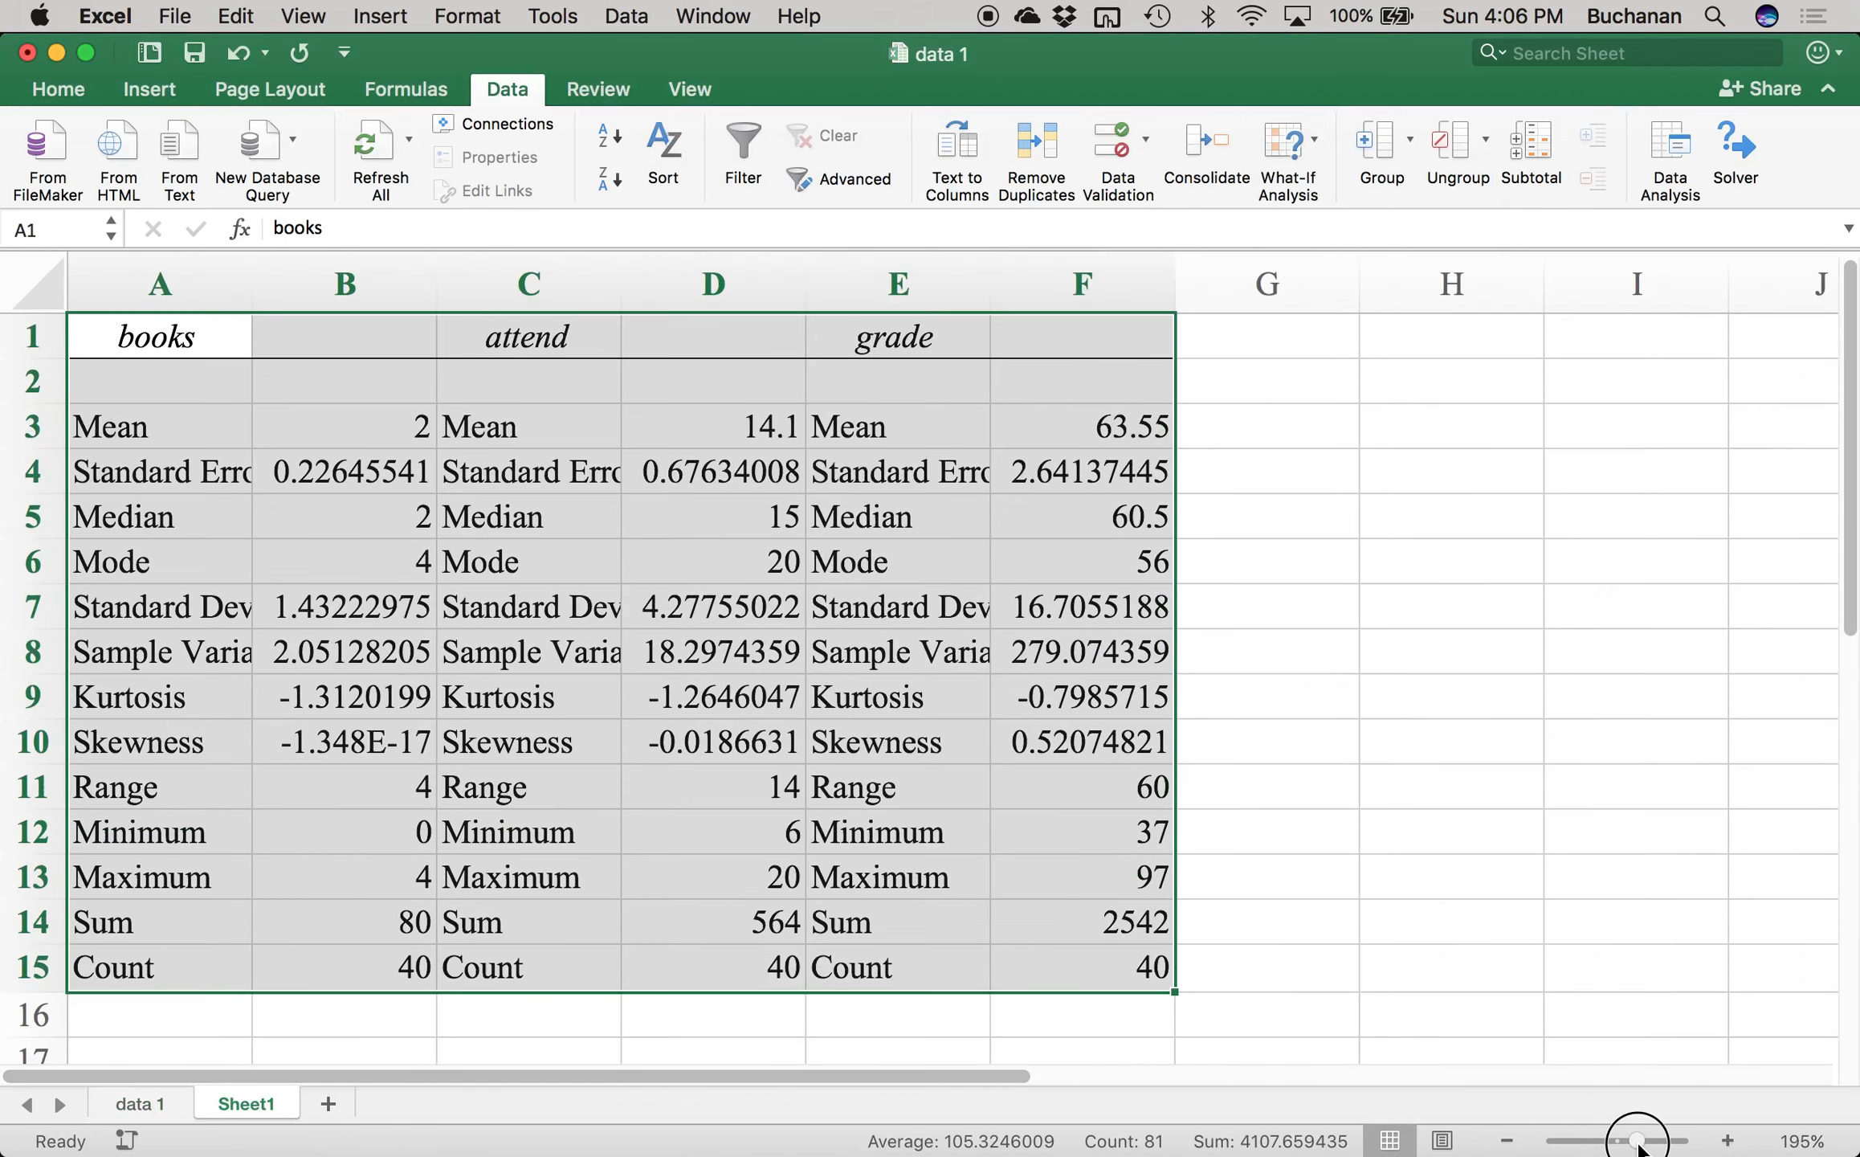
{"action": "double_click", "coordinate": [255, 1106]}
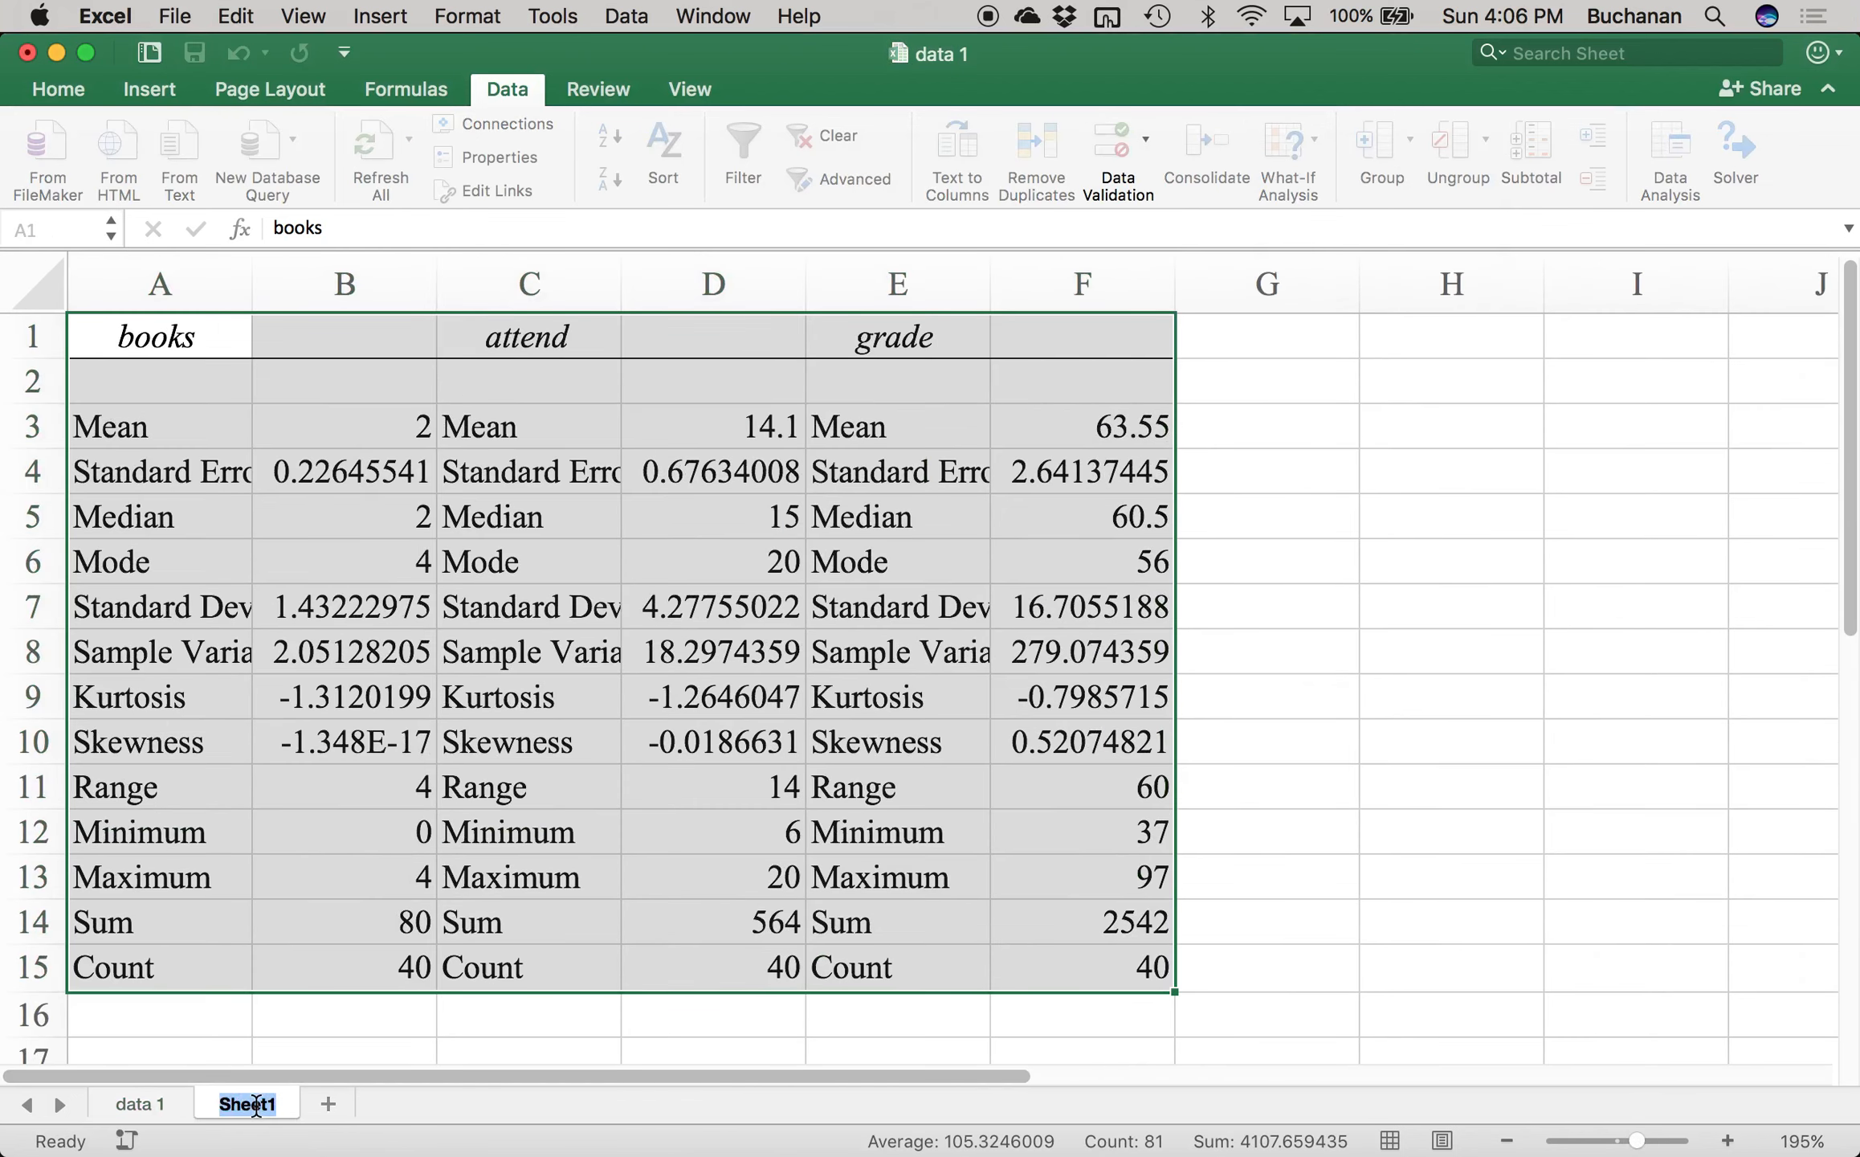
{"action": "type", "text": "accuracy"}
{"action": "key", "text": "Return"}
- Highlight the Minimum and Maximum rows of the accuracy sheet in yellow
{"action": "left_click", "coordinate": [56, 919]}
{"action": "left_click_drag", "start_coordinate": [60, 874], "coordinate": [65, 827]}
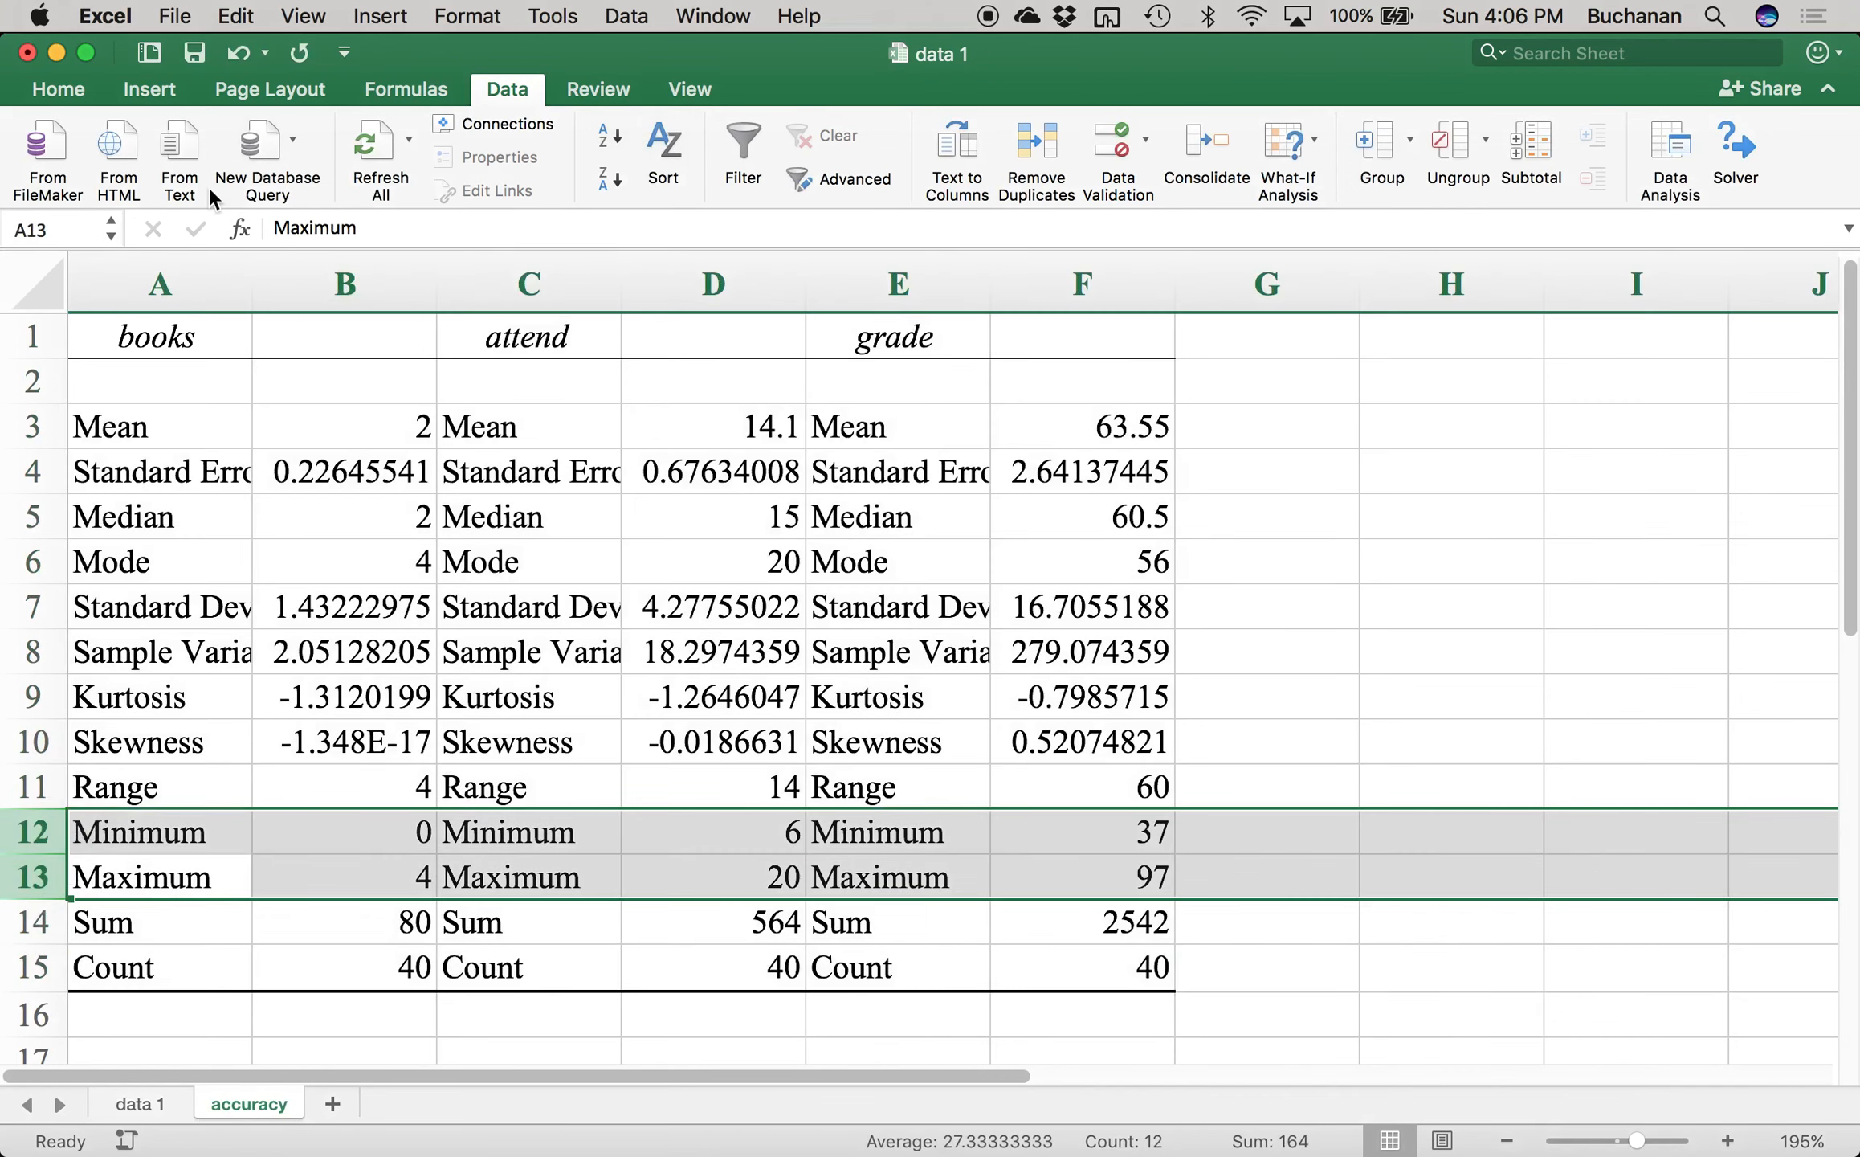
{"action": "left_click", "coordinate": [65, 93]}
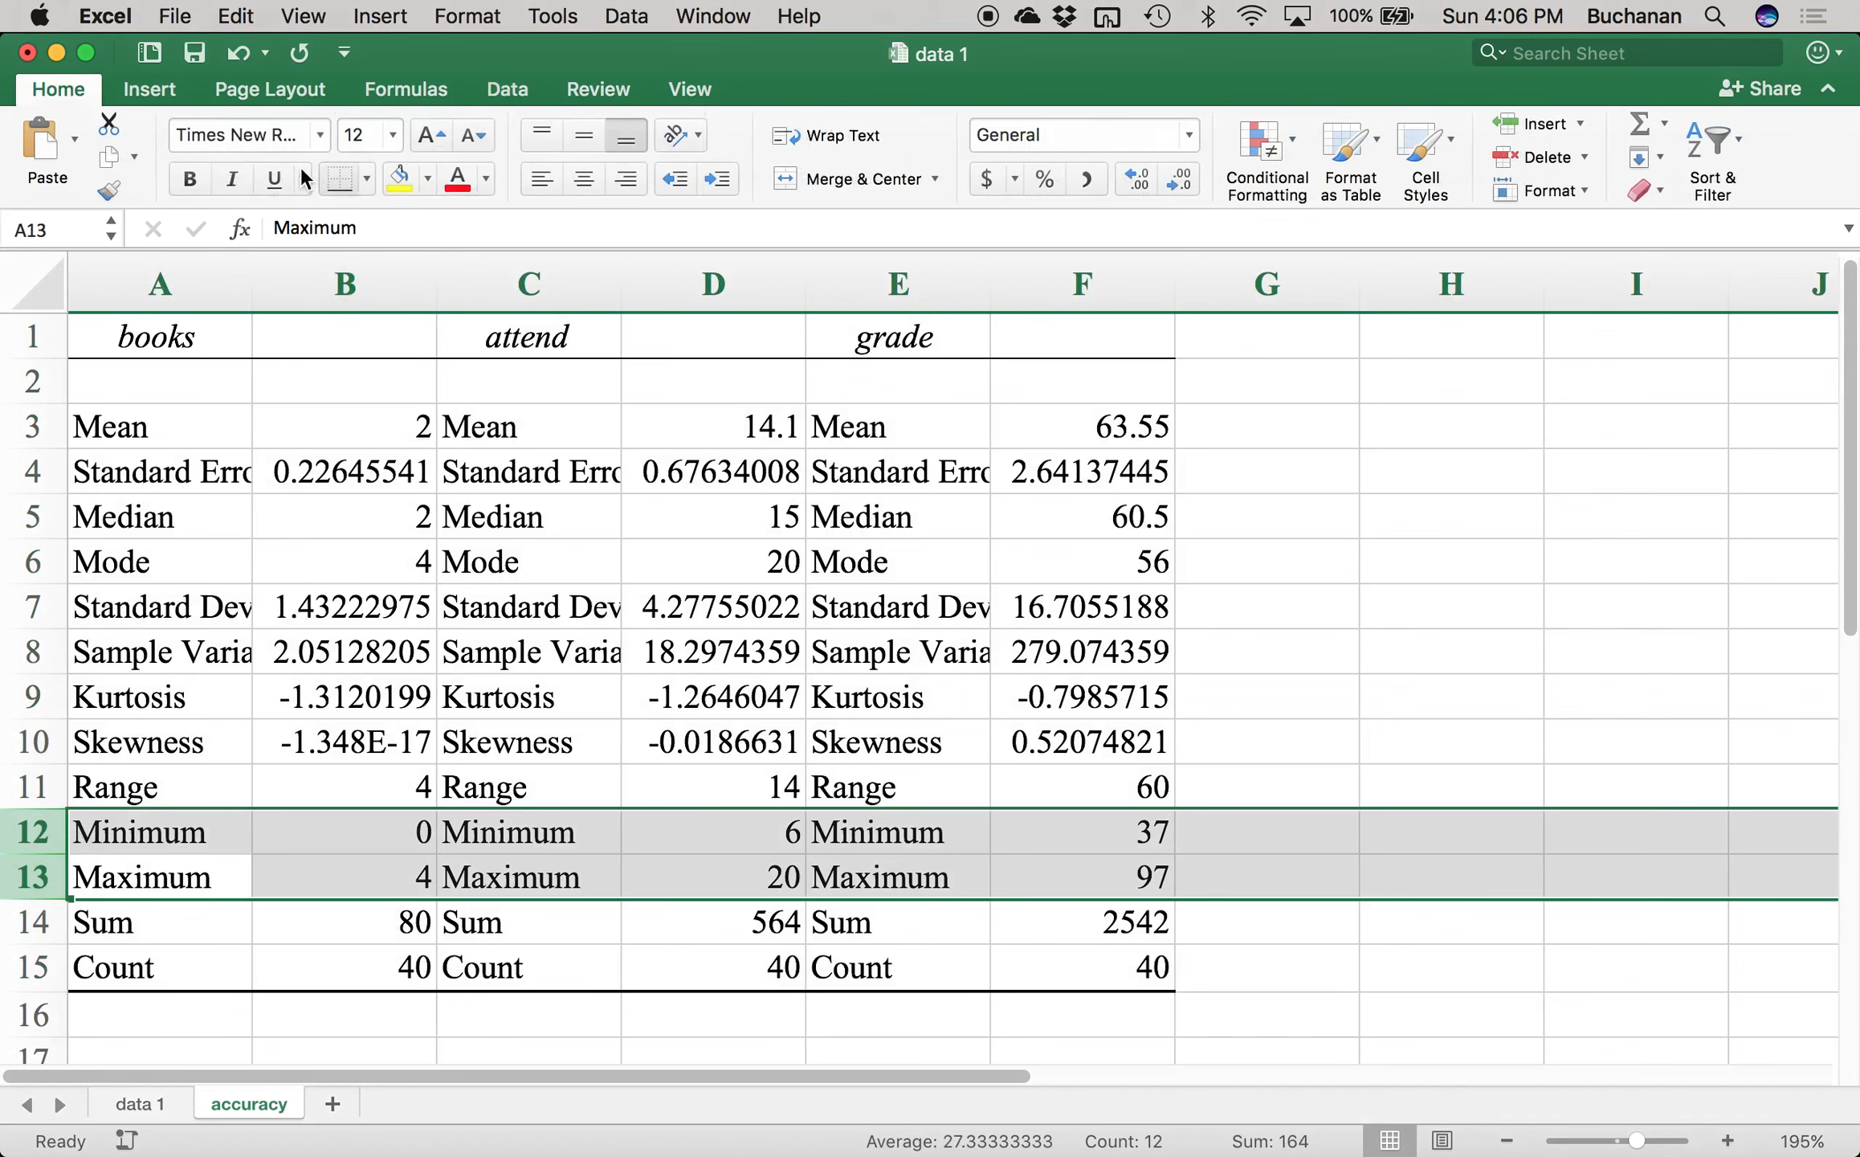
{"action": "left_click", "coordinate": [398, 177]}
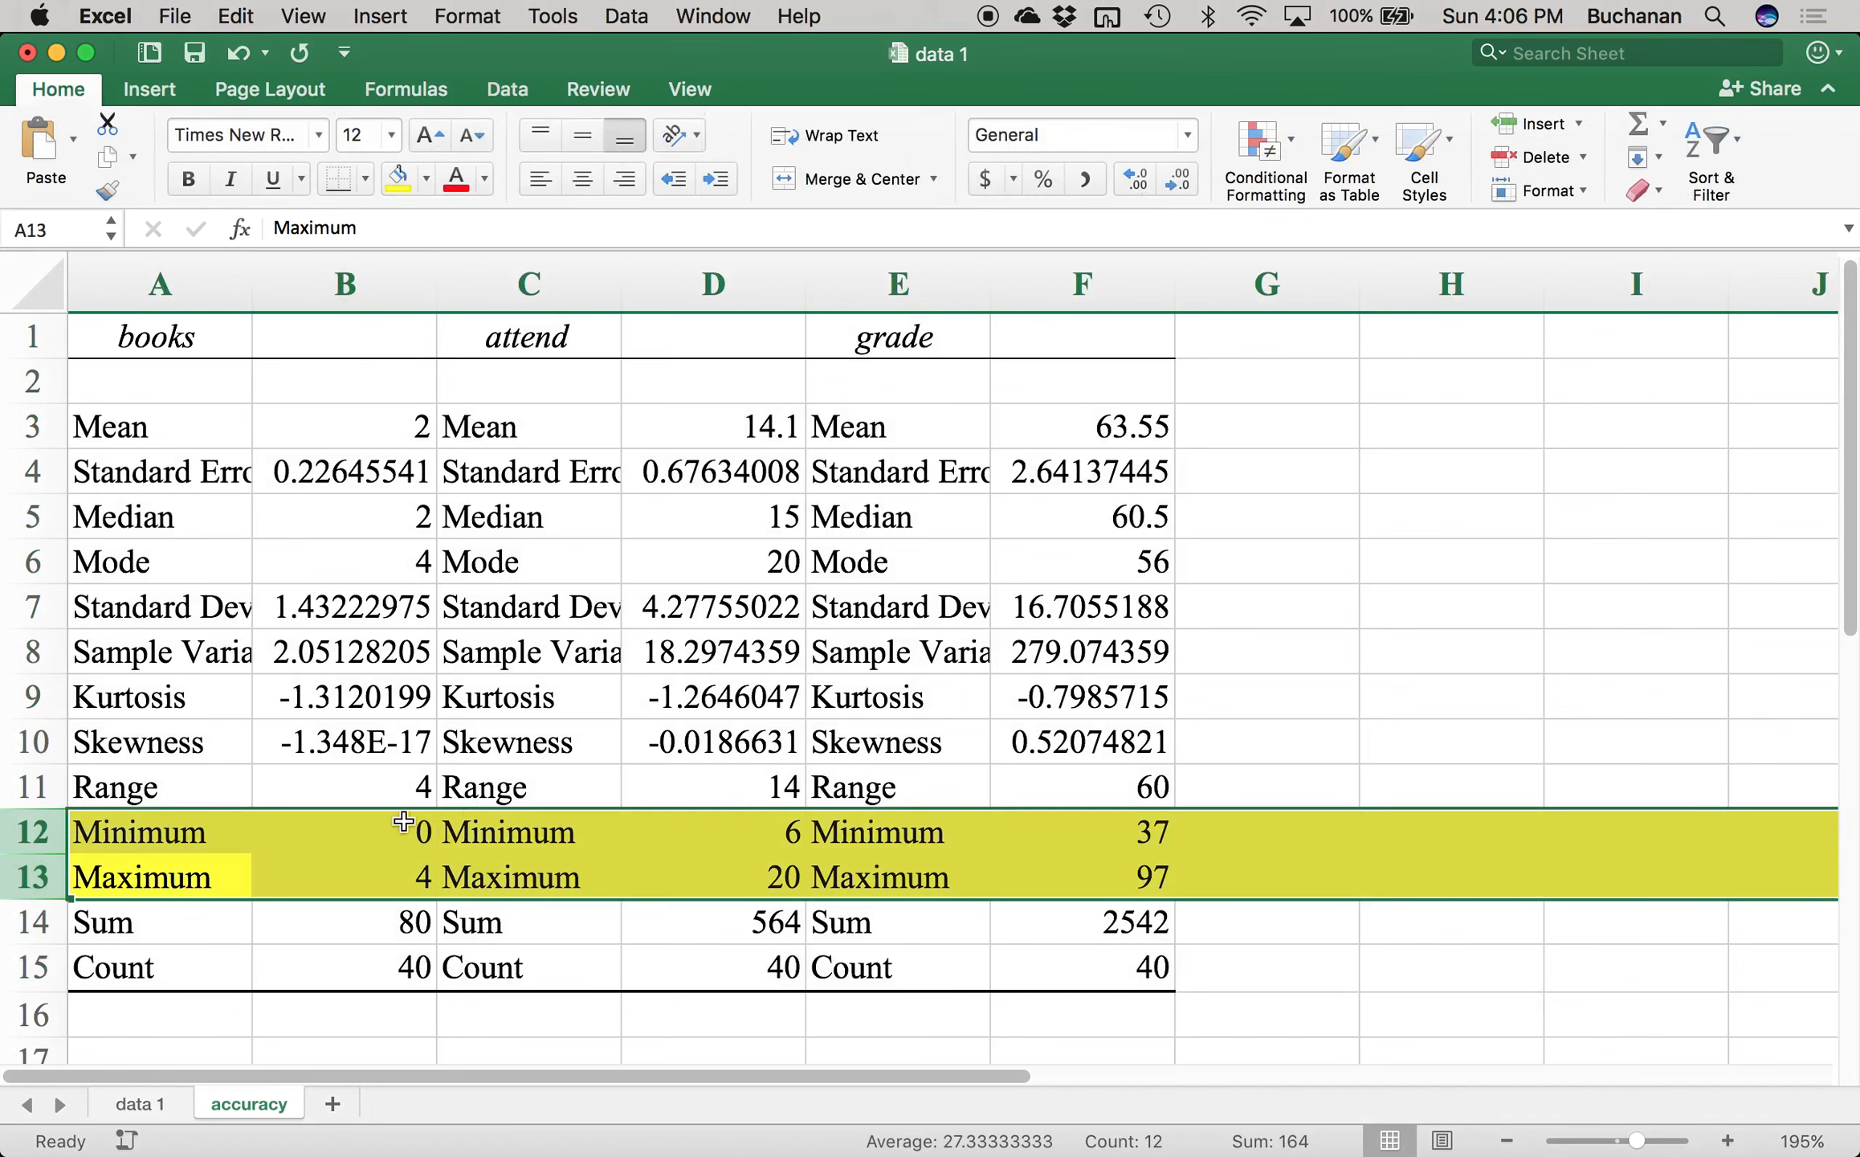
- Check the minimum and maximum values of books, attend and grade for accuracy
{"action": "left_click", "coordinate": [370, 827]}
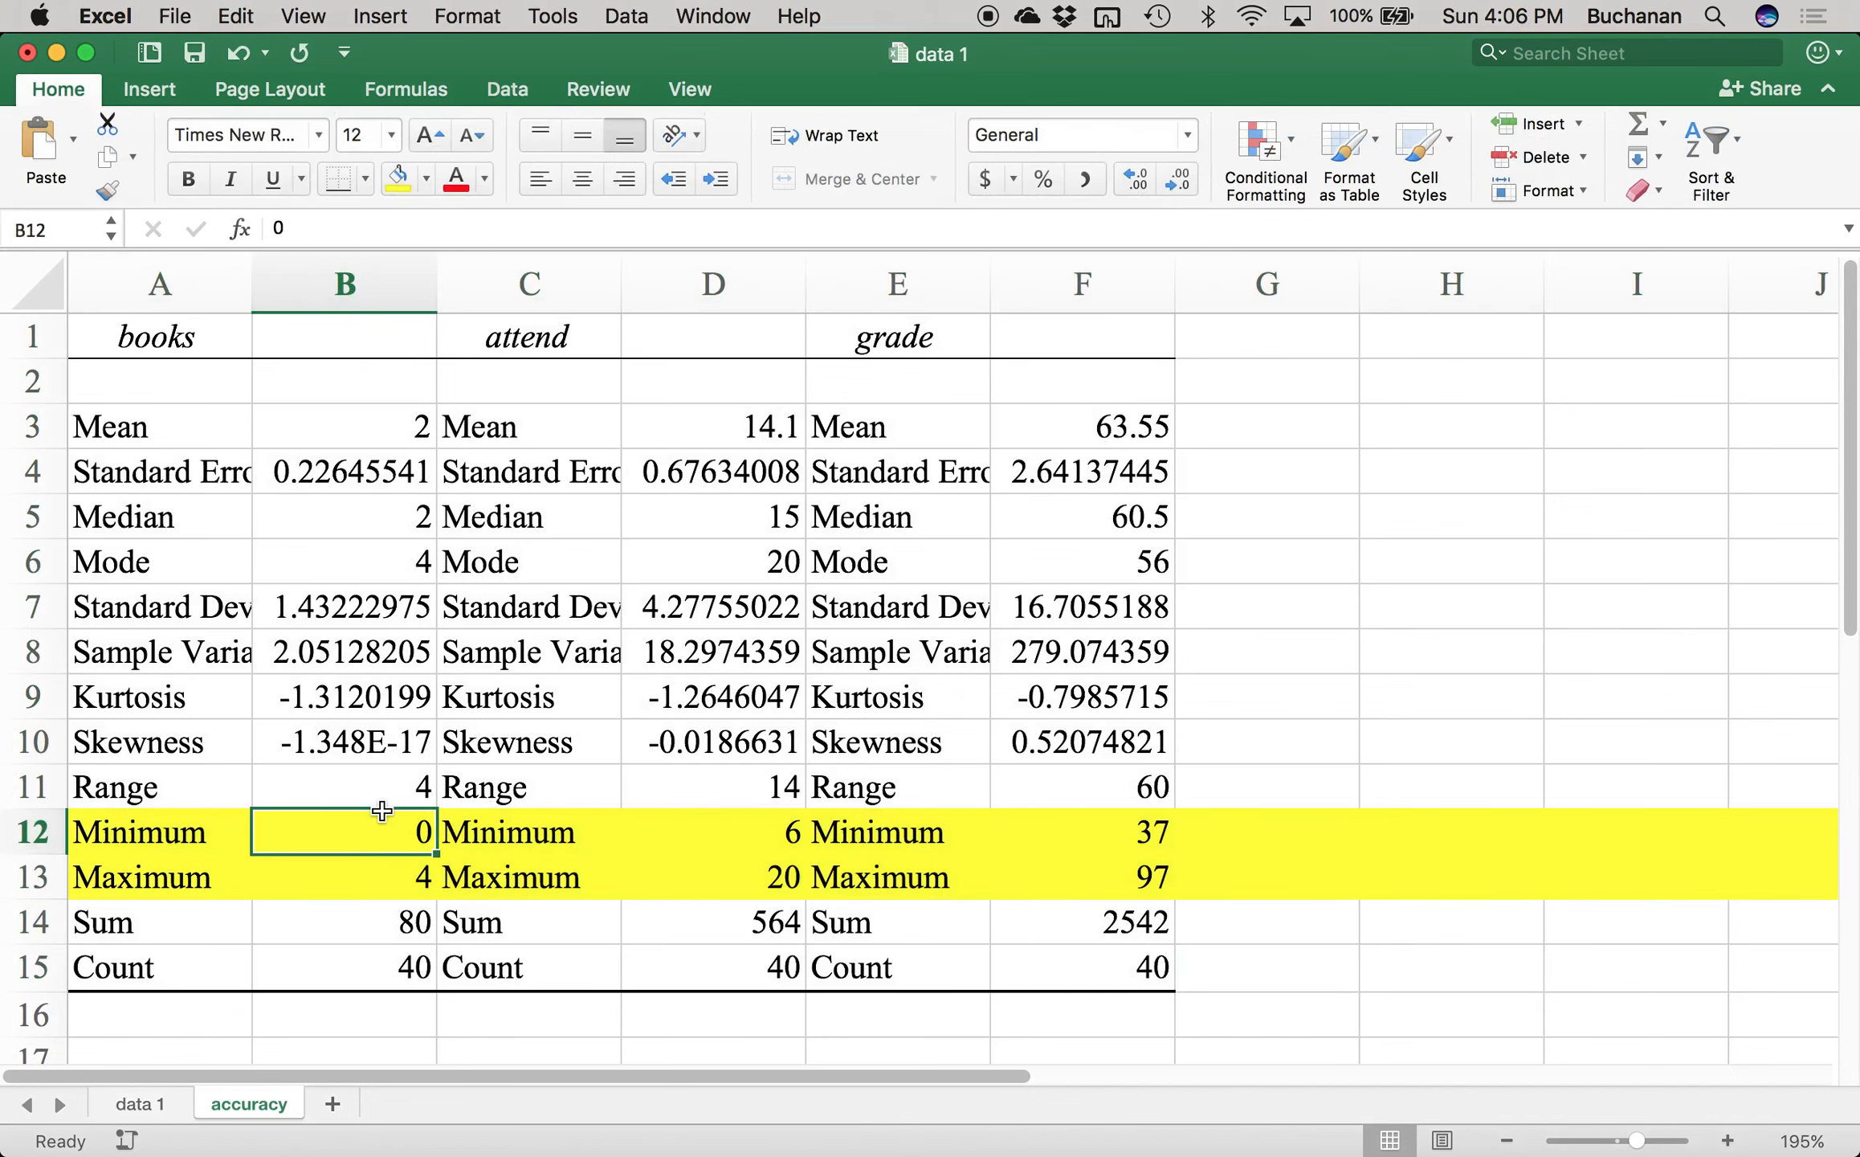
{"action": "key", "text": "Down"}
{"action": "key", "text": "Up"}
{"action": "key", "text": "Right"}
{"action": "key", "text": "Right"}
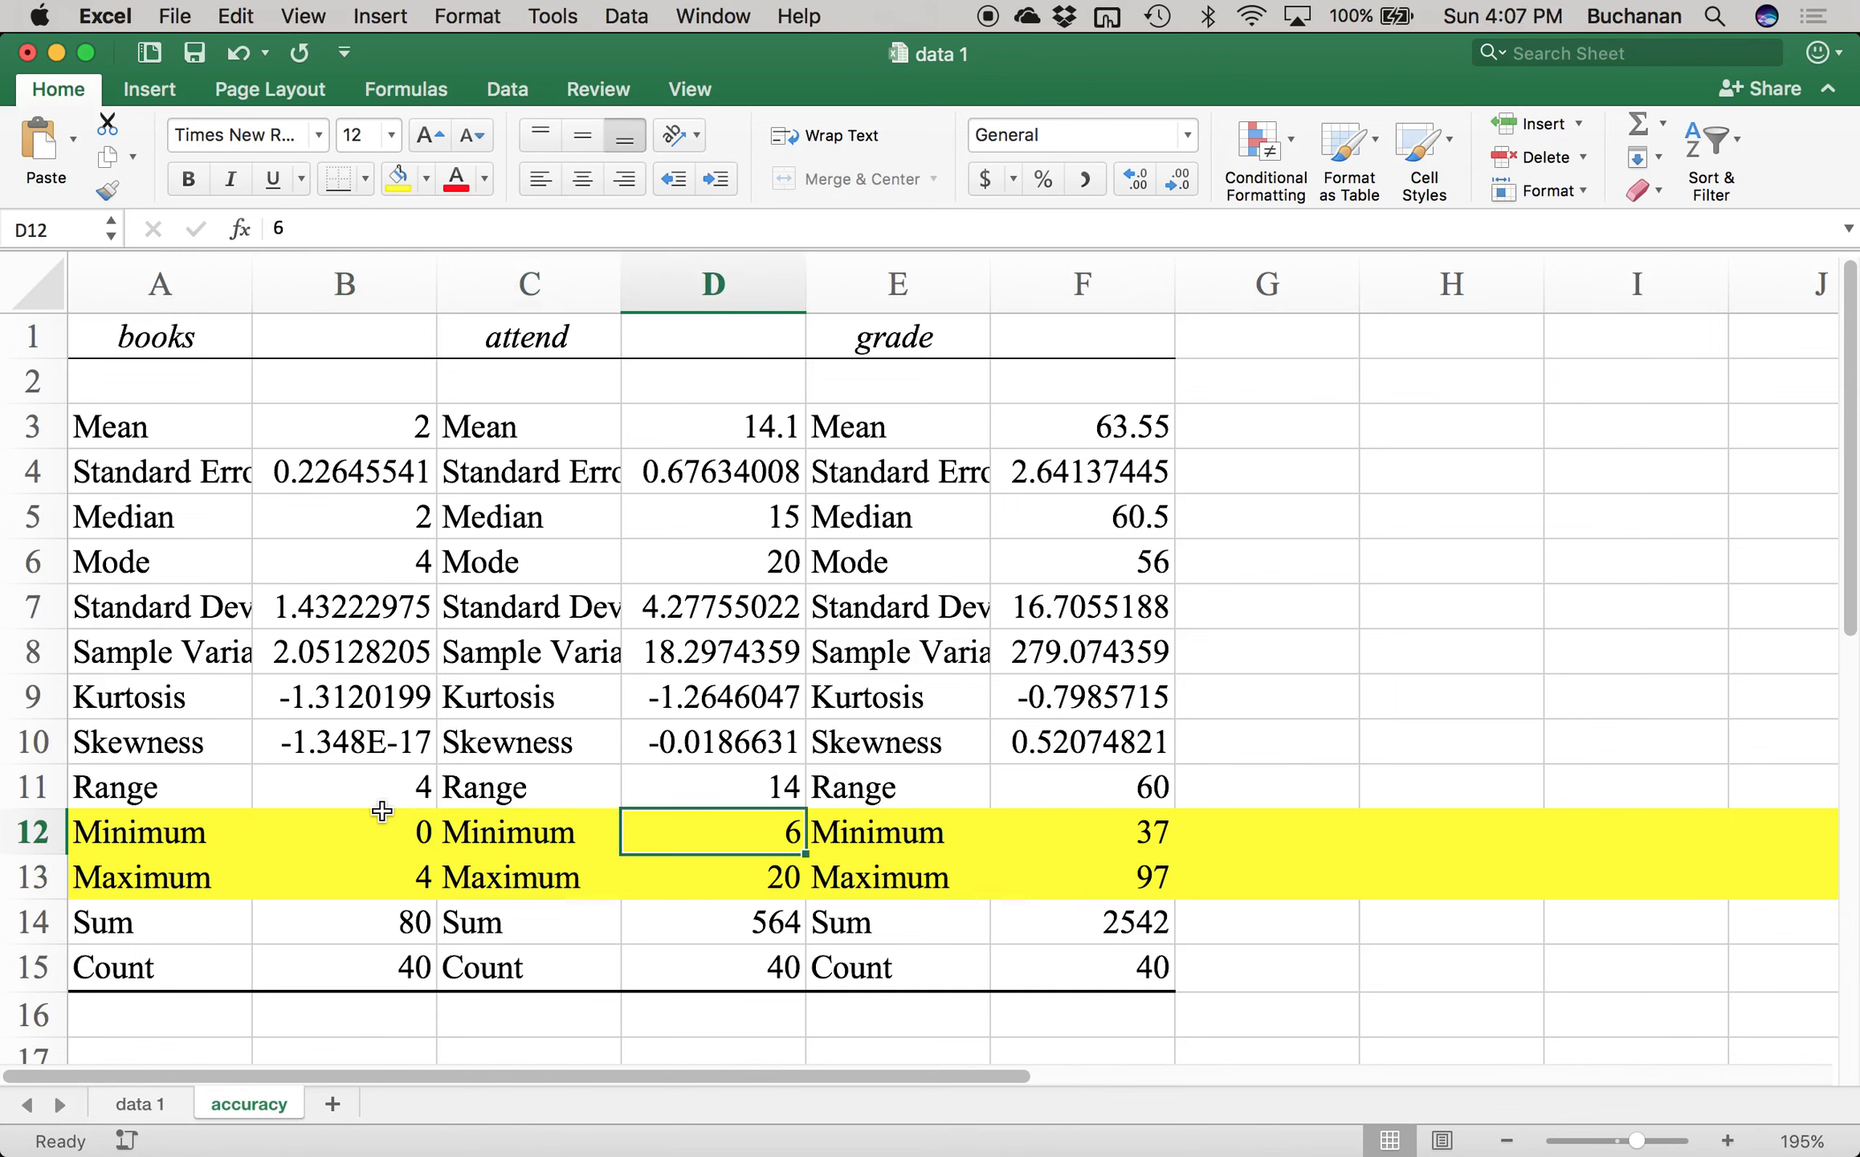
{"action": "key", "text": "Down"}
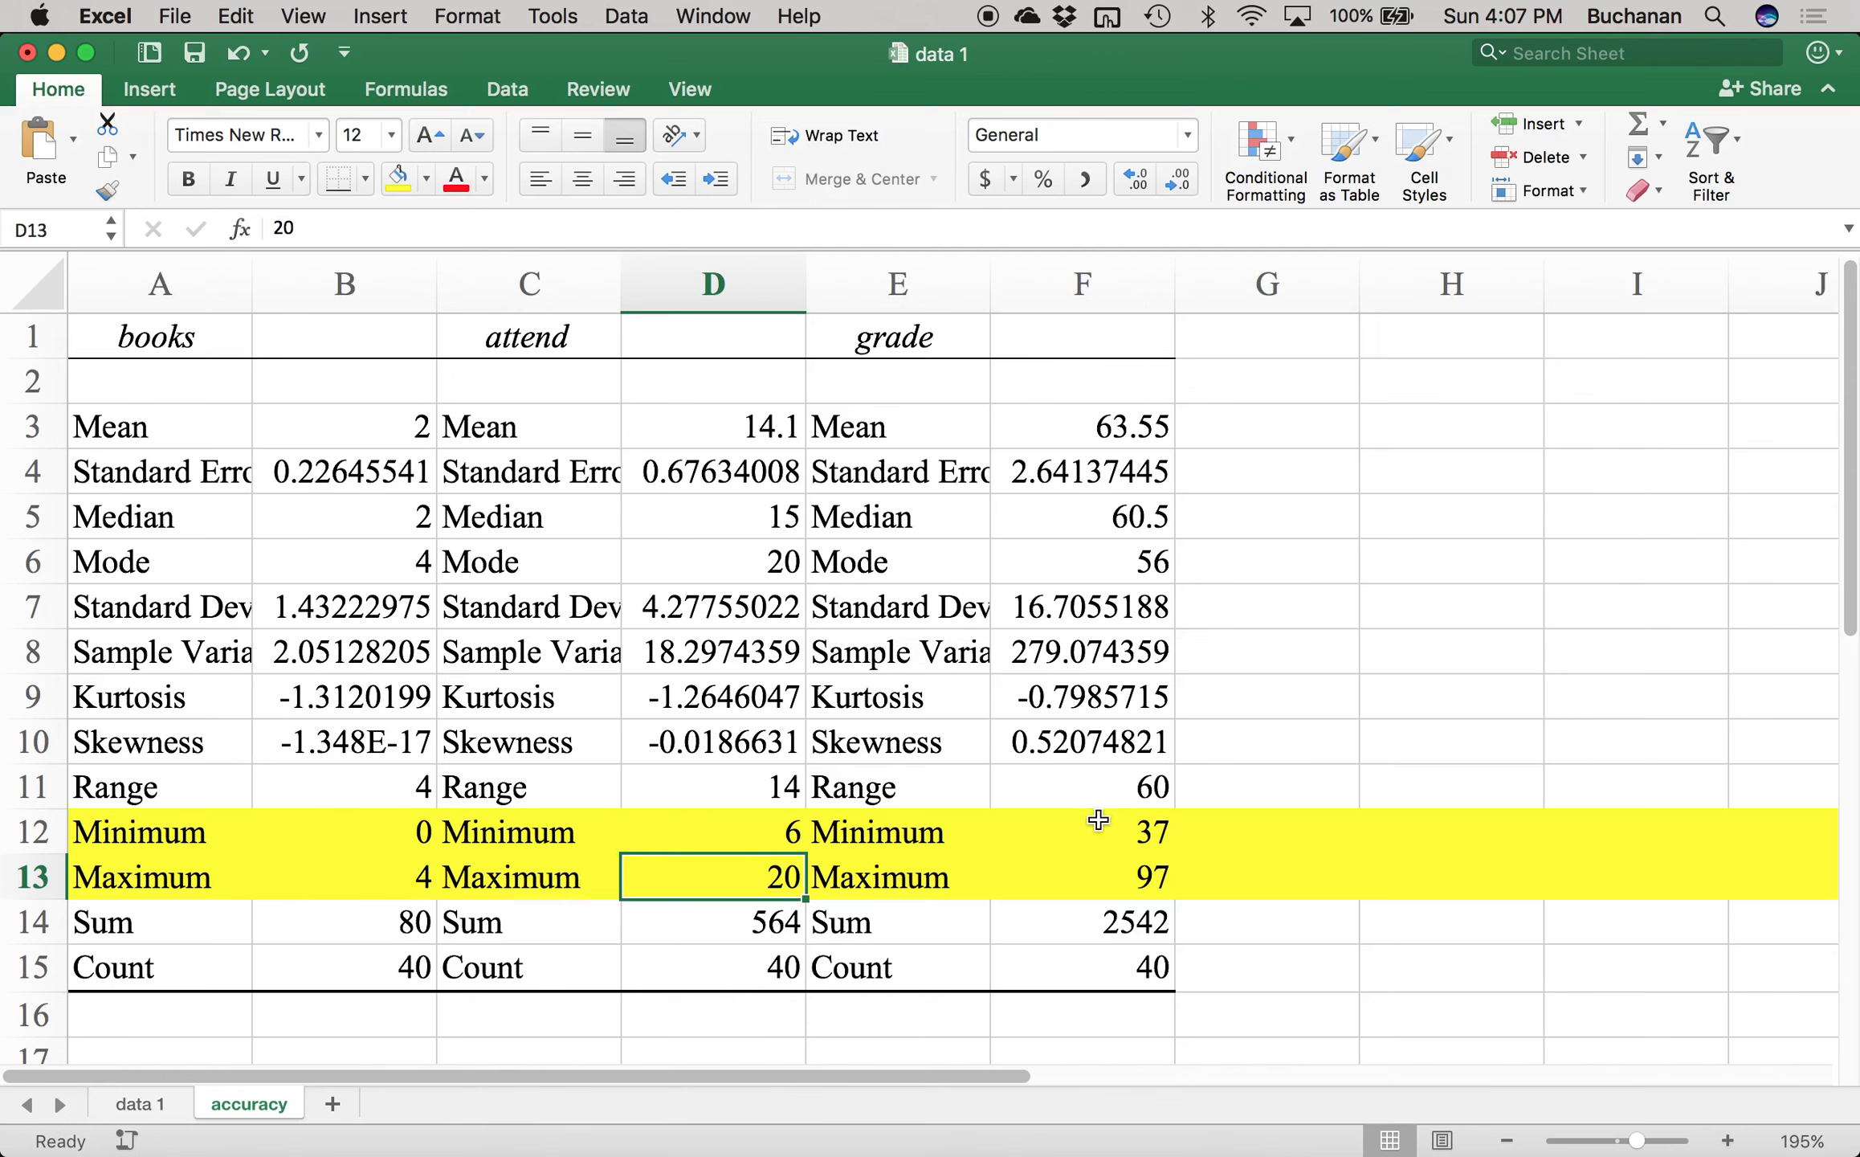
{"action": "left_click_drag", "start_coordinate": [1098, 819], "coordinate": [1084, 871]}
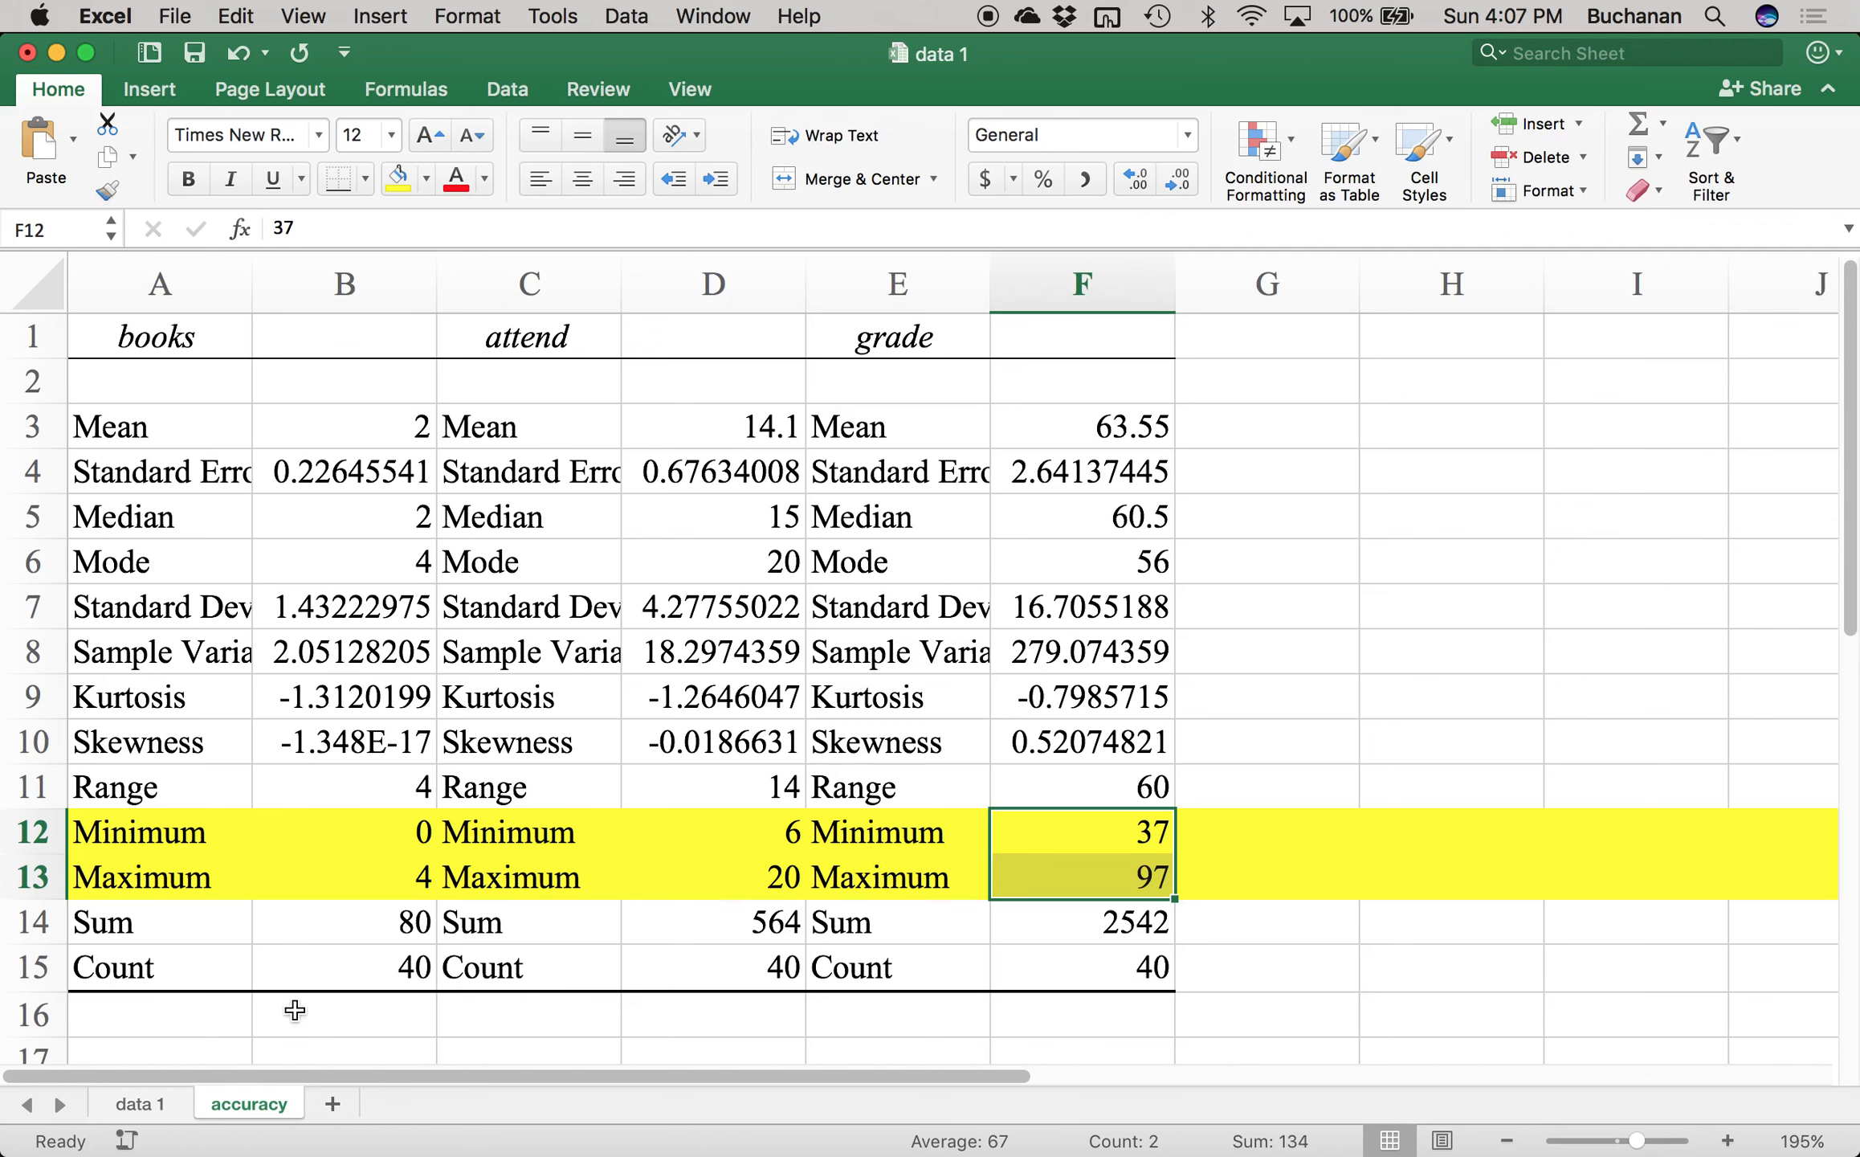
- Rename the data 1 sheet as master
{"action": "left_click", "coordinate": [151, 1105]}
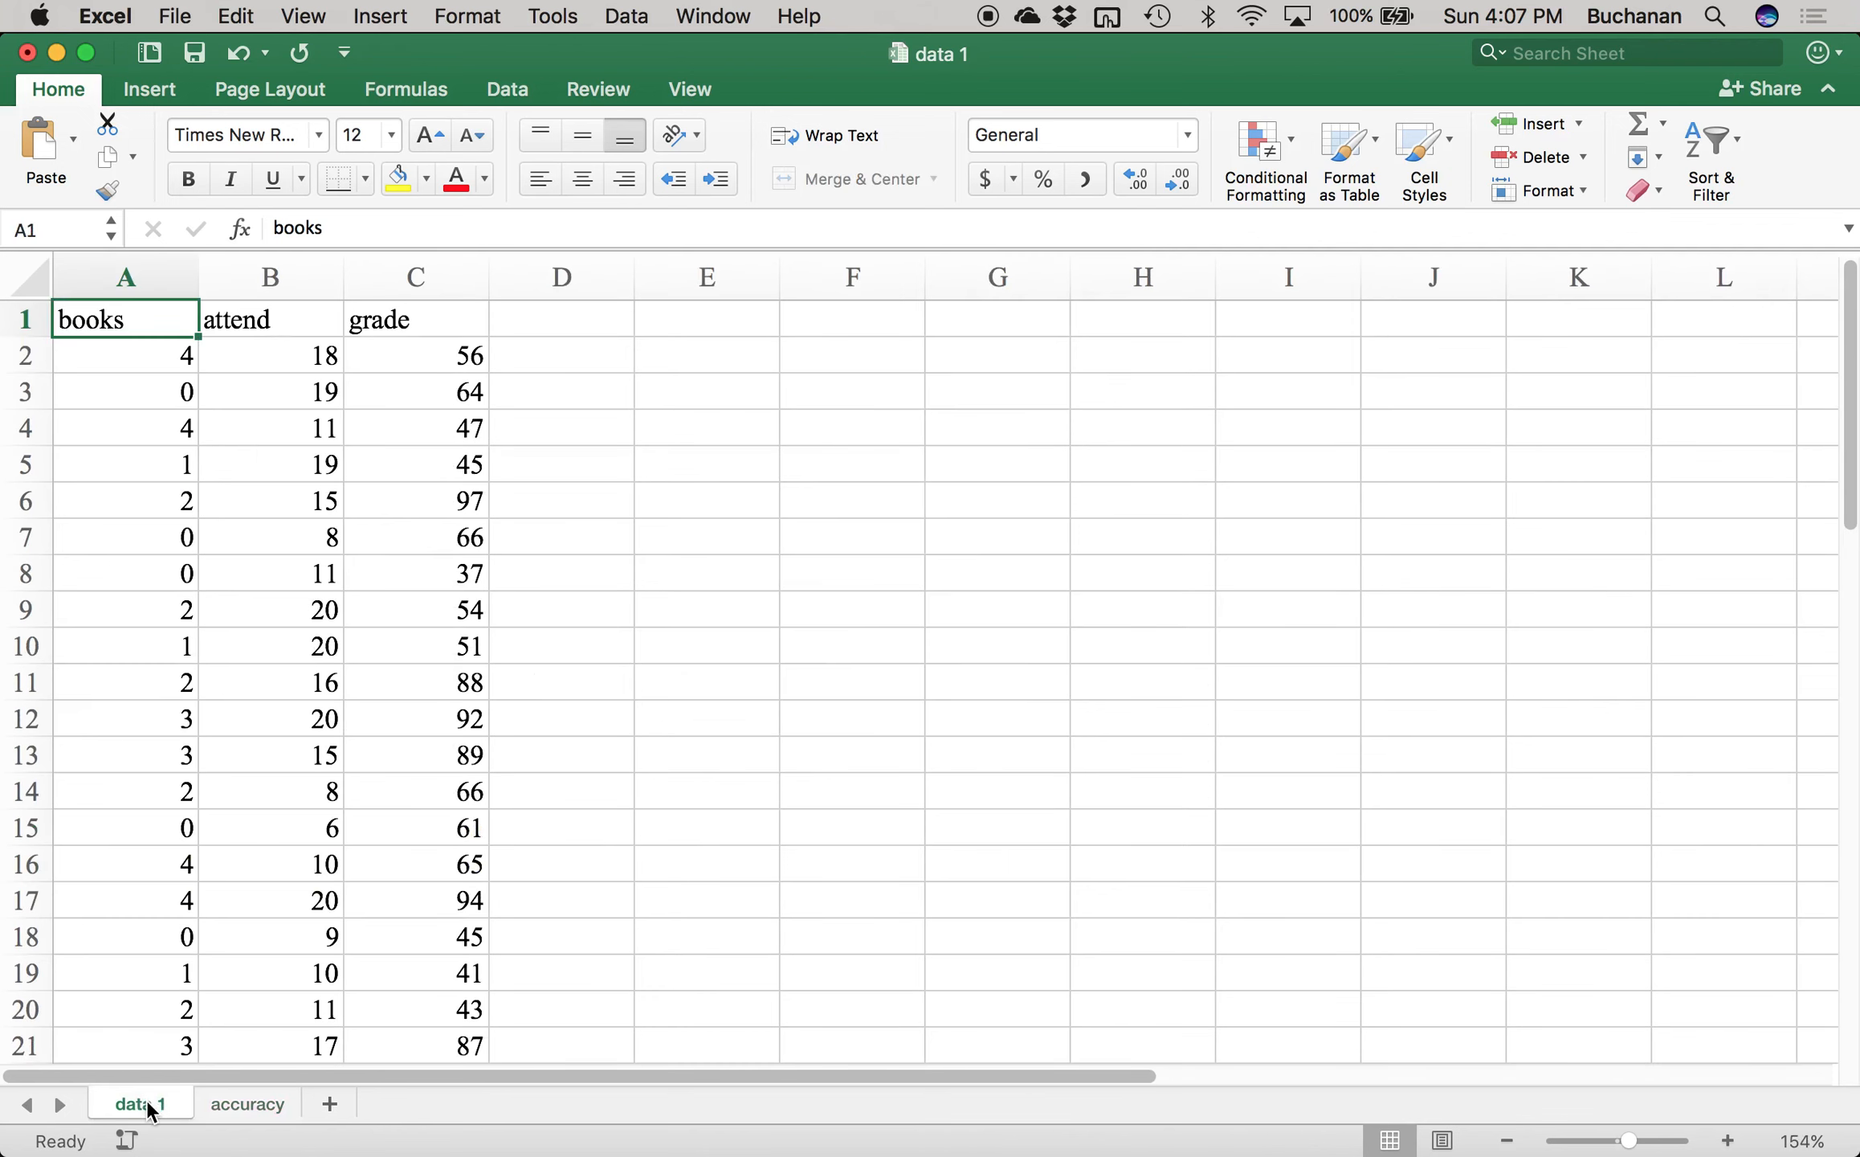
{"action": "double_click", "coordinate": [147, 1100]}
{"action": "type", "text": "master"}
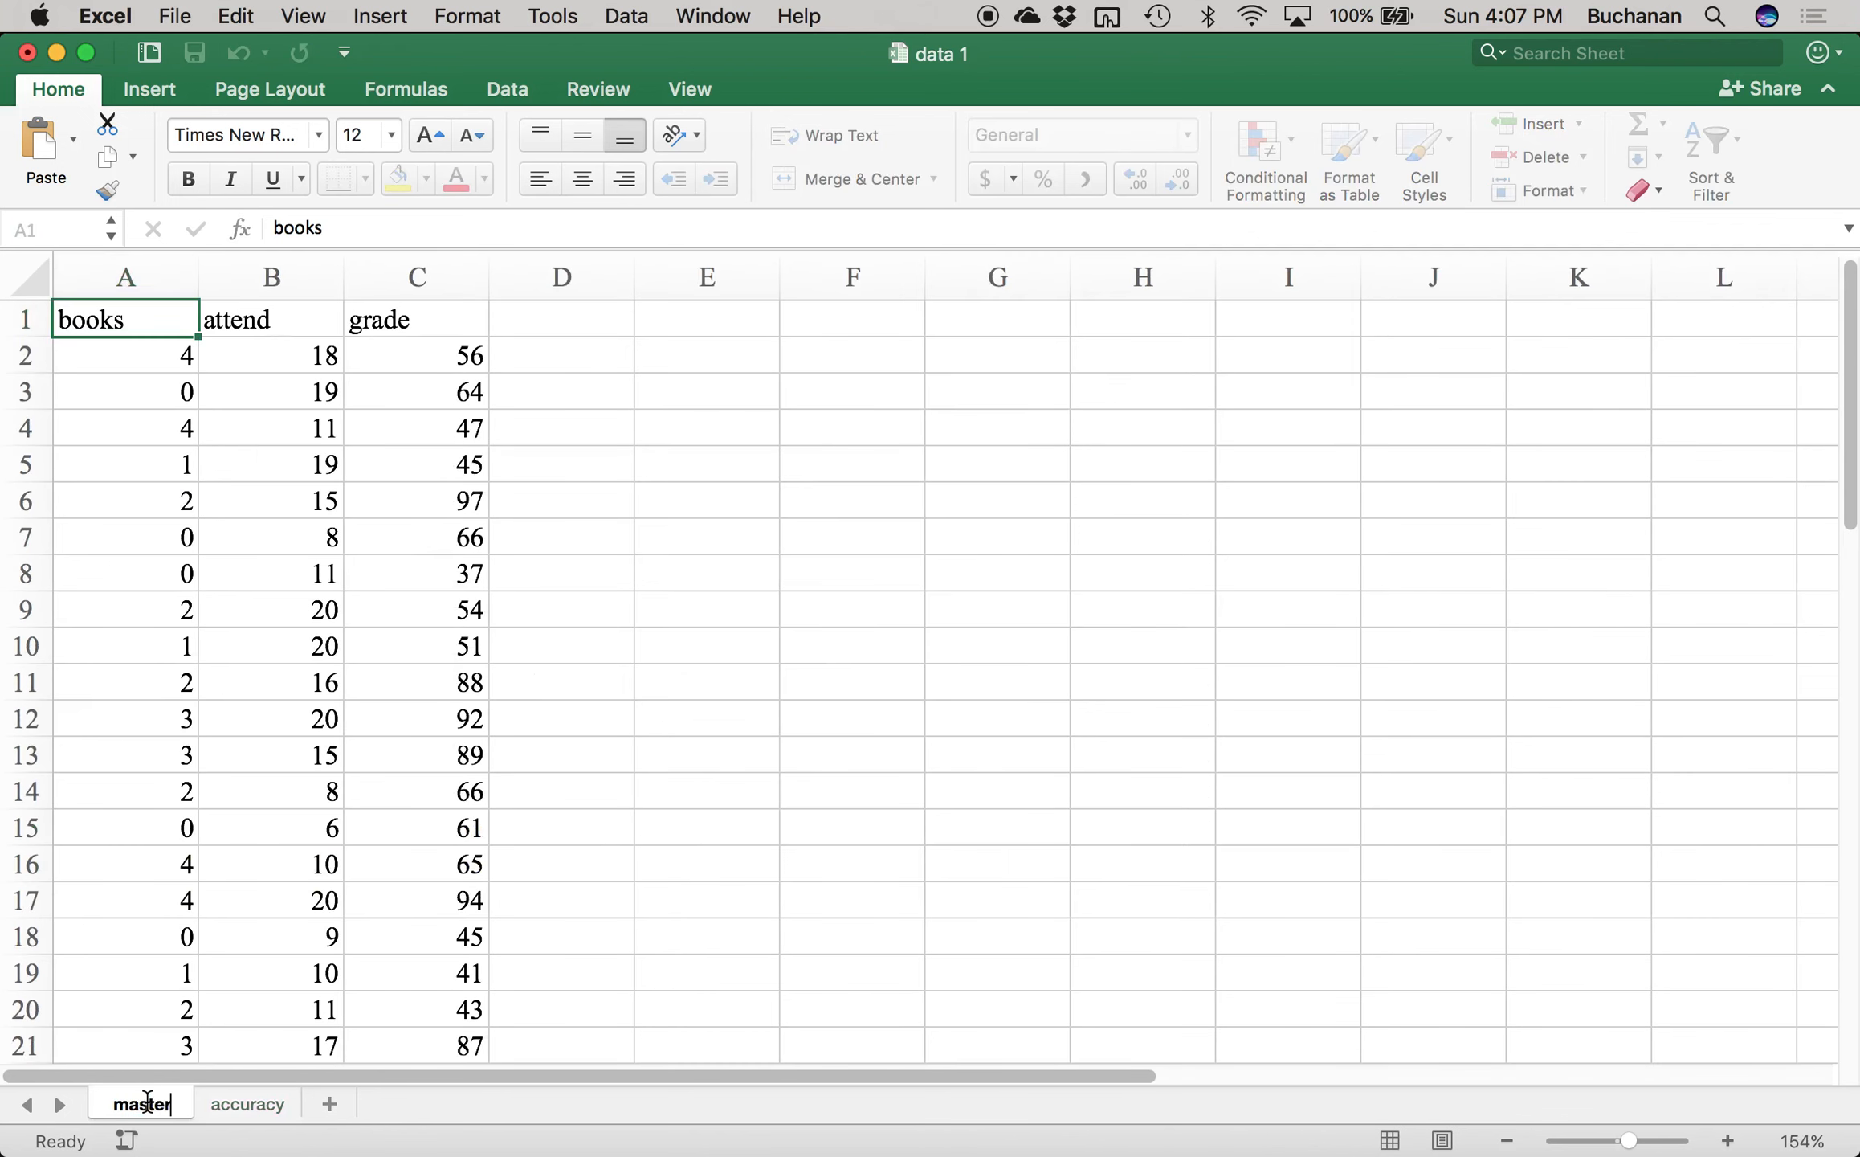
{"action": "key", "text": "Return"}
- Copy the books, attend and grade columns from the master sheet into a new worksheet
{"action": "left_click", "coordinate": [20, 279]}
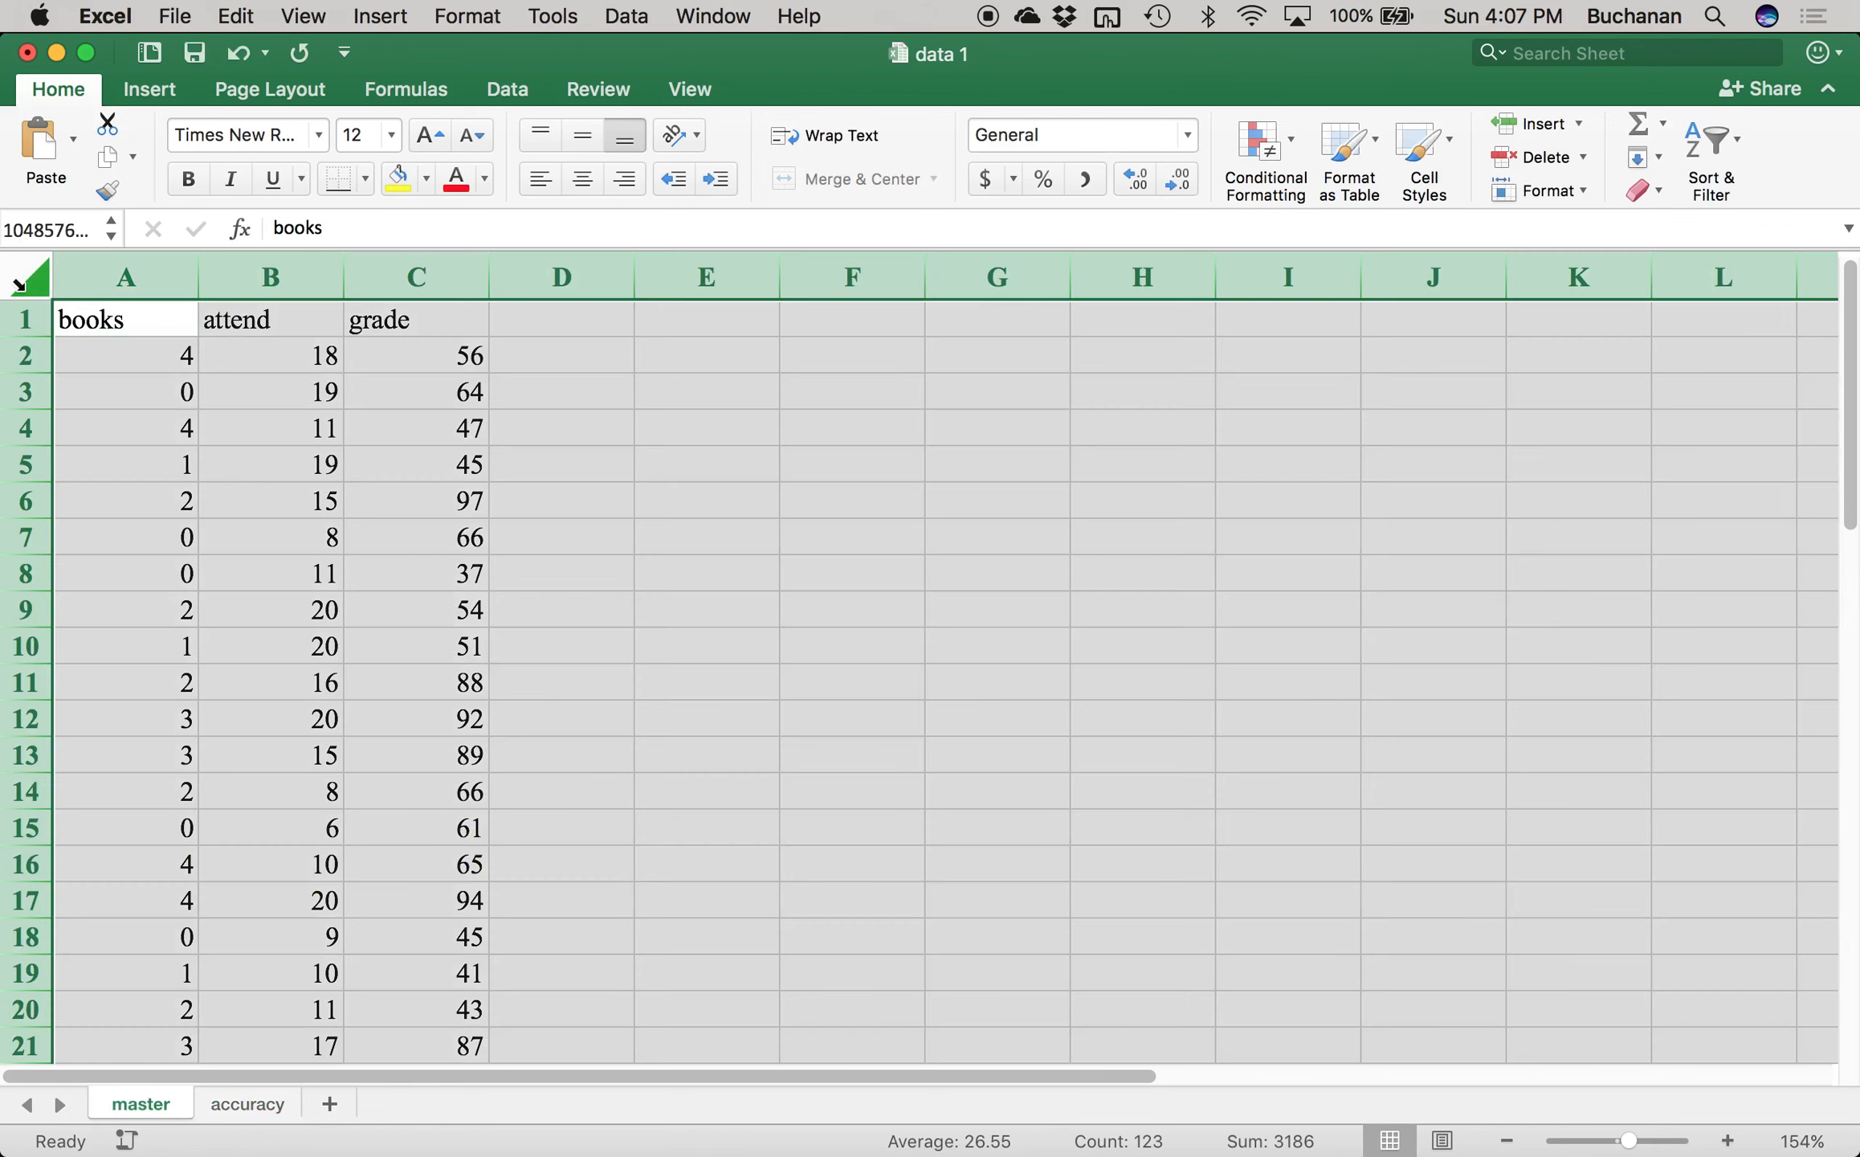
{"action": "left_click_drag", "start_coordinate": [53, 277], "coordinate": [430, 303]}
{"action": "key", "text": "super+c"}
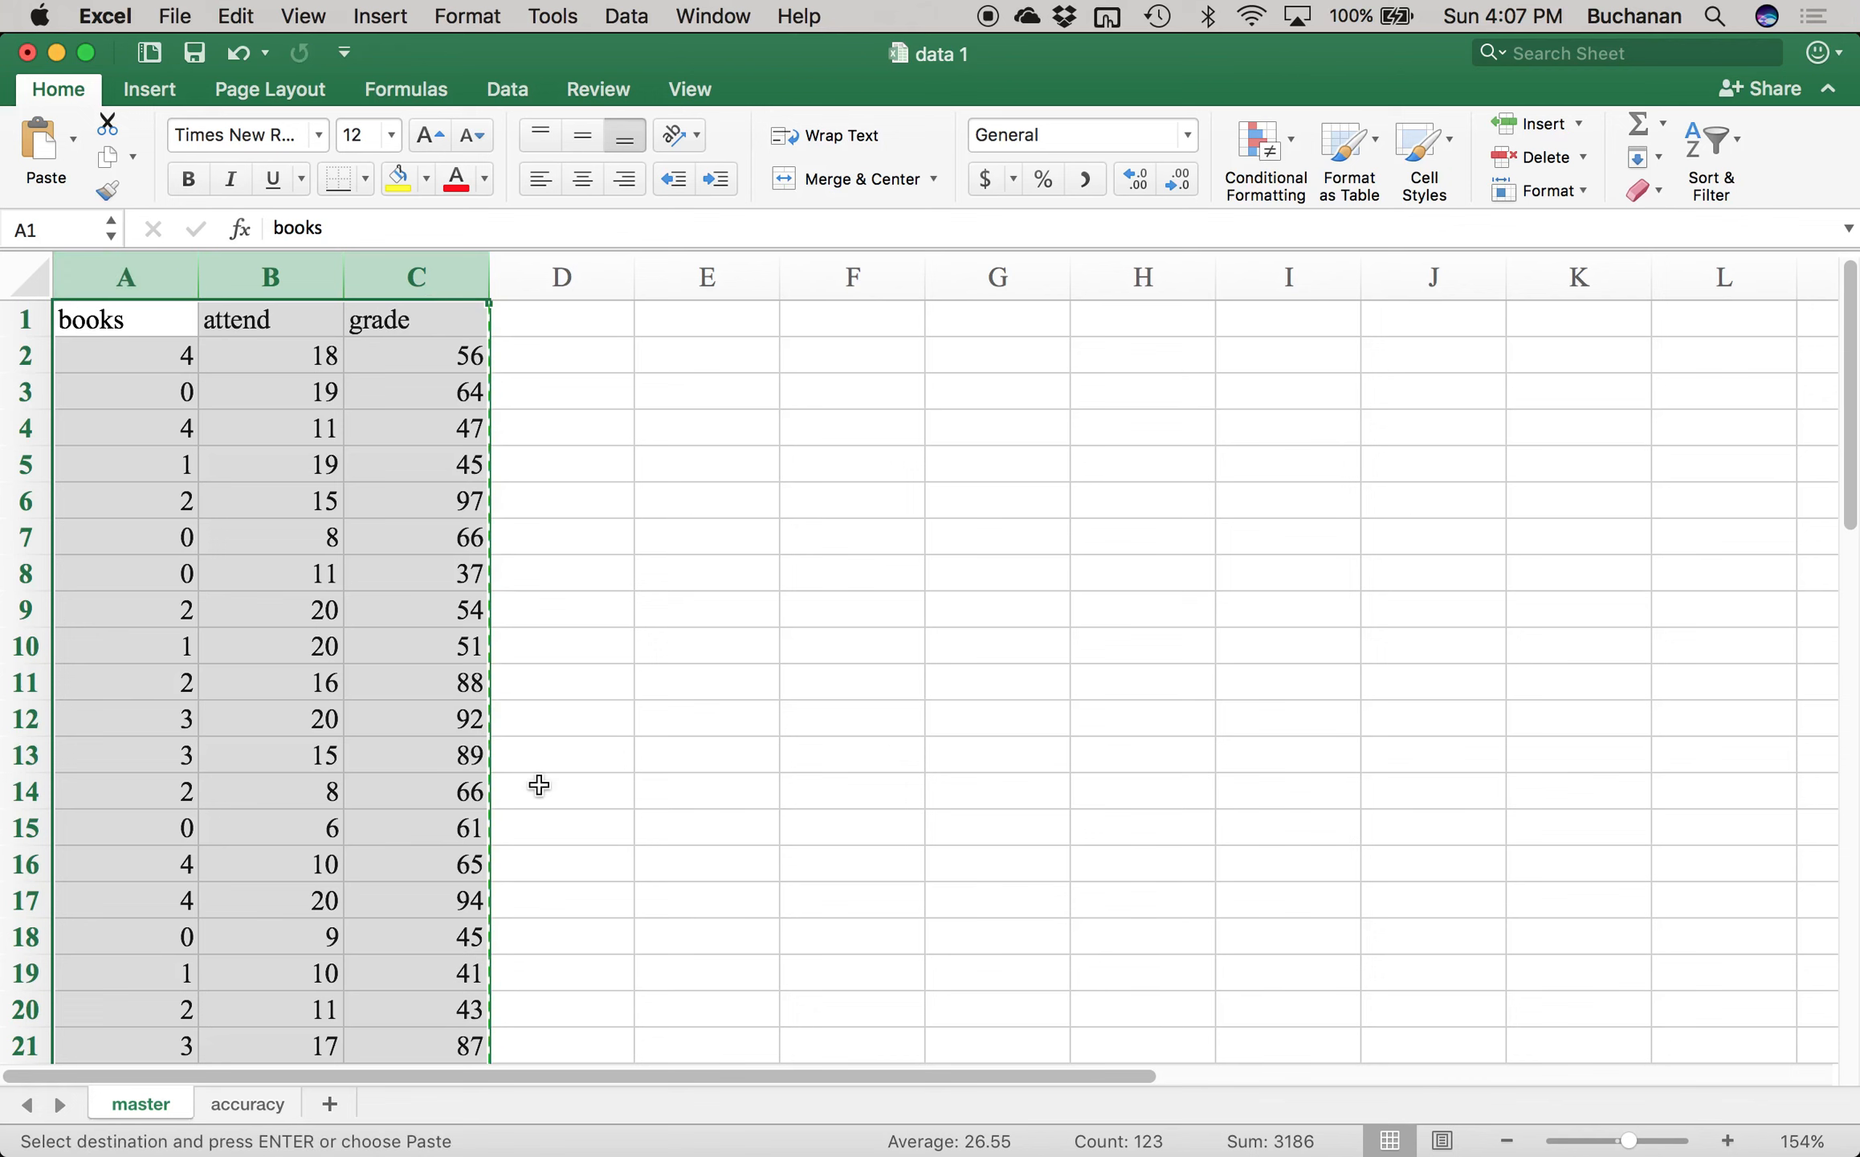
{"action": "left_click", "coordinate": [329, 1102]}
{"action": "key", "text": "super+v"}
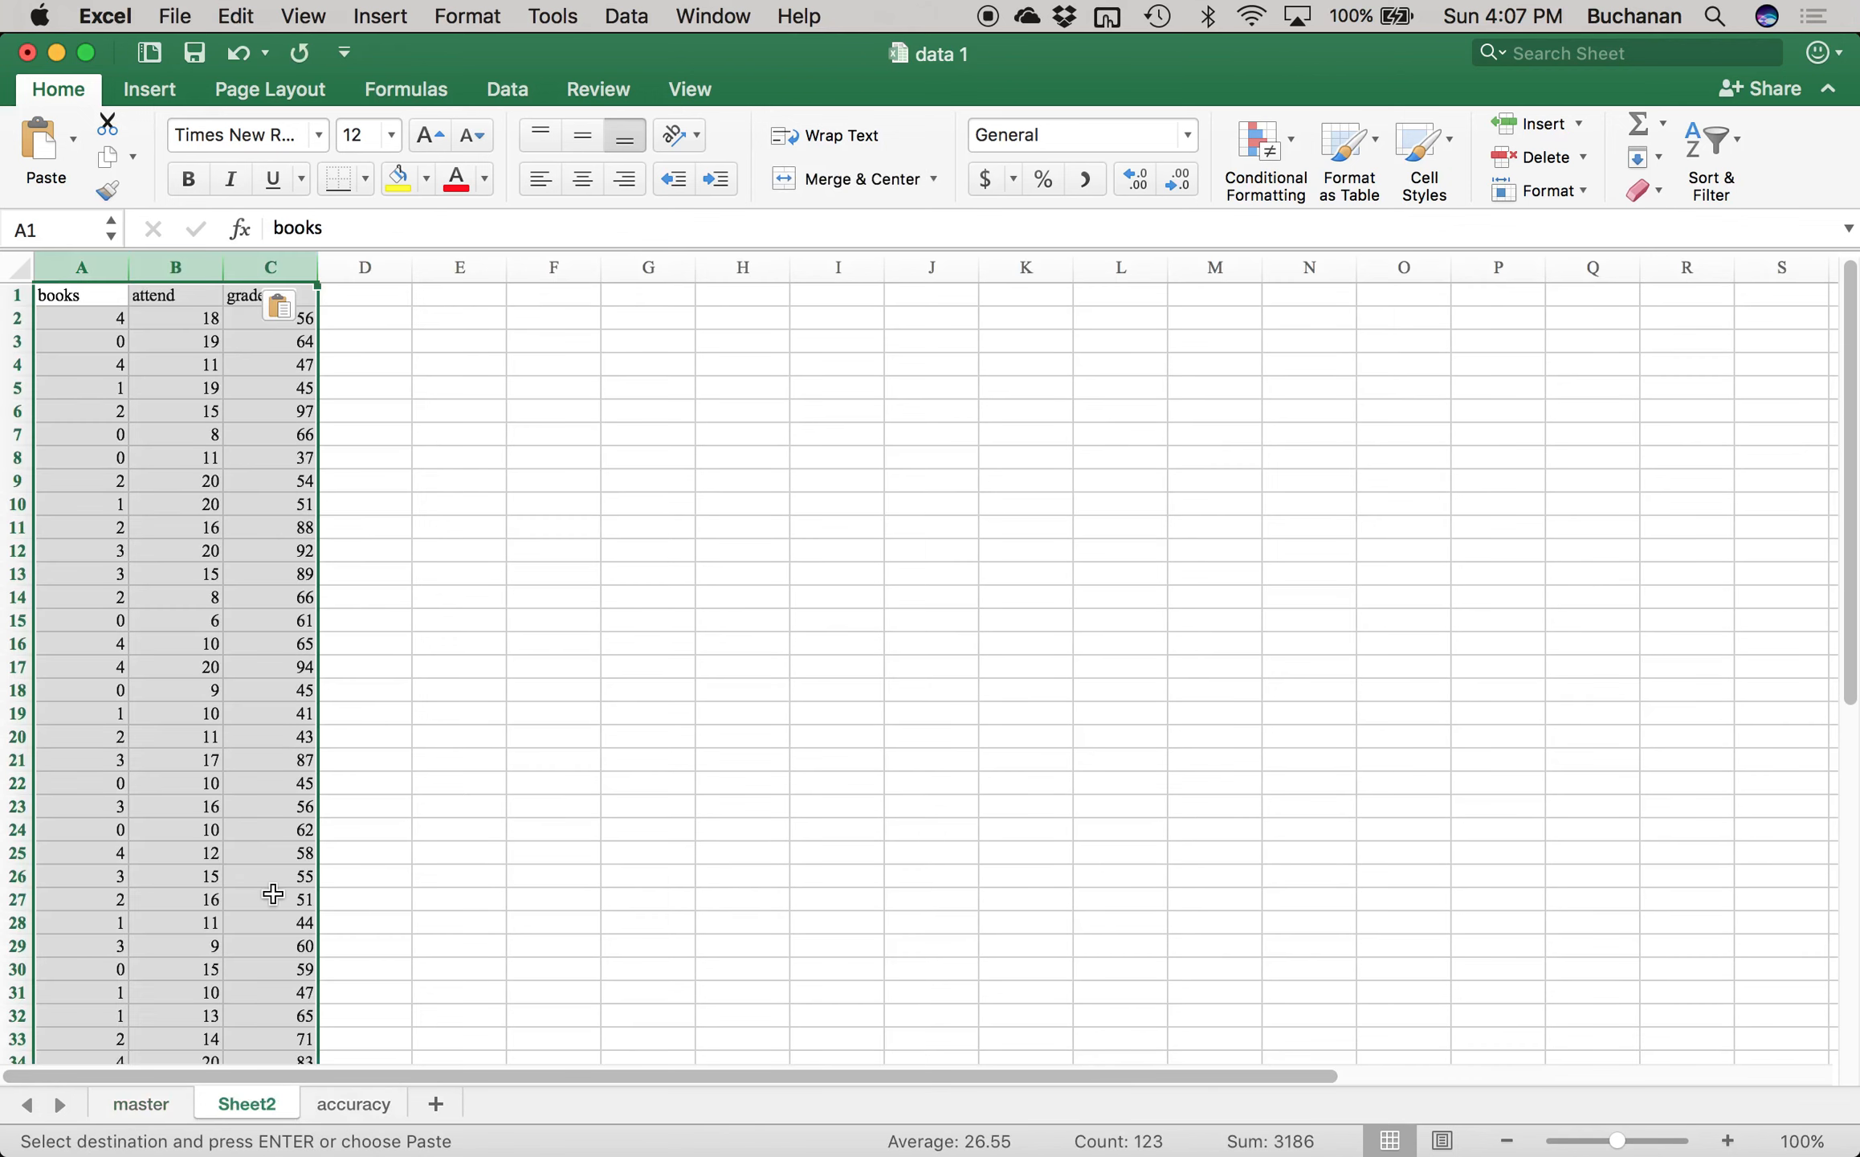
- Rename the new data copy sheet as no miss and move it after the accuracy sheet
{"action": "double_click", "coordinate": [235, 1105]}
{"action": "type", "text": "issin"}
{"action": "key", "text": "BackSpace"}
{"action": "key", "text": "BackSpace"}
{"action": "key", "text": "BackSpace"}
{"action": "key", "text": "BackSpace"}
{"action": "key", "text": "BackSpace"}
{"action": "type", "text": "no miss"}
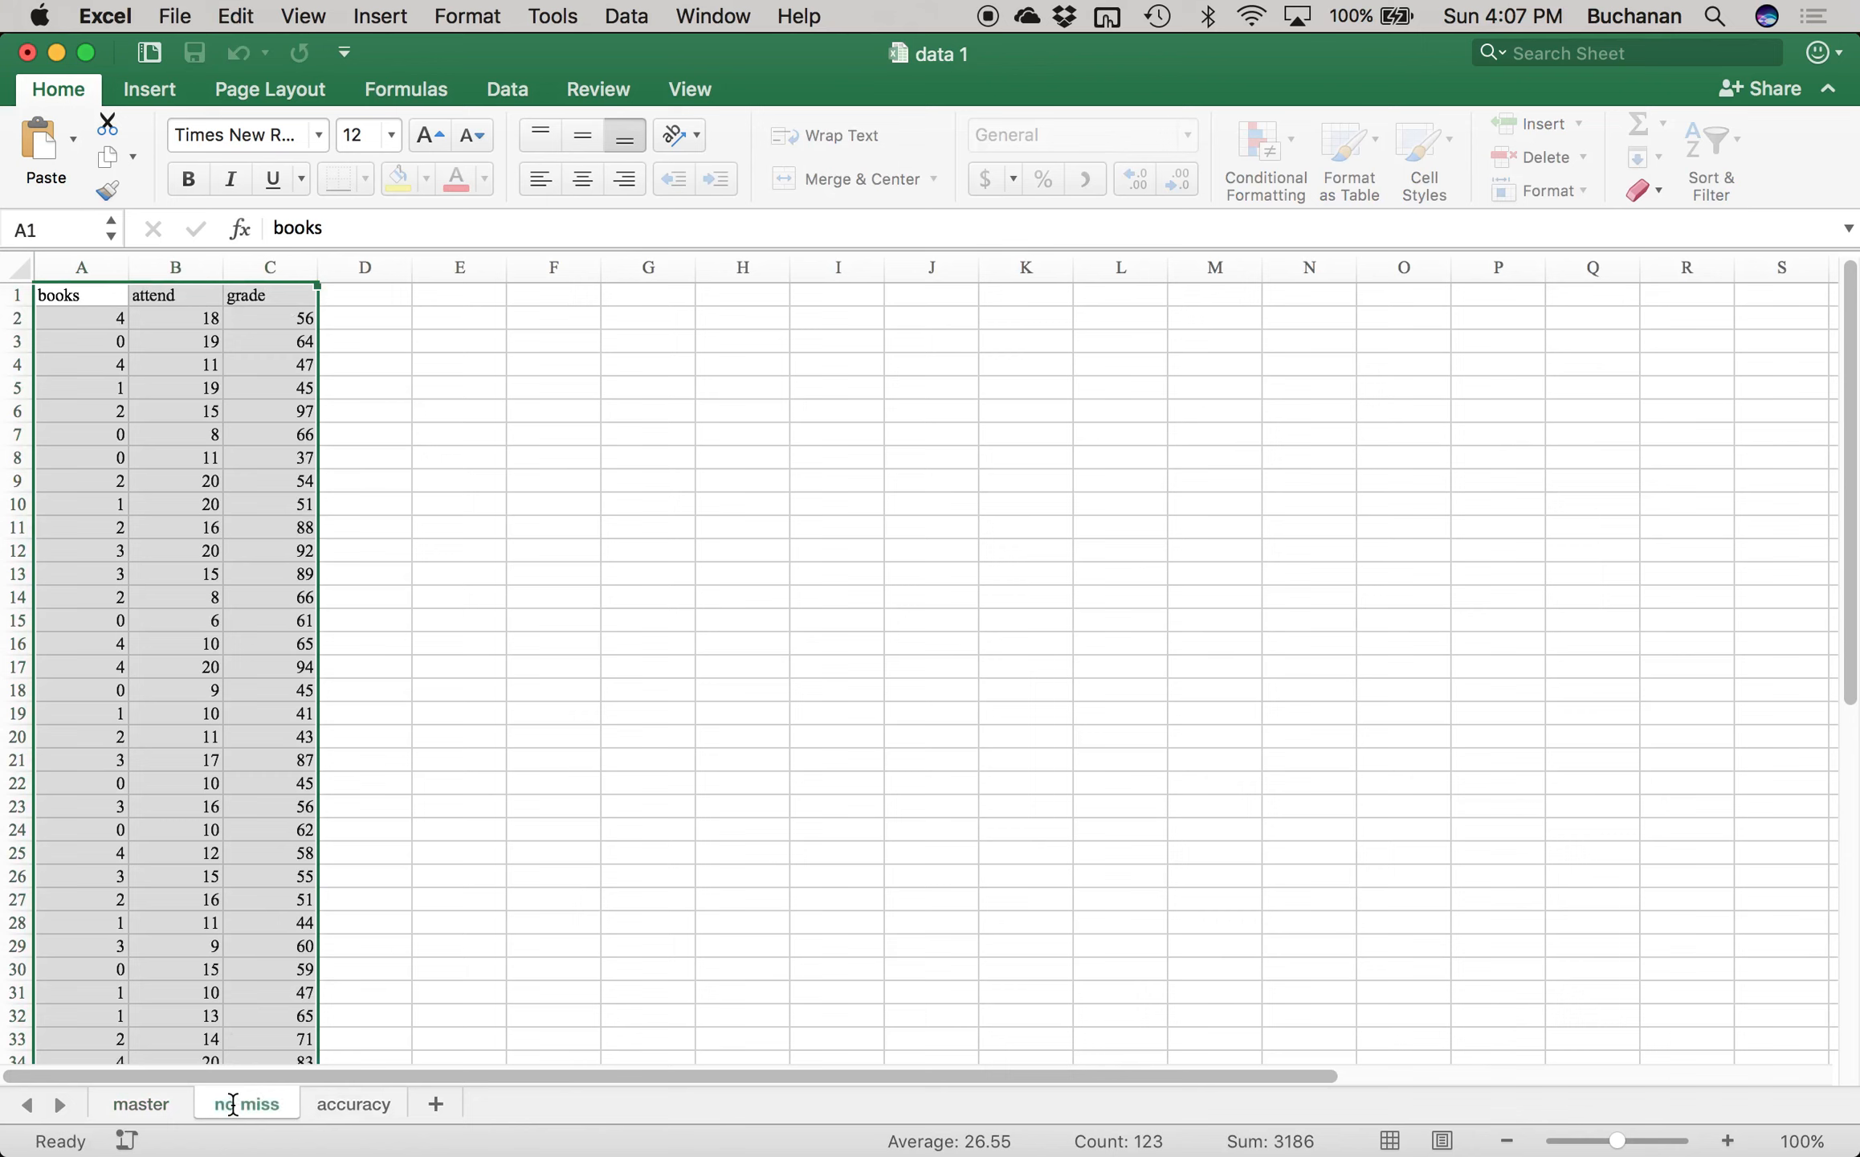
{"action": "key", "text": "Return"}
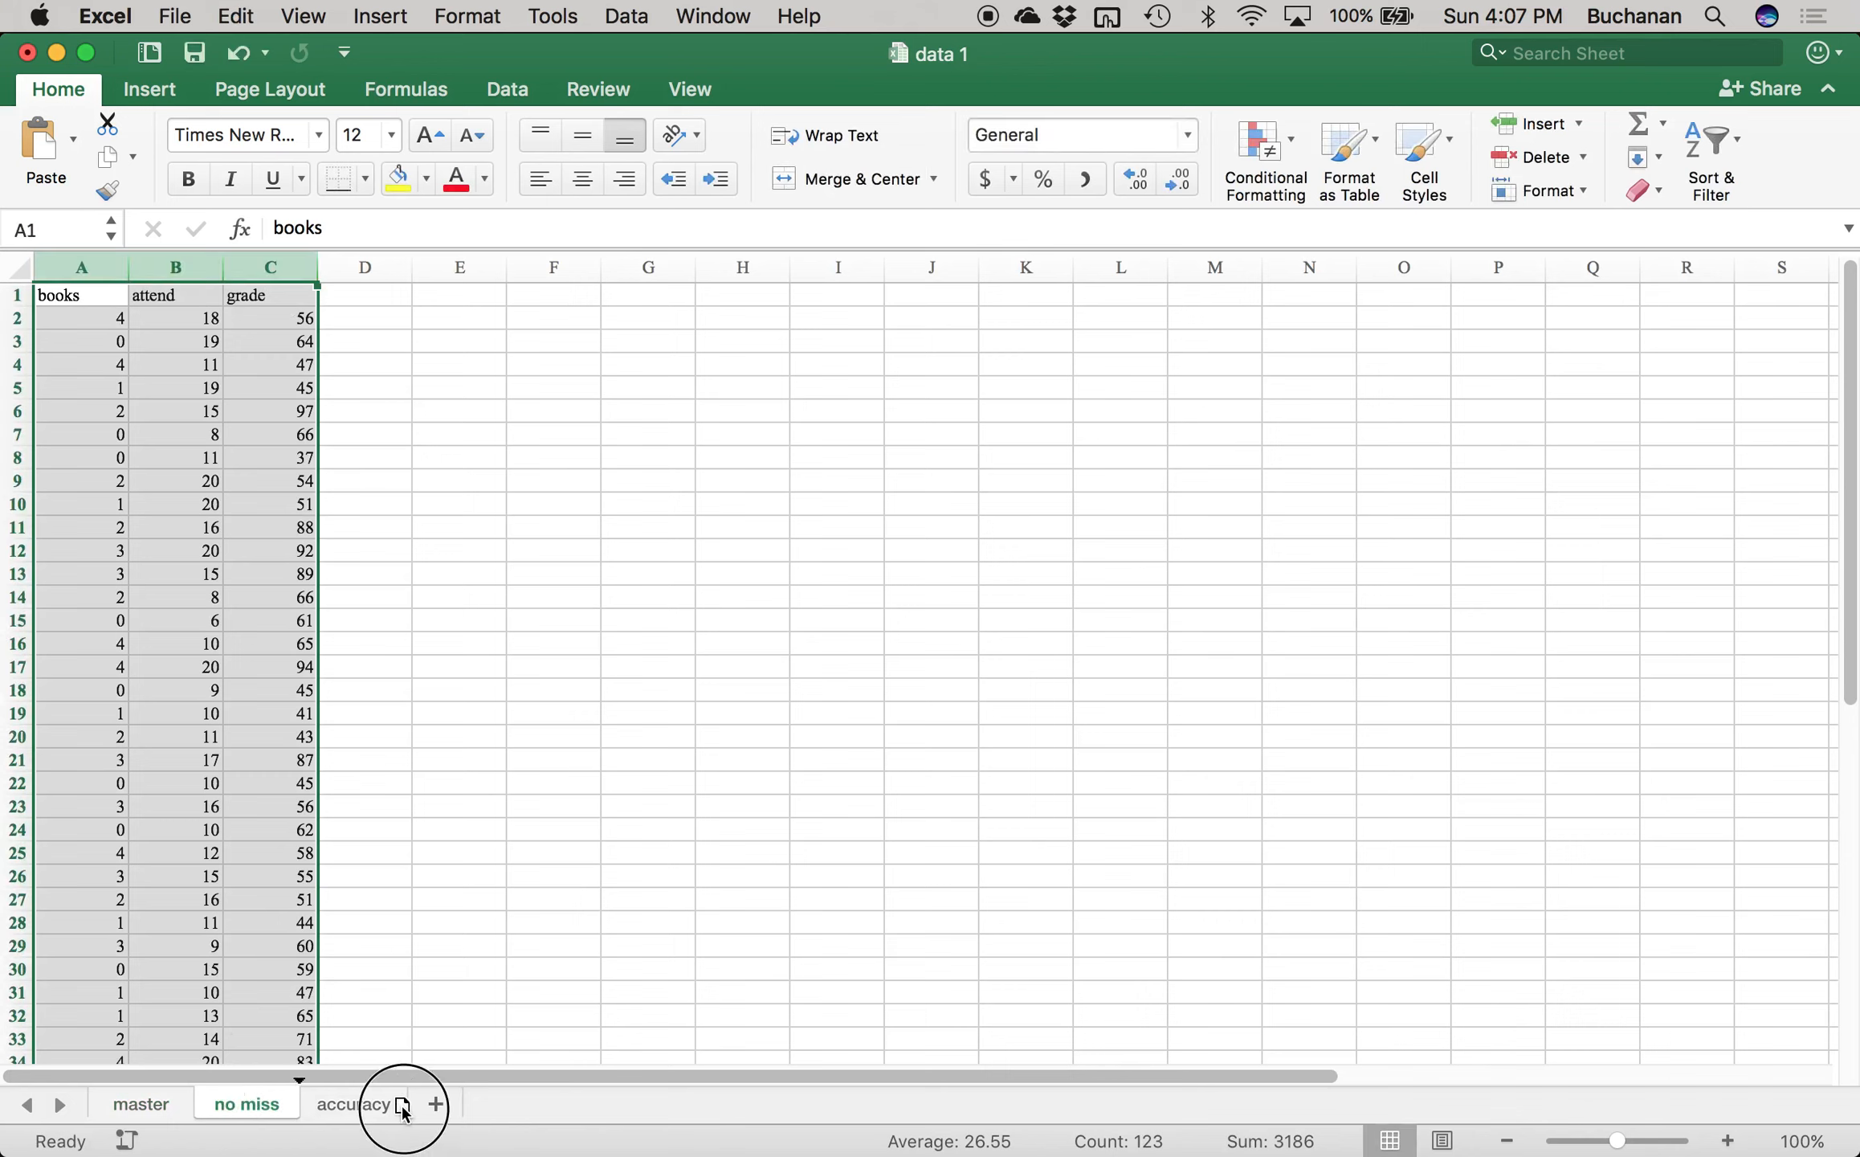
{"action": "left_click_drag", "start_coordinate": [416, 1107], "coordinate": [411, 1107]}
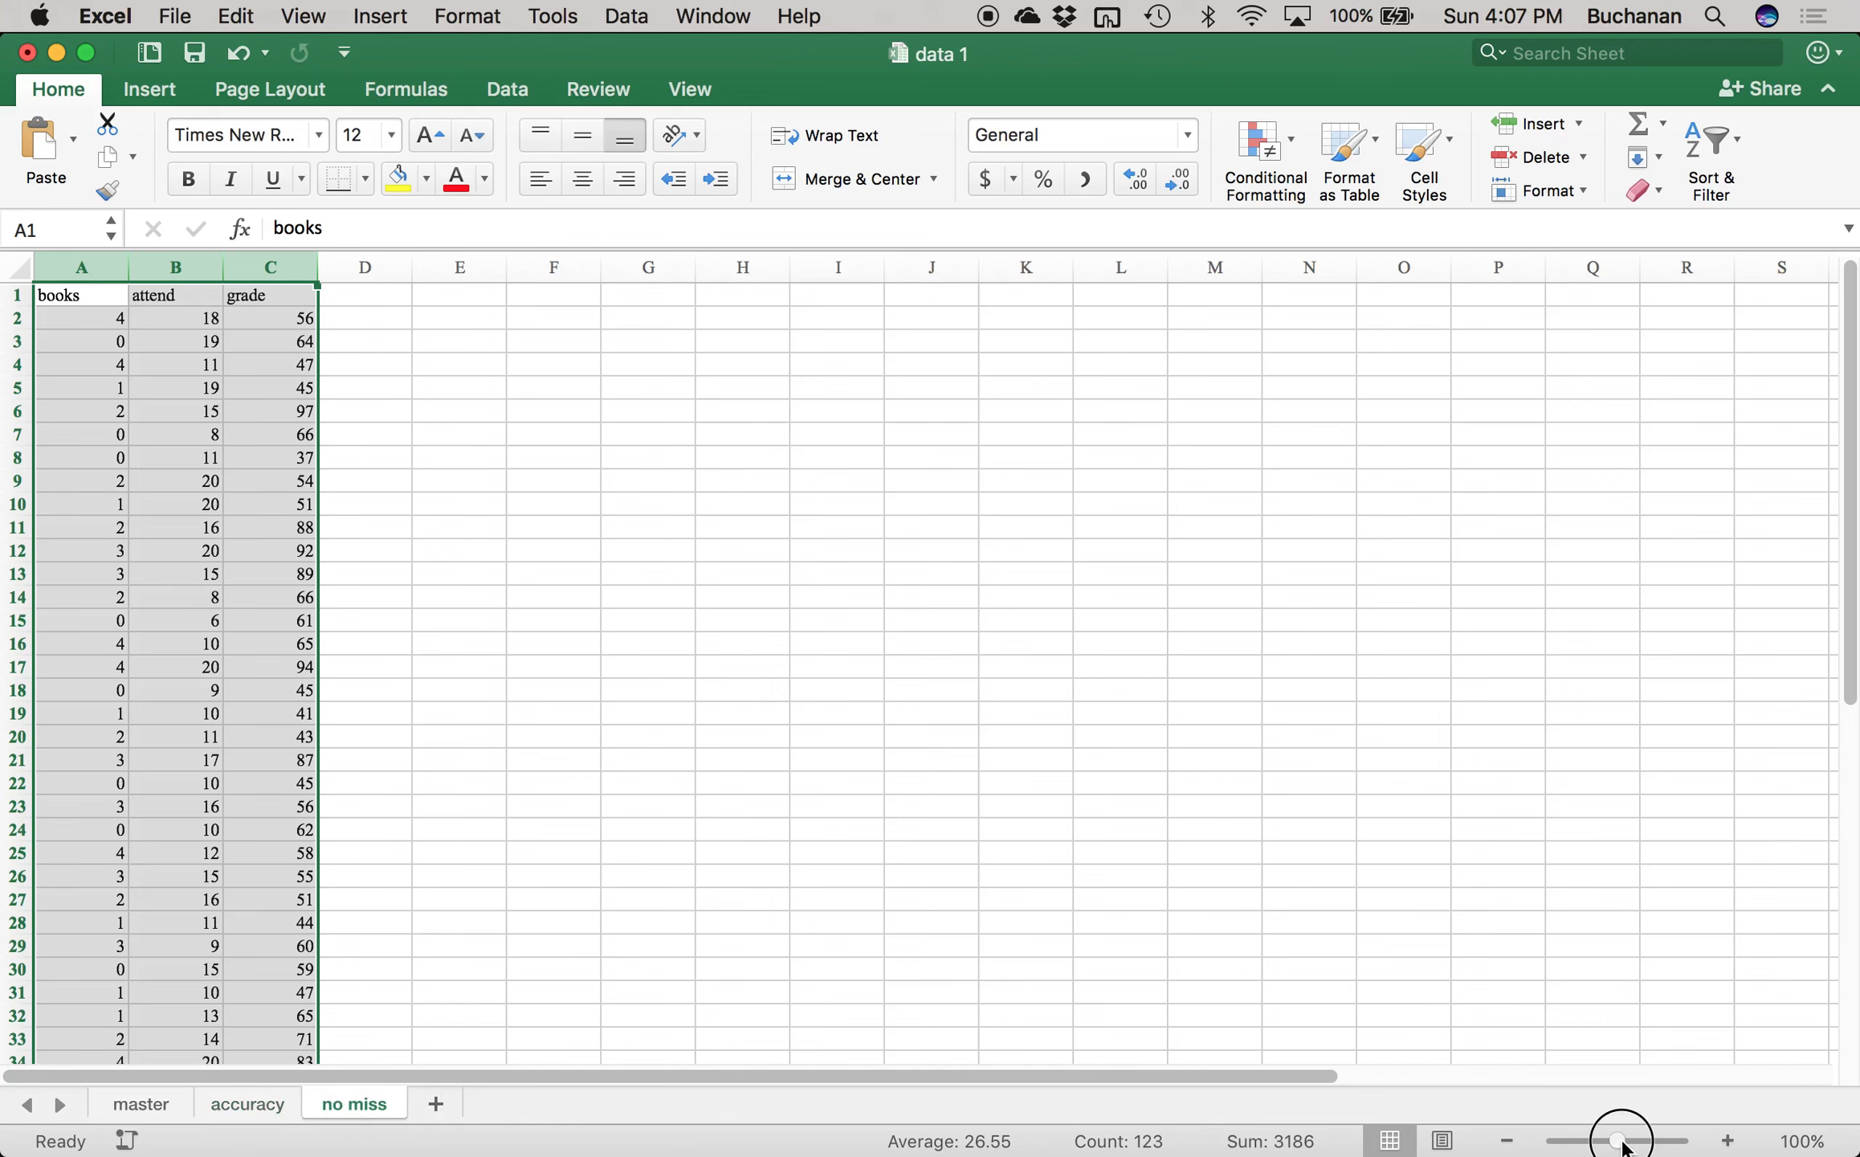
- Enter the column heading percent valid in cell D1 of the no miss sheet
{"action": "left_click_drag", "start_coordinate": [1619, 1139], "coordinate": [1628, 1139]}
{"action": "left_click", "coordinate": [632, 362]}
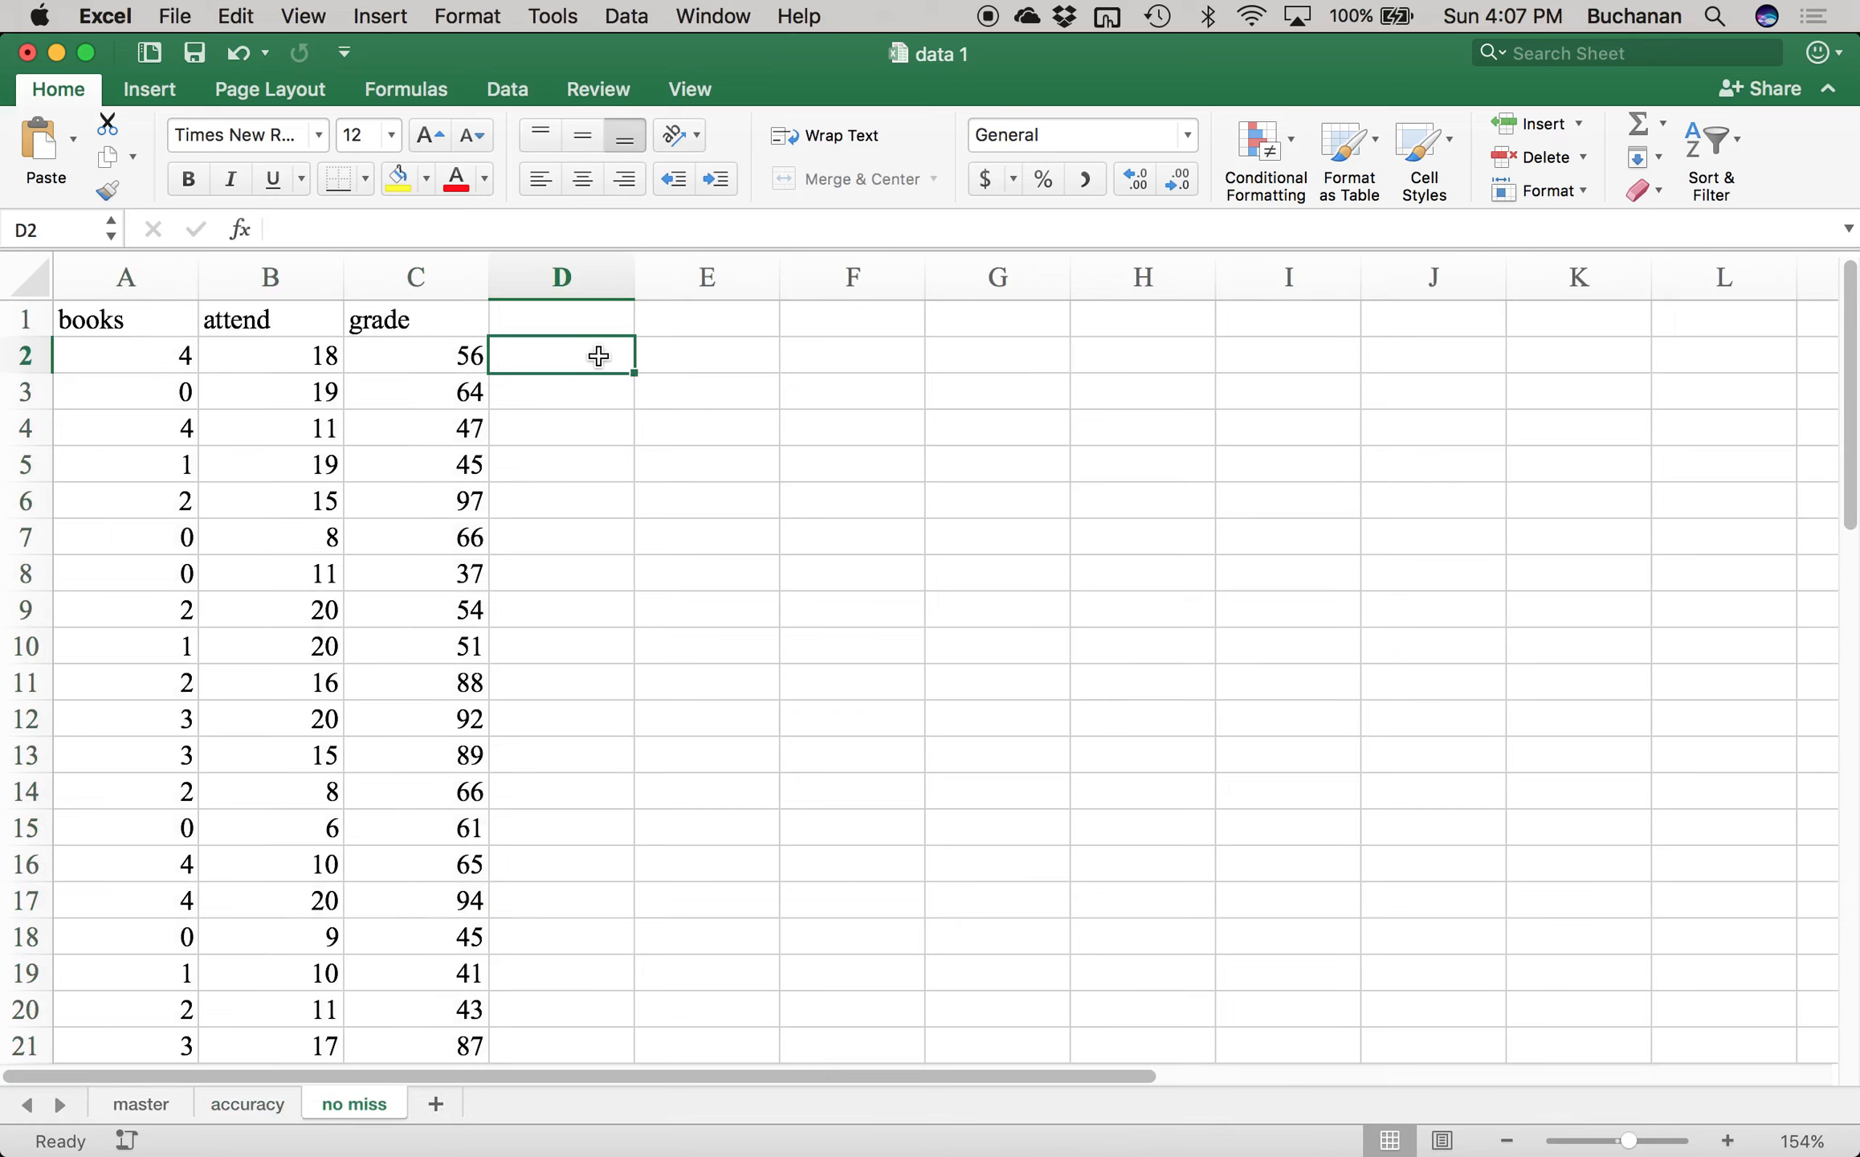
{"action": "key", "text": "Up"}
{"action": "type", "text": "percent valid"}
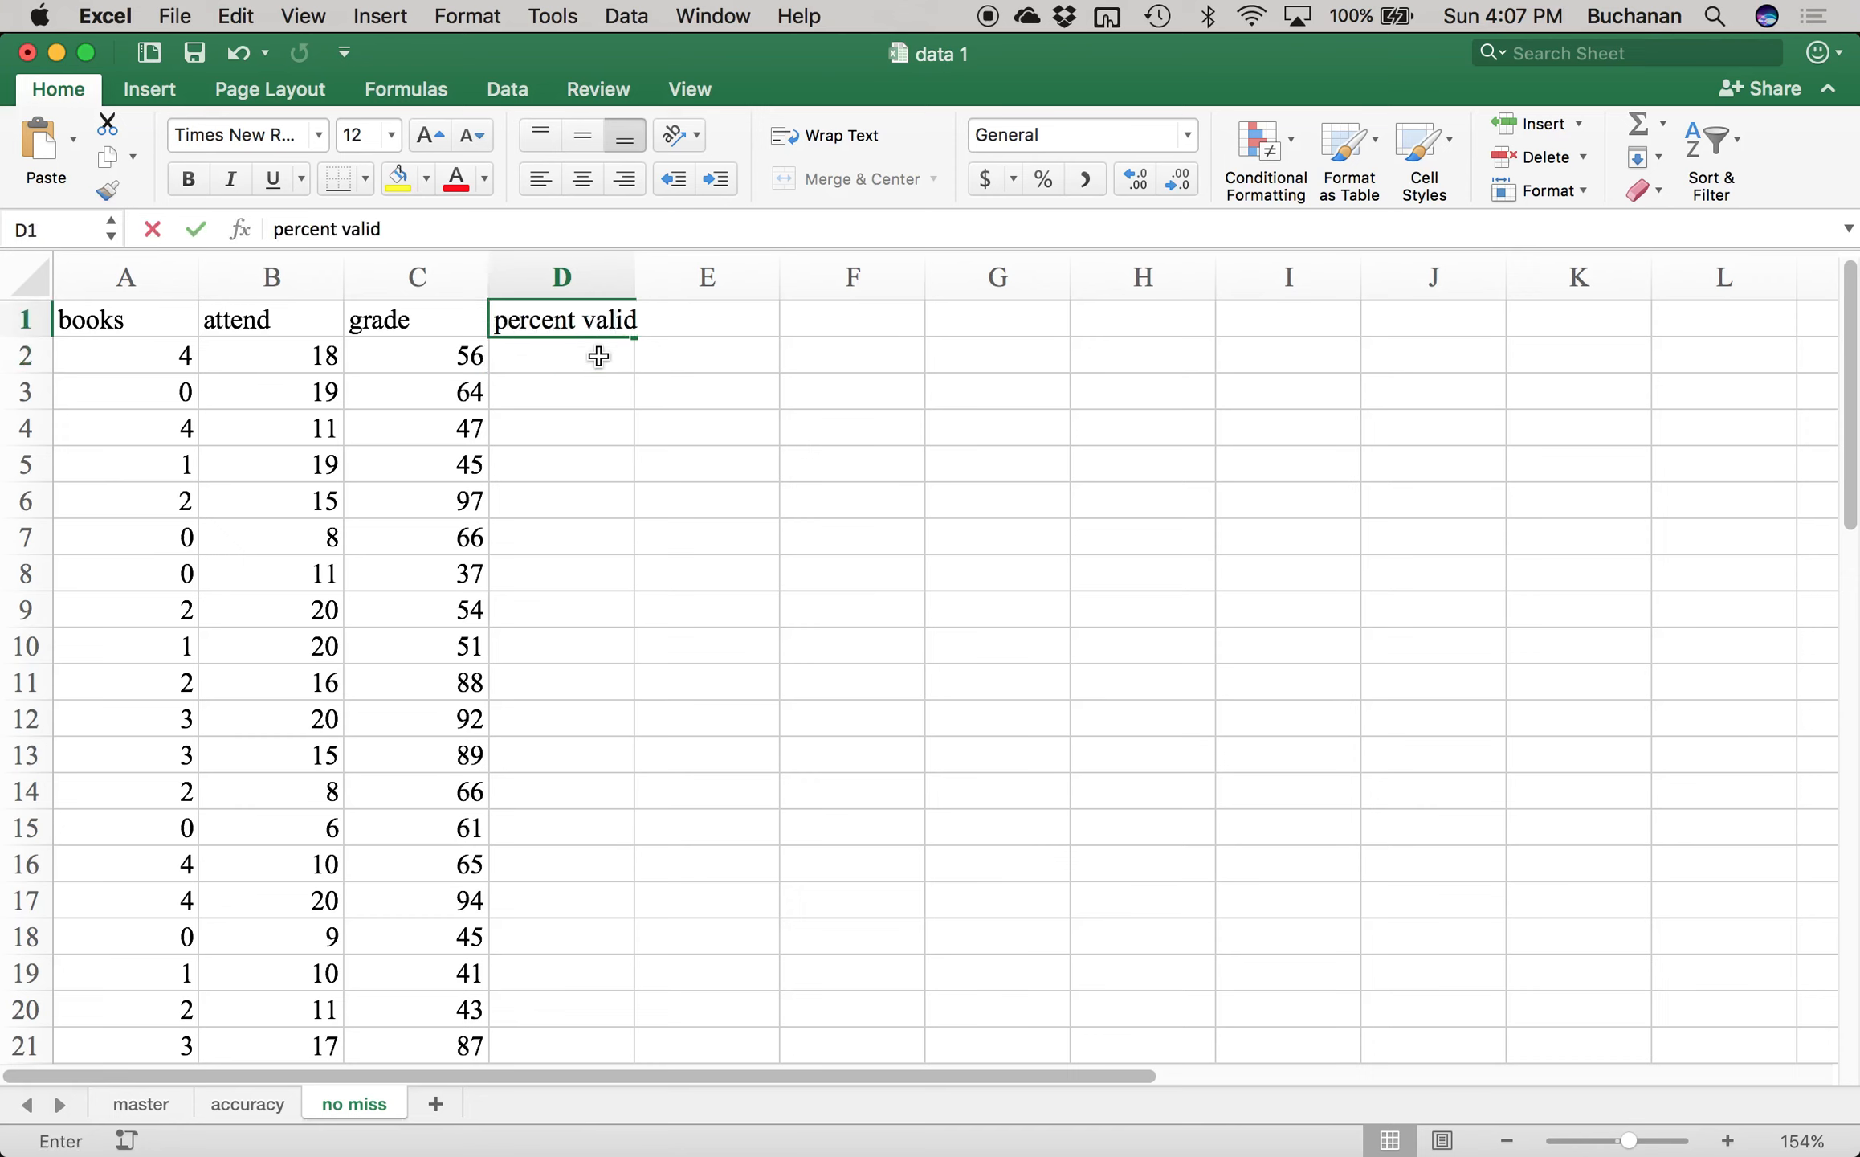
{"action": "key", "text": "Return"}
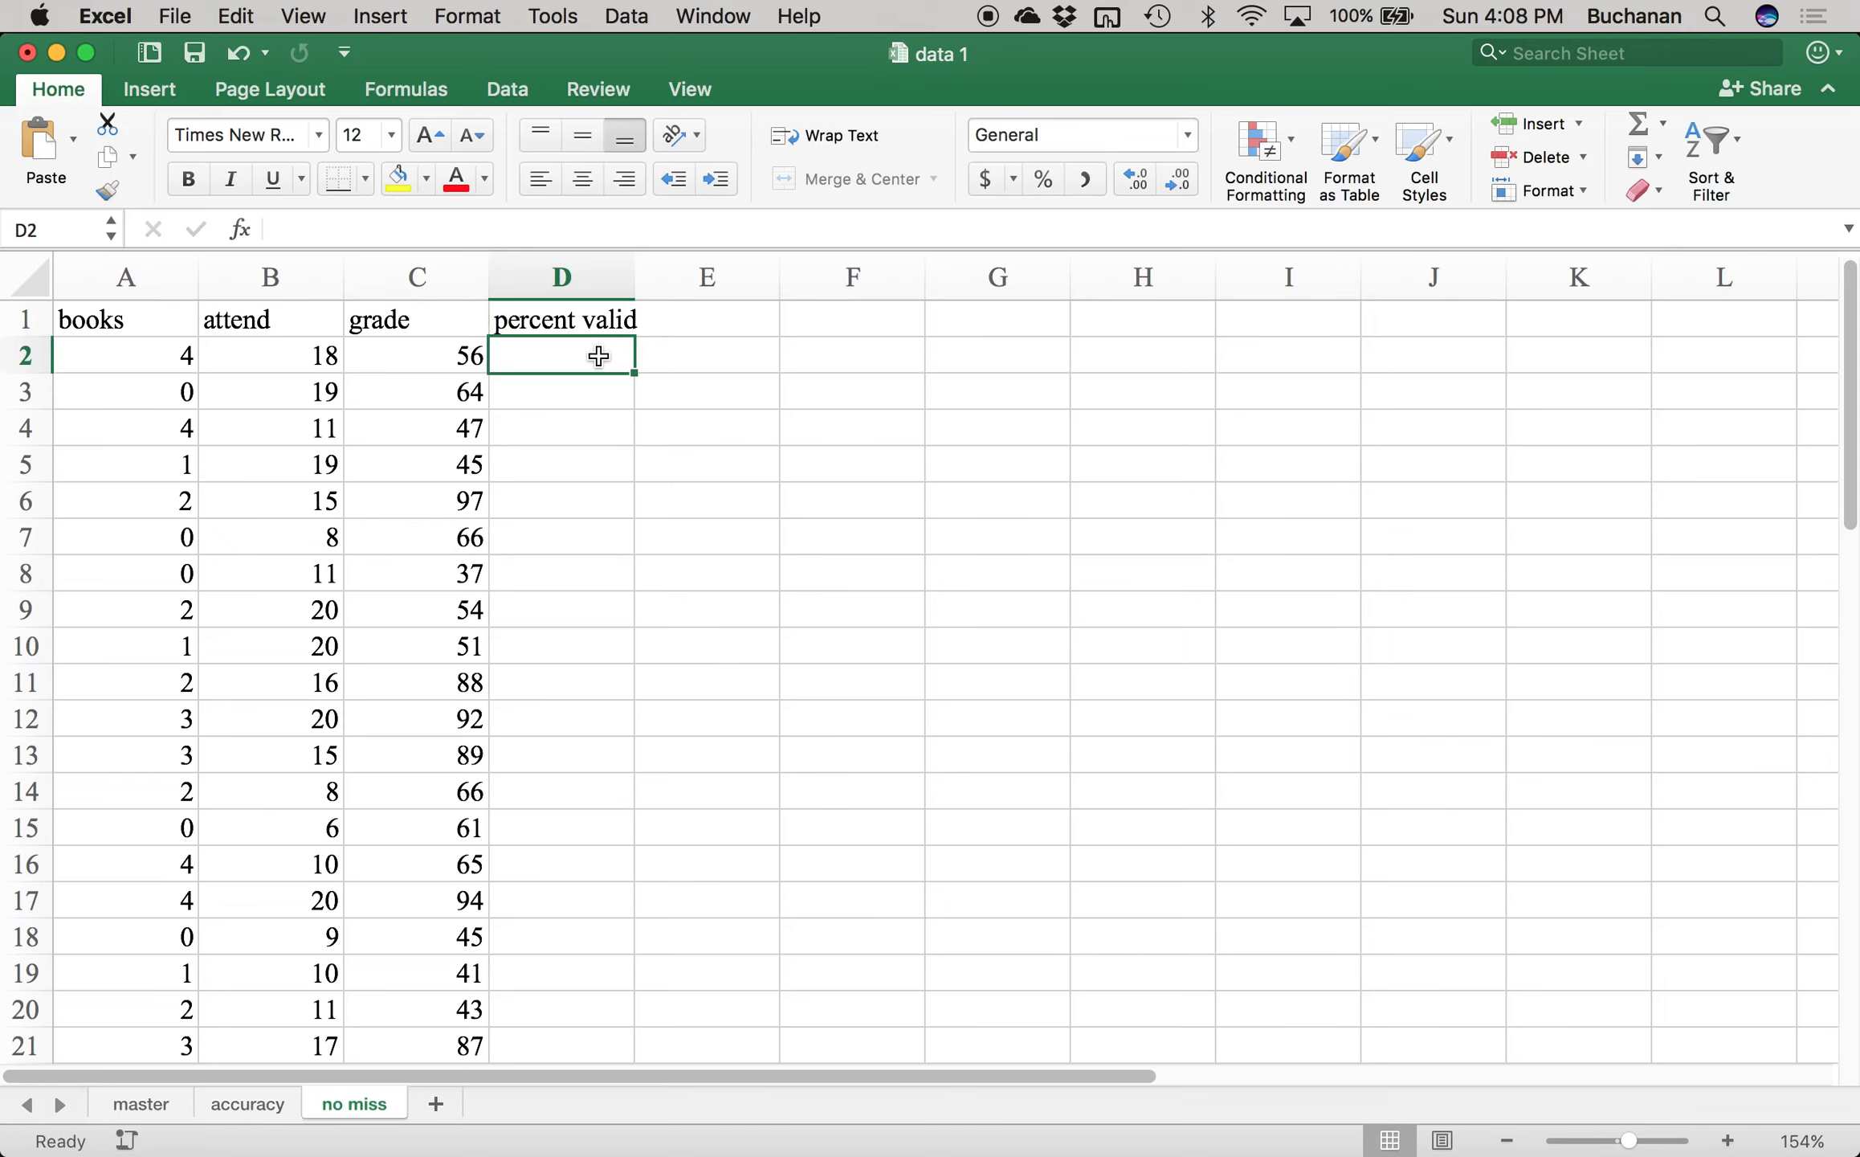
- Check the grade column from its first value to its last row for missing data
{"action": "key", "text": "Left"}
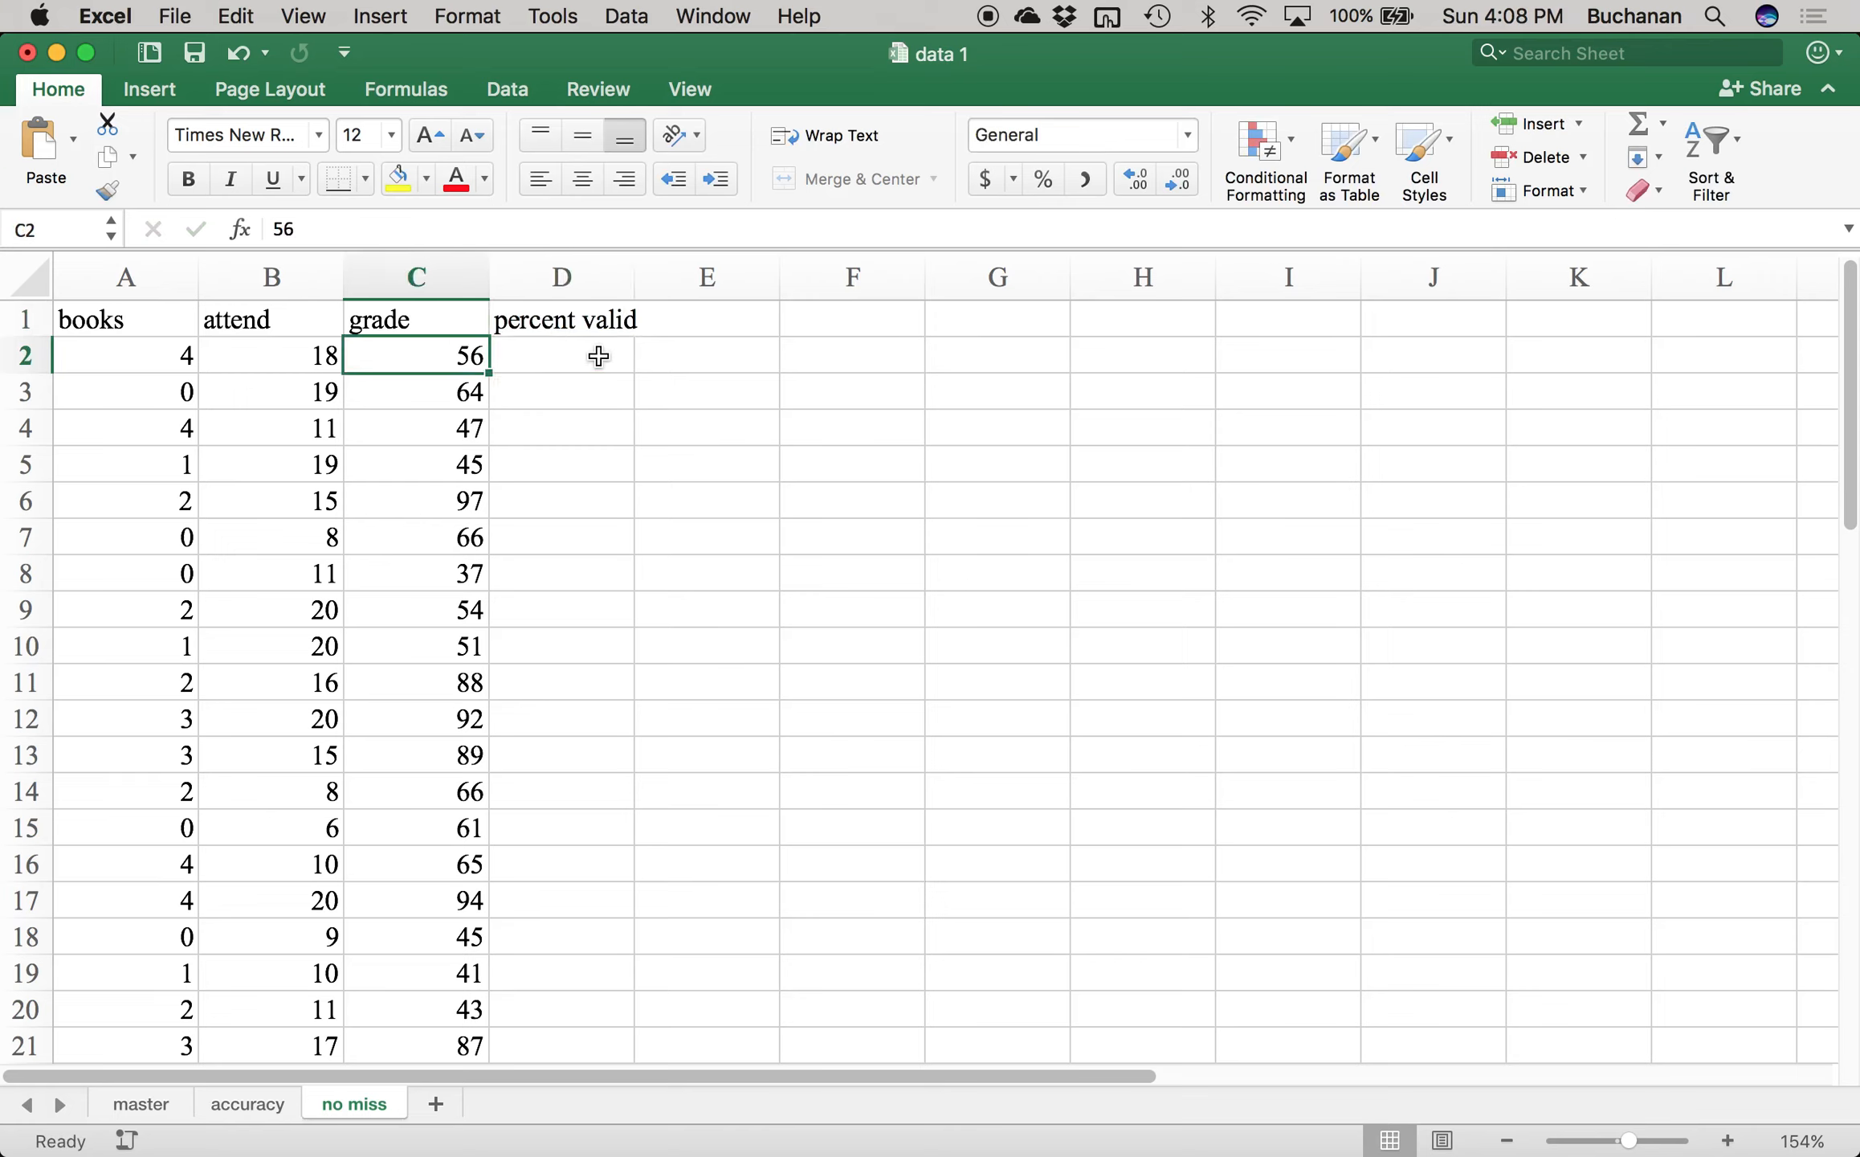
{"action": "key", "text": "ctrl+Down"}
{"action": "key", "text": "Down"}
{"action": "key", "text": "Up"}
{"action": "key", "text": "Up"}
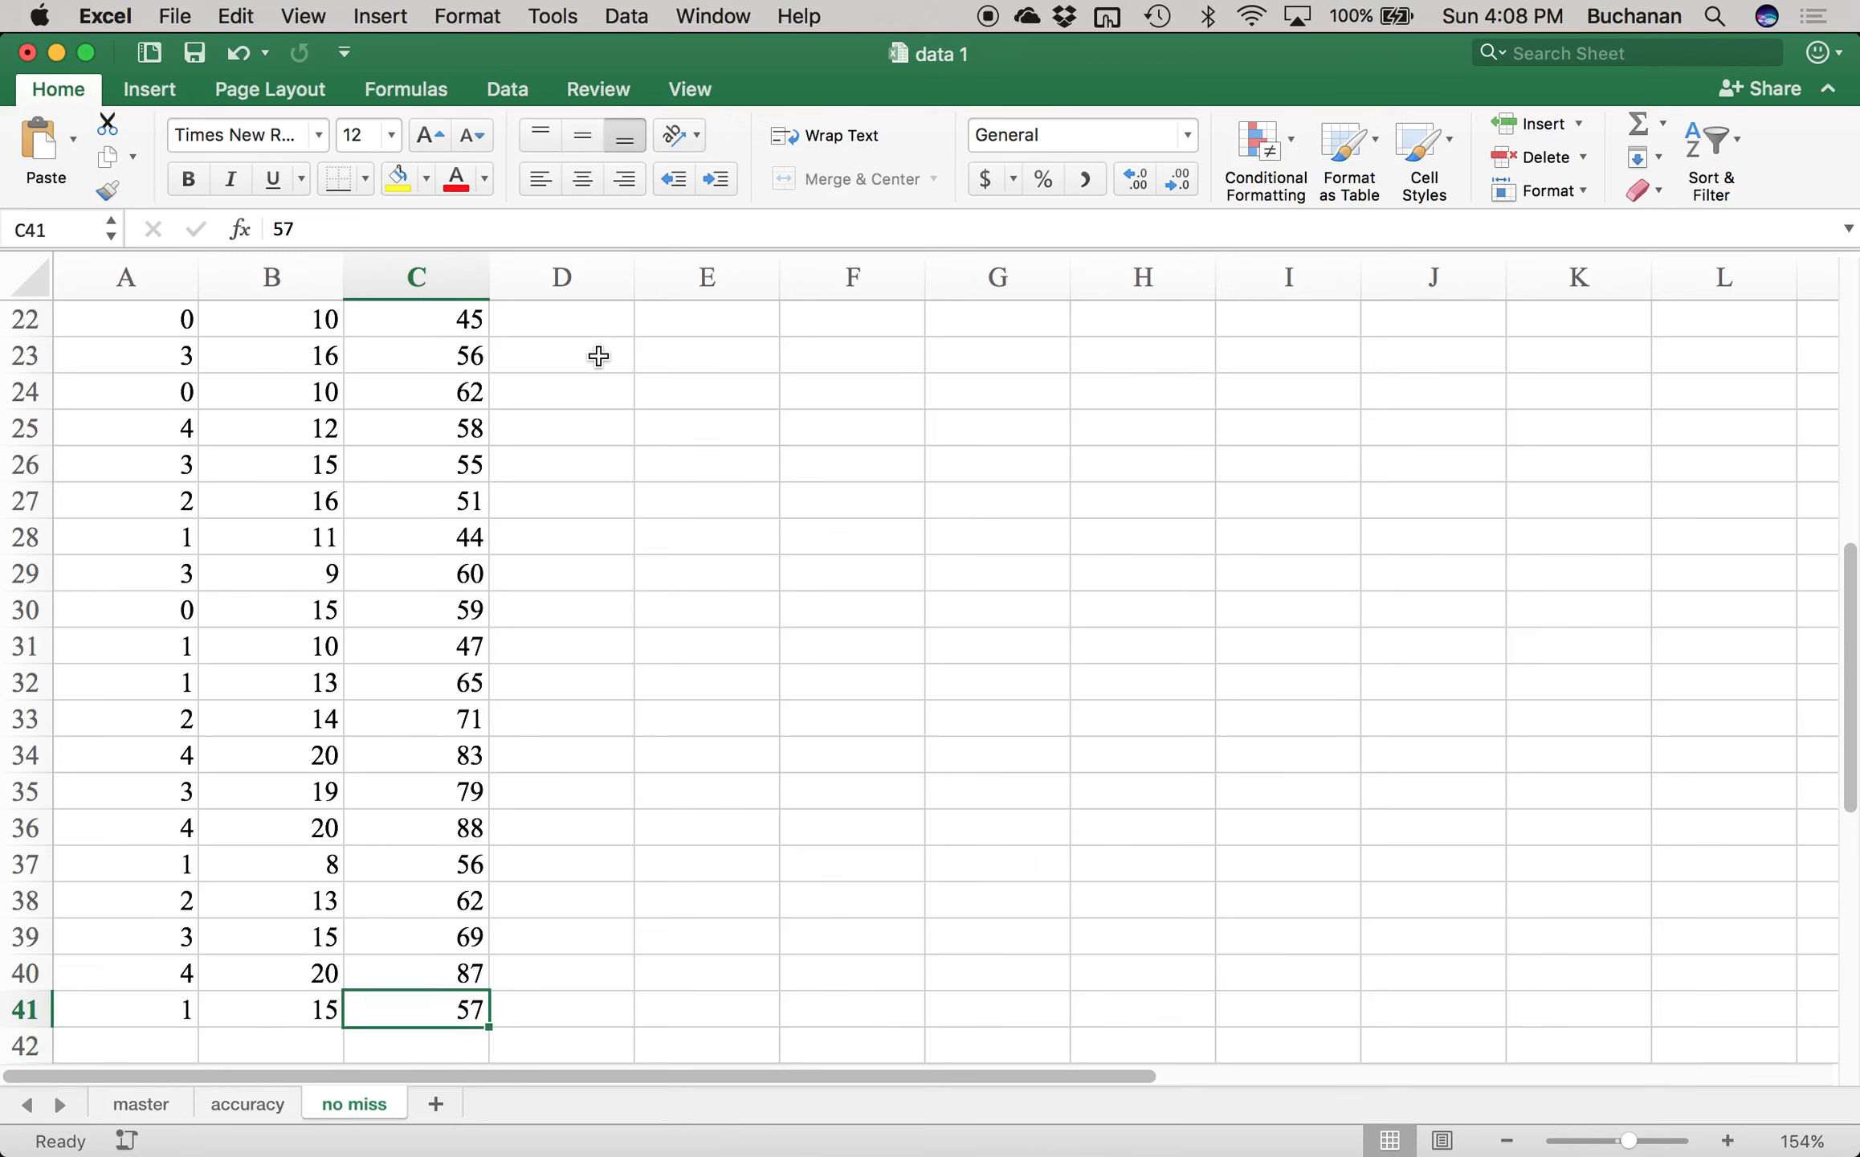
{"action": "key", "text": "ctrl+Up"}
{"action": "key", "text": "Down"}
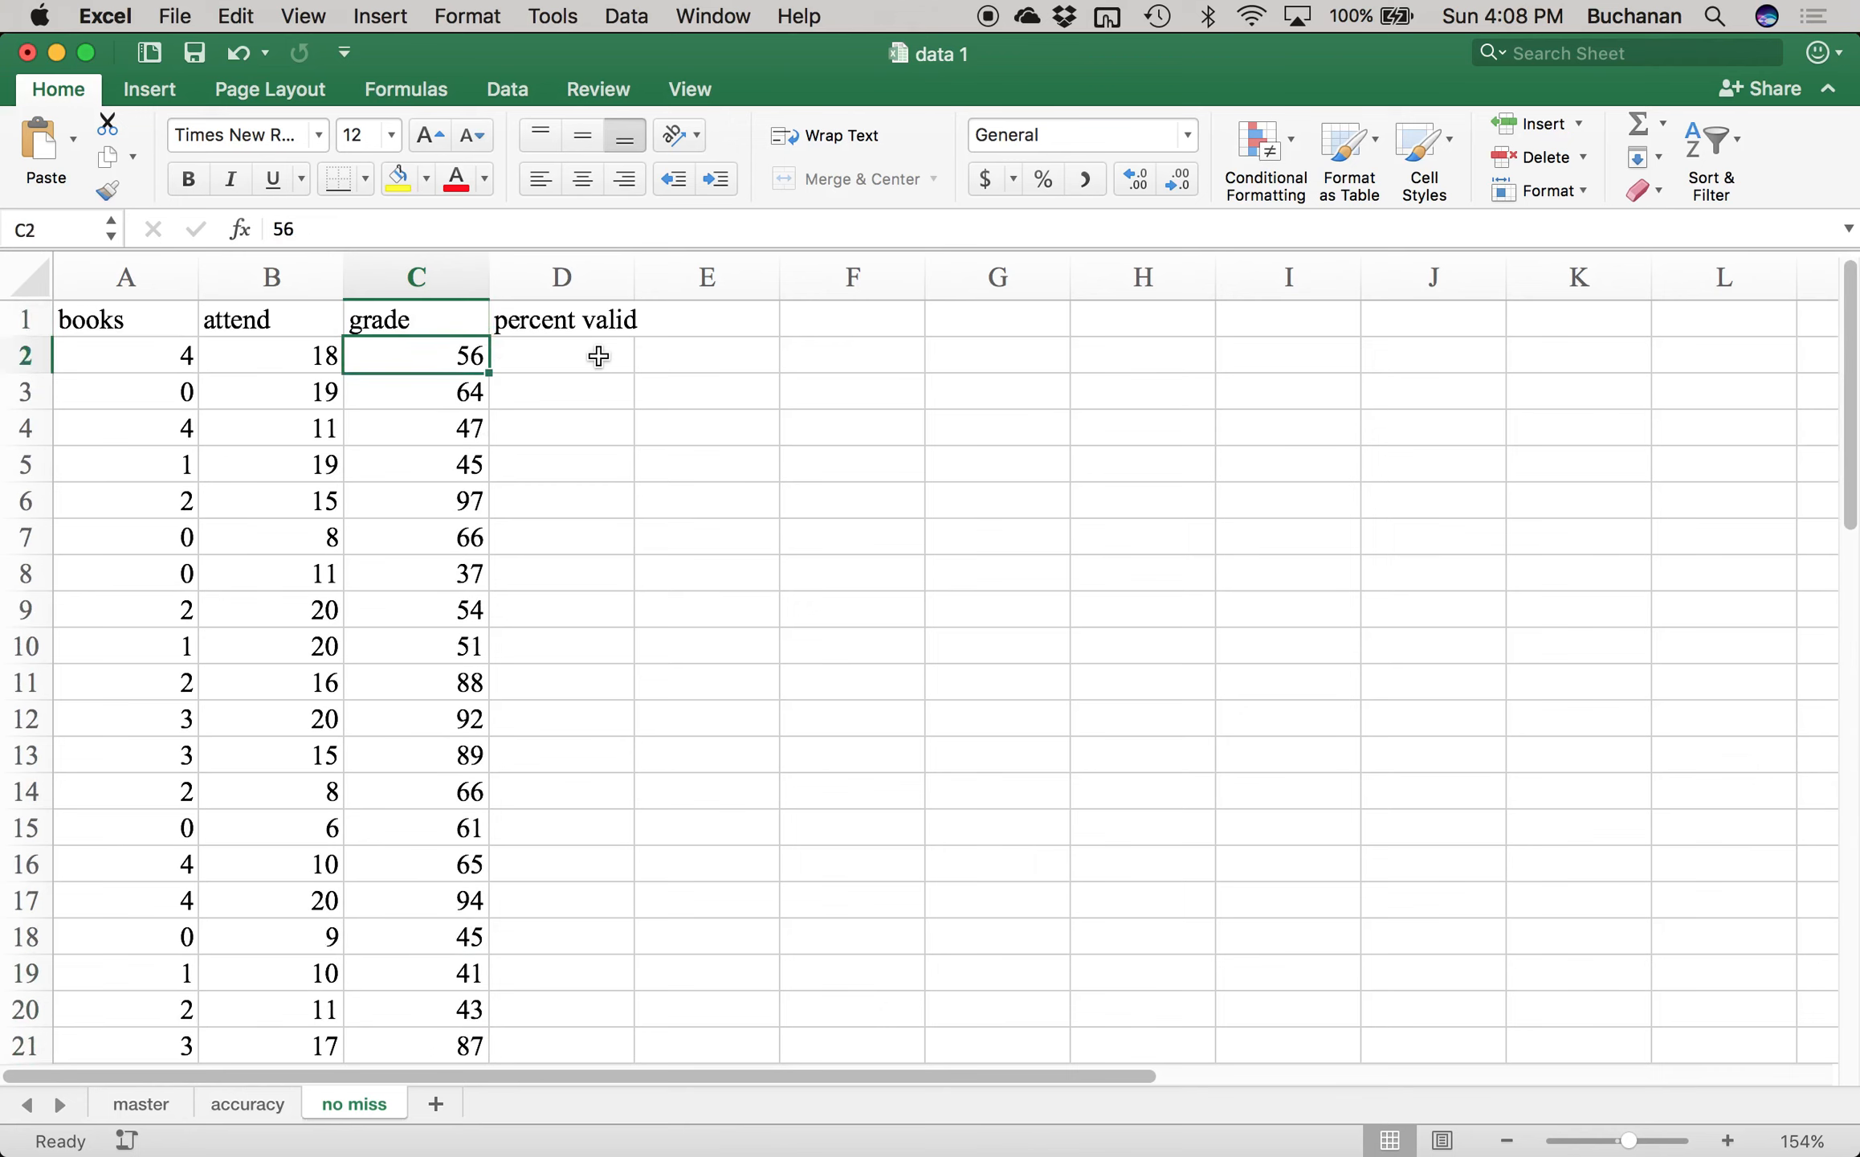
- Enter the formula =COUNTA(A2:C2)/3*100 in cell D2 to calculate the first row's percent of valid data
{"action": "key", "text": "Right"}
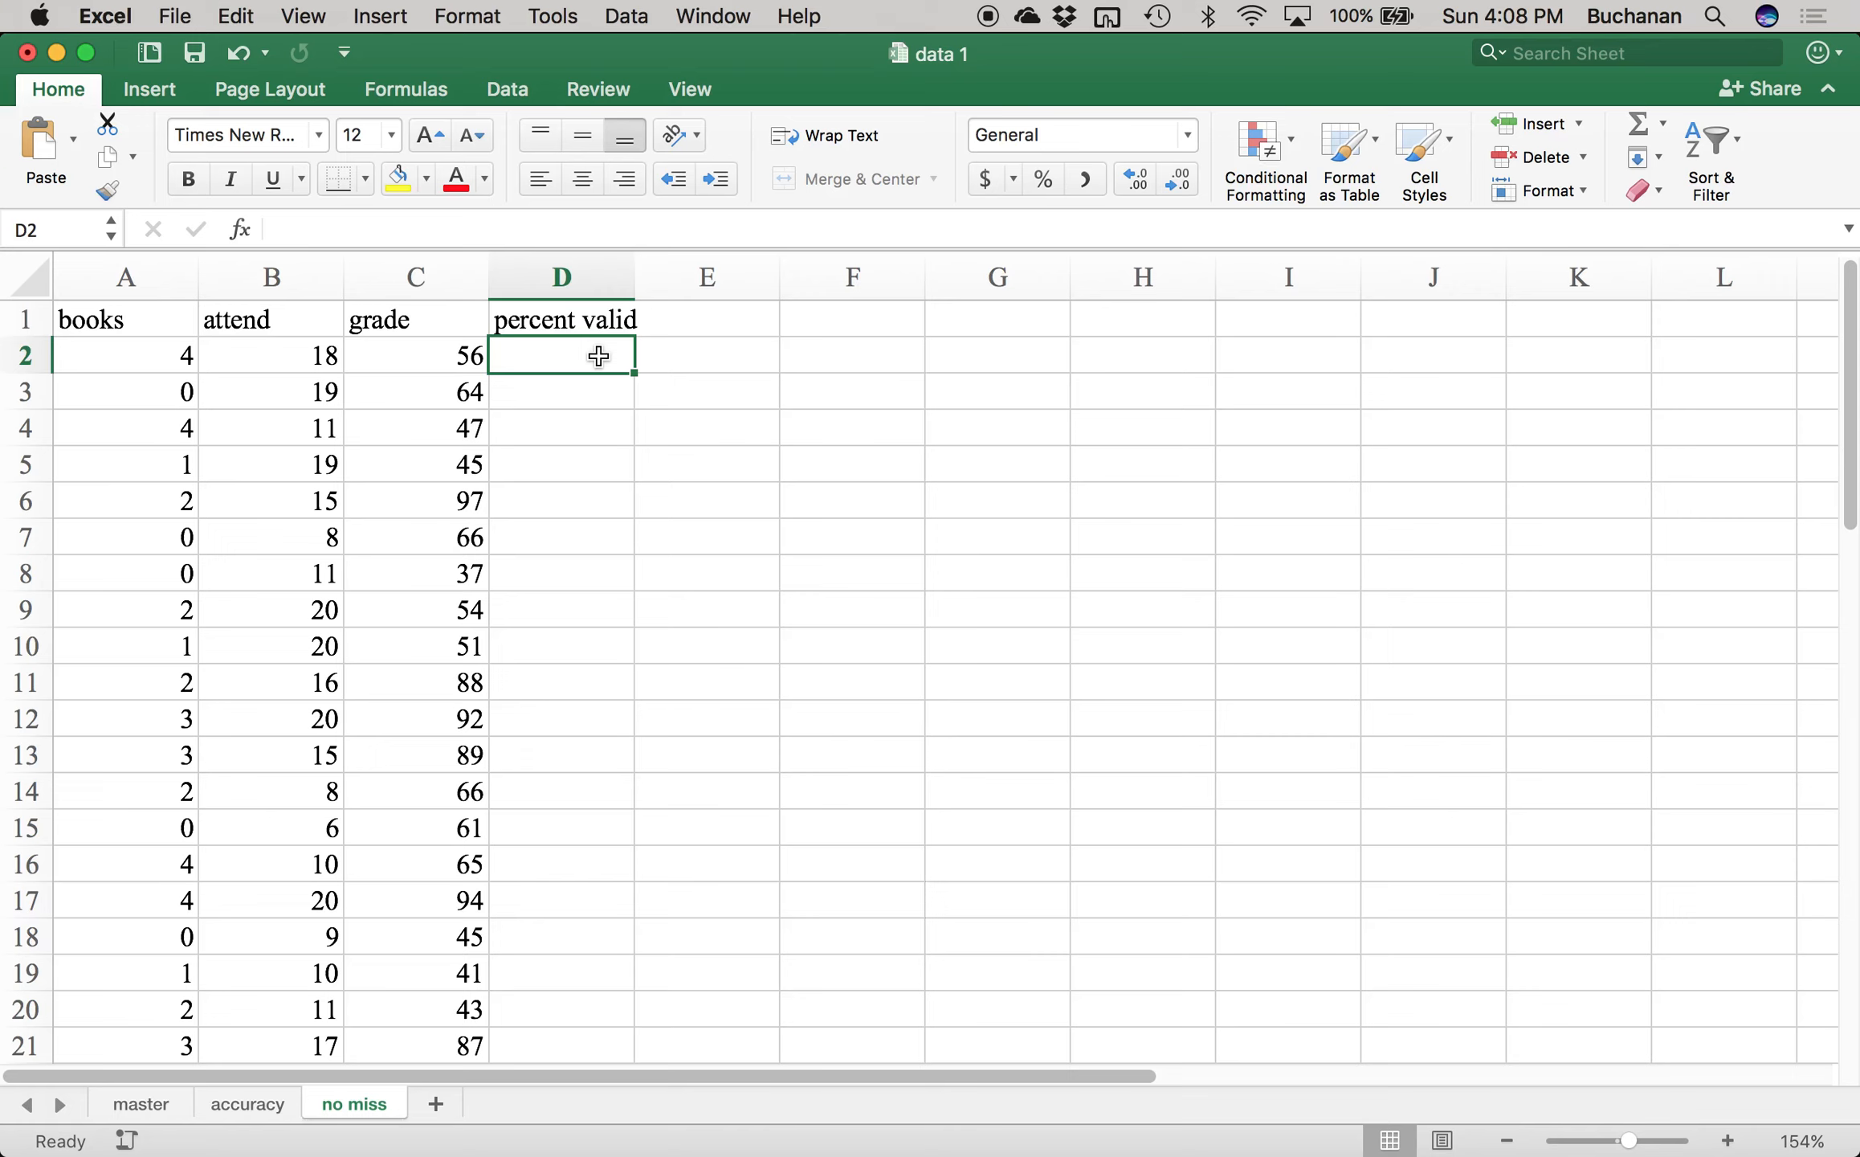
{"action": "type", "text": "="}
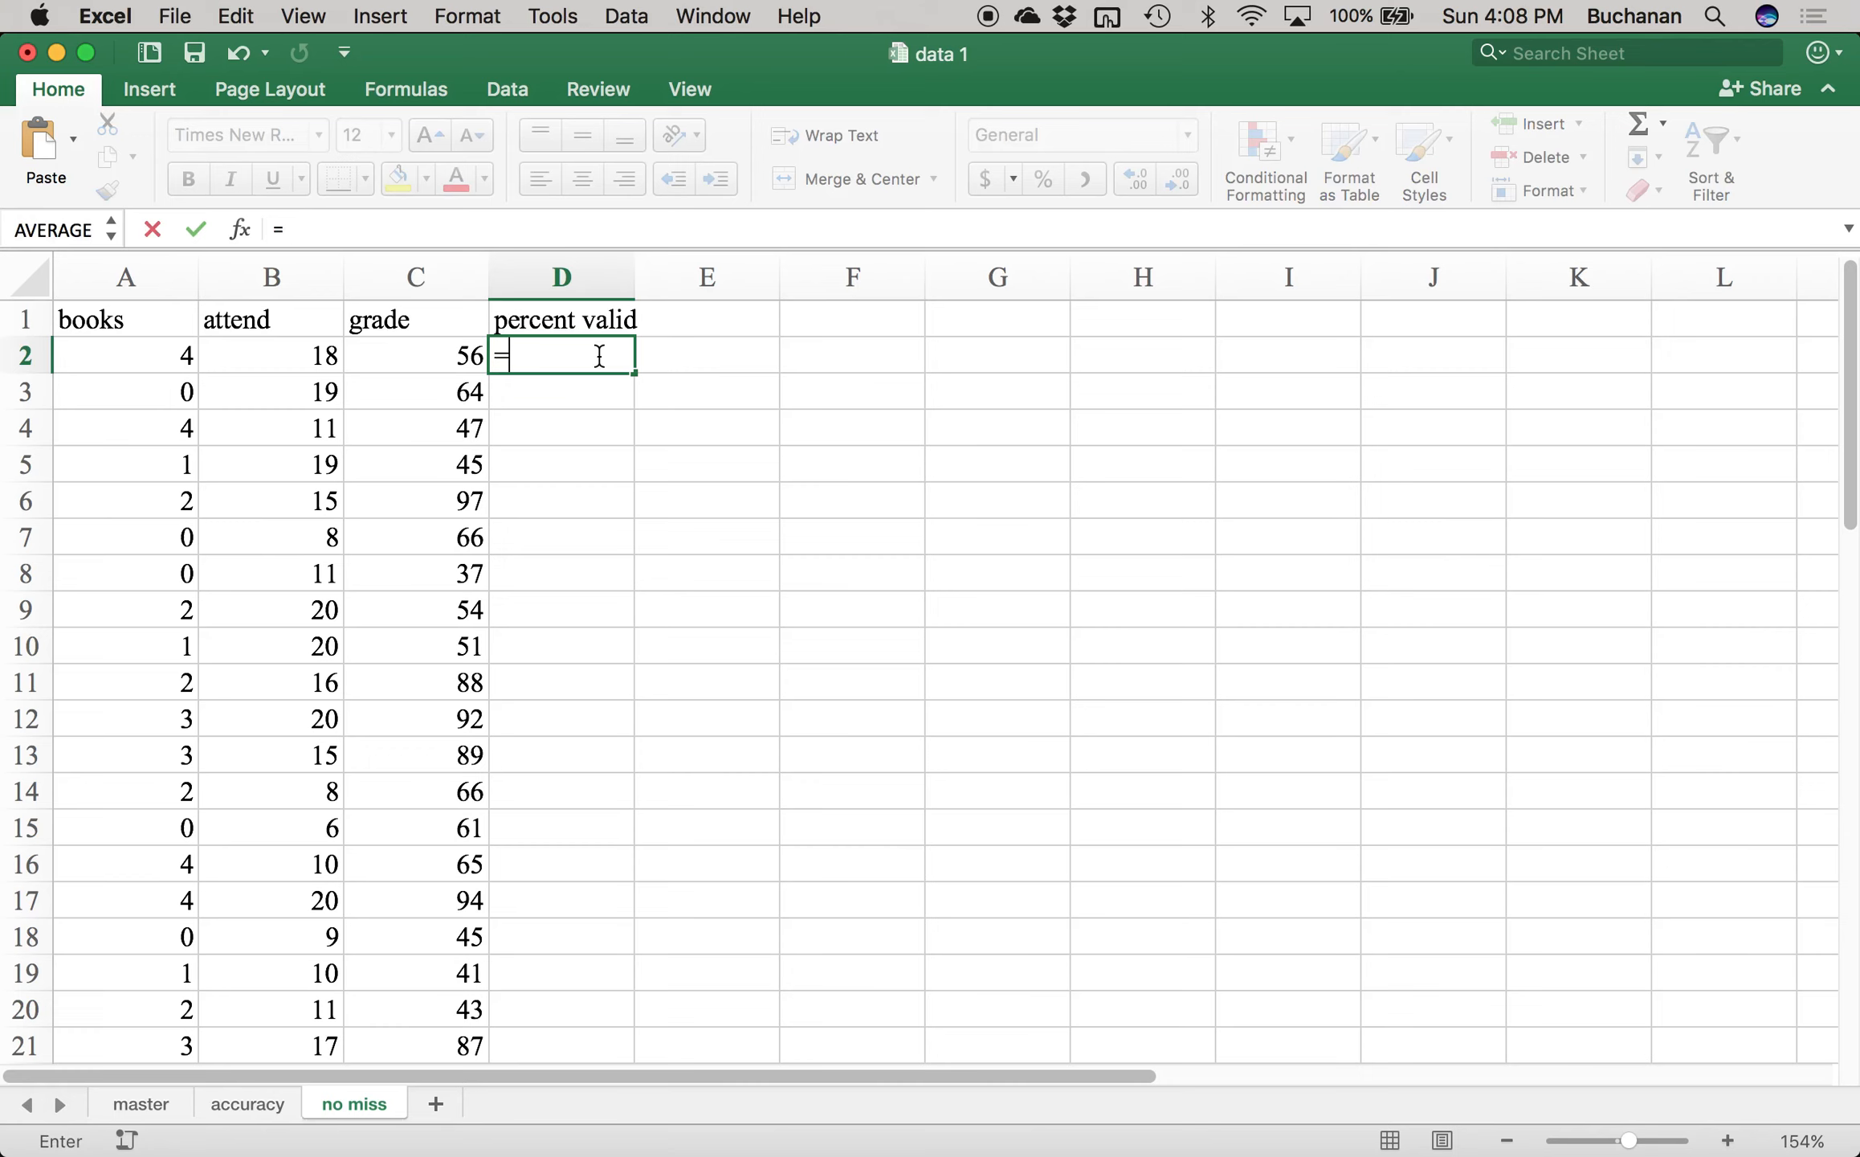
{"action": "type", "text": "coun"}
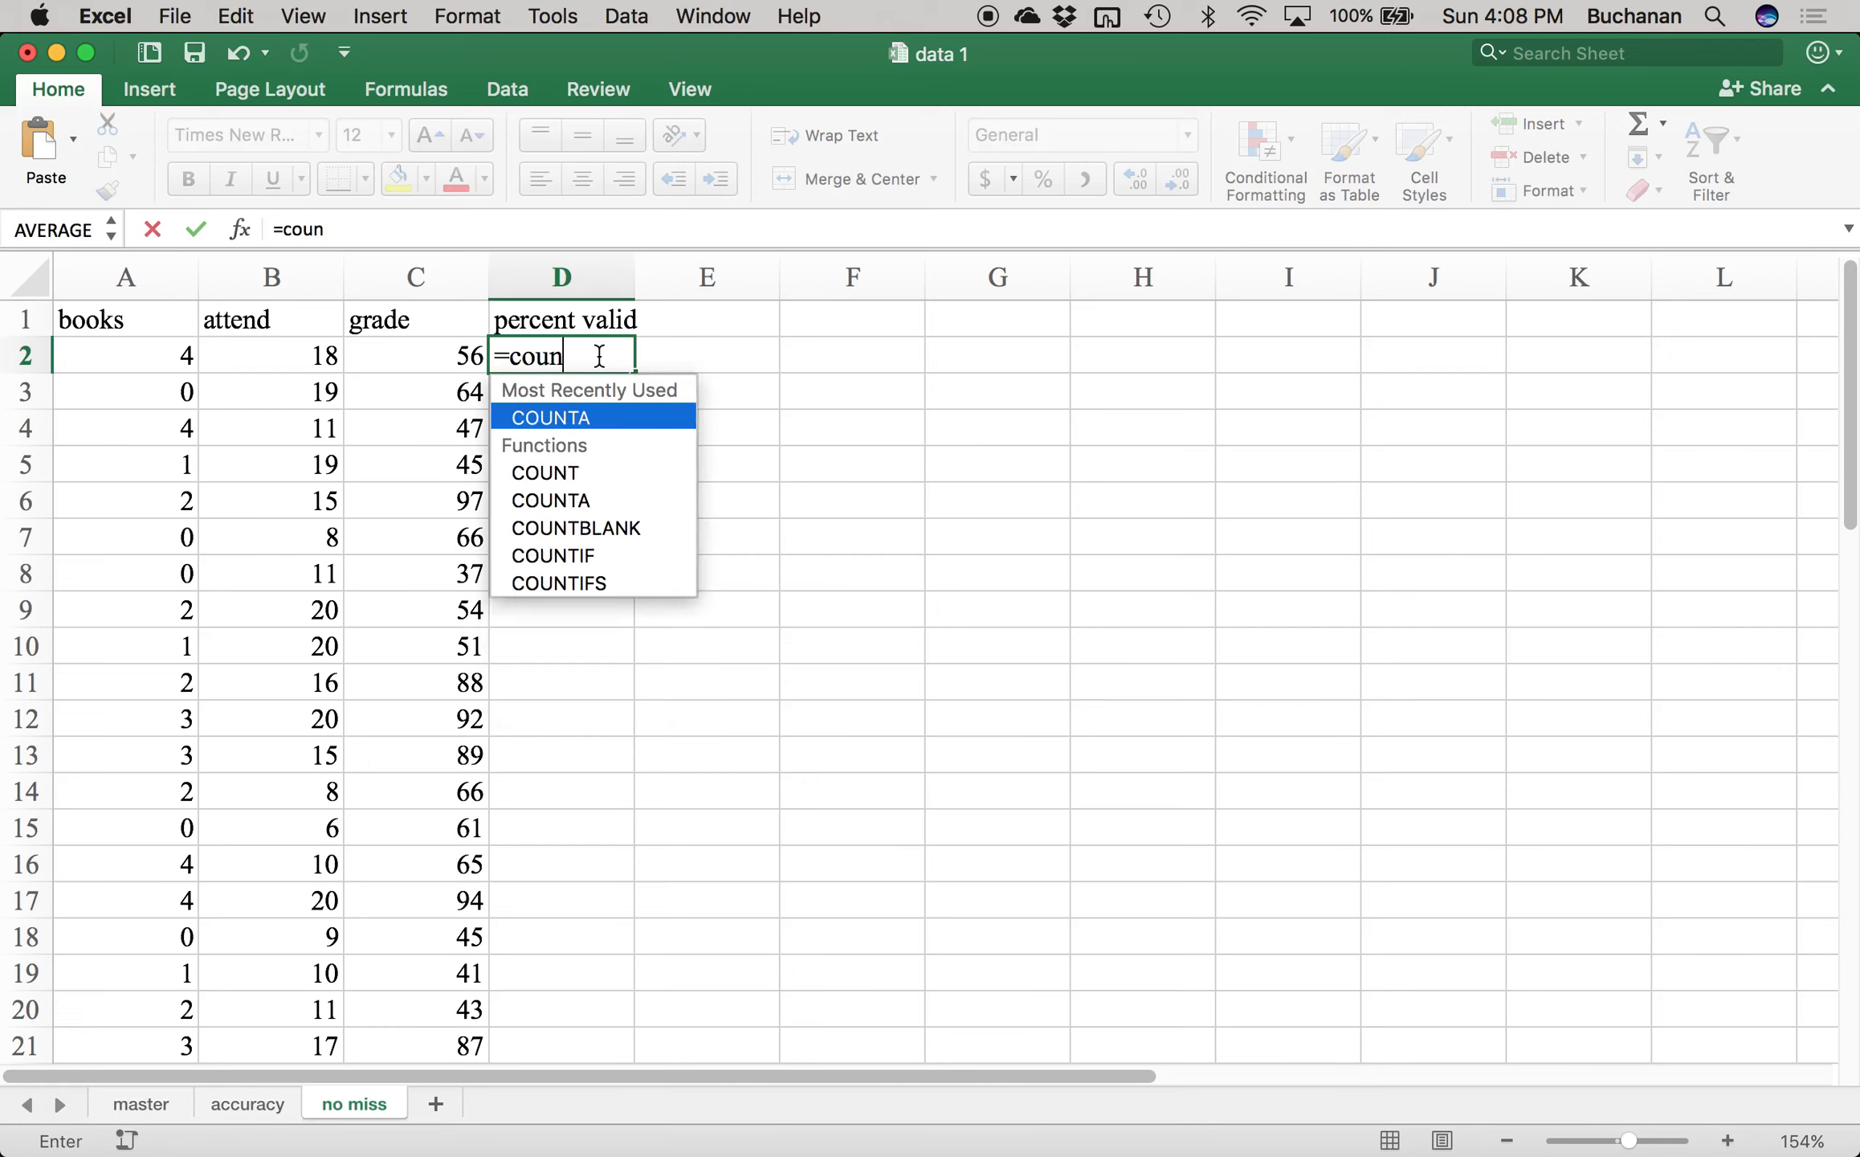
{"action": "type", "text": "ta("}
{"action": "key", "text": "Left"}
{"action": "key", "text": "shift+Left"}
{"action": "key", "text": "shift+Left"}
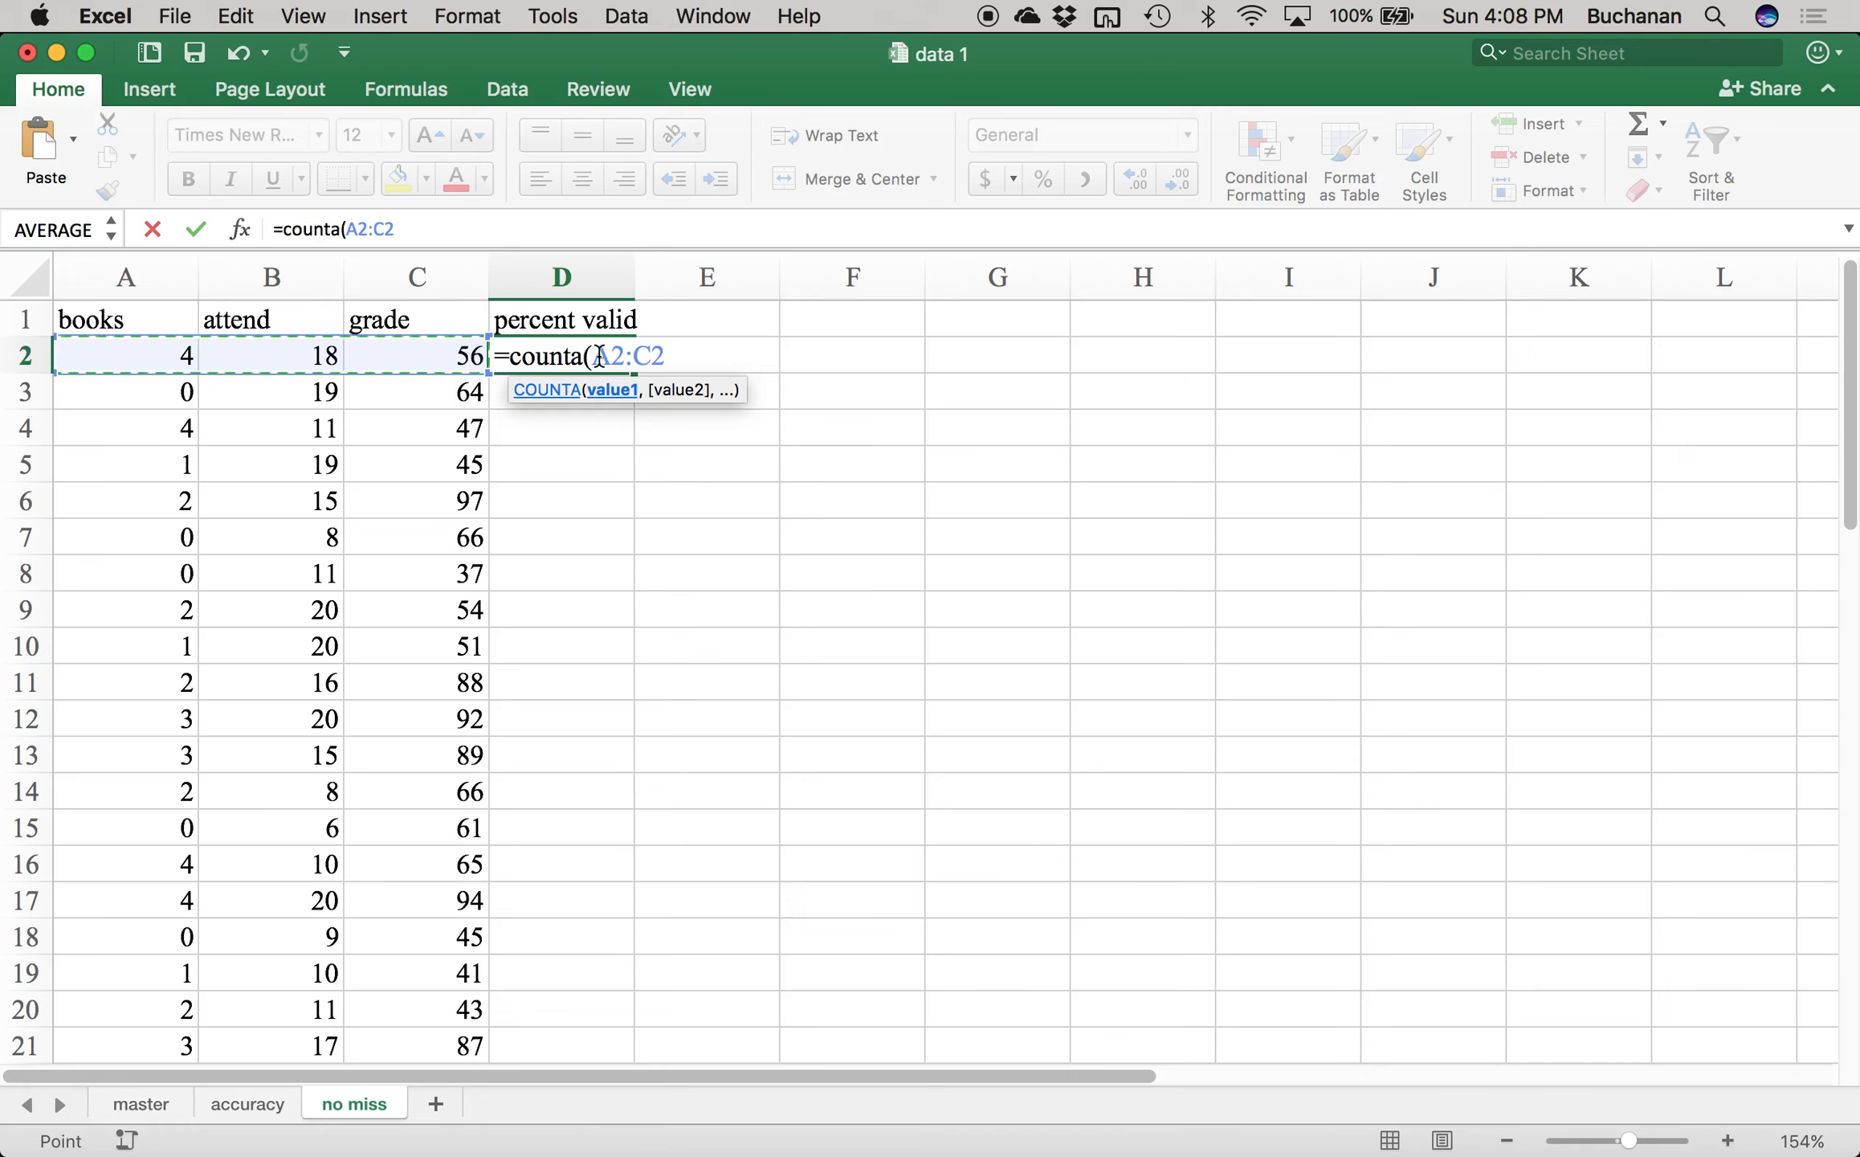
{"action": "type", "text": ")/"}
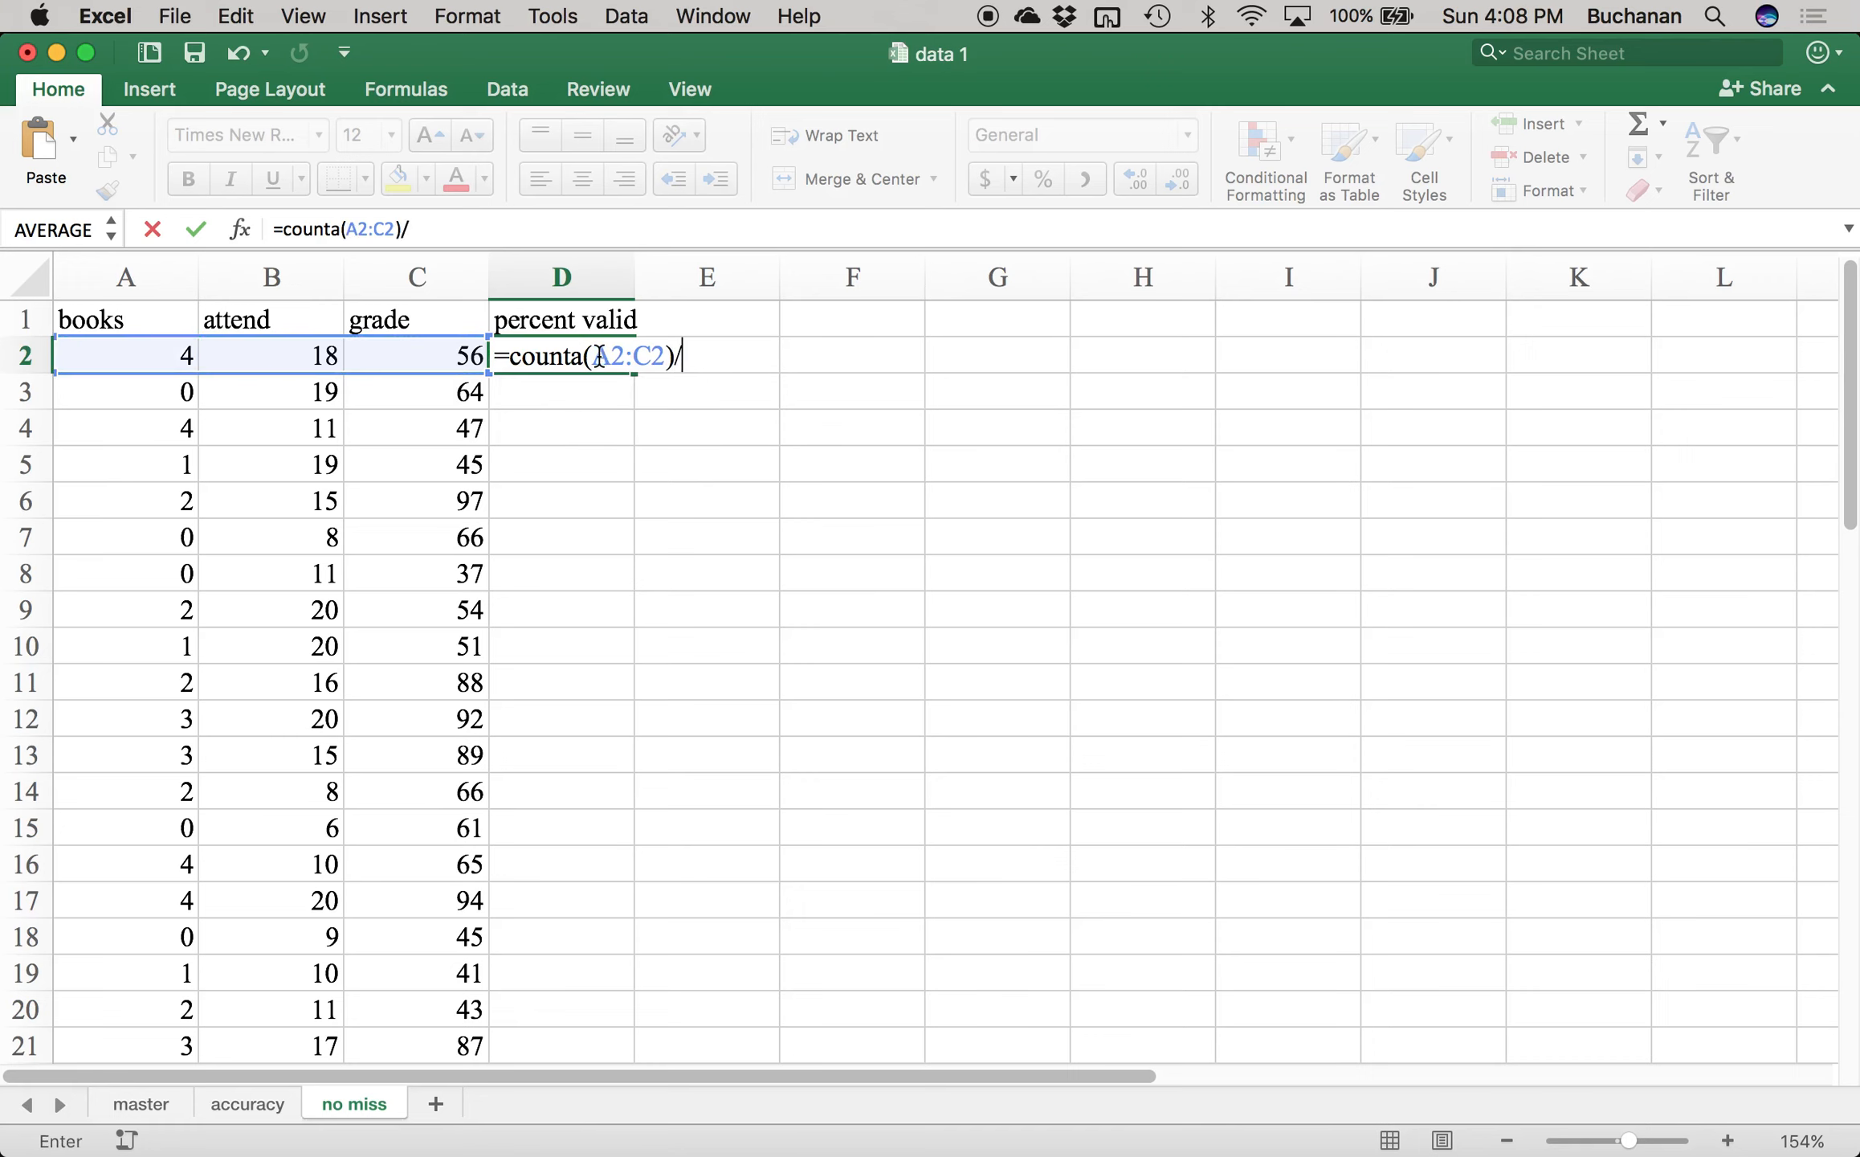
{"action": "type", "text": "3*100"}
{"action": "key", "text": "Return"}
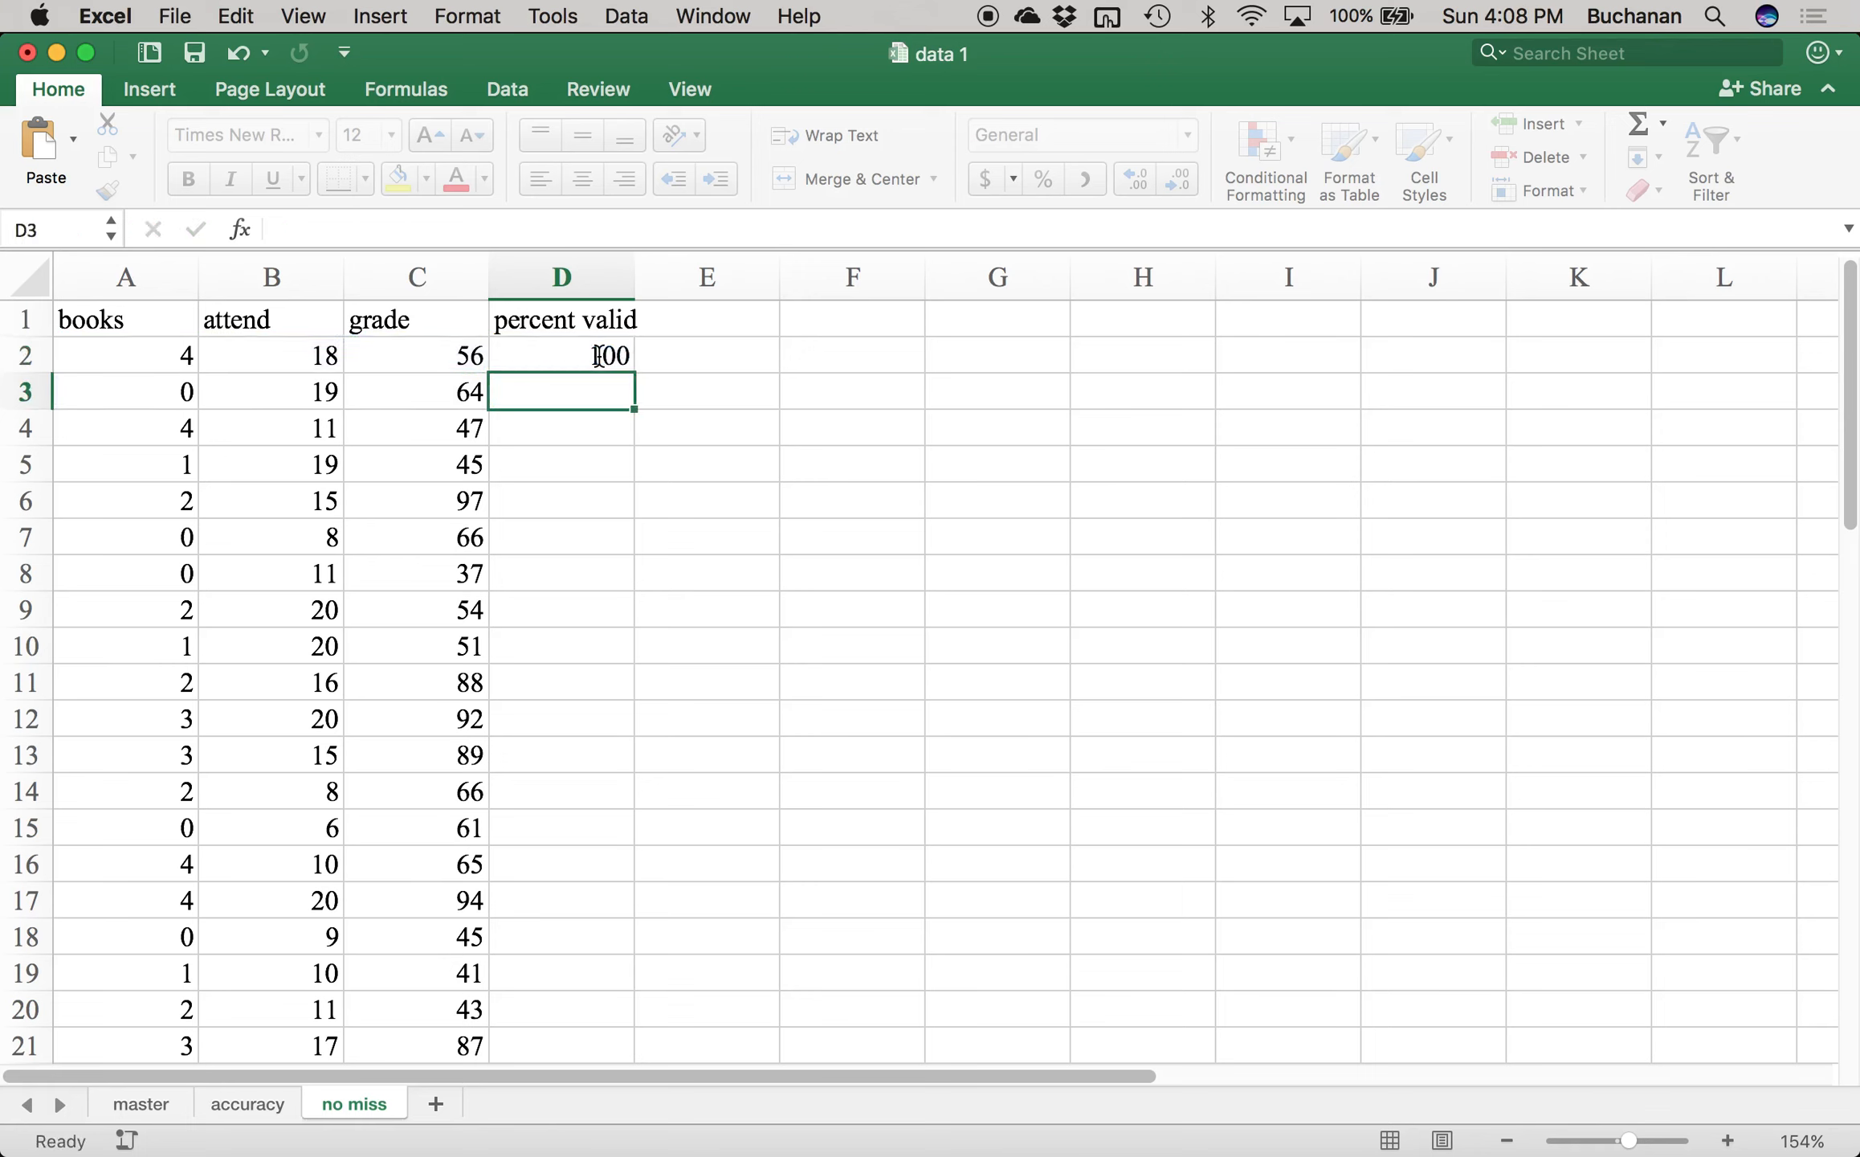
- Fill the percent valid formula from D2 down to the last data row
{"action": "left_click", "coordinate": [616, 351]}
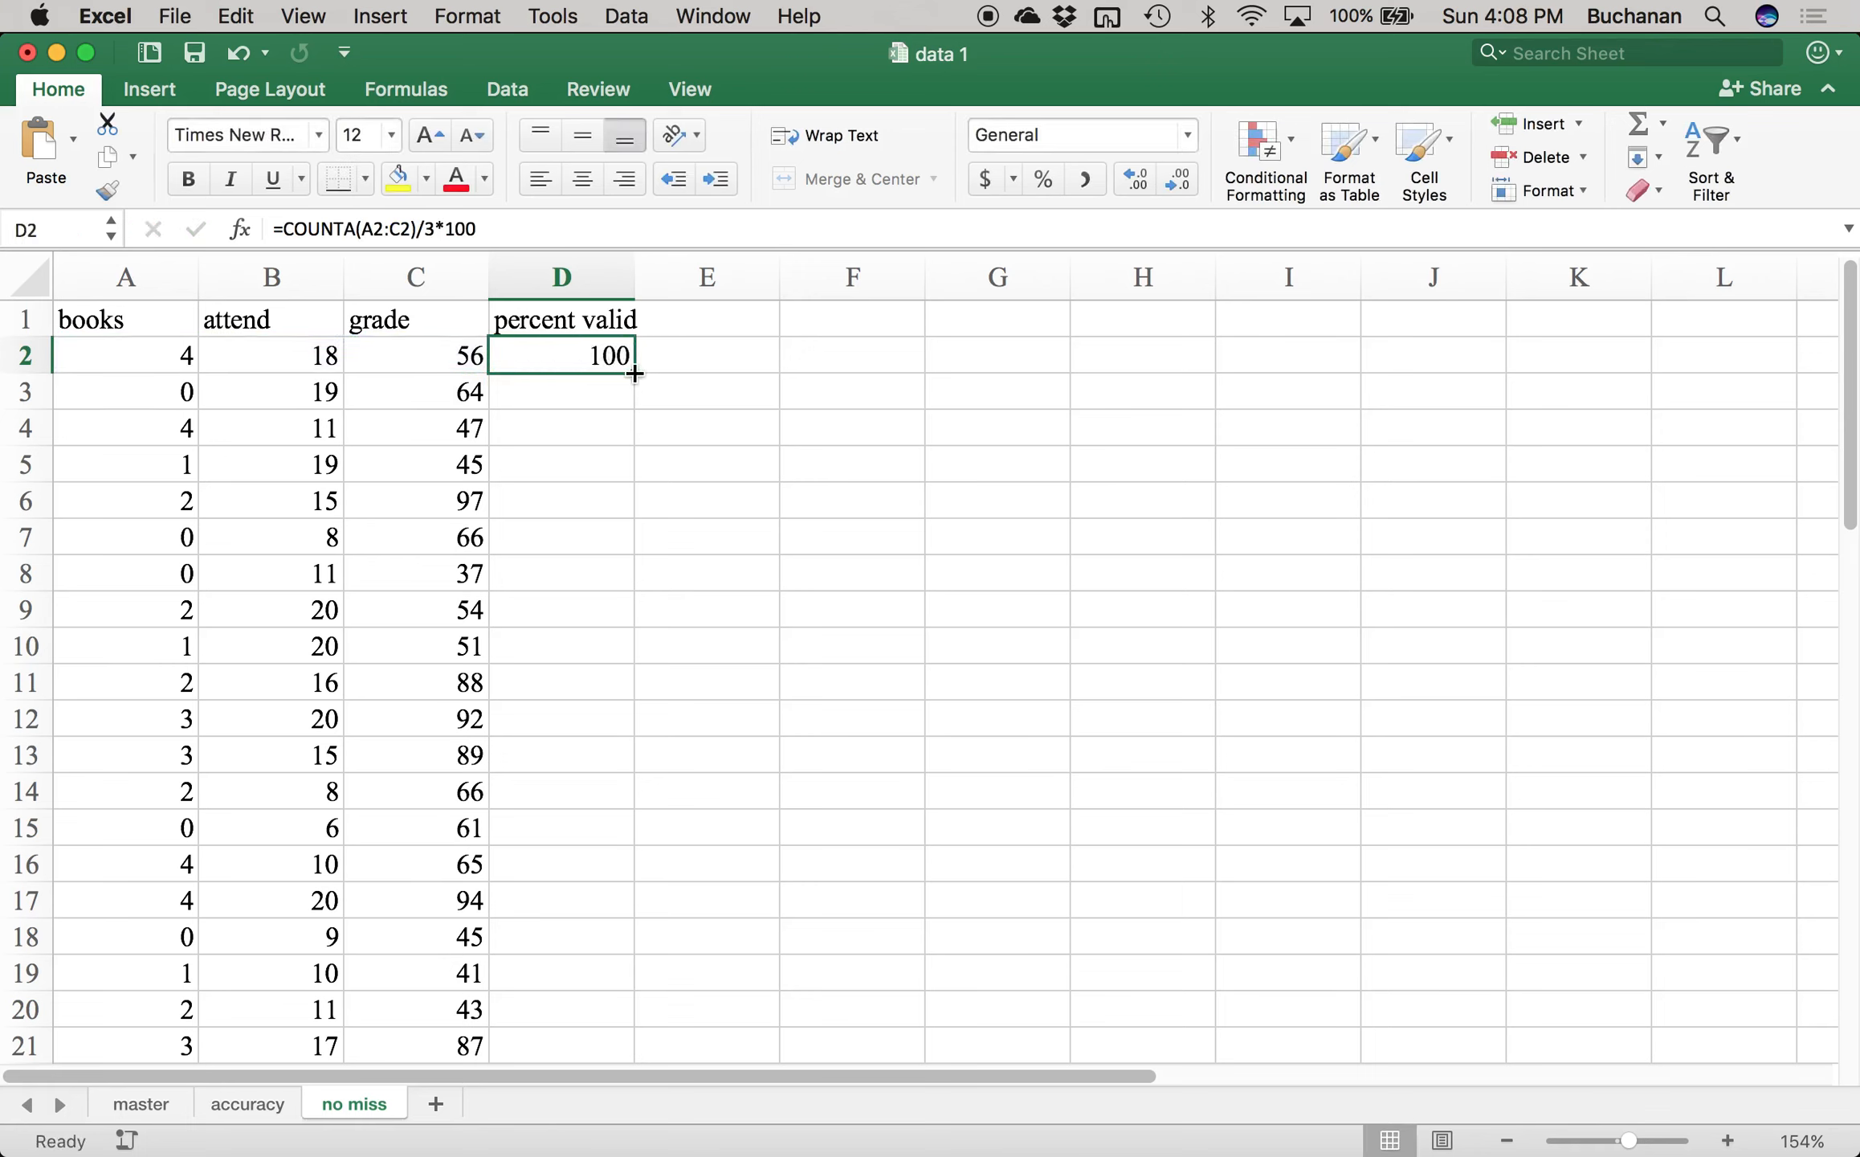
{"action": "left_click", "coordinate": [715, 347]}
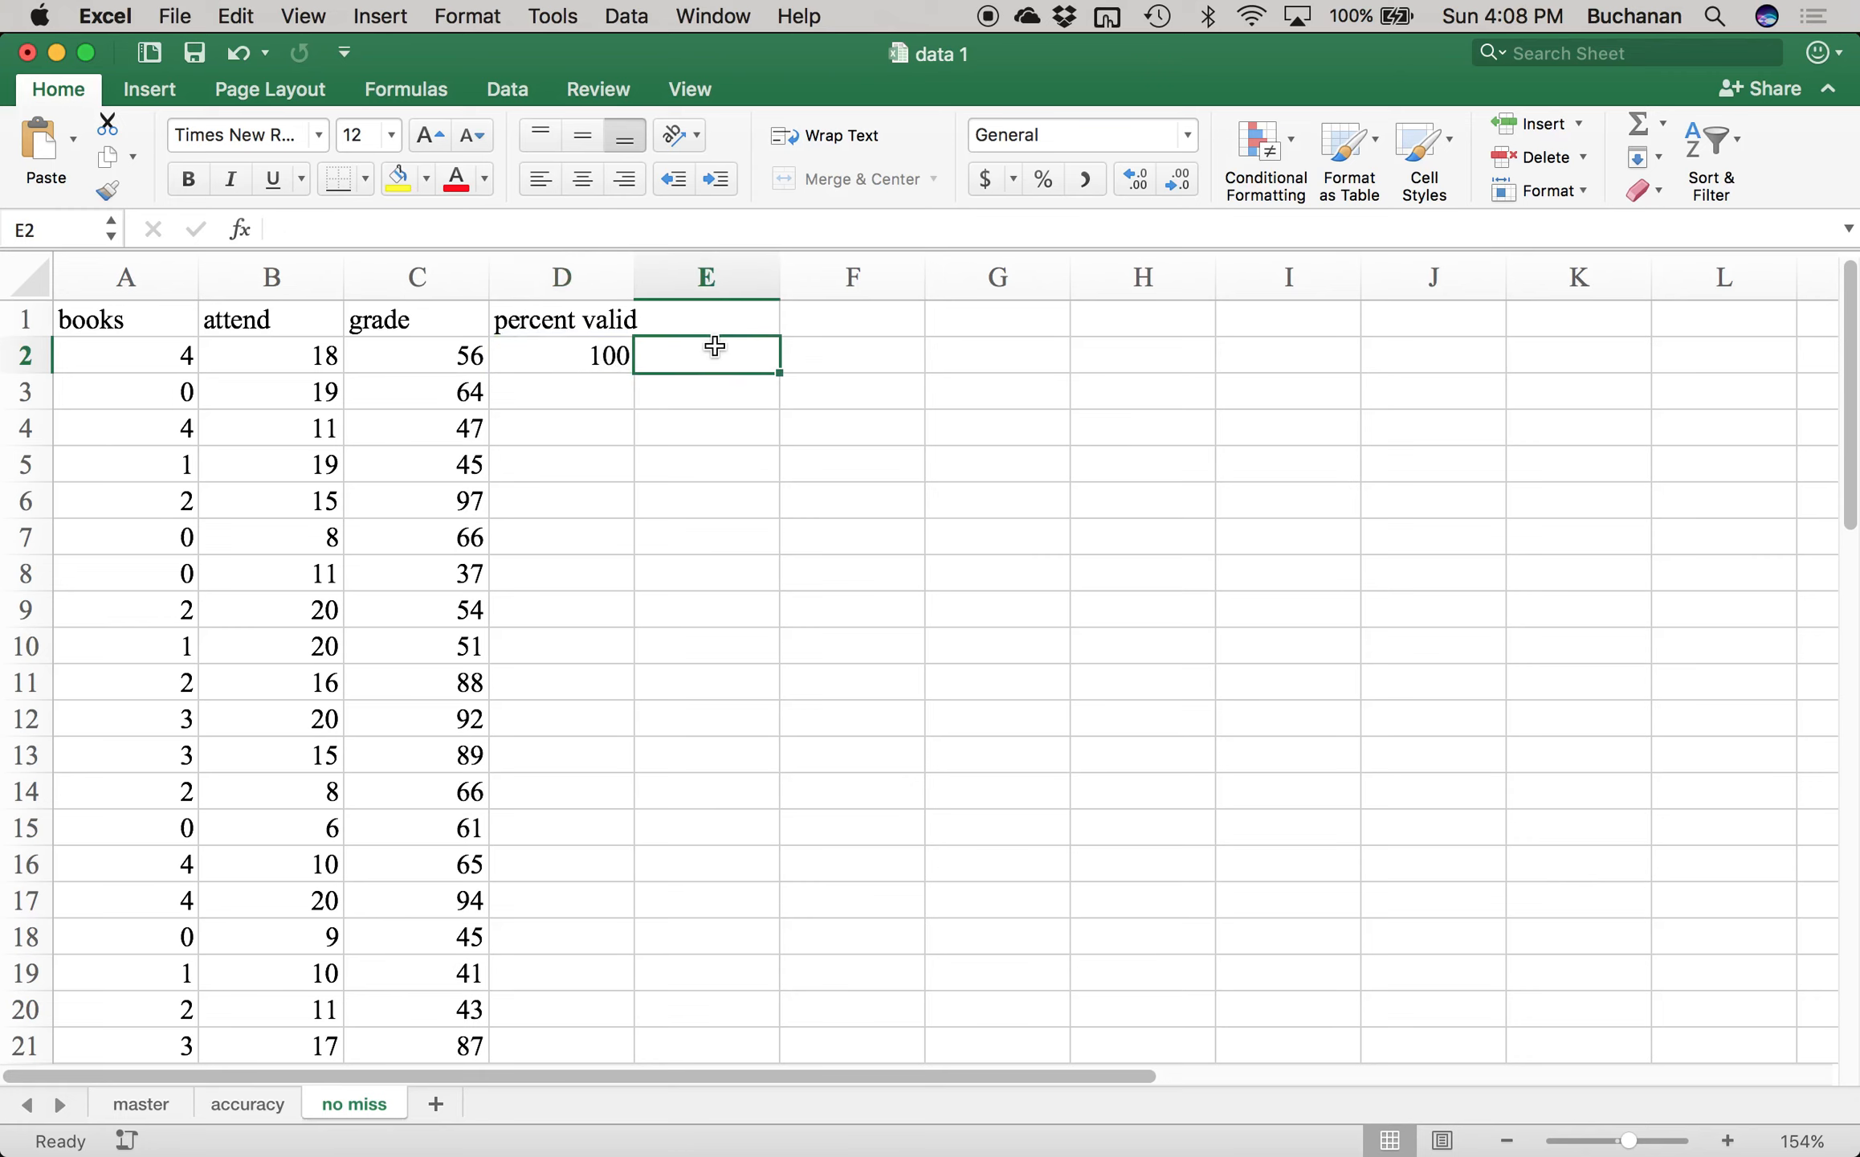
{"action": "left_click", "coordinate": [573, 363]}
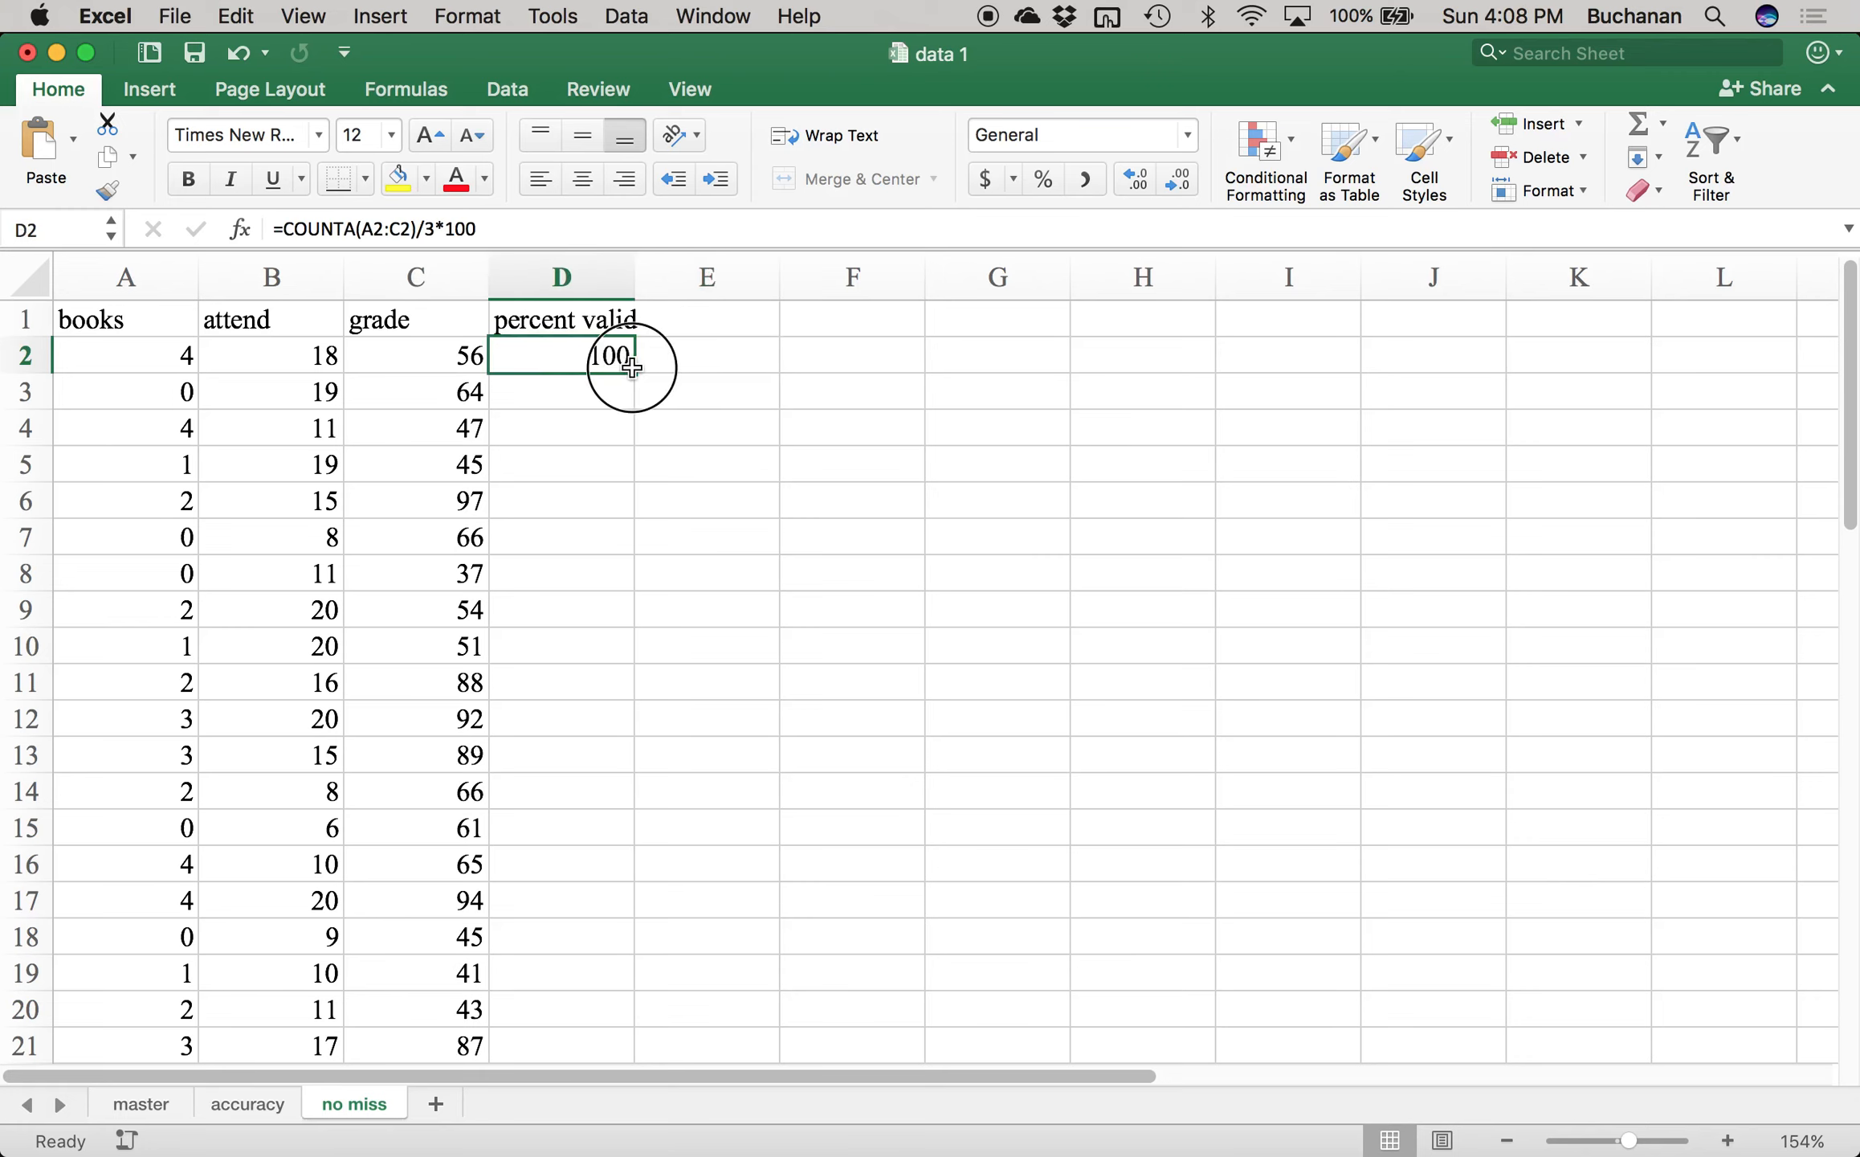
{"action": "double_click", "coordinate": [633, 367]}
{"action": "scroll", "coordinate": [564, 540], "scroll_direction": "down", "scroll_amount": 5}
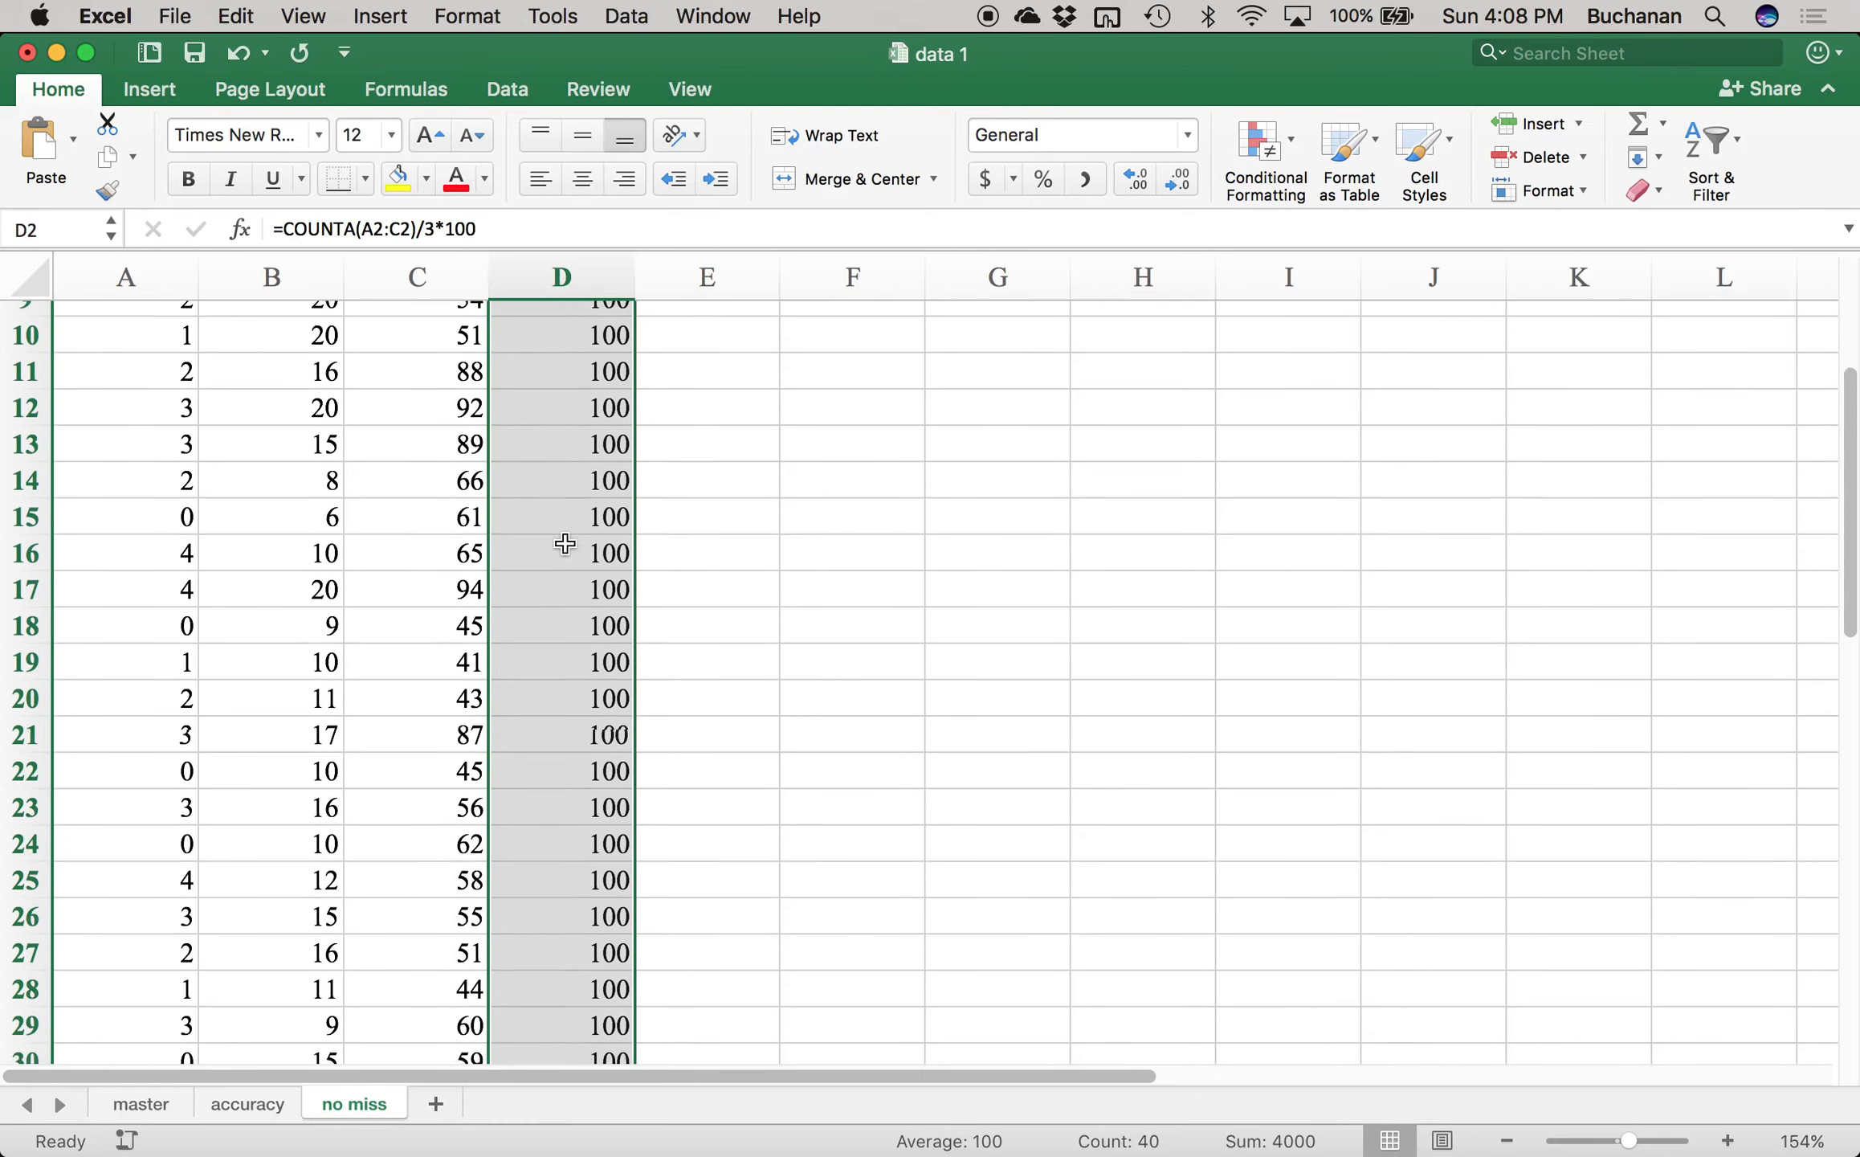
{"action": "scroll", "coordinate": [564, 544], "scroll_direction": "down", "scroll_amount": 10}
{"action": "scroll", "coordinate": [565, 544], "scroll_direction": "up", "scroll_amount": 14}
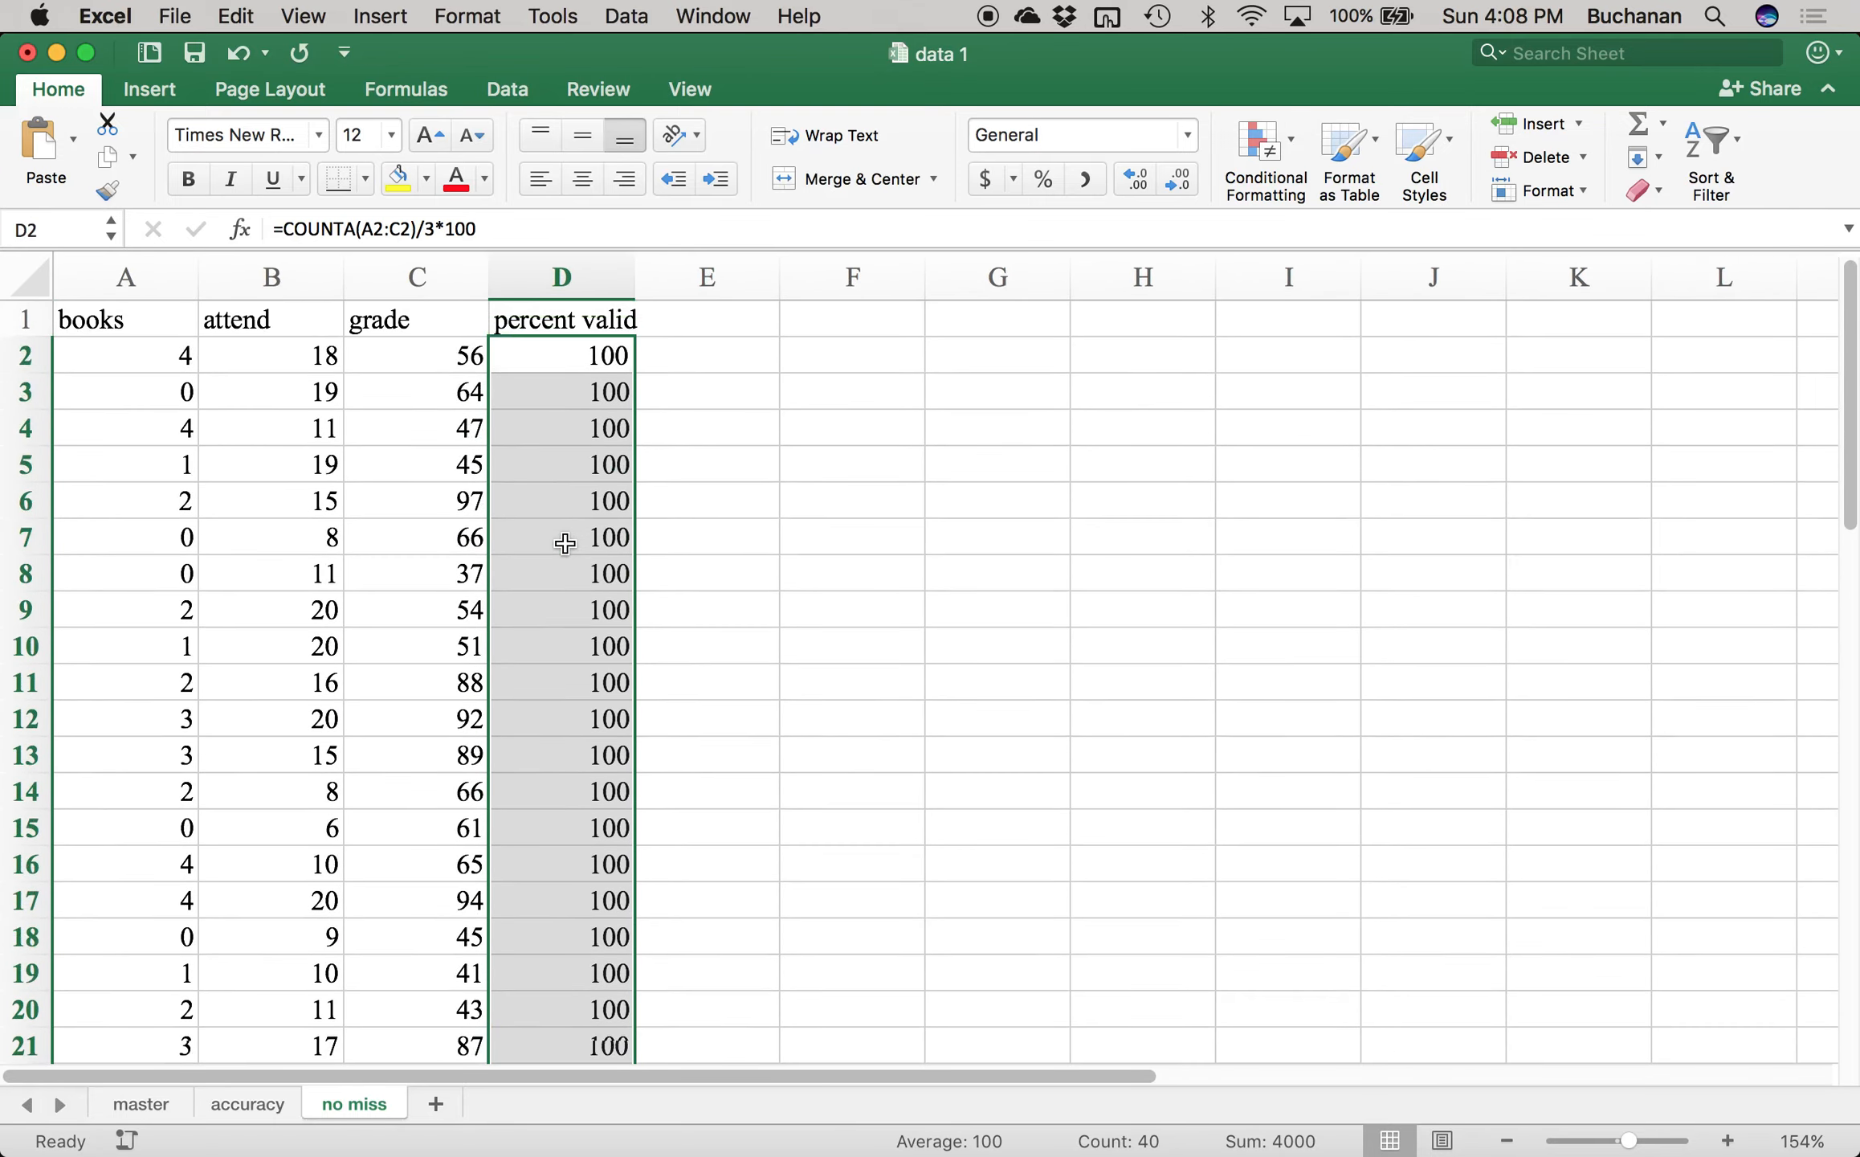
- Sort the data in ascending order by the percent valid column, expanding the selection to include the other columns
{"action": "left_click", "coordinate": [554, 317], "text": "super"}
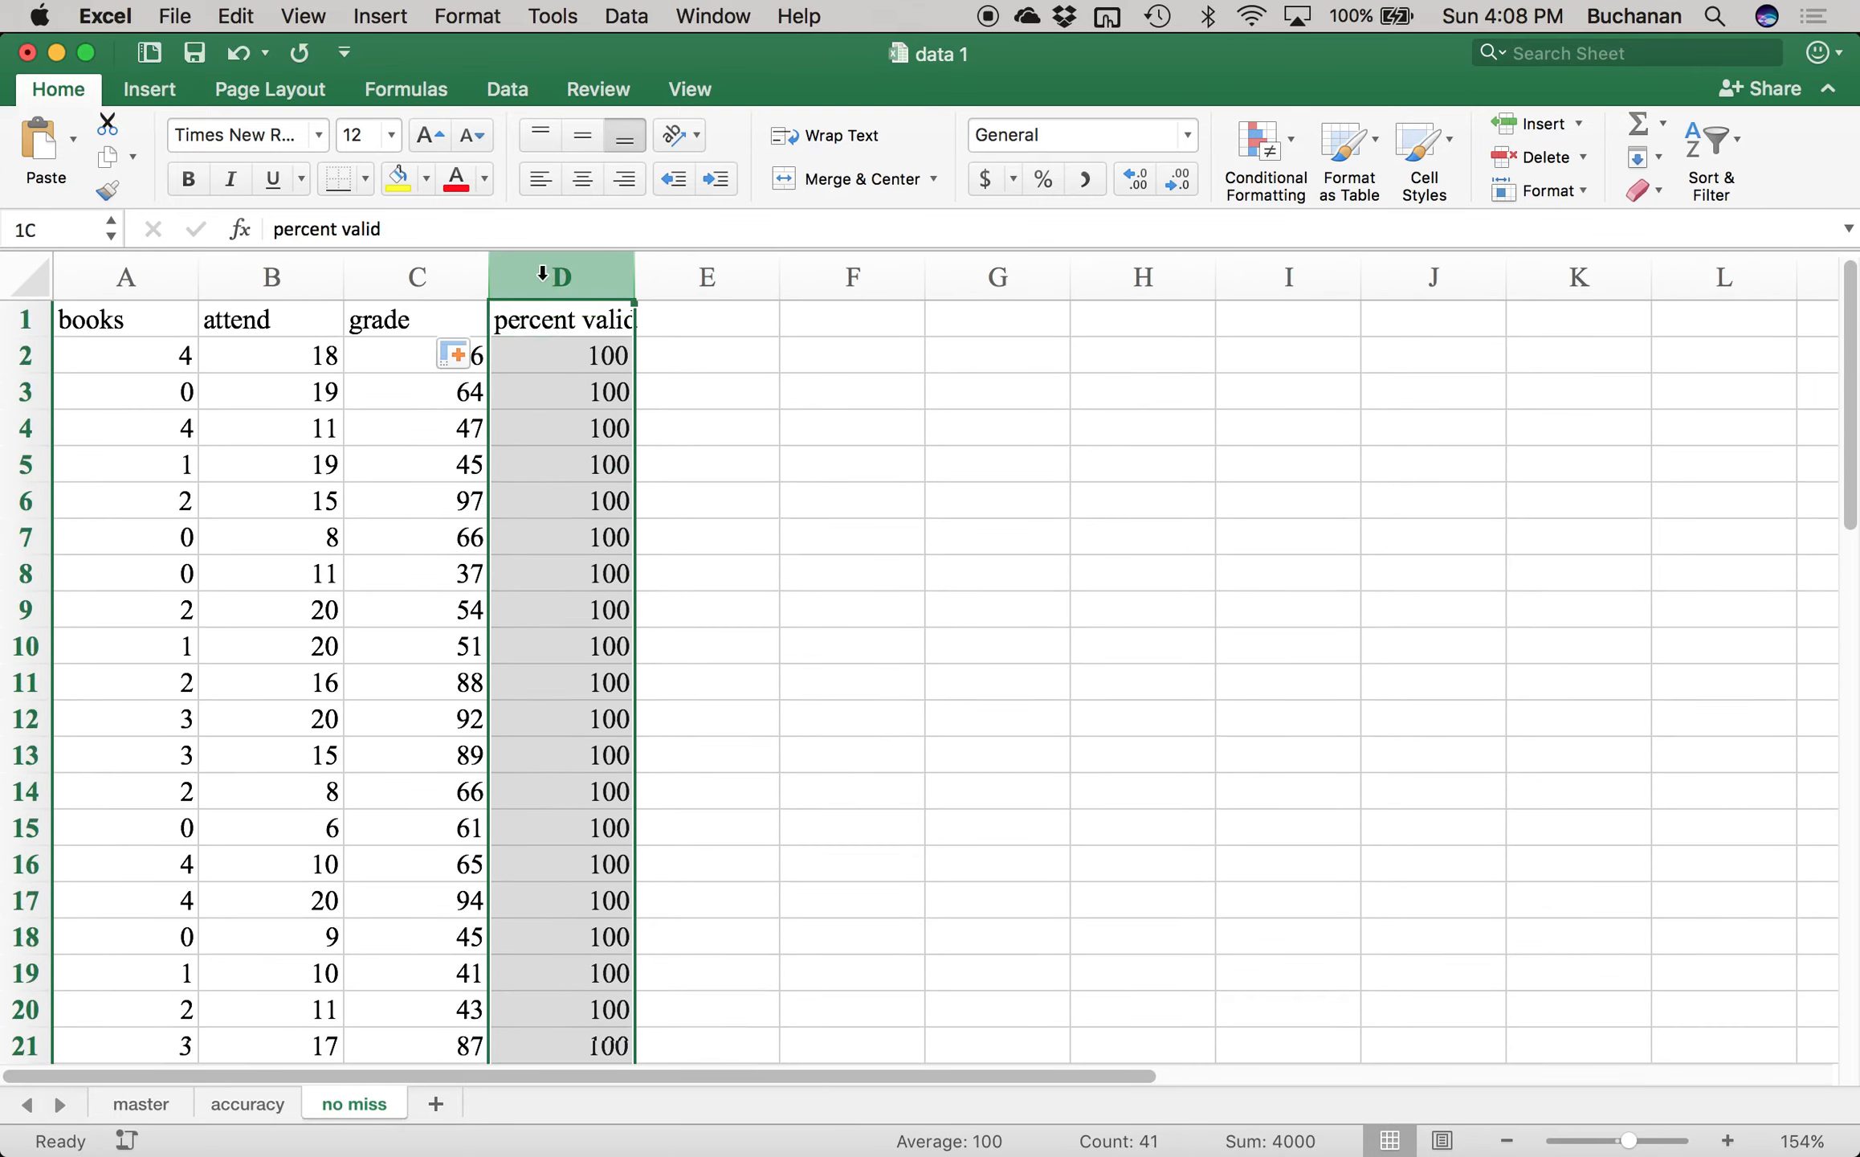
{"action": "left_click", "coordinate": [507, 95]}
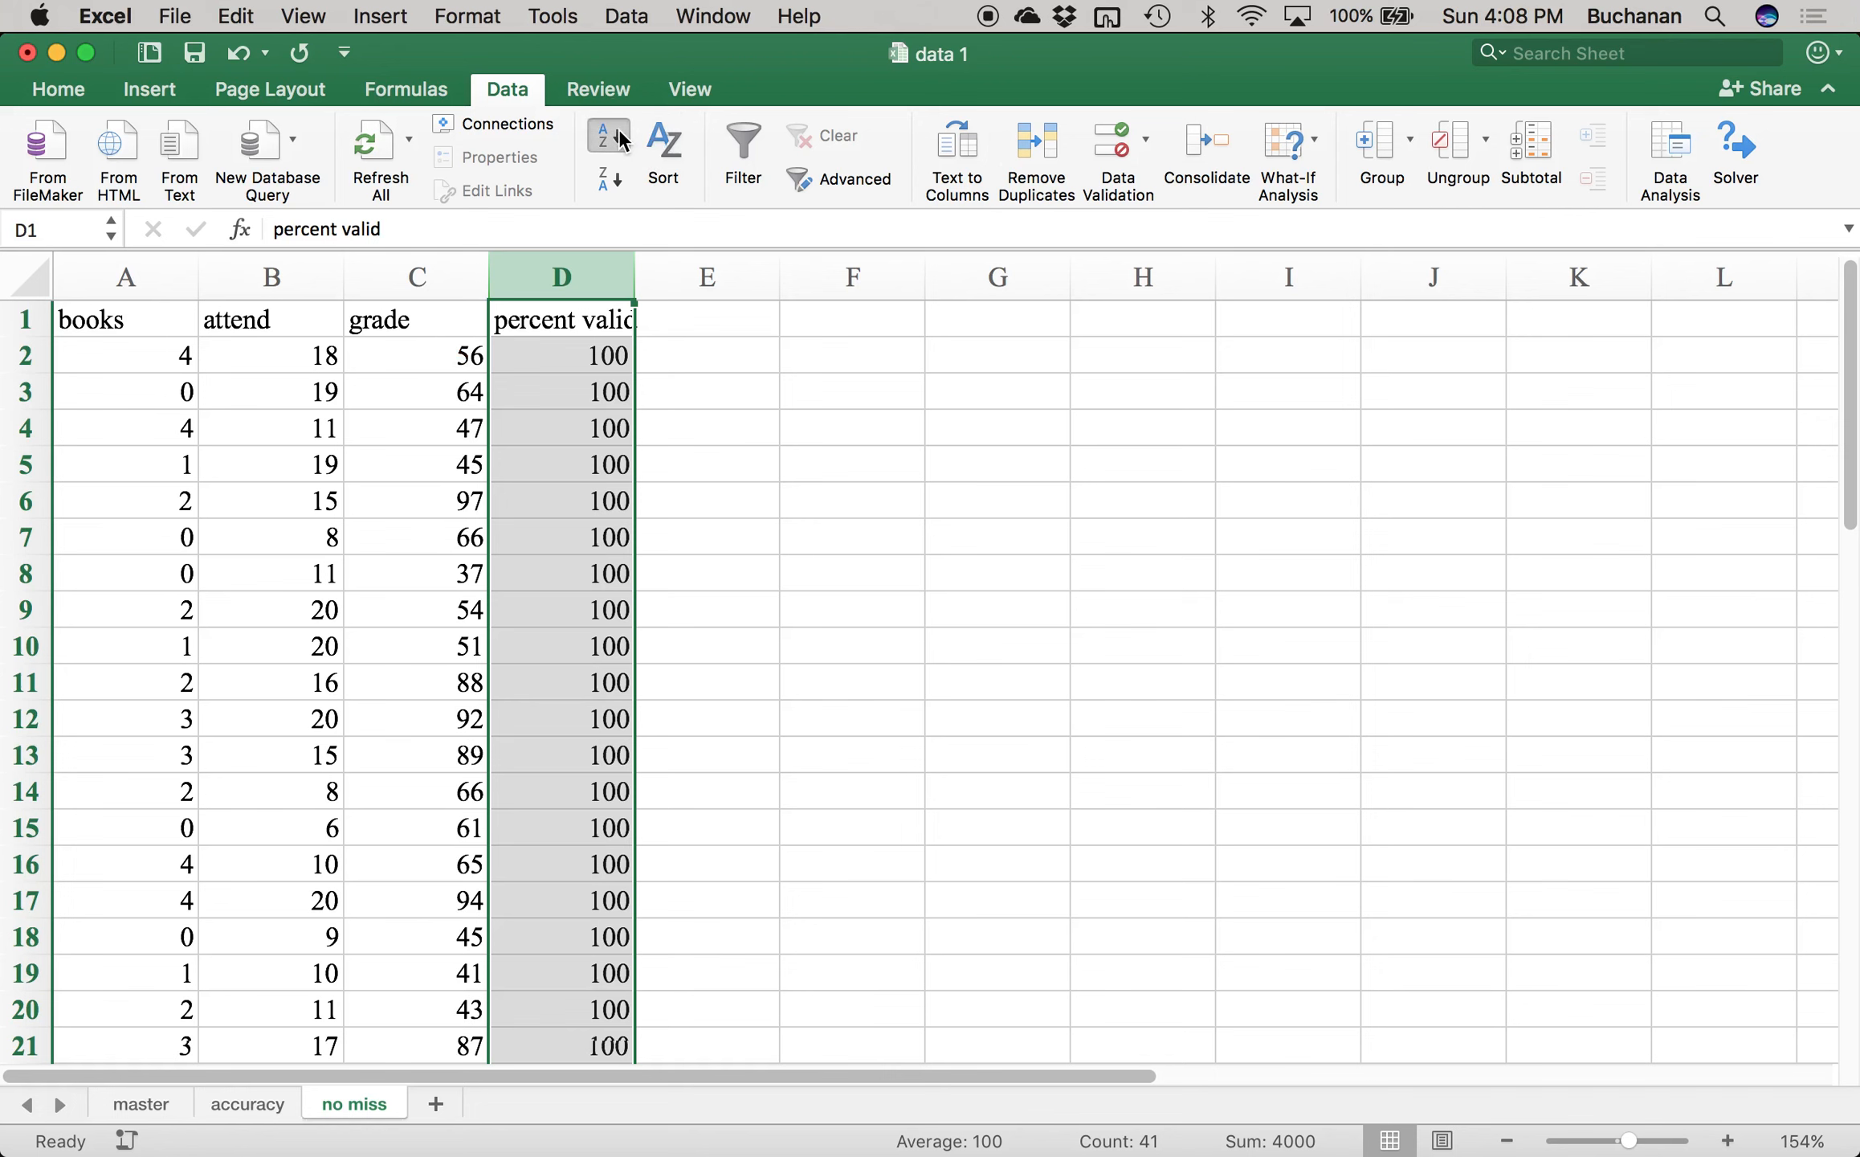
{"action": "left_click", "coordinate": [619, 133]}
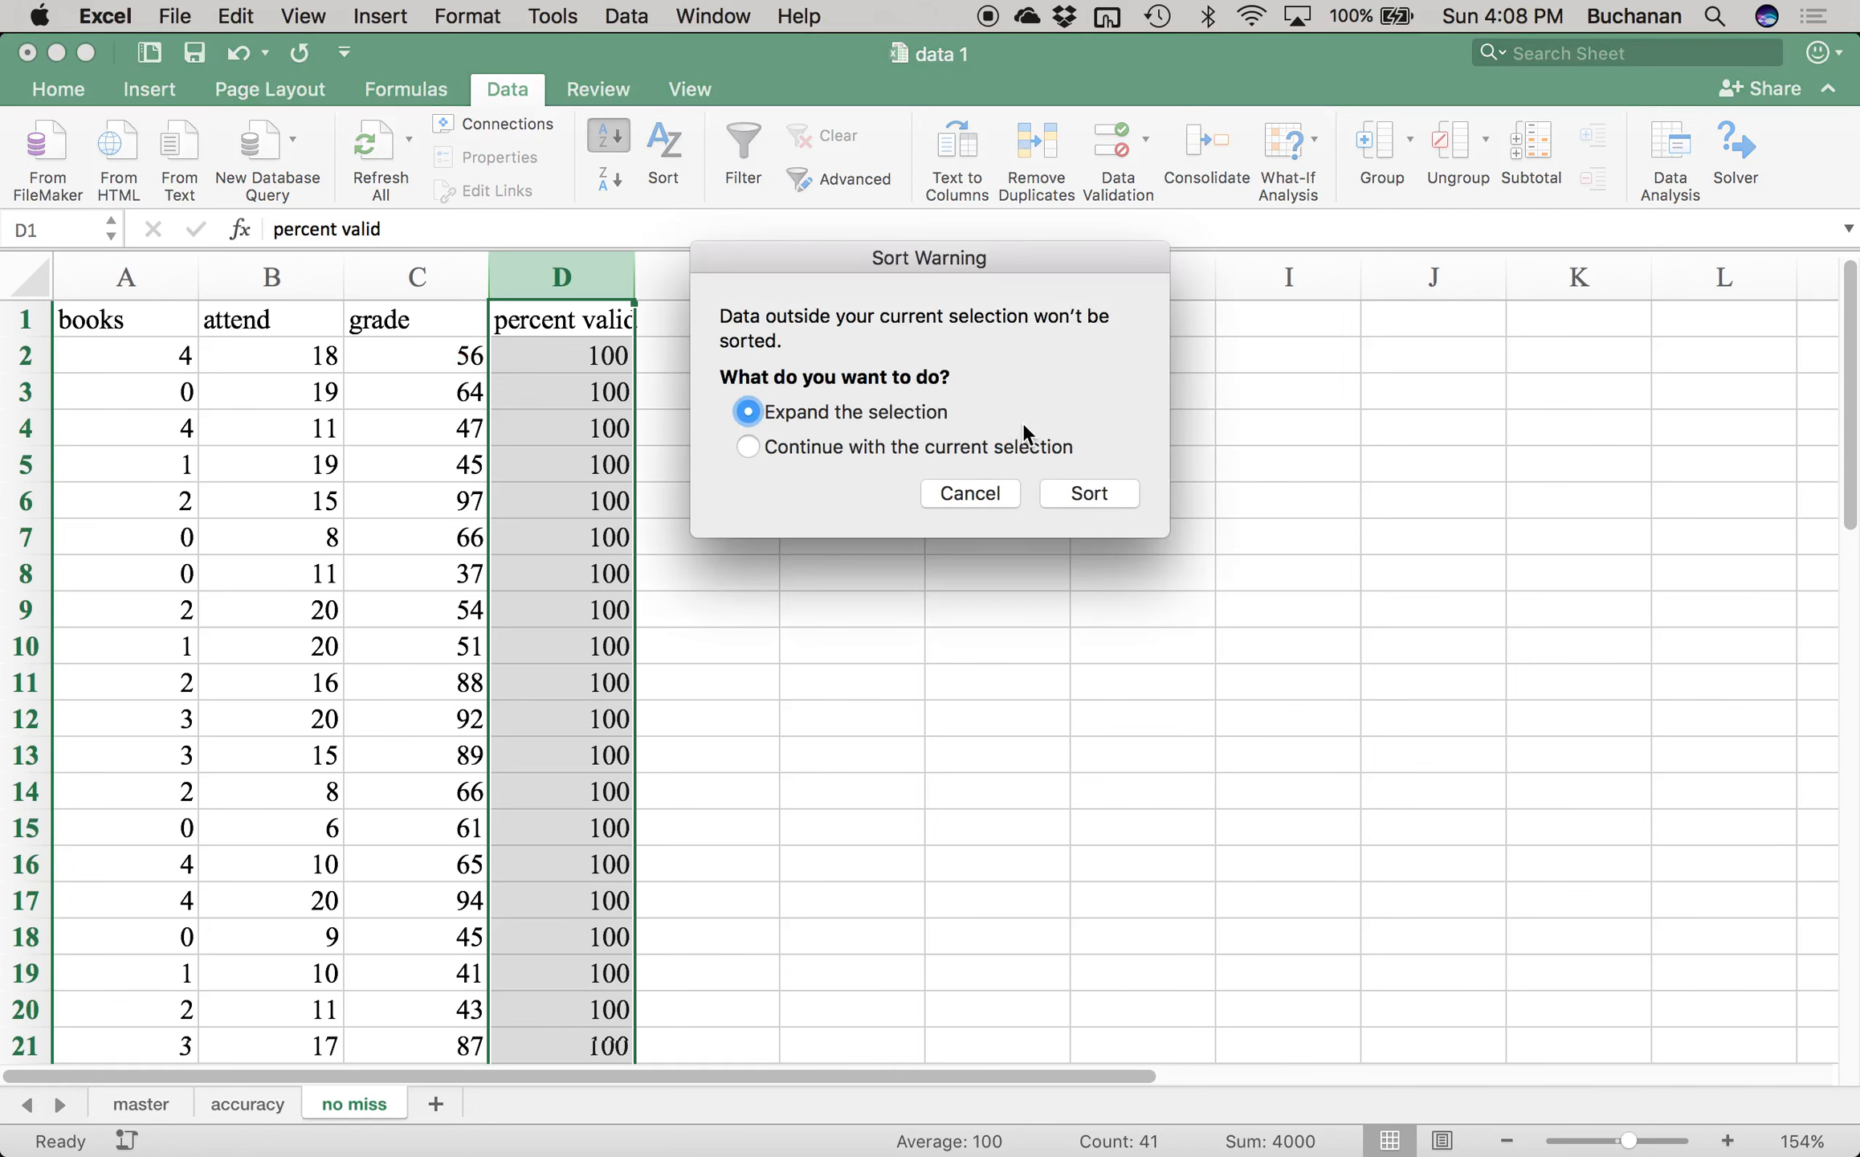
{"action": "left_click", "coordinate": [1082, 498]}
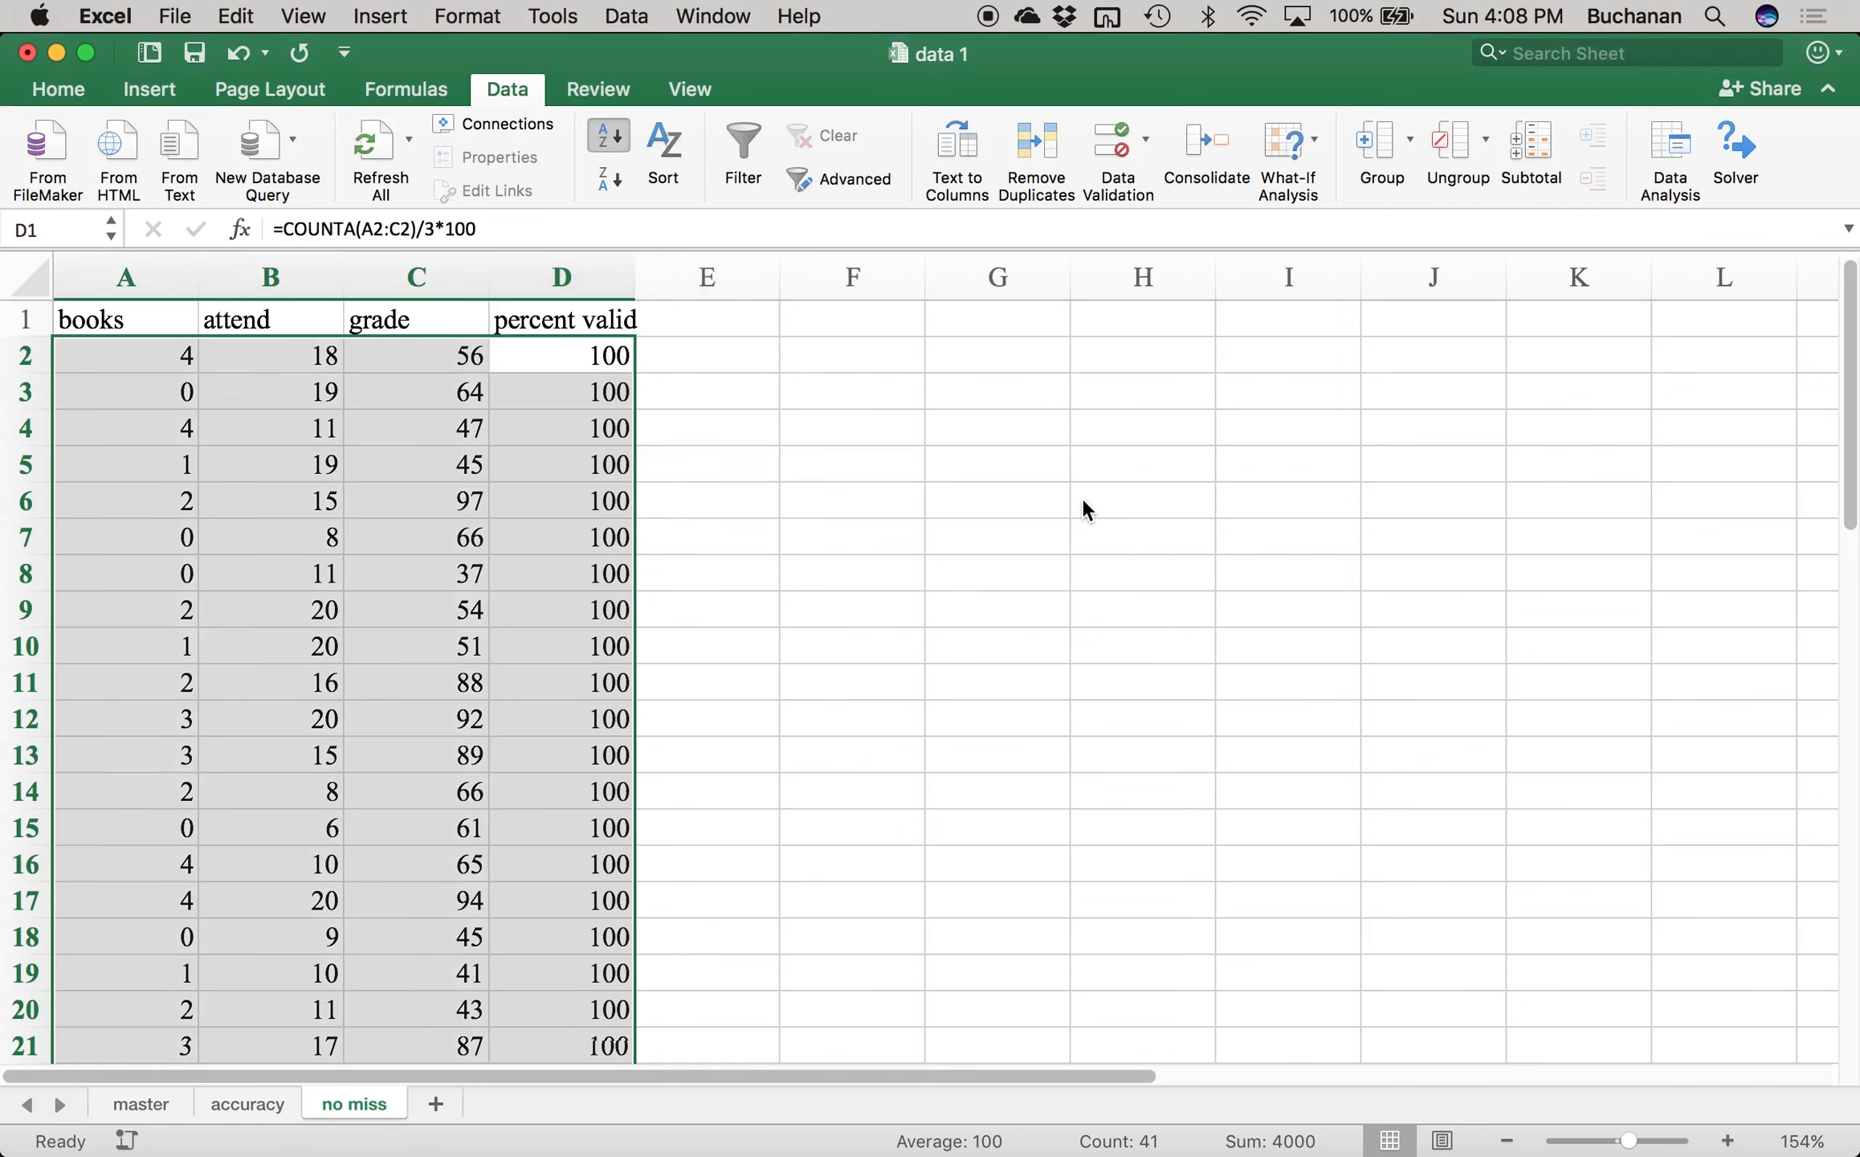
{"action": "left_click", "coordinate": [532, 439]}
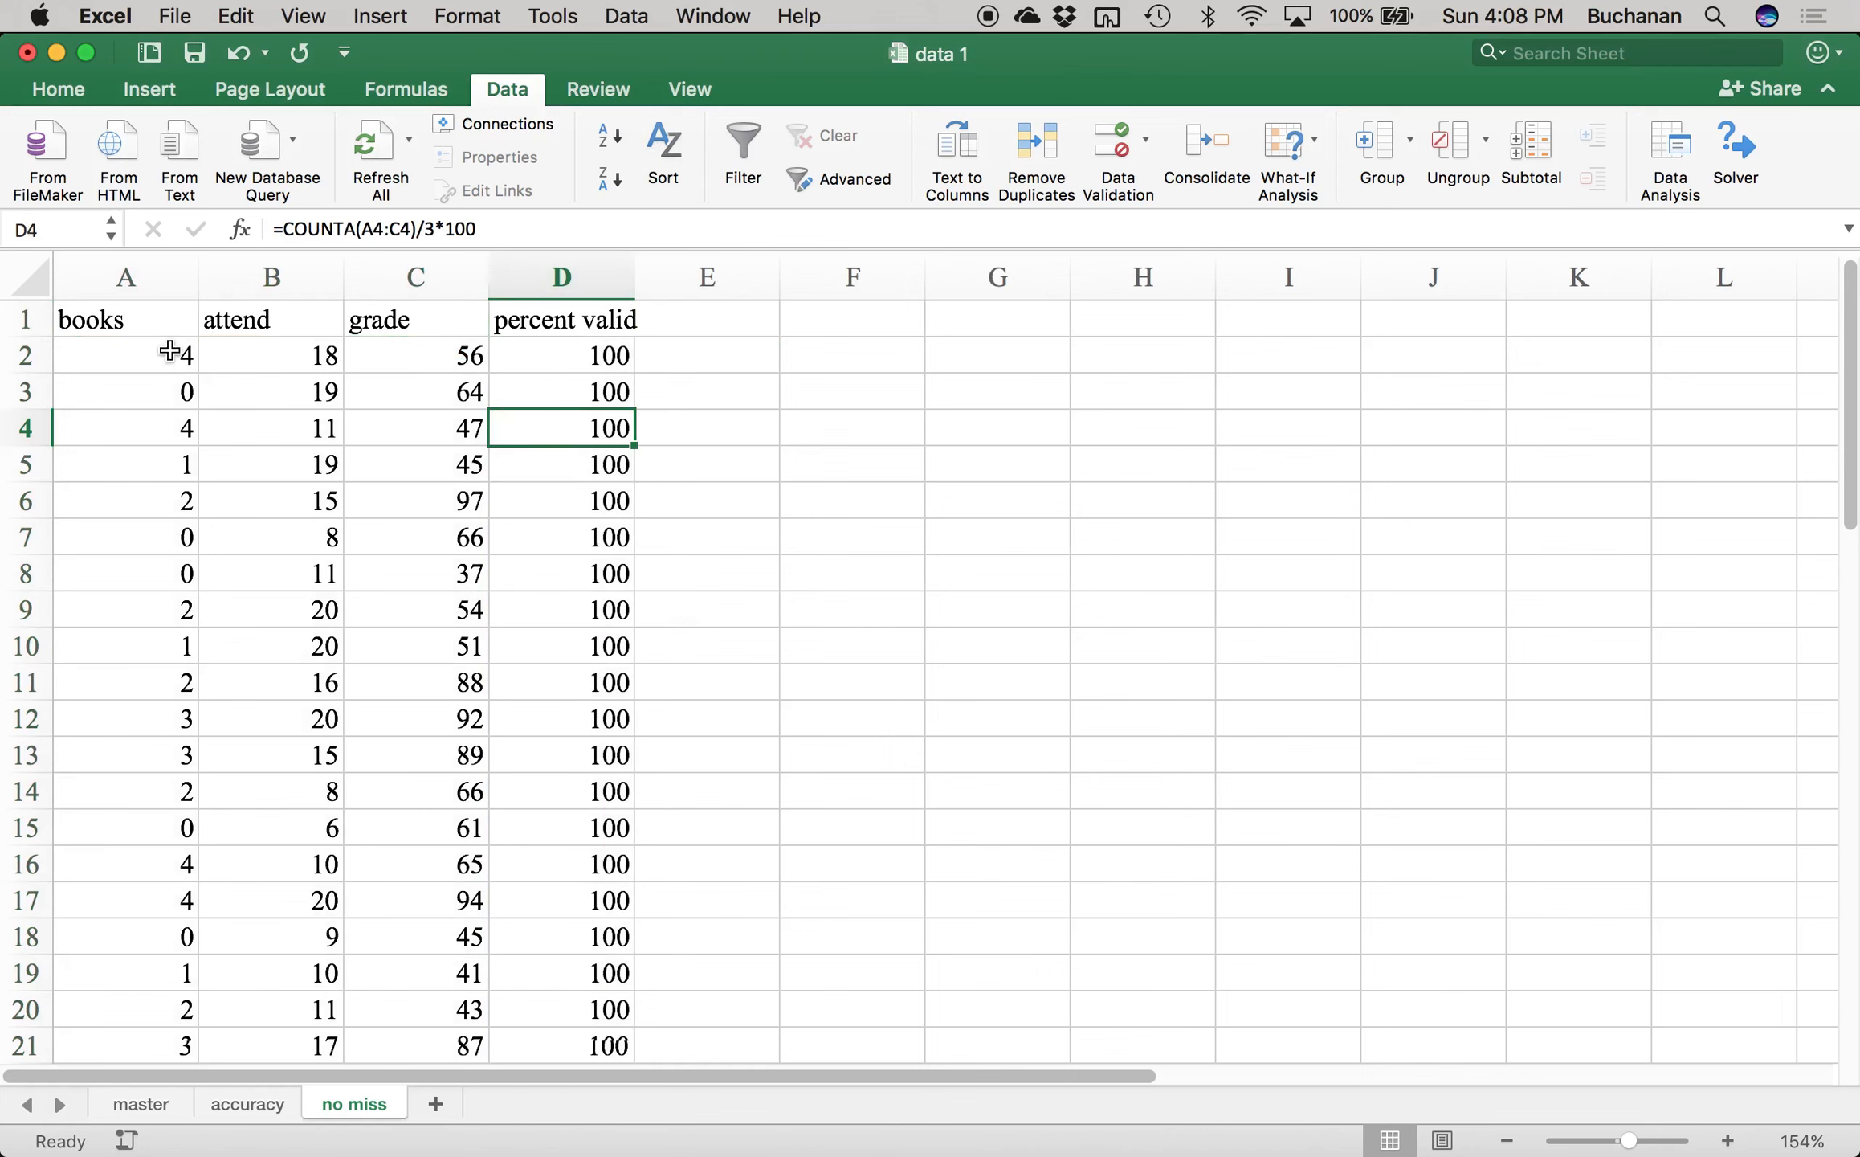
- Enter the formula =COUNTA(A2:A41)/40*100 in cell A42, directly below the books data
{"action": "left_click", "coordinate": [503, 654]}
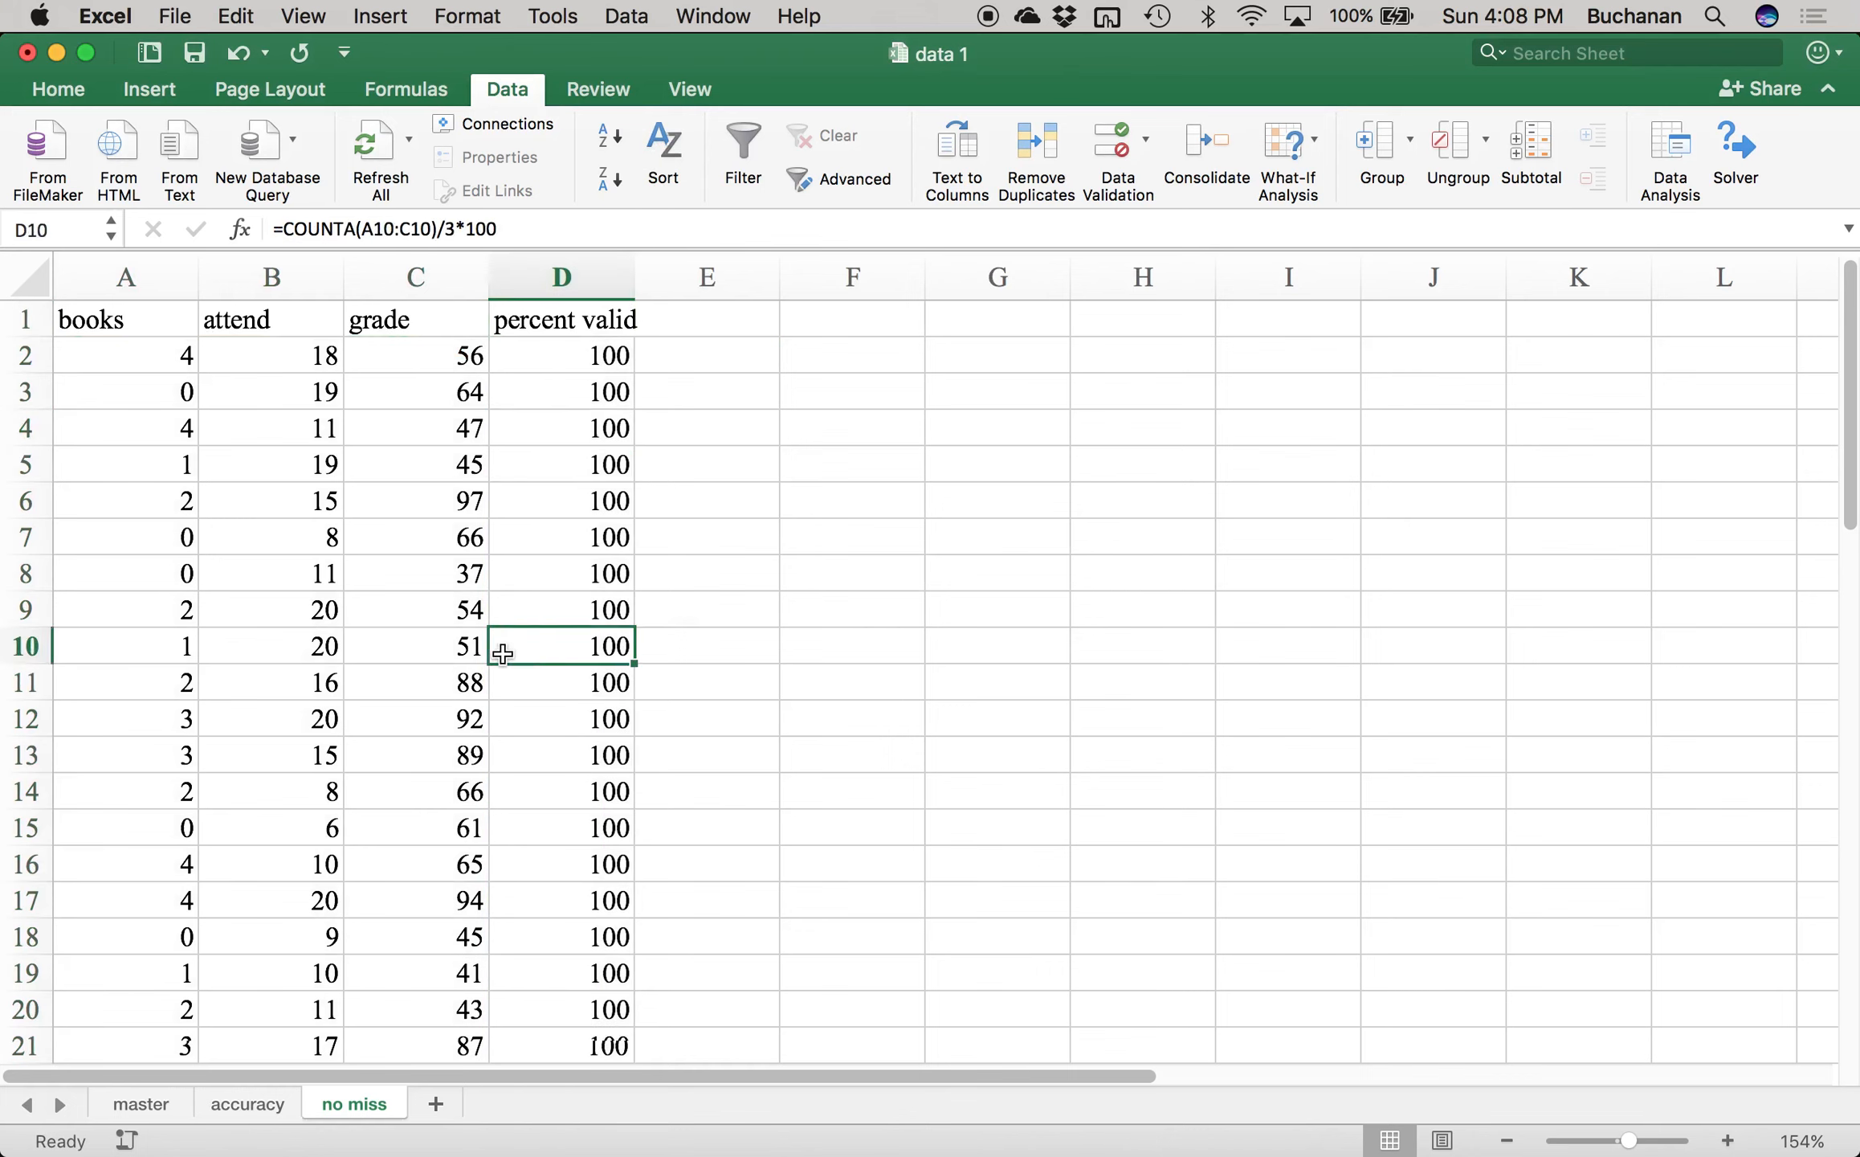
{"action": "key", "text": "super+Down"}
{"action": "key", "text": "Down"}
{"action": "key", "text": "super+Left"}
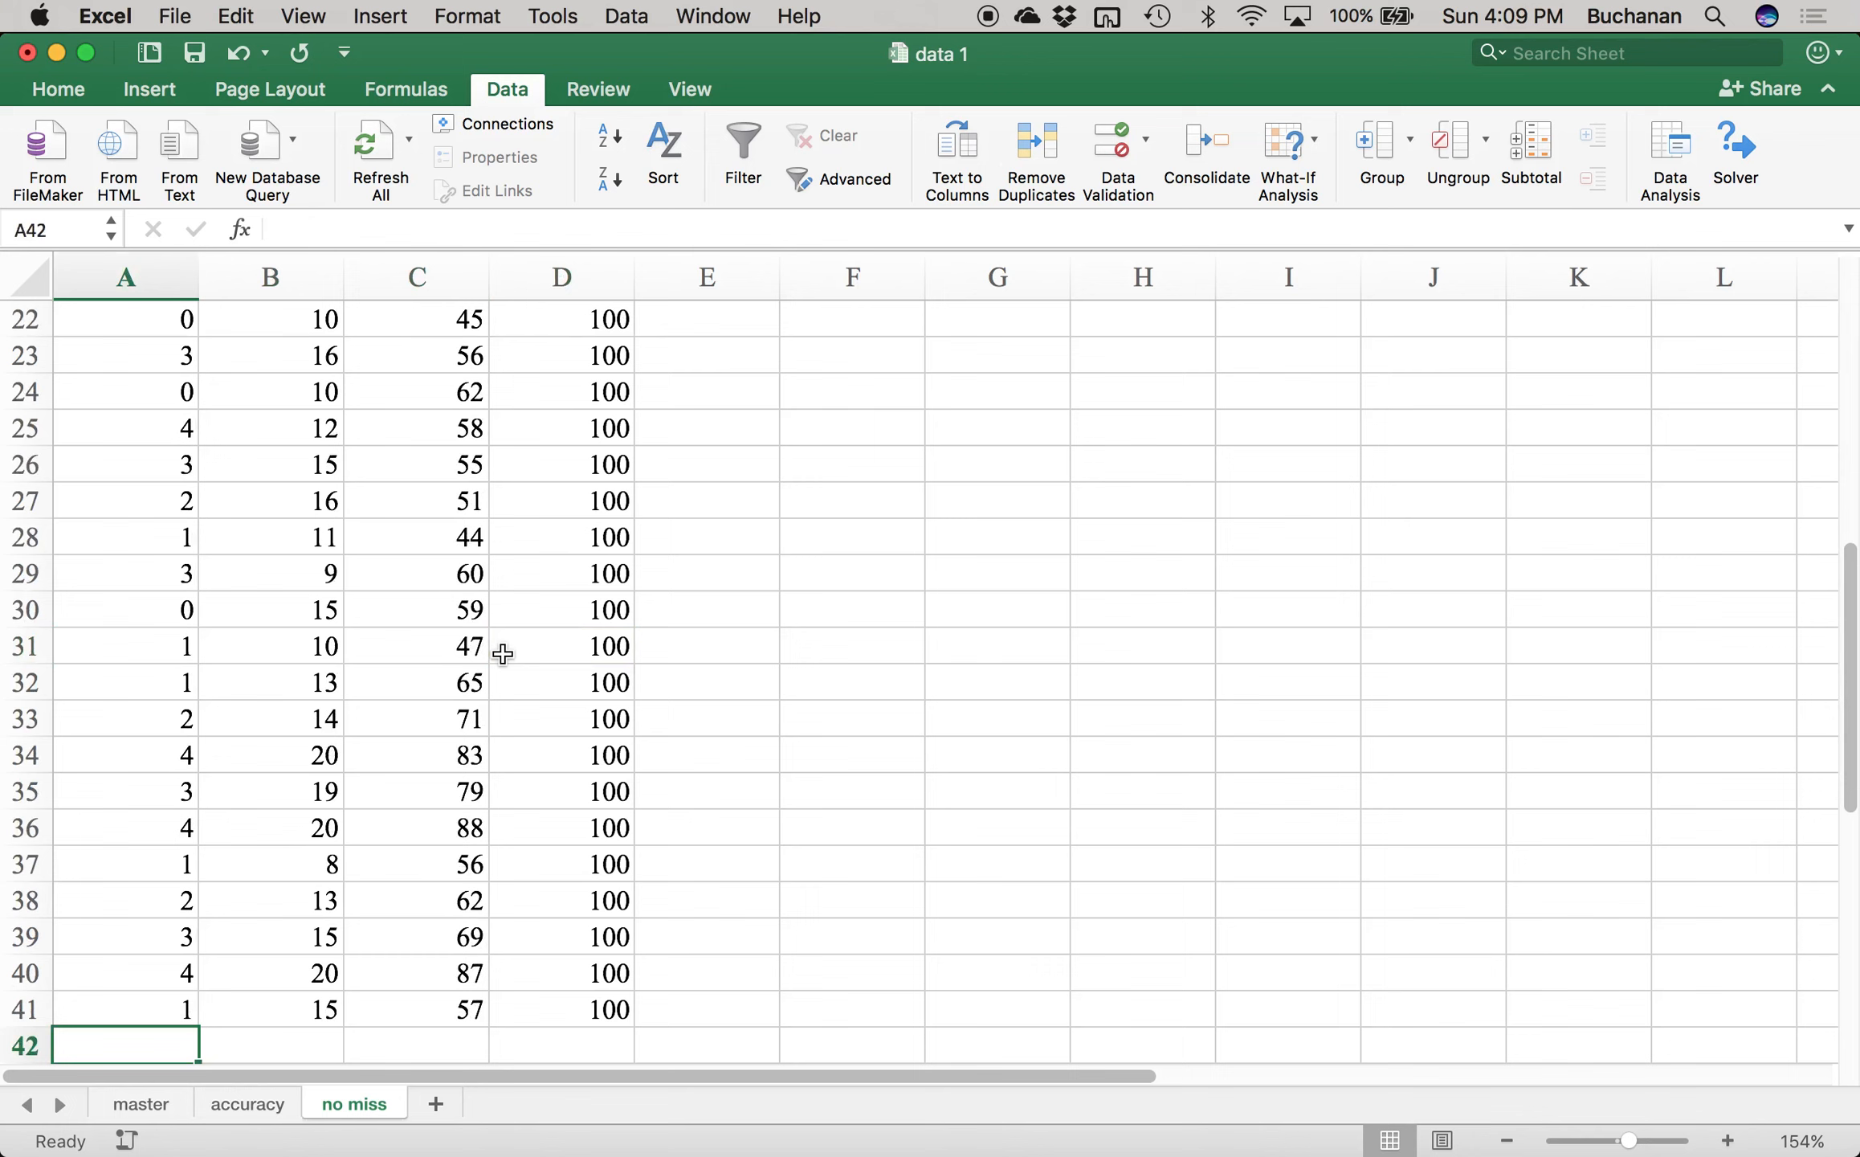
{"action": "type", "text": "="}
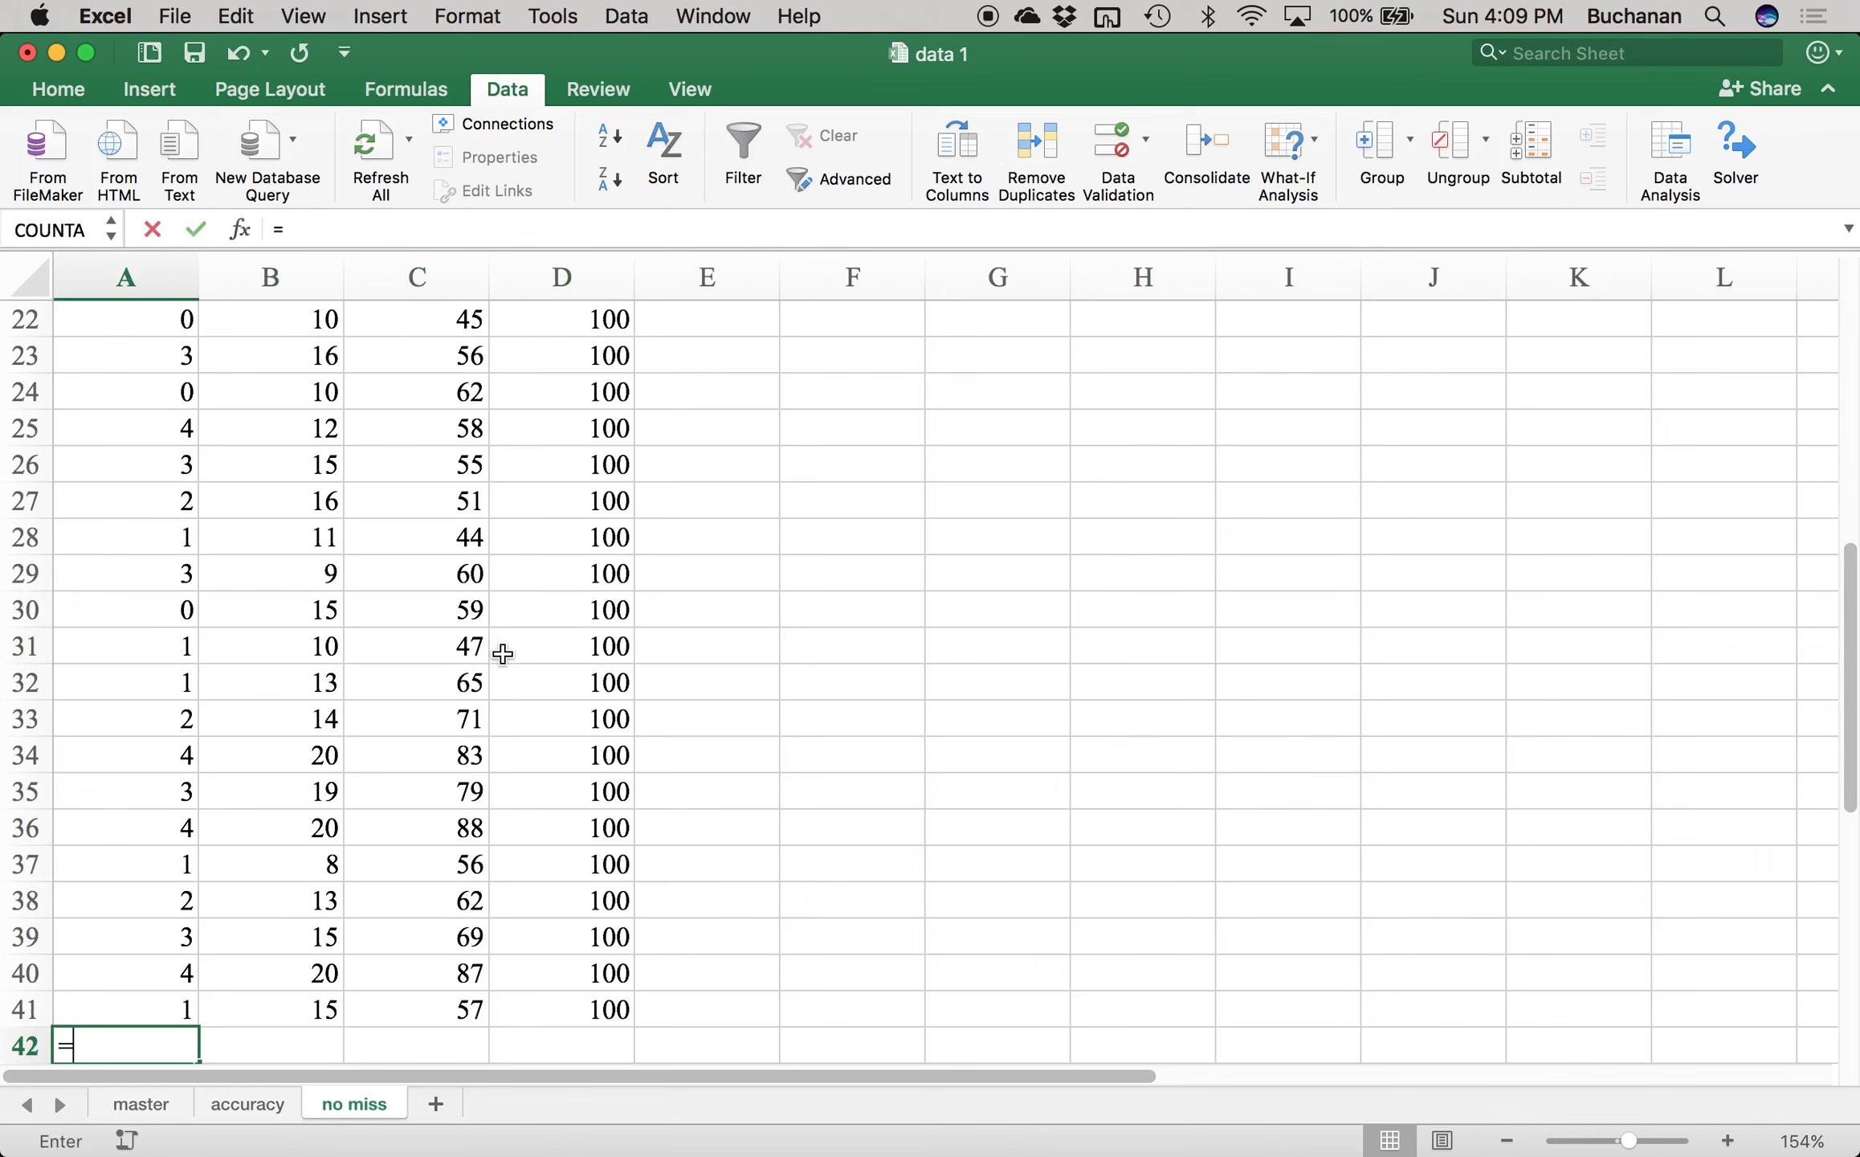
{"action": "type", "text": "counta("}
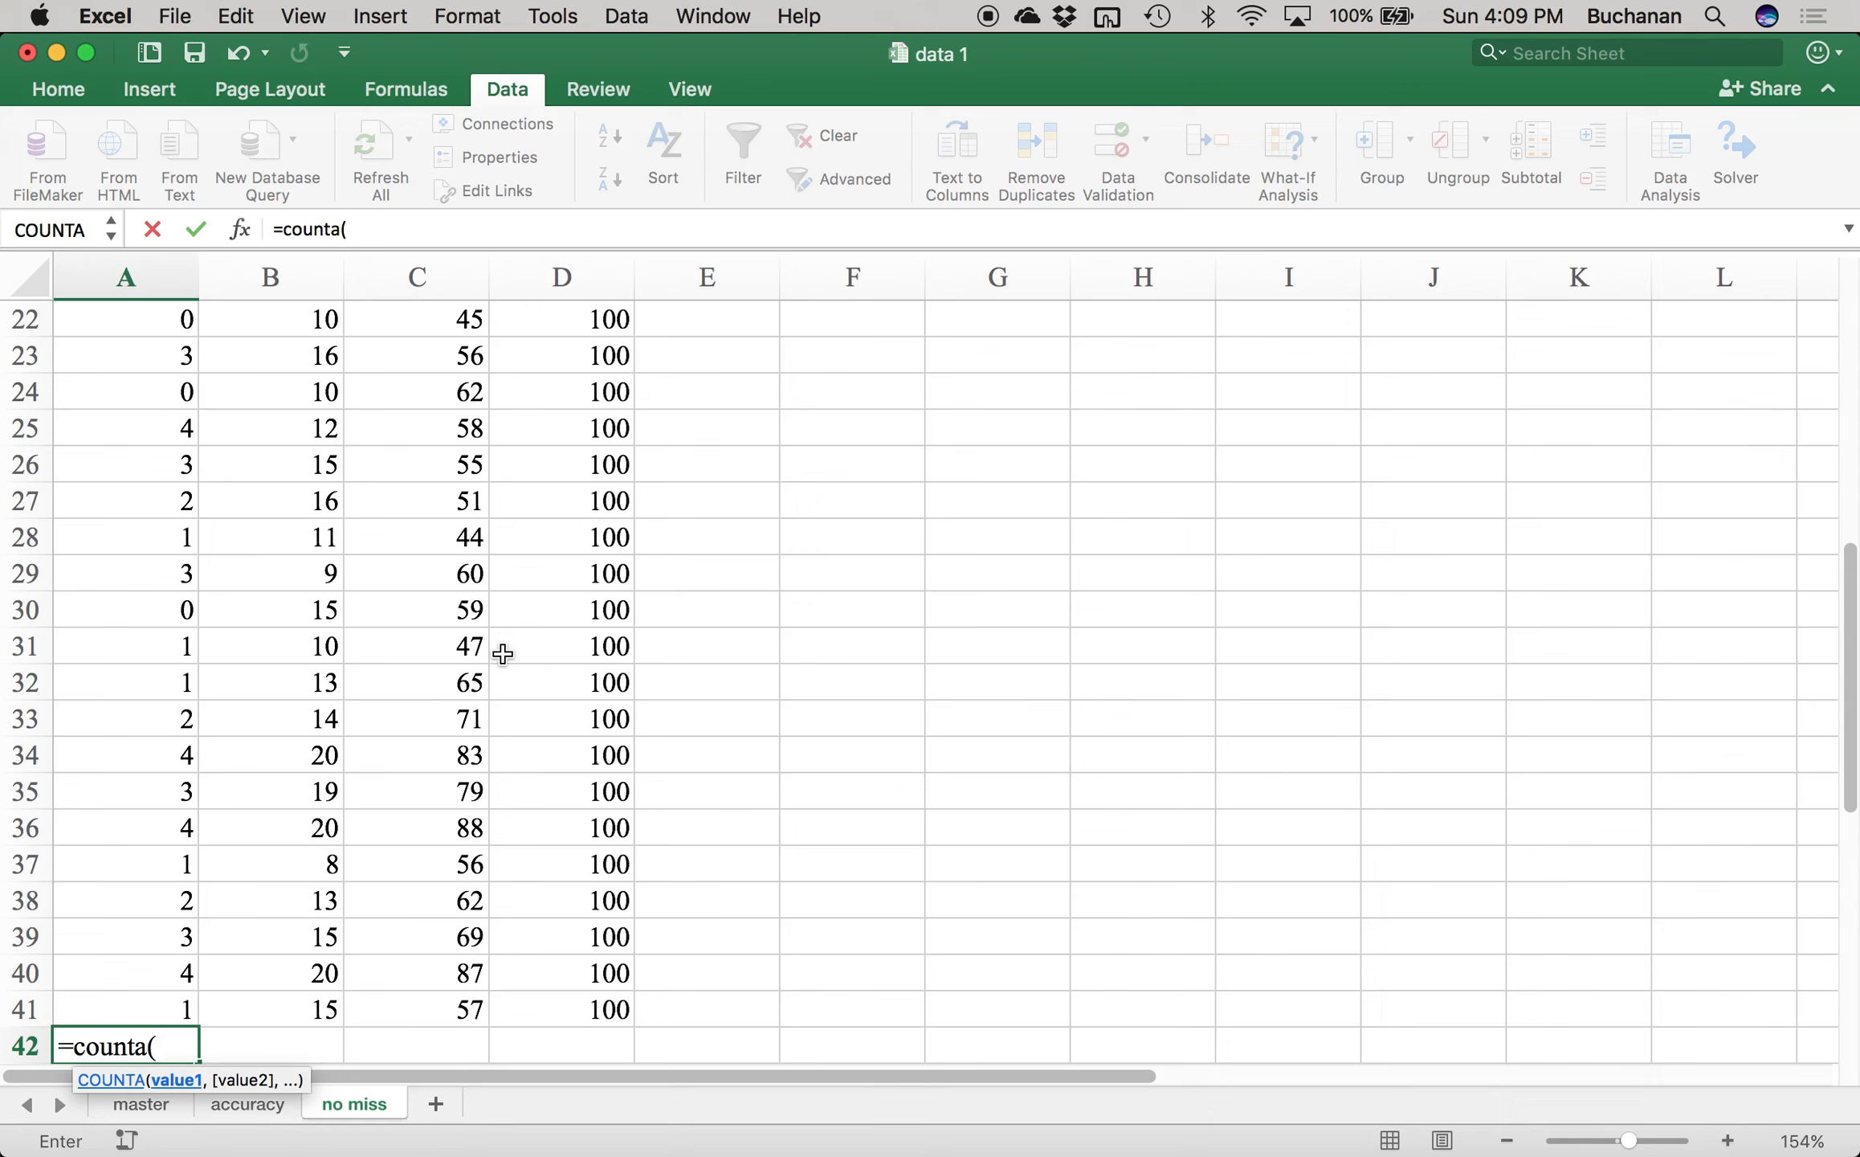
{"action": "key", "text": "Up"}
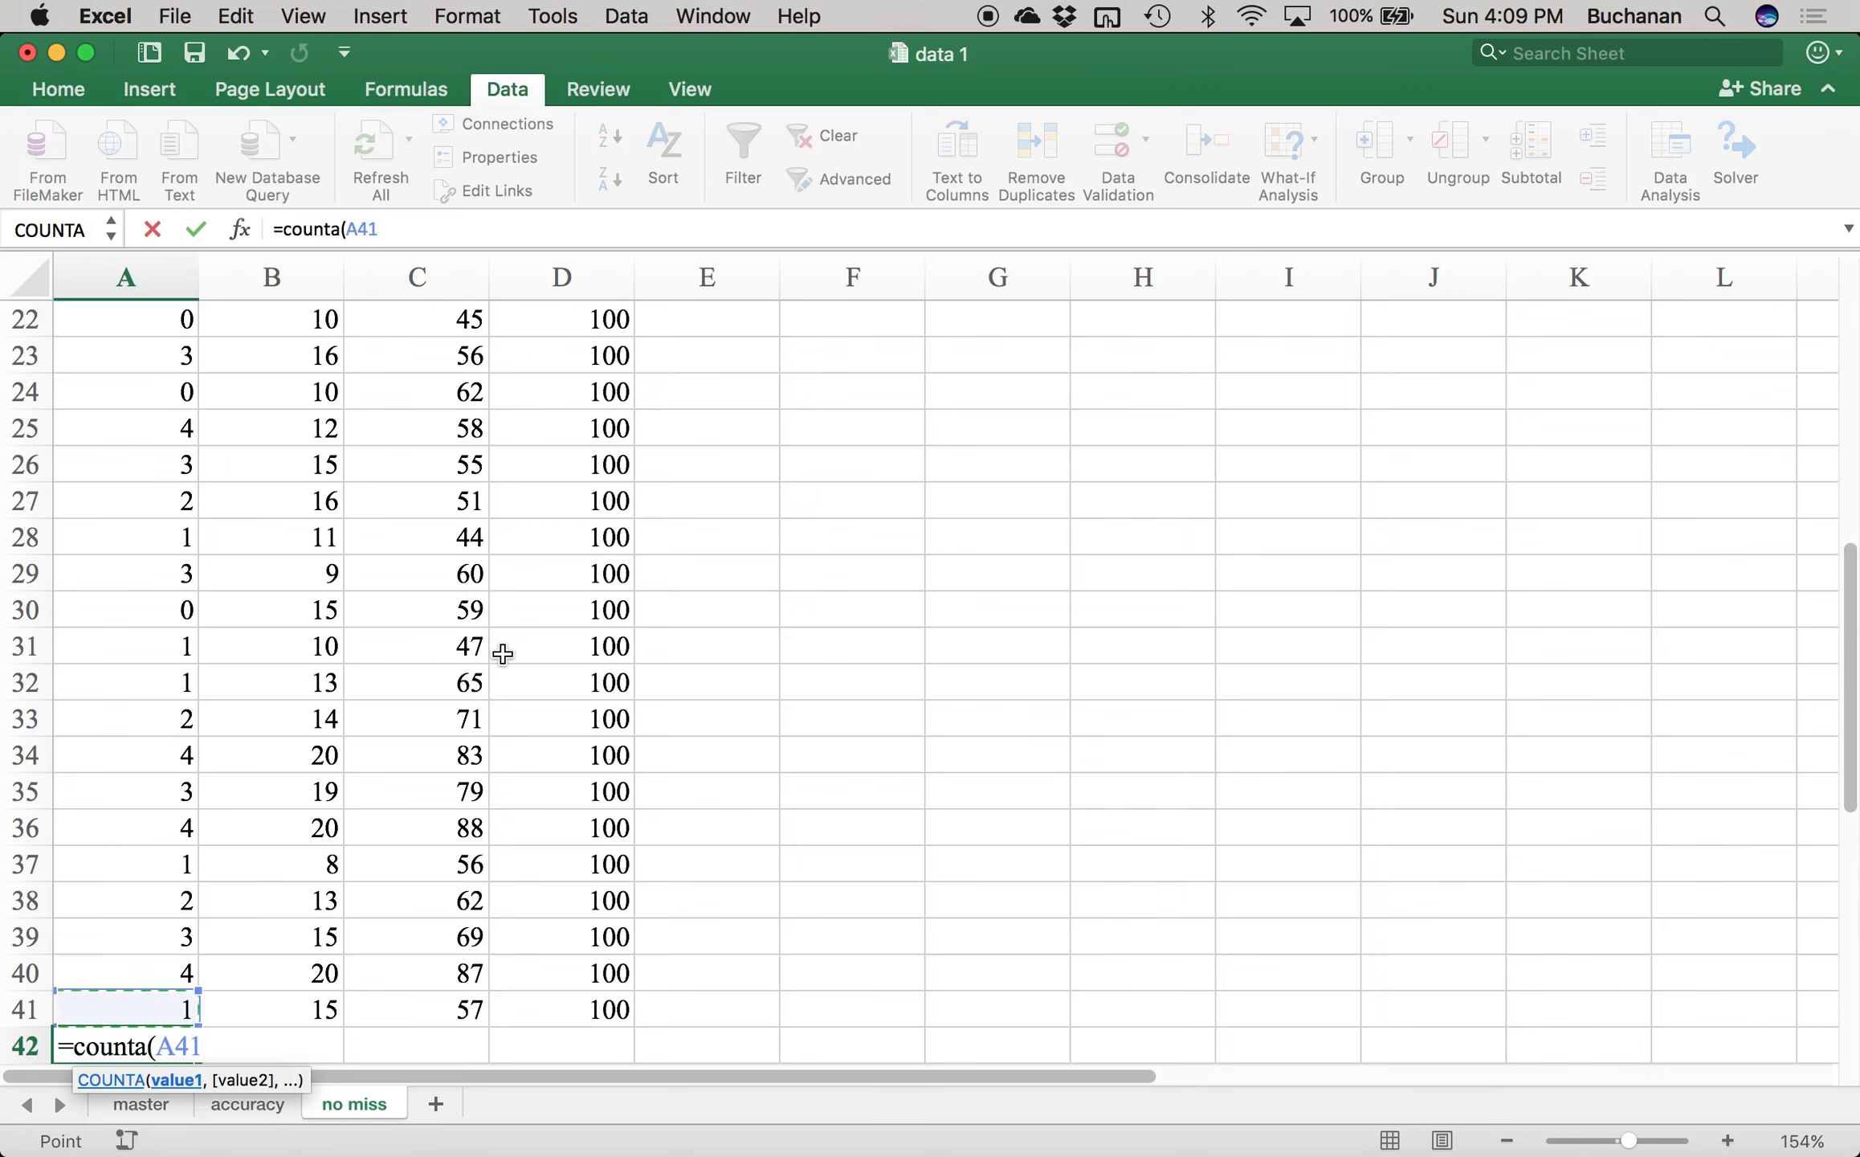
{"action": "key", "text": "ctrl+shift+Up"}
{"action": "key", "text": "shift+Down"}
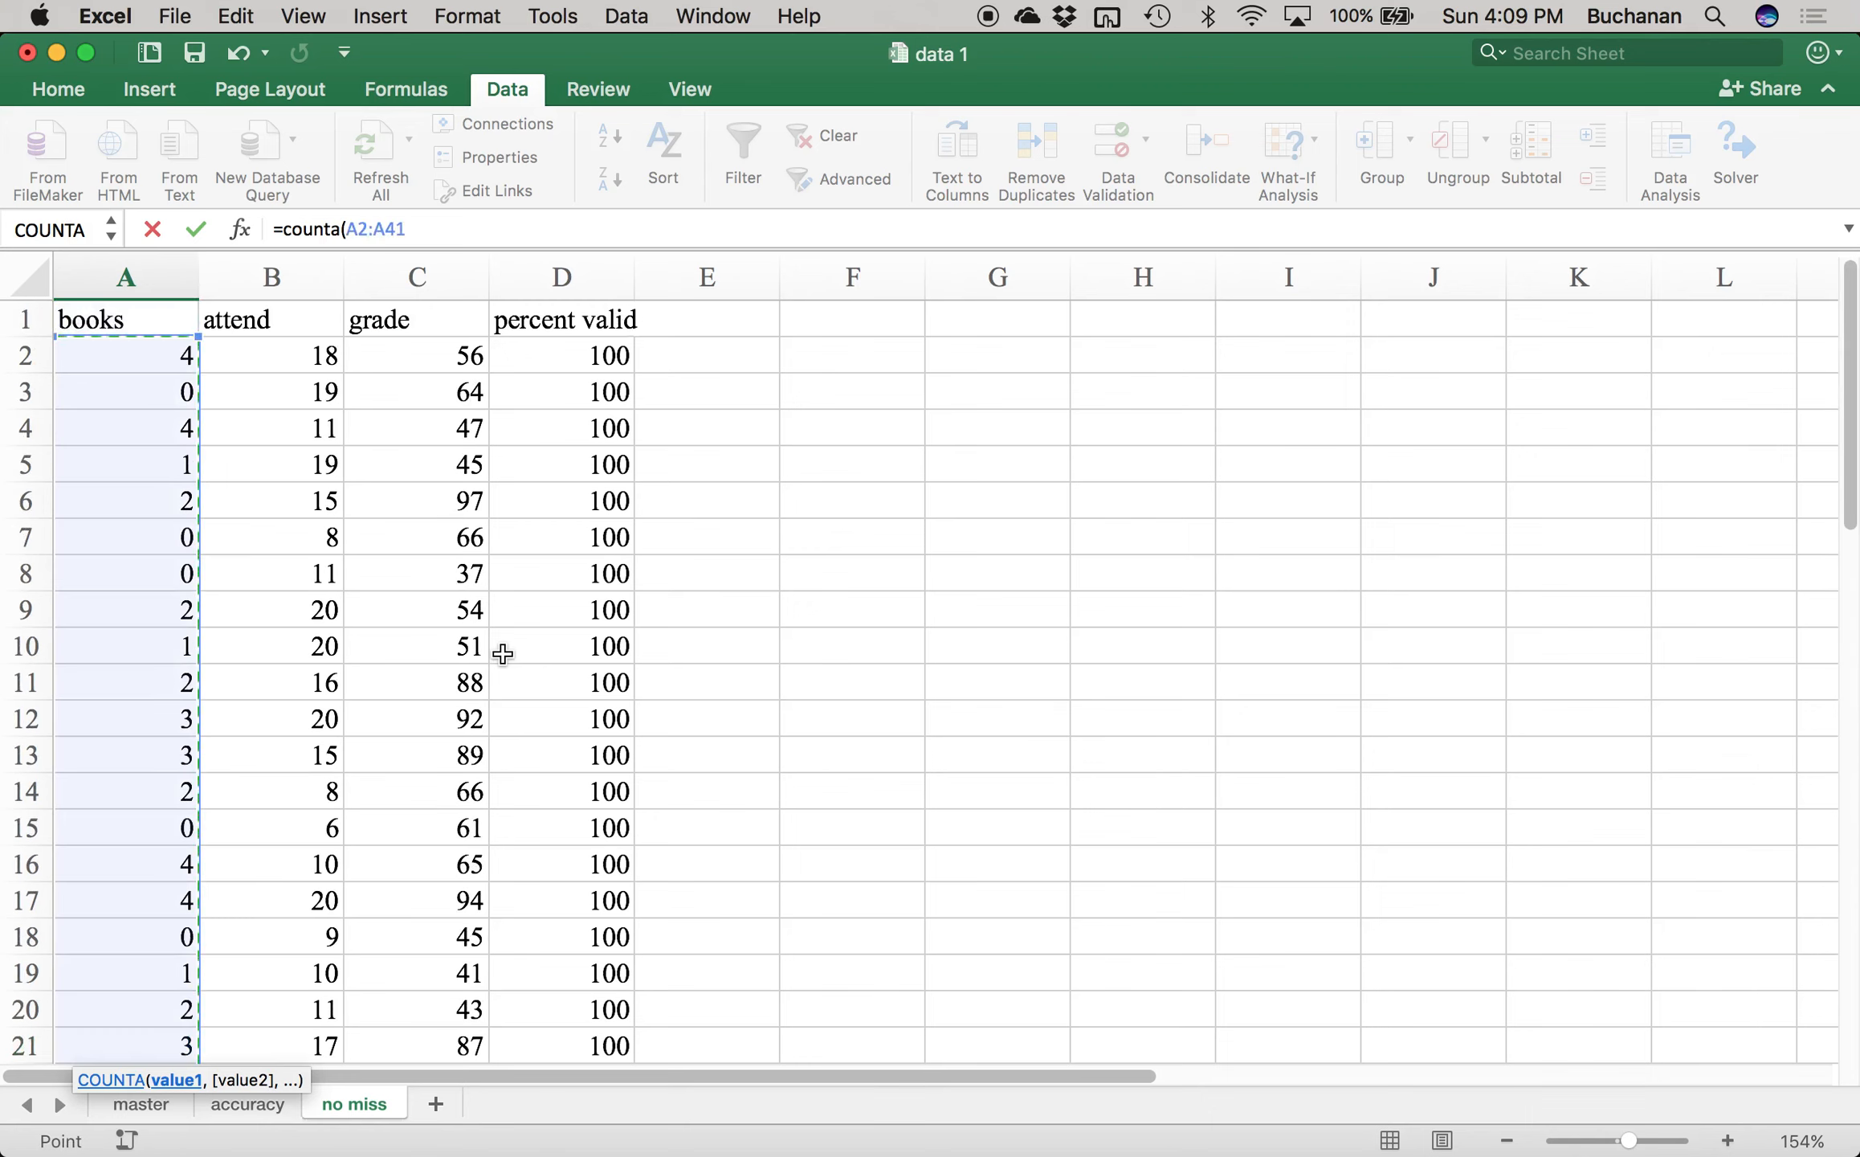
{"action": "type", "text": ")"}
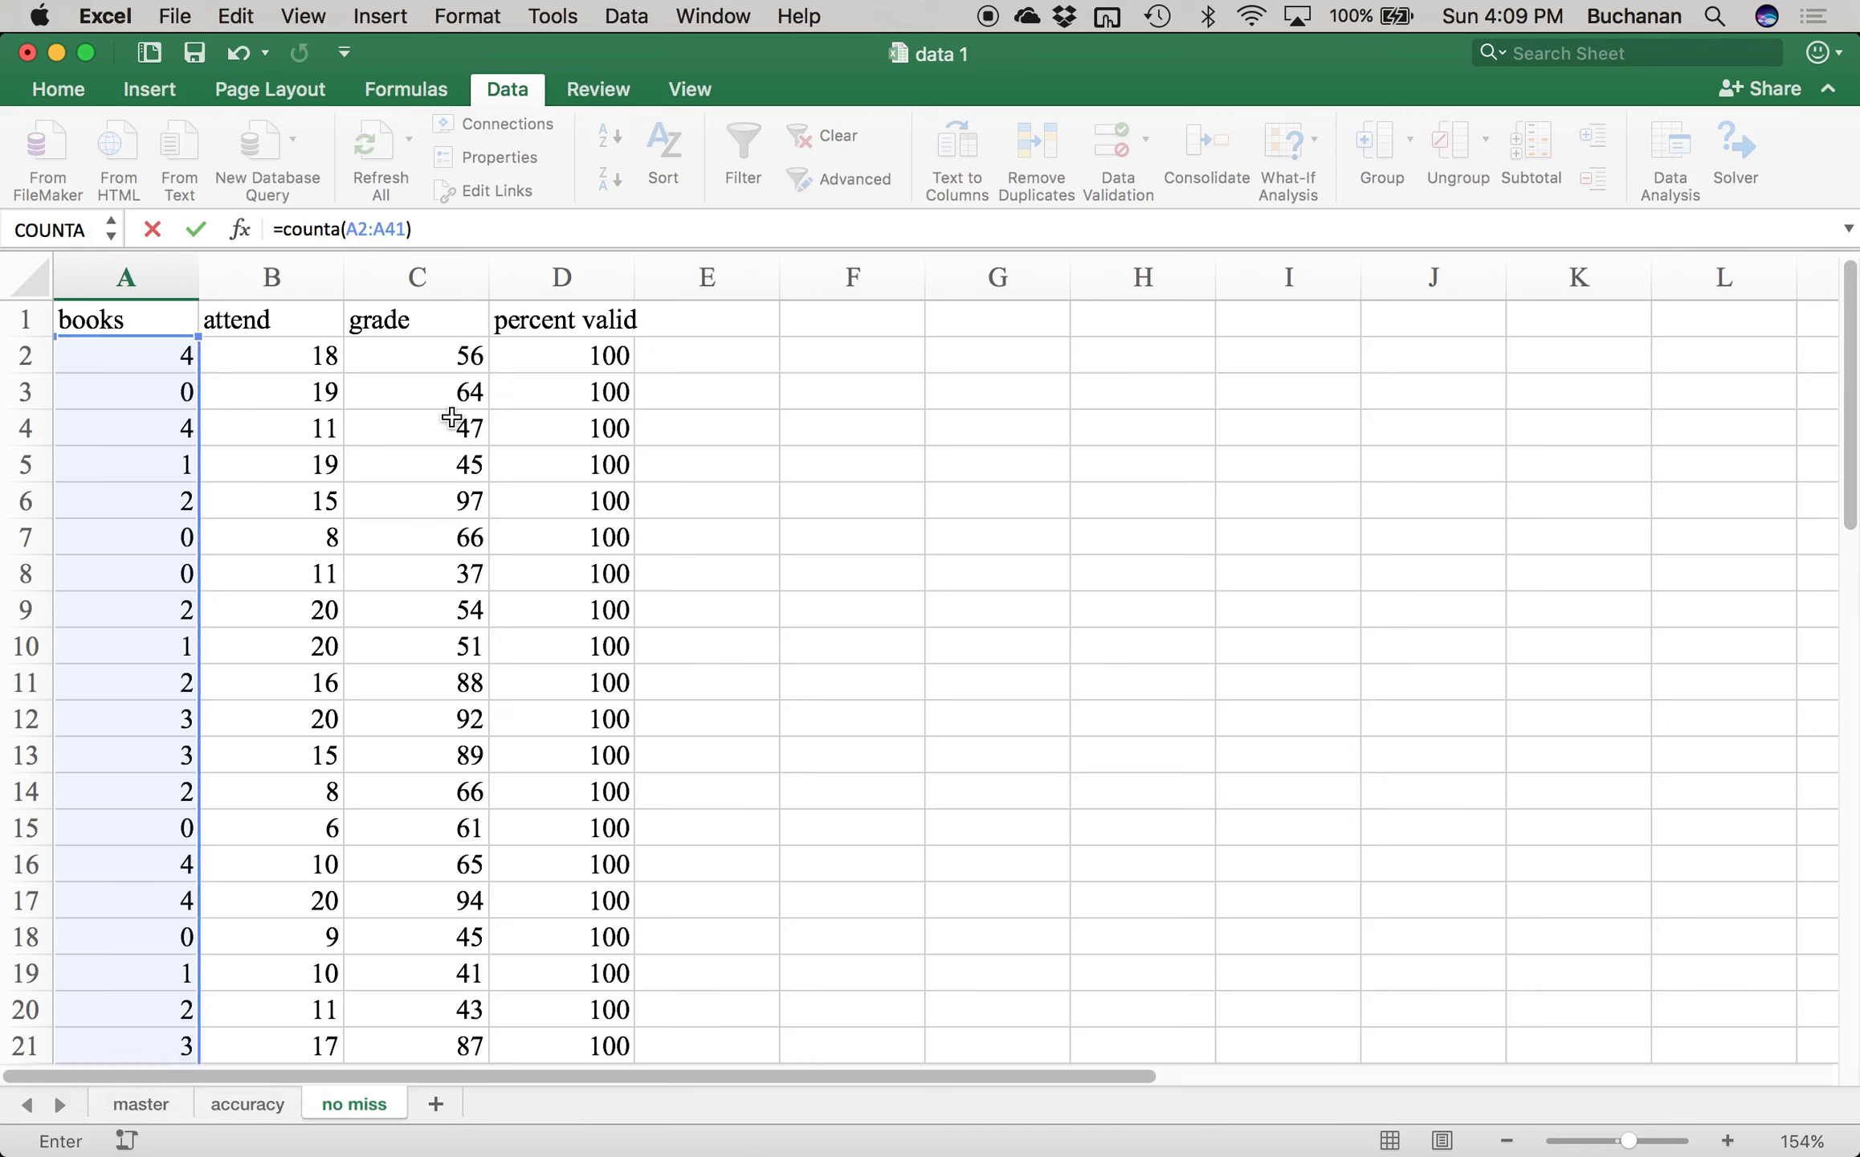
{"action": "type", "text": "/40*100"}
{"action": "key", "text": "Return"}
- Fill the column percentage formula from A42 across to C42 for attend and grade
{"action": "left_click", "coordinate": [188, 1000]}
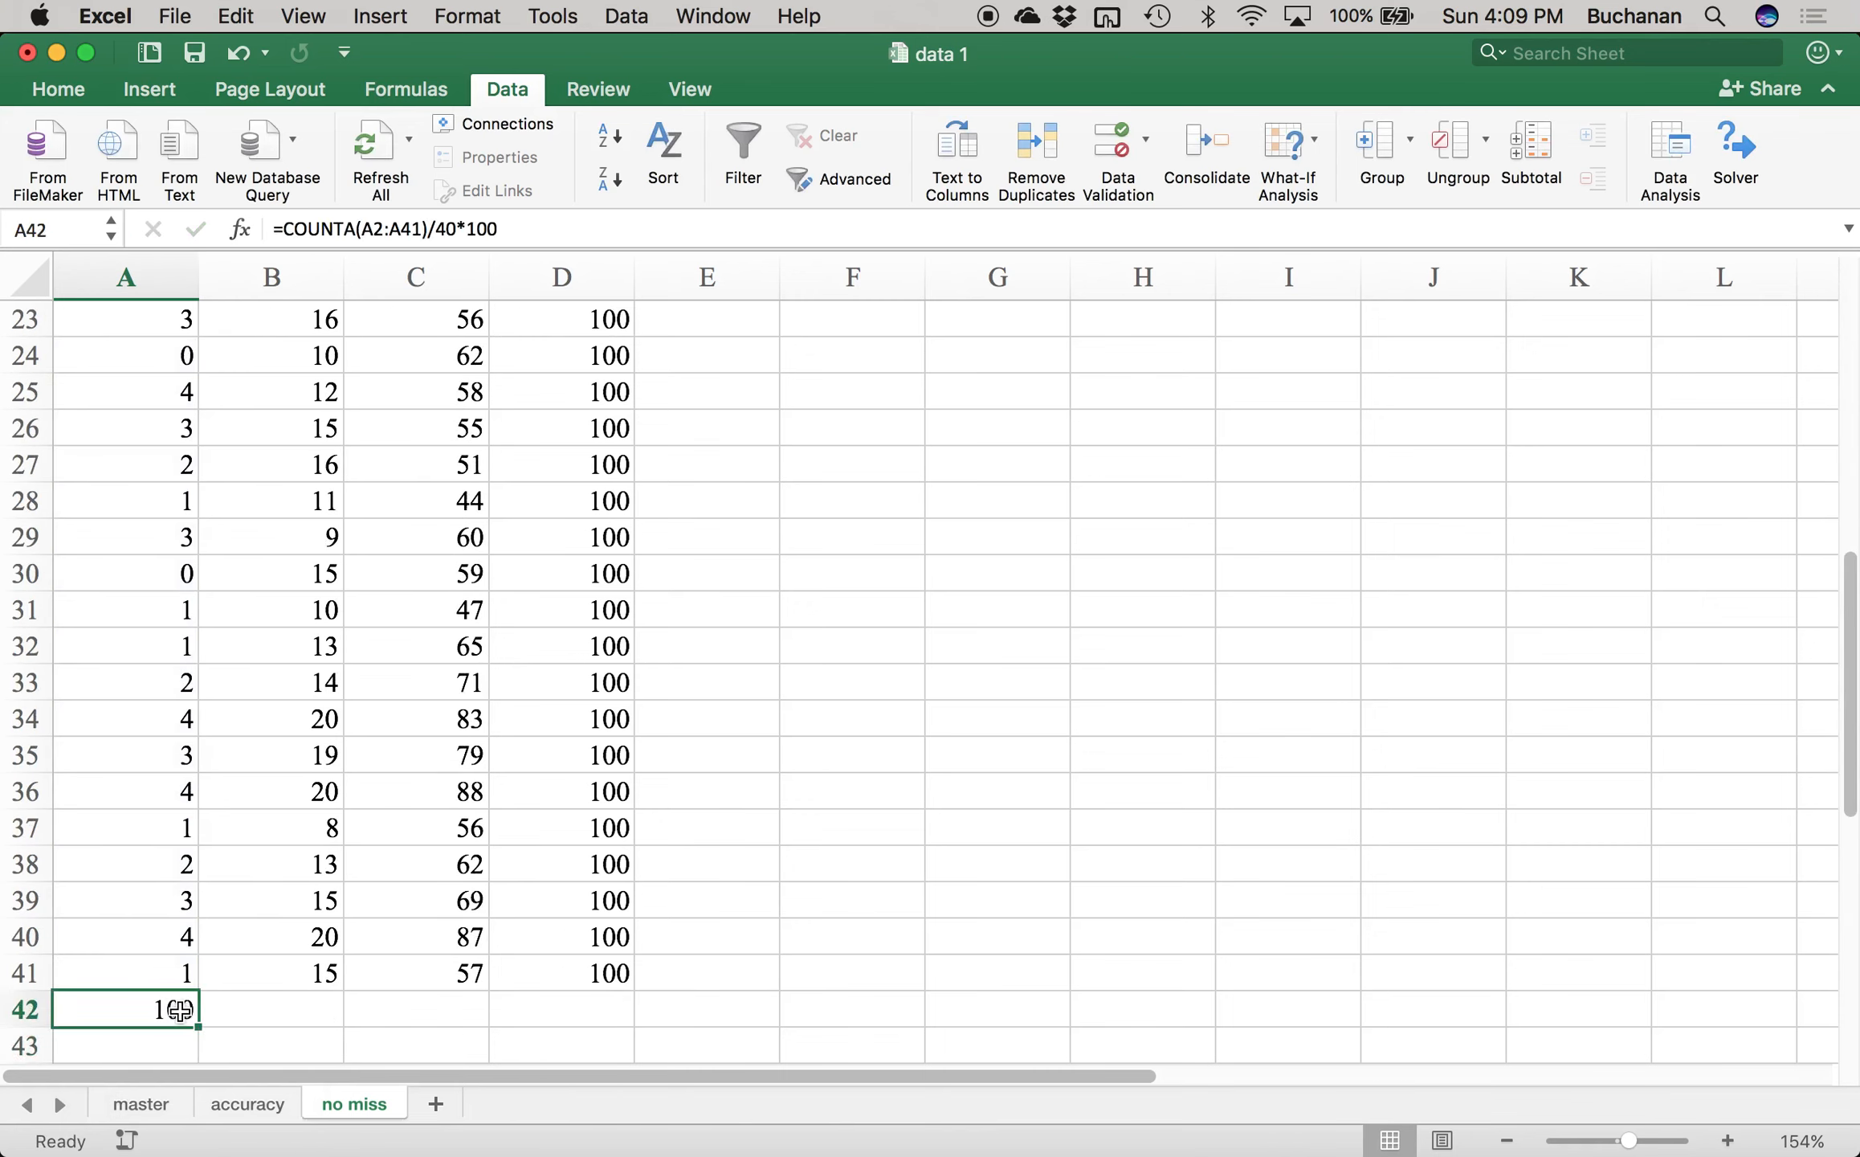
{"action": "left_click_drag", "start_coordinate": [198, 1027], "coordinate": [511, 1036]}
{"action": "left_click", "coordinate": [543, 1001]}
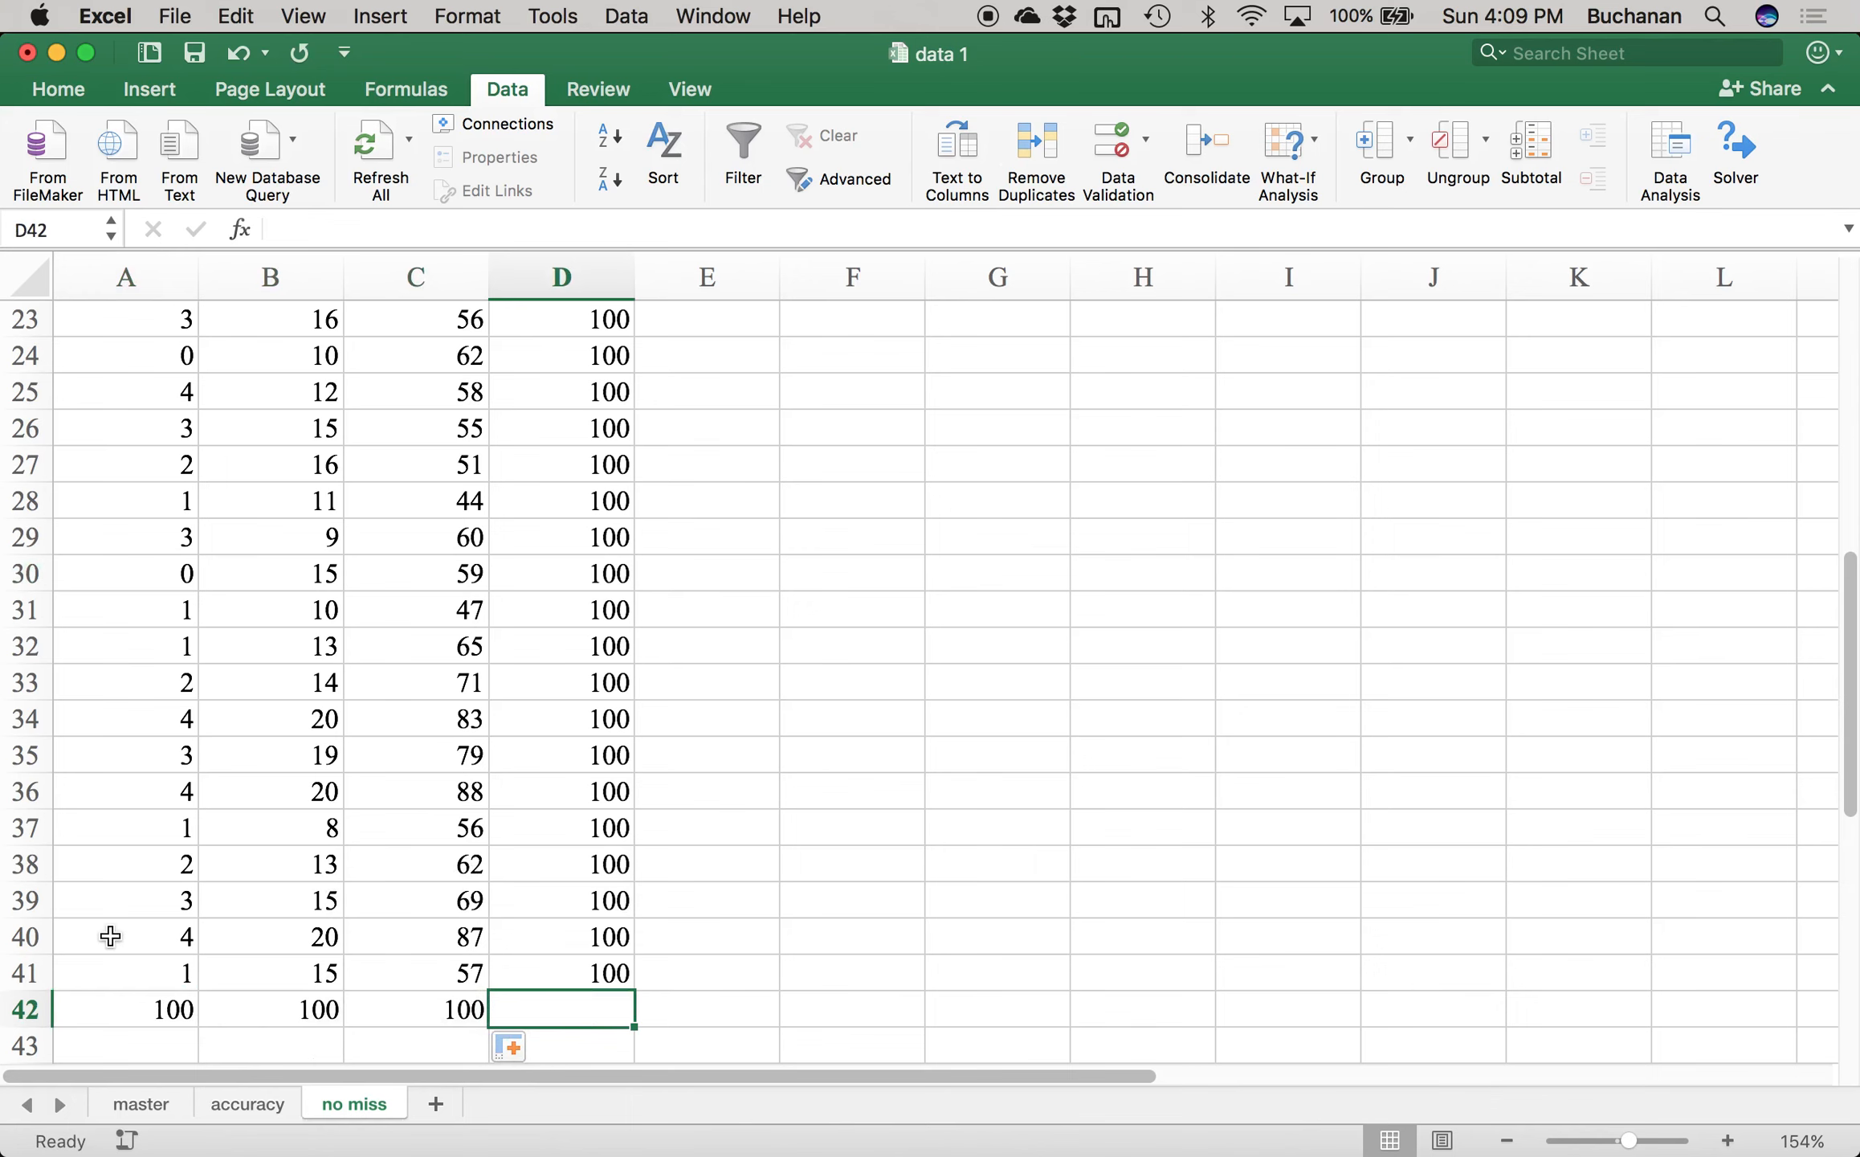
- Copy the books, attend and grade data with headings, A1:C41, from the no miss sheet into a new worksheet
{"action": "scroll", "coordinate": [110, 936], "scroll_direction": "up", "scroll_amount": 1}
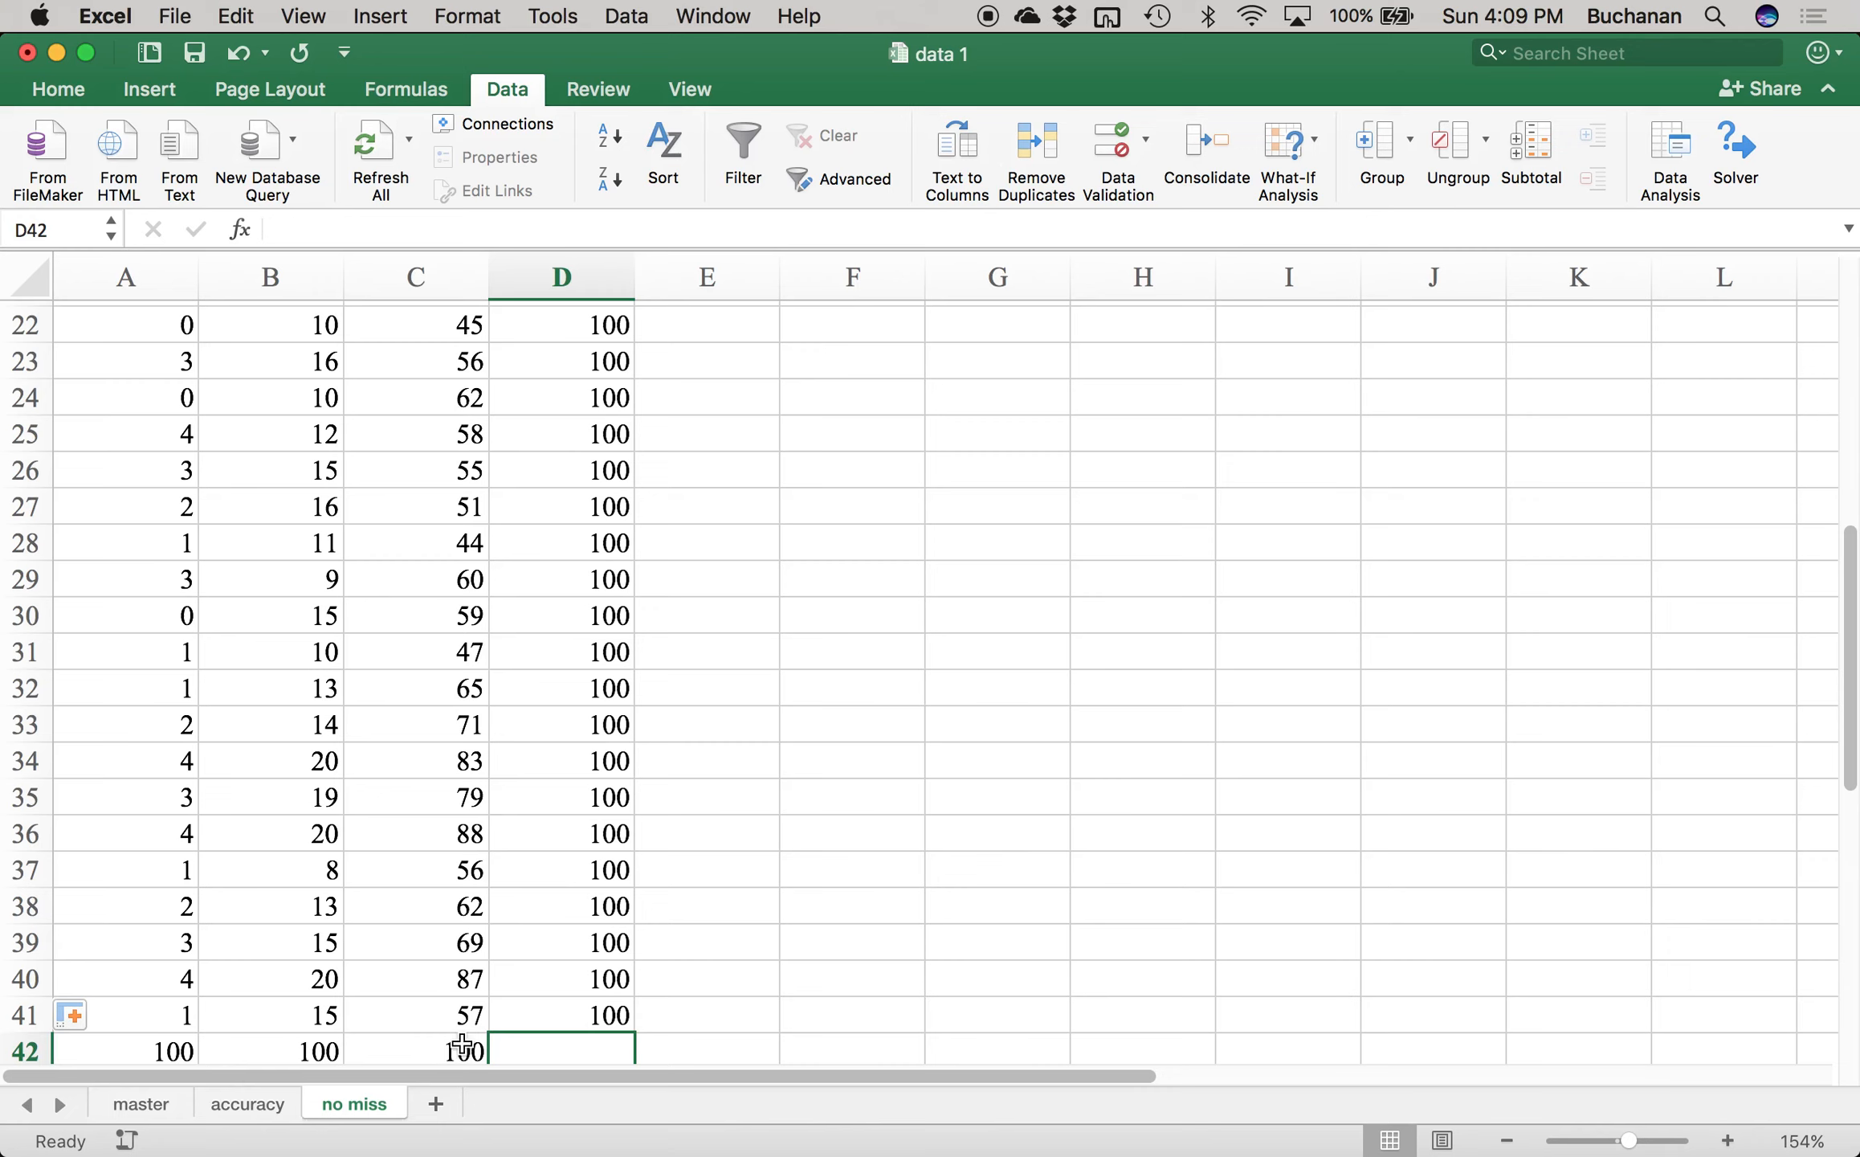
{"action": "left_click_drag", "start_coordinate": [444, 1011], "coordinate": [166, 738]}
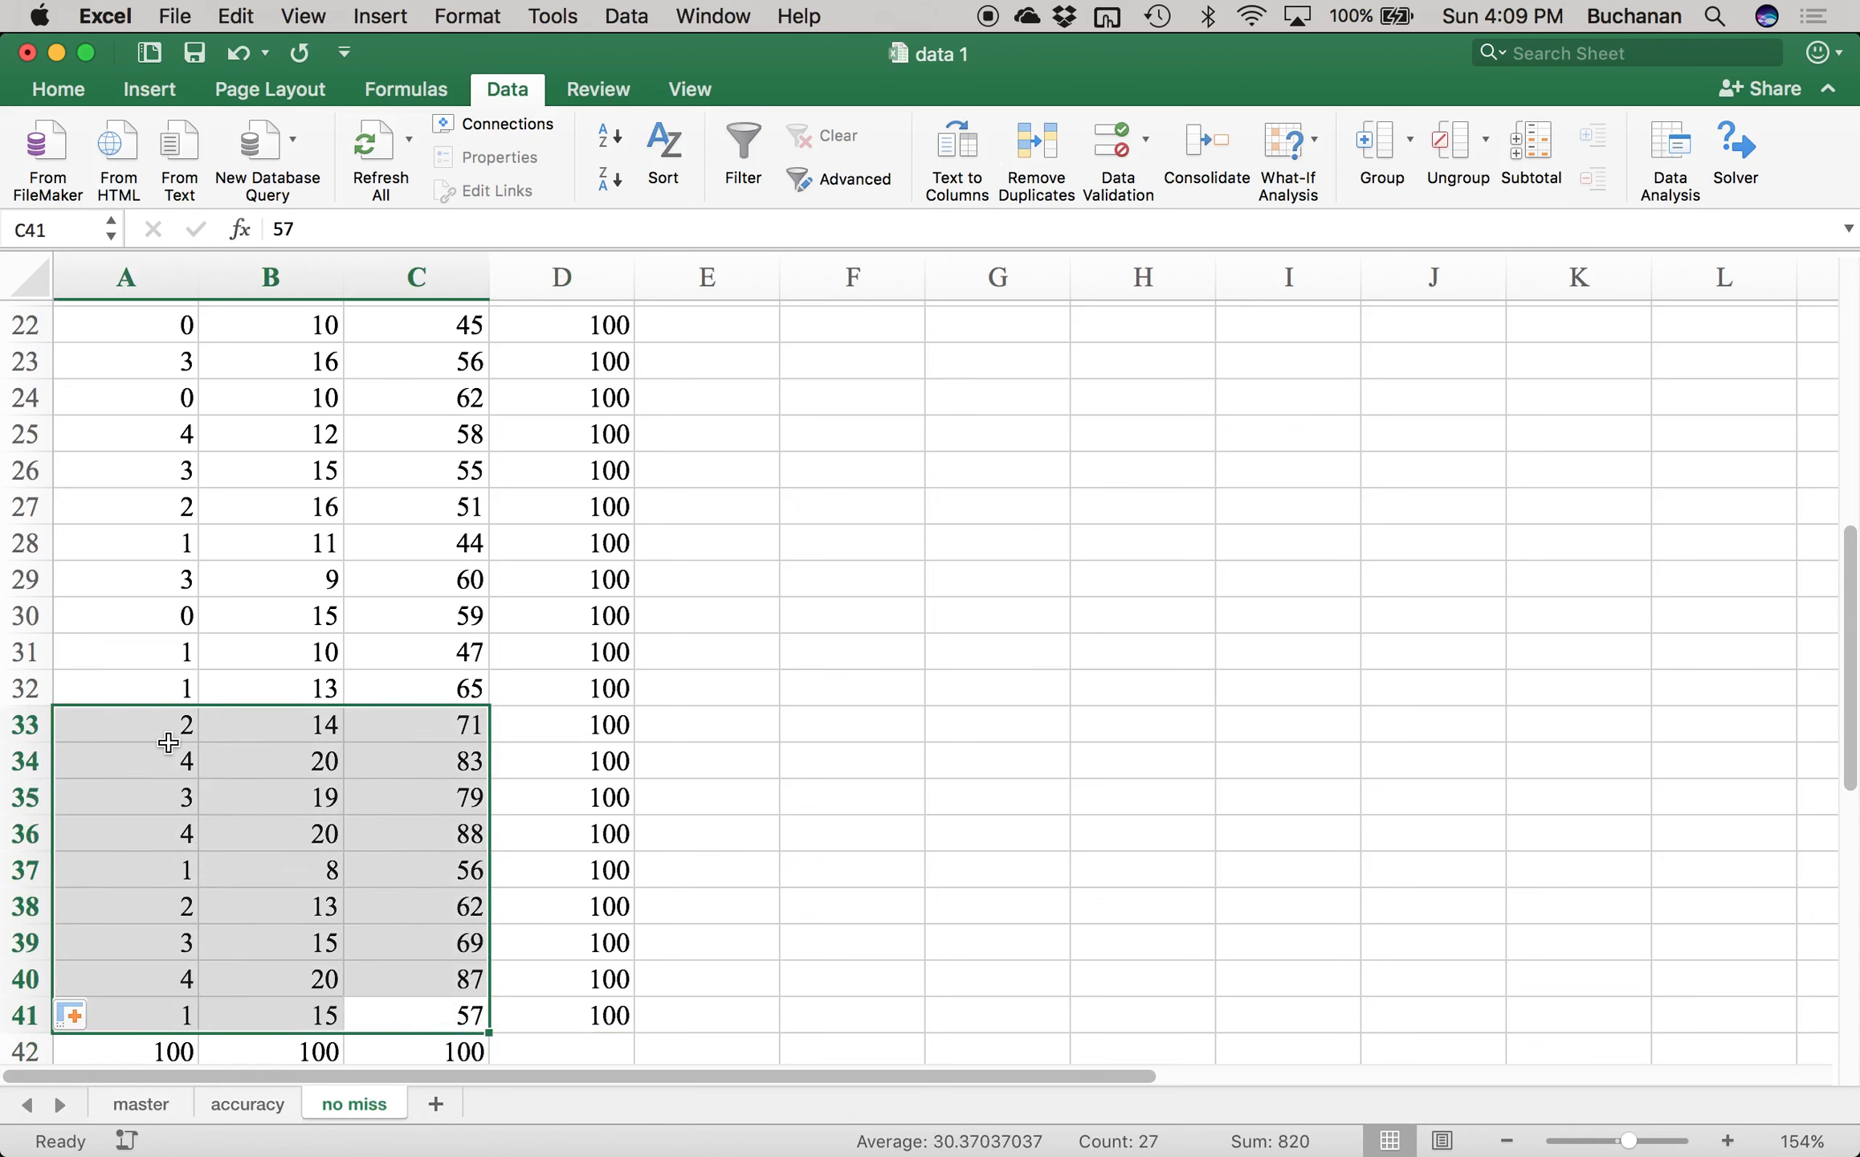
{"action": "key", "text": "super+shift+Up"}
{"action": "key", "text": "shift+Down"}
{"action": "key", "text": "super+c"}
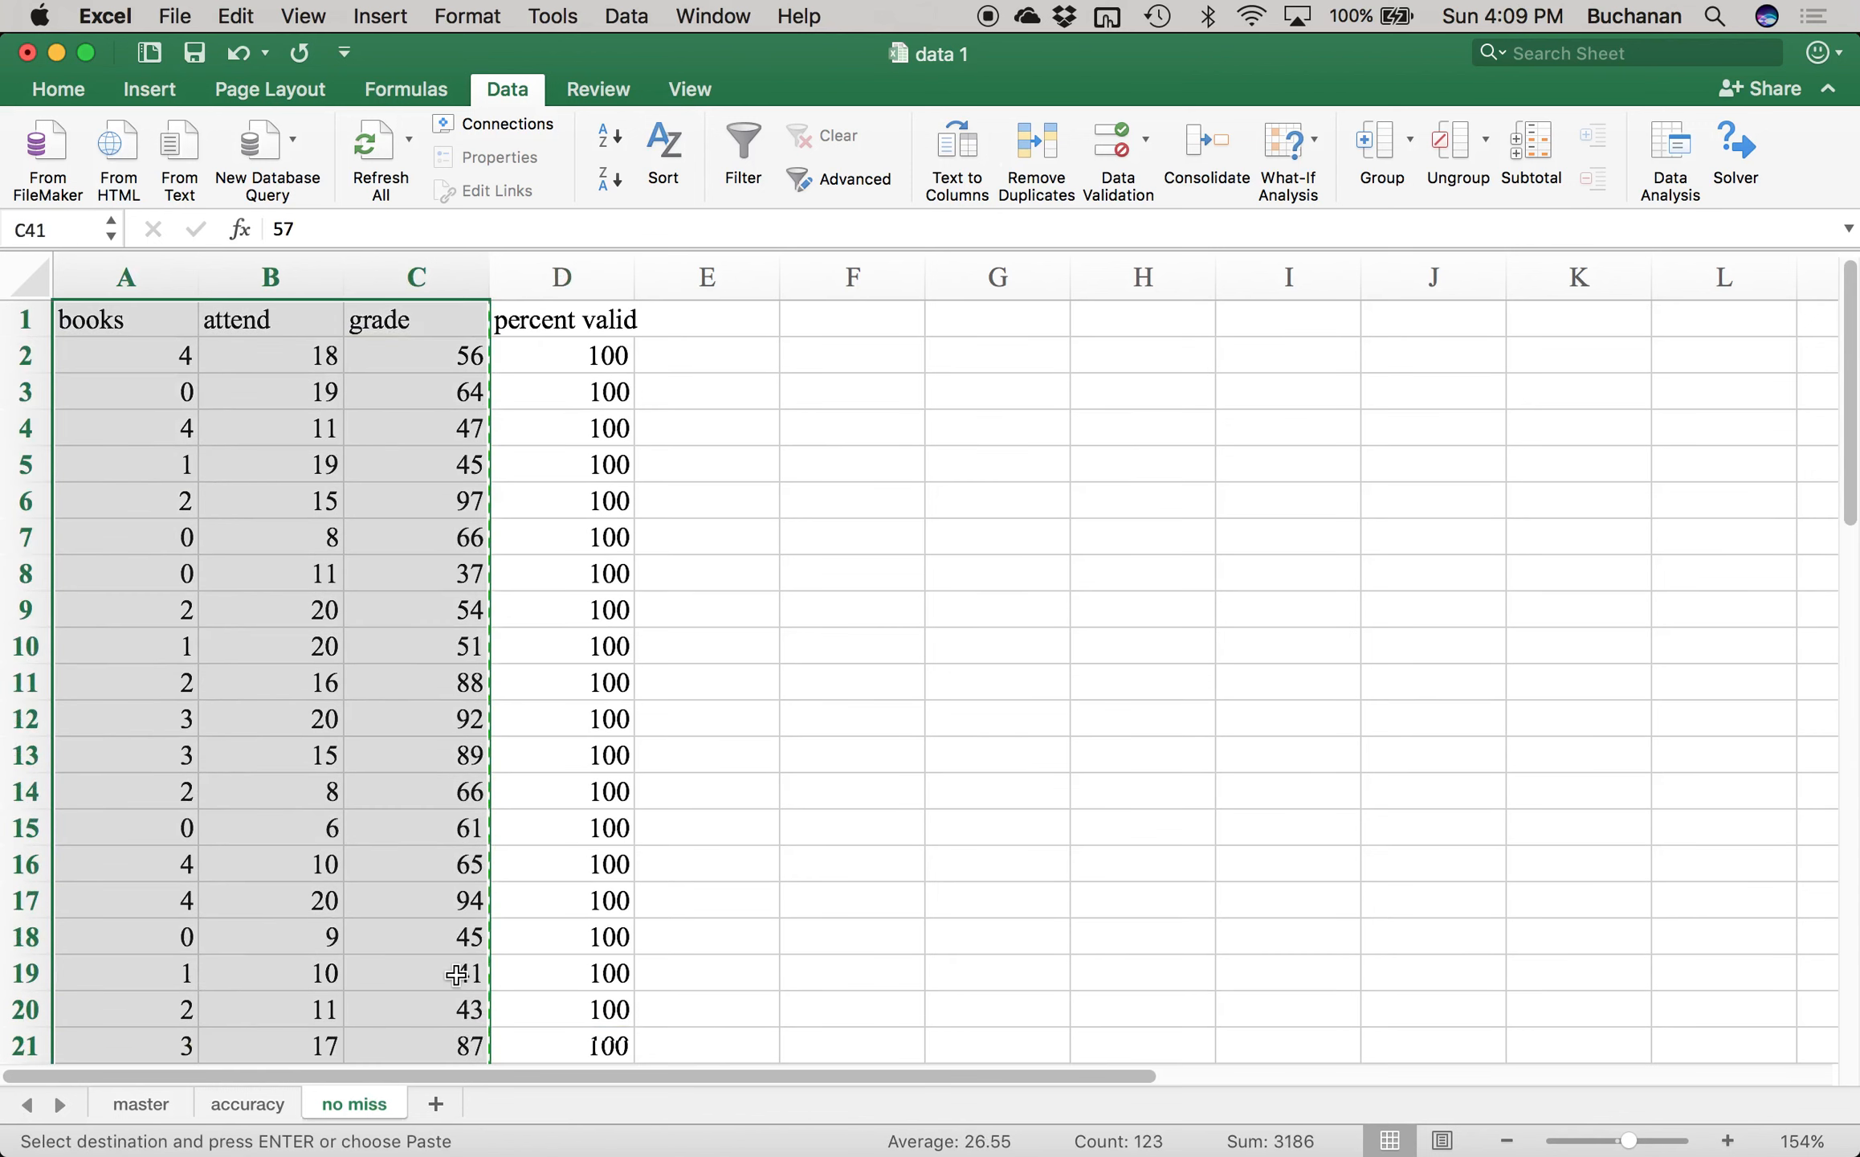
{"action": "left_click", "coordinate": [435, 1103]}
{"action": "key", "text": "super+v"}
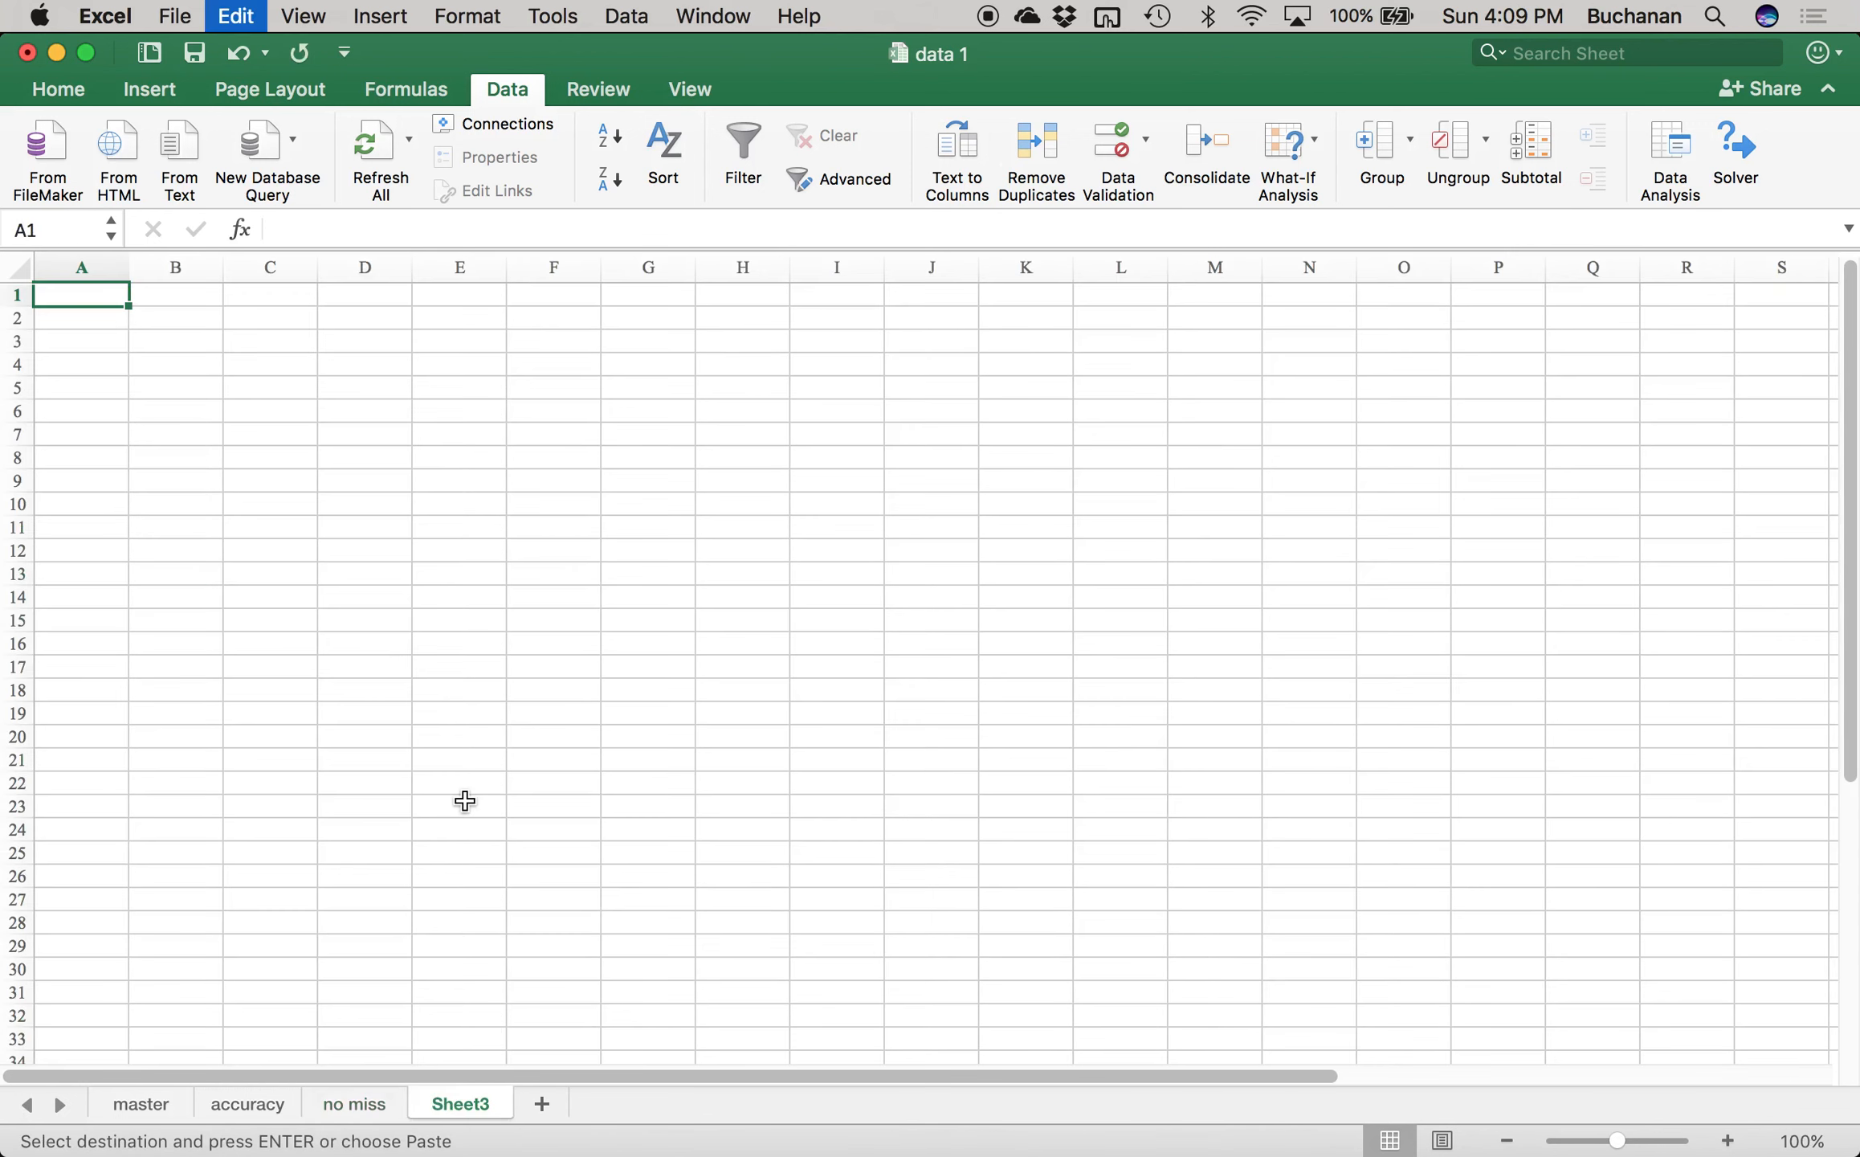
- Rename the new worksheet as no out and save the workbook
{"action": "double_click", "coordinate": [464, 1103]}
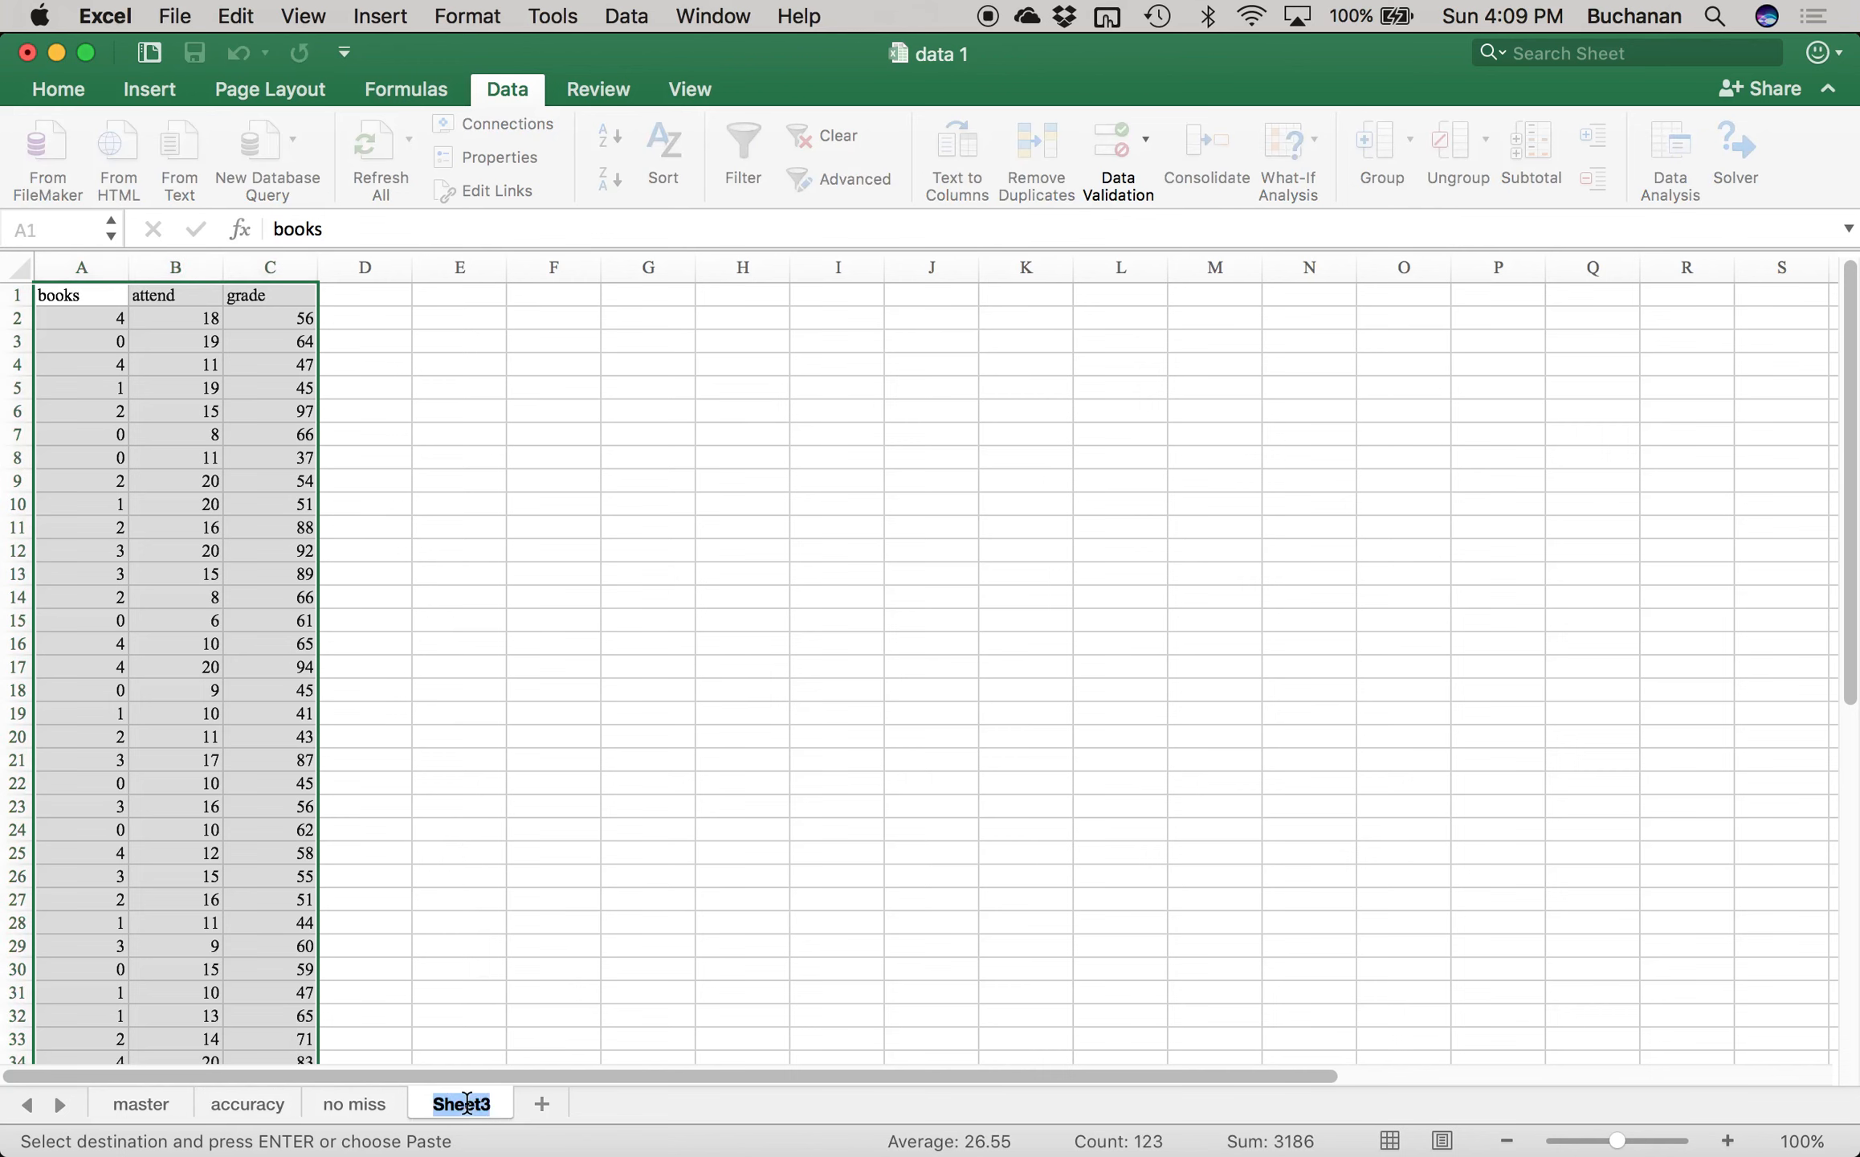
{"action": "type", "text": "no cut"}
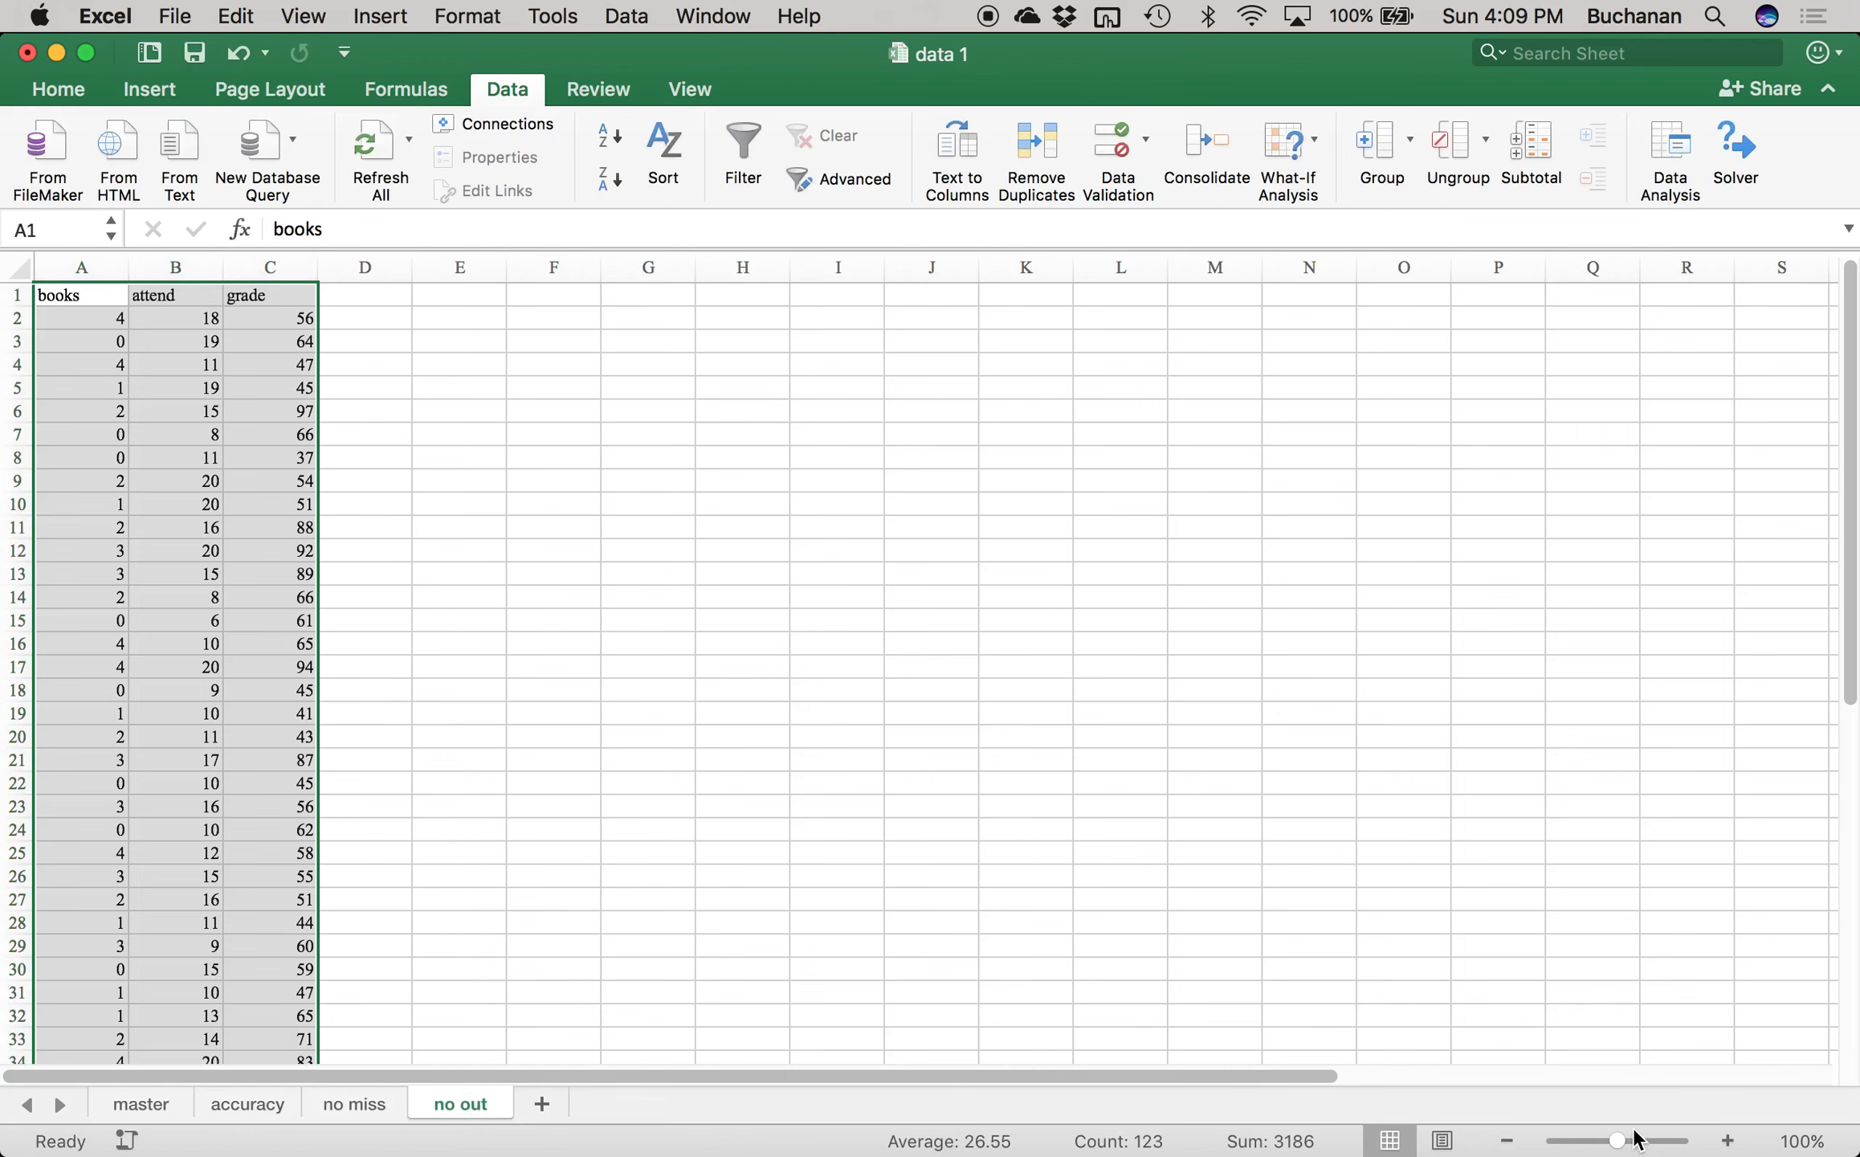
{"action": "left_click_drag", "start_coordinate": [1617, 1141], "coordinate": [1651, 1144]}
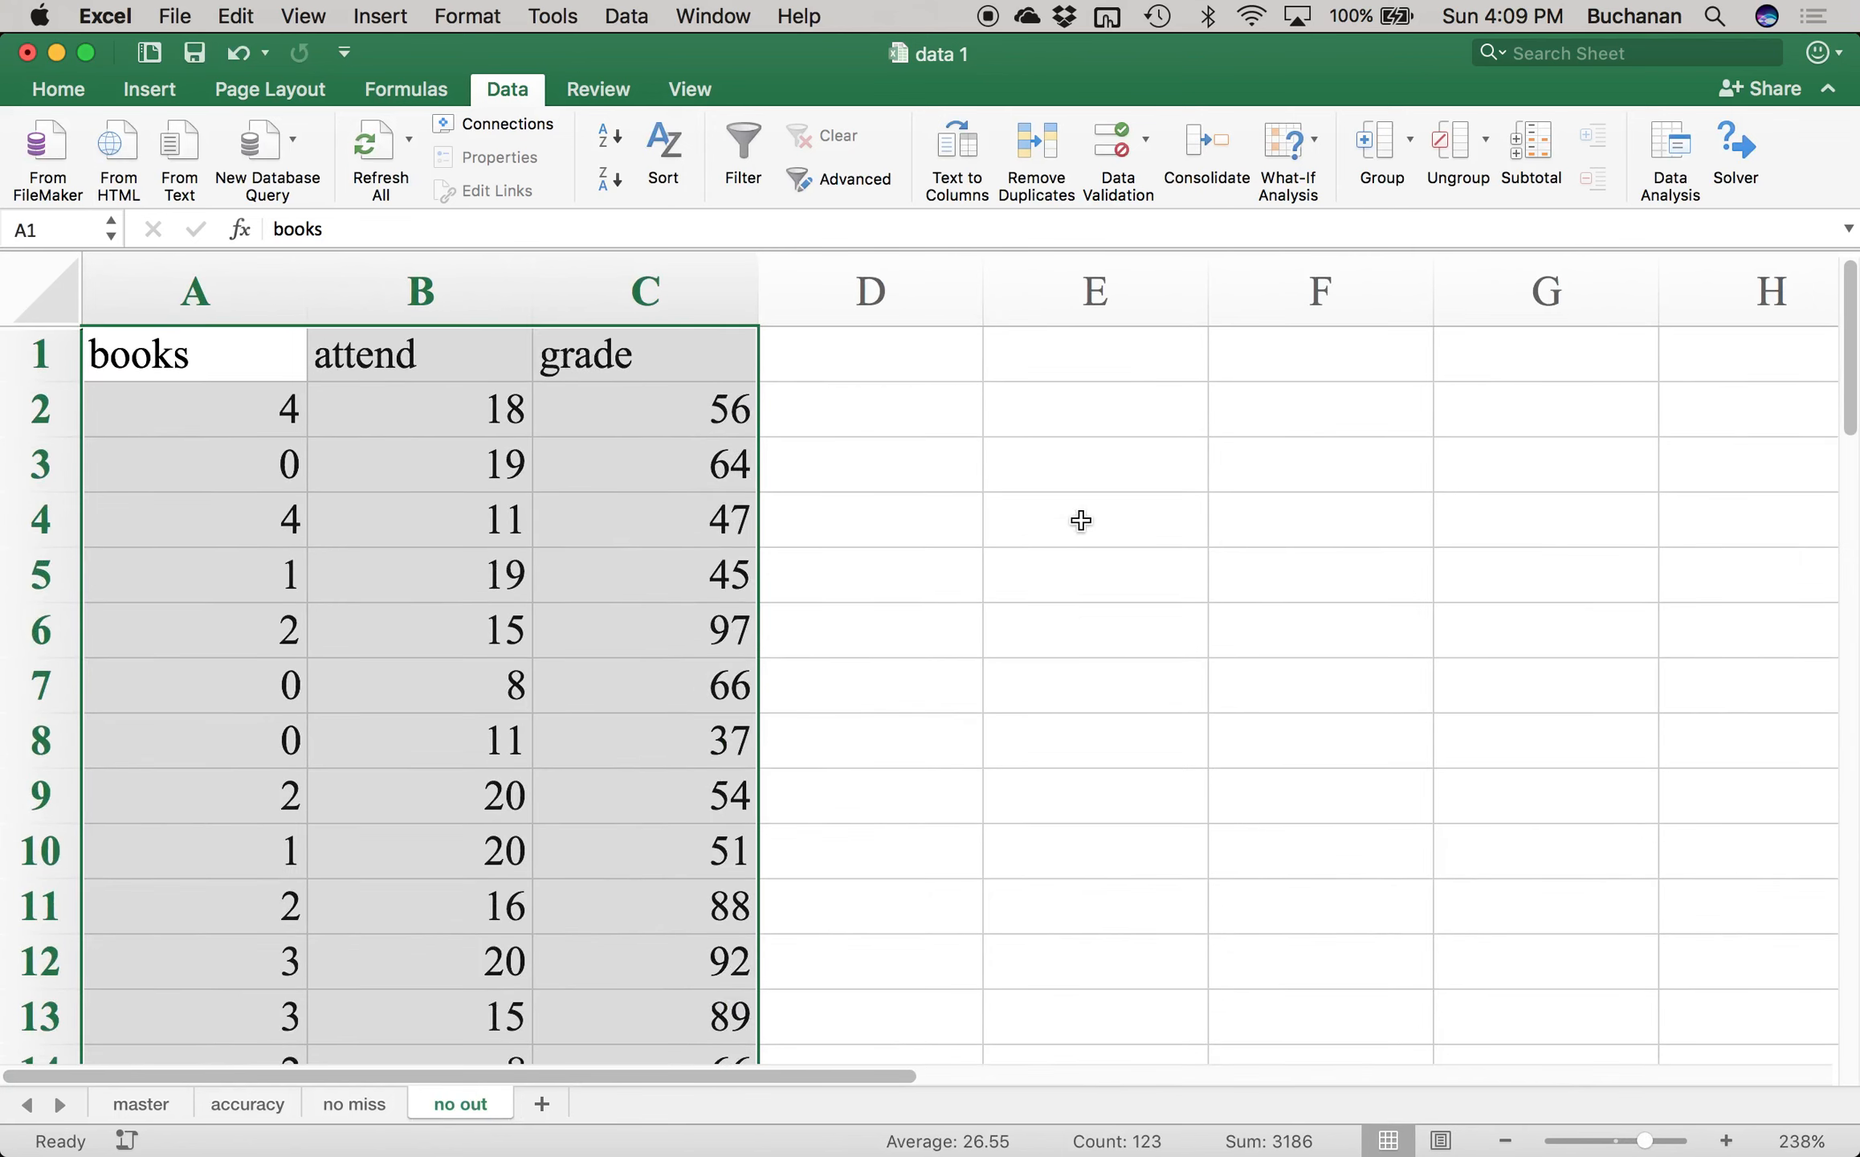
{"action": "left_click", "coordinate": [916, 328]}
{"action": "key", "text": "super+s"}
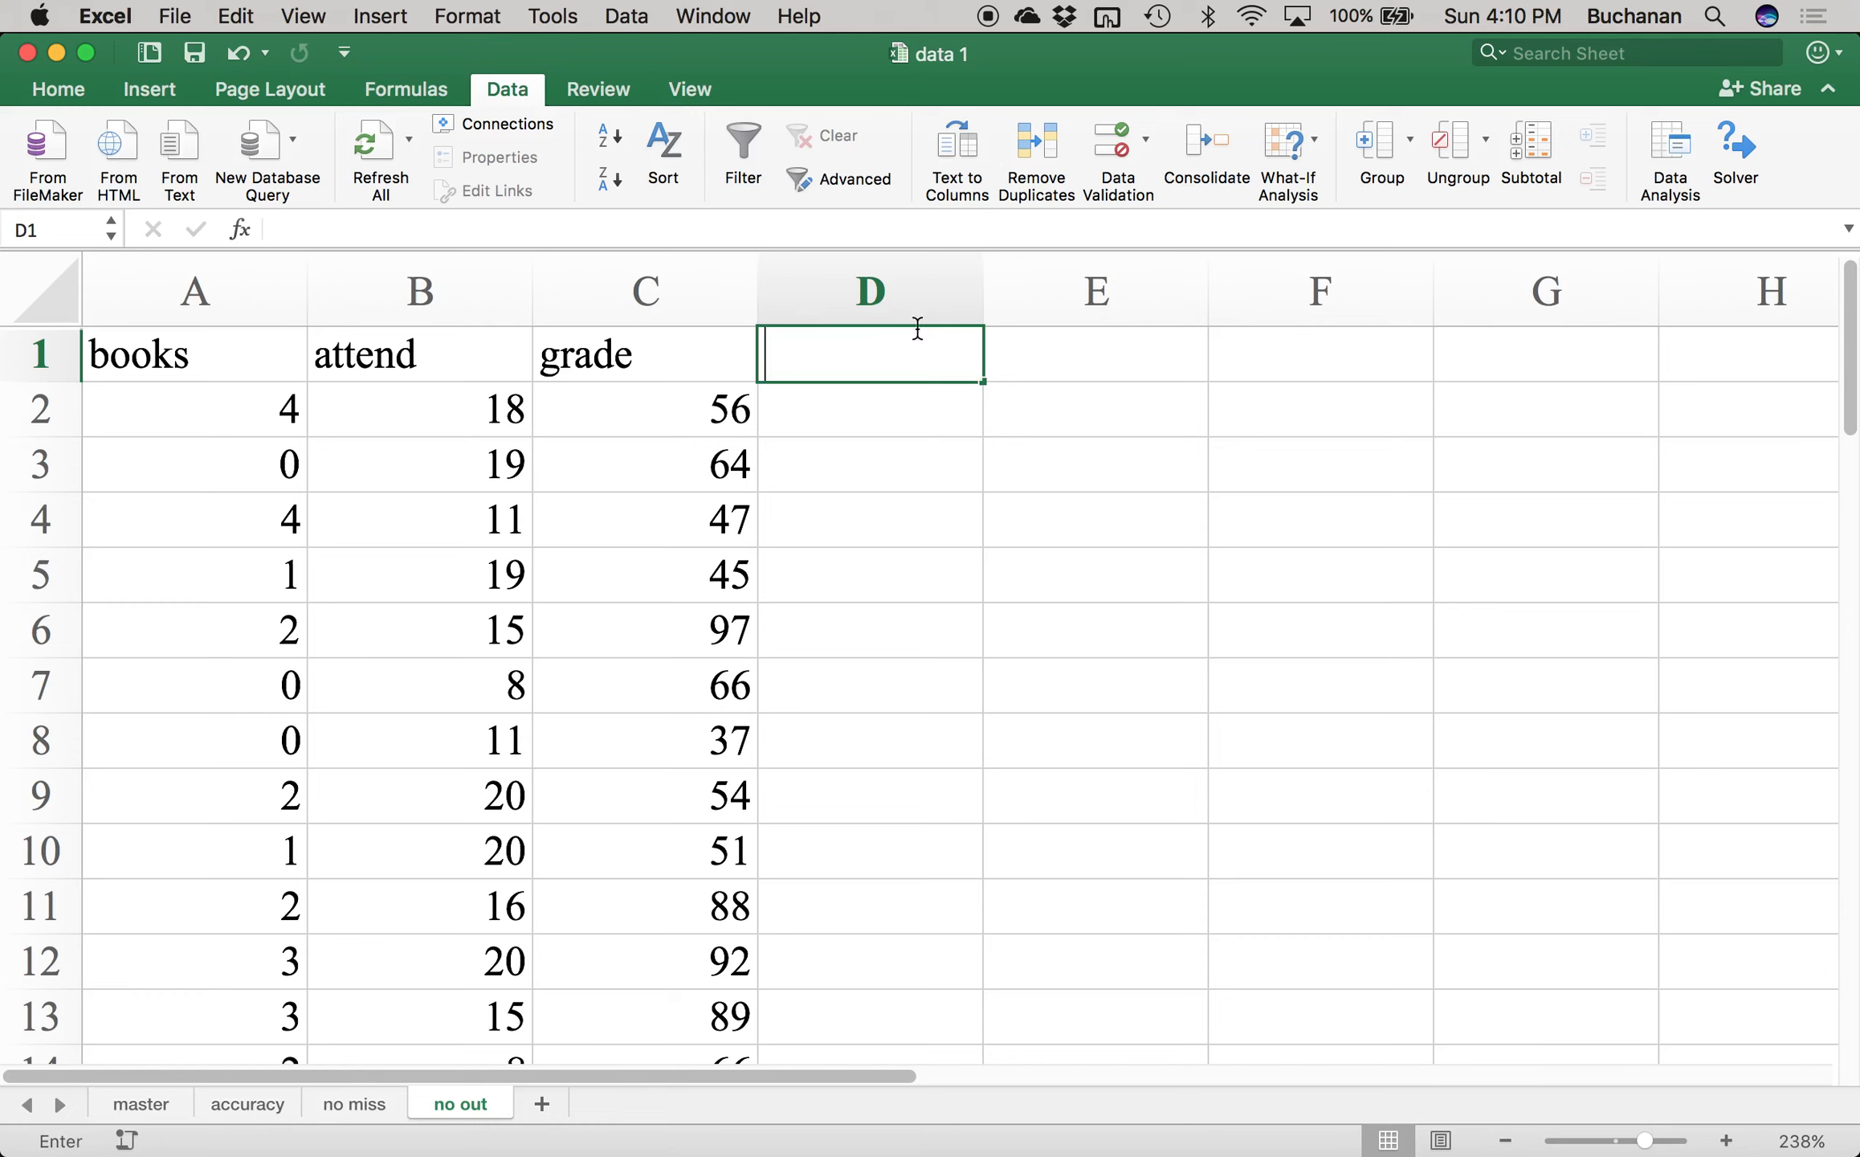
- Enter the column headings zbooks, zattend and zgrade in cells D1, E1 and F1 of the no out sheet
{"action": "type", "text": "zbooks"}
{"action": "key", "text": "Return"}
{"action": "key", "text": "Up"}
{"action": "key", "text": "Right"}
{"action": "type", "text": "zattend"}
{"action": "key", "text": "Tab"}
{"action": "type", "text": "a"}
{"action": "key", "text": "BackSpace"}
{"action": "type", "text": "zgrad"}
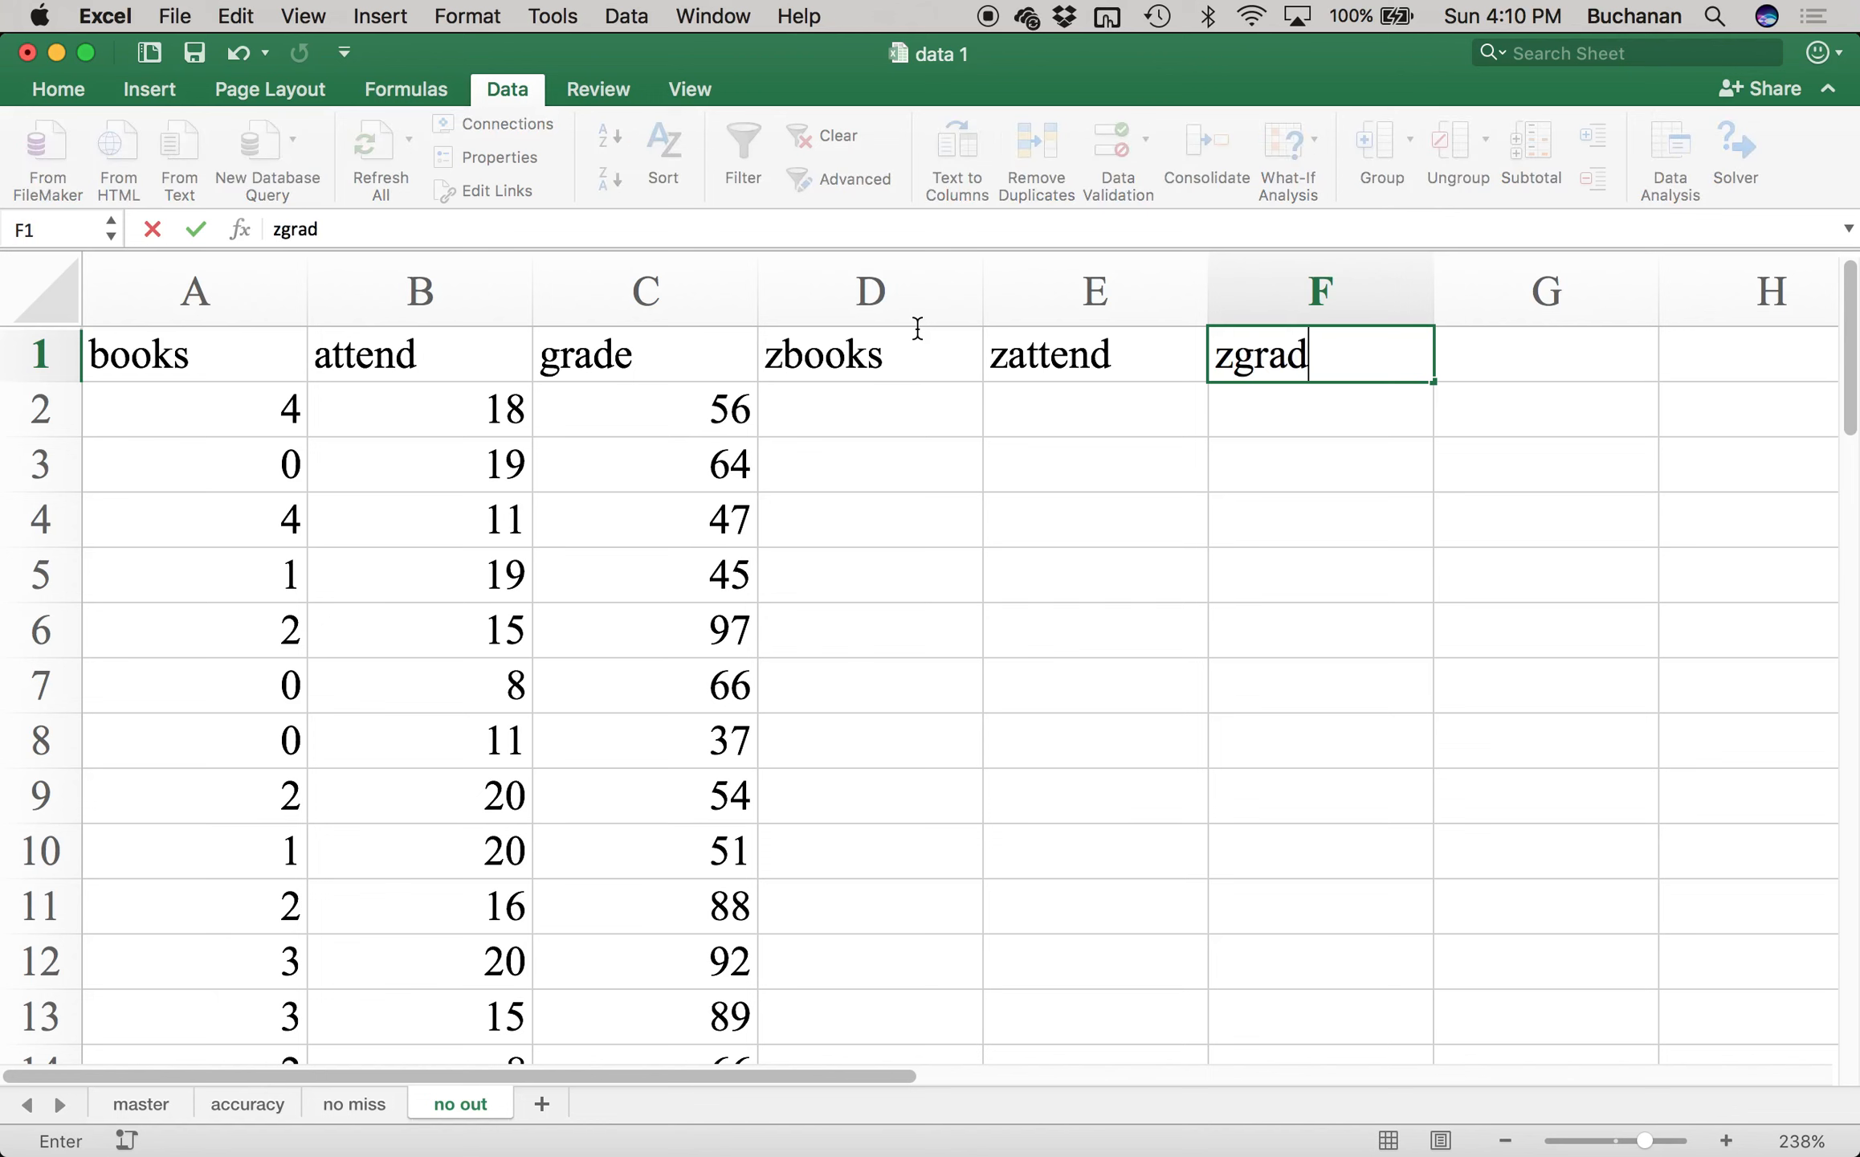
{"action": "type", "text": "e"}
{"action": "key", "text": "Return"}
{"action": "key", "text": "Left"}
{"action": "key", "text": "Right"}
{"action": "key", "text": "Left"}
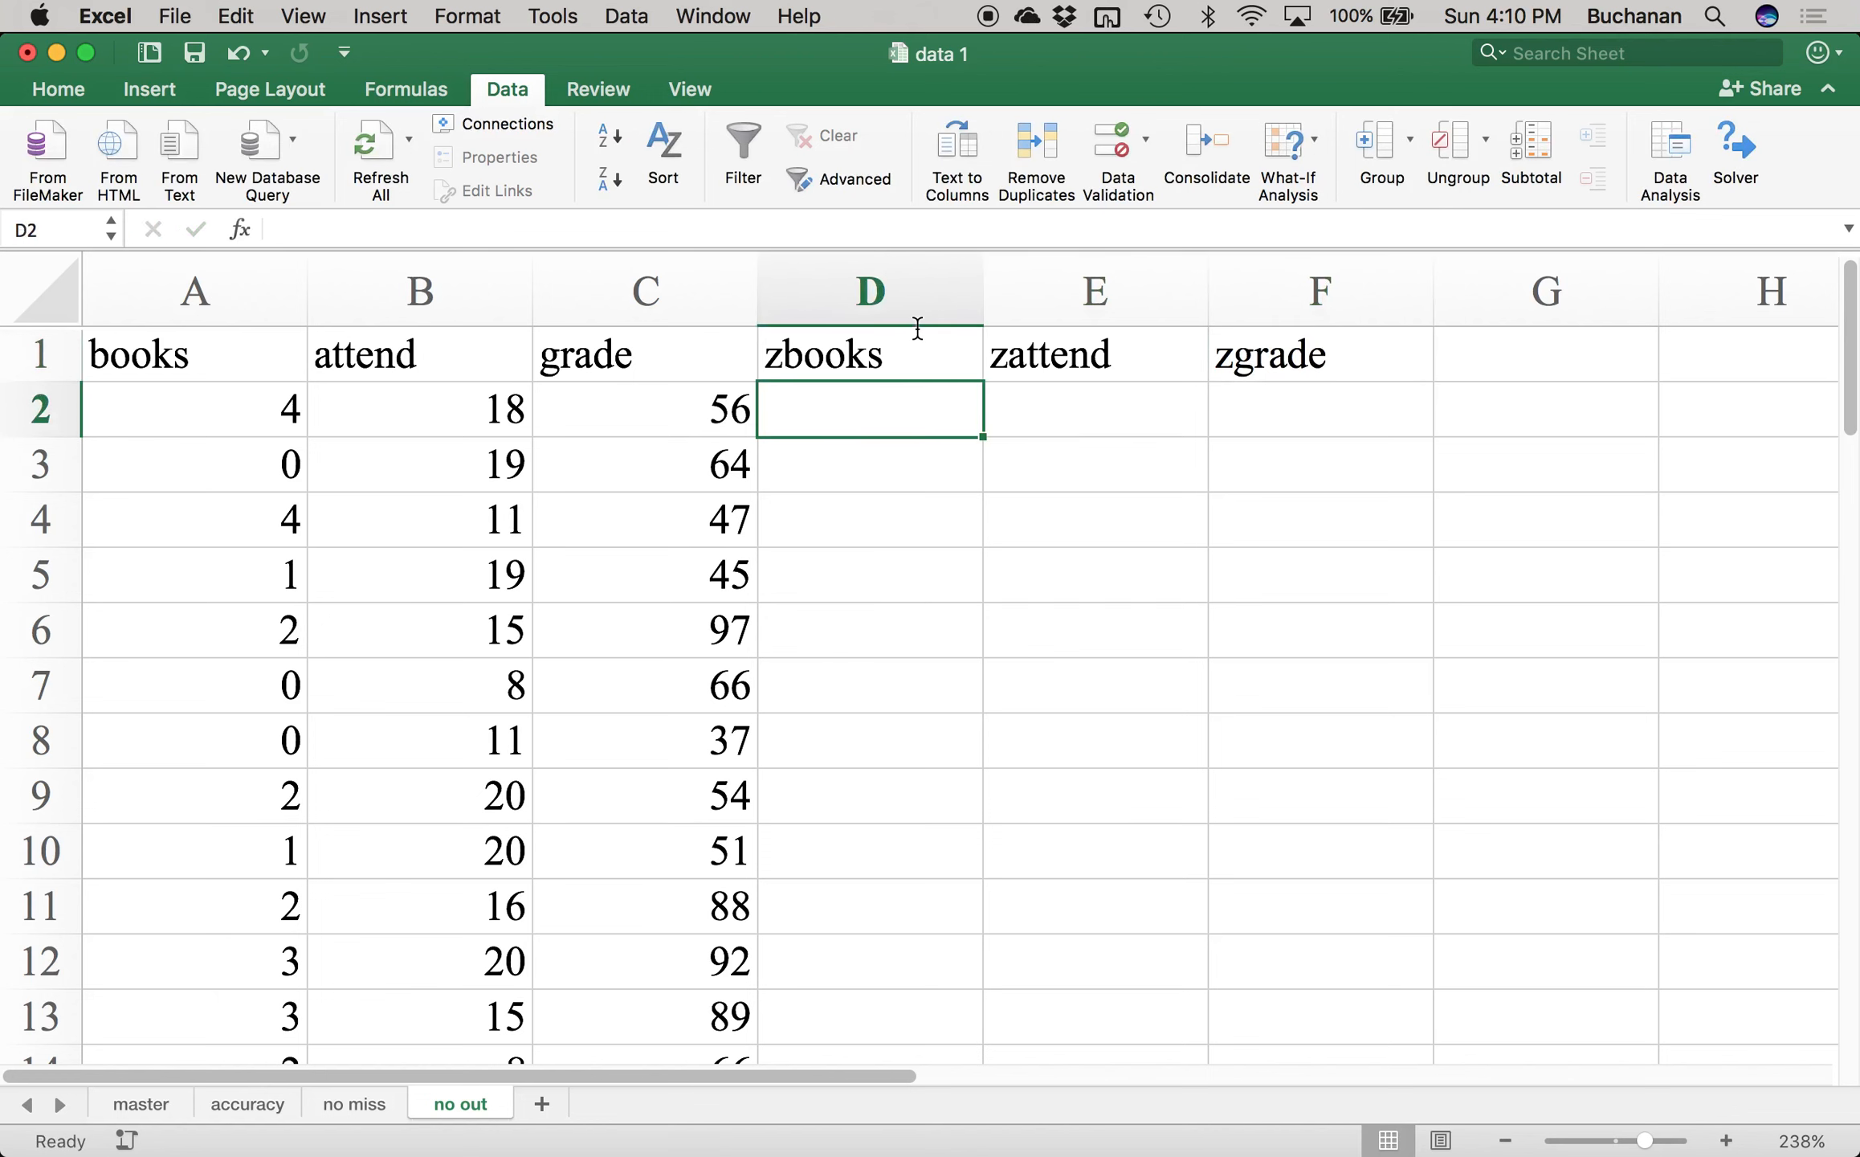
{"action": "type", "text": "="}
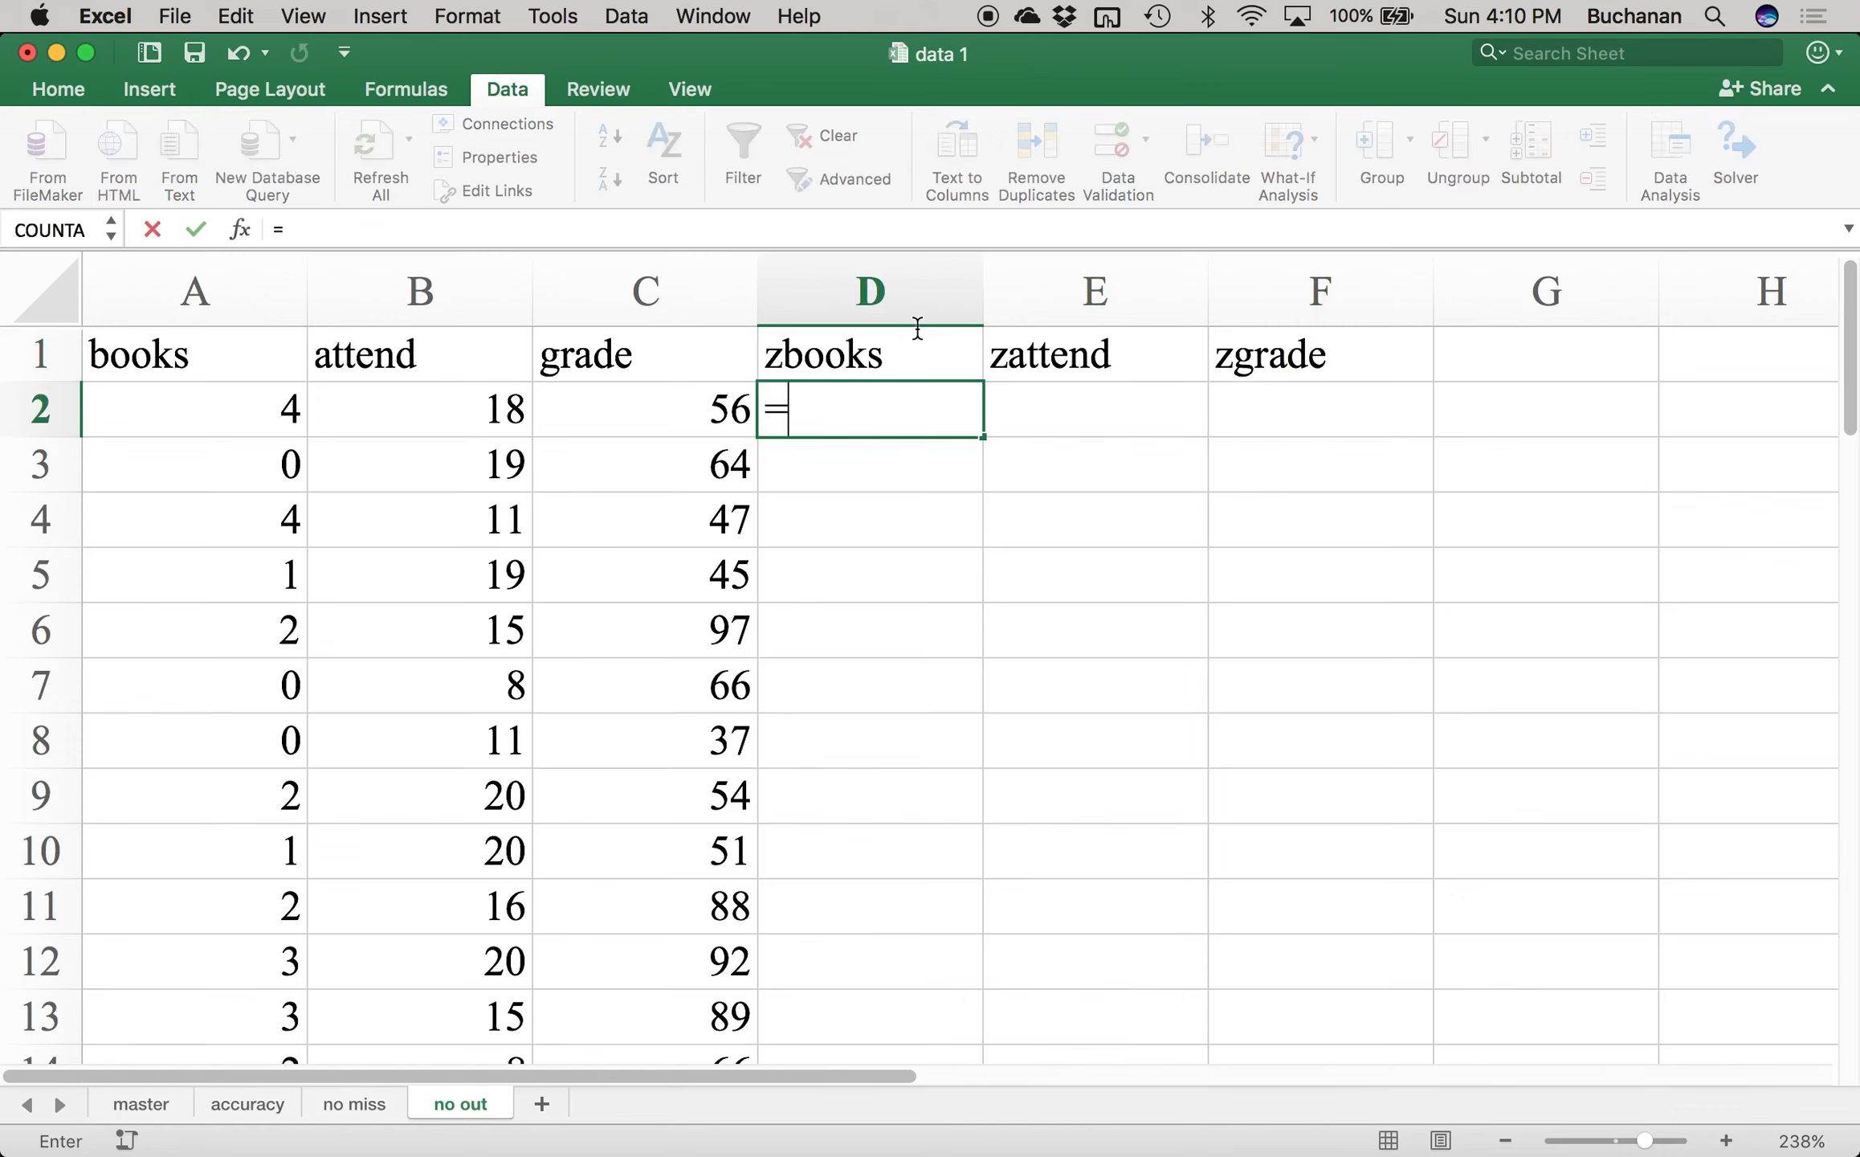
{"action": "type", "text": "average("}
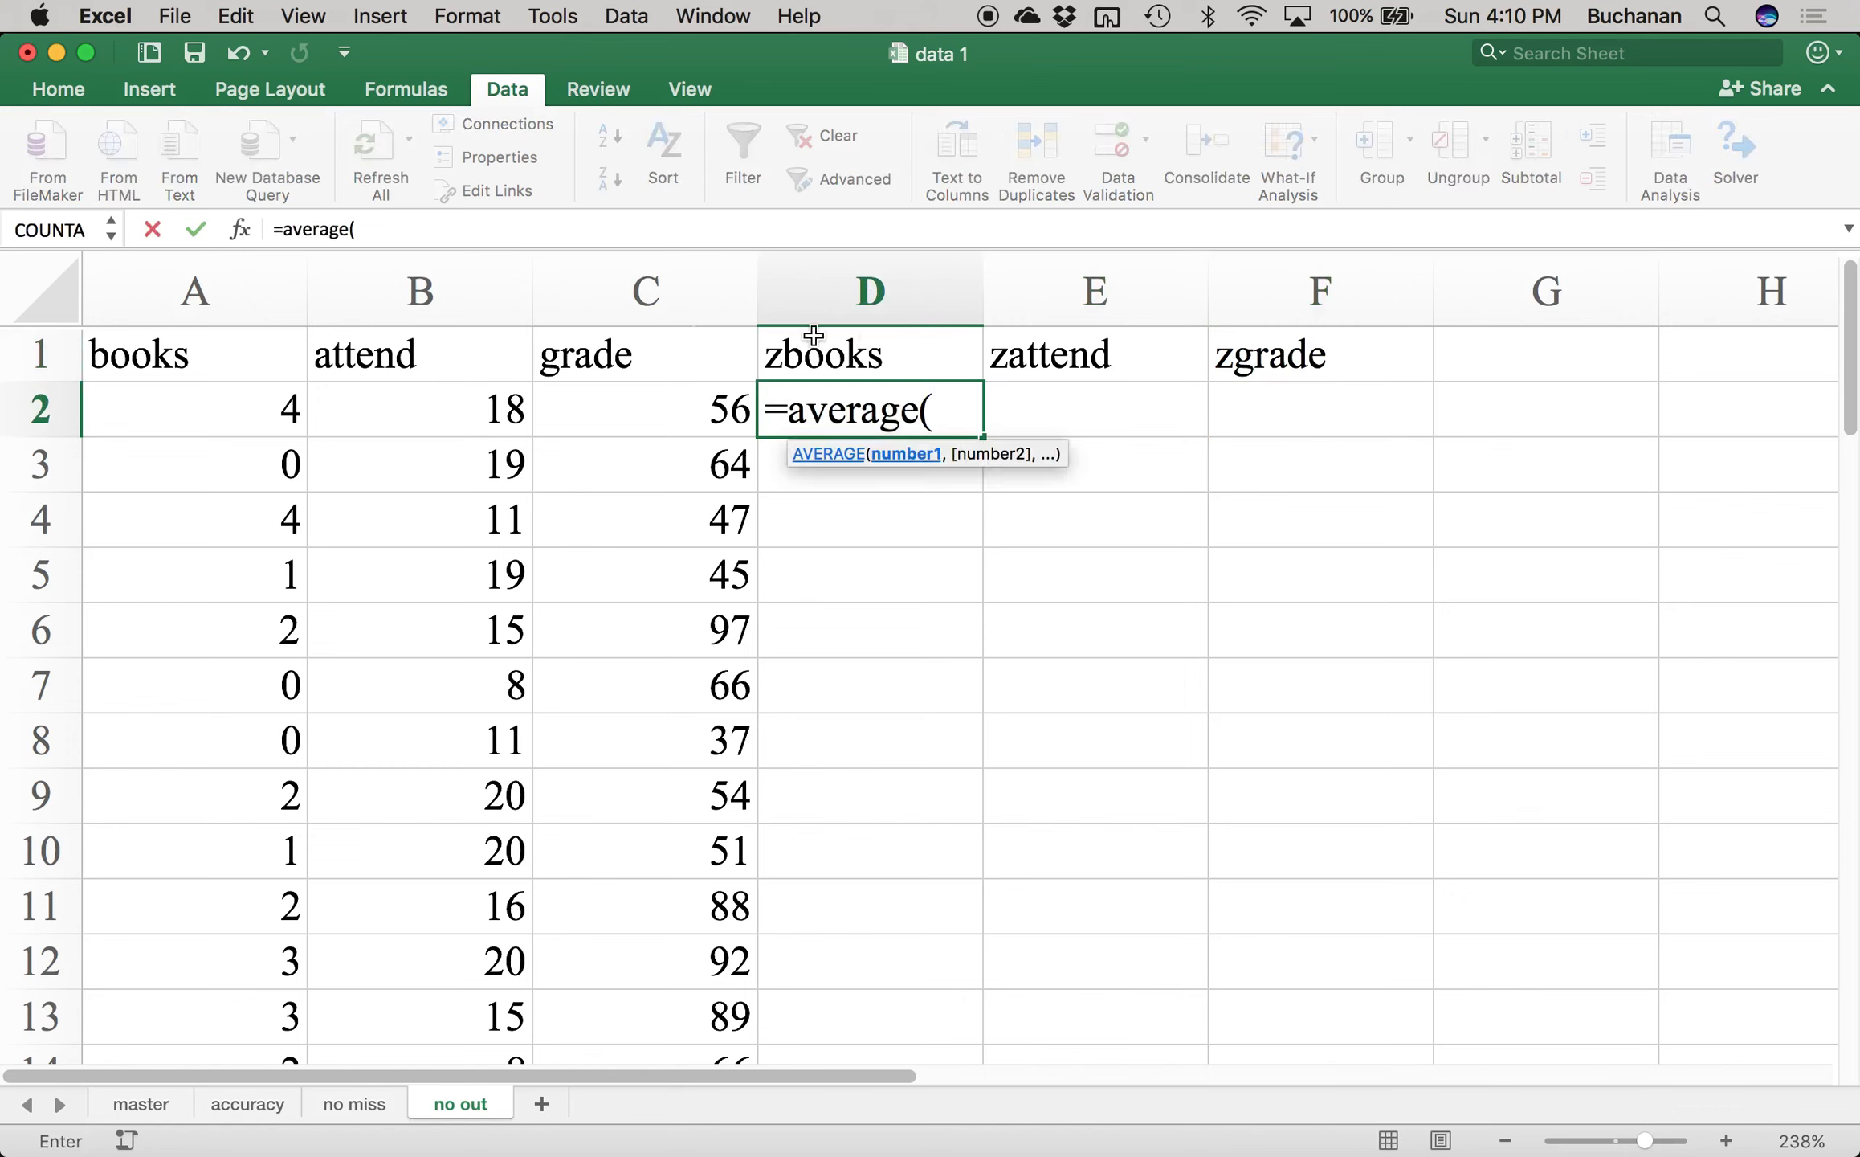
{"action": "key", "text": "BackSpace"}
{"action": "key", "text": "BackSpace"}
{"action": "key", "text": "BackSpace"}
{"action": "key", "text": "BackSpace"}
{"action": "key", "text": "BackSpace"}
{"action": "key", "text": "BackSpace"}
{"action": "key", "text": "BackSpace"}
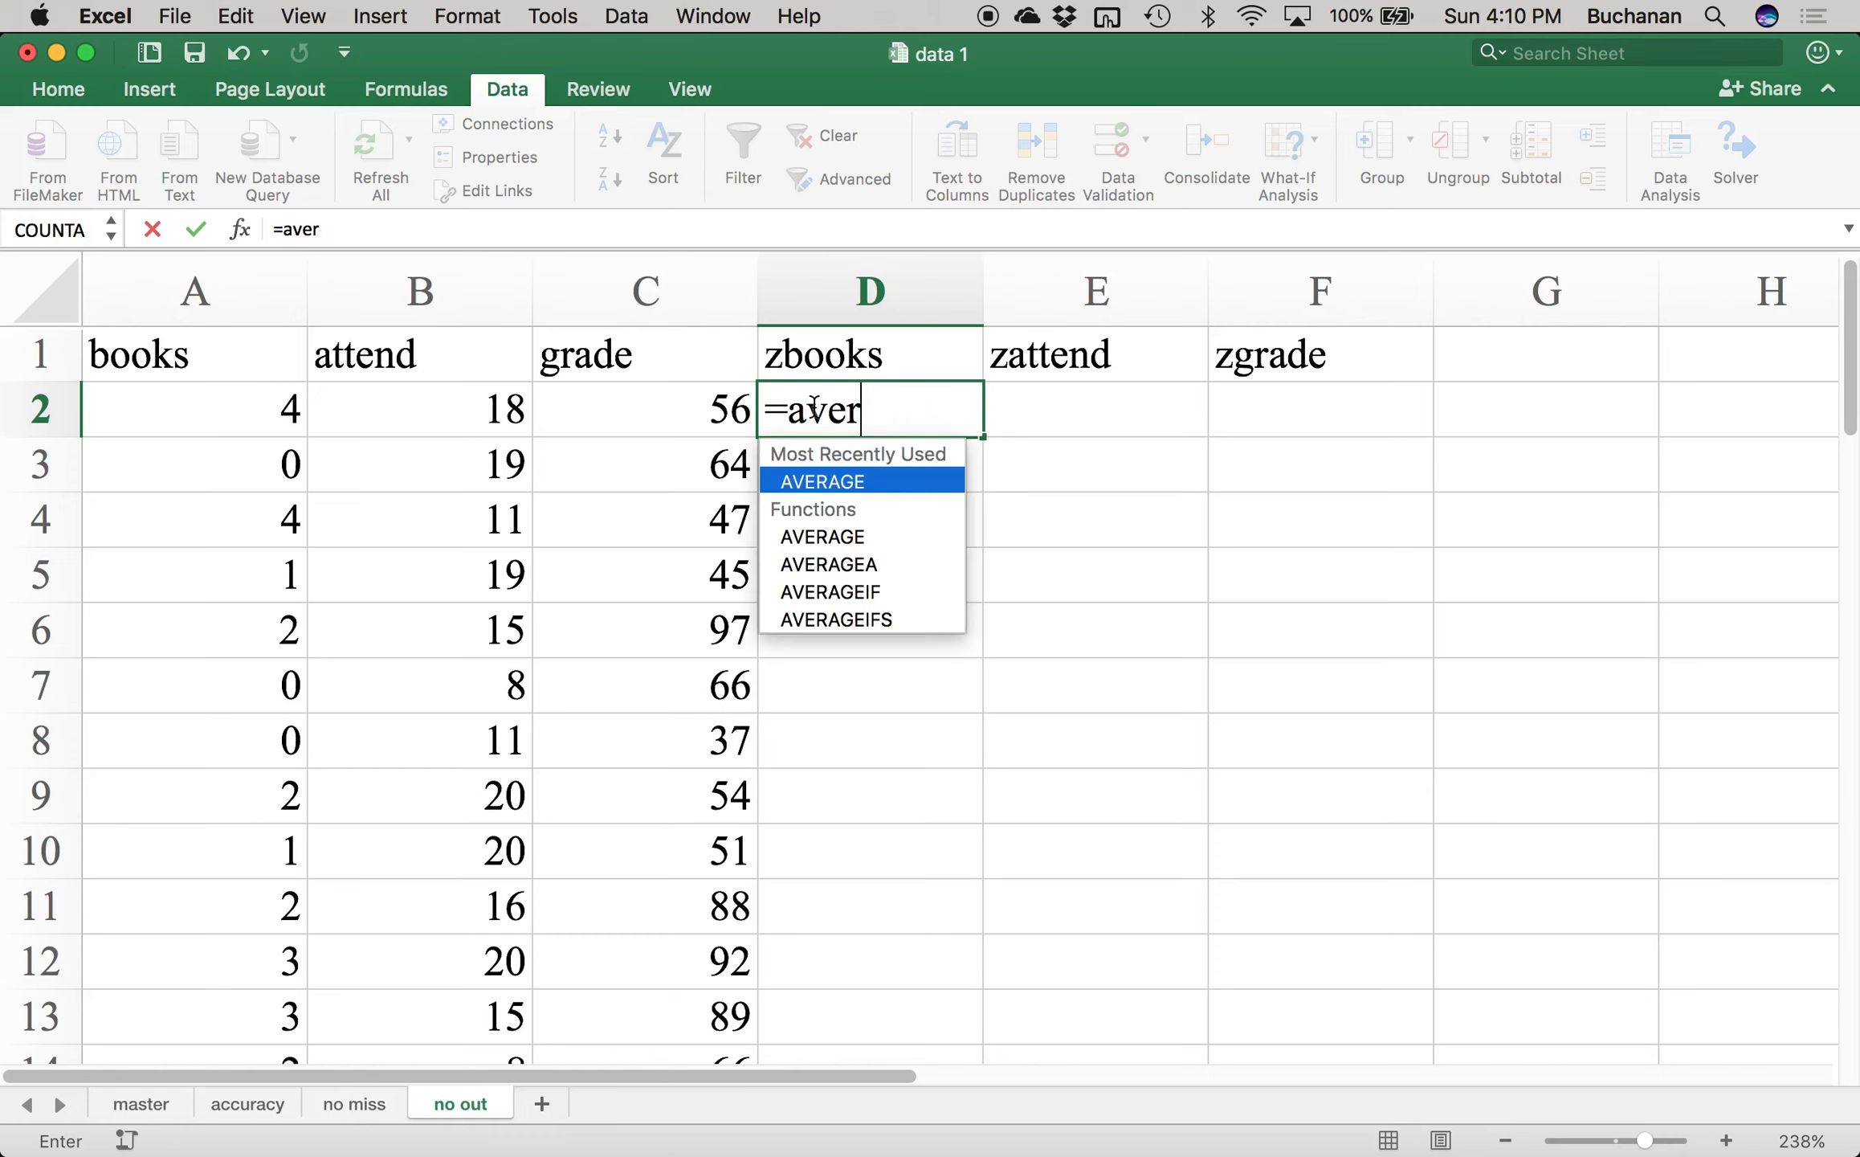
{"action": "key", "text": "BackSpace"}
- Enter the z-score formula =(A2-AVERAGE(A:A))/STDEV(A:A) for the first books value in cell D2
{"action": "type", "text": "("}
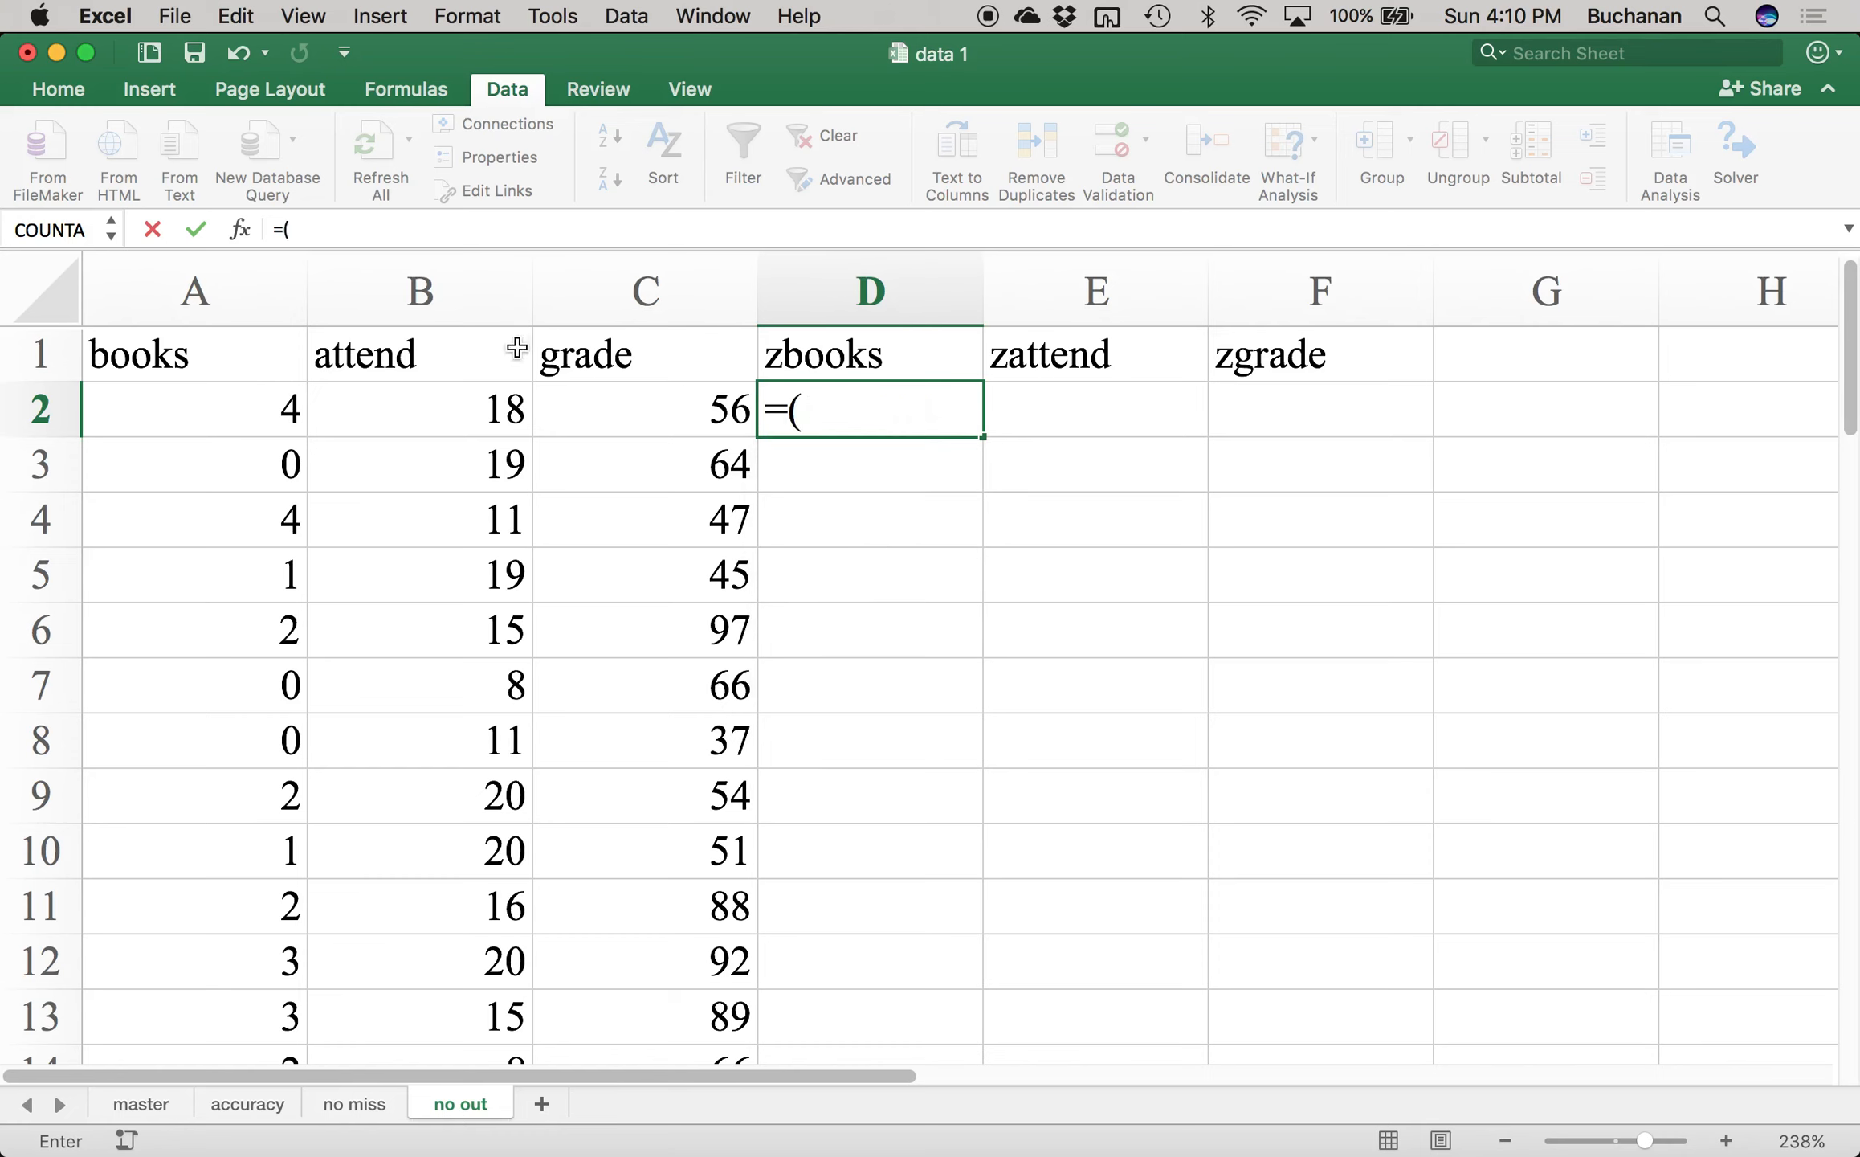
{"action": "left_click", "coordinate": [242, 404]}
{"action": "type", "text": "-avera"}
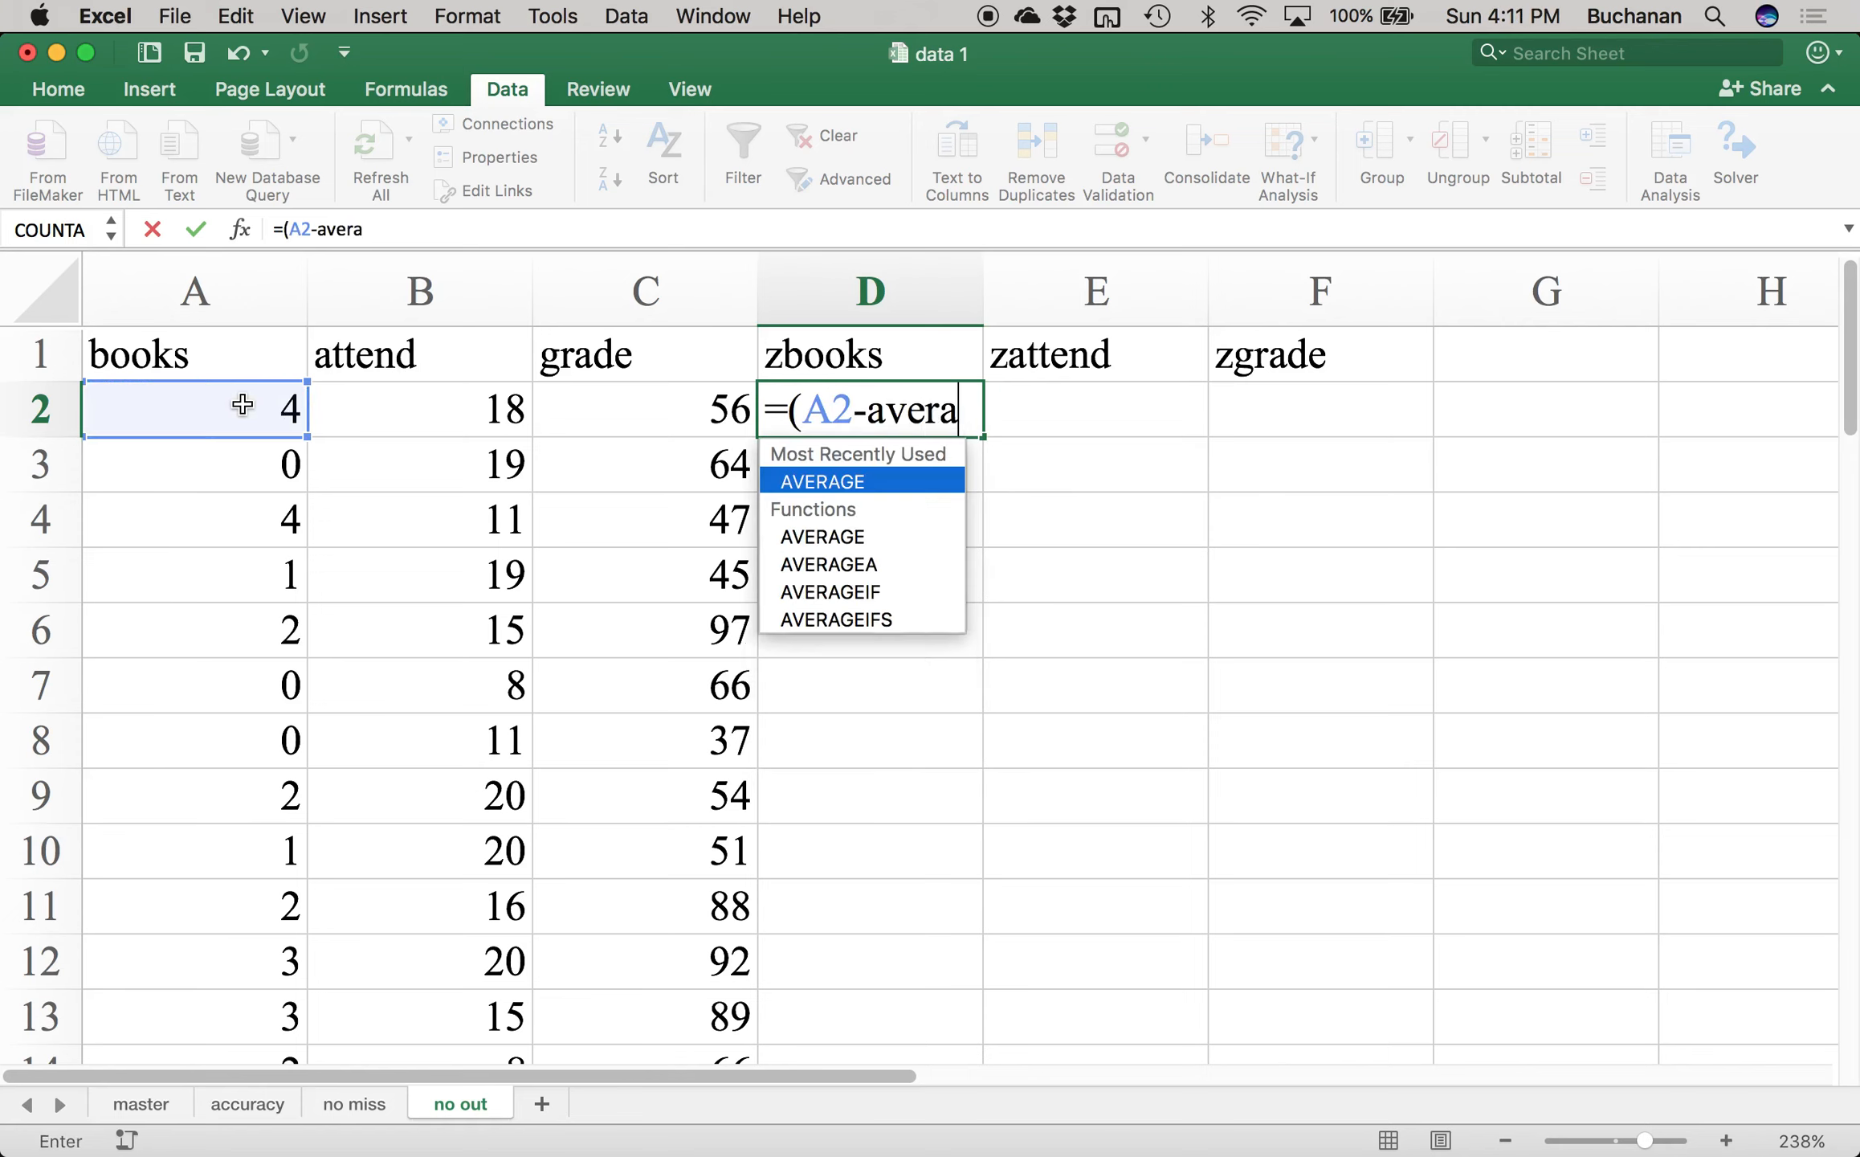
{"action": "type", "text": "ge("}
{"action": "left_click", "coordinate": [196, 281]}
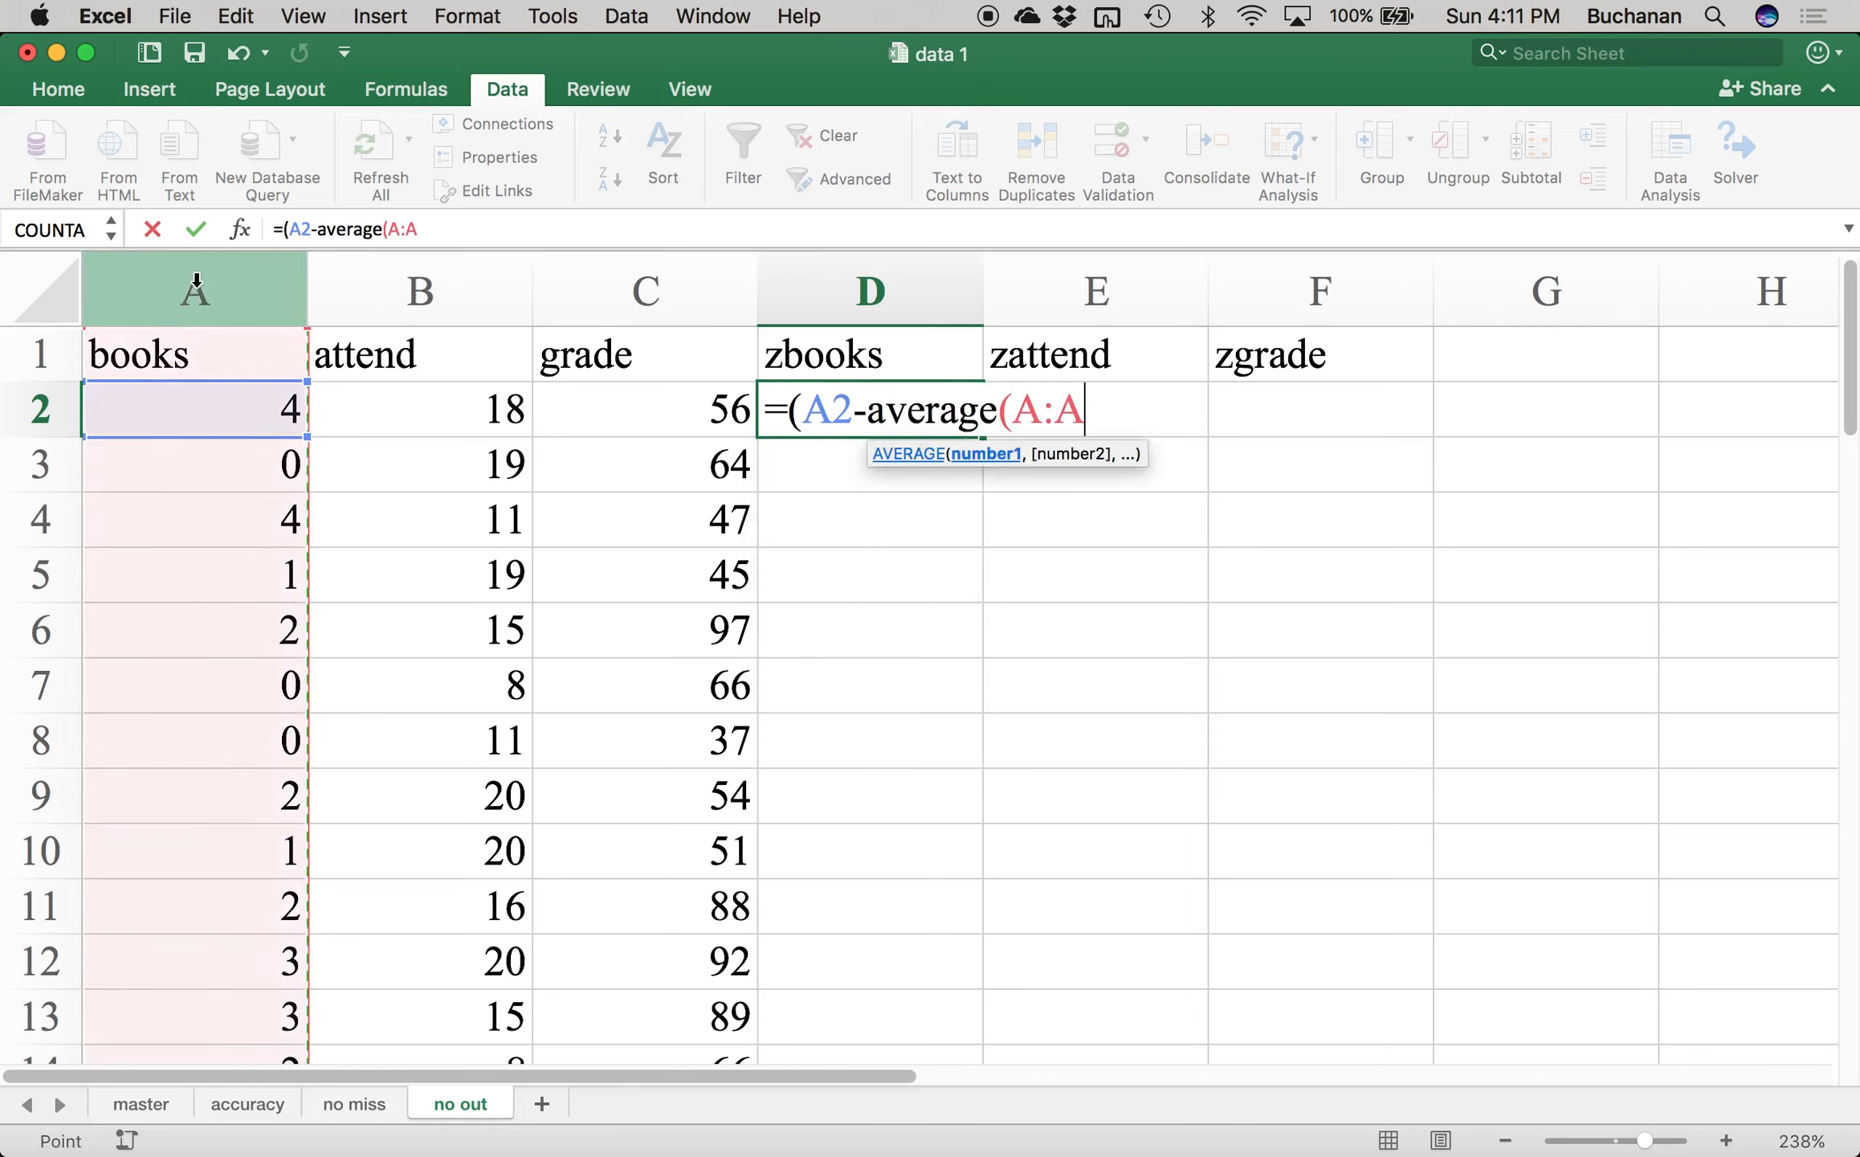
{"action": "type", "text": "))"}
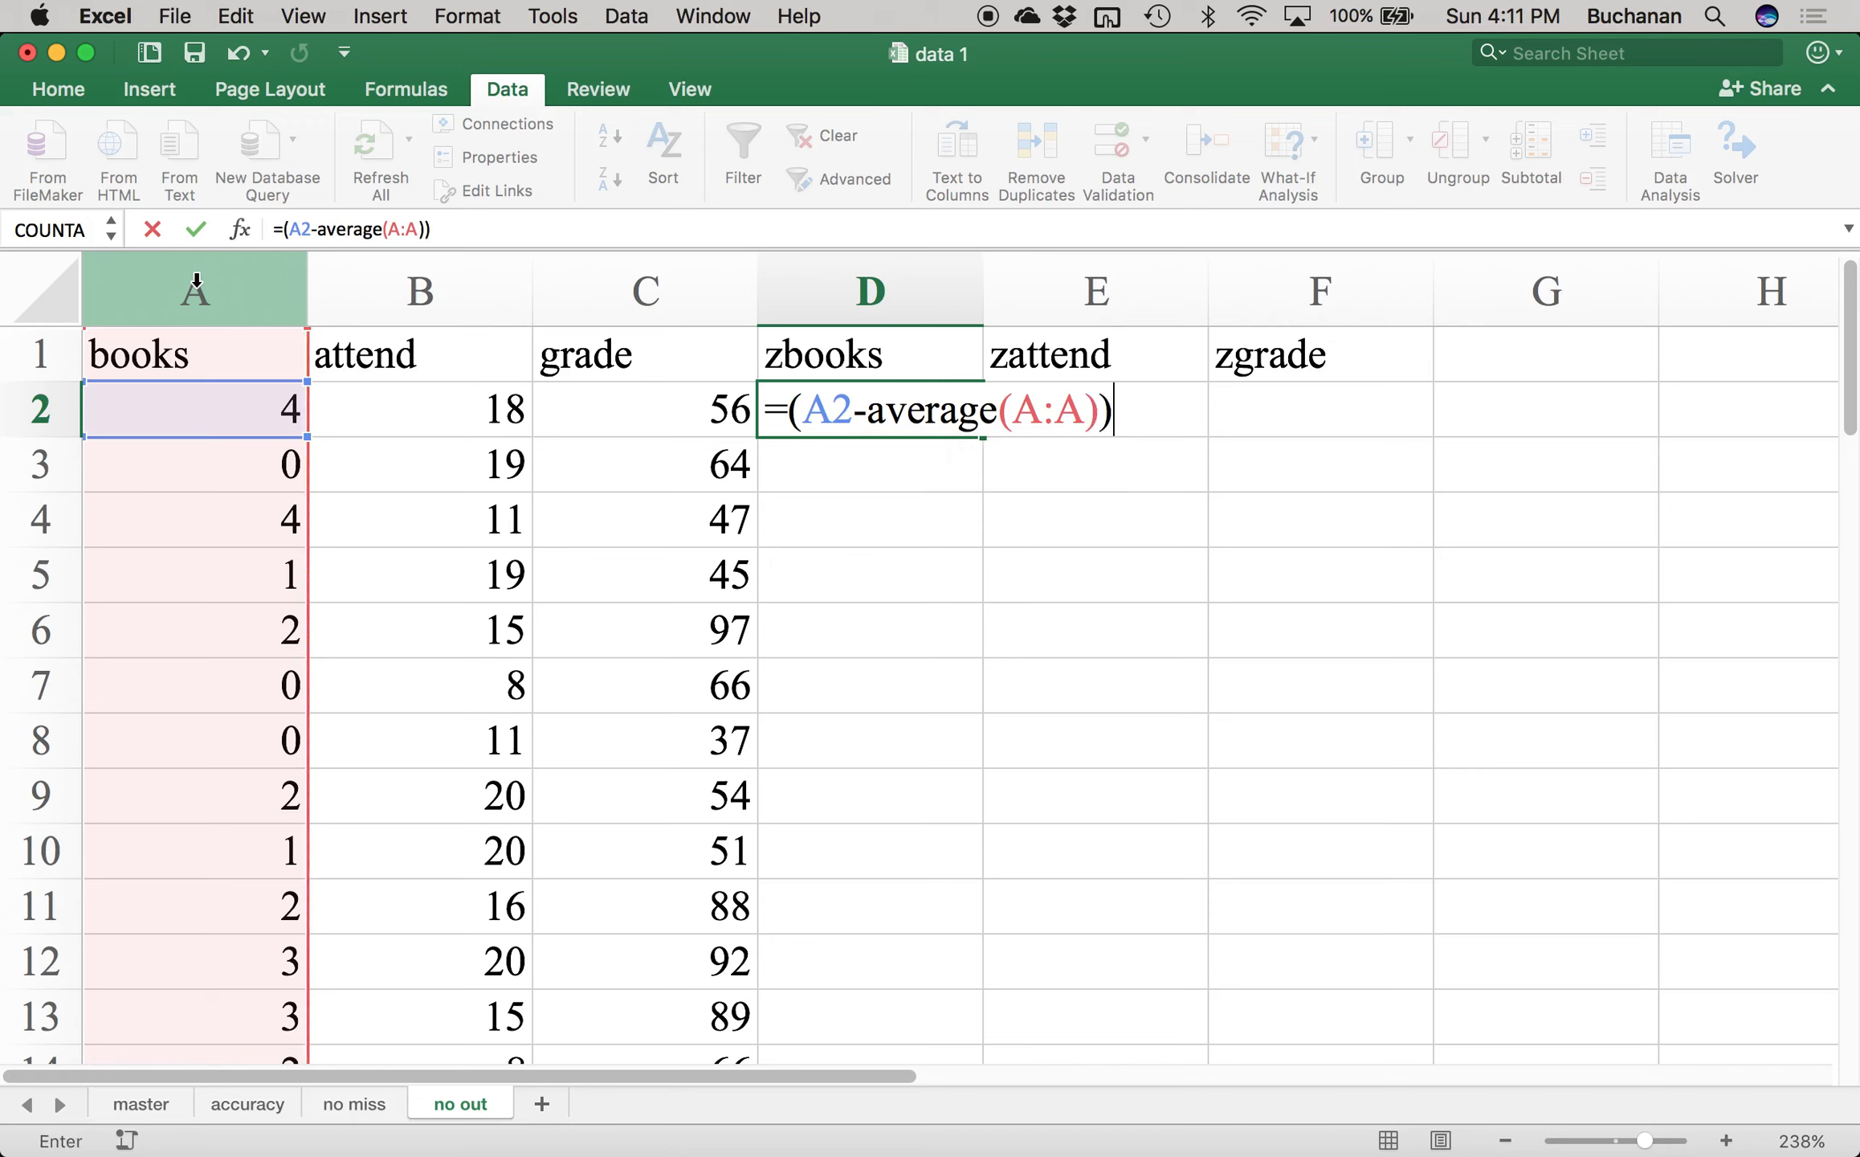
{"action": "type", "text": "/st"}
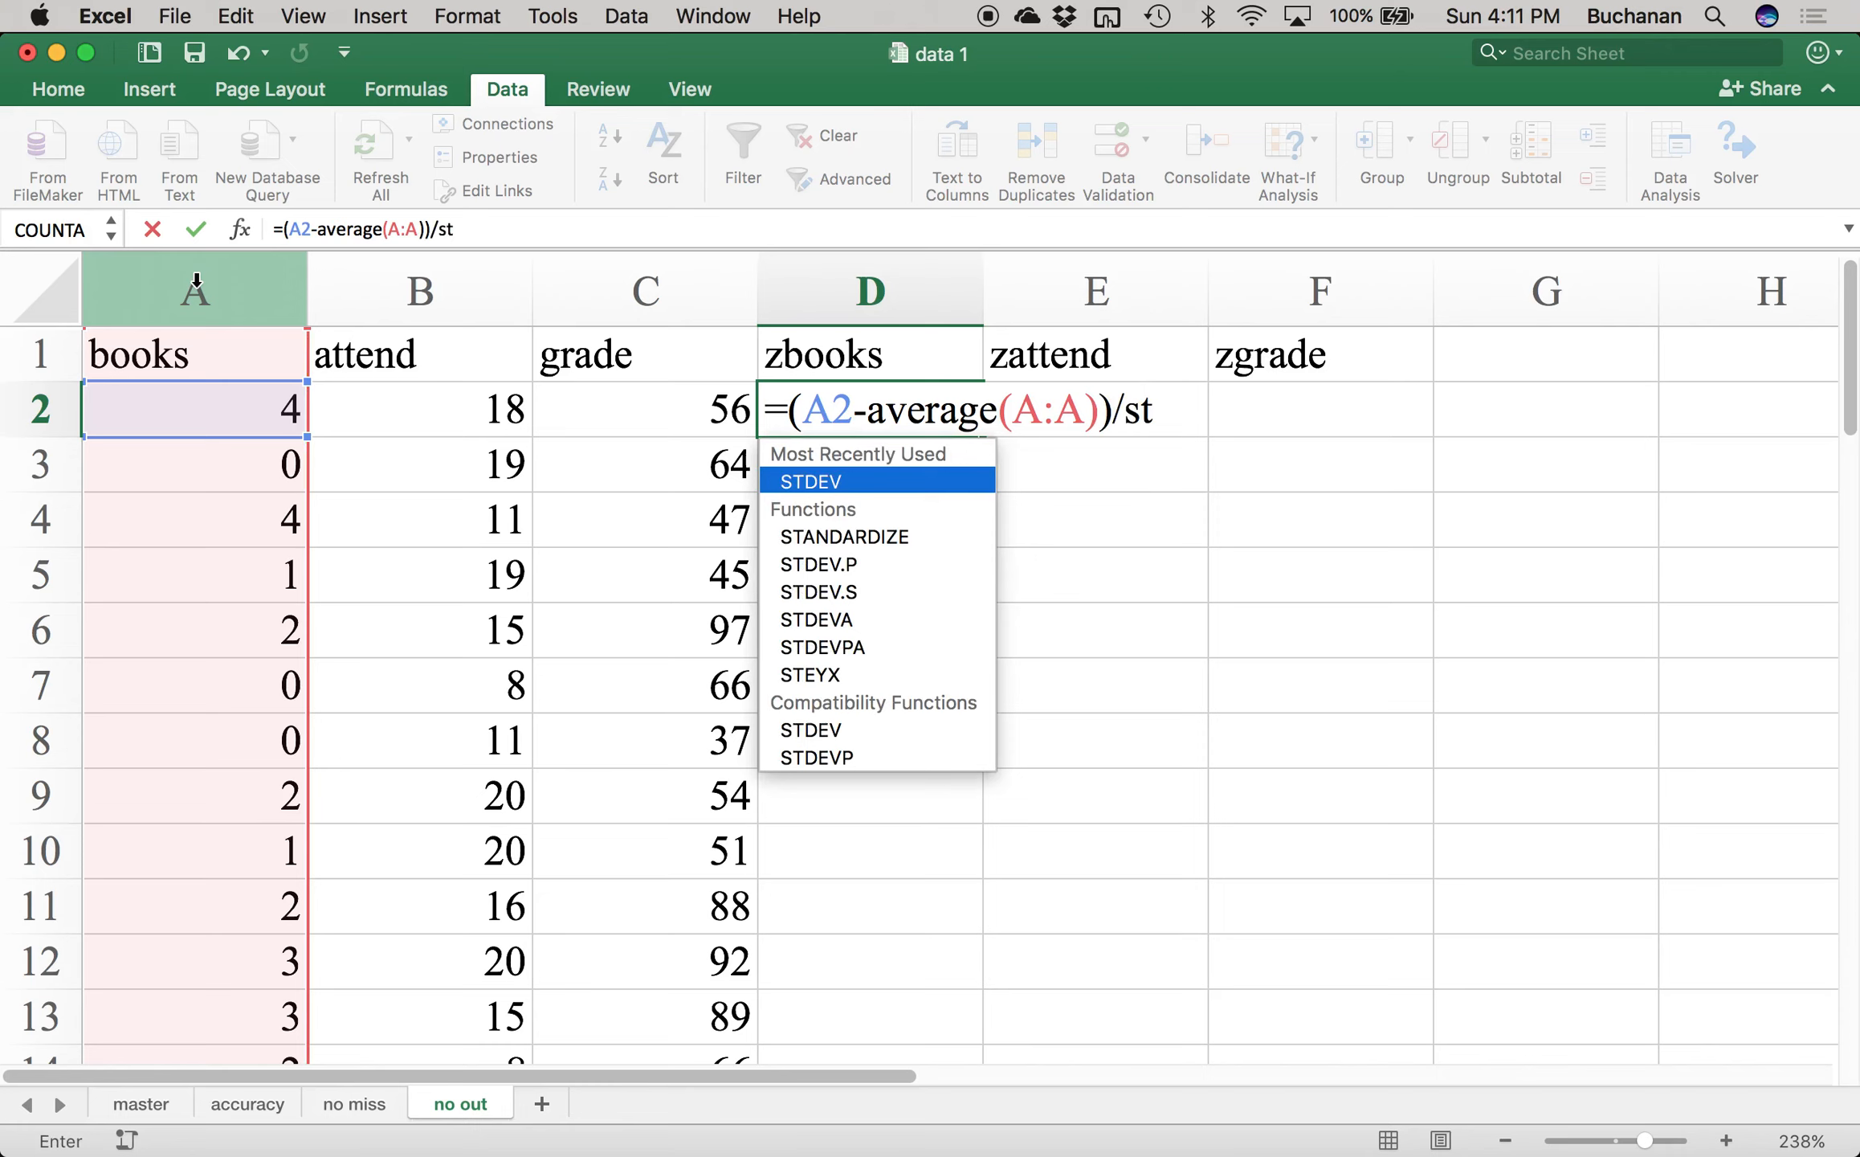
{"action": "type", "text": "dev("}
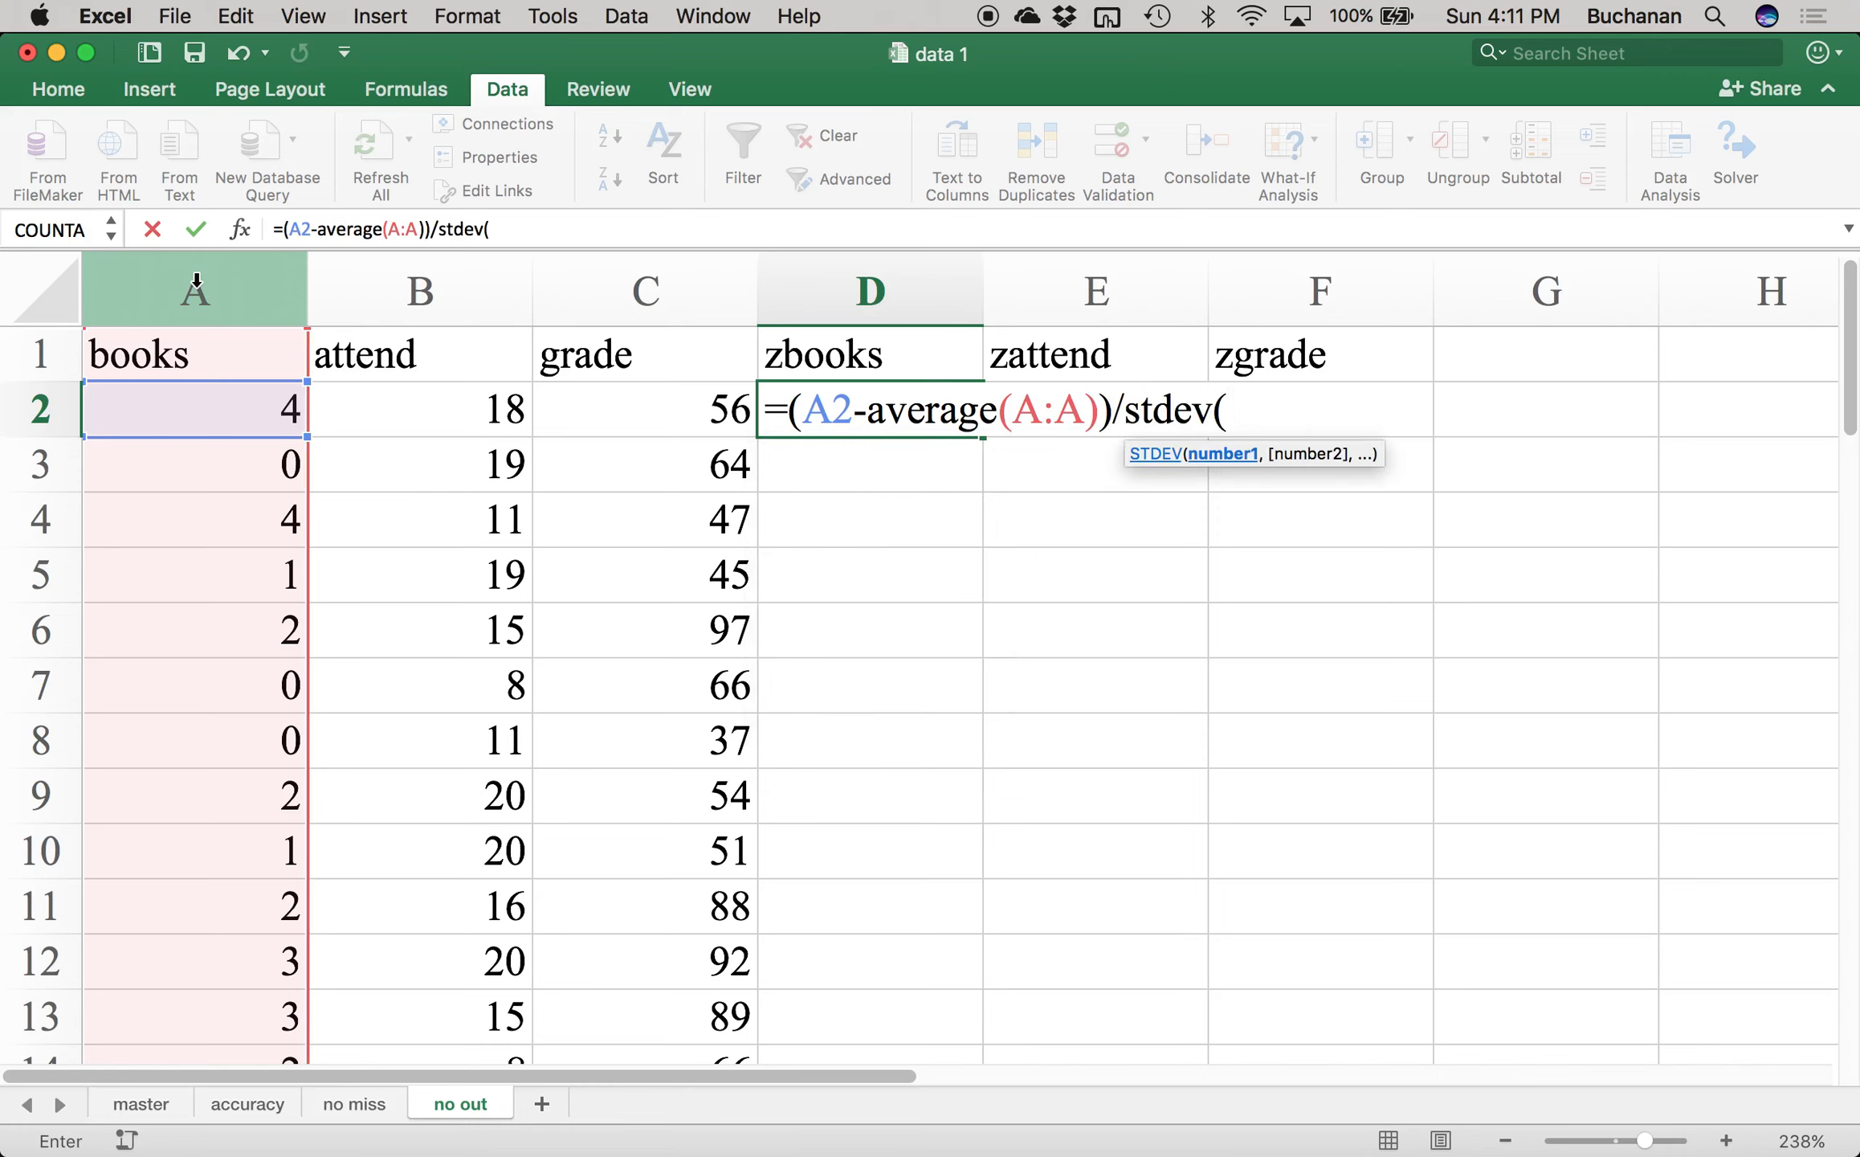
{"action": "left_click", "coordinate": [121, 291]}
{"action": "type", "text": ")"}
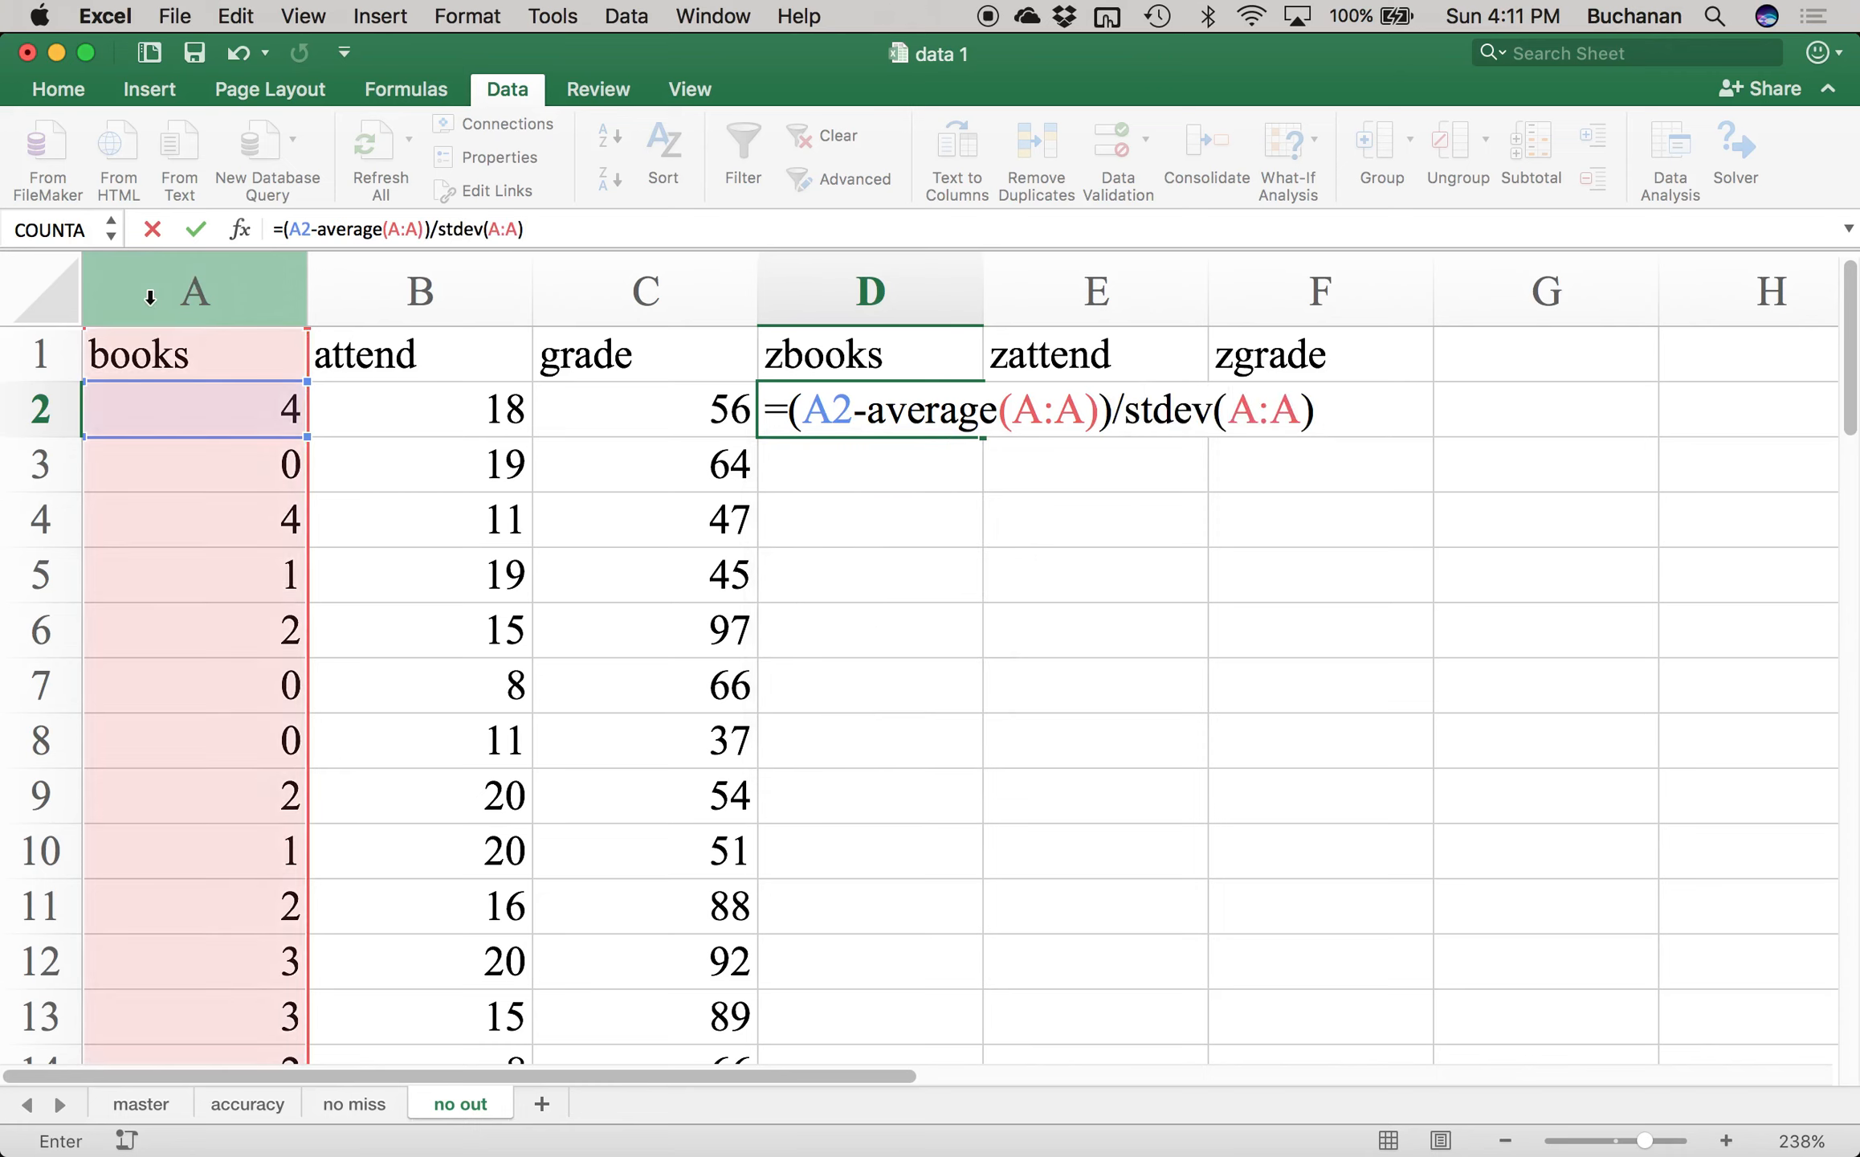
{"action": "key", "text": "Return"}
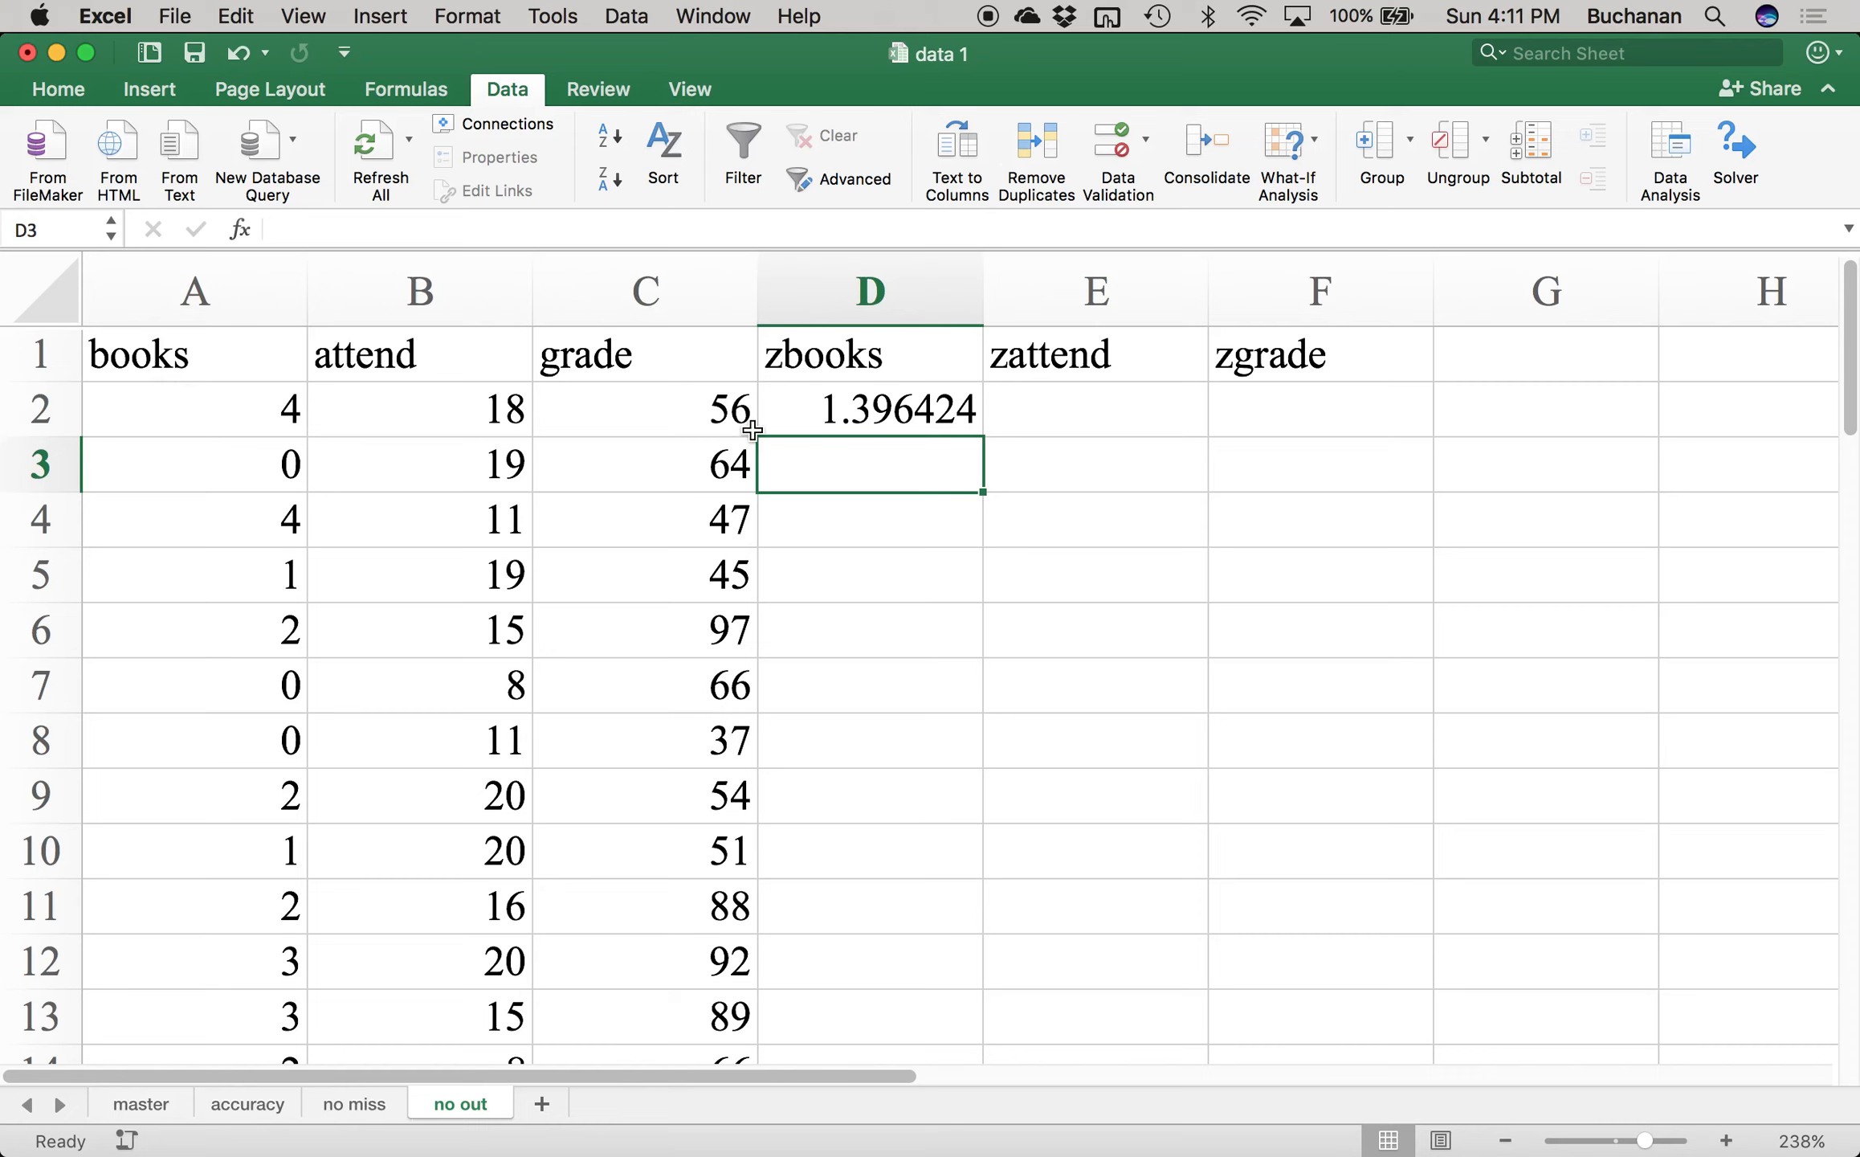
- Fill the z-score formula from D2 across to F2 and down to the last data row, 41
{"action": "left_click", "coordinate": [853, 414]}
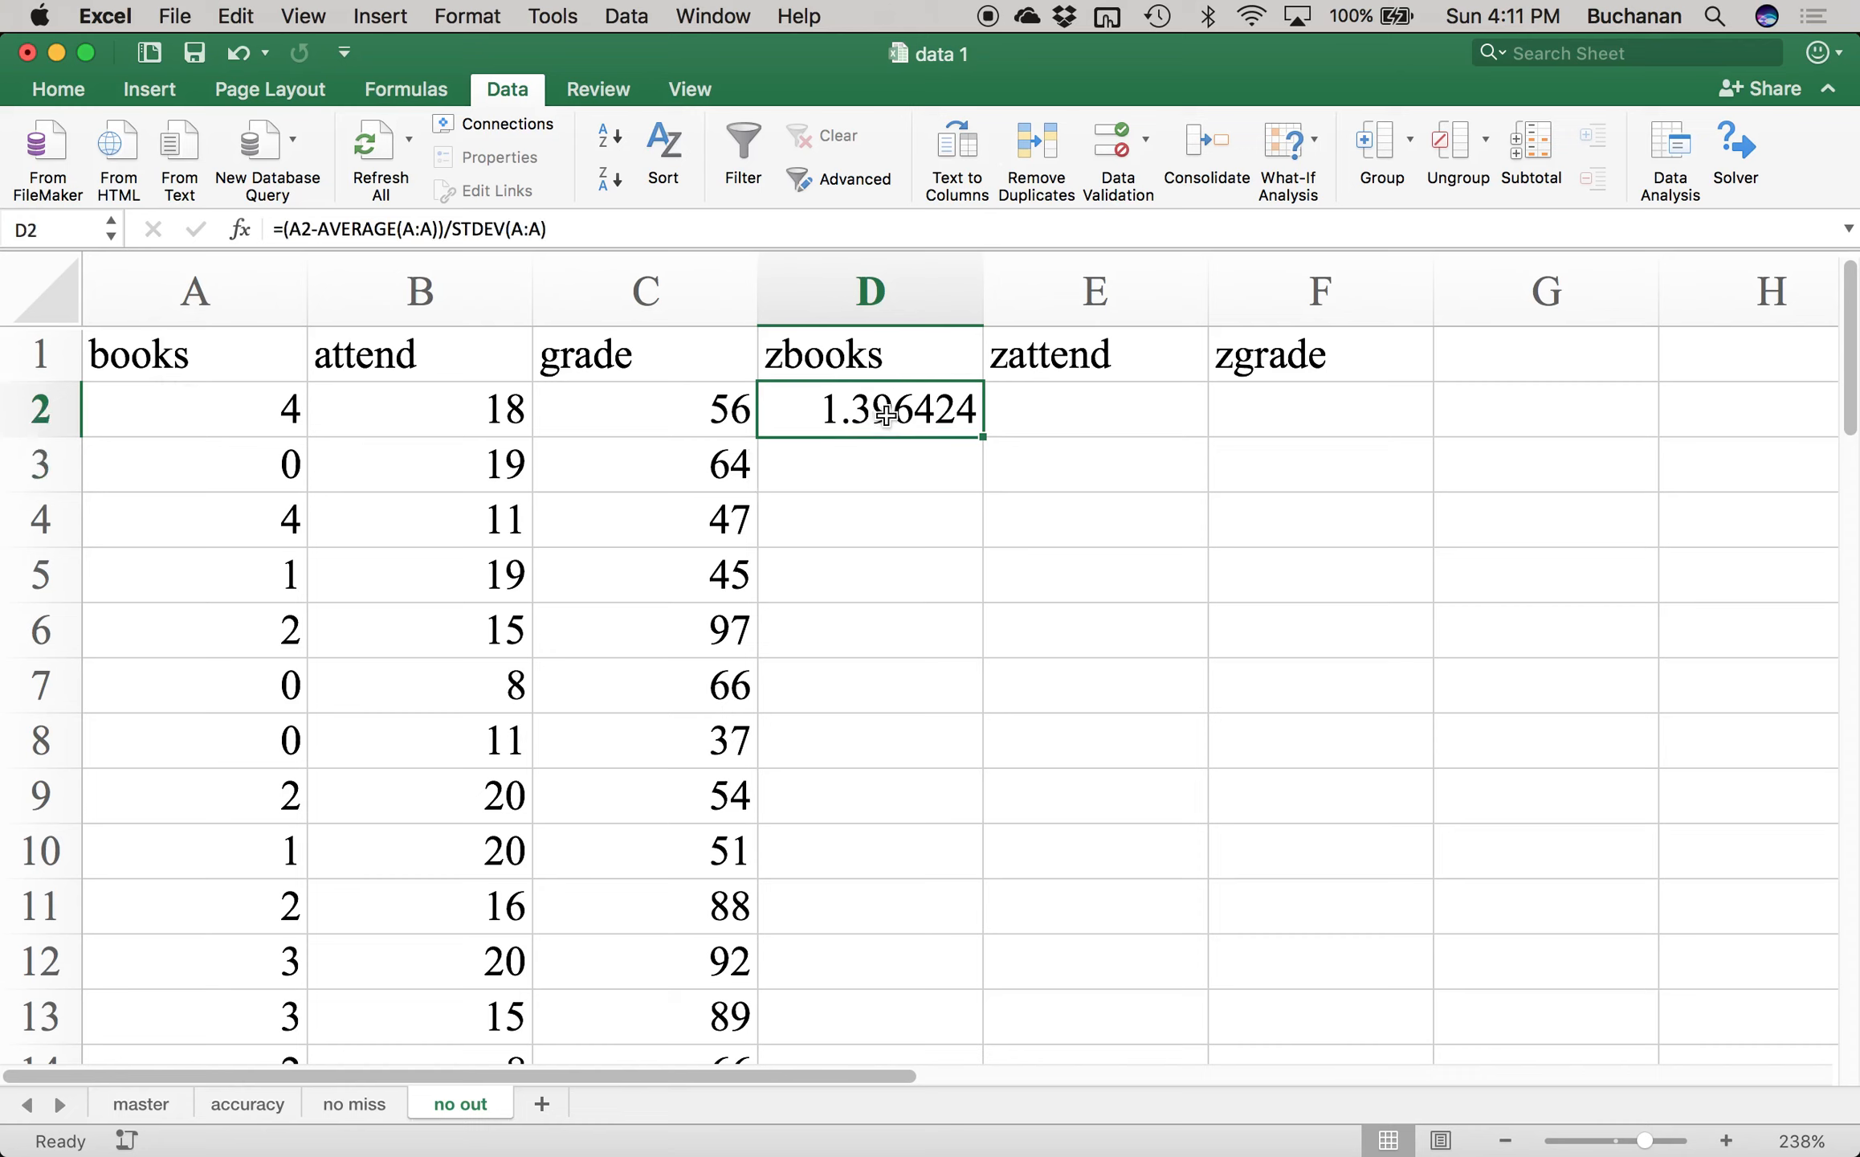
{"action": "left_click_drag", "start_coordinate": [983, 426], "coordinate": [1322, 428]}
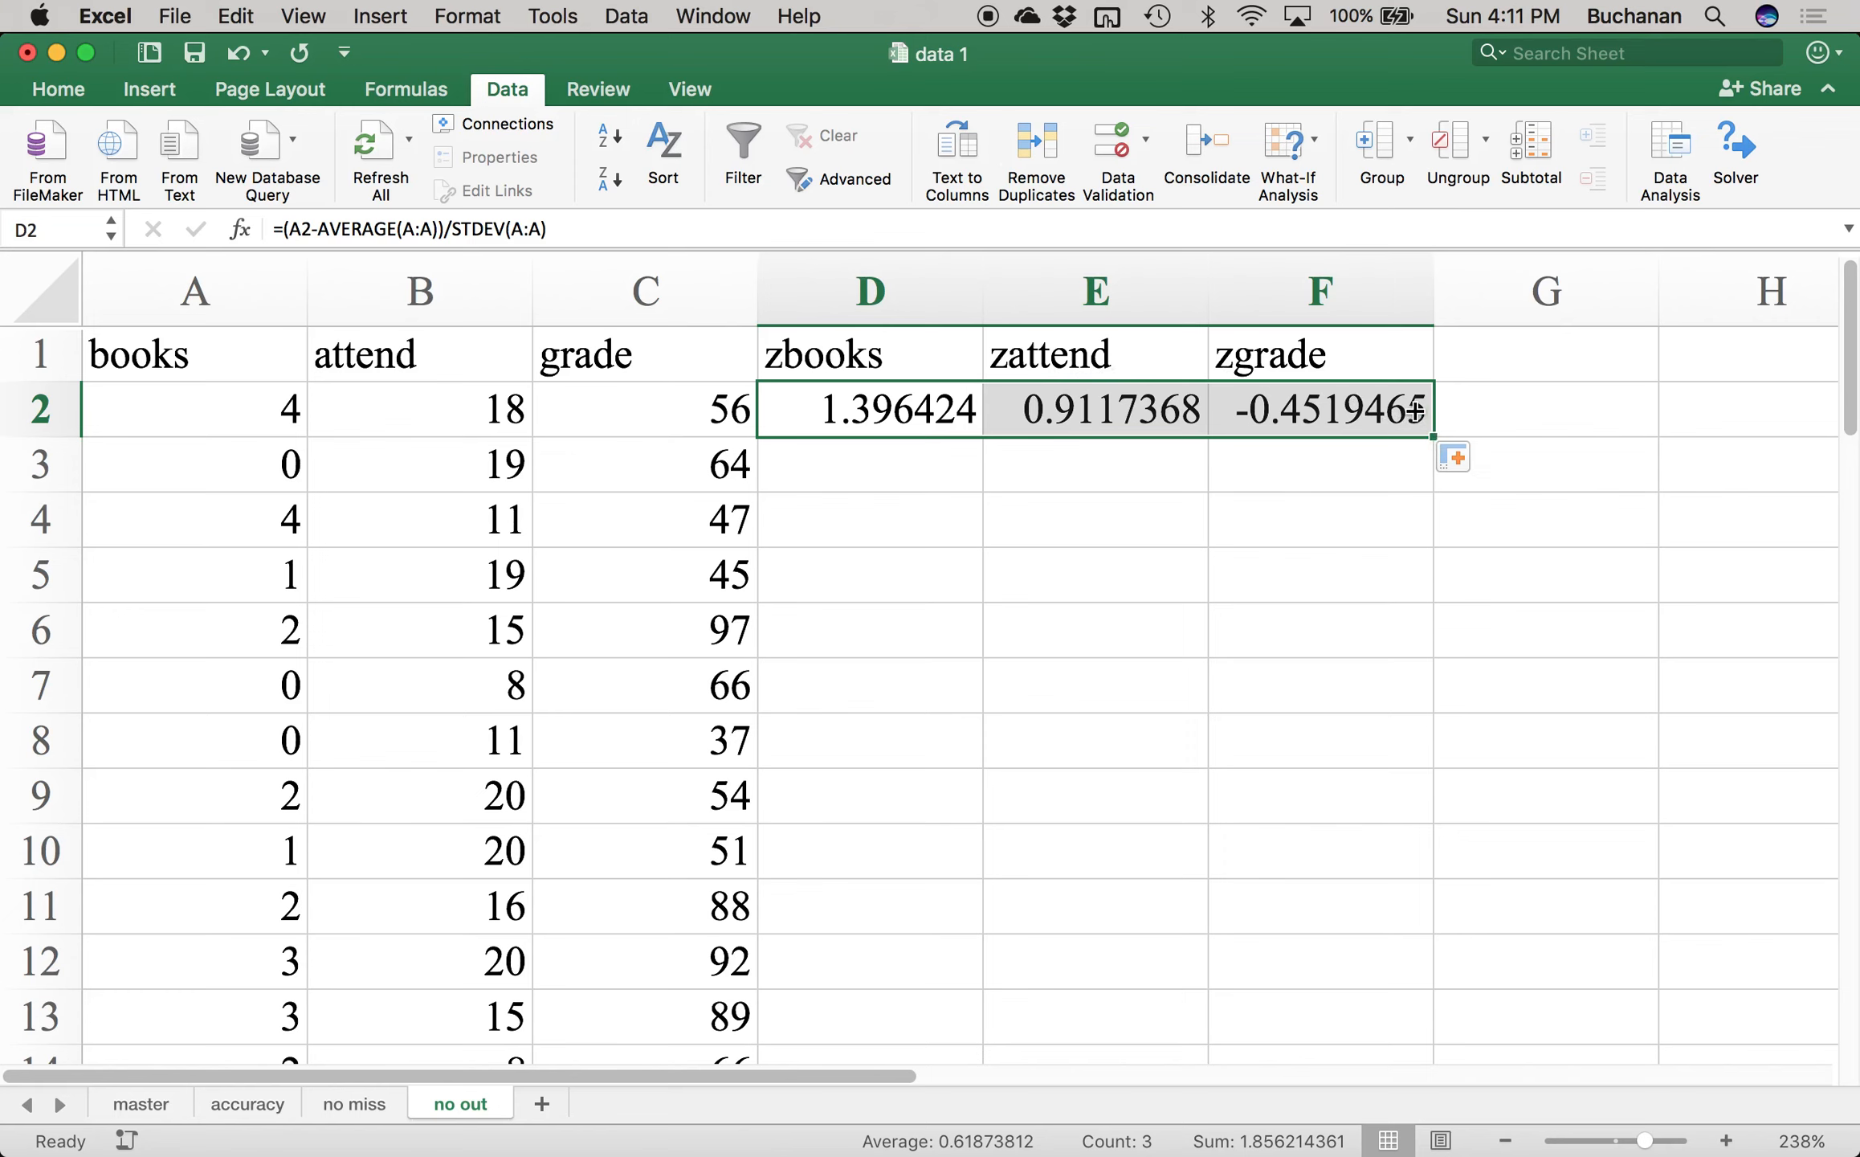
{"action": "double_click", "coordinate": [1434, 438]}
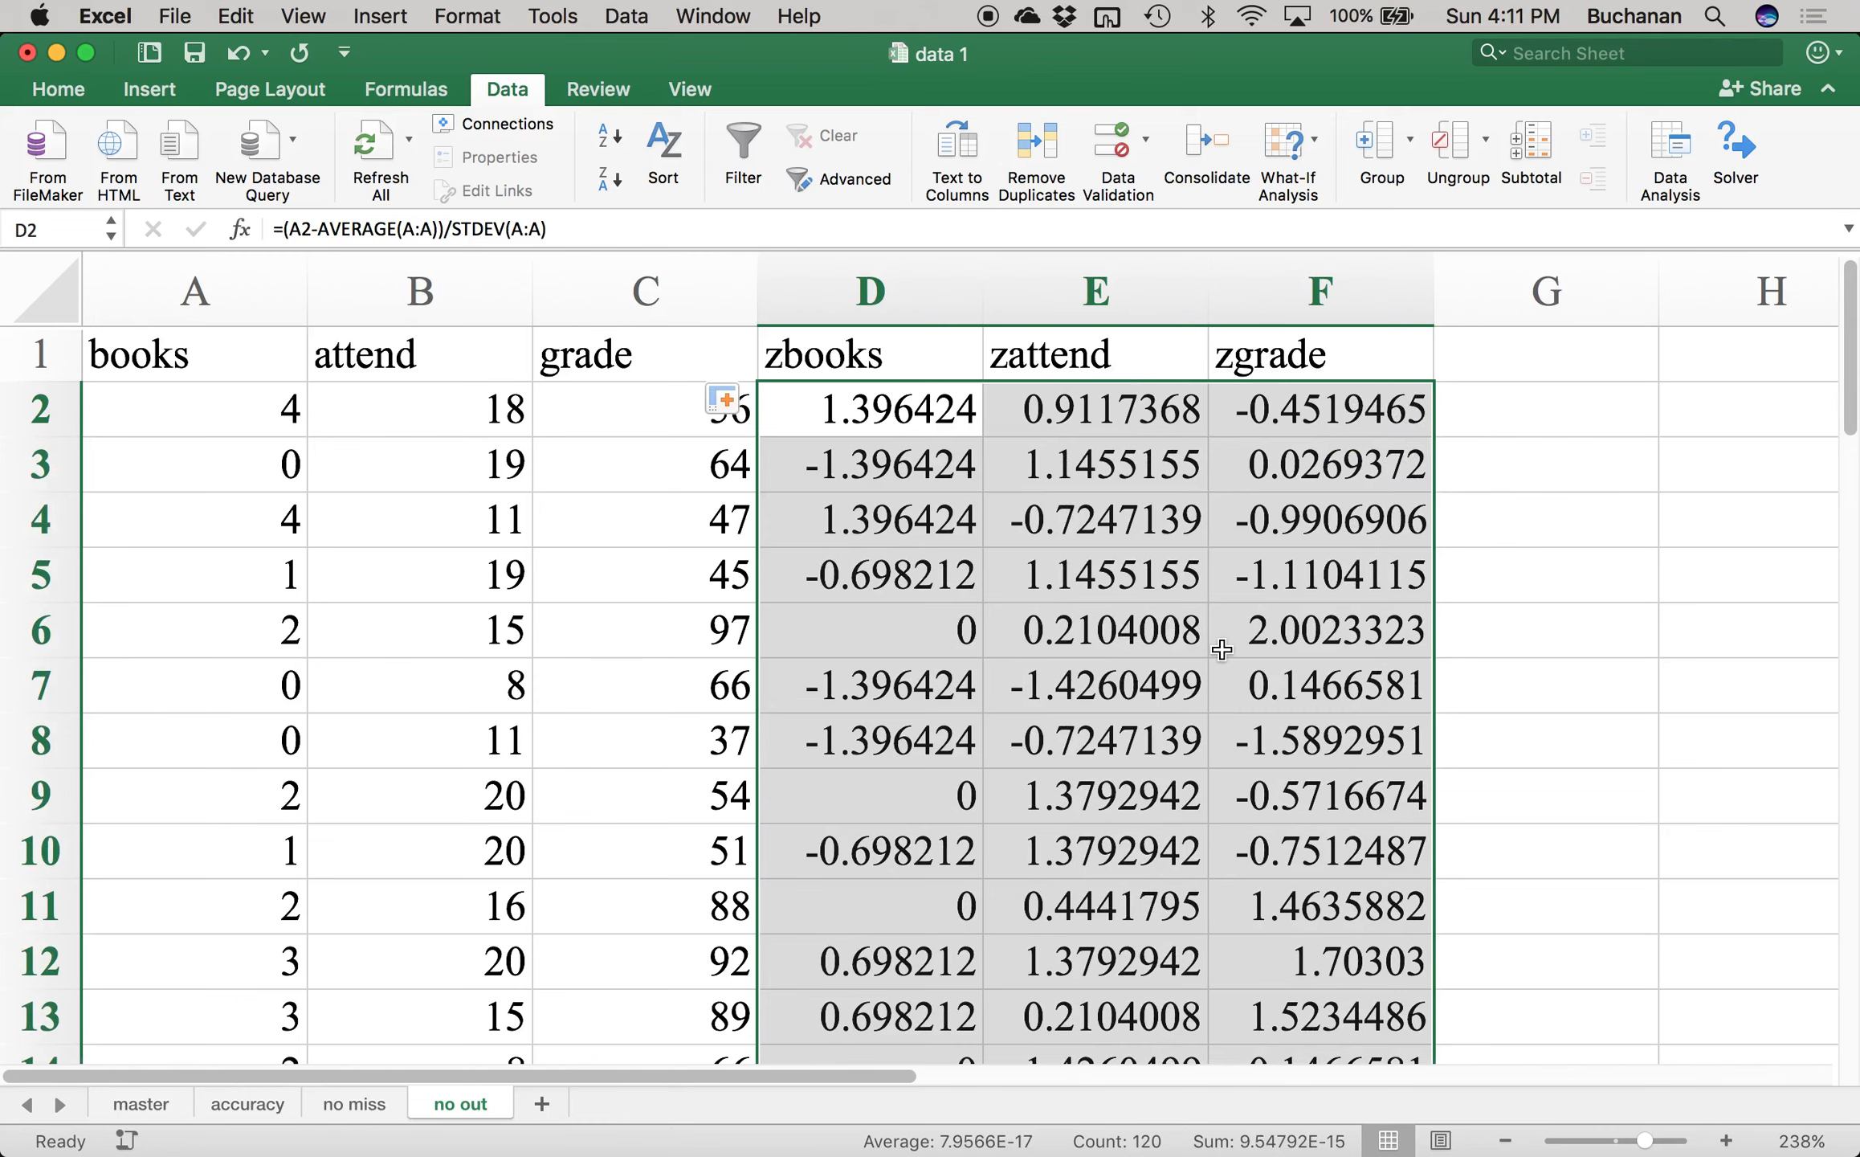
{"action": "scroll", "coordinate": [1178, 686], "scroll_direction": "down", "scroll_amount": 5}
{"action": "scroll", "coordinate": [1178, 686], "scroll_direction": "up", "scroll_amount": 5}
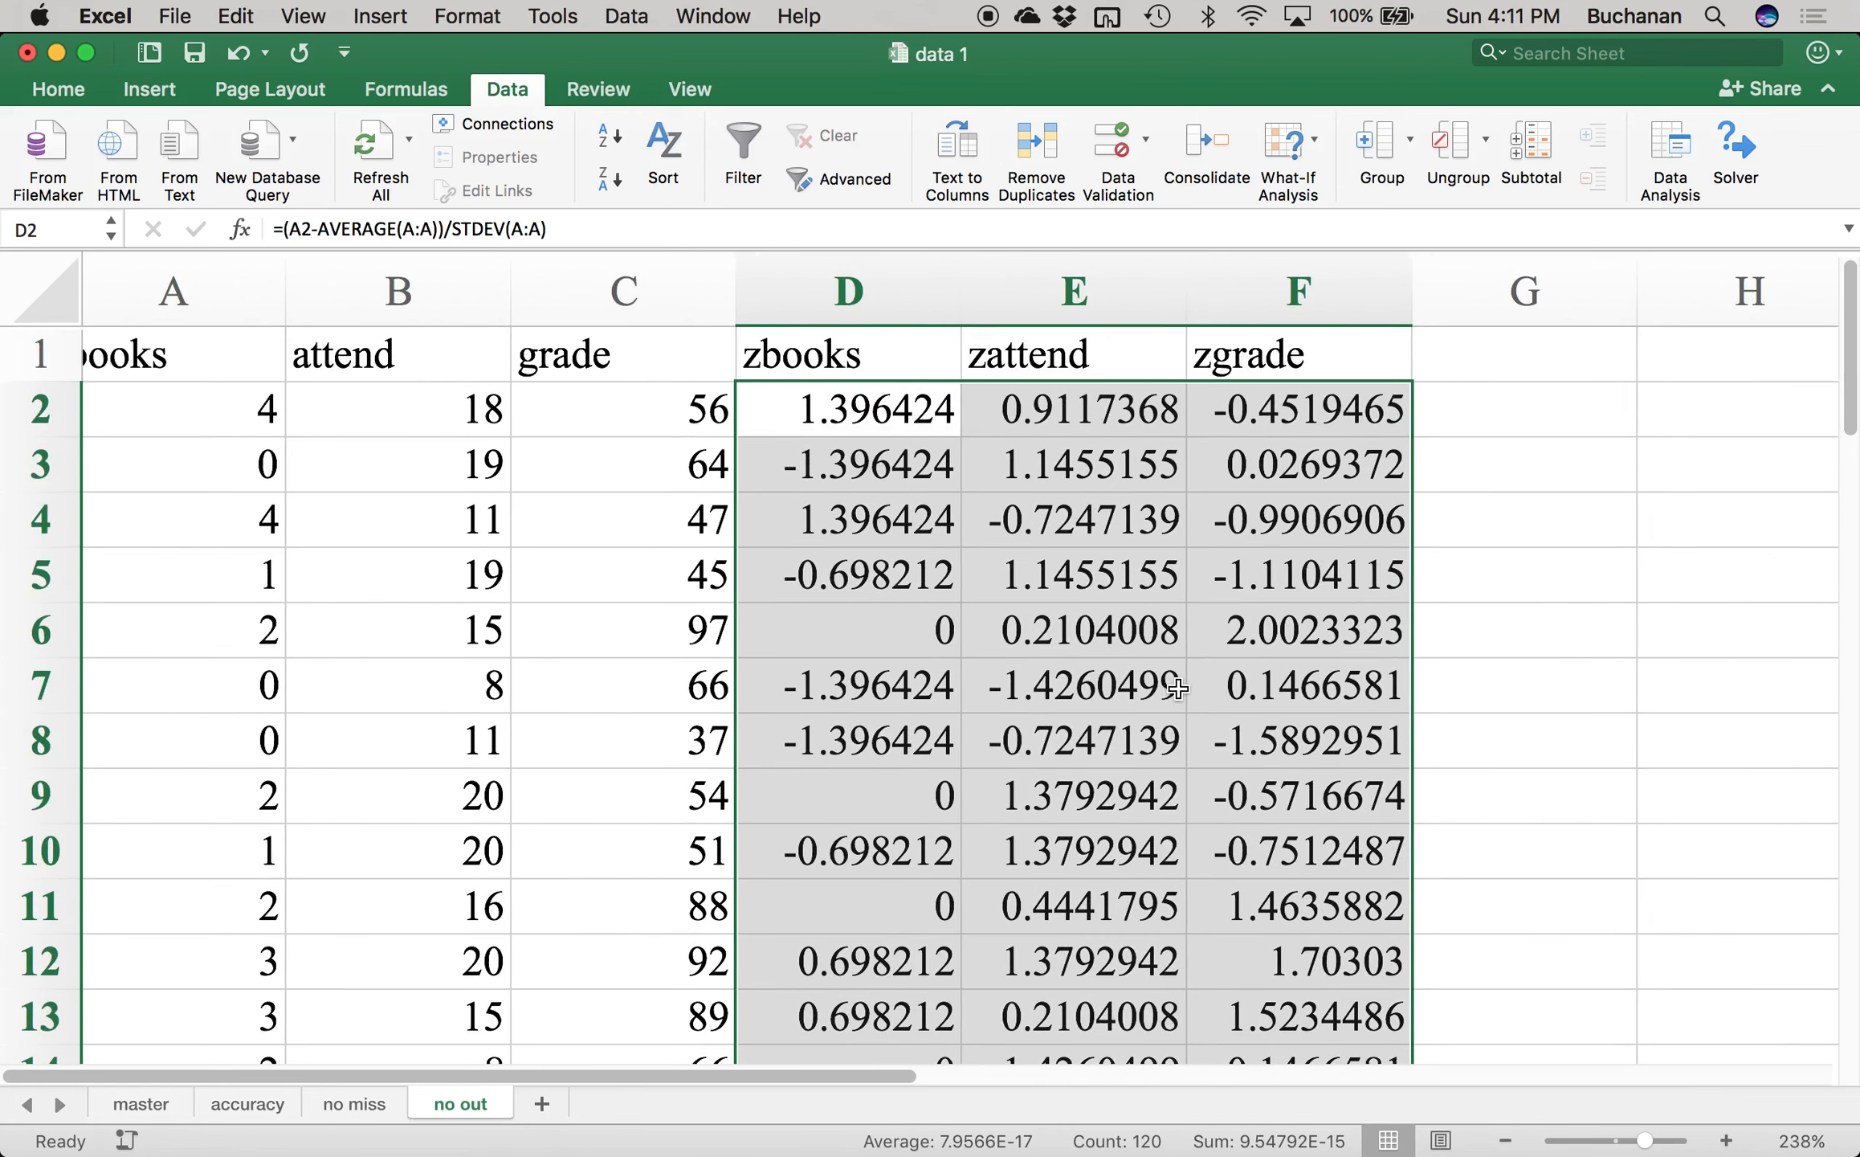
{"action": "scroll", "coordinate": [1177, 687], "scroll_direction": "left", "scroll_amount": 1}
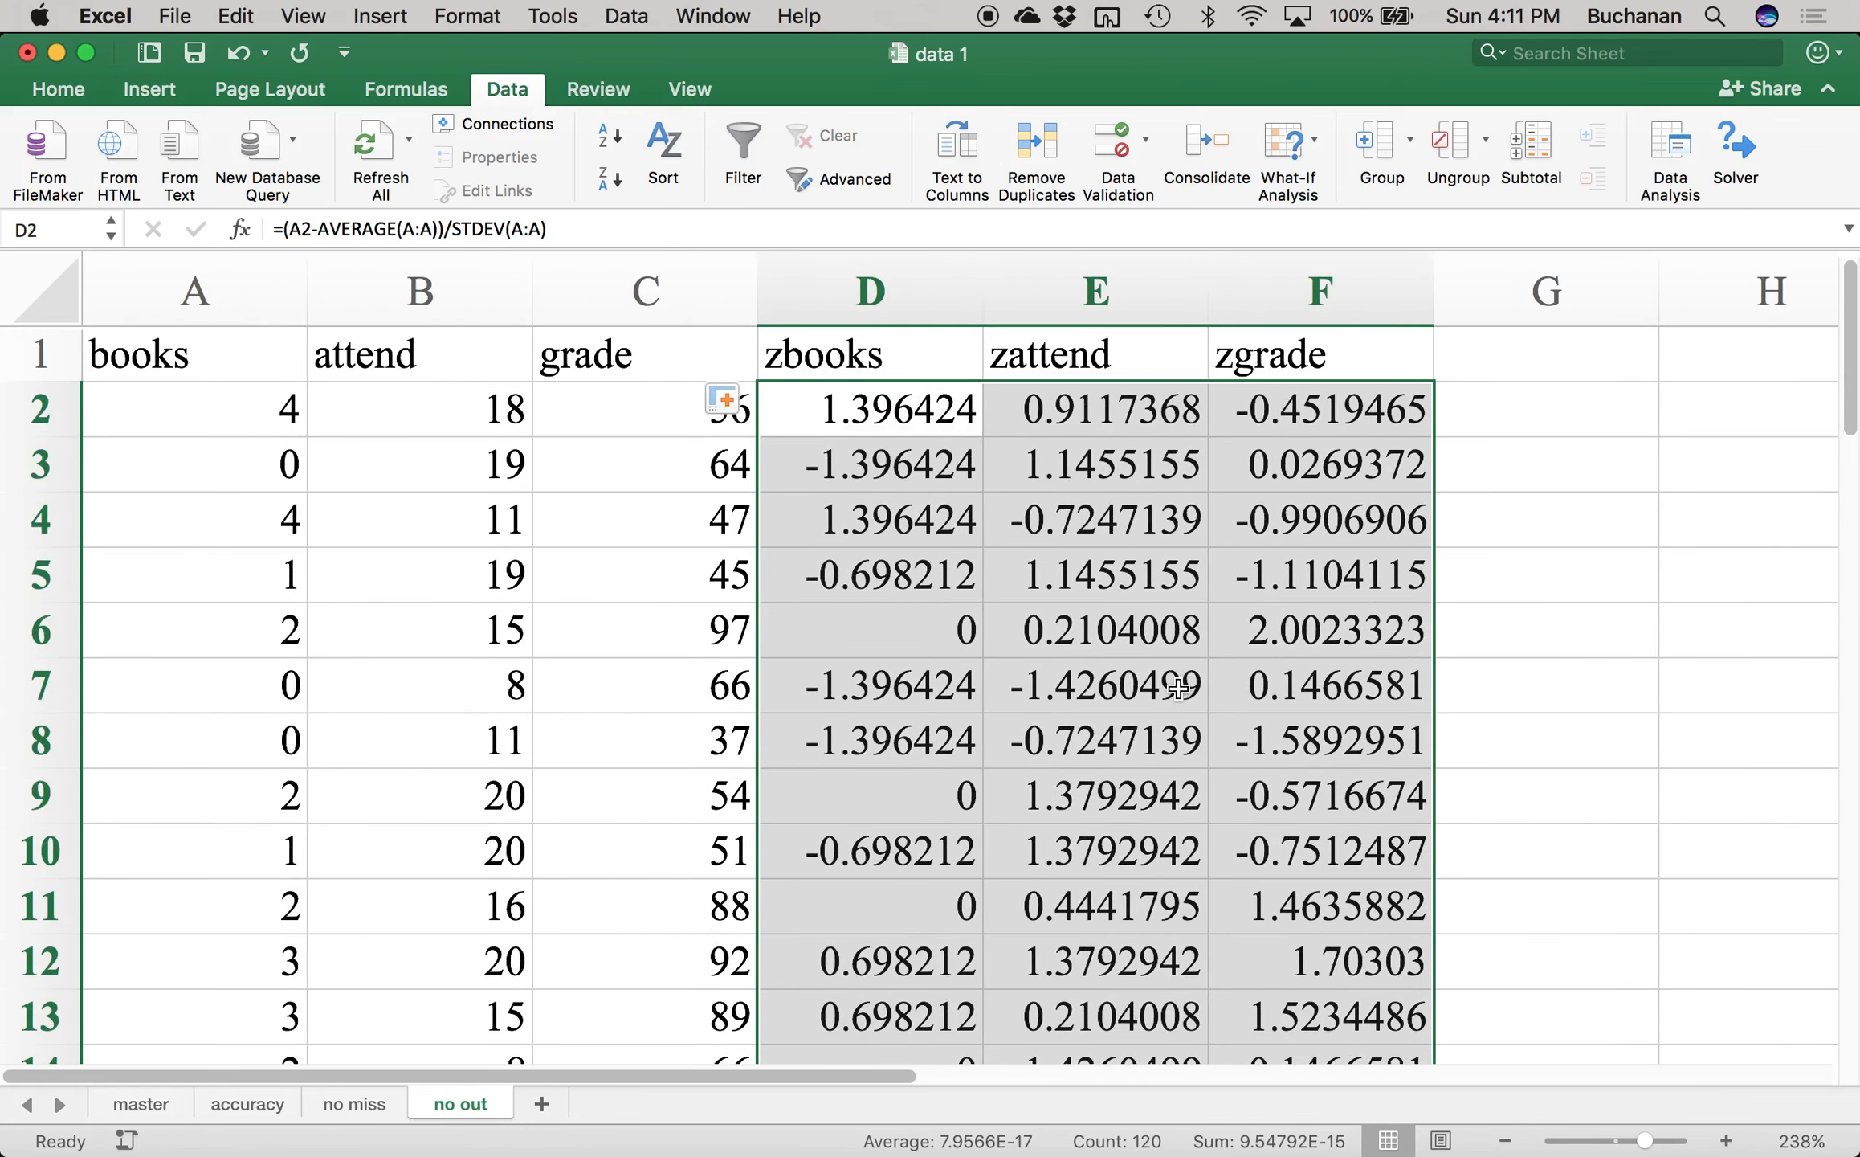
- Add a conditional formatting rule to columns D to F giving values greater than 2.99 a light red fill with dark red text
{"action": "left_click", "coordinate": [936, 357]}
{"action": "left_click_drag", "start_coordinate": [893, 285], "coordinate": [1320, 334]}
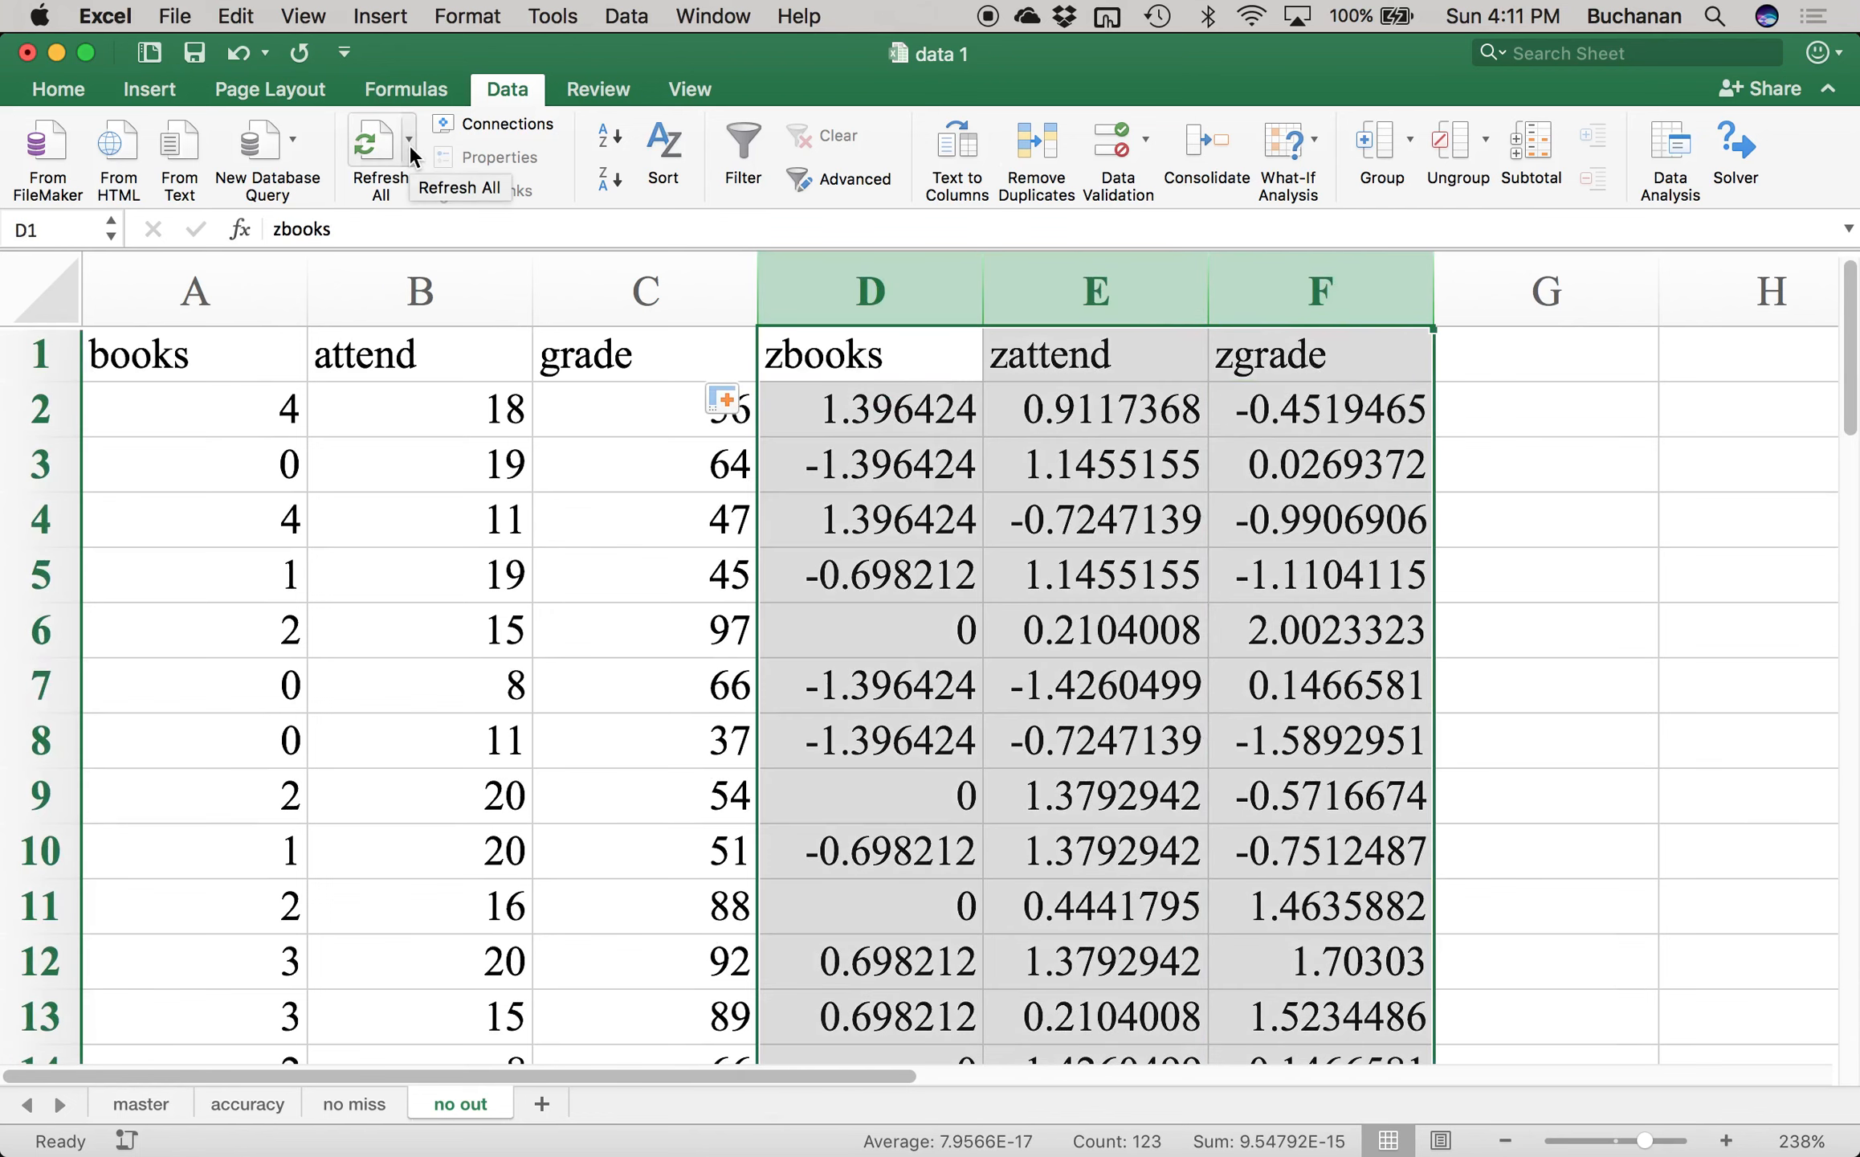
{"action": "left_click", "coordinate": [68, 90]}
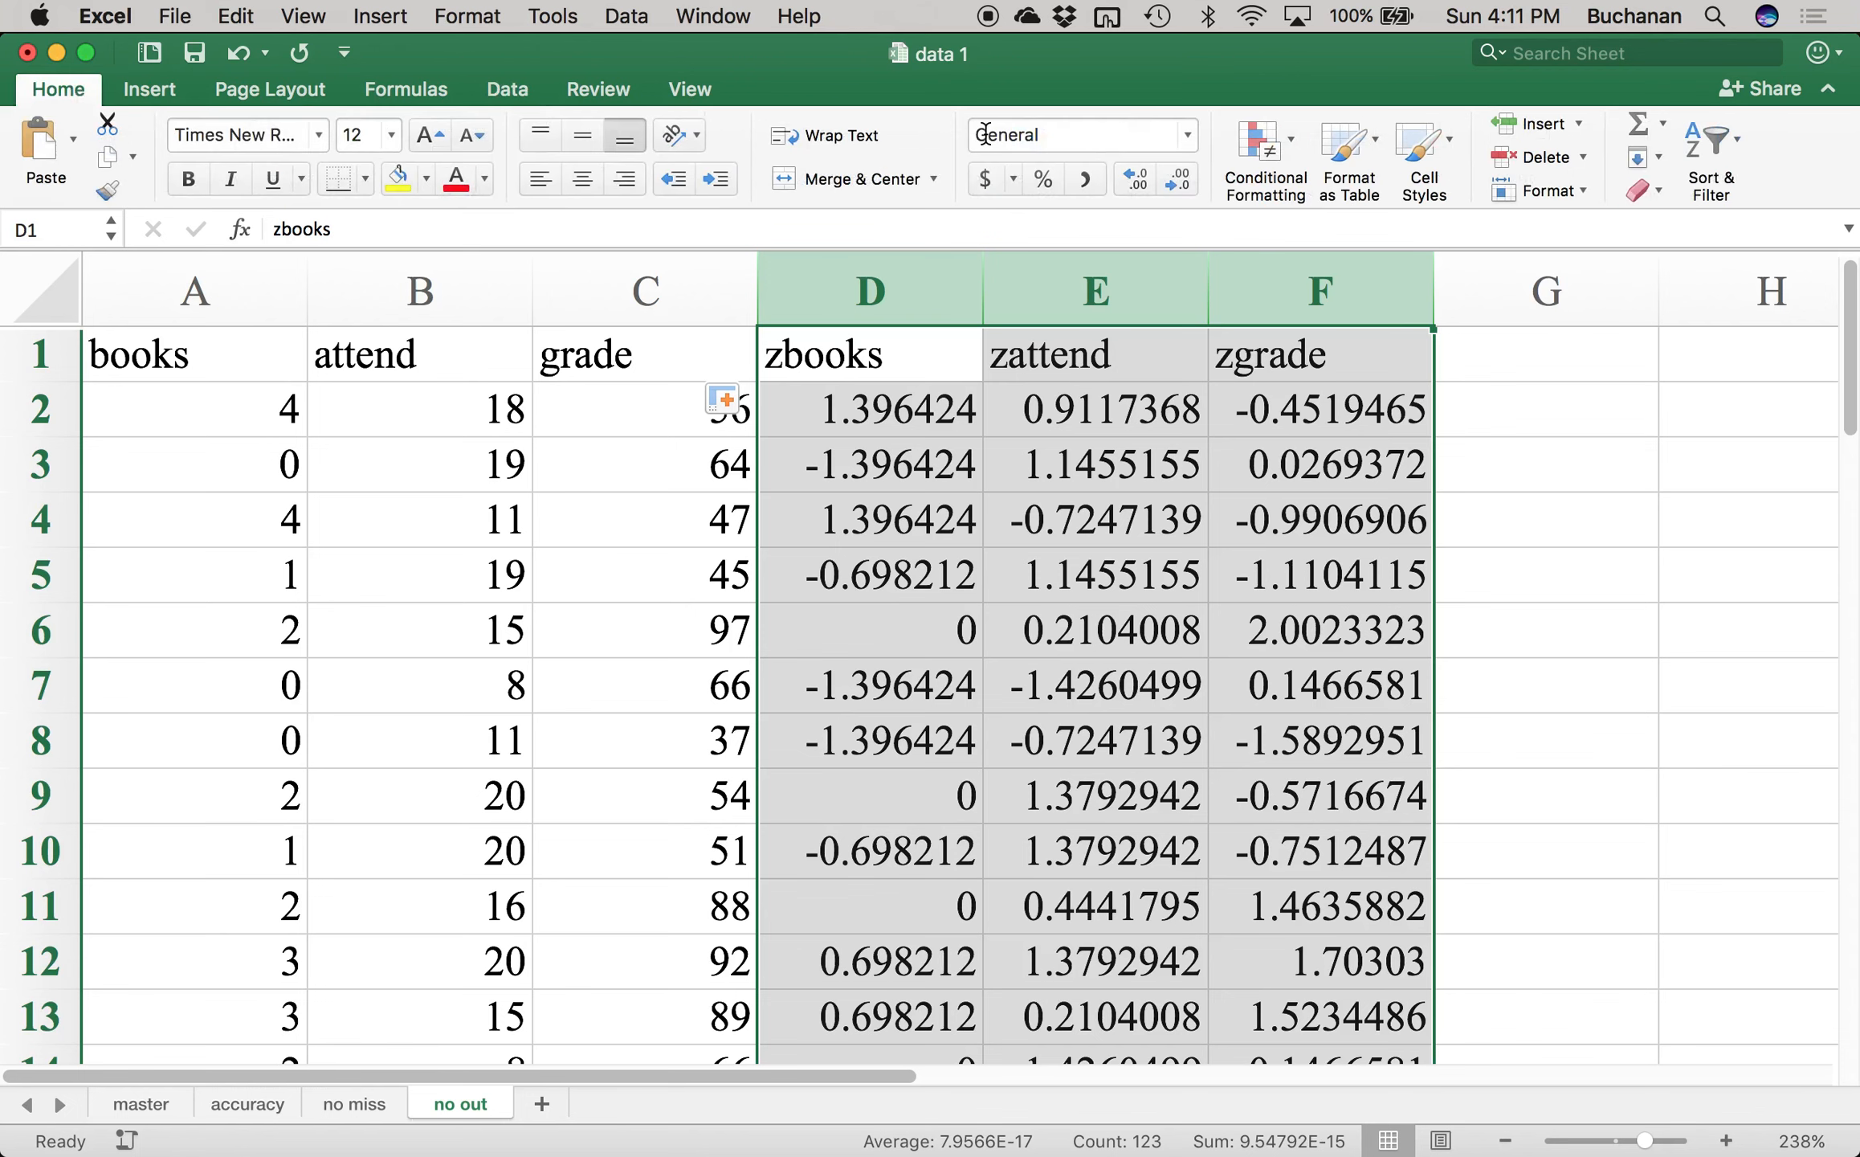
{"action": "left_click", "coordinate": [1257, 165]}
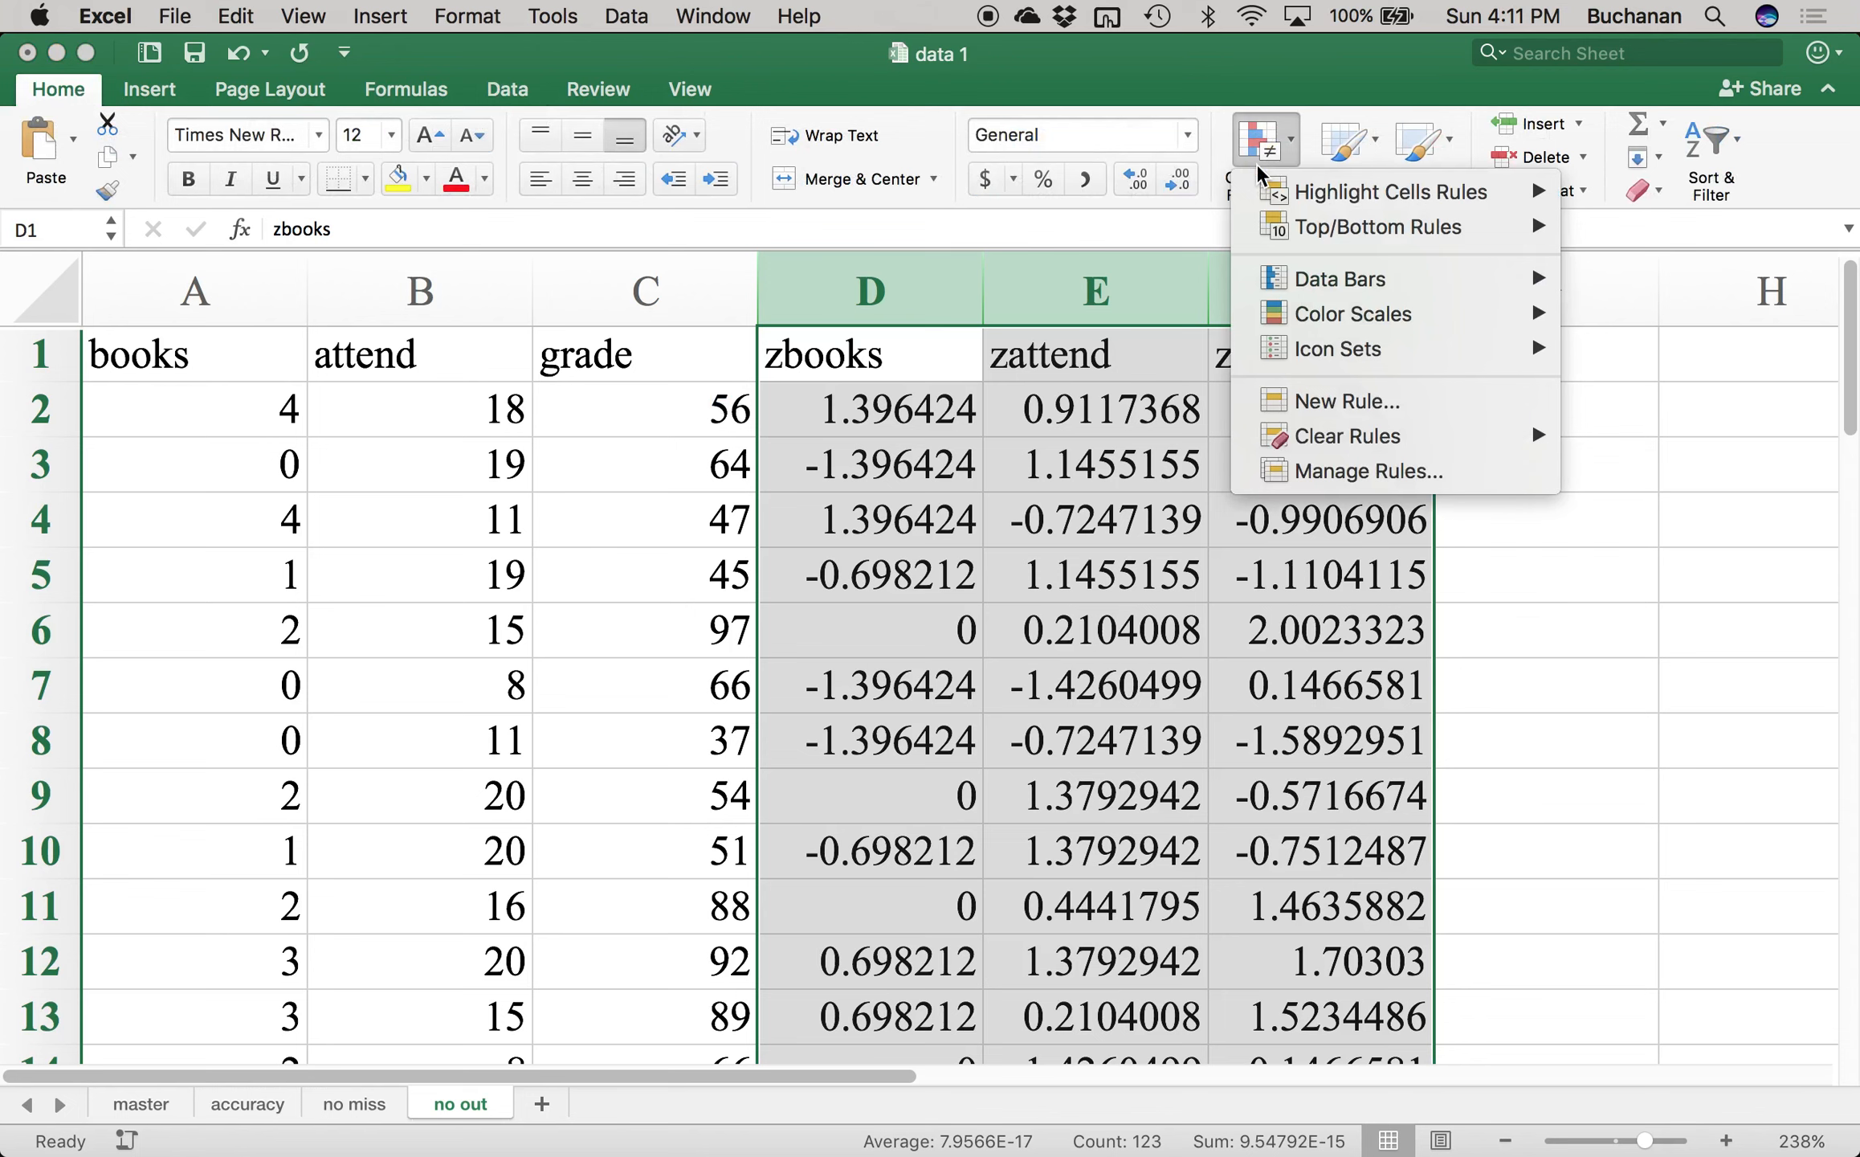
{"action": "mouse_move", "coordinate": [1343, 191]}
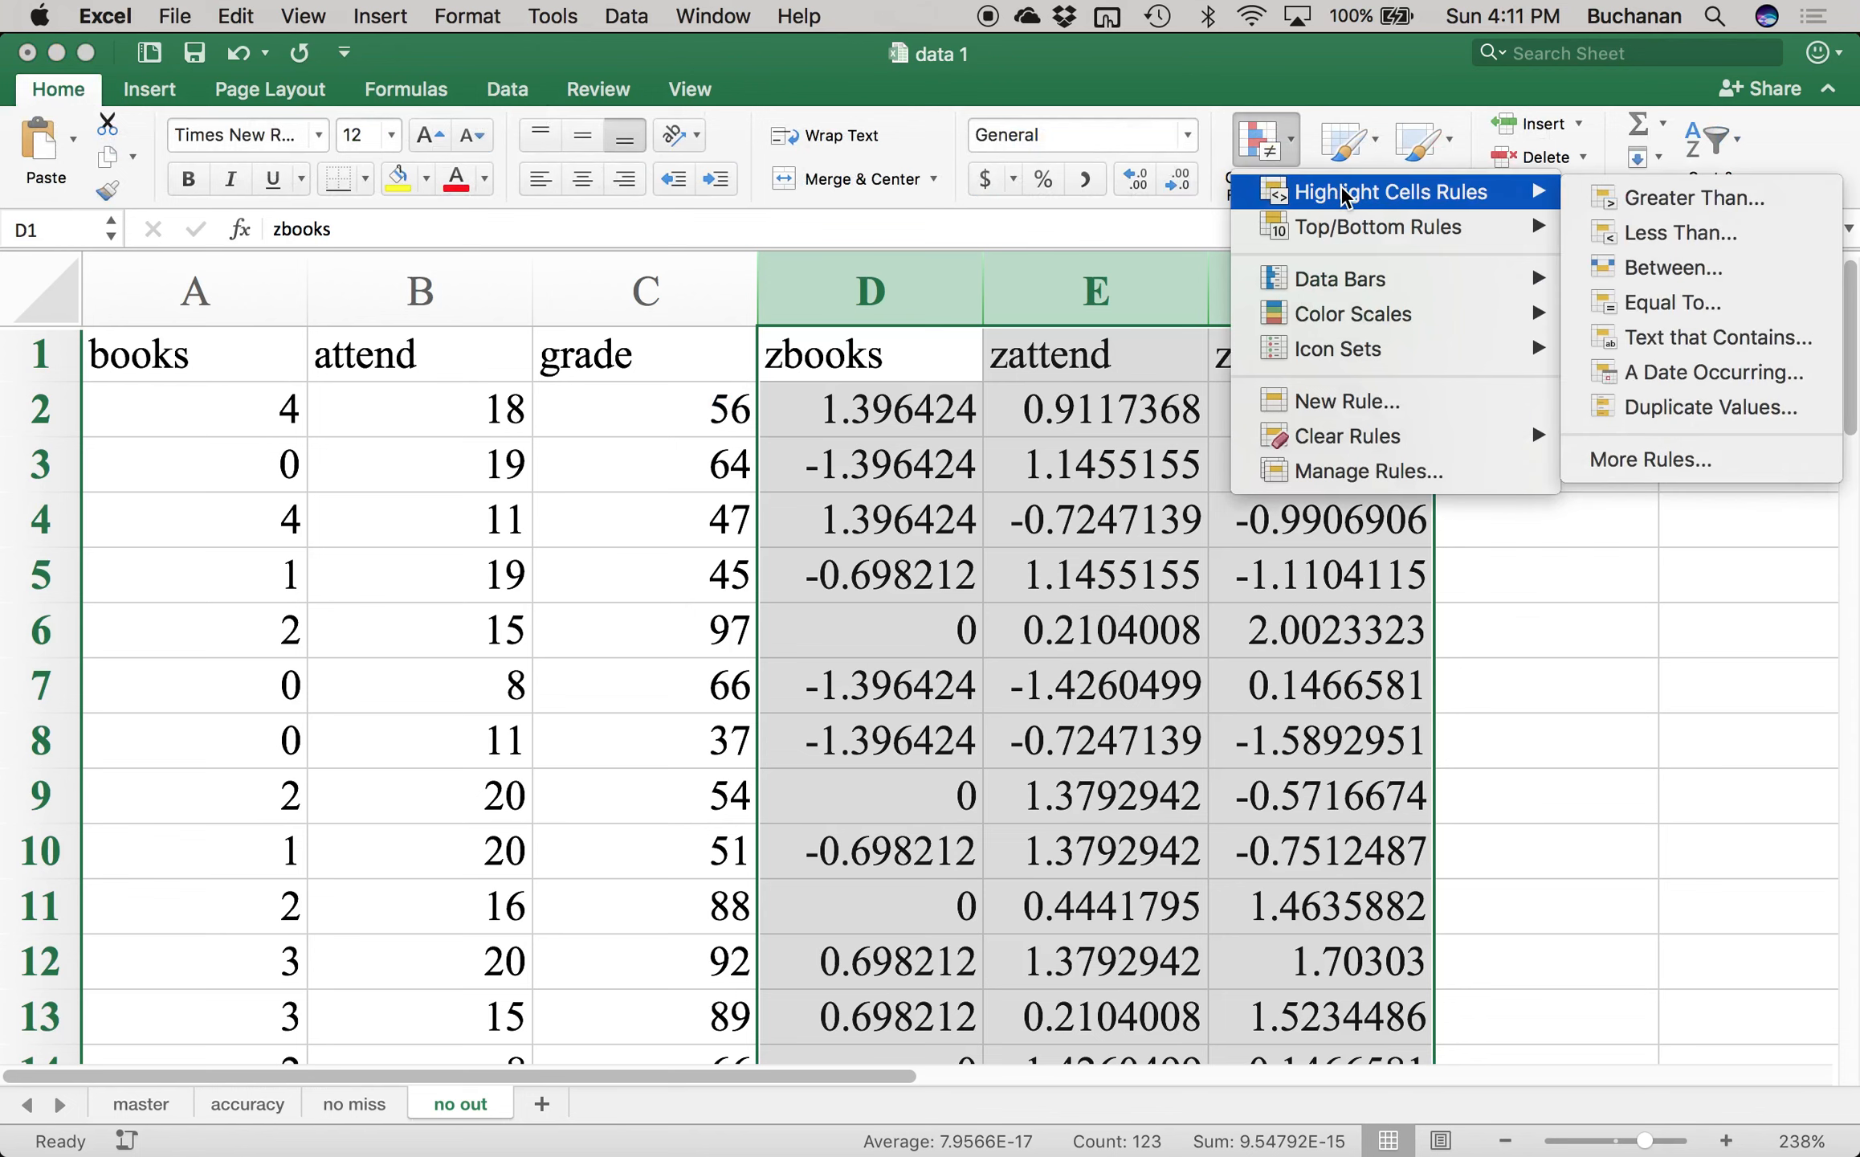
{"action": "left_click", "coordinate": [1695, 197]}
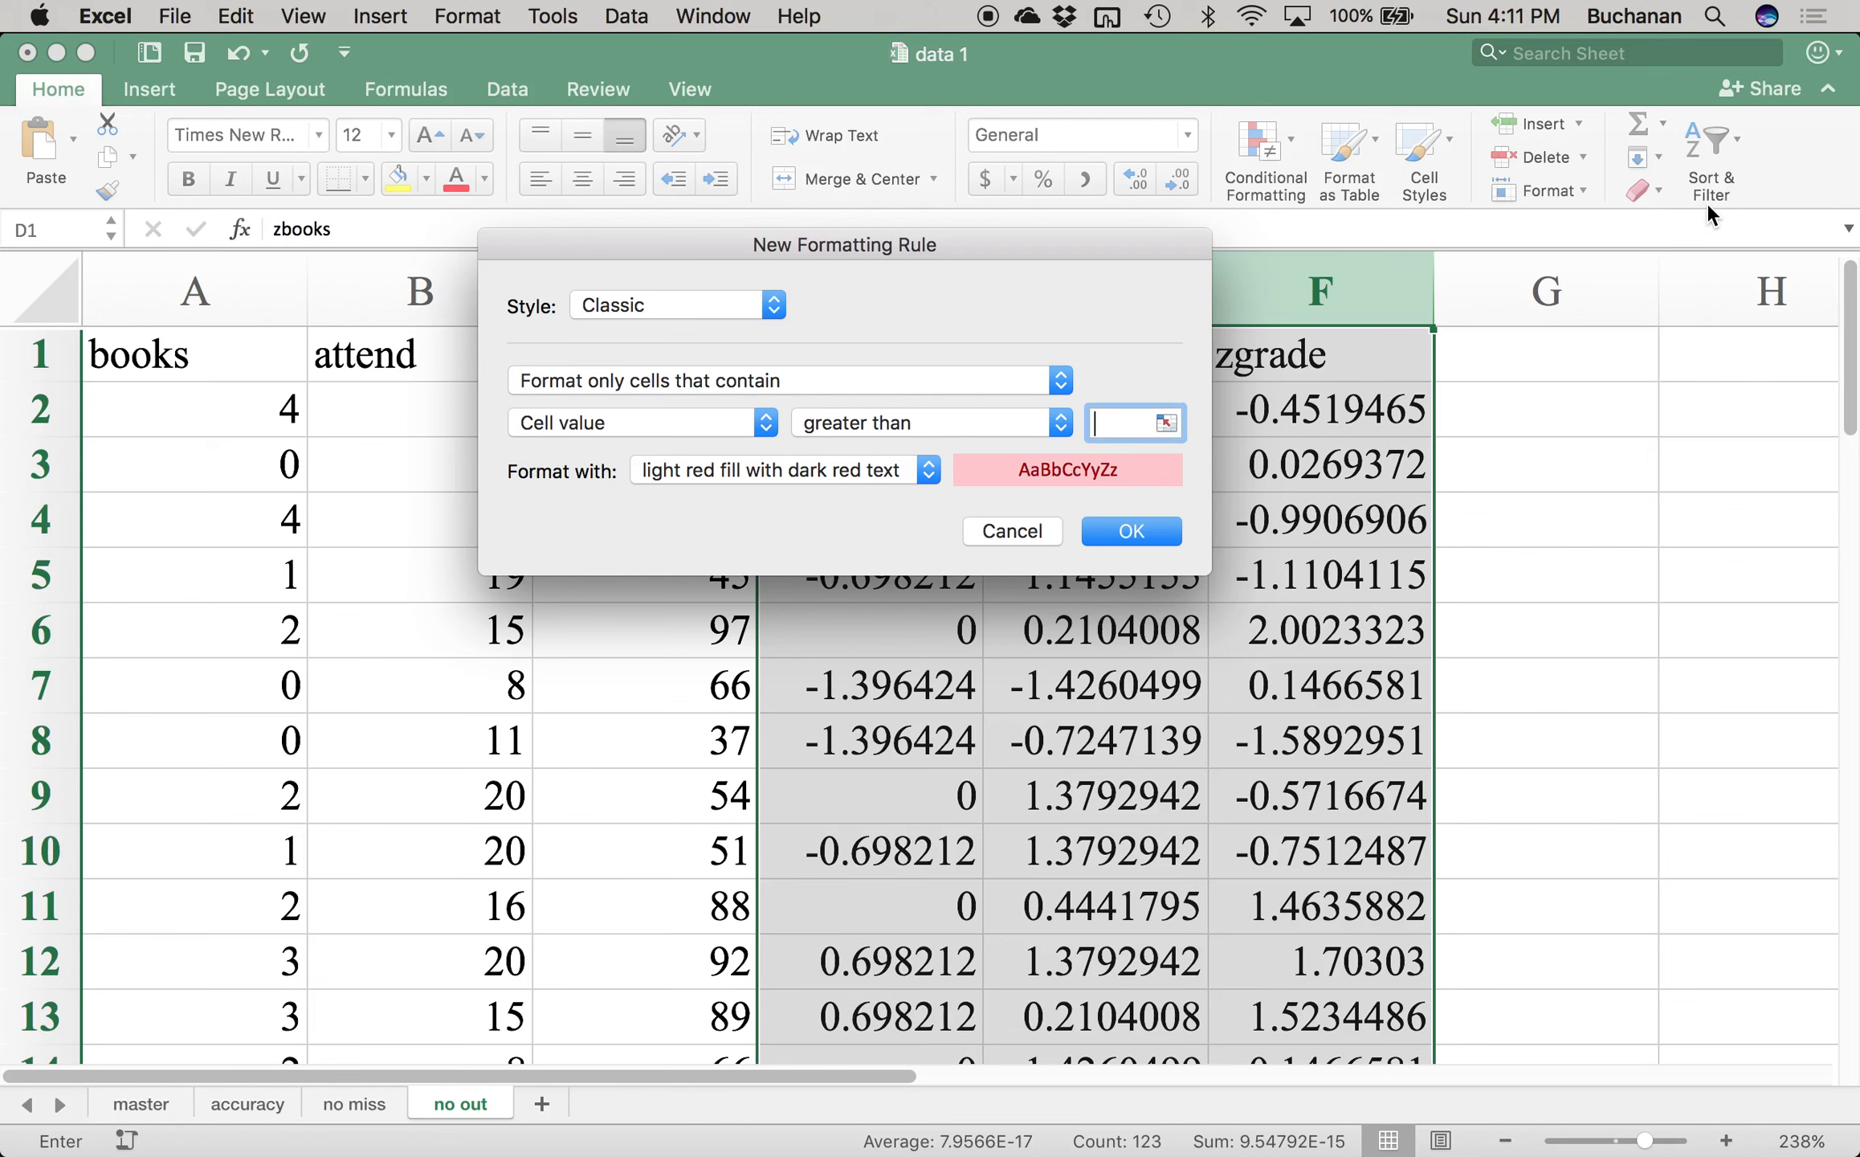
{"action": "type", "text": "4"}
{"action": "key", "text": "BackSpace"}
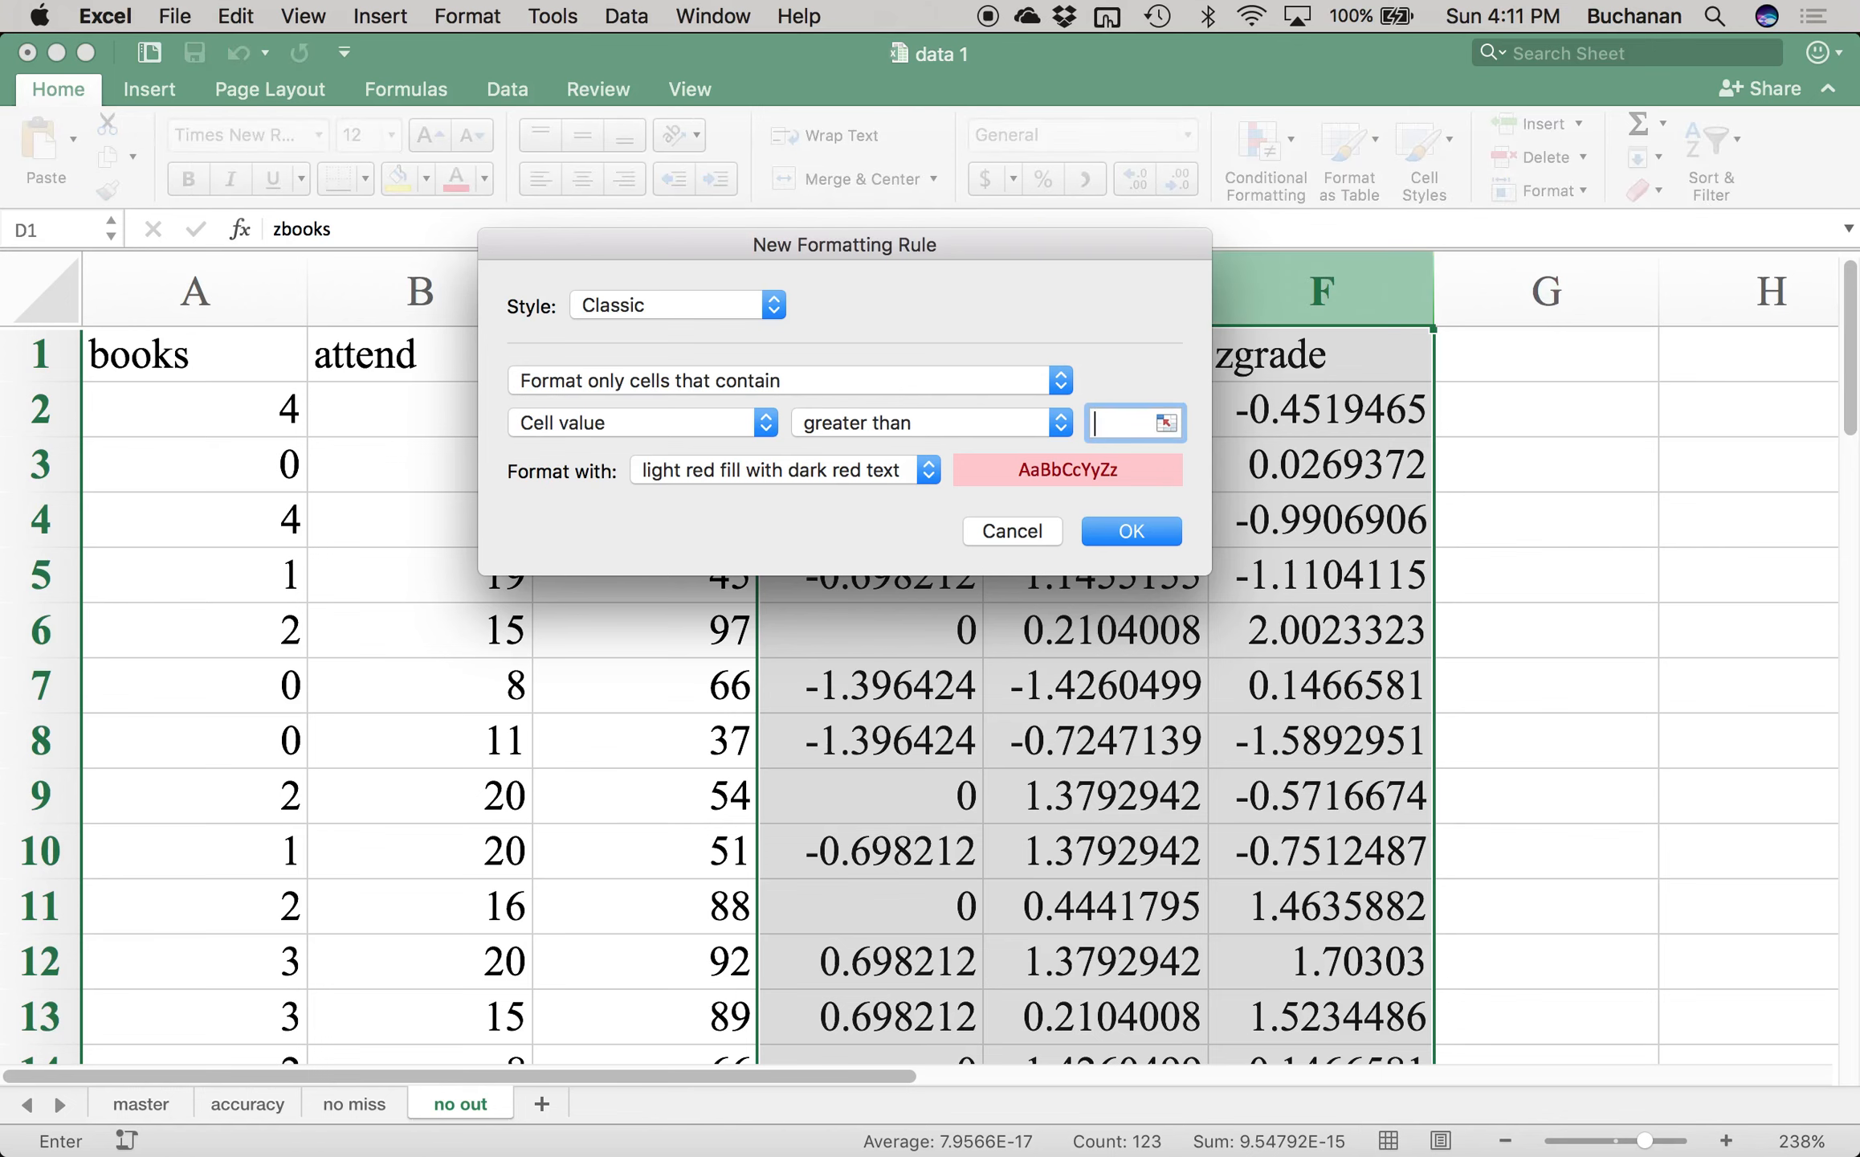
{"action": "type", "text": "2.96"}
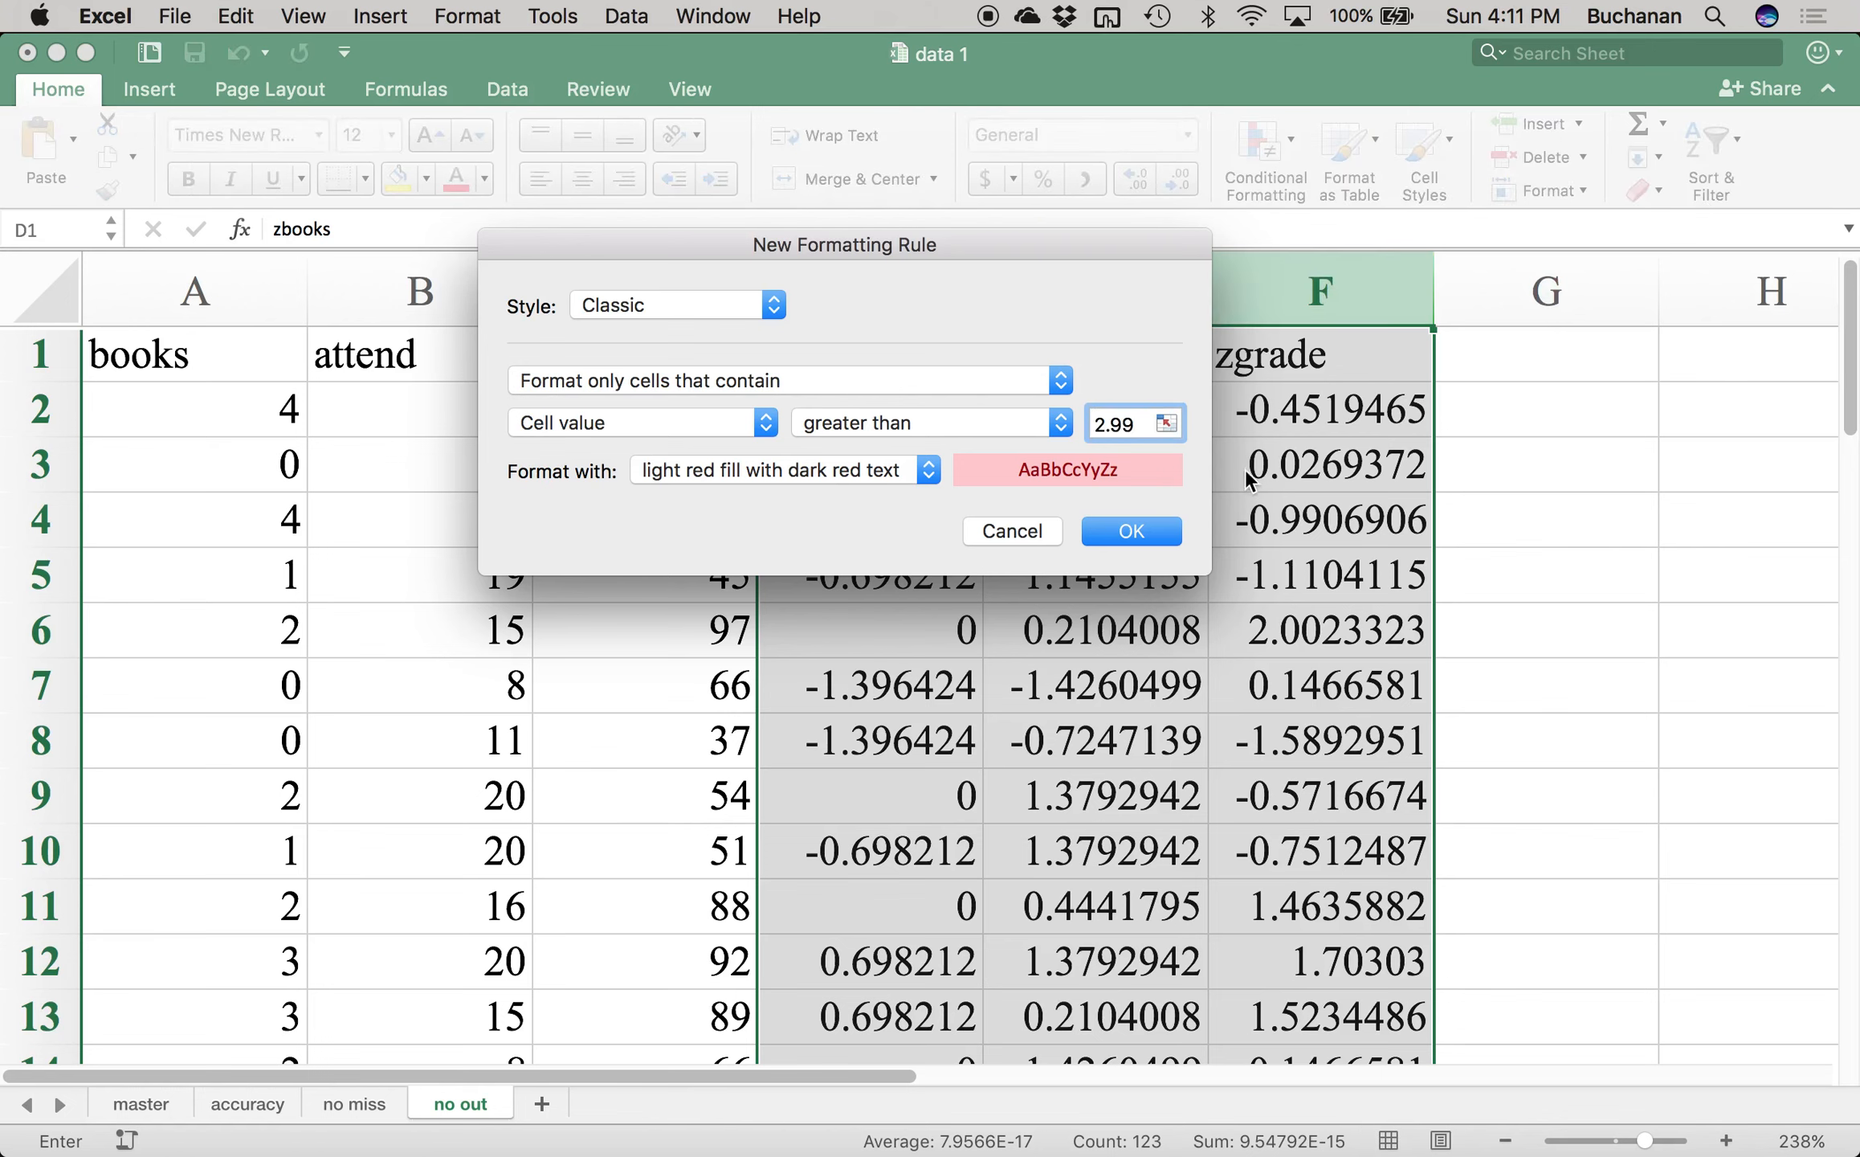
{"action": "left_click", "coordinate": [1140, 529]}
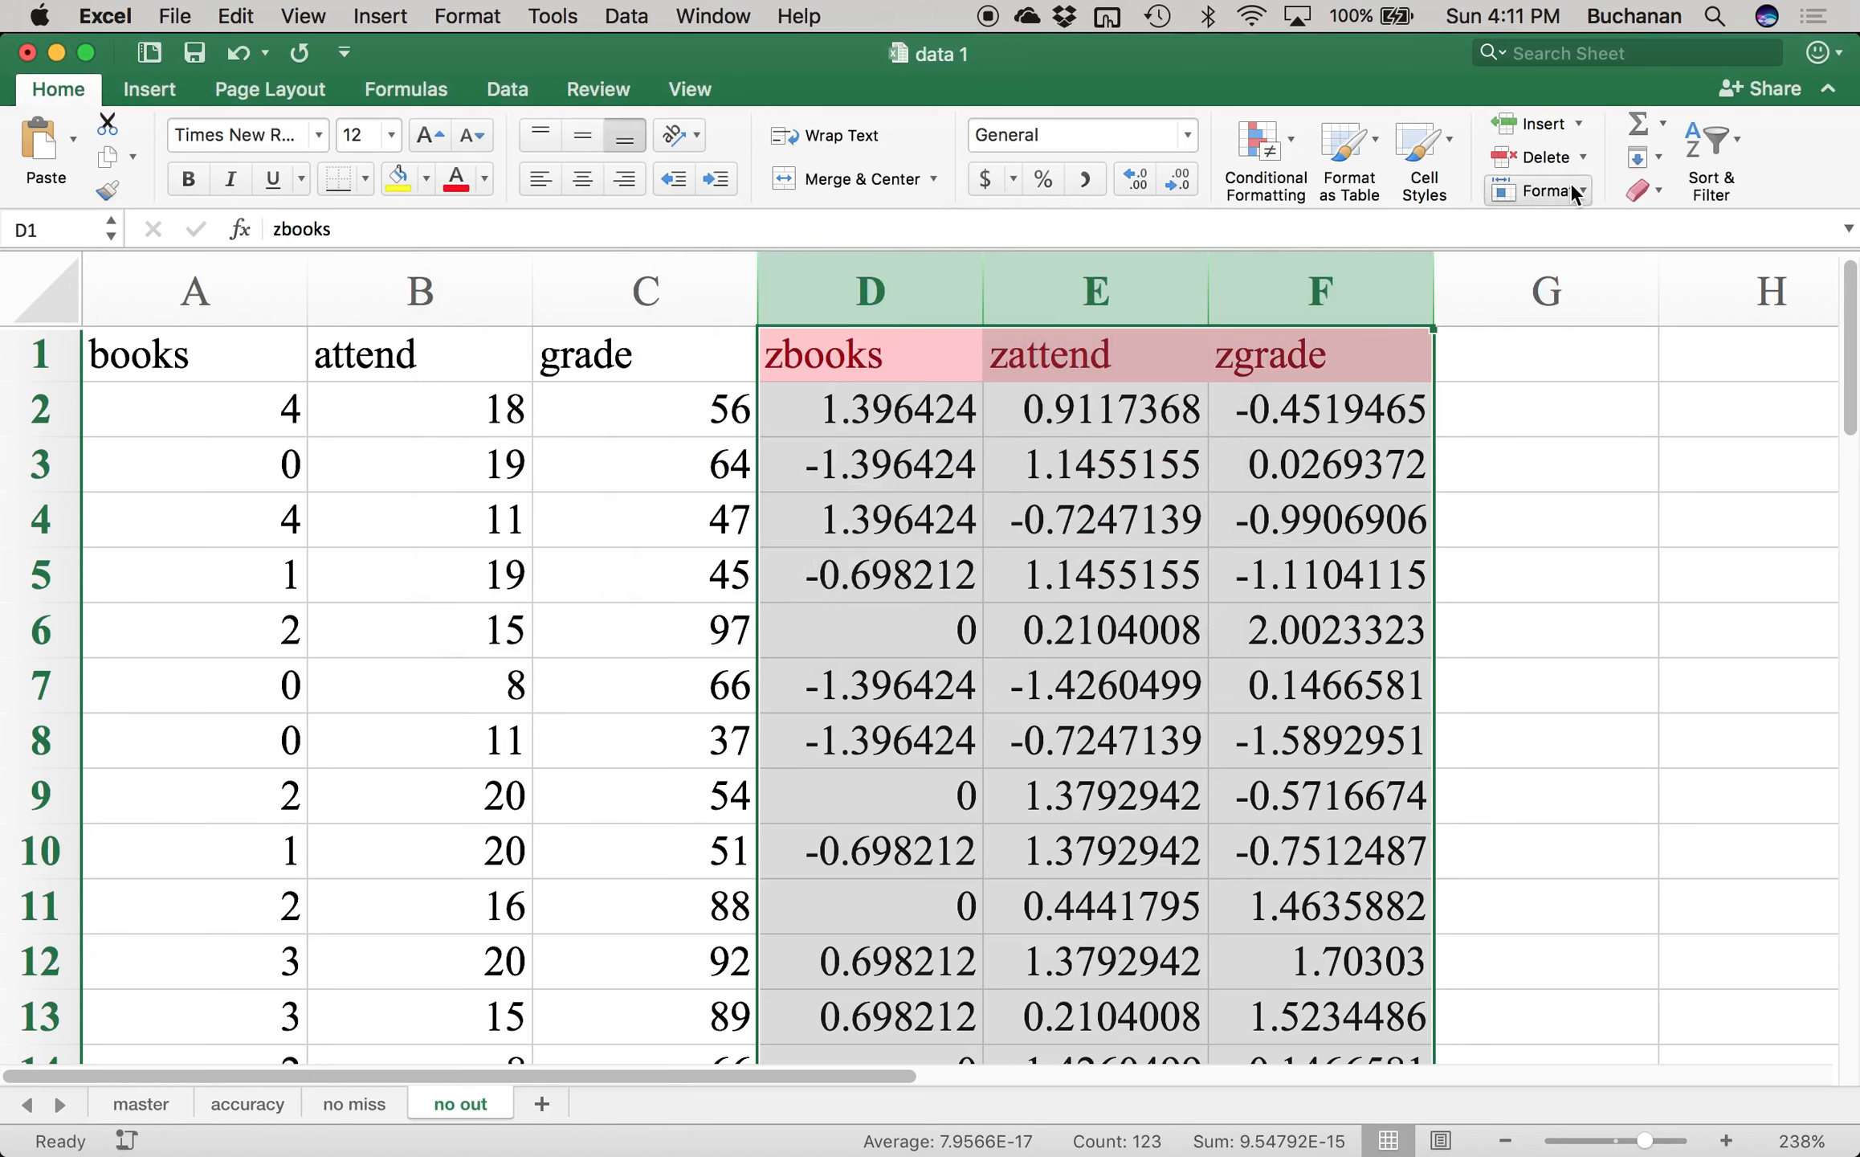
- Add a second highlight rule to columns D to F giving values less than the negative cutoff a light red fill with dark red text
{"action": "left_click", "coordinate": [1277, 154]}
{"action": "mouse_move", "coordinate": [1450, 193]}
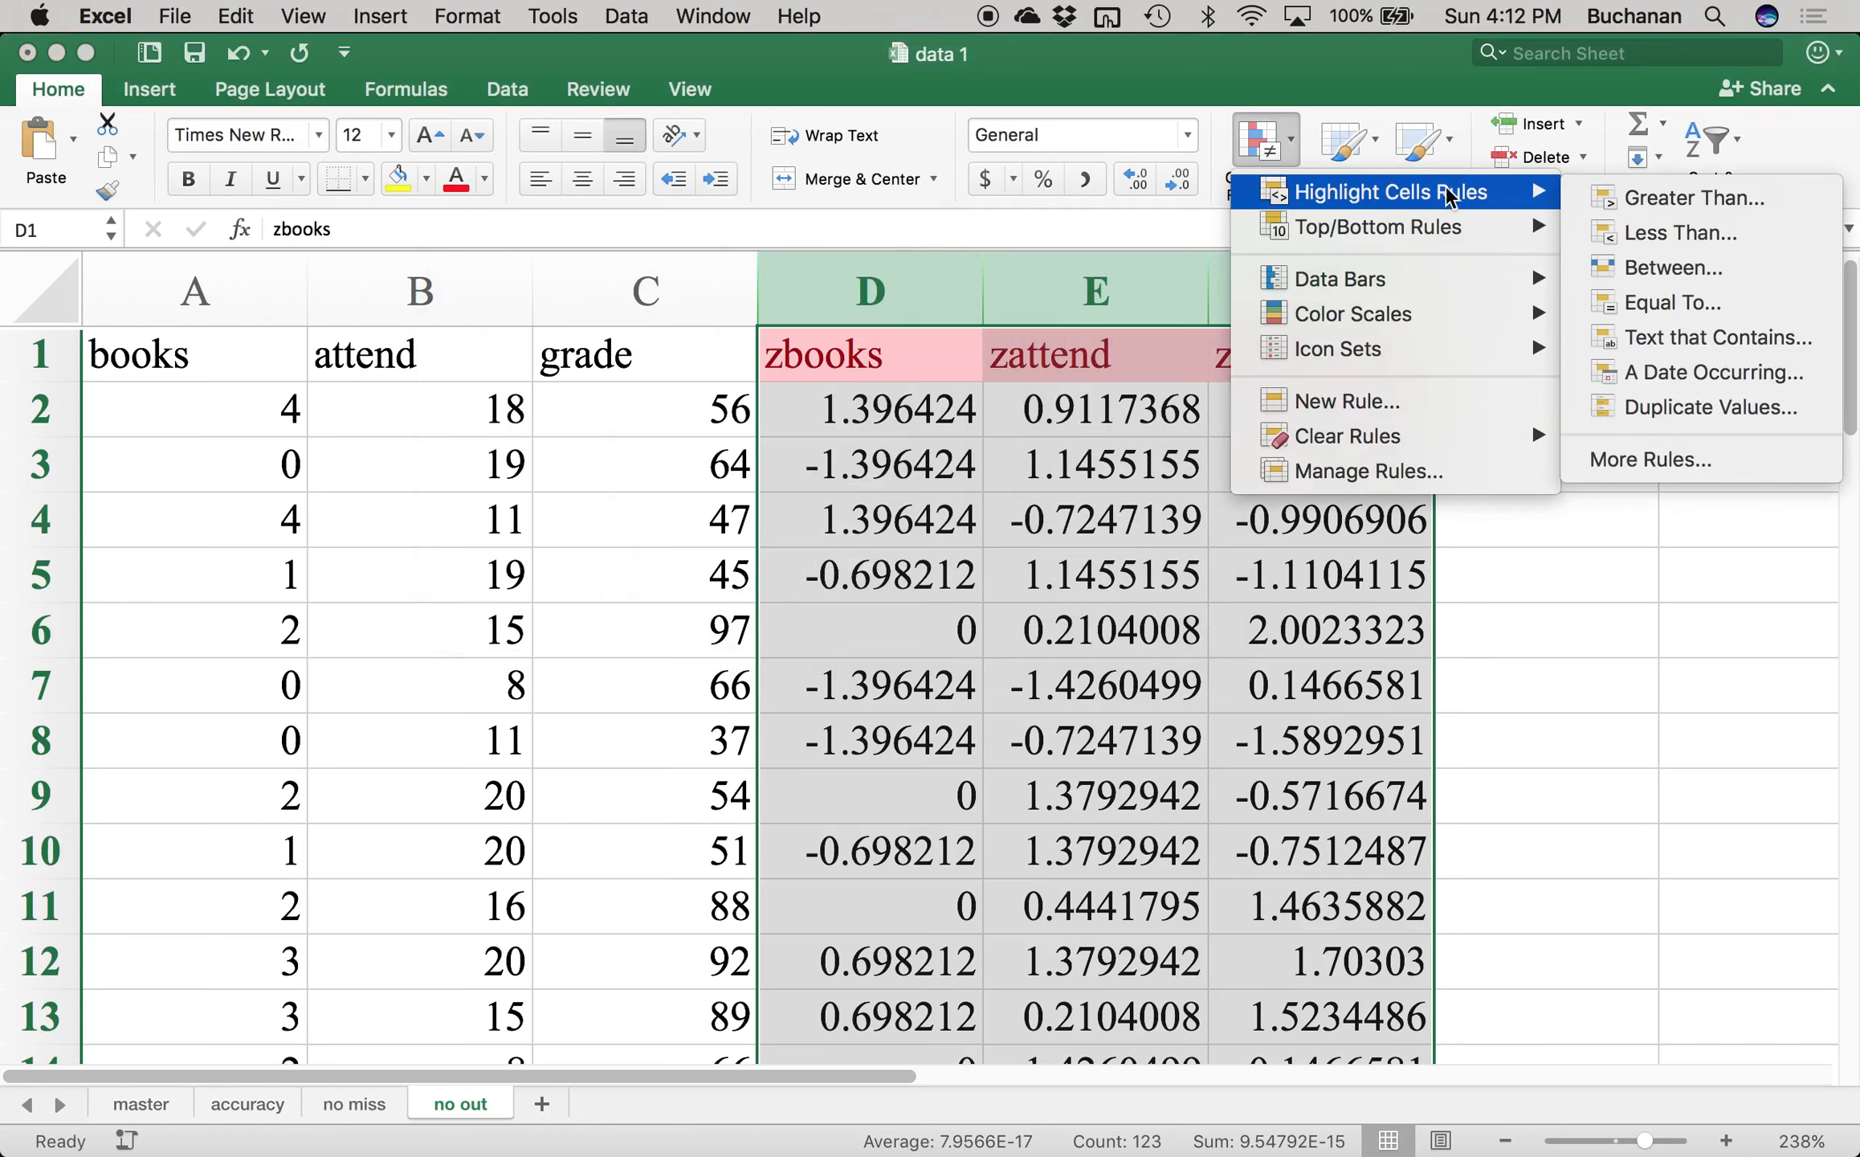
{"action": "left_click", "coordinate": [1655, 235]}
{"action": "type", "text": "-"}
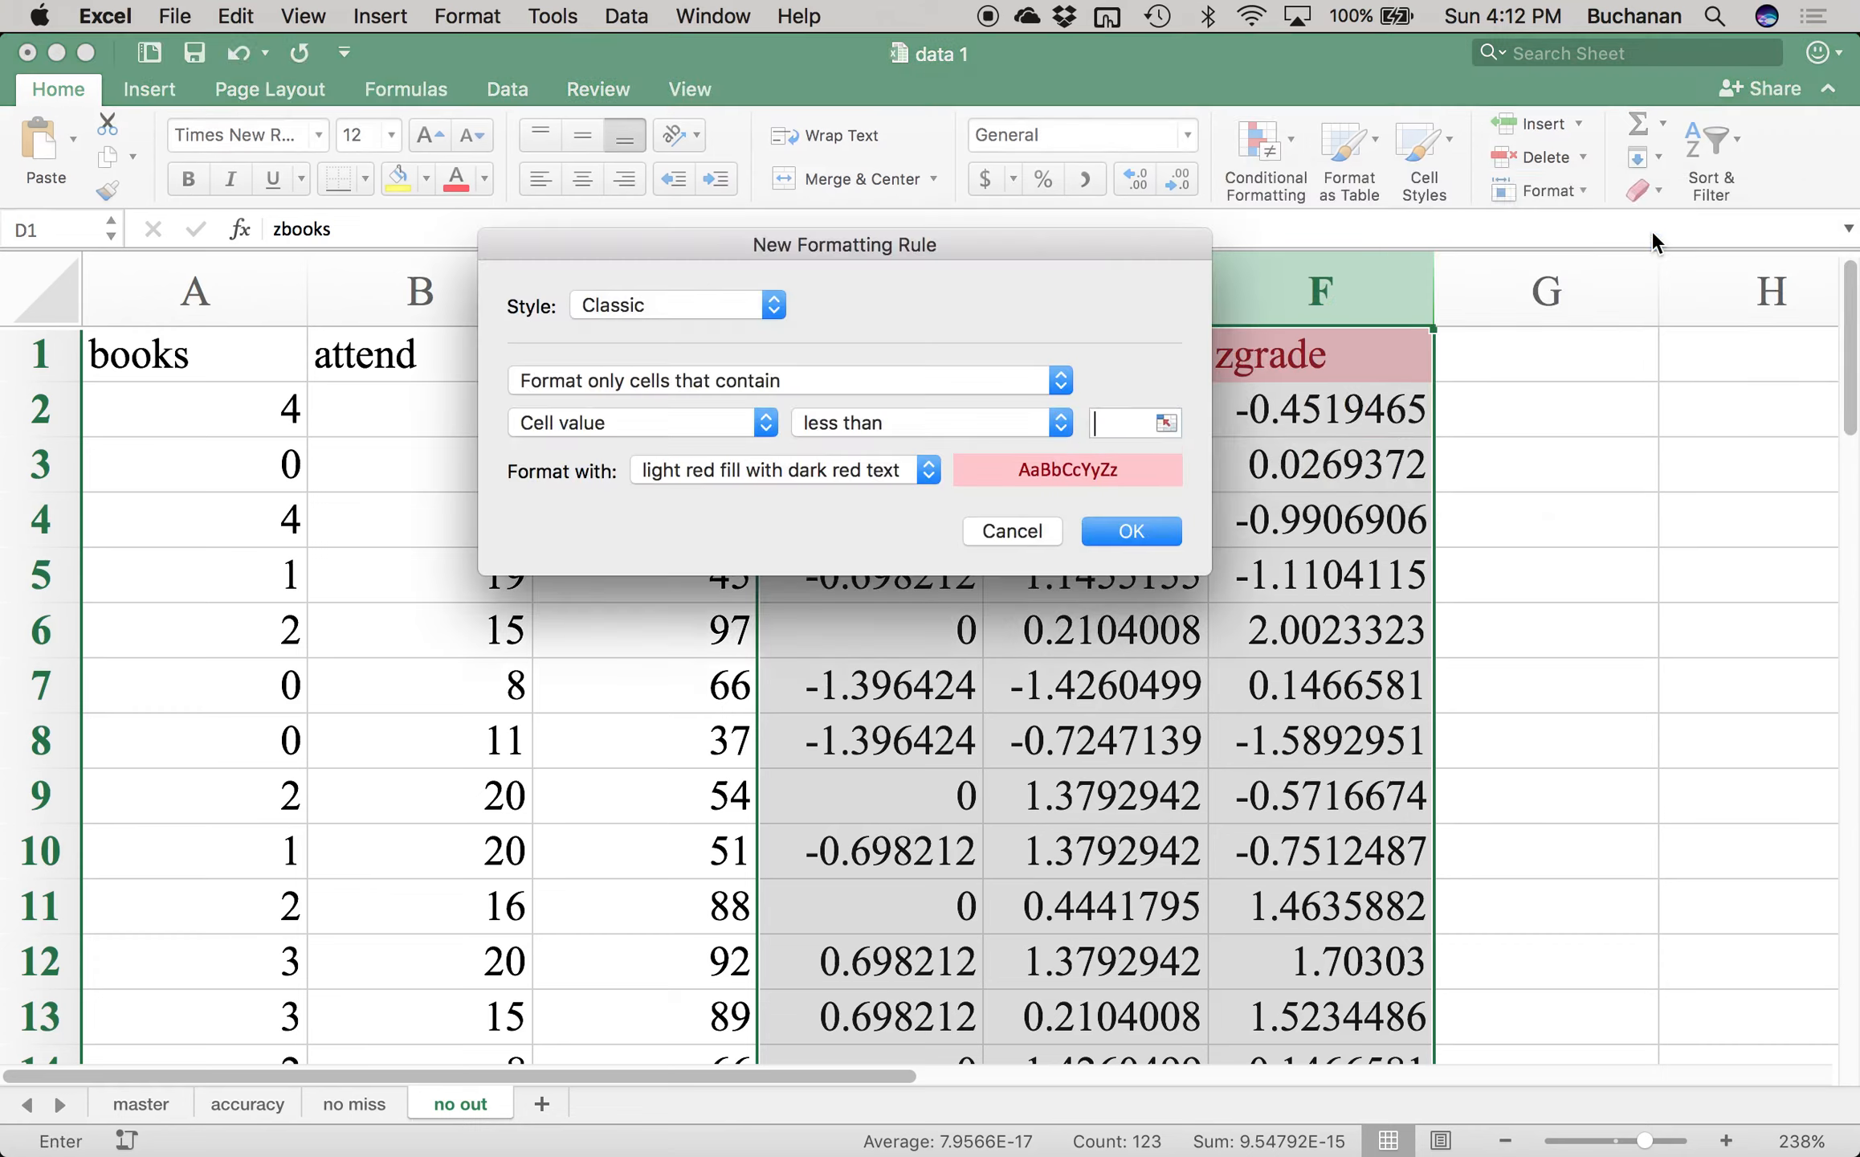
{"action": "type", "text": "1.96"}
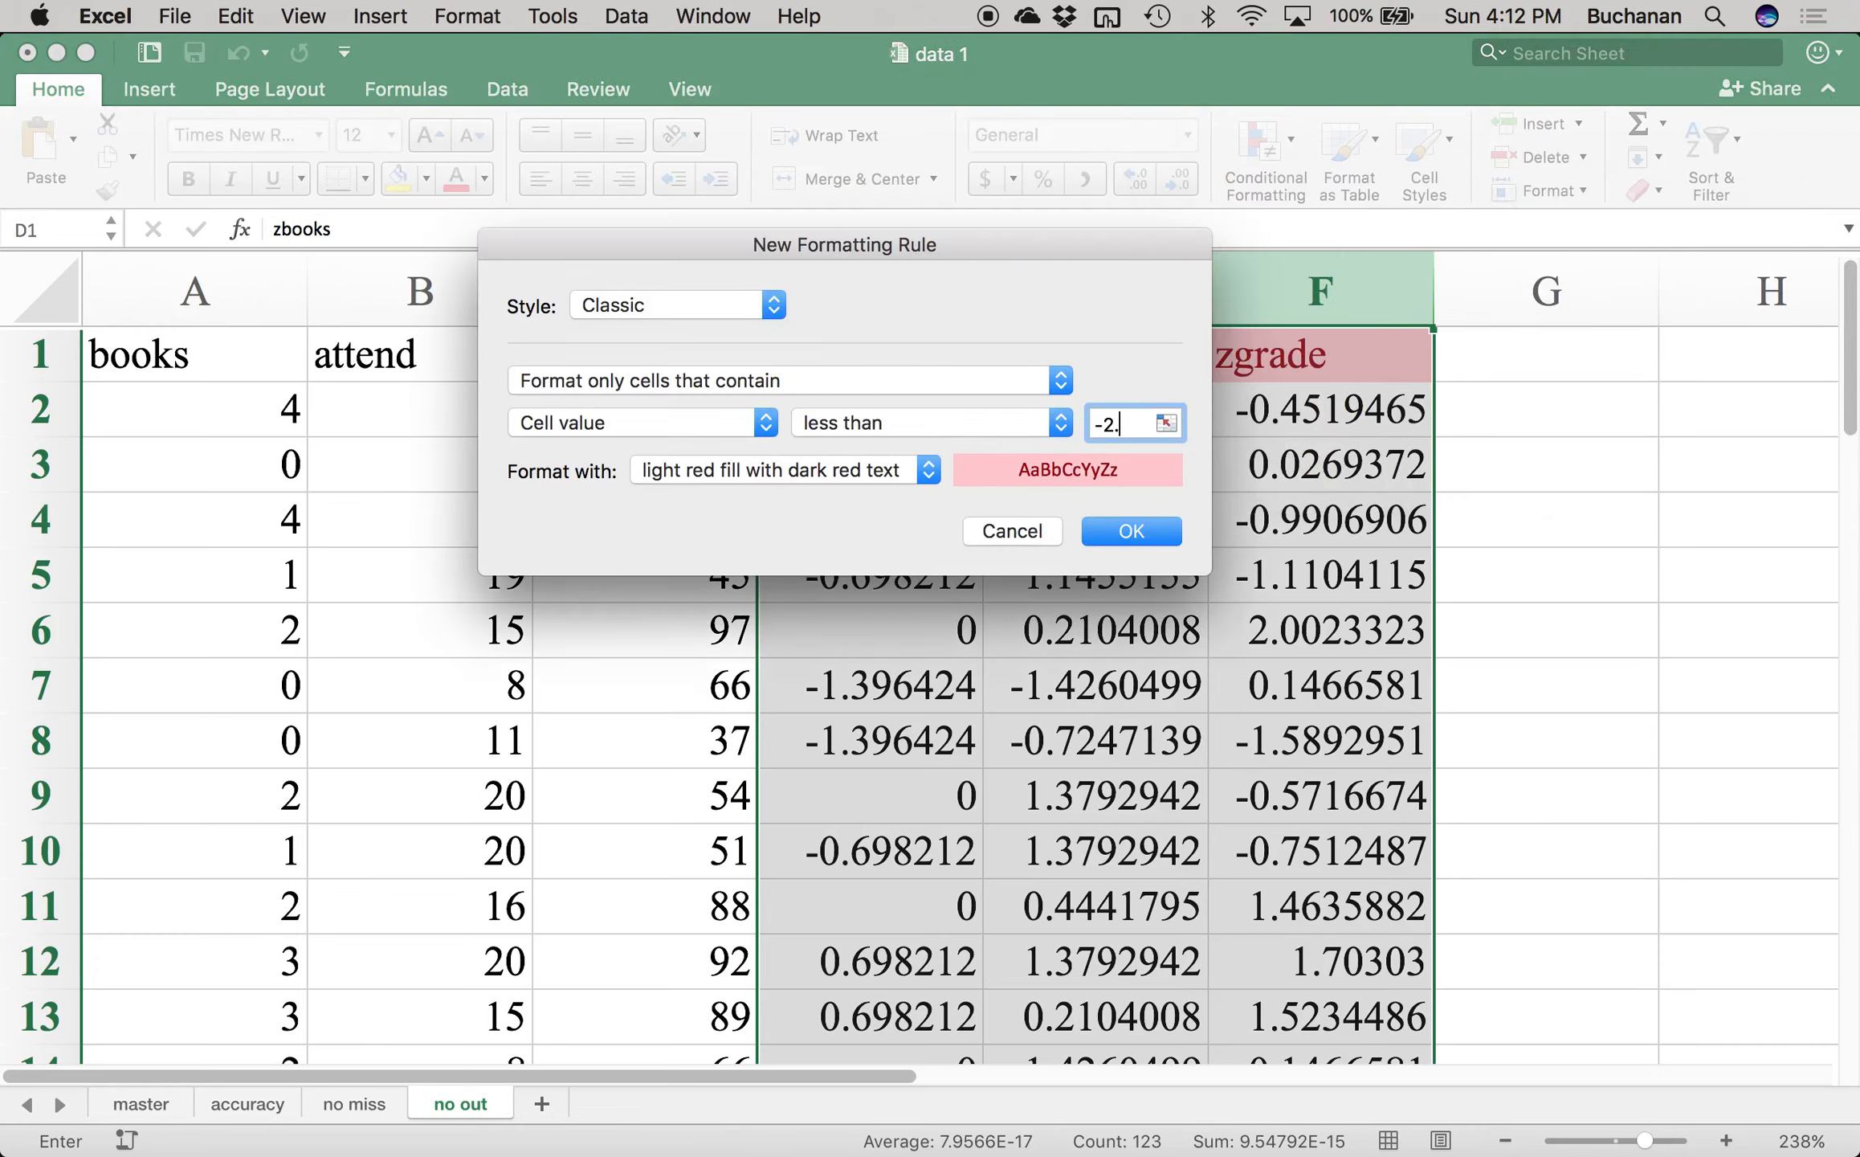
{"action": "key", "text": "Return"}
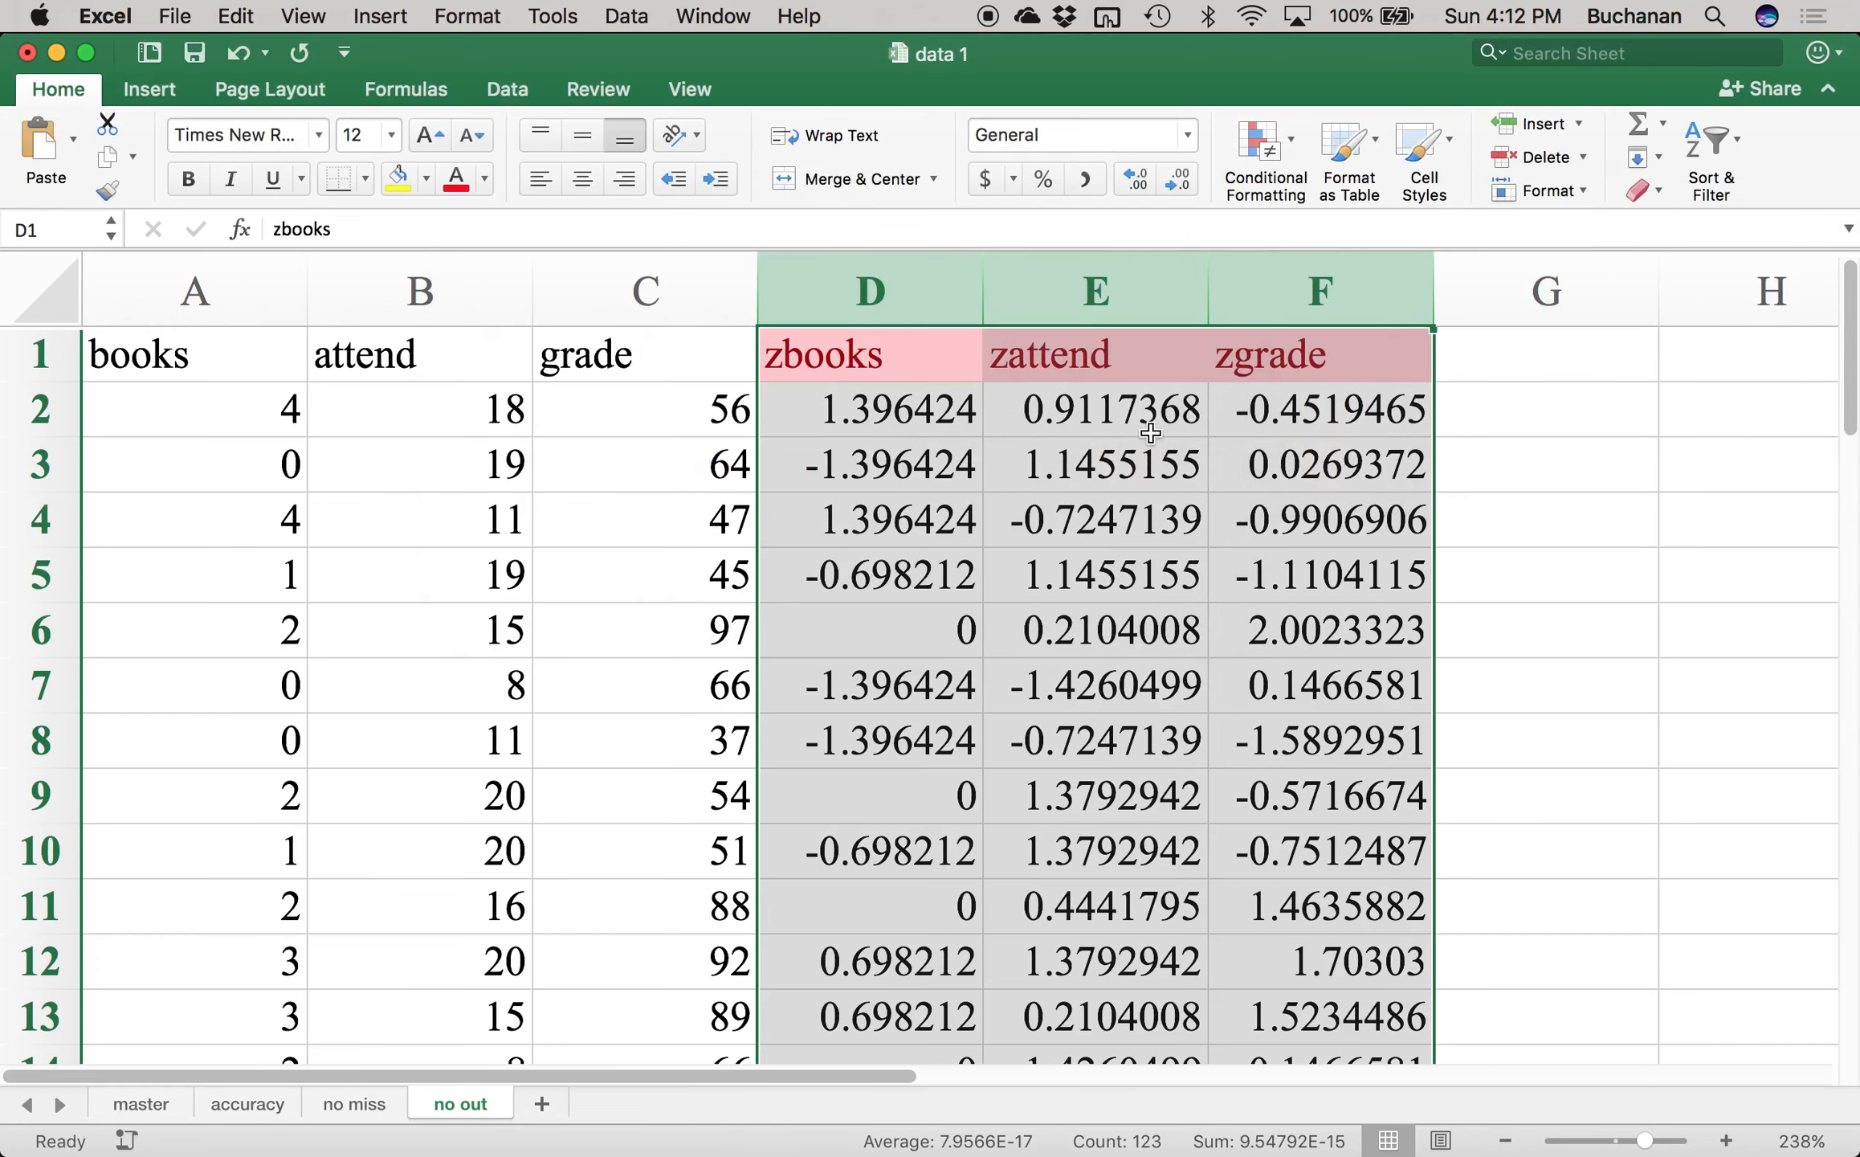
- Examine the zbooks, zattend and zgrade columns down to row 41 for z-scores highlighted as outliers
{"action": "left_click", "coordinate": [1063, 407]}
{"action": "scroll", "coordinate": [1065, 418], "scroll_direction": "down", "scroll_amount": 3}
{"action": "scroll", "coordinate": [1065, 423], "scroll_direction": "down", "scroll_amount": 8}
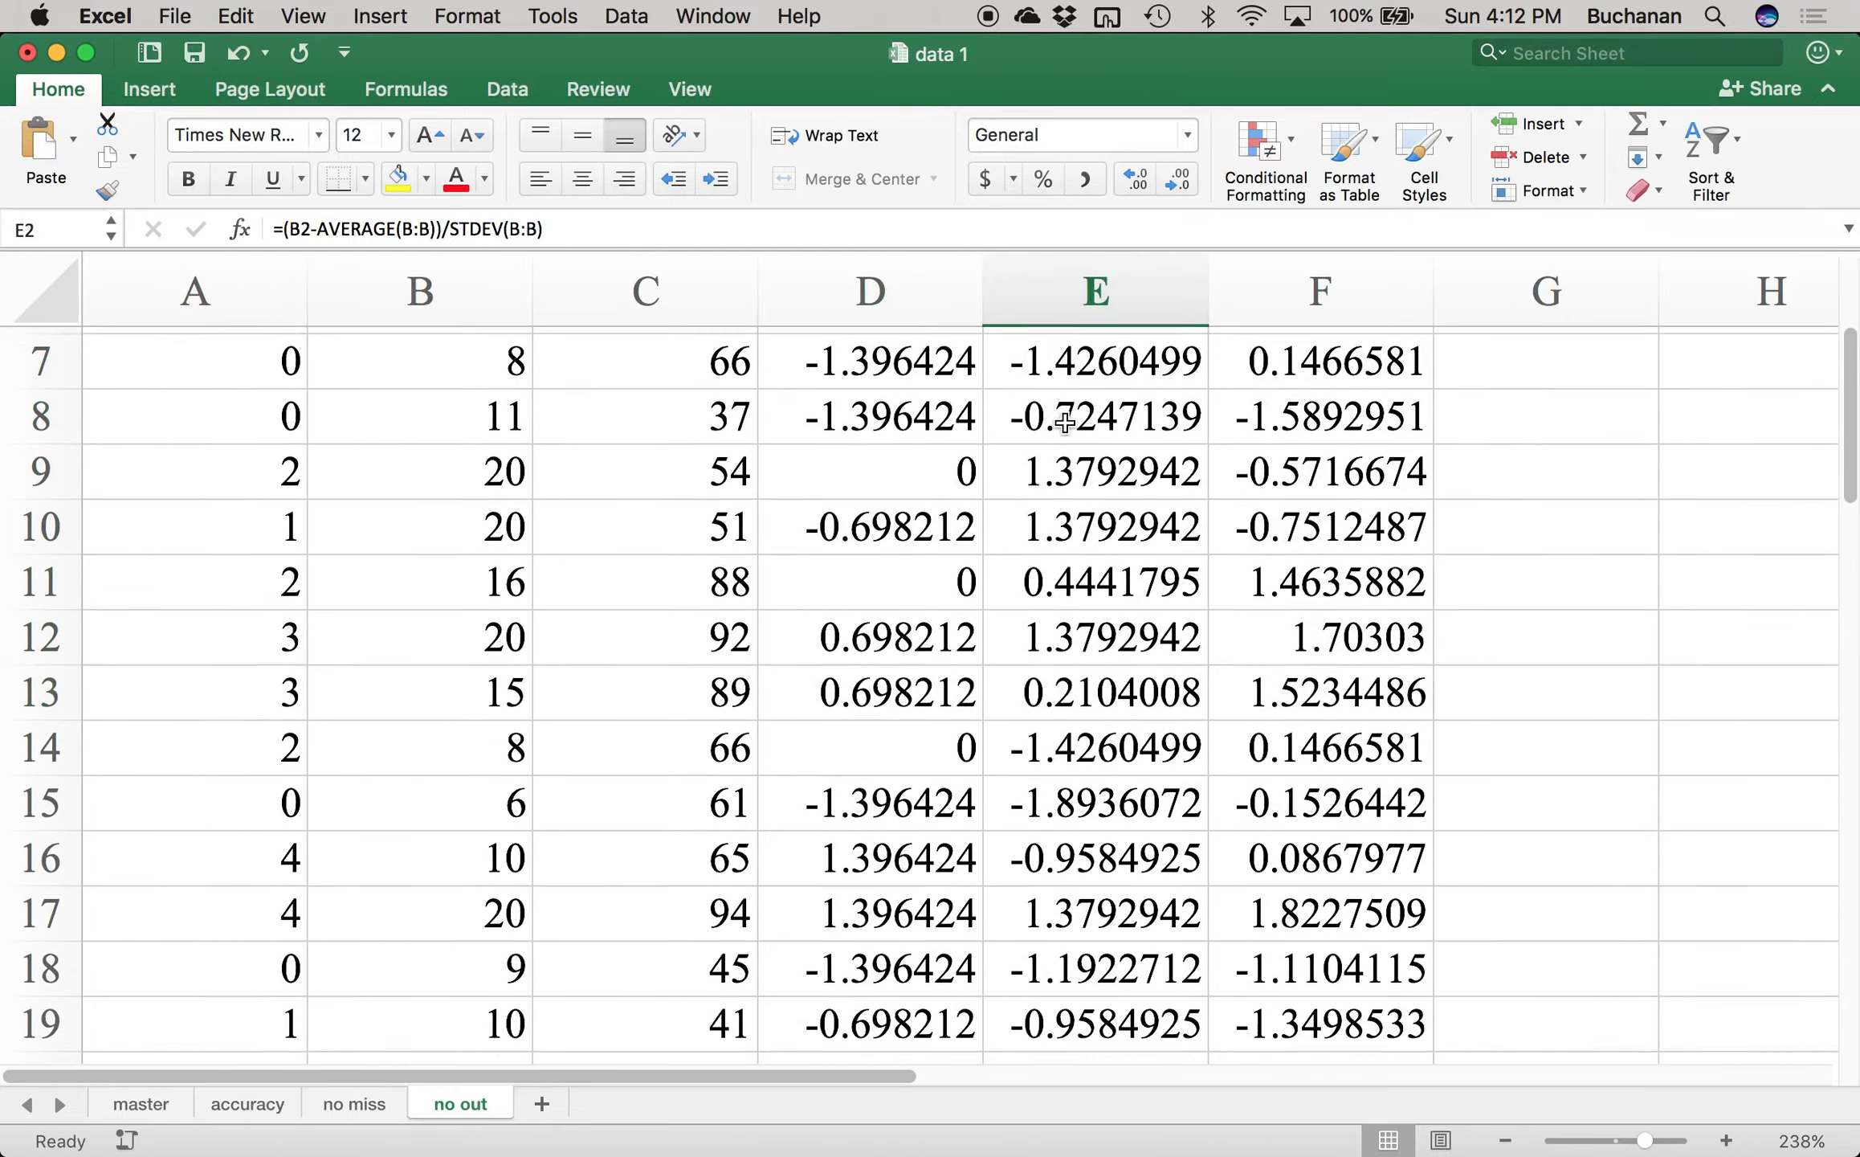
{"action": "scroll", "coordinate": [1065, 423], "scroll_direction": "down", "scroll_amount": 8}
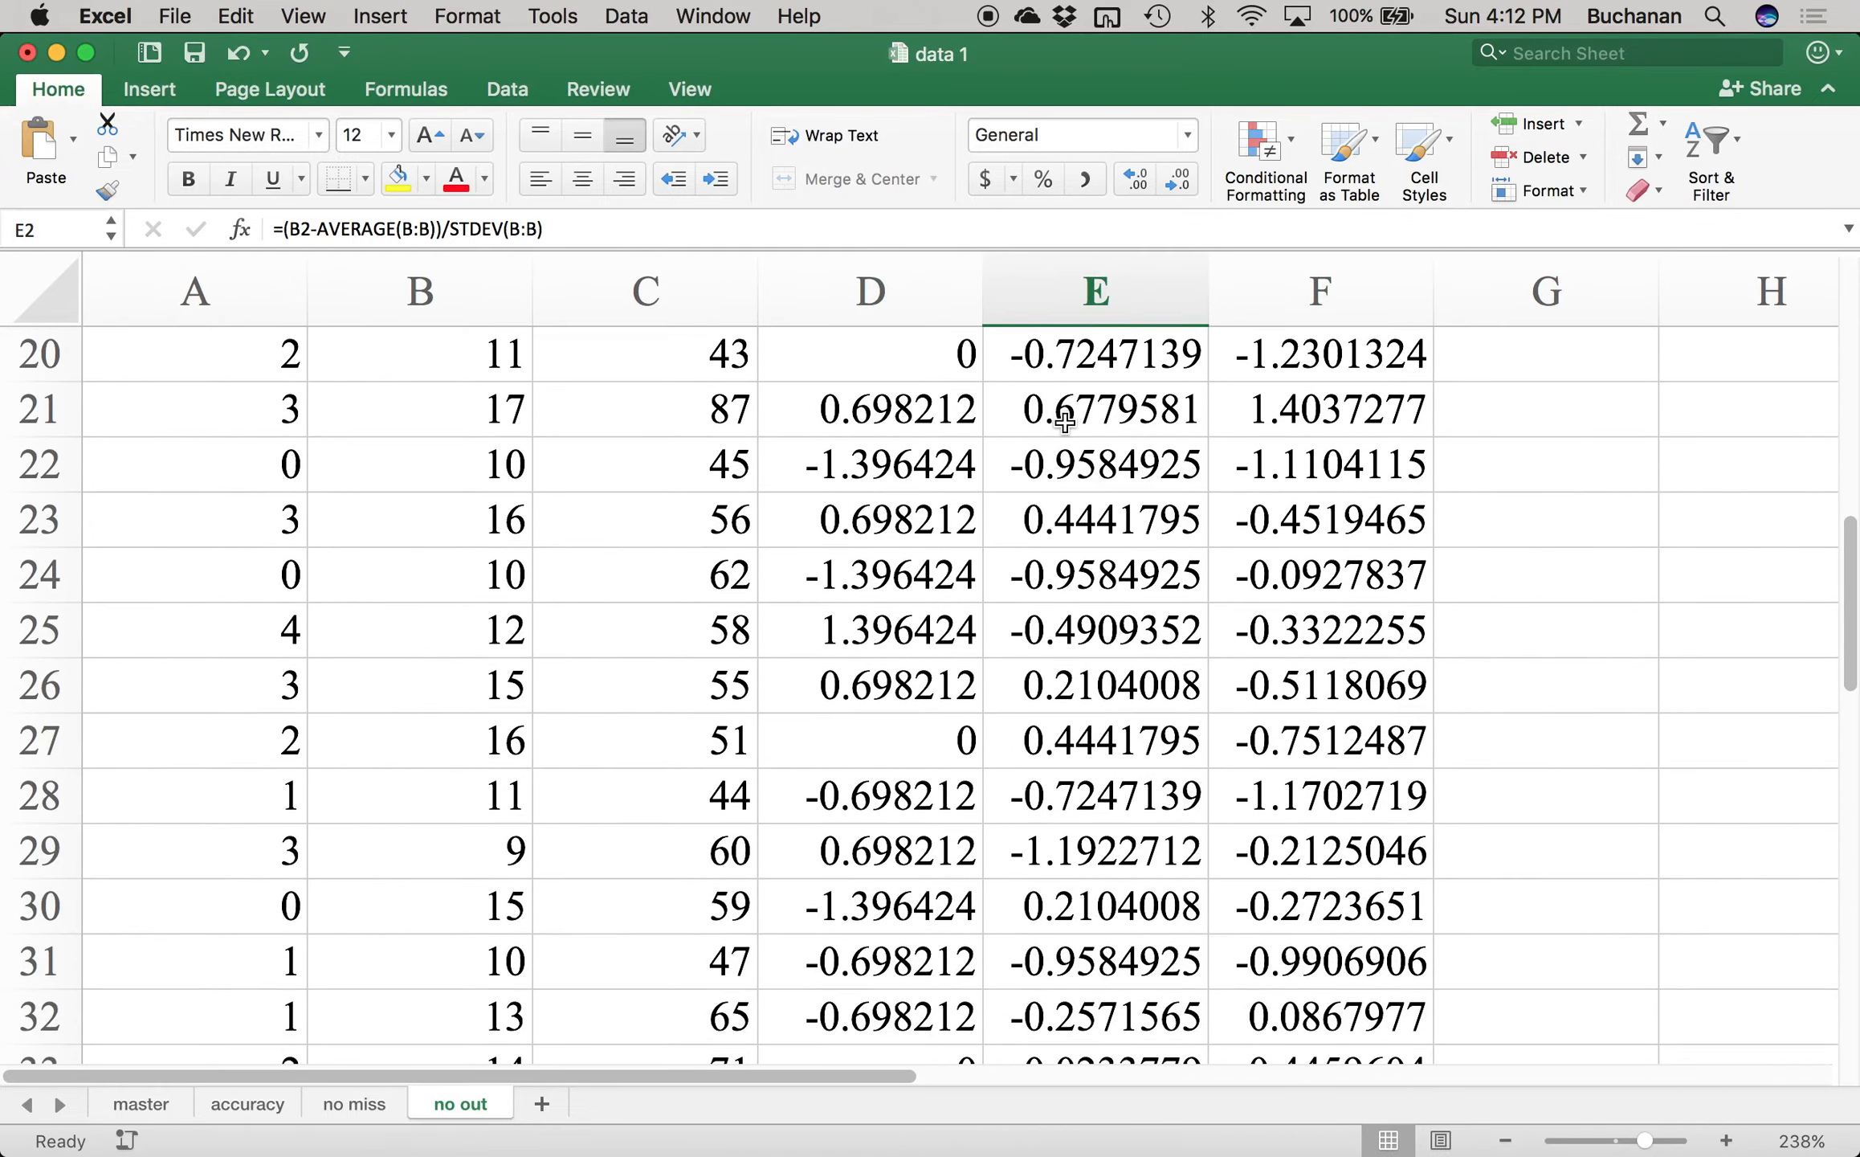
{"action": "scroll", "coordinate": [1065, 420], "scroll_direction": "down", "scroll_amount": 4}
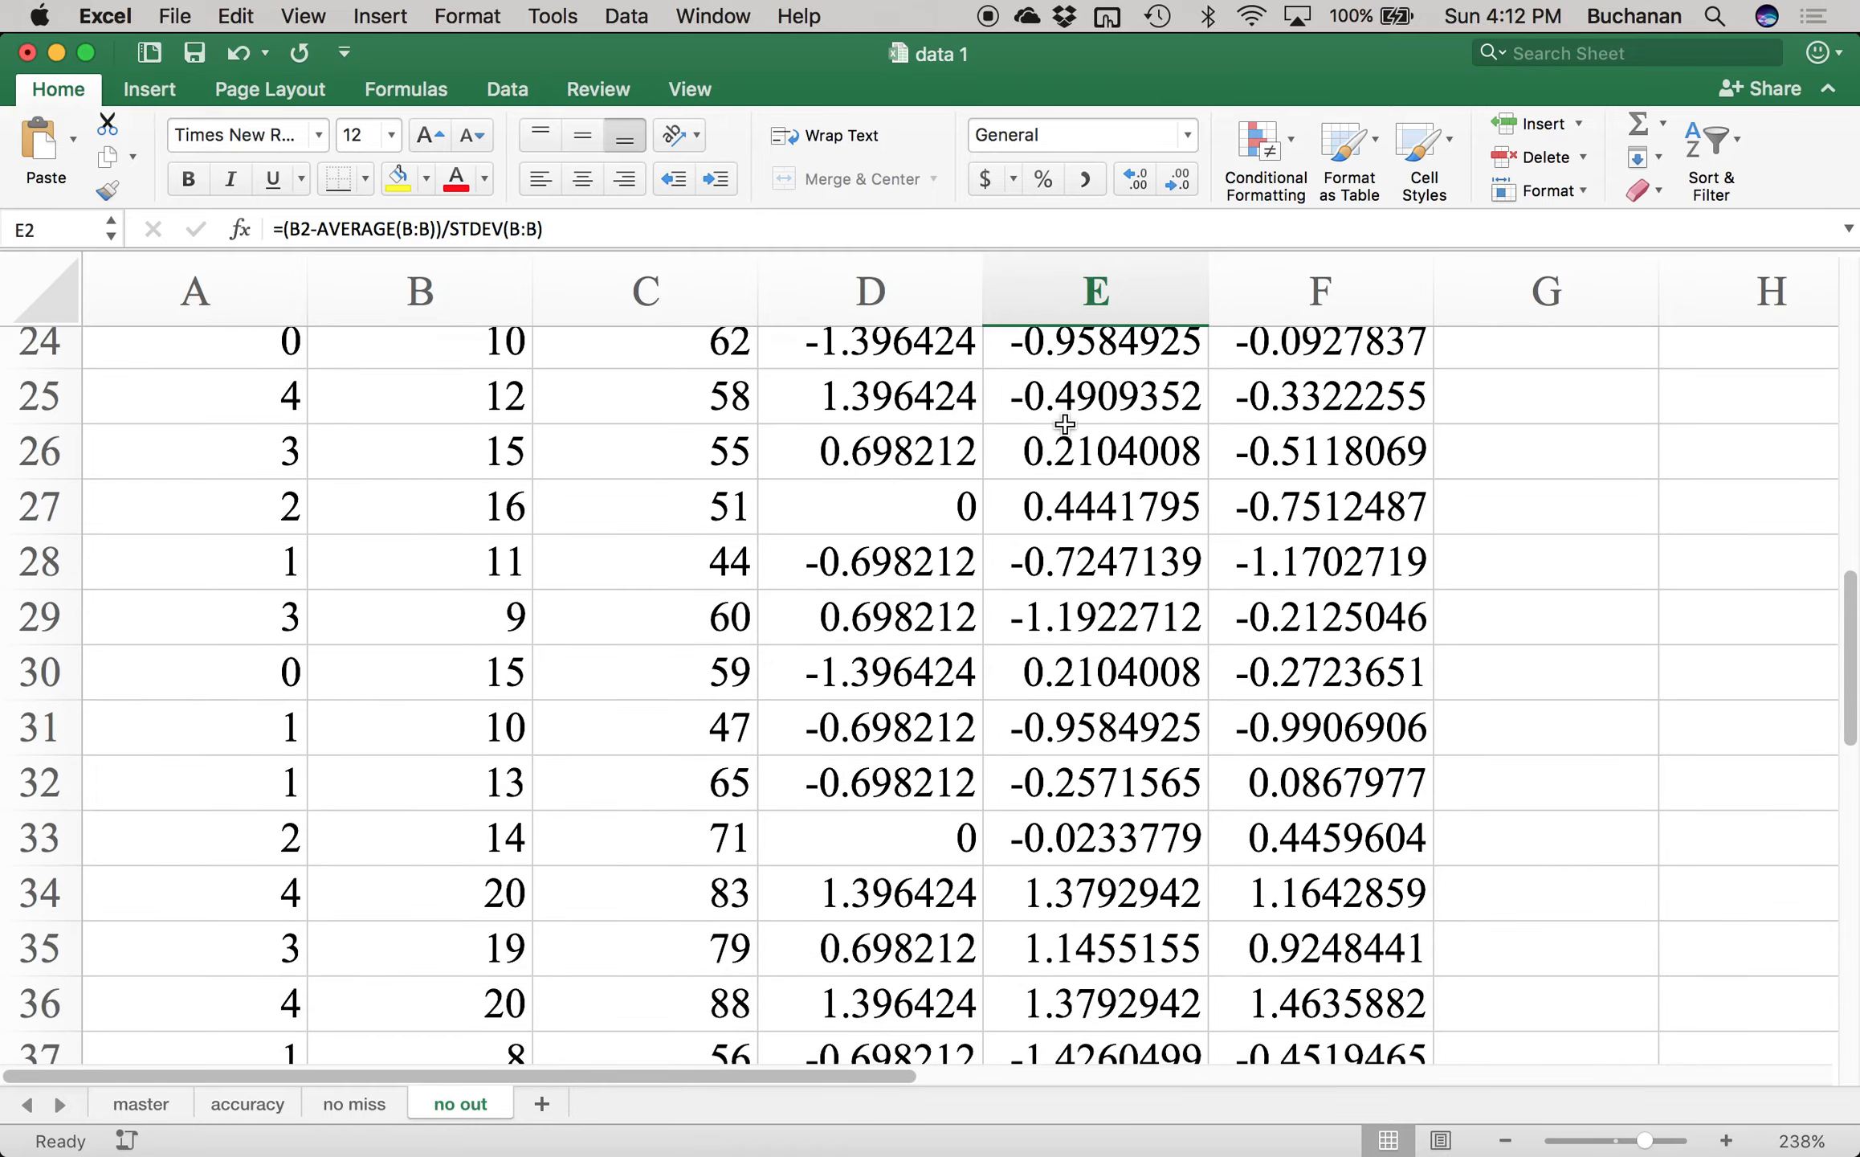
{"action": "scroll", "coordinate": [1065, 424], "scroll_direction": "down", "scroll_amount": 7}
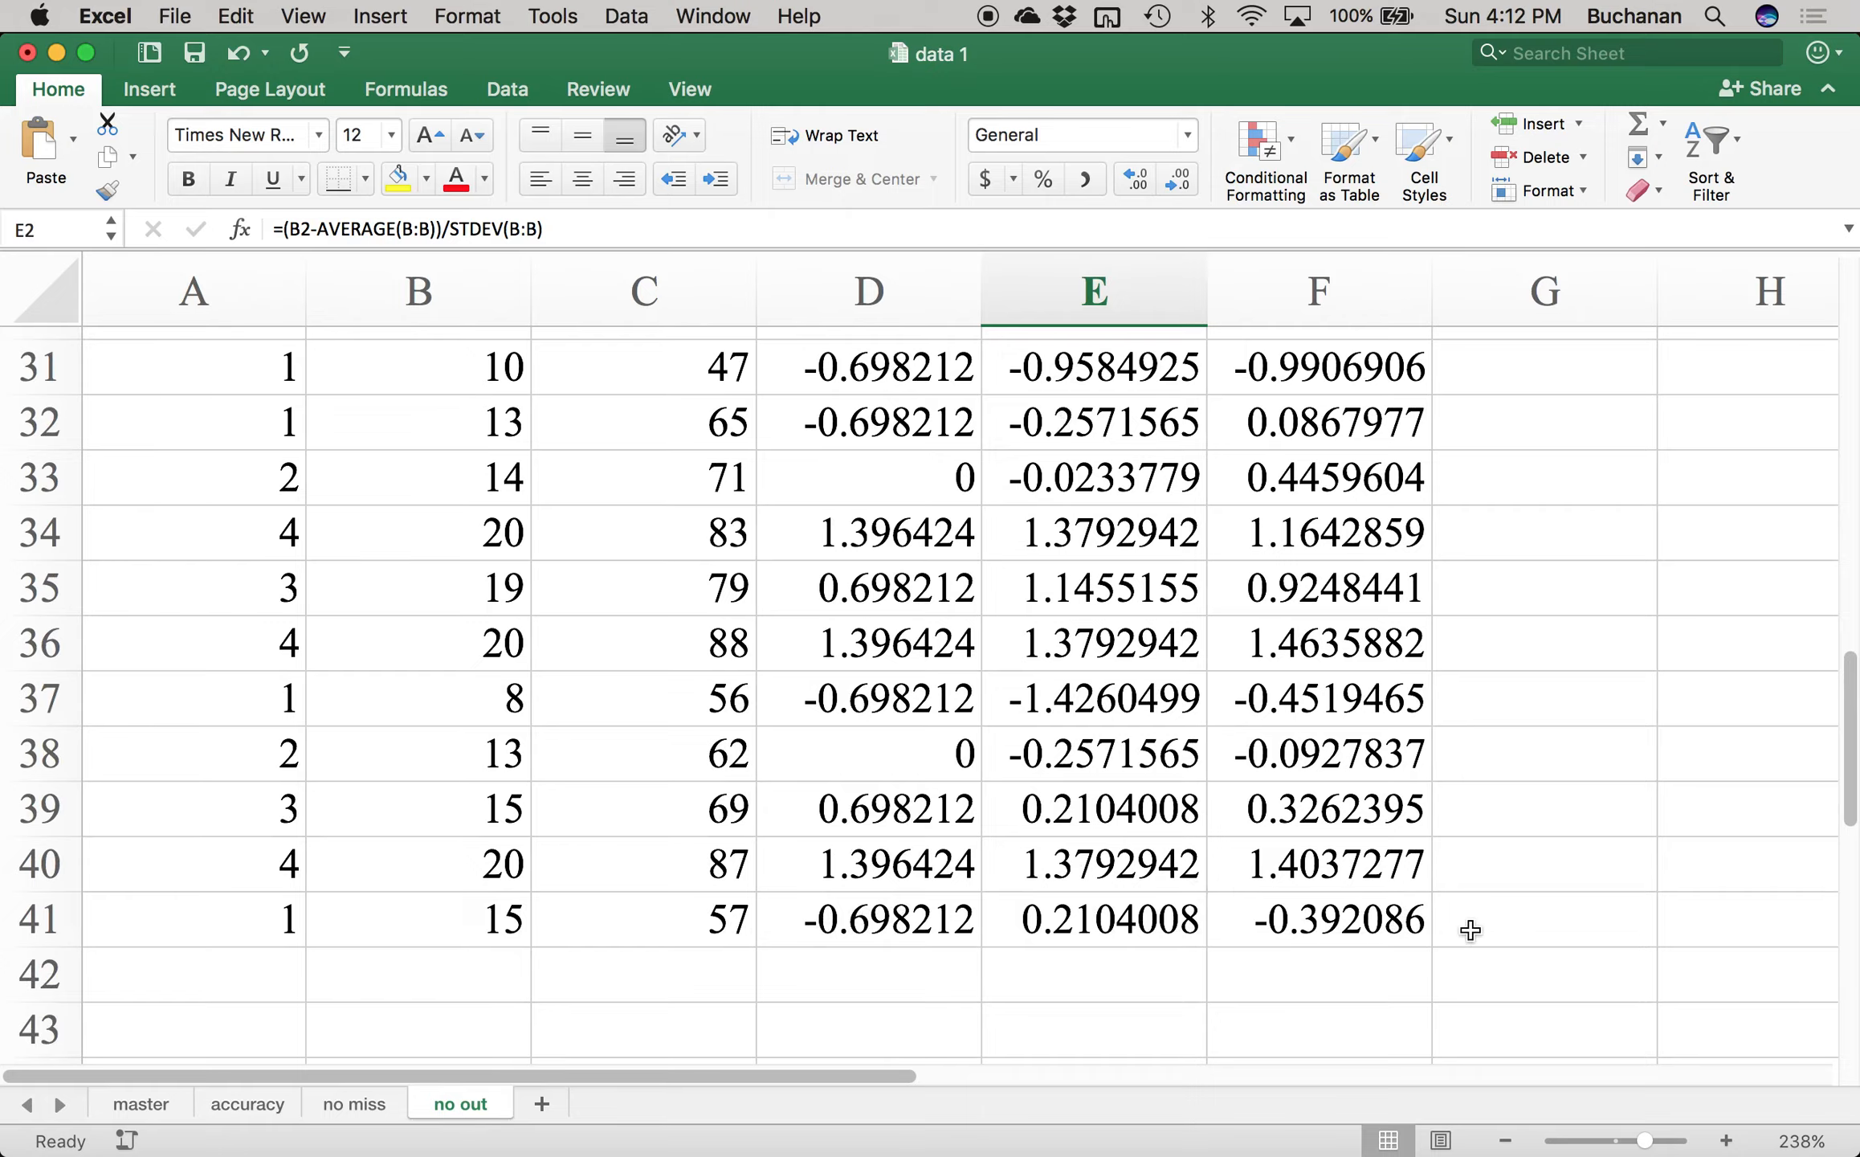
{"action": "scroll", "coordinate": [977, 869], "scroll_direction": "up", "scroll_amount": 12}
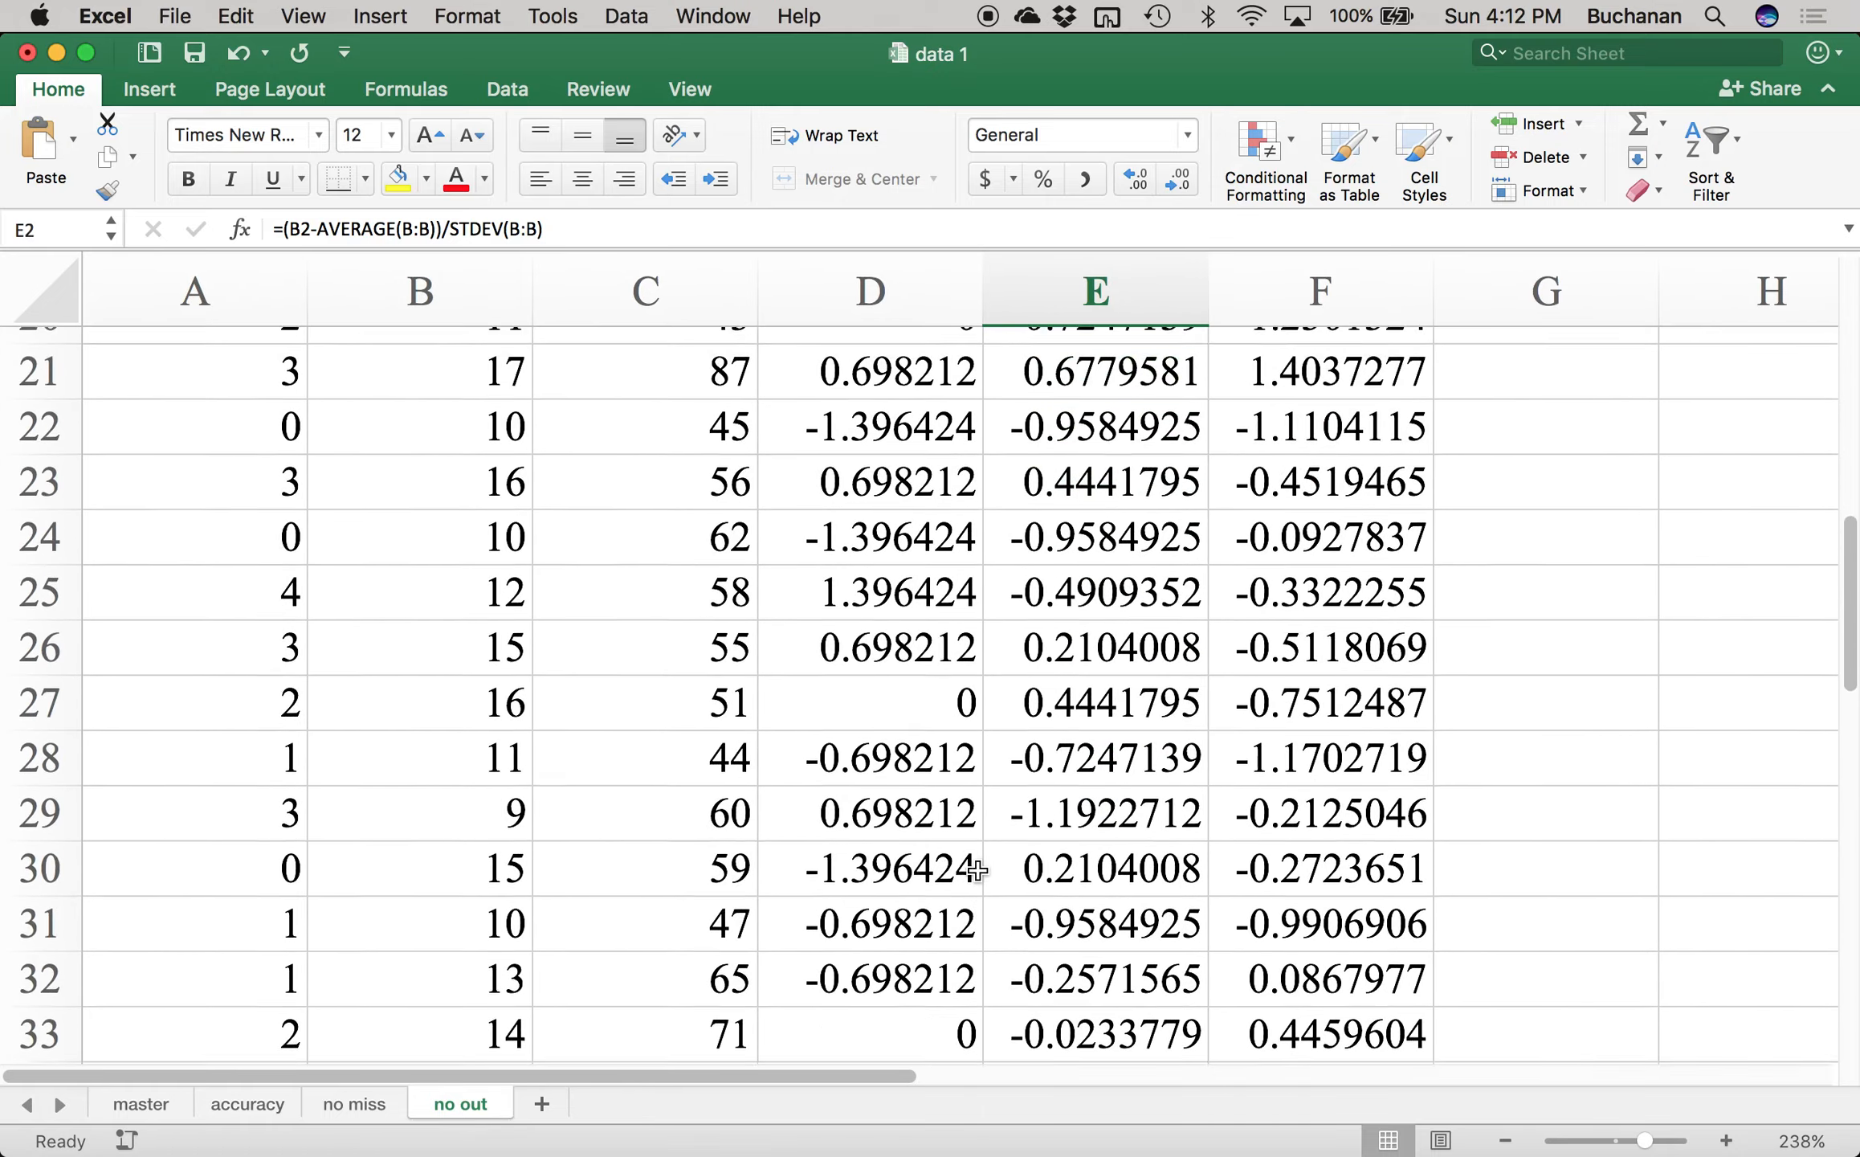
{"action": "scroll", "coordinate": [976, 869], "scroll_direction": "up", "scroll_amount": 14}
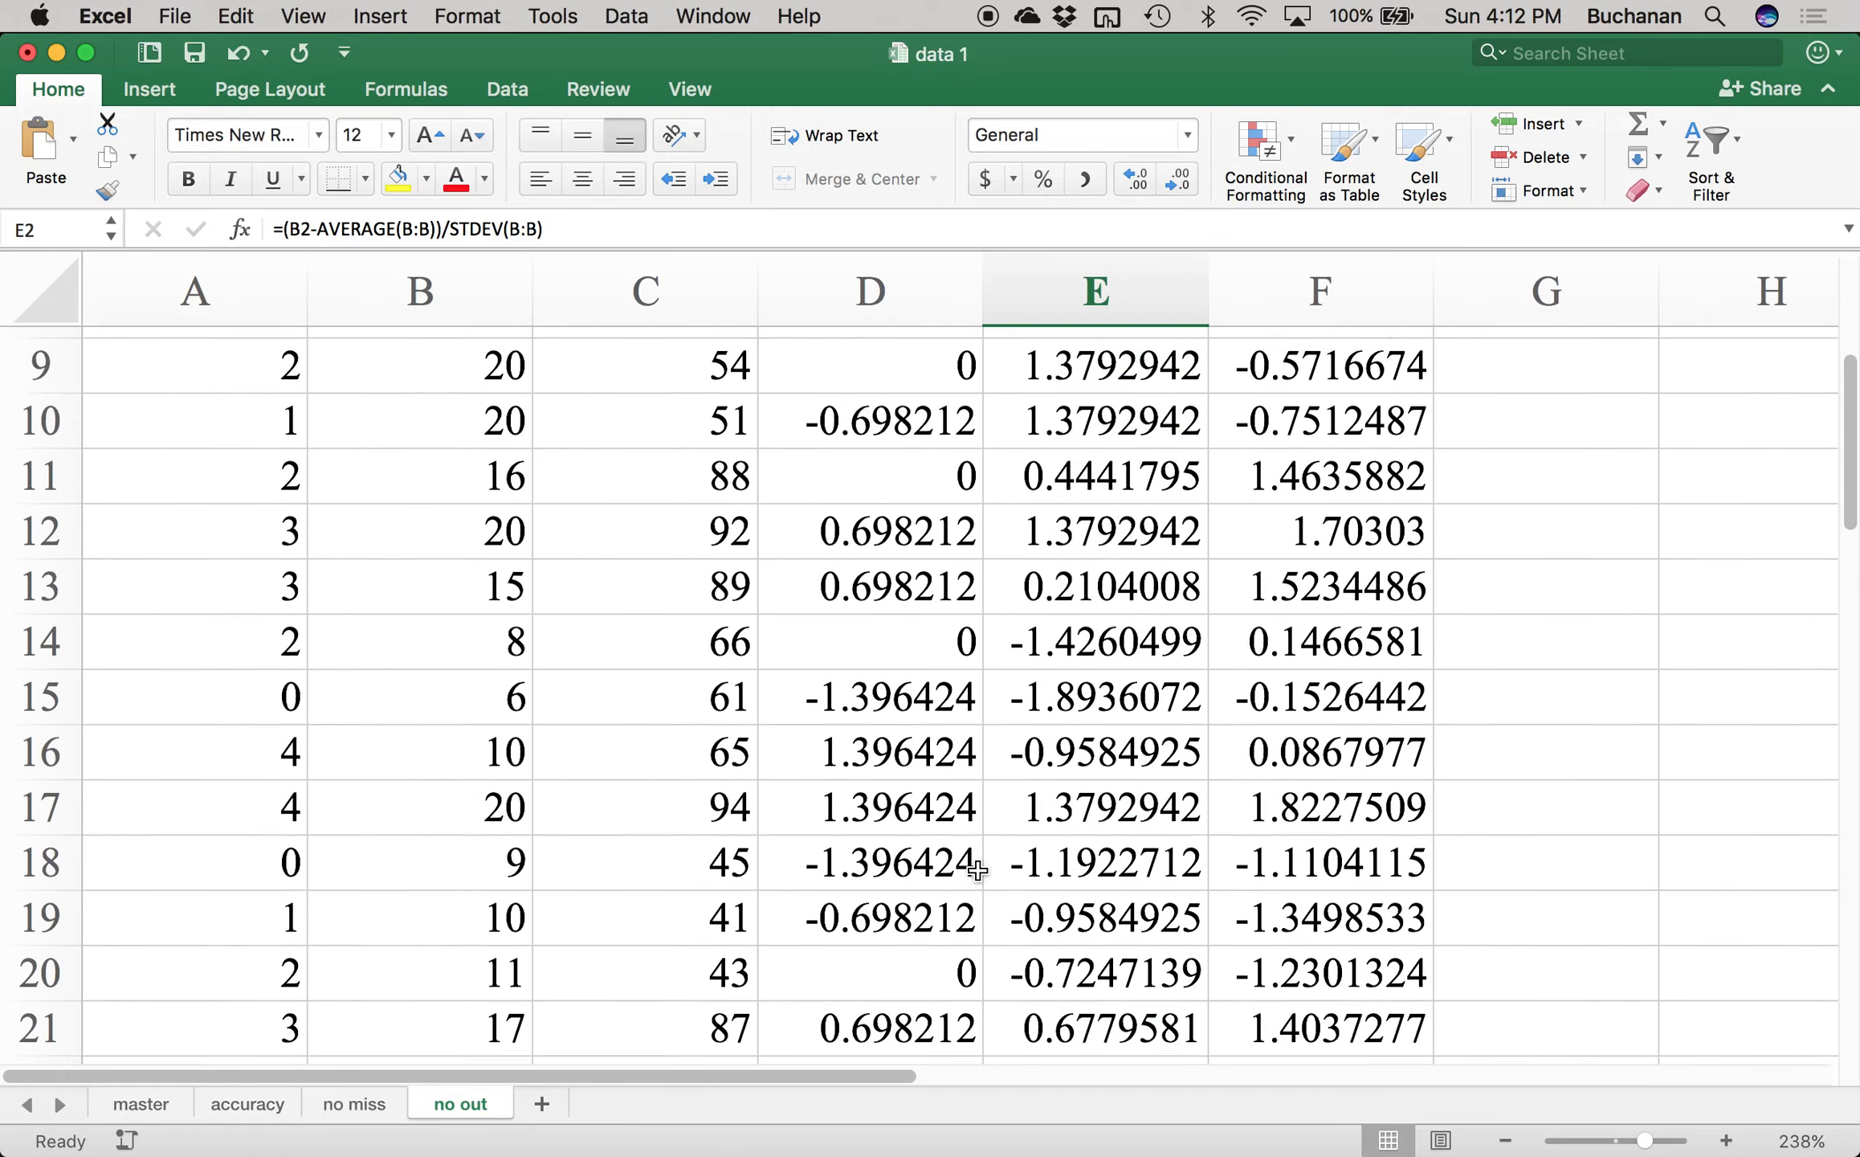
{"action": "scroll", "coordinate": [976, 869], "scroll_direction": "up", "scroll_amount": 4}
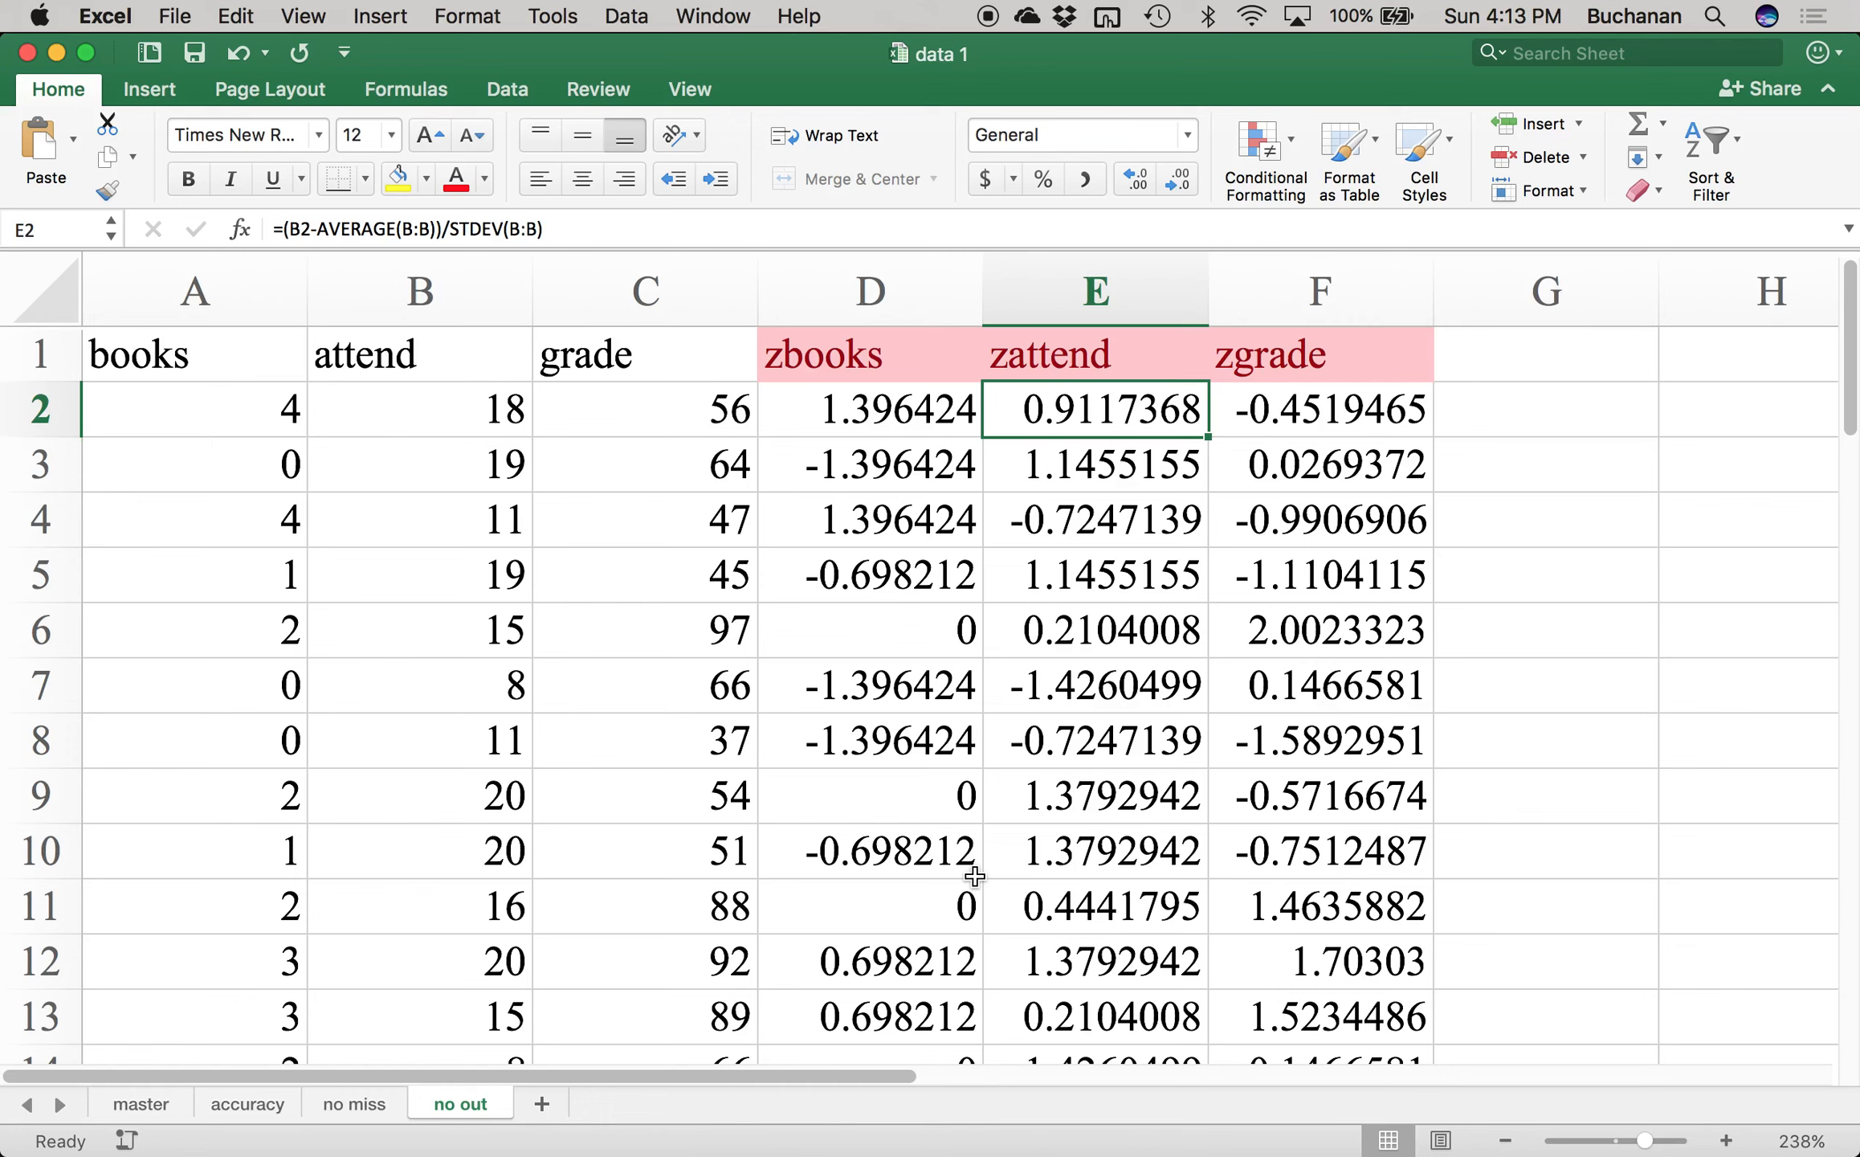
- Add a new worksheet after the no out sheet and name it final
{"action": "left_click", "coordinate": [545, 1104]}
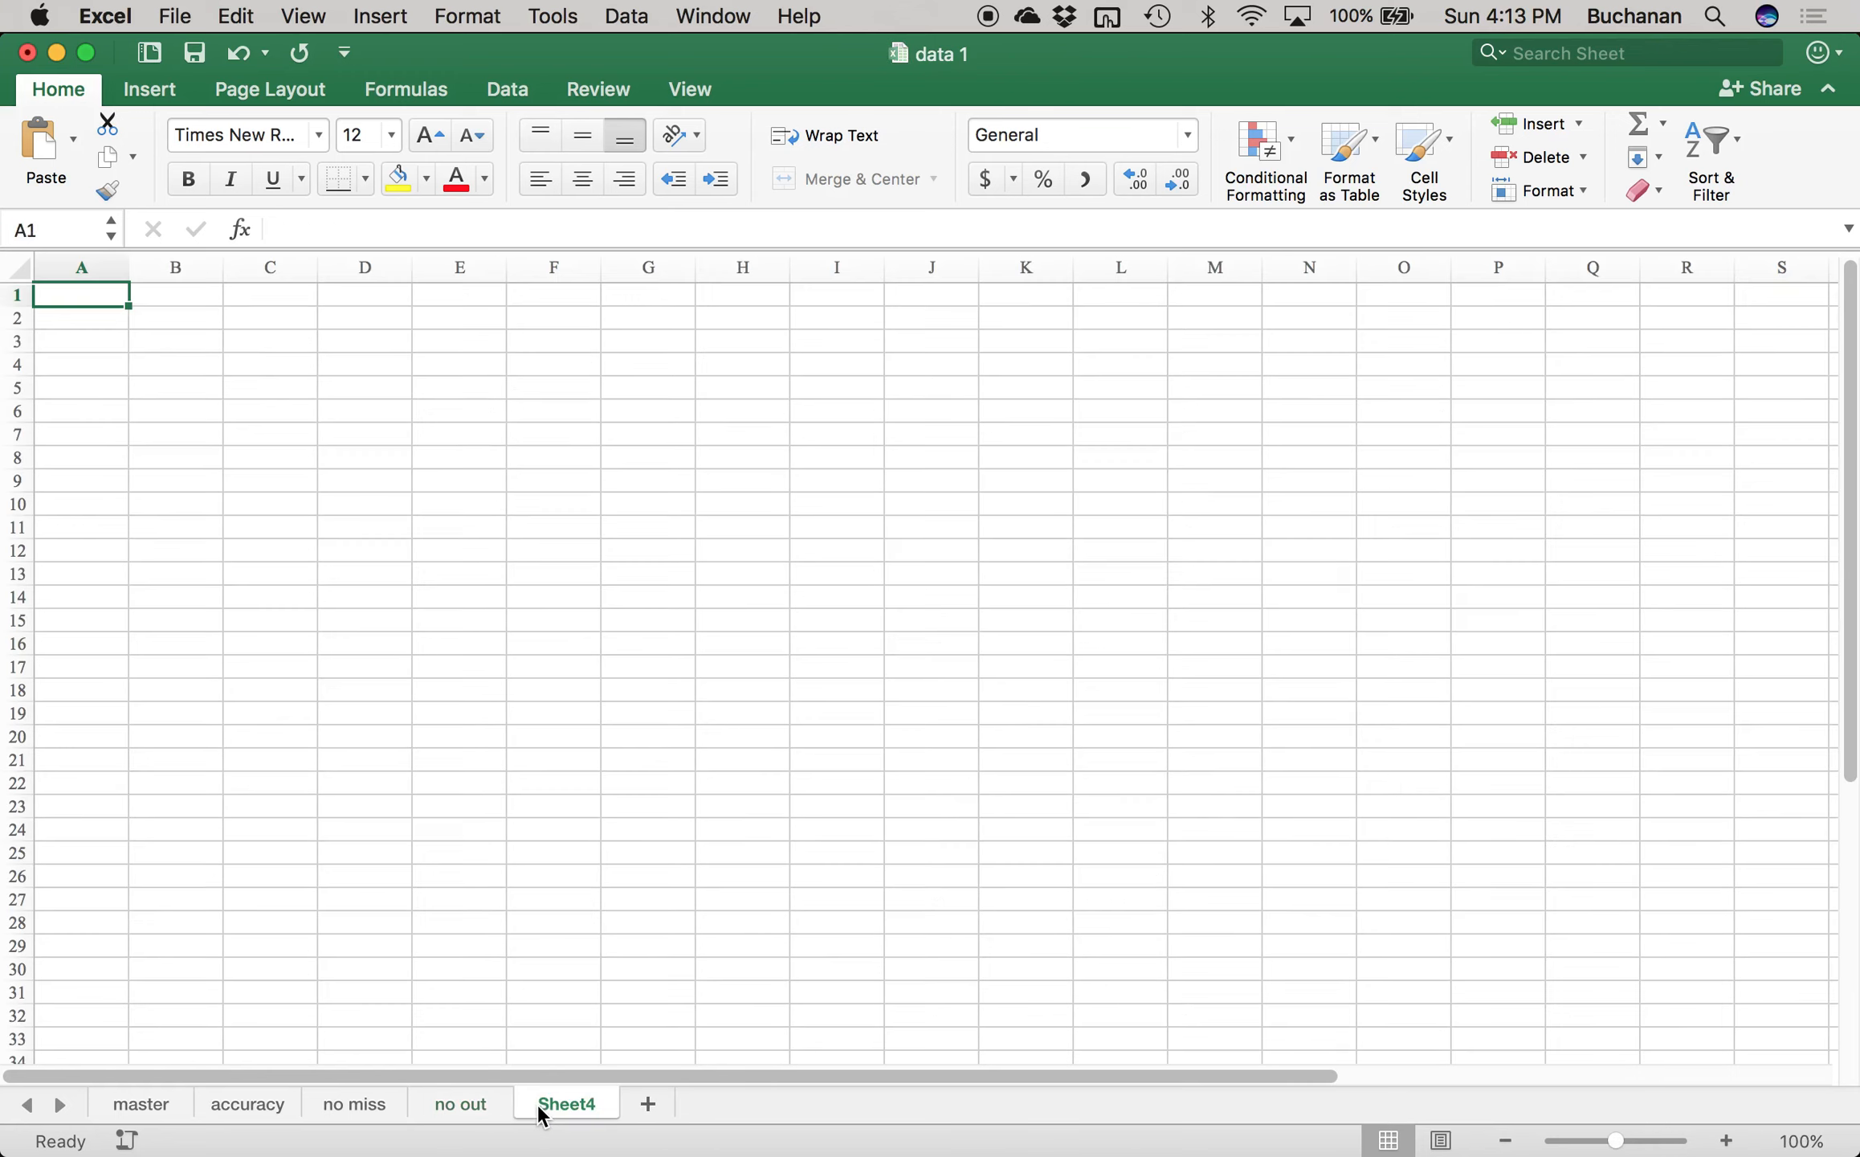
{"action": "double_click", "coordinate": [540, 1109]}
{"action": "type", "text": "fian"}
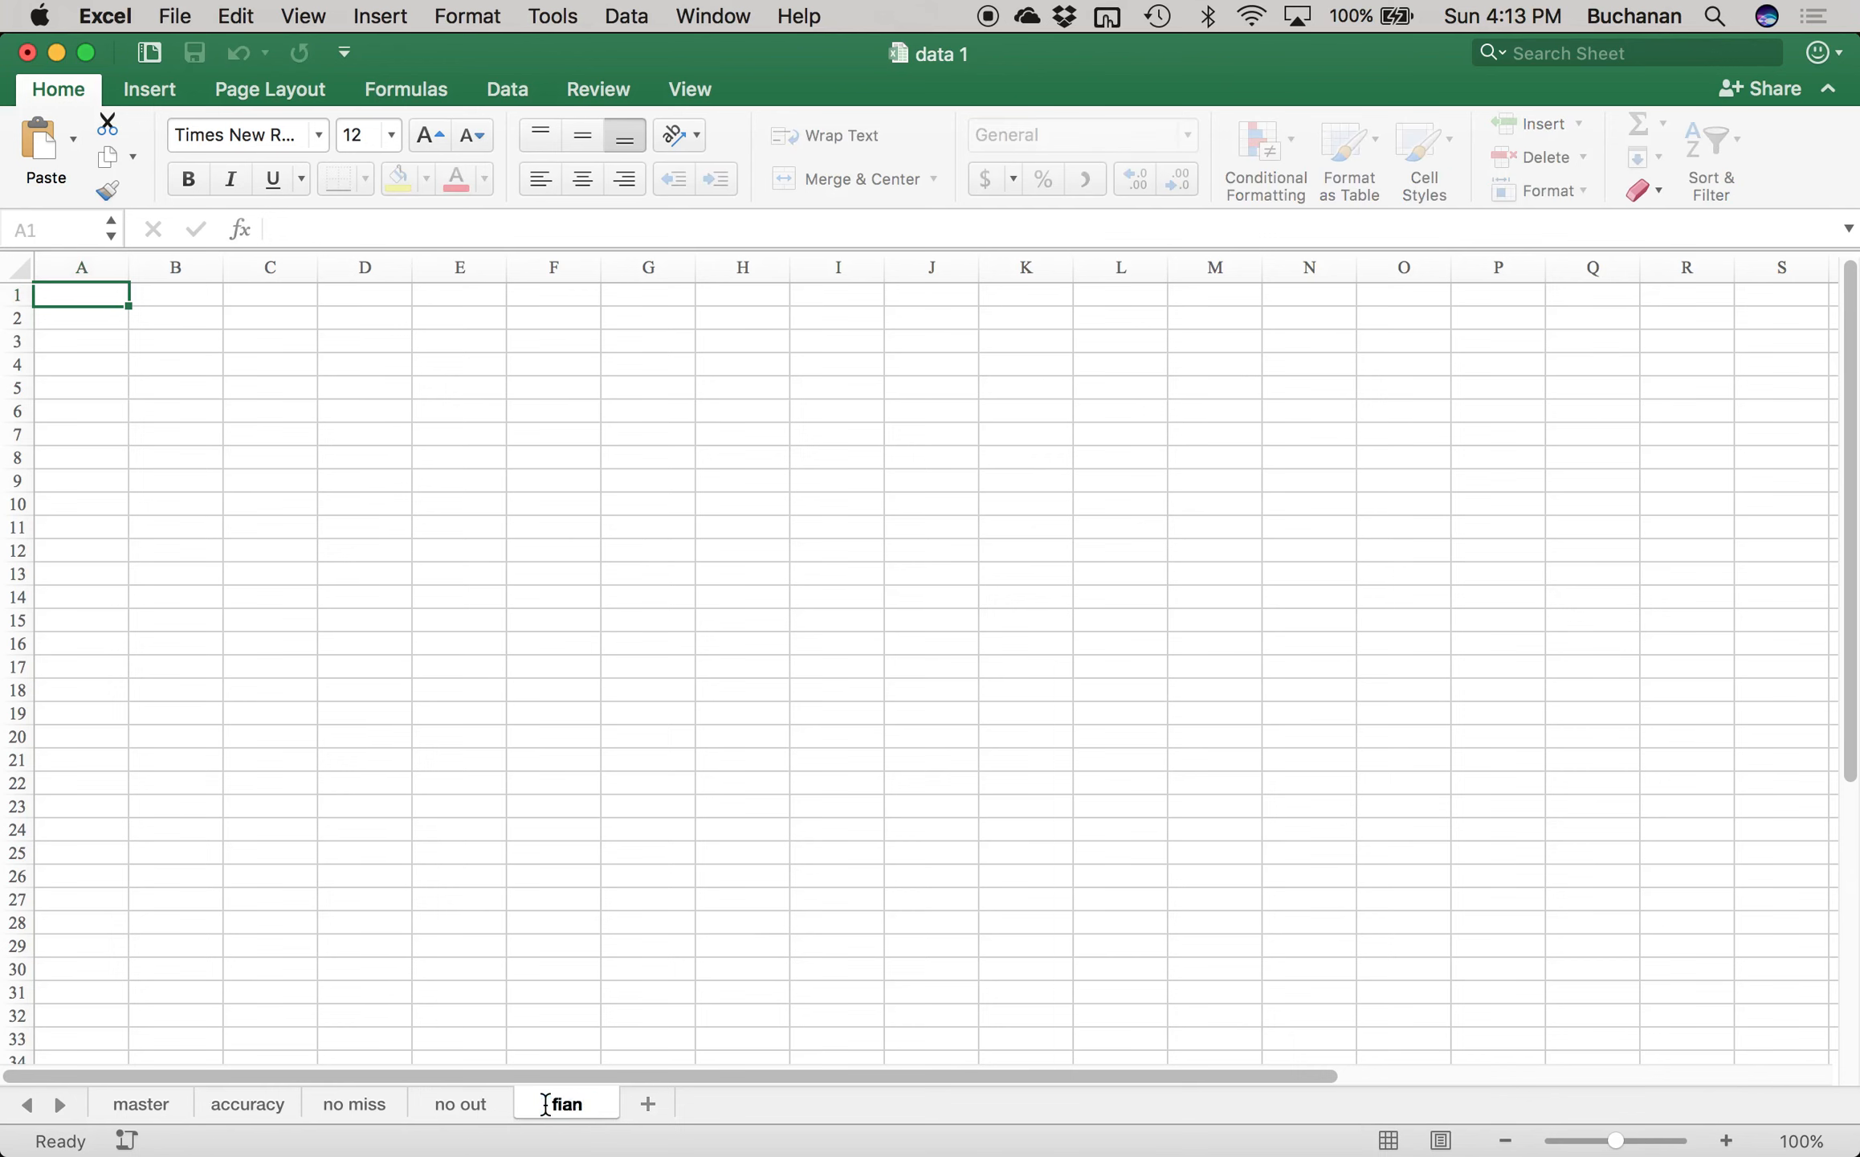
{"action": "key", "text": "BackSpace"}
{"action": "key", "text": "BackSpace"}
{"action": "type", "text": "nal"}
{"action": "key", "text": "Return"}
- Copy the books, attend and grade data in A1:C41 of the no out sheet to cell A1 of the final sheet
{"action": "left_click", "coordinate": [482, 1105]}
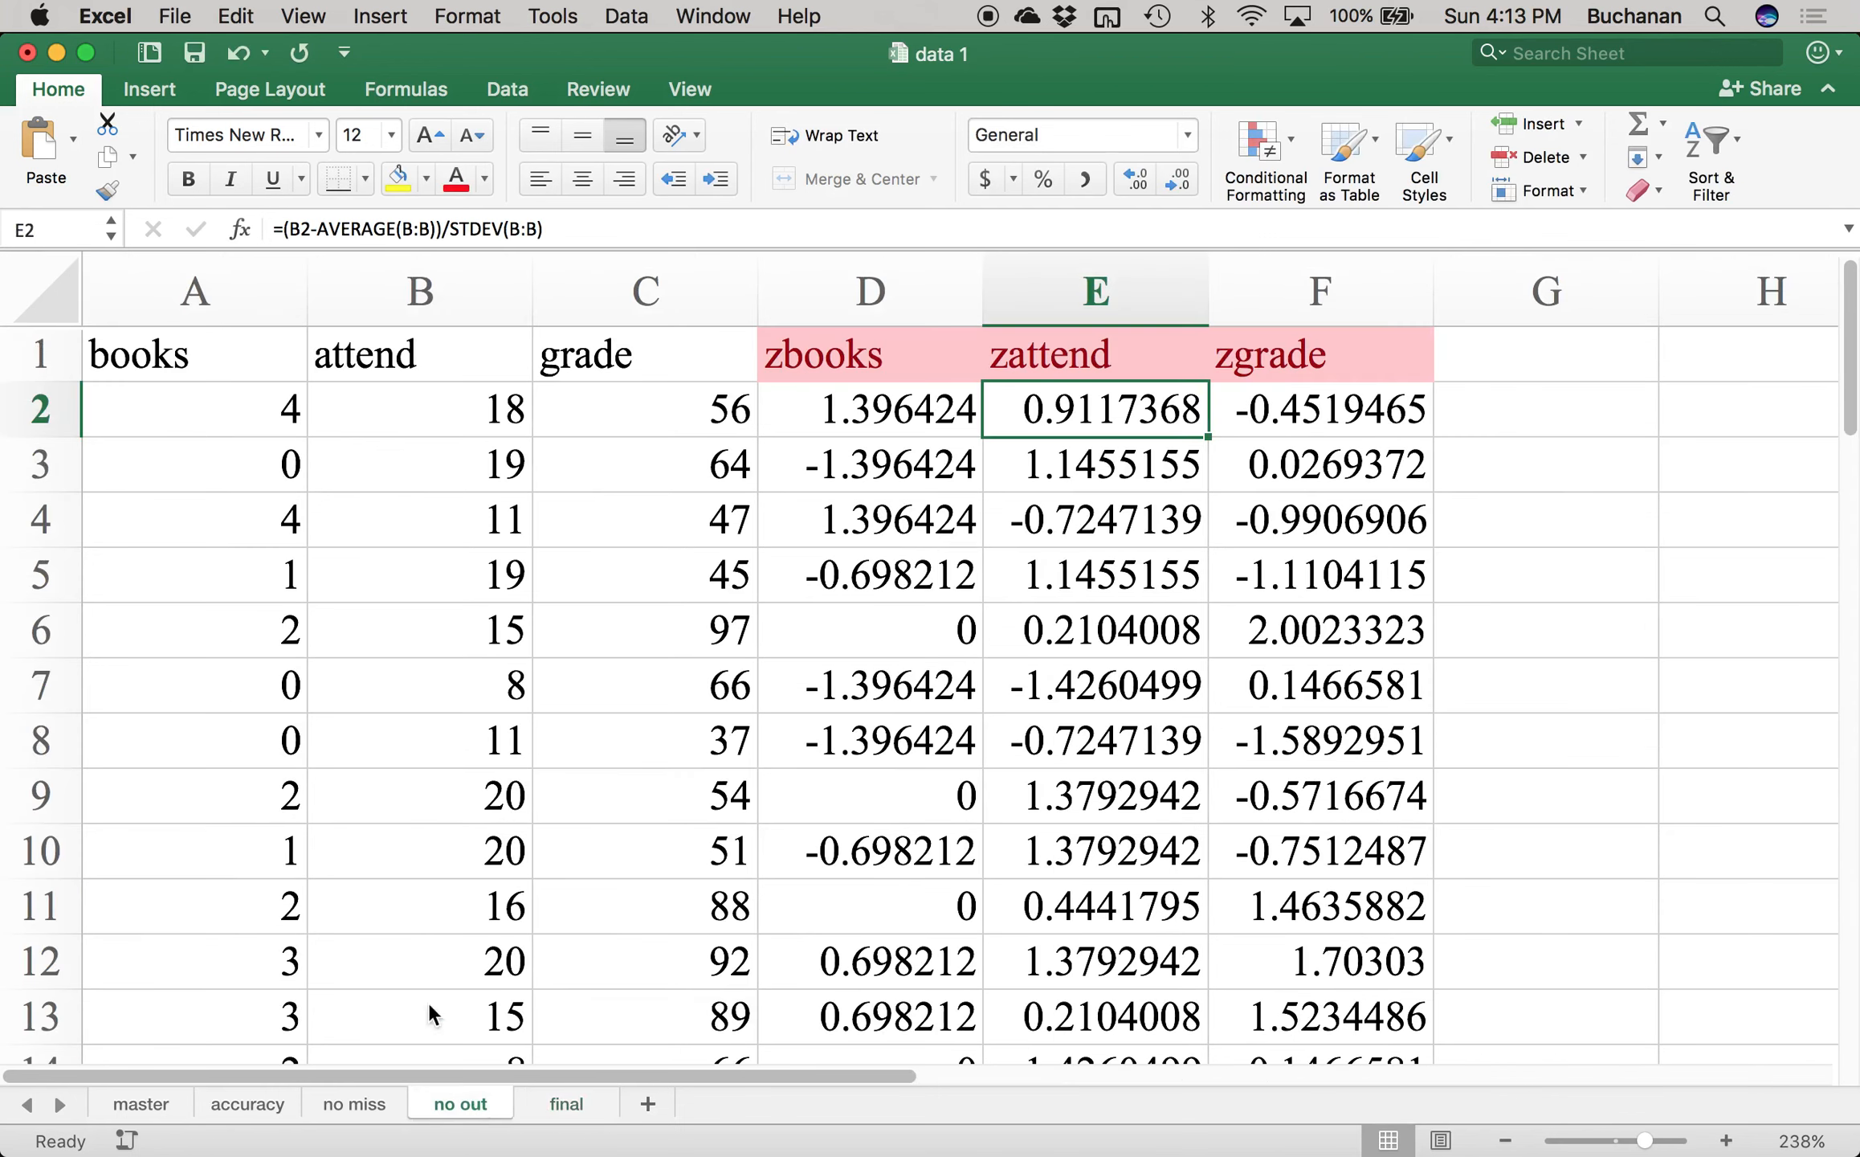
{"action": "left_click", "coordinate": [187, 363]}
{"action": "scroll", "coordinate": [319, 398], "scroll_direction": "down", "scroll_amount": 5}
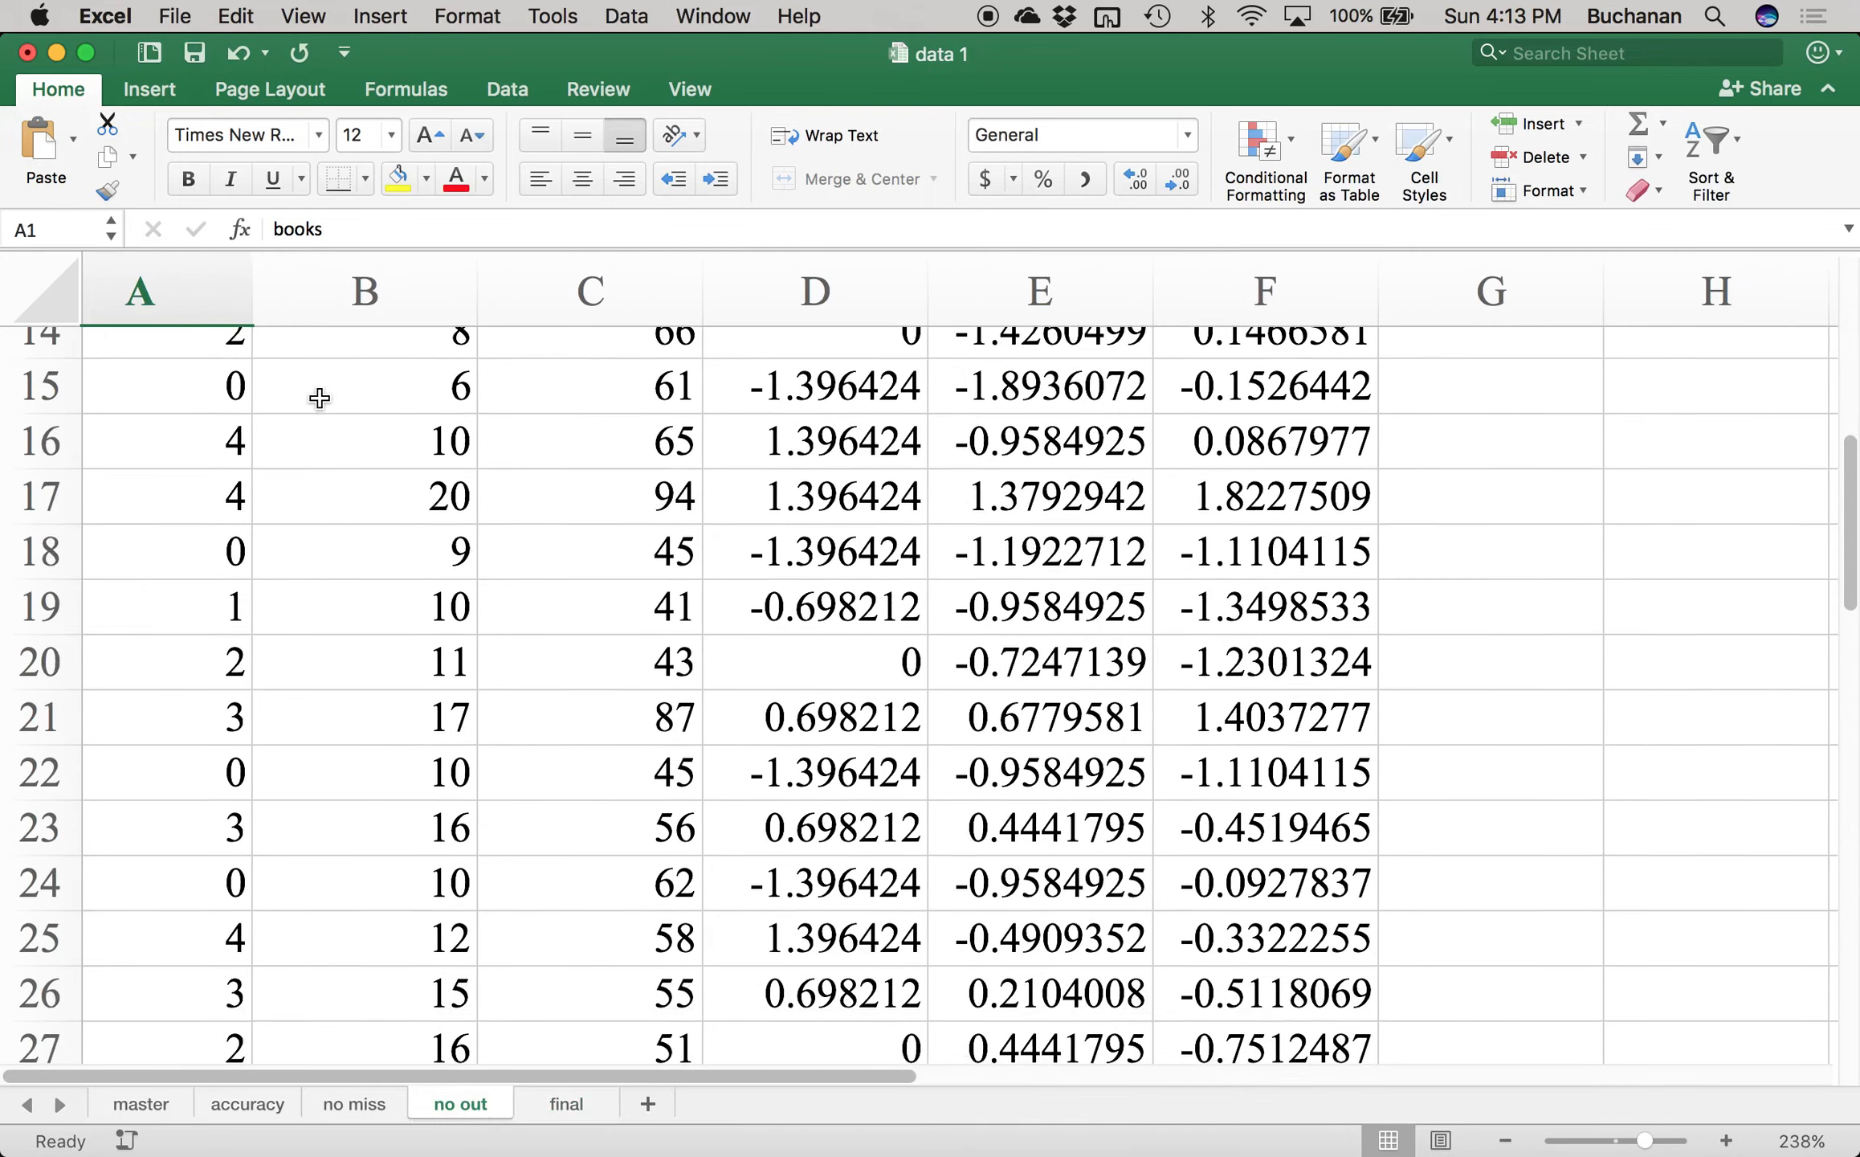
{"action": "scroll", "coordinate": [318, 398], "scroll_direction": "down", "scroll_amount": 8}
{"action": "left_click", "coordinate": [677, 618], "text": "shift"}
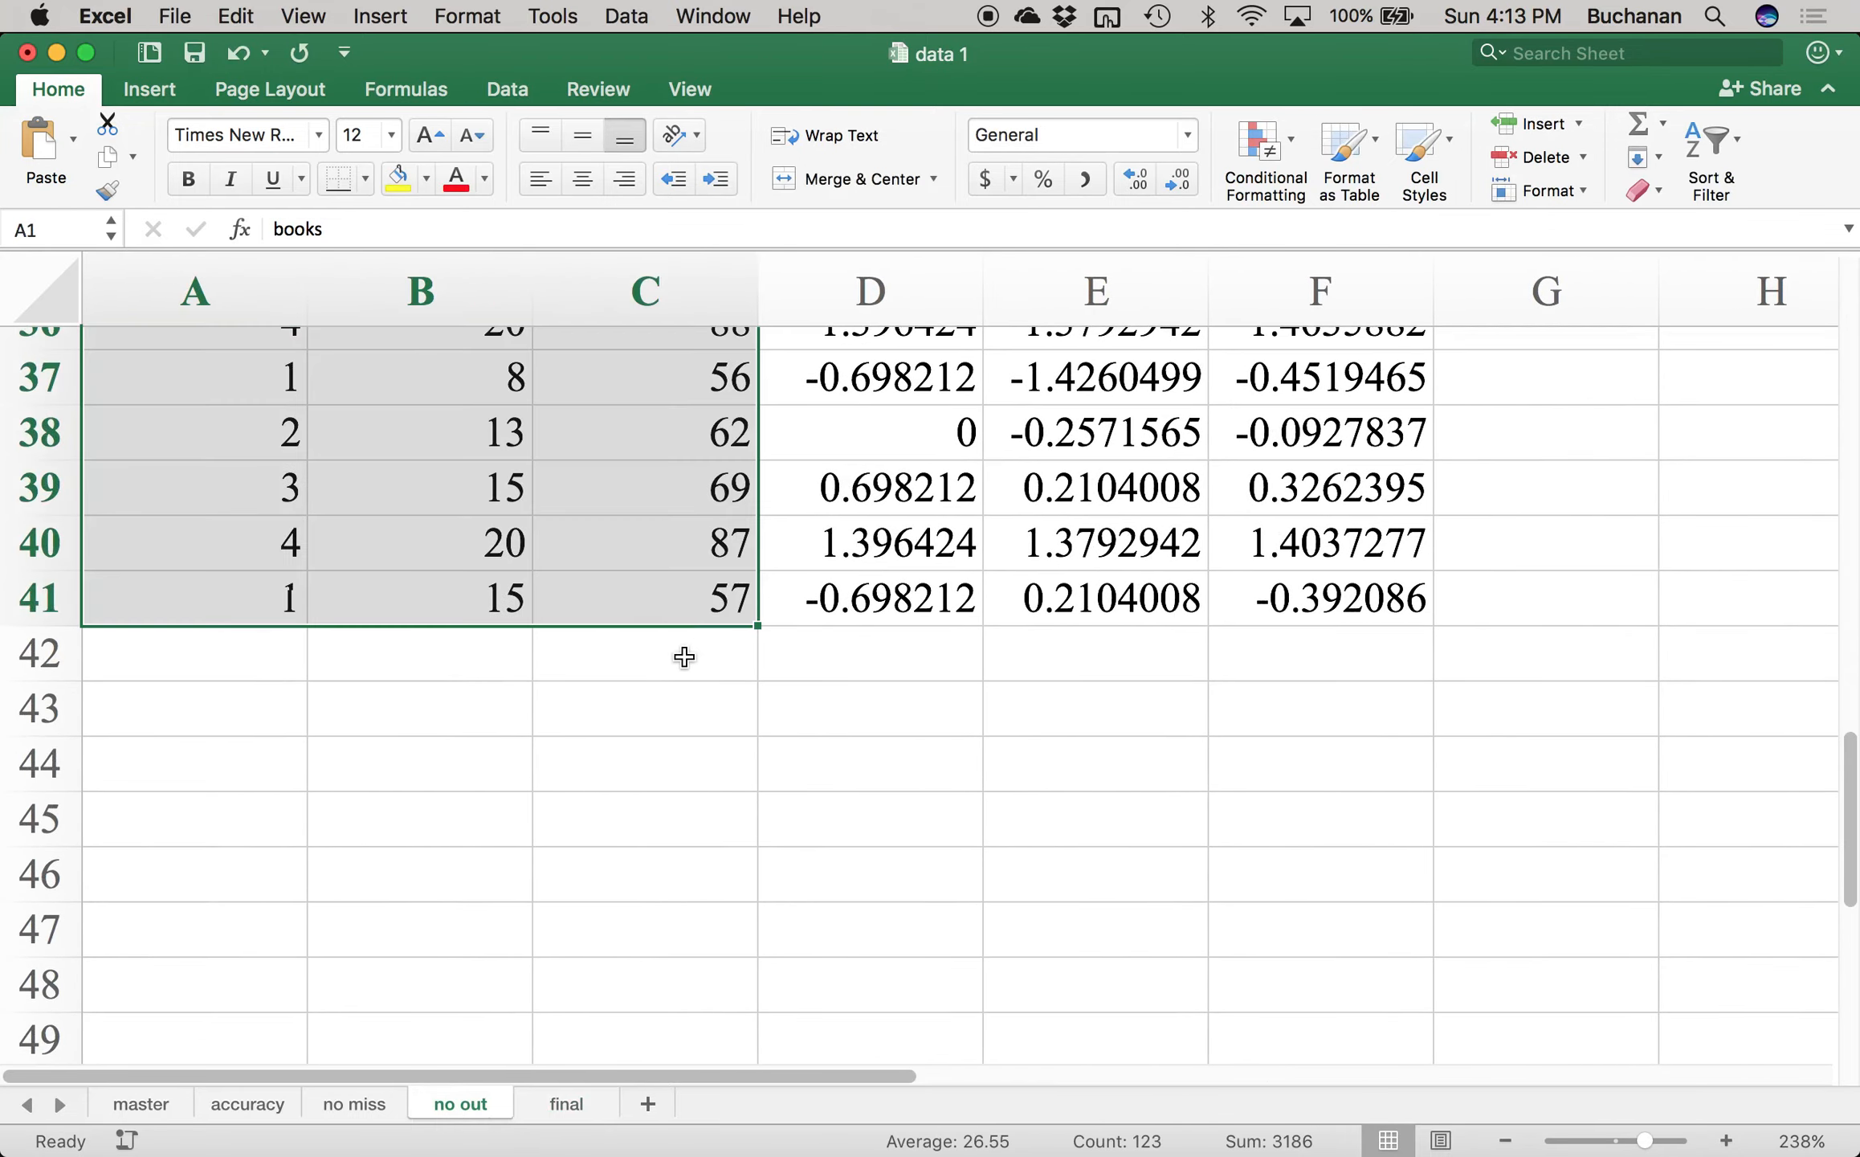
{"action": "key", "text": "super+c"}
{"action": "left_click", "coordinate": [571, 1105]}
{"action": "key", "text": "super+v"}
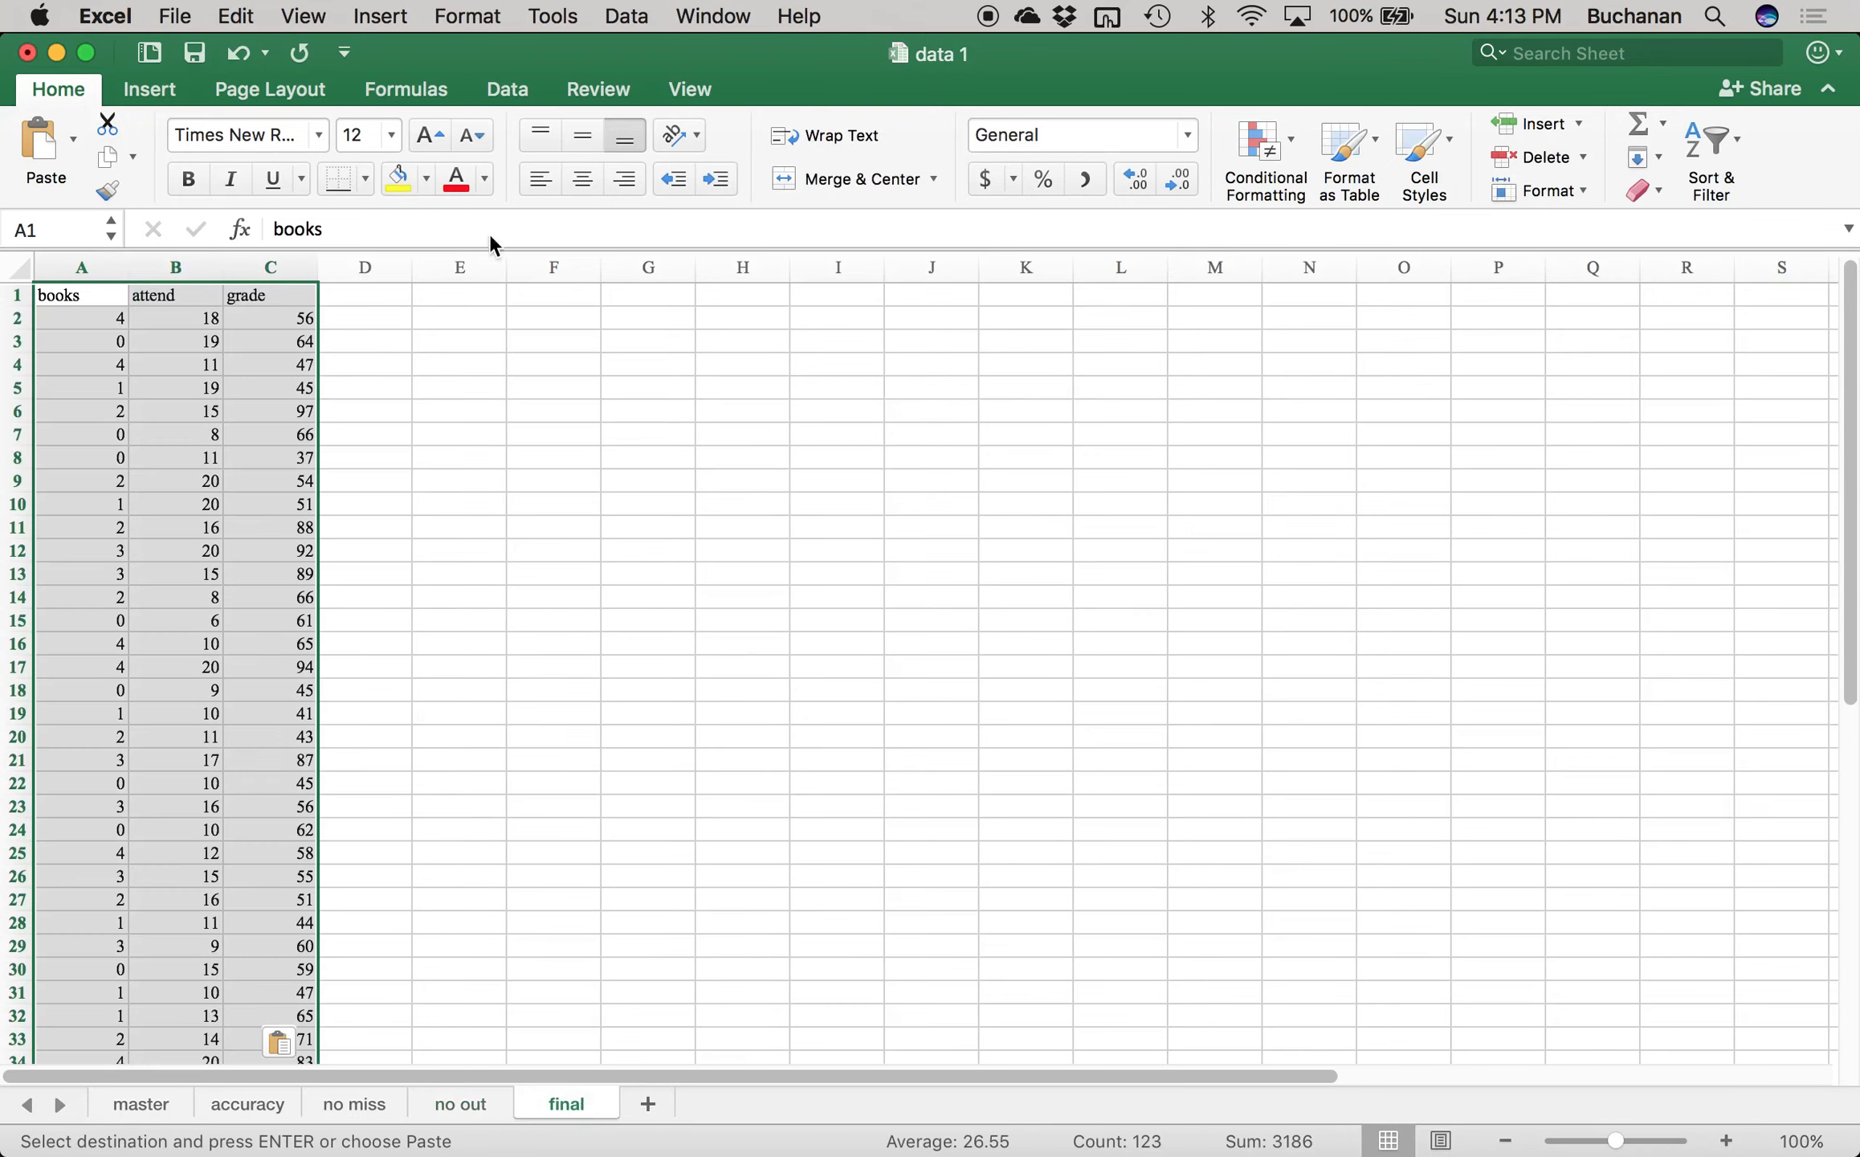
{"action": "left_click_drag", "start_coordinate": [1603, 1139], "coordinate": [1638, 1140]}
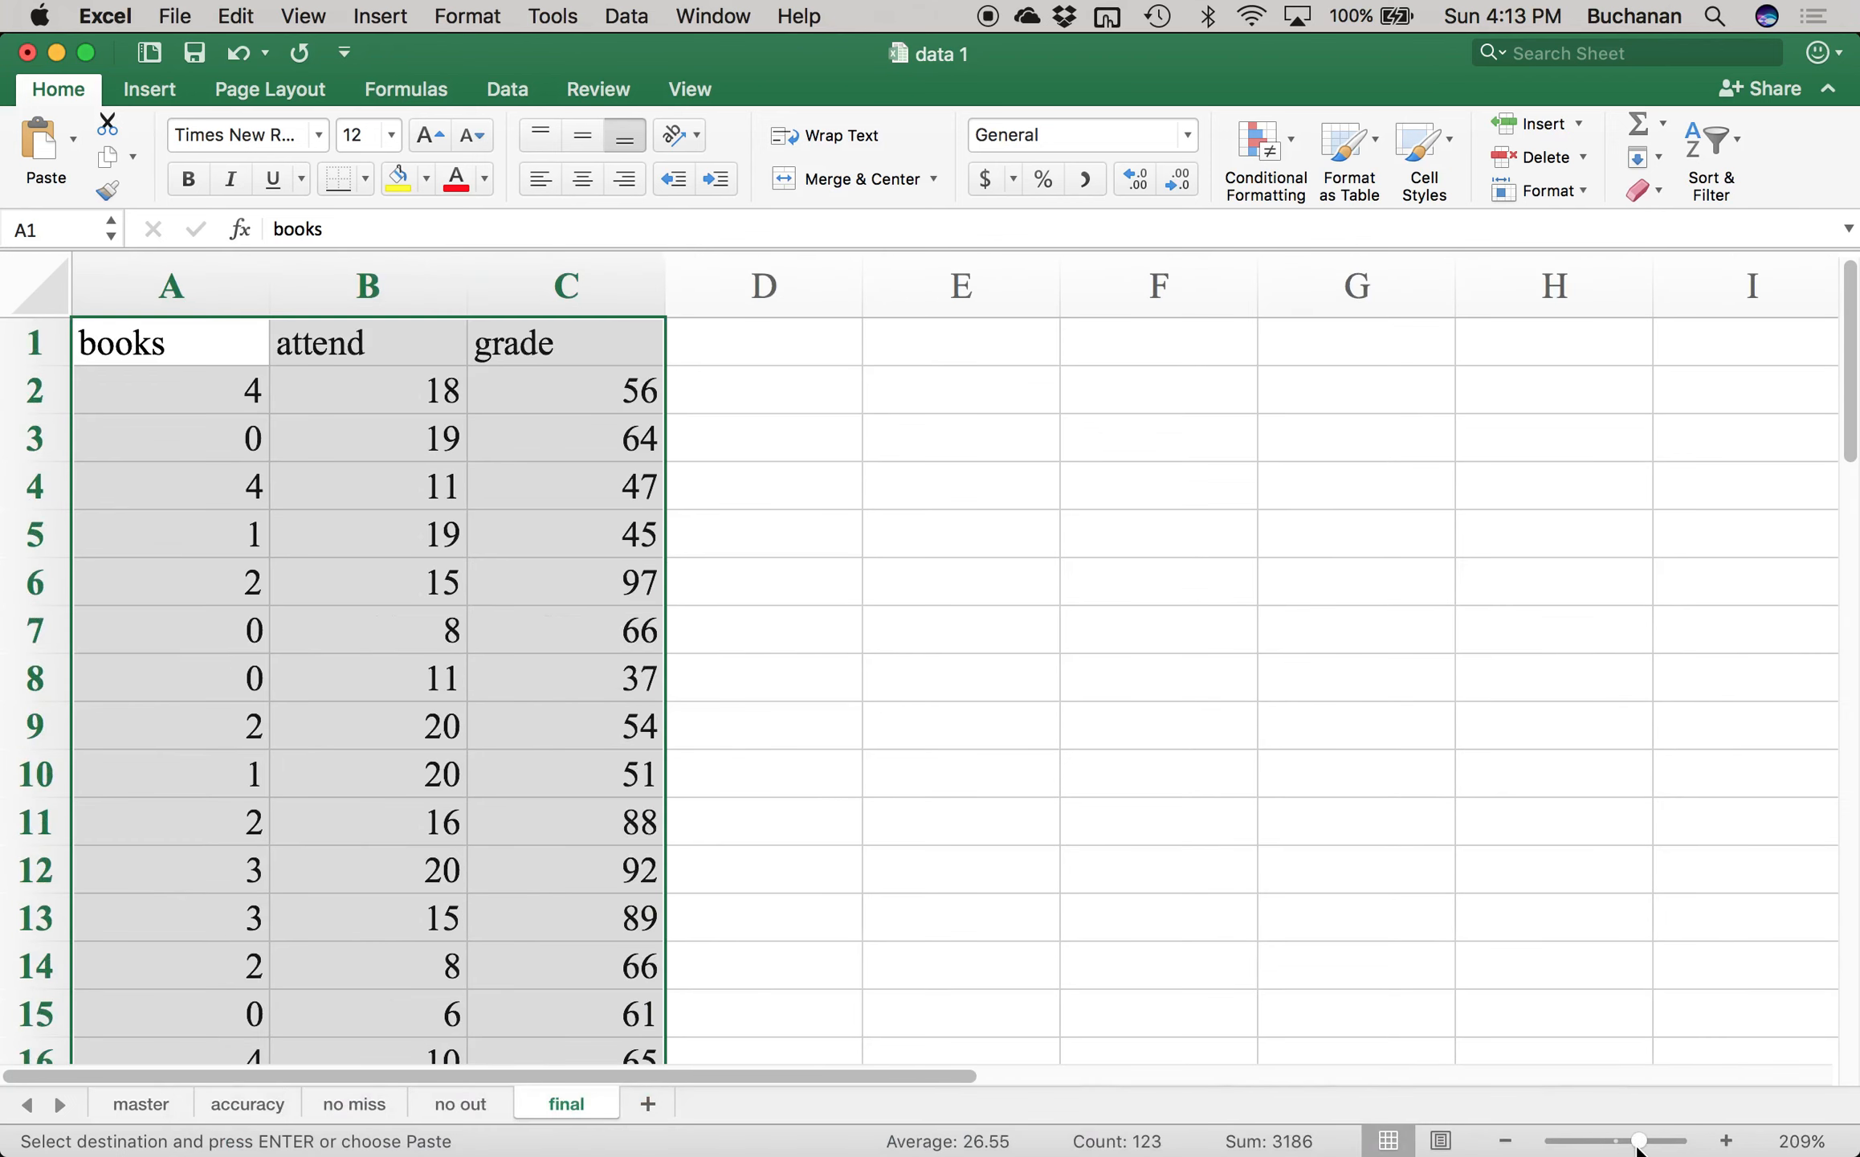
- Run the Correlation analysis tool on columns A to C with labels in the first row, output to a new worksheet
{"action": "left_click", "coordinate": [508, 87]}
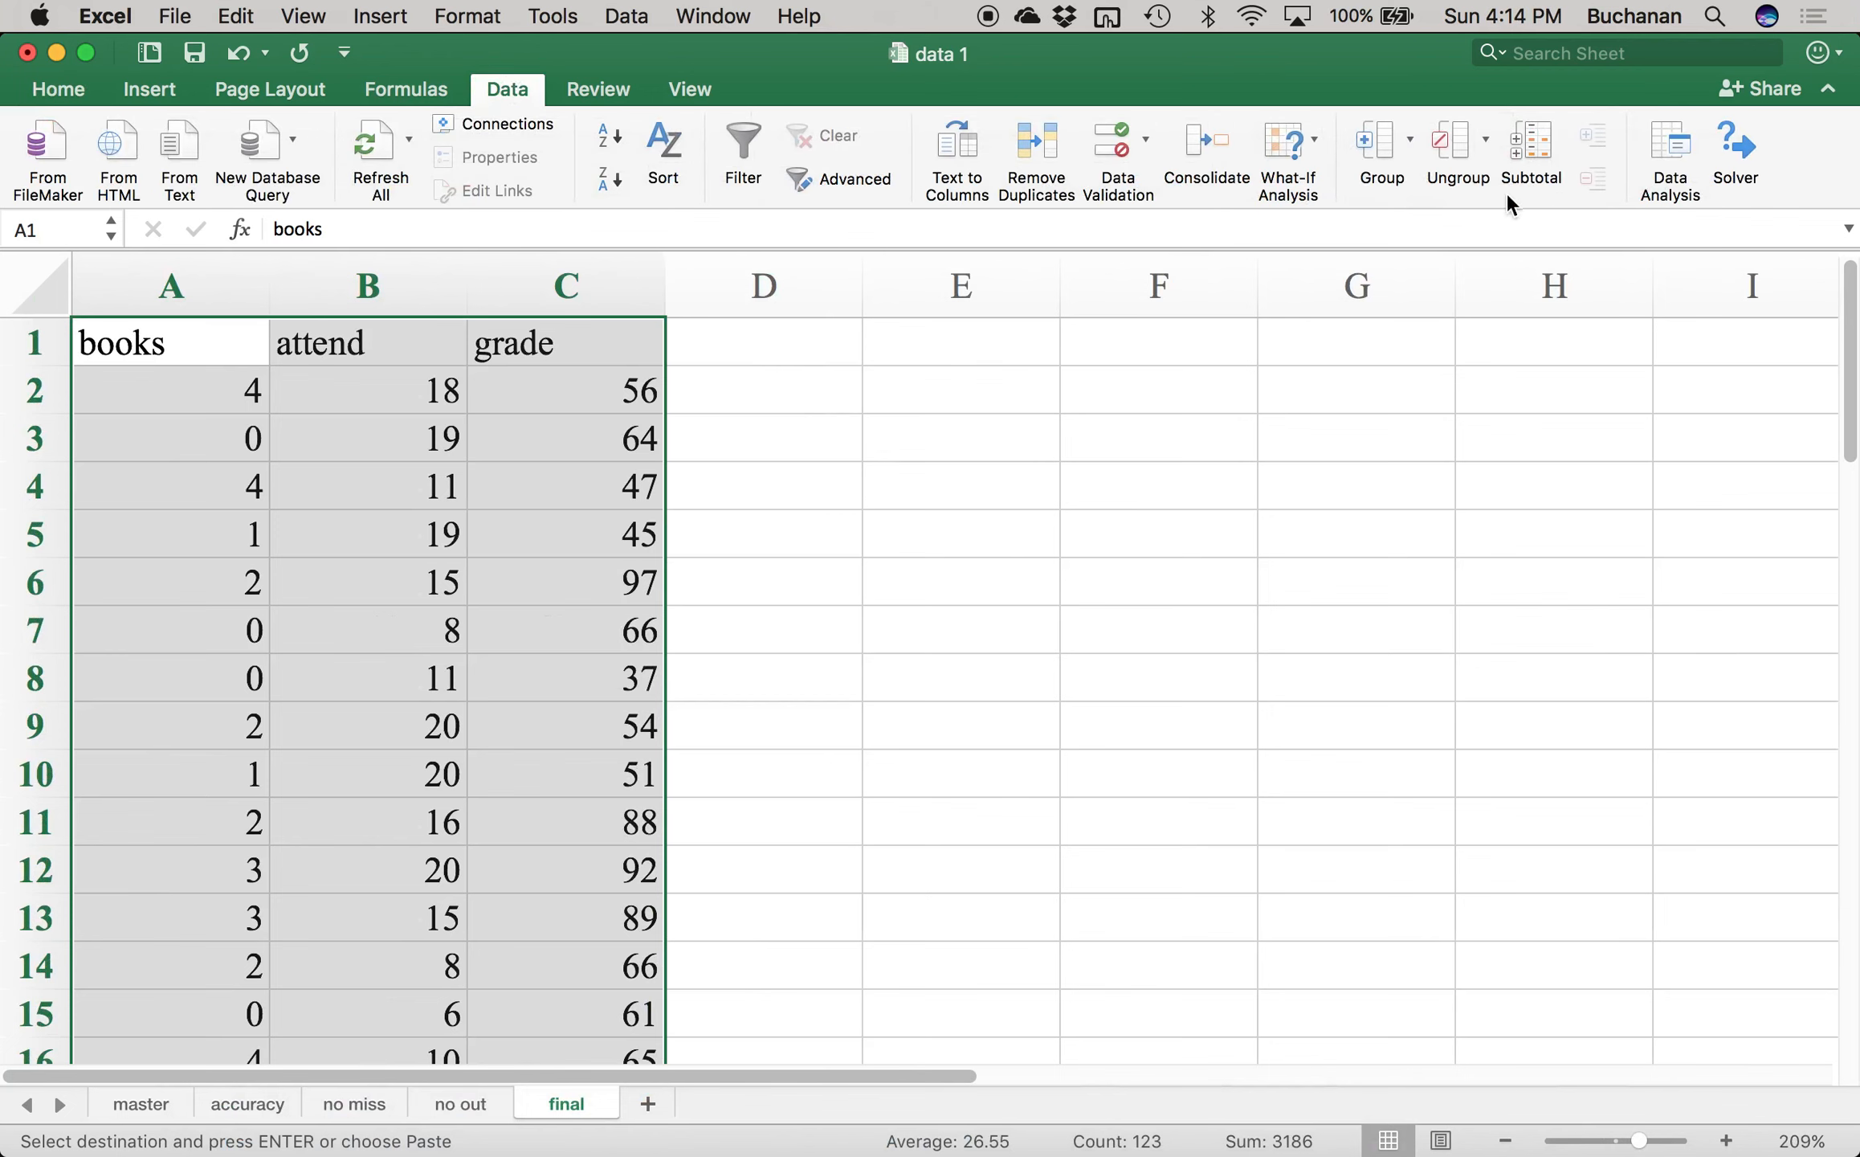
{"action": "left_click", "coordinate": [1660, 142]}
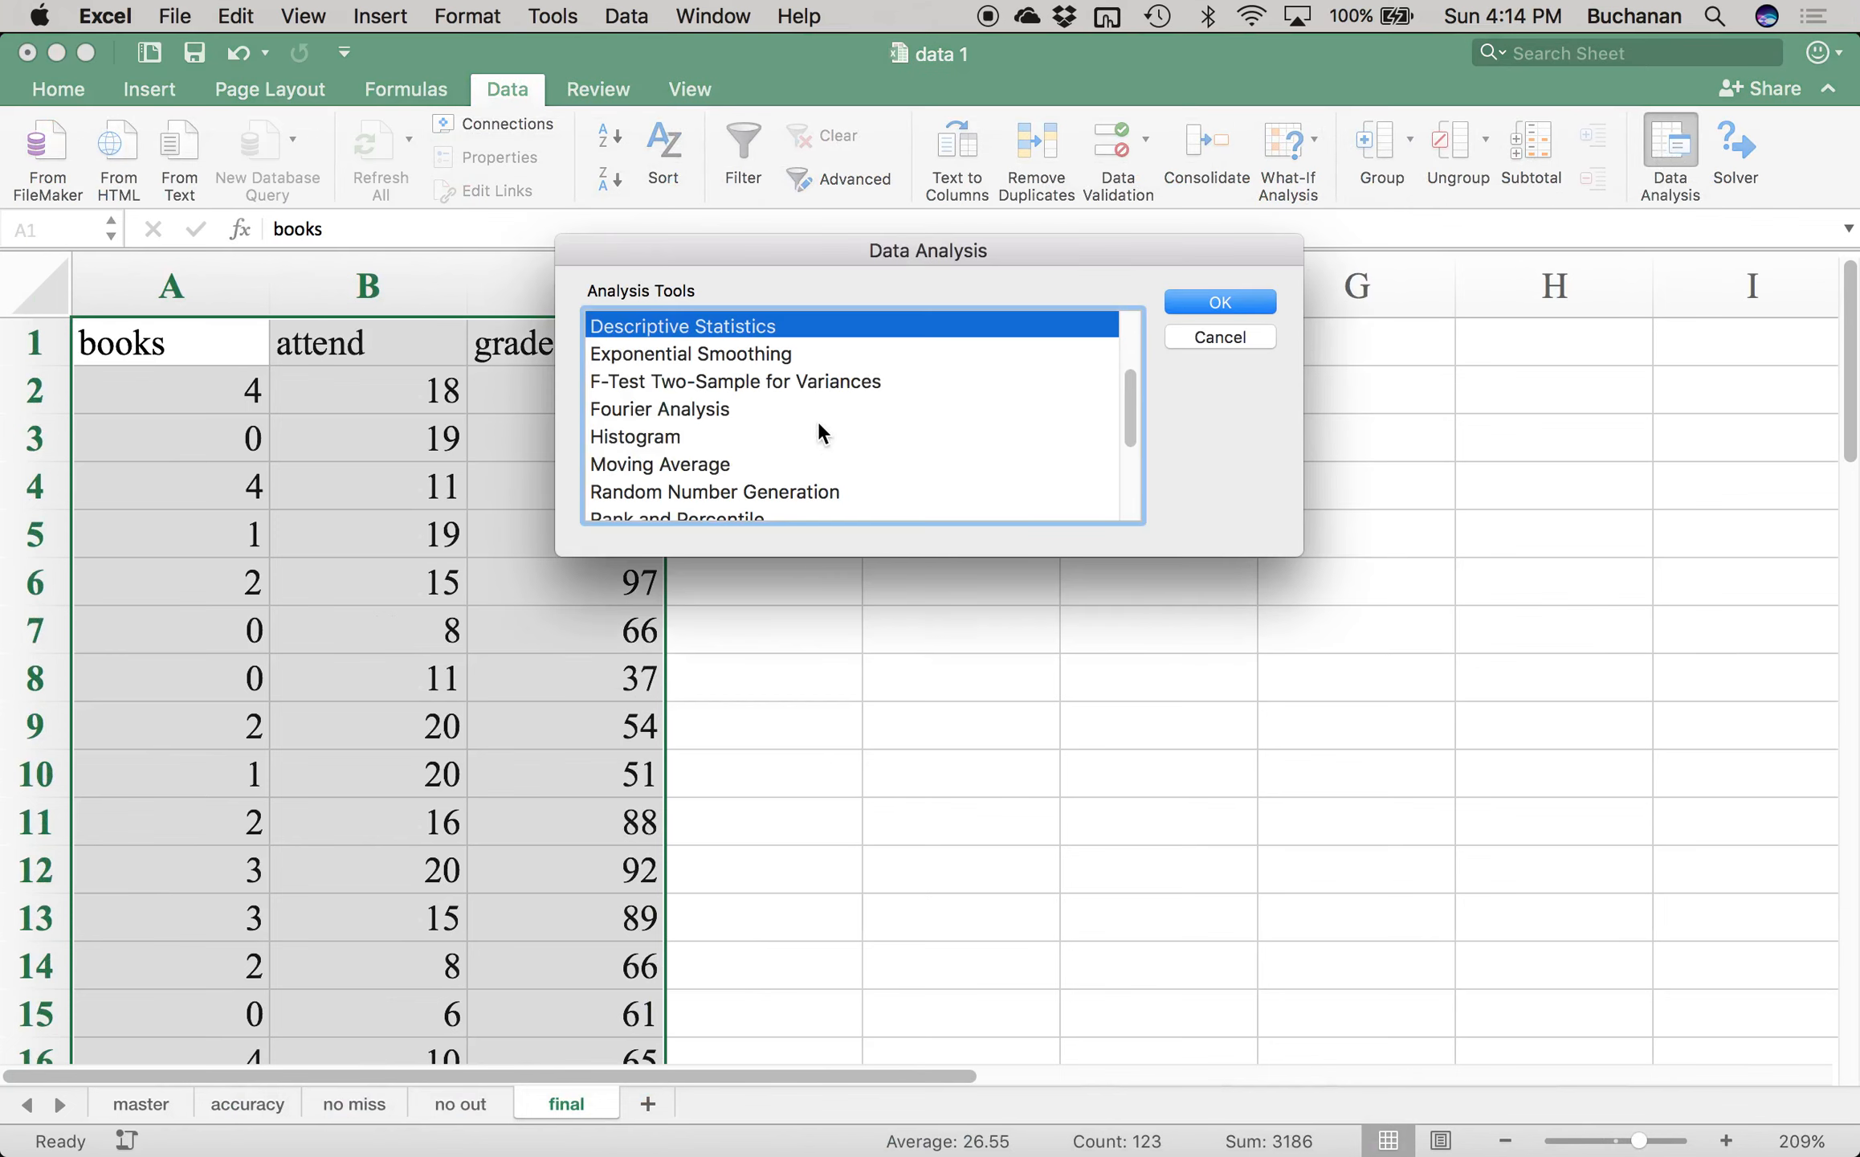
{"action": "scroll", "coordinate": [818, 431], "scroll_direction": "down", "scroll_amount": 1}
{"action": "scroll", "coordinate": [819, 432], "scroll_direction": "up", "scroll_amount": 5}
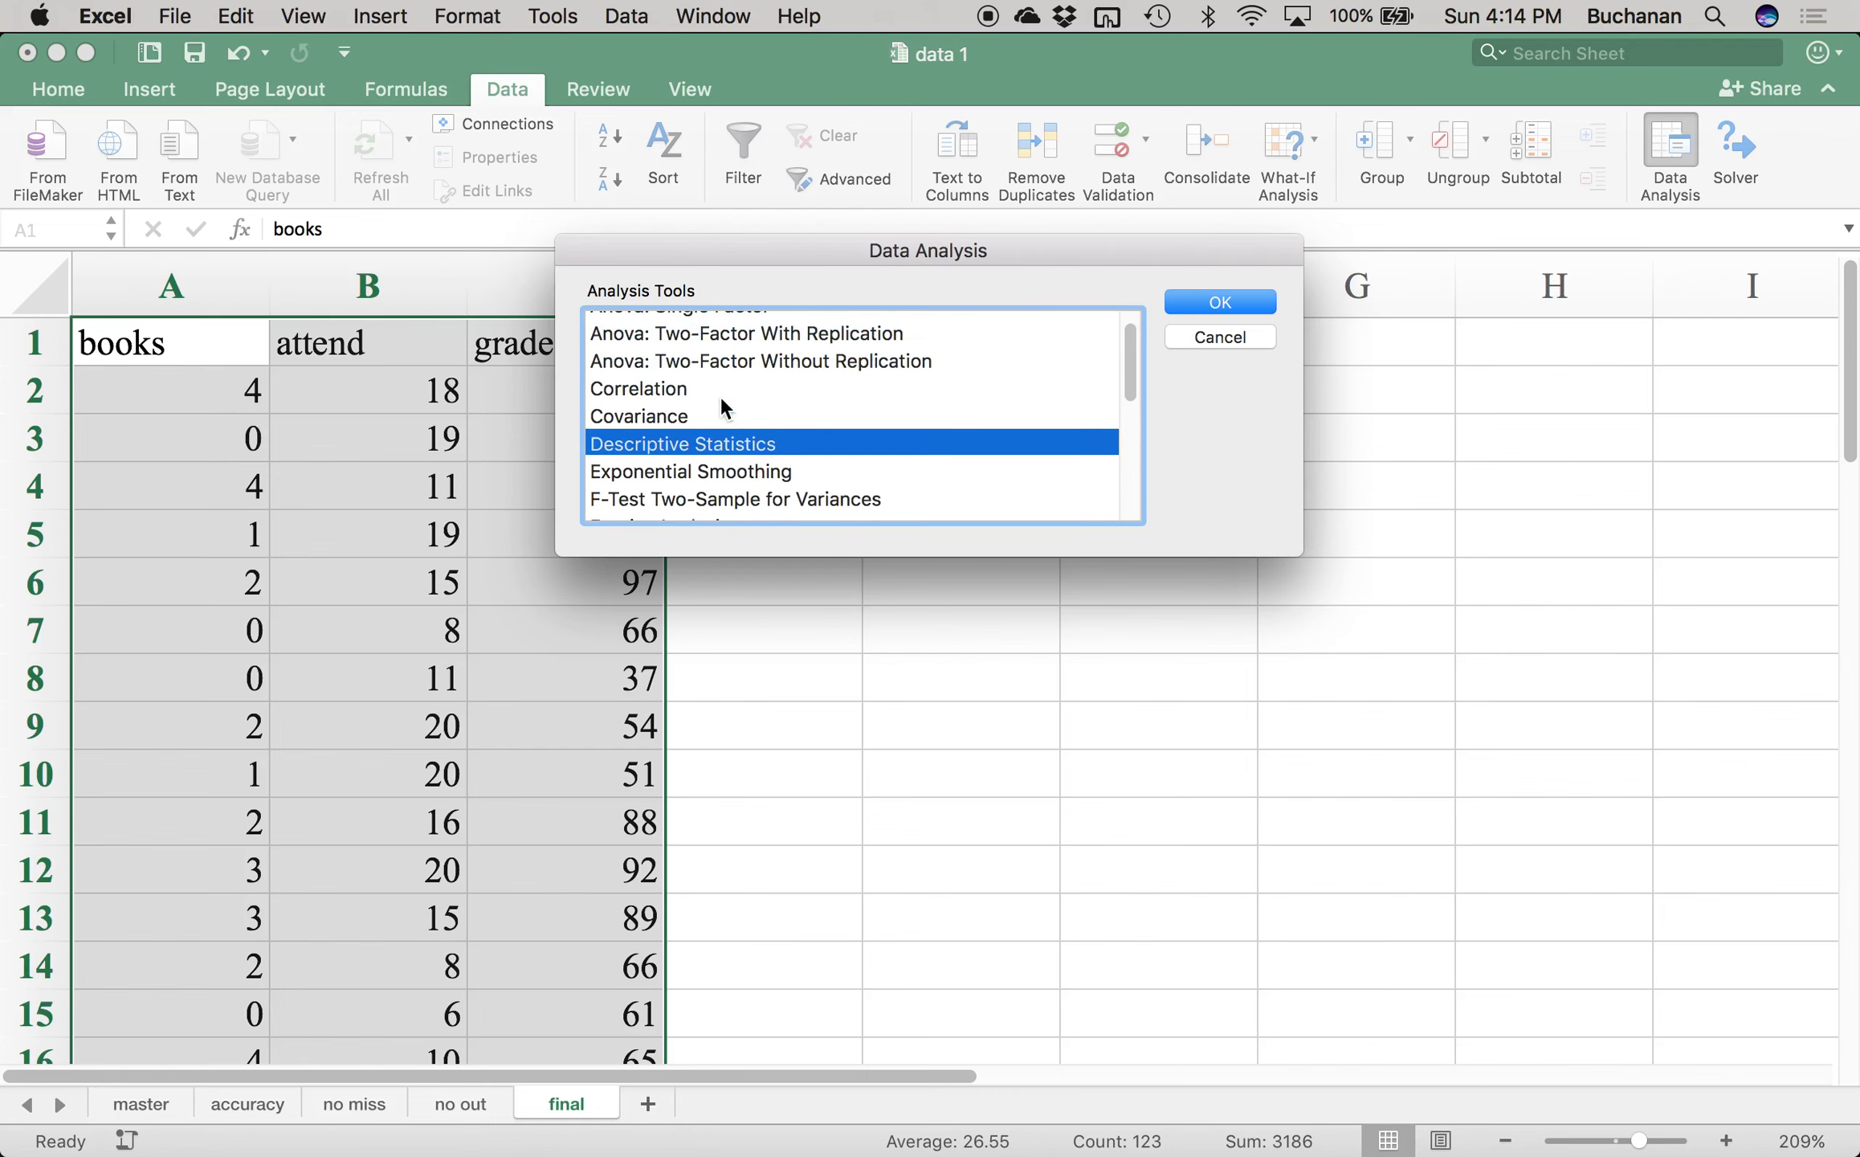
{"action": "left_click", "coordinate": [722, 392]}
{"action": "left_click", "coordinate": [1191, 301]}
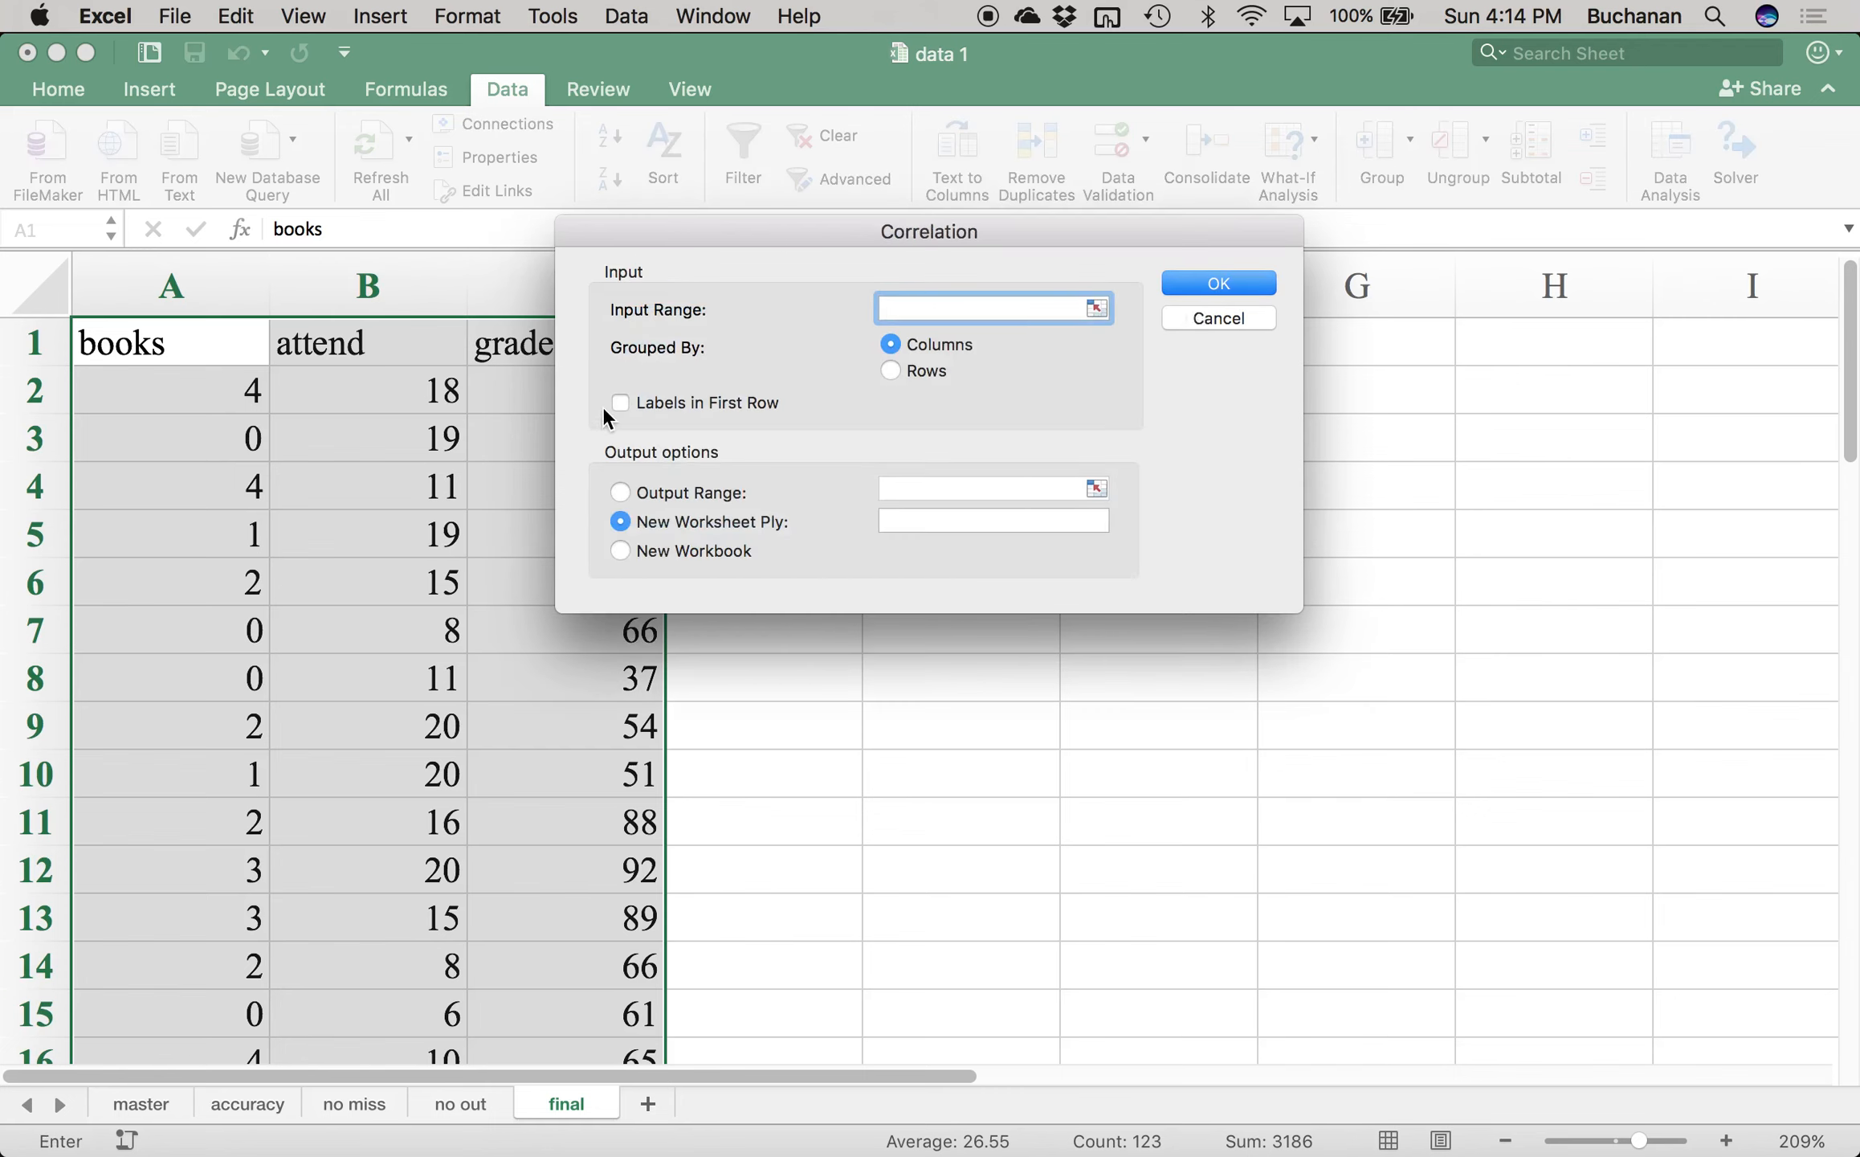
{"action": "left_click", "coordinate": [164, 298]}
{"action": "left_click", "coordinate": [346, 284]}
{"action": "key", "text": "shift+Right"}
{"action": "key", "text": "shift+Right"}
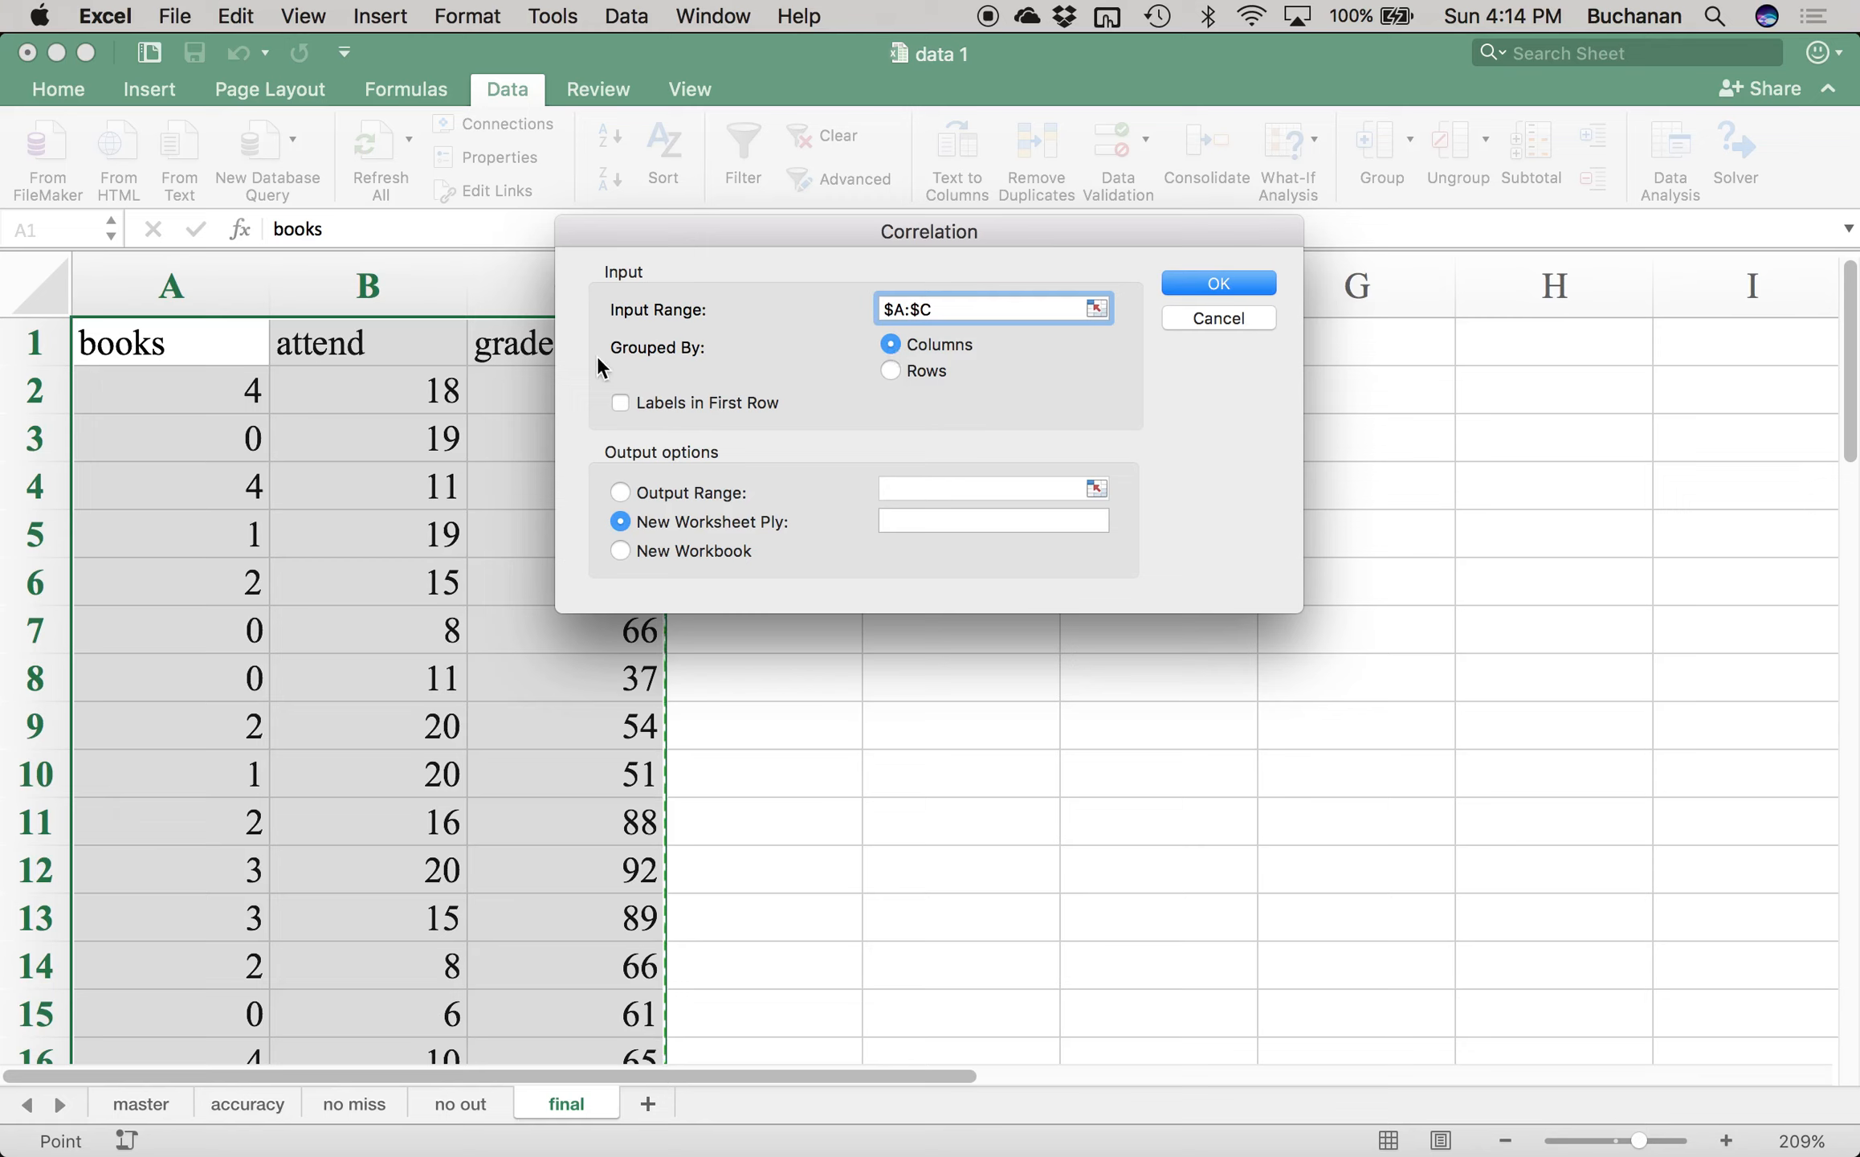
{"action": "left_click", "coordinate": [697, 401]}
{"action": "left_click", "coordinate": [1229, 281]}
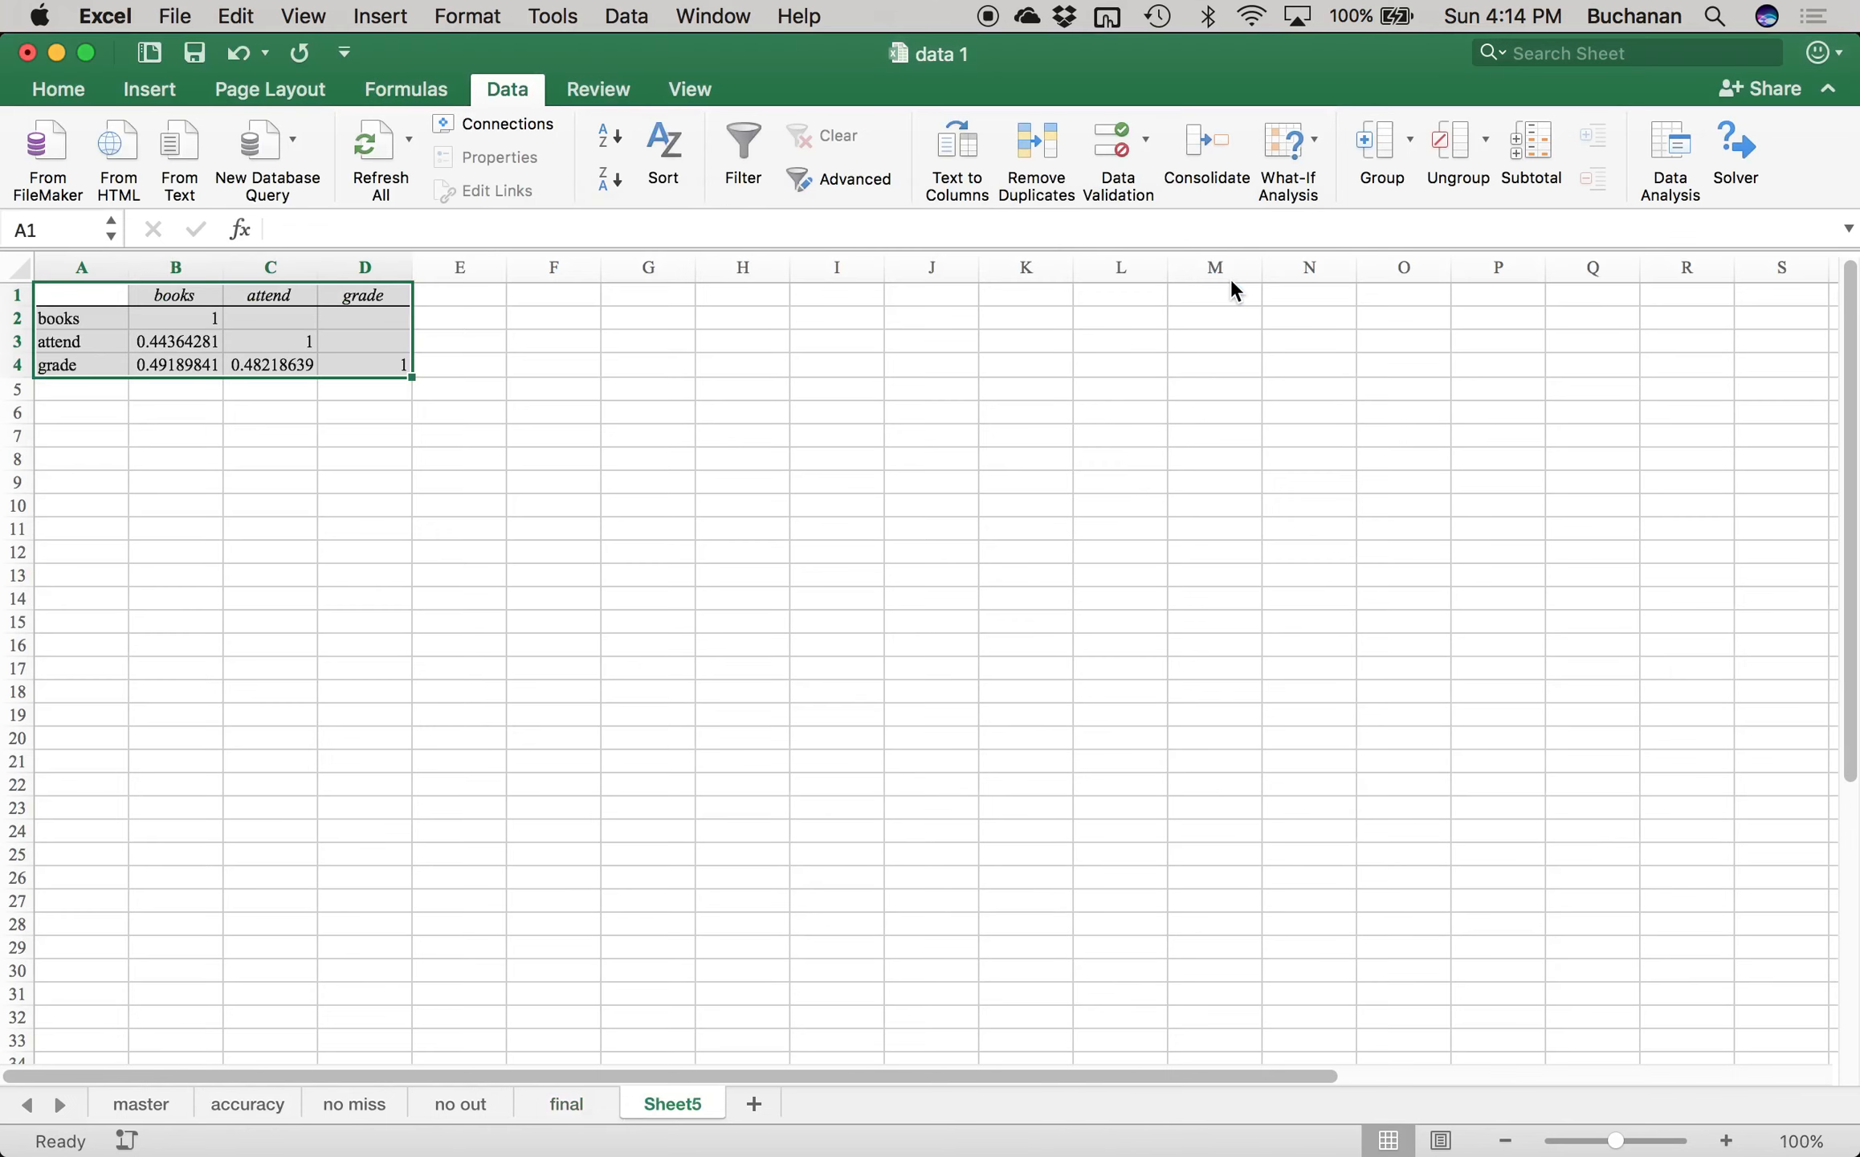
- Rename the new correlation output sheet as additivity
{"action": "double_click", "coordinate": [688, 1105]}
{"action": "type", "text": "additivity"}
{"action": "key", "text": "Return"}
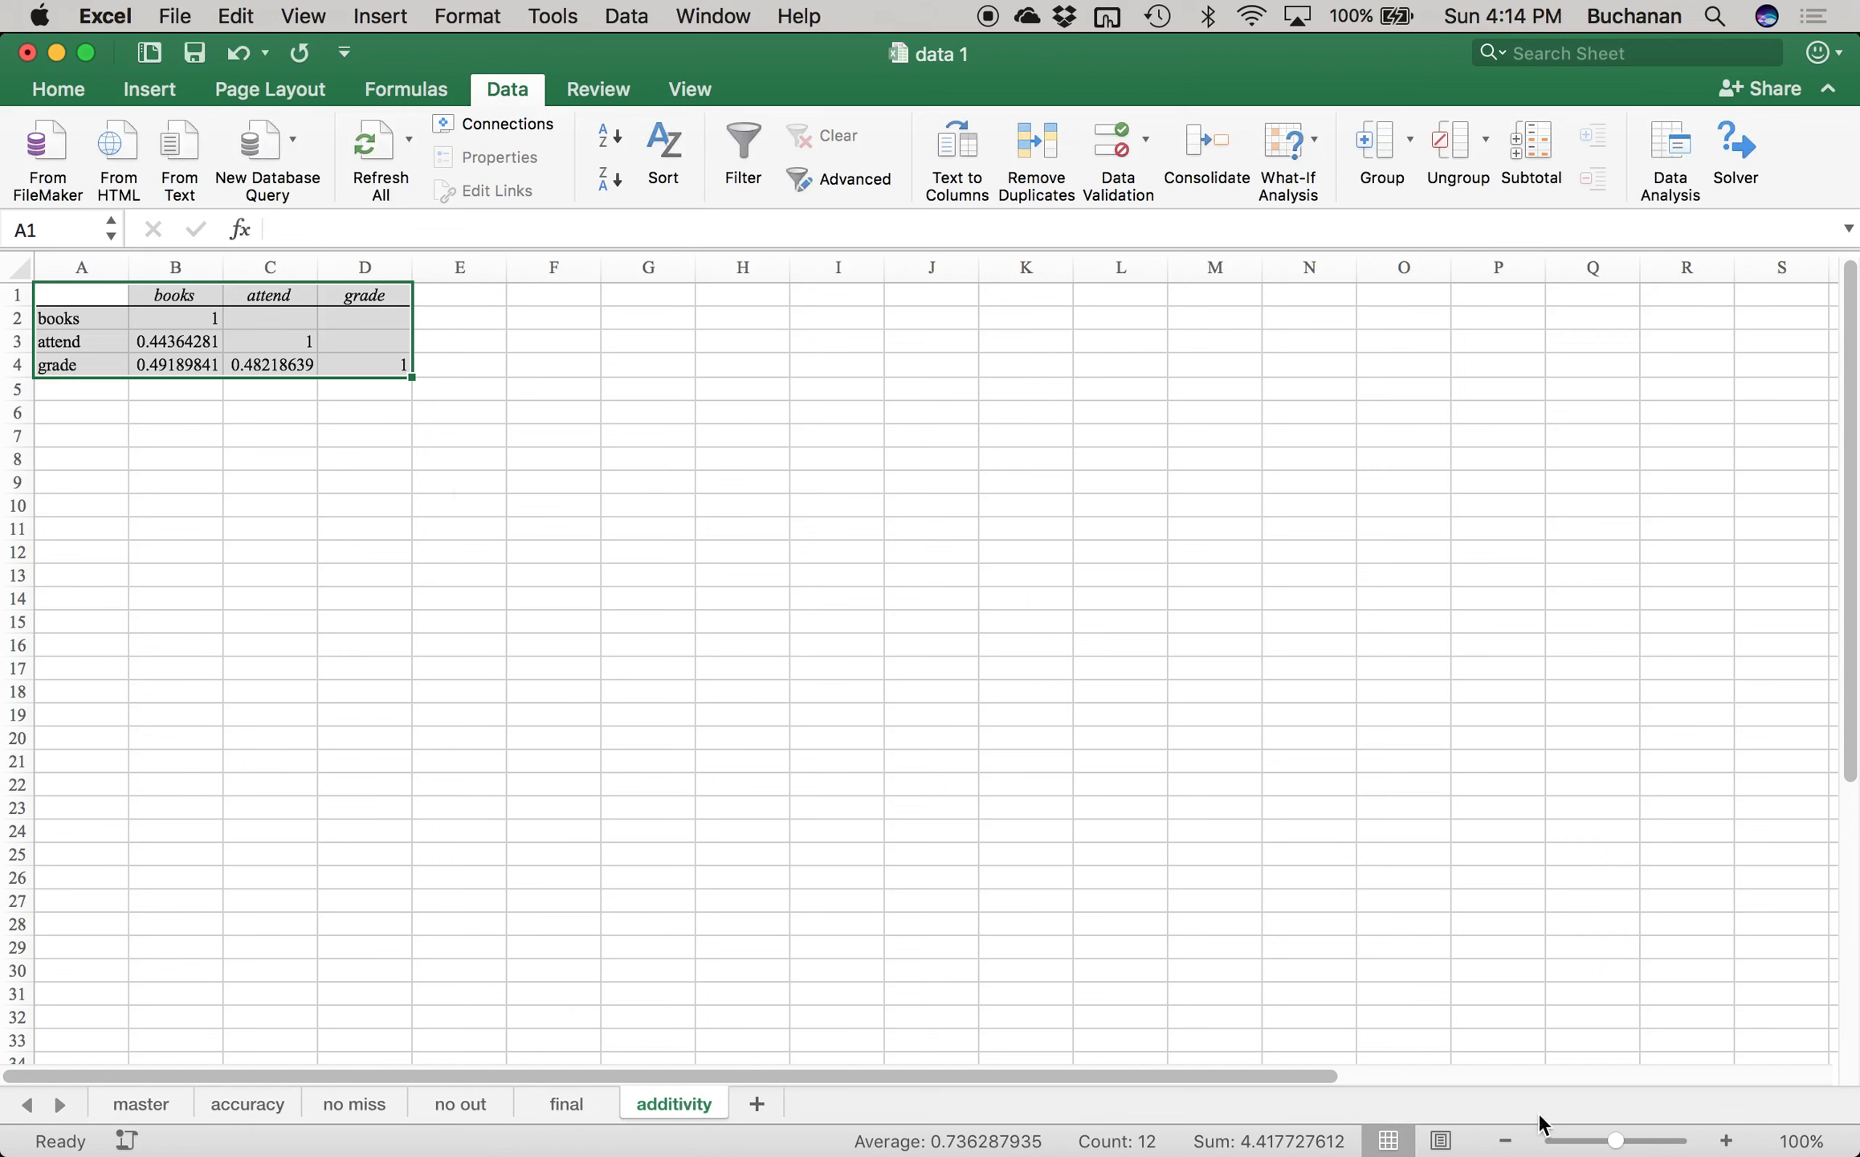
- Fill the whole grade row, row 4 of the correlation table, with black
{"action": "left_click_drag", "start_coordinate": [1616, 1141], "coordinate": [1644, 1141]}
{"action": "left_click", "coordinate": [1243, 803]}
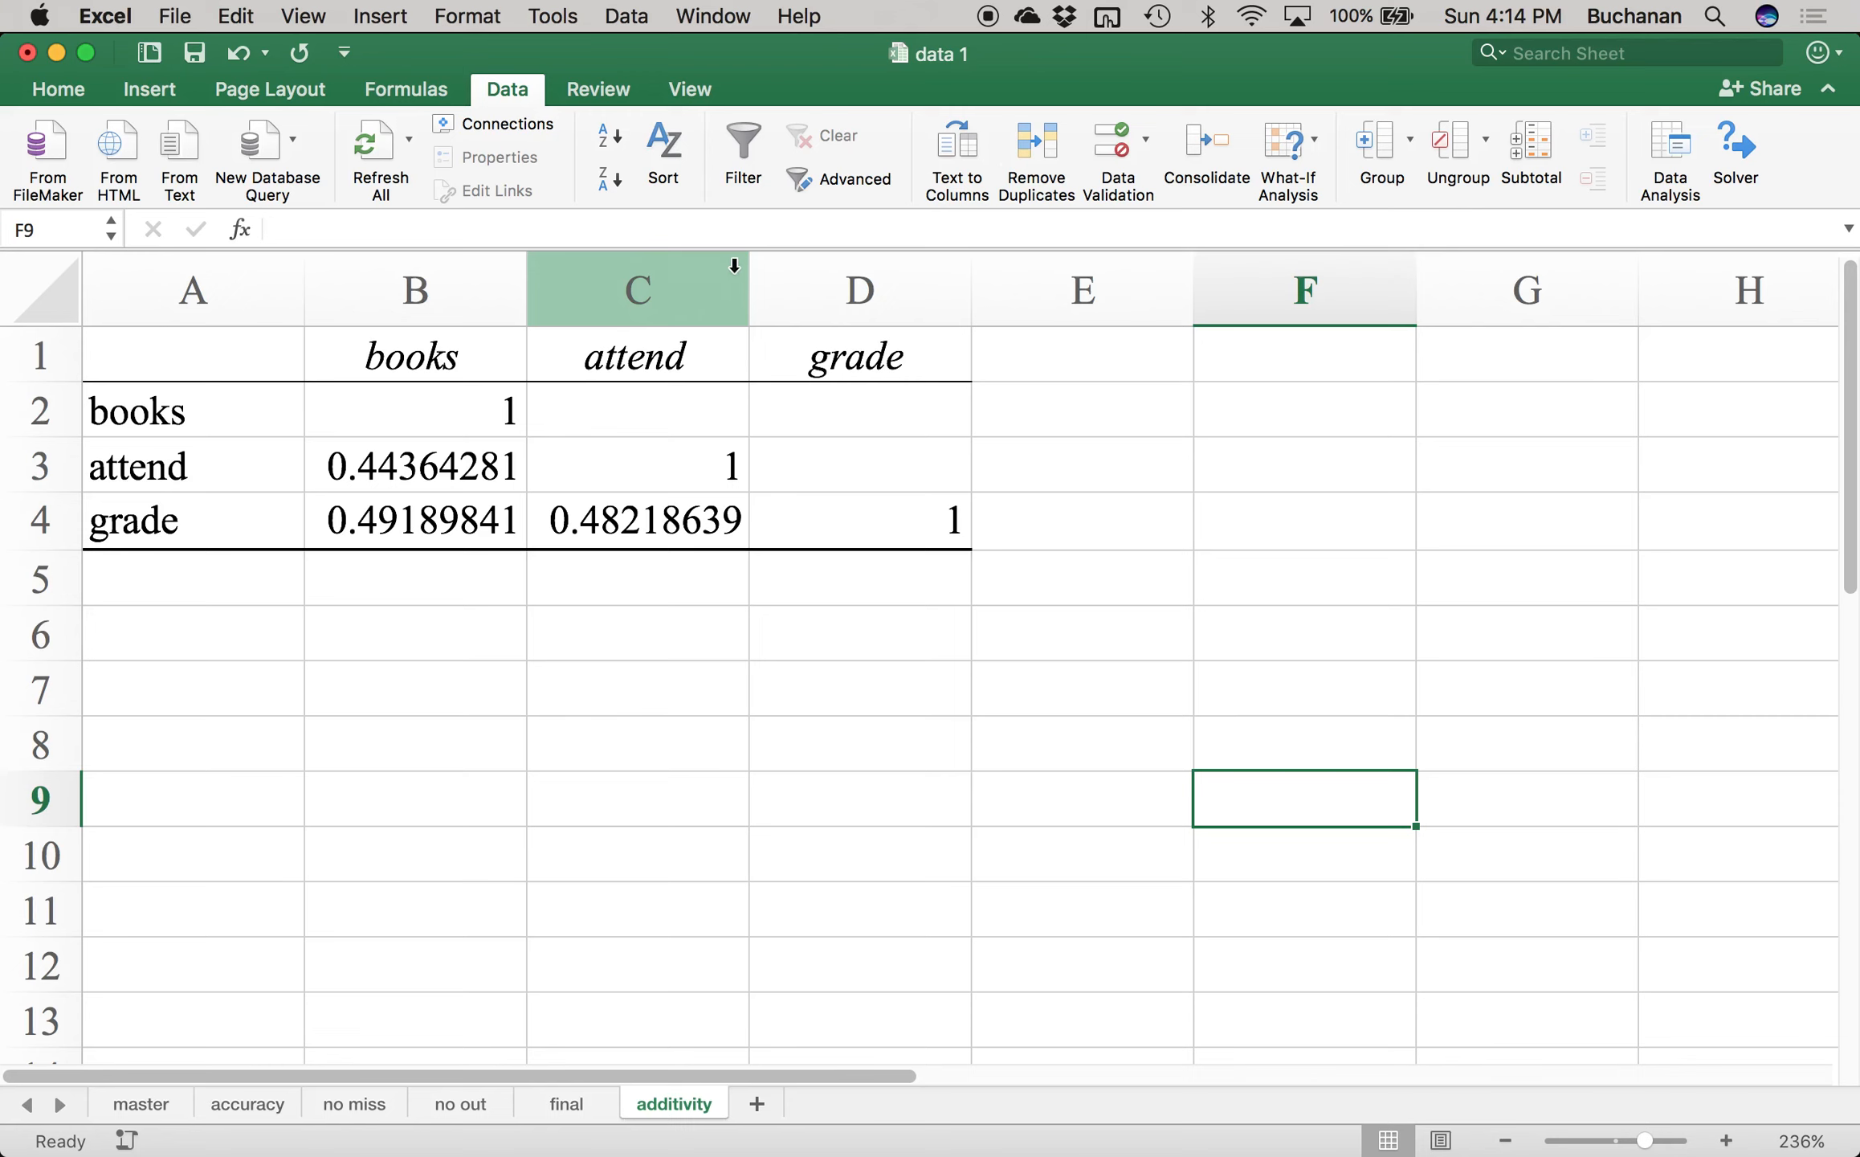
{"action": "left_click", "coordinate": [40, 521]}
{"action": "left_click", "coordinate": [91, 96]}
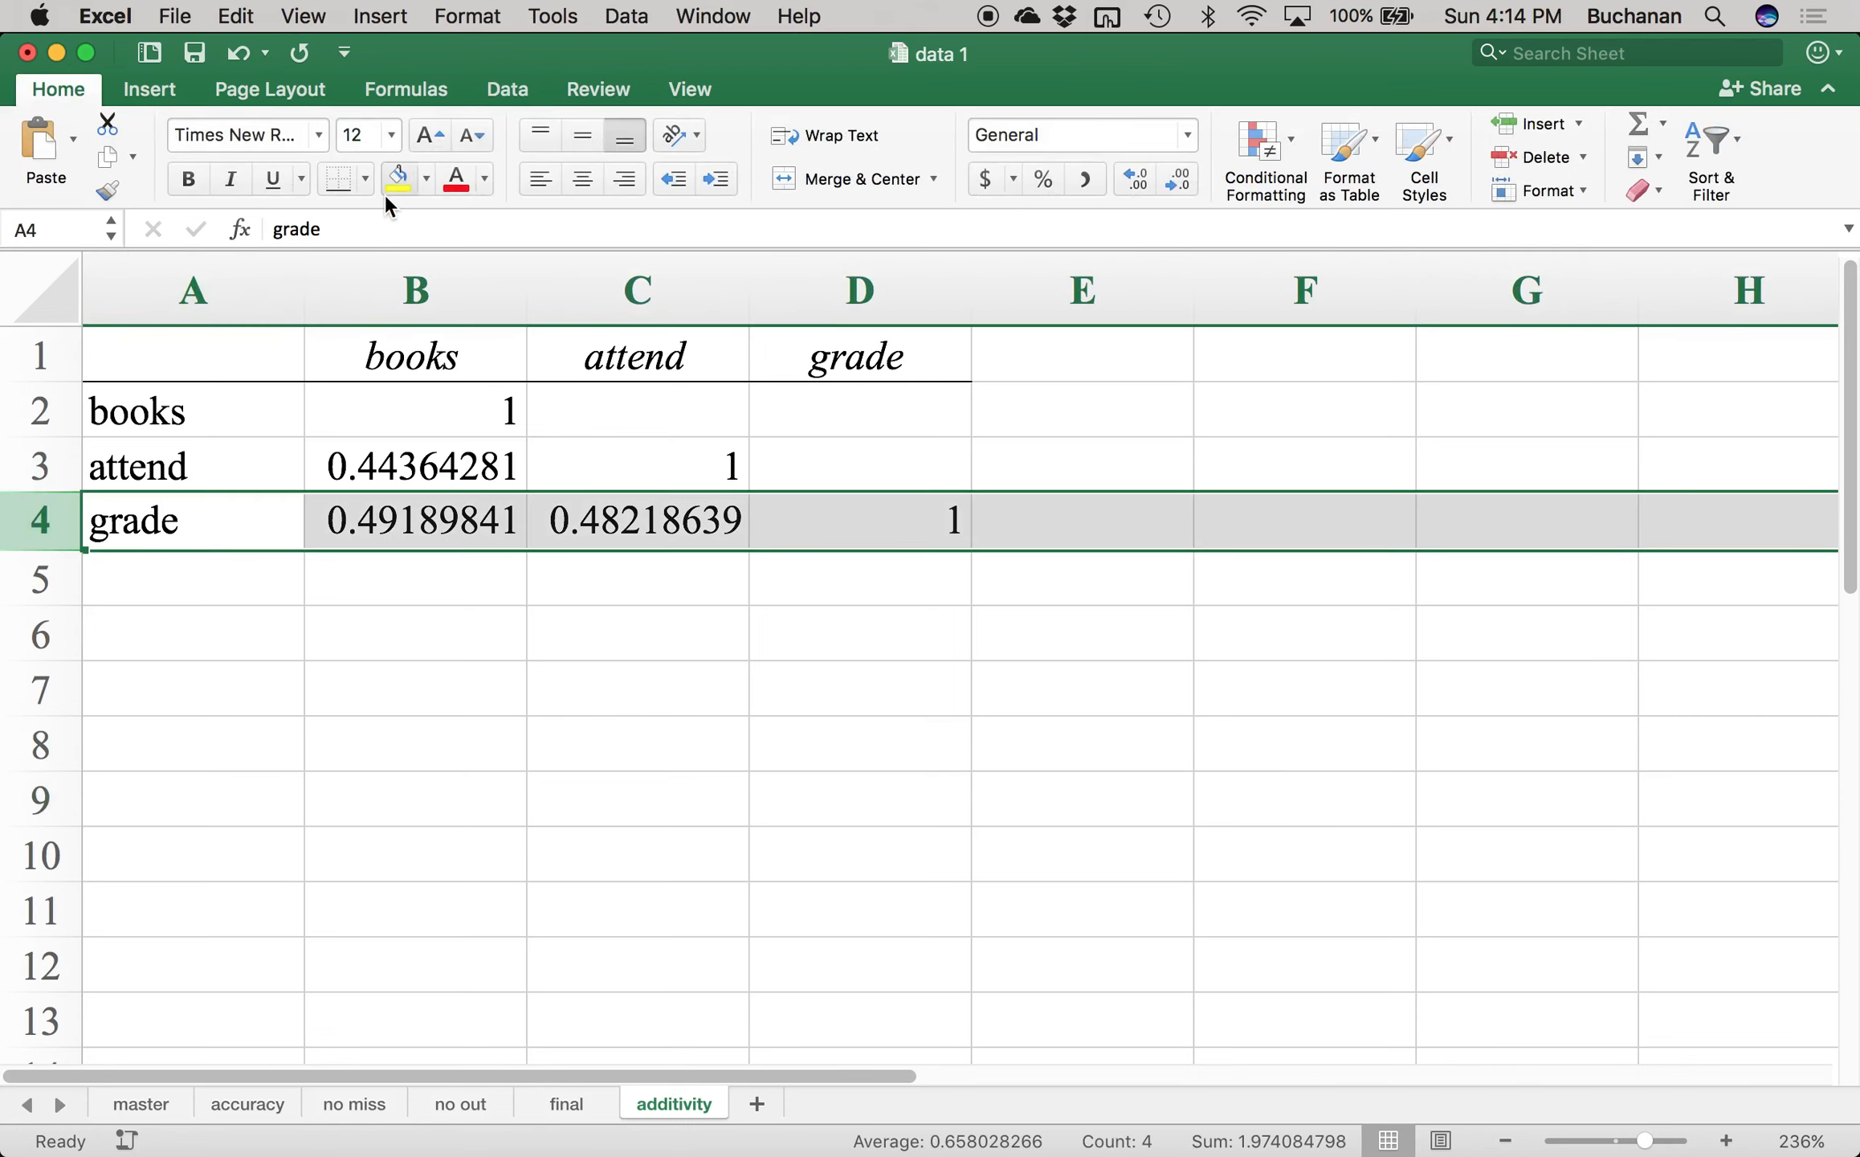
{"action": "left_click", "coordinate": [426, 177]}
{"action": "left_click", "coordinate": [431, 310]}
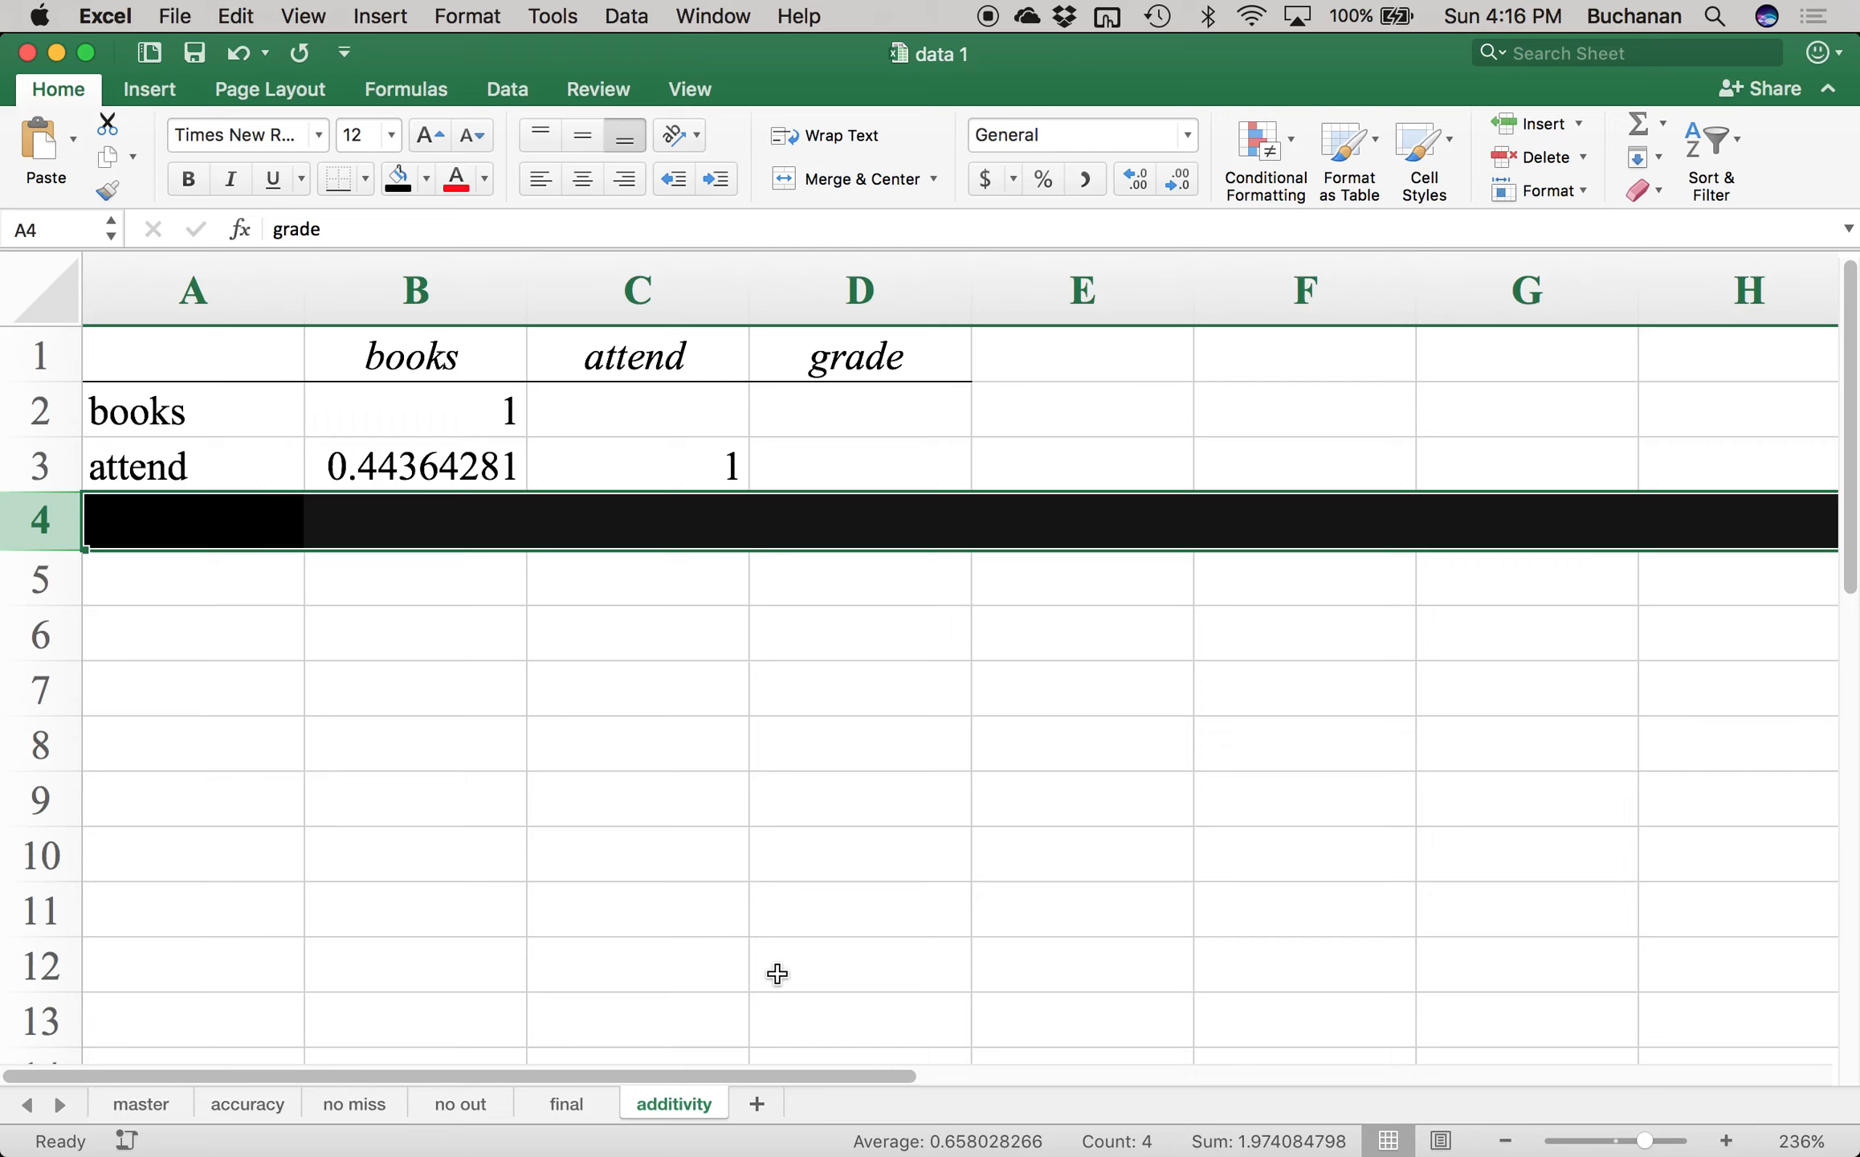
- Switch to JASP and open the data 1 file from the Regression folder on the computer
{"action": "key", "text": "ctrl+Up"}
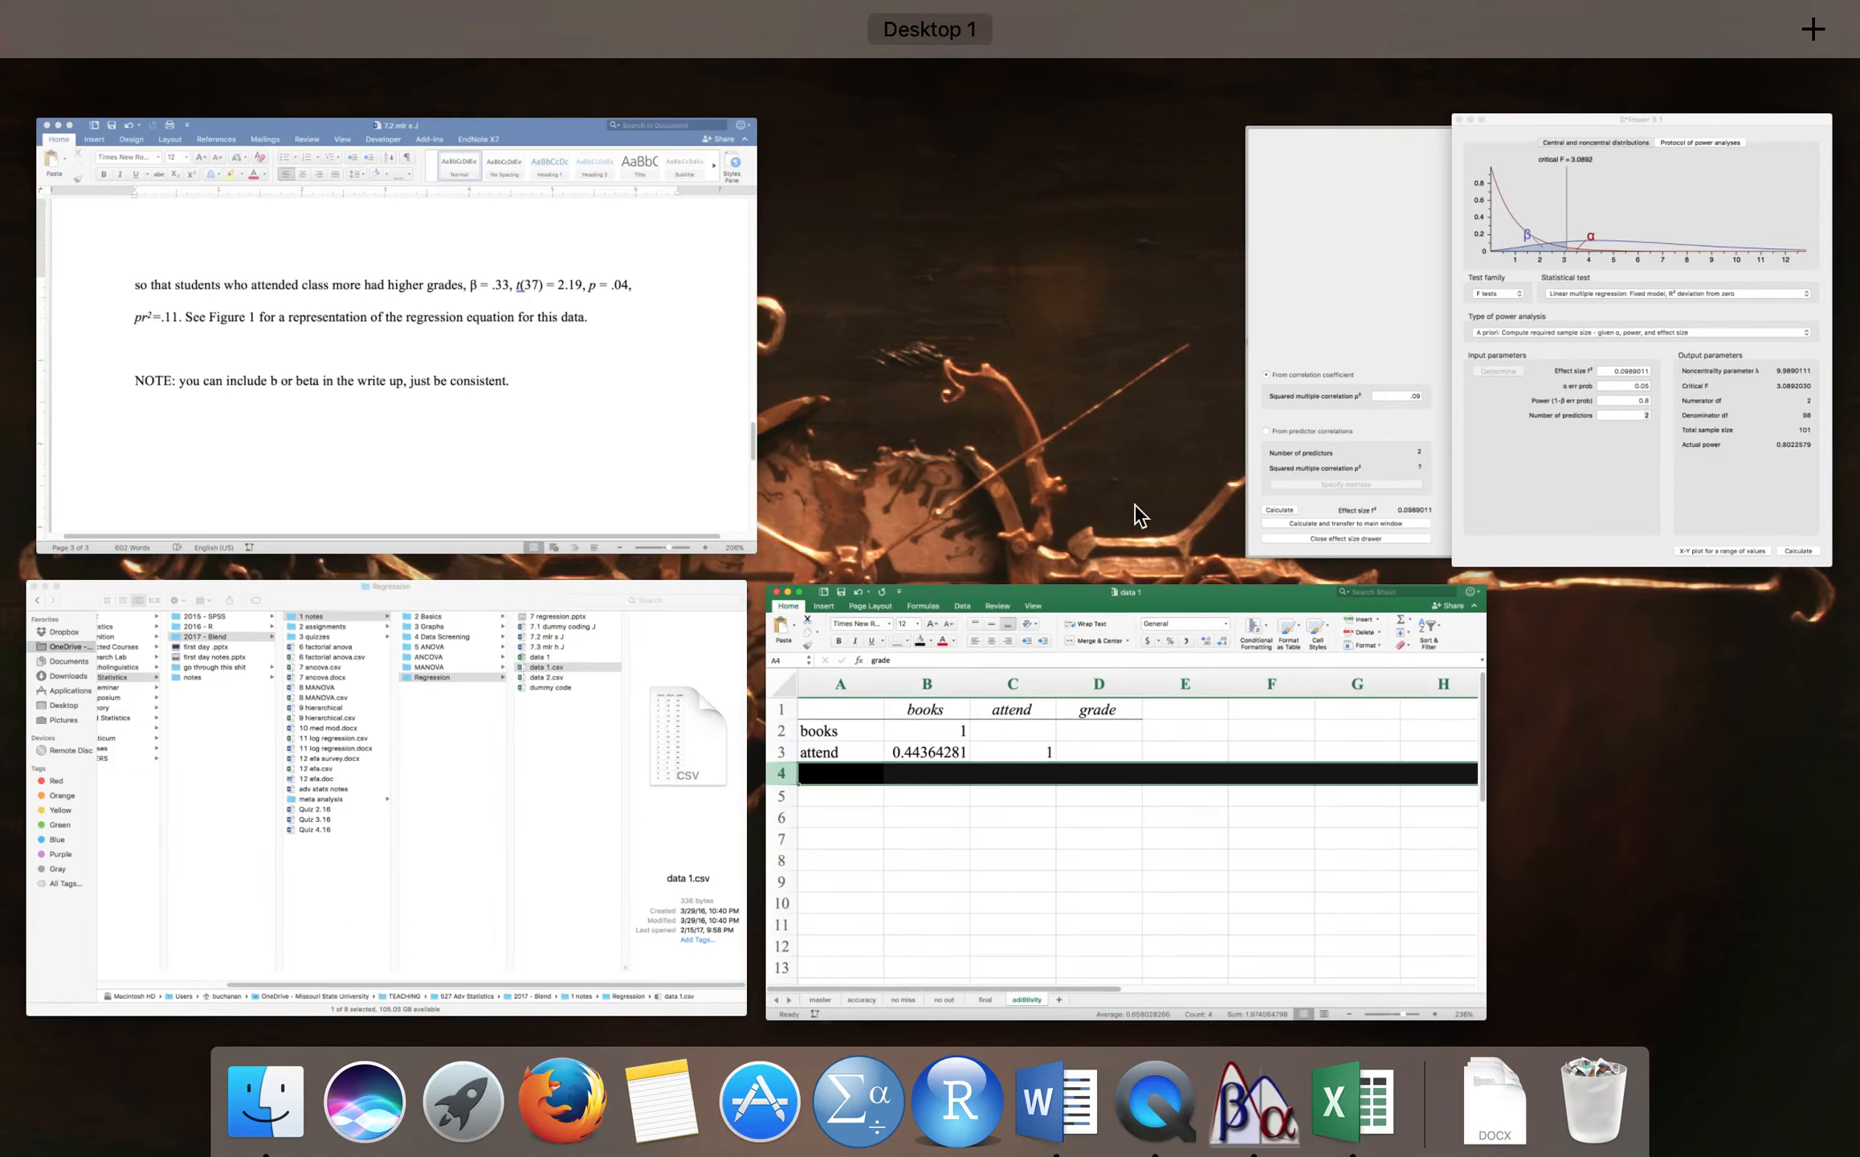
{"action": "left_click", "coordinate": [1340, 469]}
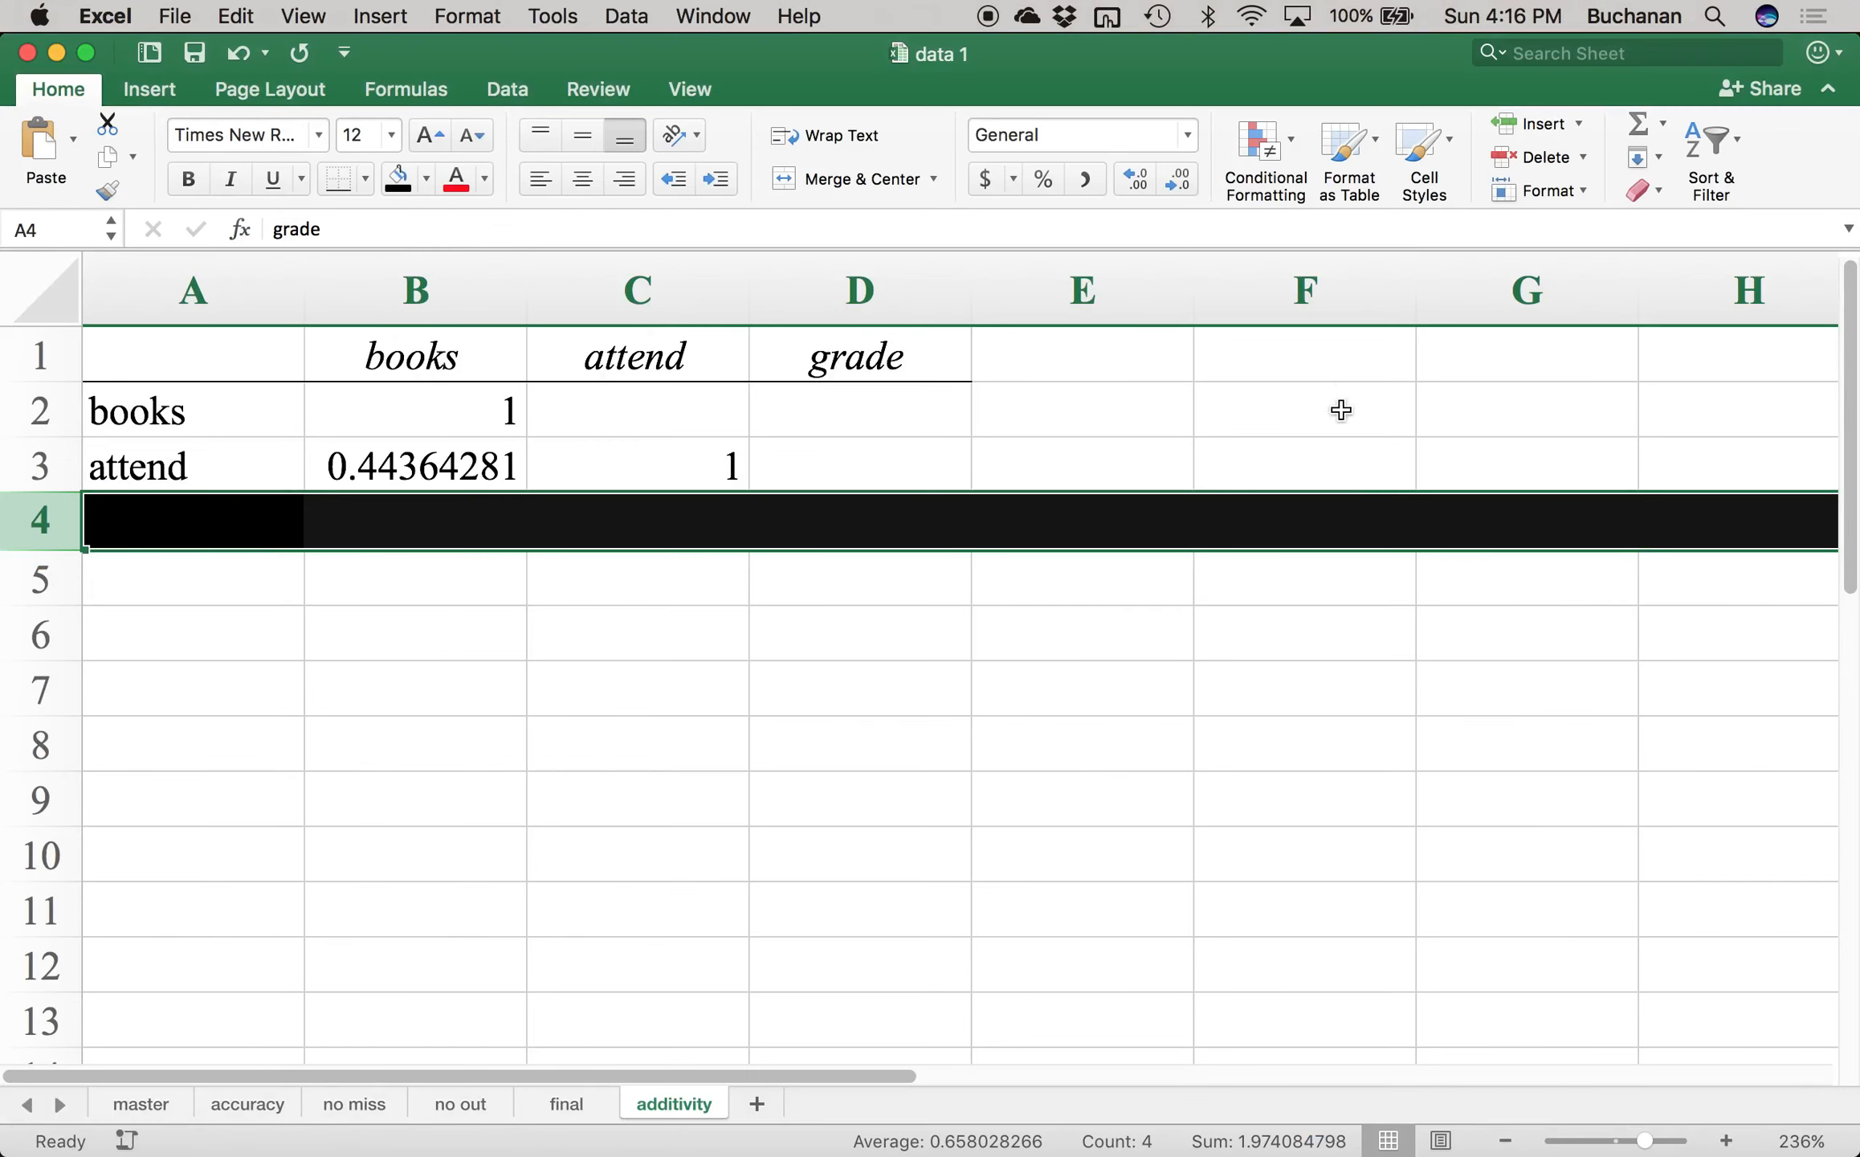
{"action": "left_click", "coordinate": [1715, 15]}
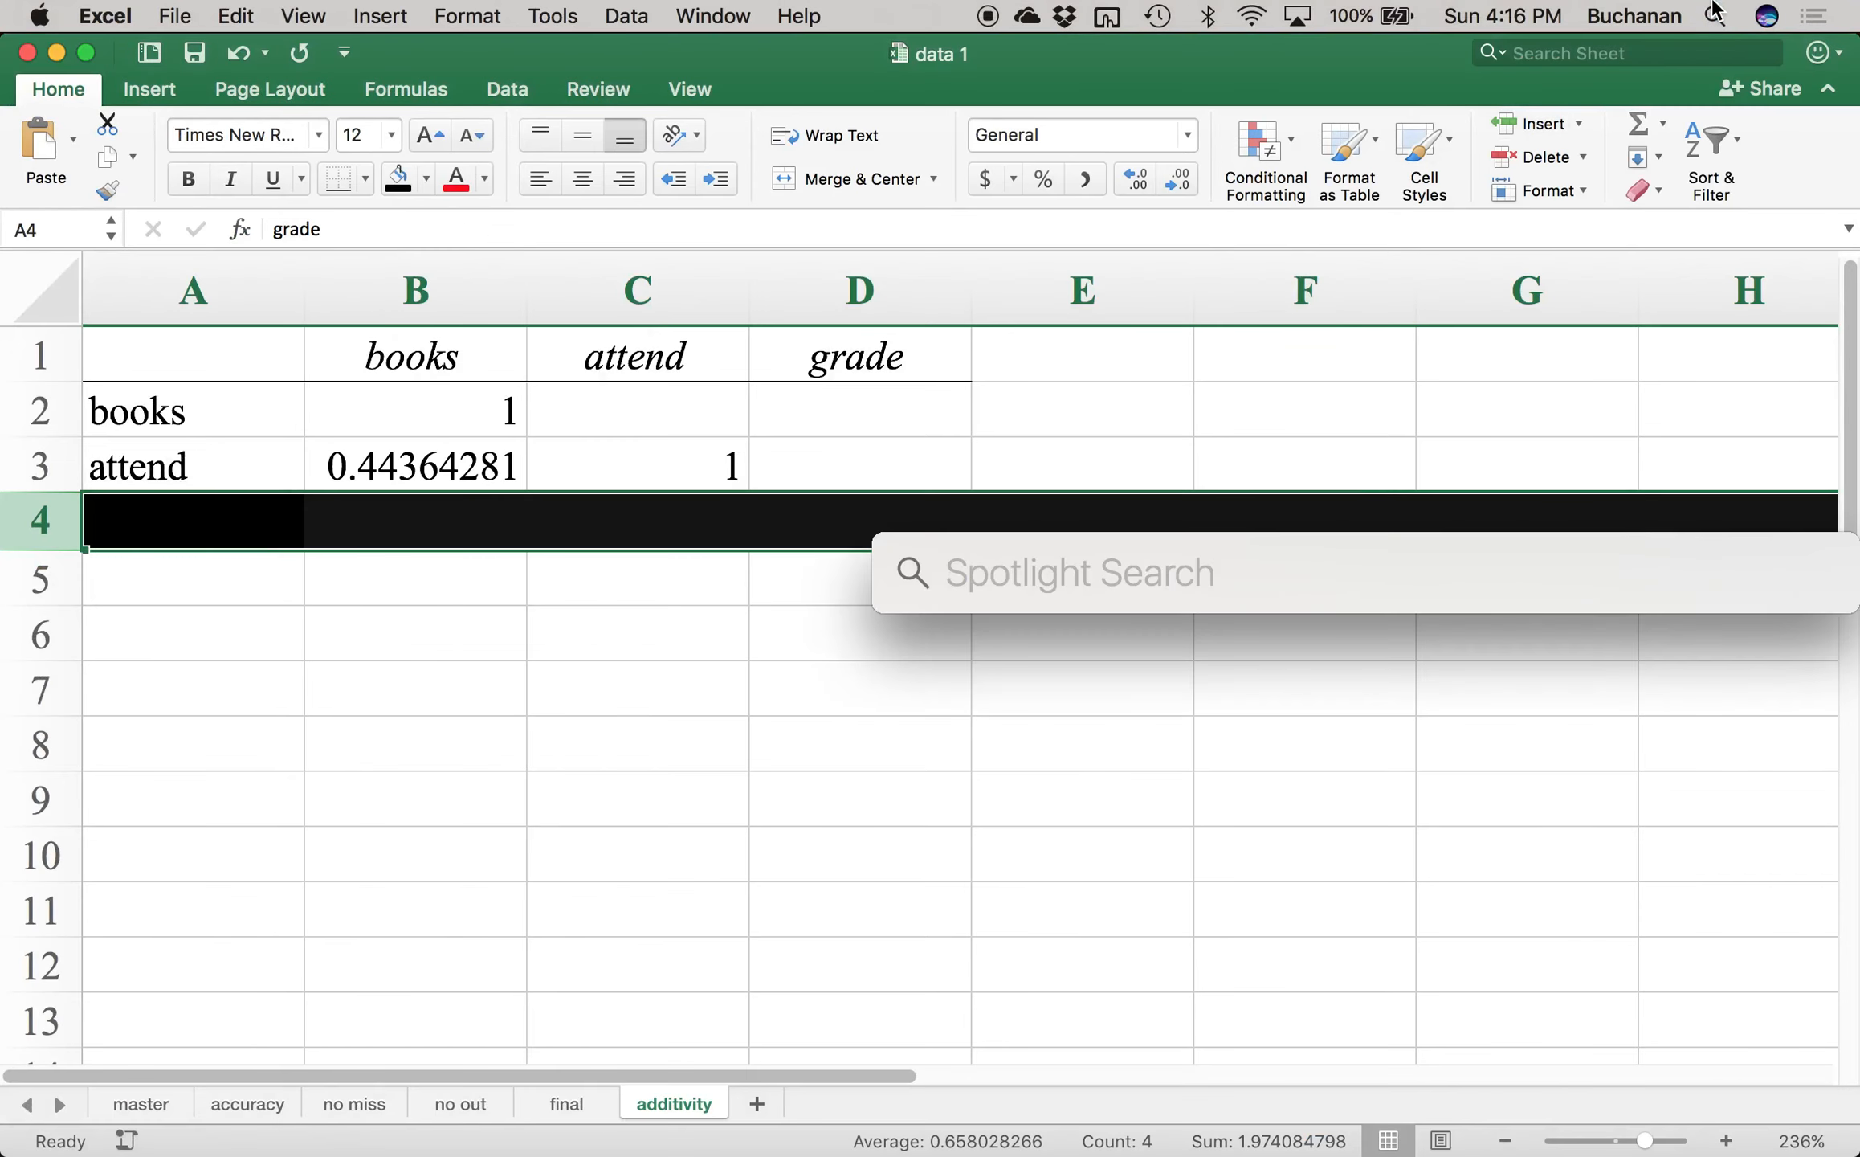
{"action": "type", "text": "jasp"}
{"action": "key", "text": "Return"}
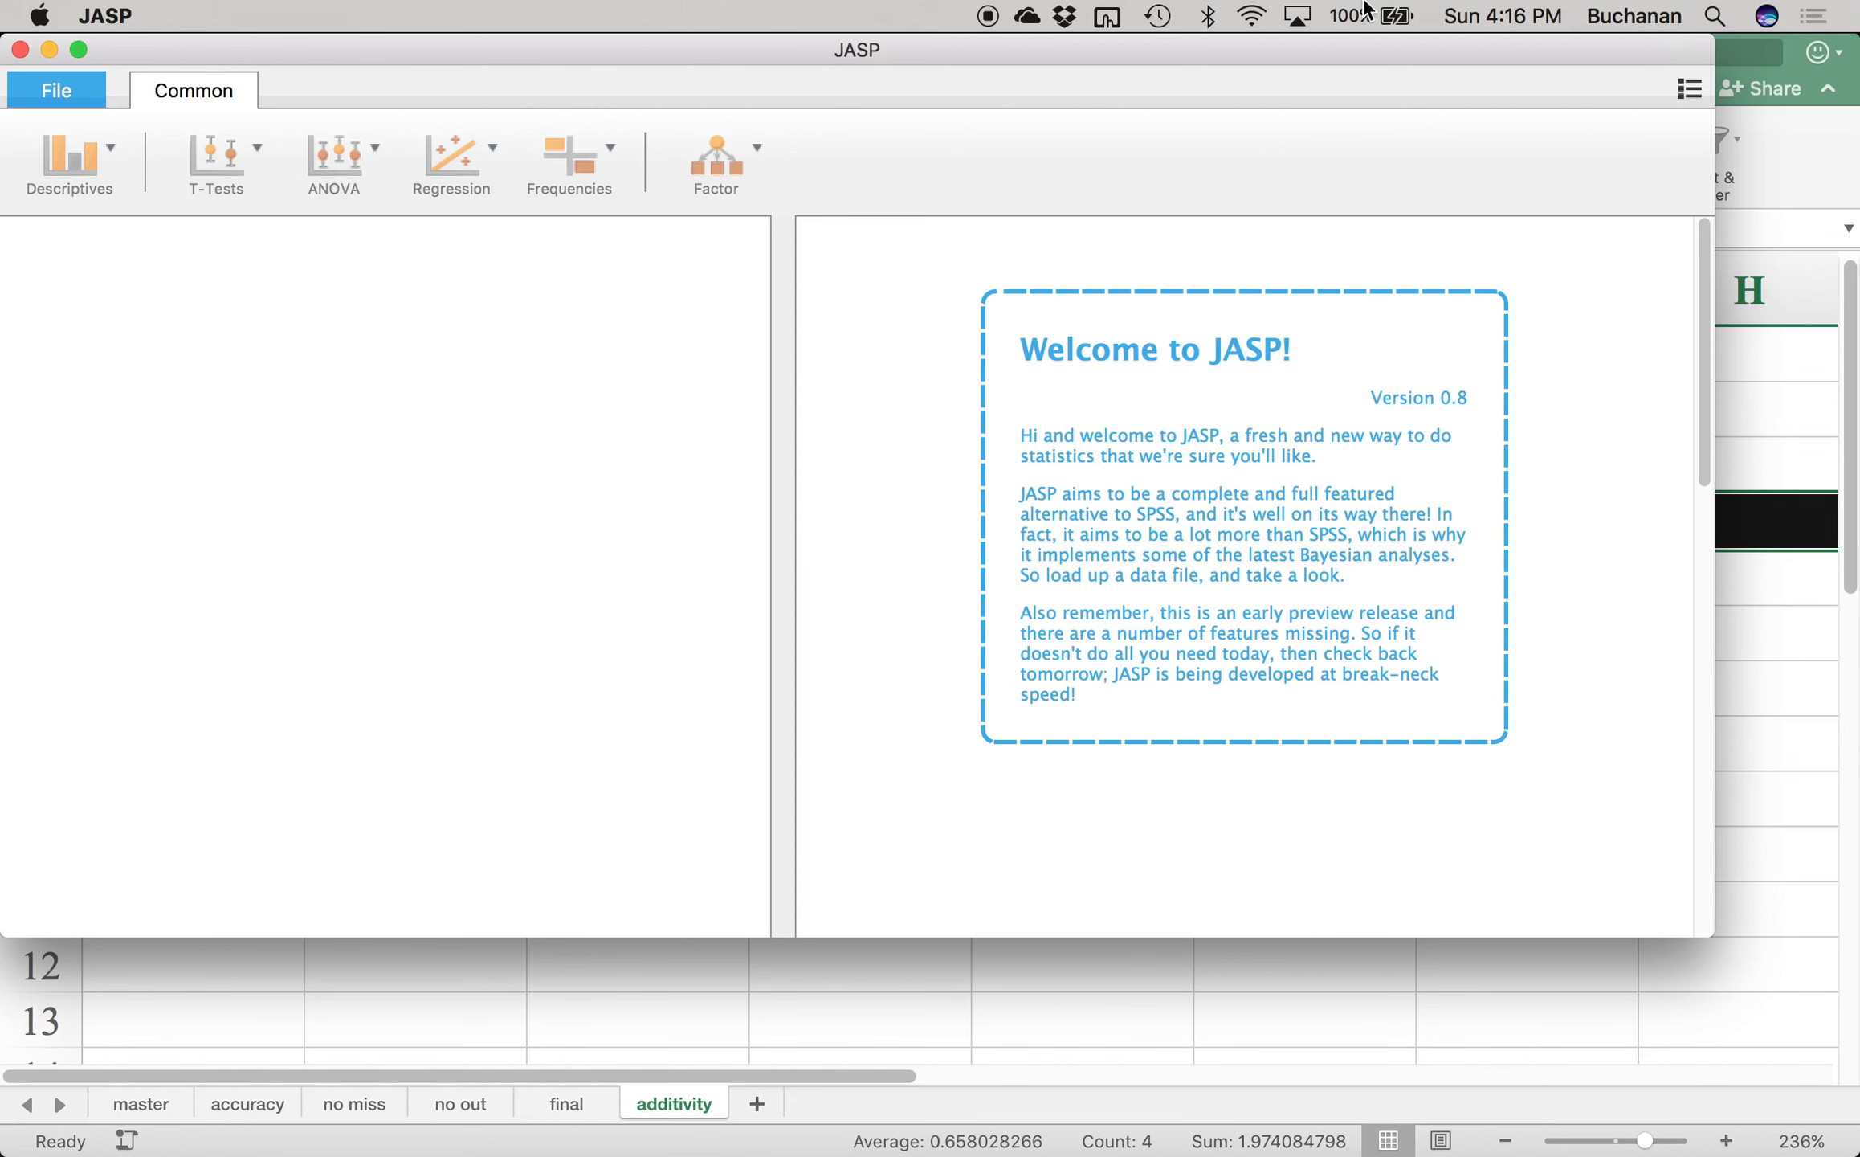
{"action": "left_click", "coordinate": [70, 95]}
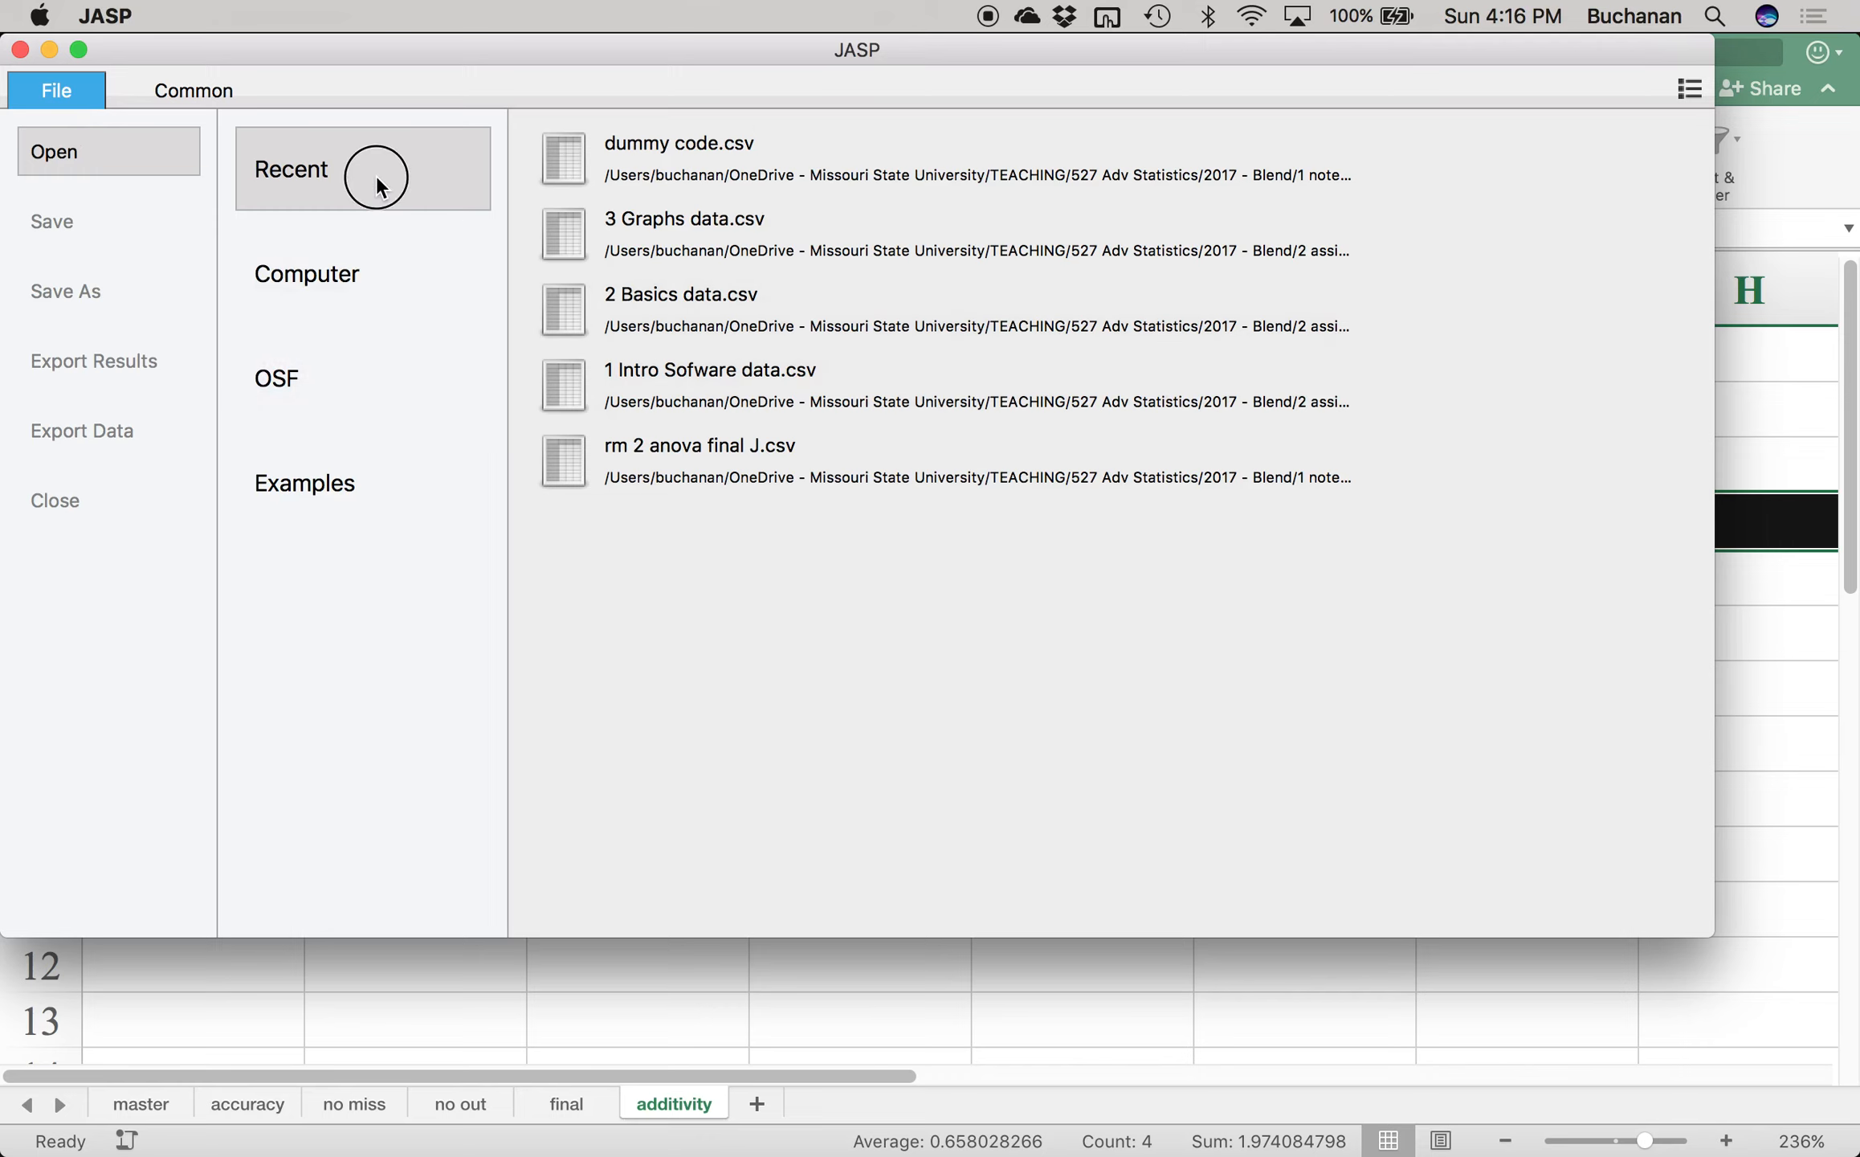
{"action": "left_click", "coordinate": [334, 299]}
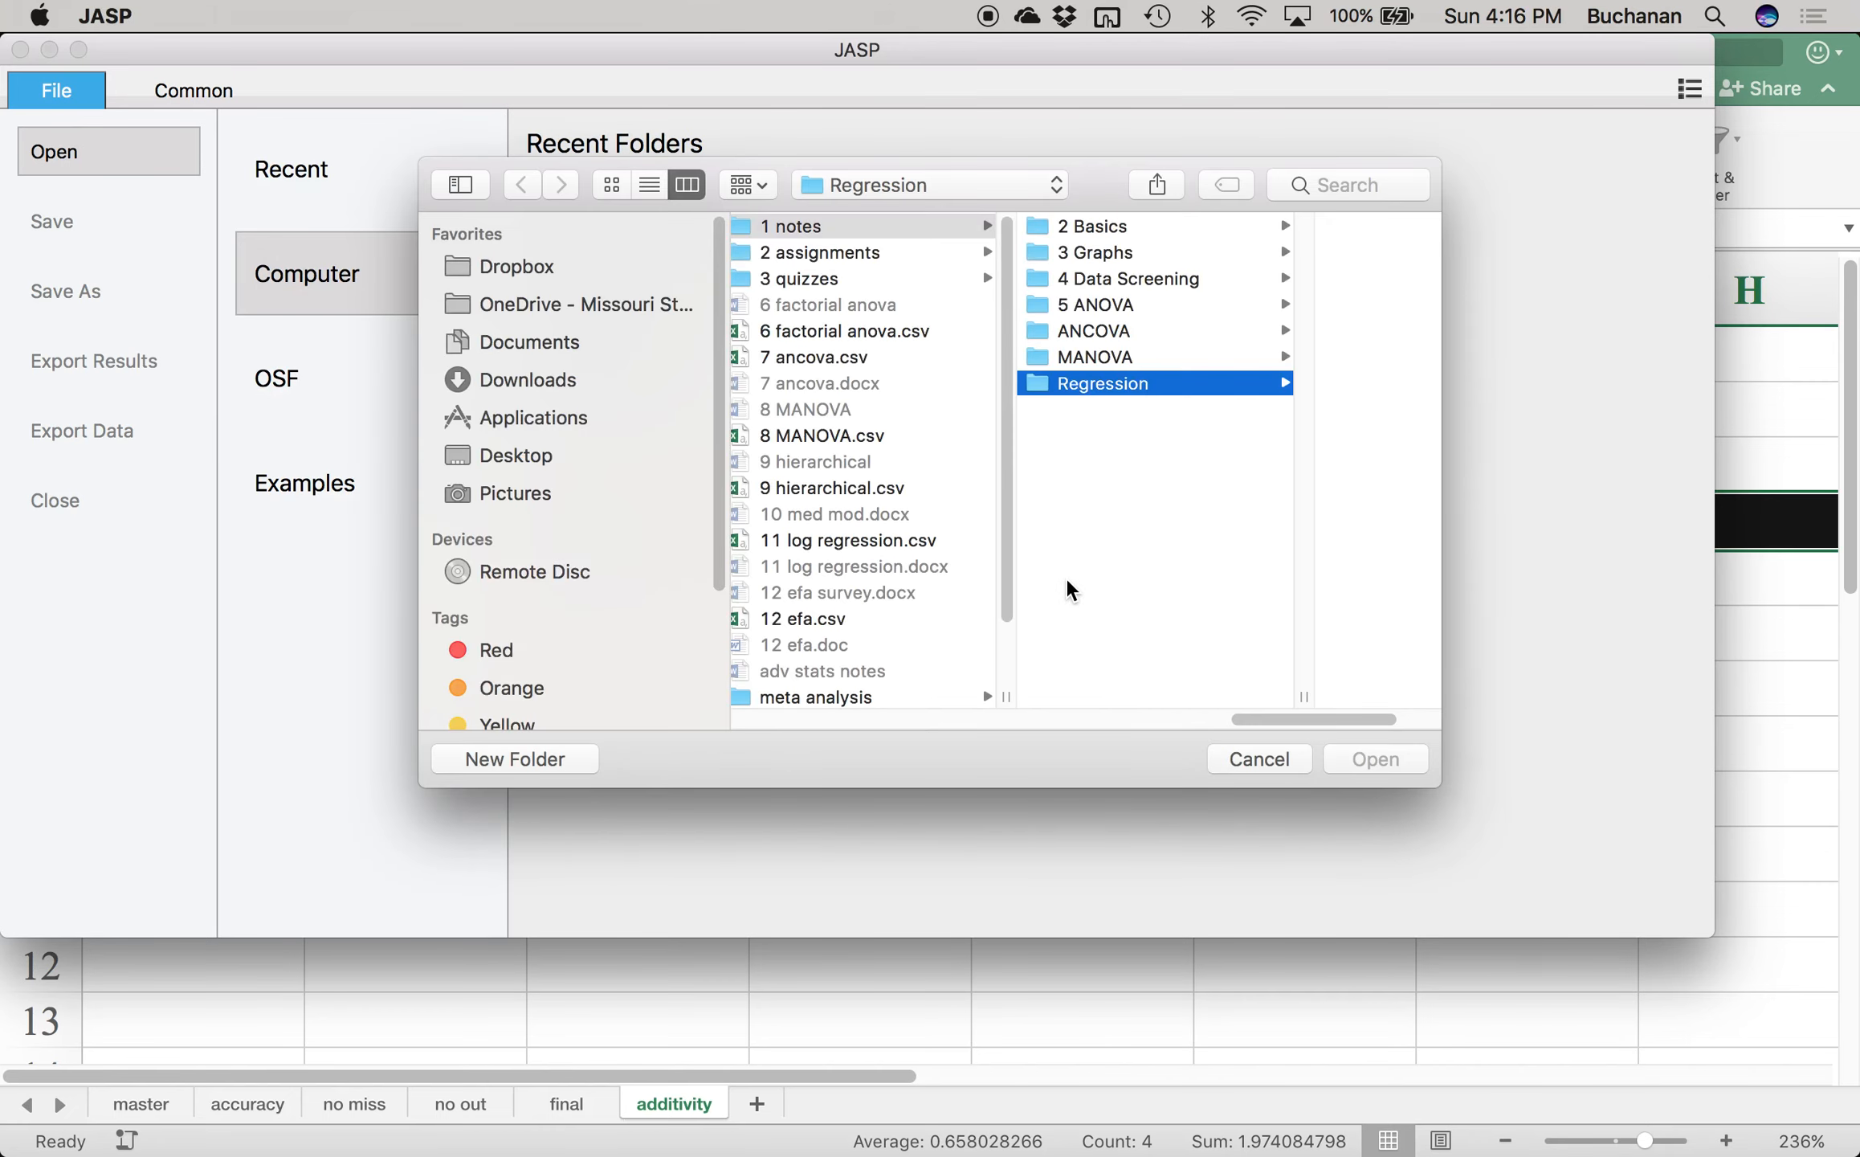
{"action": "double_click", "coordinate": [1379, 356]}
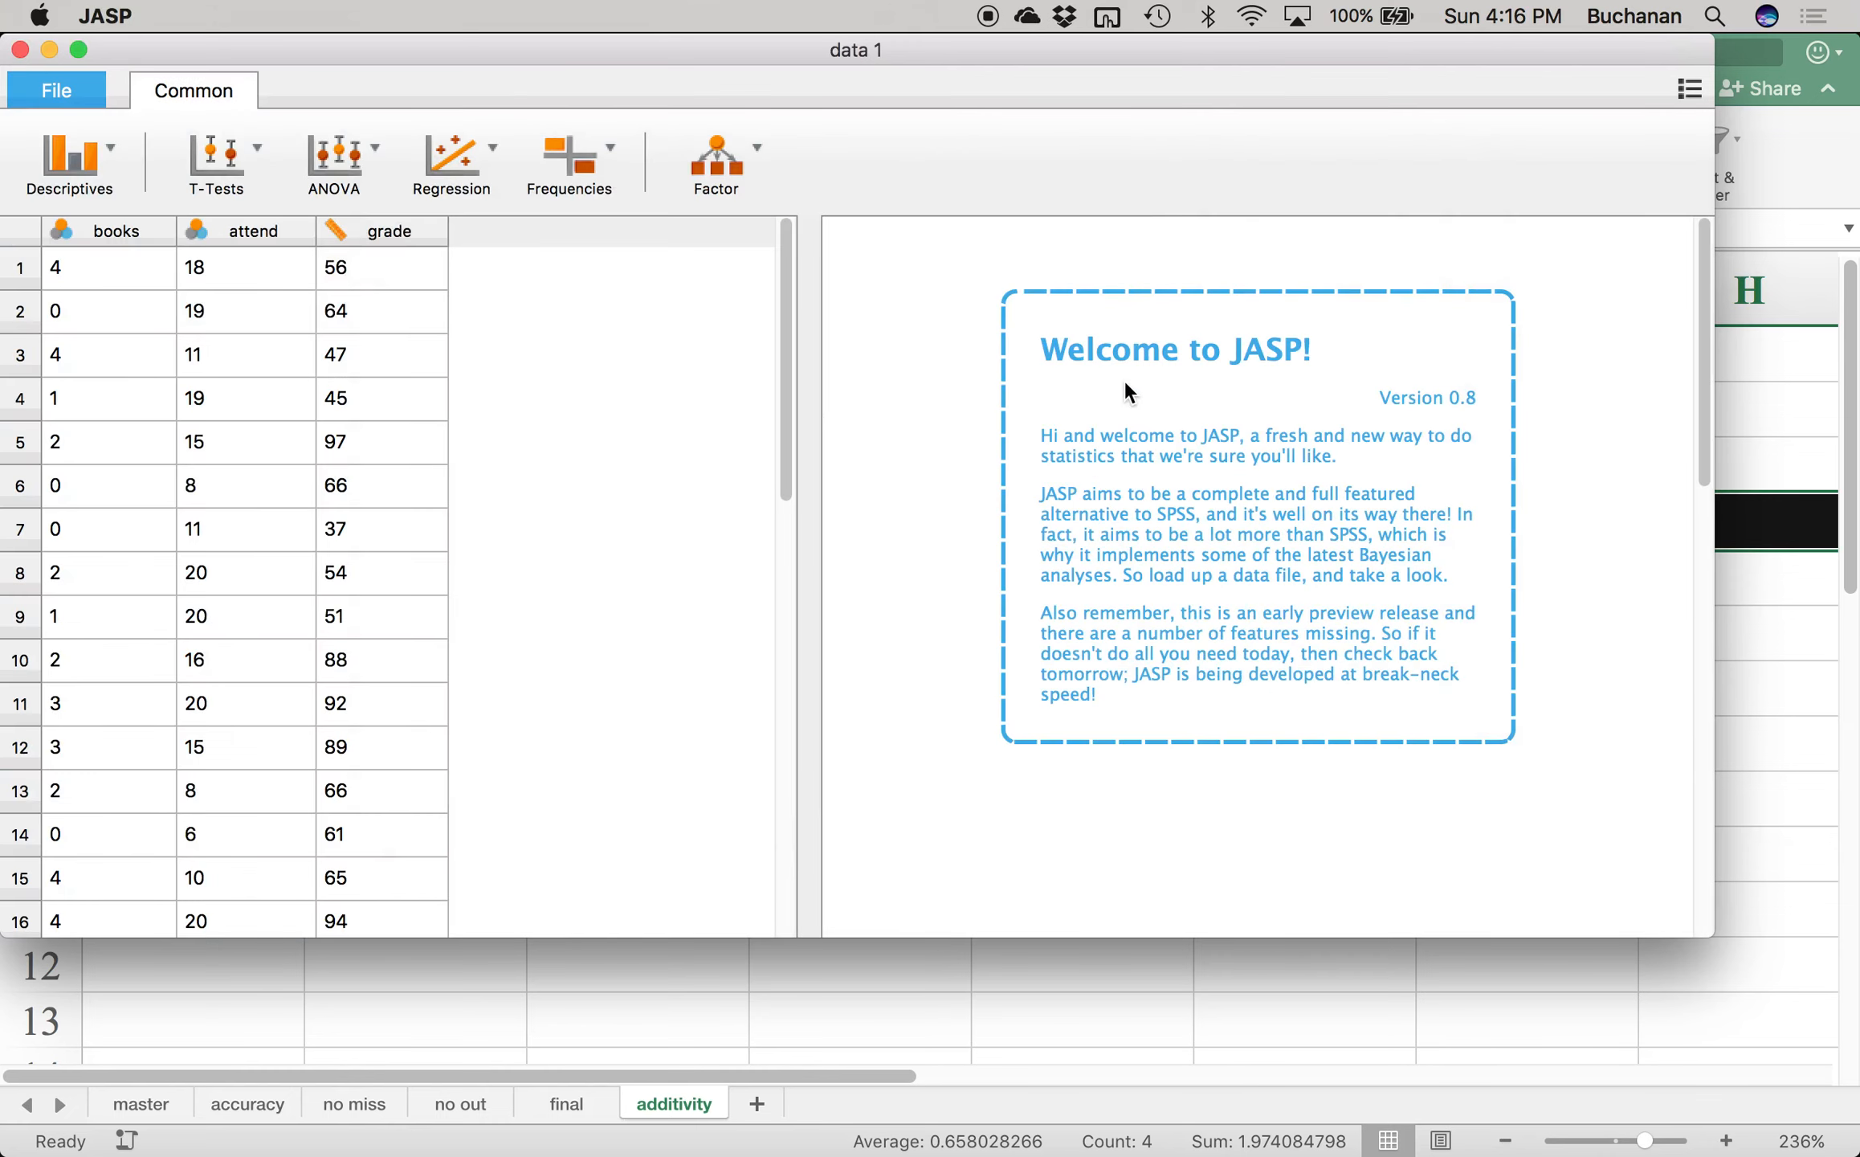
- Start a Linear Regression with grade as the dependent variable and attend and books as covariates
{"action": "left_click", "coordinate": [468, 148]}
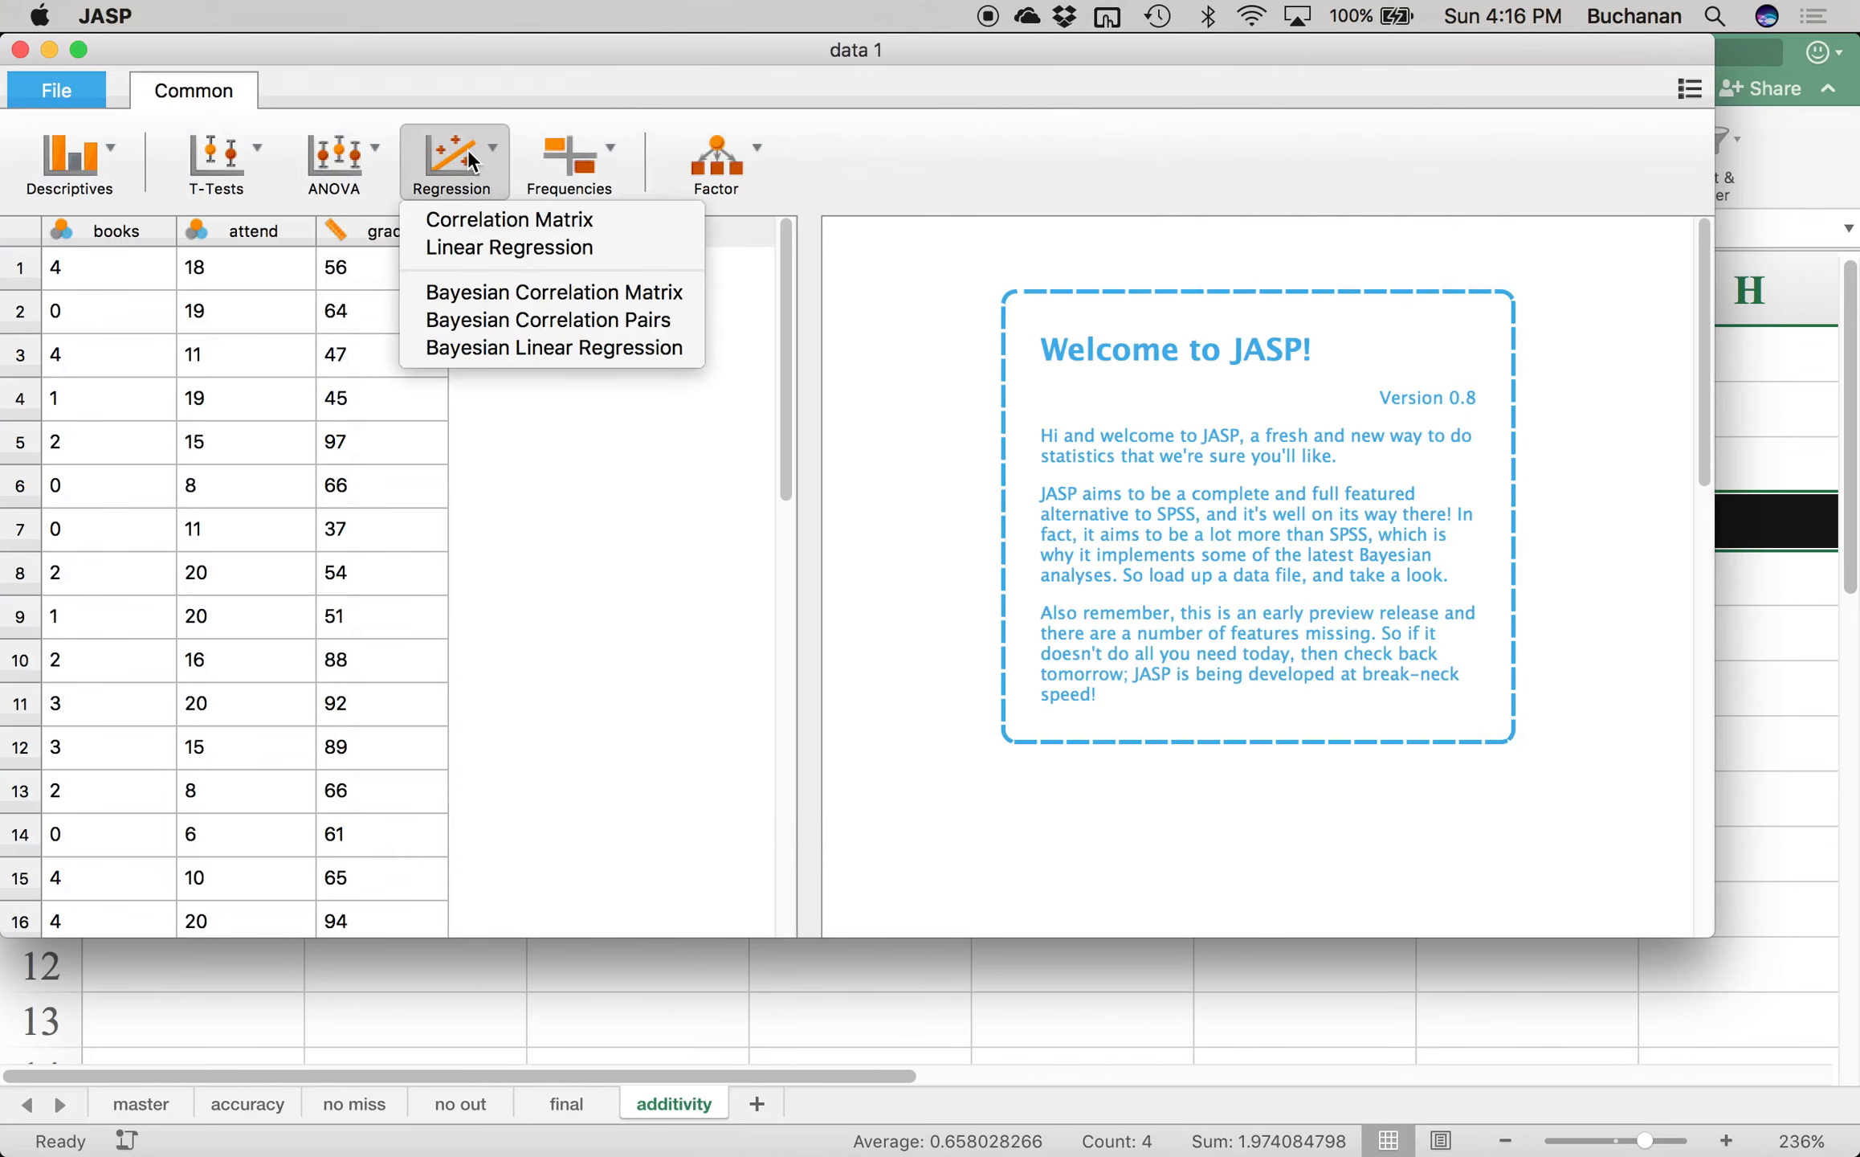
{"action": "left_click", "coordinate": [484, 250]}
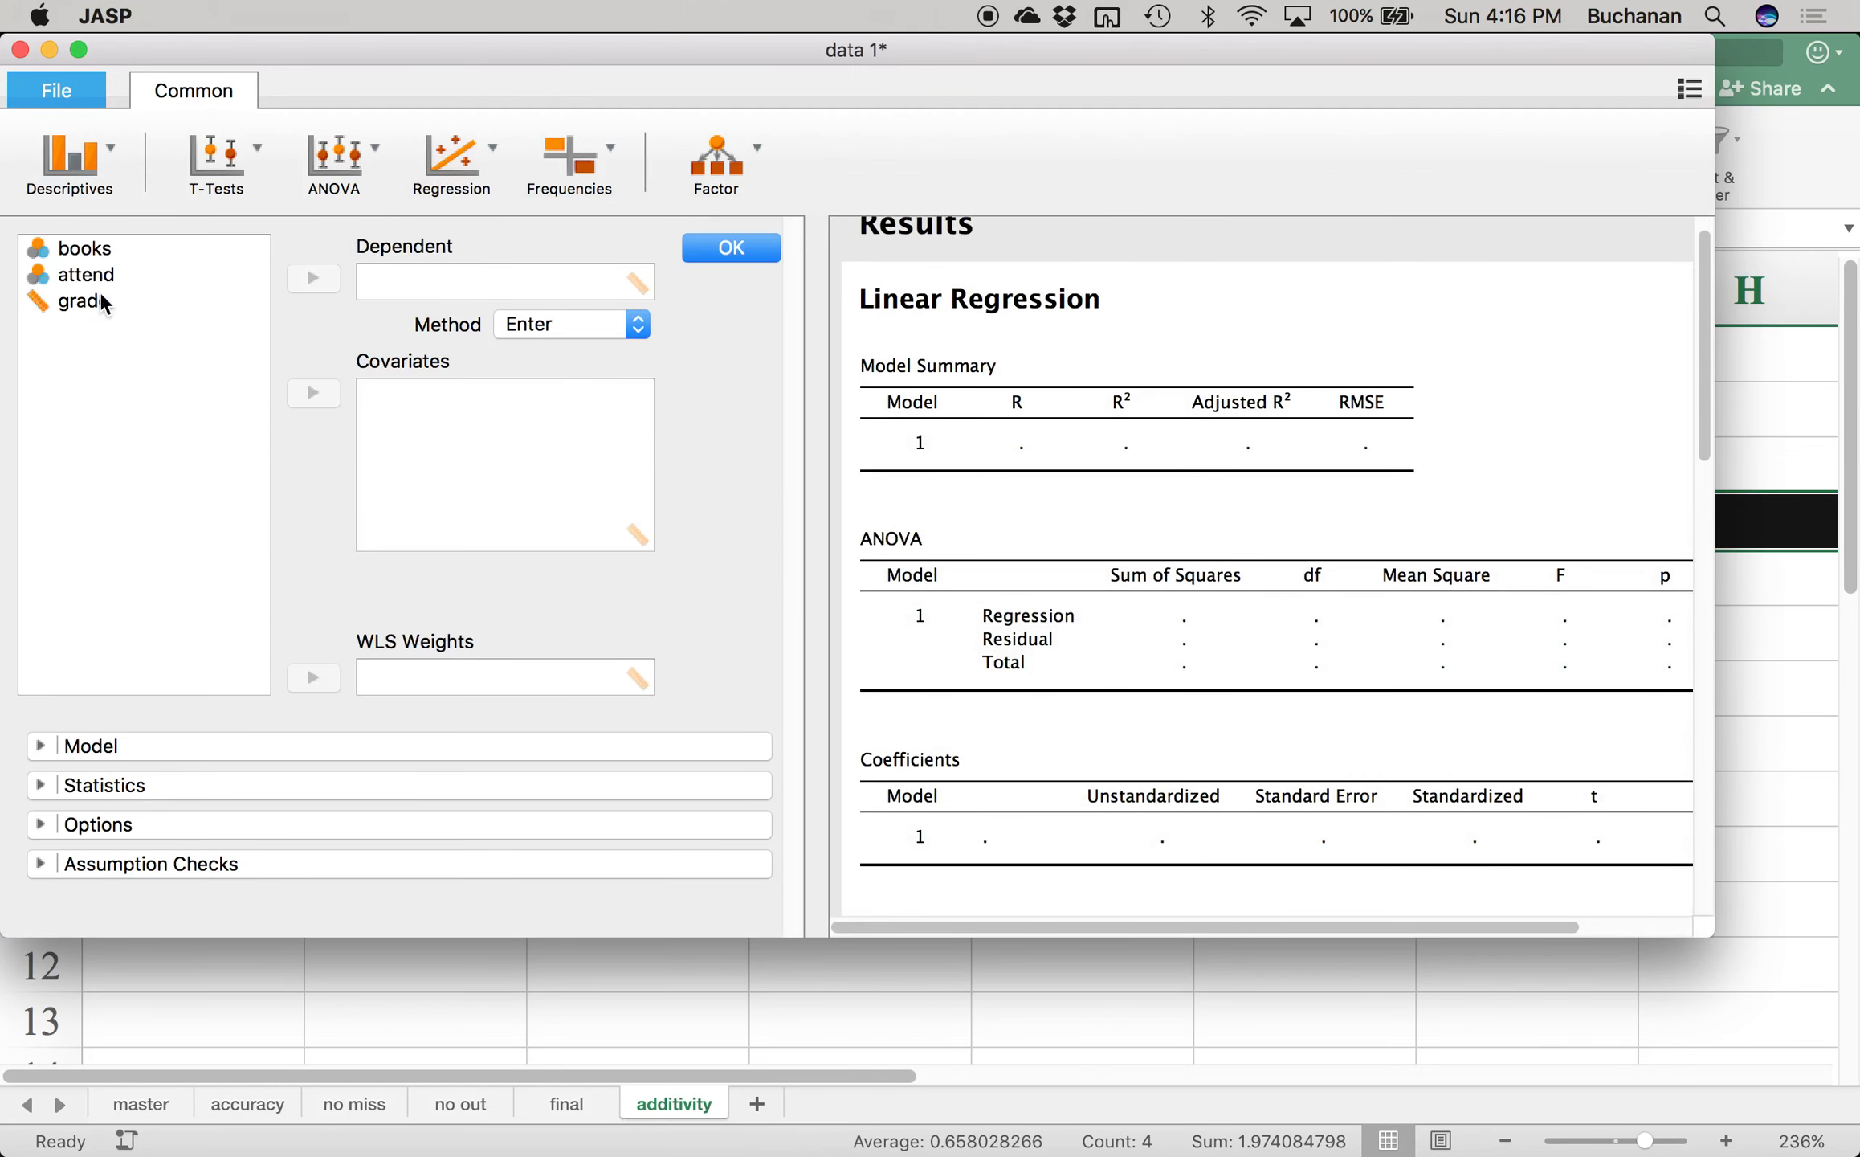
{"action": "left_click", "coordinate": [88, 303]}
{"action": "left_click", "coordinate": [301, 287]}
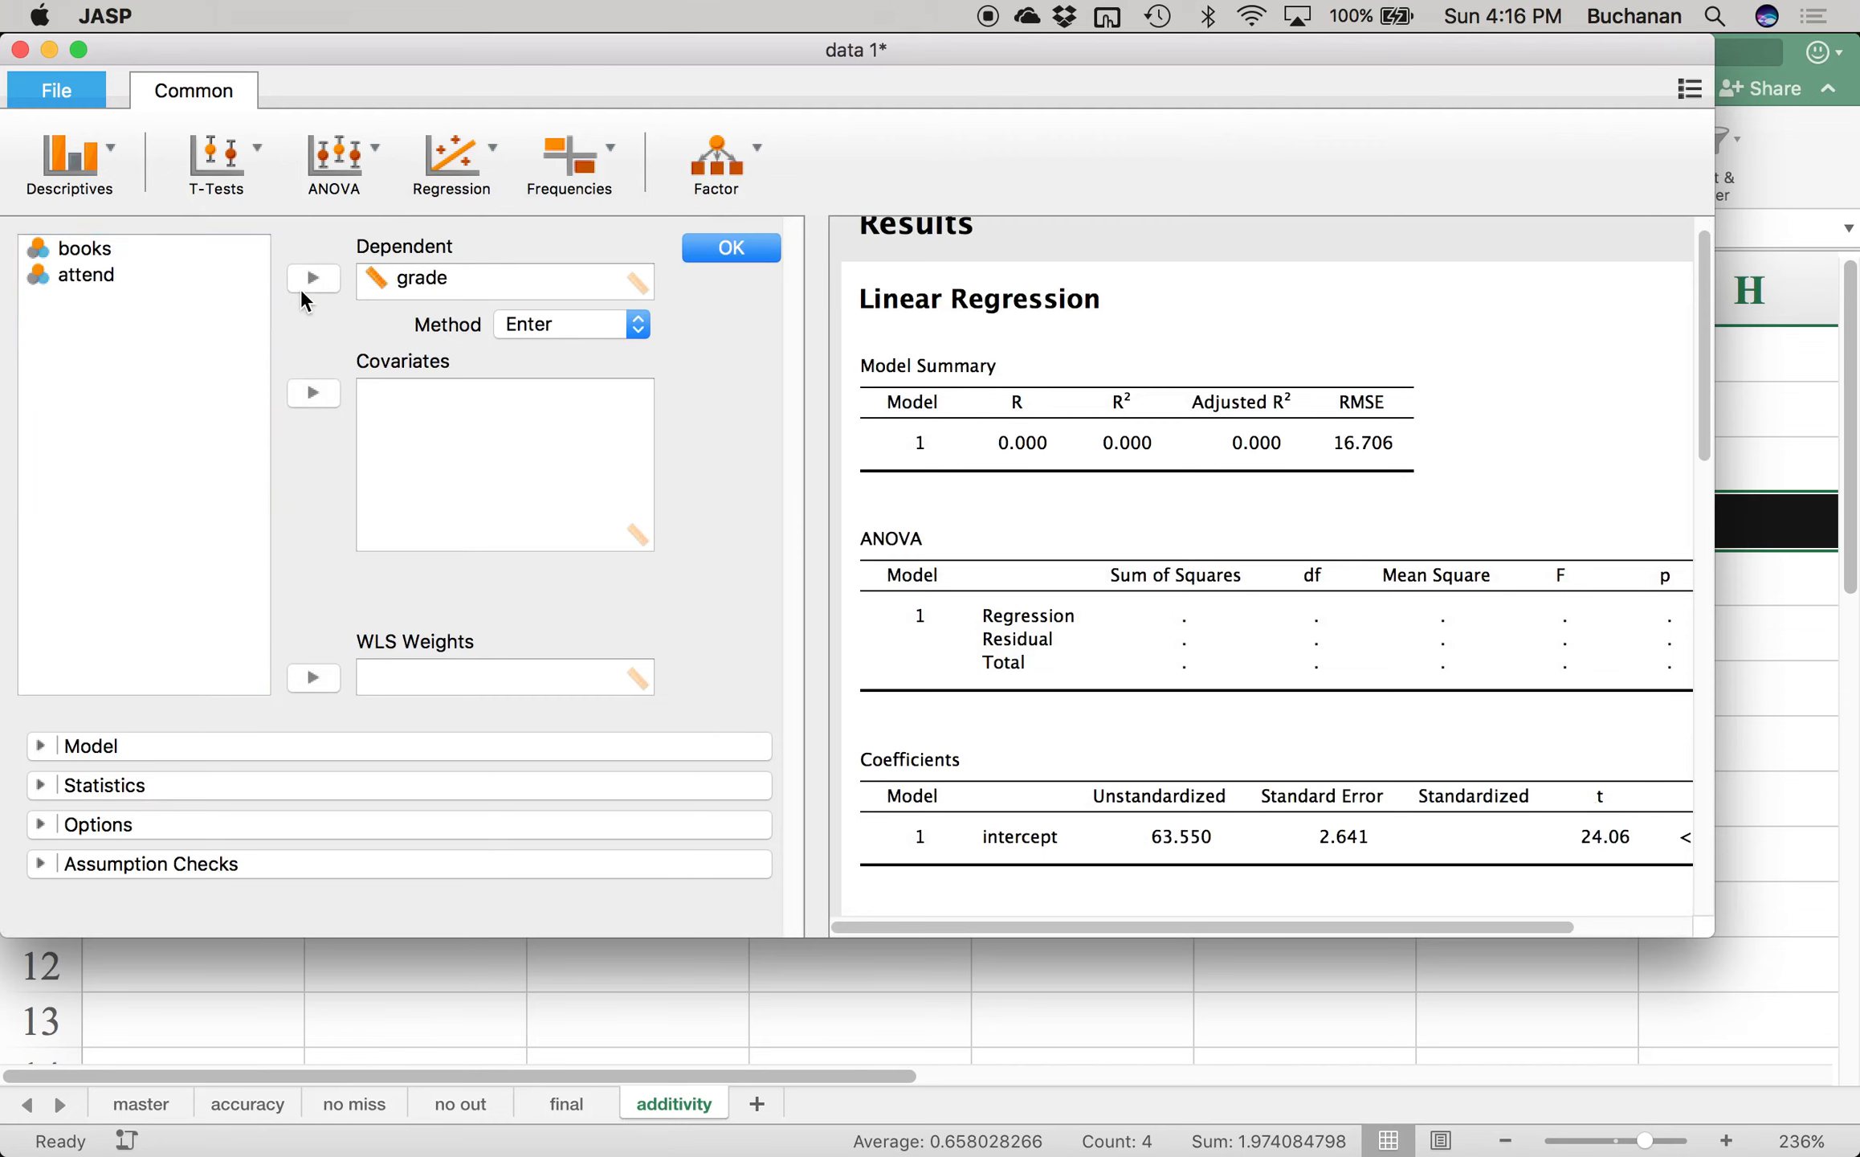
{"action": "left_click", "coordinate": [86, 274]}
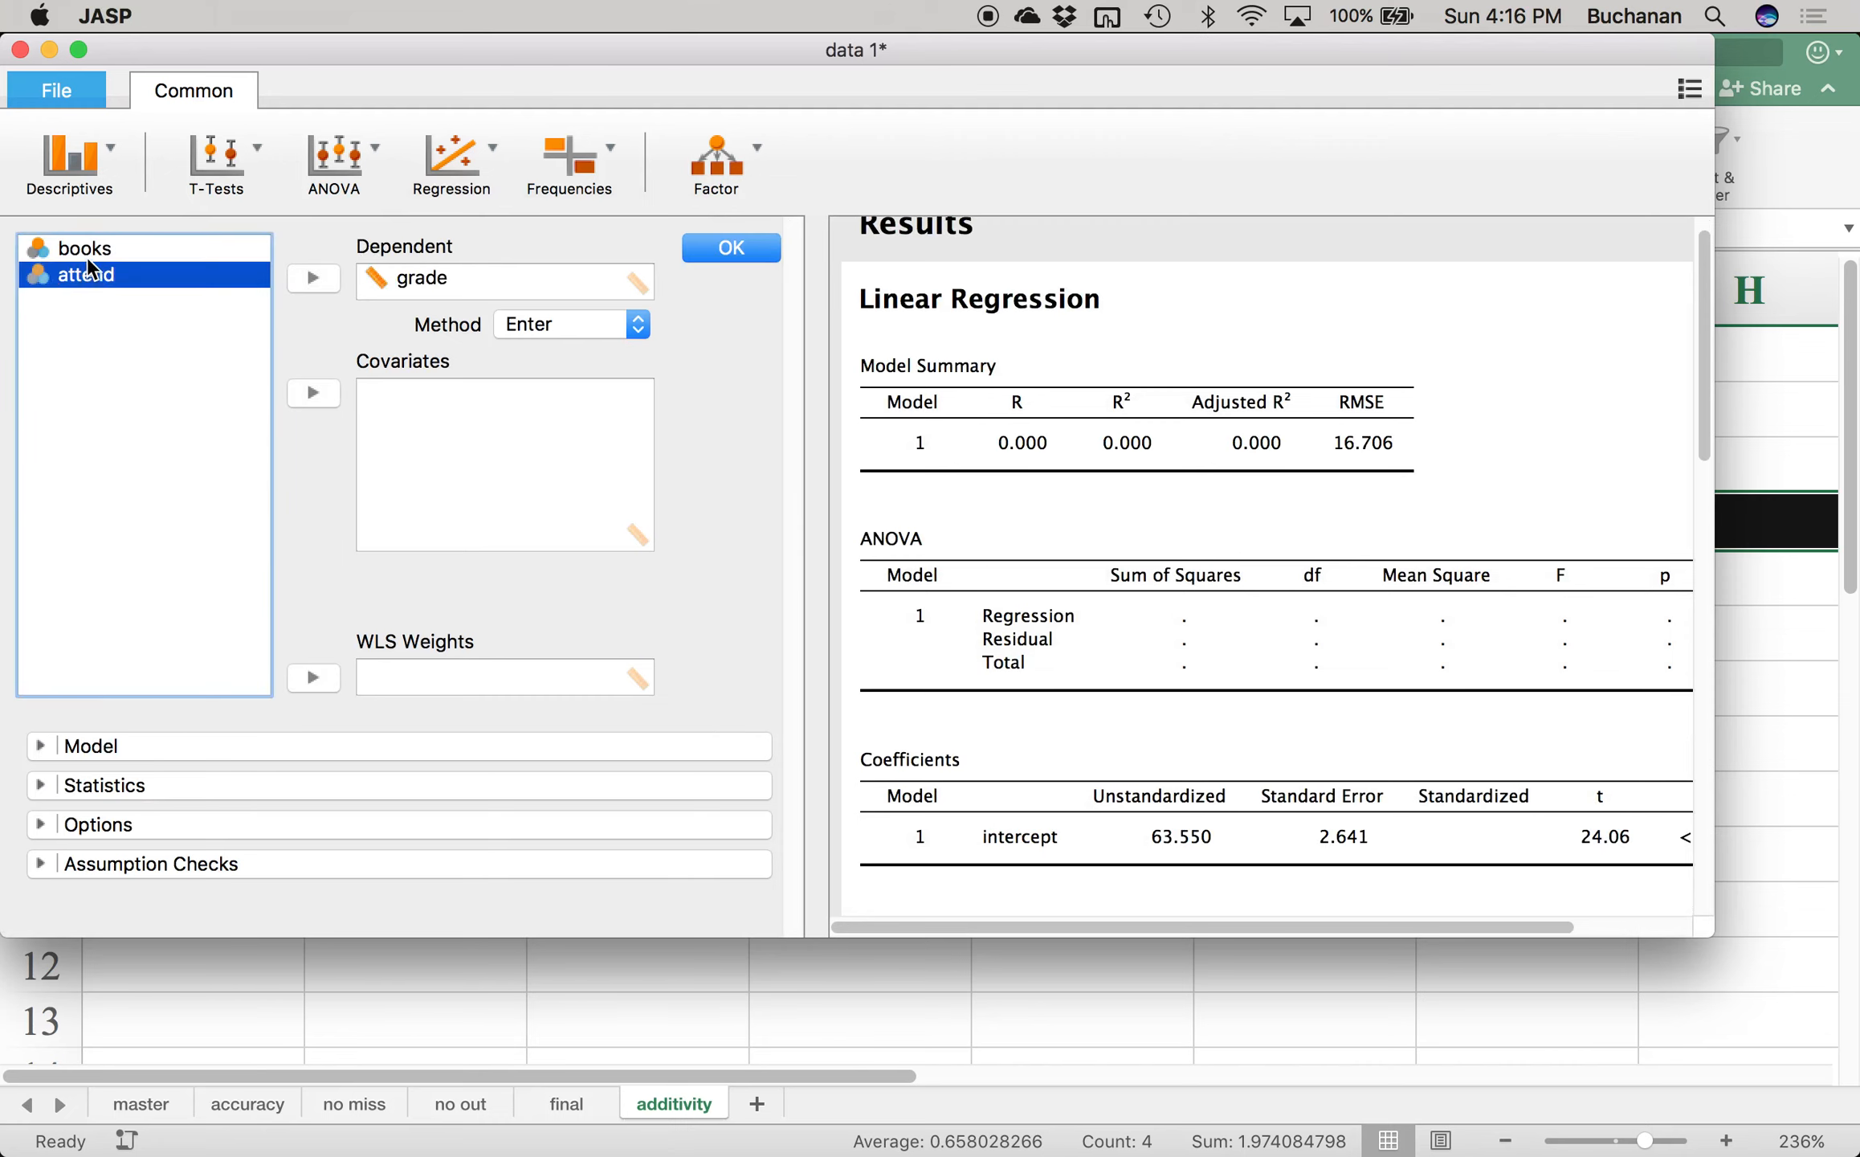
{"action": "left_click", "coordinate": [88, 255], "text": "shift"}
{"action": "left_click", "coordinate": [312, 392]}
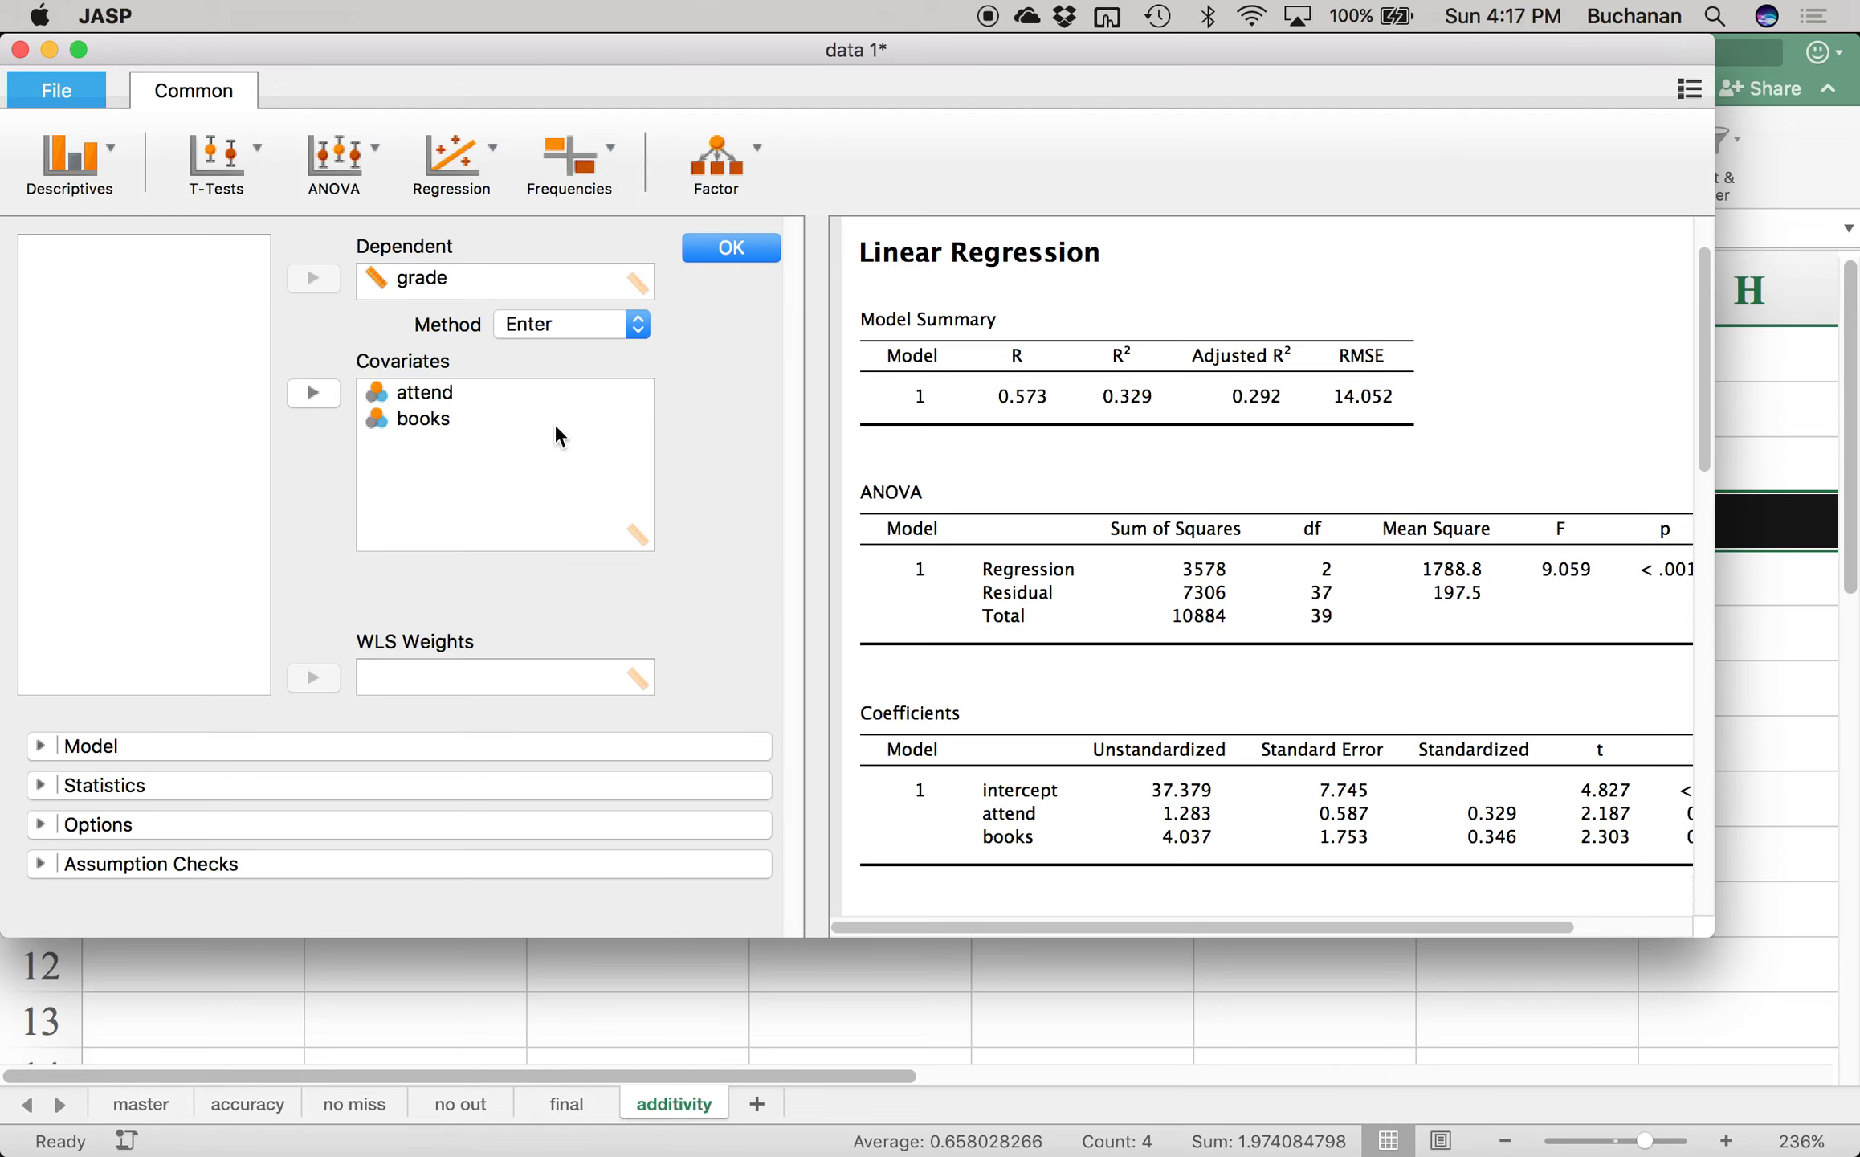
- Enlarge the window and add a residuals histogram with standardized residuals to the regression's assumption checks
{"action": "left_click_drag", "start_coordinate": [1211, 53], "coordinate": [1213, 1]}
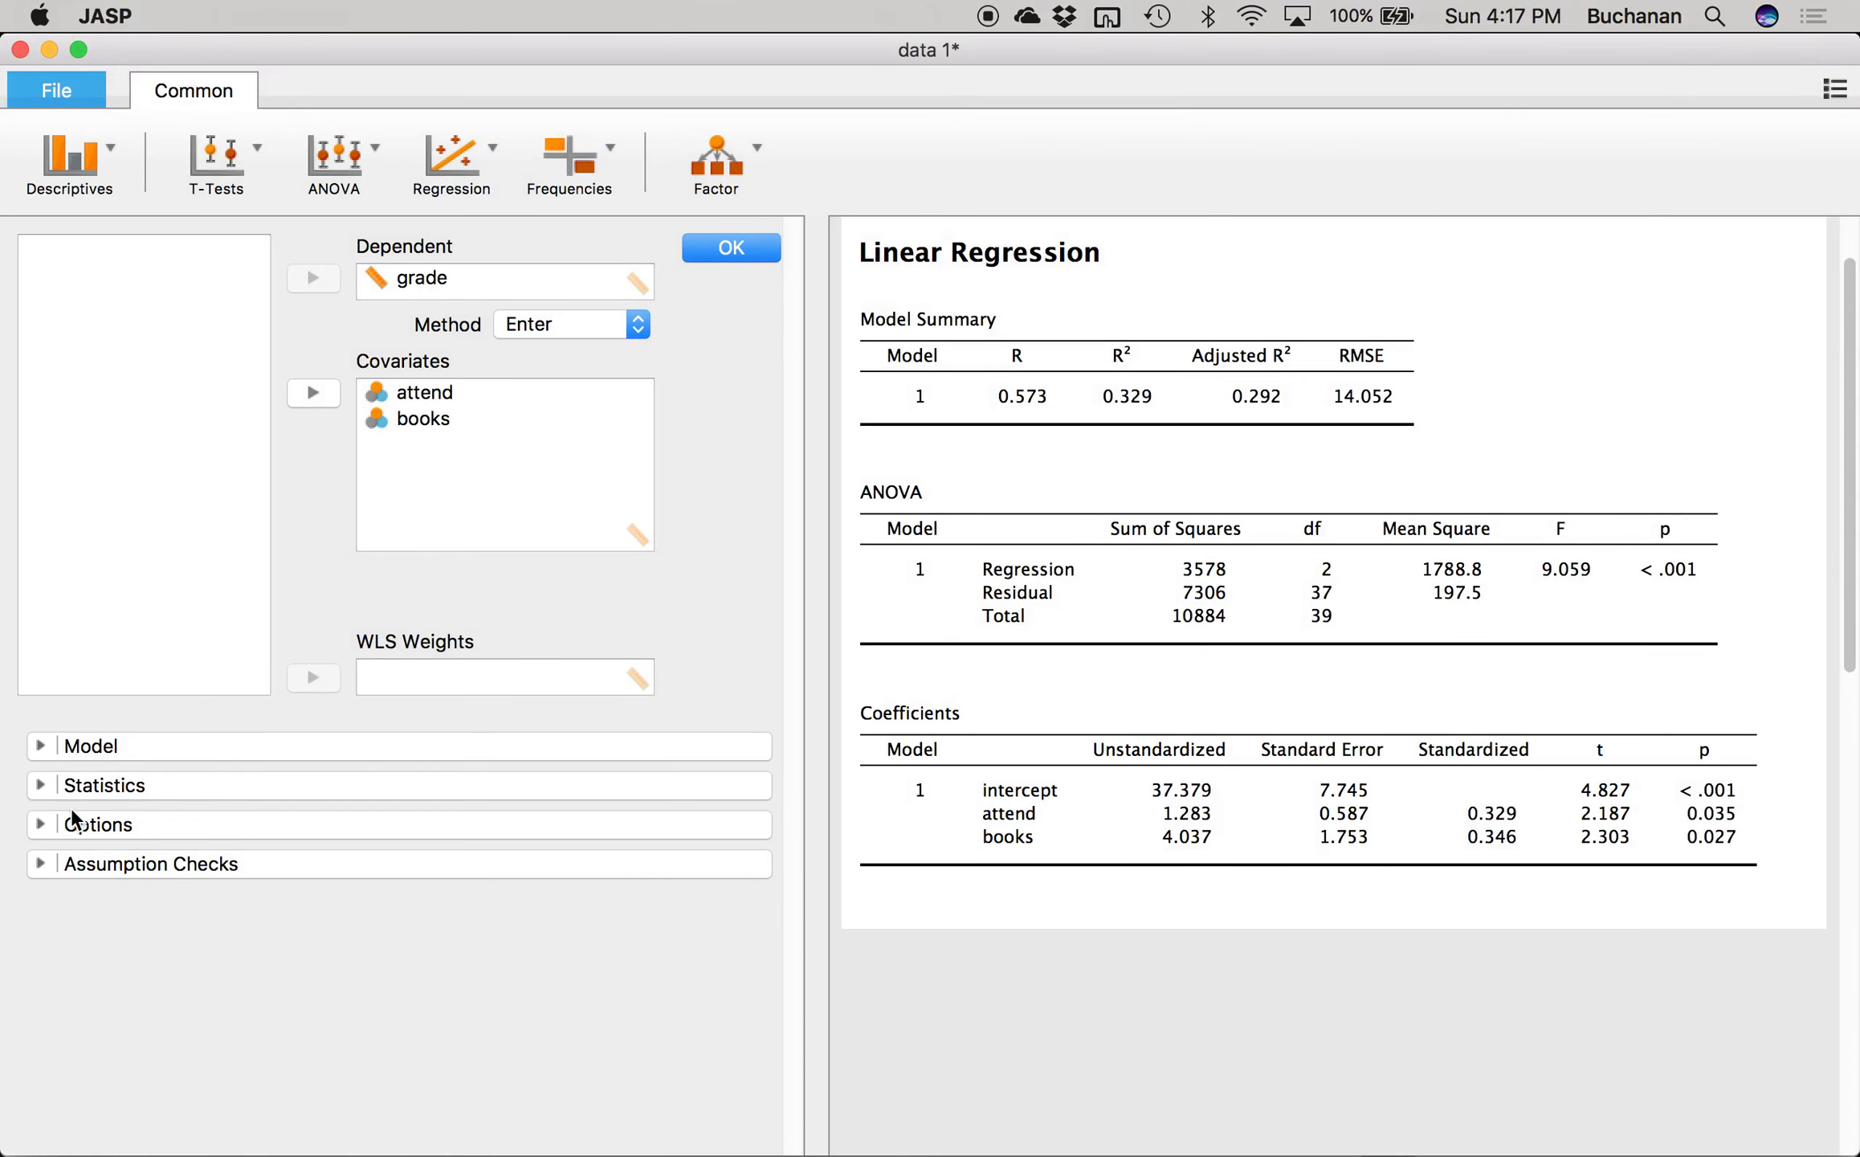
{"action": "left_click", "coordinate": [40, 864]}
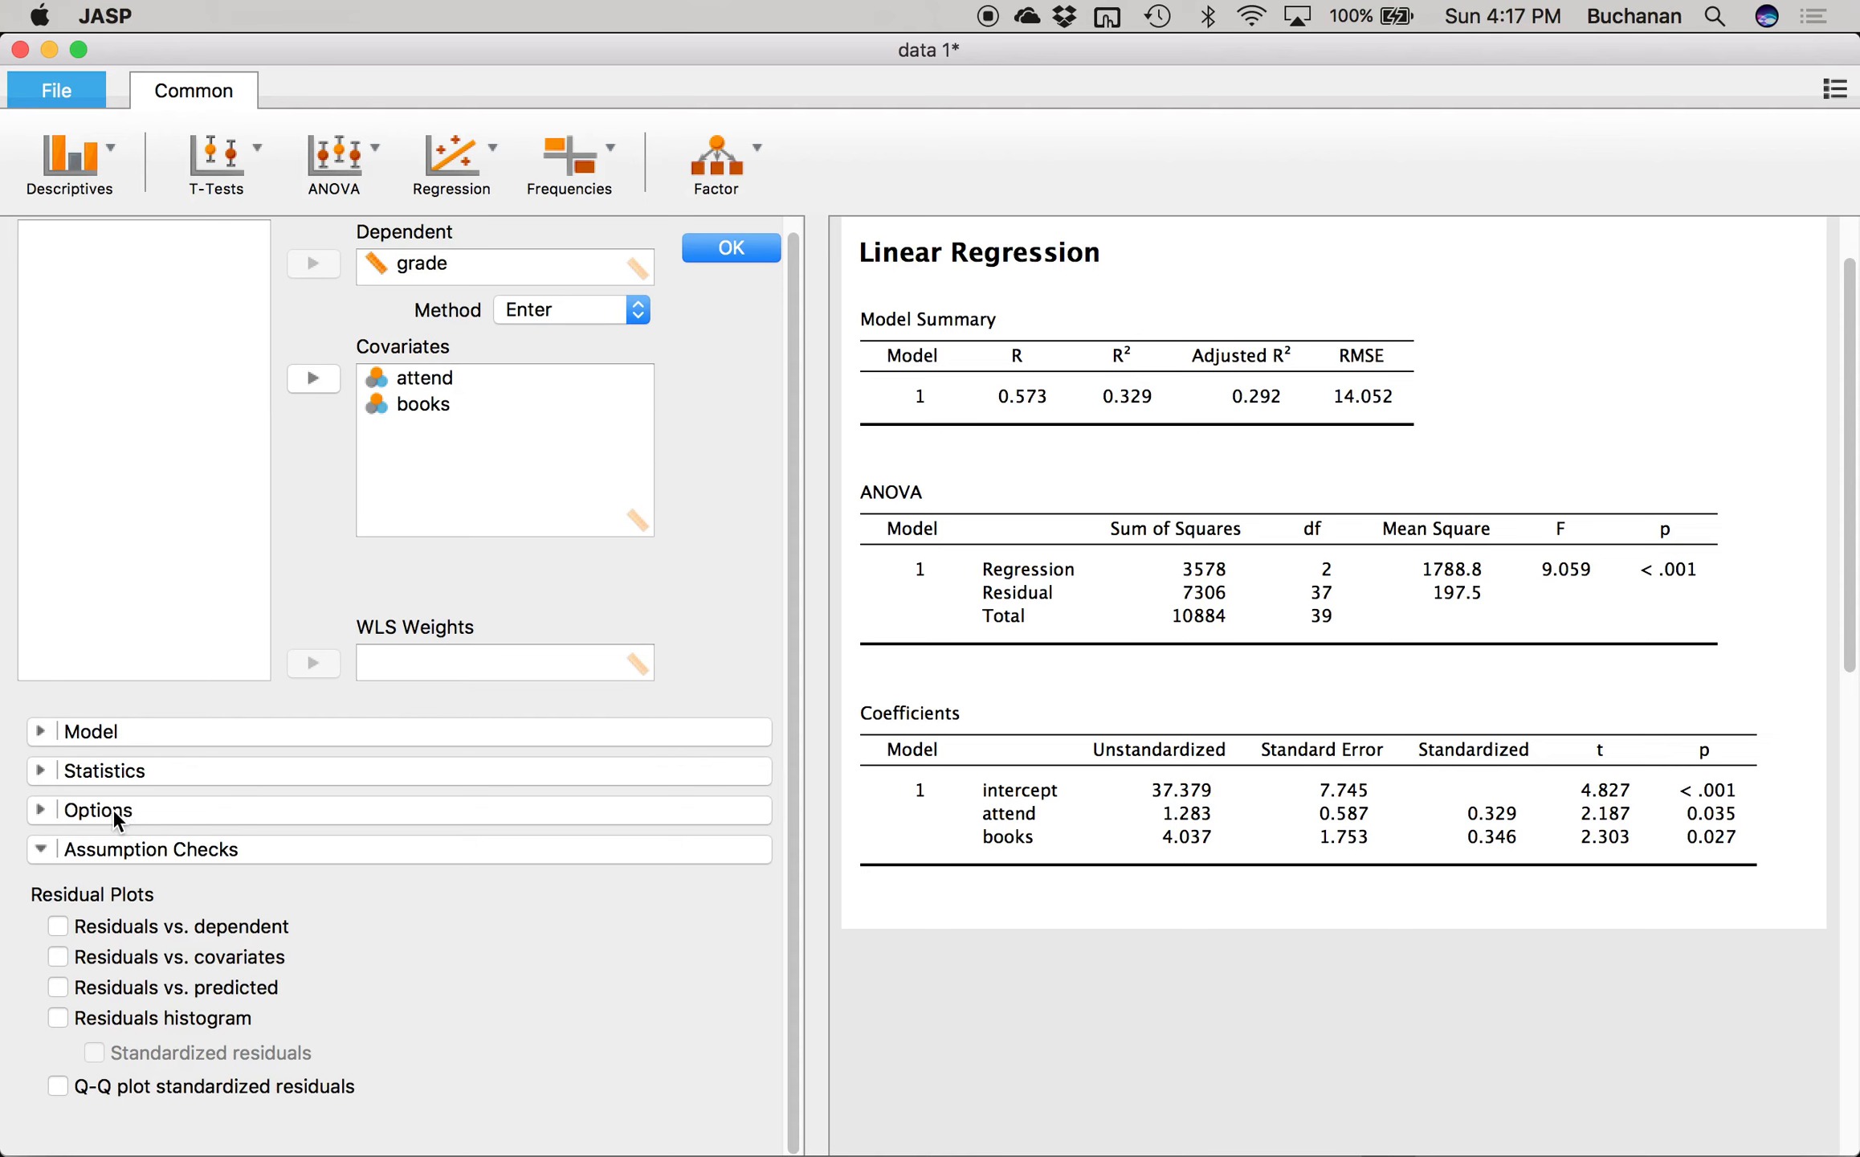
{"action": "left_click", "coordinate": [56, 1017]}
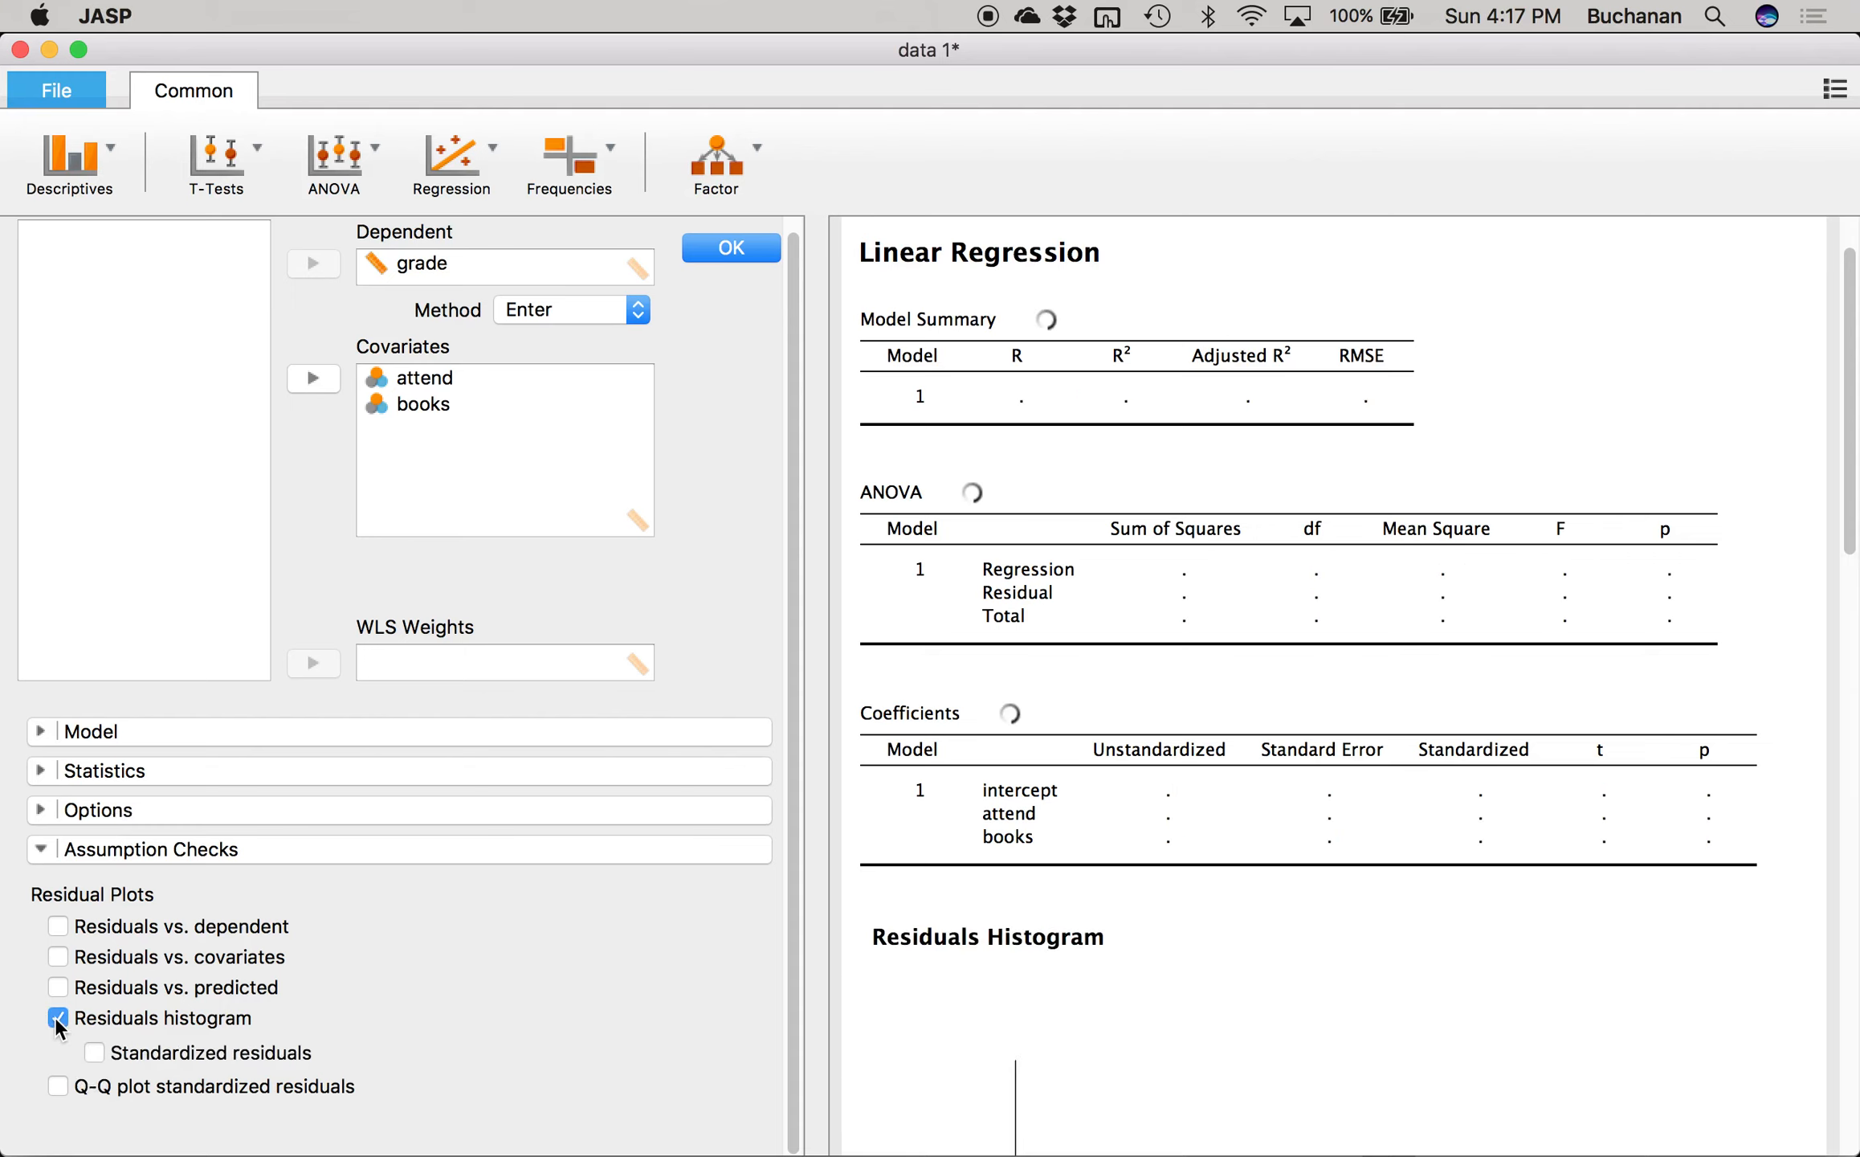
{"action": "scroll", "coordinate": [980, 787], "scroll_direction": "down", "scroll_amount": 8}
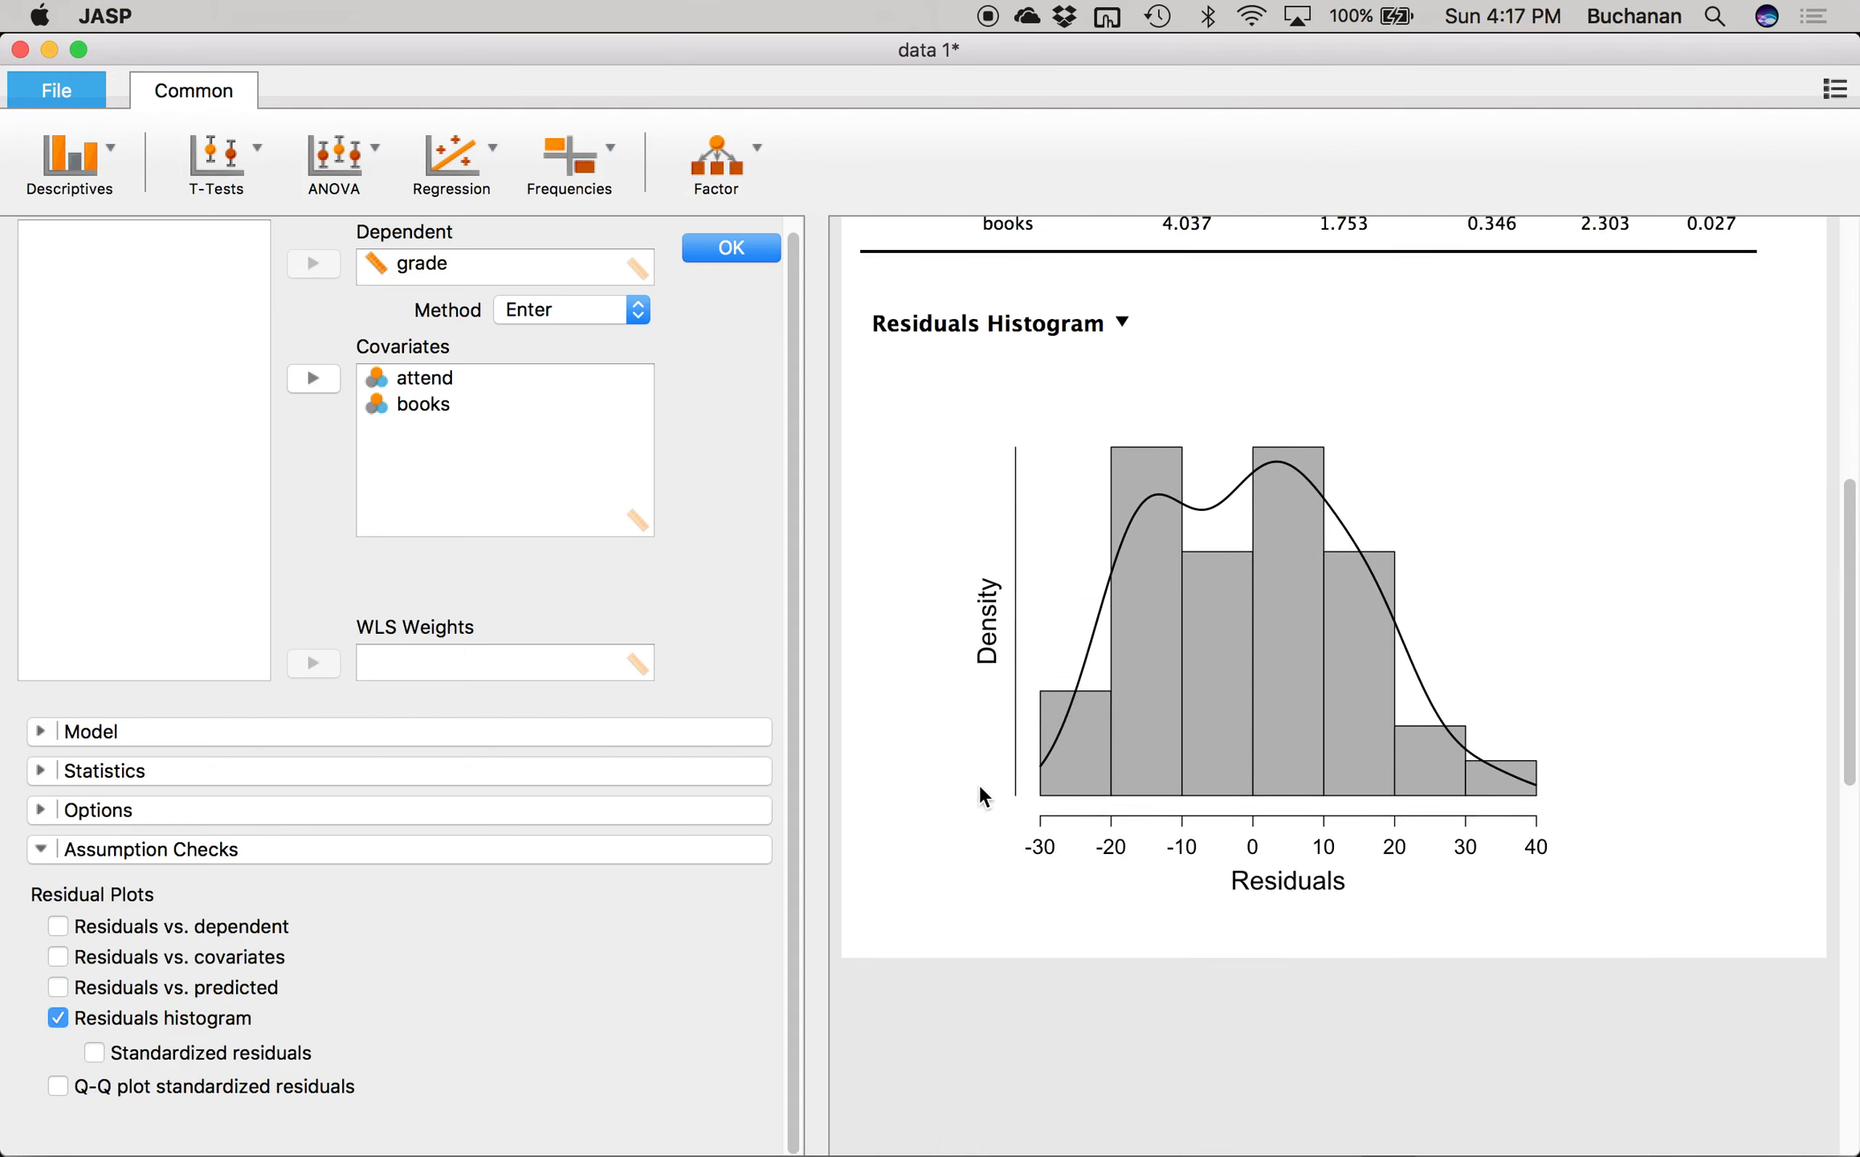
{"action": "left_click", "coordinate": [94, 1052]}
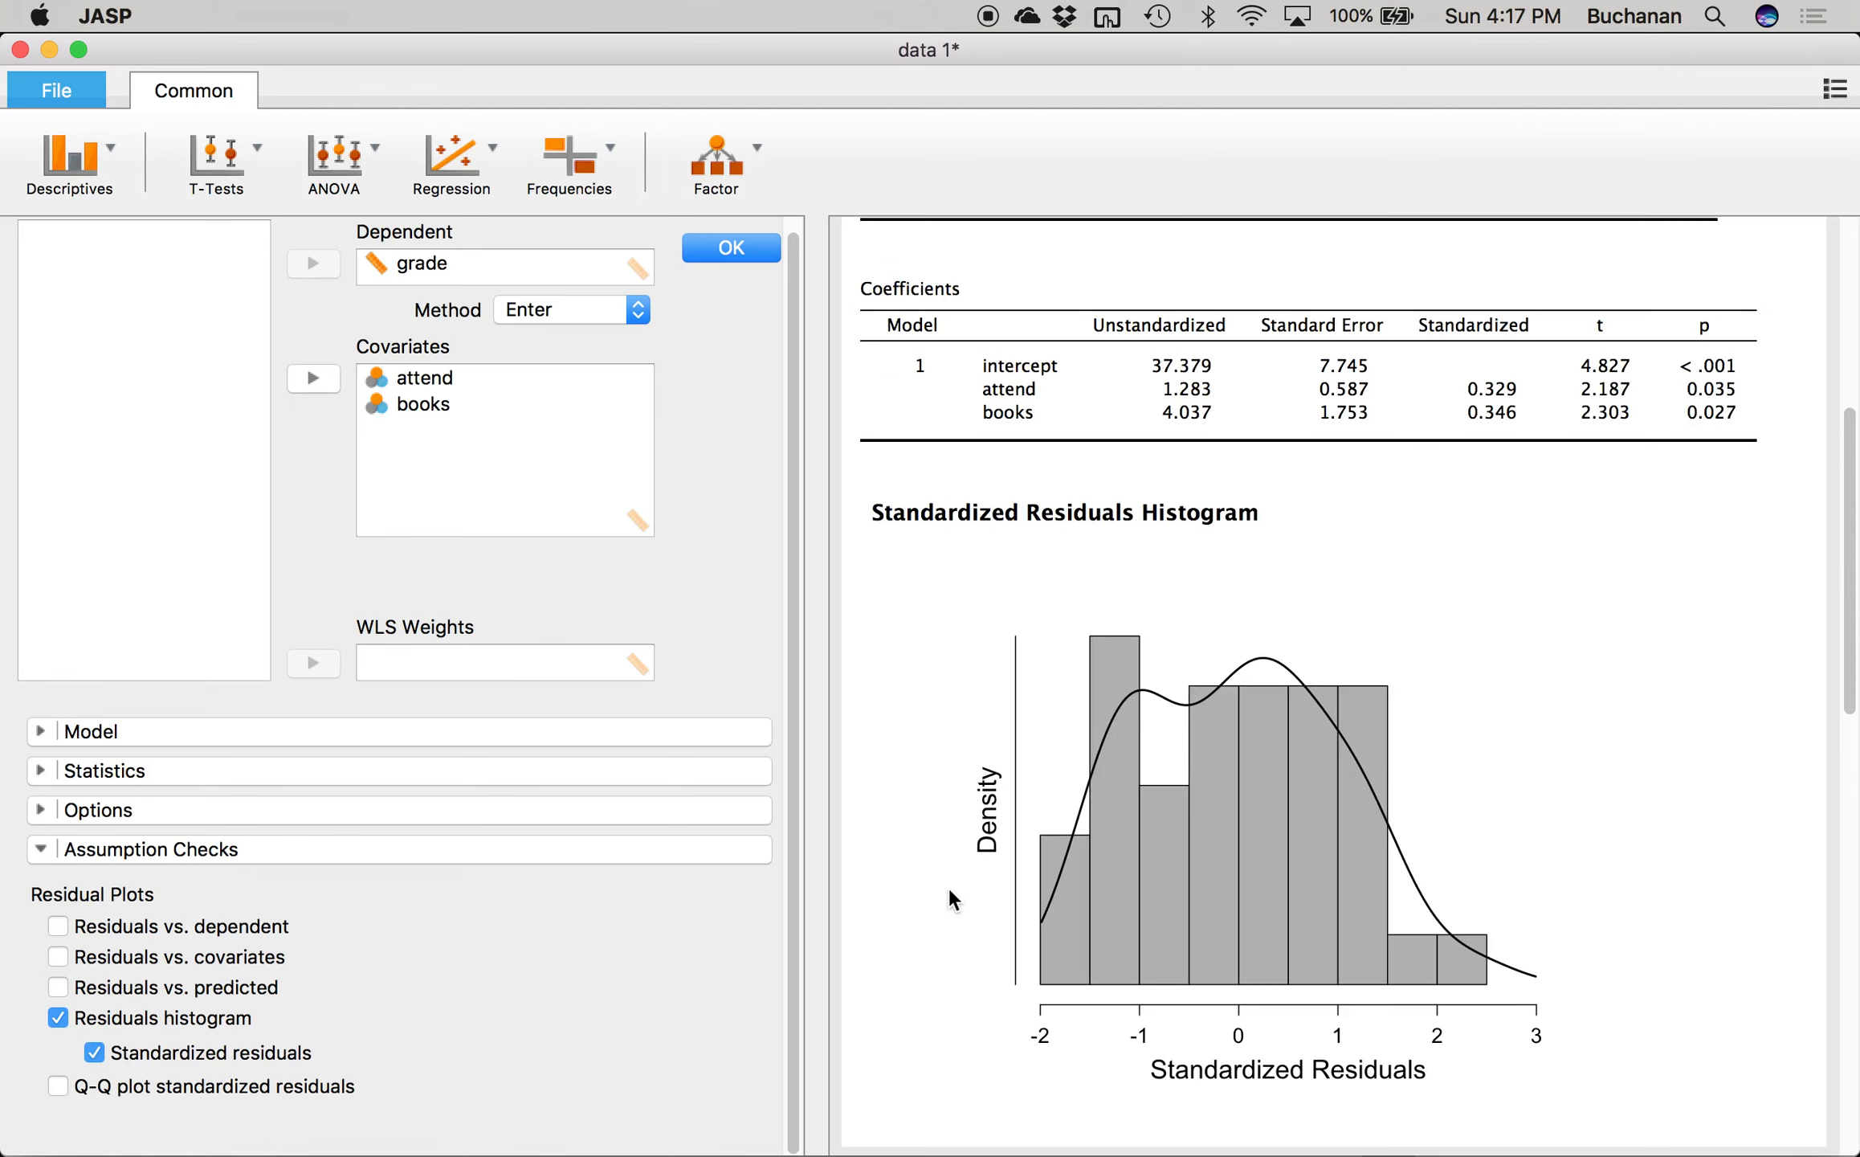
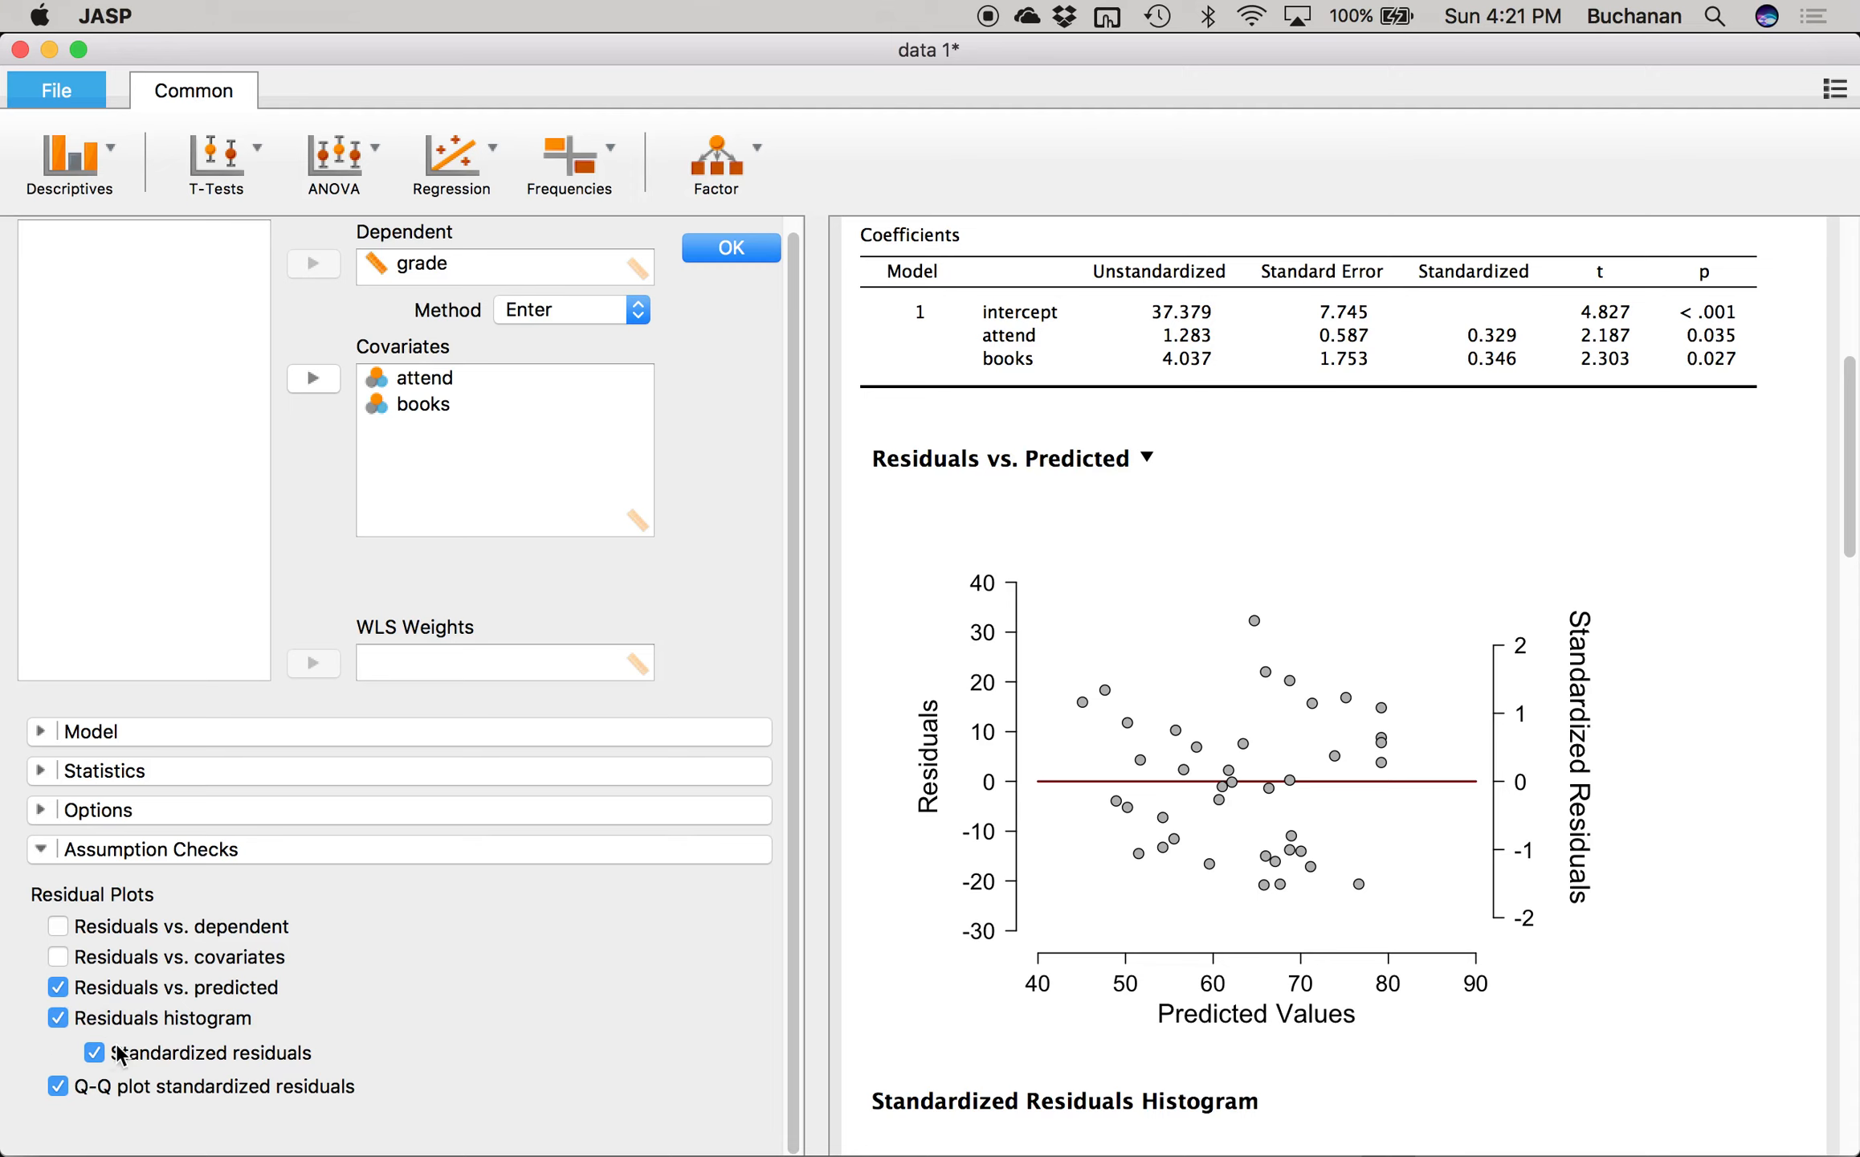
- Turn on casewise diagnostics for outliers outside 3 standard deviations in the regression statistics and check the diagnostics table
{"action": "scroll", "coordinate": [1145, 781], "scroll_direction": "down", "scroll_amount": 3}
{"action": "scroll", "coordinate": [1141, 780], "scroll_direction": "down", "scroll_amount": 9}
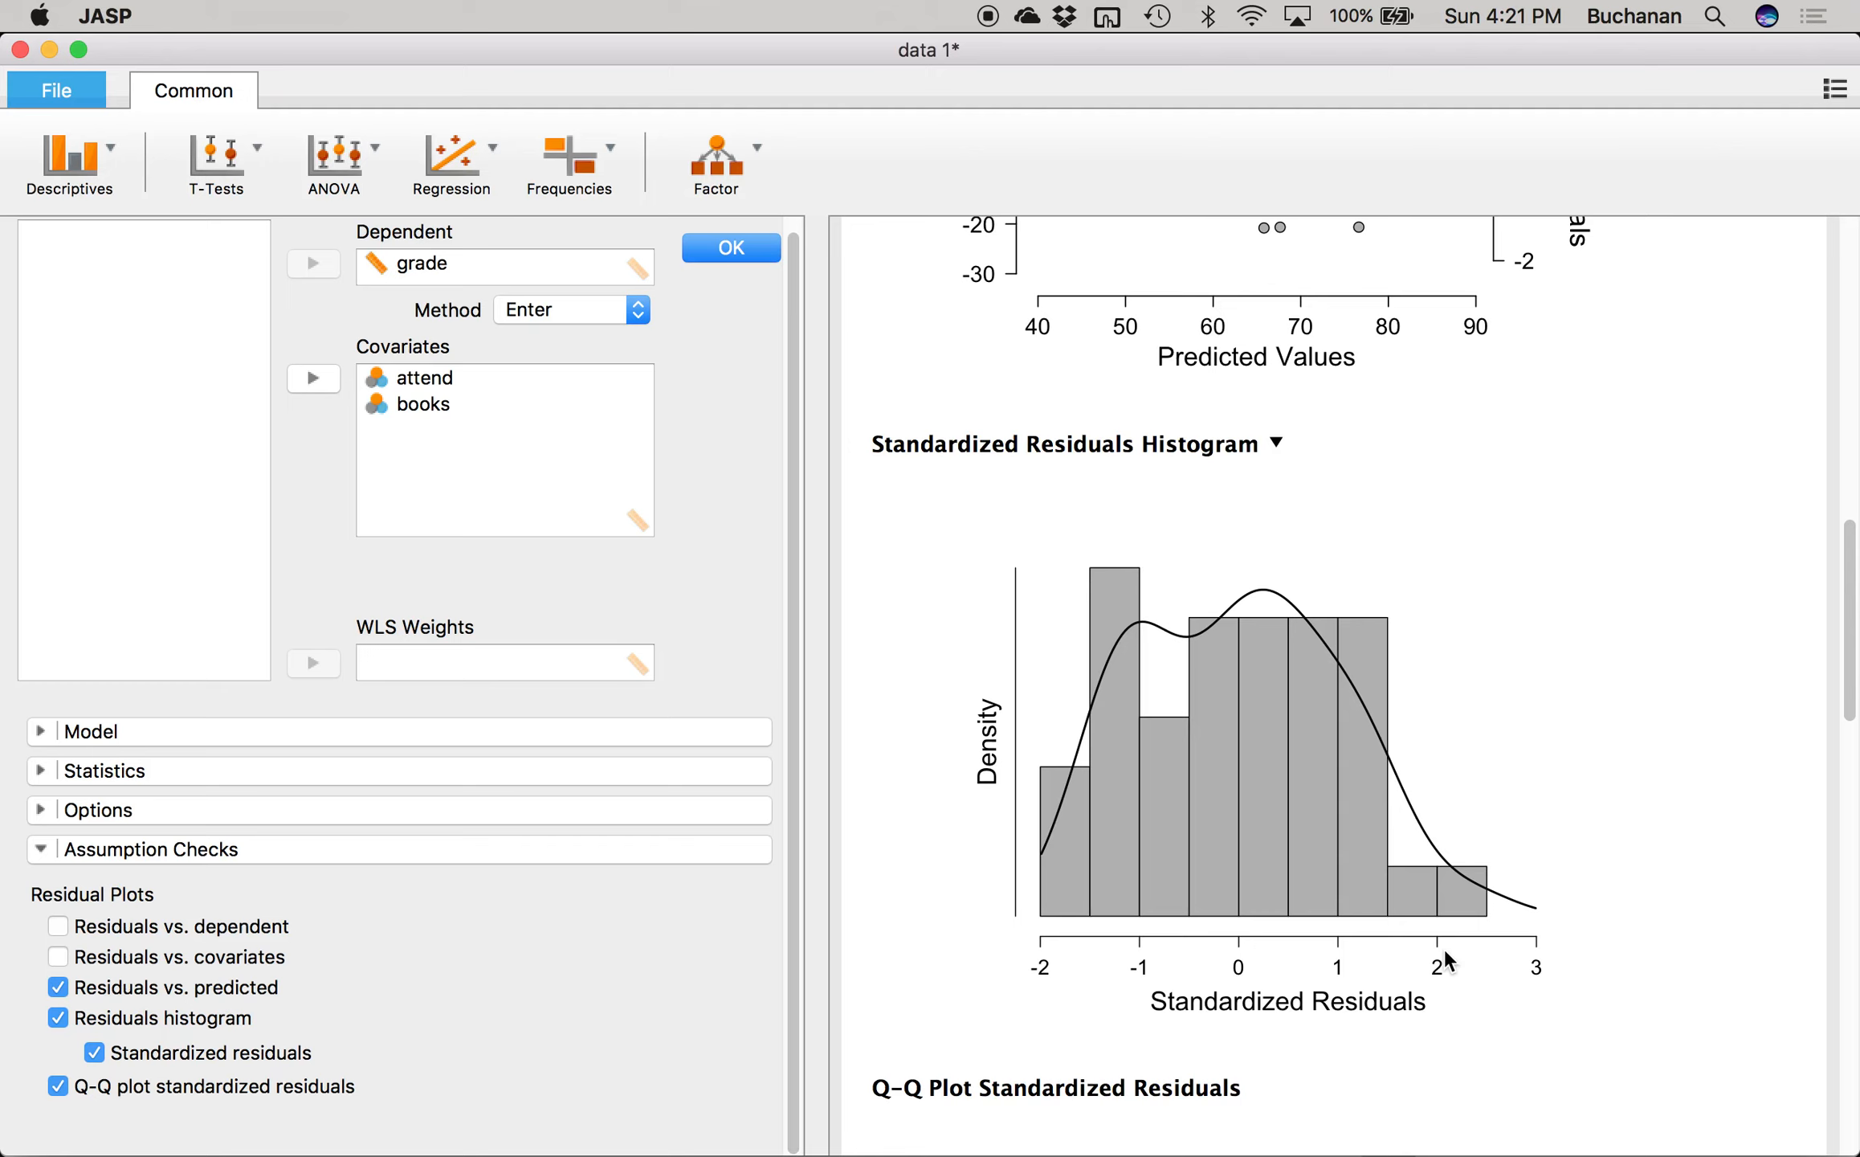
{"action": "left_click", "coordinate": [39, 804]}
{"action": "left_click", "coordinate": [40, 805]}
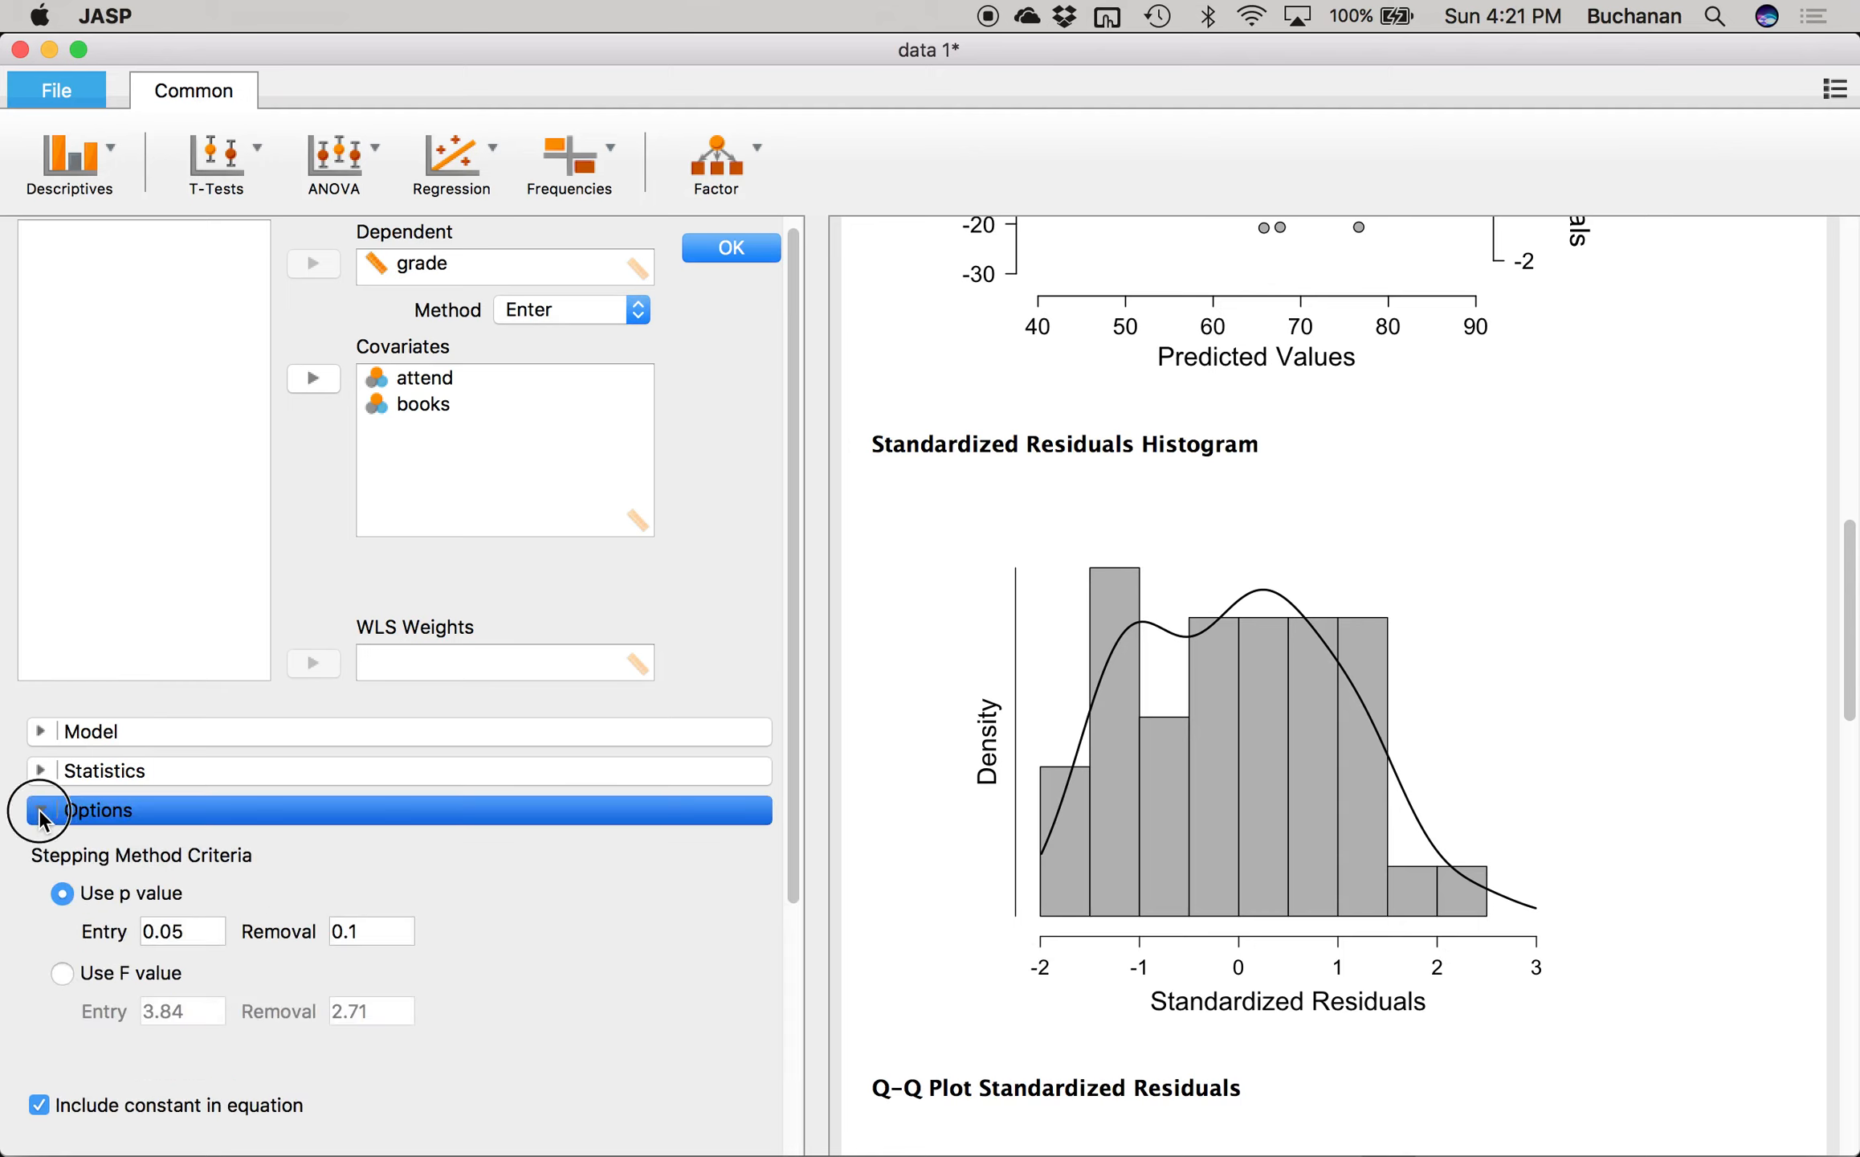
{"action": "left_click", "coordinate": [42, 771]}
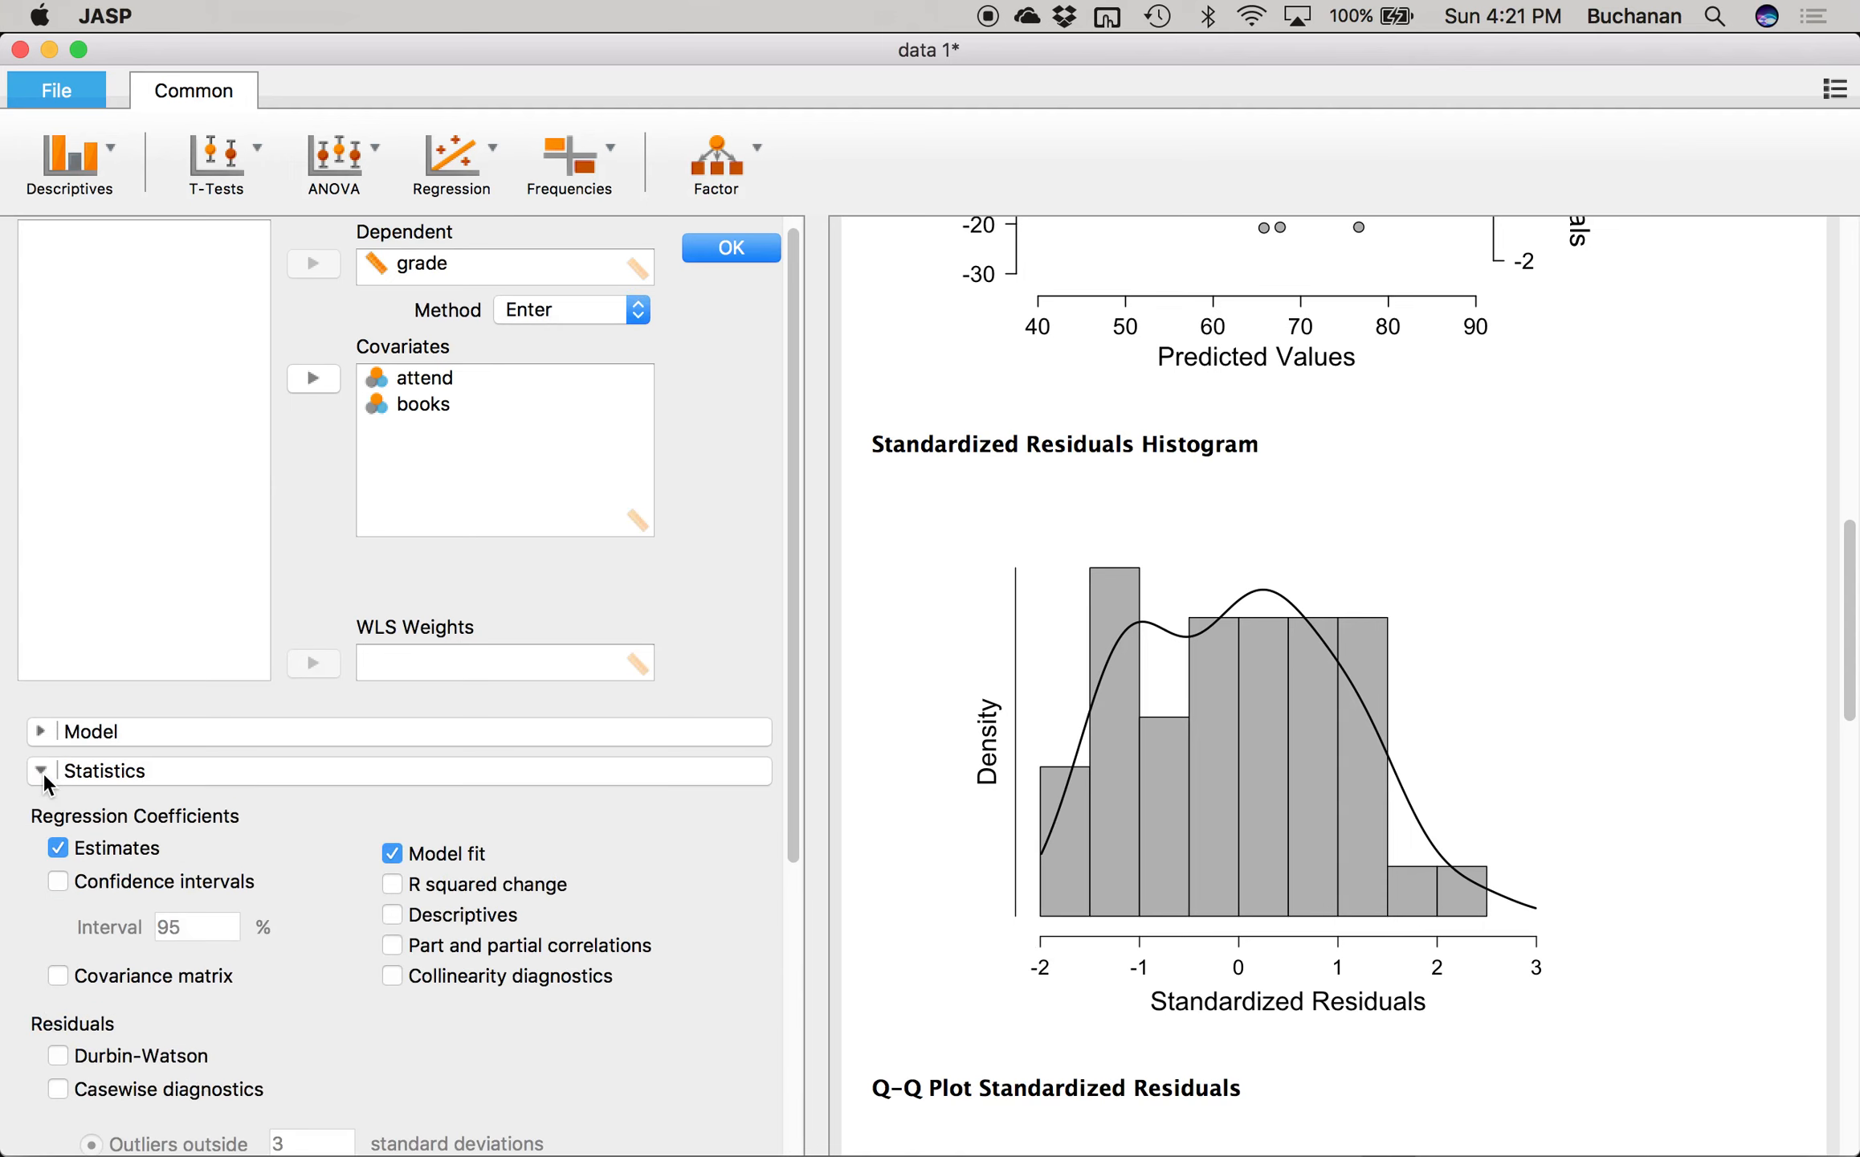
{"action": "scroll", "coordinate": [42, 771], "scroll_direction": "down", "scroll_amount": 5}
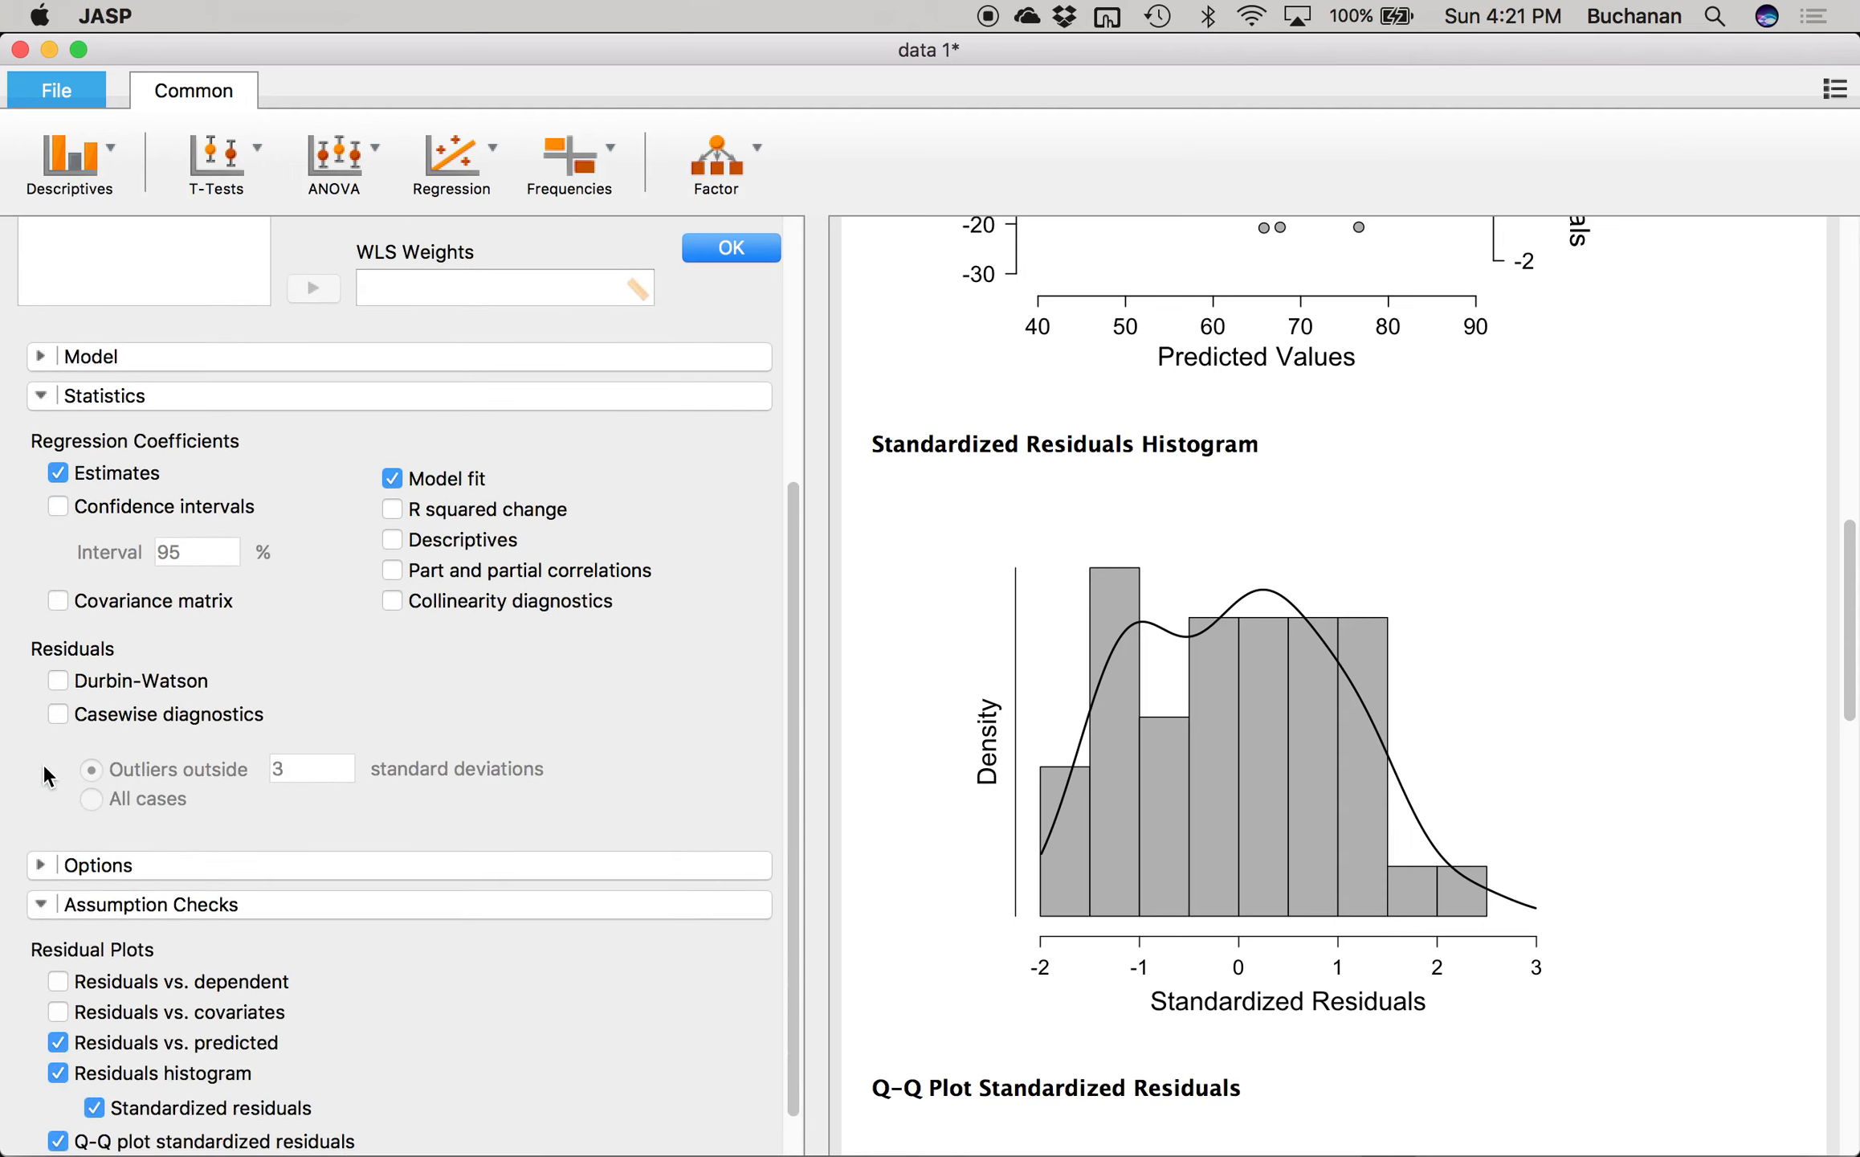
{"action": "left_click", "coordinate": [56, 712]}
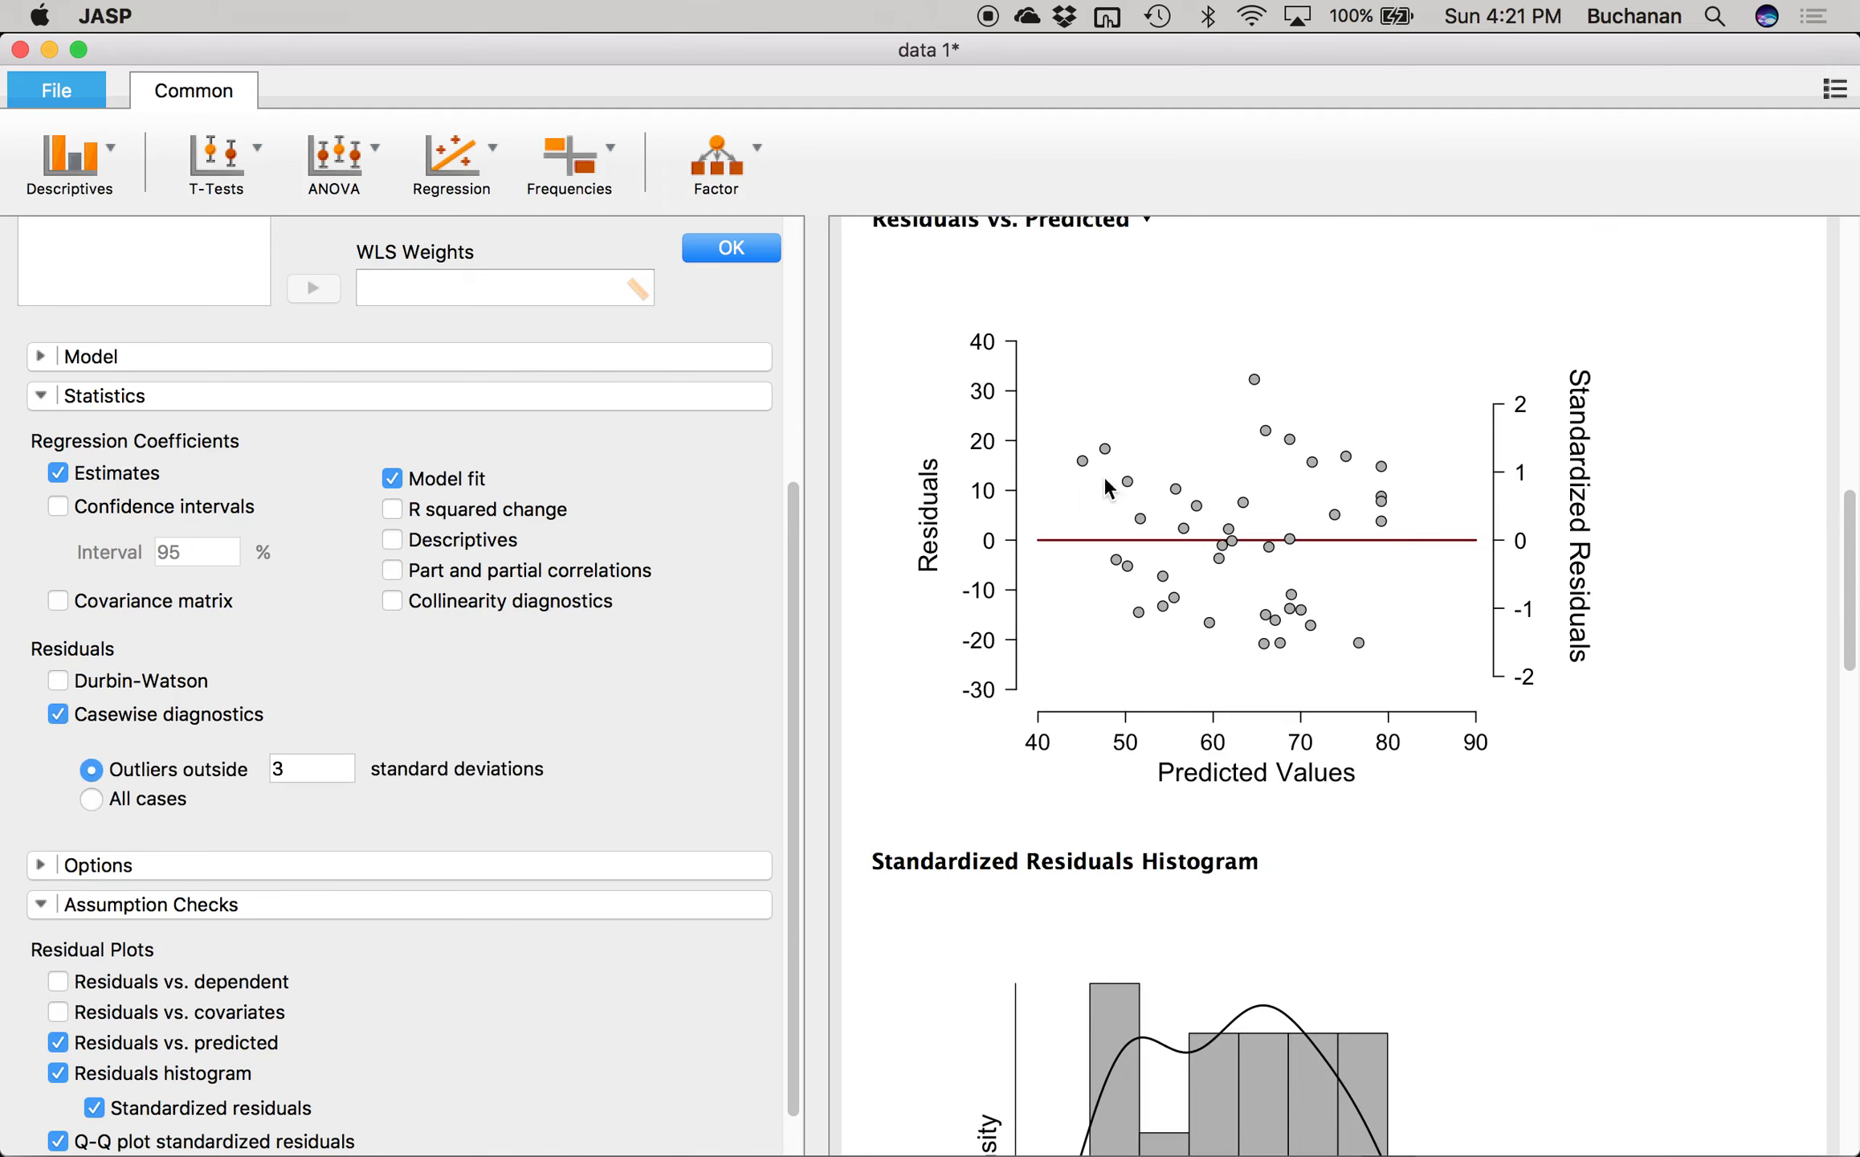
{"action": "scroll", "coordinate": [1044, 530], "scroll_direction": "up", "scroll_amount": 10}
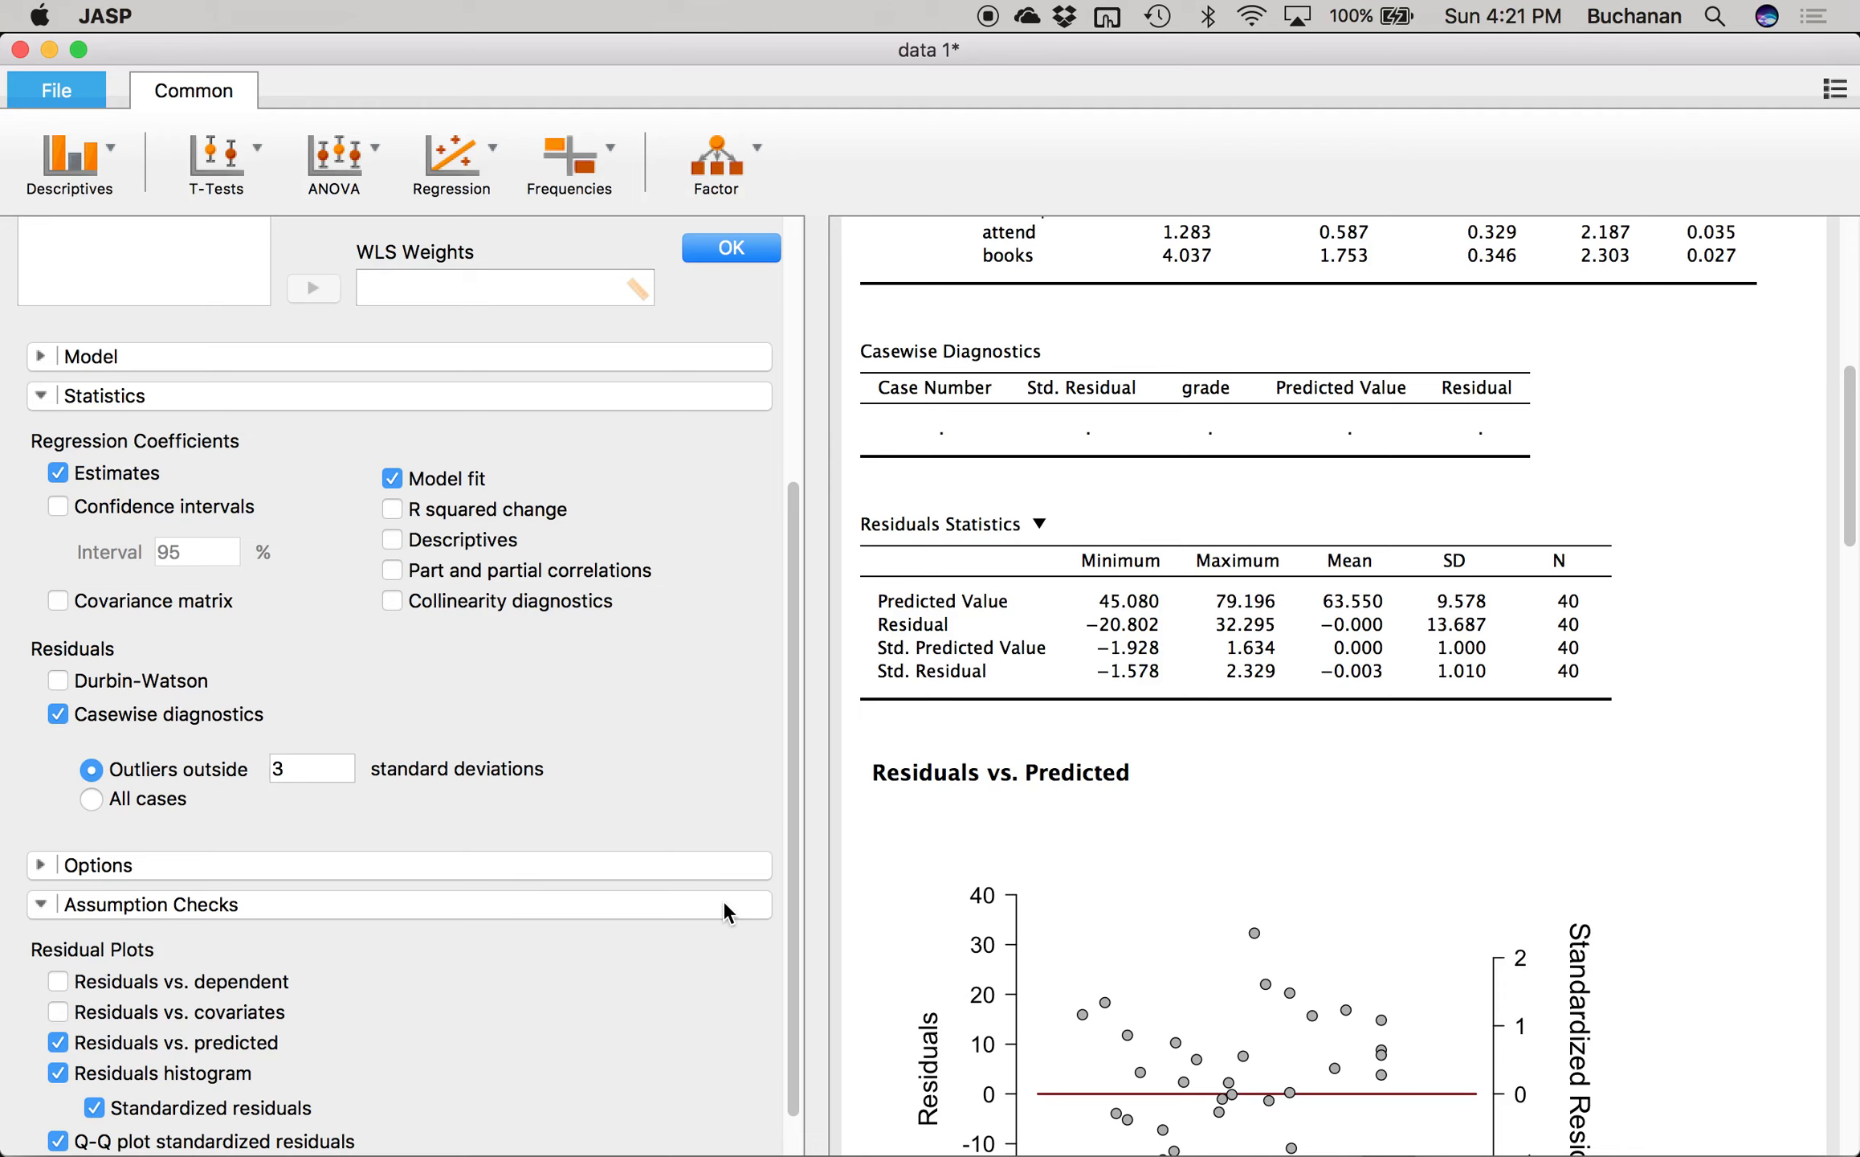
- Switch to Excel to review the z-score columns on the no out sheet, and return to JASP
{"action": "key", "text": "ctrl+Up"}
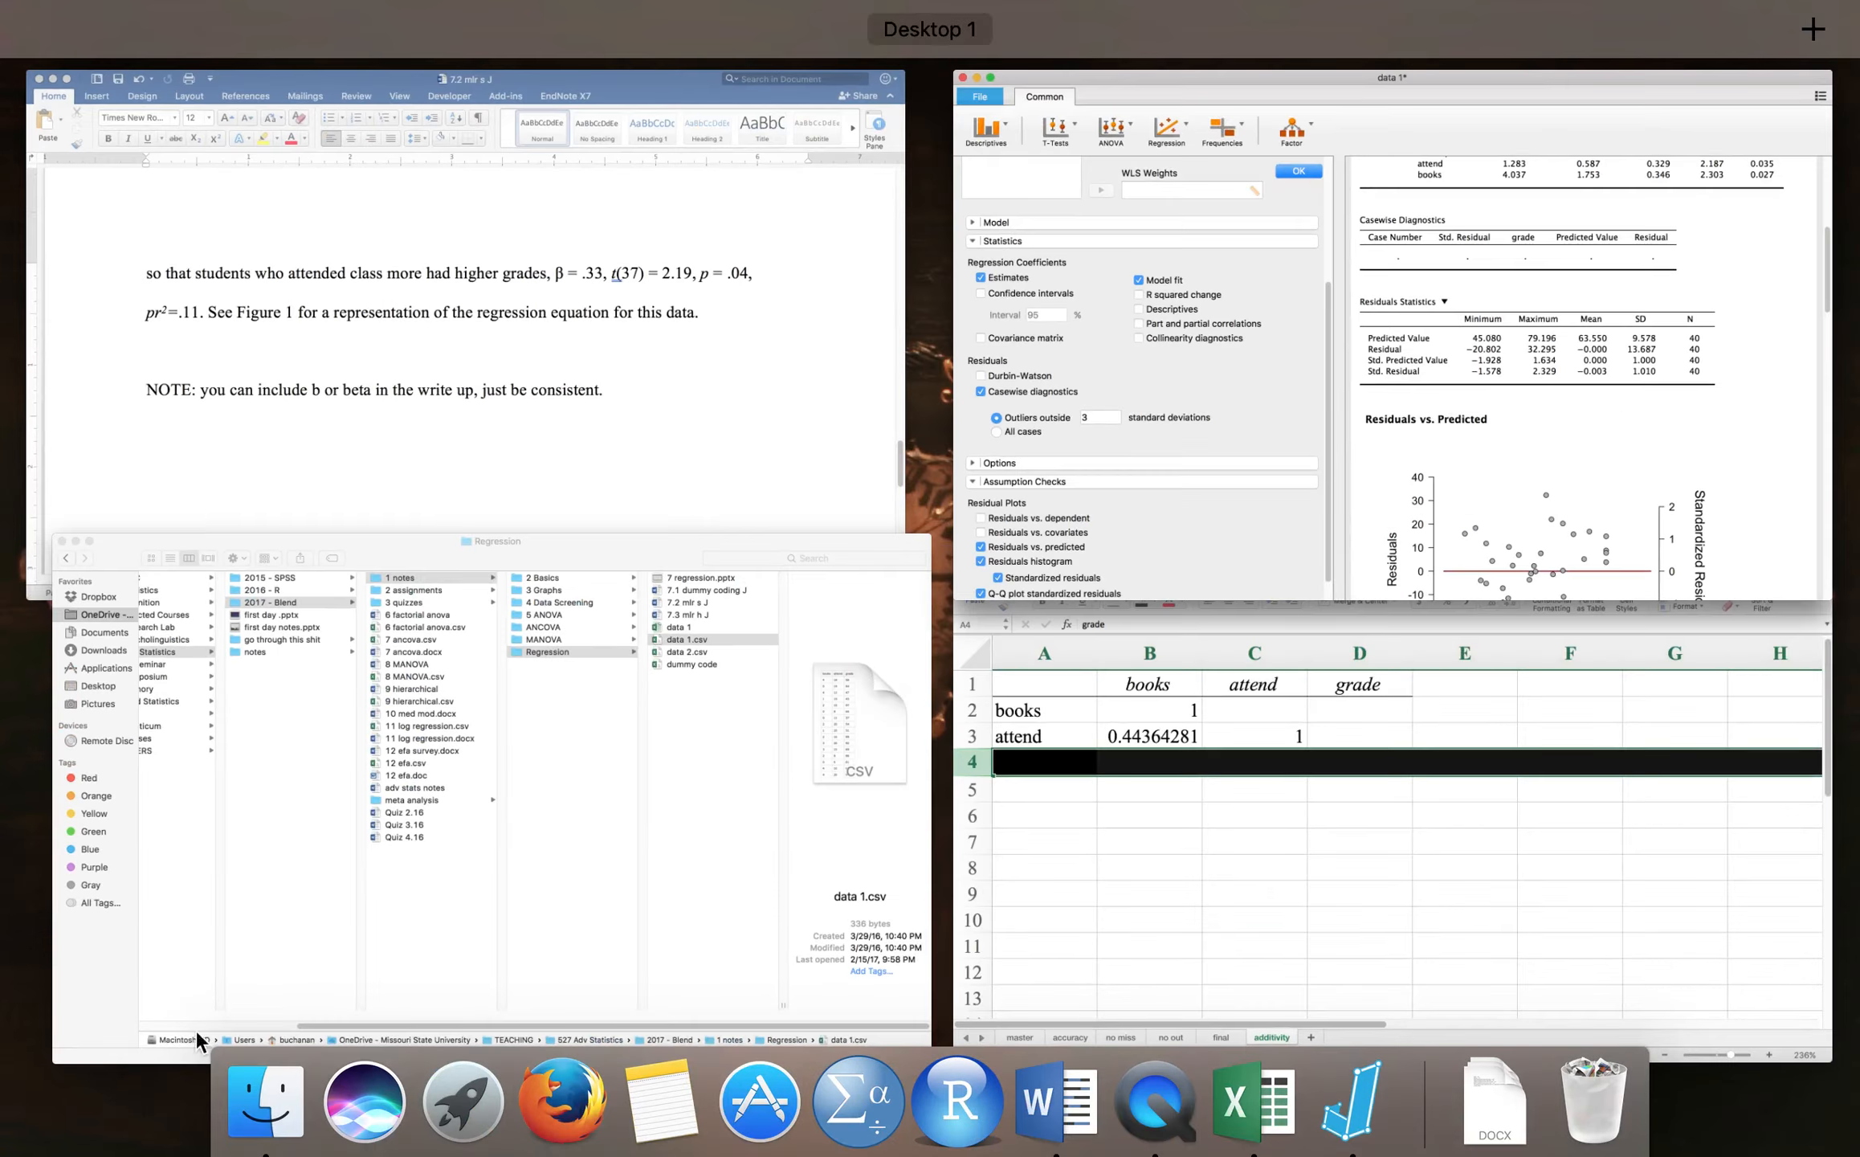
{"action": "left_click", "coordinate": [1187, 762]}
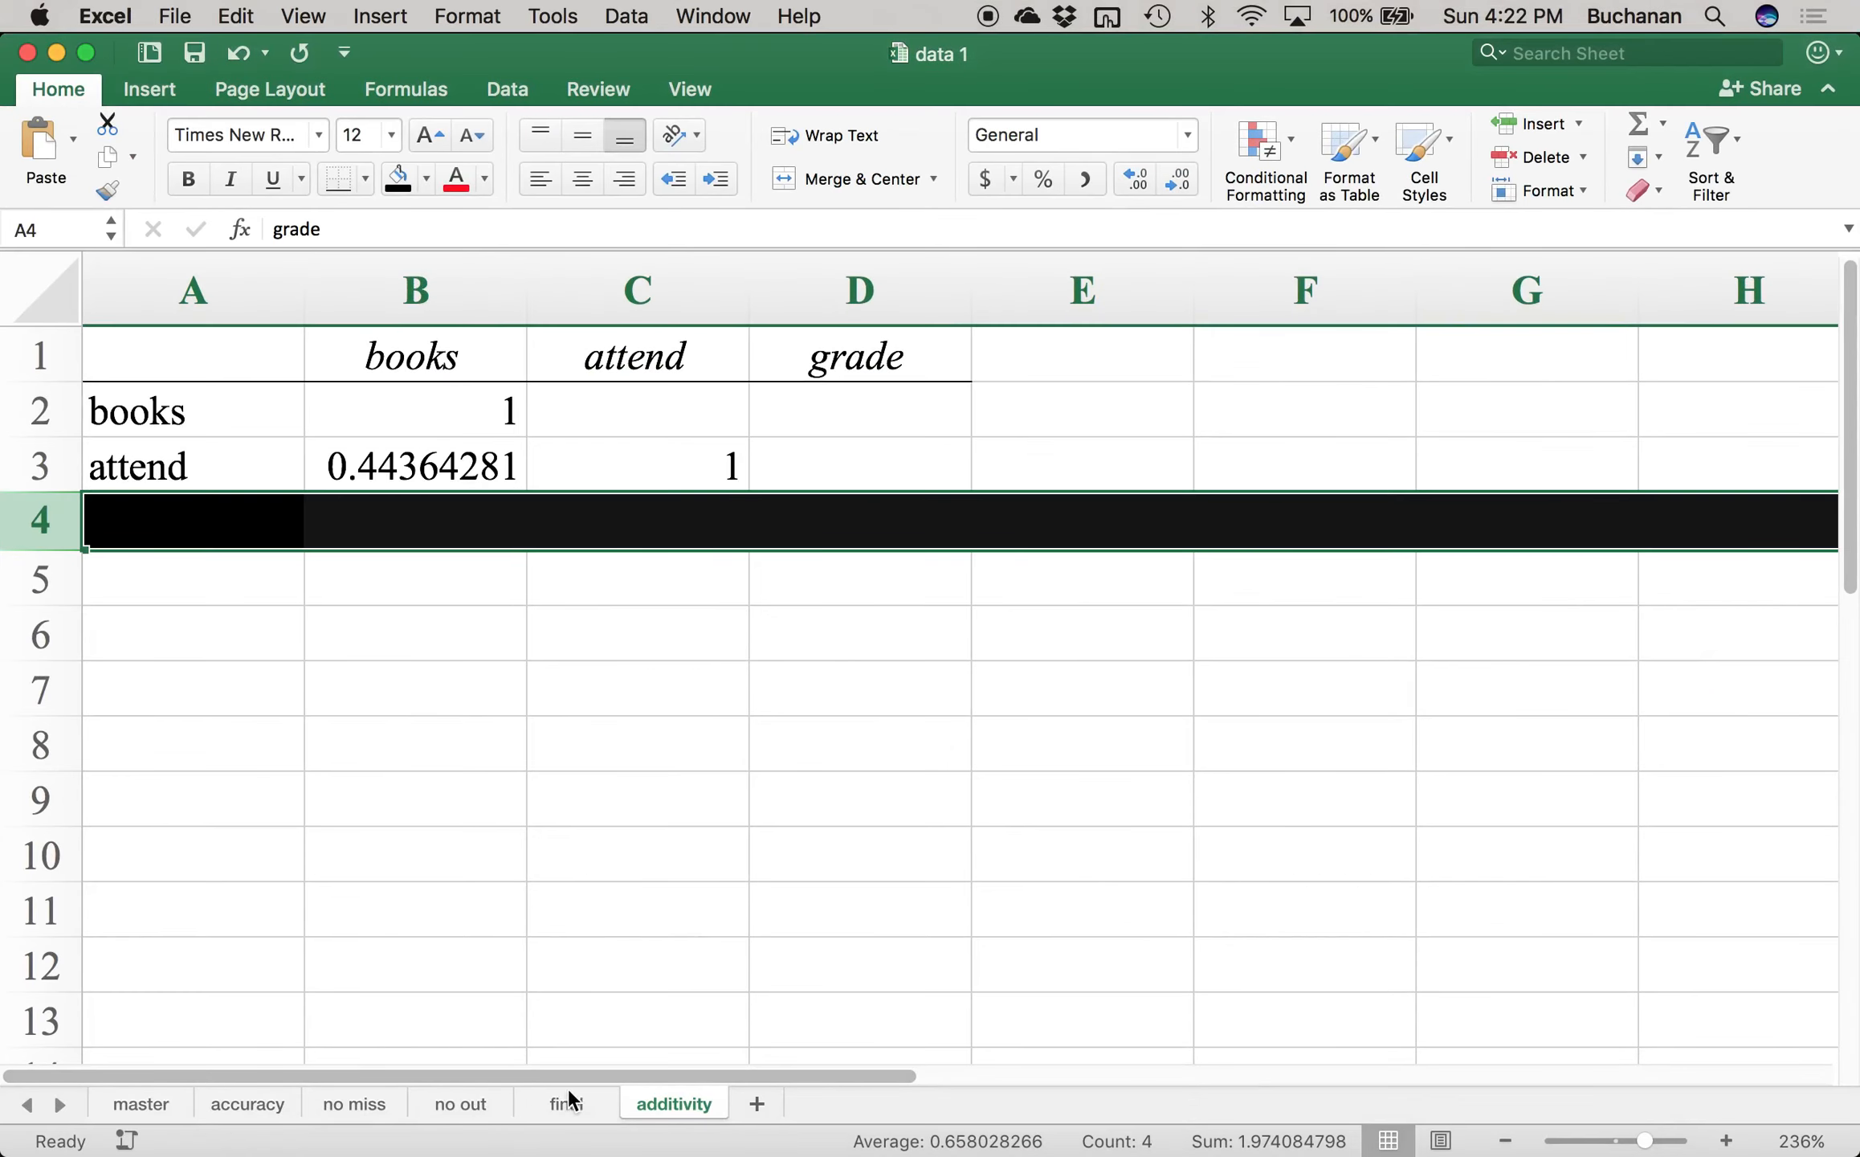
{"action": "left_click", "coordinate": [449, 1104]}
{"action": "scroll", "coordinate": [795, 691], "scroll_direction": "up", "scroll_amount": 10}
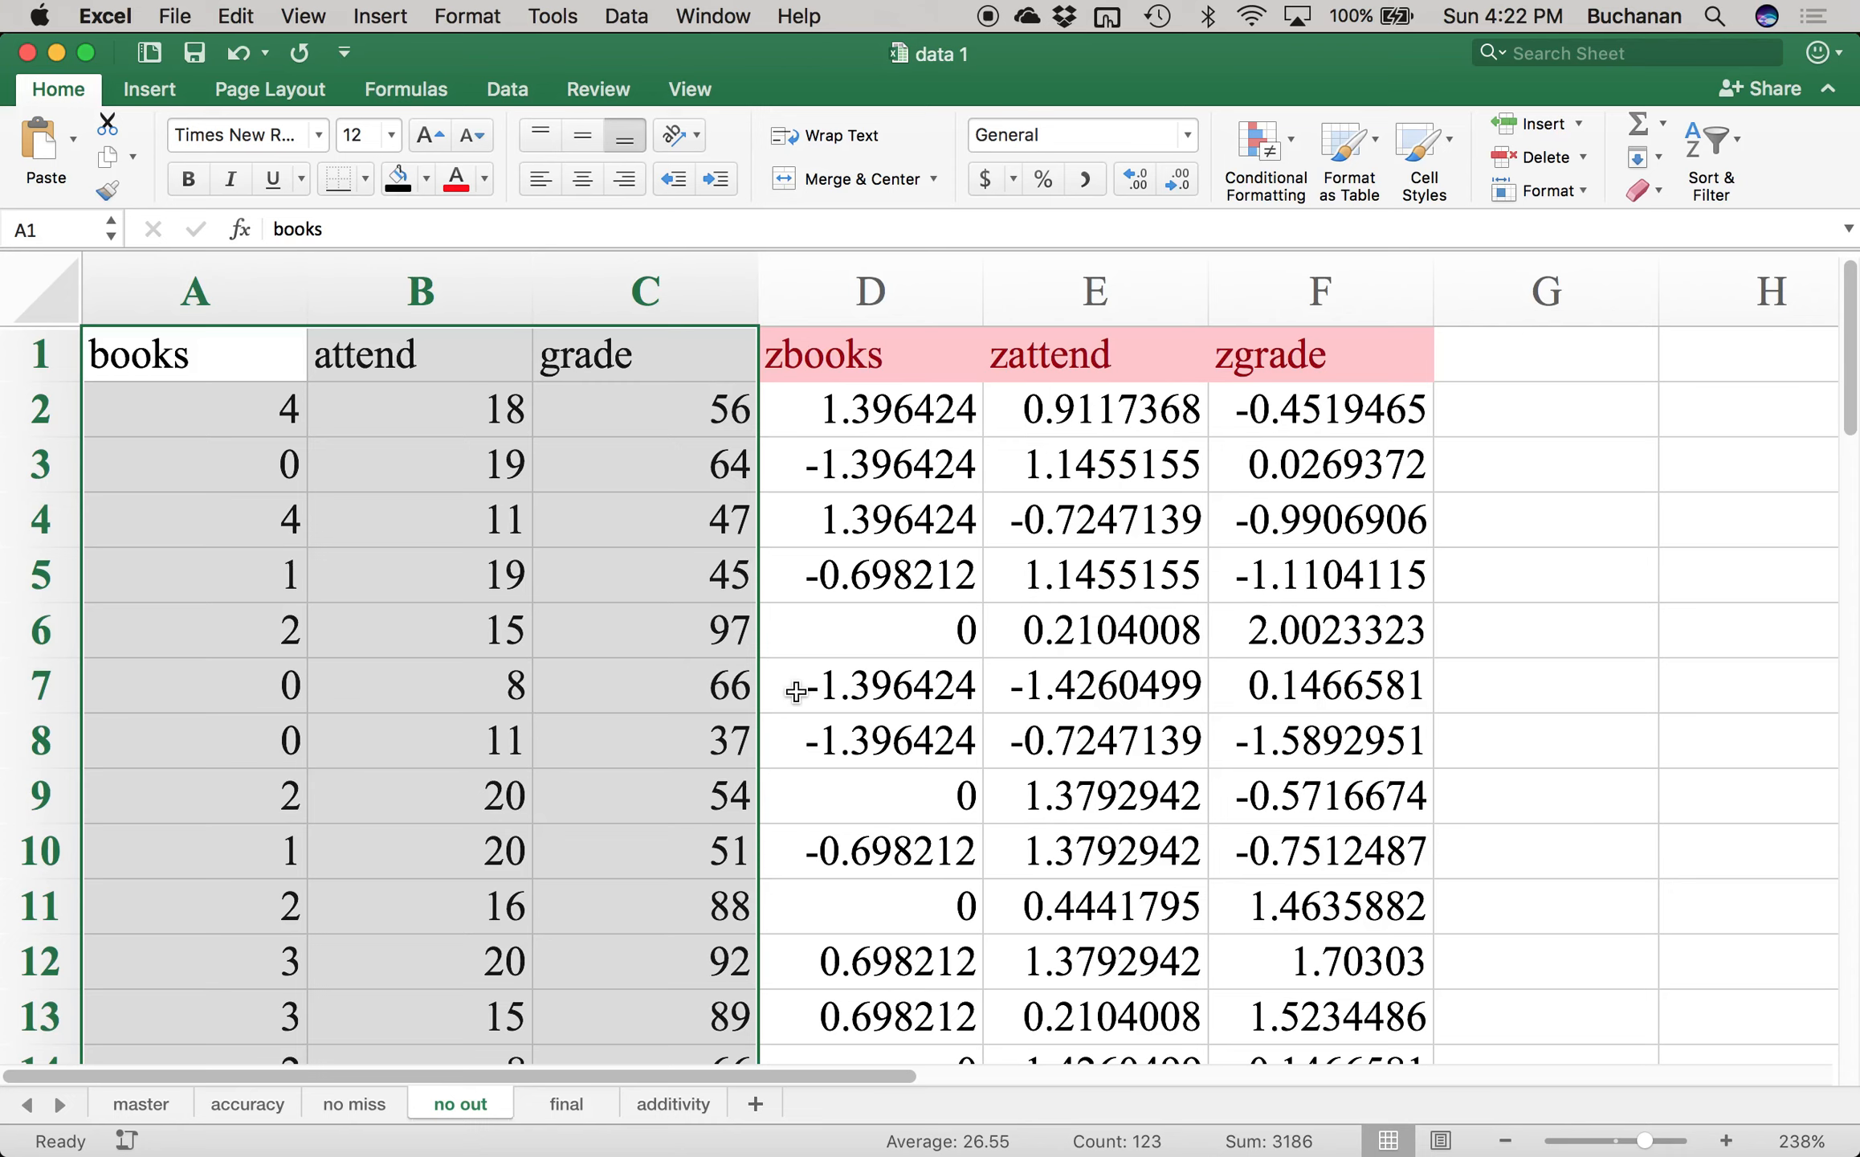
{"action": "key", "text": "ctrl+Up"}
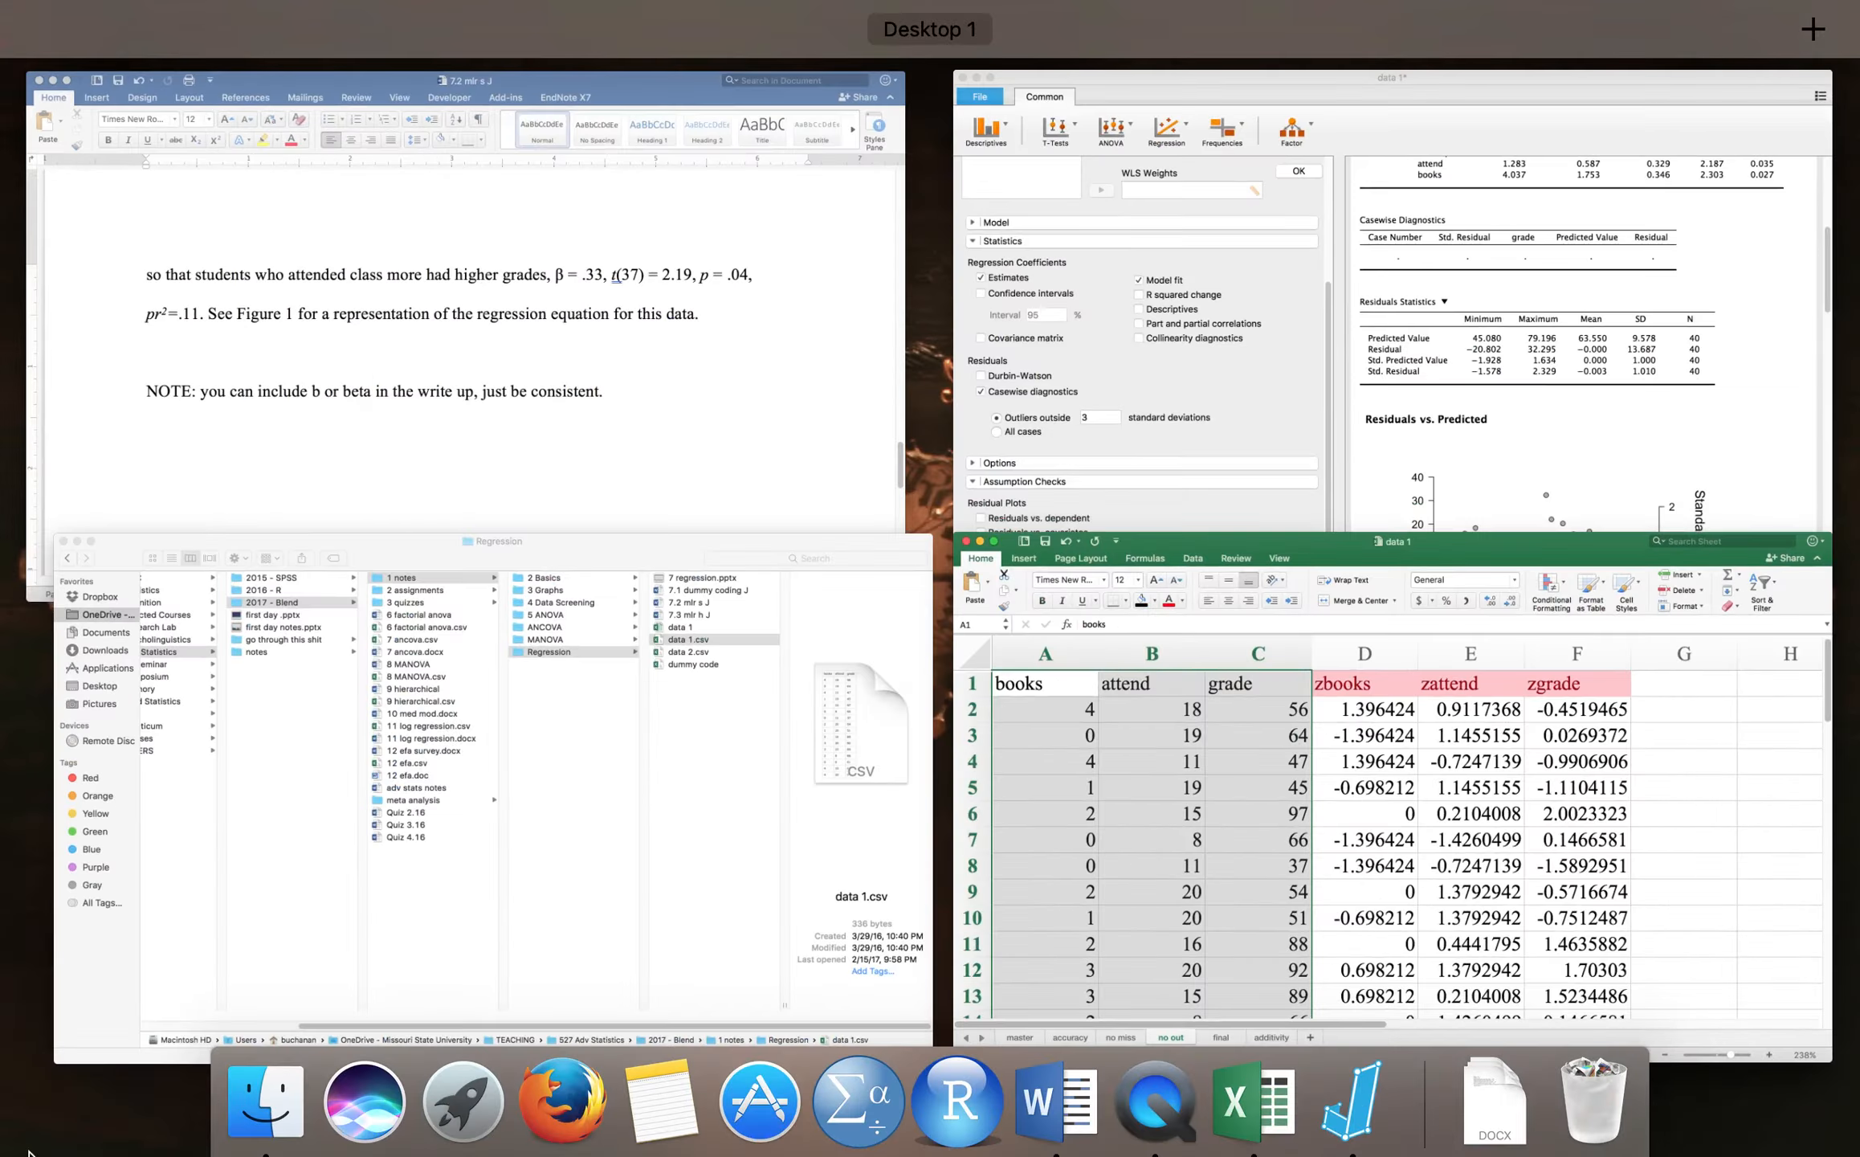
{"action": "left_click", "coordinate": [1293, 224]}
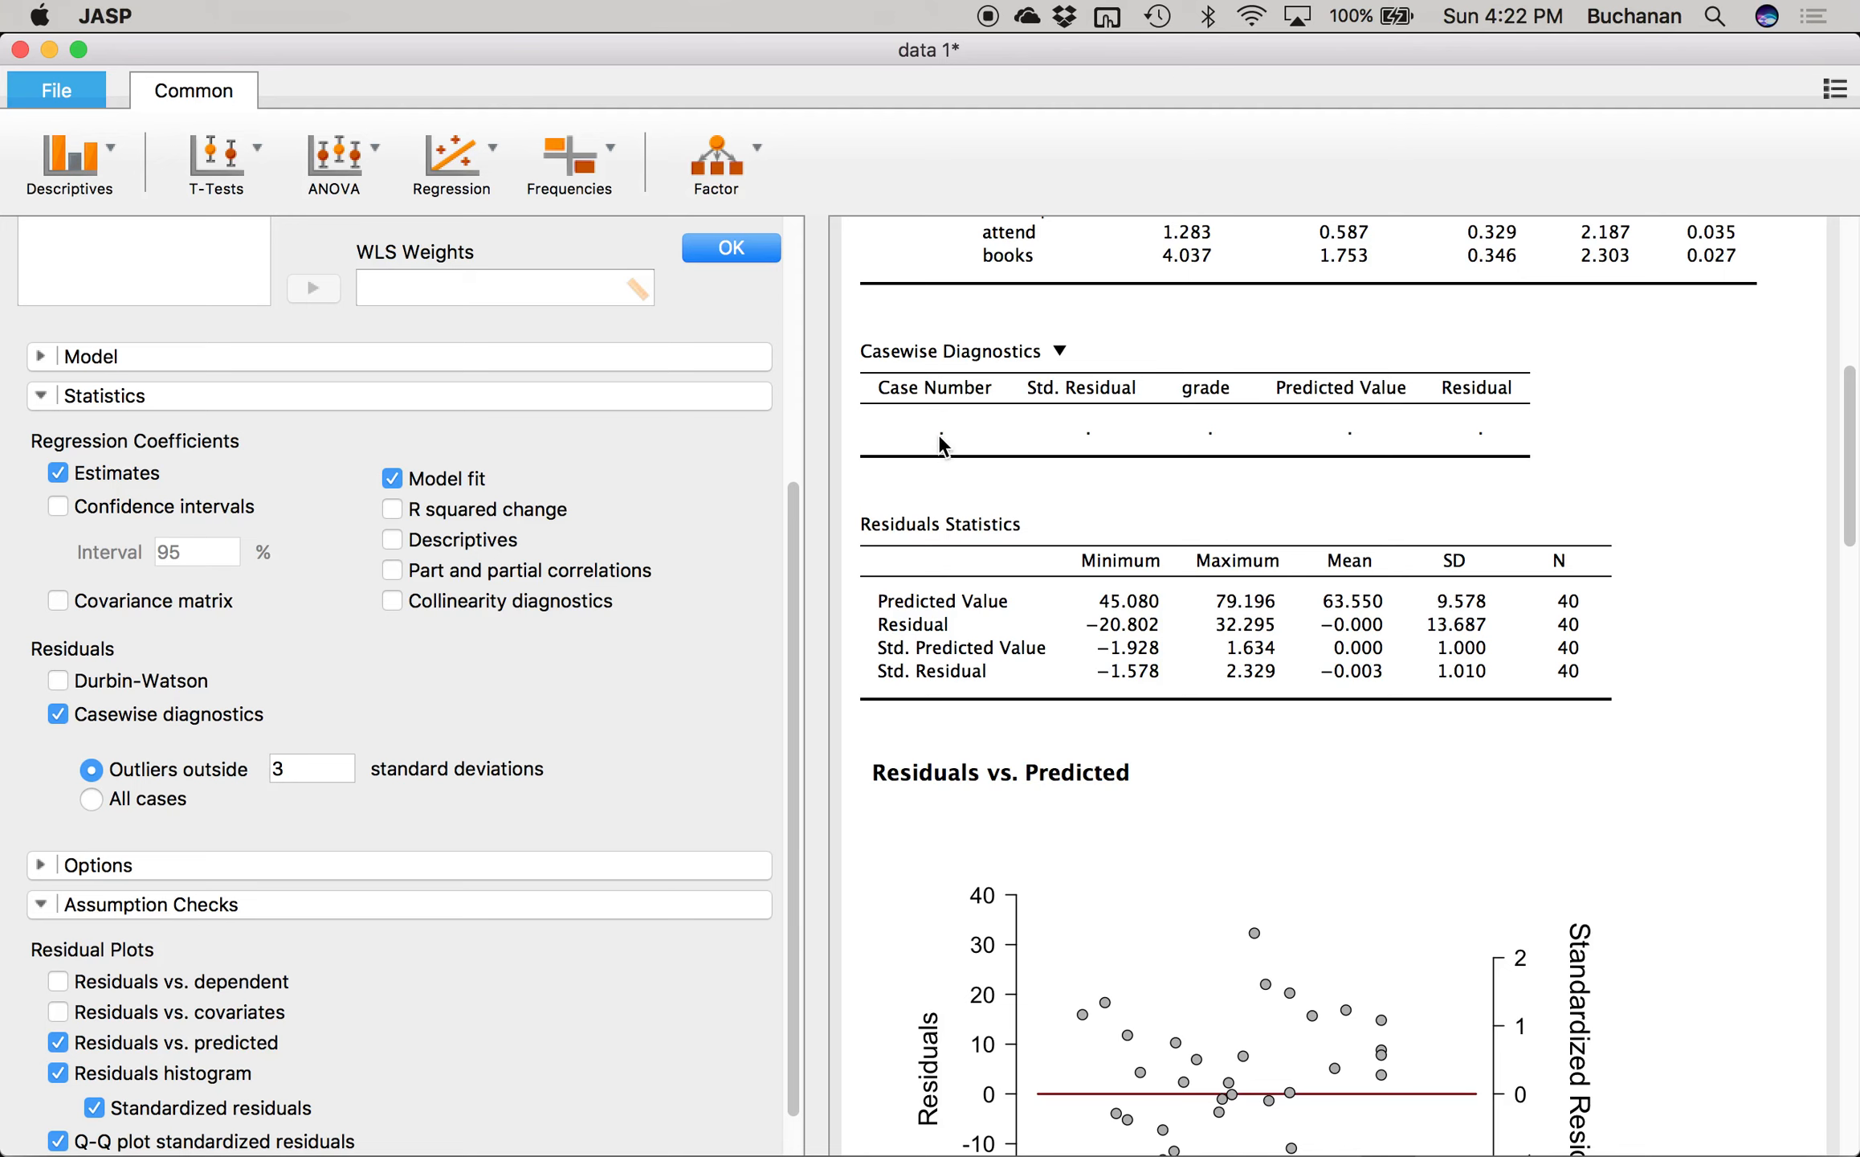
- Close the regression options and add a Correlation Matrix analysis without assigning any variables
{"action": "left_click", "coordinate": [695, 253]}
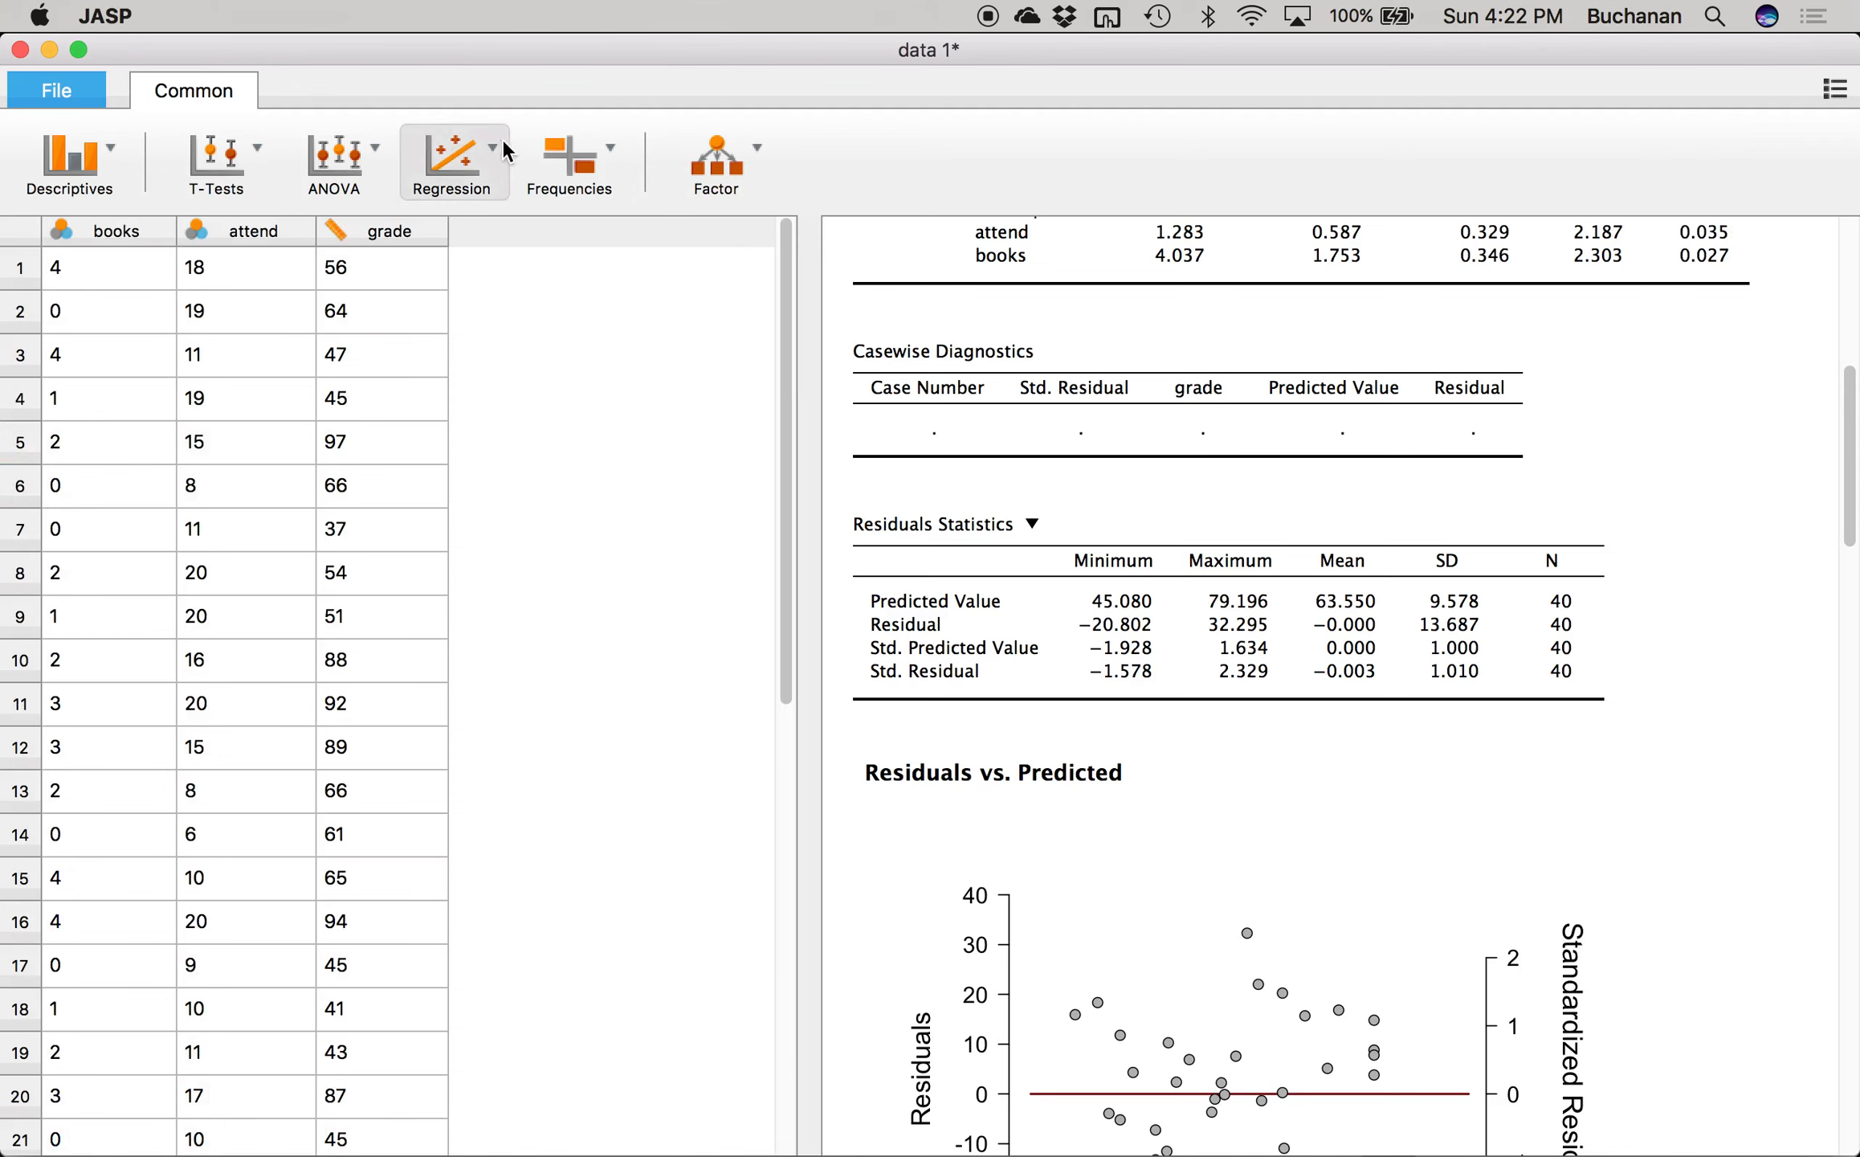
{"action": "left_click", "coordinate": [486, 153]}
{"action": "left_click", "coordinate": [470, 218]}
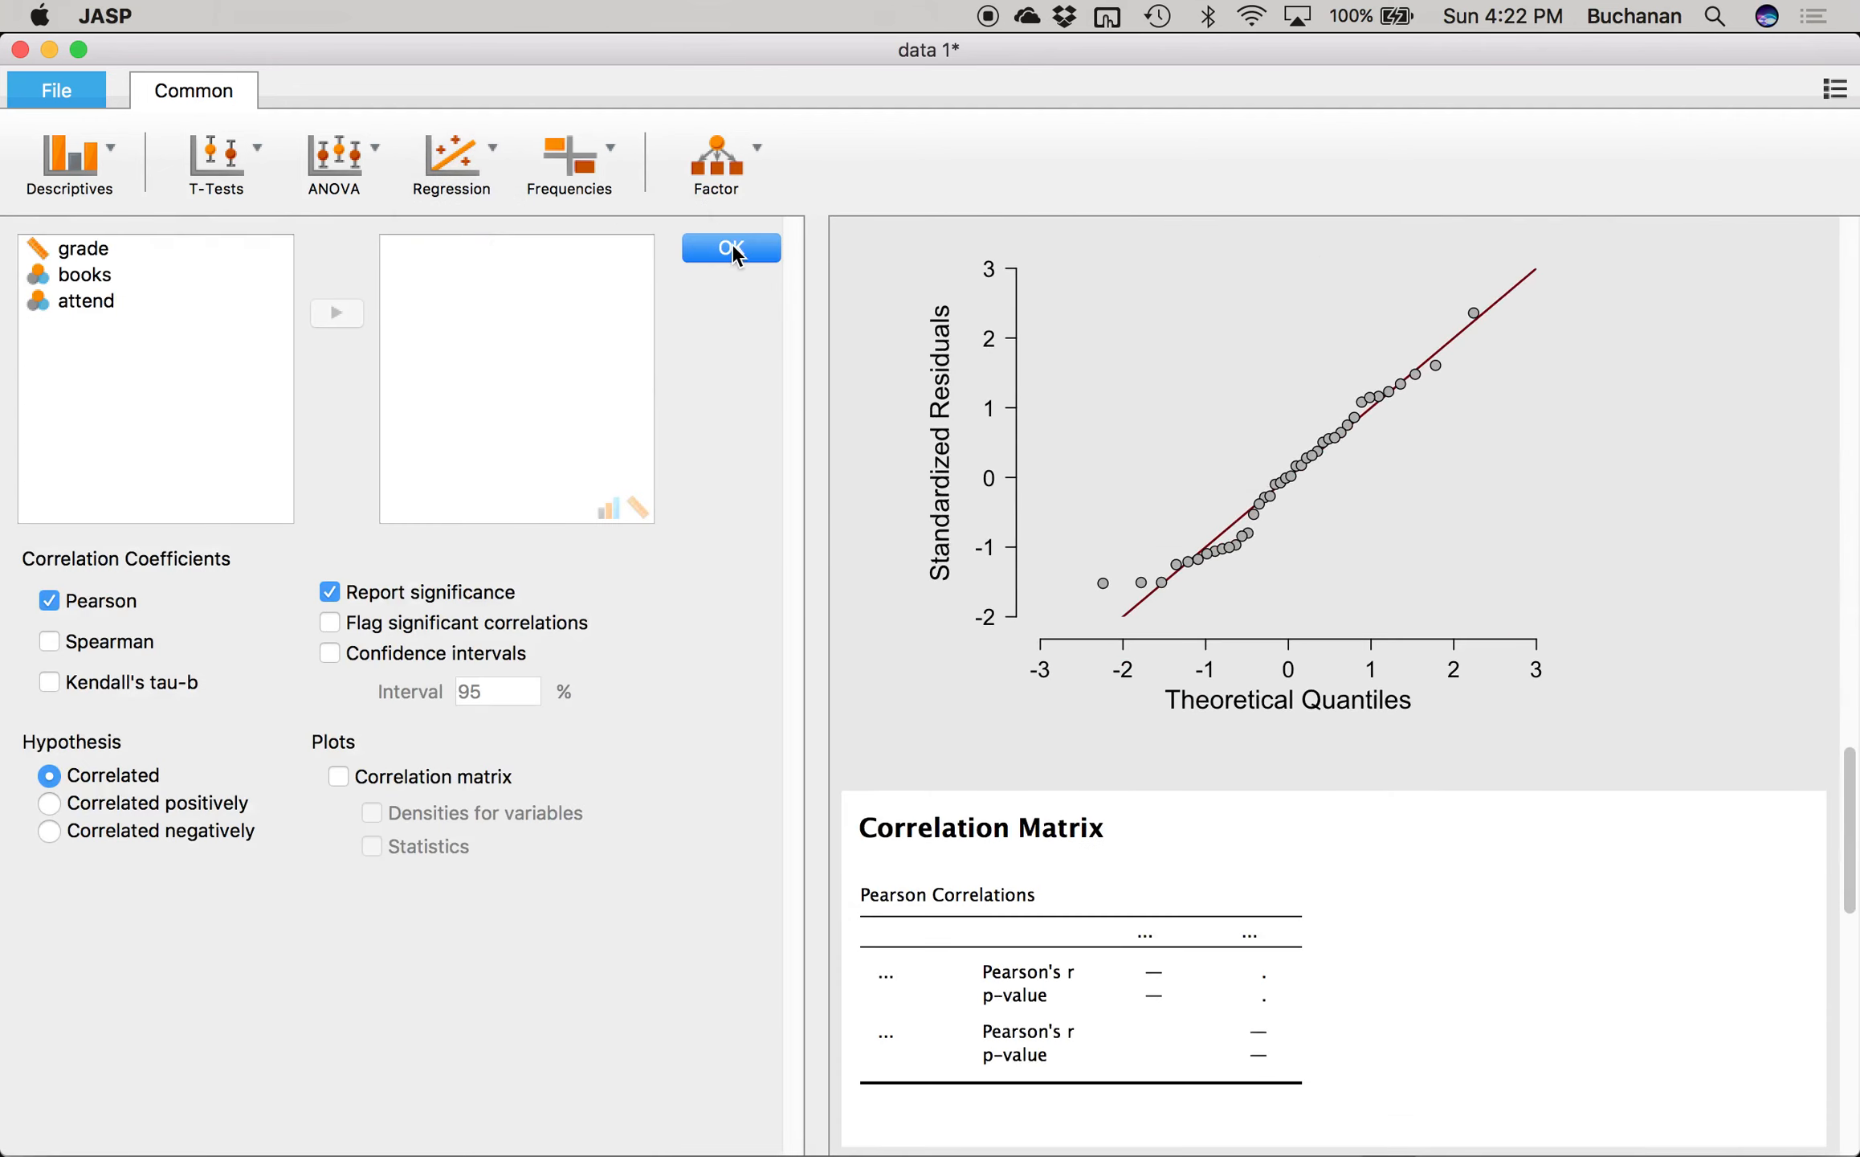
{"action": "left_click", "coordinate": [731, 247]}
{"action": "scroll", "coordinate": [932, 778], "scroll_direction": "down", "scroll_amount": 5}
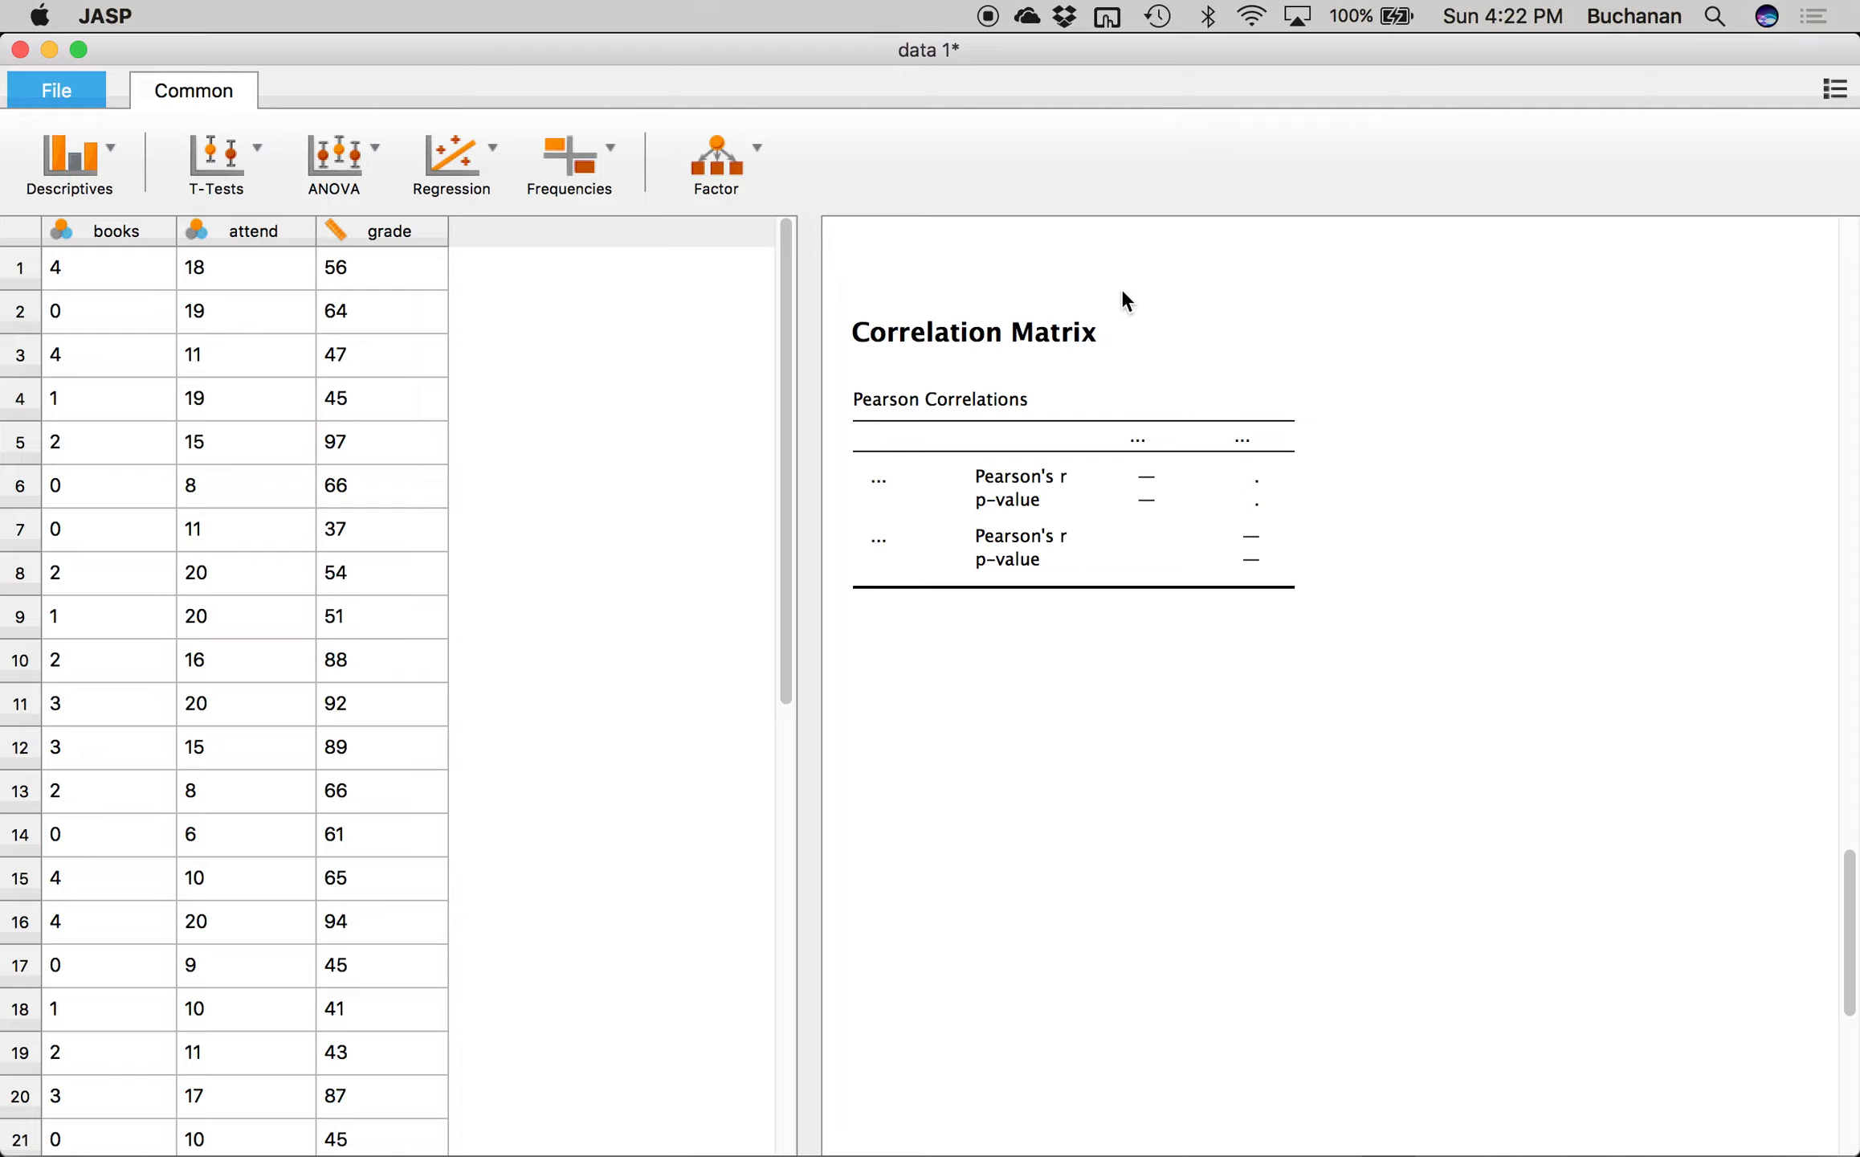
- Remove the empty Correlation Matrix analysis from the results, keeping the linear regression output
{"action": "left_click", "coordinate": [1116, 331]}
{"action": "left_click", "coordinate": [968, 466]}
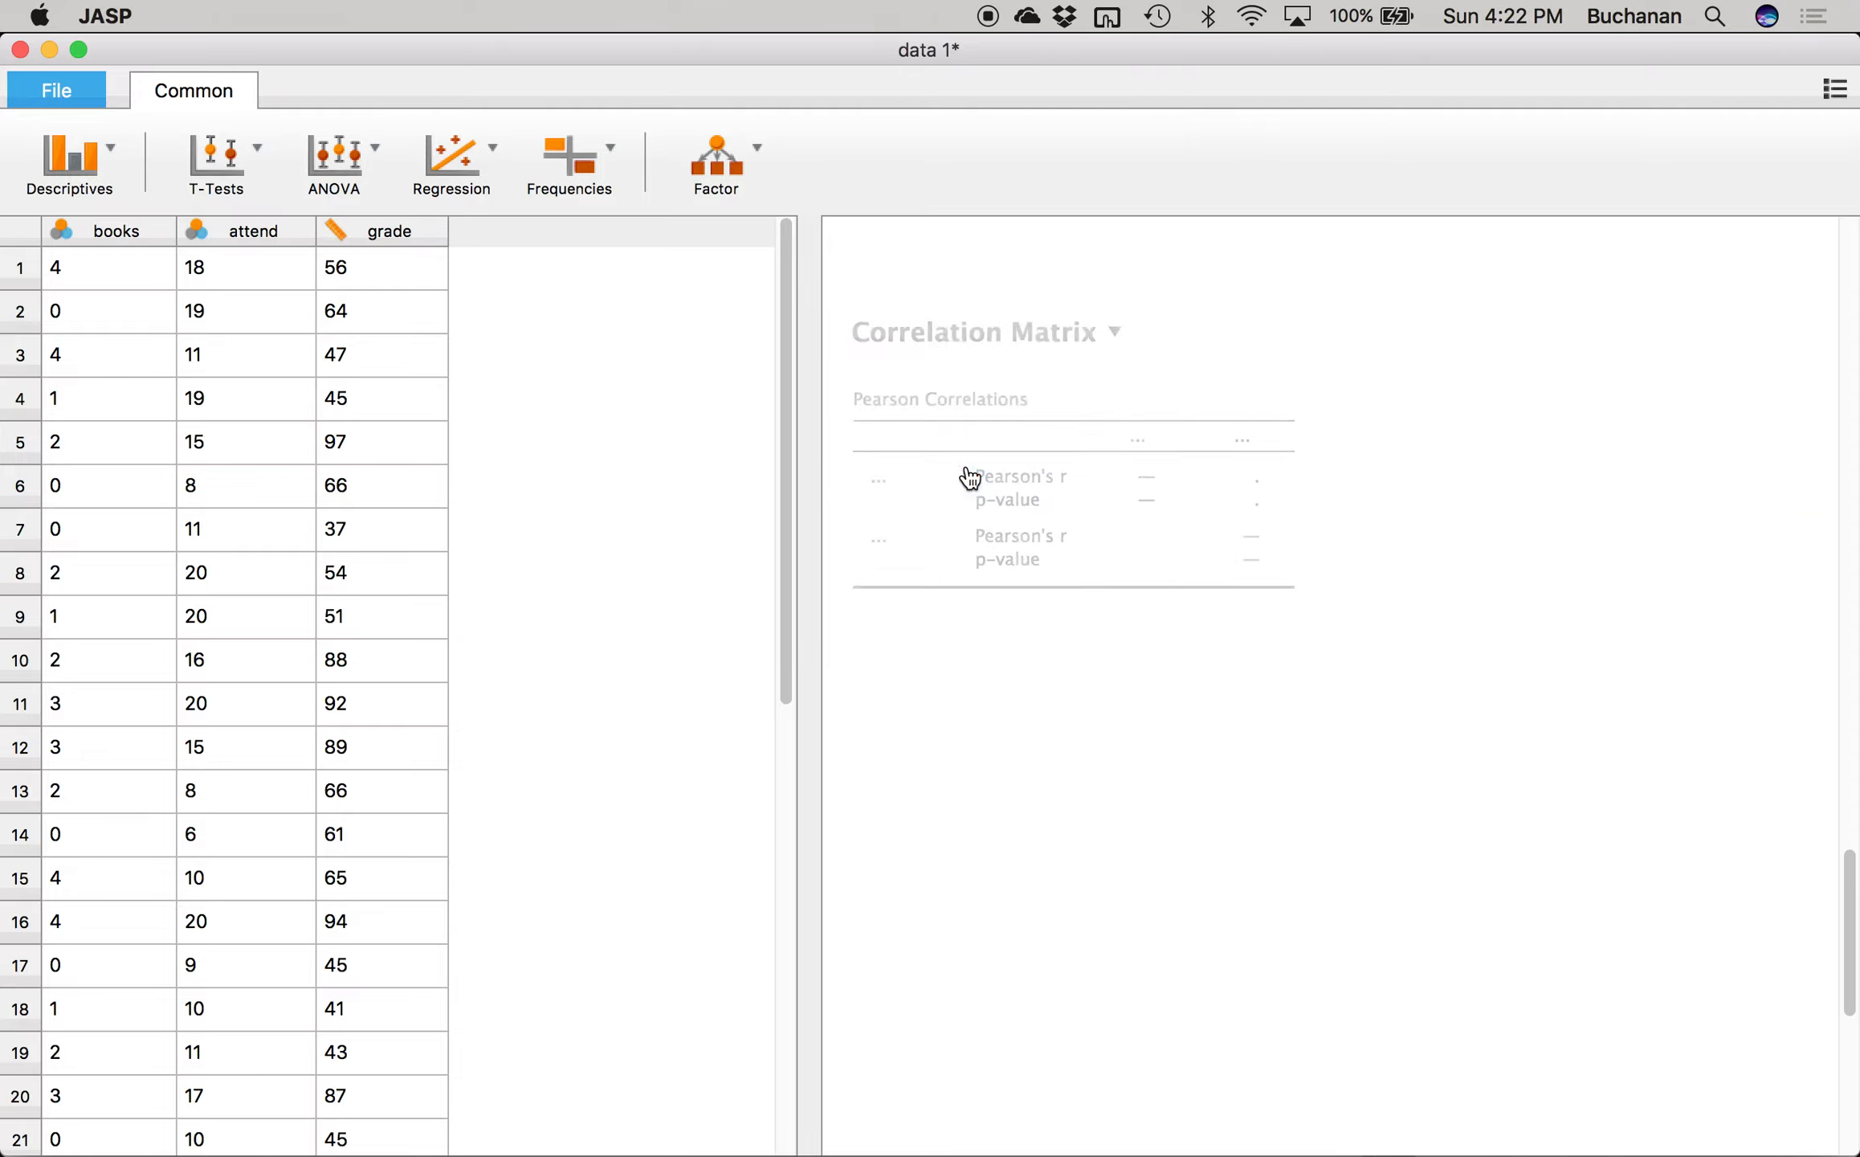
{"action": "scroll", "coordinate": [1054, 638], "scroll_direction": "up", "scroll_amount": 10}
{"action": "scroll", "coordinate": [1053, 638], "scroll_direction": "up", "scroll_amount": 5}
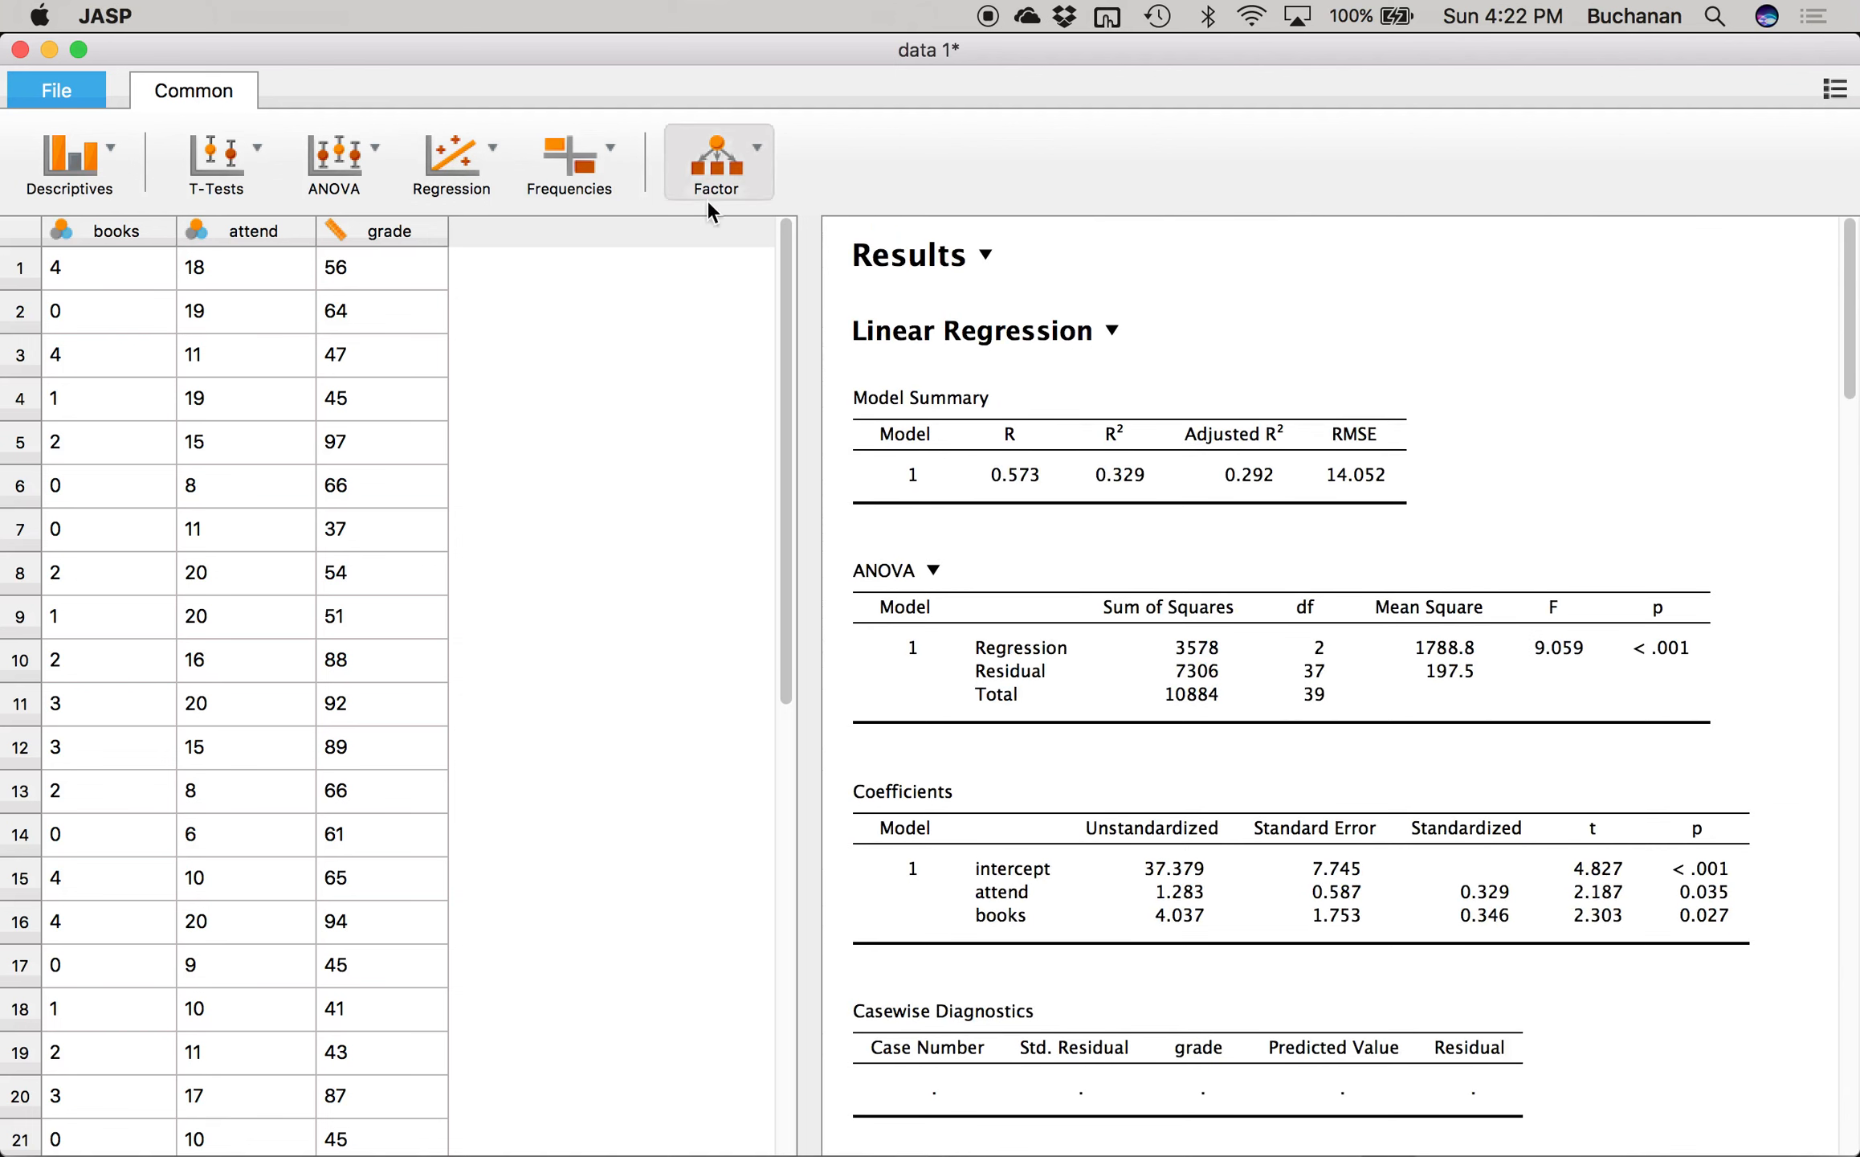
{"action": "left_click", "coordinate": [991, 255]}
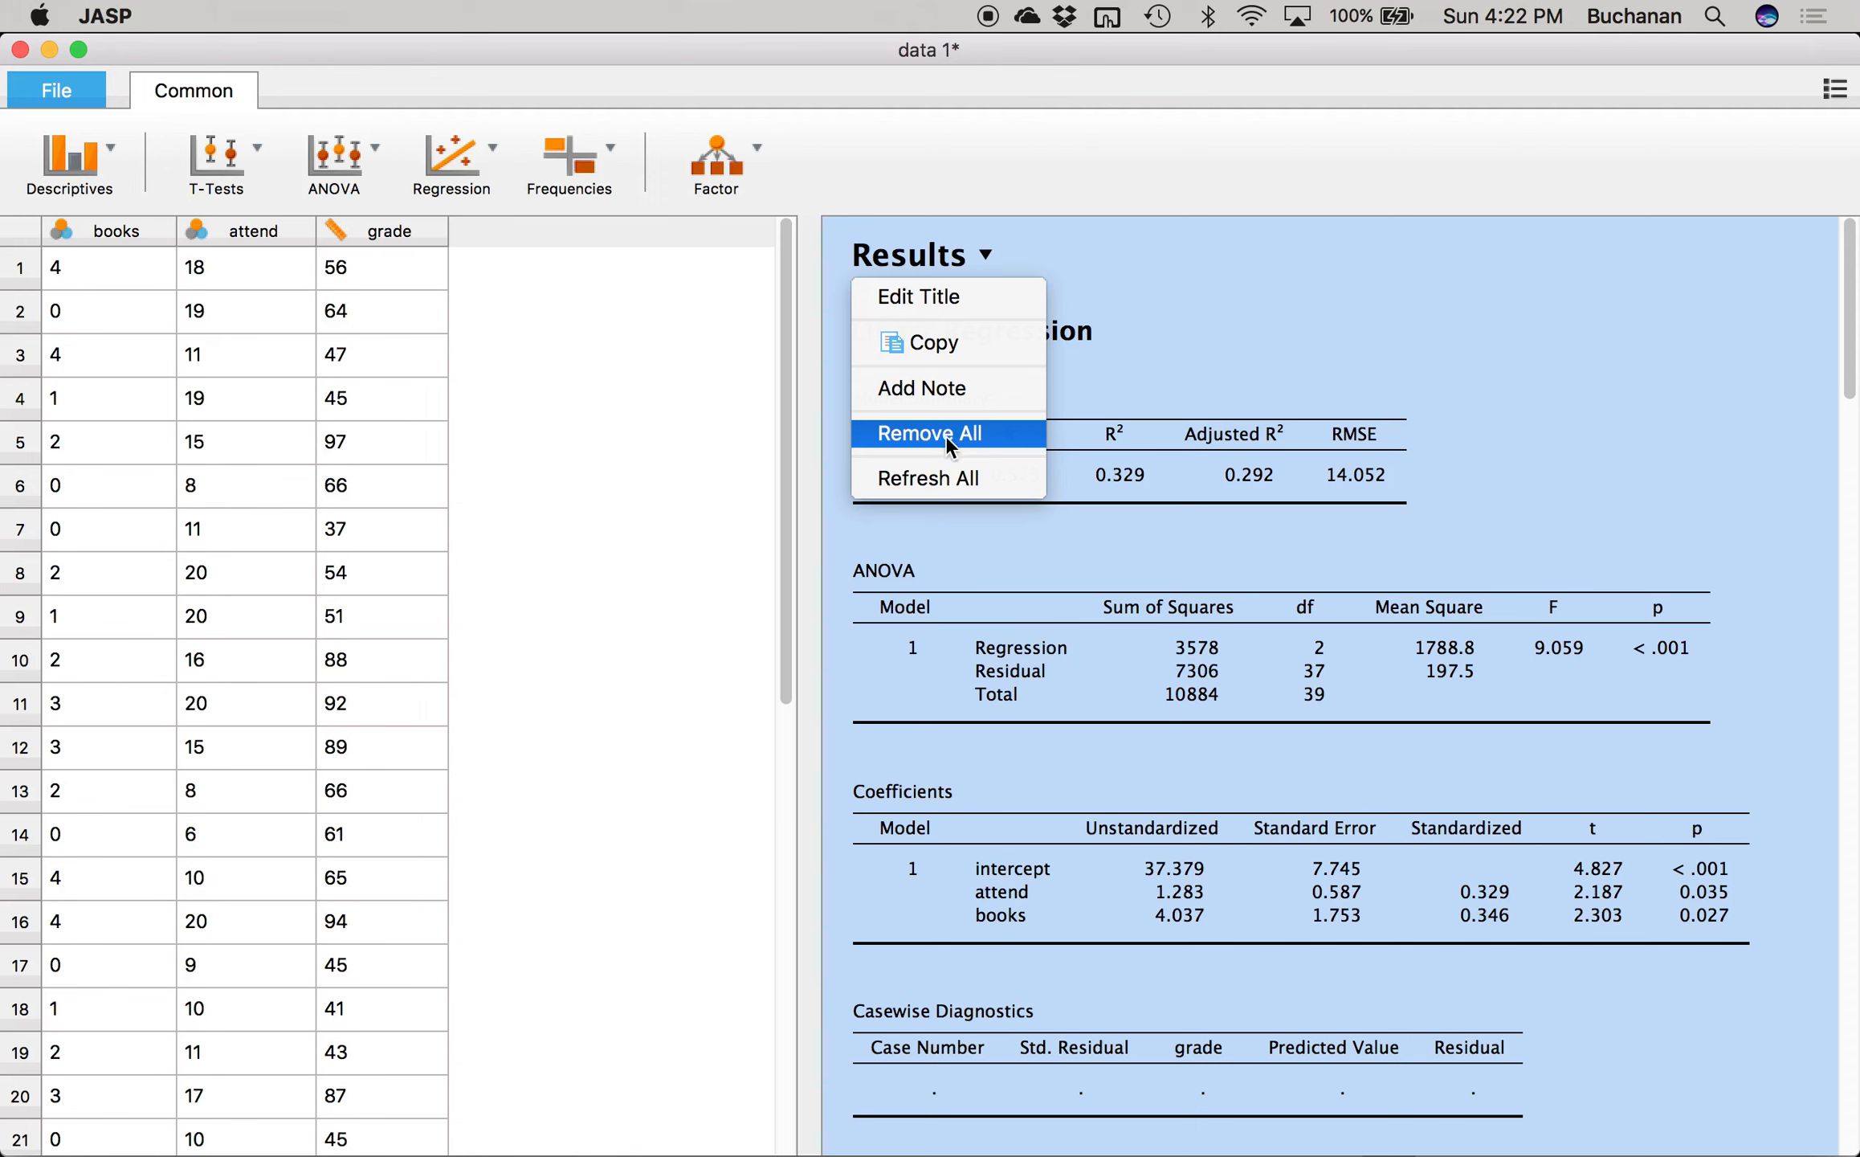
{"action": "left_click", "coordinate": [1185, 394]}
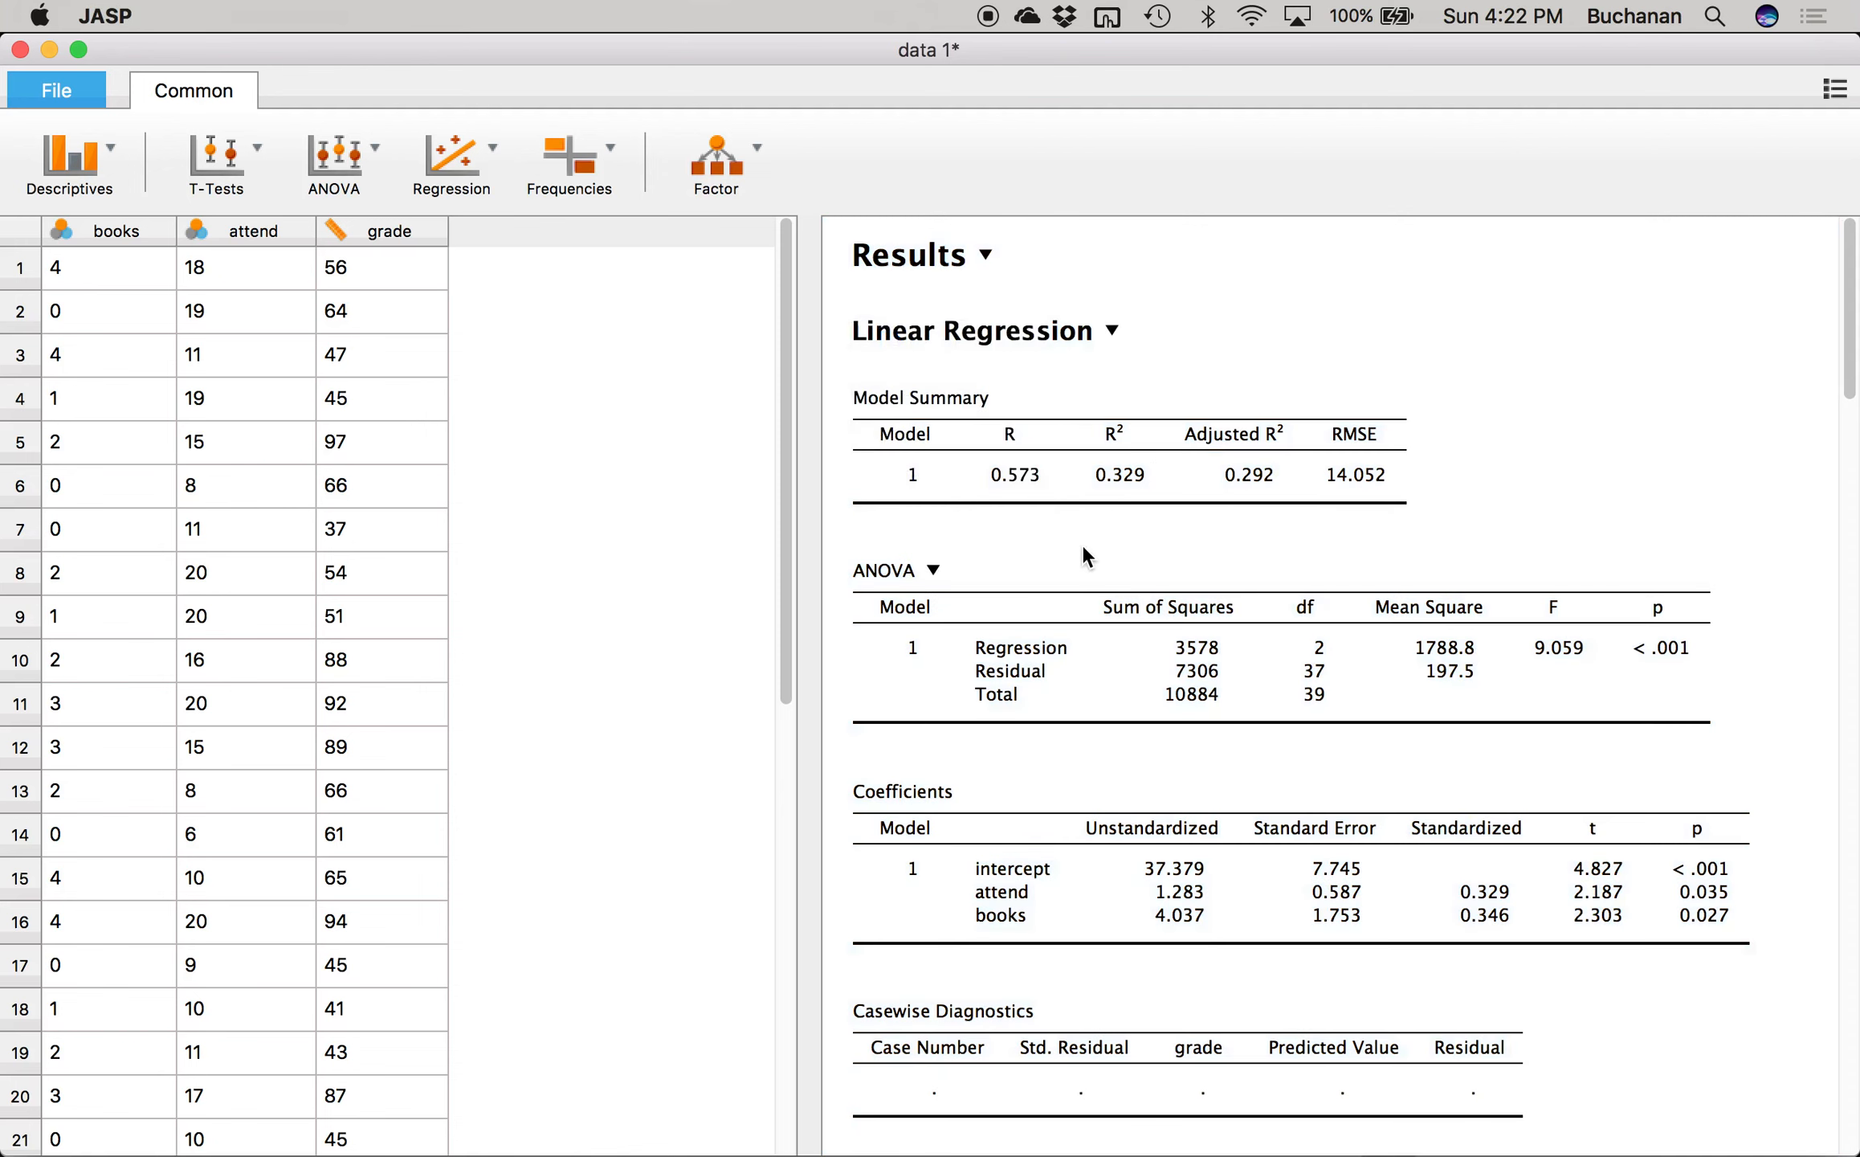
- Reopen the linear regression settings and add R squared change and part and partial correlations to the output
{"action": "left_click", "coordinate": [1080, 482]}
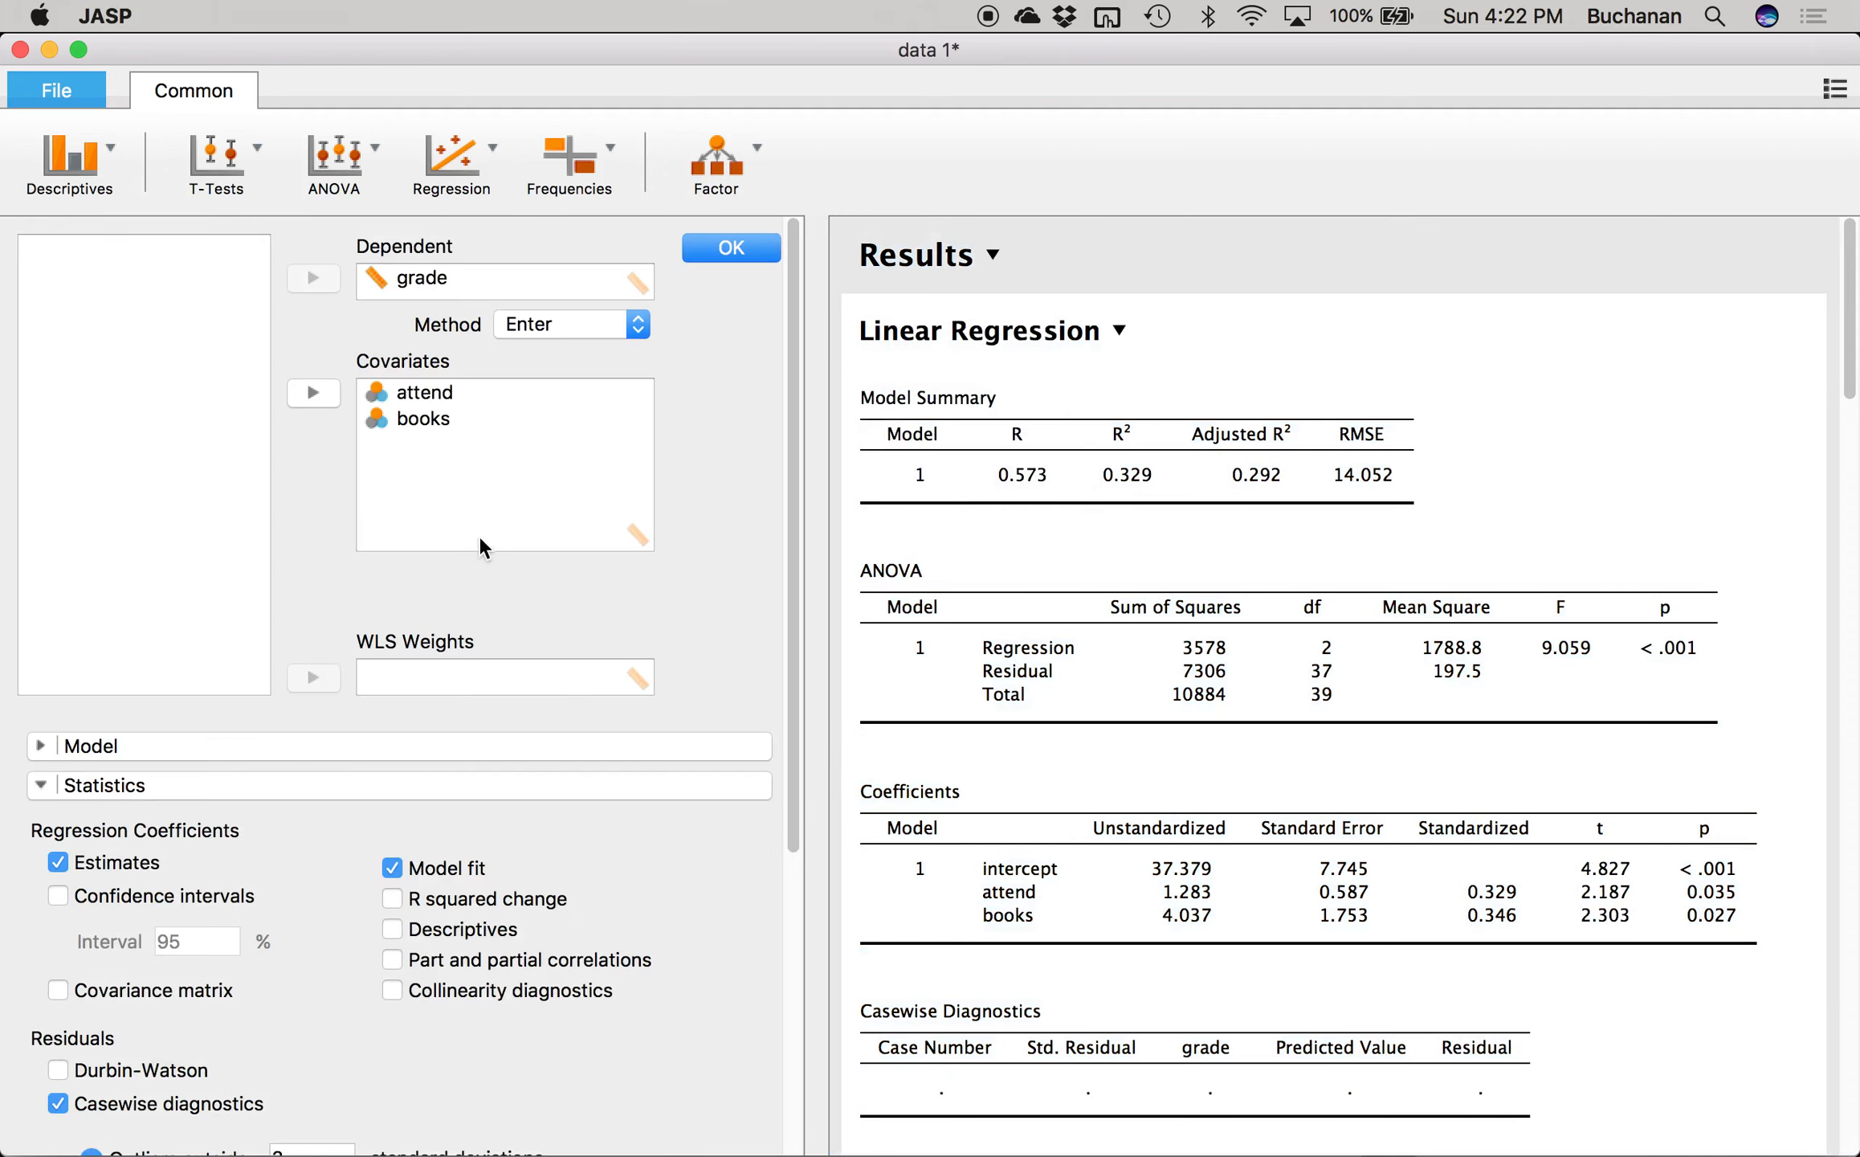
{"action": "scroll", "coordinate": [647, 510], "scroll_direction": "down", "scroll_amount": 2}
{"action": "scroll", "coordinate": [649, 523], "scroll_direction": "down", "scroll_amount": 3}
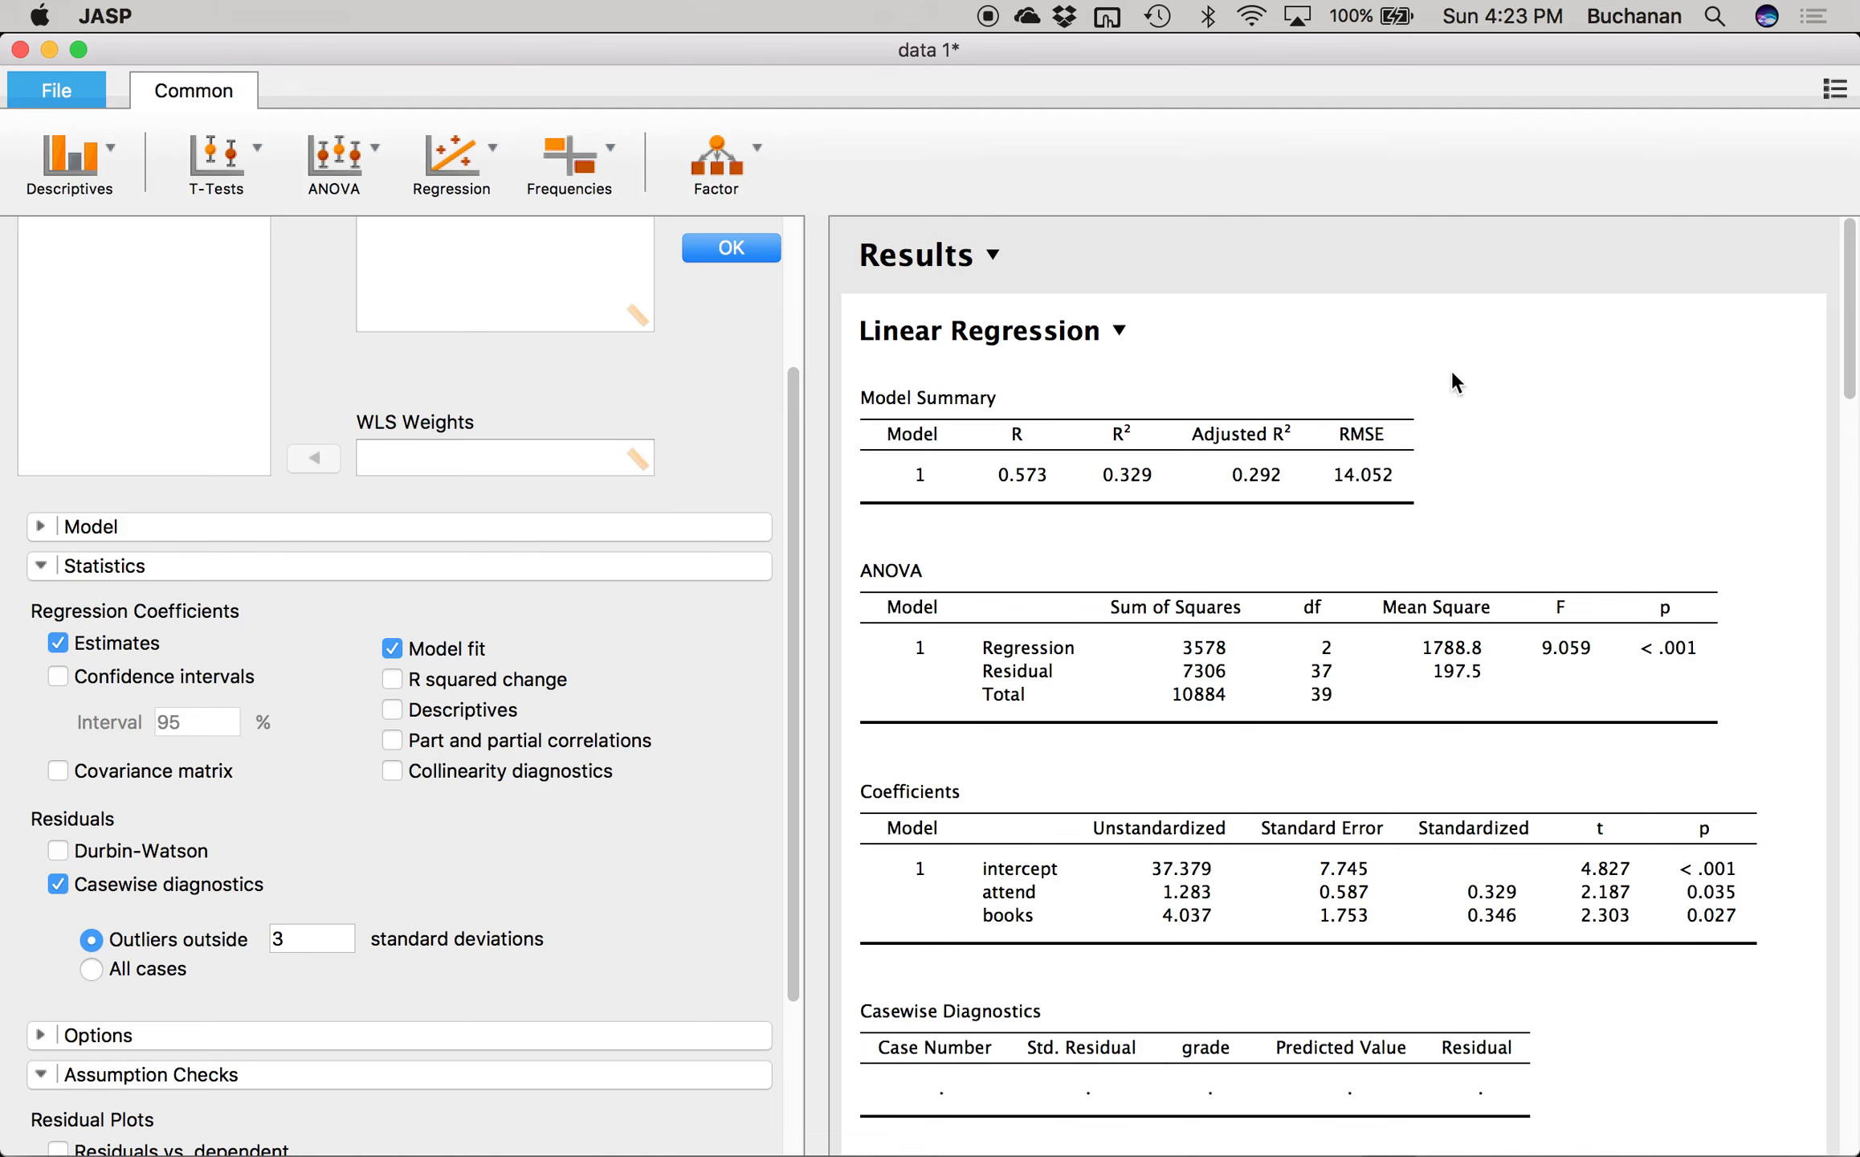
{"action": "scroll", "coordinate": [560, 454], "scroll_direction": "up", "scroll_amount": 5}
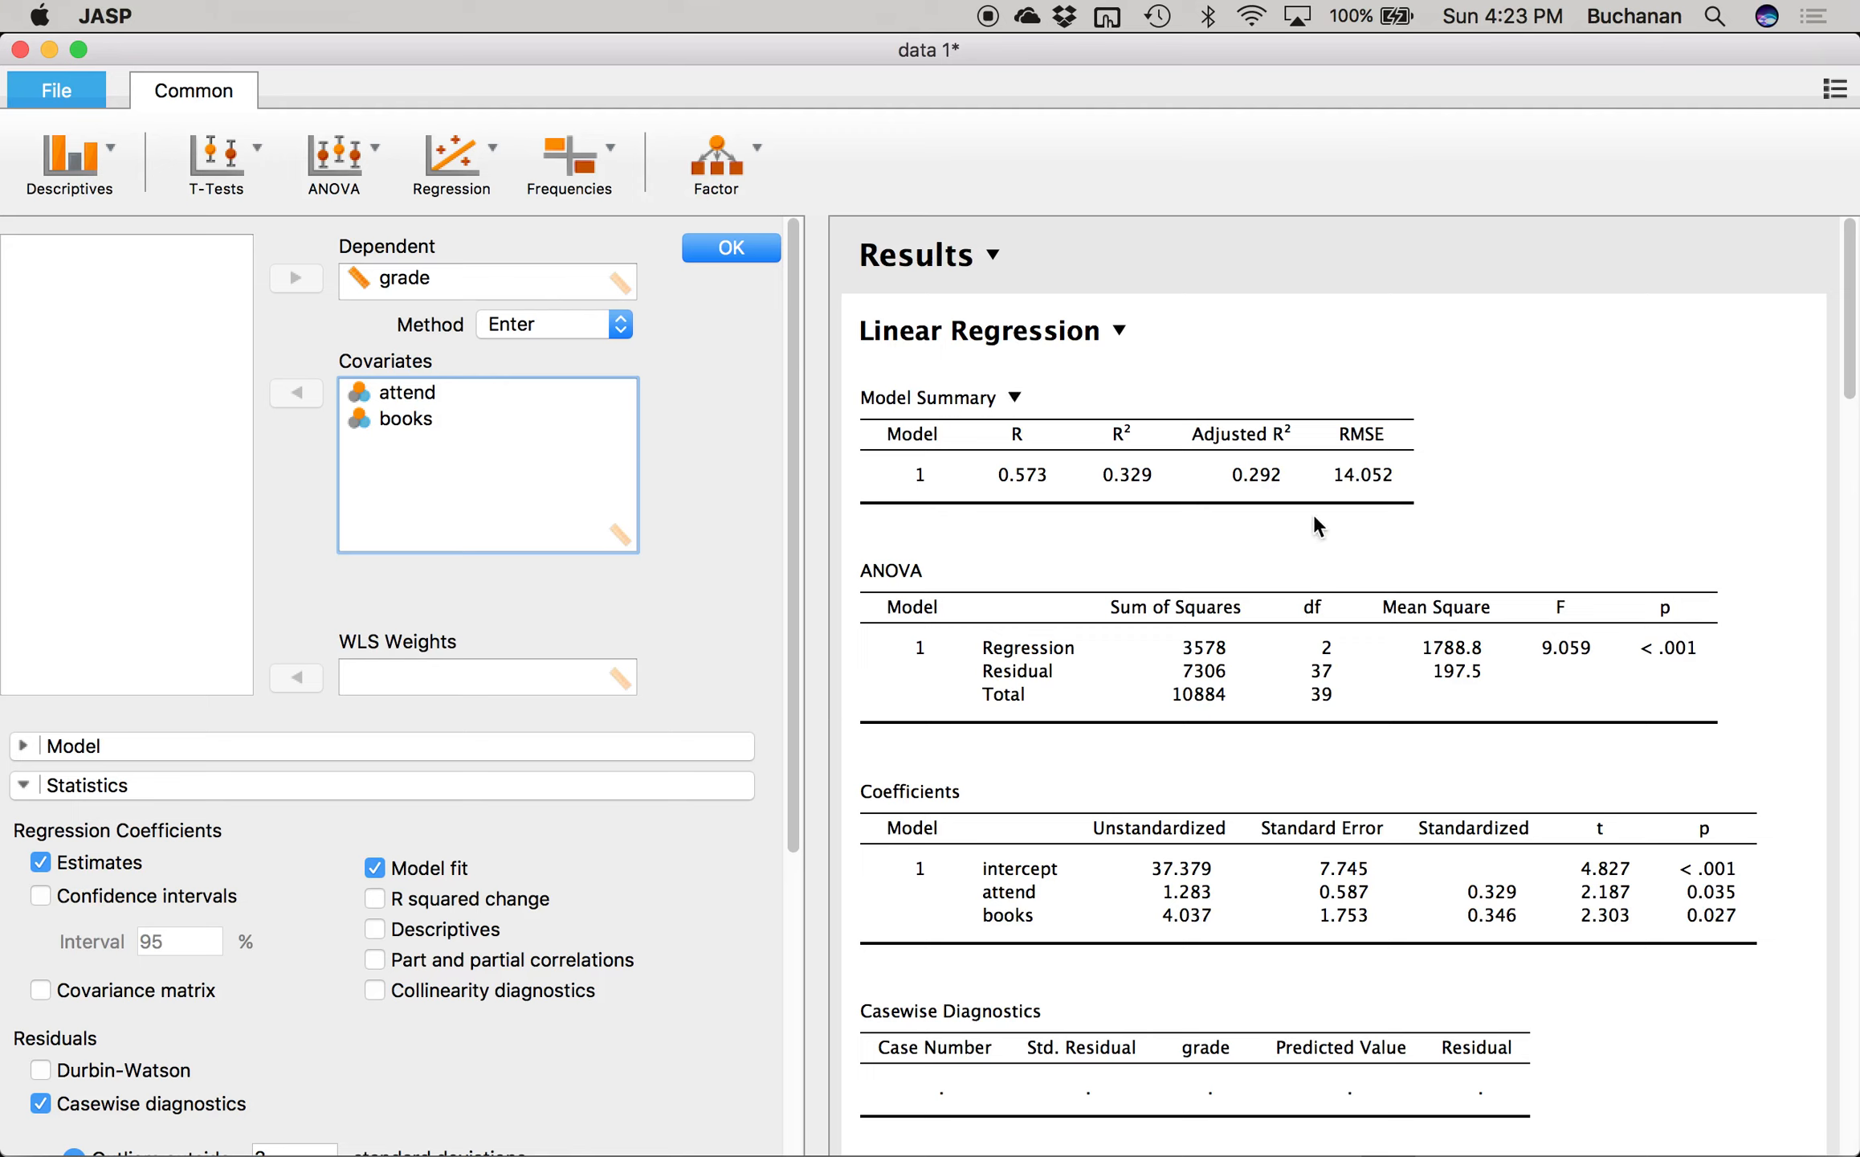
{"action": "scroll", "coordinate": [339, 663], "scroll_direction": "down", "scroll_amount": 3}
{"action": "scroll", "coordinate": [340, 671], "scroll_direction": "down", "scroll_amount": 2}
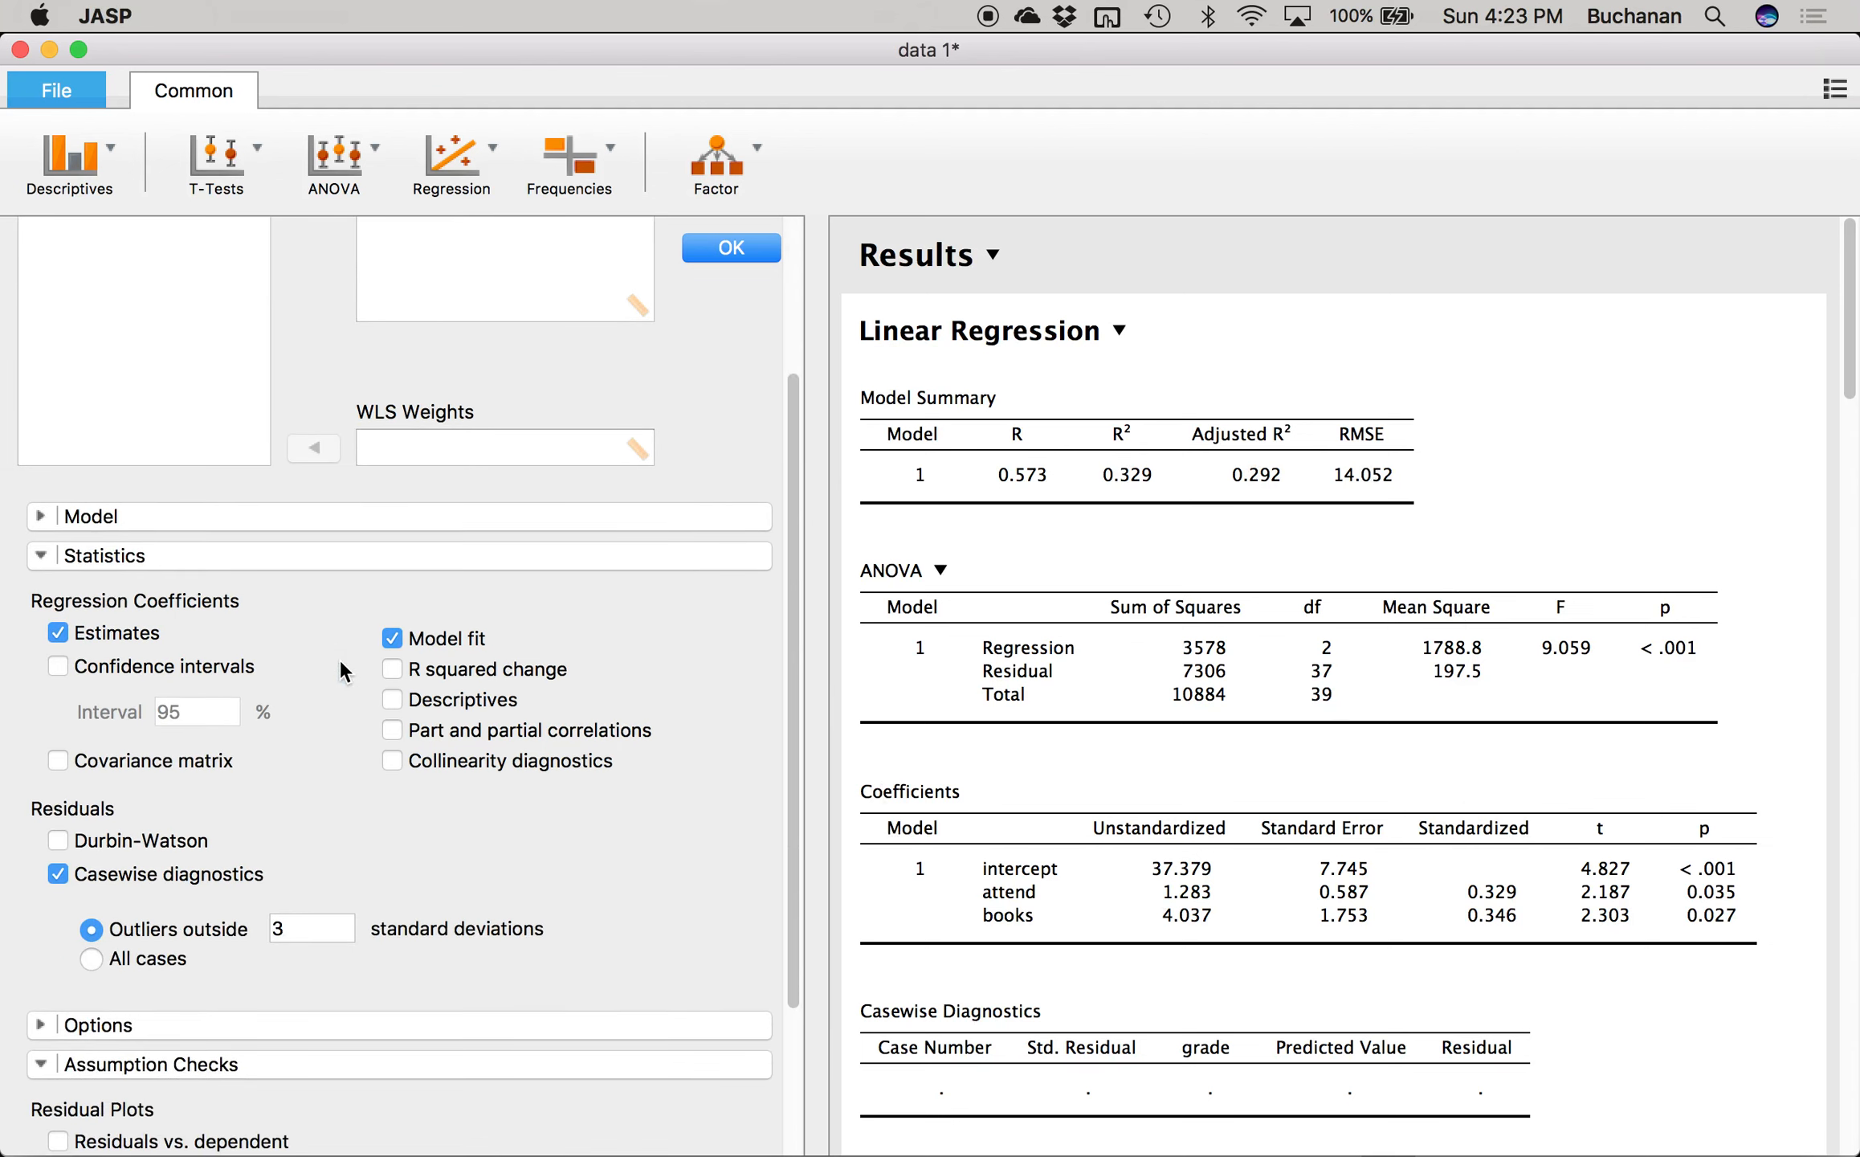
{"action": "left_click", "coordinate": [399, 672]}
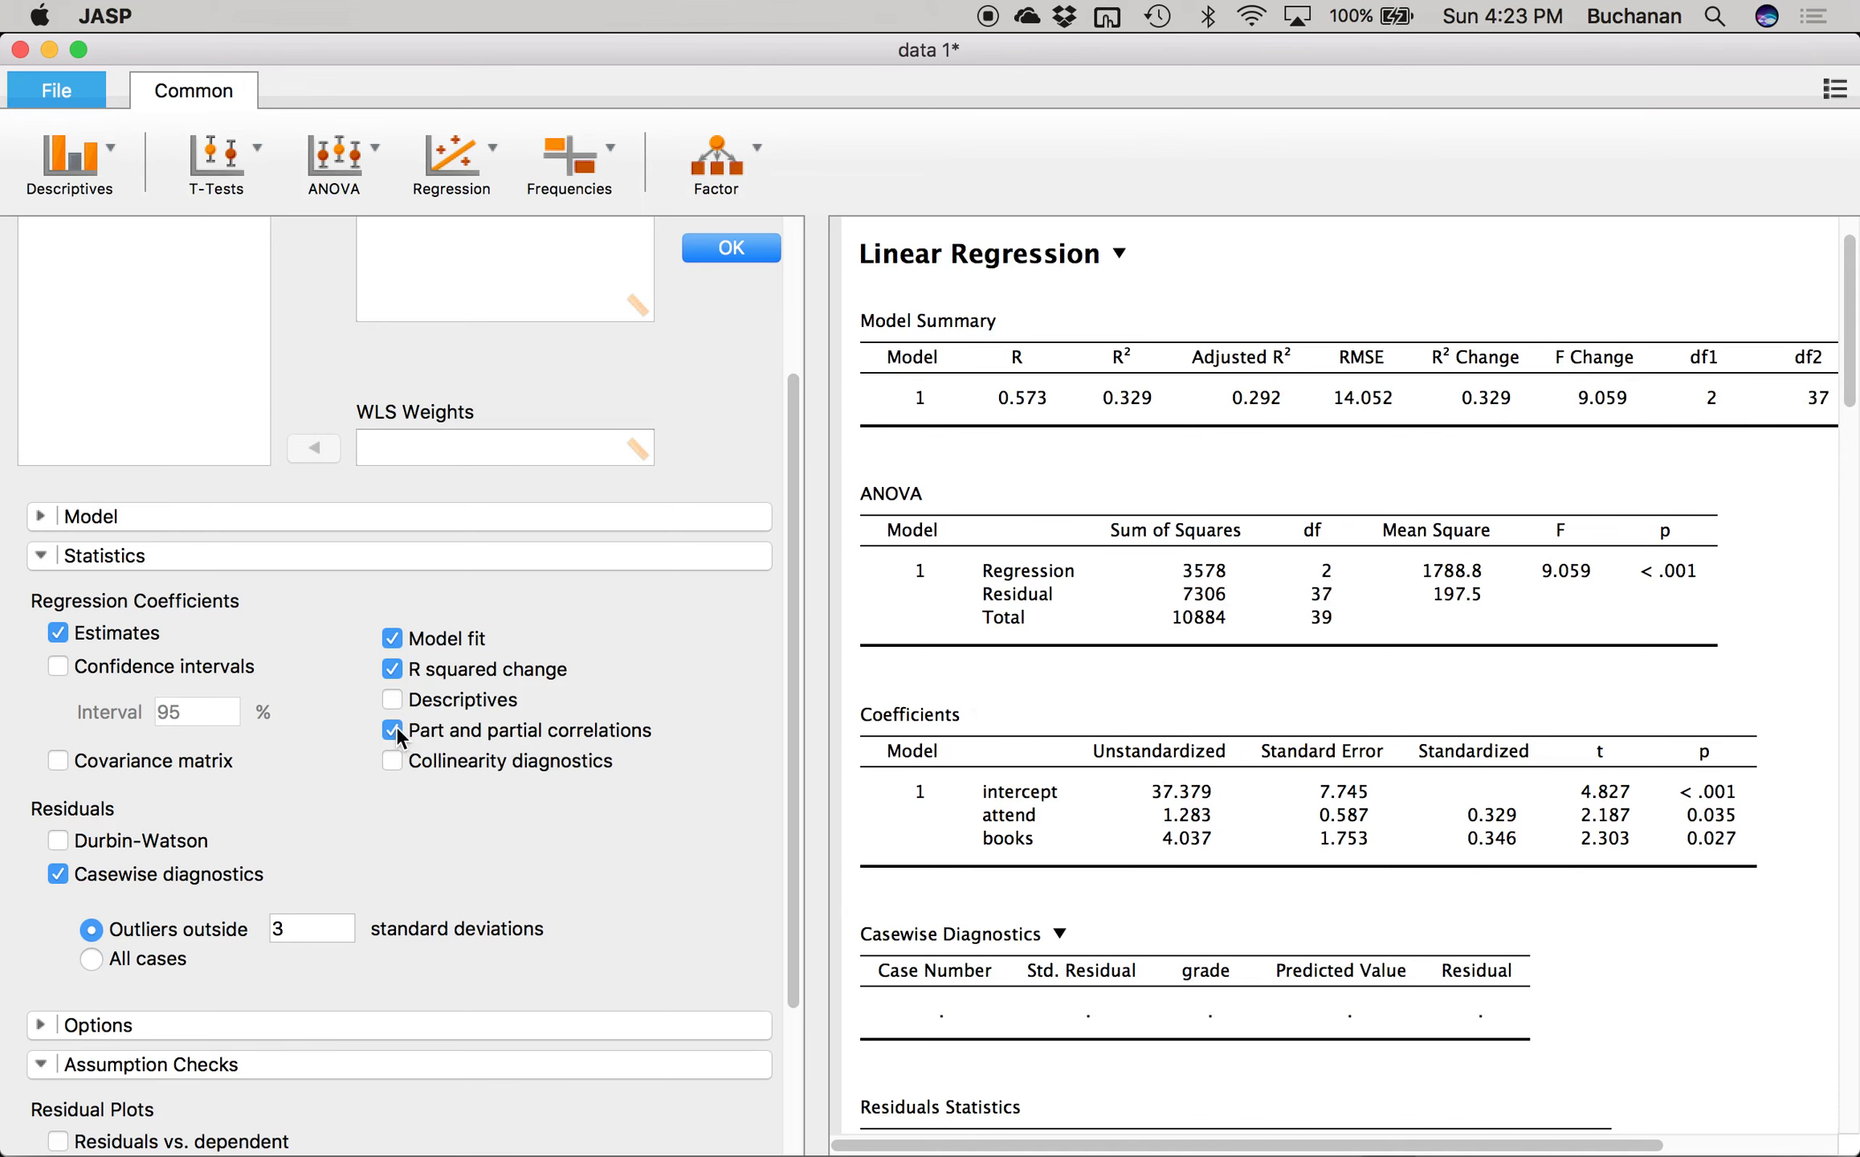
{"action": "scroll", "coordinate": [1231, 682], "scroll_direction": "down", "scroll_amount": 2}
{"action": "scroll", "coordinate": [1232, 683], "scroll_direction": "down", "scroll_amount": 4}
{"action": "scroll", "coordinate": [1233, 691], "scroll_direction": "up", "scroll_amount": 6}
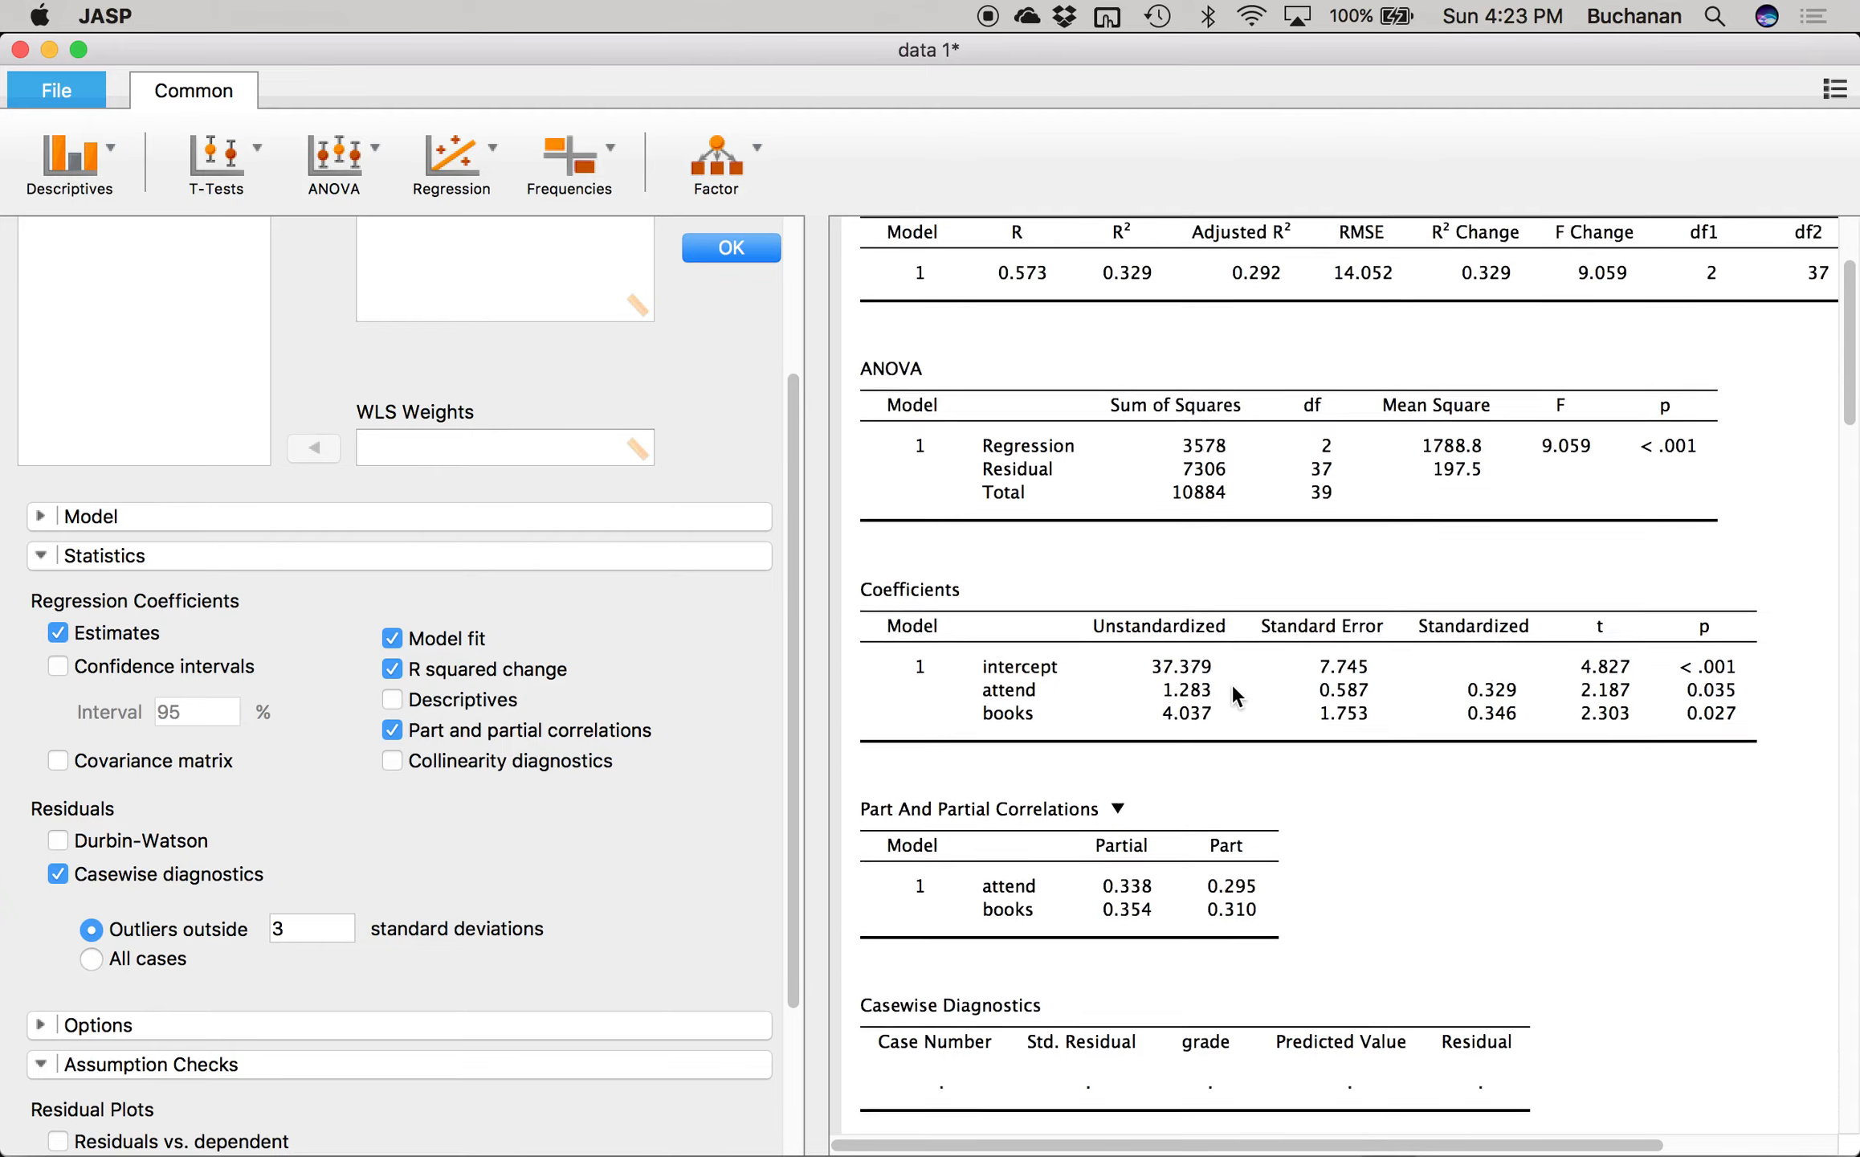
- Copy the entire results output and paste it below the NOTE line in the Word document 7.2 mlr s J
{"action": "left_click", "coordinate": [988, 256]}
{"action": "left_click", "coordinate": [931, 342]}
{"action": "key", "text": "ctrl+Up"}
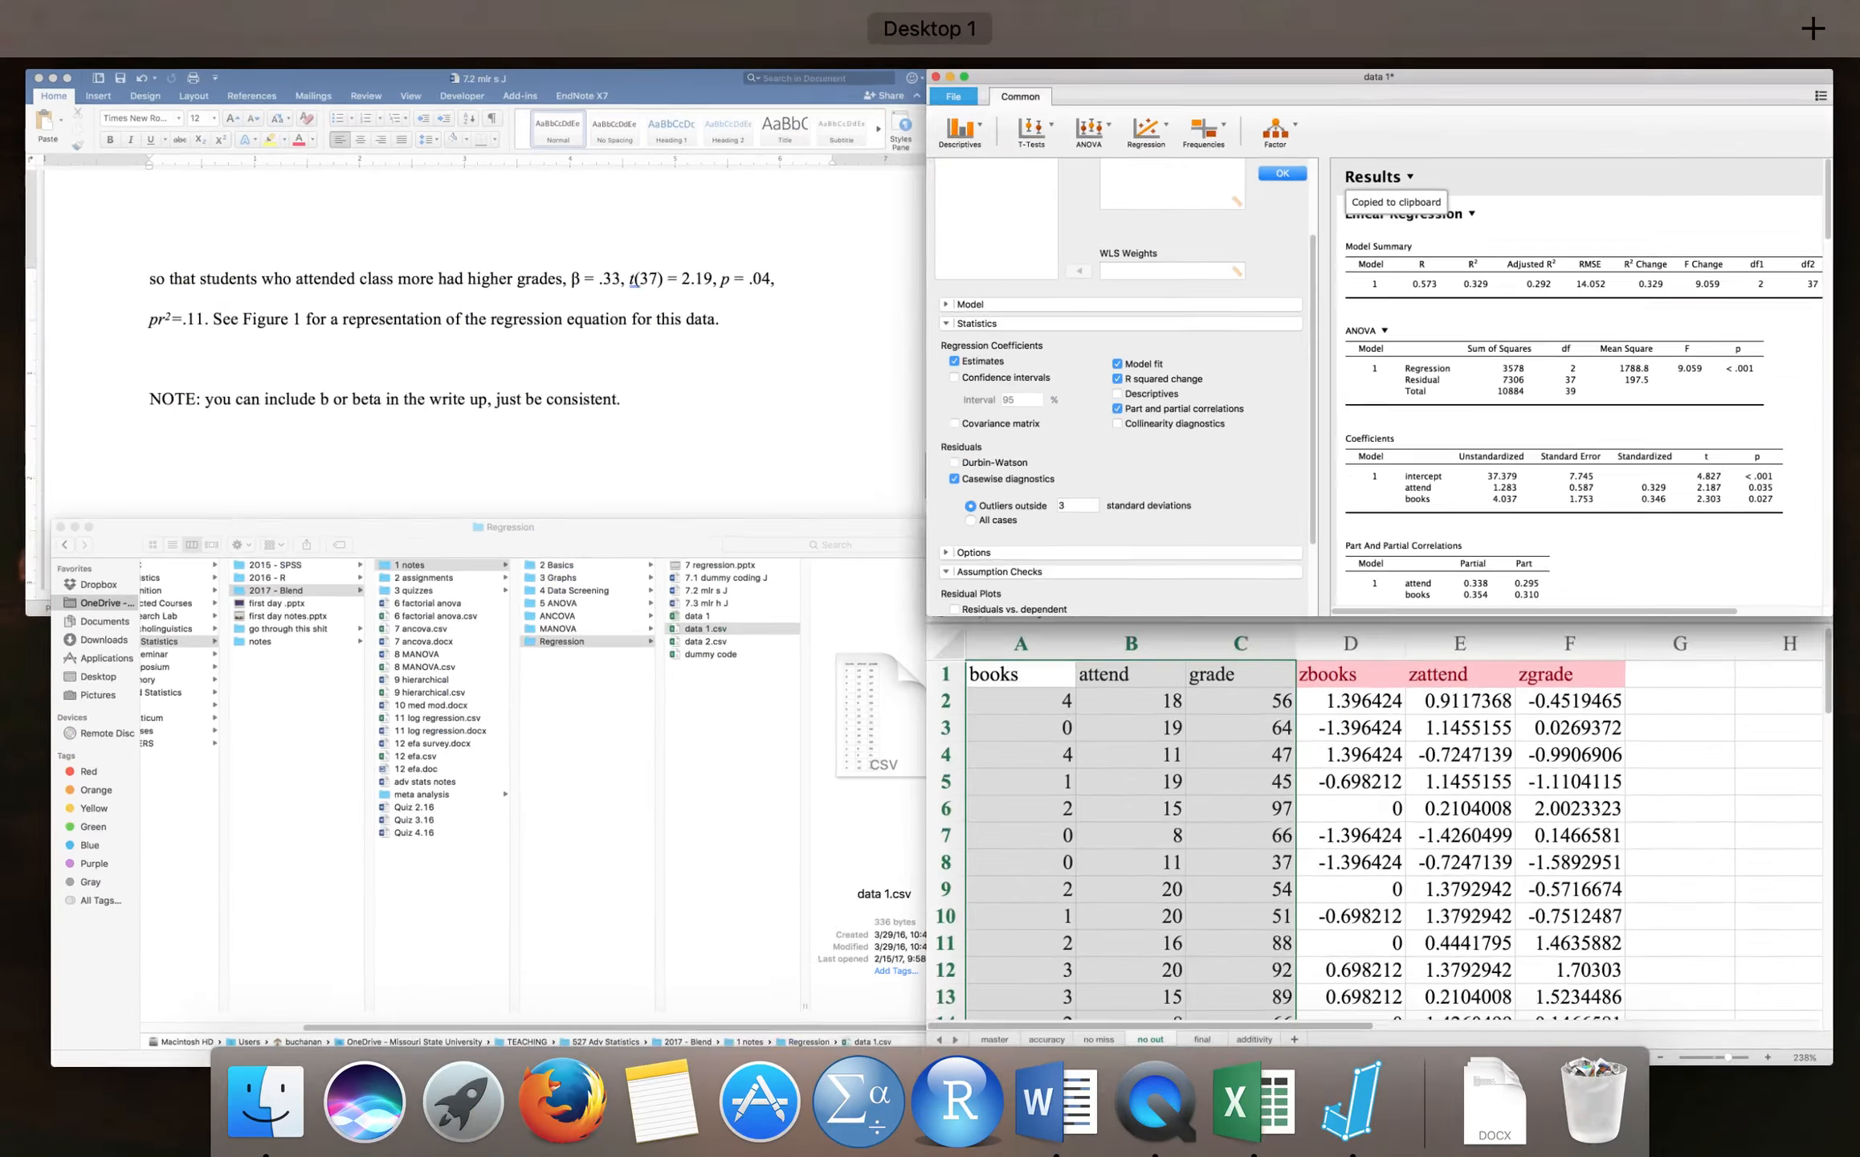
{"action": "left_click", "coordinate": [651, 322]}
{"action": "left_click", "coordinate": [261, 831]}
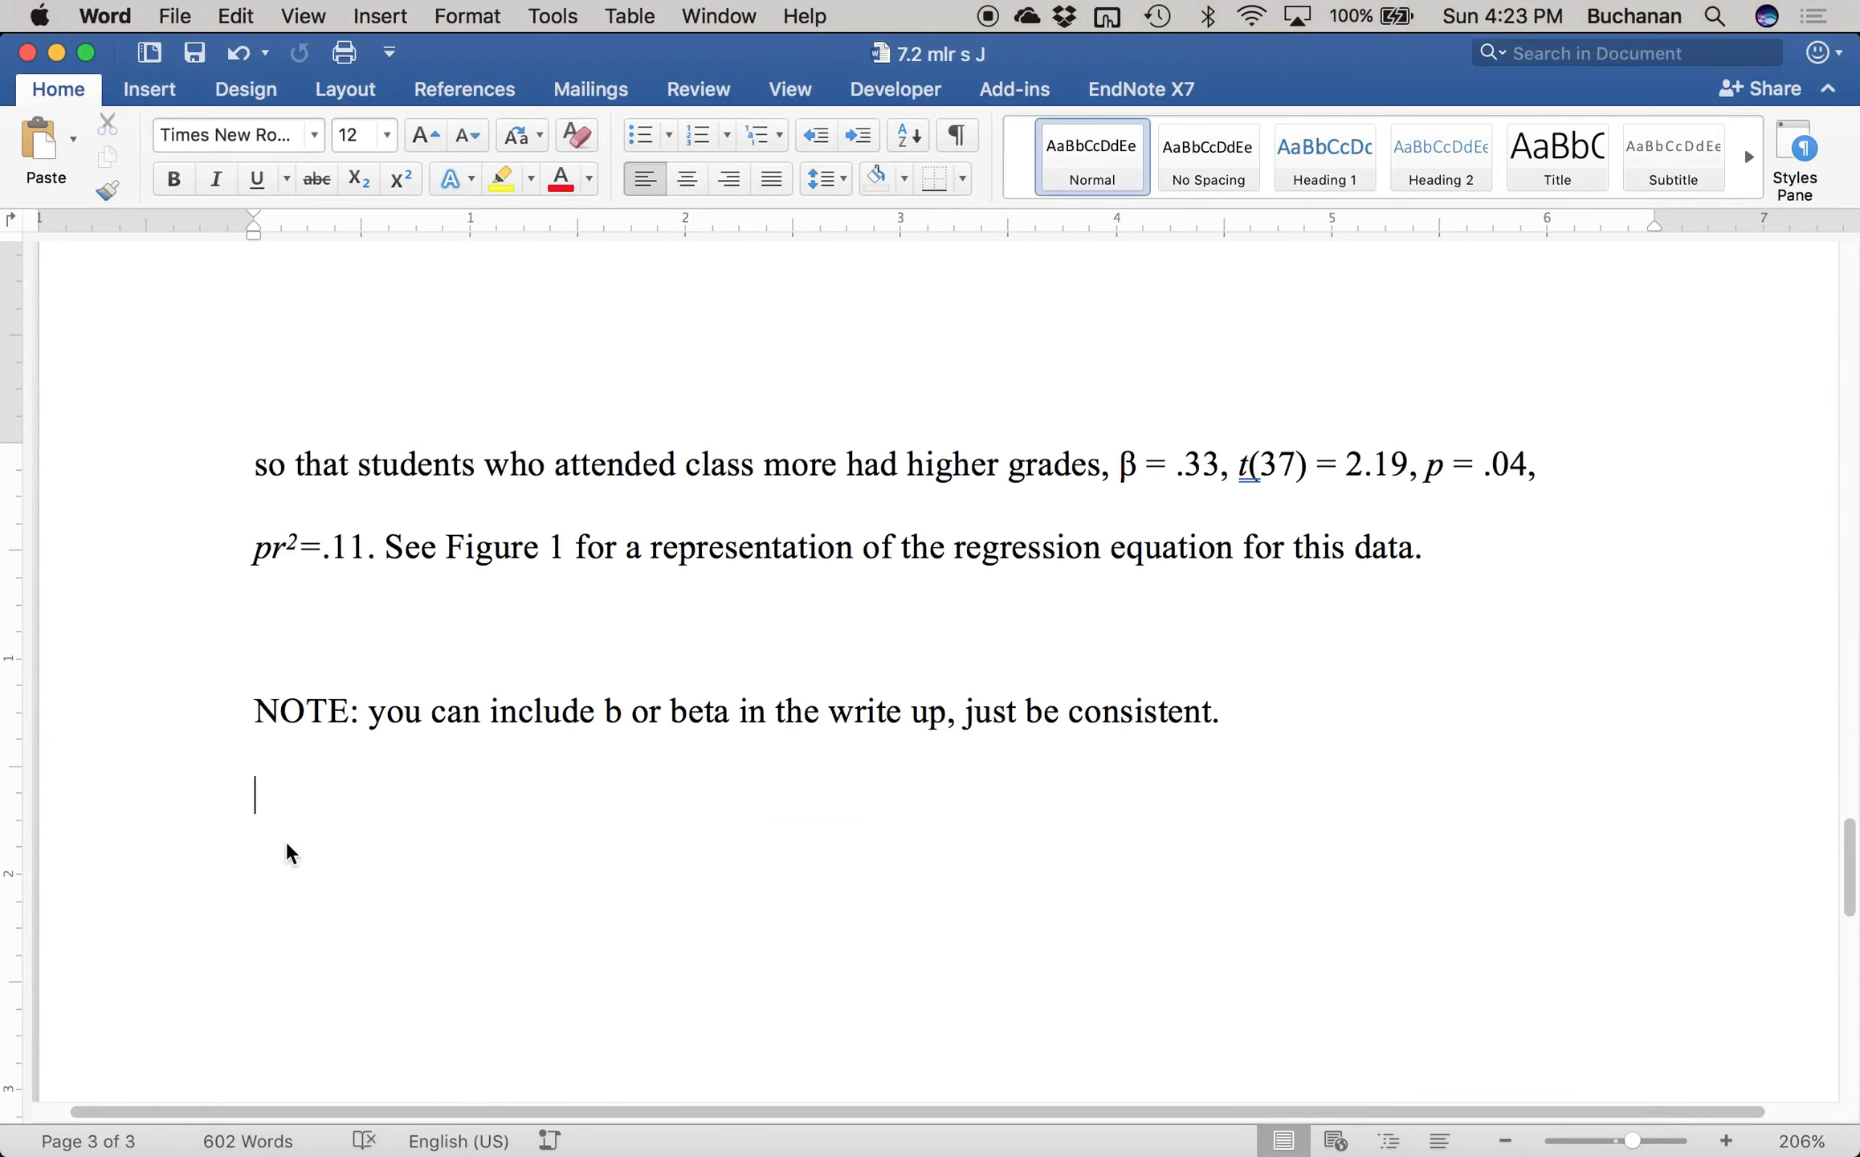
{"action": "key", "text": "super+v"}
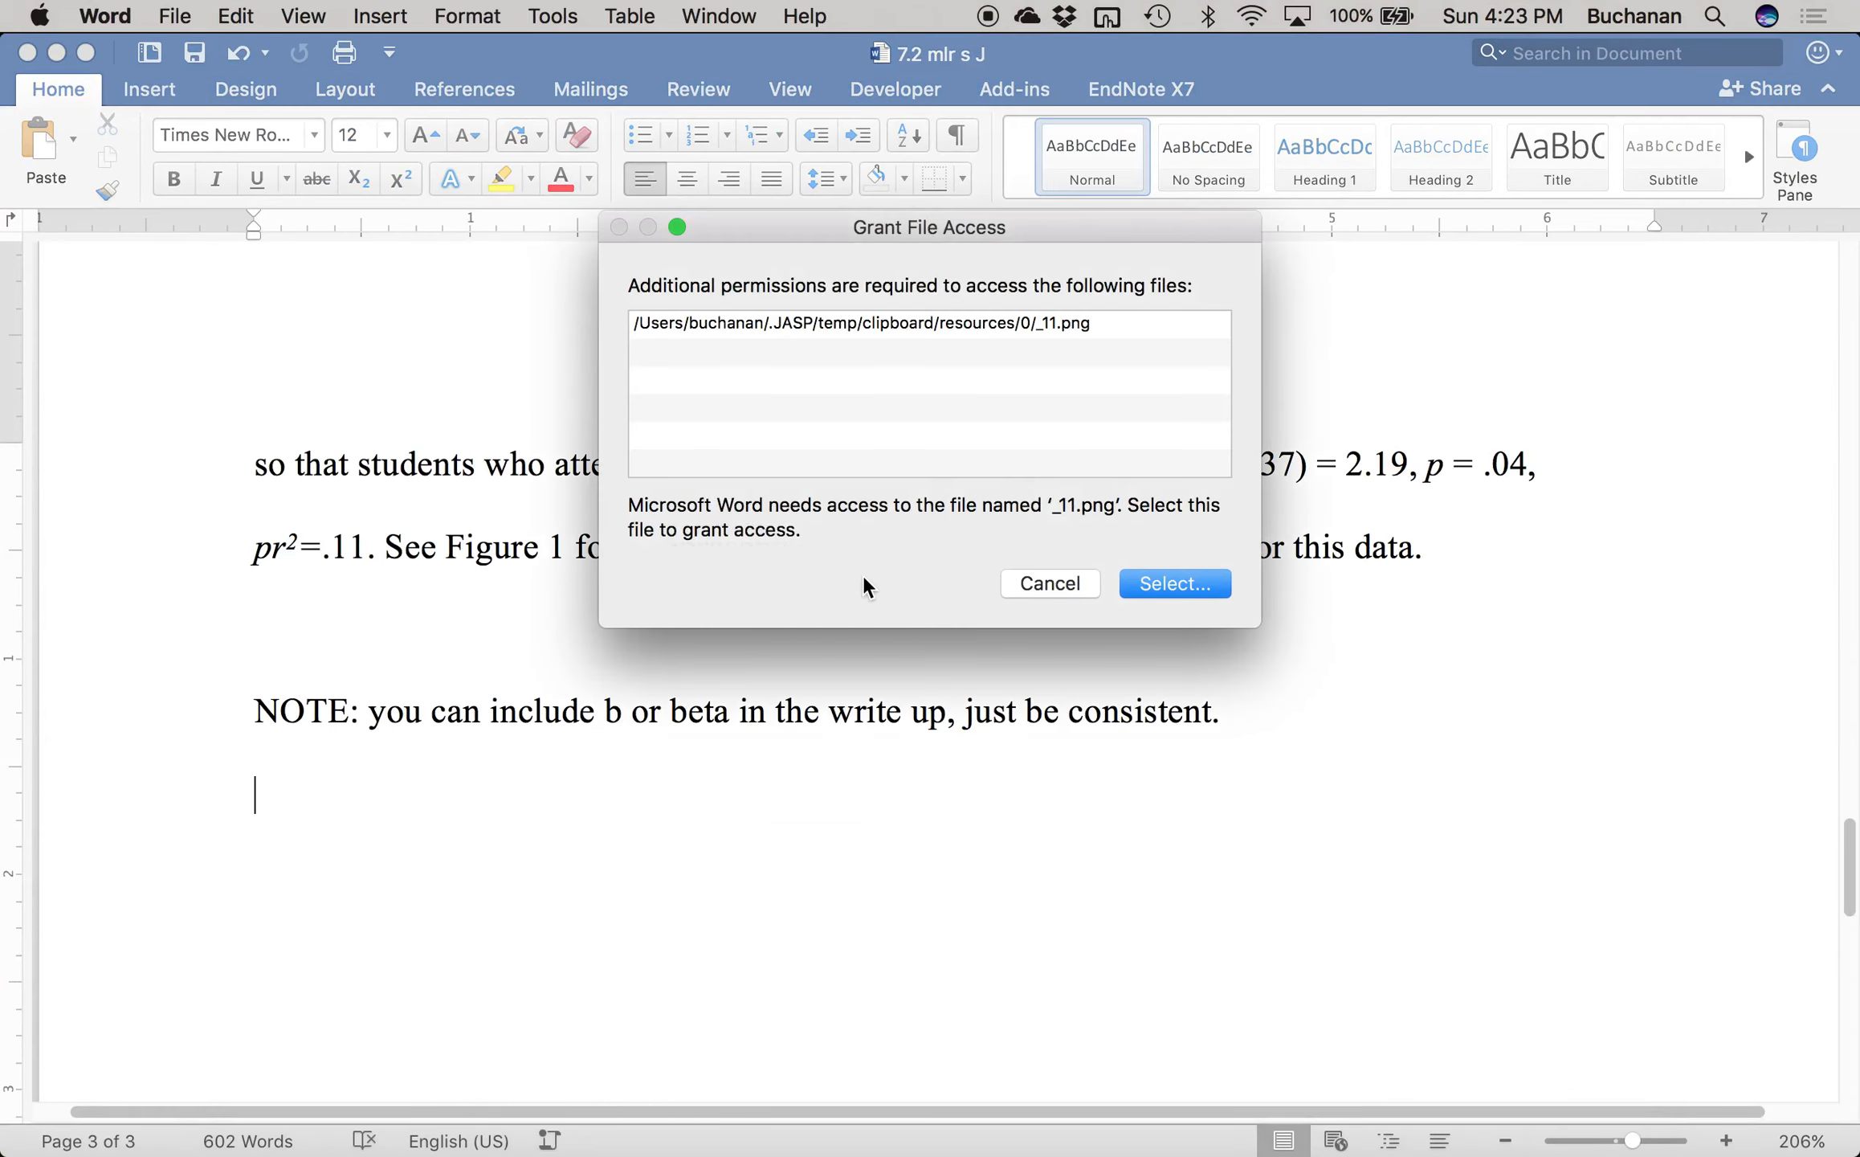
- Grant Word access to the pasted plot images _11.png and _8.png so the results are inserted
{"action": "left_click", "coordinate": [1162, 600]}
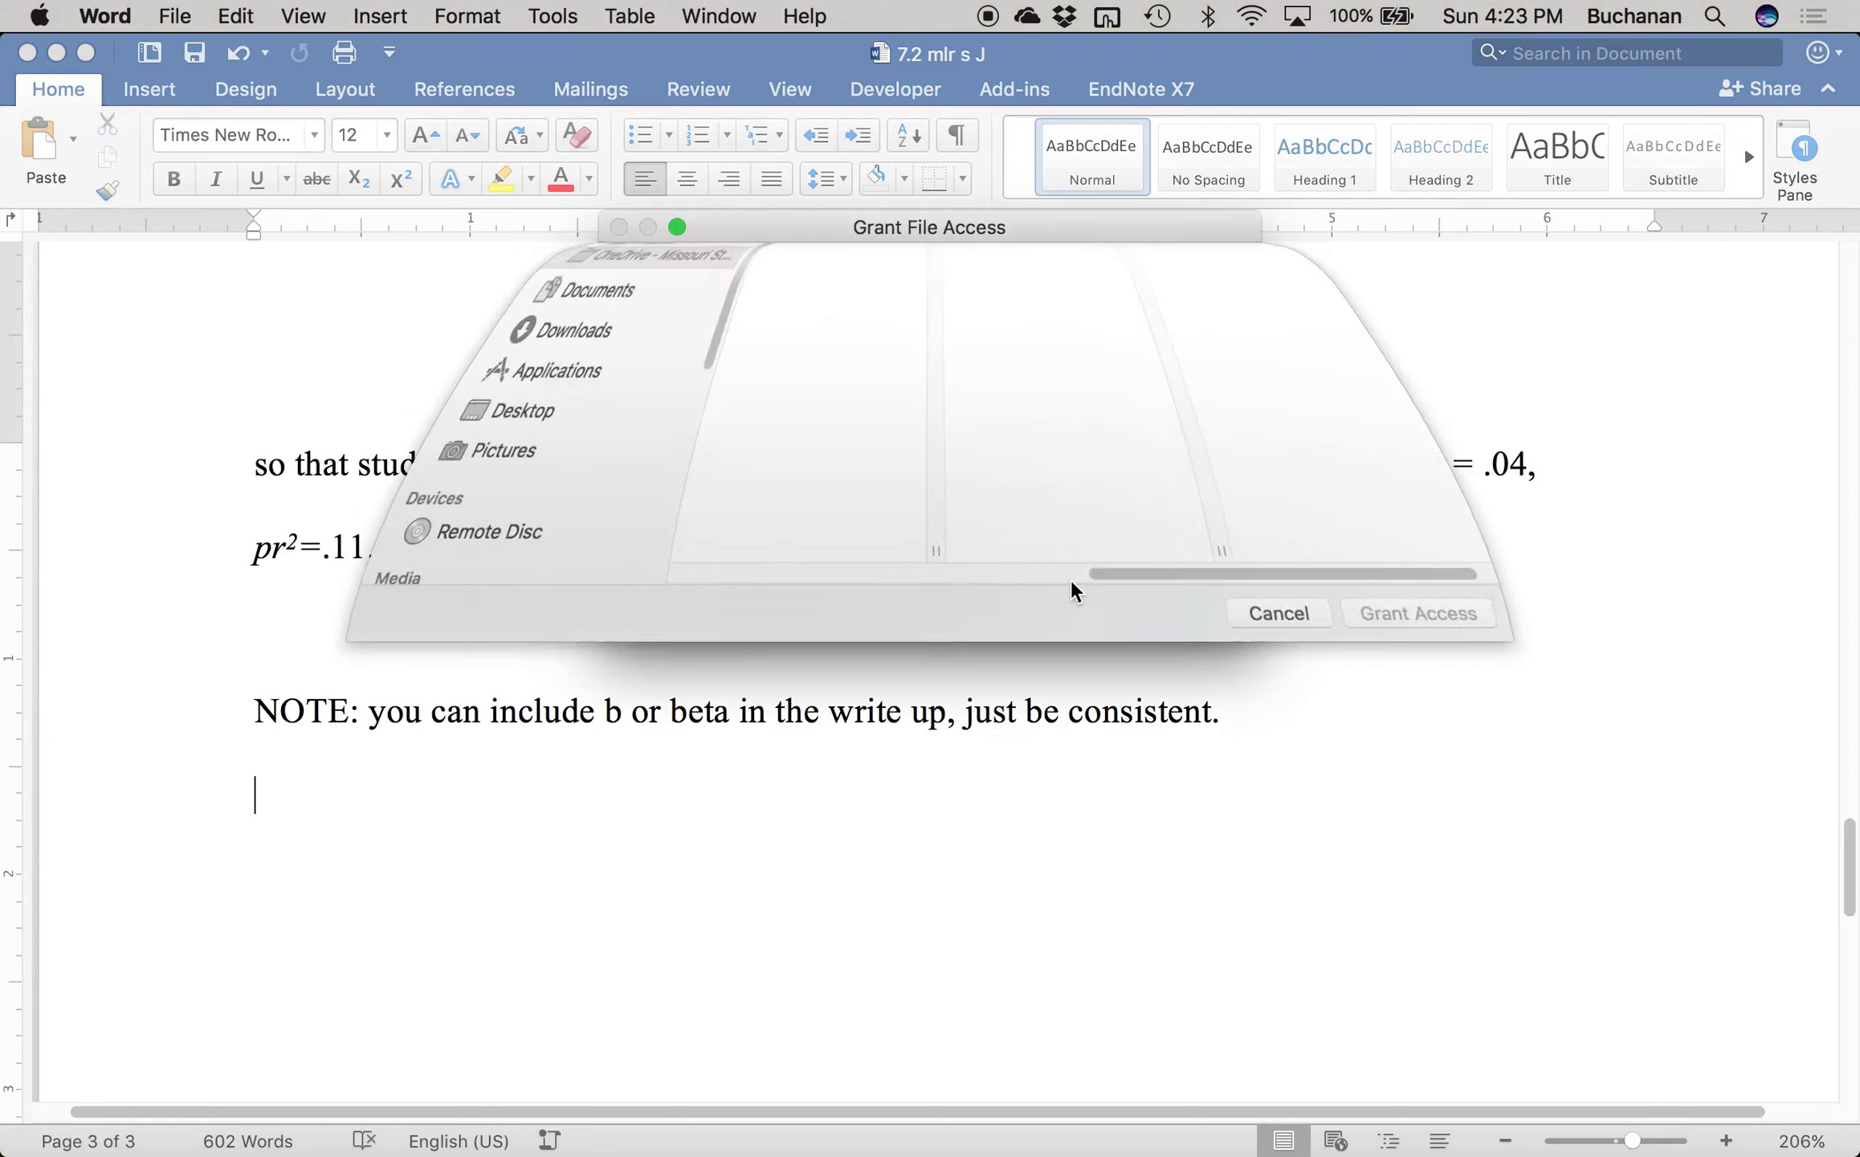
{"action": "left_click", "coordinate": [1420, 763]}
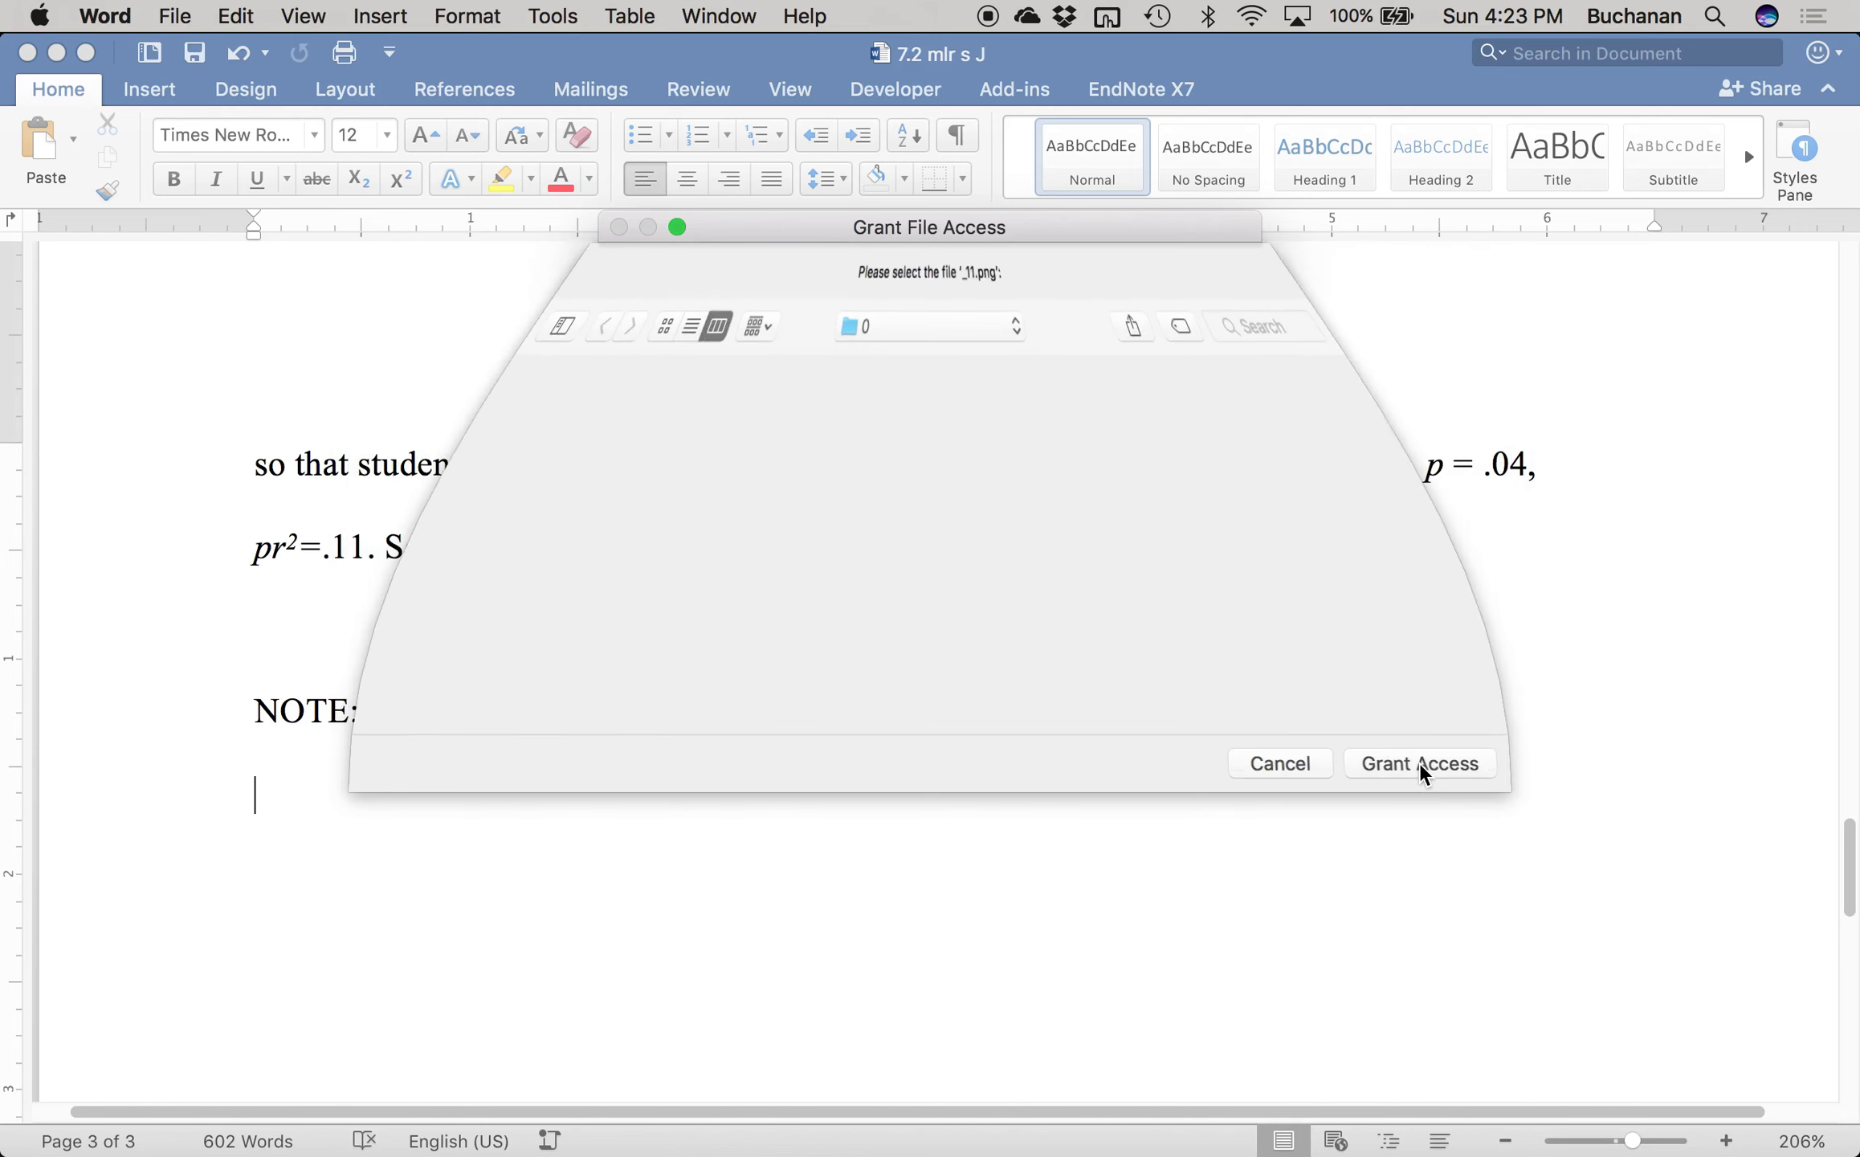
{"action": "left_click", "coordinate": [1165, 590]}
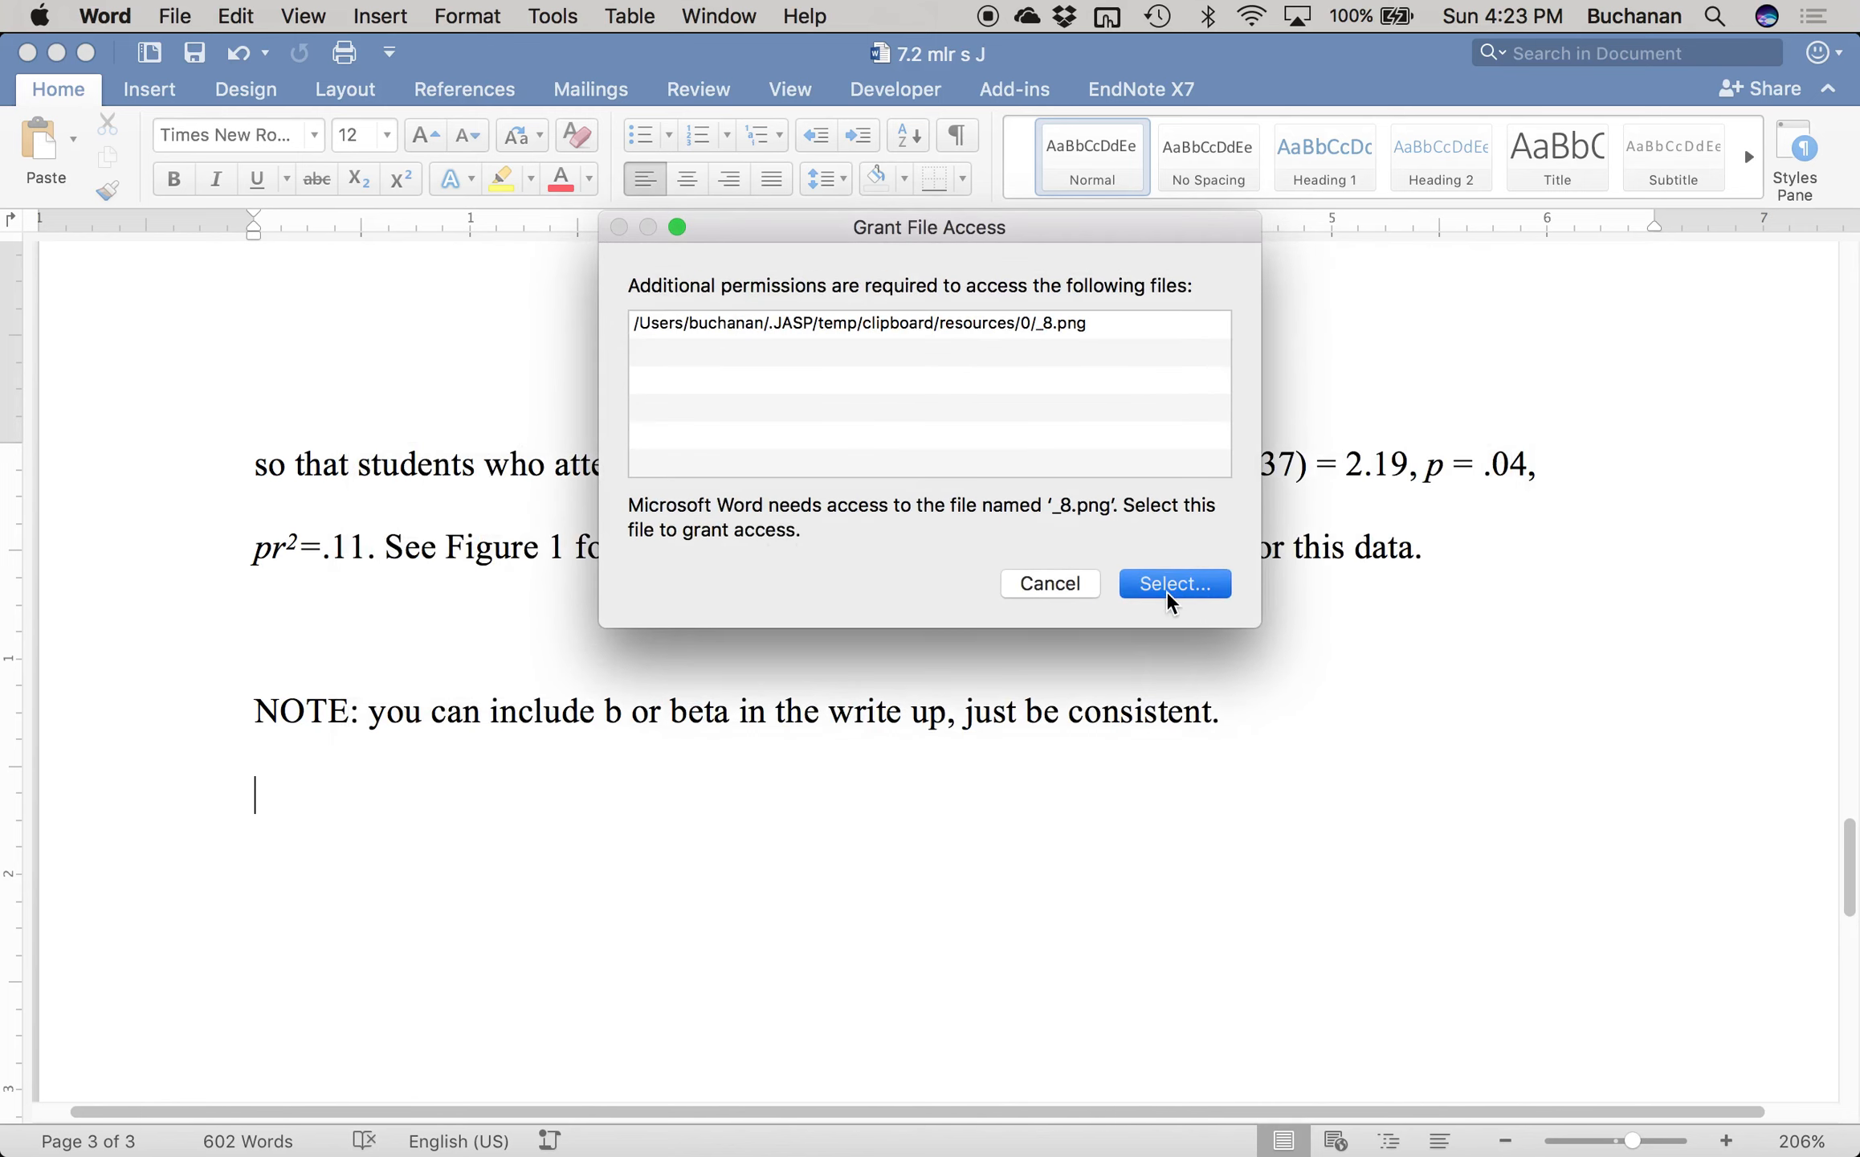
{"action": "left_click", "coordinate": [1313, 394]}
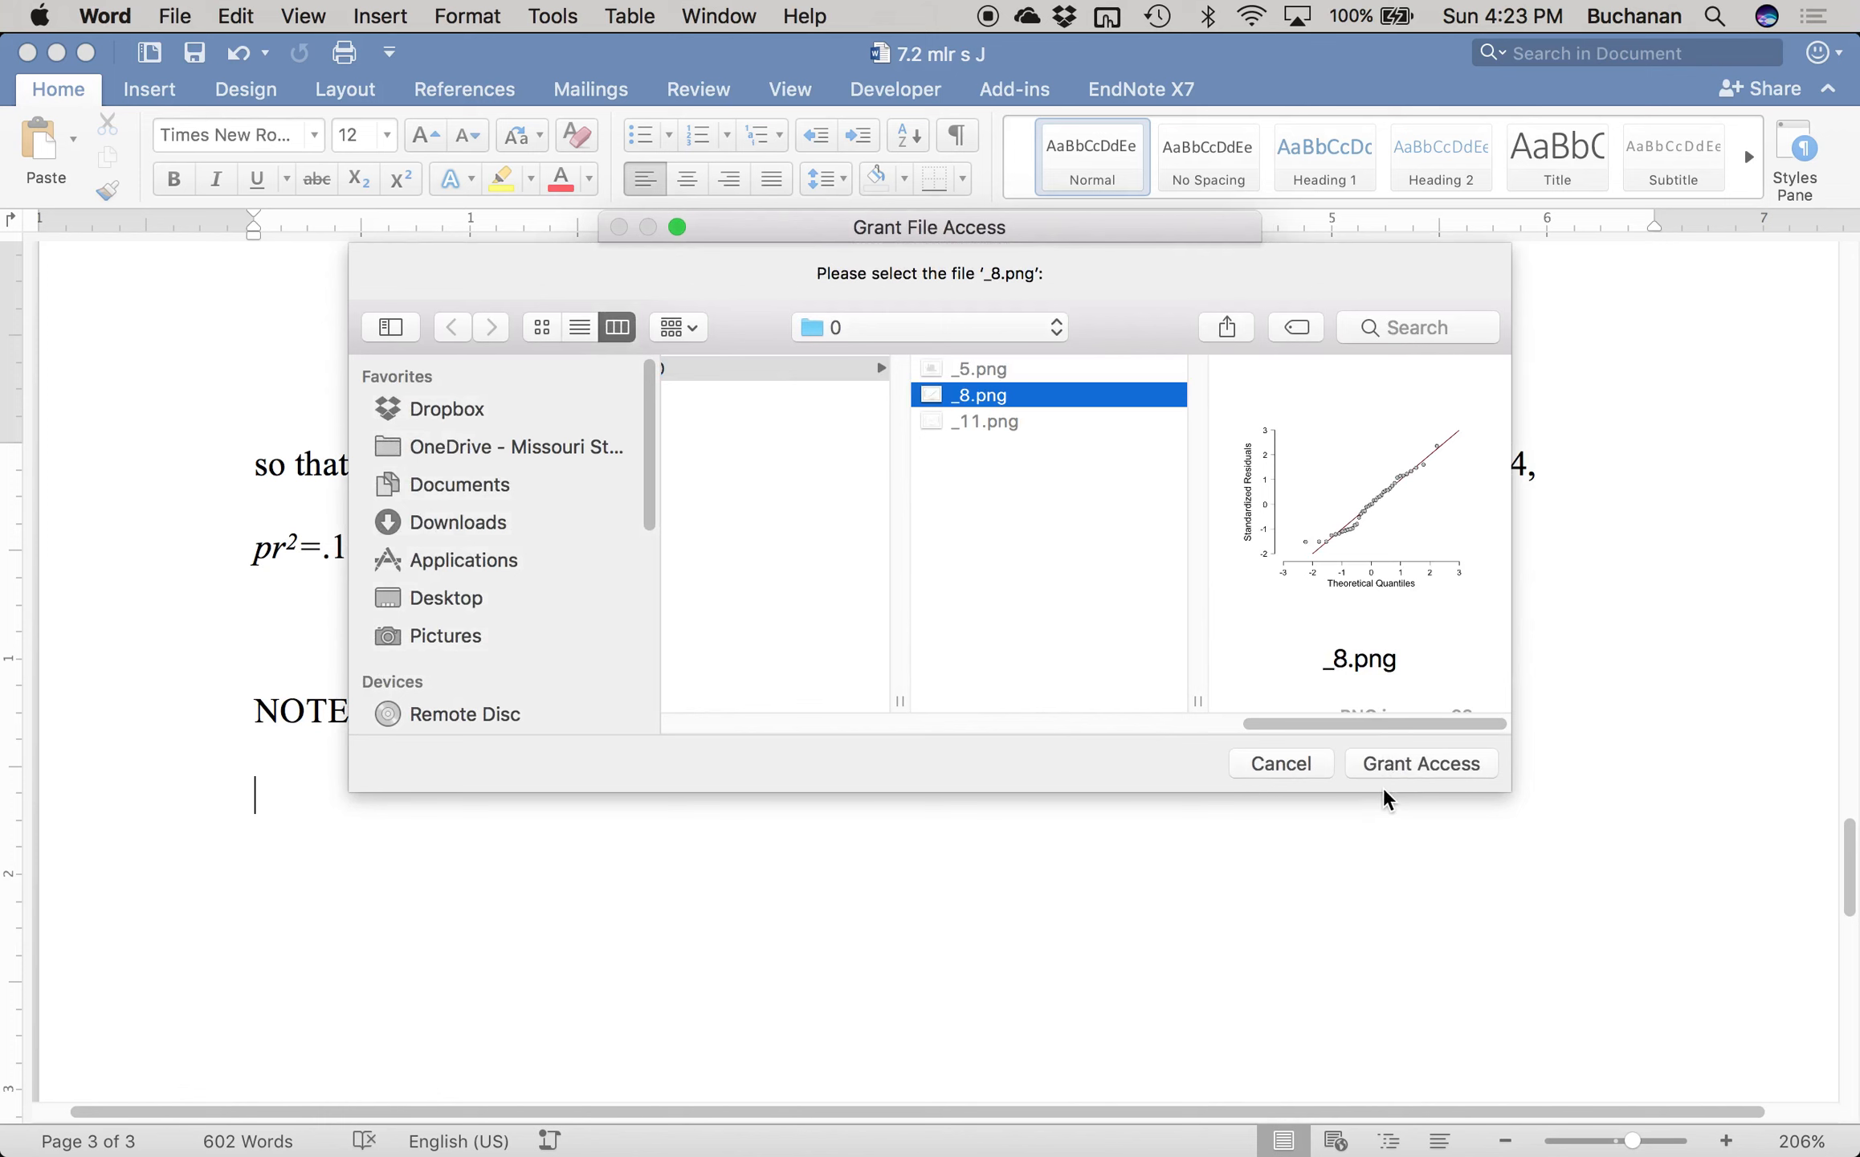
{"action": "left_click", "coordinate": [1394, 767]}
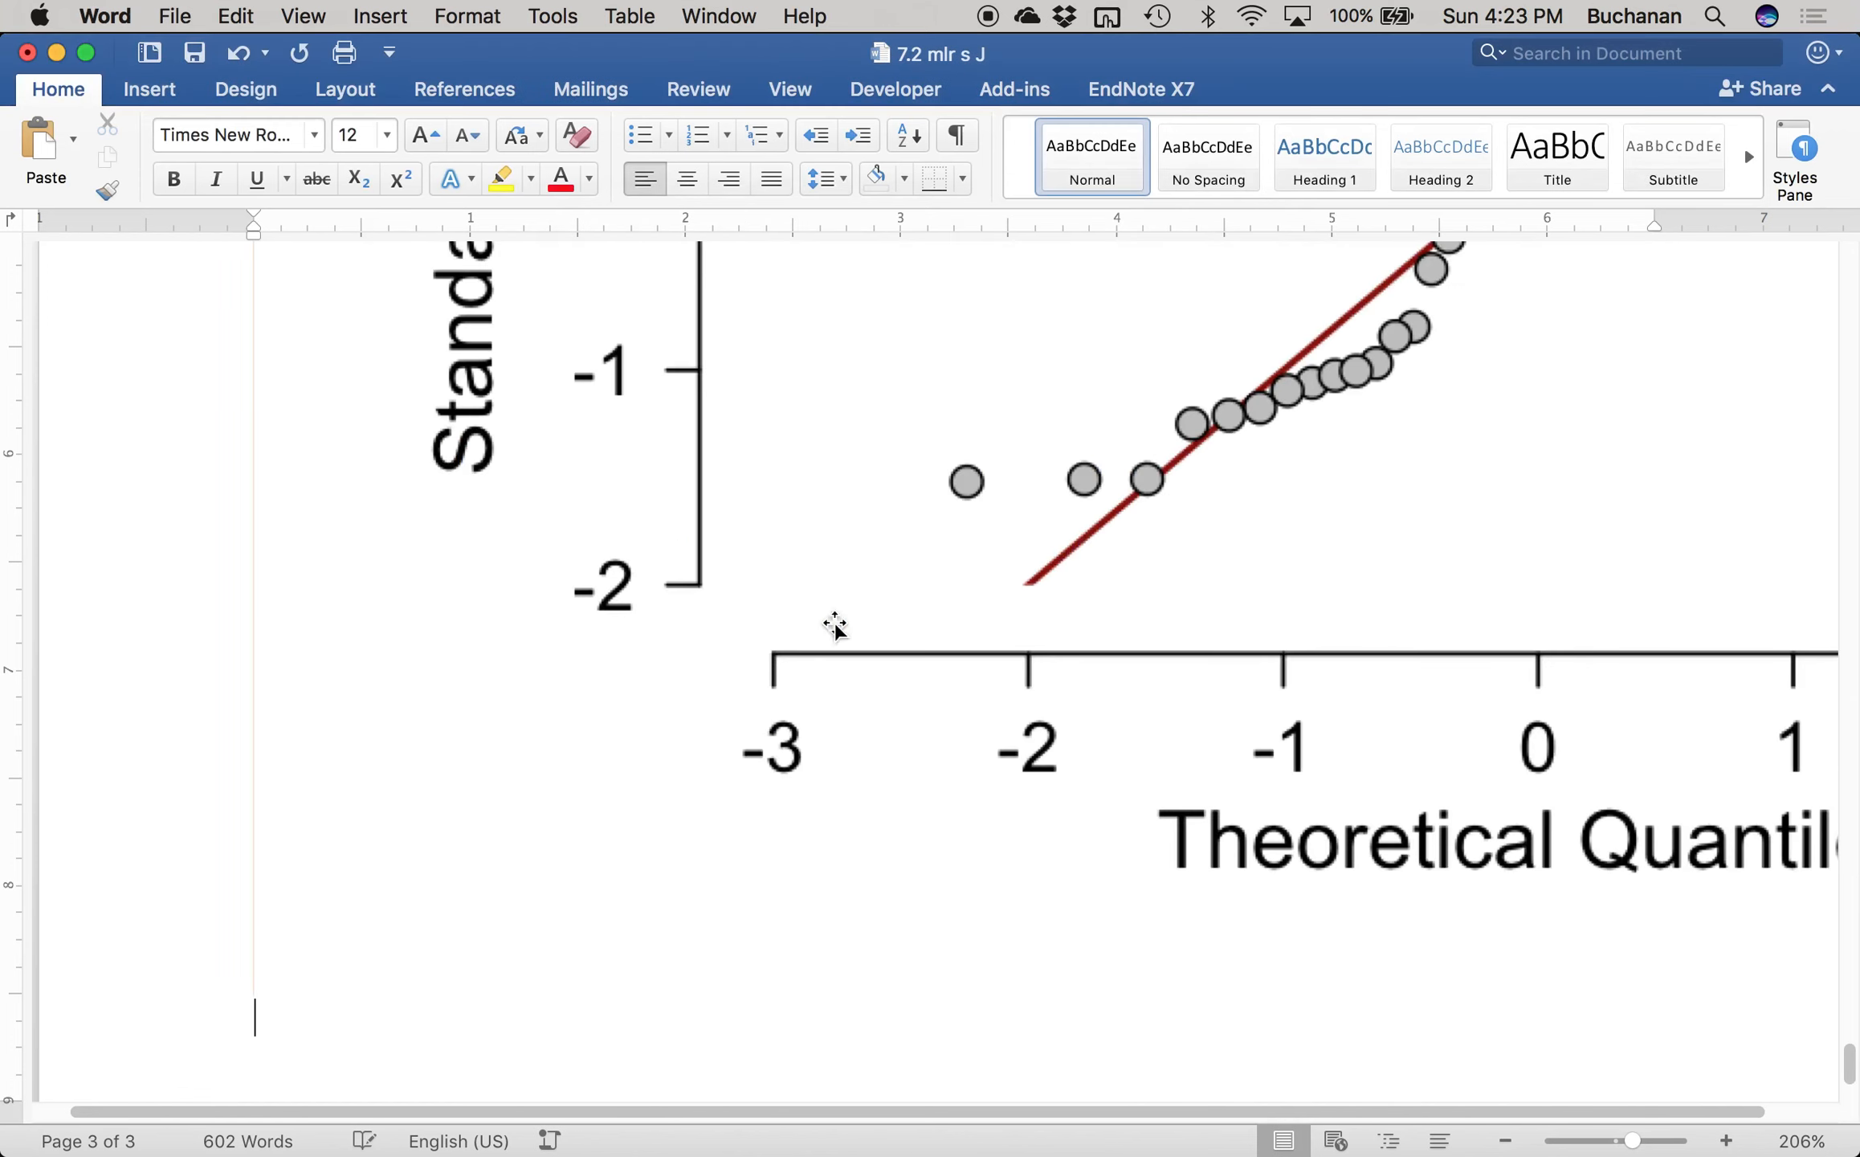
- Set the height of the Standardized Residuals Histogram picture to 4 inches, keeping its proportions
{"action": "scroll", "coordinate": [834, 627], "scroll_direction": "up", "scroll_amount": 15}
{"action": "scroll", "coordinate": [990, 563], "scroll_direction": "up", "scroll_amount": 5}
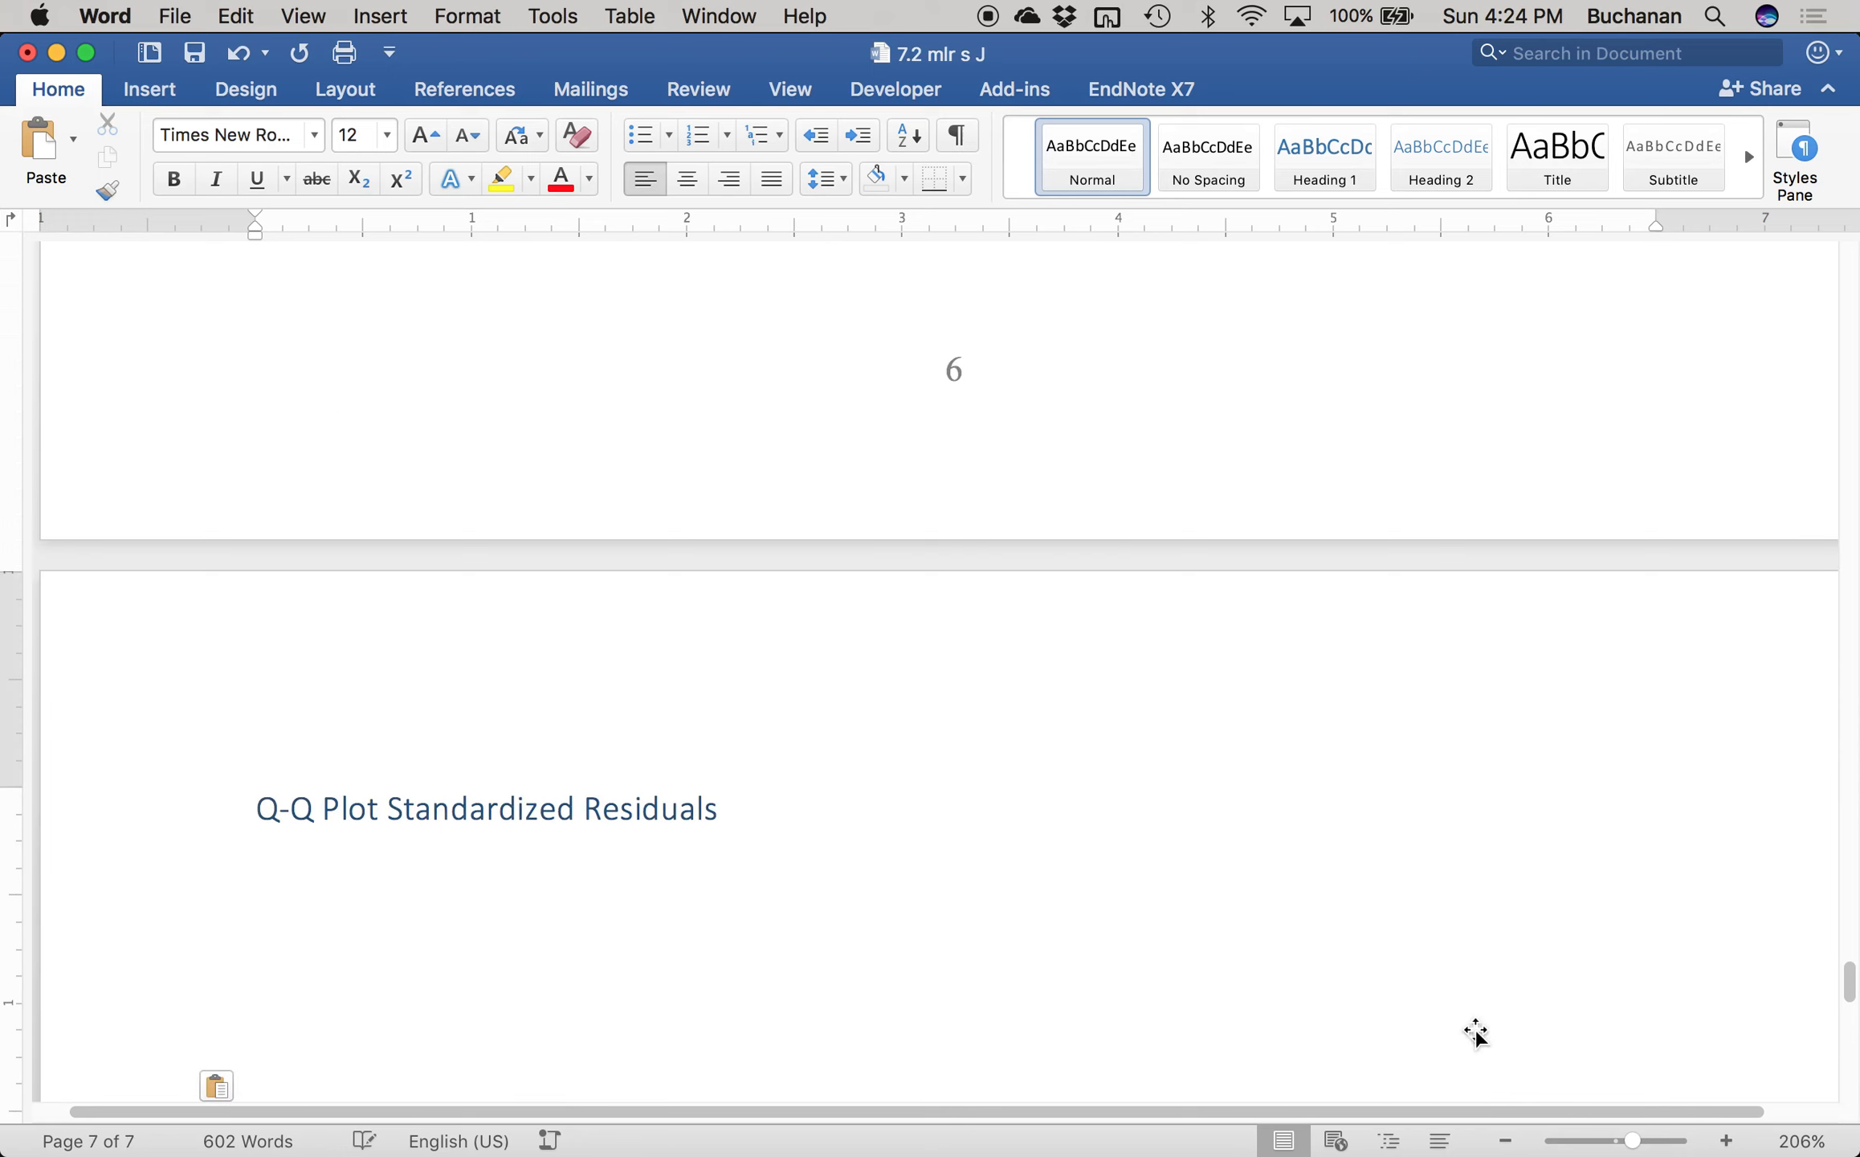
{"action": "left_click_drag", "start_coordinate": [1630, 1139], "coordinate": [1620, 1139]}
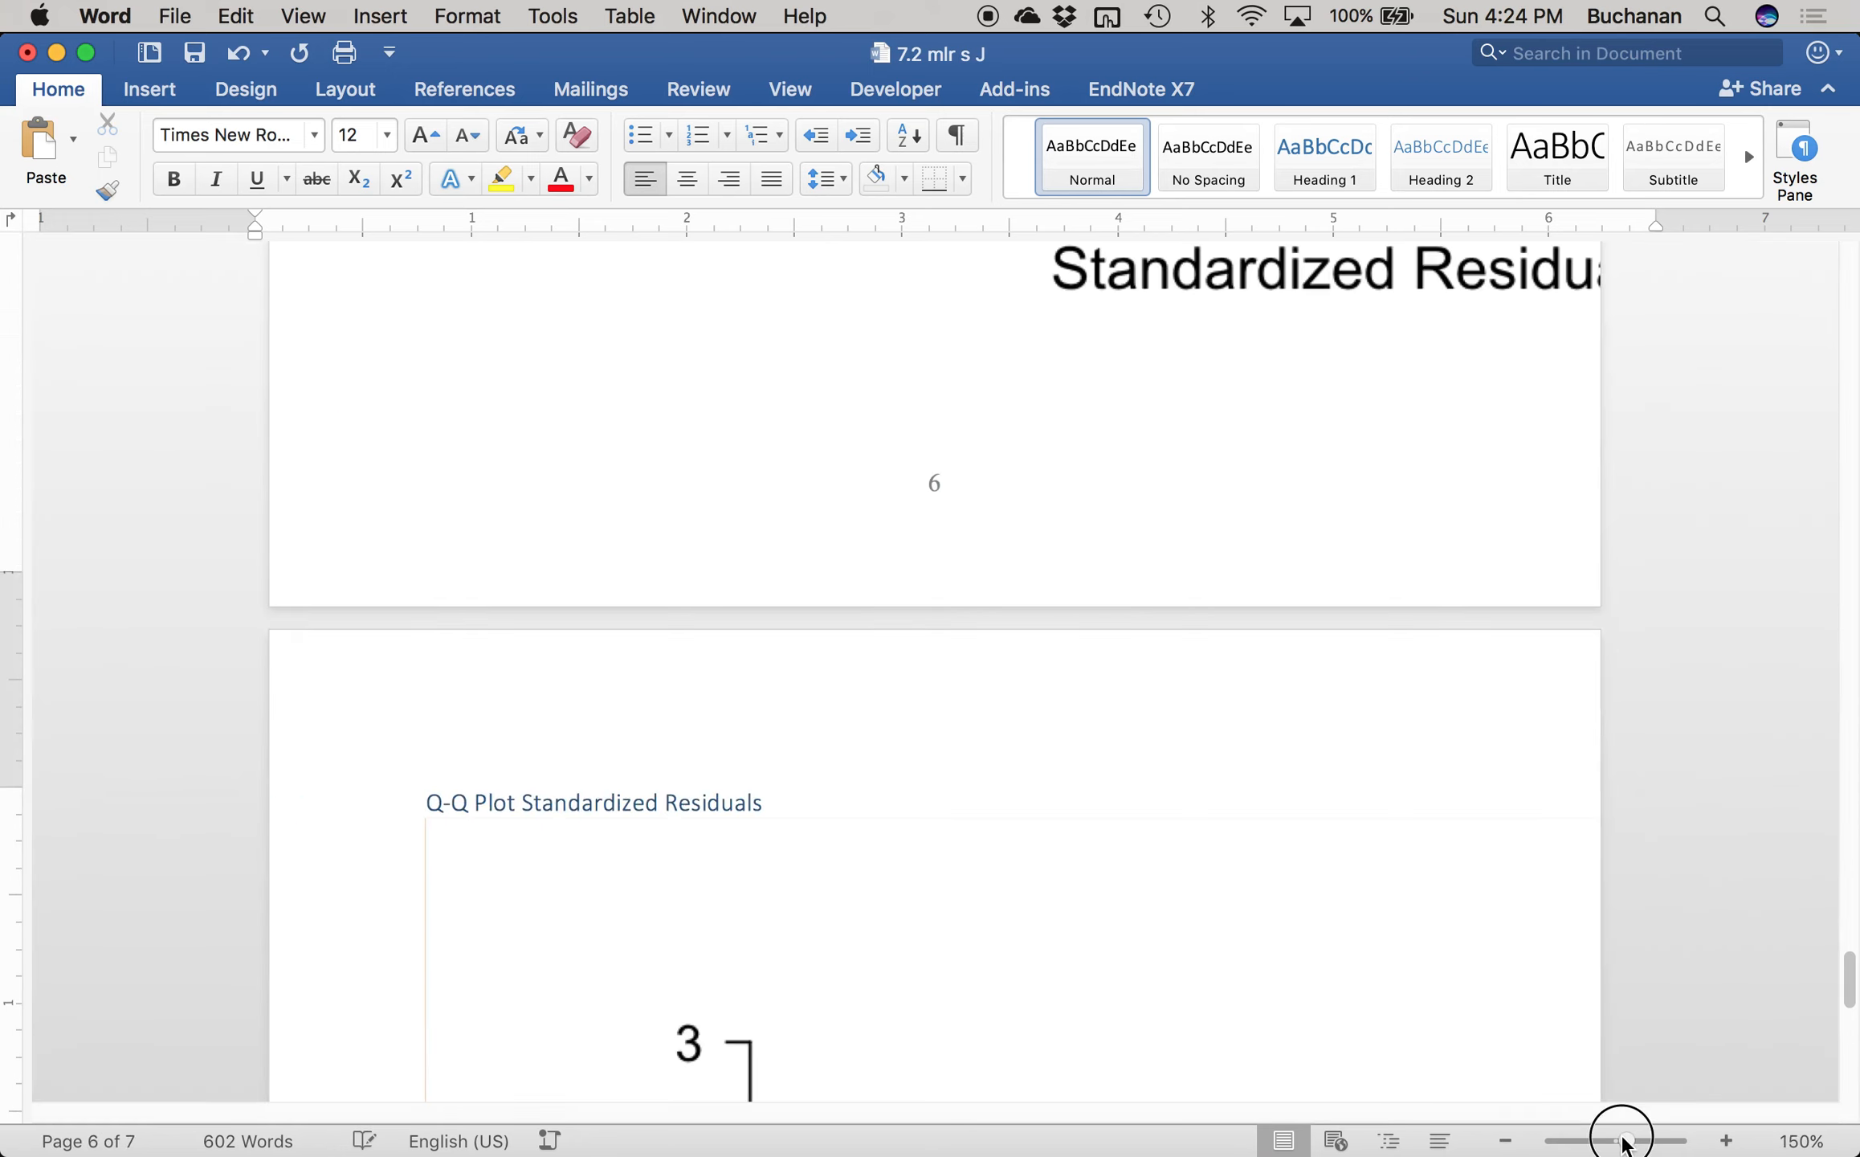
{"action": "scroll", "coordinate": [1048, 532], "scroll_direction": "up", "scroll_amount": 7}
{"action": "scroll", "coordinate": [1053, 533], "scroll_direction": "up", "scroll_amount": 7}
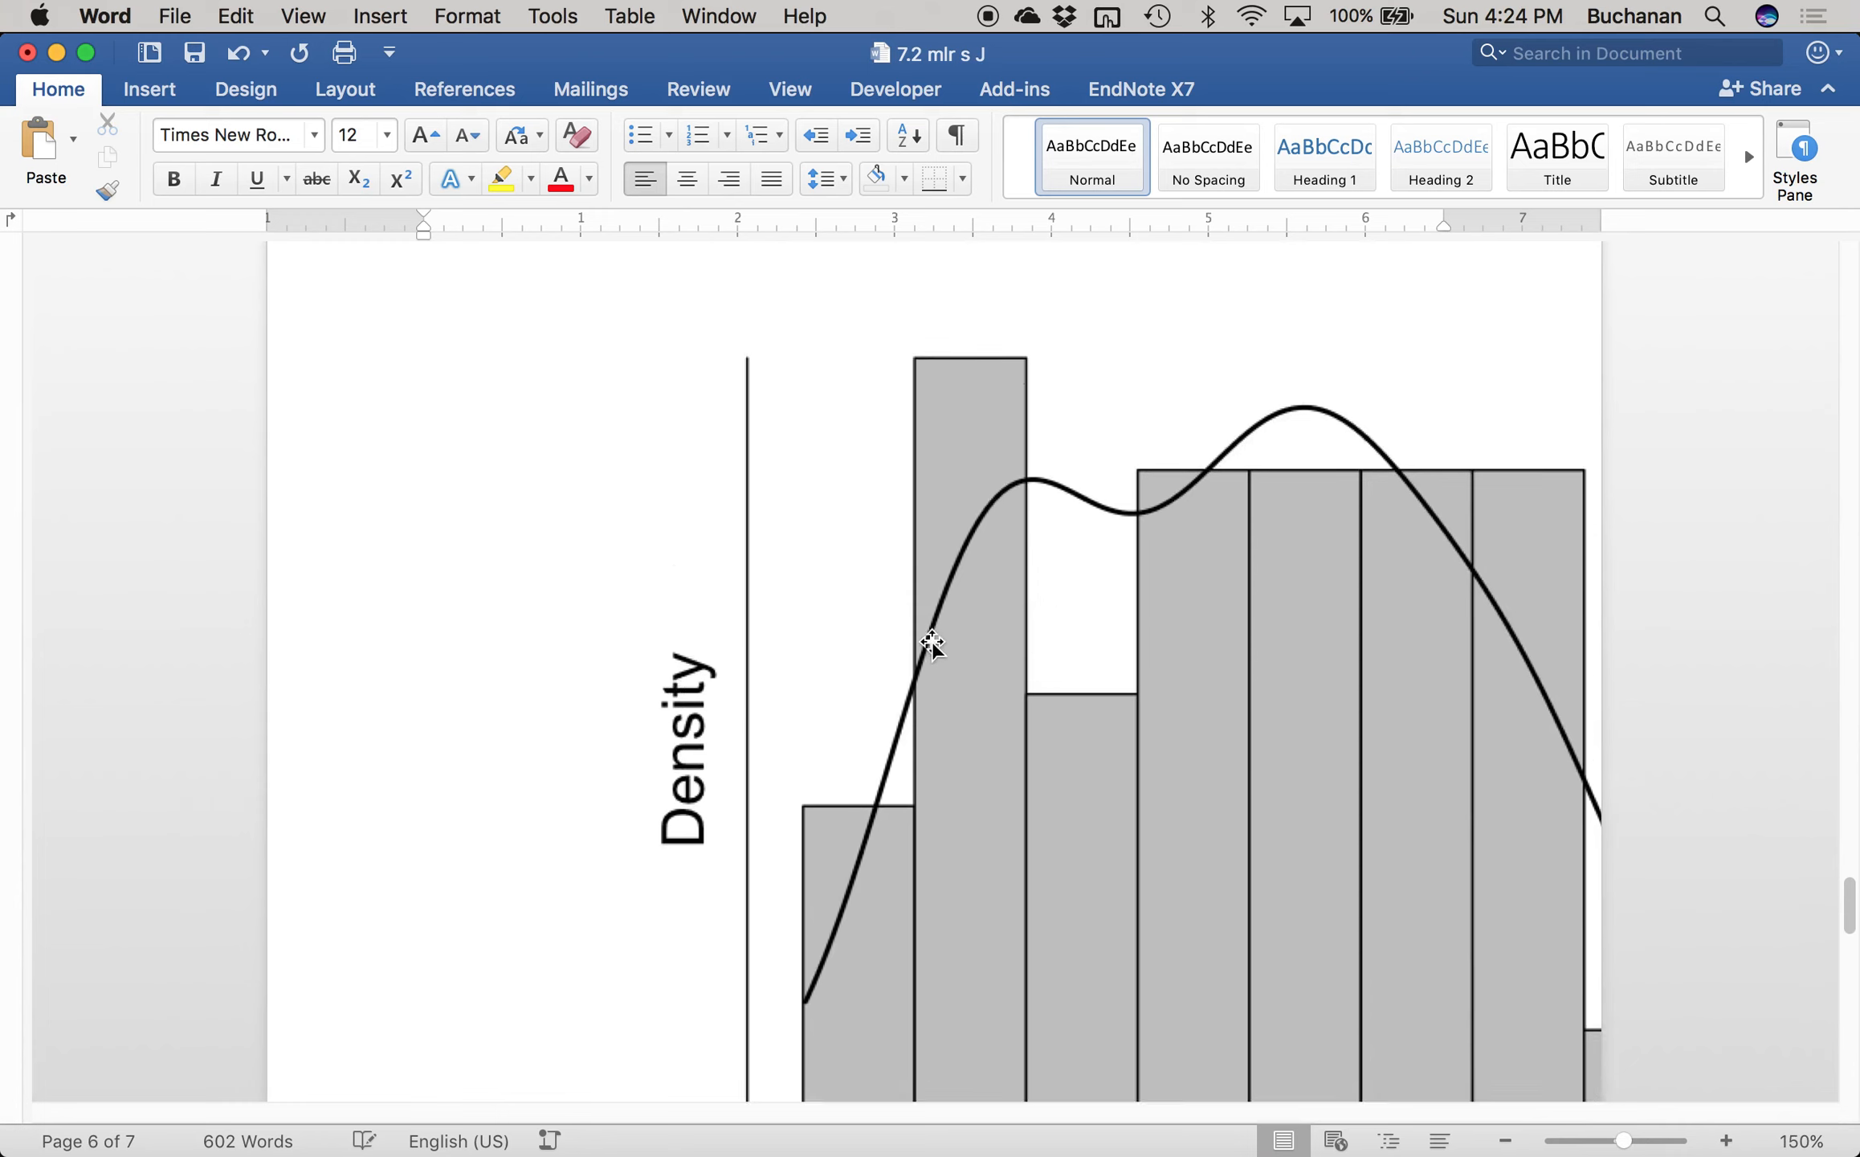
{"action": "left_click", "coordinate": [932, 642]}
{"action": "scroll", "coordinate": [931, 643], "scroll_direction": "up", "scroll_amount": 2}
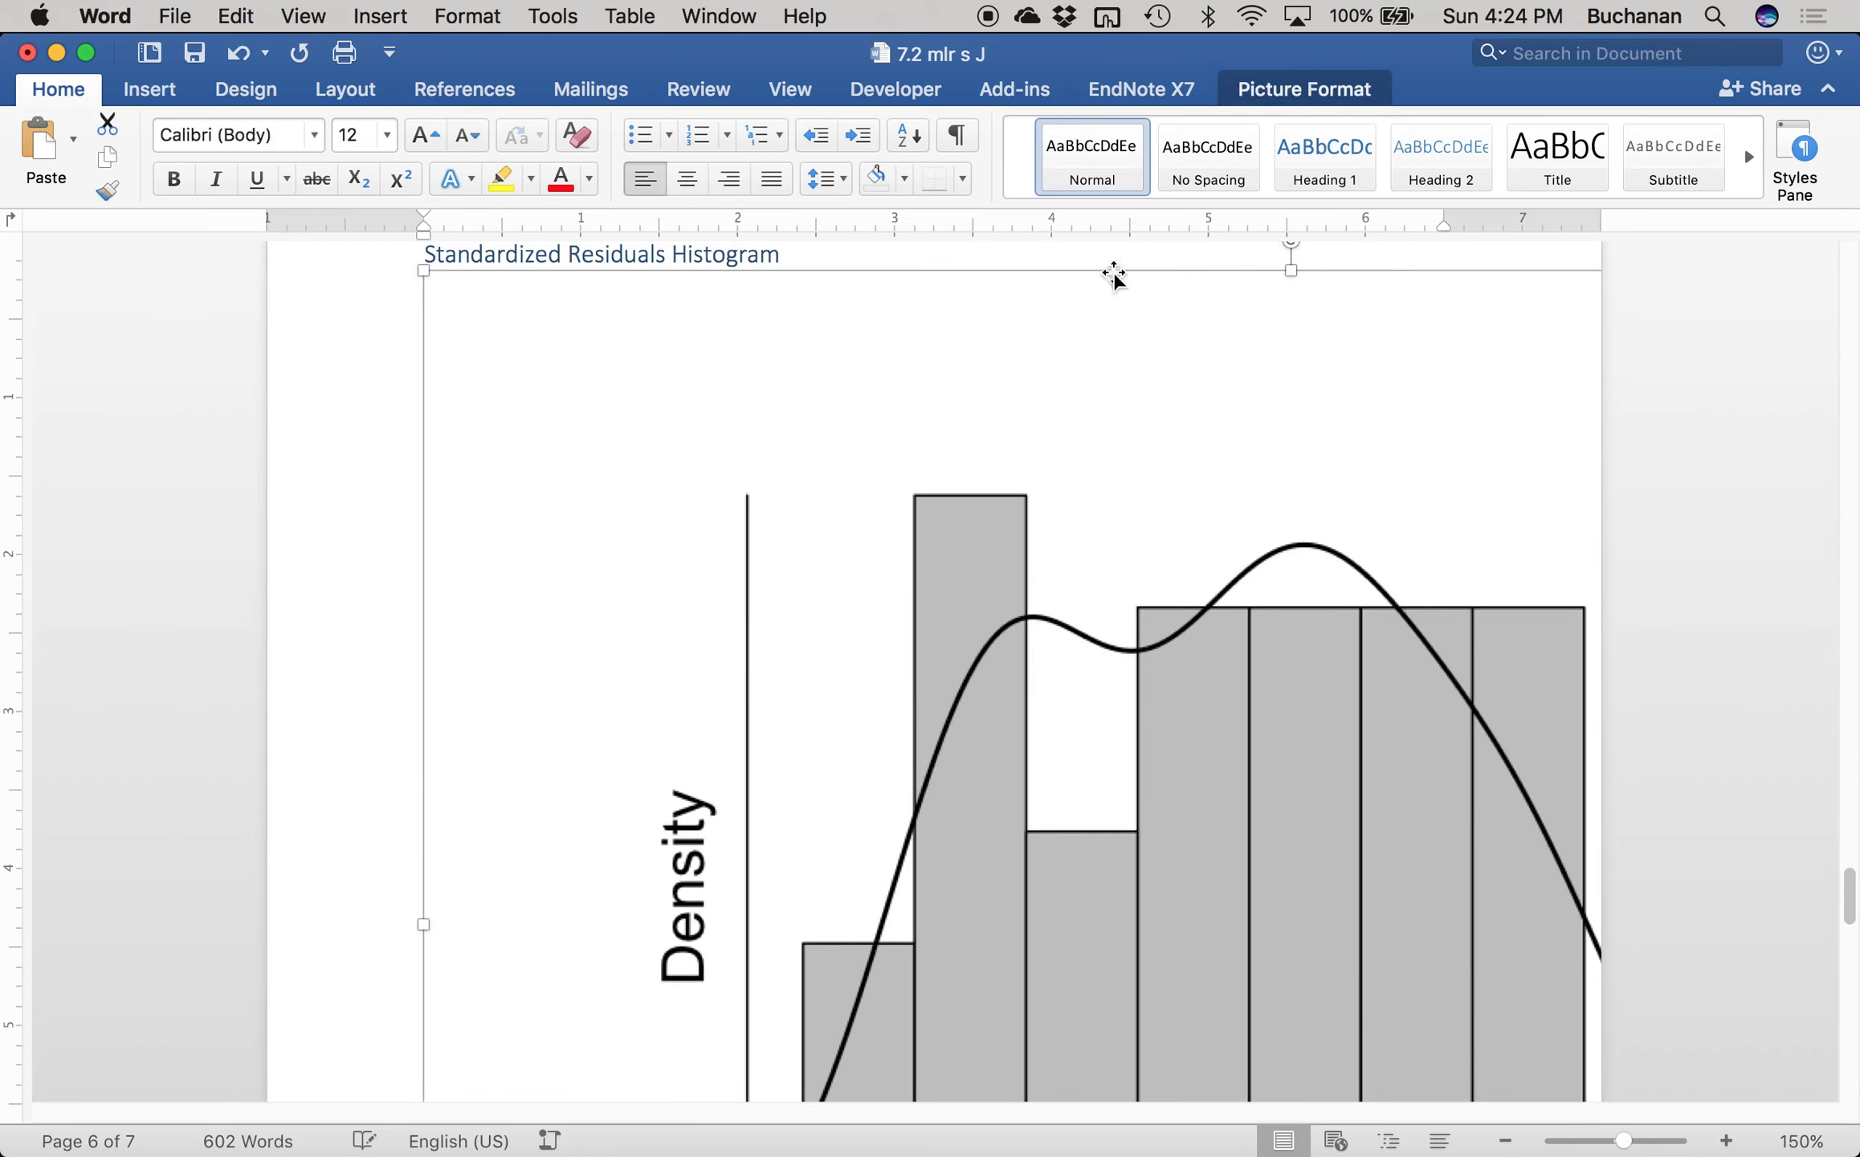
{"action": "scroll", "coordinate": [1189, 297], "scroll_direction": "up", "scroll_amount": 1}
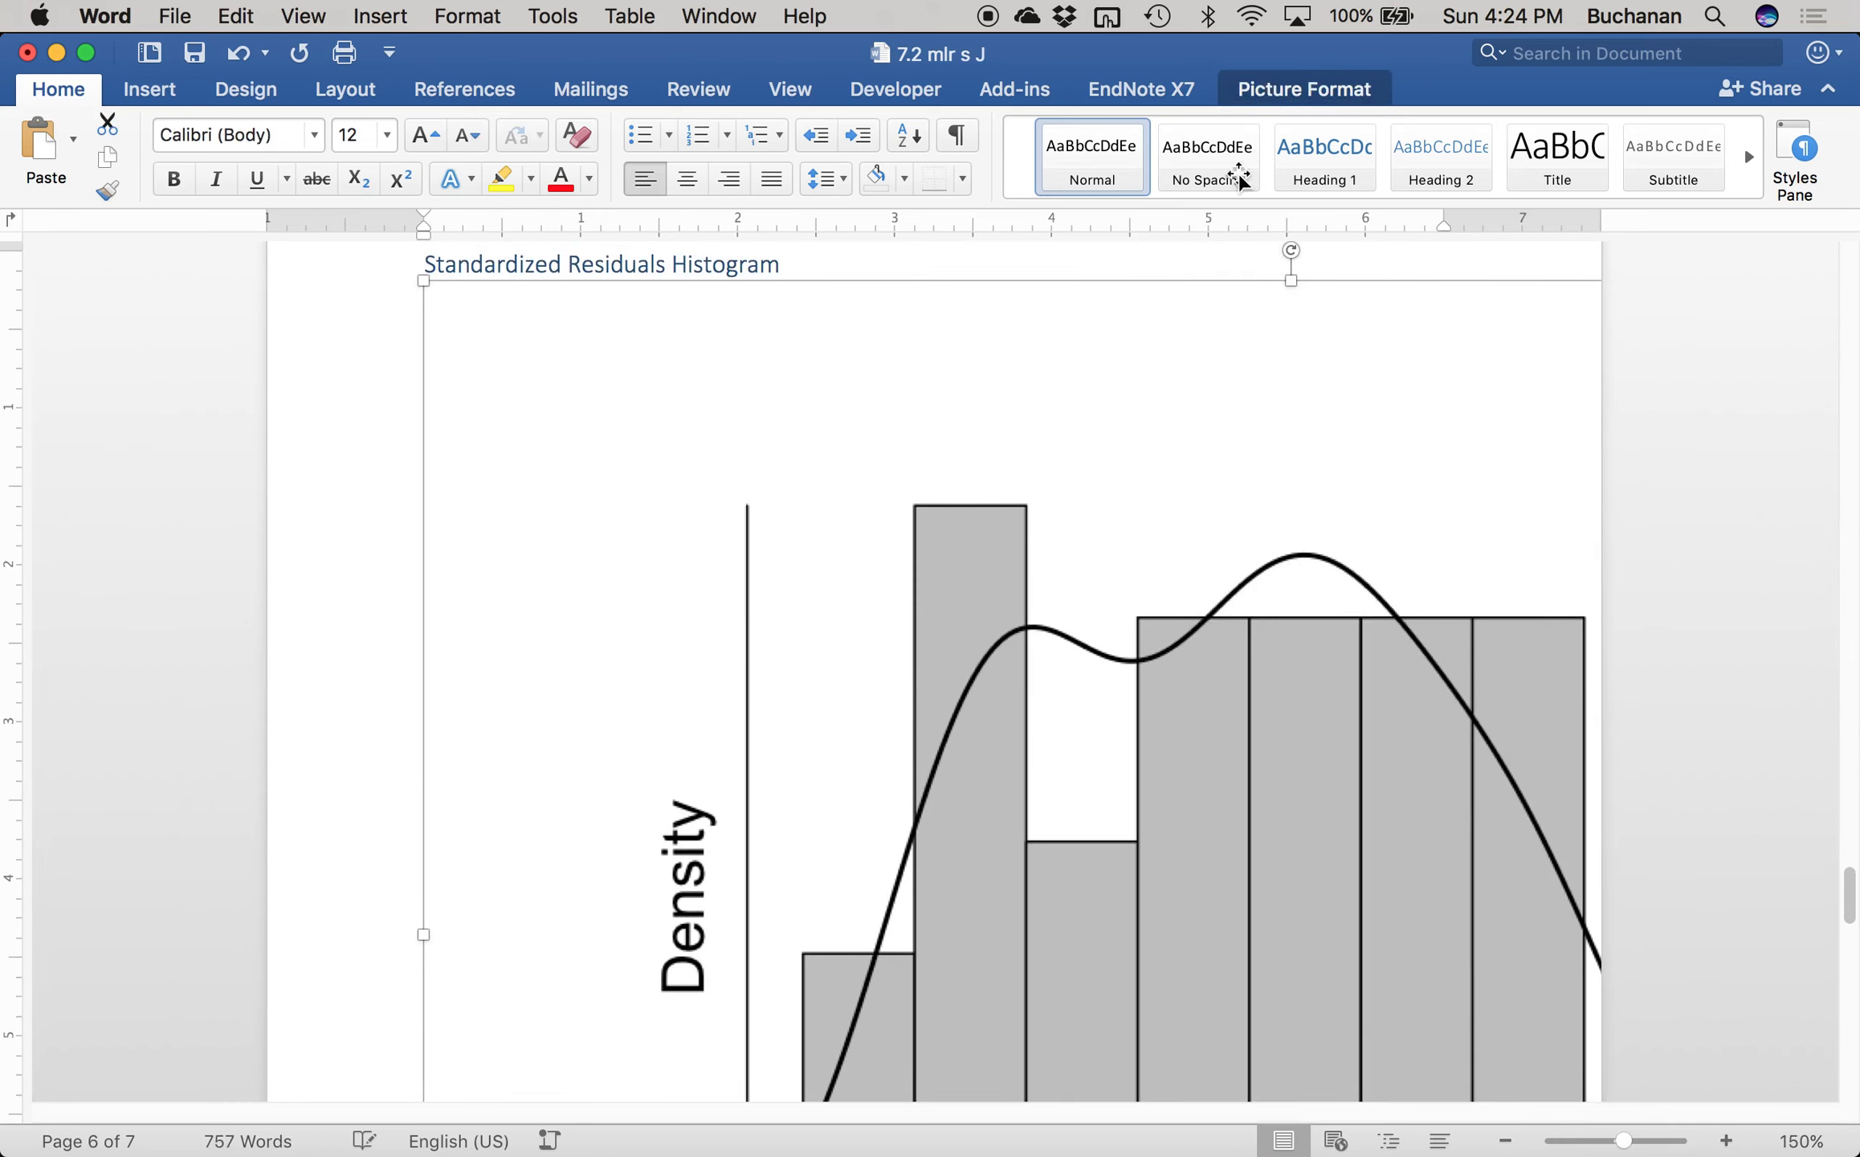
{"action": "left_click", "coordinate": [1316, 76]}
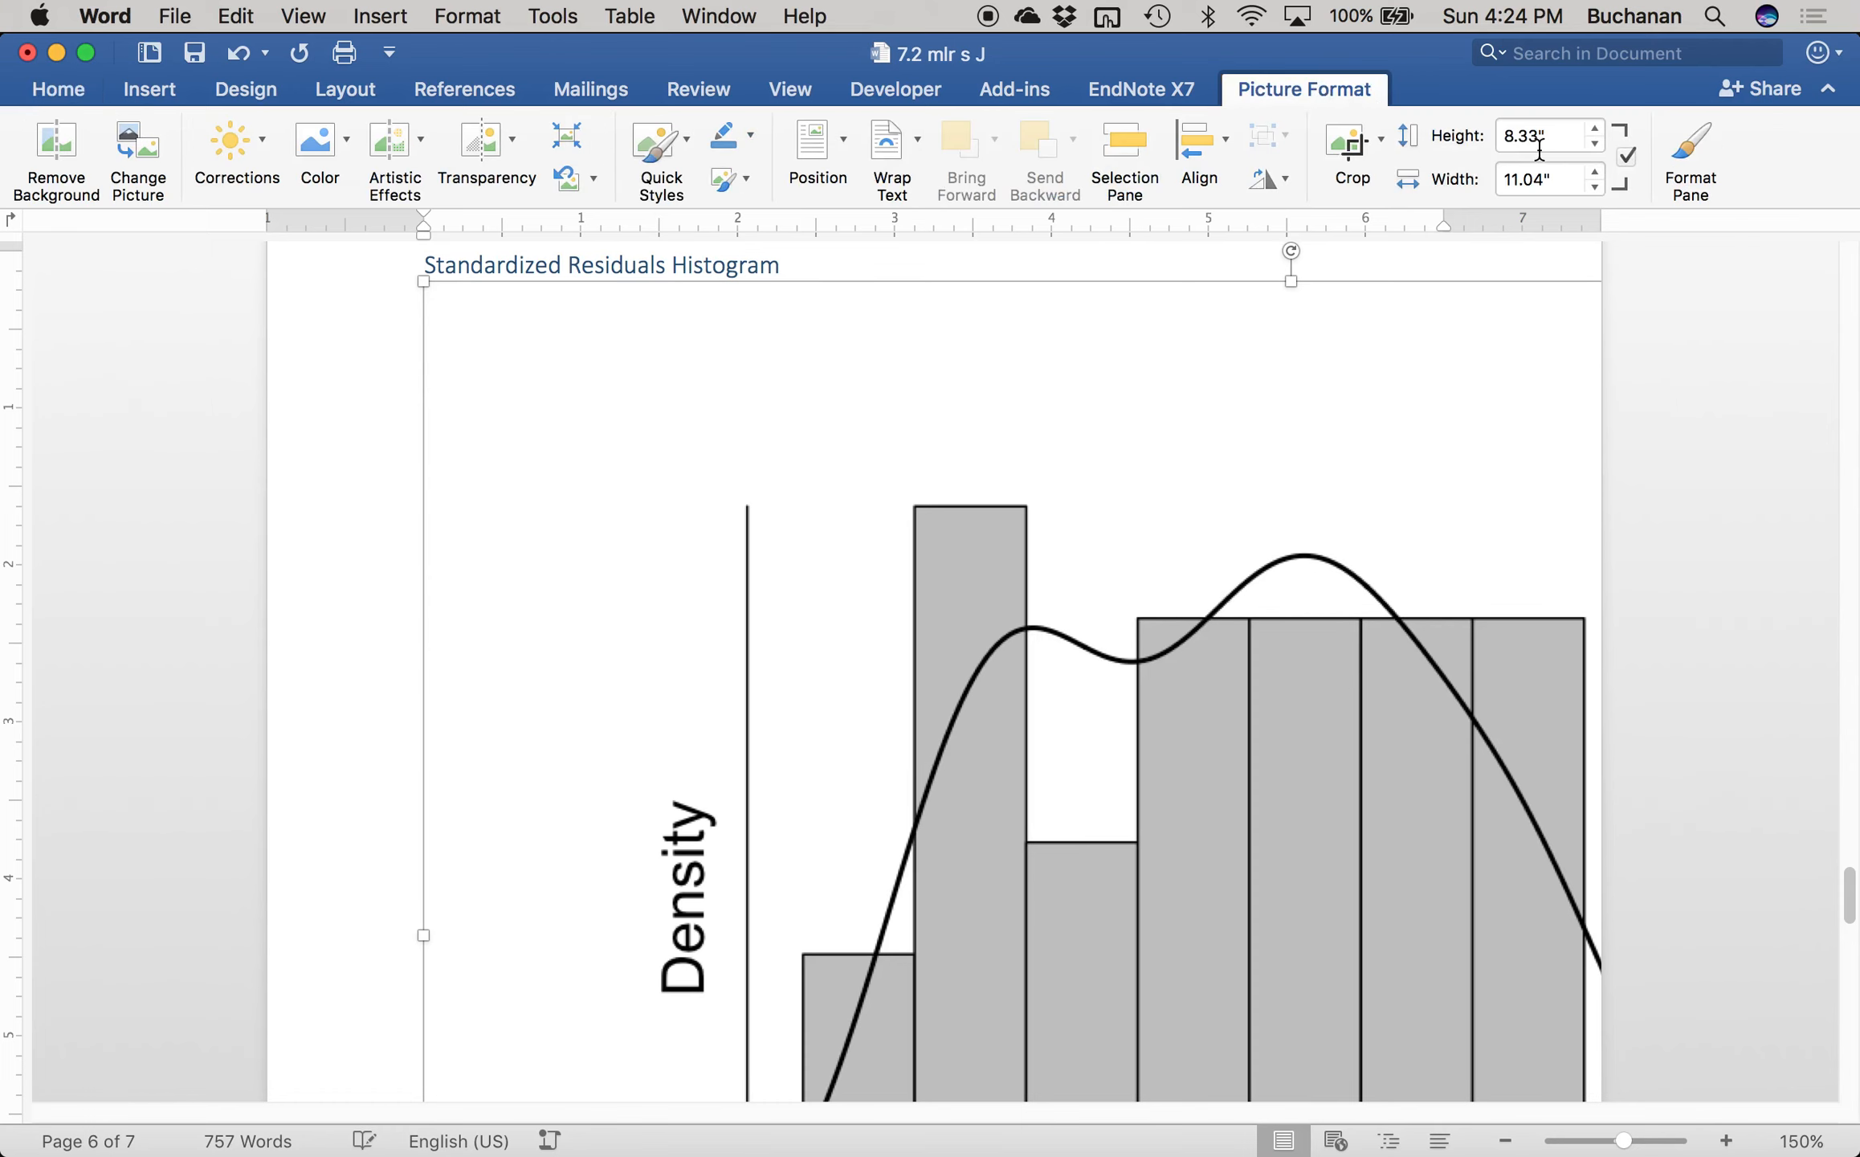
{"action": "left_click", "coordinate": [1538, 138]}
{"action": "type", "text": "4"}
{"action": "key", "text": "Return"}
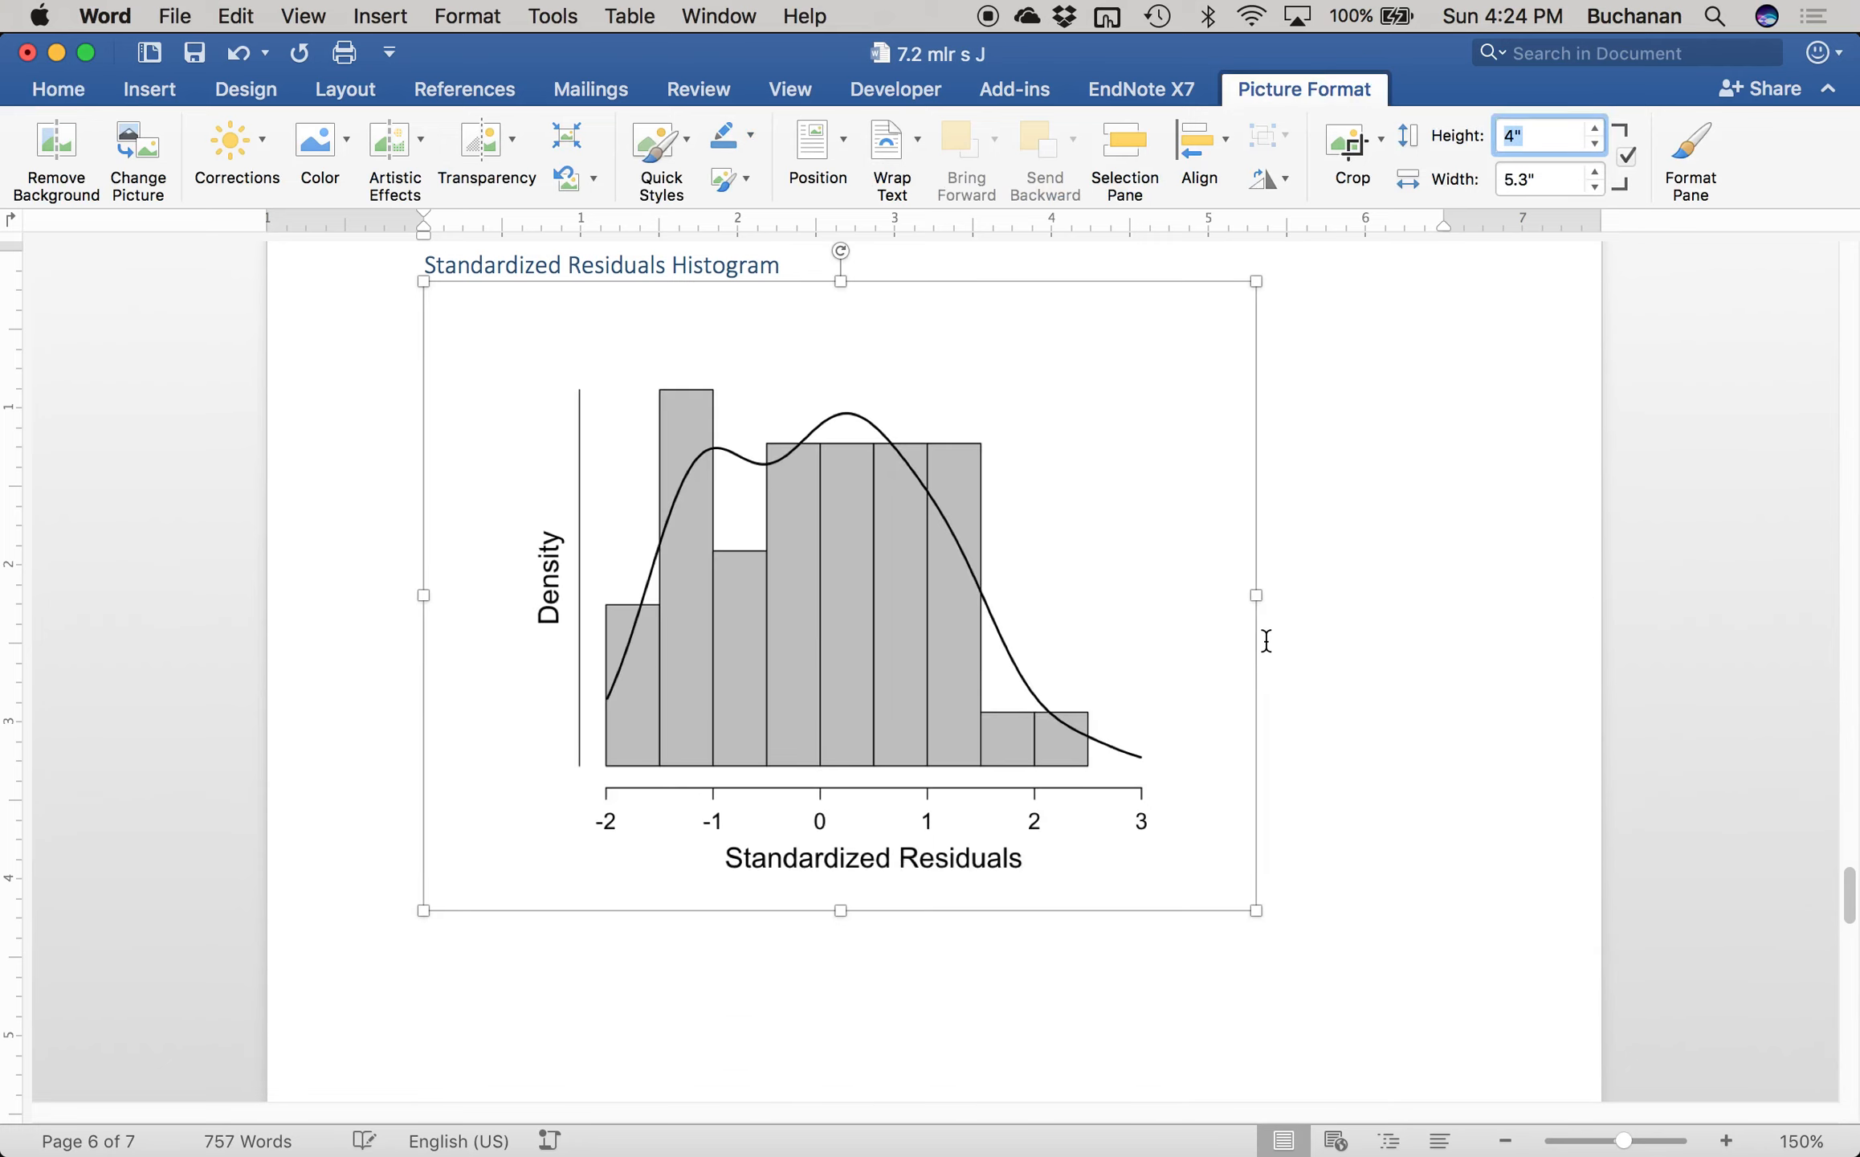
- Set the height of the Q-Q Plot Standardized Residuals picture to 4 inches
{"action": "scroll", "coordinate": [1266, 640], "scroll_direction": "down", "scroll_amount": 15}
{"action": "left_click", "coordinate": [1209, 614]}
{"action": "left_click", "coordinate": [1516, 135]}
{"action": "type", "text": "4"}
{"action": "key", "text": "Return"}
- Set the height of the Residuals vs. Predicted plot picture to 4 inches
{"action": "scroll", "coordinate": [1117, 502], "scroll_direction": "up", "scroll_amount": 5}
{"action": "scroll", "coordinate": [1116, 502], "scroll_direction": "up", "scroll_amount": 10}
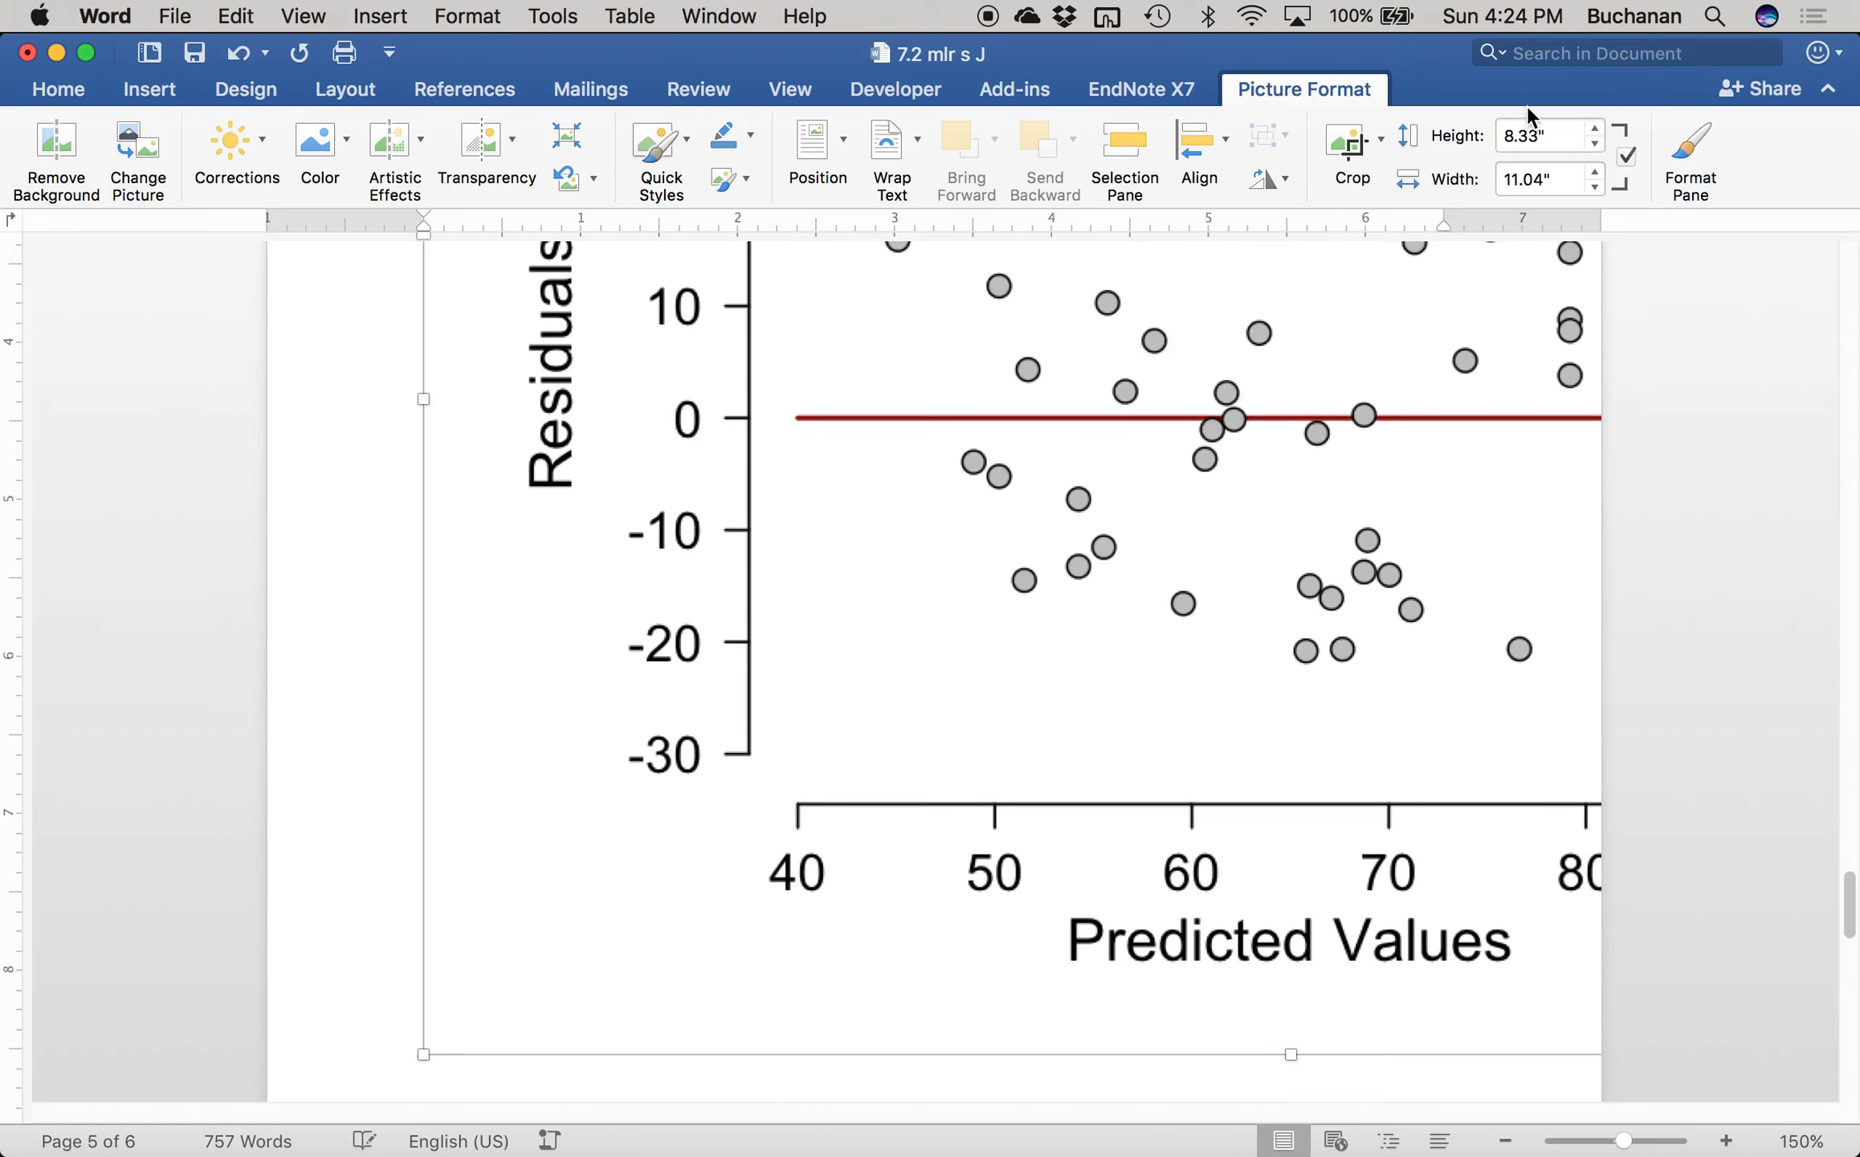
{"action": "left_click", "coordinate": [1527, 143]}
{"action": "triple_click", "coordinate": [1527, 149]}
{"action": "type", "text": "4"}
{"action": "key", "text": "Return"}
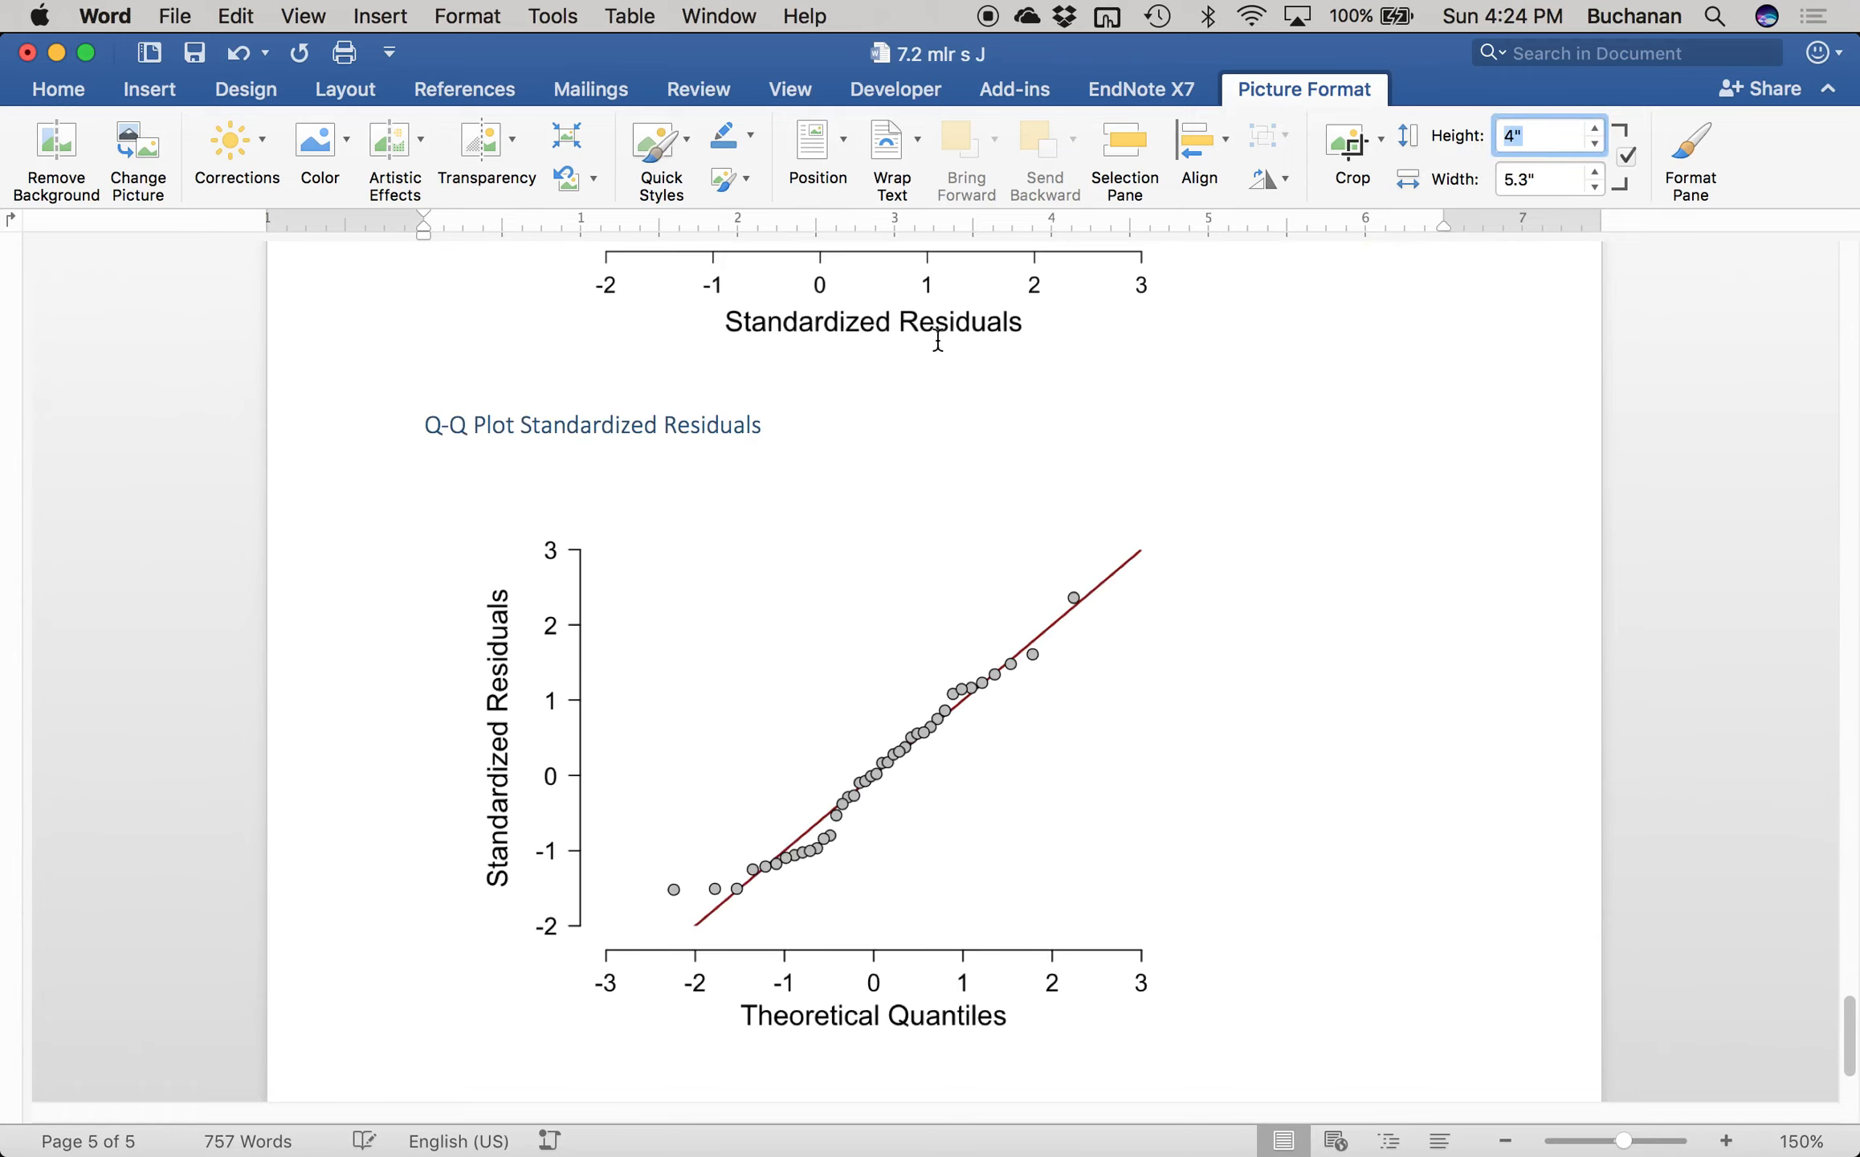
- Add a new row with blank lines at the end of the Model Summary table under Linear Regression
{"action": "scroll", "coordinate": [1028, 589], "scroll_direction": "down", "scroll_amount": 10}
{"action": "scroll", "coordinate": [1031, 592], "scroll_direction": "up", "scroll_amount": 20}
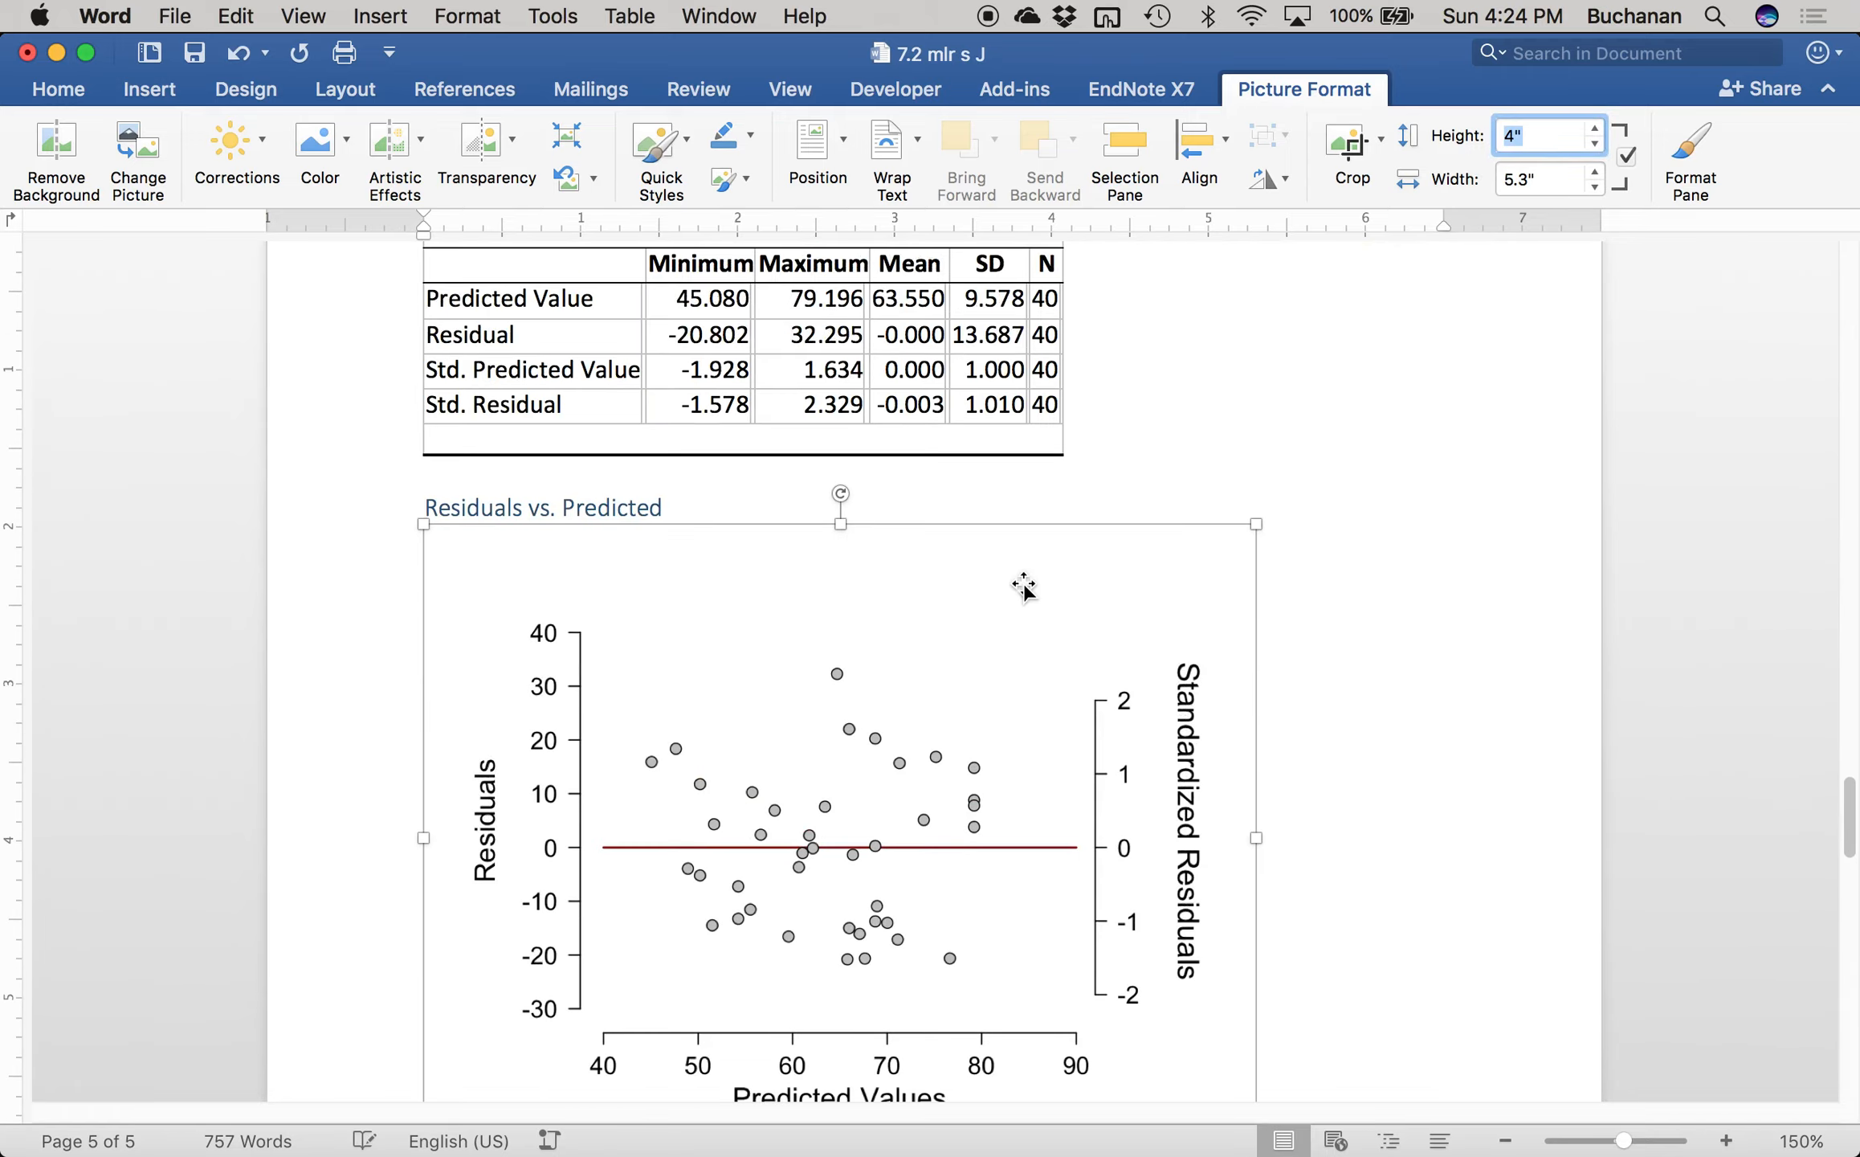
{"action": "scroll", "coordinate": [1031, 592], "scroll_direction": "up", "scroll_amount": 15}
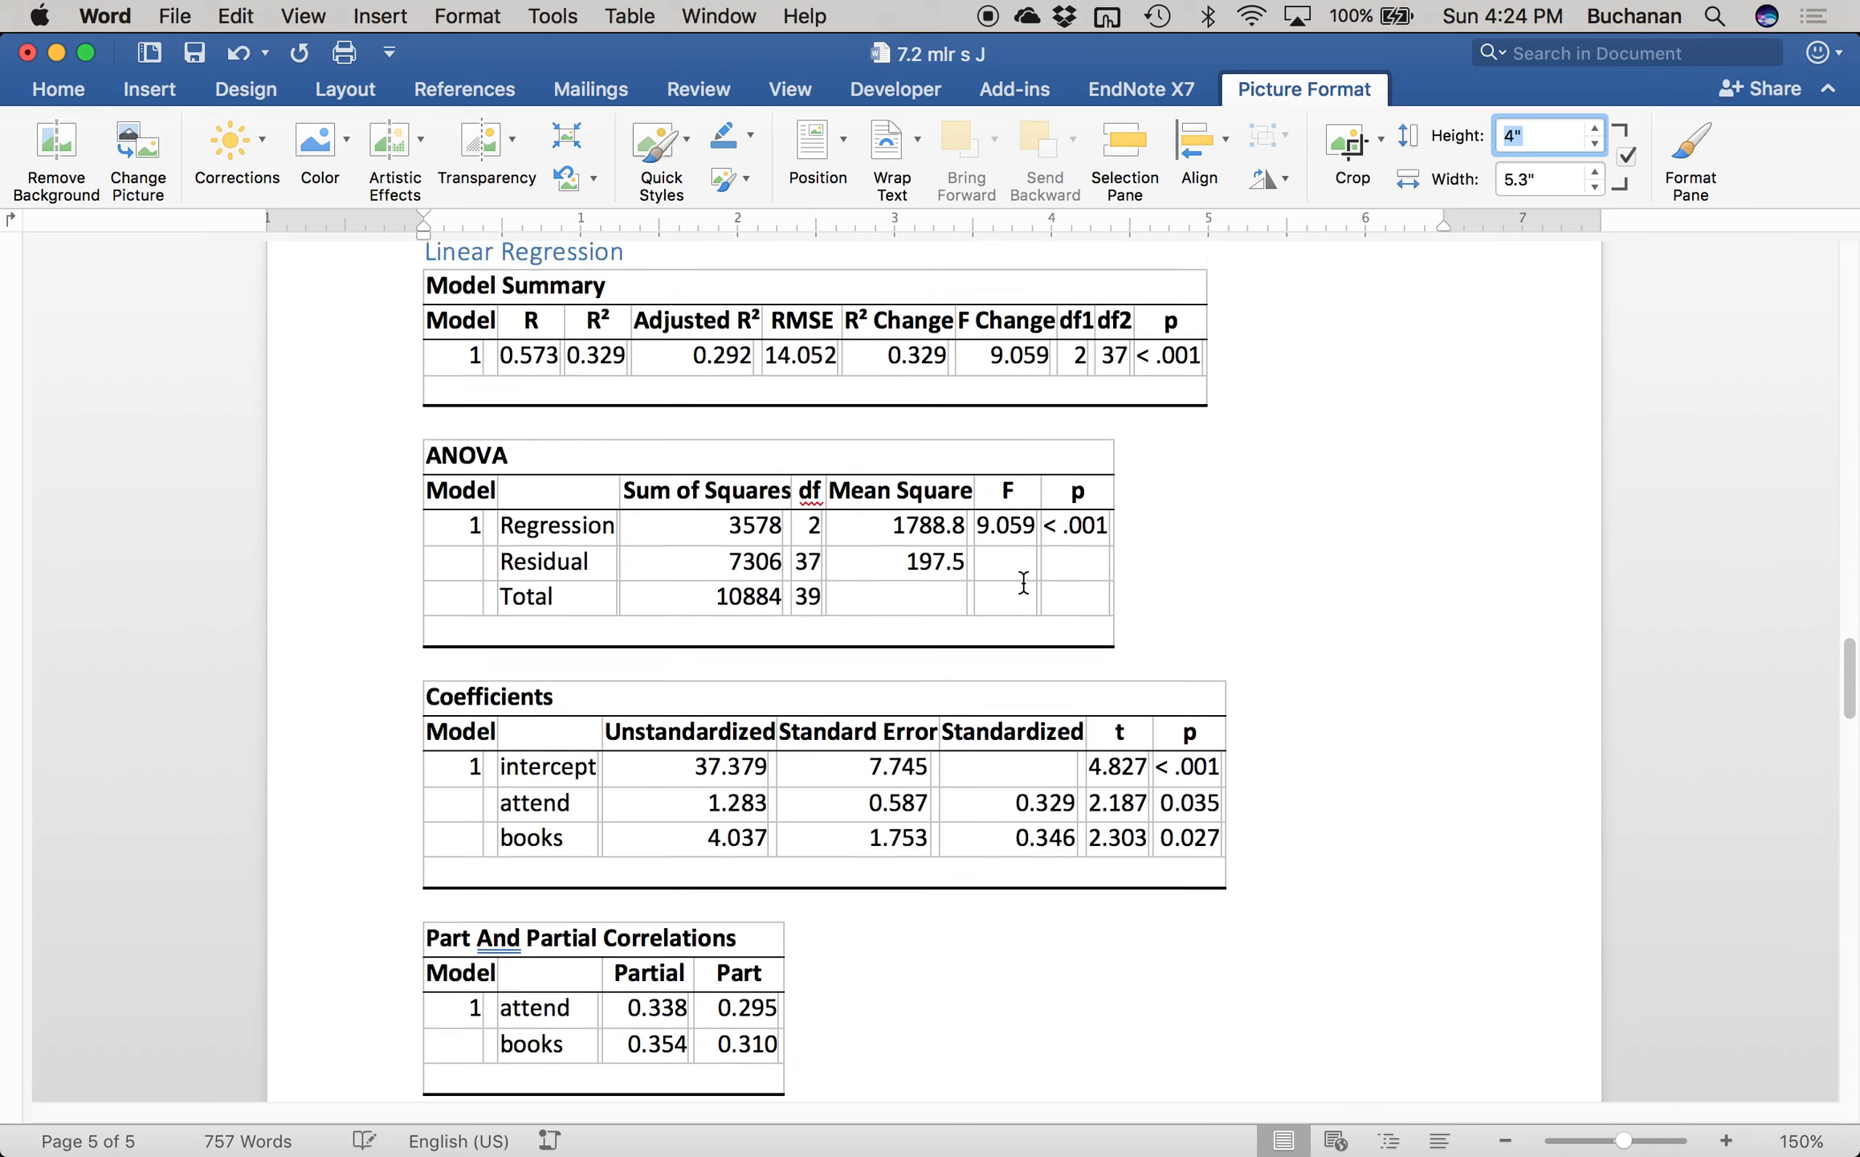
{"action": "scroll", "coordinate": [1023, 580], "scroll_direction": "down", "scroll_amount": 2}
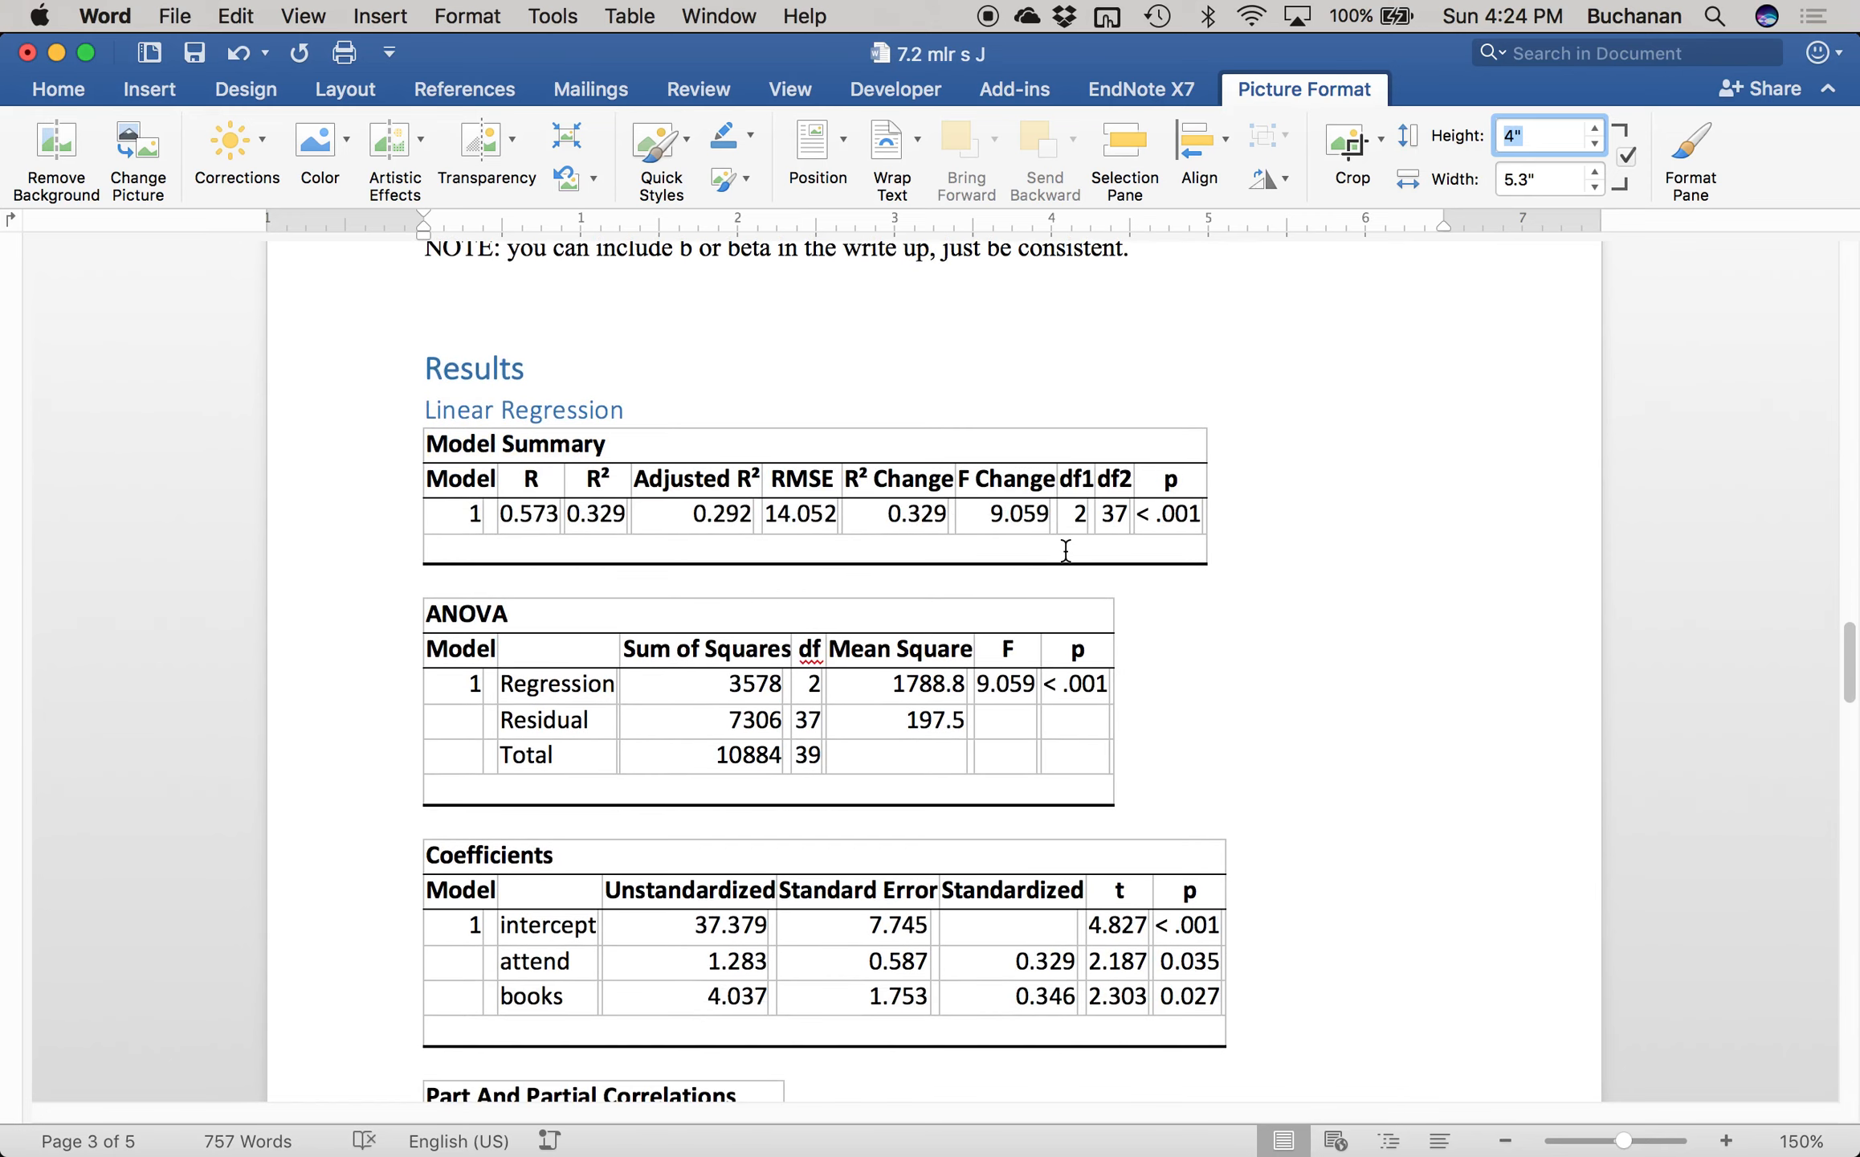
{"action": "left_click", "coordinate": [1241, 566]}
{"action": "key", "text": "Return"}
{"action": "key", "text": "Return"}
{"action": "key", "text": "Return"}
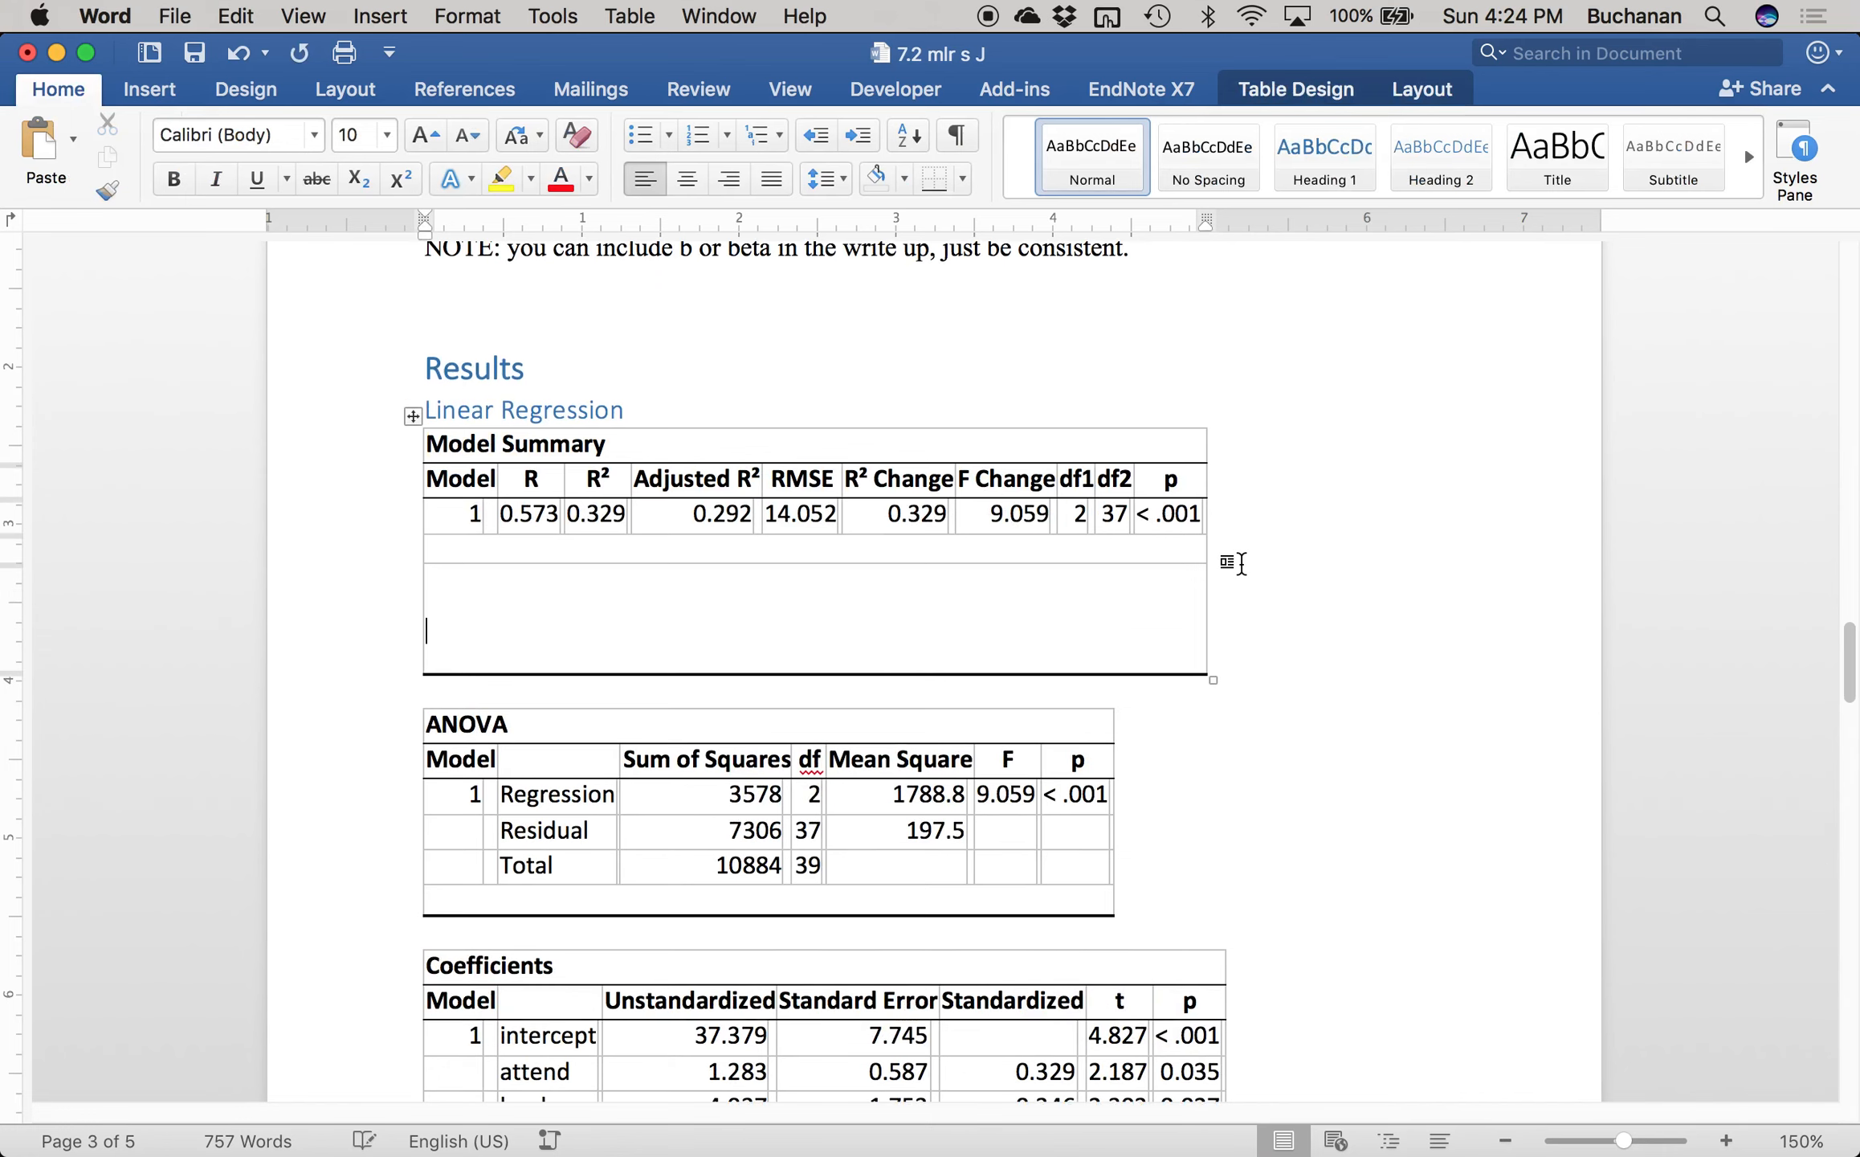
- Write "F(2, 37) =" with an italic F in the new row below the Model Summary values, and save the document
{"action": "left_click_drag", "start_coordinate": [1623, 1141], "coordinate": [1652, 1139]}
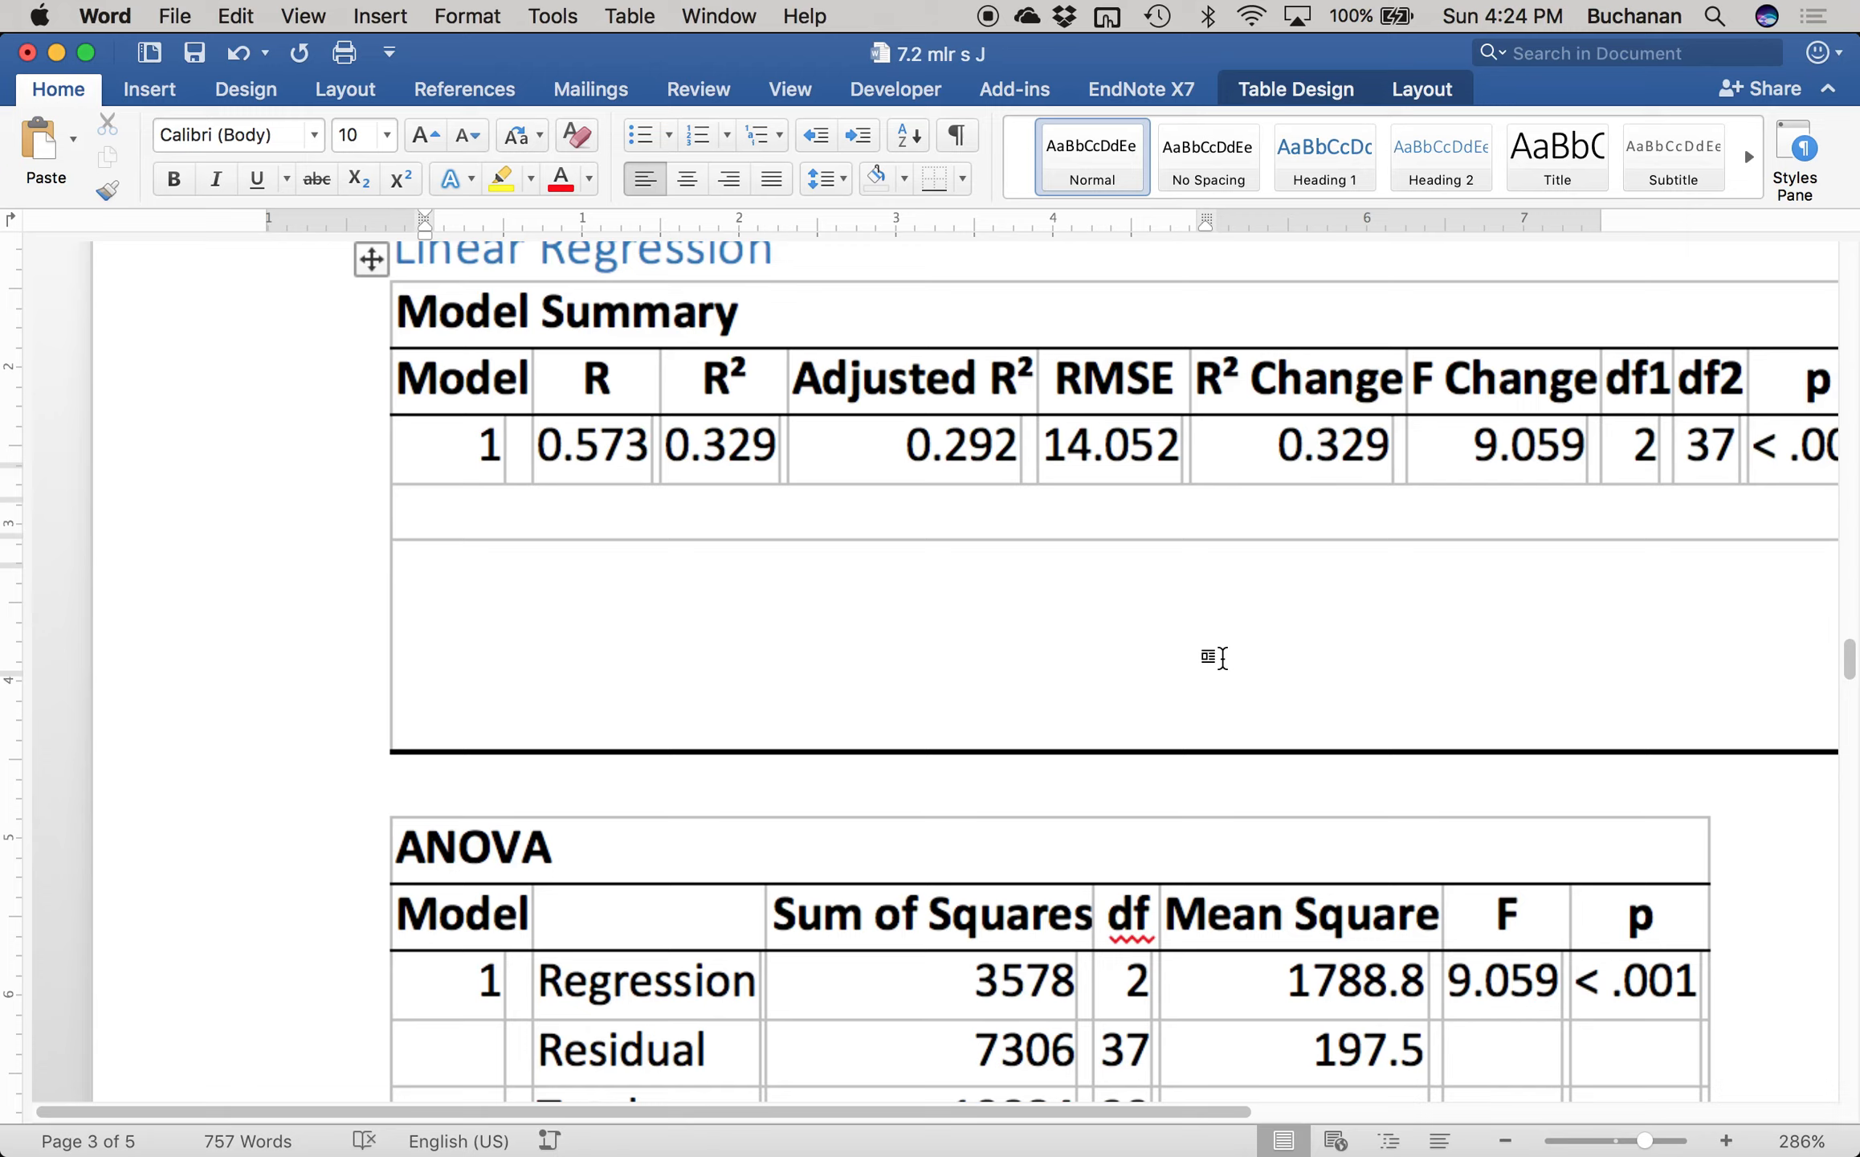
{"action": "scroll", "coordinate": [1220, 657], "scroll_direction": "up", "scroll_amount": 5}
{"action": "scroll", "coordinate": [1221, 657], "scroll_direction": "right", "scroll_amount": 4}
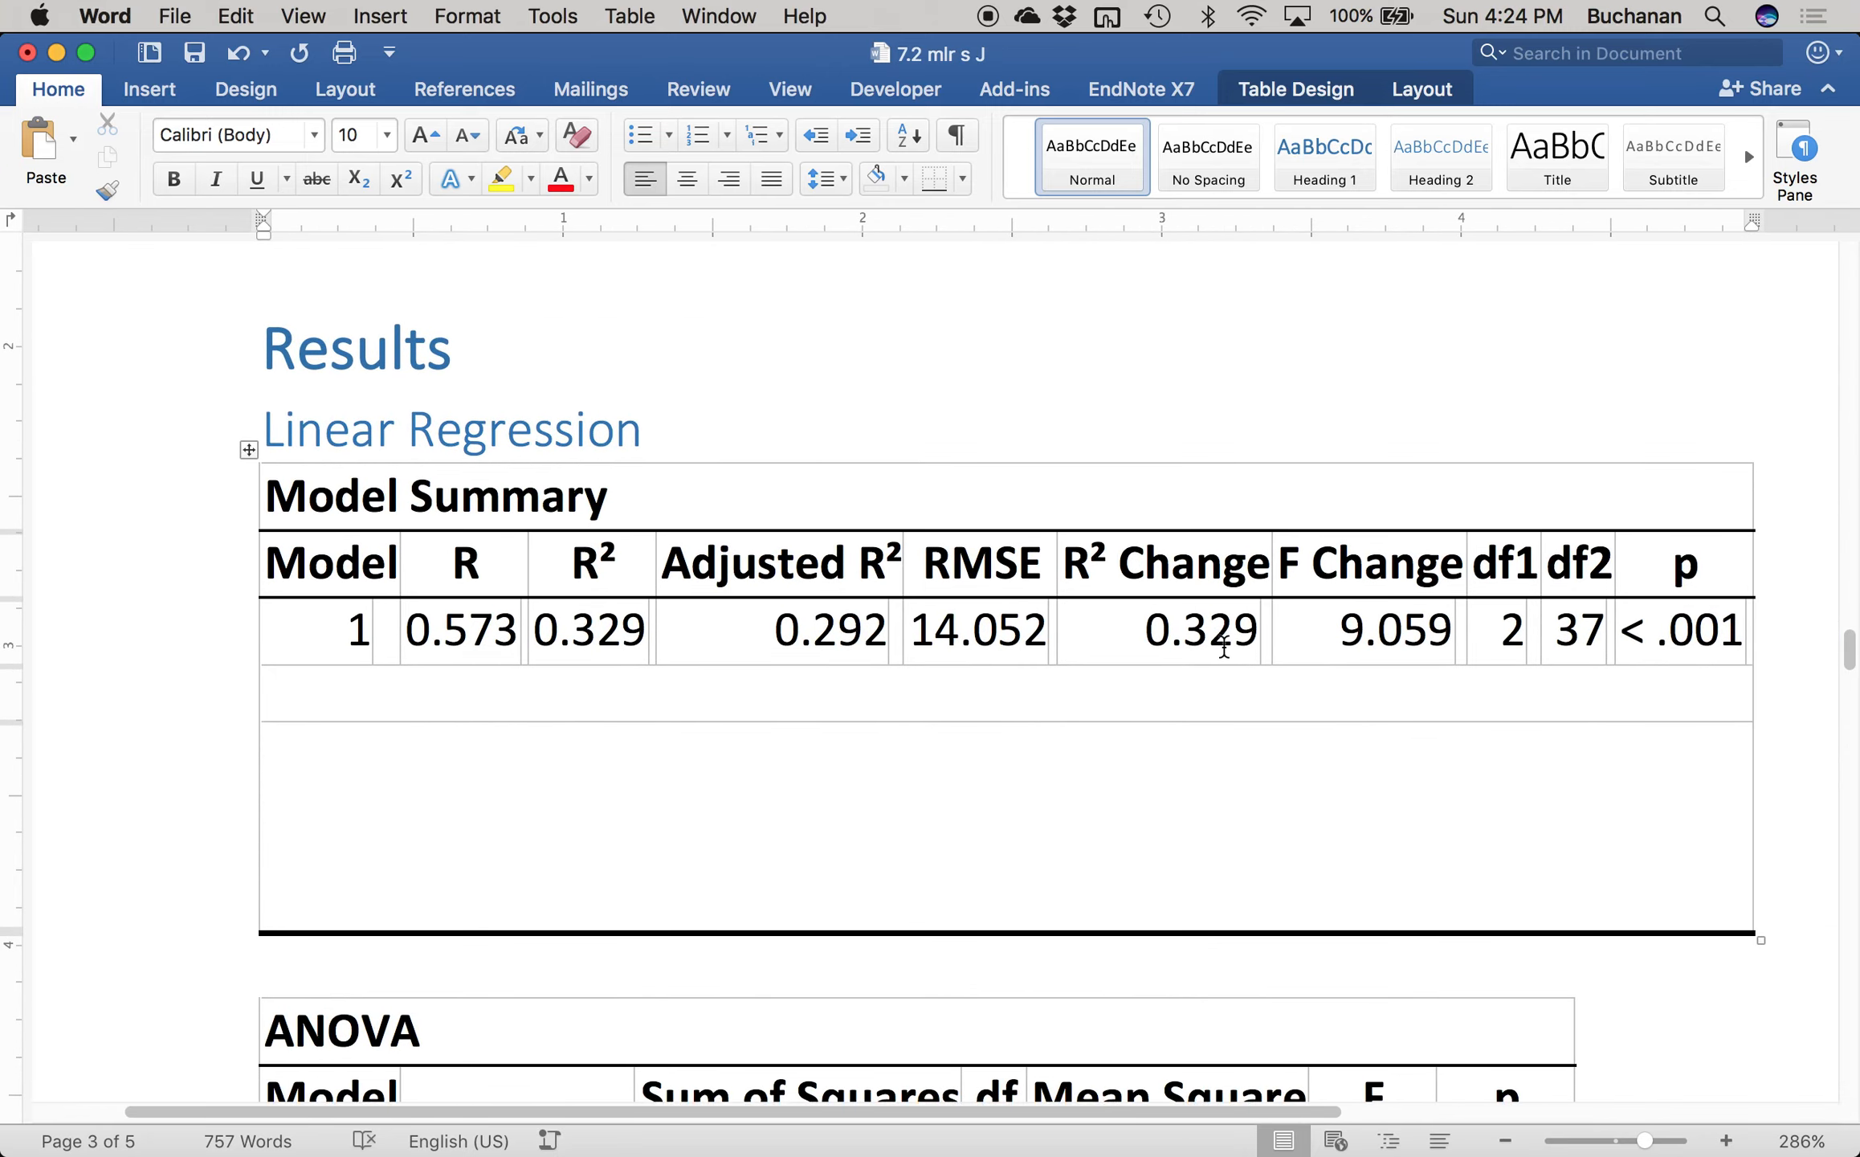
{"action": "scroll", "coordinate": [1223, 646], "scroll_direction": "right", "scroll_amount": 2}
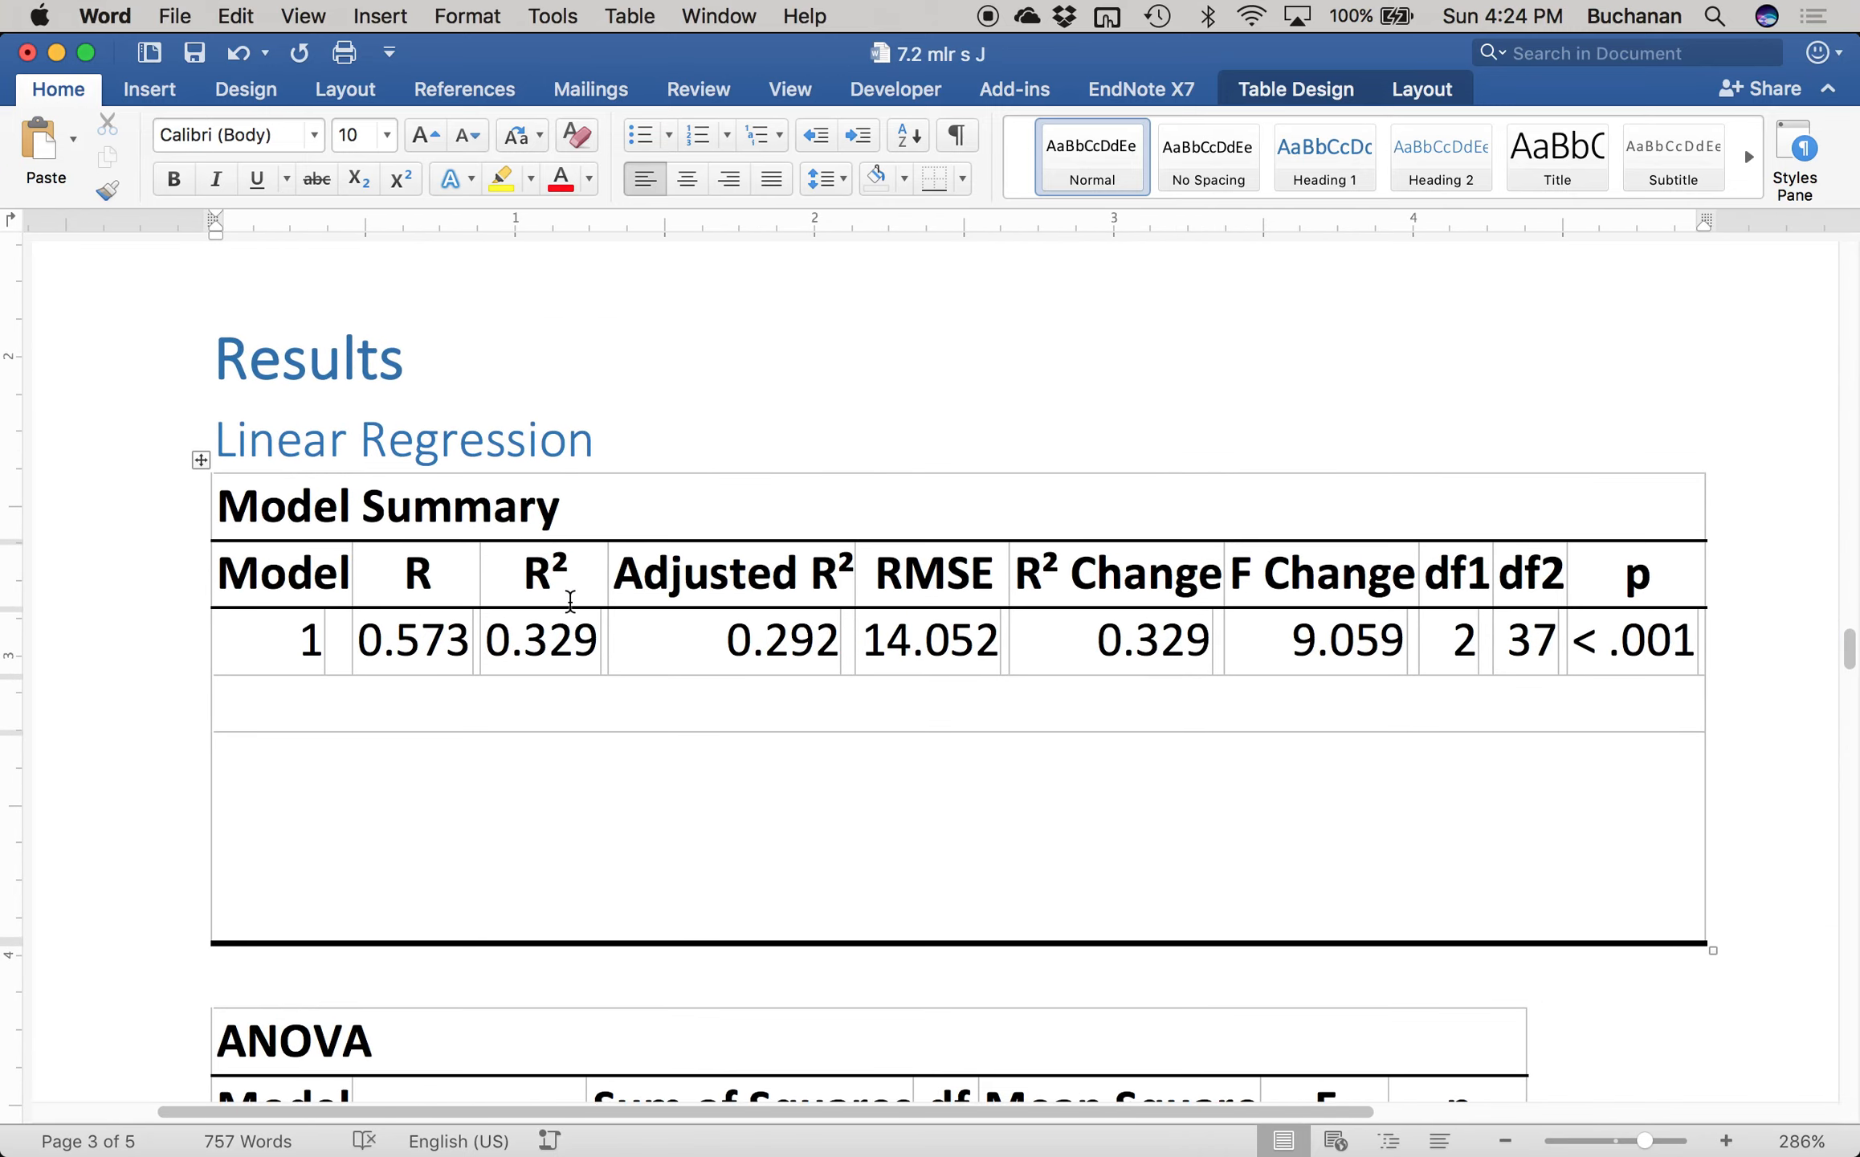
{"action": "key", "text": "super+i"}
{"action": "type", "text": "F"}
{"action": "key", "text": "super+i"}
{"action": "type", "text": "("}
{"action": "key", "text": "super+s"}
{"action": "type", "text": "2, 37) ="}
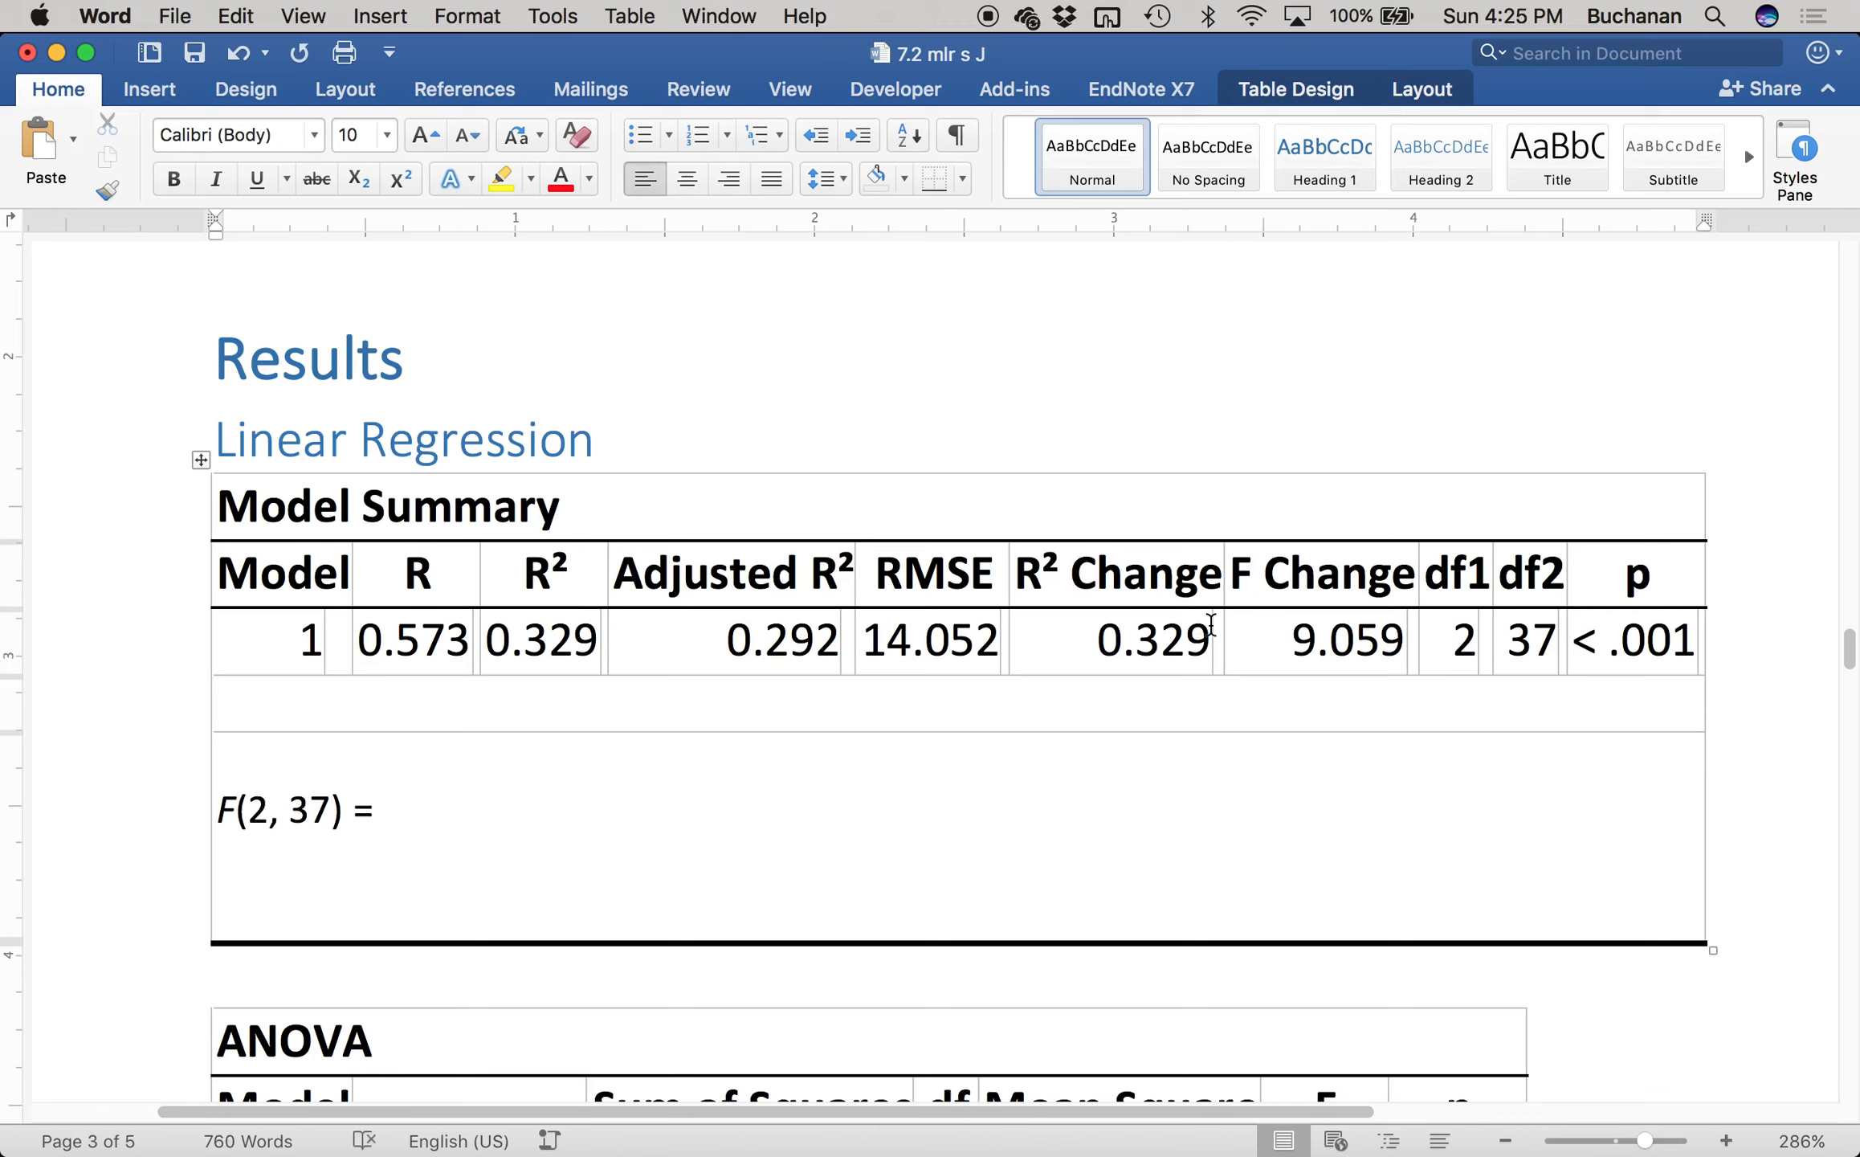
- Highlight the R² Change, F Change, df1, df2 and p values in the Model Summary table in yellow
{"action": "left_click_drag", "start_coordinate": [1246, 643], "coordinate": [1631, 642]}
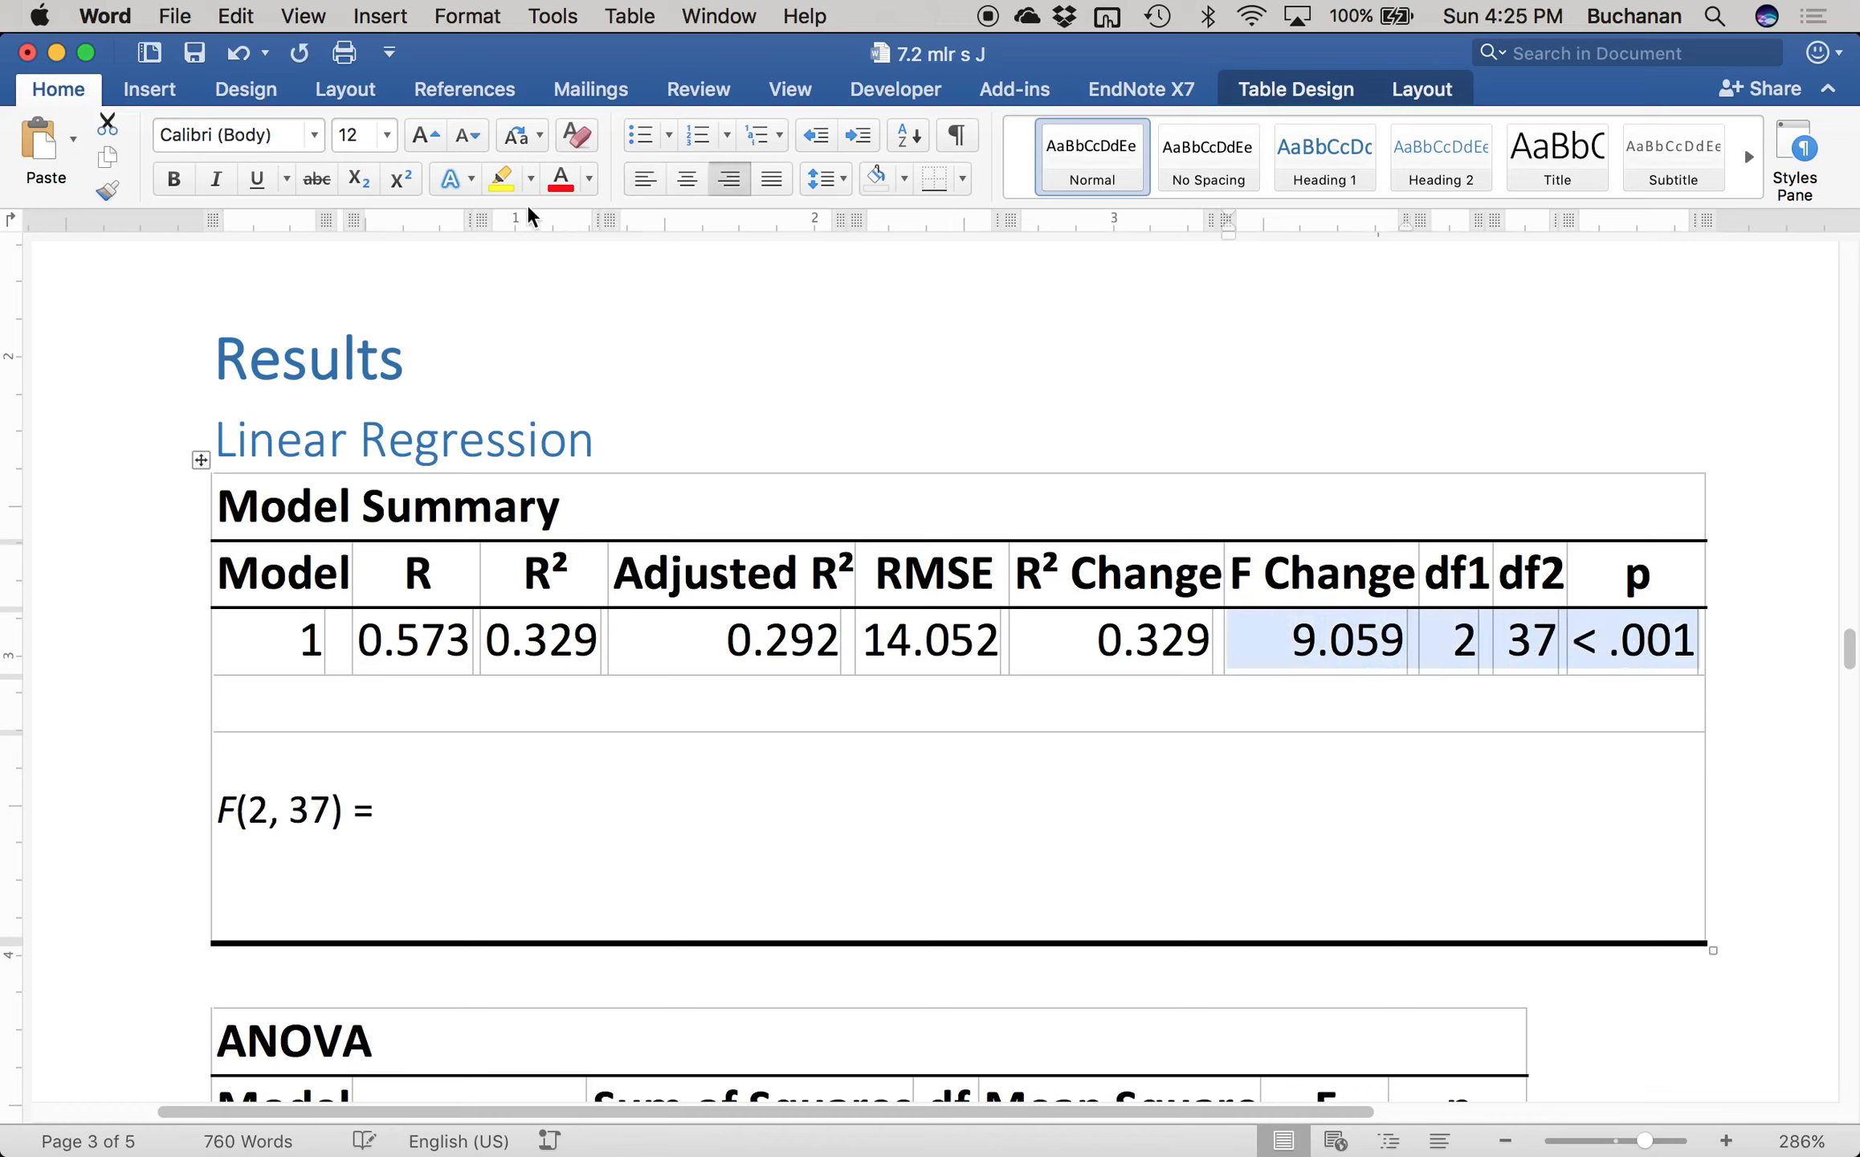
{"action": "left_click_drag", "start_coordinate": [1063, 635], "coordinate": [1607, 617]}
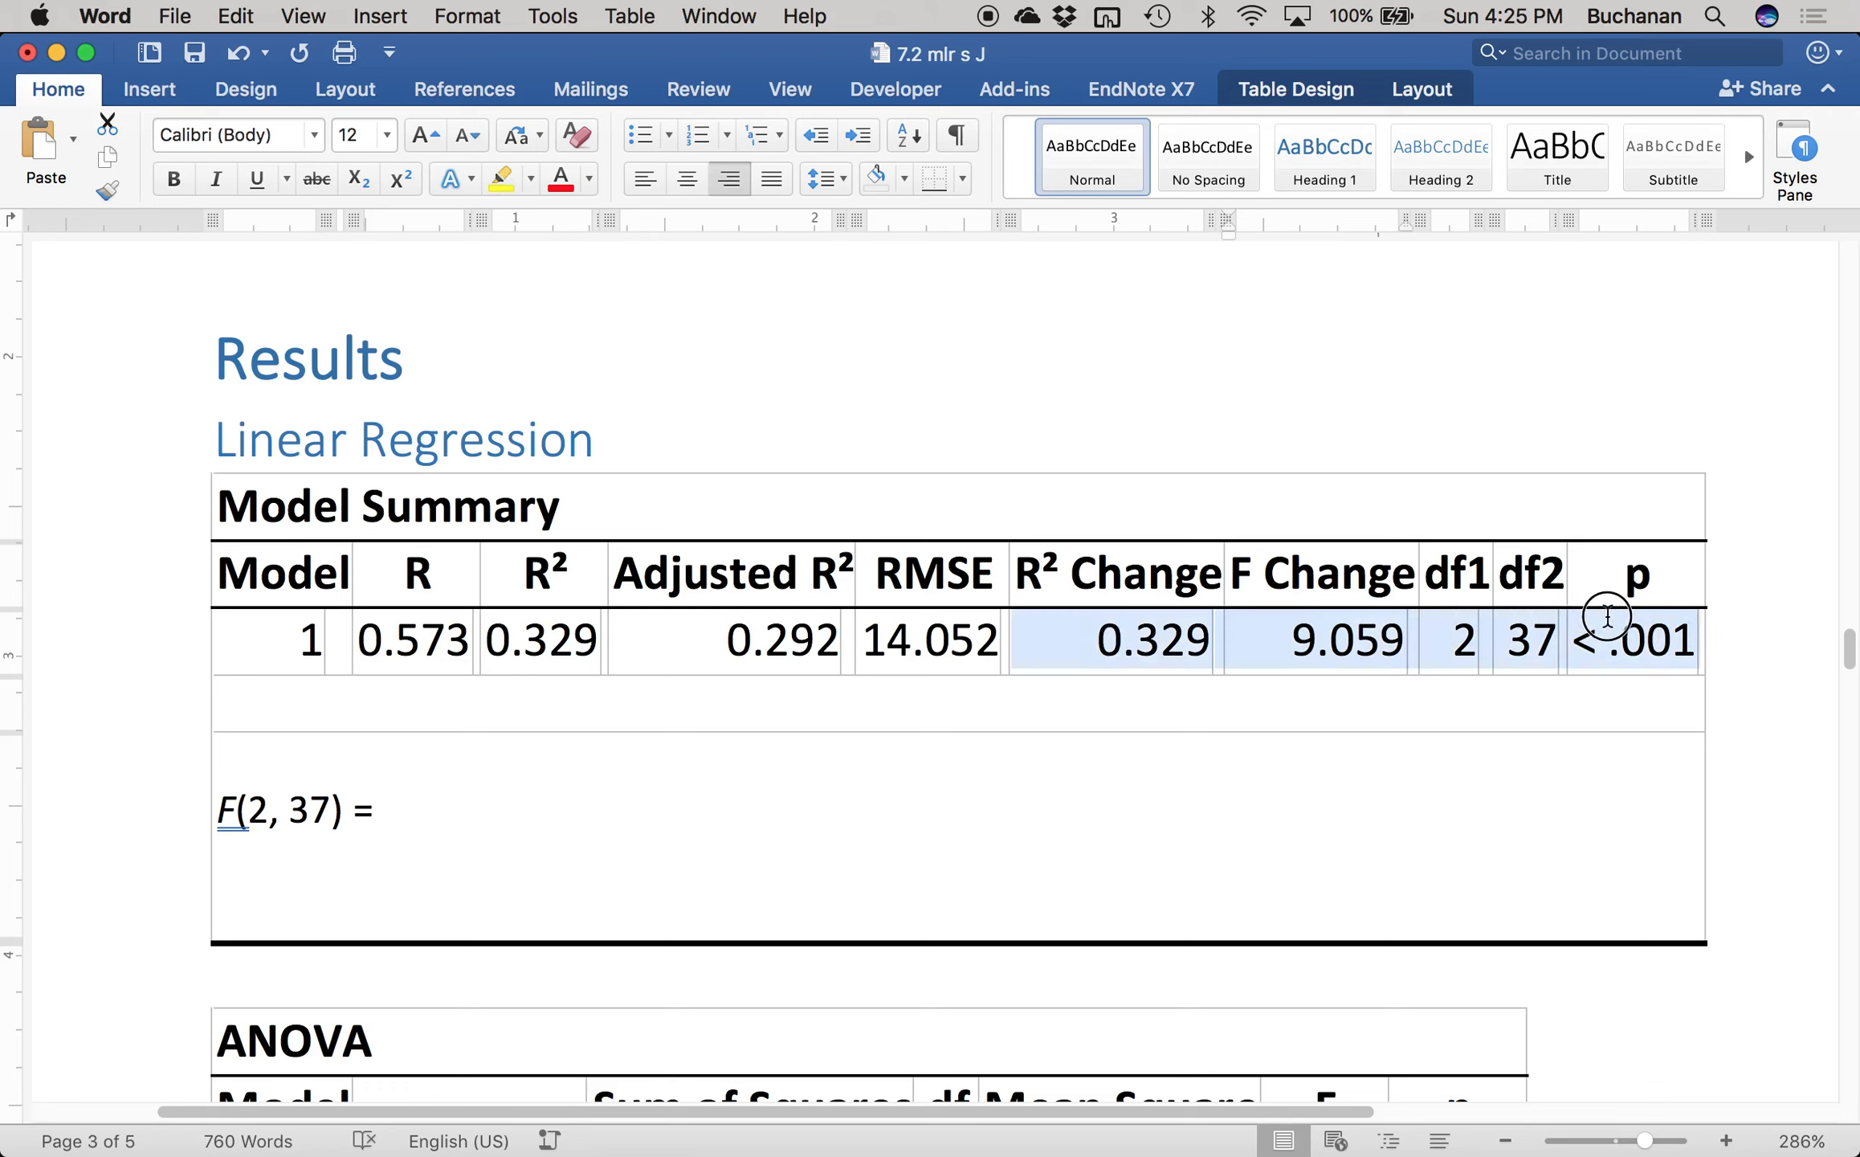
{"action": "left_click", "coordinate": [490, 173]}
- Continue the F statistic line with "9.06, p < .001," using an italic p
{"action": "left_click", "coordinate": [402, 808]}
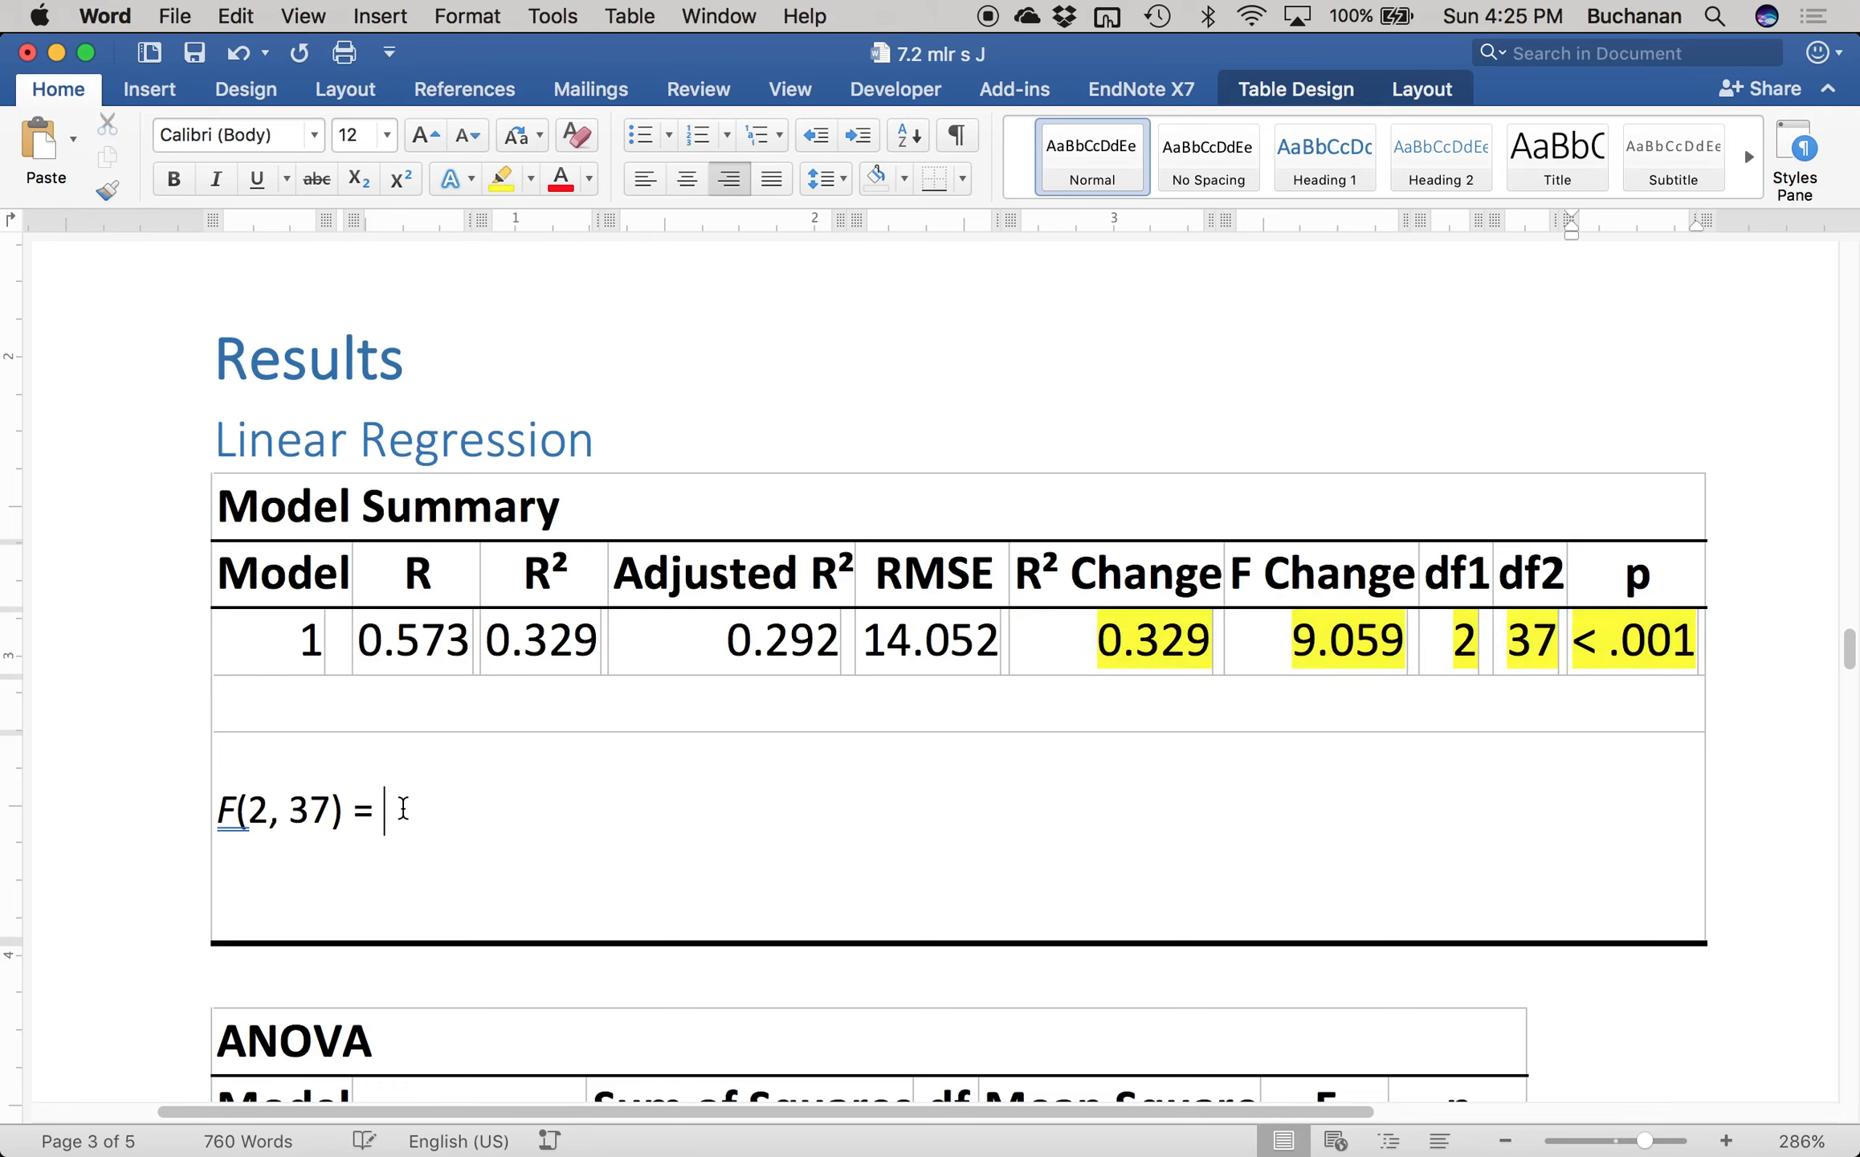
{"action": "type", "text": "9.06,"}
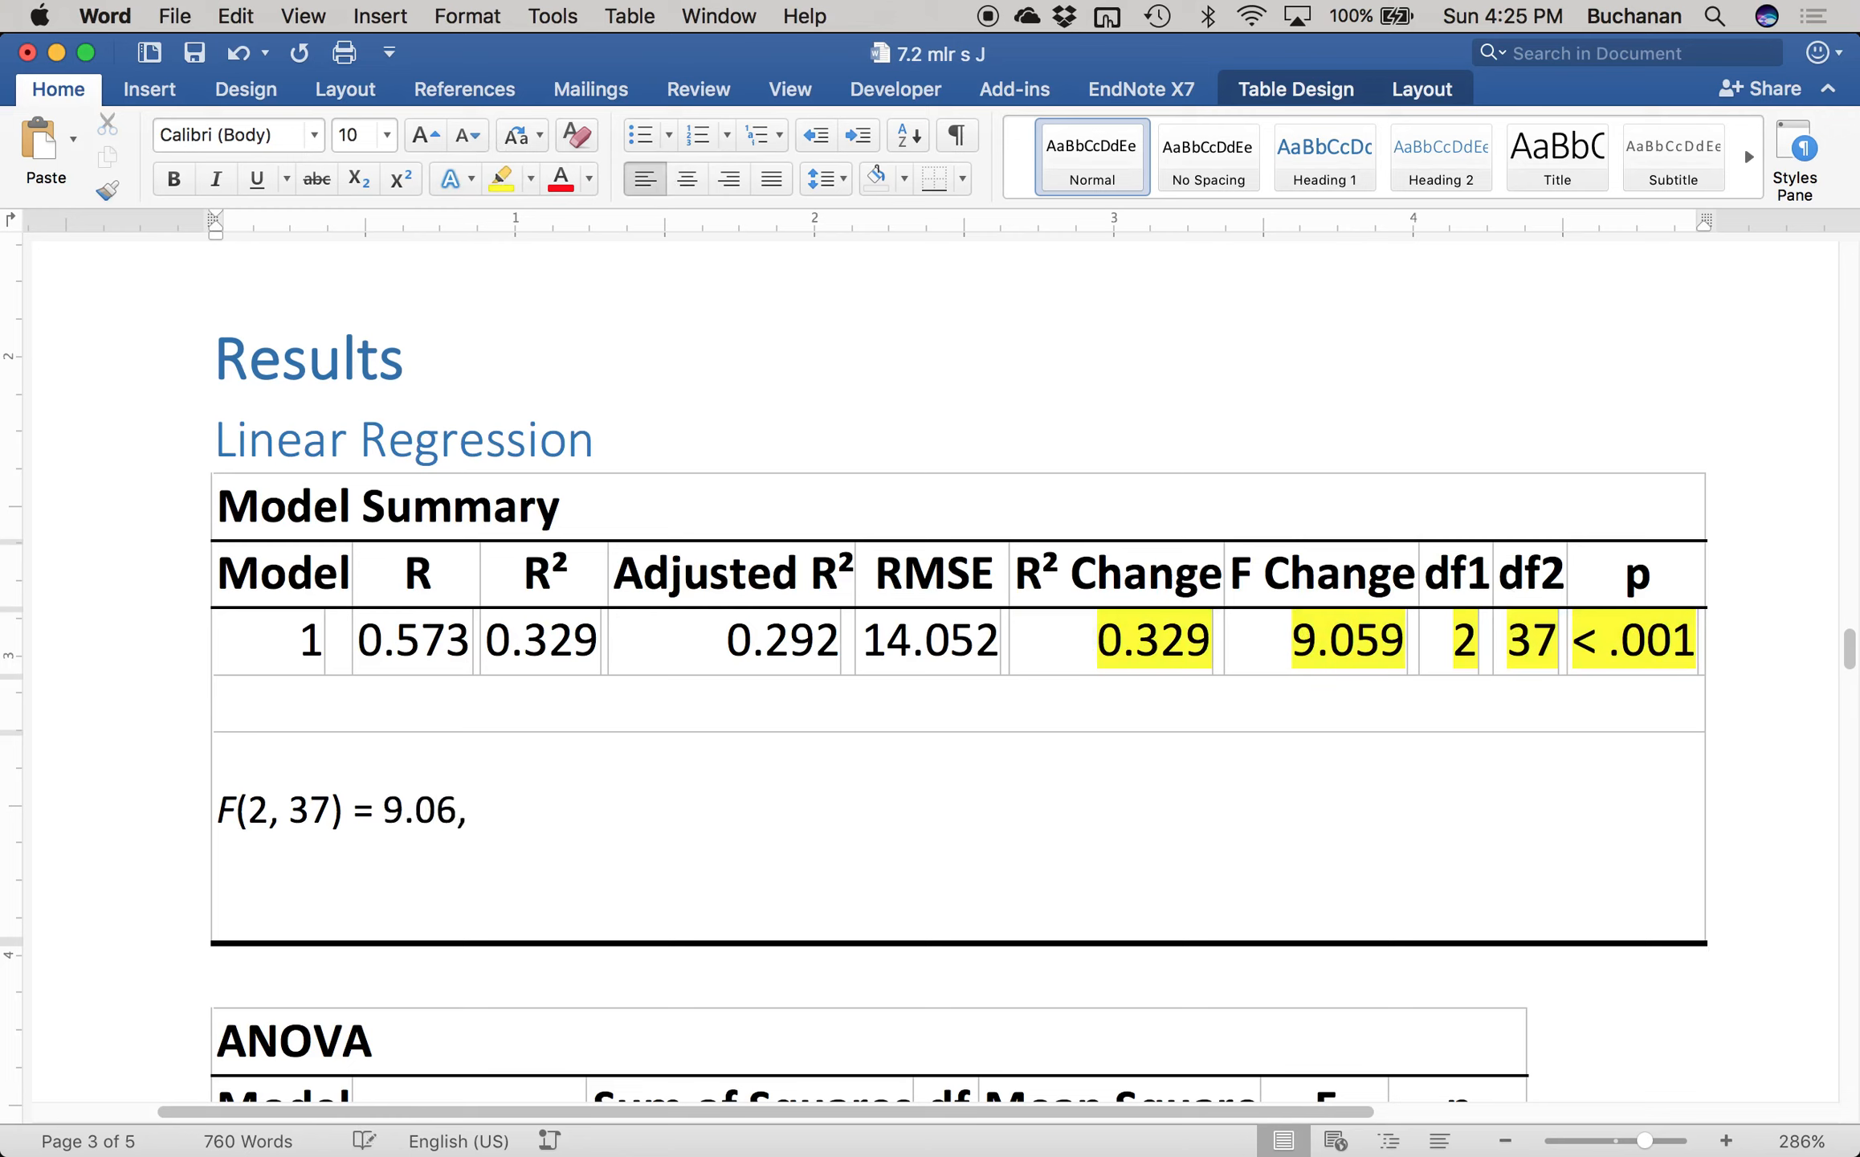
{"action": "key", "text": "super+i"}
{"action": "type", "text": "p"}
{"action": "key", "text": "super+i"}
{"action": "type", "text": "< .001"}
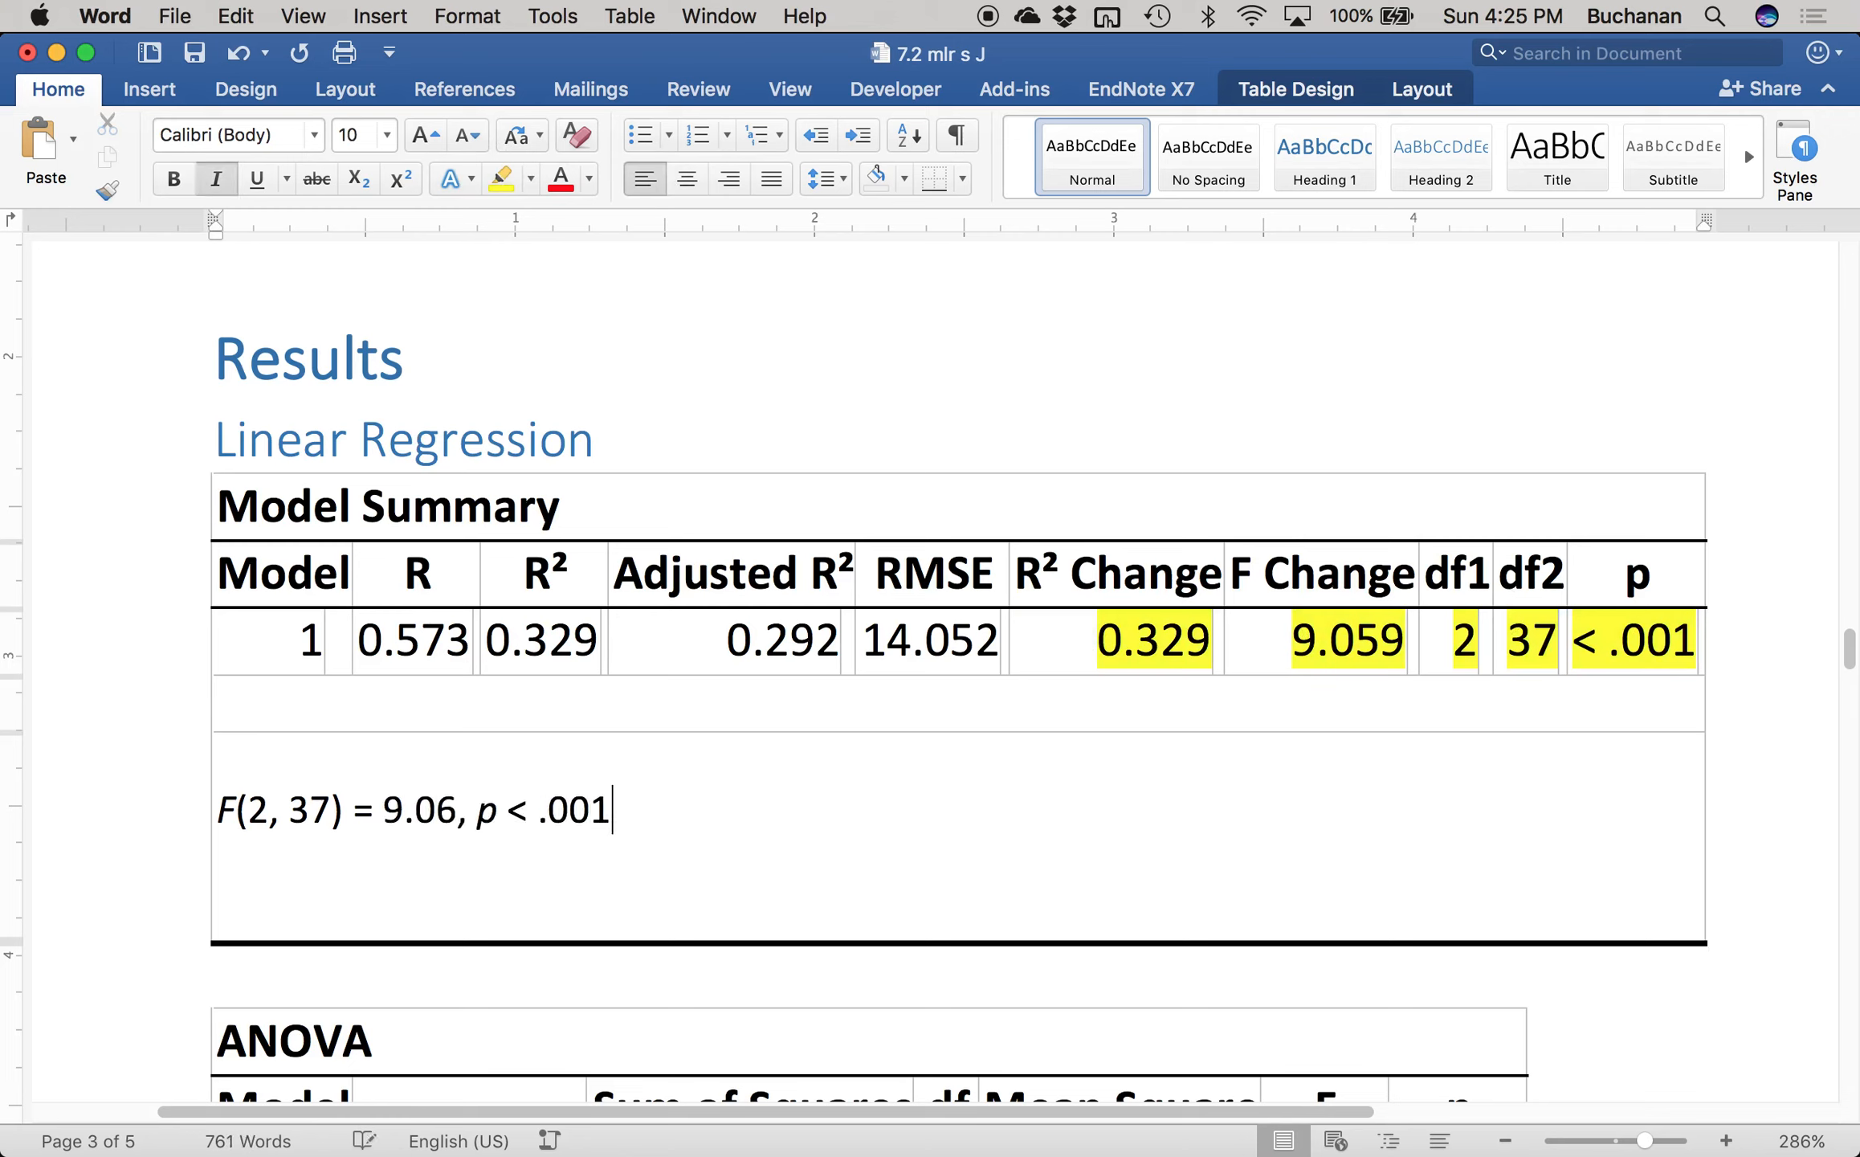
{"action": "type", "text": ","}
- Copy the R² label from the Model Summary header to the end of the F statistic line
{"action": "double_click", "coordinate": [522, 572]}
{"action": "left_click", "coordinate": [659, 800]}
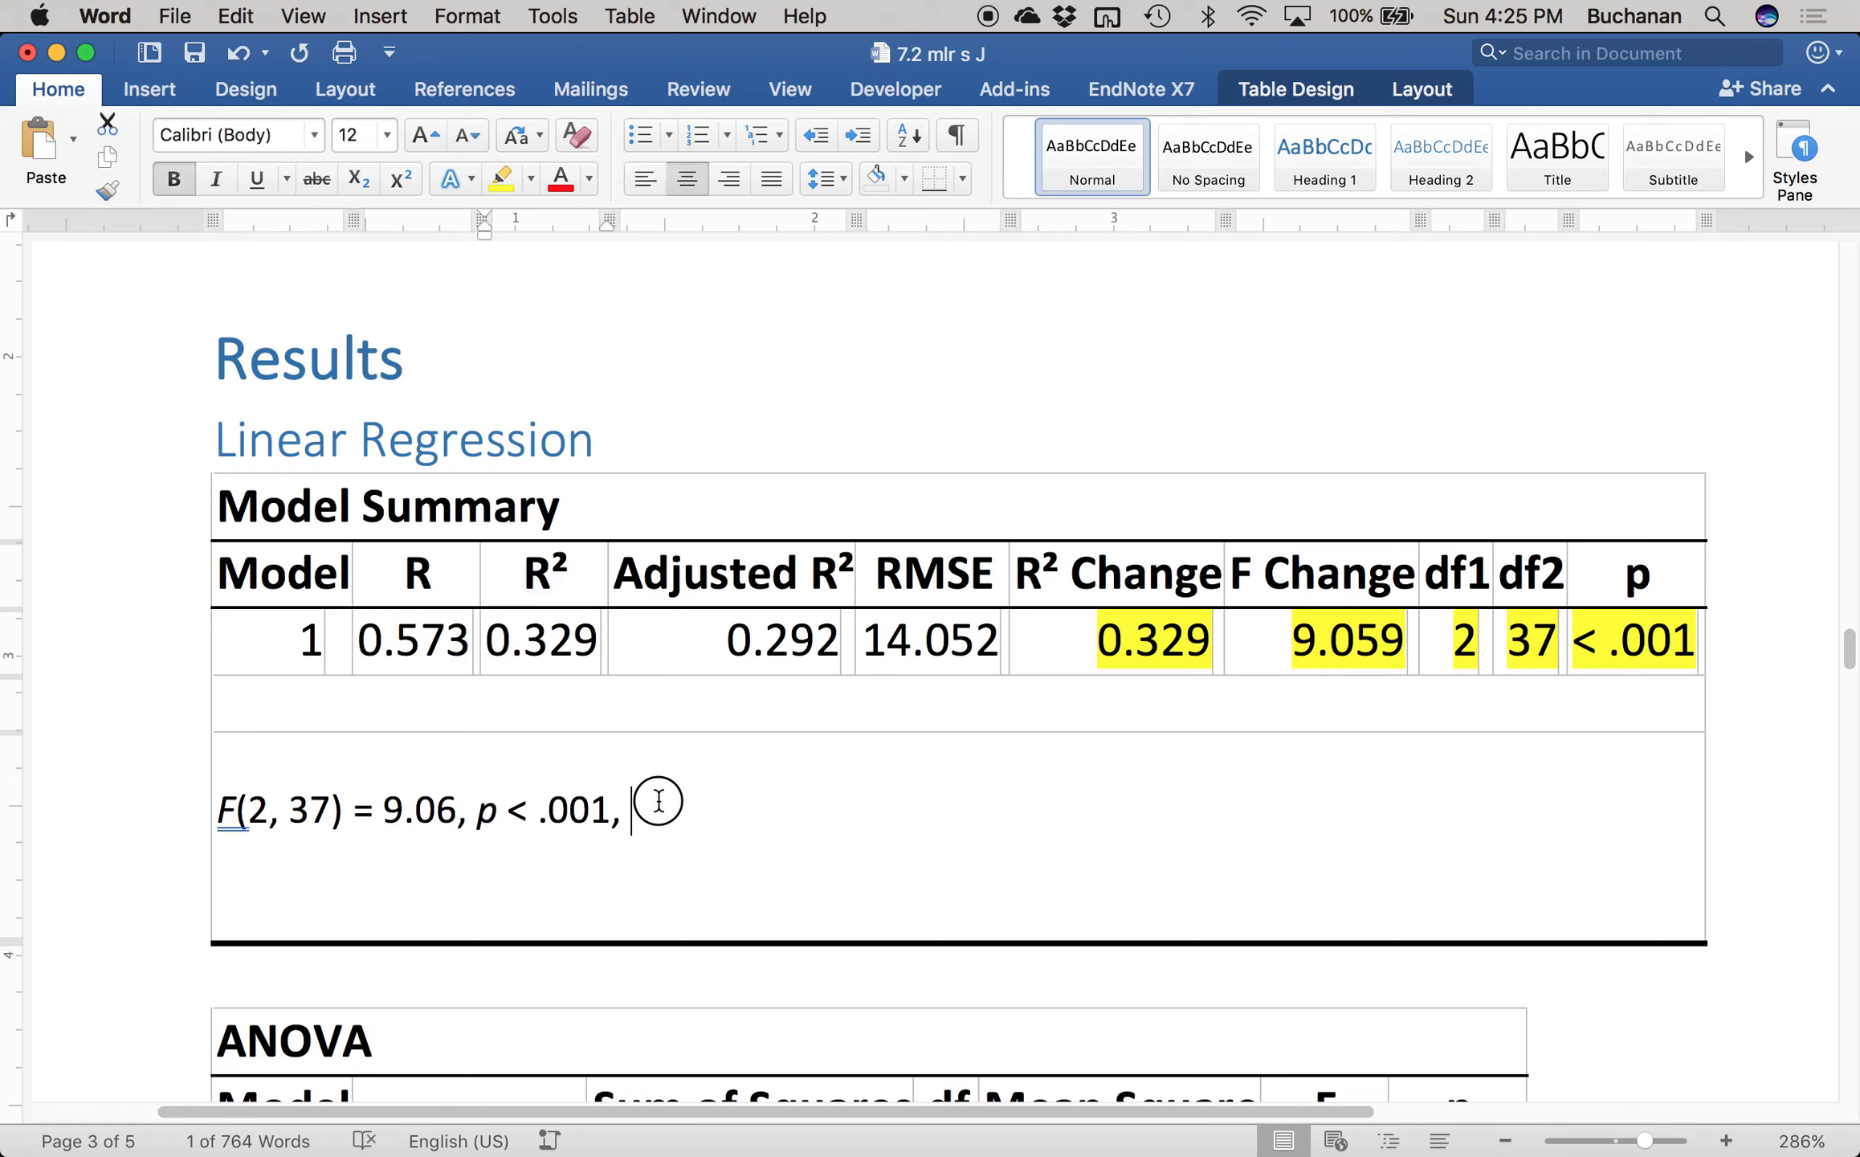
{"action": "type", "text": "R²"}
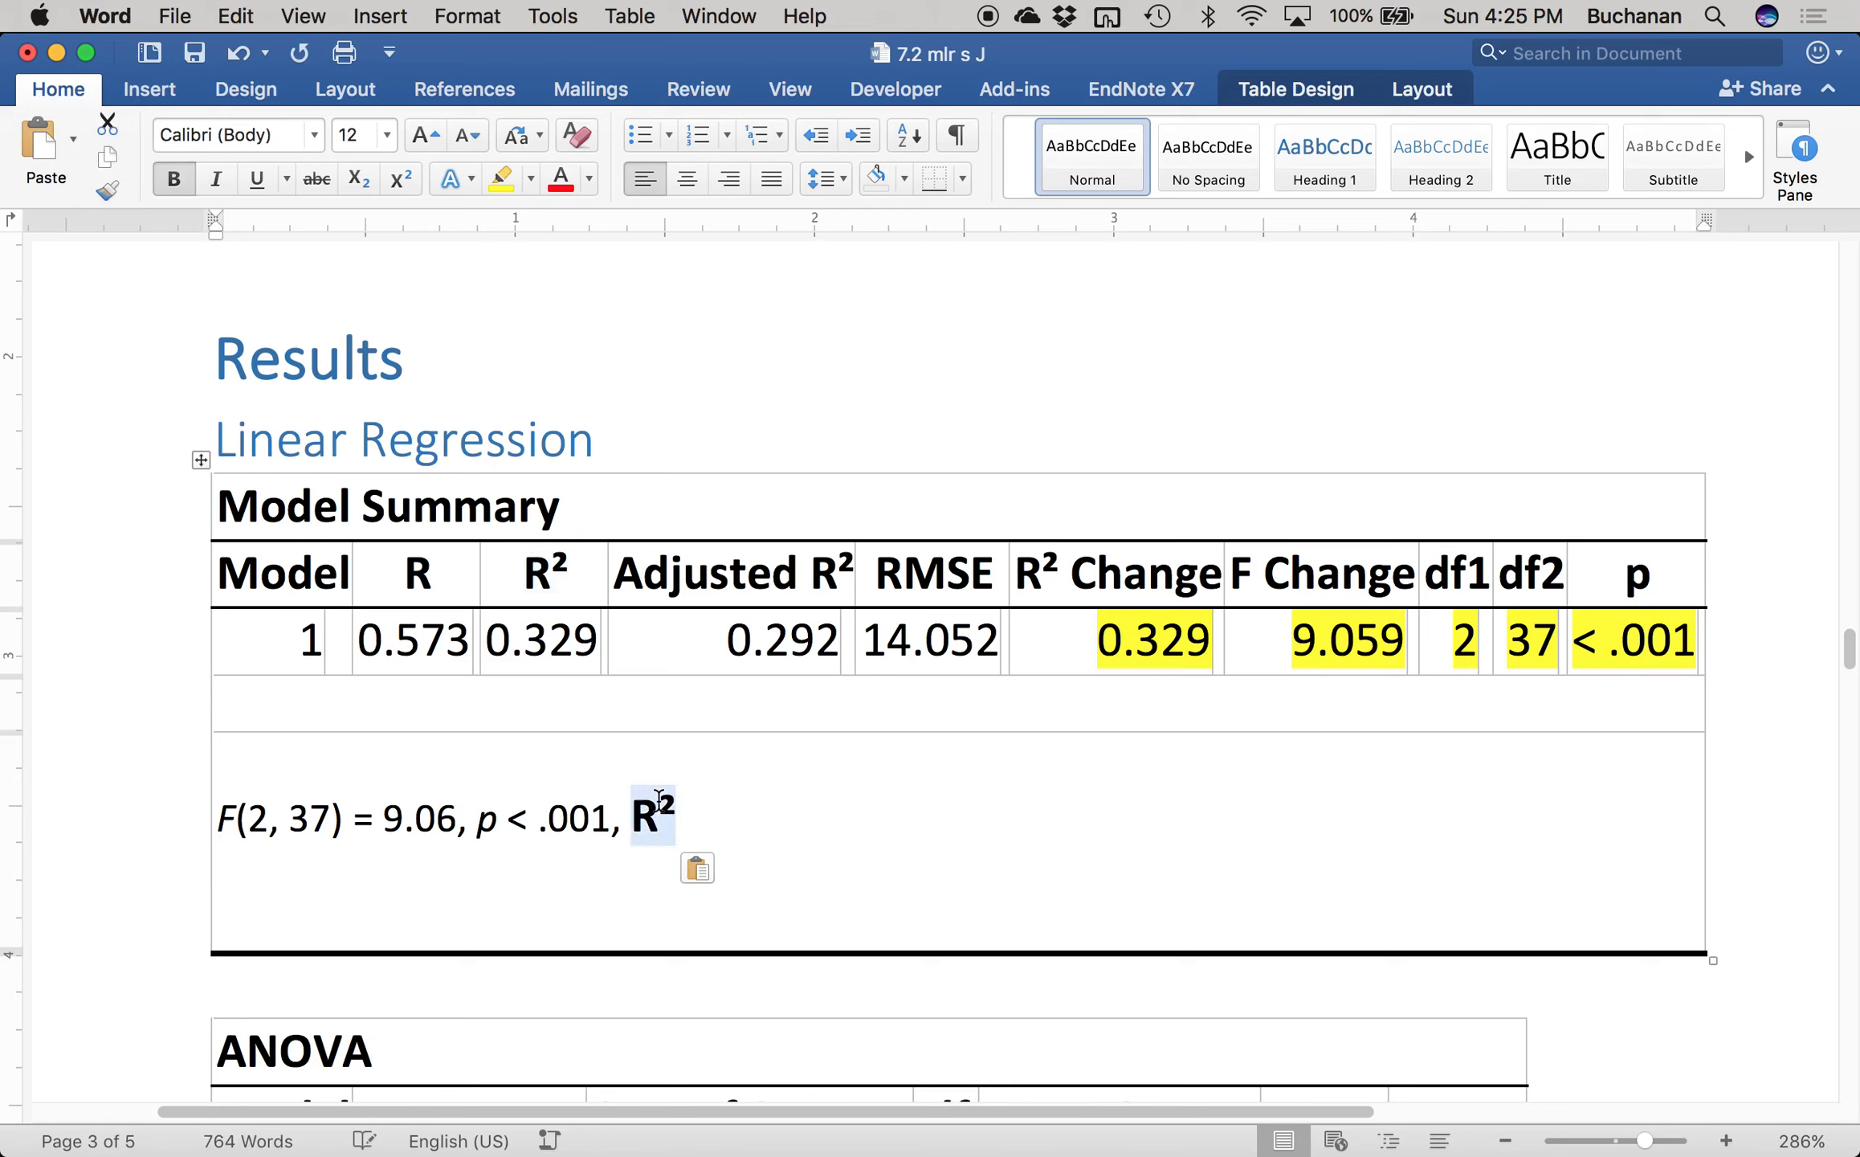
- Match the pasted R² to the surrounding text formatting in the Model Summary note and italicize it
{"action": "left_click", "coordinate": [697, 866]}
{"action": "left_click", "coordinate": [736, 956]}
{"action": "key", "text": "shift+Left"}
{"action": "key", "text": "shift+Left"}
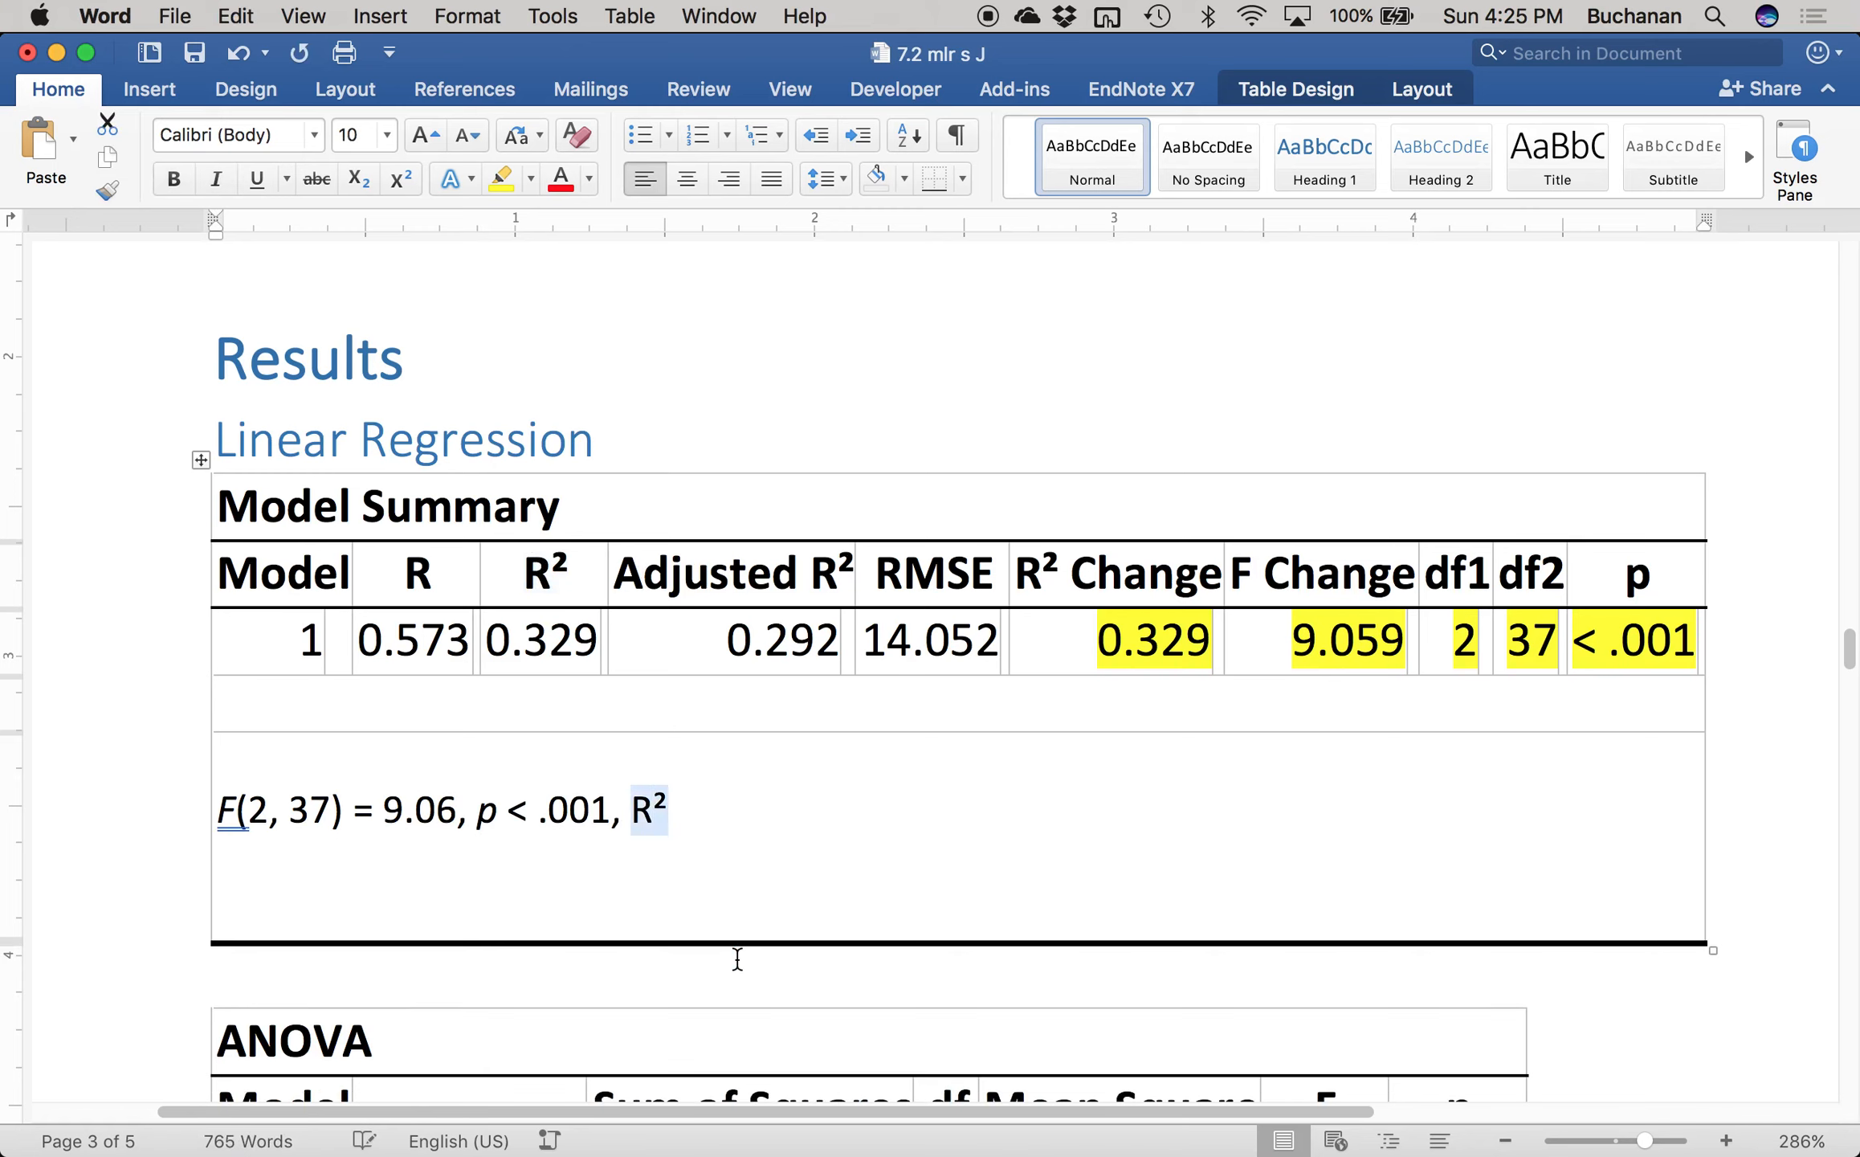
{"action": "key", "text": "super+i"}
- Complete the R² statistic with "= .33" in non-italic text
{"action": "key", "text": "Right"}
{"action": "key", "text": "super+i"}
{"action": "type", "text": "= "}
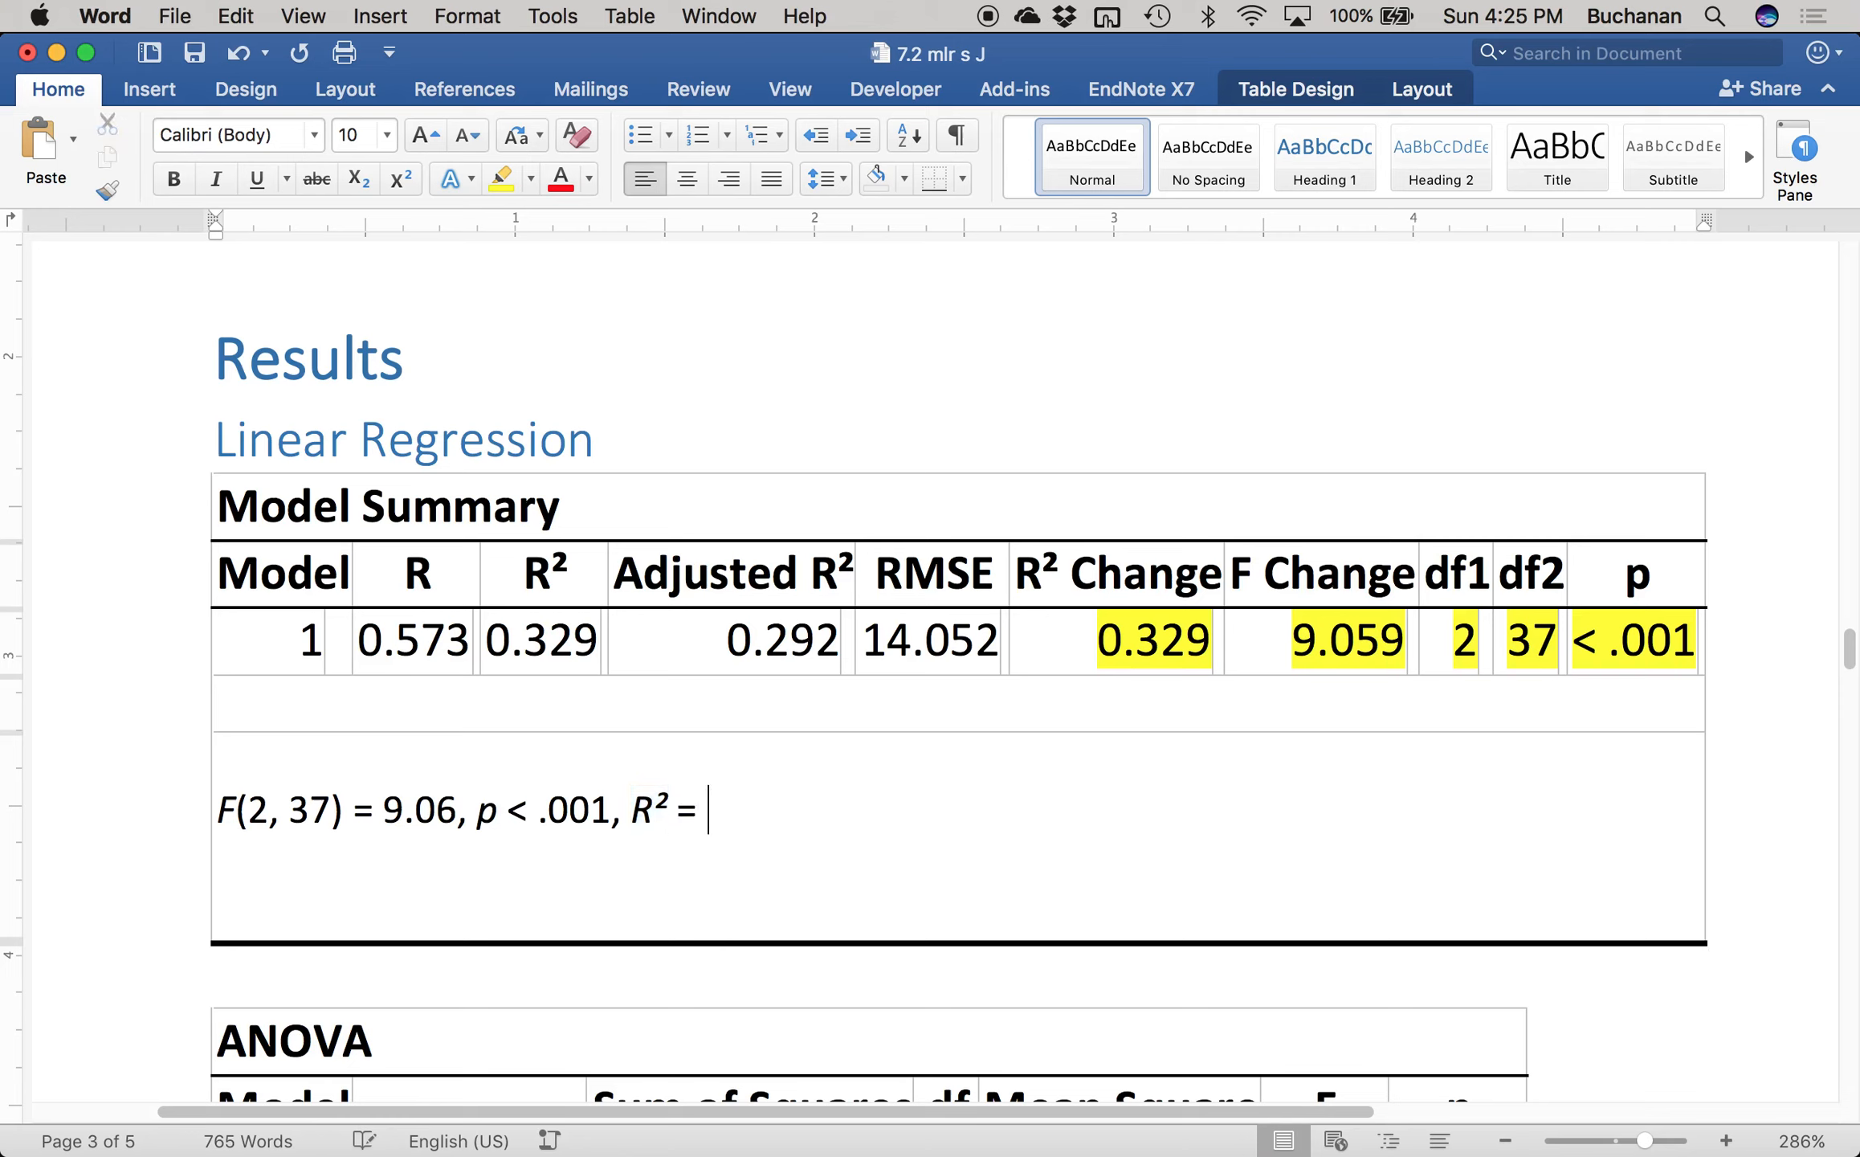
{"action": "type", "text": ".33"}
- Add the line "Books and attendance significantly predict grade in course." below the F-test result
{"action": "key", "text": "Return"}
{"action": "type", "text": "Books and"}
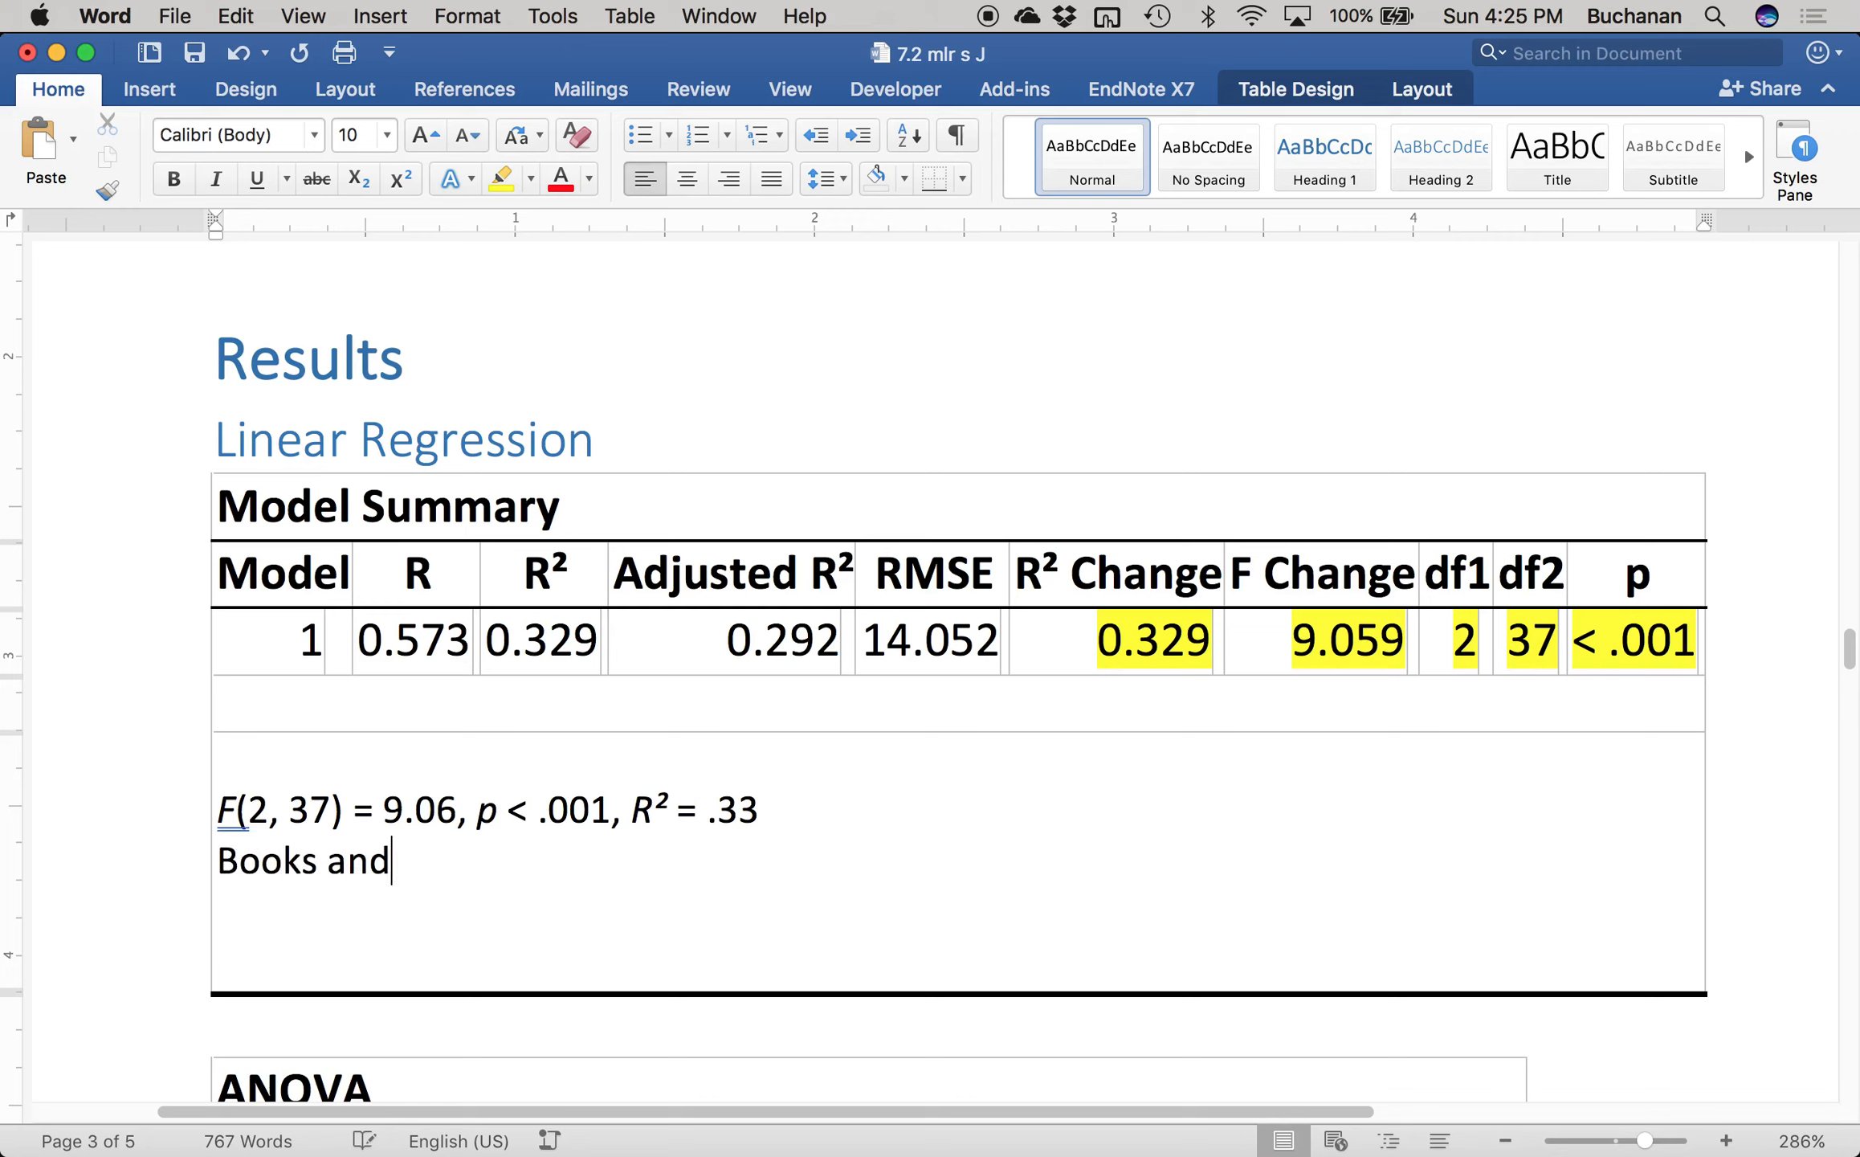
{"action": "type", "text": " attendance "}
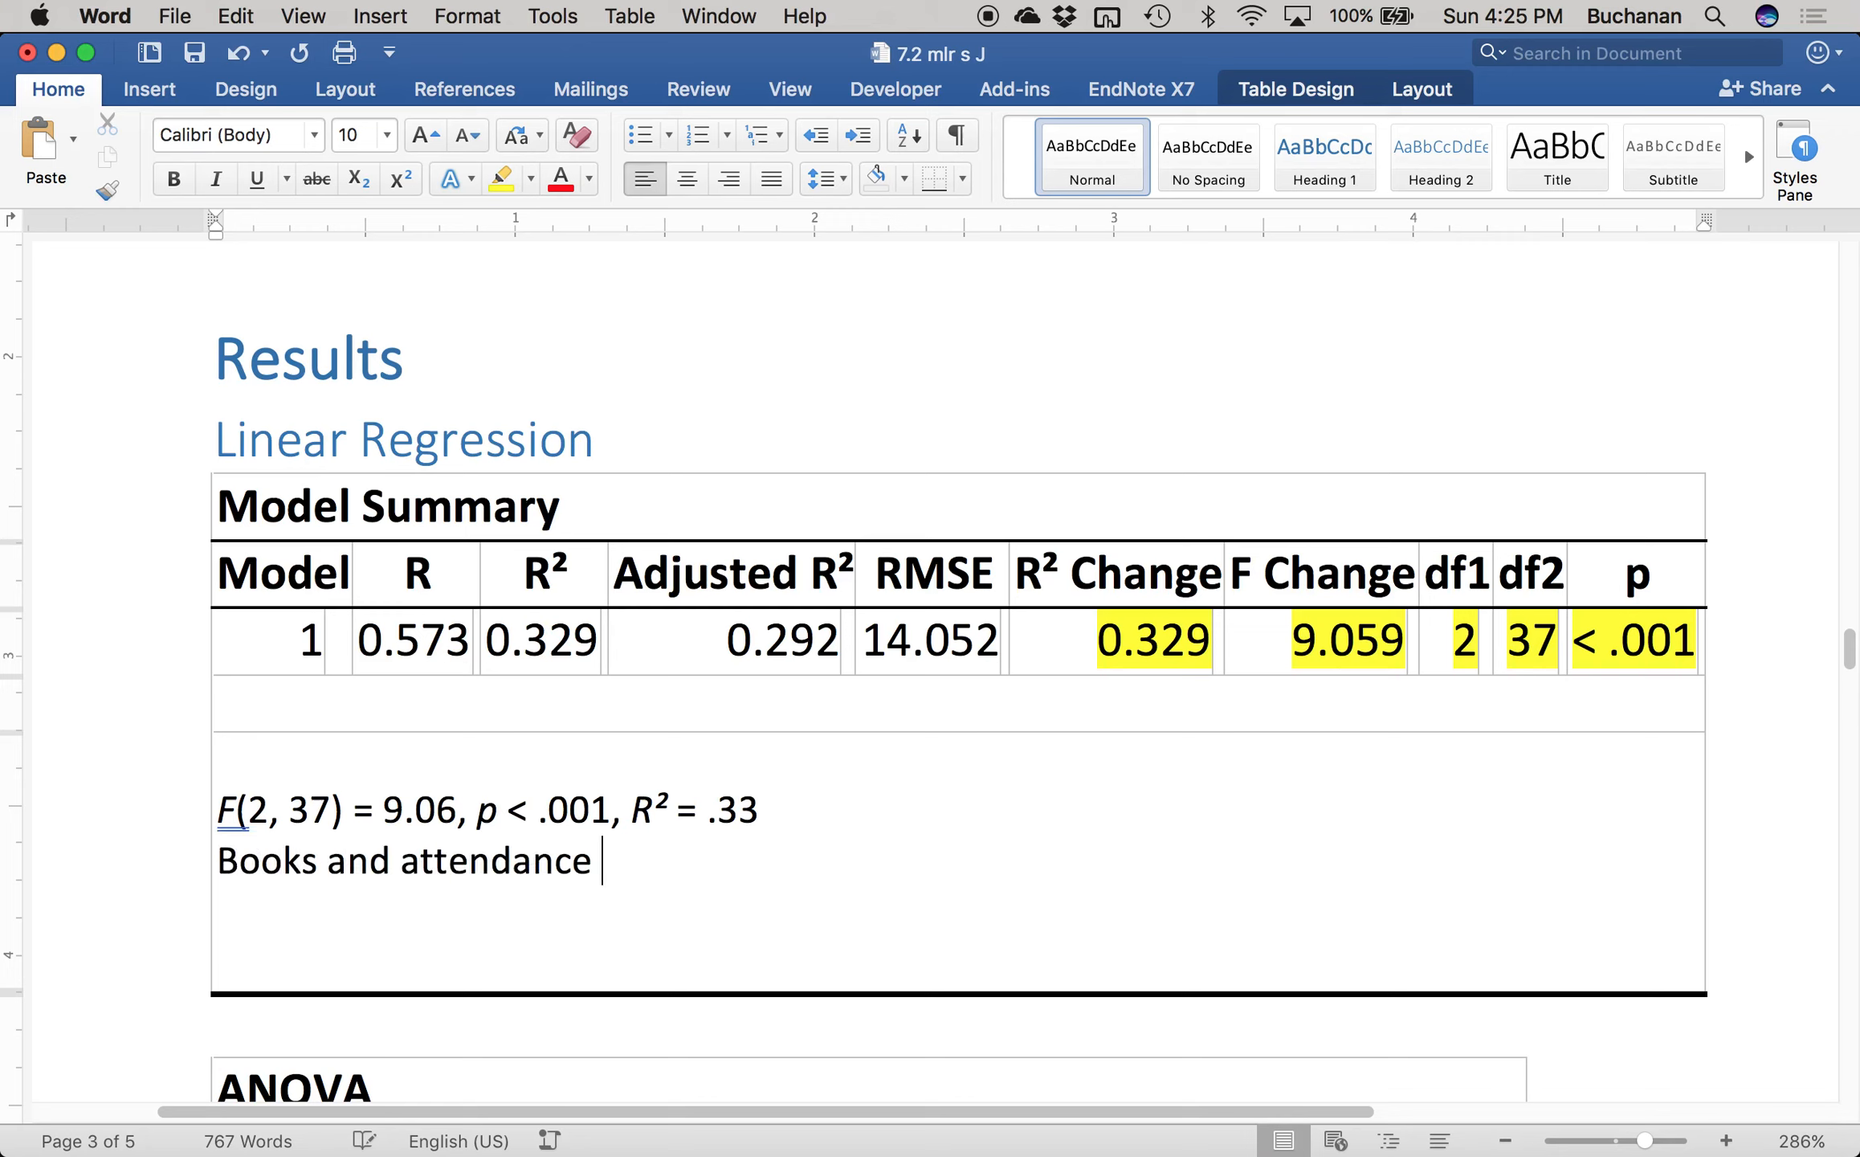
{"action": "type", "text": "significantly pred"}
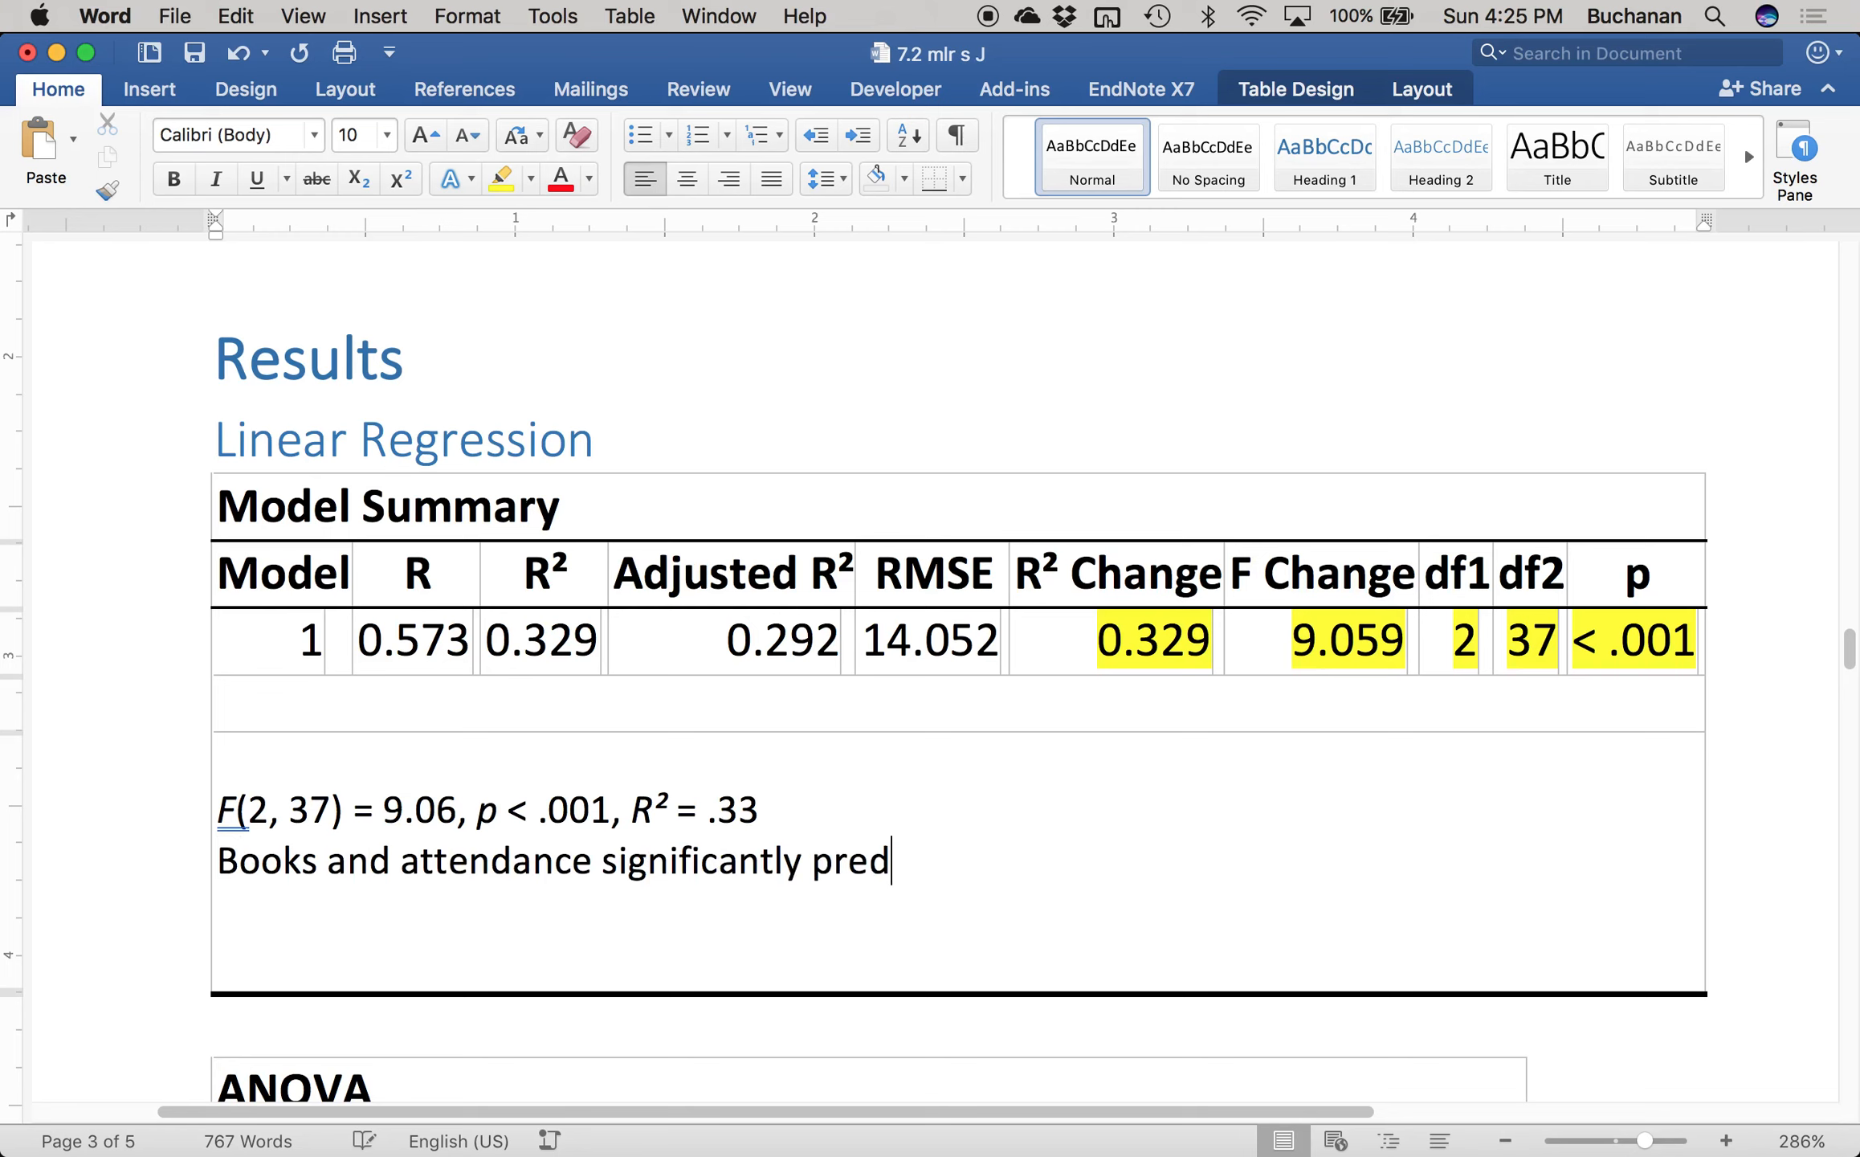
{"action": "type", "text": "ict grade in course."}
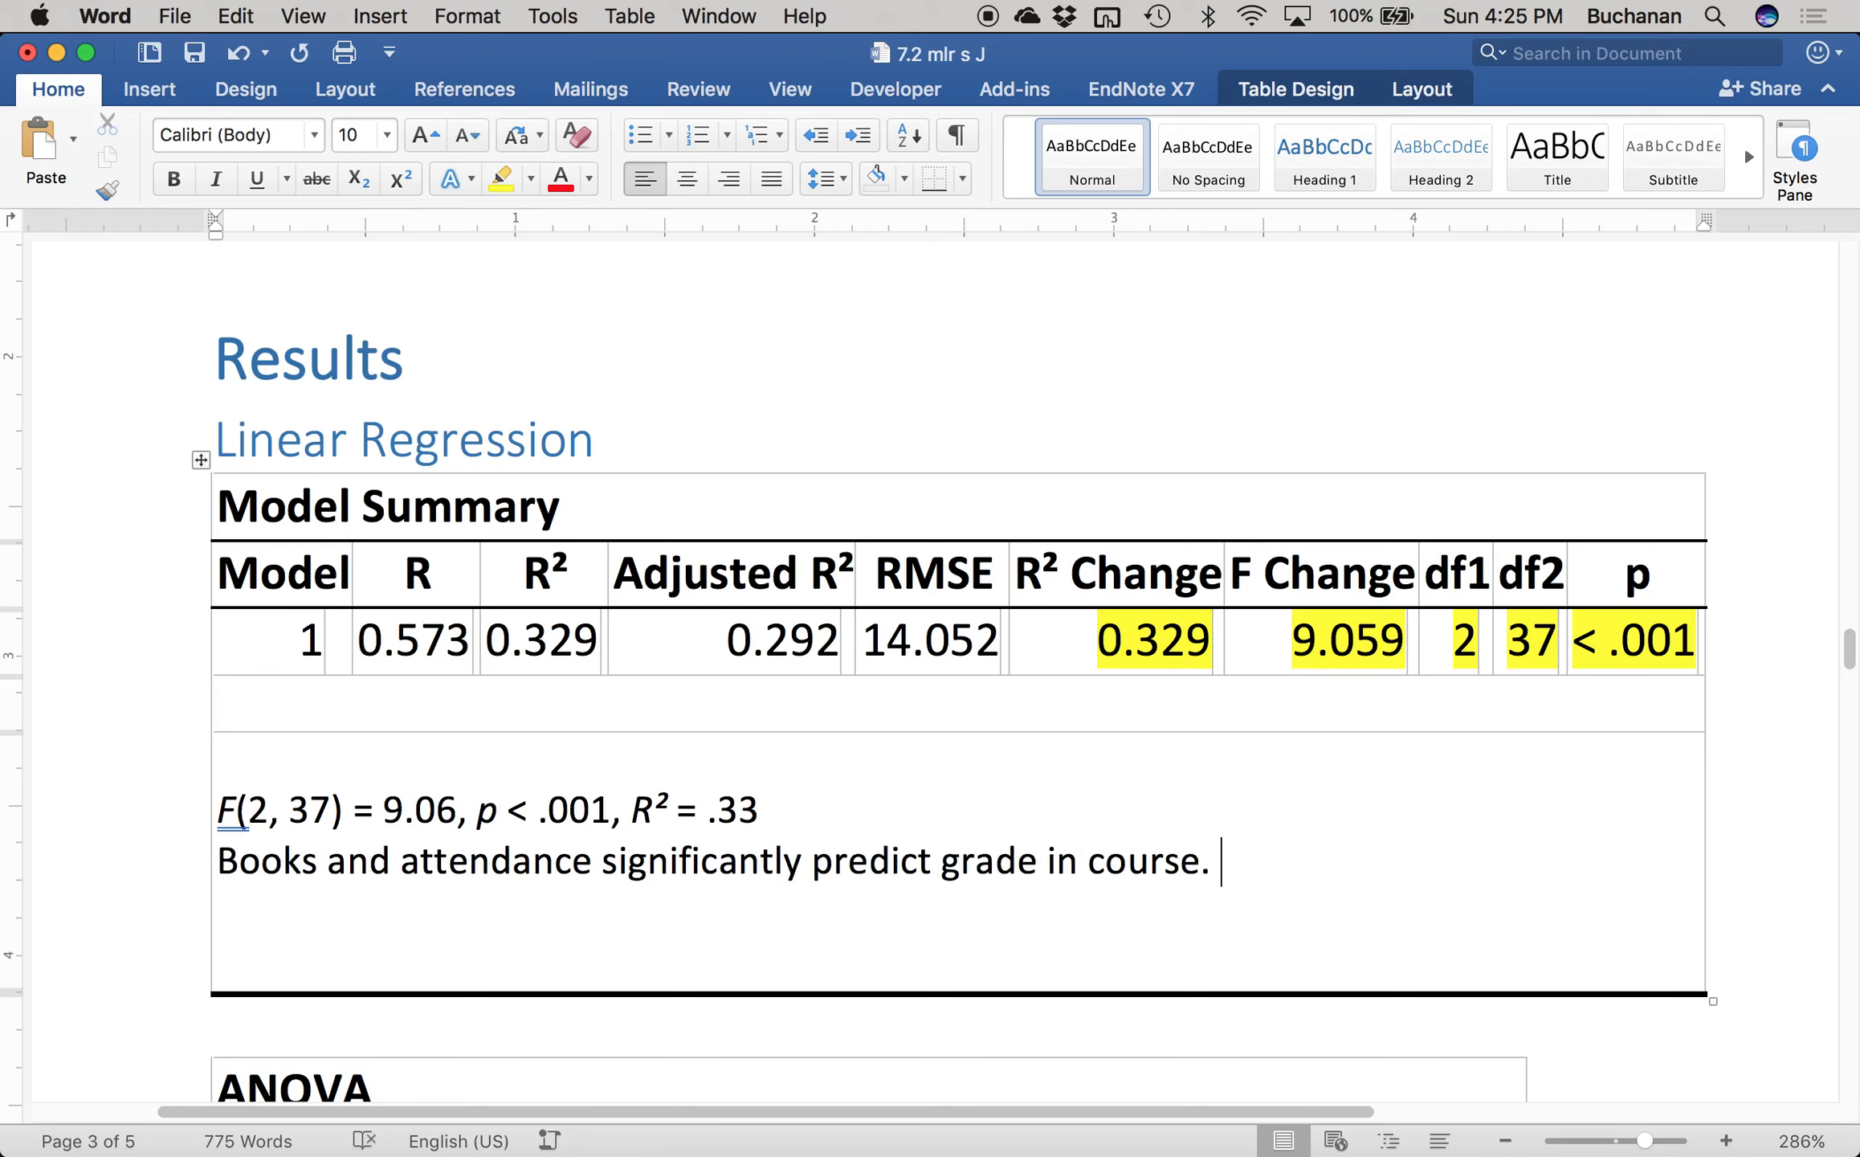
- Add a new row with blank lines at the end of the Coefficients table and place the cursor inside it
{"action": "scroll", "coordinate": [805, 963], "scroll_direction": "down", "scroll_amount": 3}
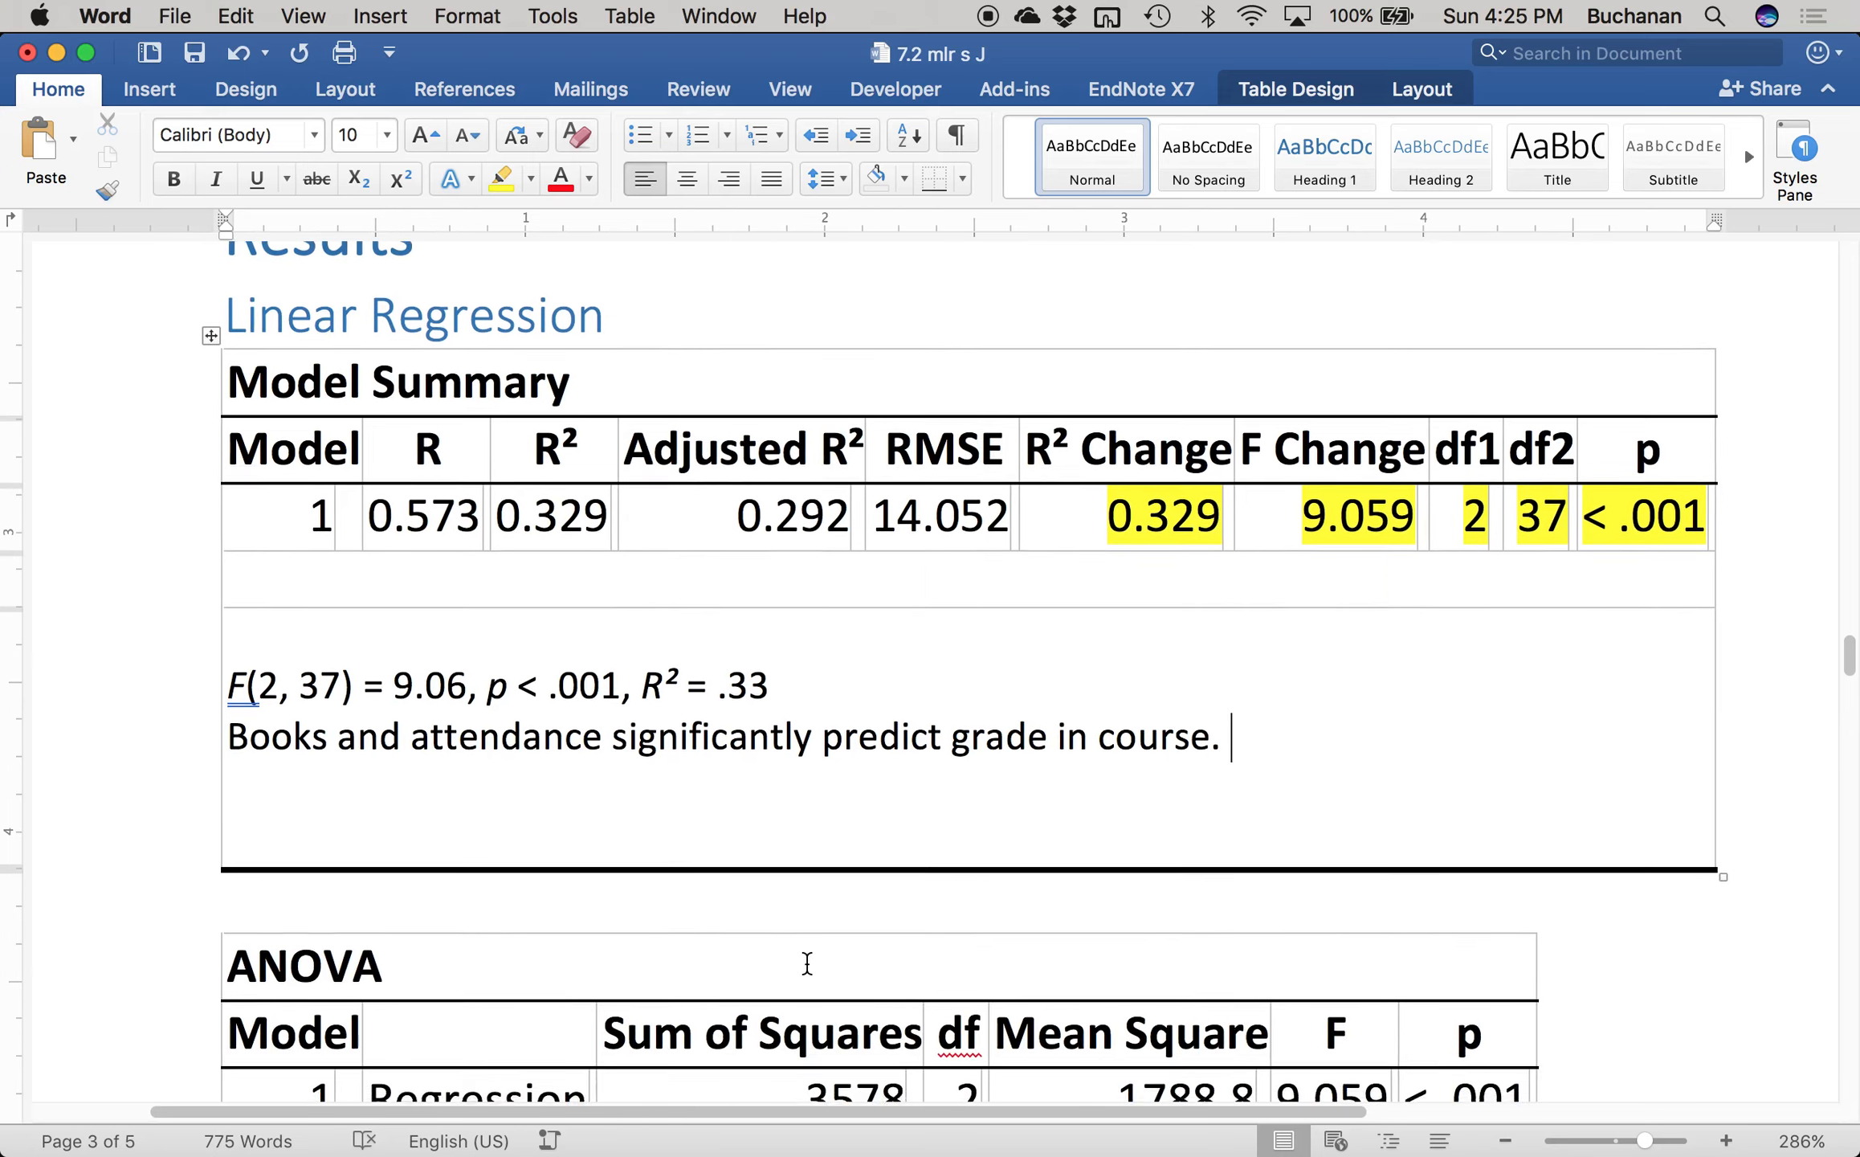
{"action": "scroll", "coordinate": [805, 965], "scroll_direction": "down", "scroll_amount": 3}
{"action": "scroll", "coordinate": [1026, 664], "scroll_direction": "down", "scroll_amount": 10}
{"action": "scroll", "coordinate": [992, 622], "scroll_direction": "down", "scroll_amount": 8}
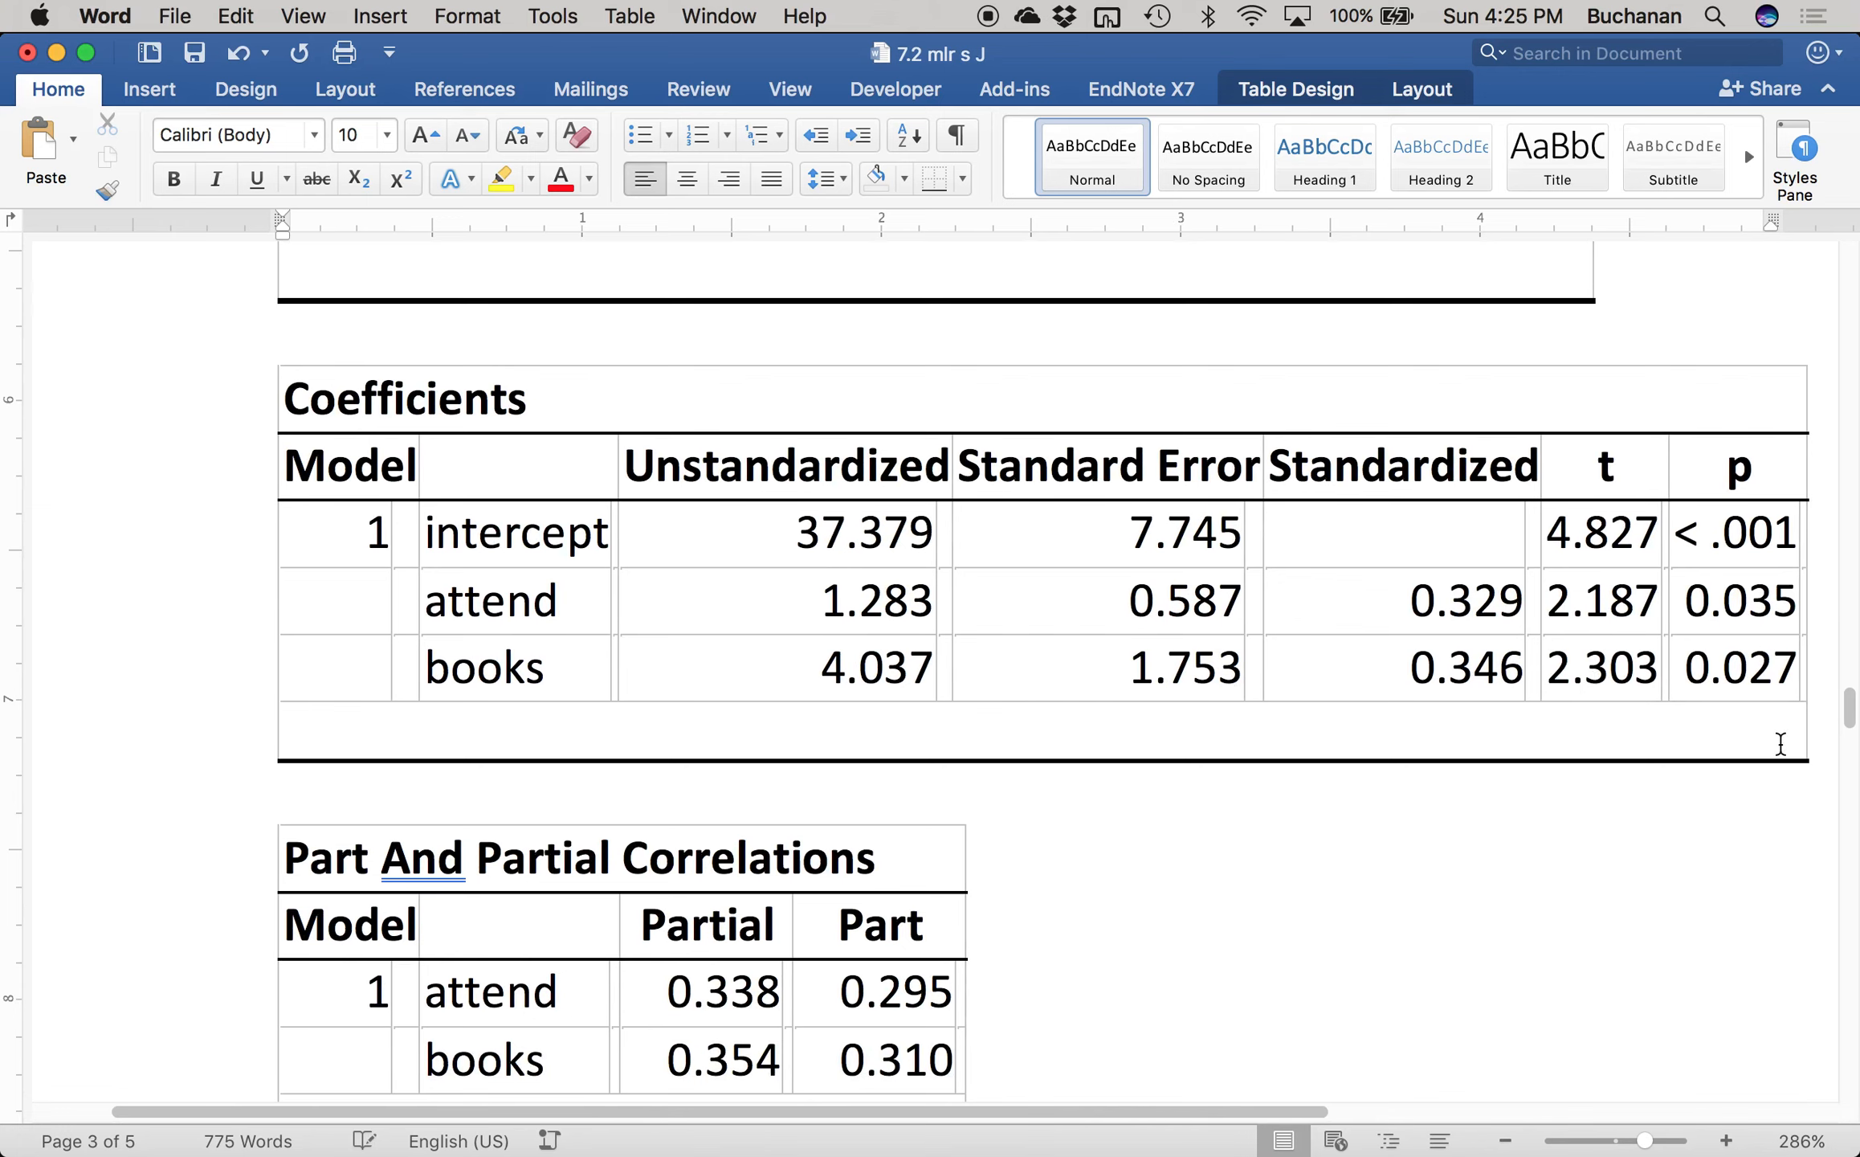
{"action": "left_click", "coordinate": [1785, 725]}
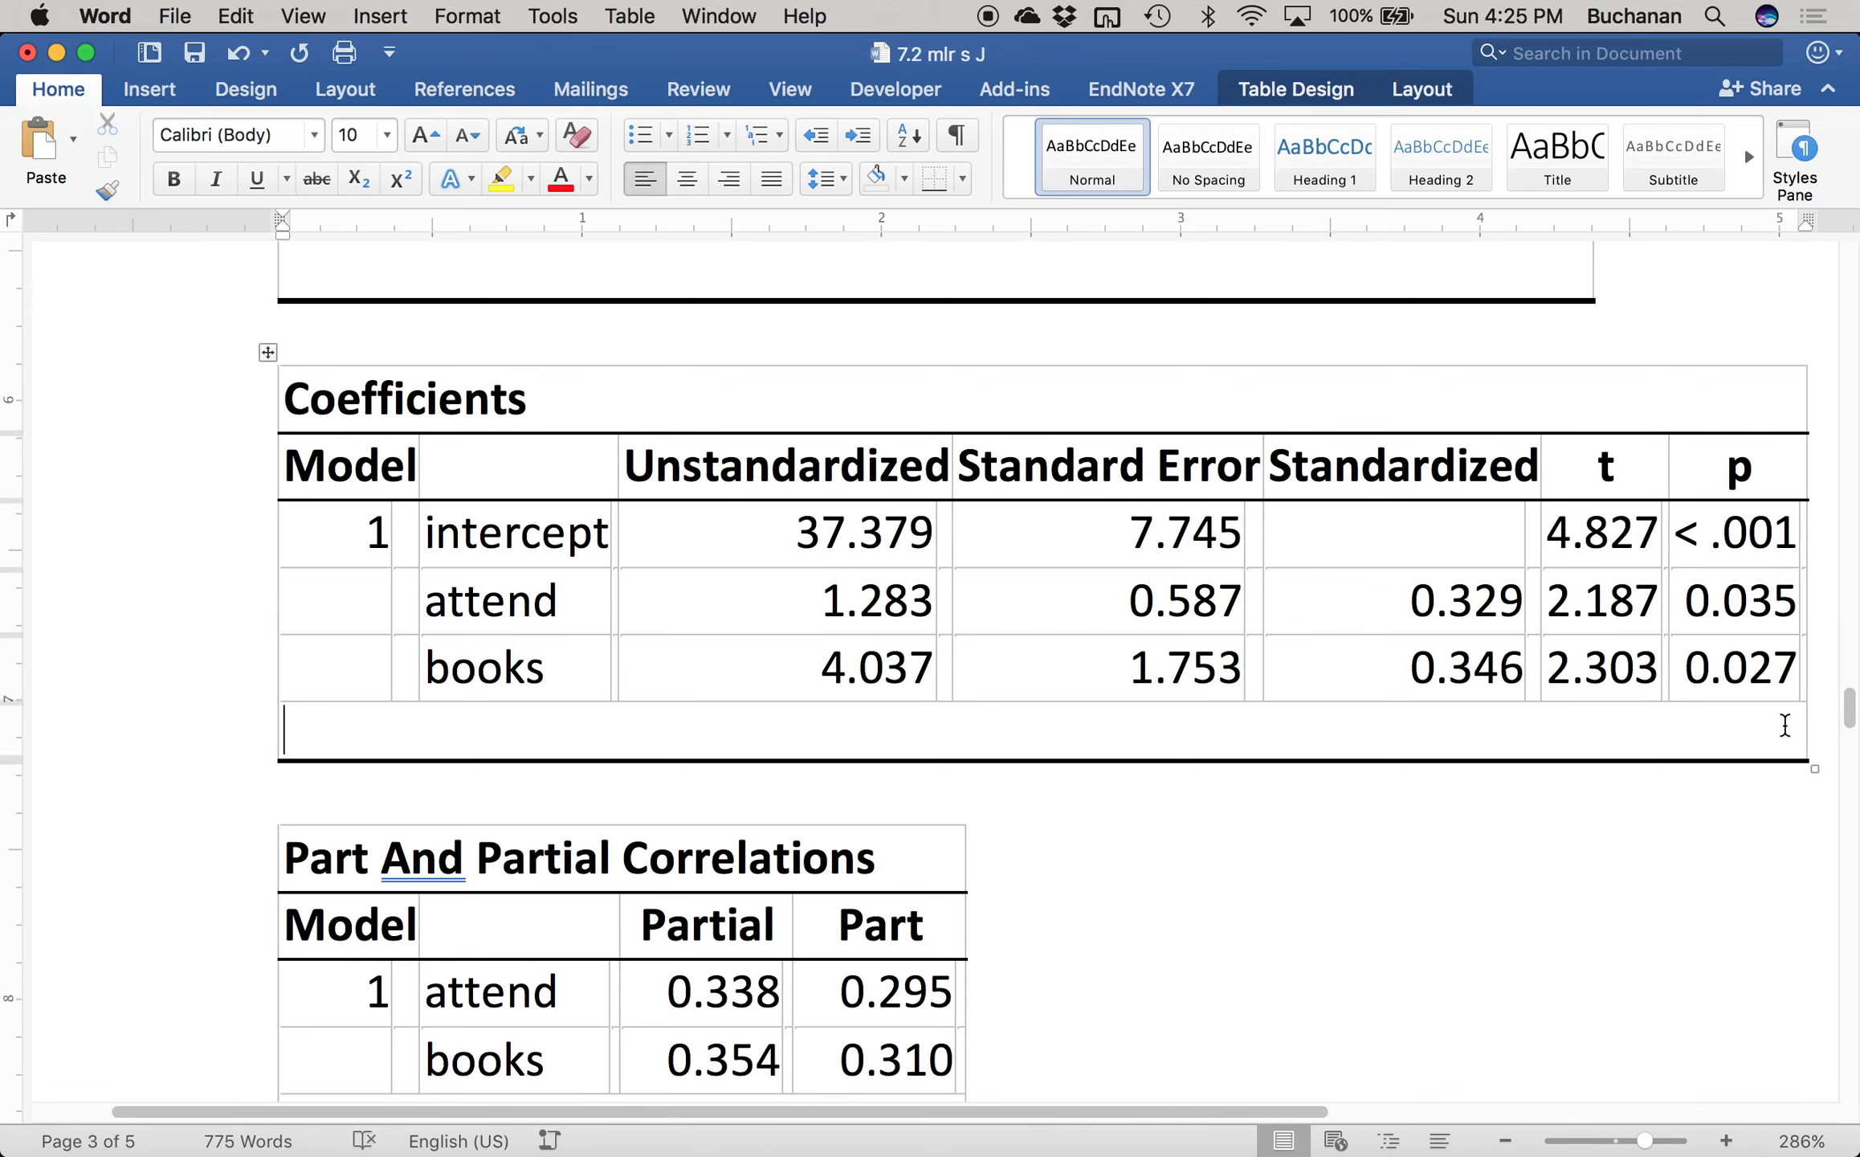
{"action": "key", "text": "Tab"}
{"action": "key", "text": "Return"}
{"action": "key", "text": "Return"}
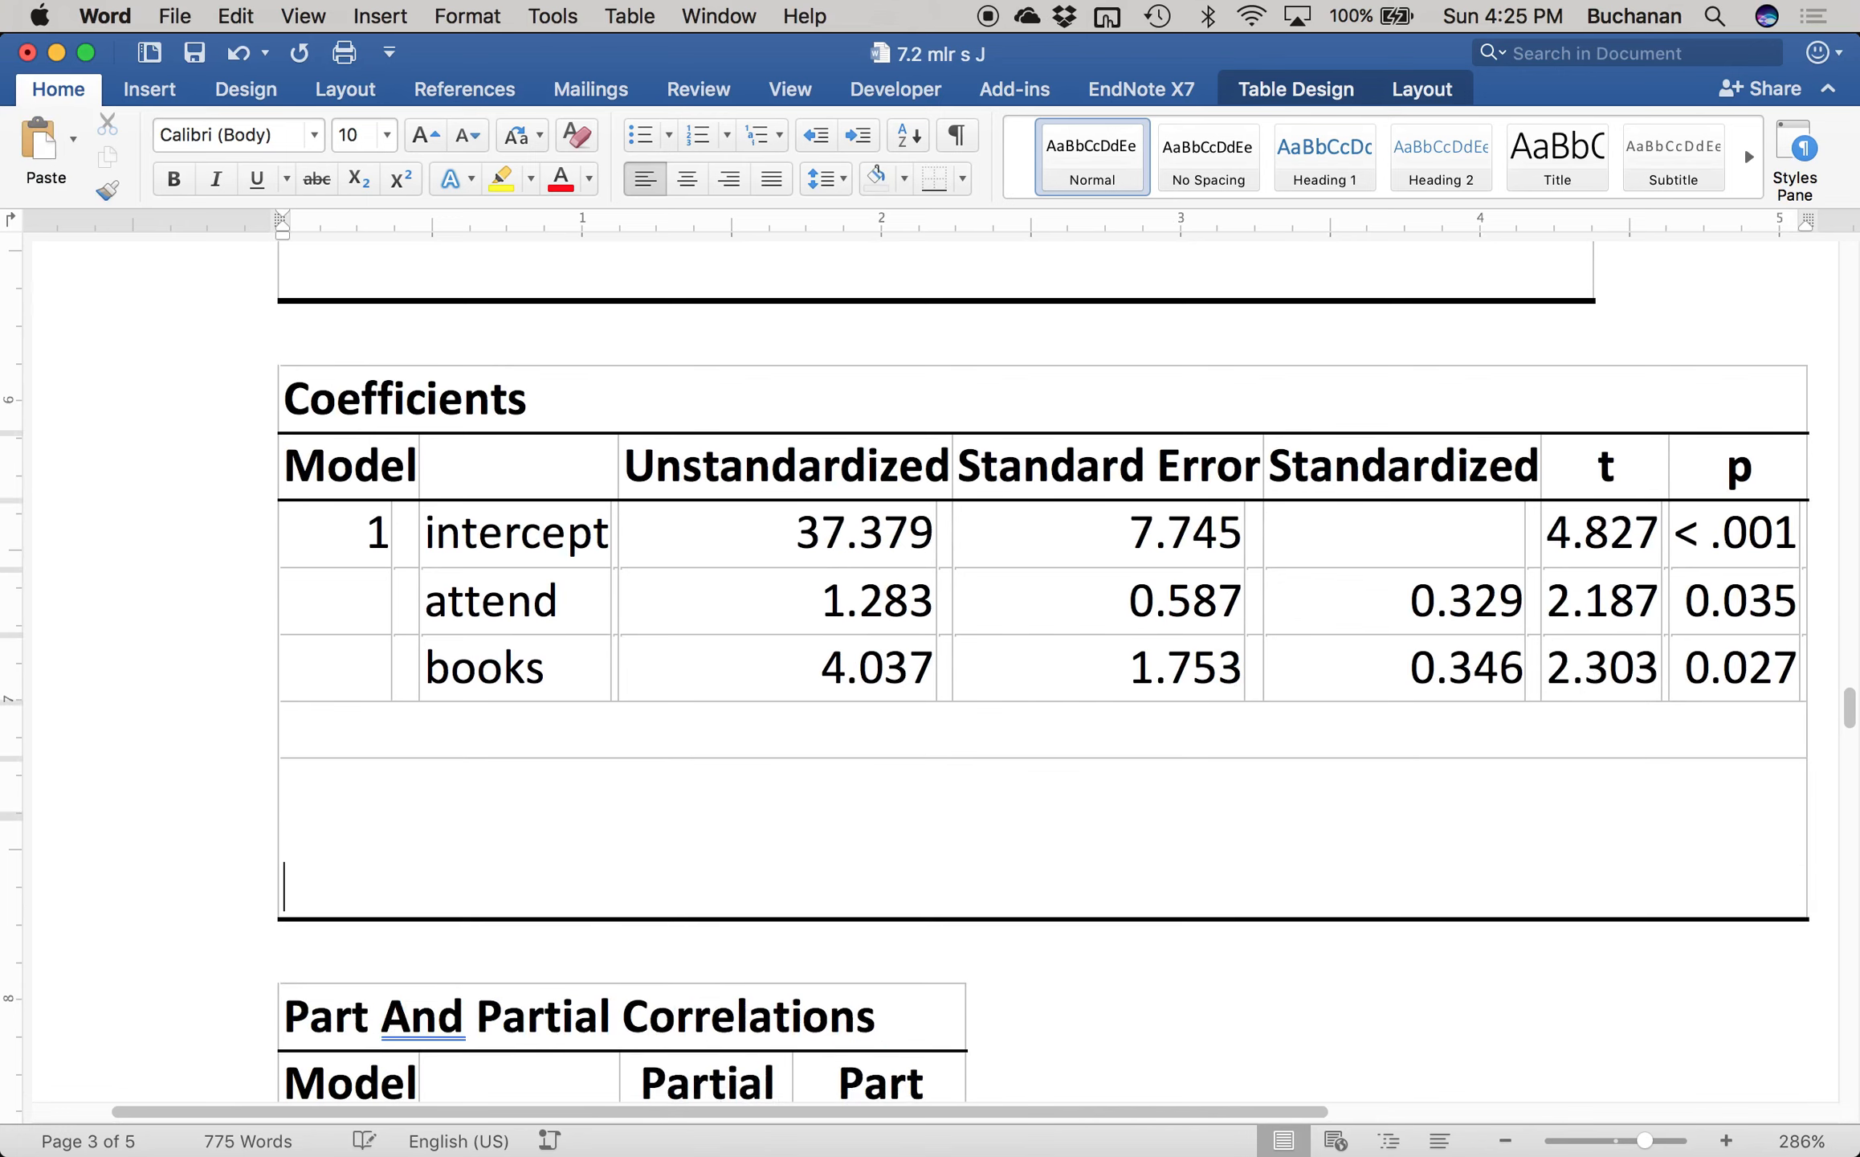
{"action": "key", "text": "Return"}
{"action": "key", "text": "Up"}
{"action": "key", "text": "Up"}
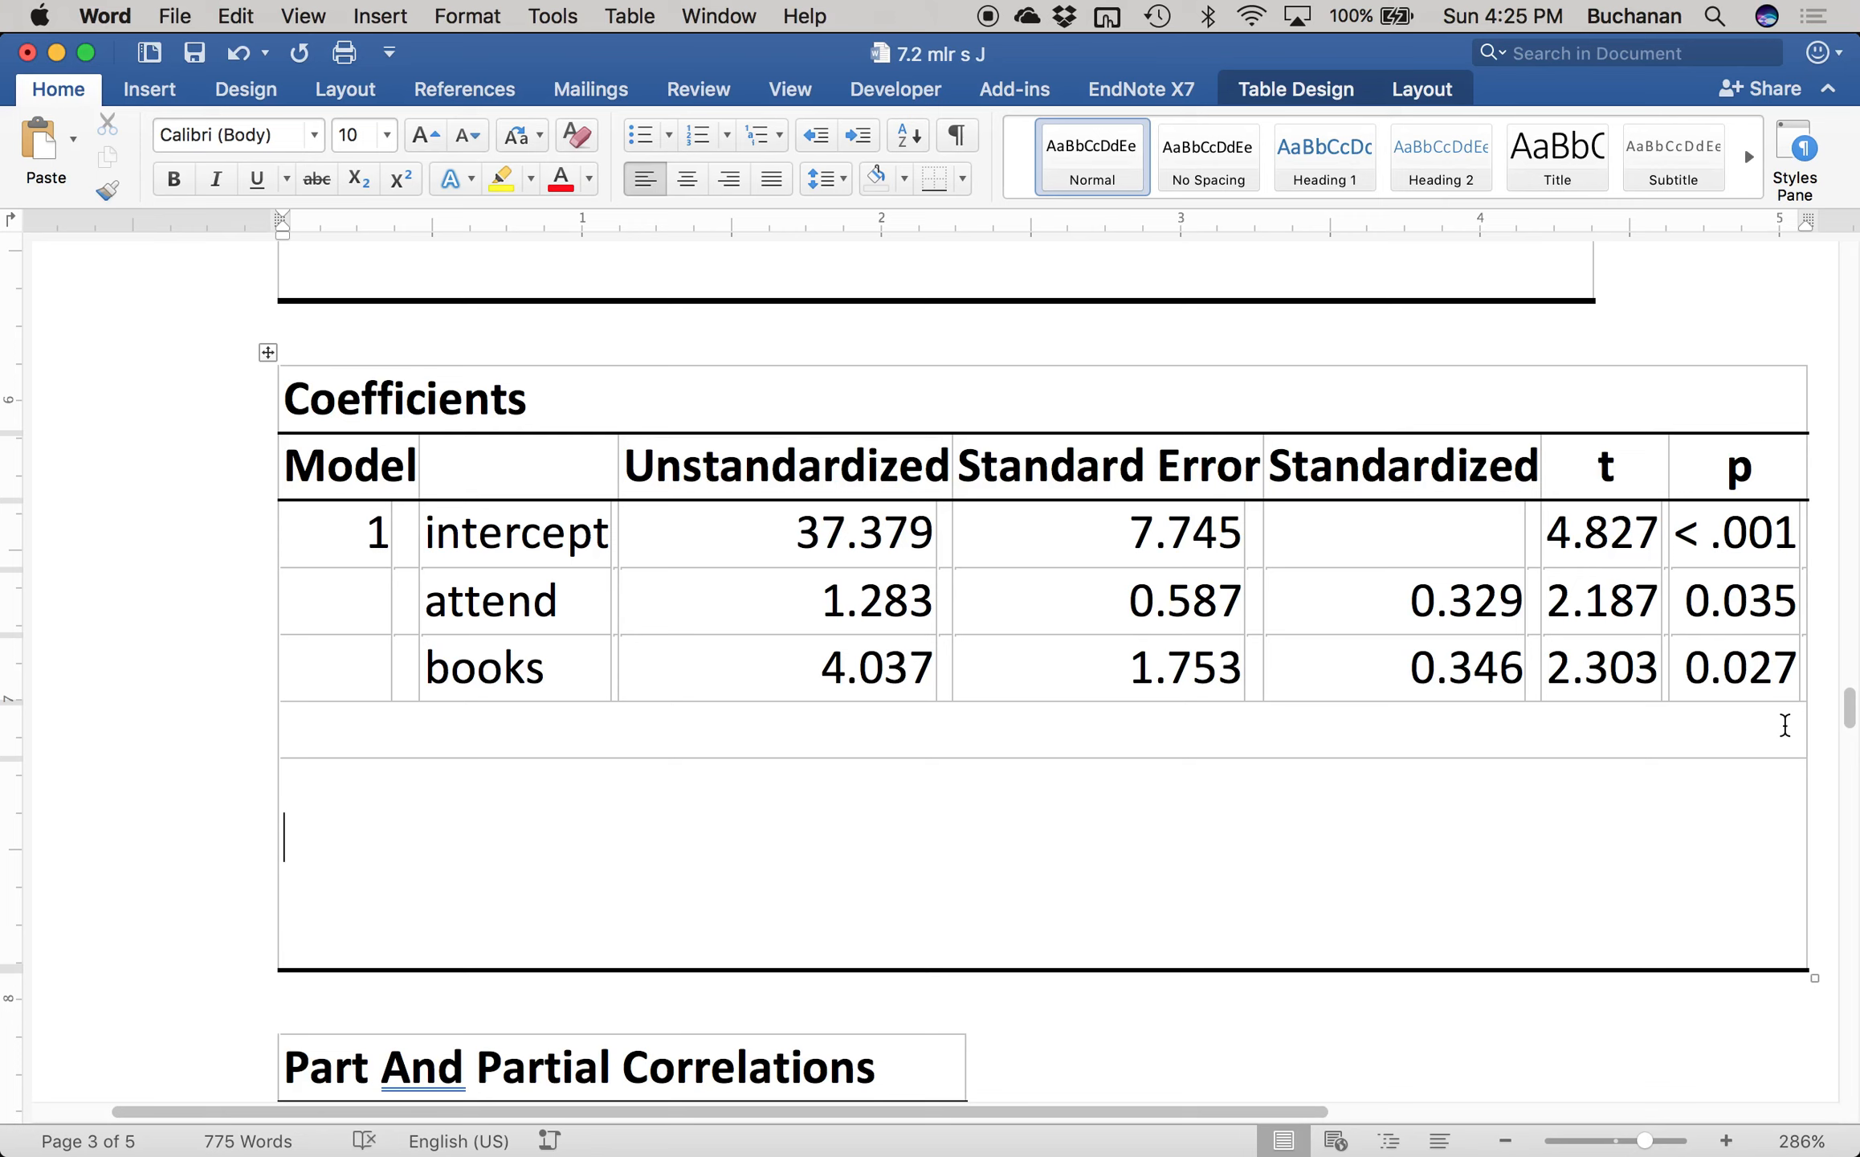
- Start the note in the new Coefficients row with "Attendance,"
{"action": "scroll", "coordinate": [1624, 764], "scroll_direction": "right", "scroll_amount": 1}
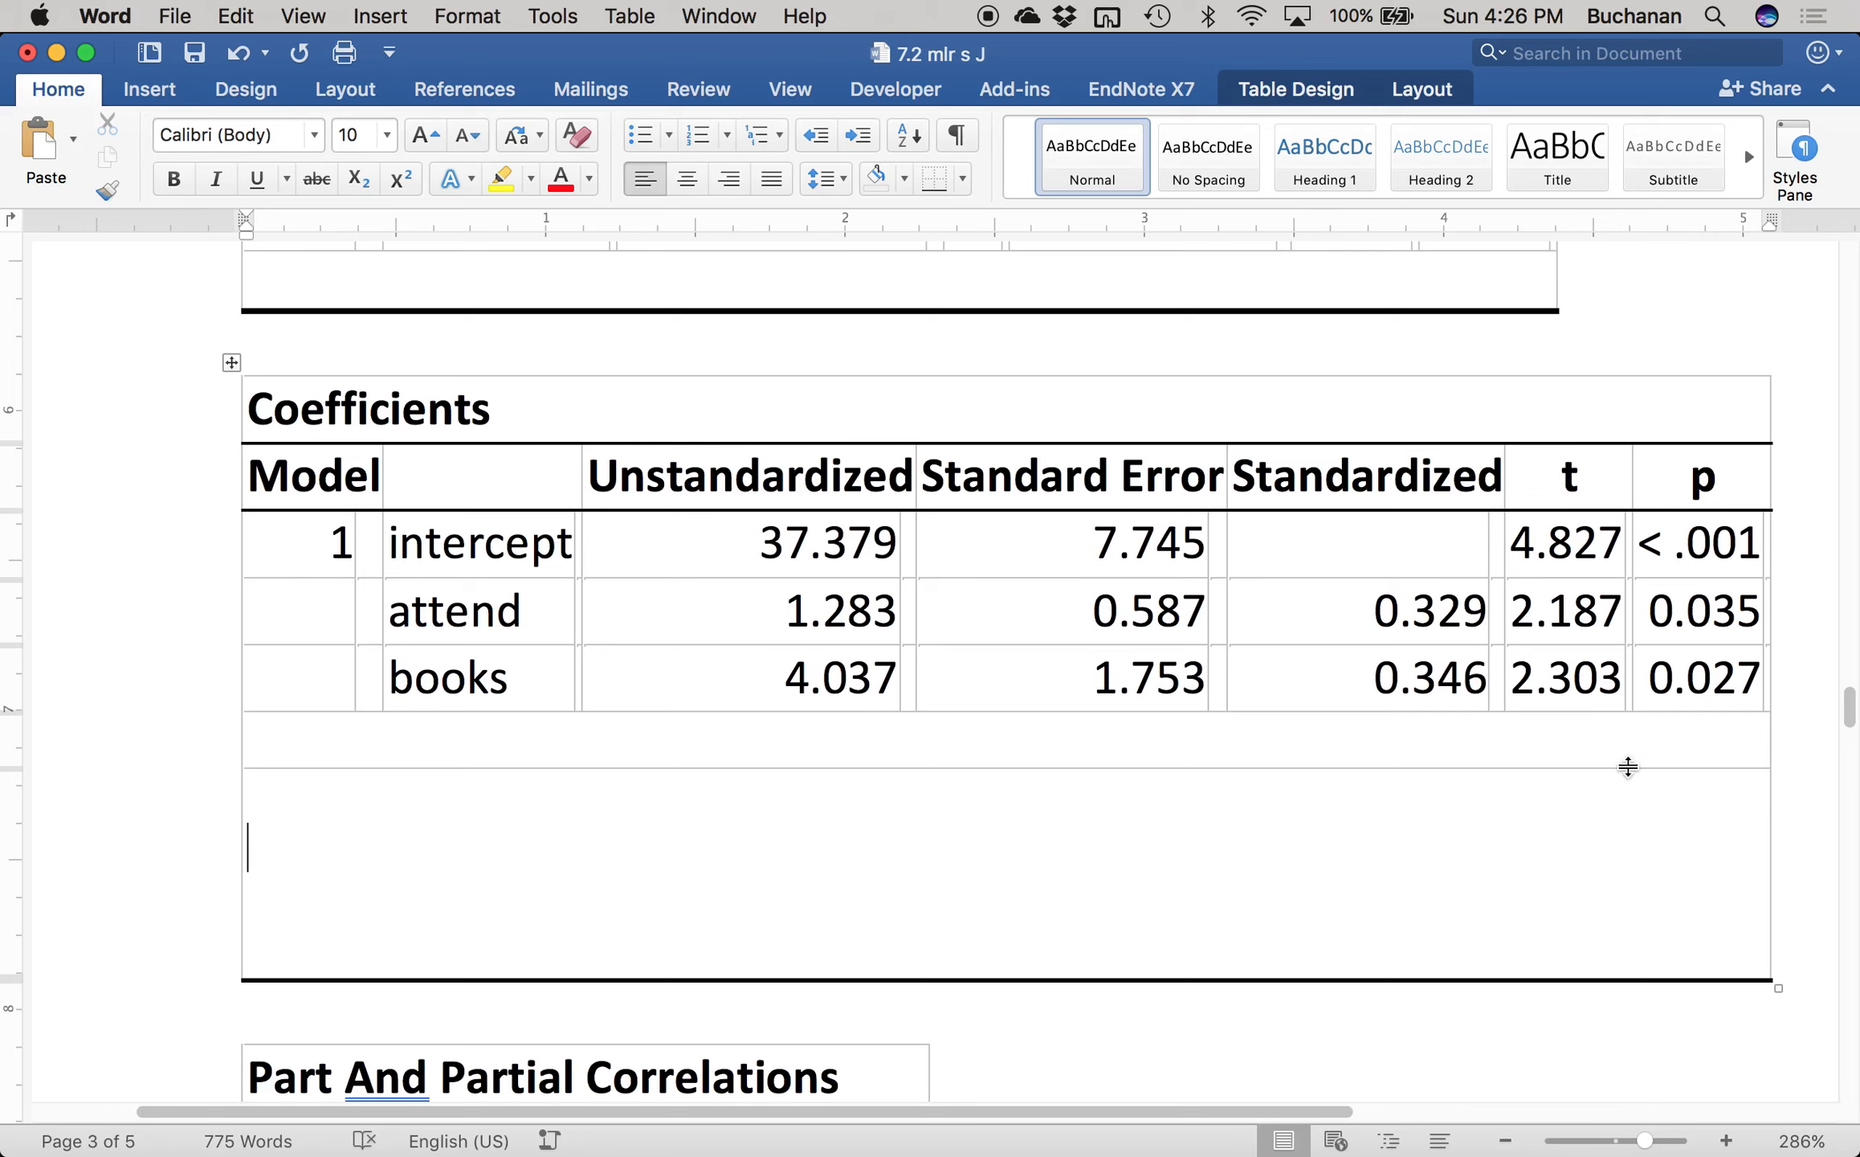
{"action": "type", "text": "Att"}
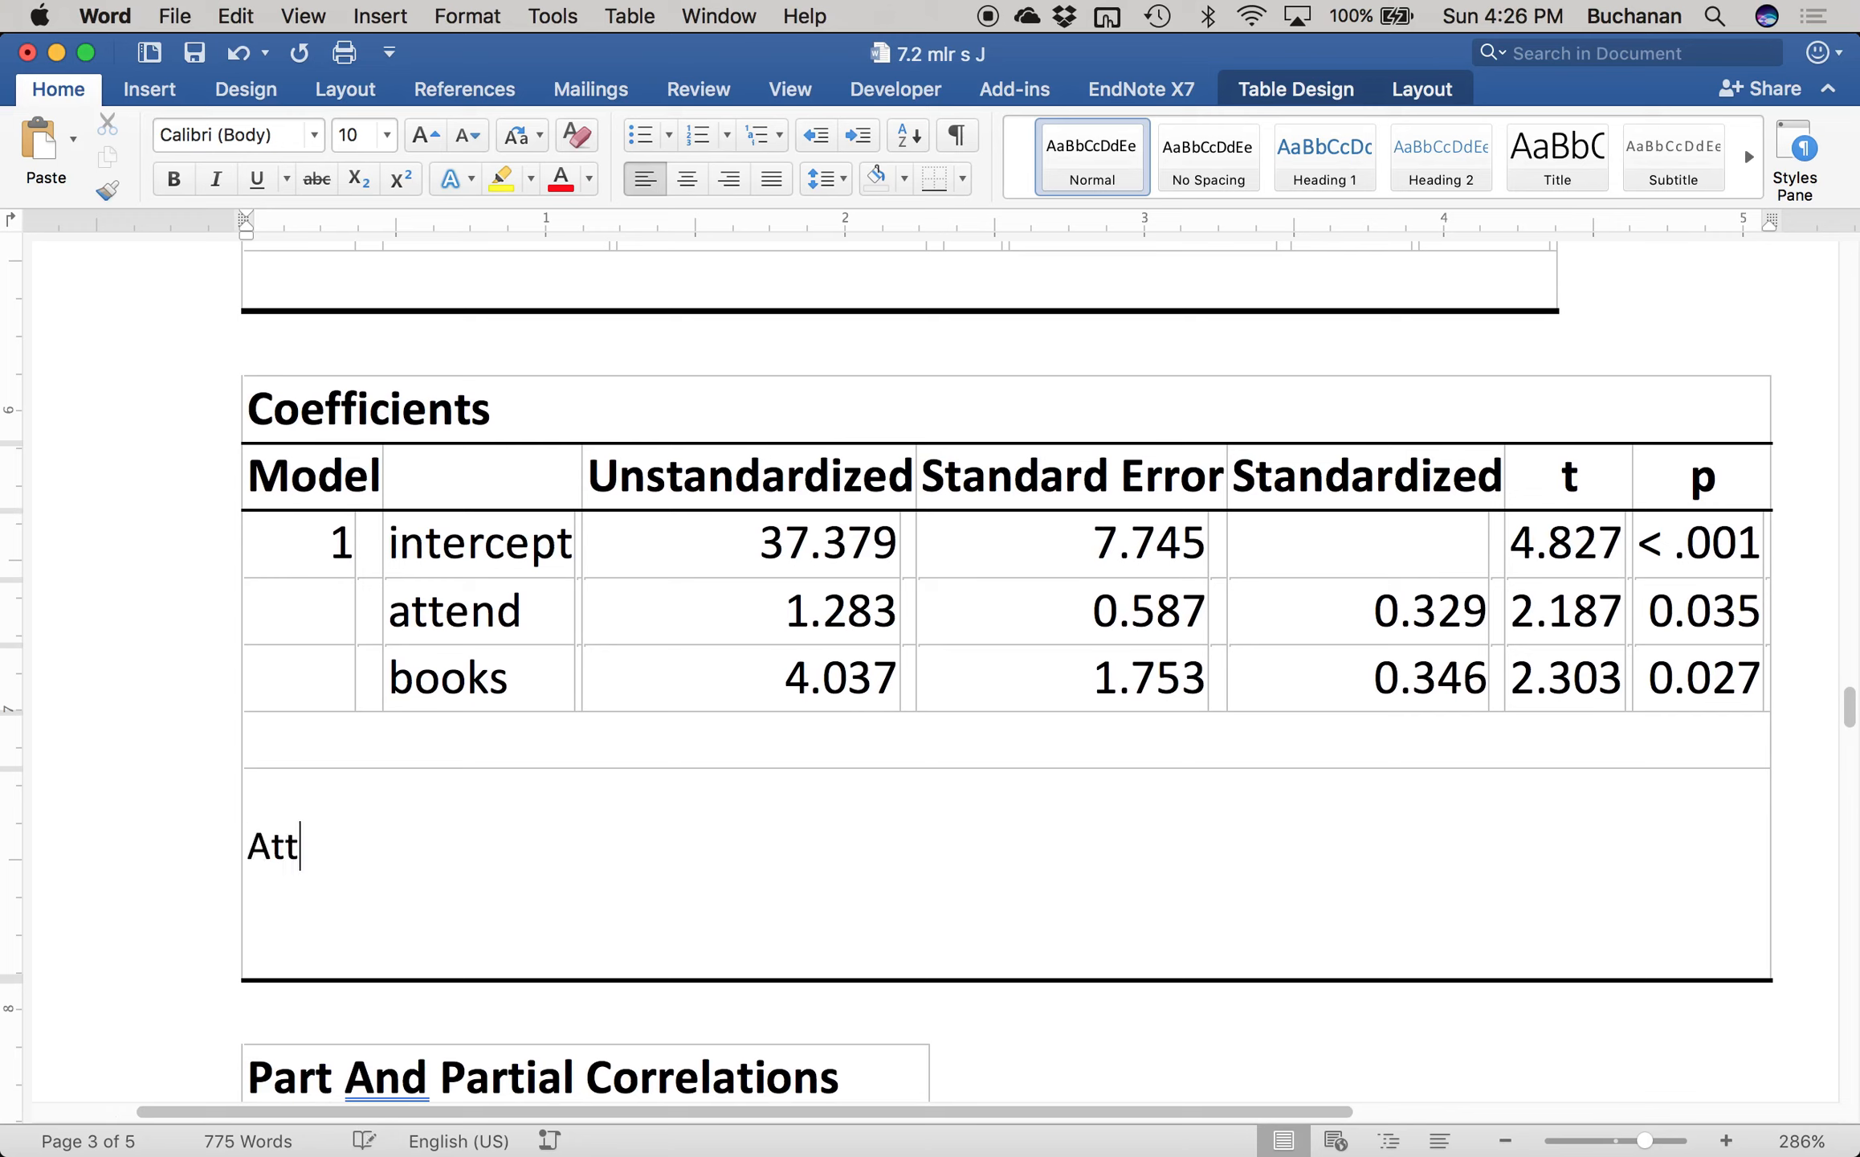
{"action": "type", "text": "endanc"}
{"action": "key", "text": "BackSpace"}
{"action": "key", "text": "BackSpace"}
{"action": "key", "text": "BackSpace"}
{"action": "key", "text": "BackSpace"}
{"action": "type", "text": "ndance,"}
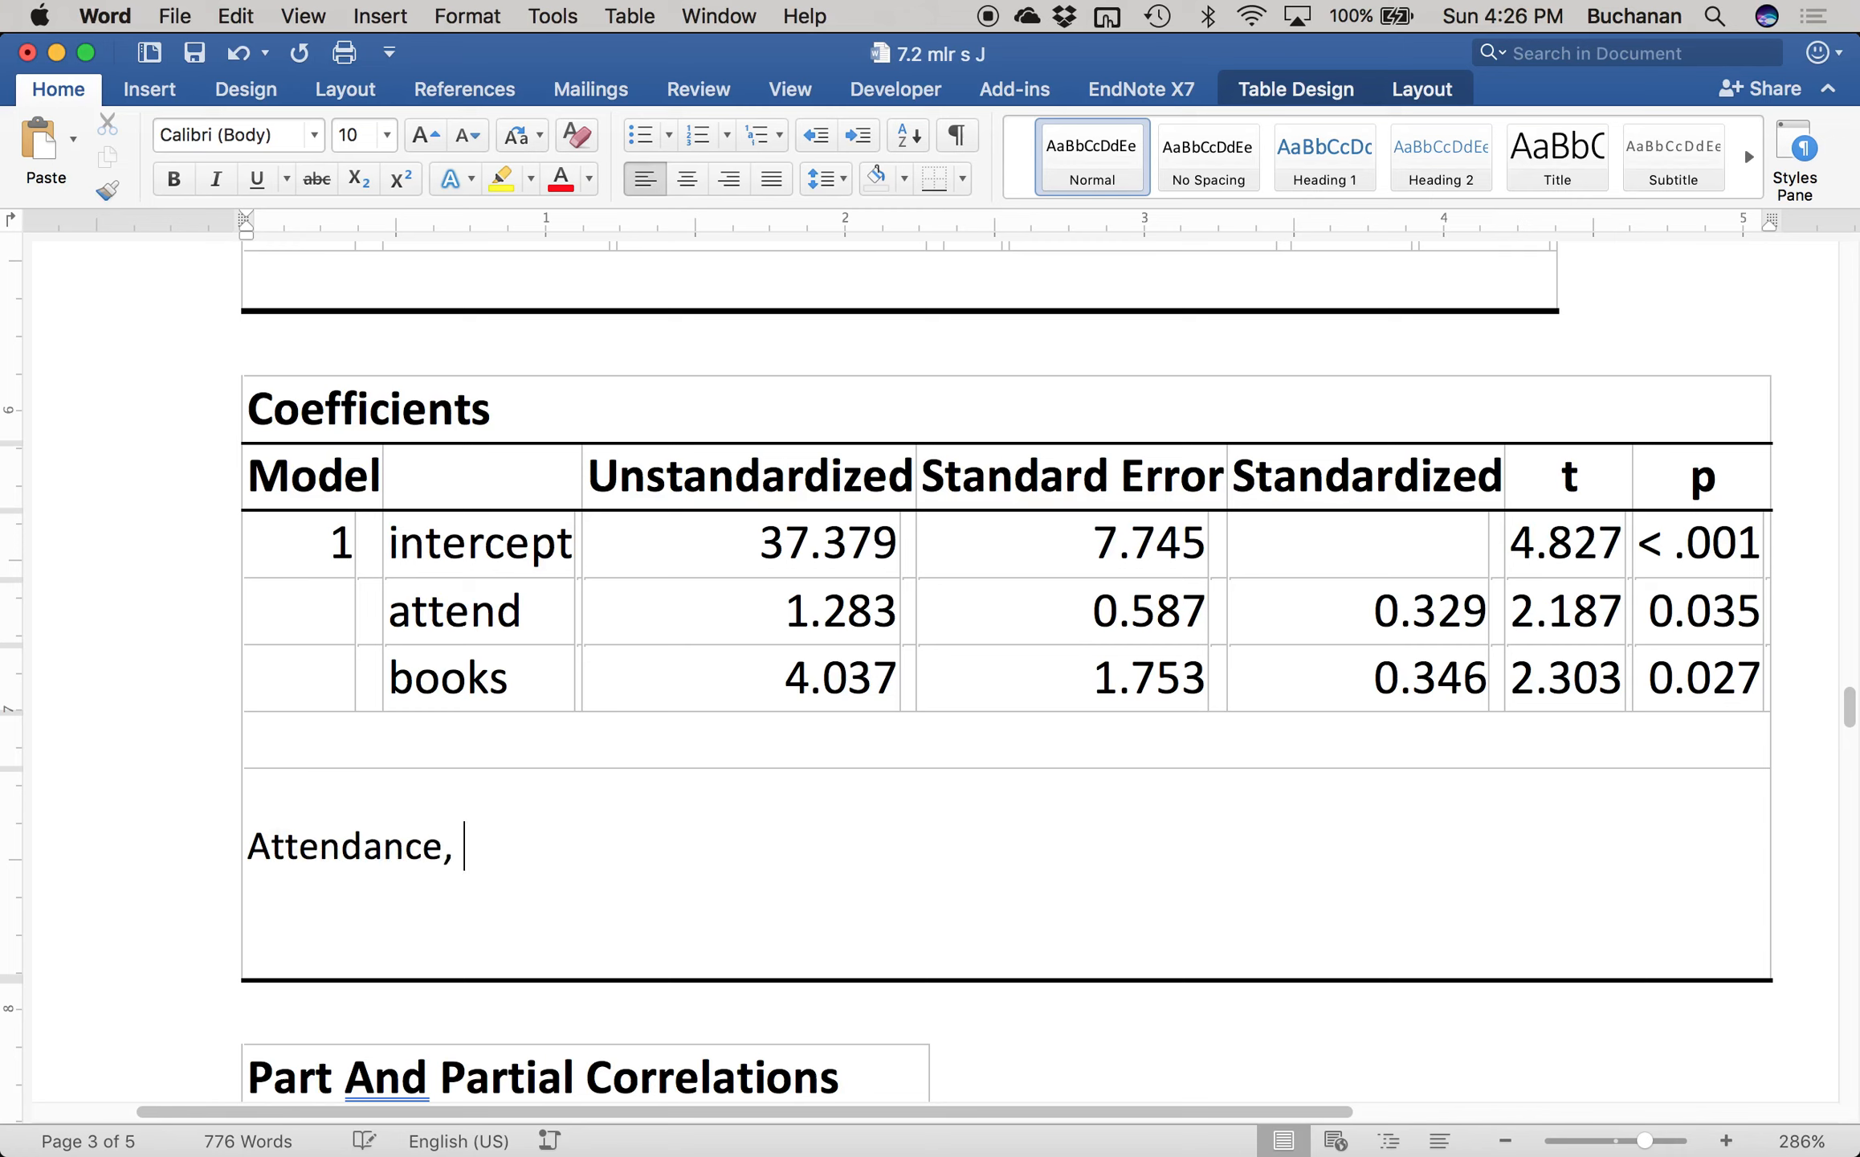
- Append "b = 1.28" to the Attendance line with the b in italics
{"action": "key", "text": "super+i"}
{"action": "type", "text": "b"}
{"action": "key", "text": "super+i"}
{"action": "type", "text": "= 1"}
{"action": "type", "text": ".3"}
{"action": "key", "text": "BackSpace"}
{"action": "type", "text": "28"}
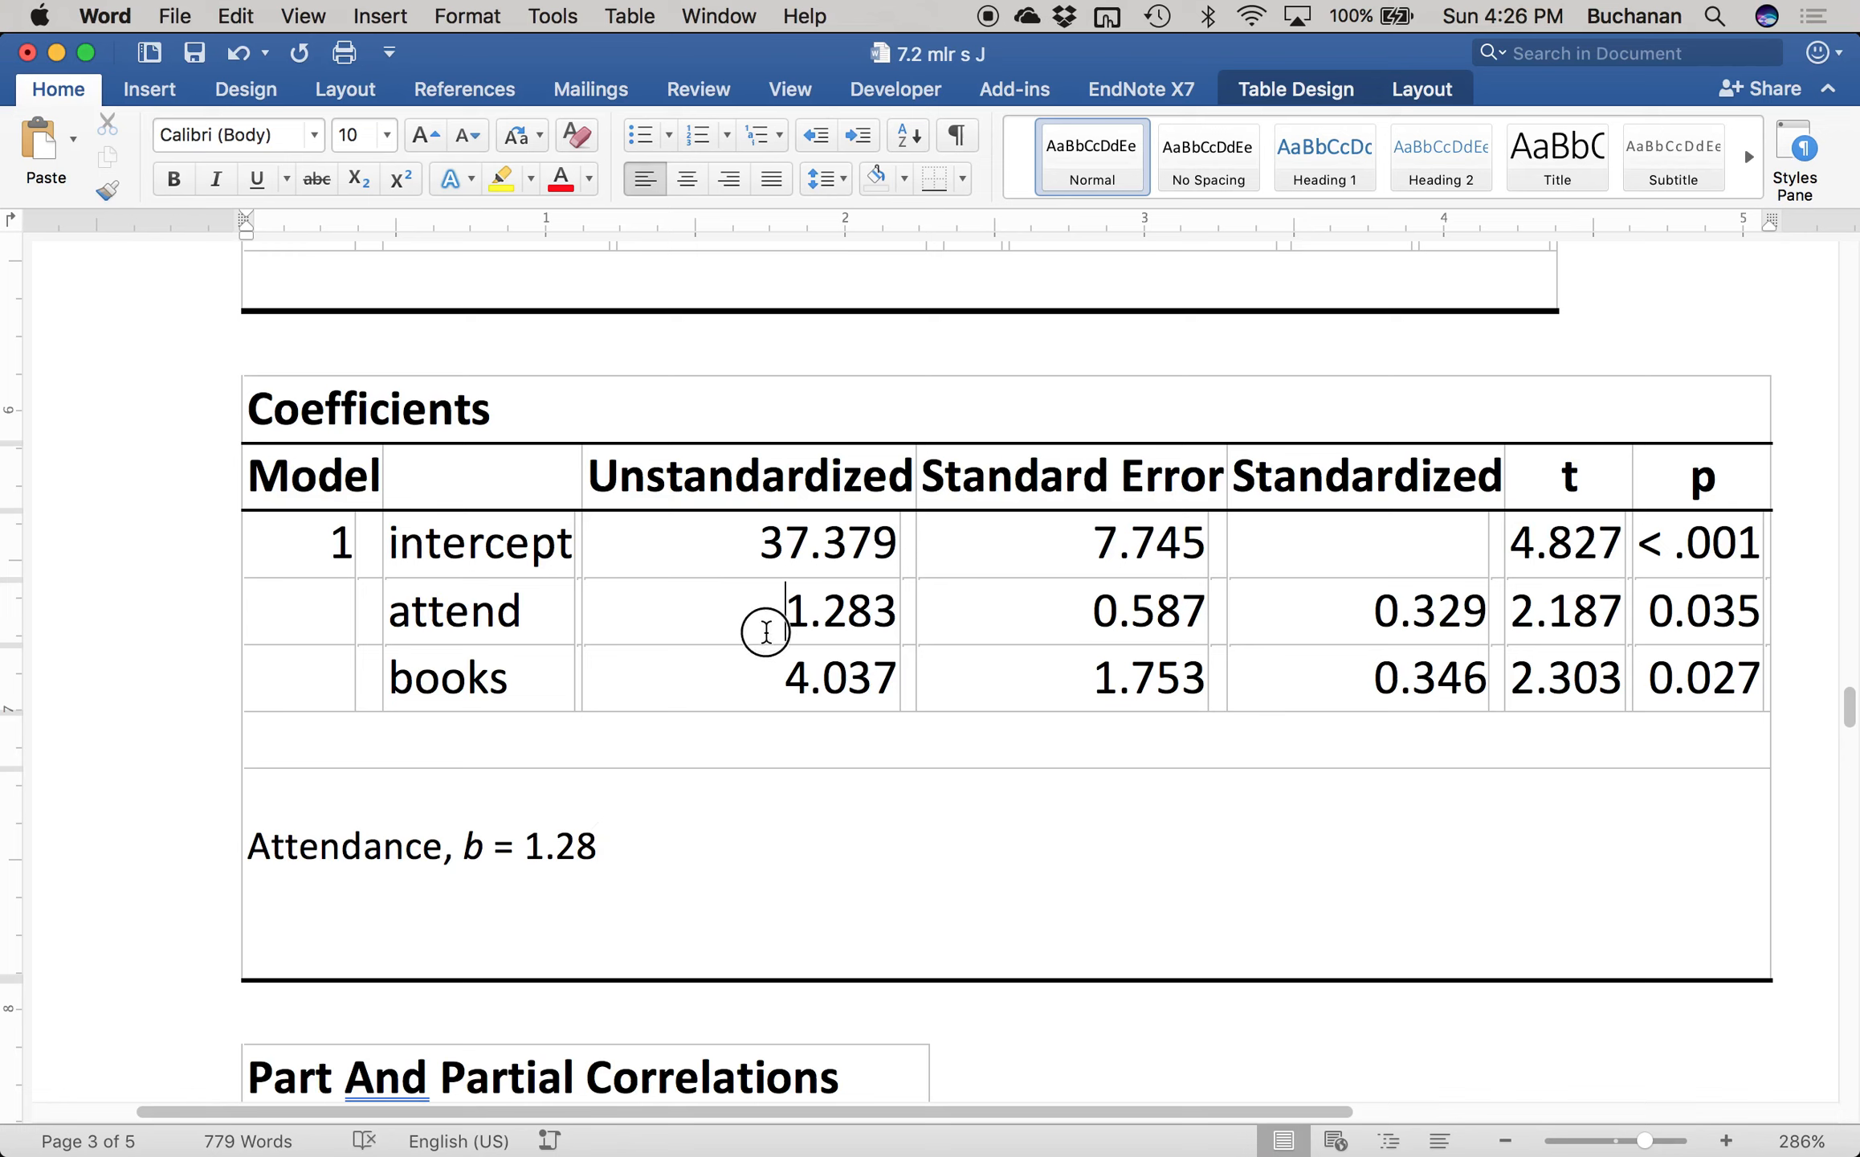
- Highlight in yellow the unstandardized, standardized, t and p values for attend and books in the Coefficients table
{"action": "left_click_drag", "start_coordinate": [755, 622], "coordinate": [851, 664]}
{"action": "left_click", "coordinate": [502, 178]}
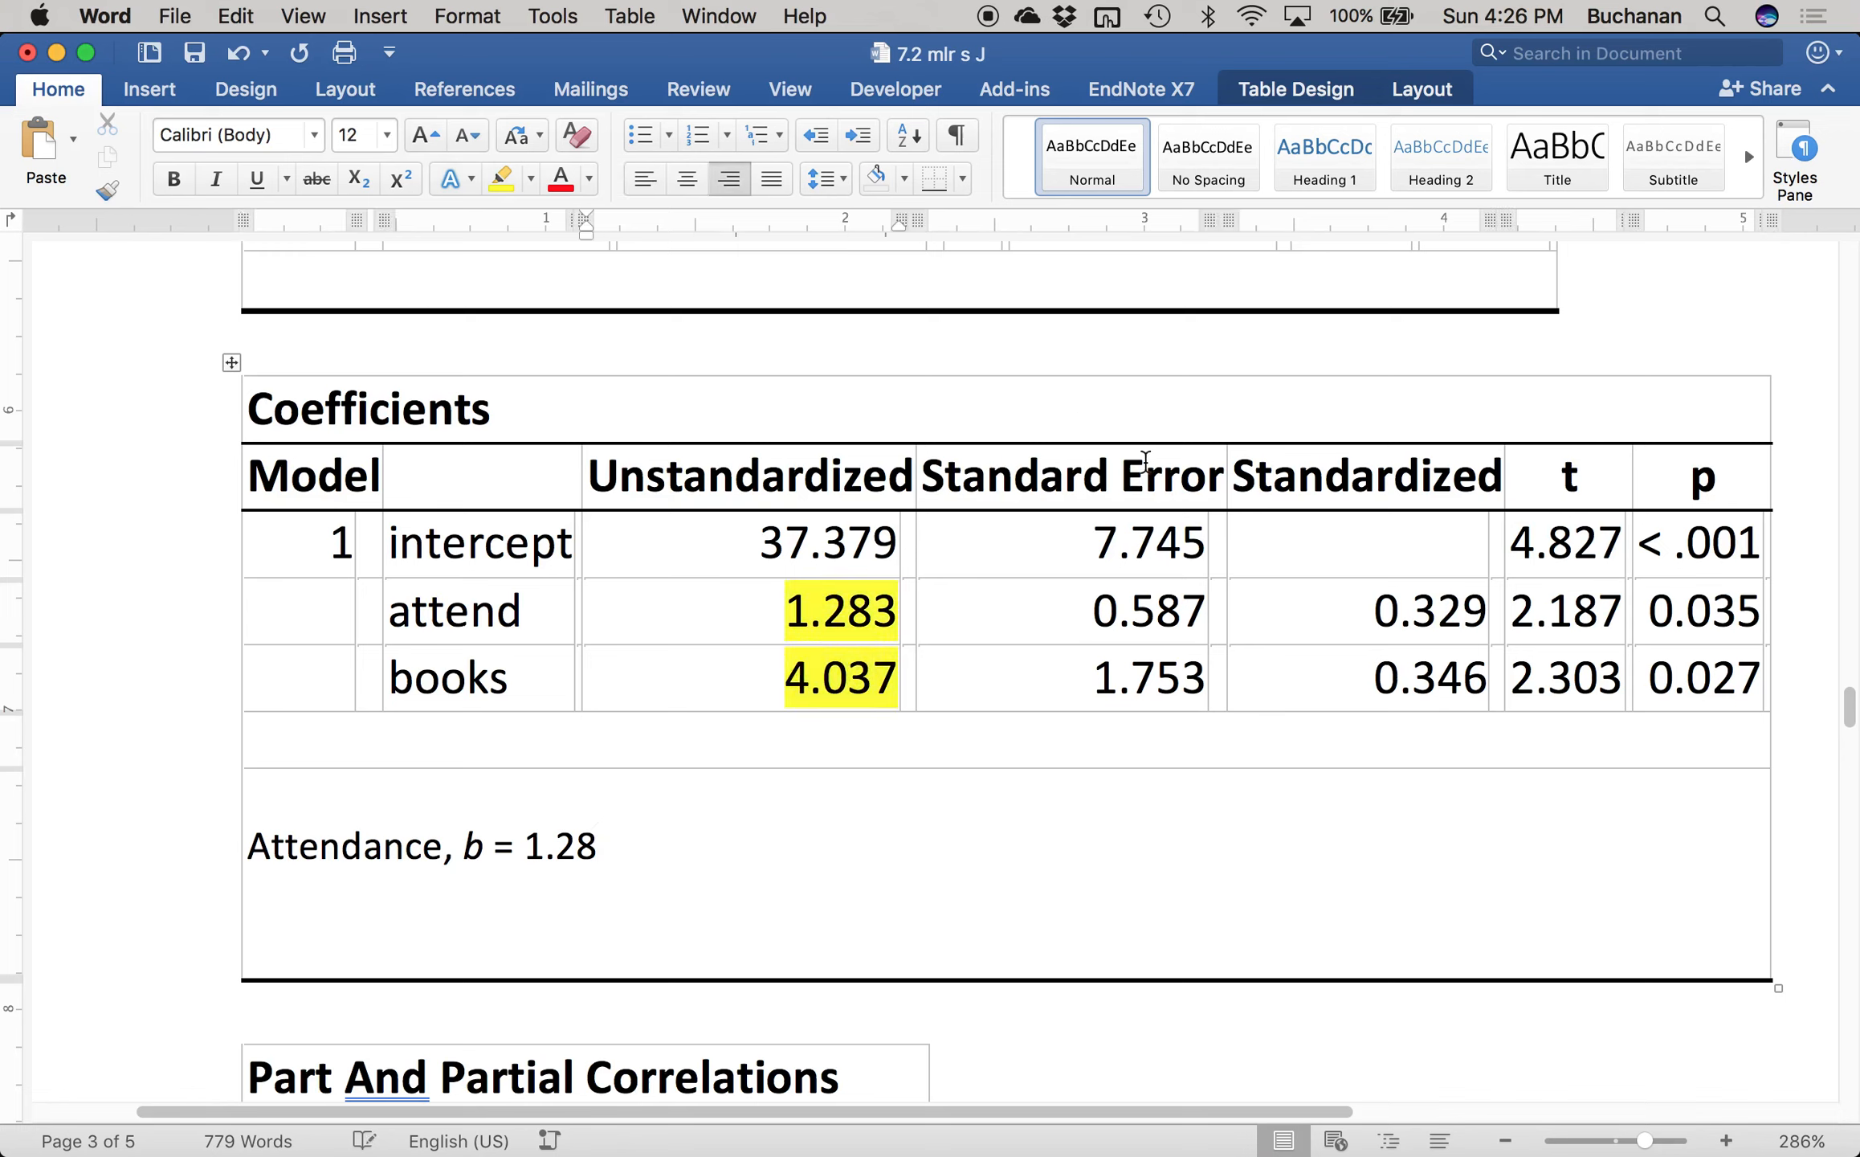
{"action": "left_click", "coordinate": [1377, 635]}
{"action": "left_click_drag", "start_coordinate": [1377, 634], "coordinate": [1413, 692]}
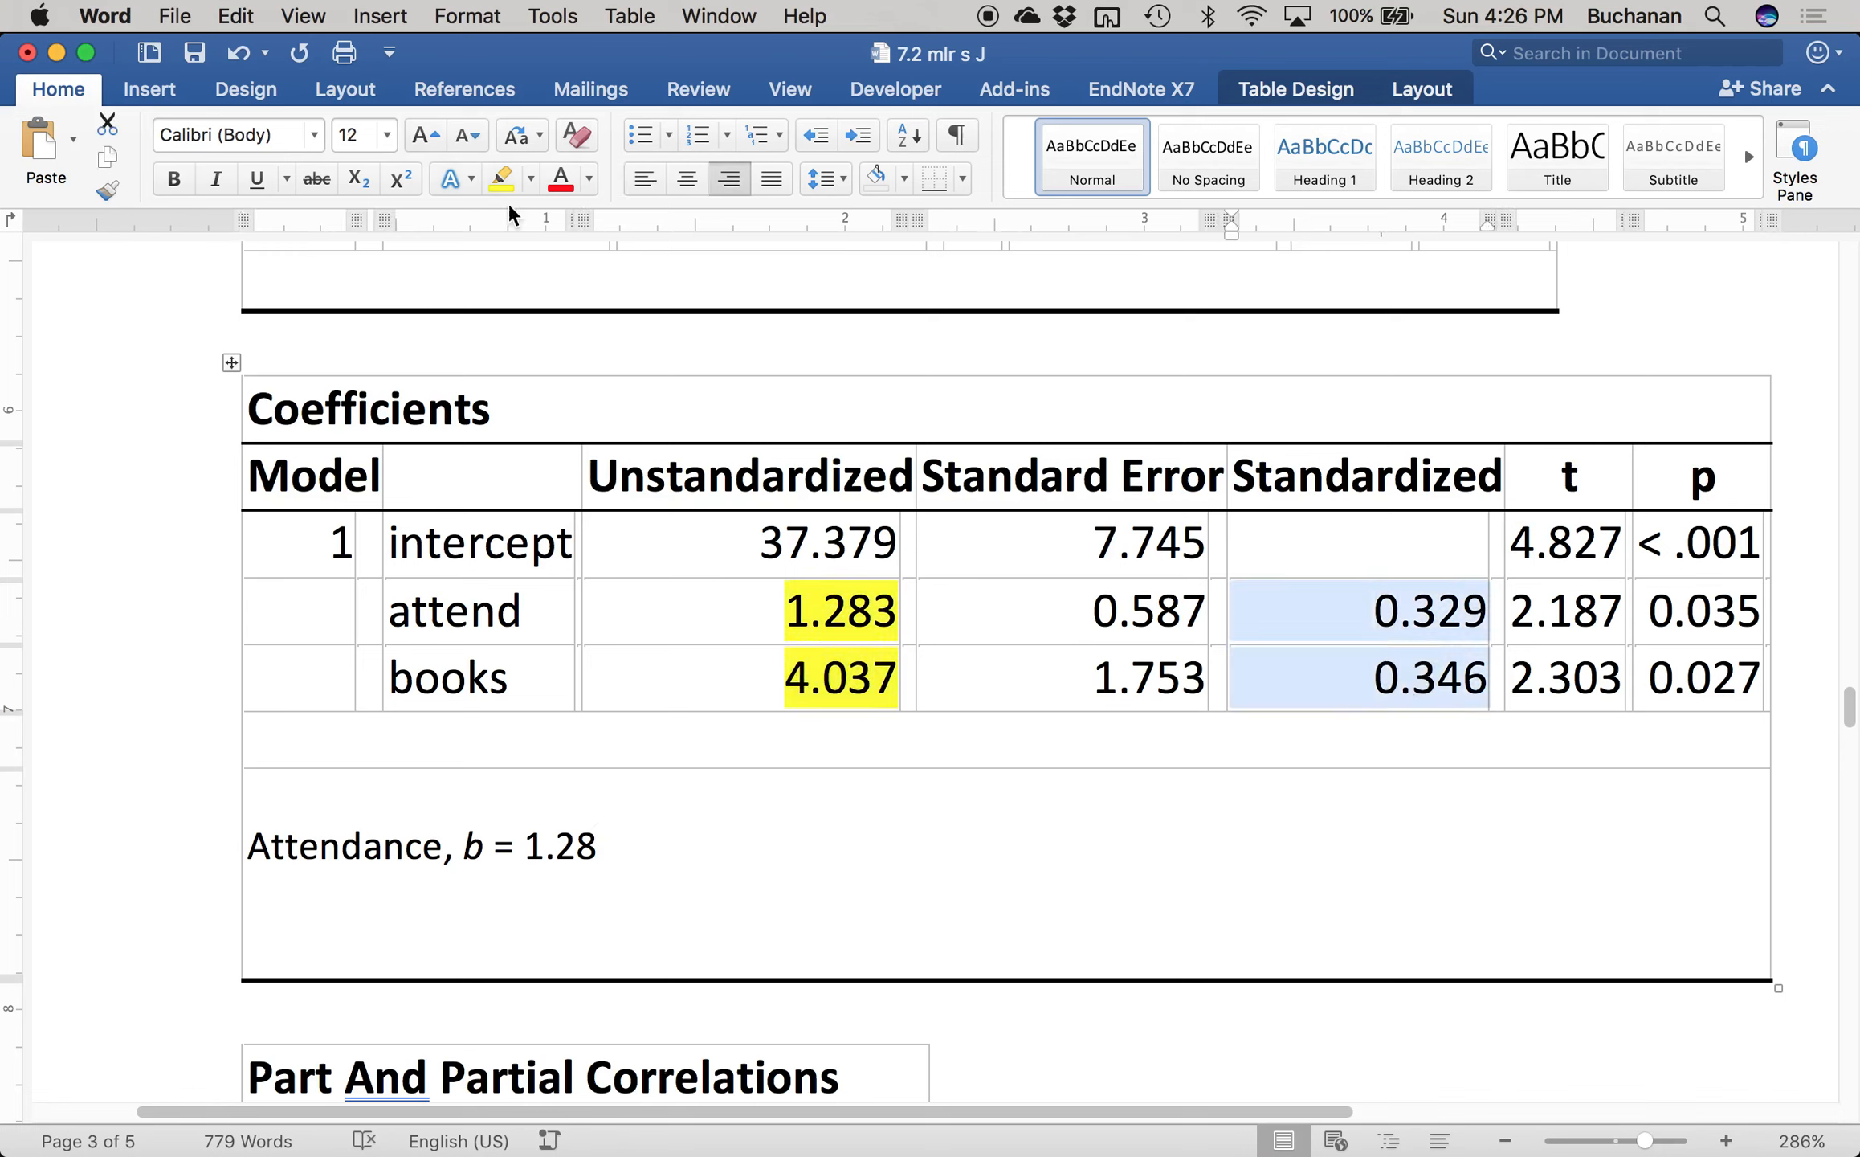
{"action": "left_click", "coordinate": [501, 178]}
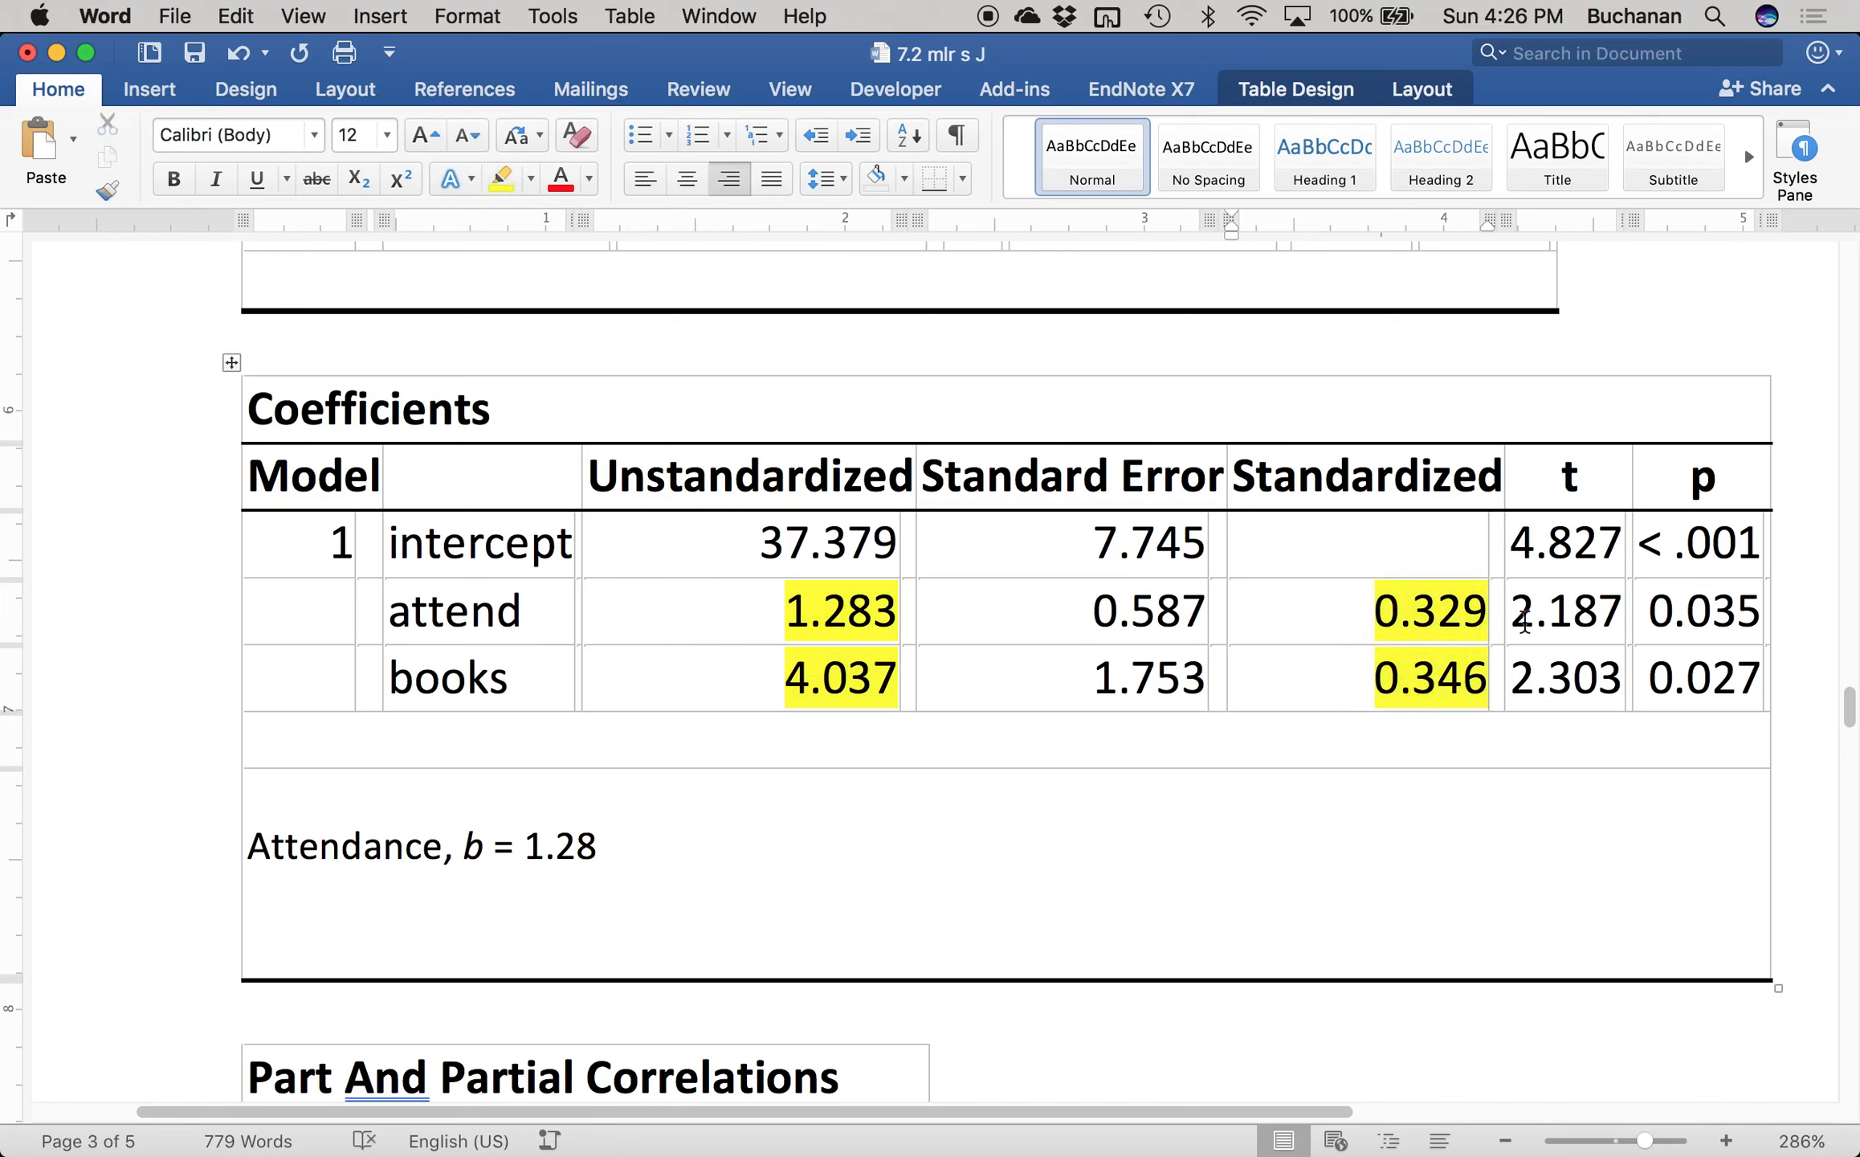
{"action": "left_click_drag", "start_coordinate": [1525, 623], "coordinate": [1735, 675]}
{"action": "left_click", "coordinate": [490, 181]}
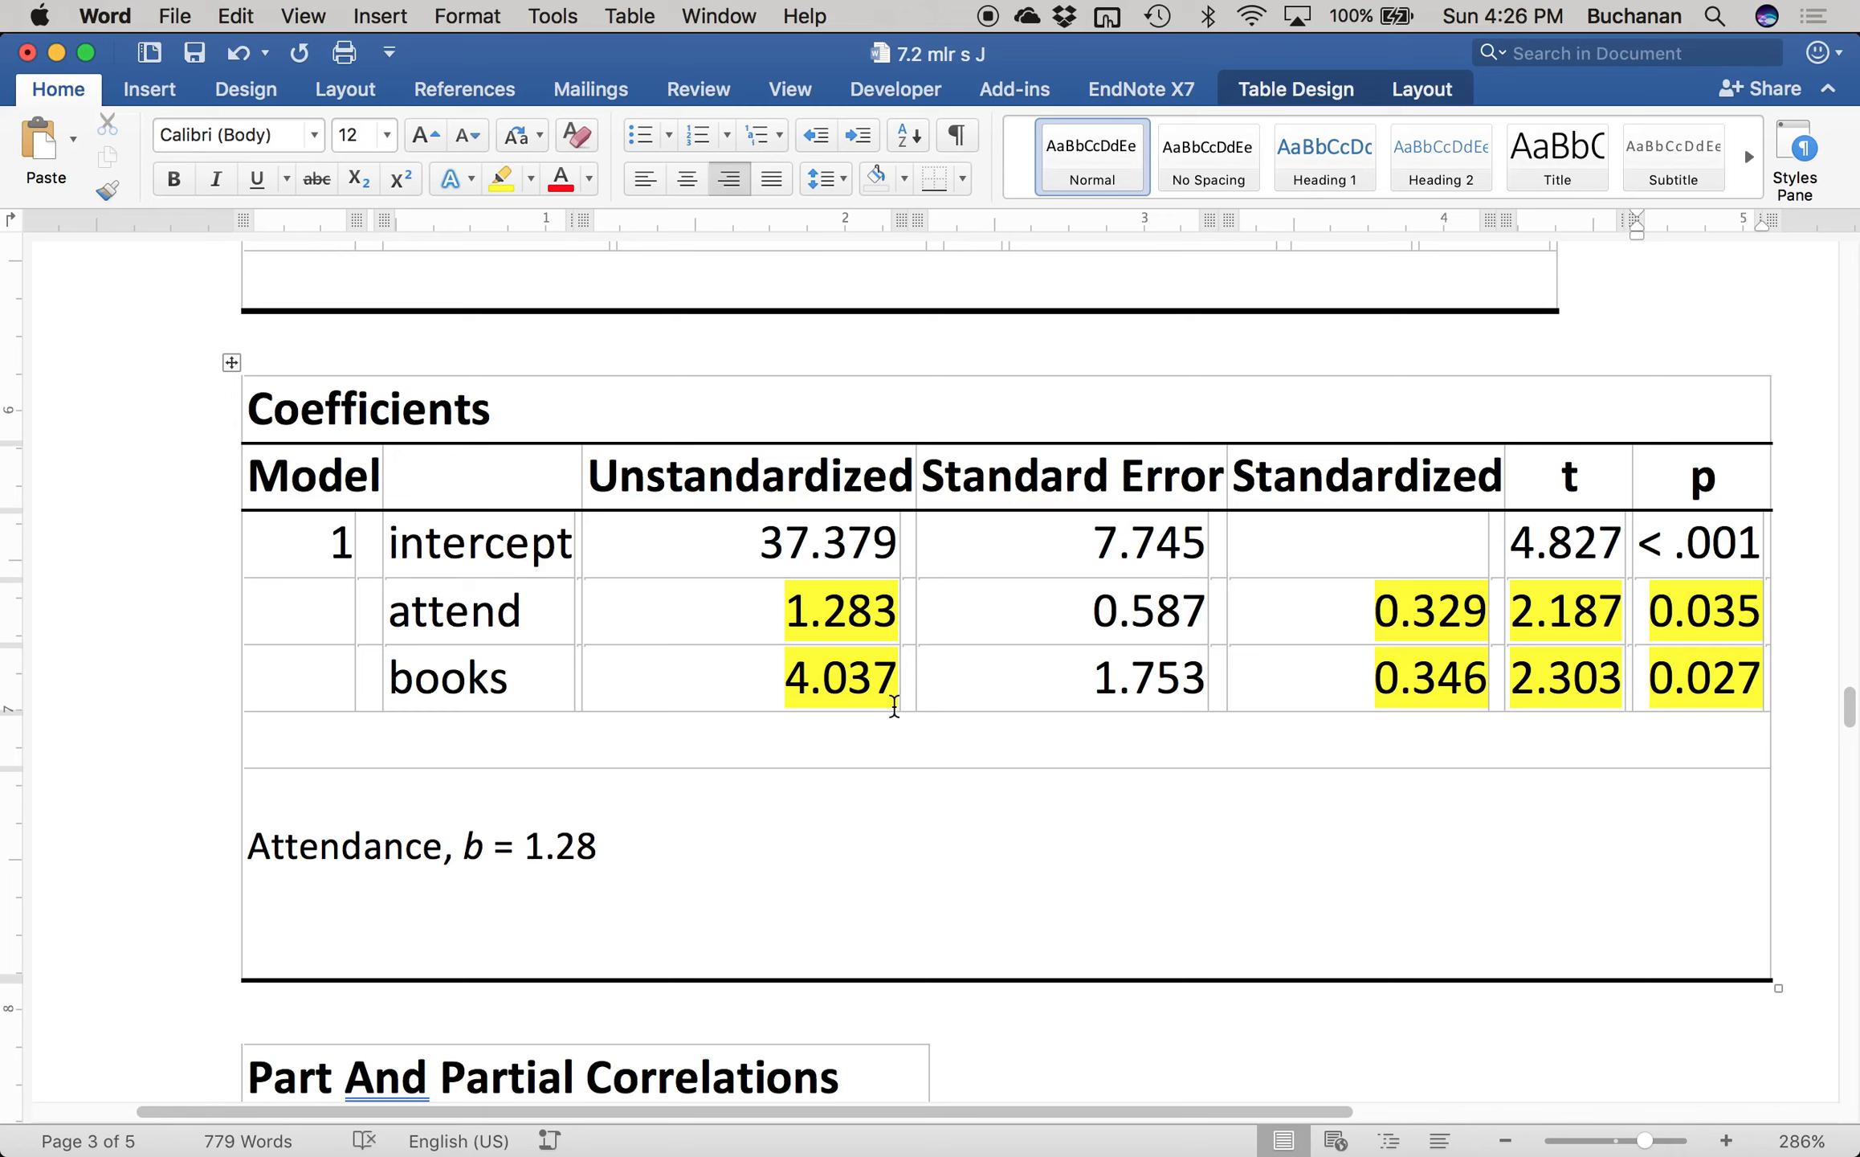
- Append ", t(37) = 2.19," to the Attendance line with the t in italics, checking the degrees of freedom in the F-test result
{"action": "left_click", "coordinate": [677, 830]}
{"action": "type", "text": "m"}
{"action": "key", "text": "BackSpace"}
{"action": "type", "text": ","}
{"action": "key", "text": "super+i"}
{"action": "type", "text": "t"}
{"action": "key", "text": "super+i"}
{"action": "type", "text": "("}
{"action": "scroll", "coordinate": [677, 830], "scroll_direction": "up", "scroll_amount": 5}
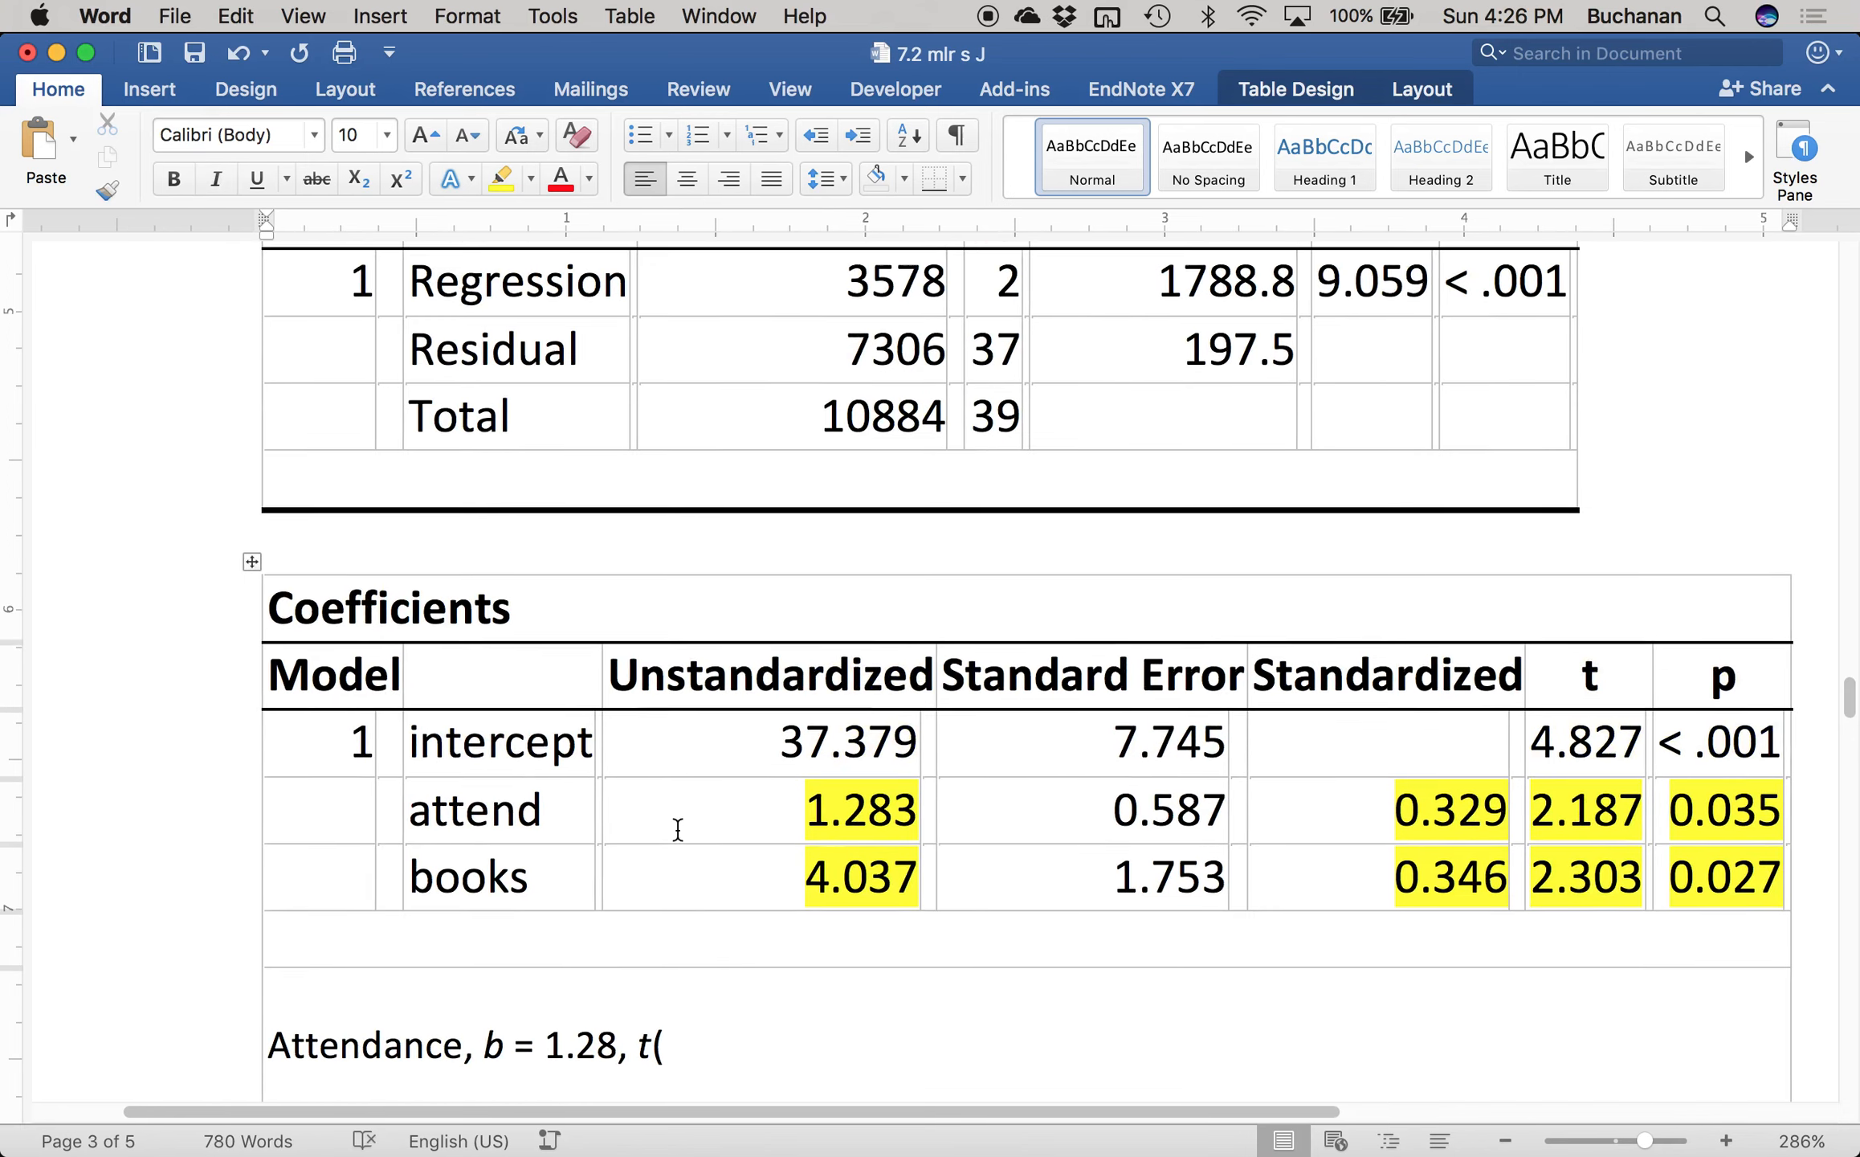
{"action": "scroll", "coordinate": [677, 819], "scroll_direction": "up", "scroll_amount": 4}
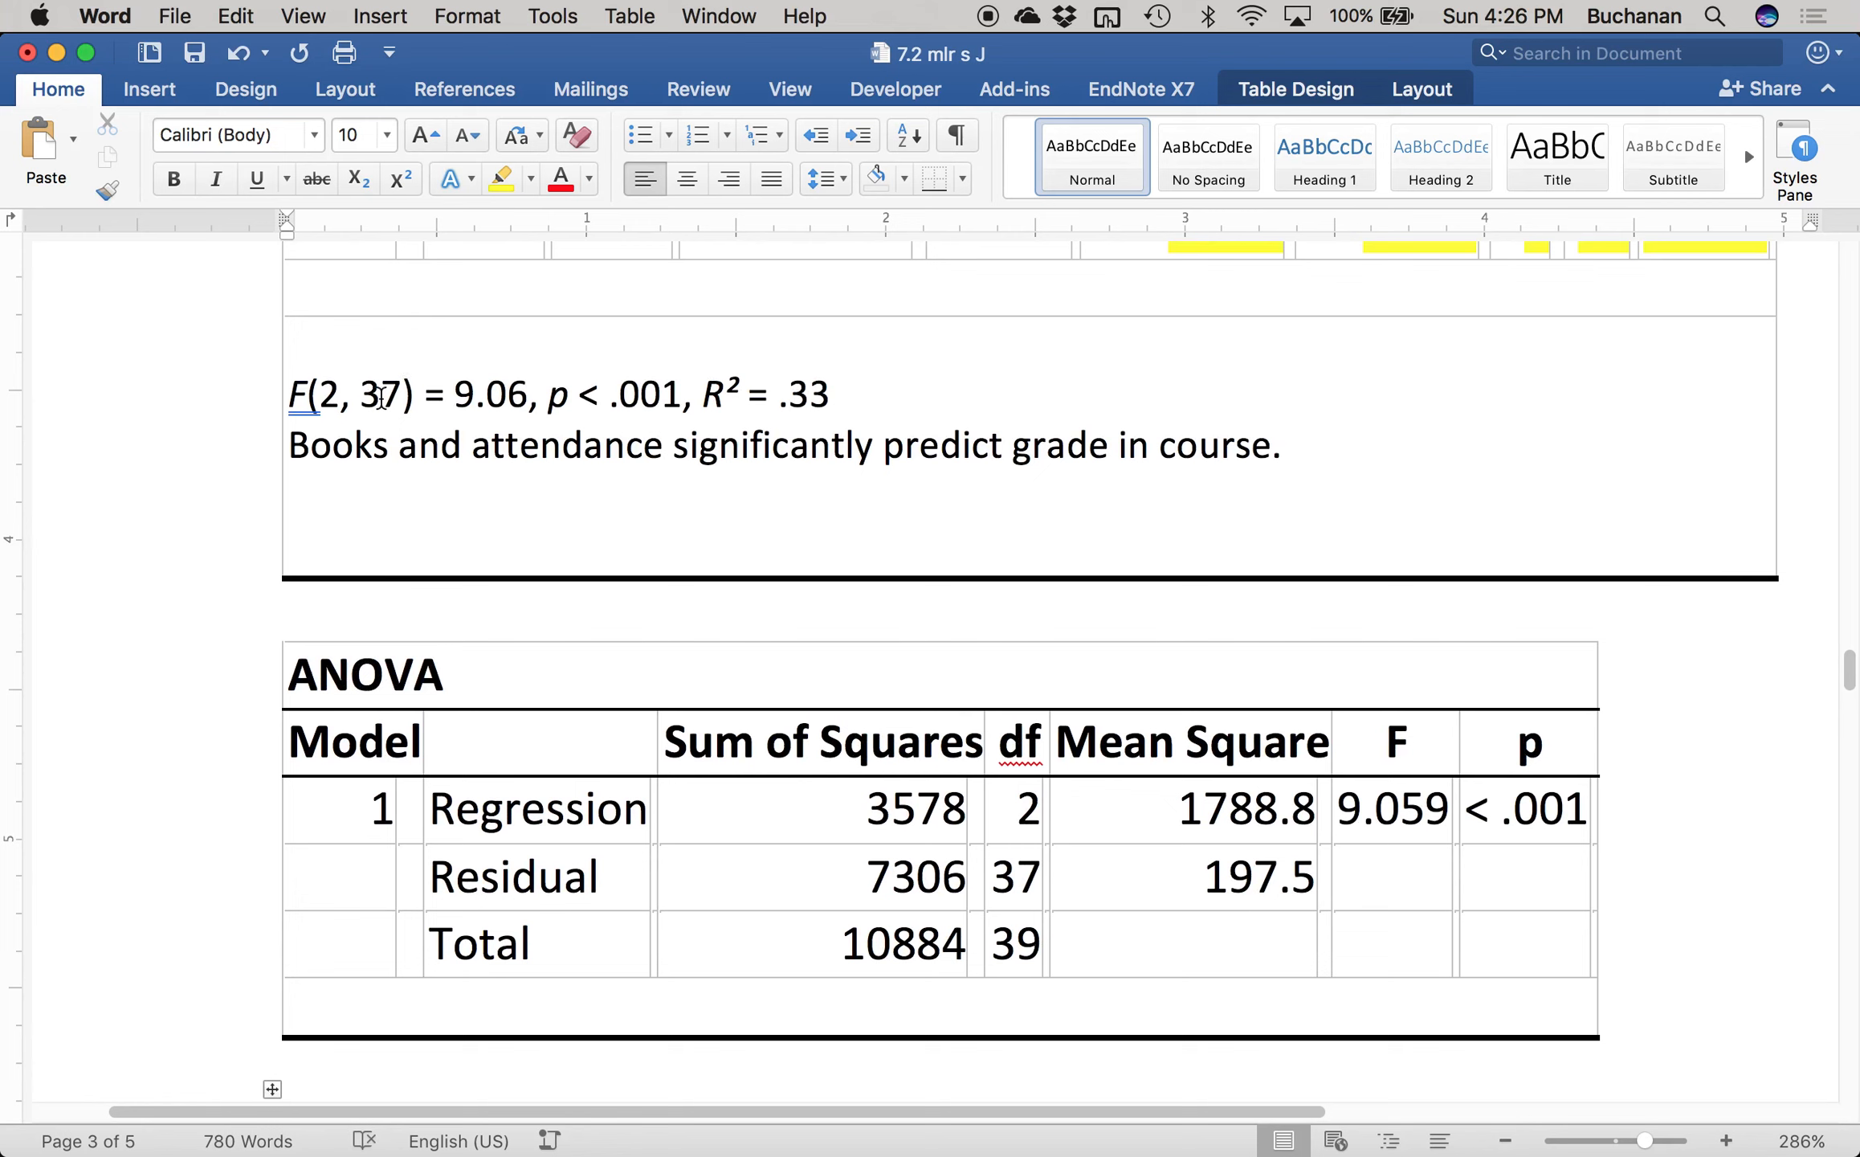
{"action": "scroll", "coordinate": [381, 394], "scroll_direction": "down", "scroll_amount": 9}
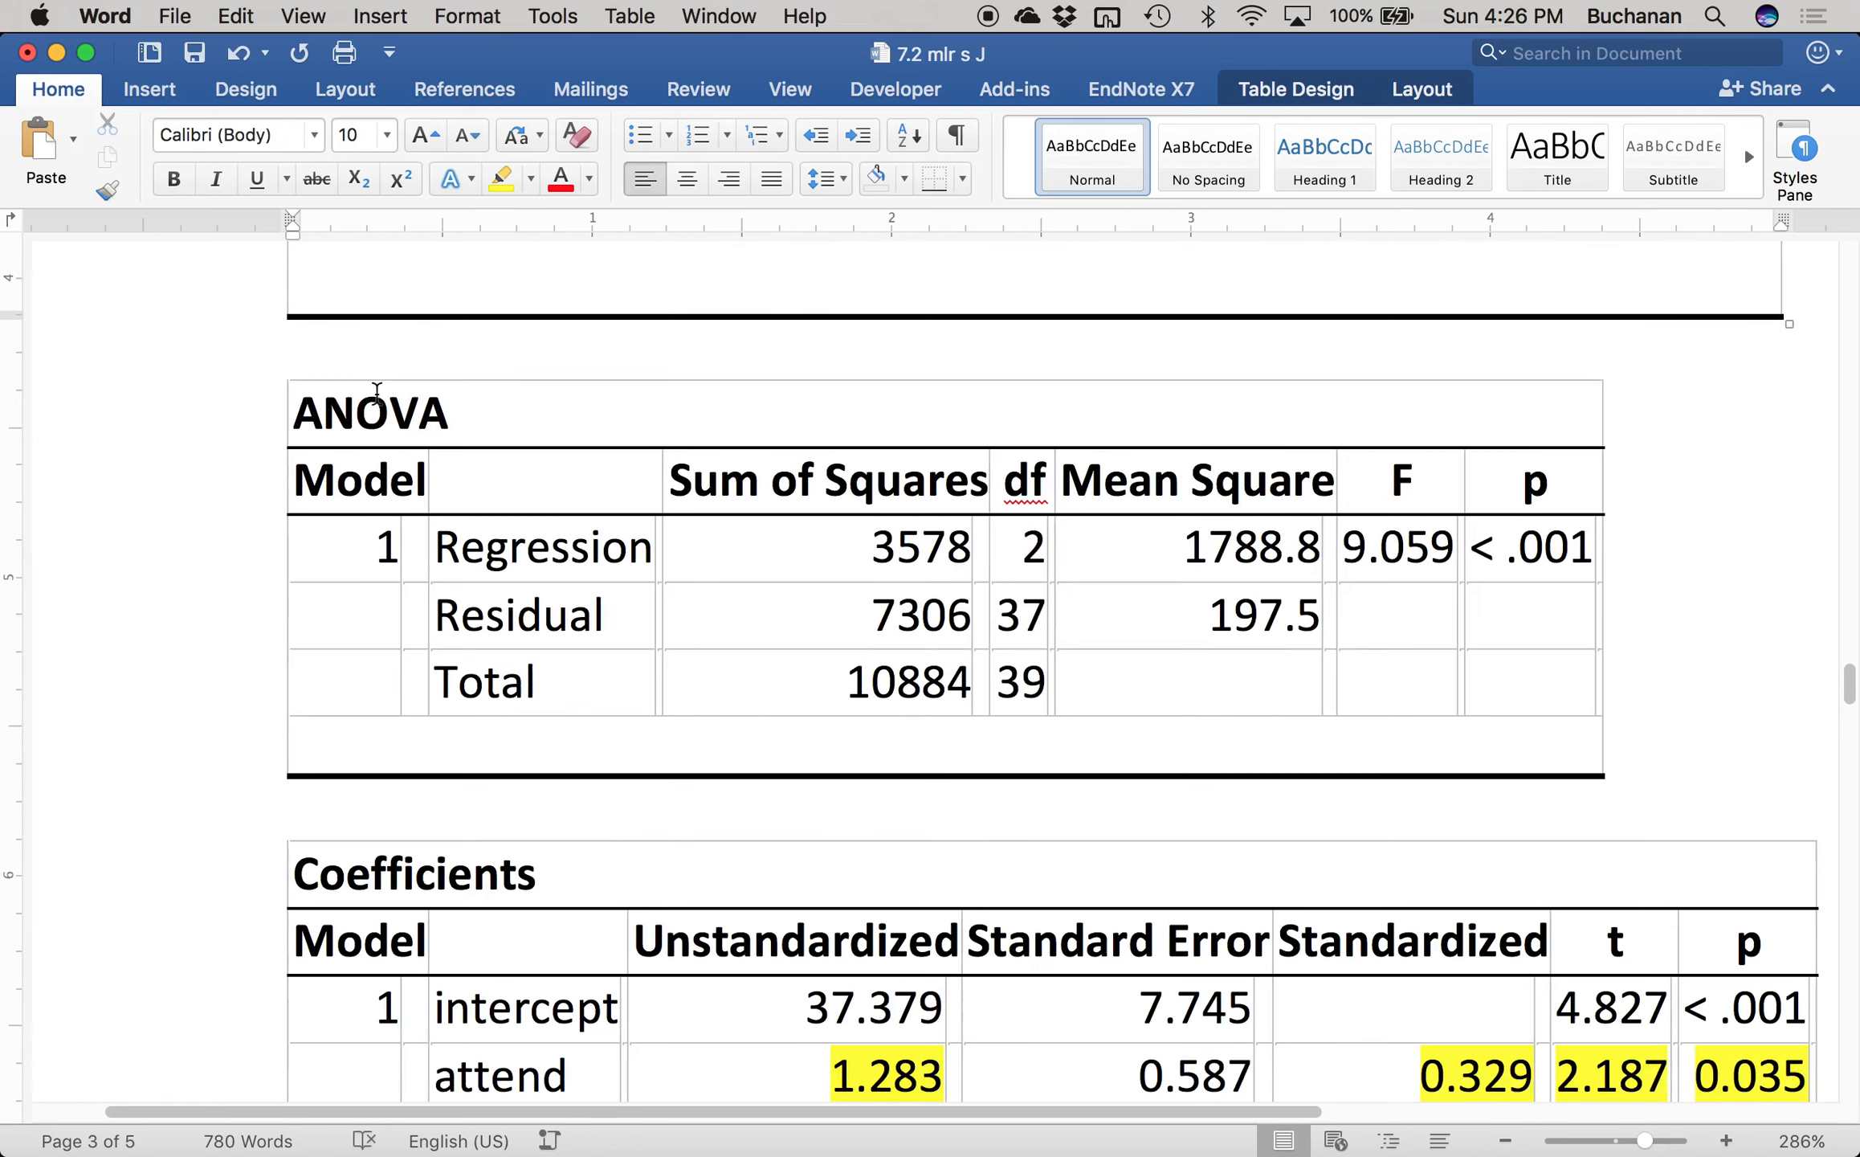
{"action": "left_click", "coordinate": [695, 682]}
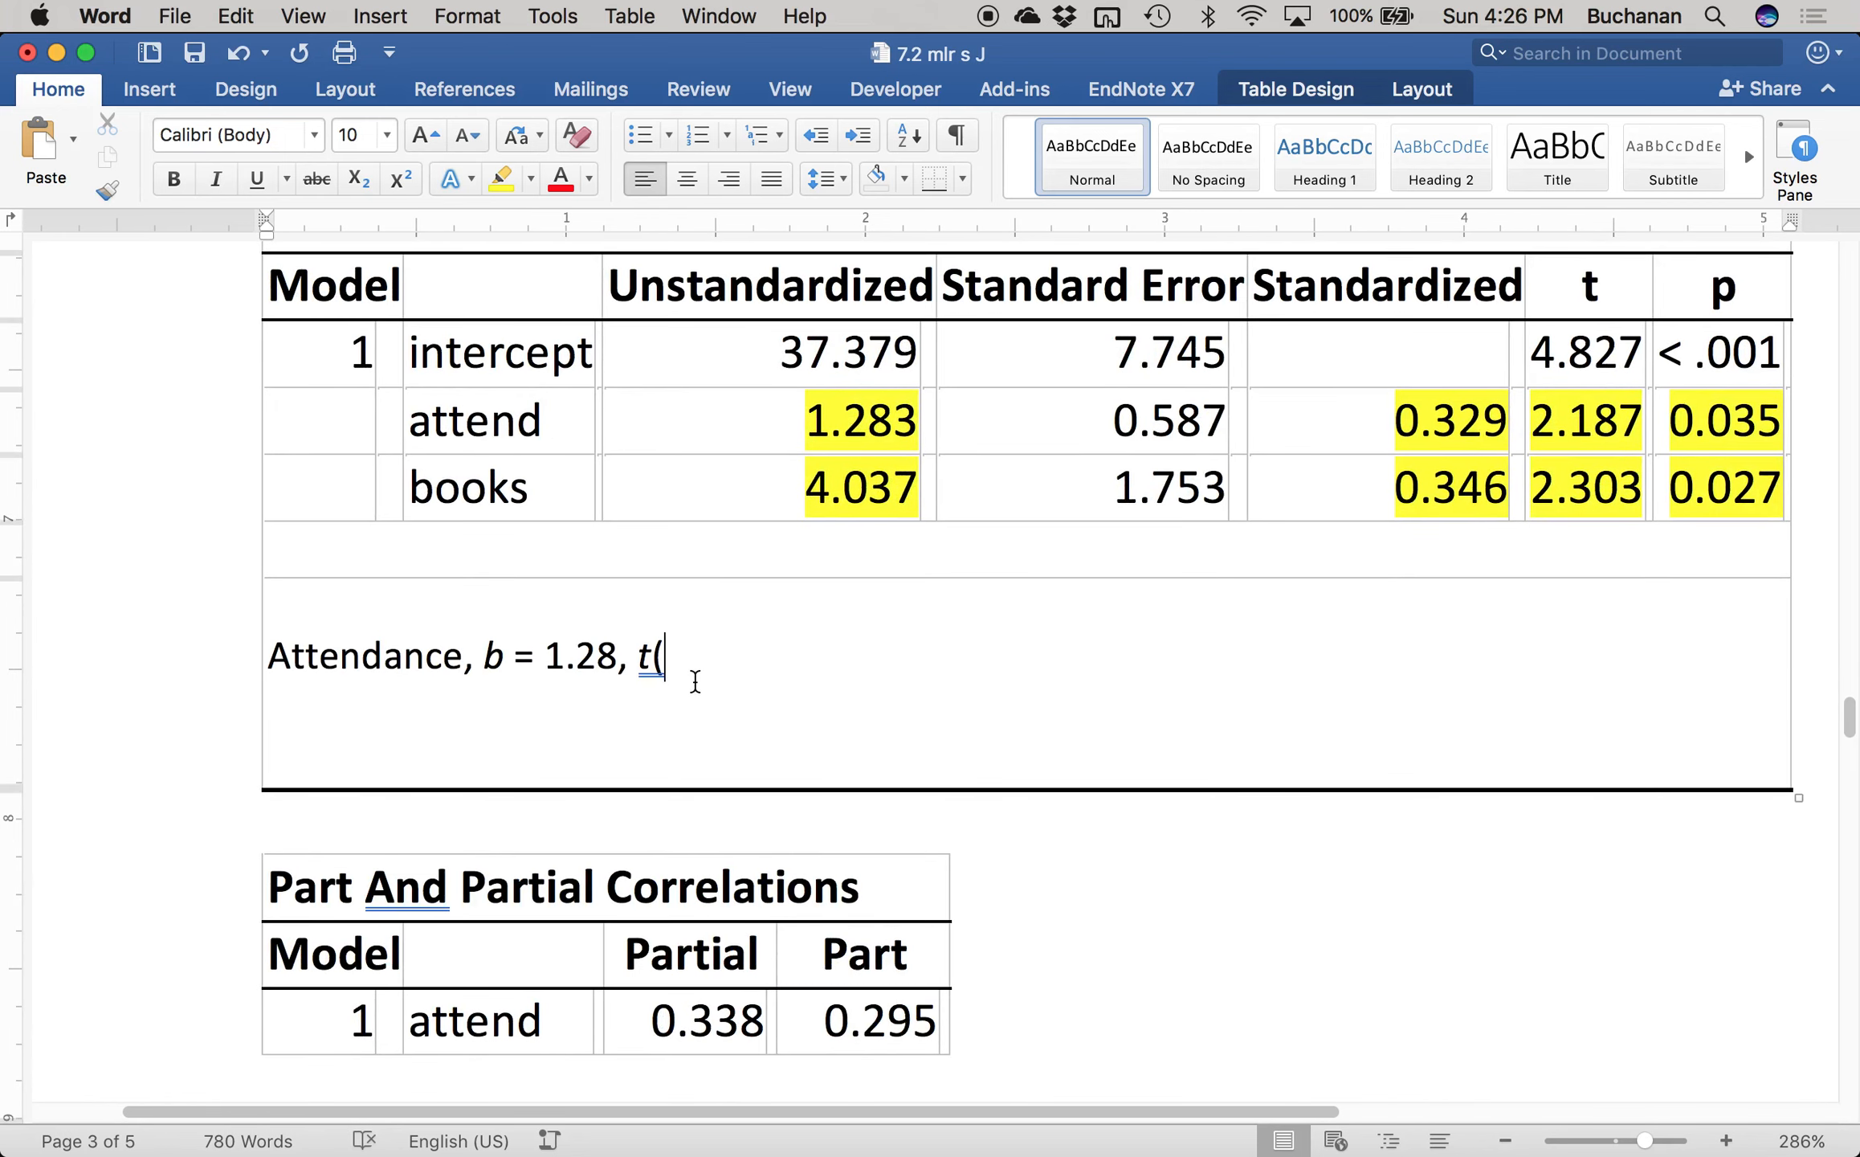
{"action": "type", "text": "37) = 2"}
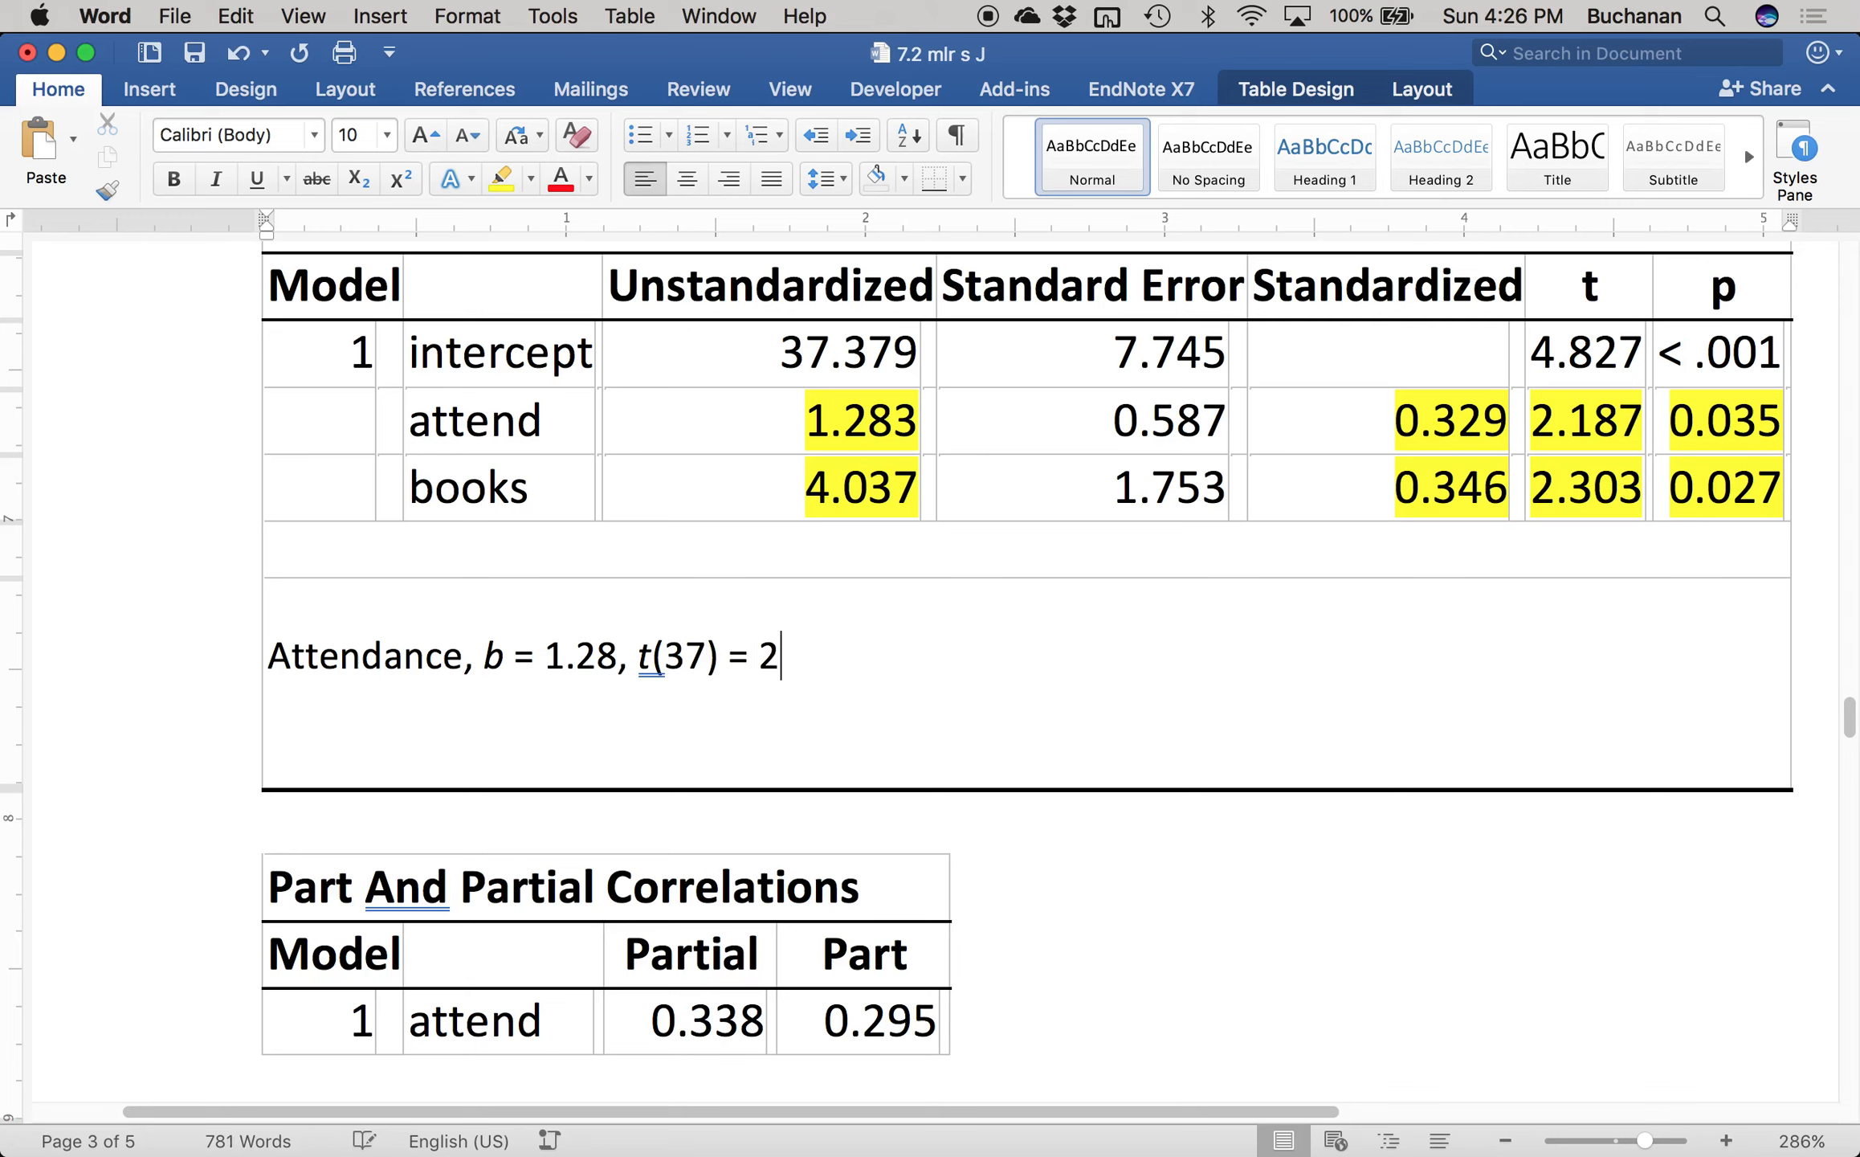
{"action": "type", "text": ".19,"}
- Append "p = .04," to the Attendance line with the p in italics
{"action": "key", "text": "super+i"}
{"action": "type", "text": "p"}
{"action": "key", "text": "super+i"}
{"action": "type", "text": "= .04,"}
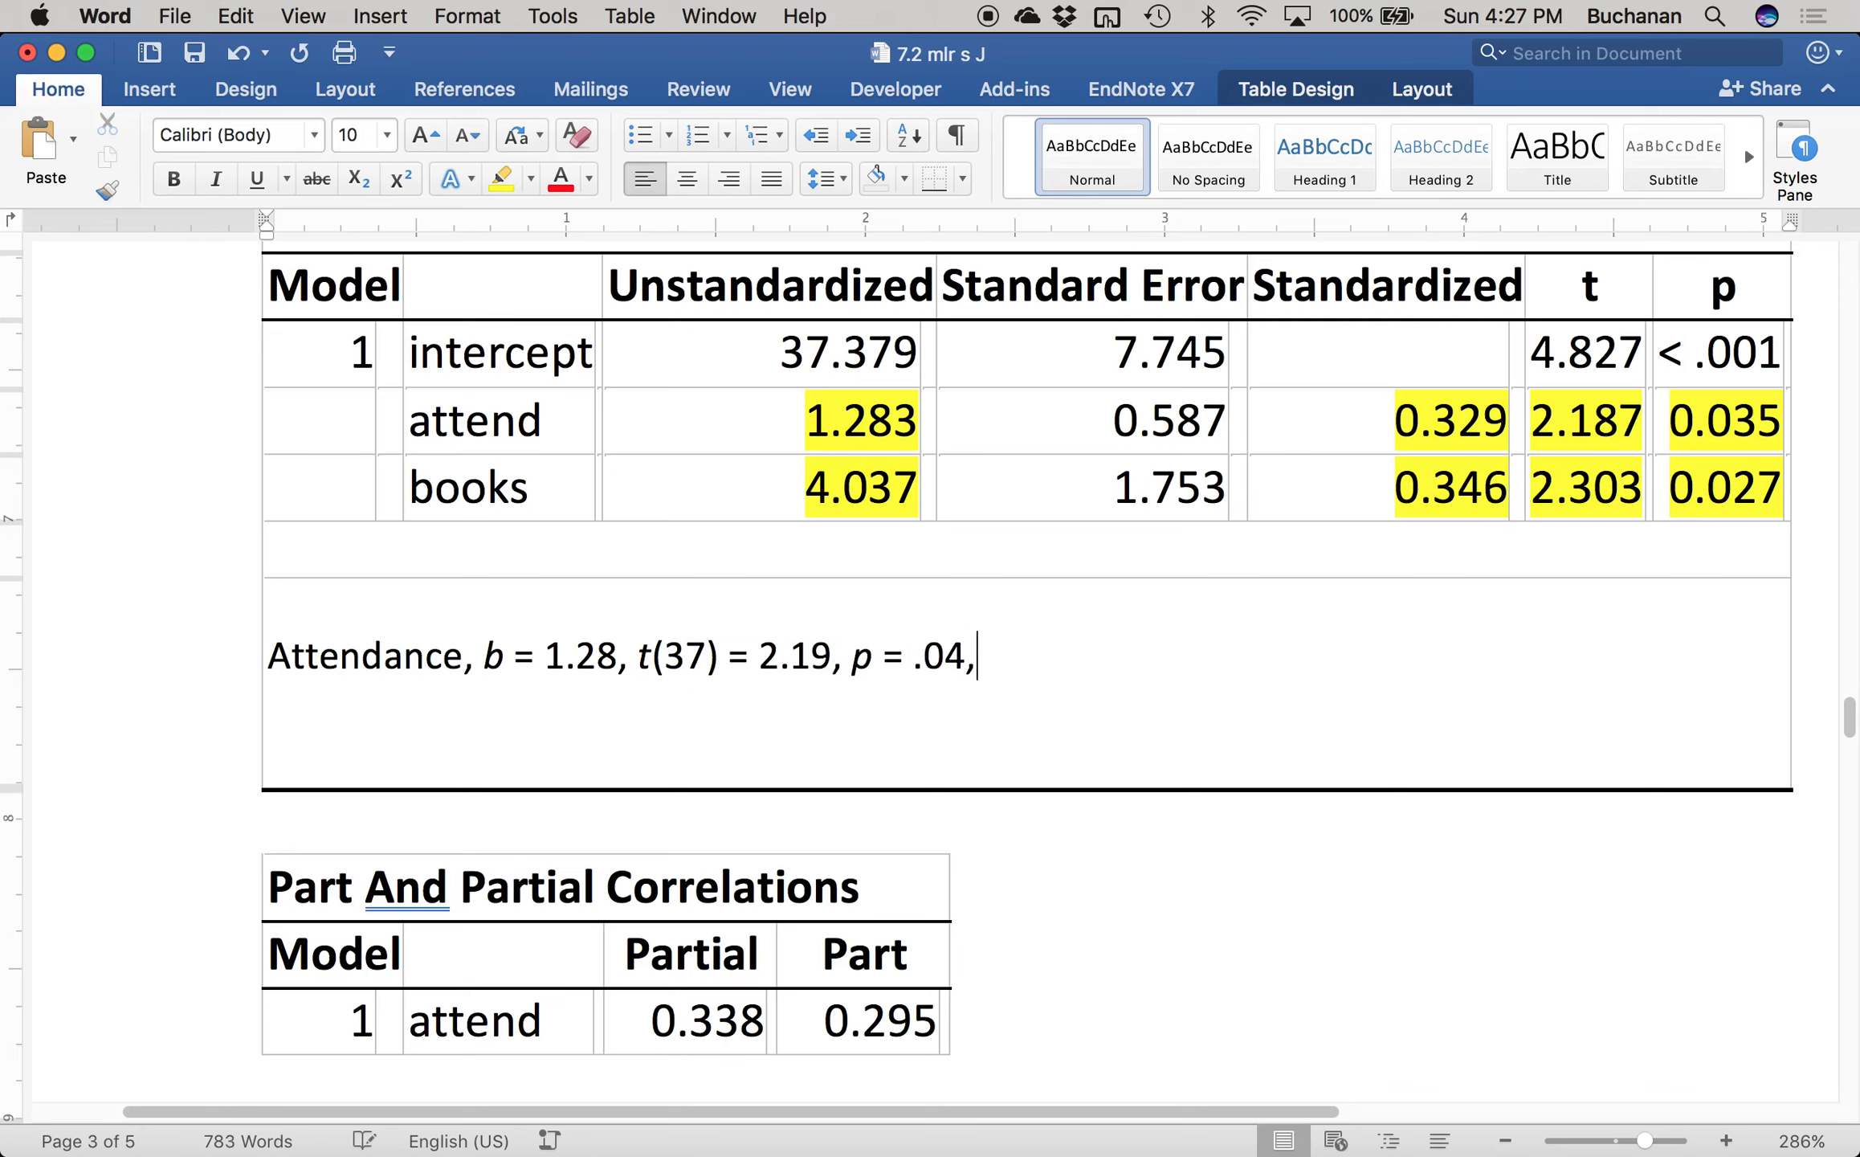
- End the Attendance line with "pr² =", using an italic pr and a superscript 2
{"action": "key", "text": "super+i"}
{"action": "type", "text": "pr"}
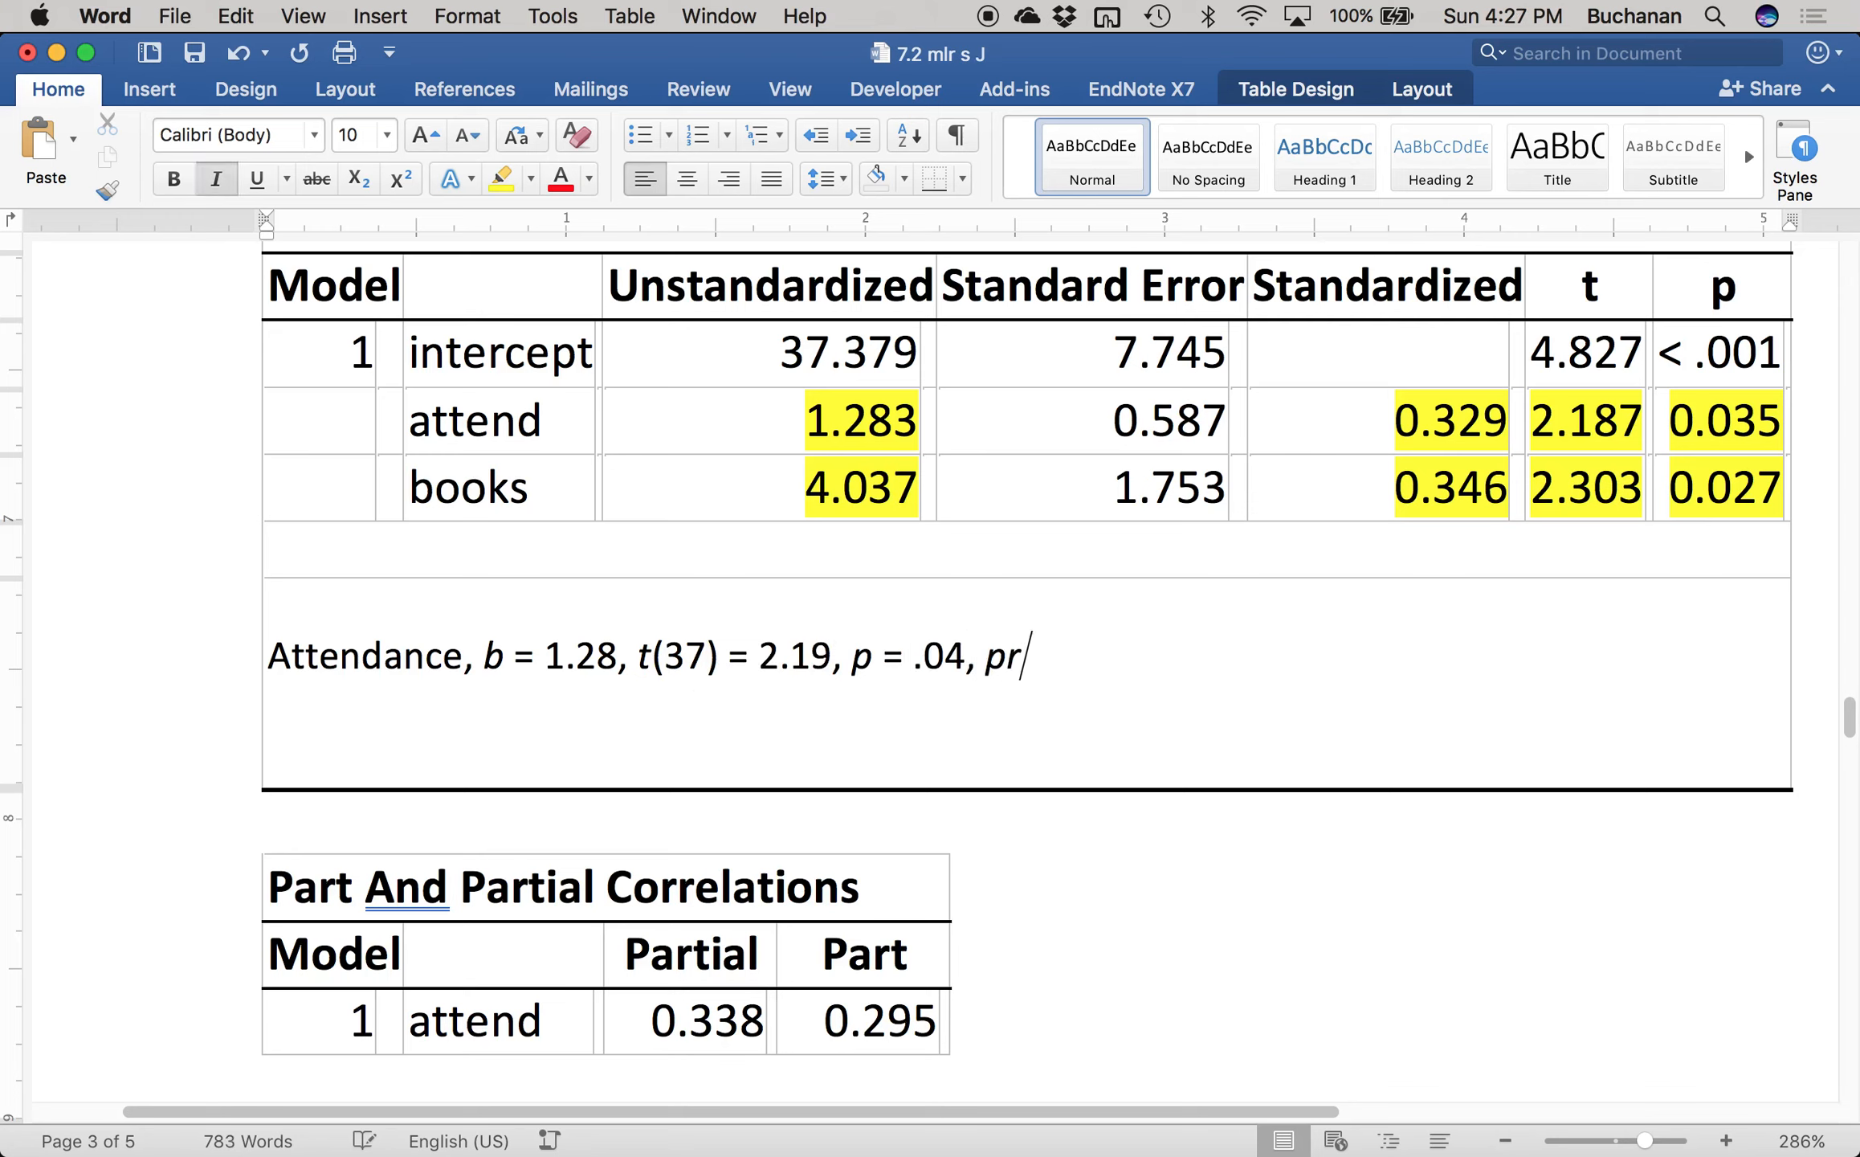
{"action": "type", "text": "2"}
{"action": "left_click", "coordinate": [401, 189]}
{"action": "key", "text": "super+i"}
{"action": "type", "text": "="}
- Start a second line reading "Books, b = 4.04," with the b in italics
{"action": "key", "text": "Return"}
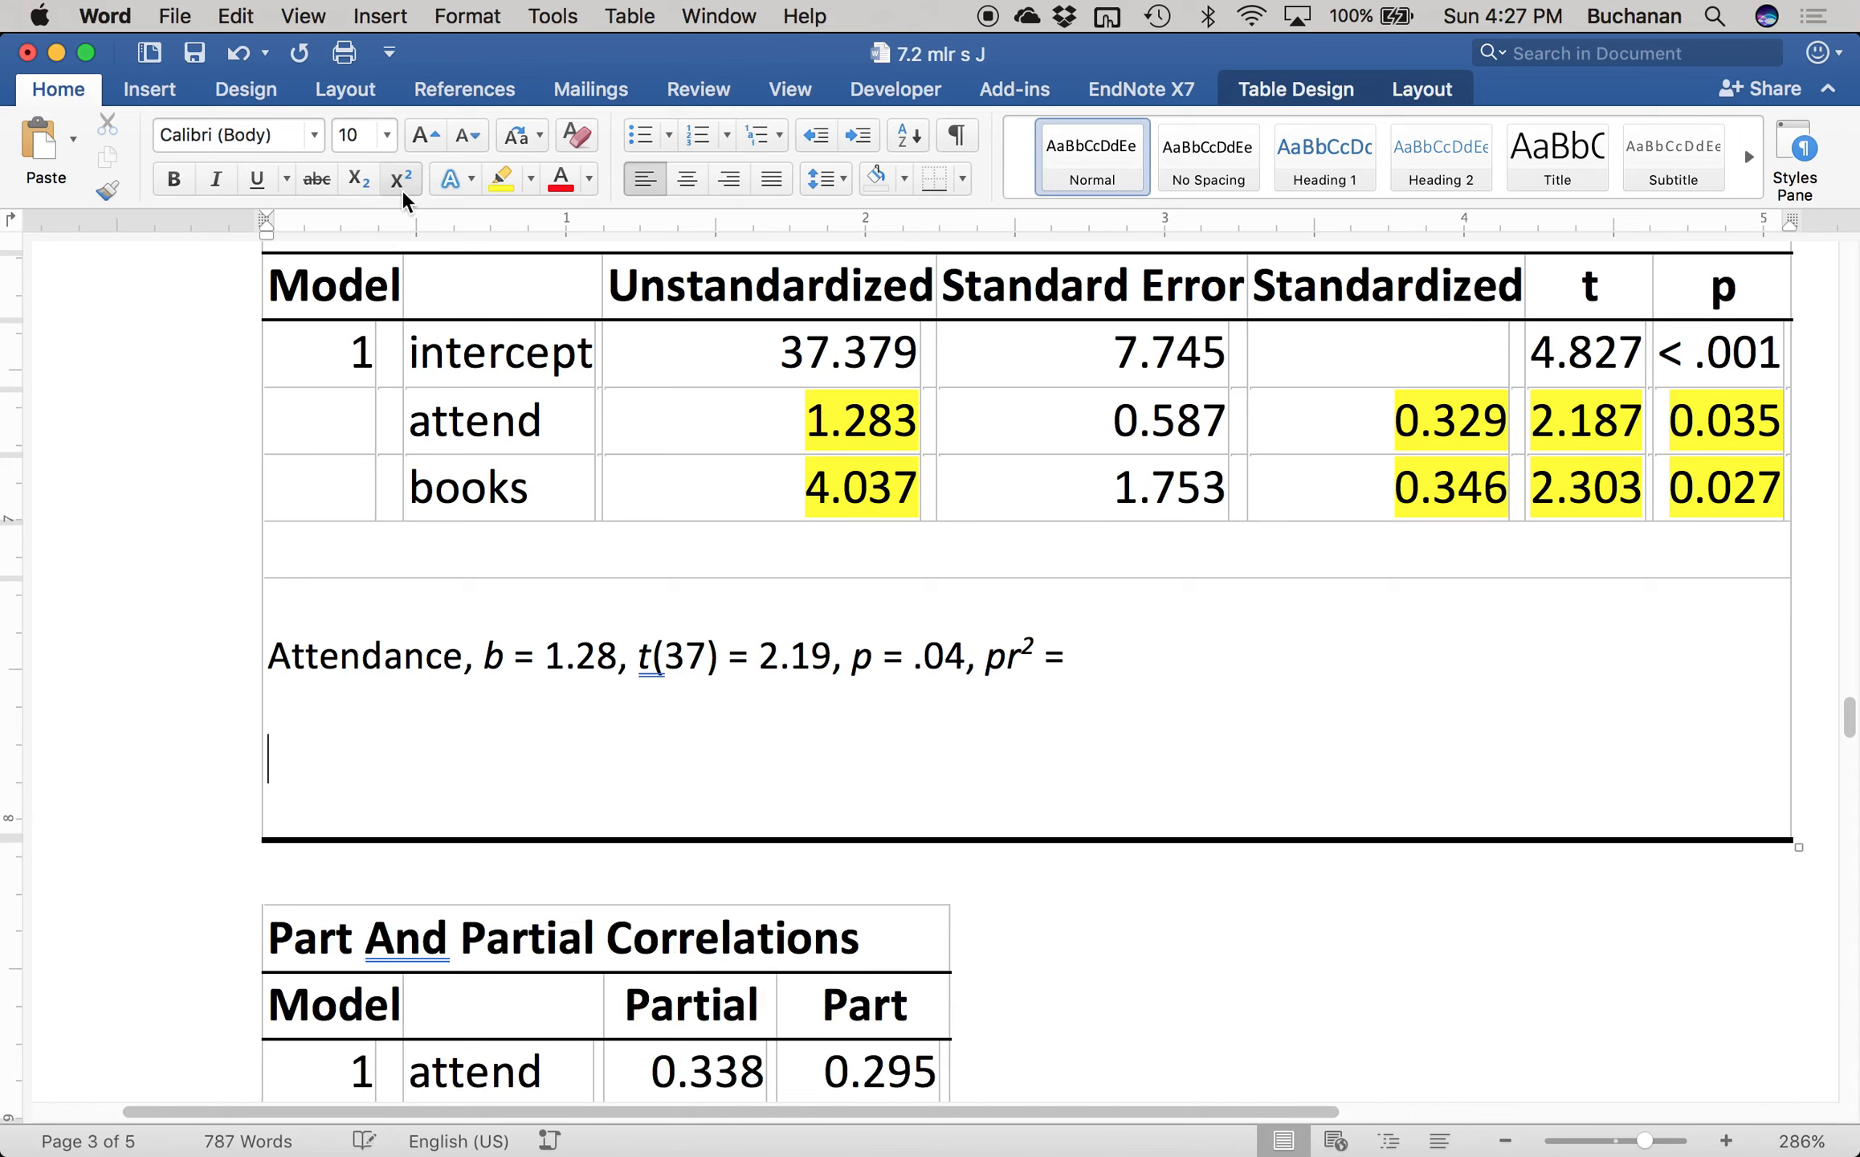
{"action": "key", "text": "BackSpace"}
{"action": "type", "text": "Books,"}
{"action": "key", "text": "super+i"}
{"action": "type", "text": "b"}
{"action": "key", "text": "super+i"}
{"action": "type", "text": "= 4.04,"}
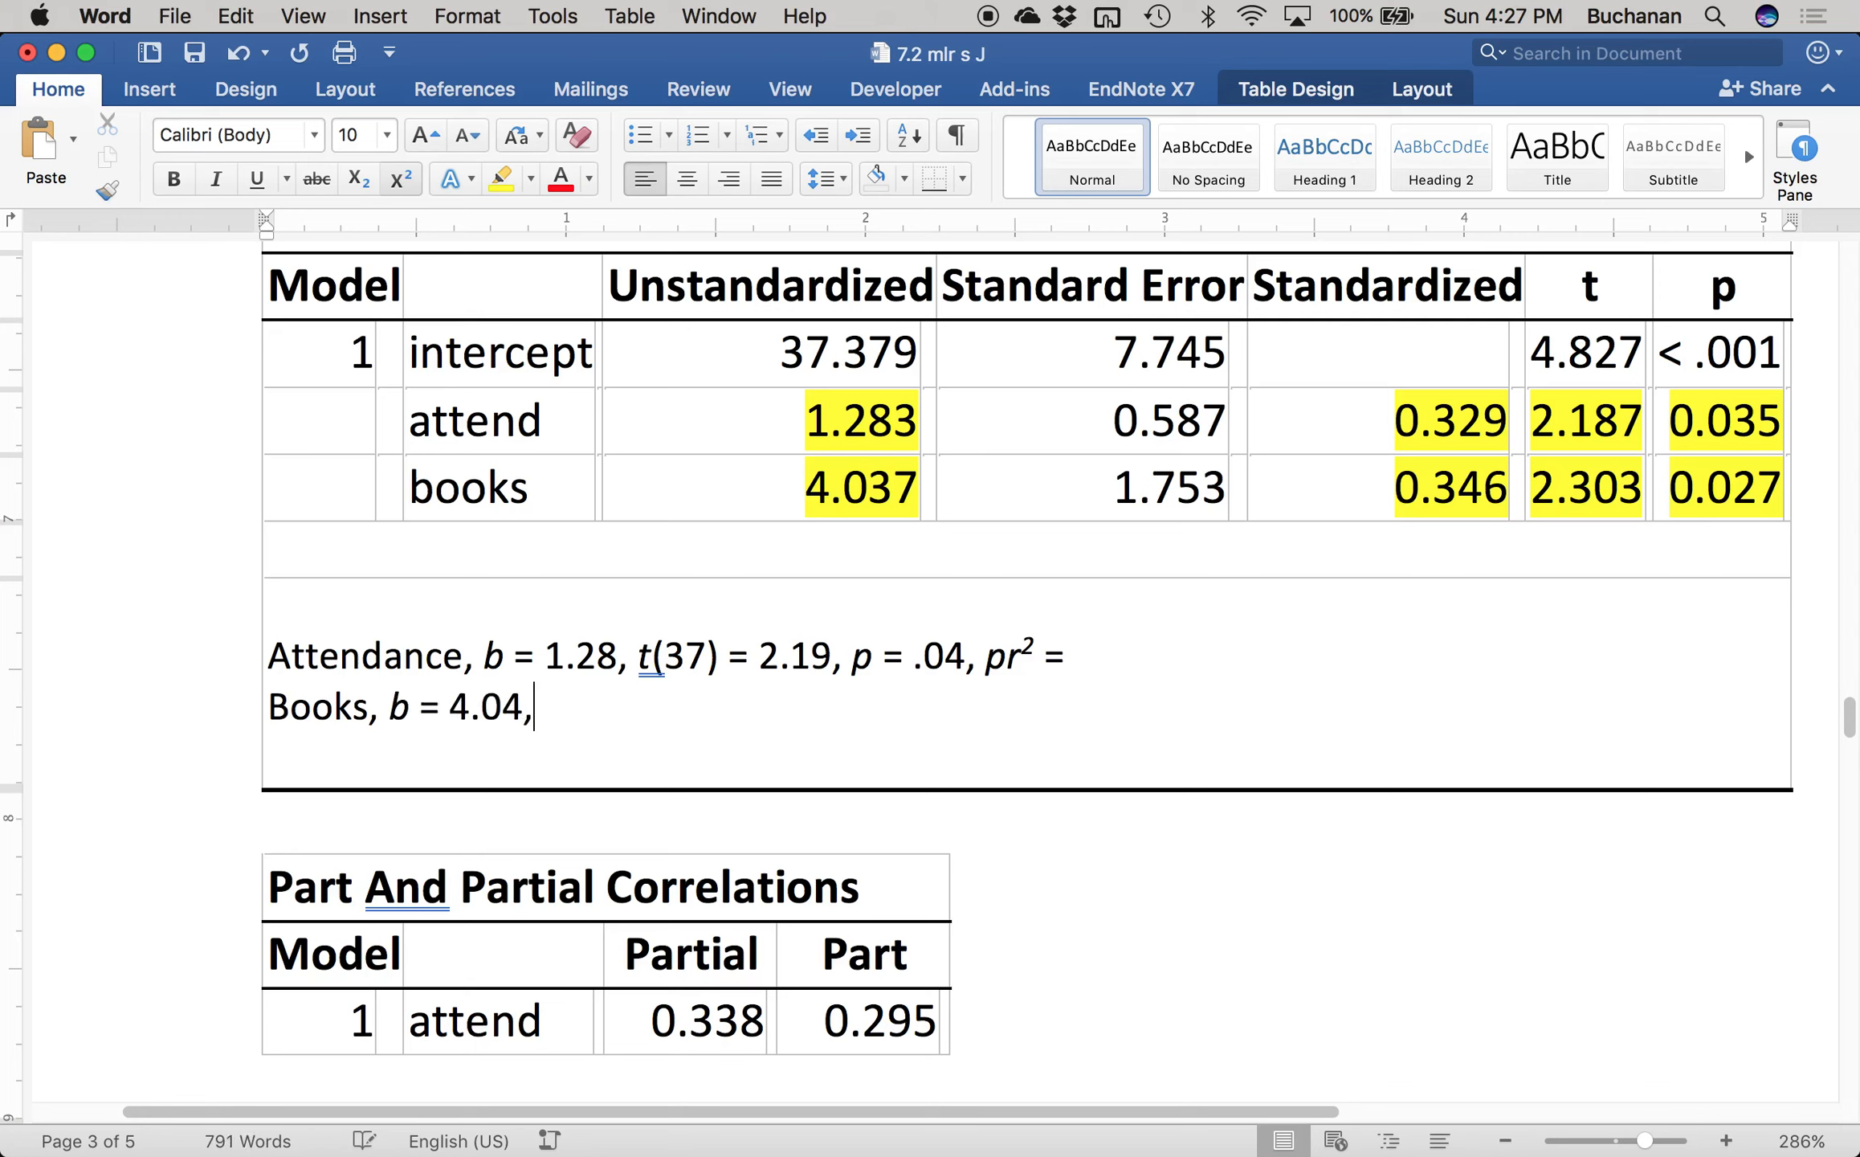
- Append "t(37) = 2.30," to the Books line with the t in italics
{"action": "key", "text": "super+i"}
{"action": "type", "text": "t"}
{"action": "key", "text": "super+i"}
{"action": "type", "text": "("}
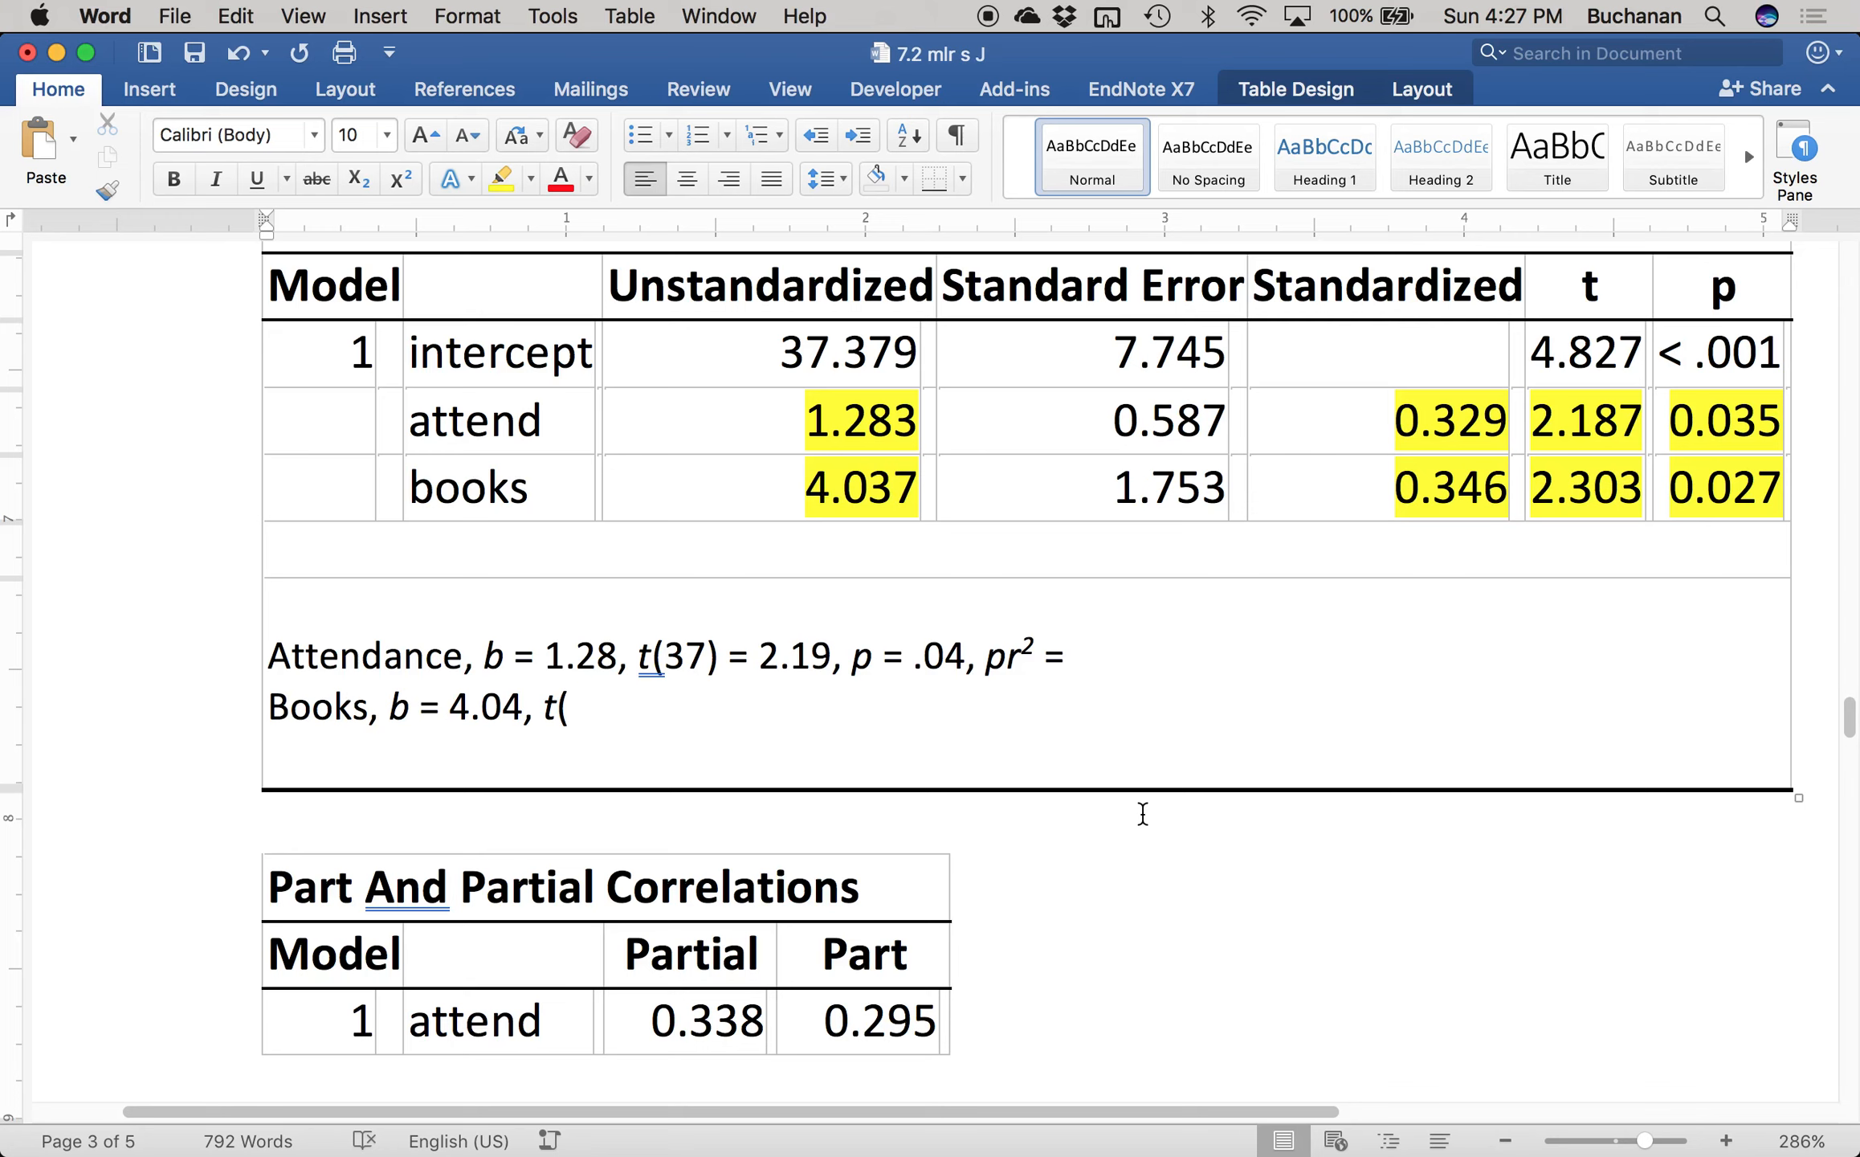
{"action": "type", "text": "37) = 3."}
{"action": "key", "text": "BackSpace"}
{"action": "key", "text": "BackSpace"}
{"action": "type", "text": "2.0"}
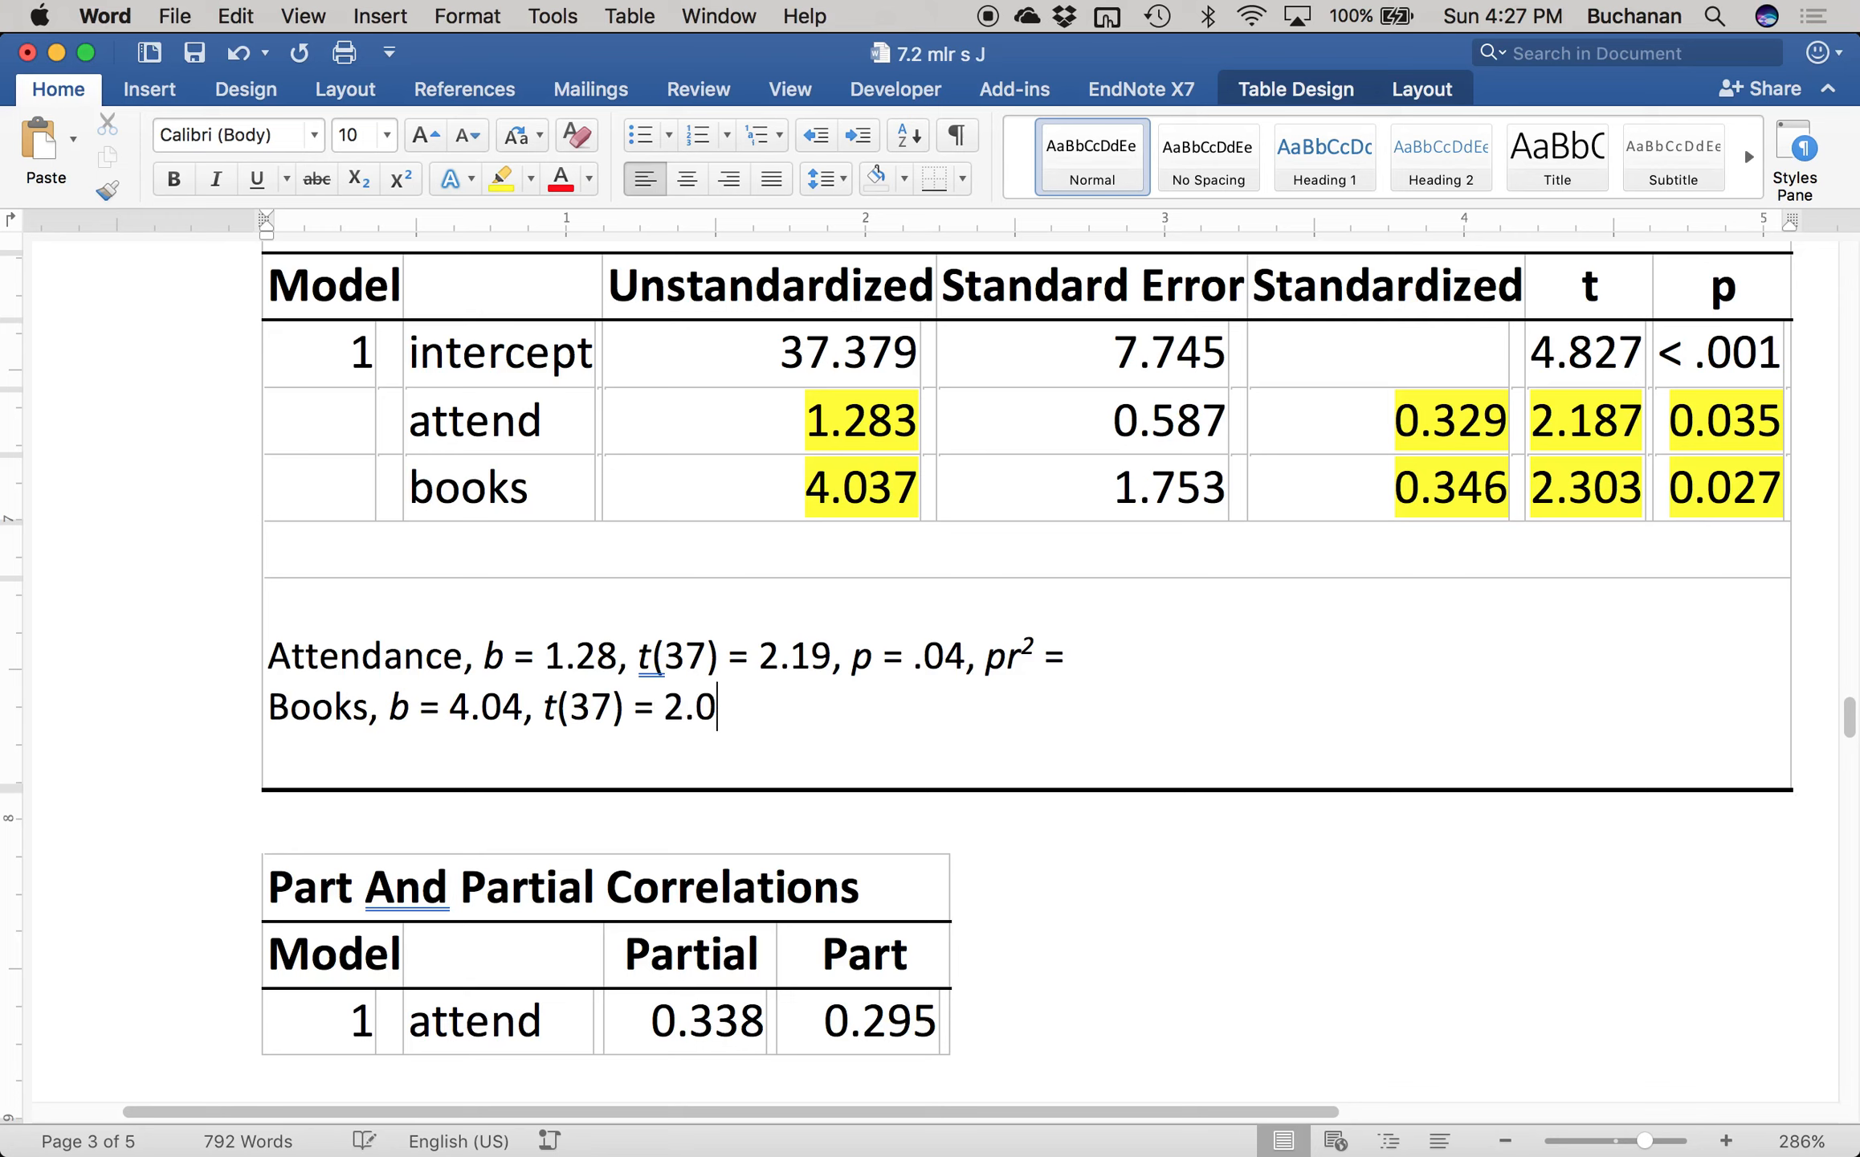
{"action": "key", "text": "BackSpace"}
{"action": "type", "text": "30,"}
- Append "p = .03," to the Books line with the p in italics
{"action": "key", "text": "super+i"}
{"action": "type", "text": "p"}
{"action": "key", "text": "super+i"}
{"action": "type", "text": "= .03"}
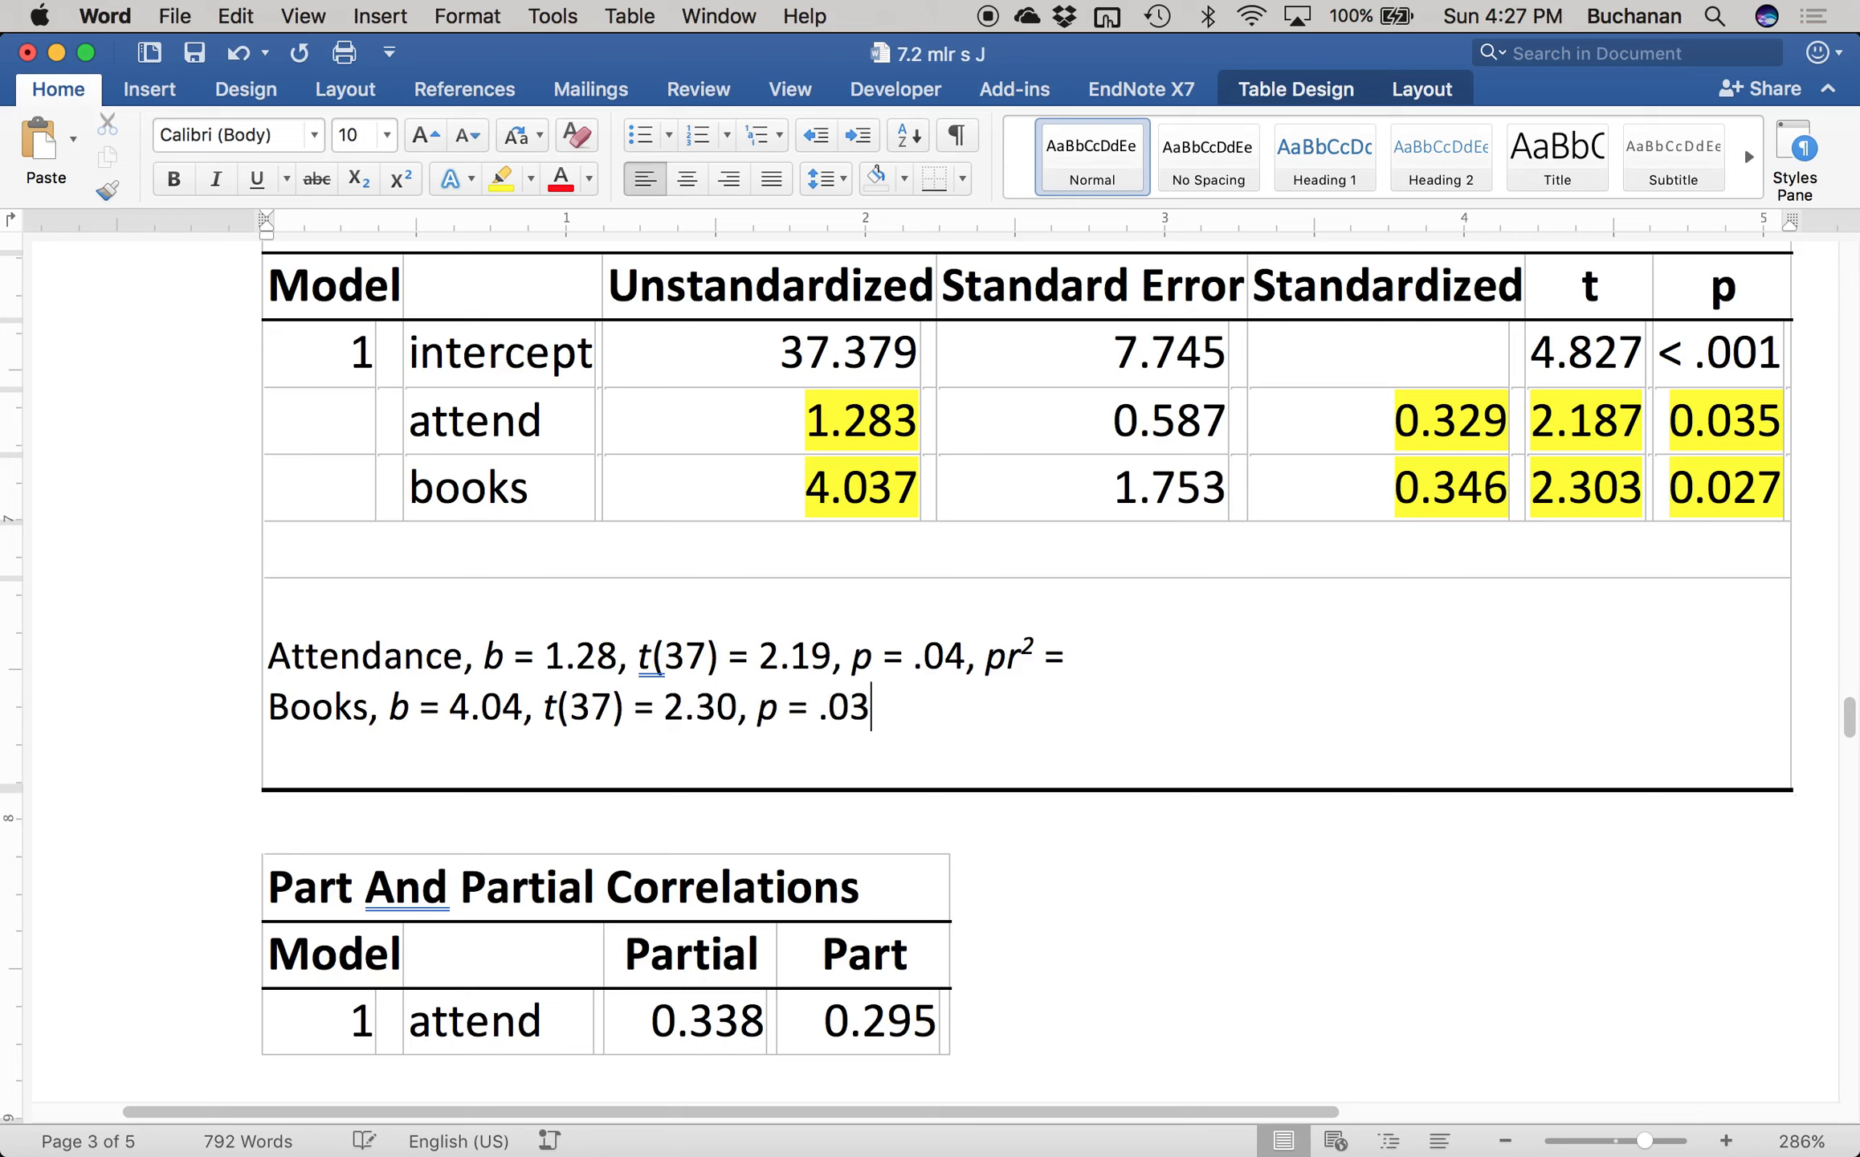
{"action": "type", "text": ","}
- Copy "pr² =" from the Attendance line to the end of the Books line
{"action": "key", "text": "super+i"}
{"action": "left_click_drag", "start_coordinate": [987, 655], "coordinate": [1064, 654]}
{"action": "left_click", "coordinate": [904, 711]}
{"action": "type", "text": "pr² ="}
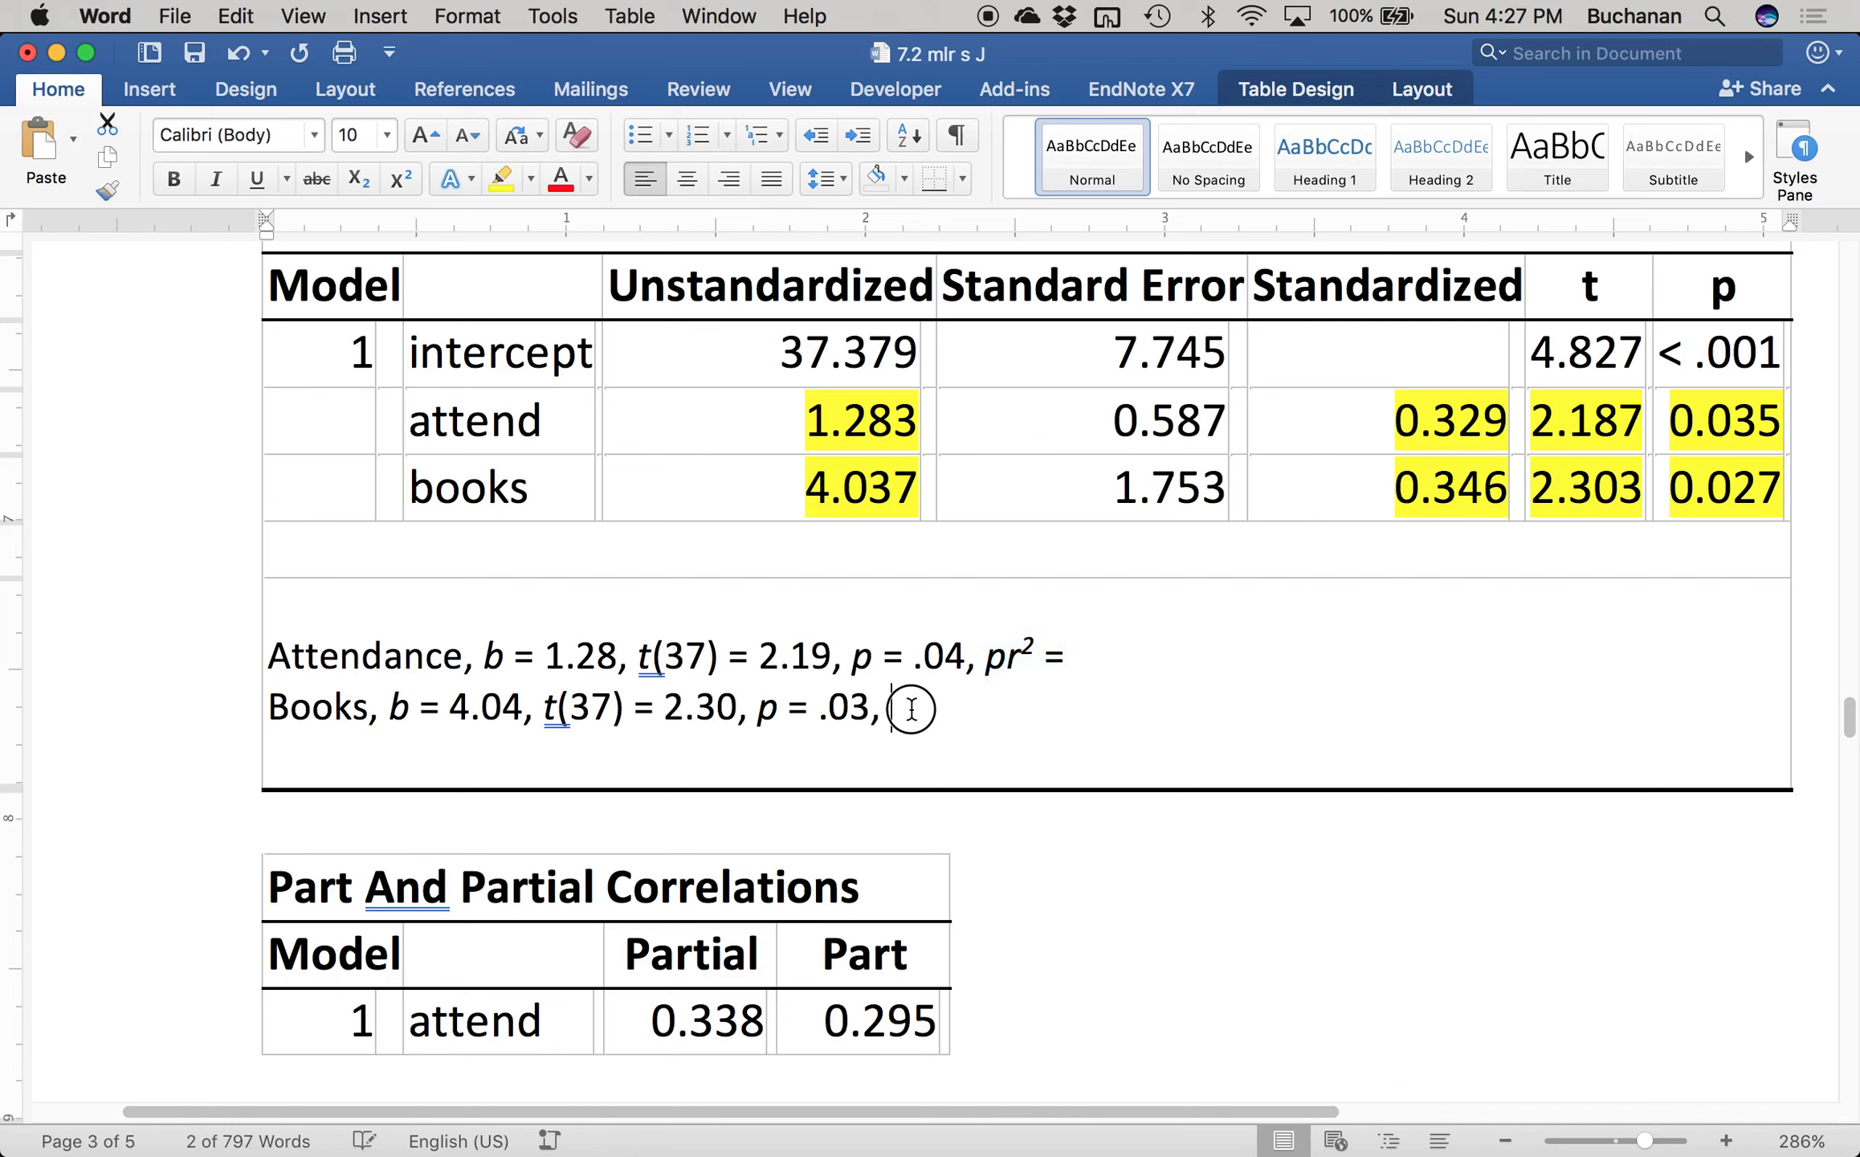
{"action": "left_click", "coordinate": [555, 654]}
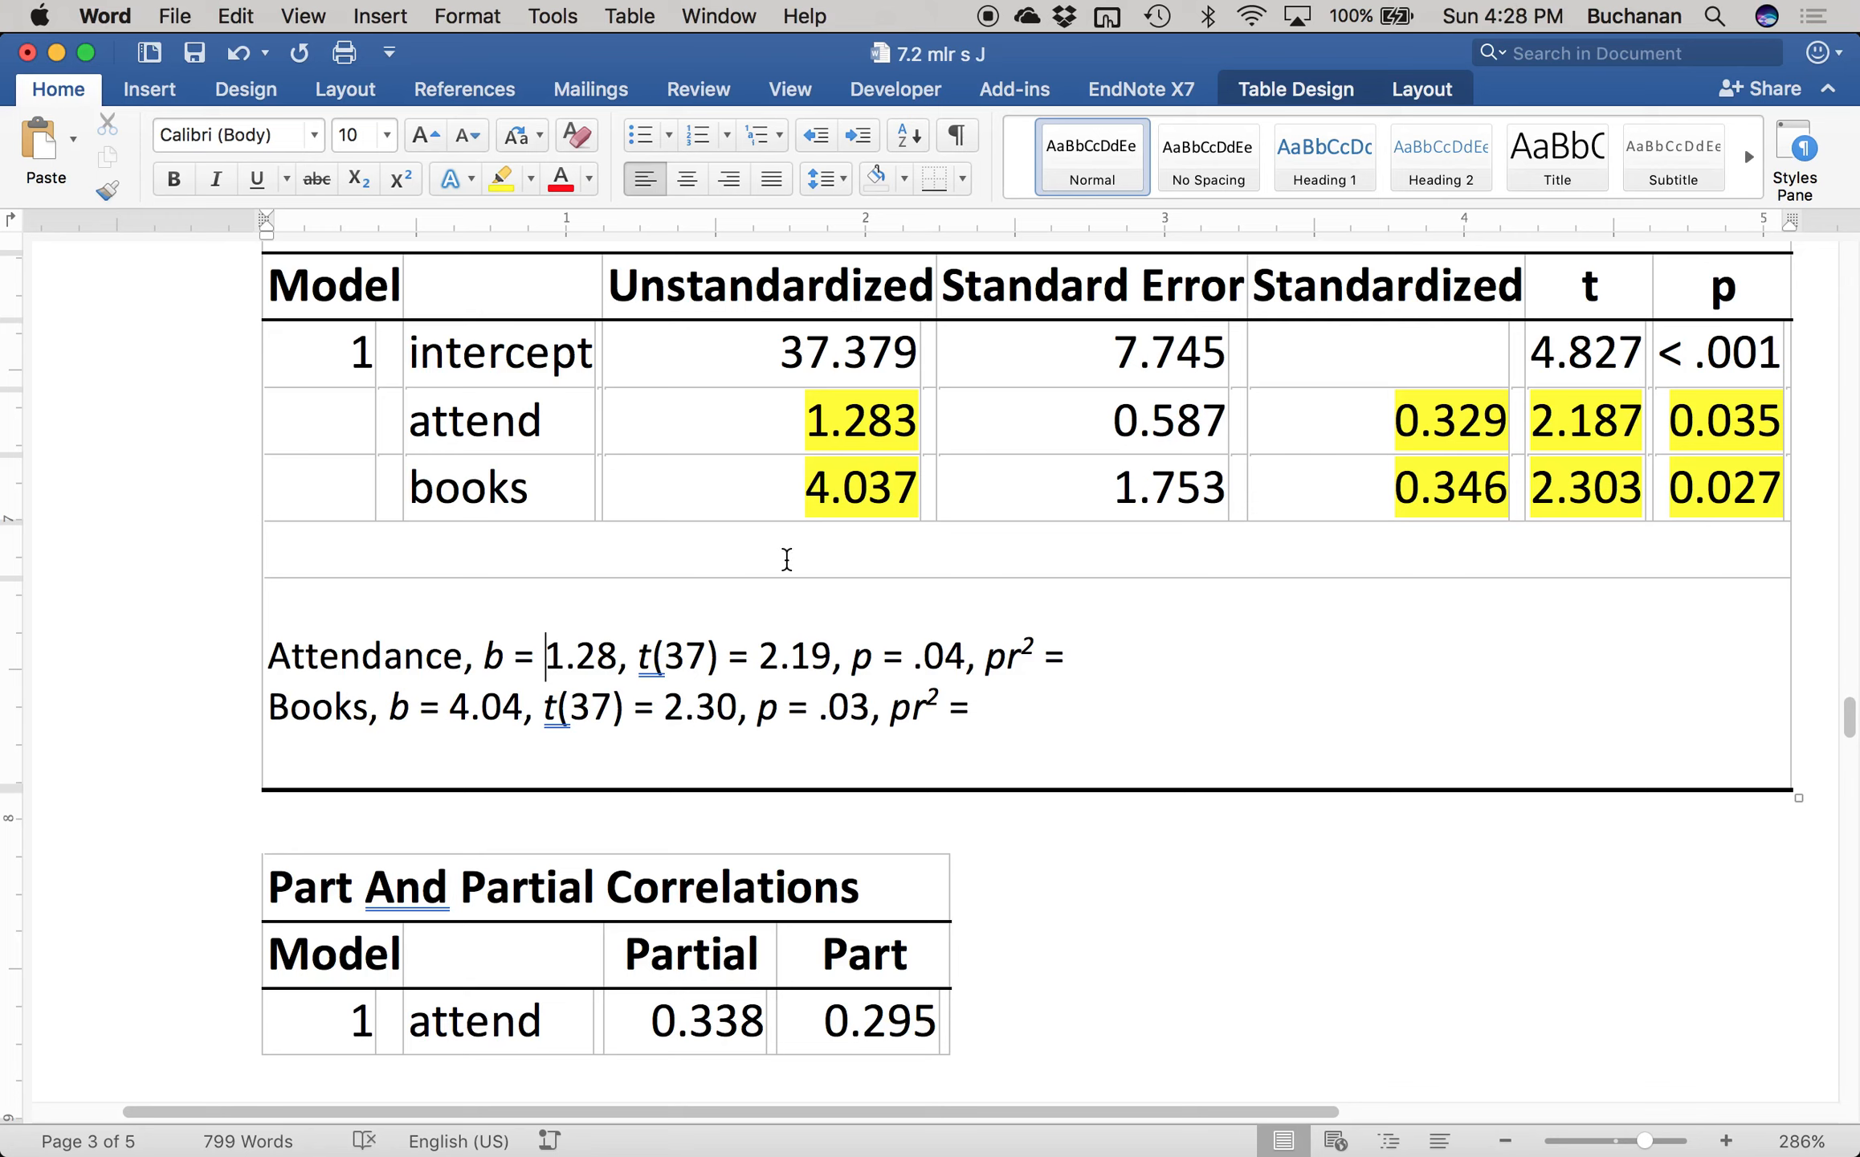
{"action": "left_click_drag", "start_coordinate": [1350, 265], "coordinate": [1358, 474]}
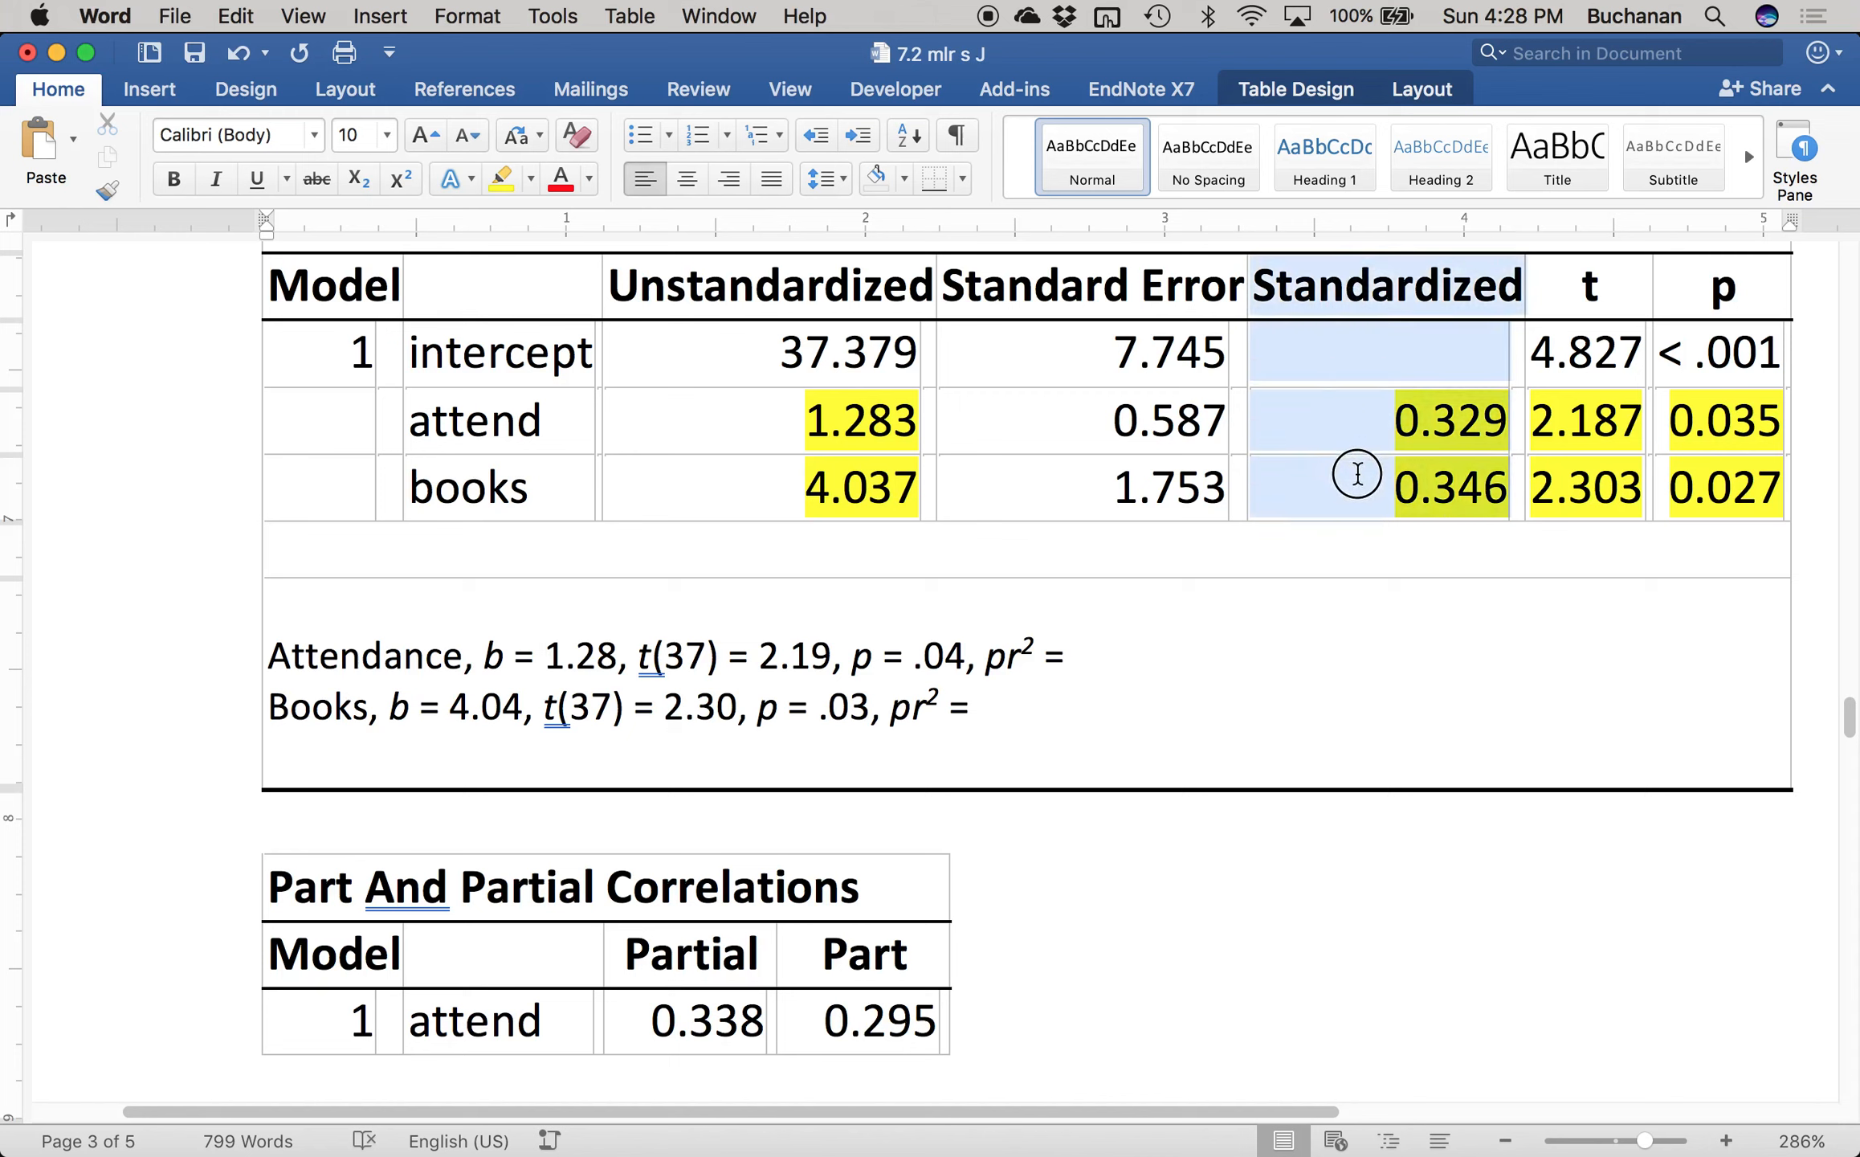
{"action": "left_click", "coordinate": [1373, 506]}
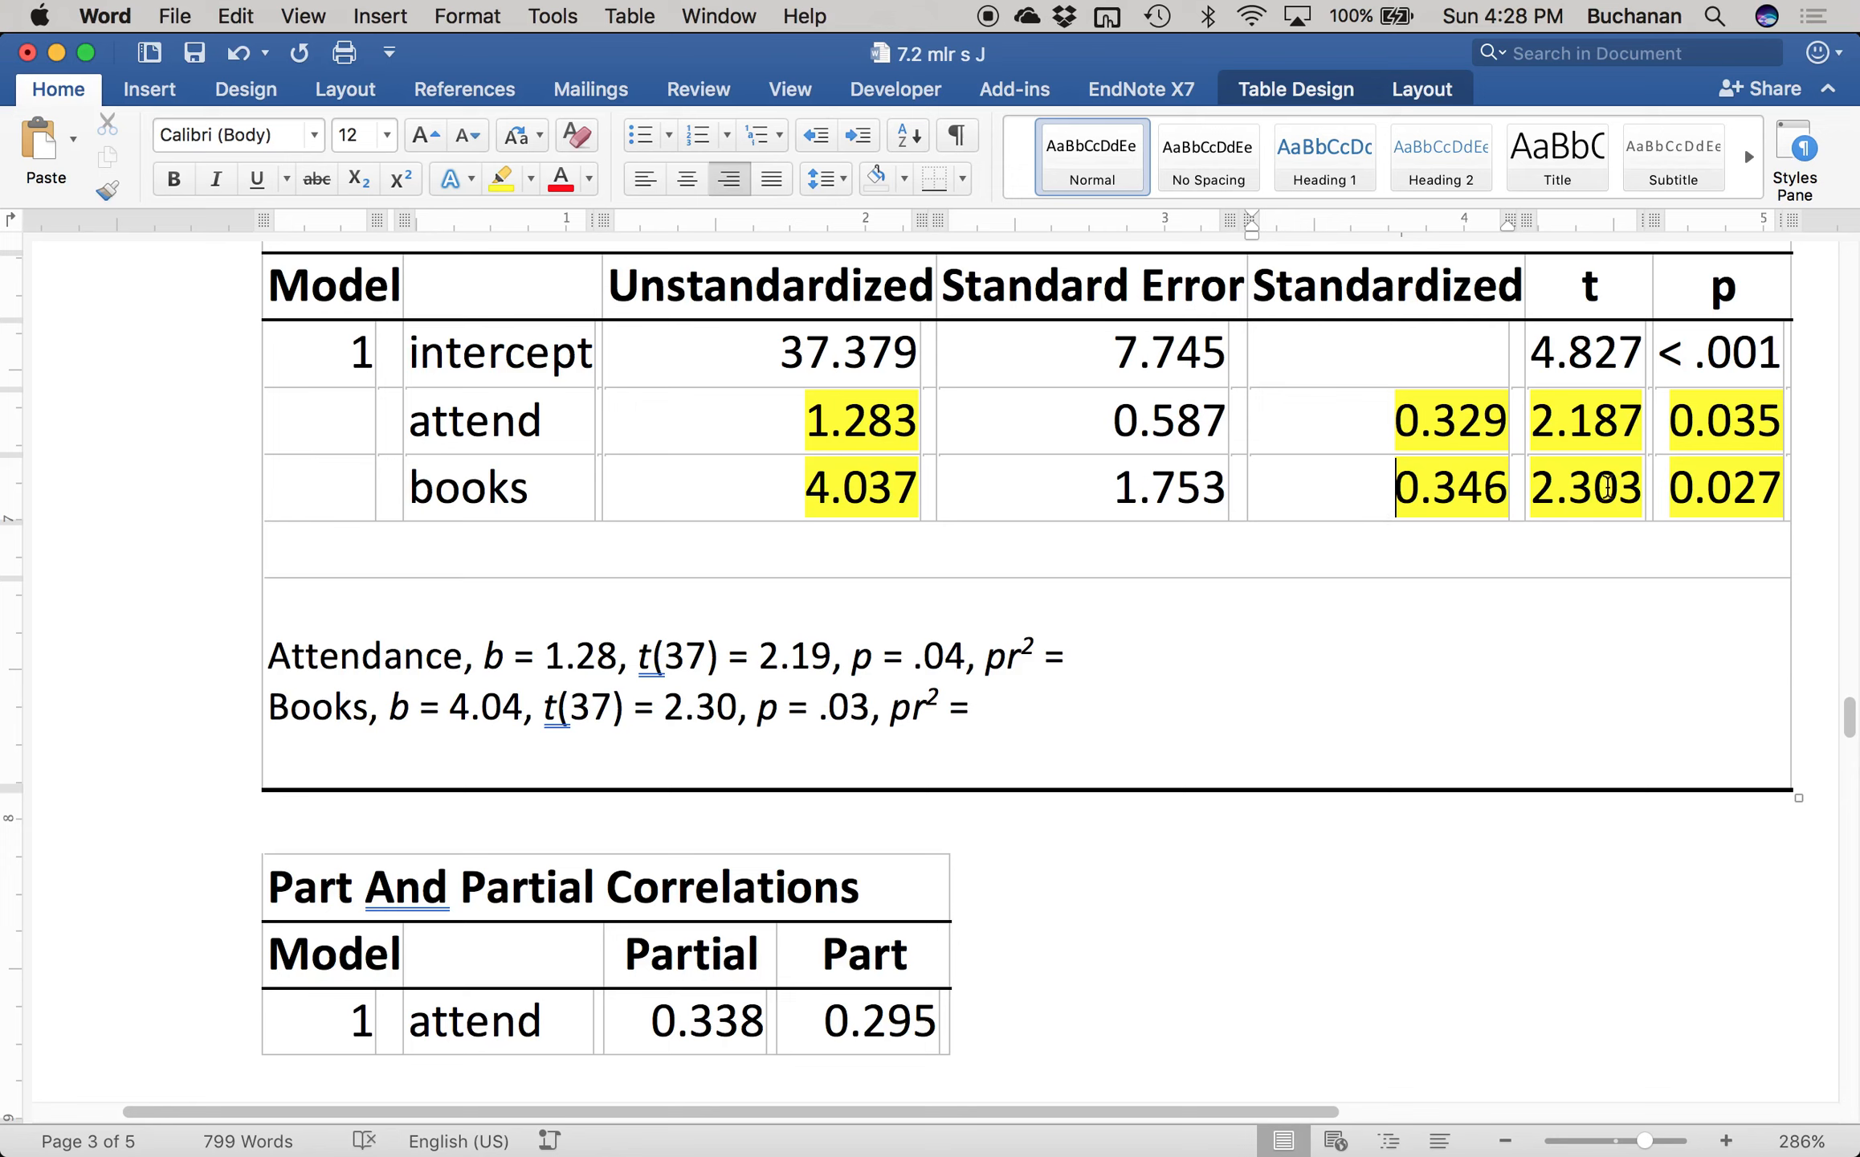
- Review the standardized and unstandardized coefficients for attend and books together with the Attendance and Books statistics lines
{"action": "left_click_drag", "start_coordinate": [1504, 491], "coordinate": [1407, 418]}
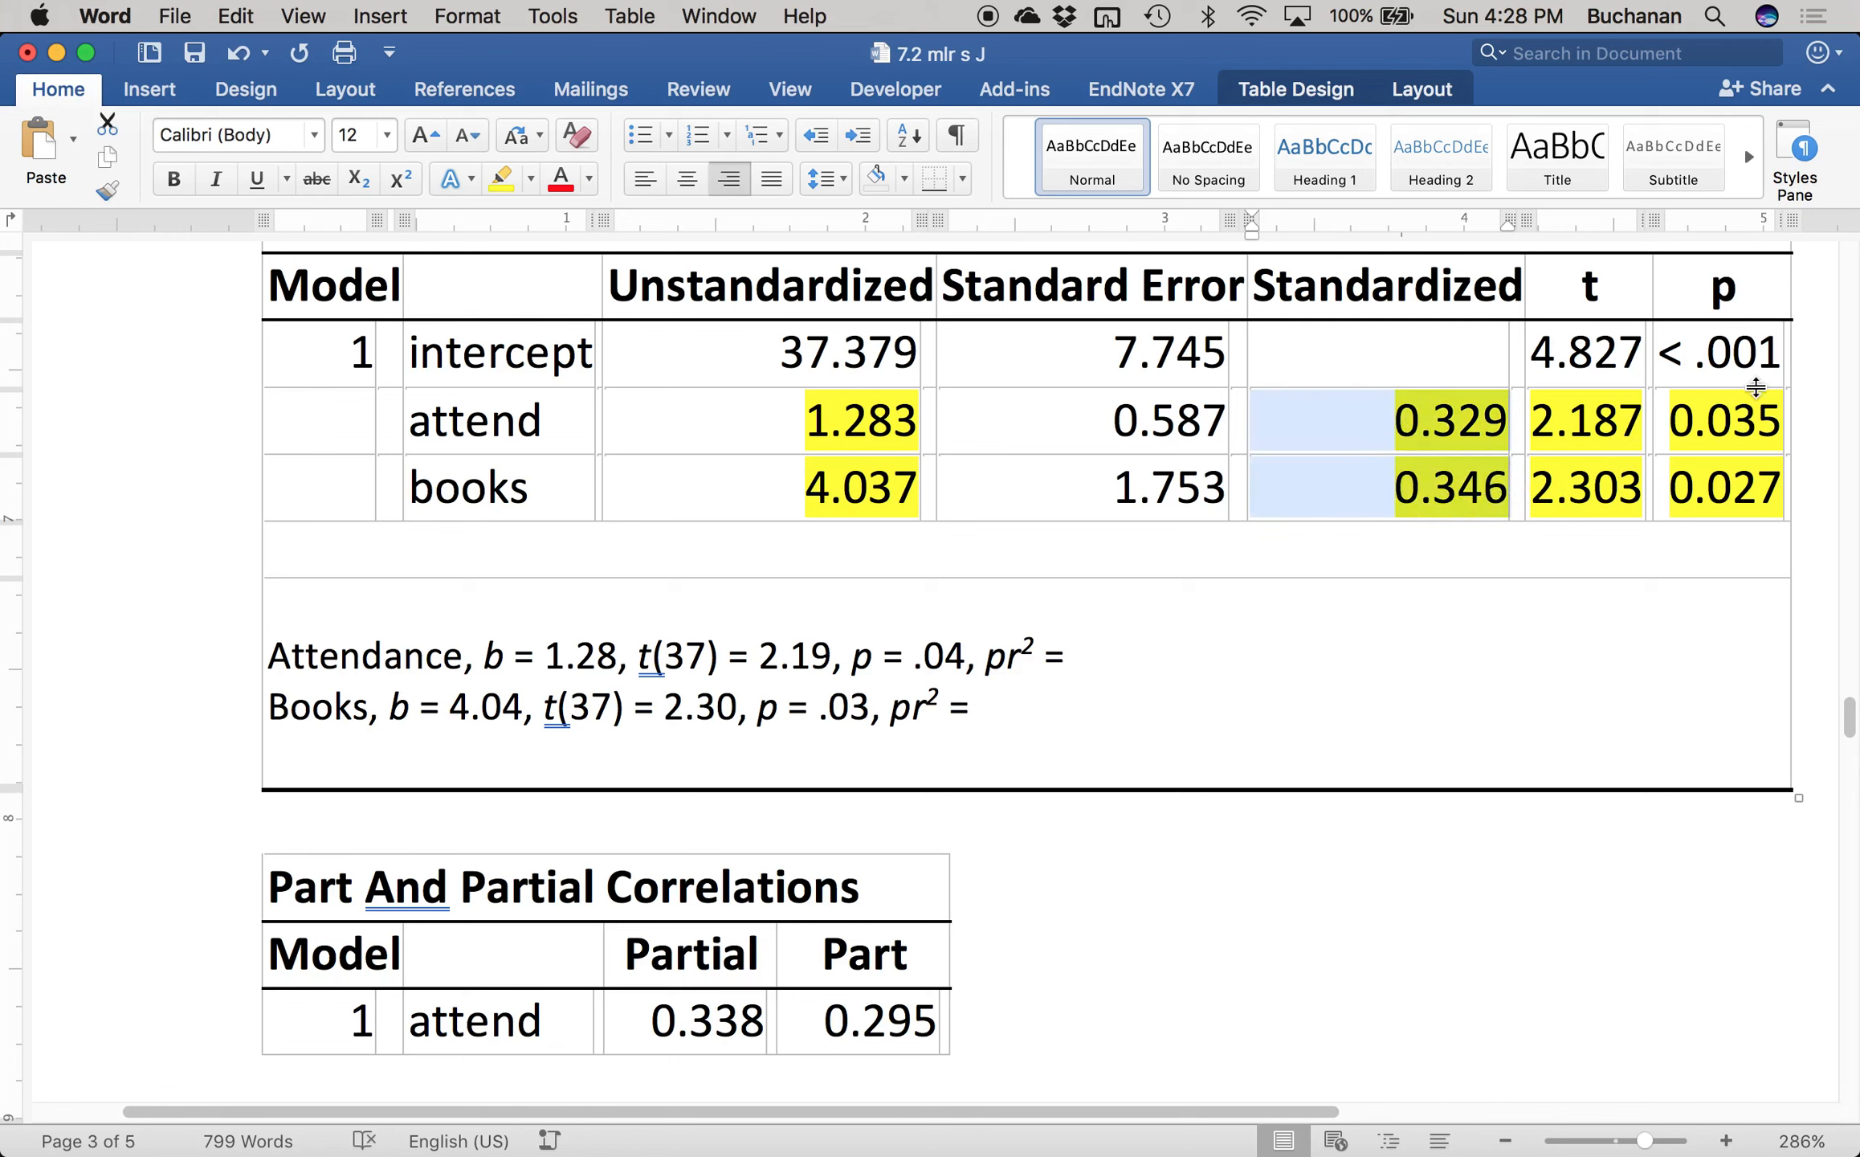
{"action": "left_click", "coordinate": [1438, 488]}
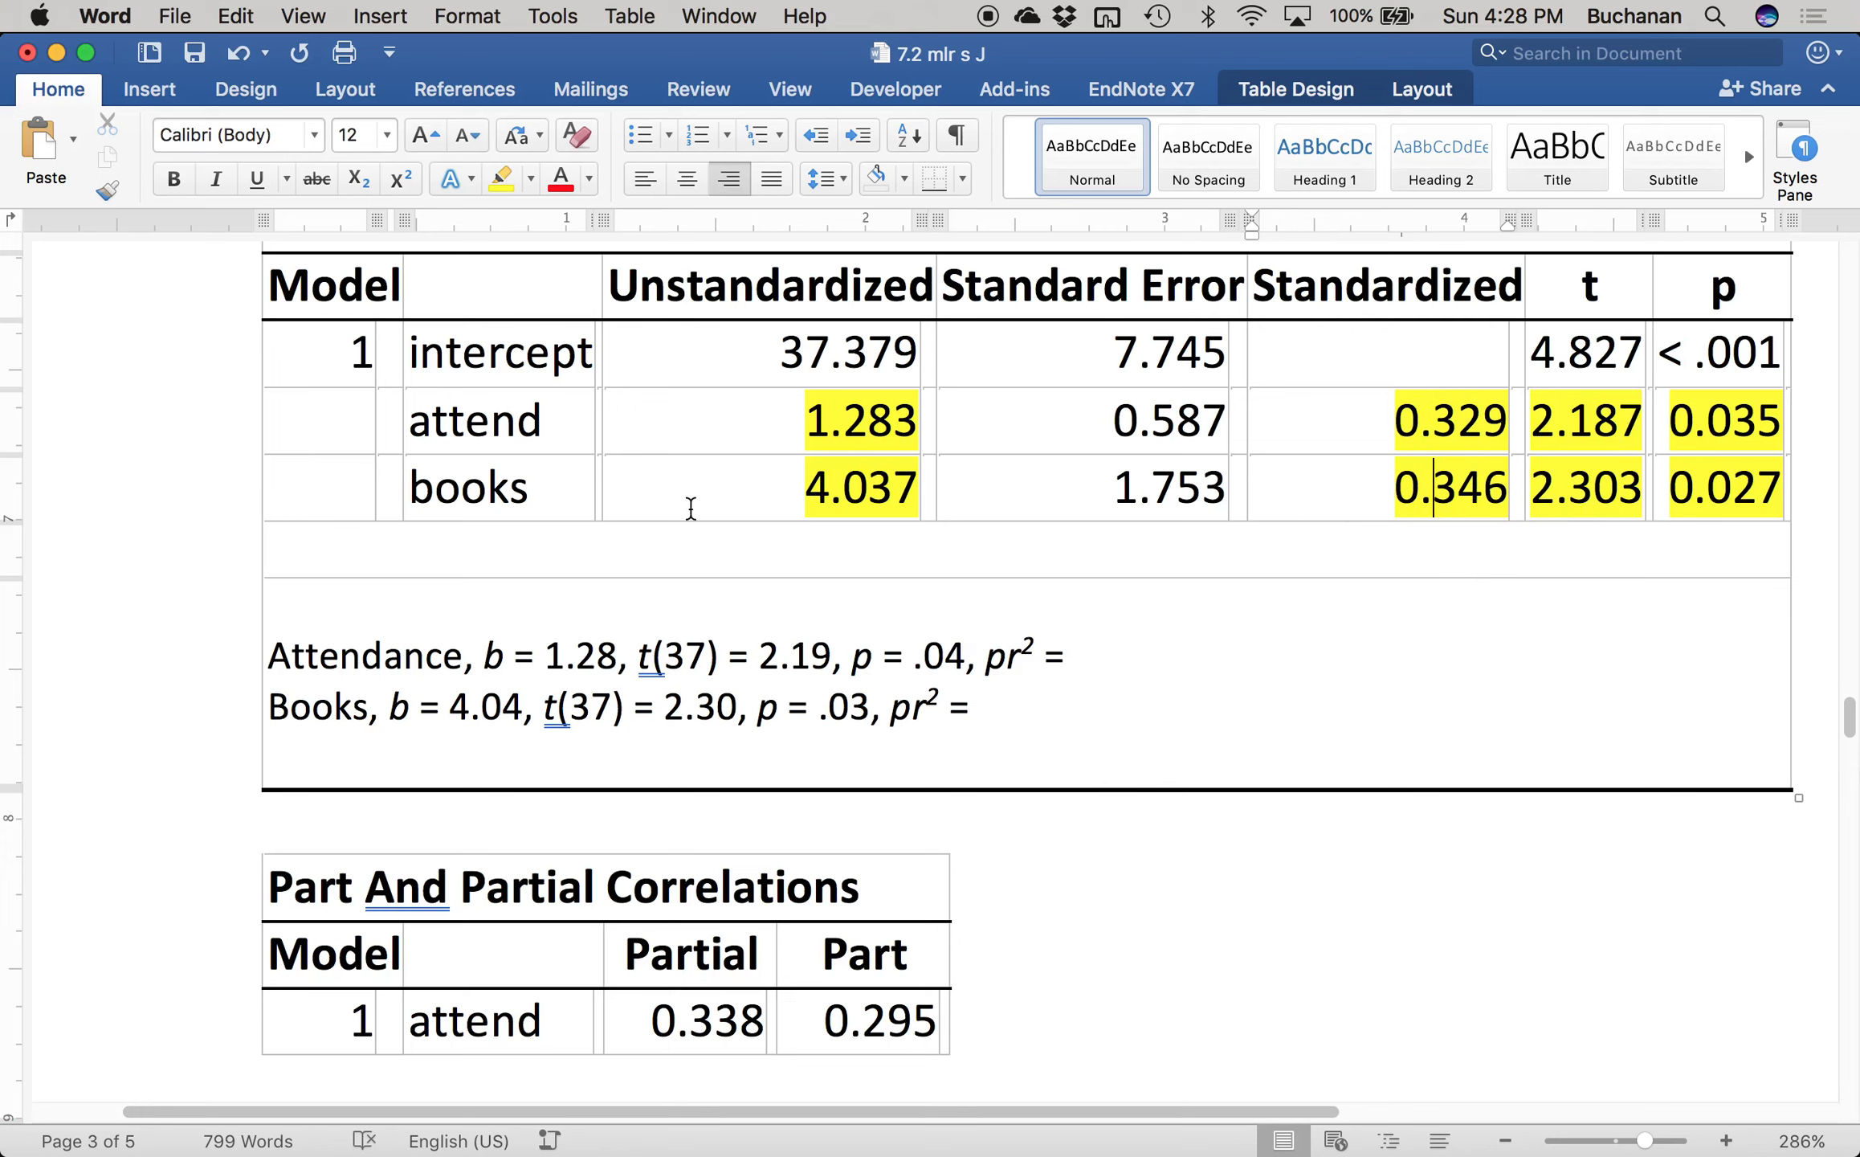
{"action": "left_click_drag", "start_coordinate": [813, 417], "coordinate": [832, 509]}
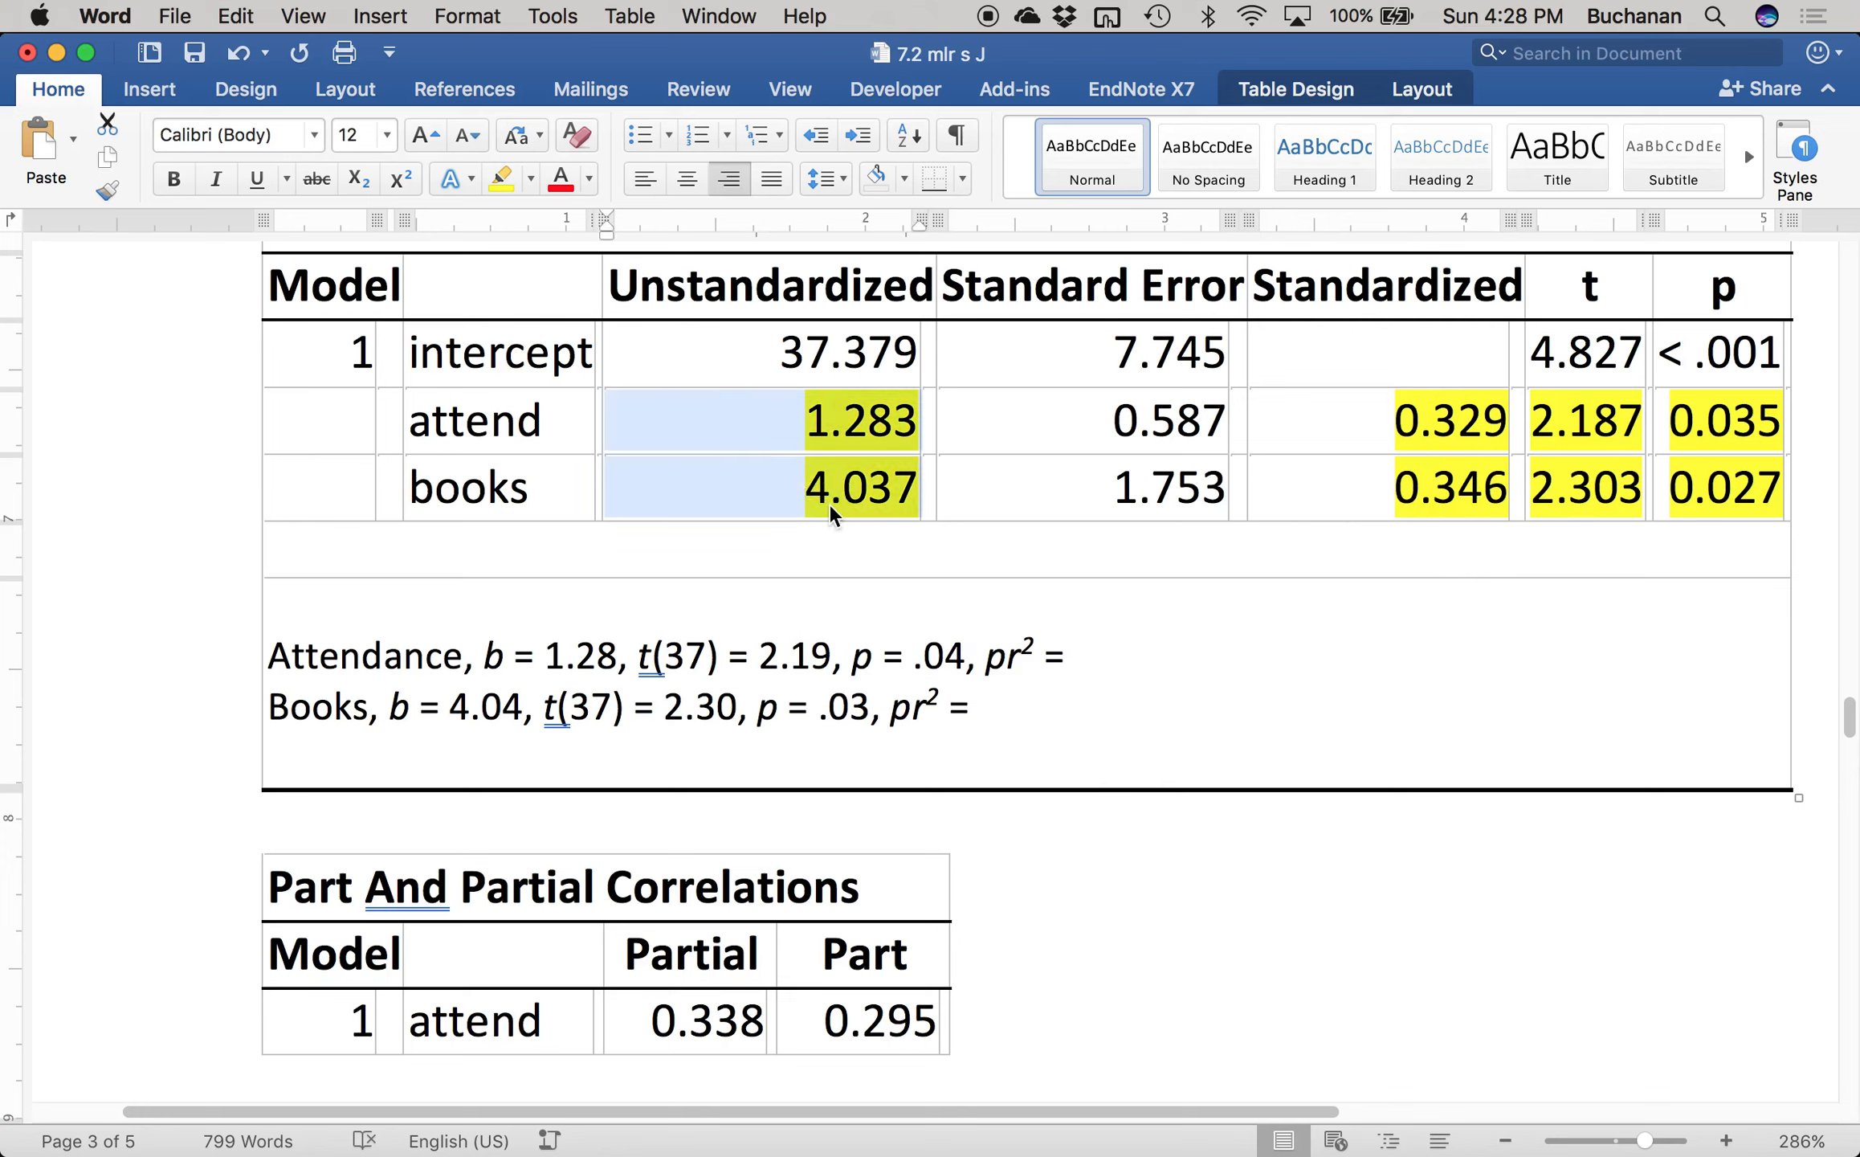
{"action": "left_click", "coordinate": [1113, 665]}
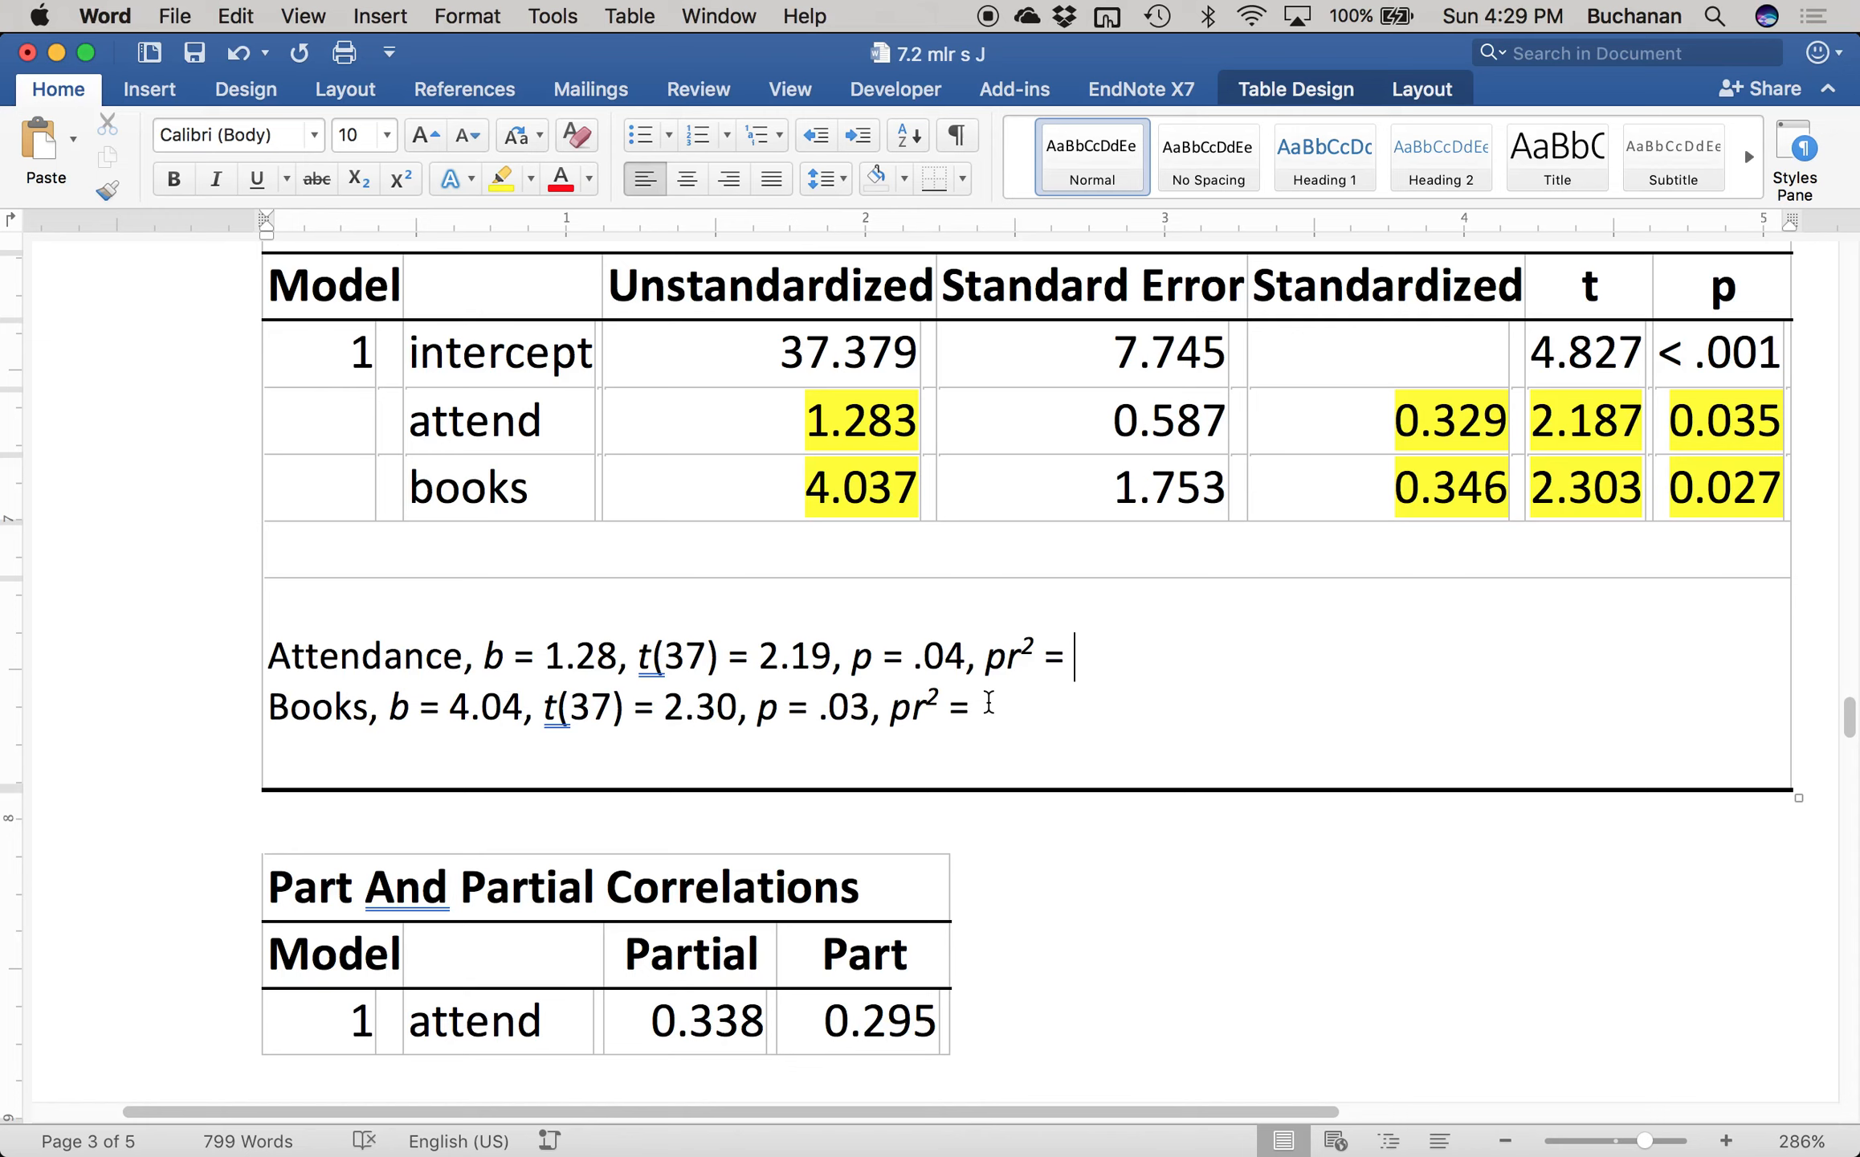
{"action": "left_click_drag", "start_coordinate": [264, 711], "coordinate": [980, 703]}
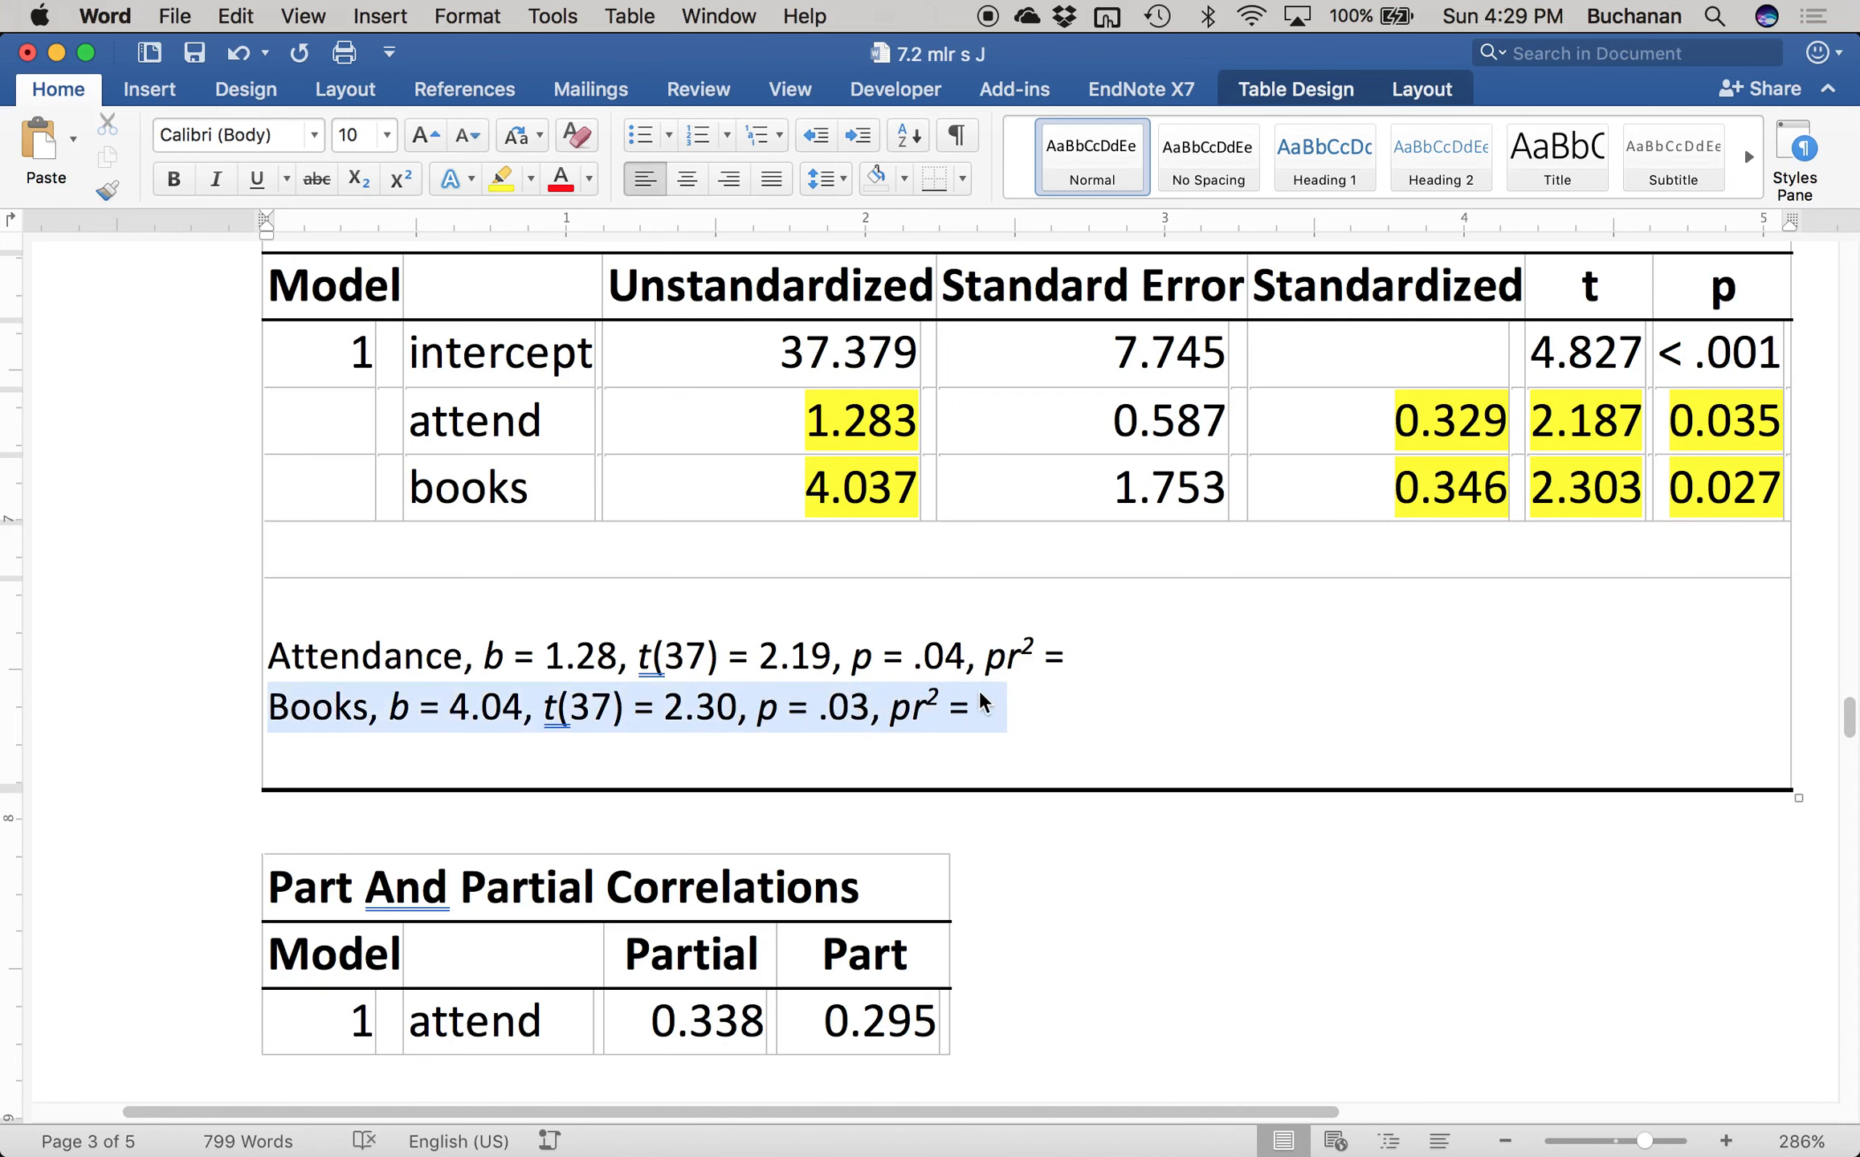
{"action": "left_click", "coordinate": [1001, 707]}
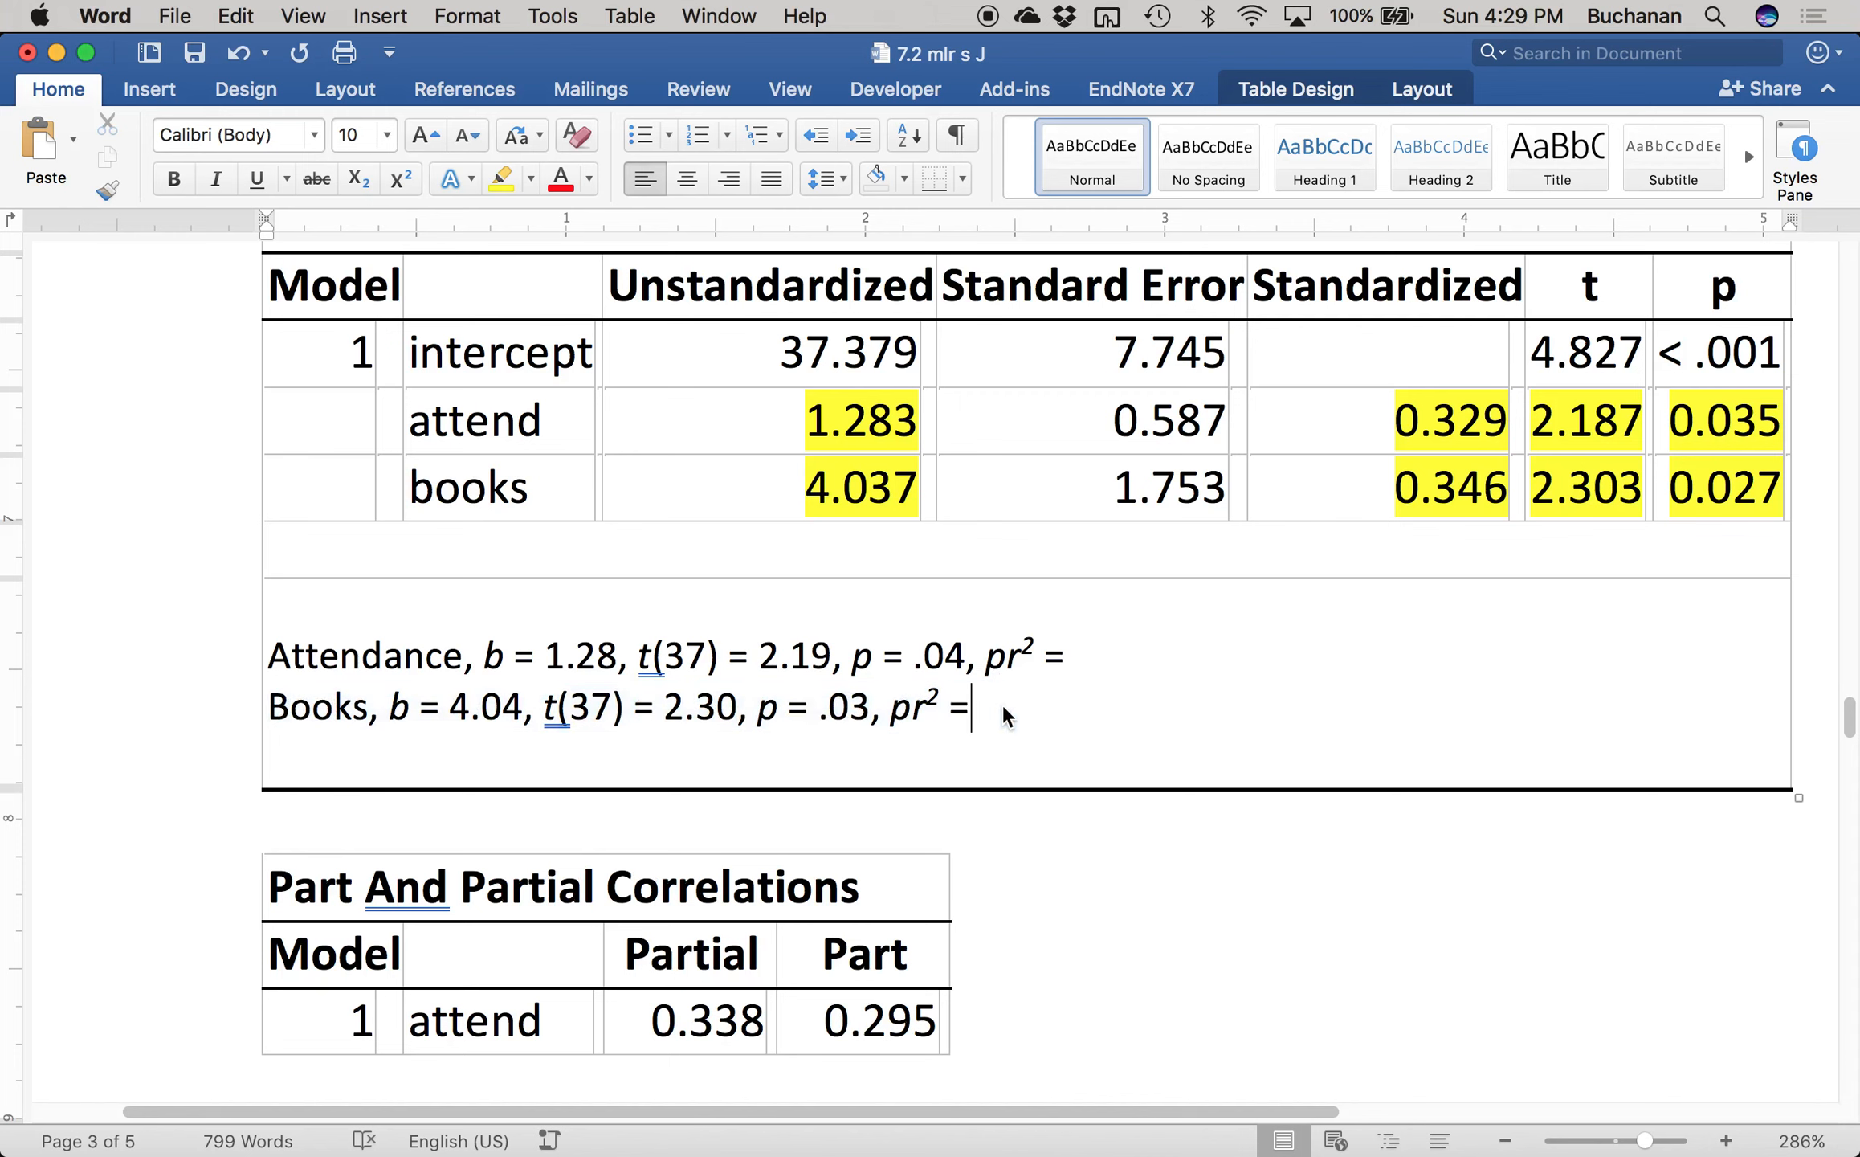
- Examine the Part And Partial Correlations table for attend and for books across the page break
{"action": "scroll", "coordinate": [1002, 703], "scroll_direction": "down", "scroll_amount": 5}
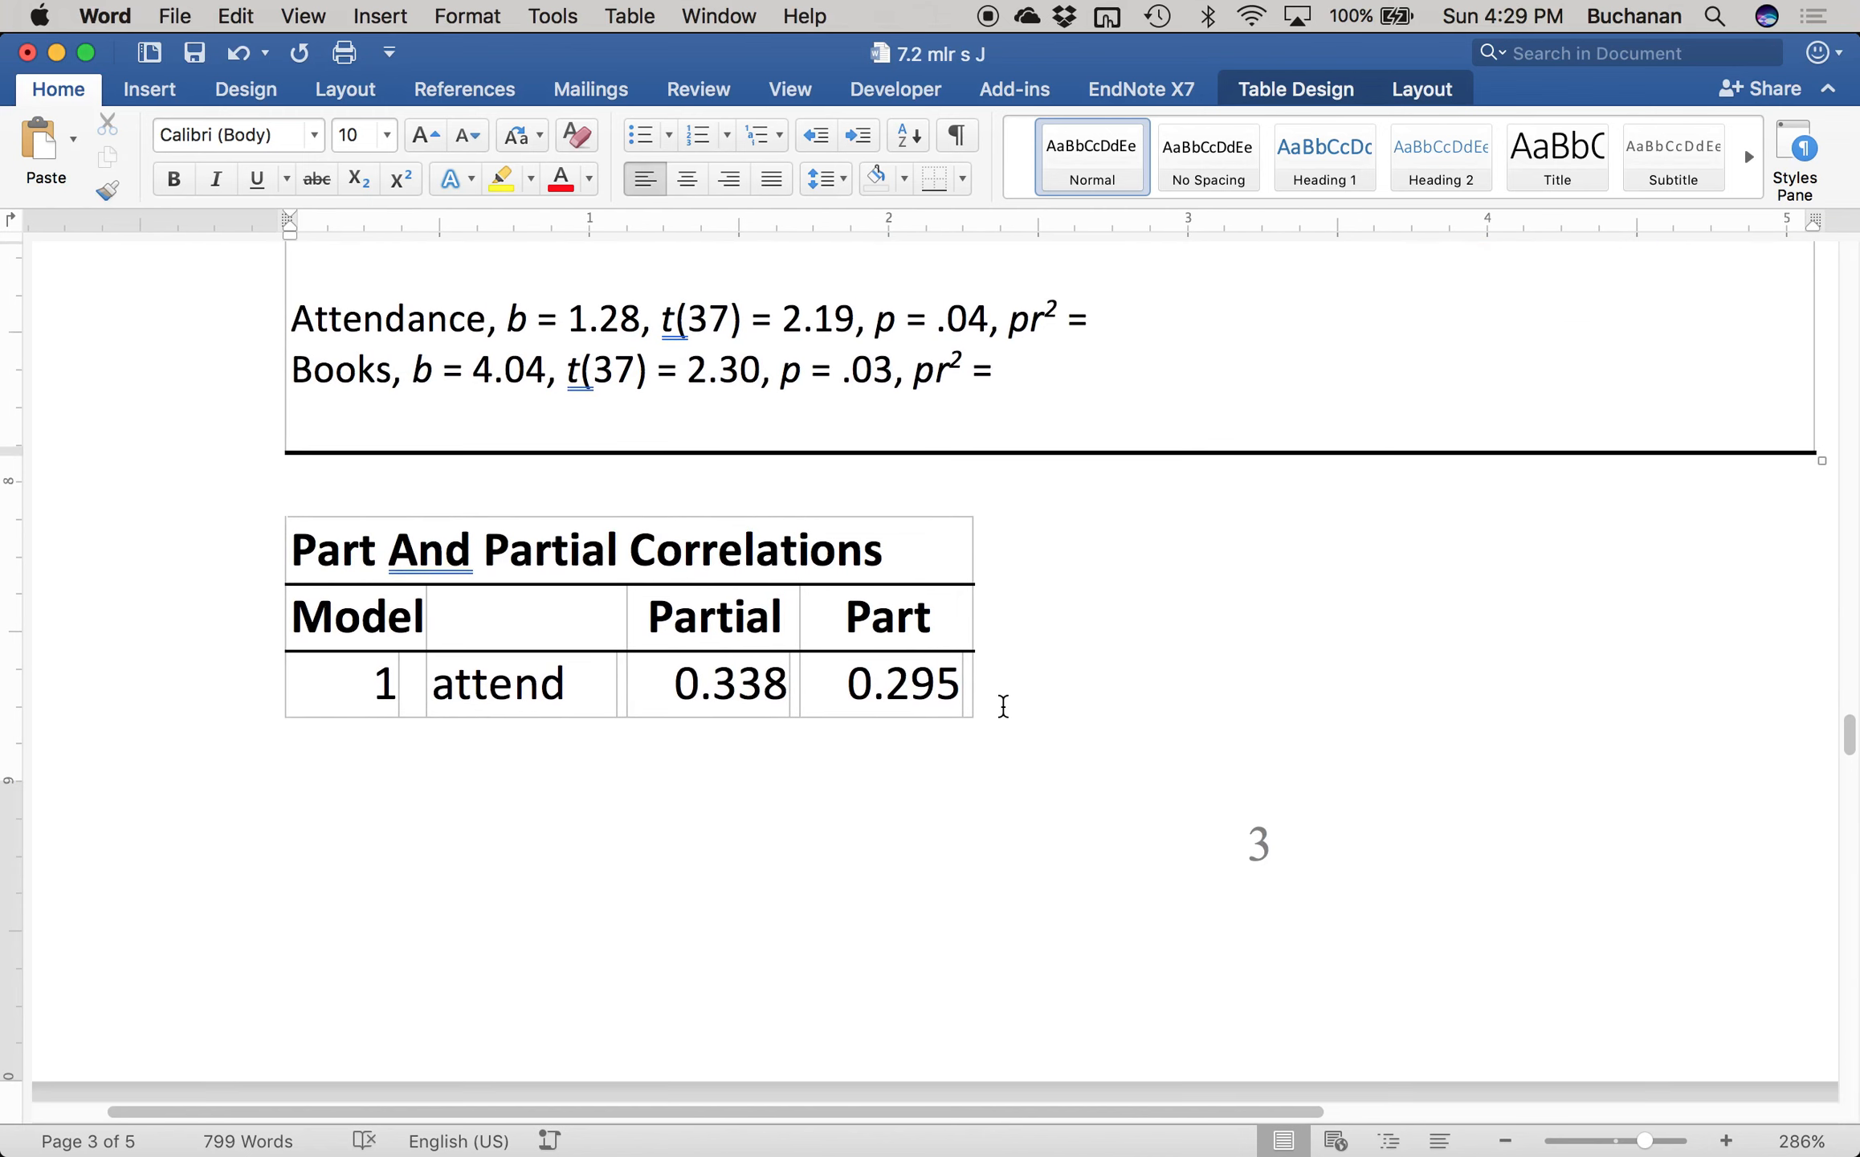
{"action": "scroll", "coordinate": [1003, 705], "scroll_direction": "up", "scroll_amount": 5}
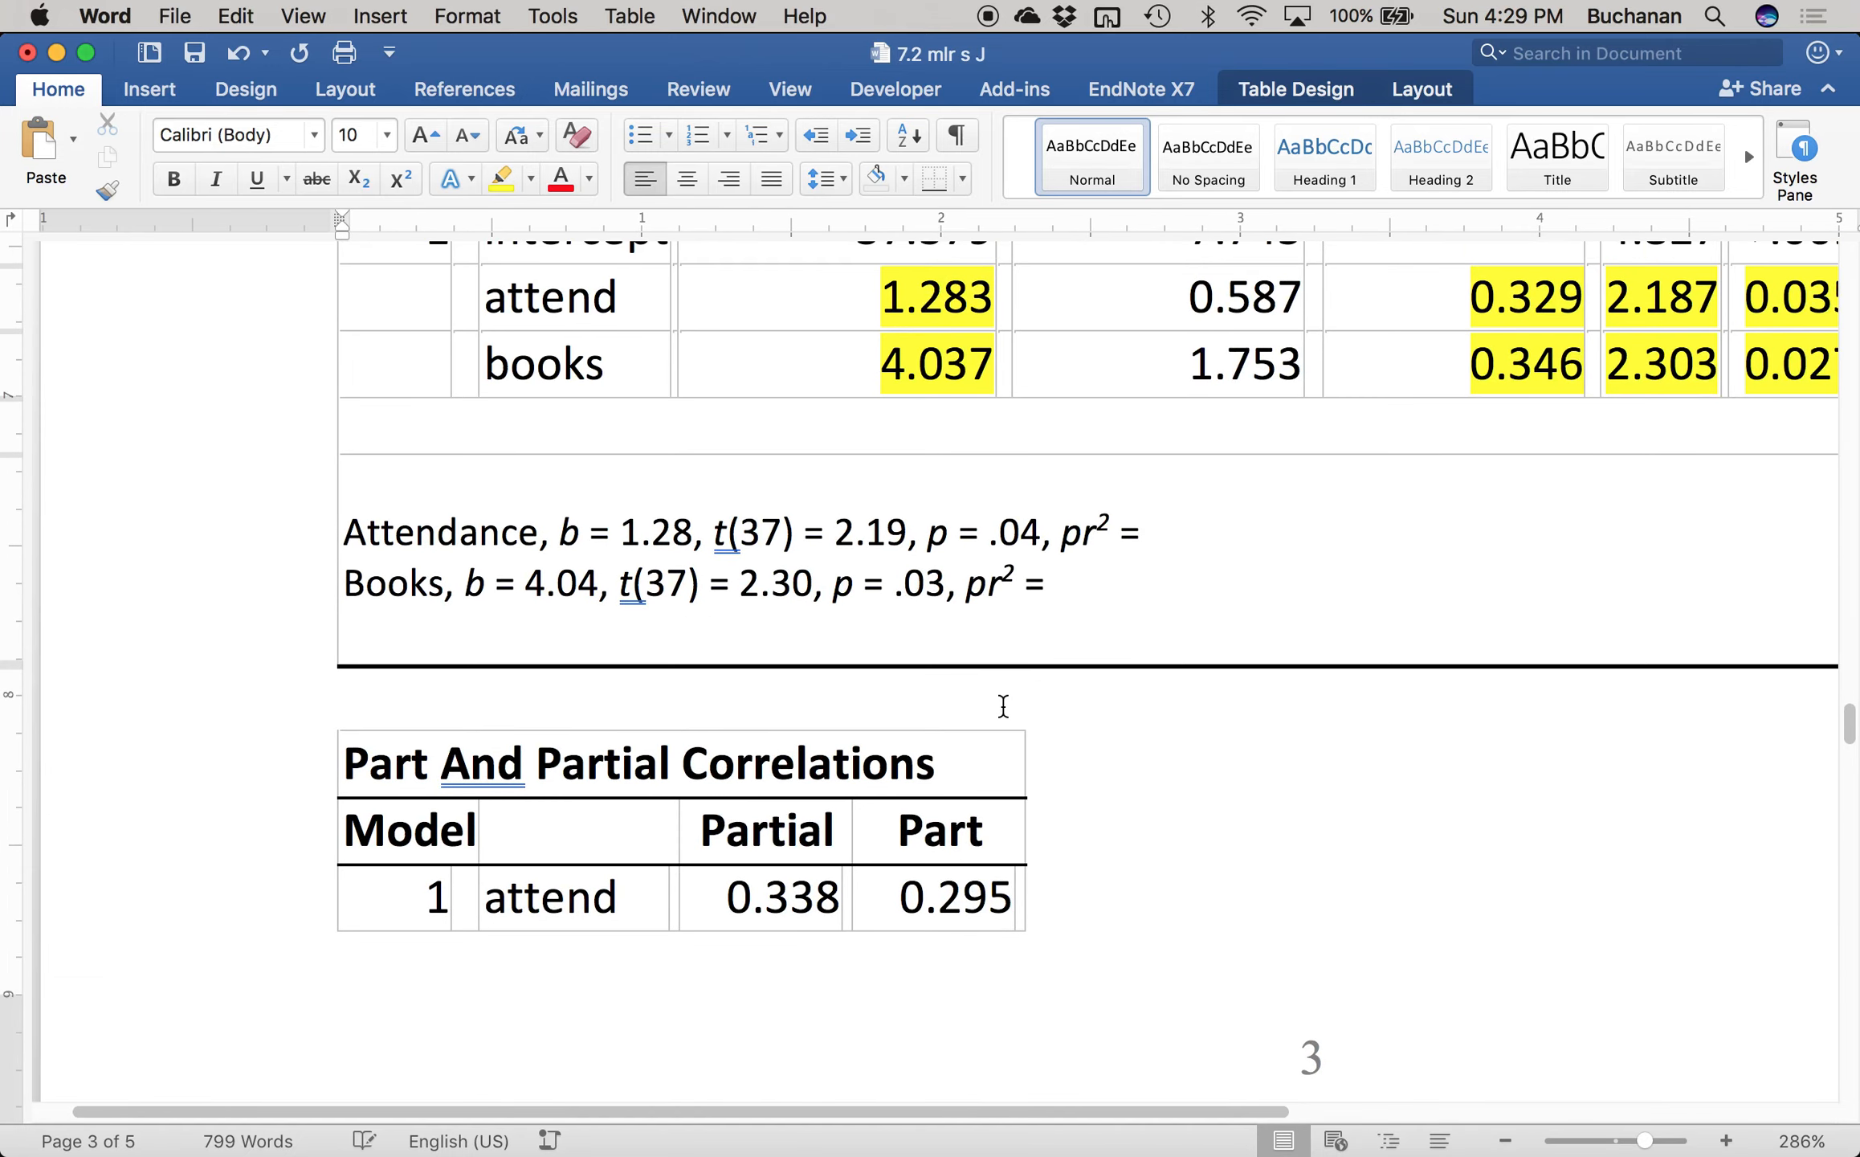
{"action": "left_click", "coordinate": [395, 721]}
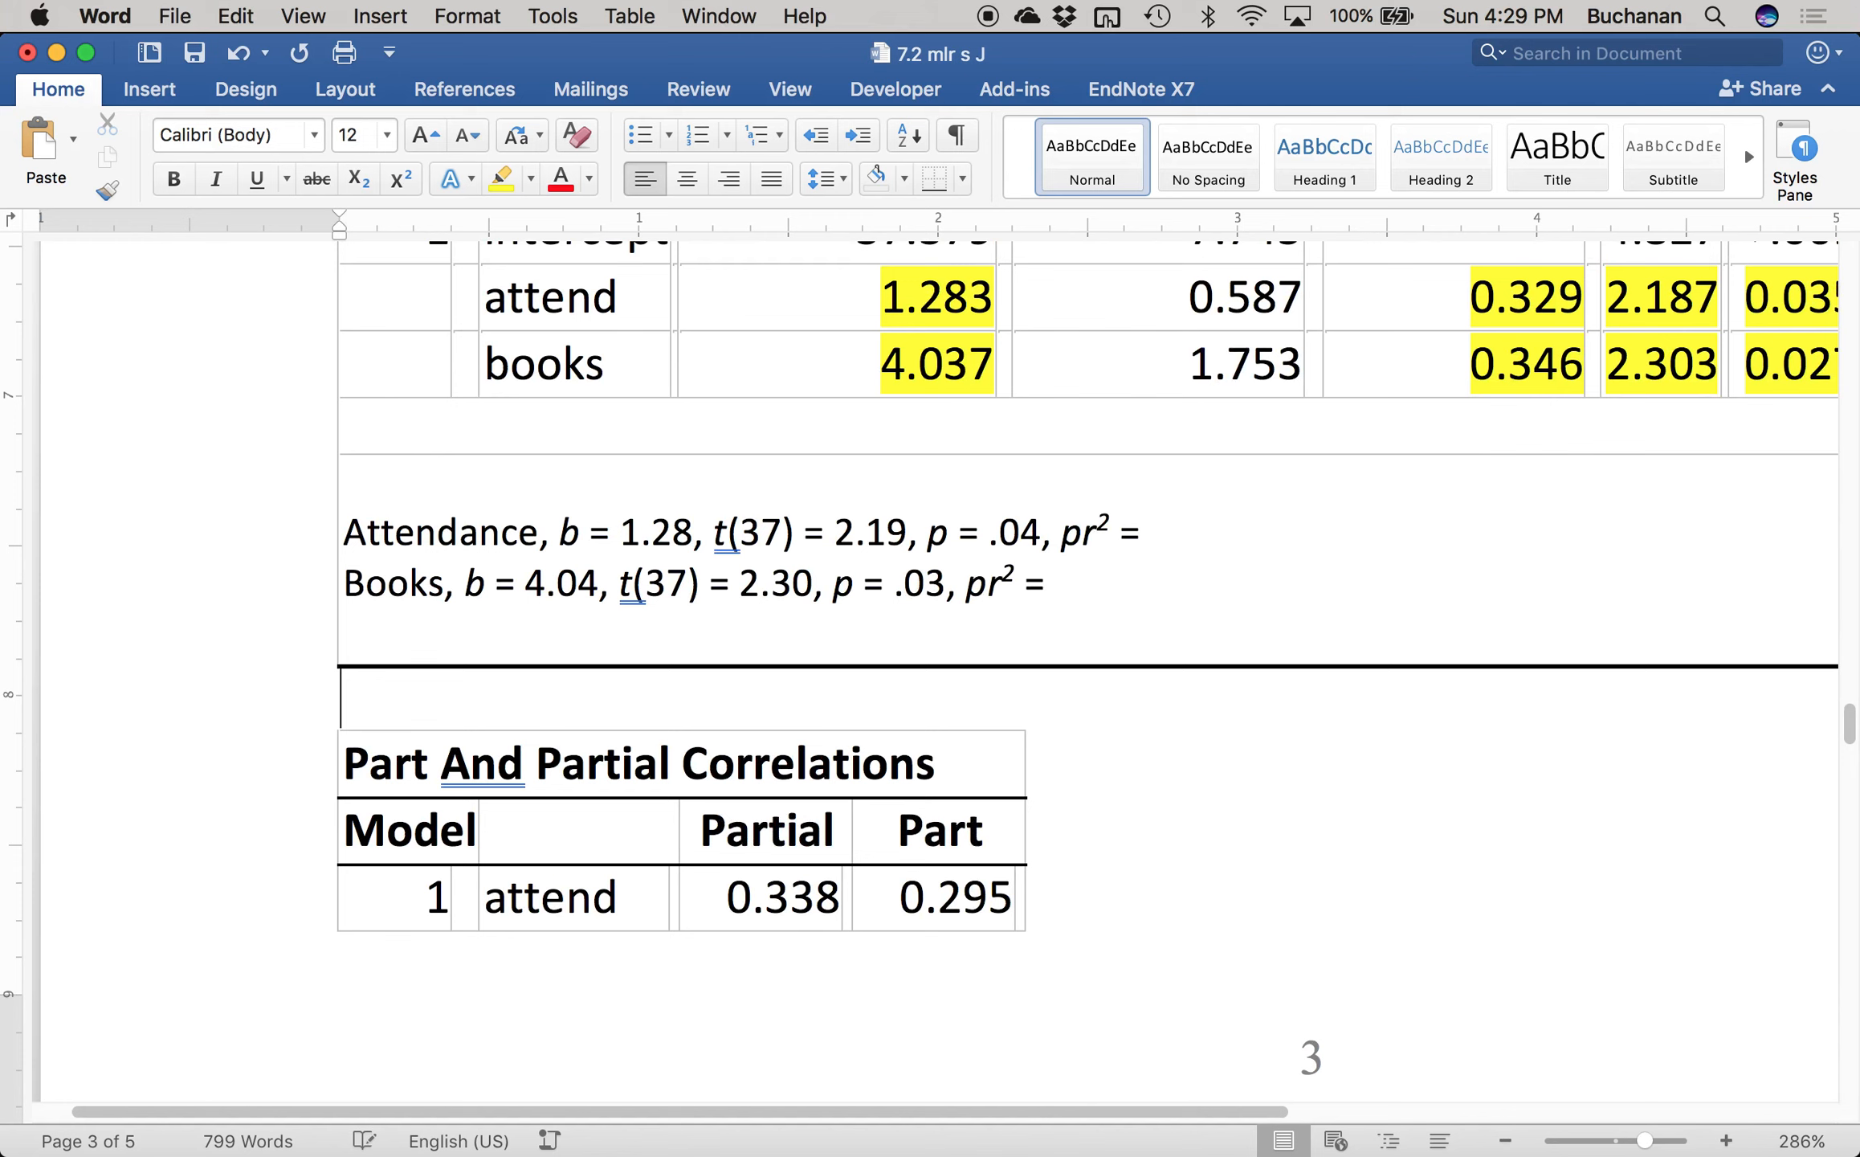
{"action": "scroll", "coordinate": [394, 707], "scroll_direction": "down", "scroll_amount": 10}
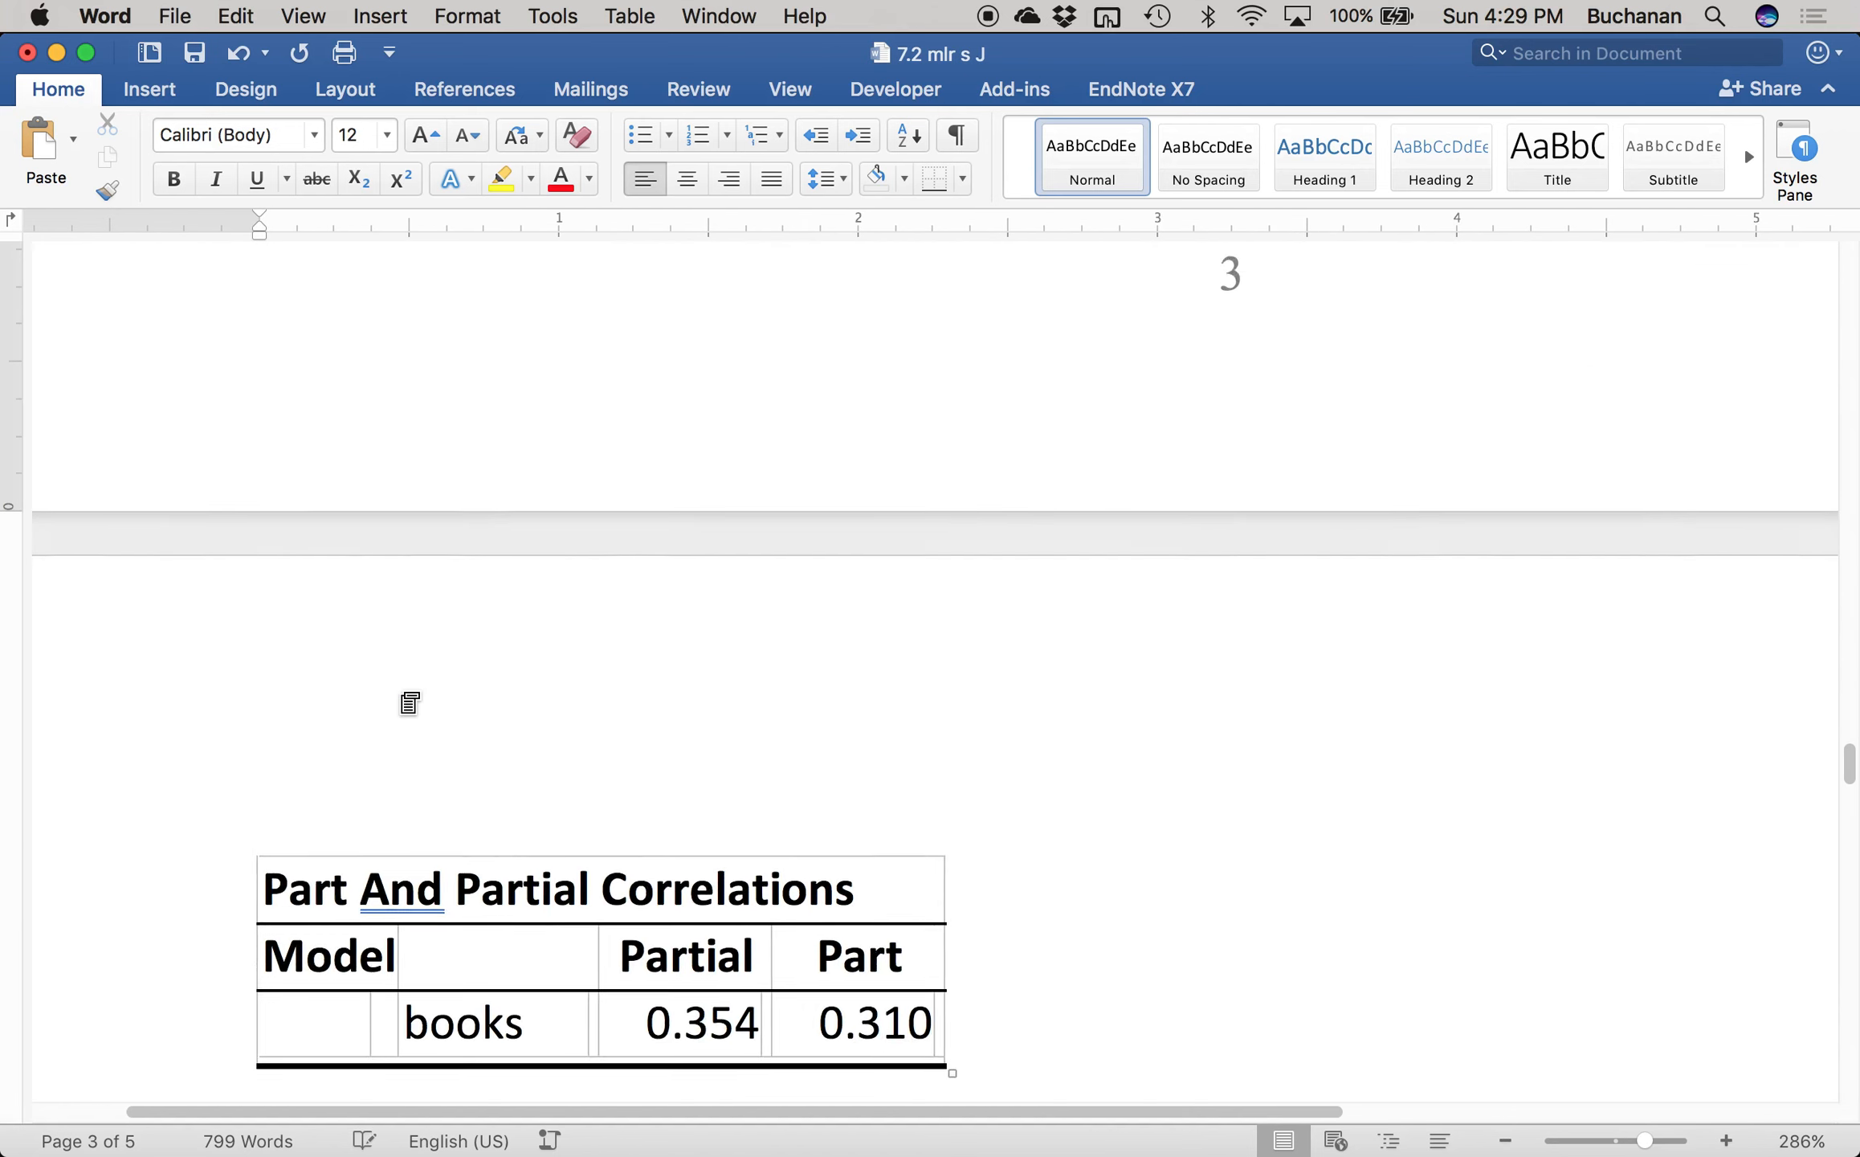
{"action": "scroll", "coordinate": [409, 702], "scroll_direction": "up", "scroll_amount": 10}
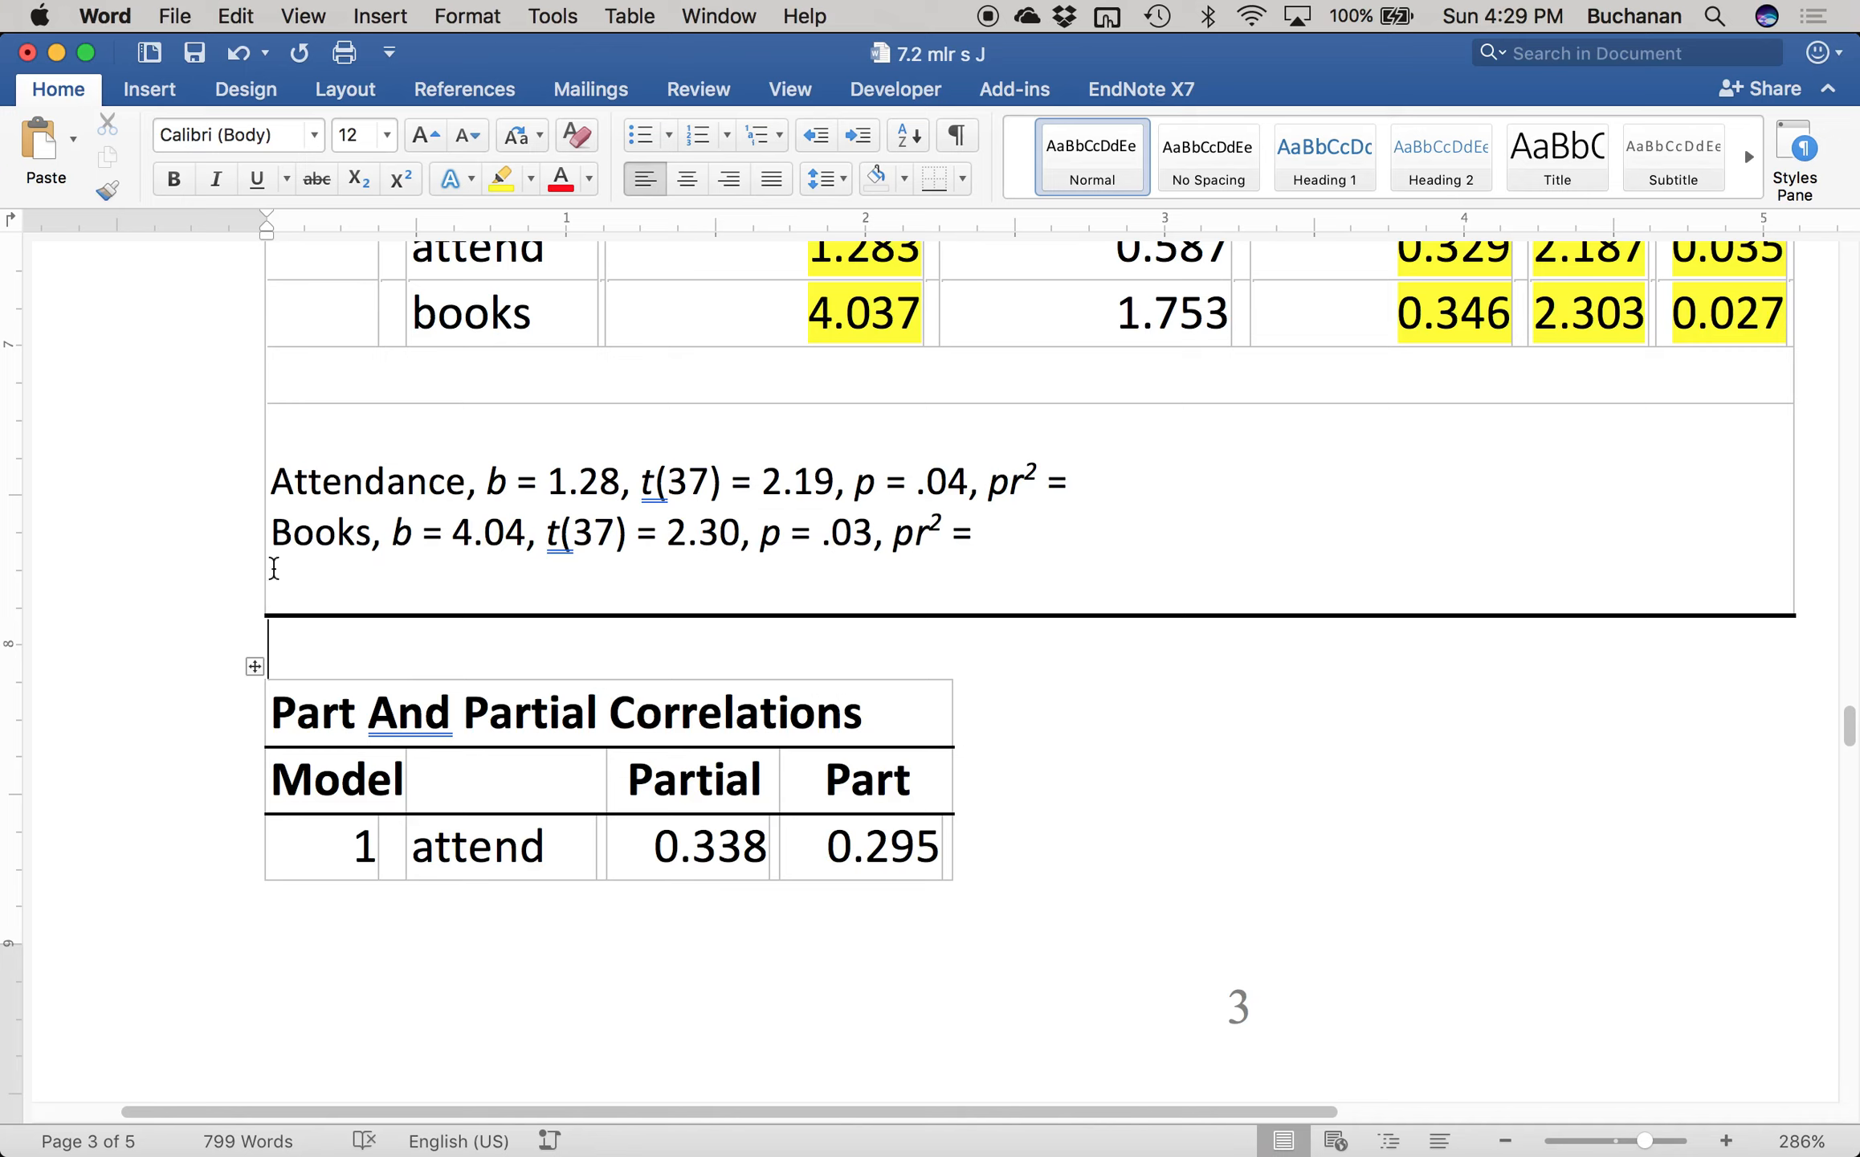
{"action": "scroll", "coordinate": [749, 720], "scroll_direction": "down", "scroll_amount": 5}
{"action": "scroll", "coordinate": [749, 721], "scroll_direction": "down", "scroll_amount": 10}
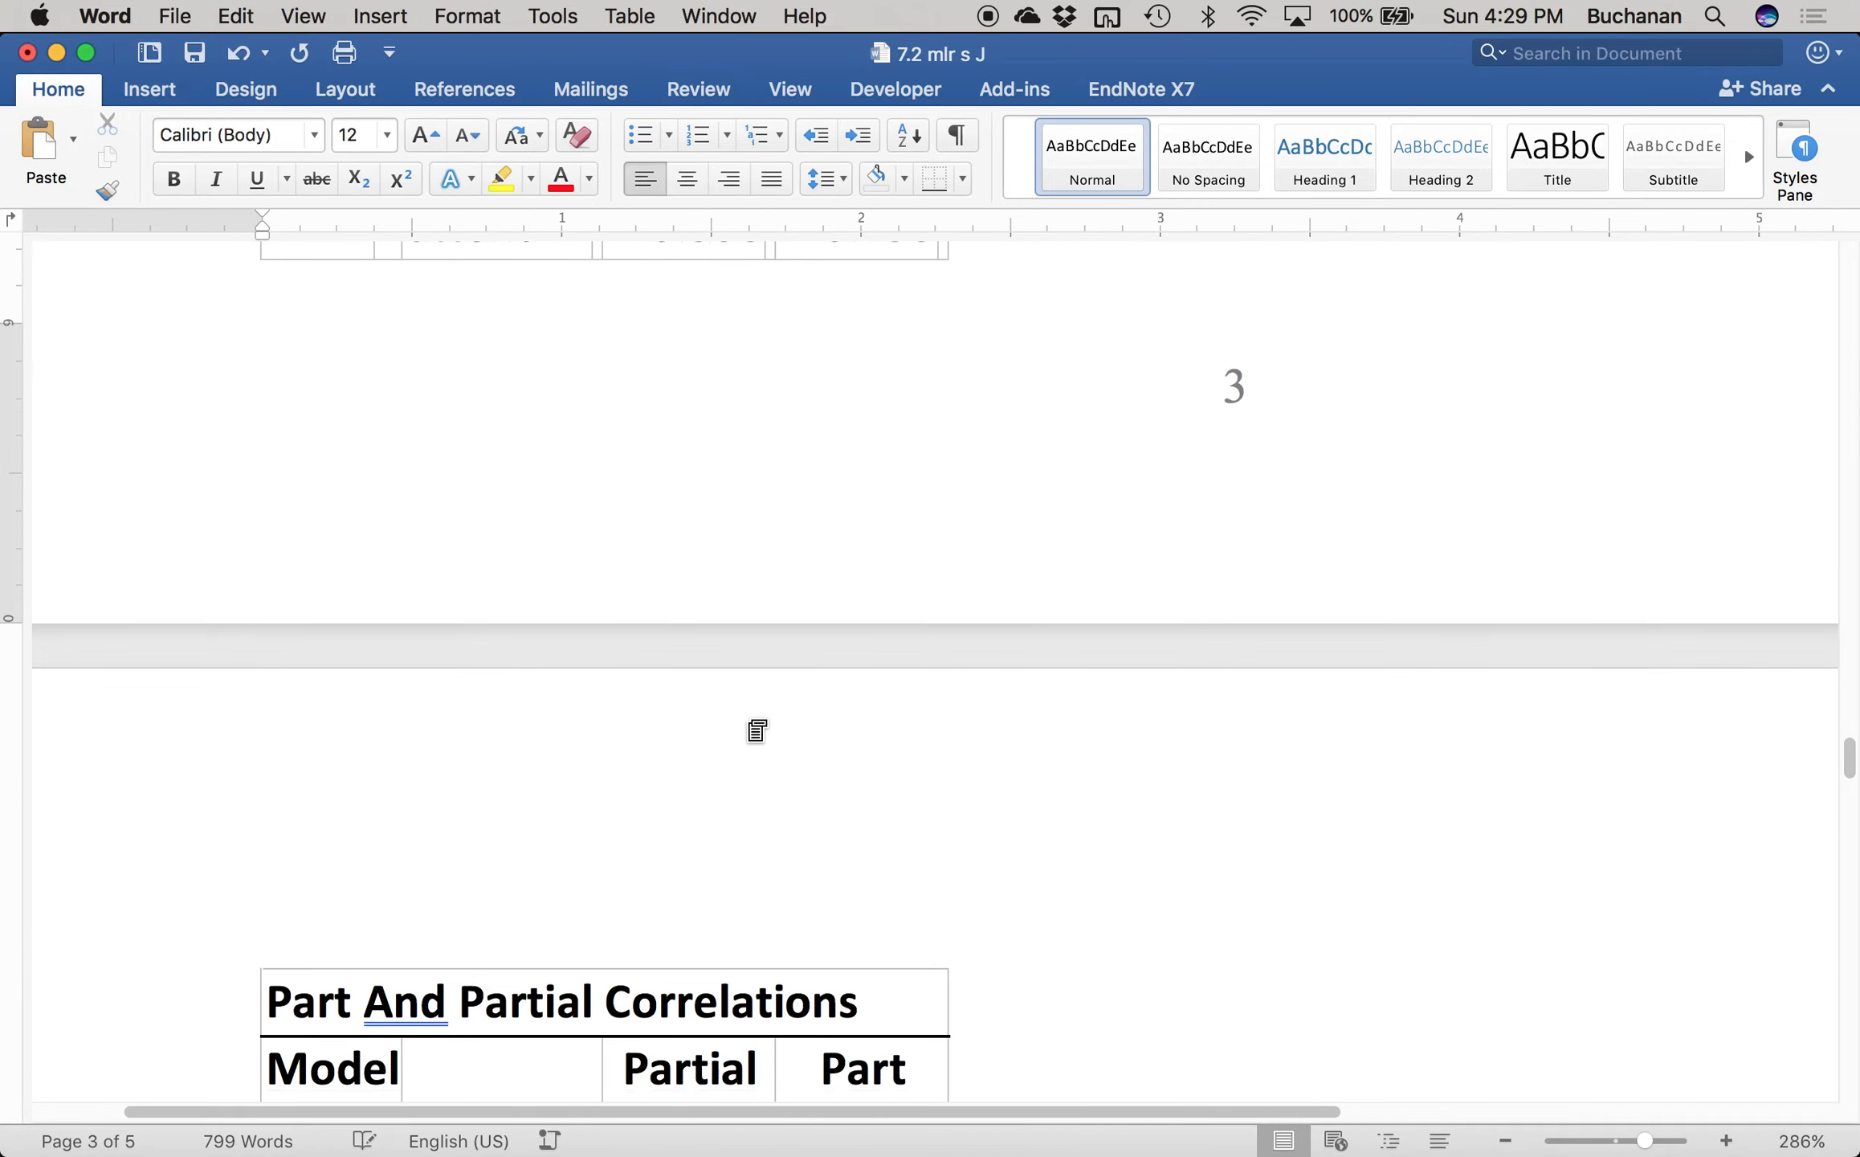
{"action": "scroll", "coordinate": [749, 721], "scroll_direction": "up", "scroll_amount": 12}
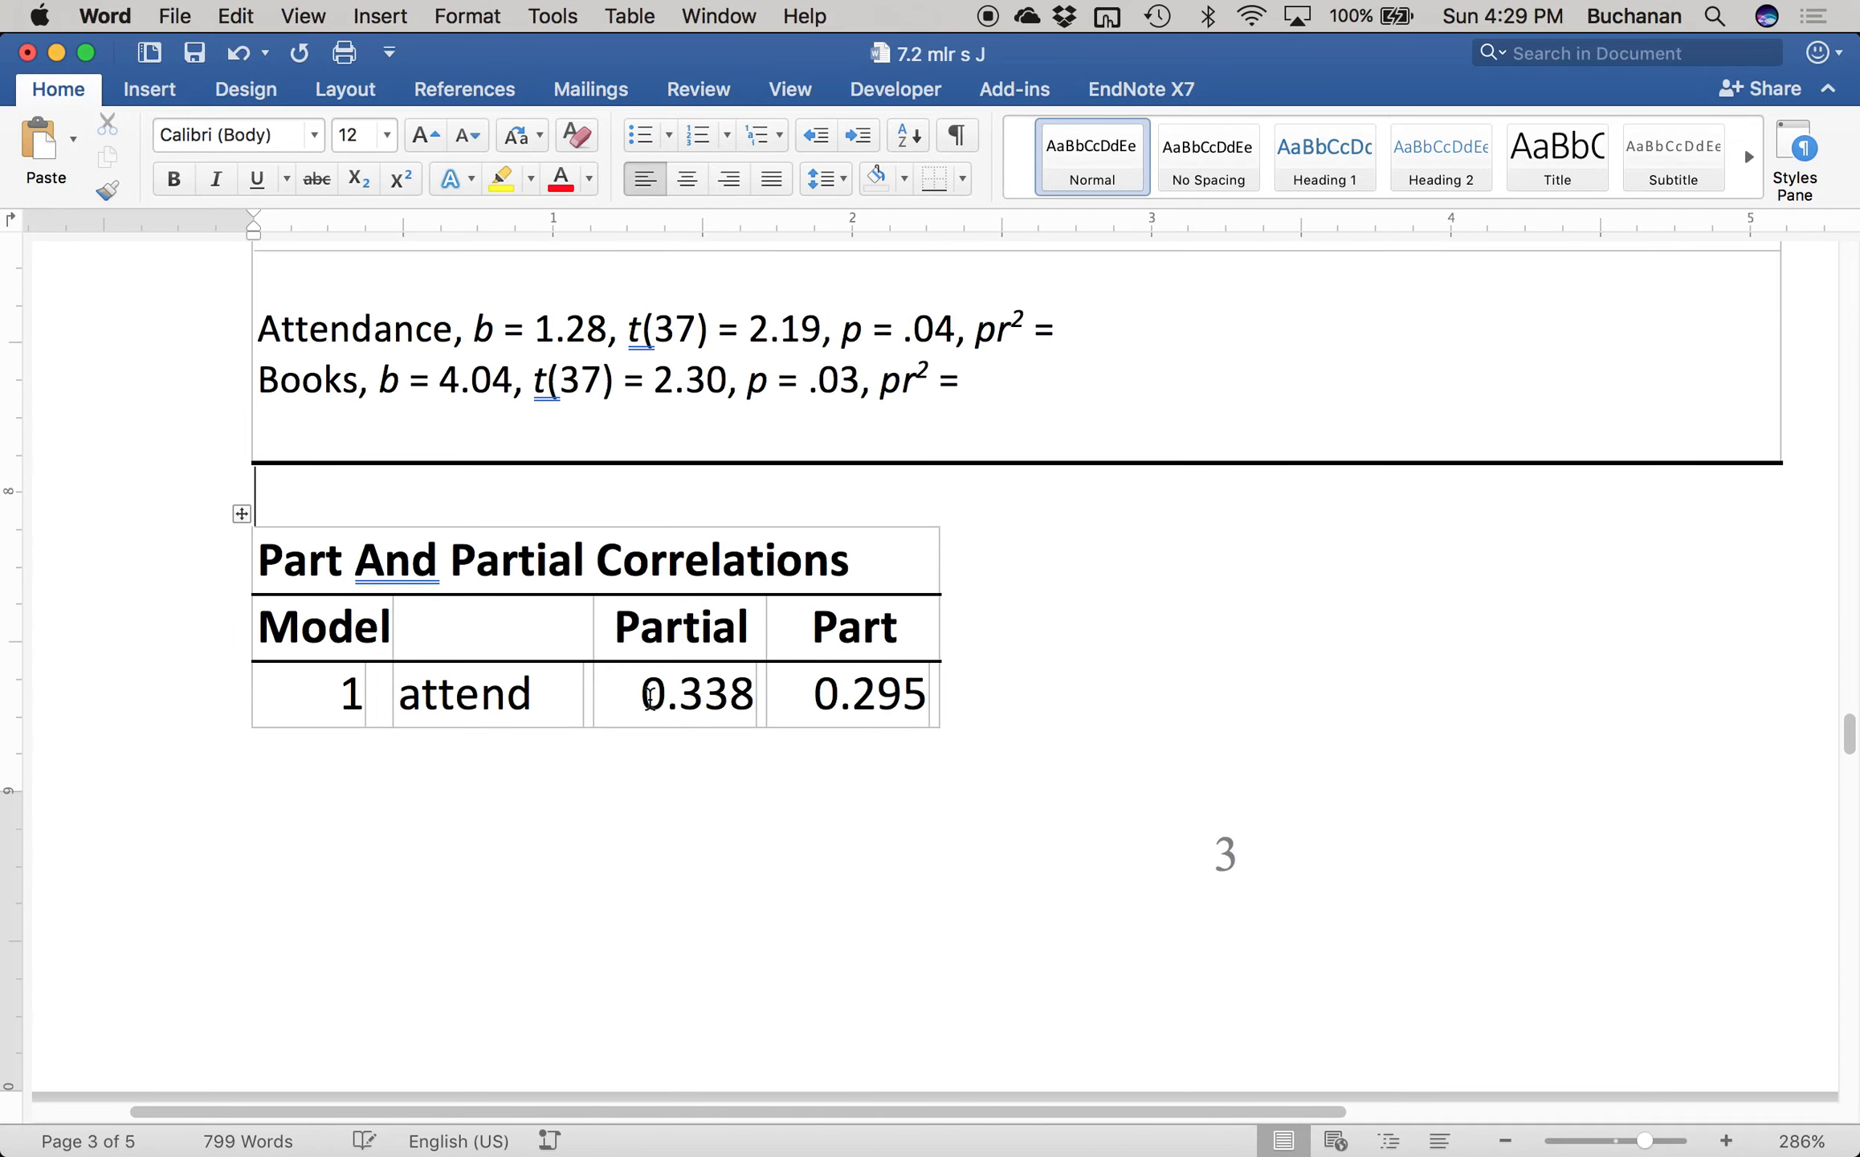
- Highlight the Partial values of attend and books in yellow in the Part And Partial Correlations table
{"action": "left_click_drag", "start_coordinate": [643, 693], "coordinate": [765, 781]}
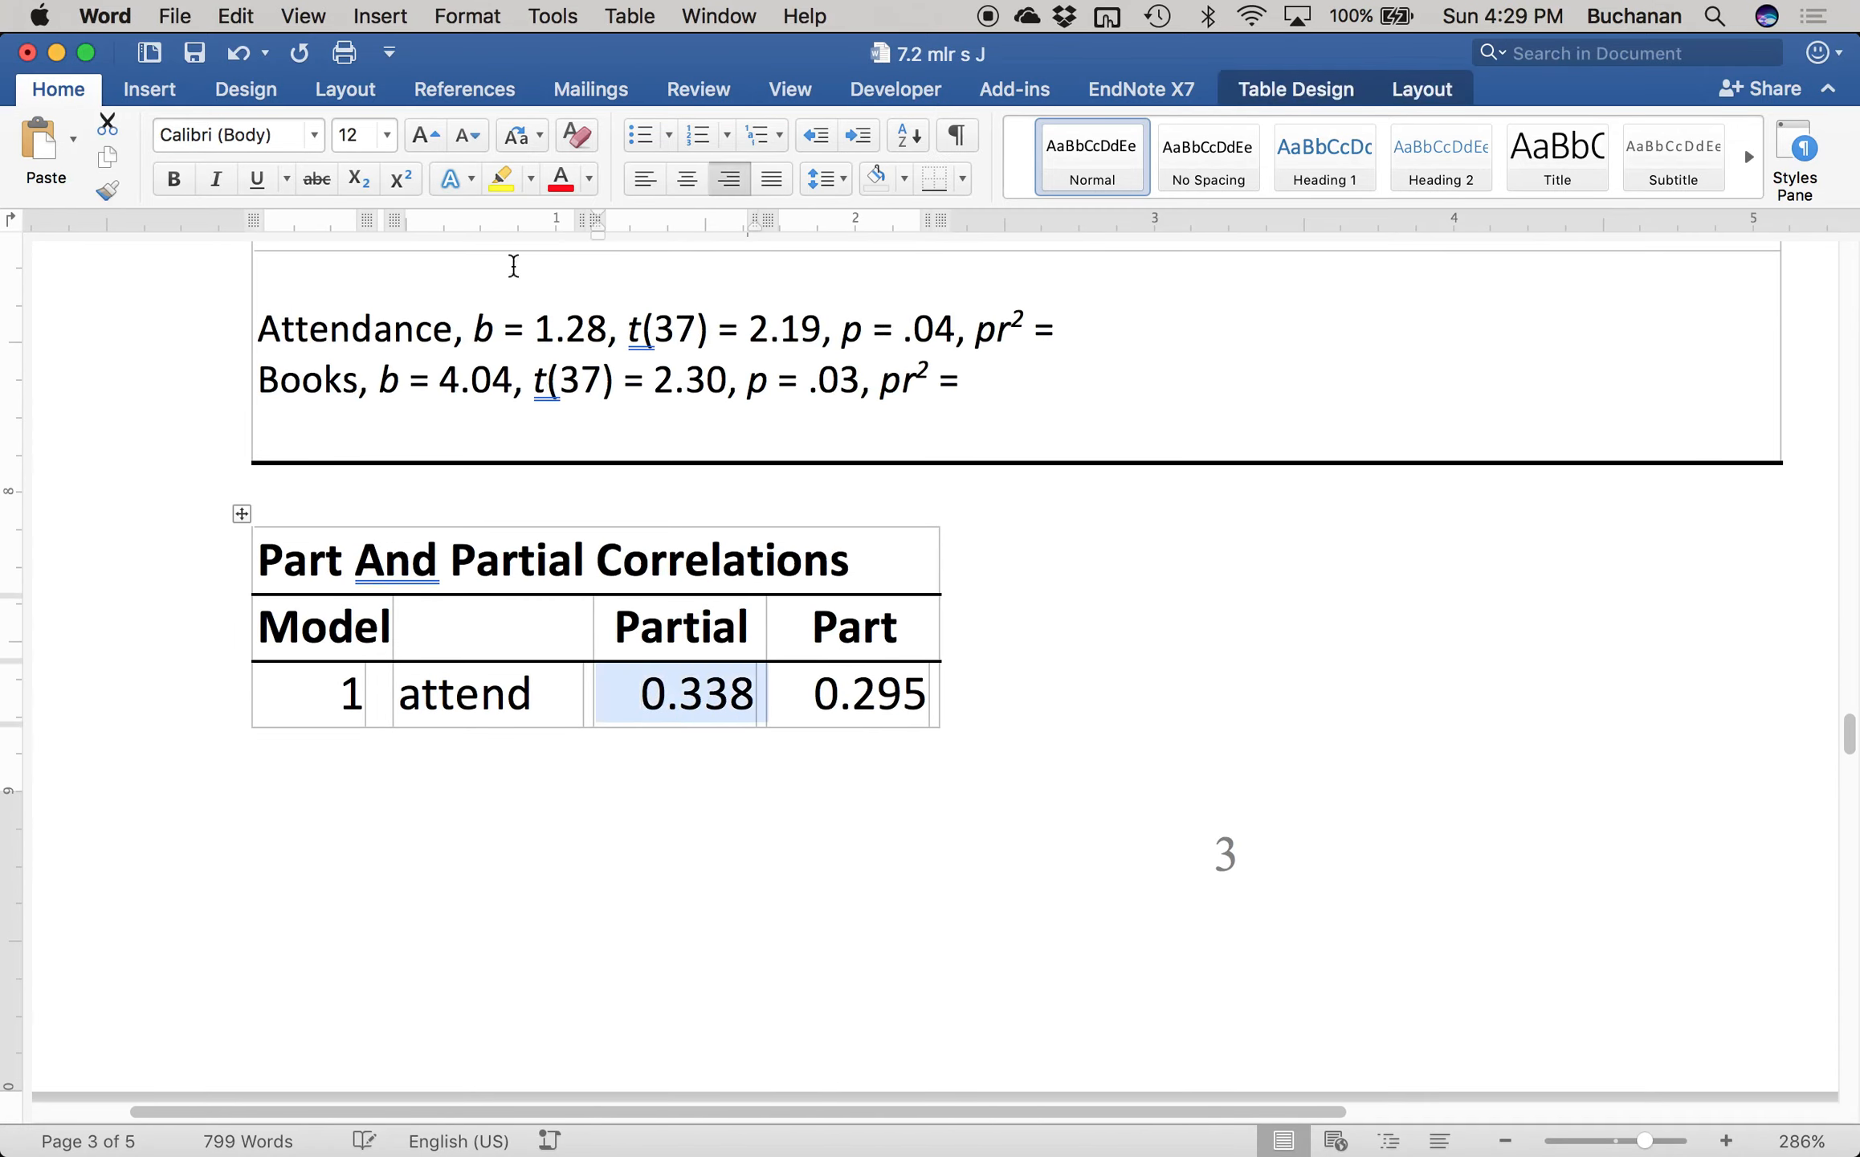
{"action": "left_click", "coordinate": [500, 178]}
{"action": "scroll", "coordinate": [648, 538], "scroll_direction": "down", "scroll_amount": 6}
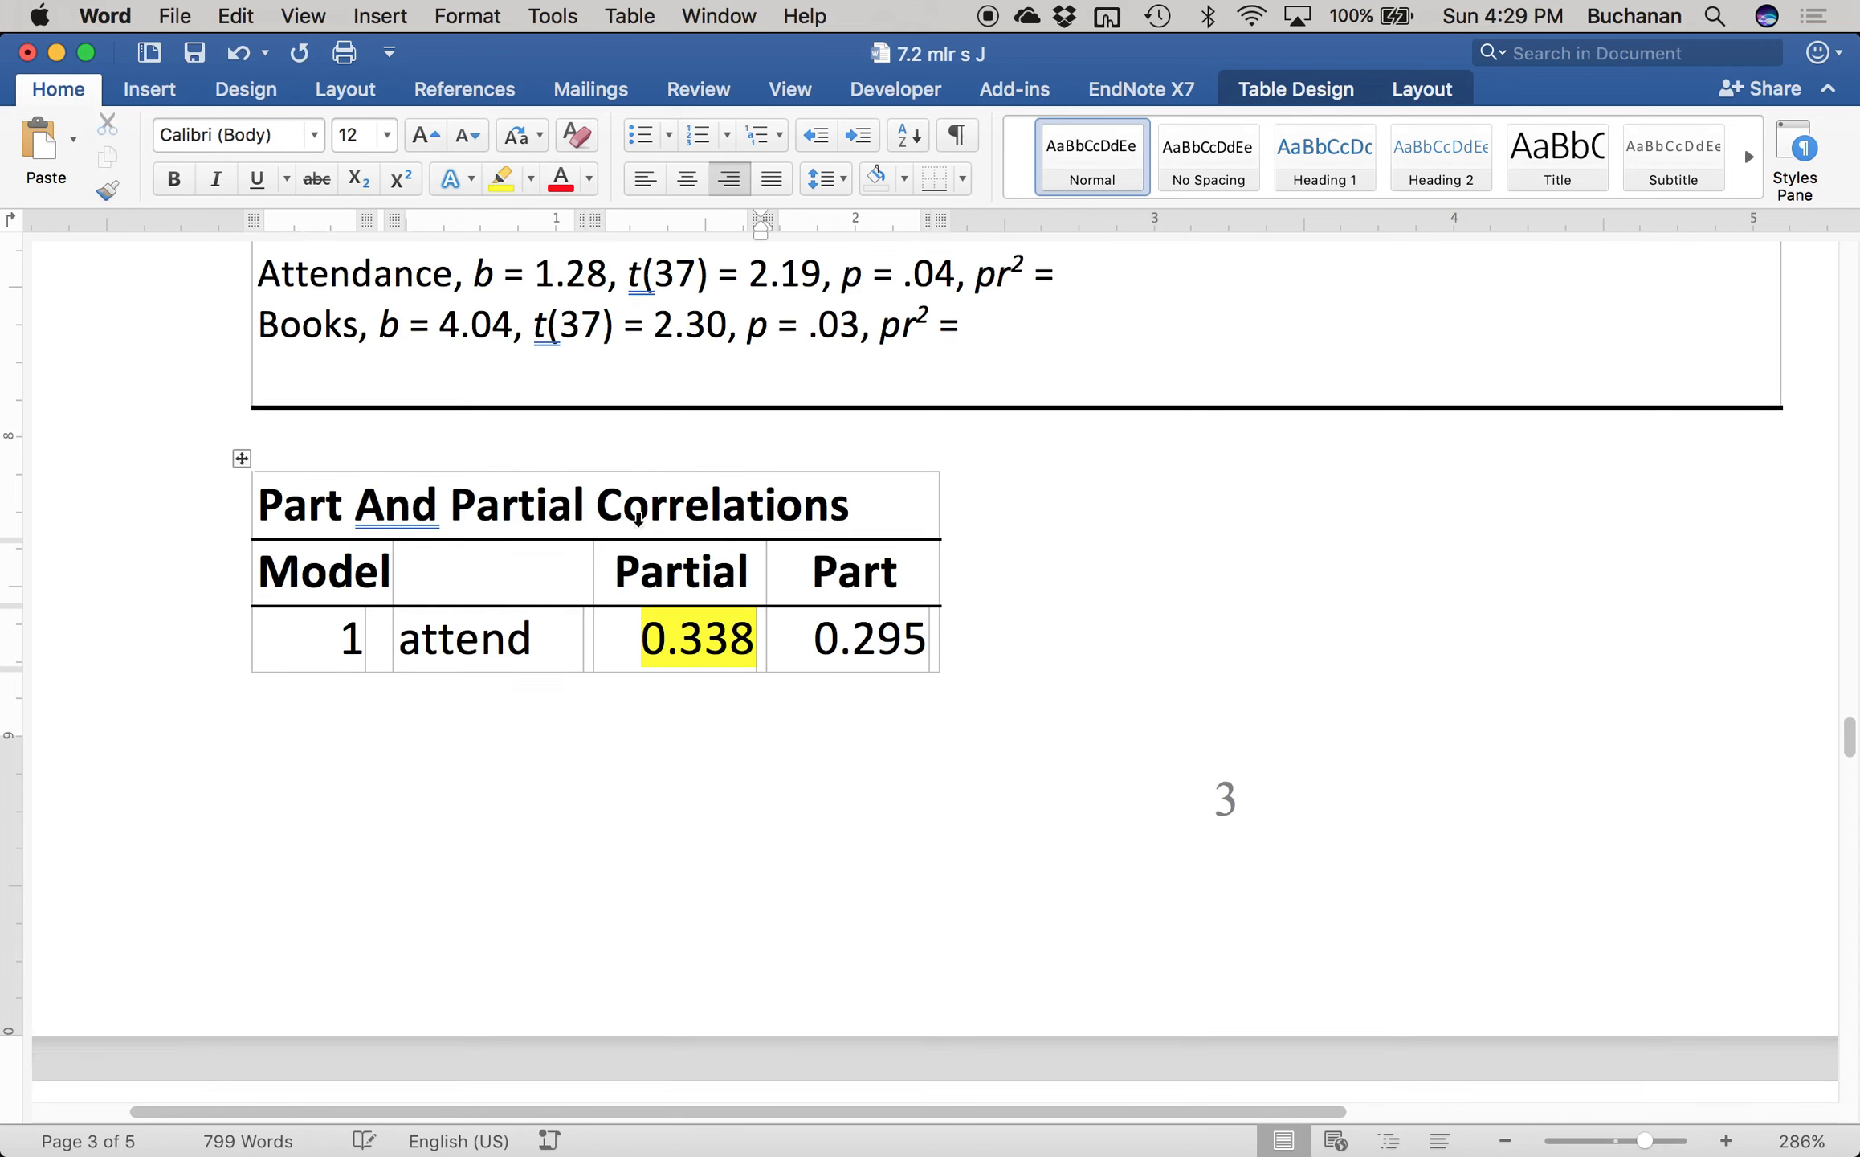
{"action": "scroll", "coordinate": [648, 538], "scroll_direction": "down", "scroll_amount": 3}
{"action": "left_click_drag", "start_coordinate": [620, 849], "coordinate": [734, 850]}
{"action": "left_click", "coordinate": [500, 178]}
- Calculate .34*.34 in Spotlight and append the rounded square, .12, after "pr² =" on the Attendance line in Word
{"action": "scroll", "coordinate": [849, 609], "scroll_direction": "up", "scroll_amount": 5}
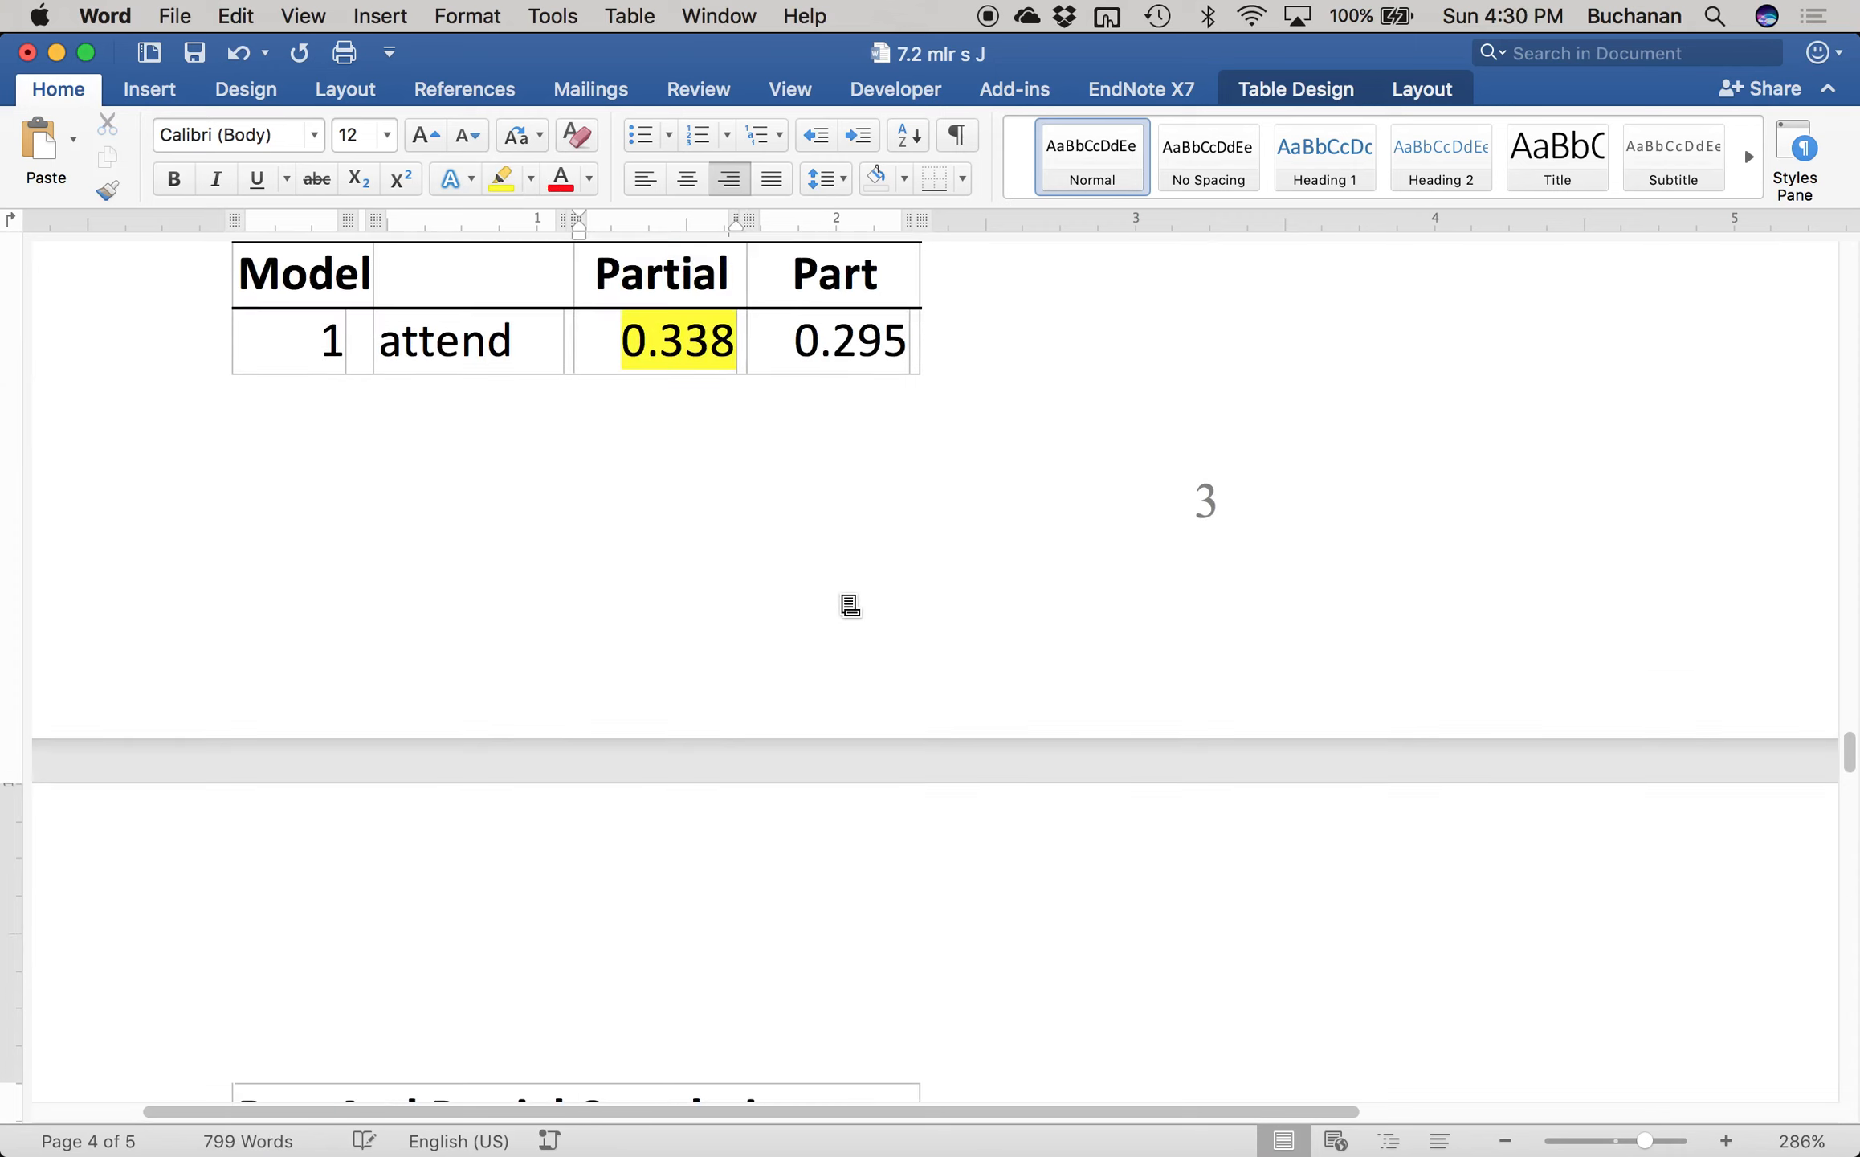
{"action": "scroll", "coordinate": [850, 606], "scroll_direction": "up", "scroll_amount": 5}
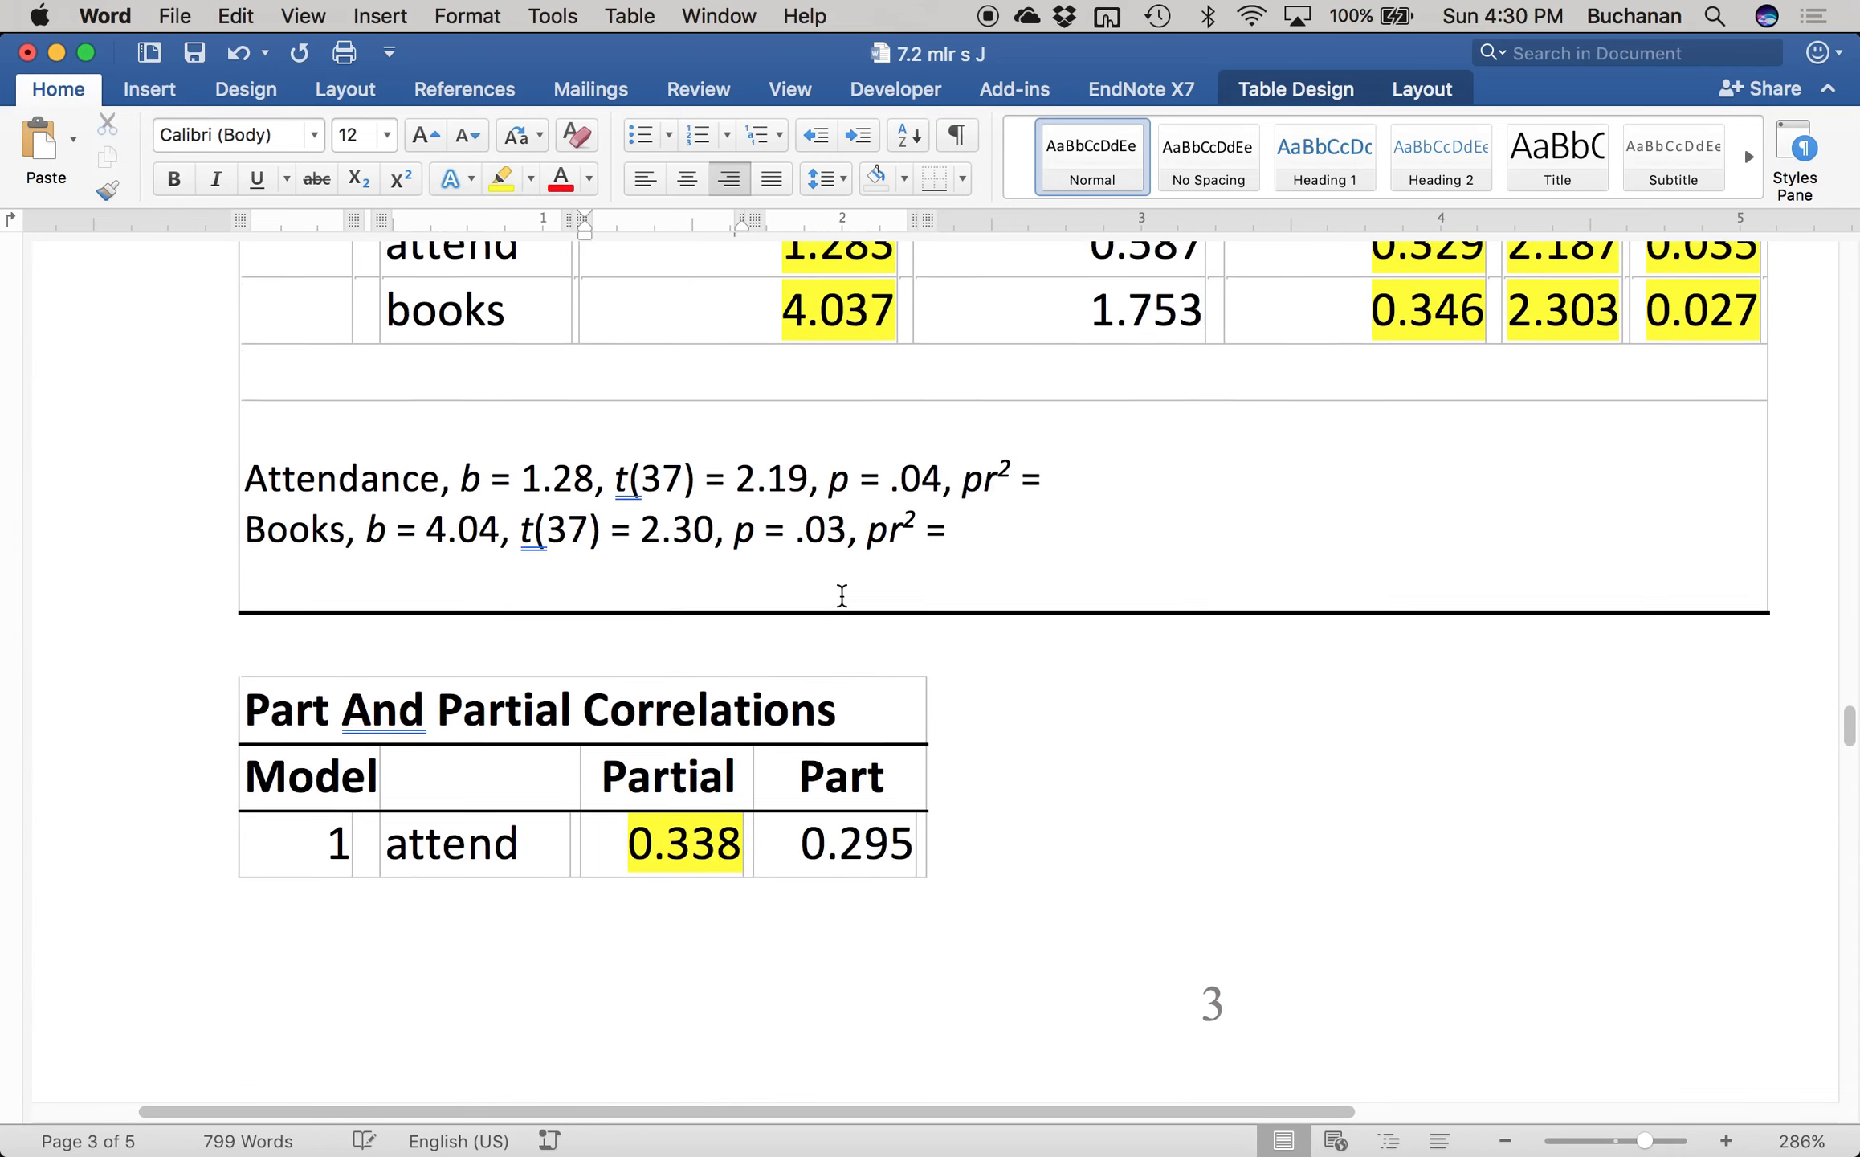
{"action": "left_click", "coordinate": [1715, 16]}
{"action": "type", "text": ".34"}
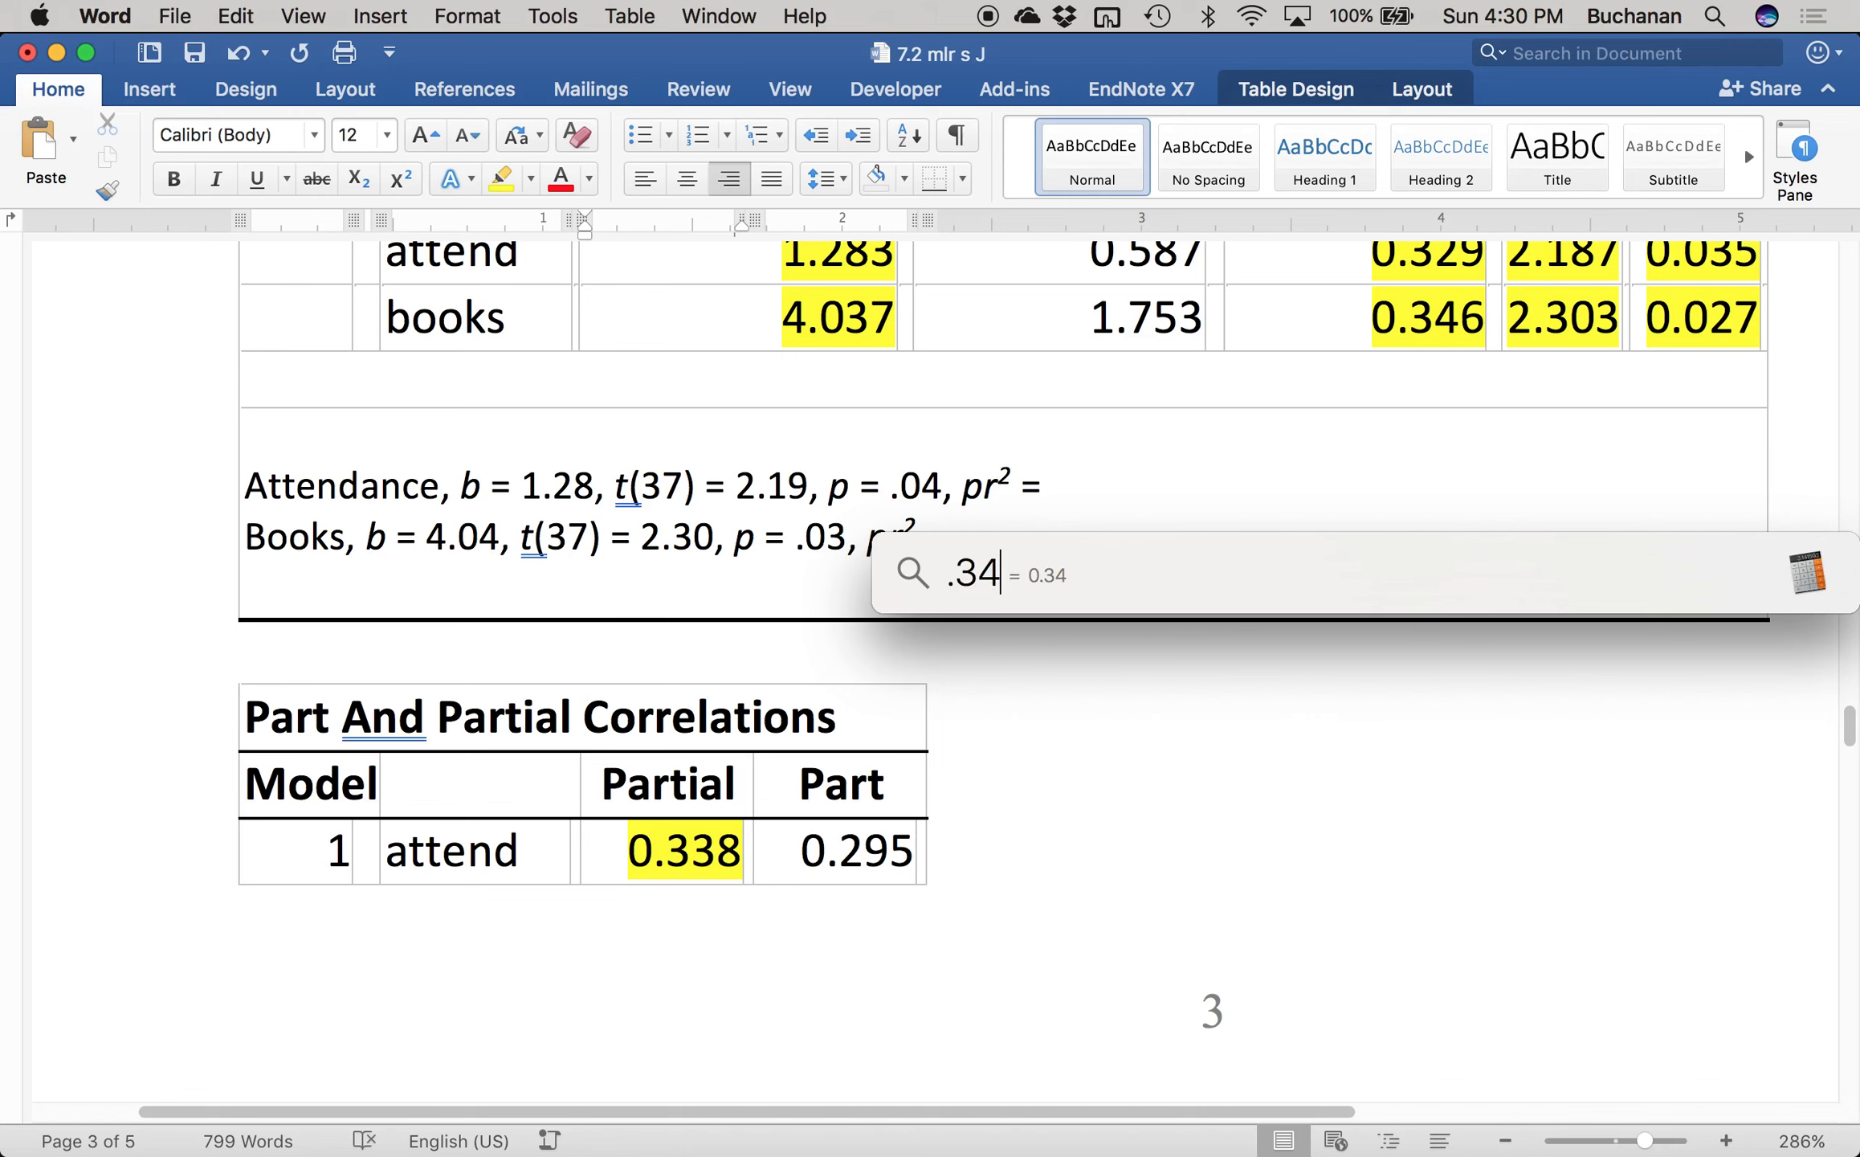
{"action": "type", "text": "*34"}
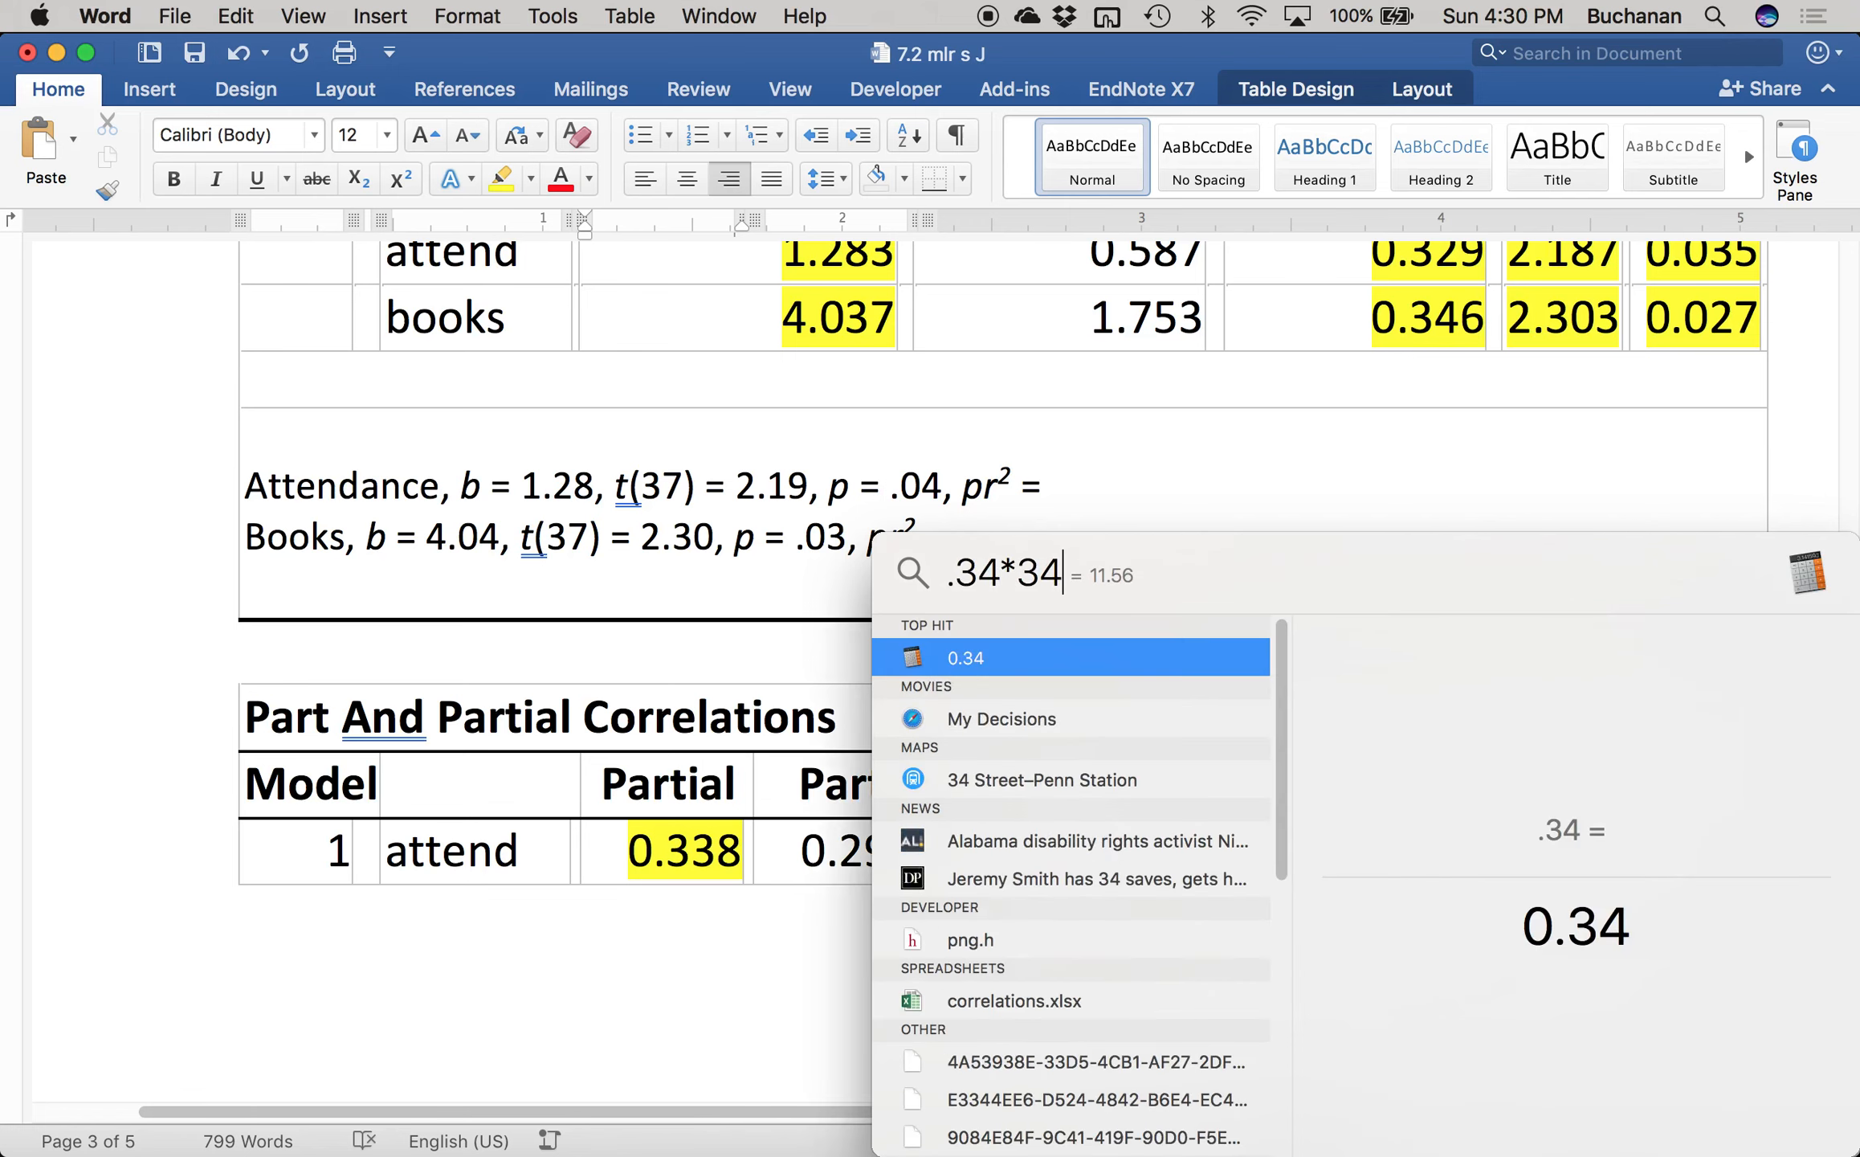
{"action": "key", "text": "Left"}
{"action": "key", "text": "Left"}
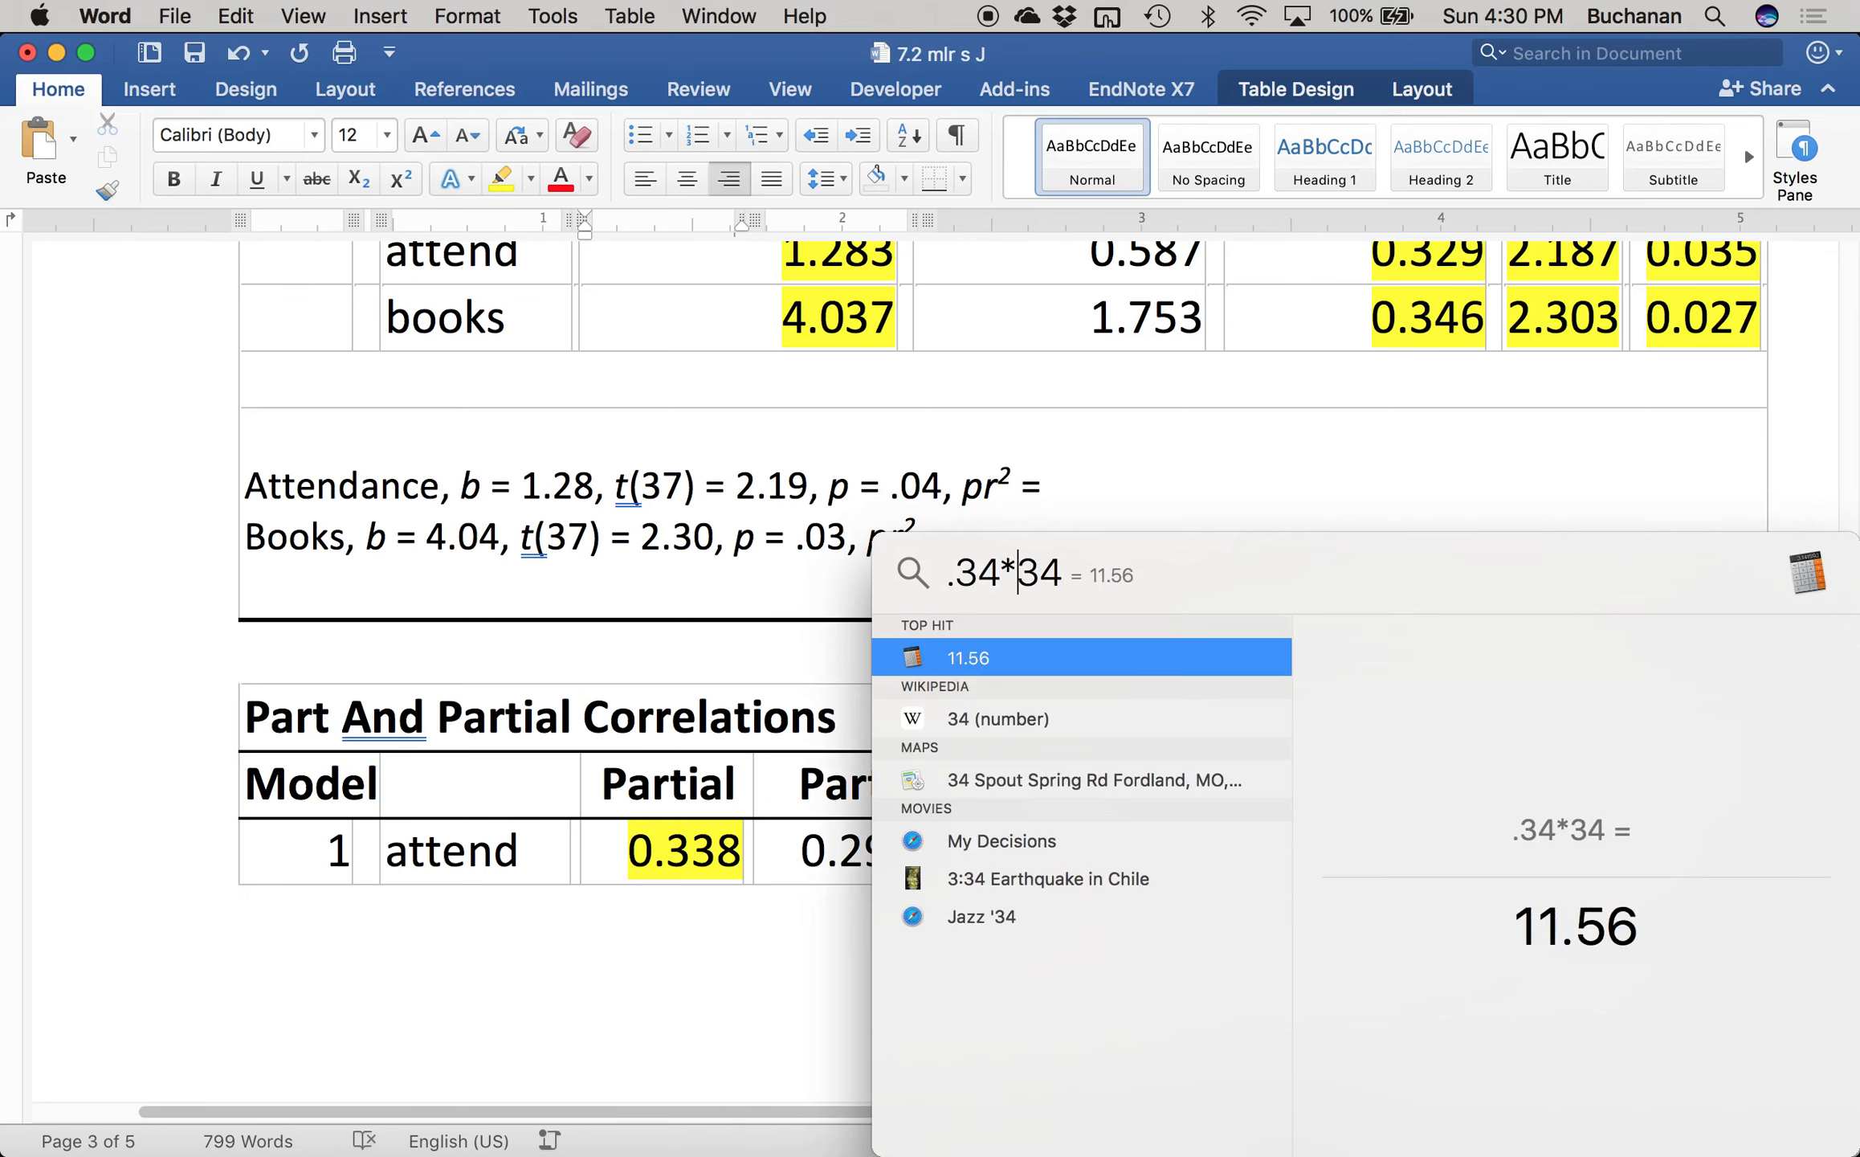
{"action": "type", "text": "."}
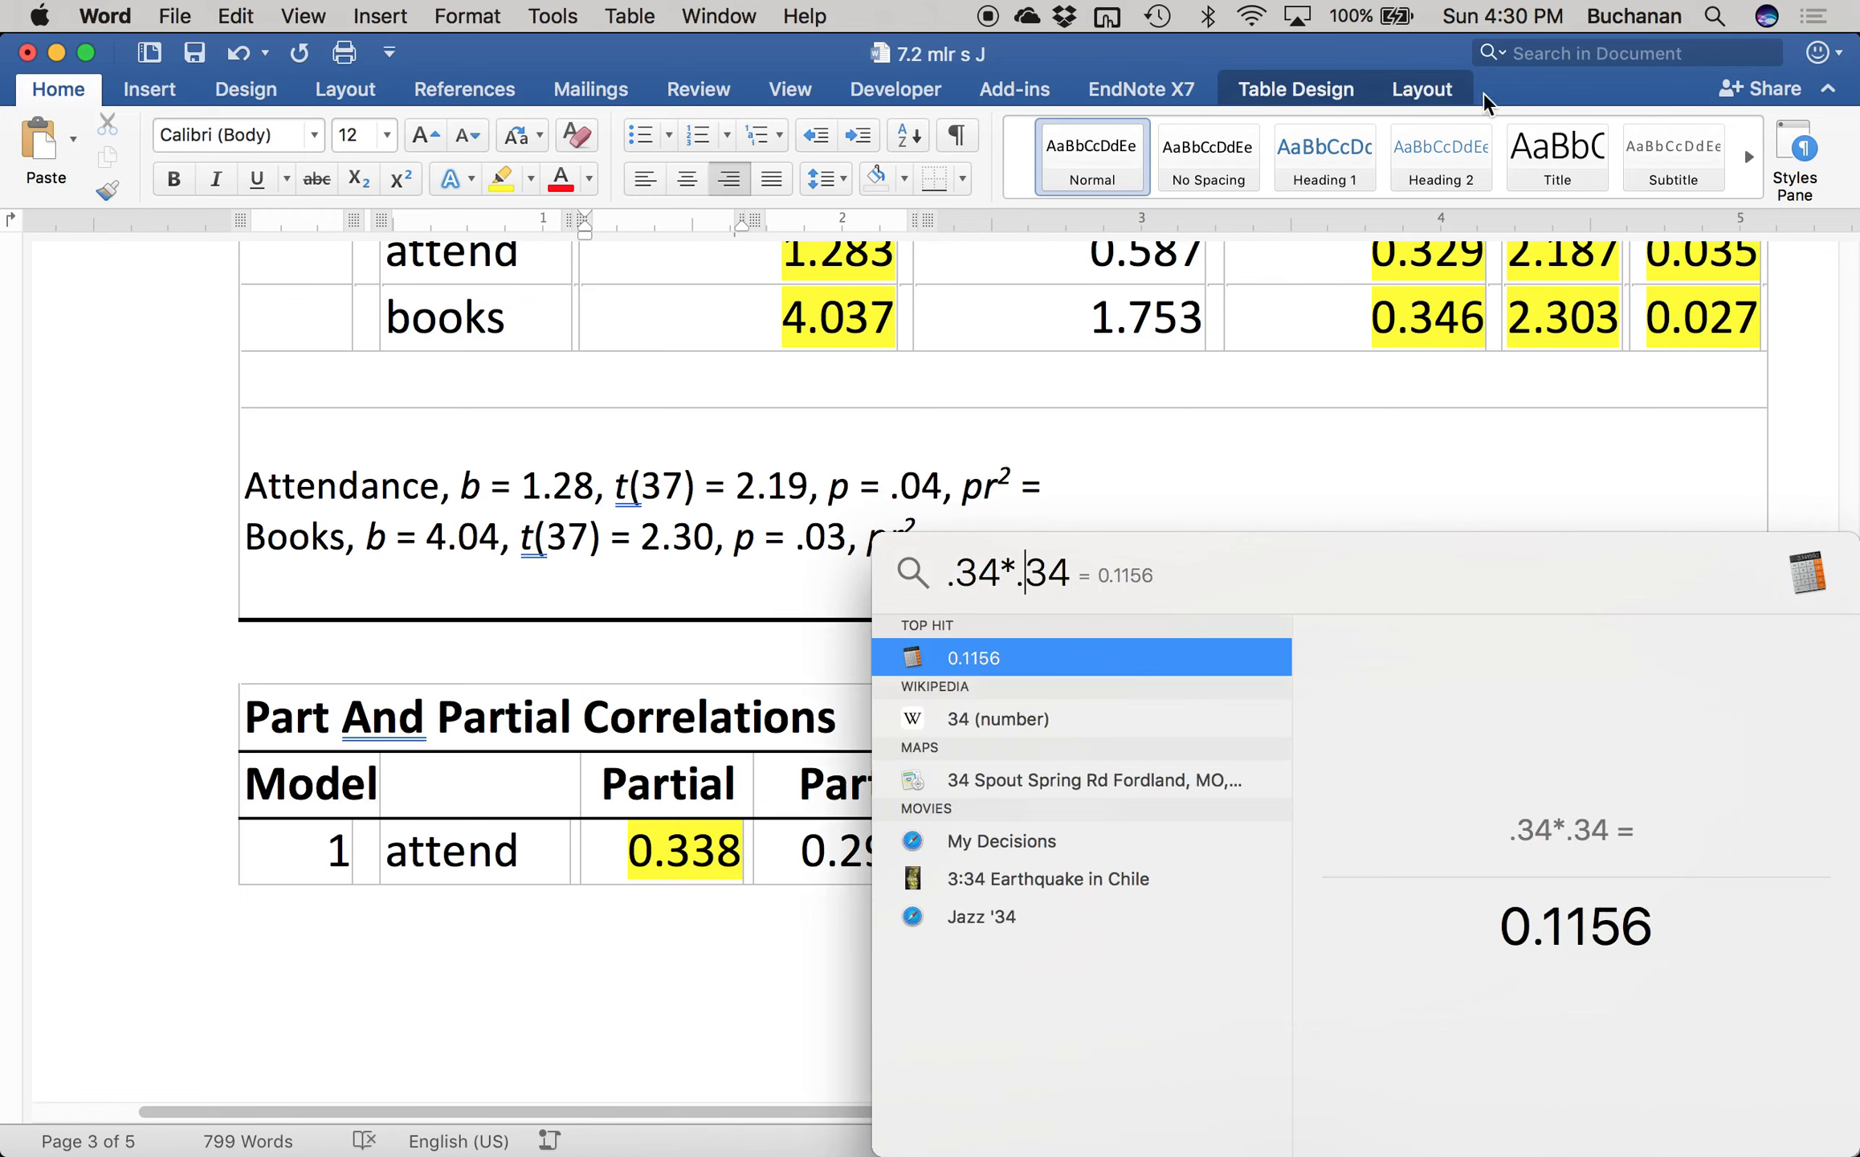
{"action": "left_click", "coordinate": [1071, 489]}
{"action": "type", "text": ".12"}
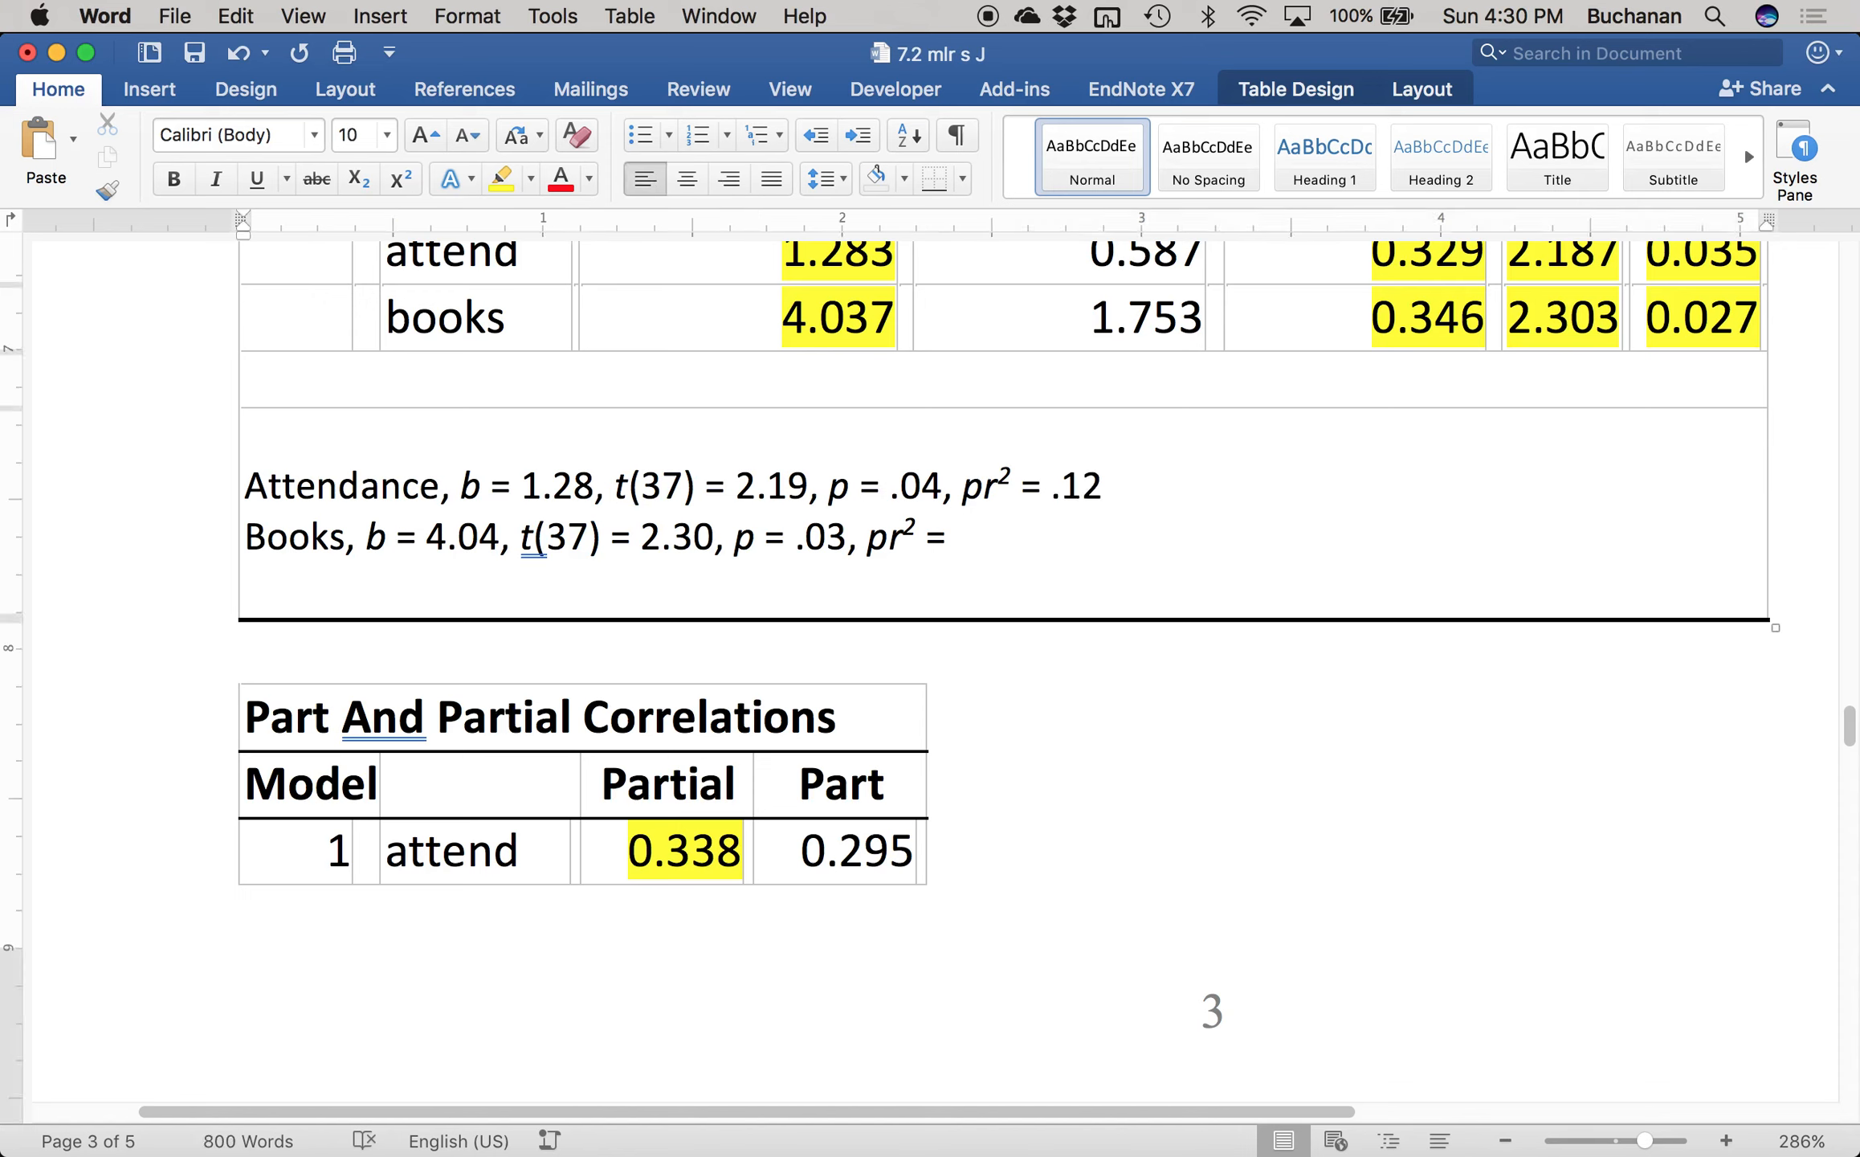
- Calculate .35*.35 in Spotlight to square the partial correlation of books
{"action": "left_click", "coordinate": [981, 534]}
{"action": "left_click", "coordinate": [1714, 16]}
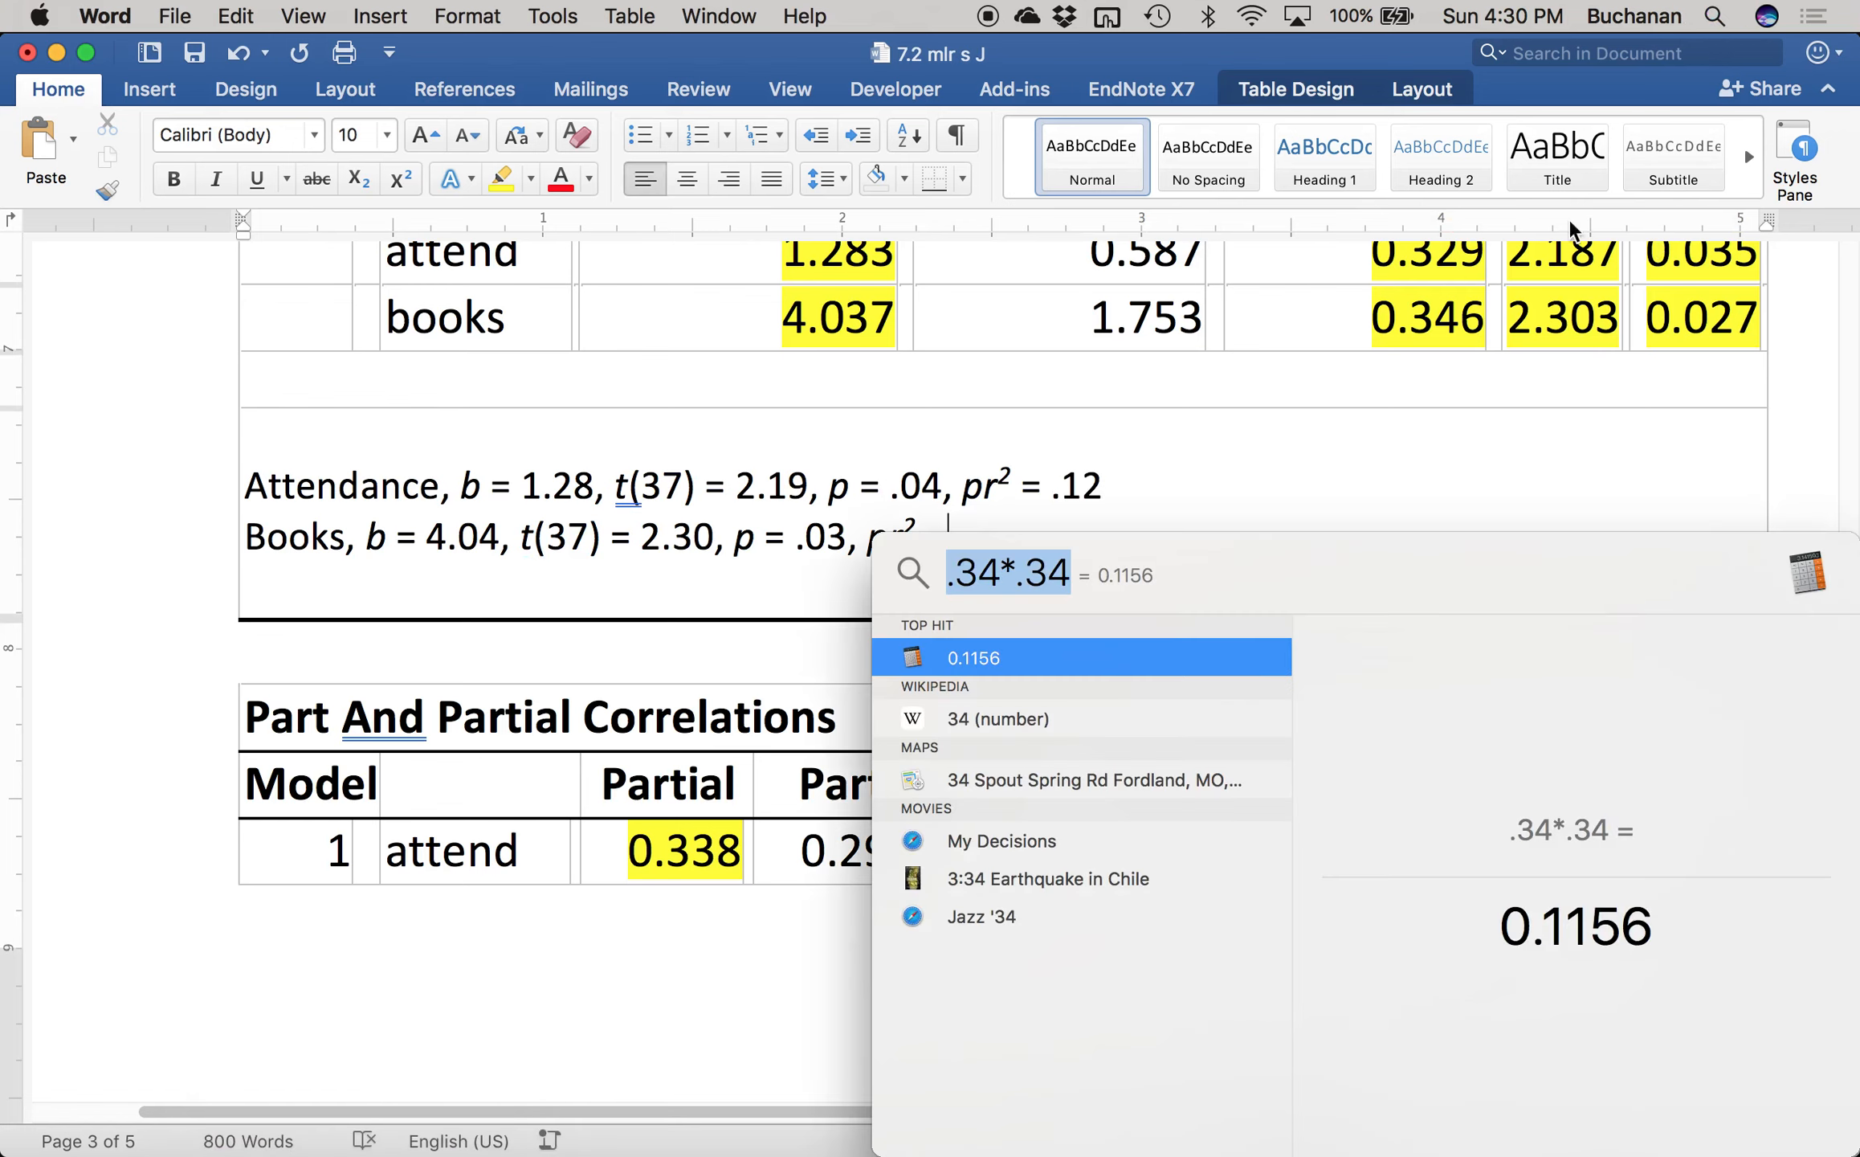
{"action": "scroll", "coordinate": [691, 1020], "scroll_direction": "down", "scroll_amount": 5}
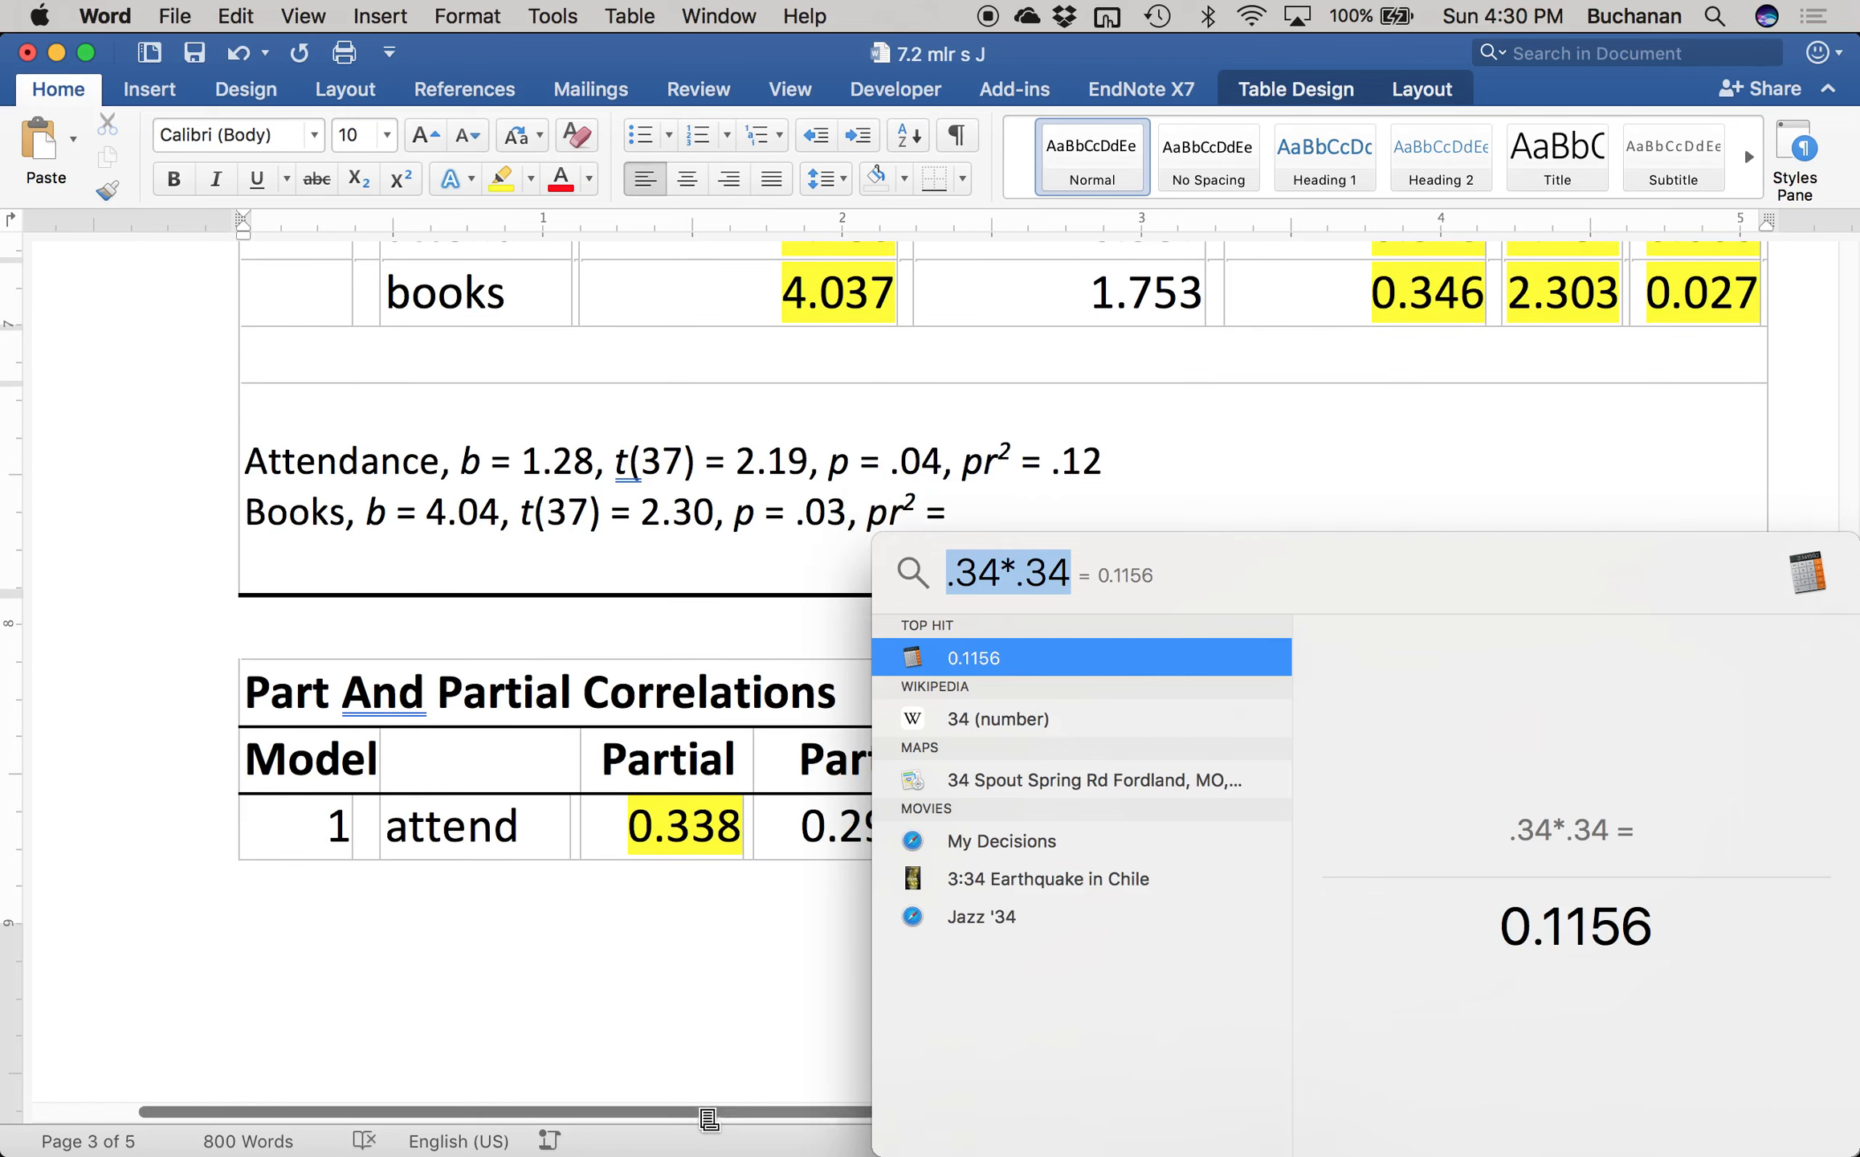
{"action": "scroll", "coordinate": [717, 886], "scroll_direction": "down", "scroll_amount": 15}
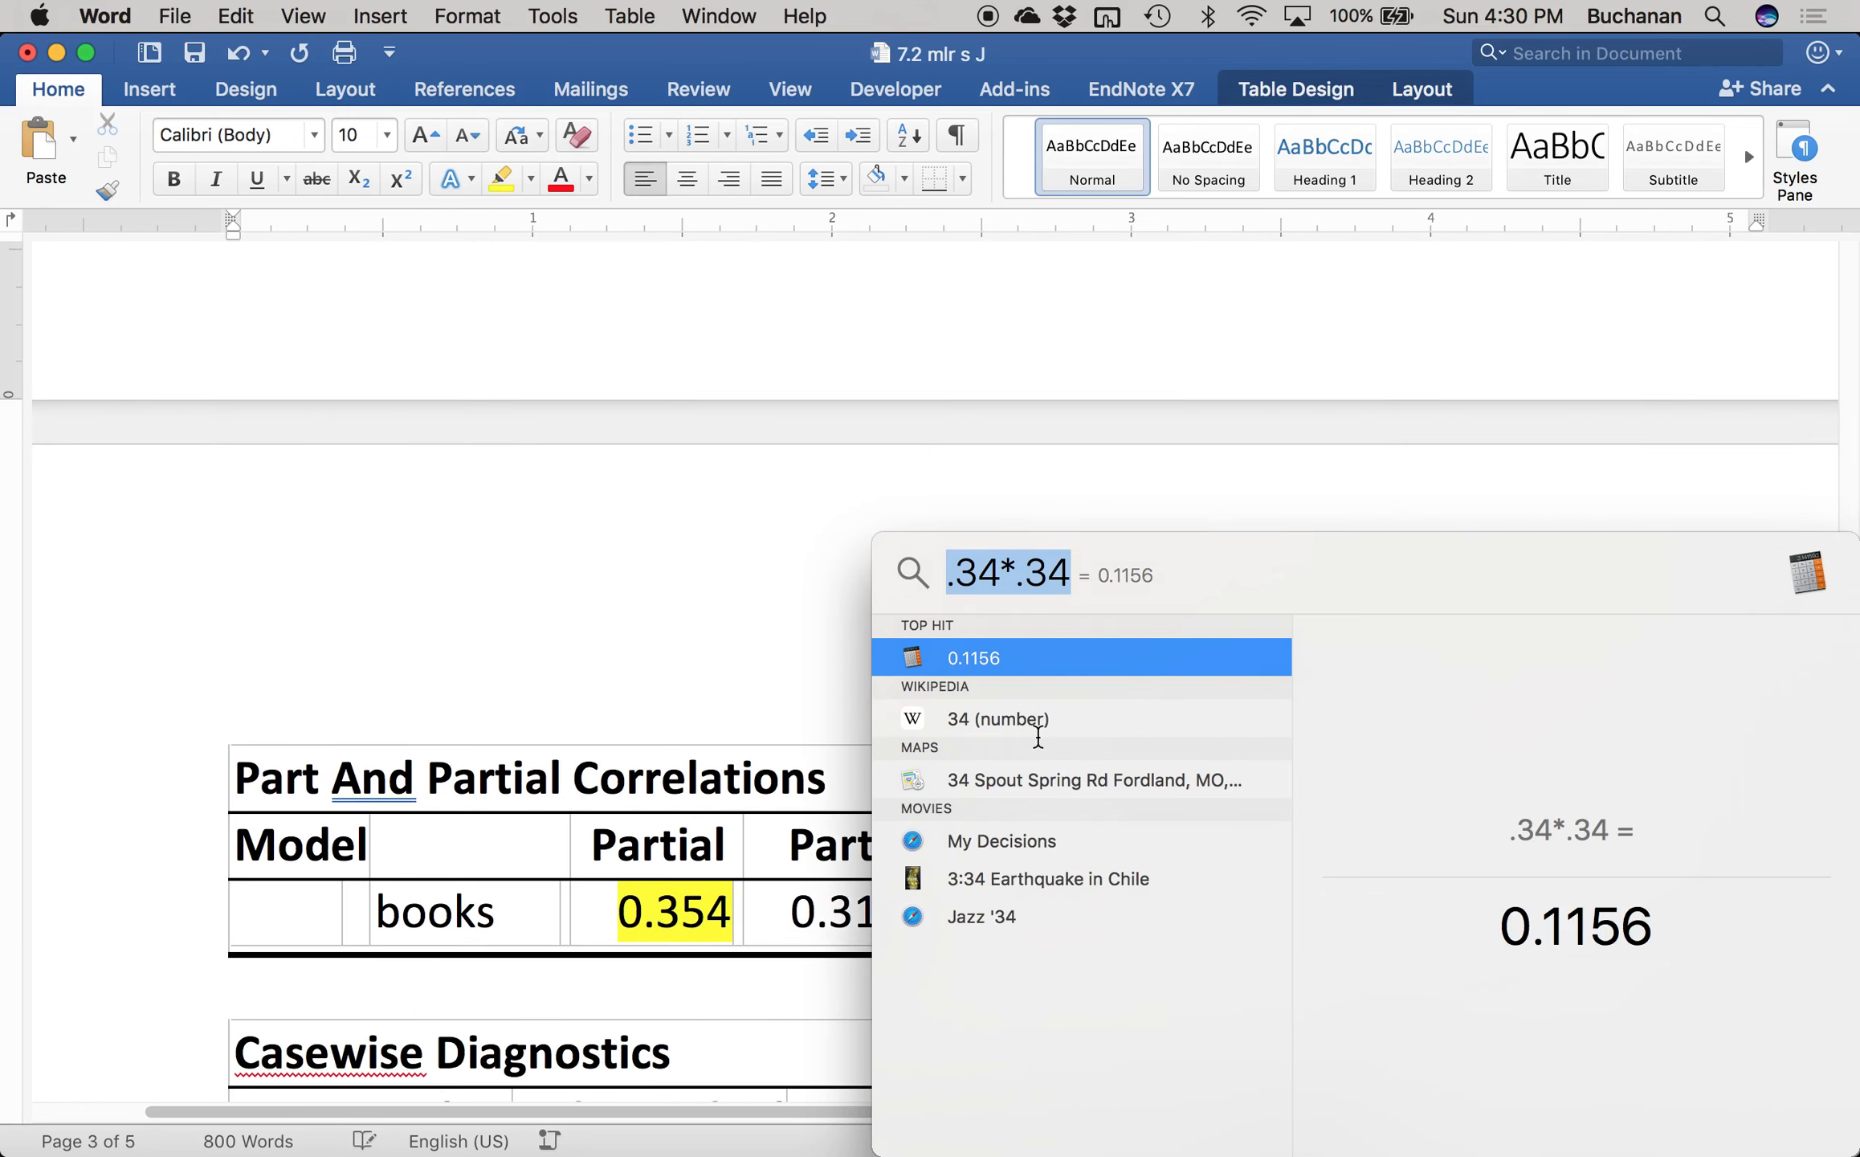
{"action": "type", "text": ".45"}
{"action": "key", "text": "BackSpace"}
{"action": "key", "text": "BackSpace"}
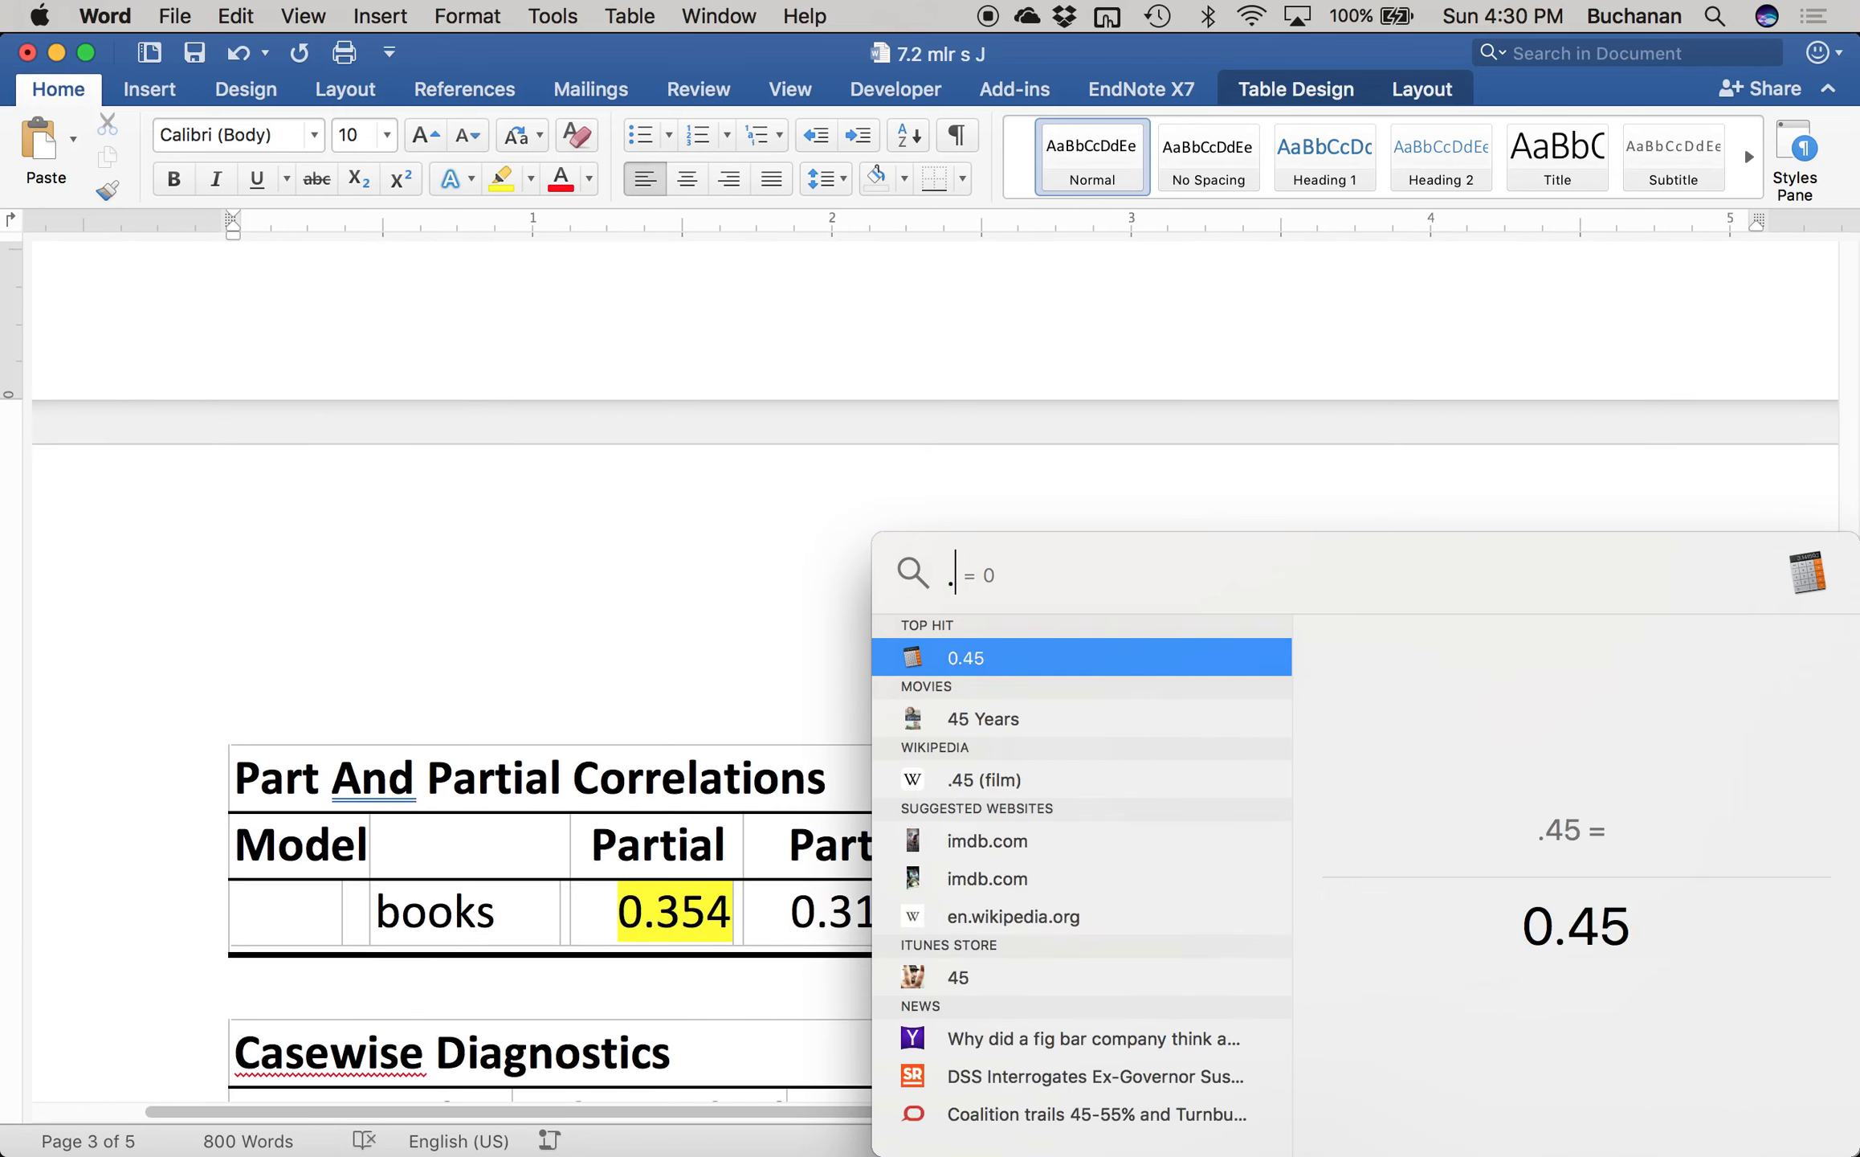
{"action": "type", "text": "35"}
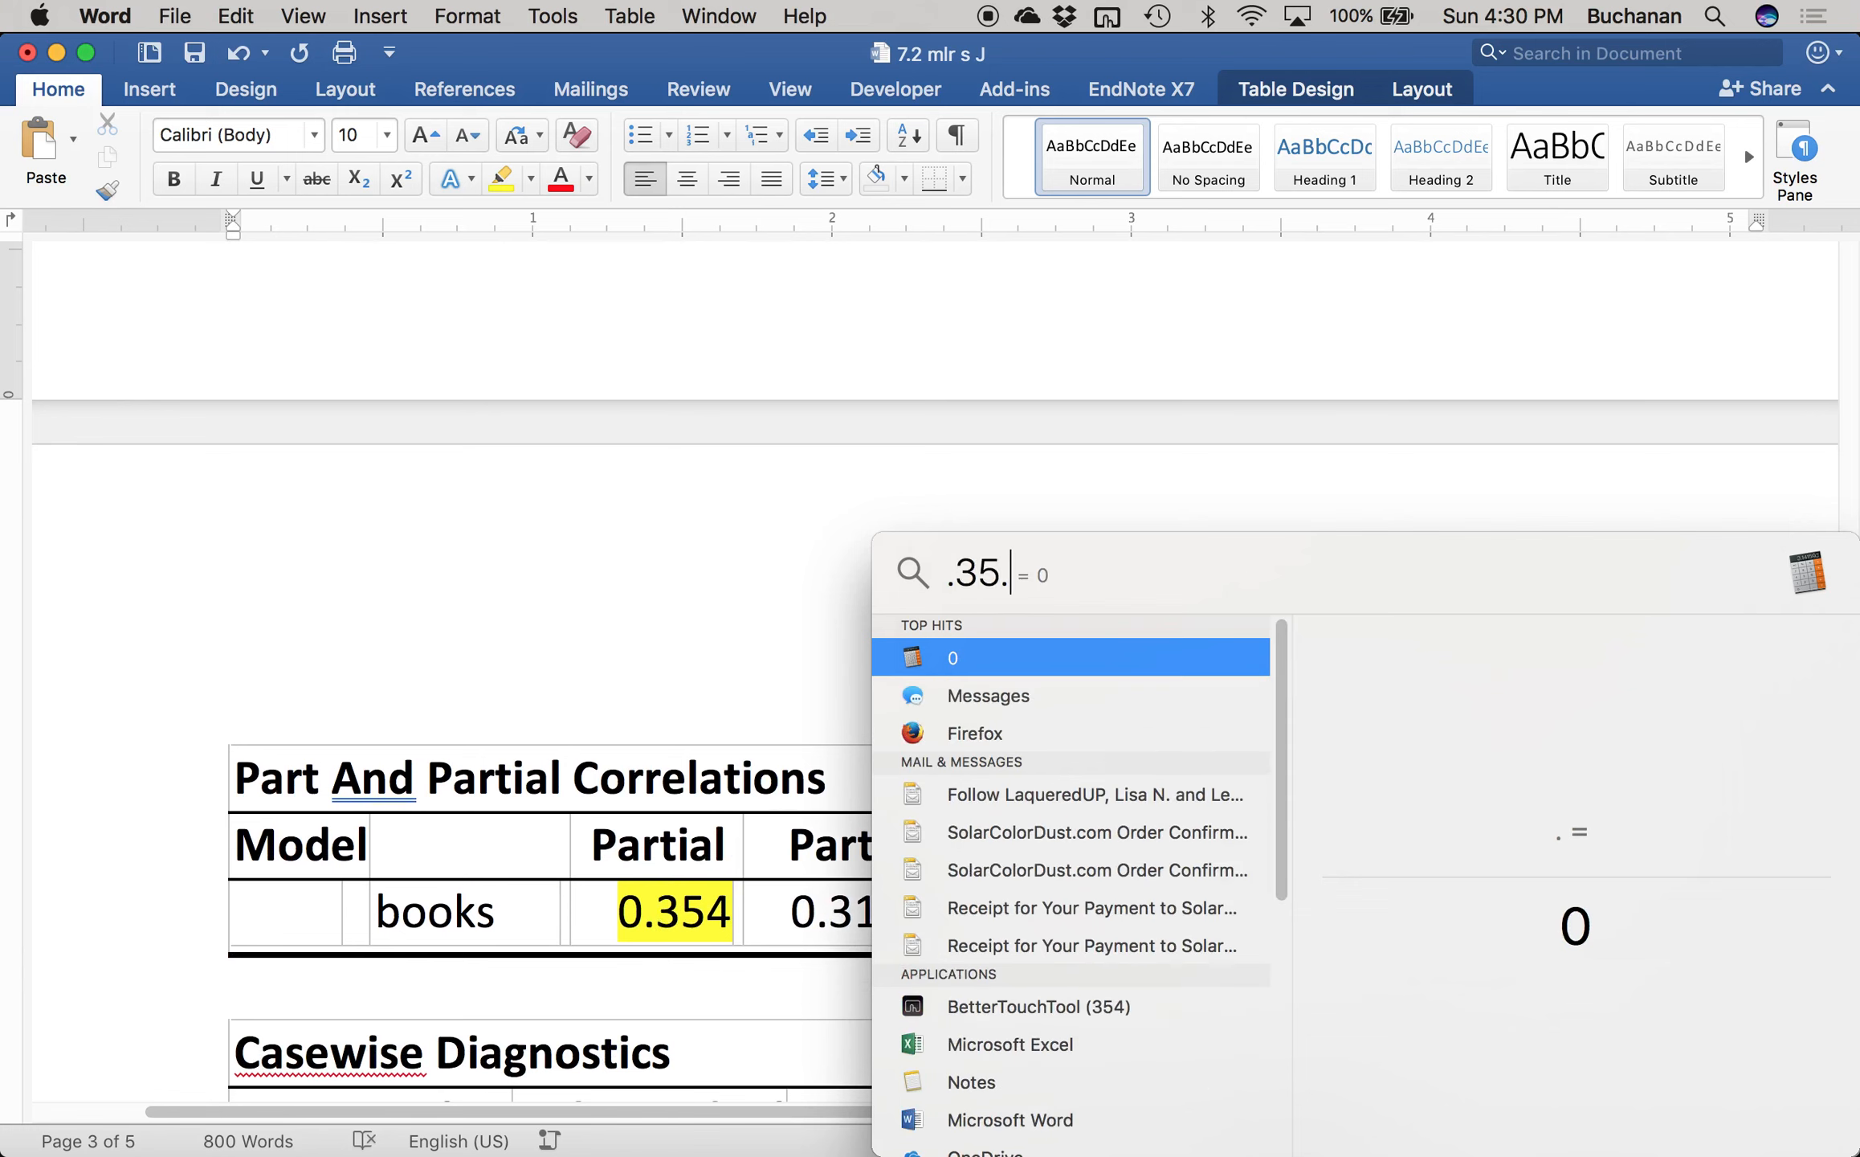
{"action": "type", "text": "*.35"}
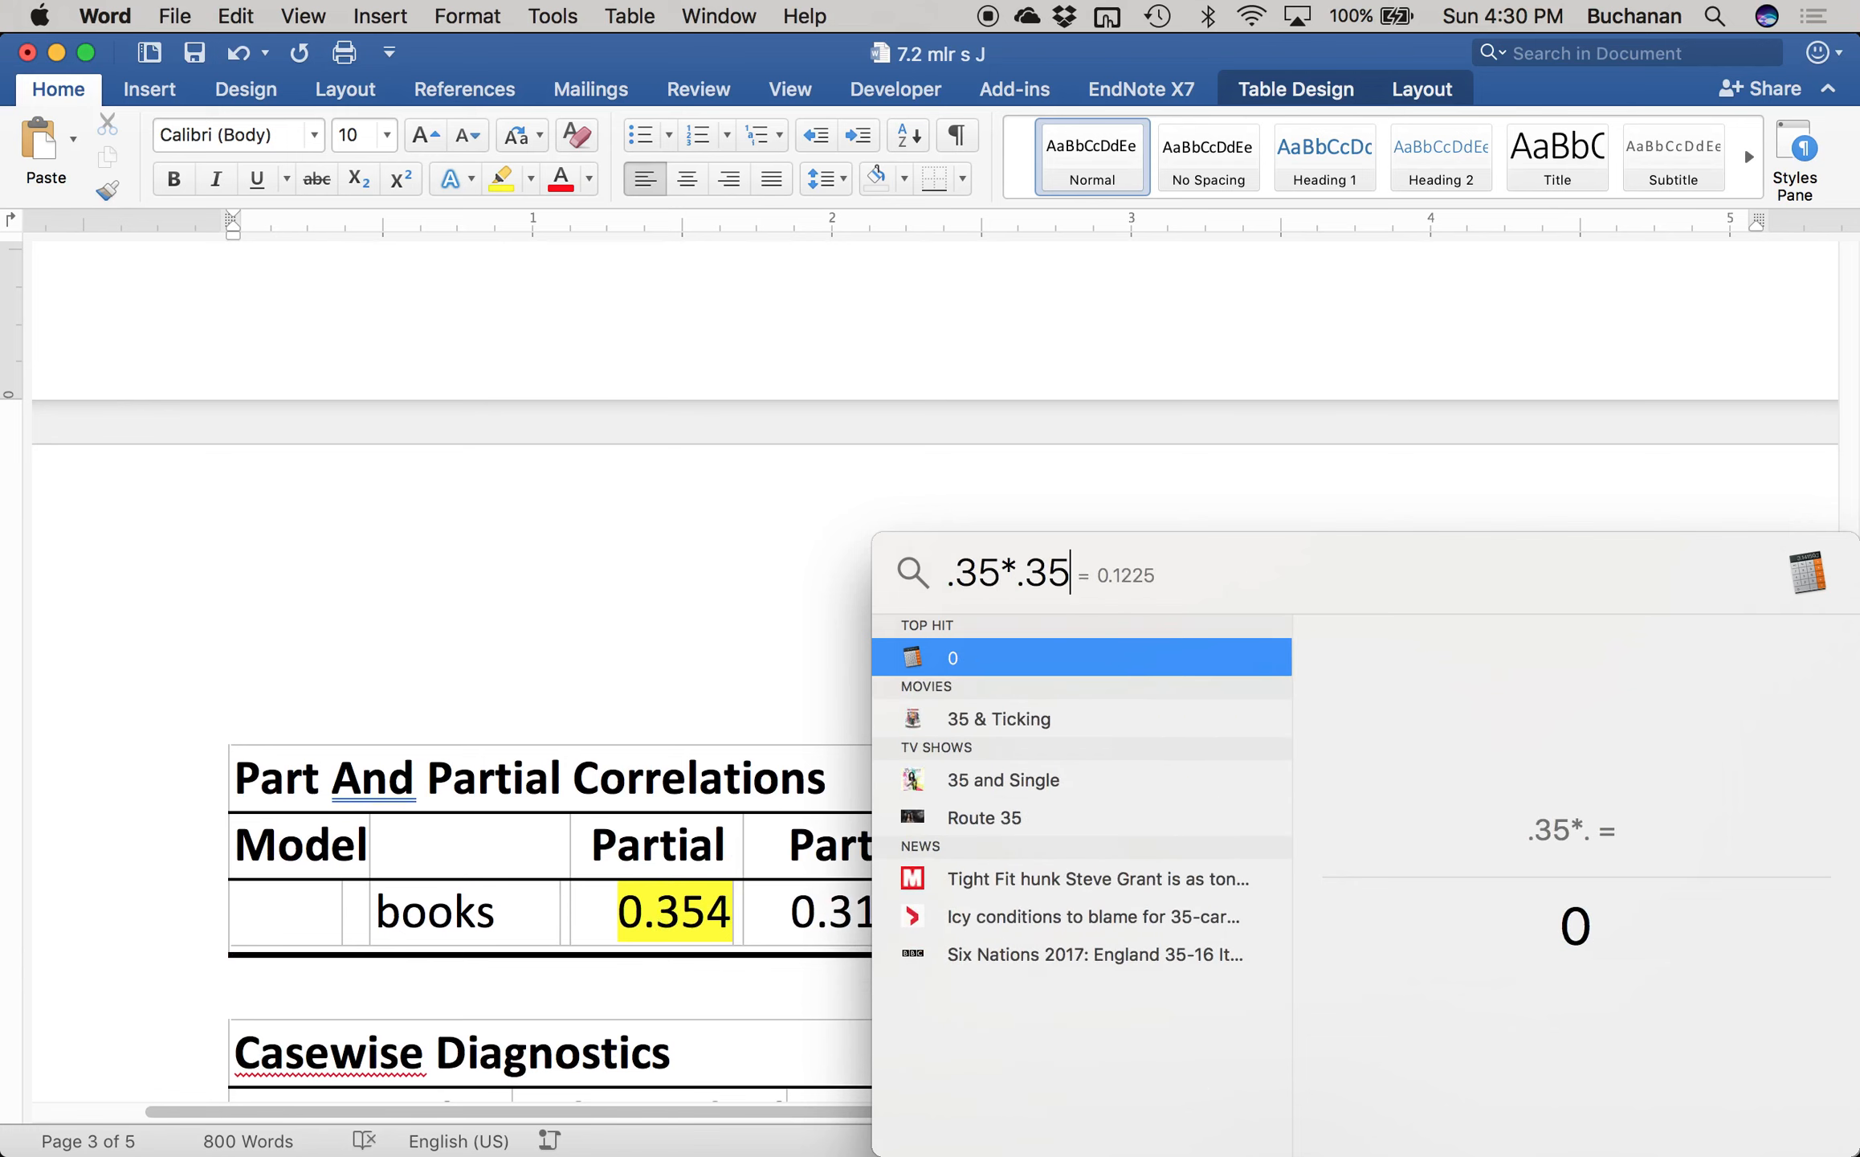
- Return to Word and append ".12" after "pr² =" on the Books line
{"action": "left_click", "coordinate": [797, 621]}
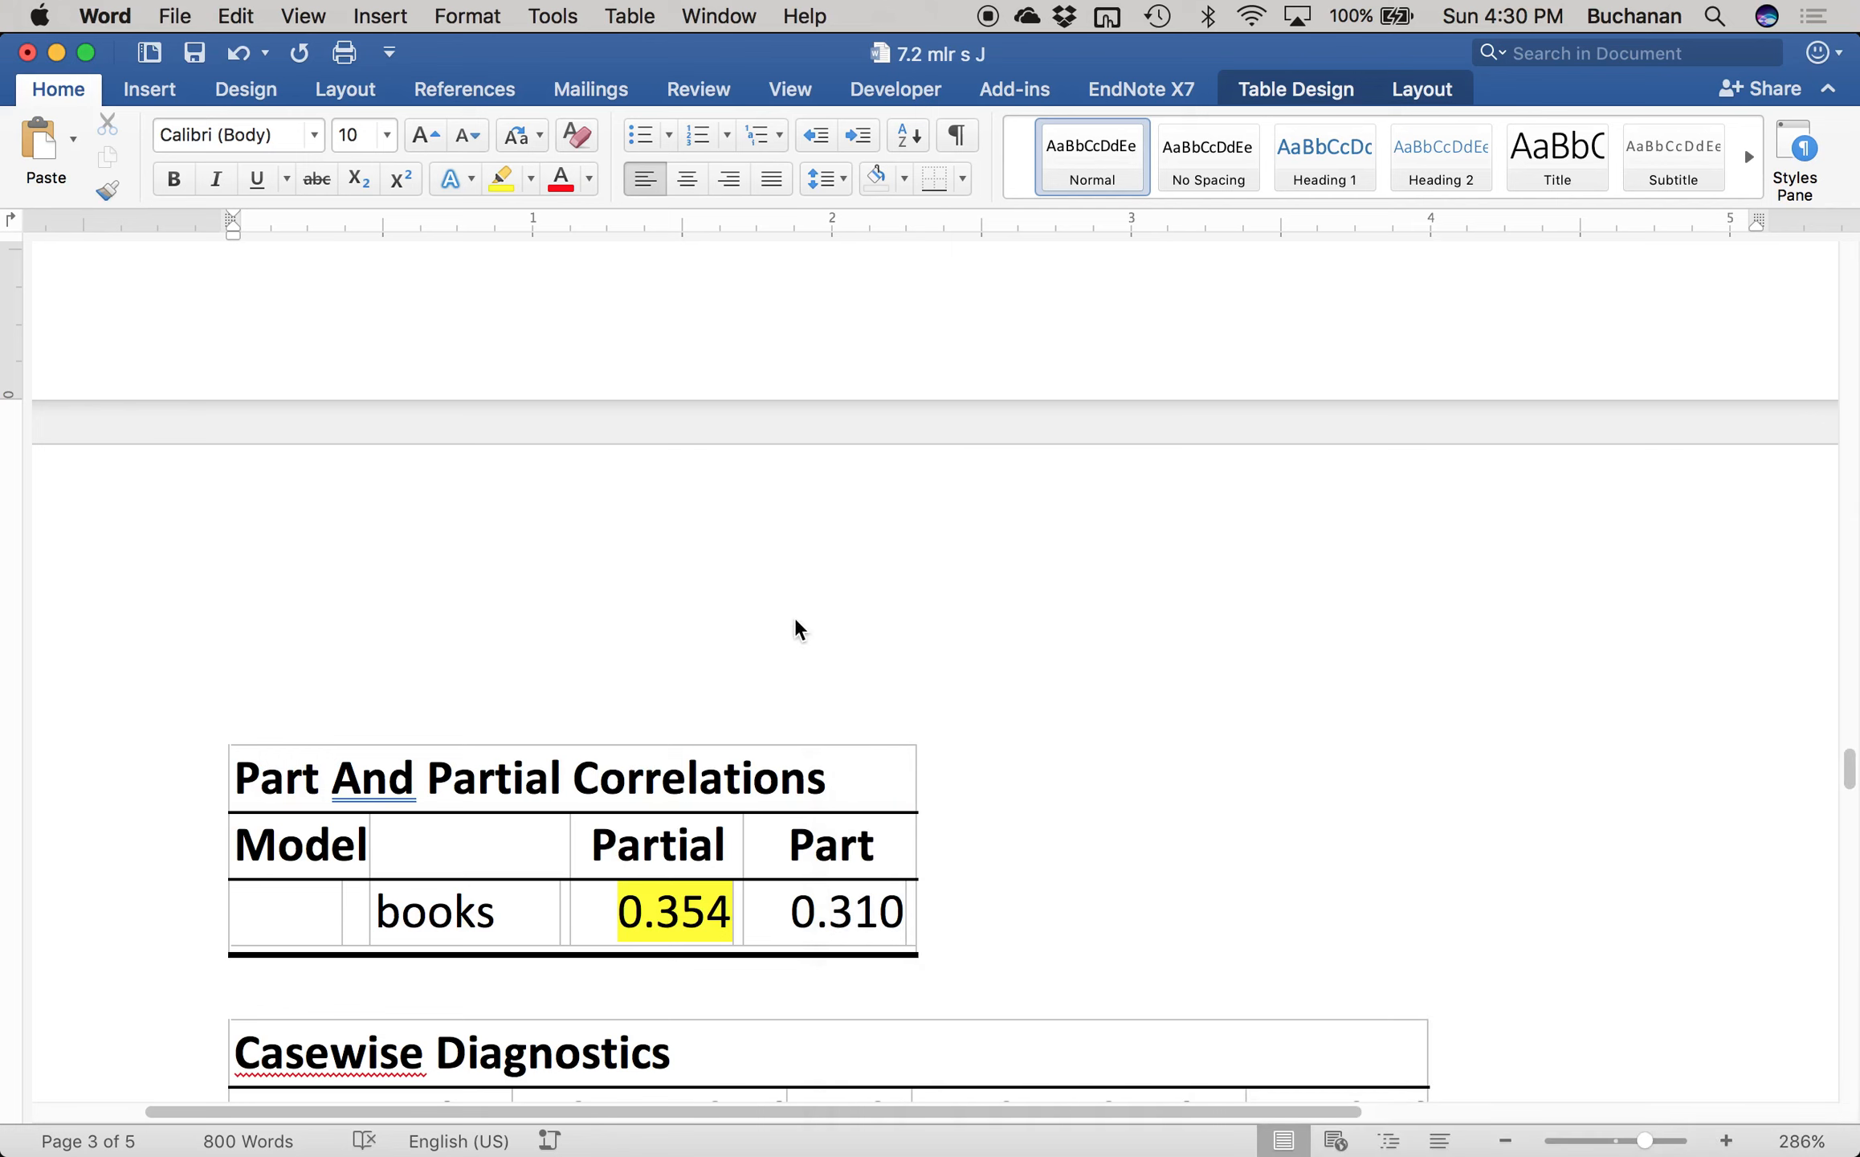
{"action": "scroll", "coordinate": [803, 626], "scroll_direction": "up", "scroll_amount": 10}
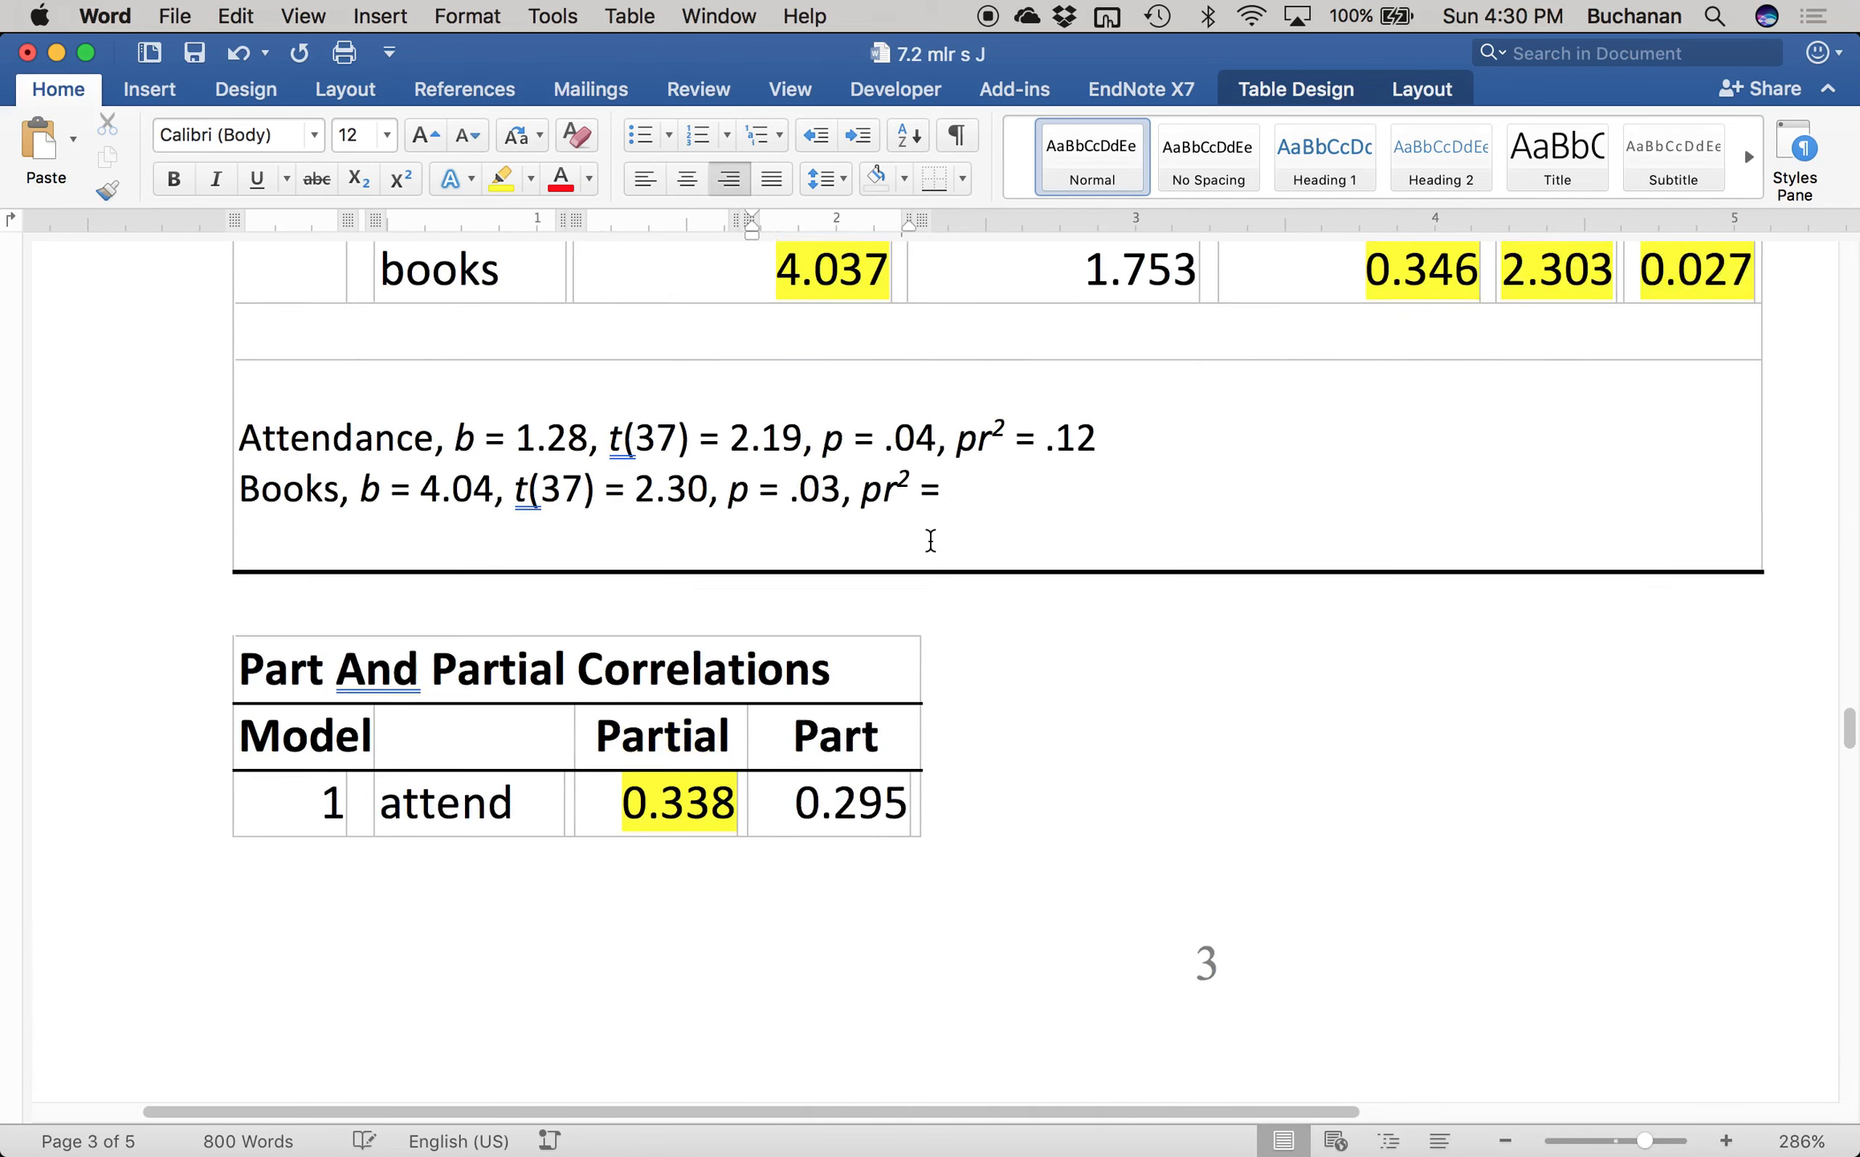
{"action": "left_click", "coordinate": [968, 550]}
{"action": "type", "text": ".12"}
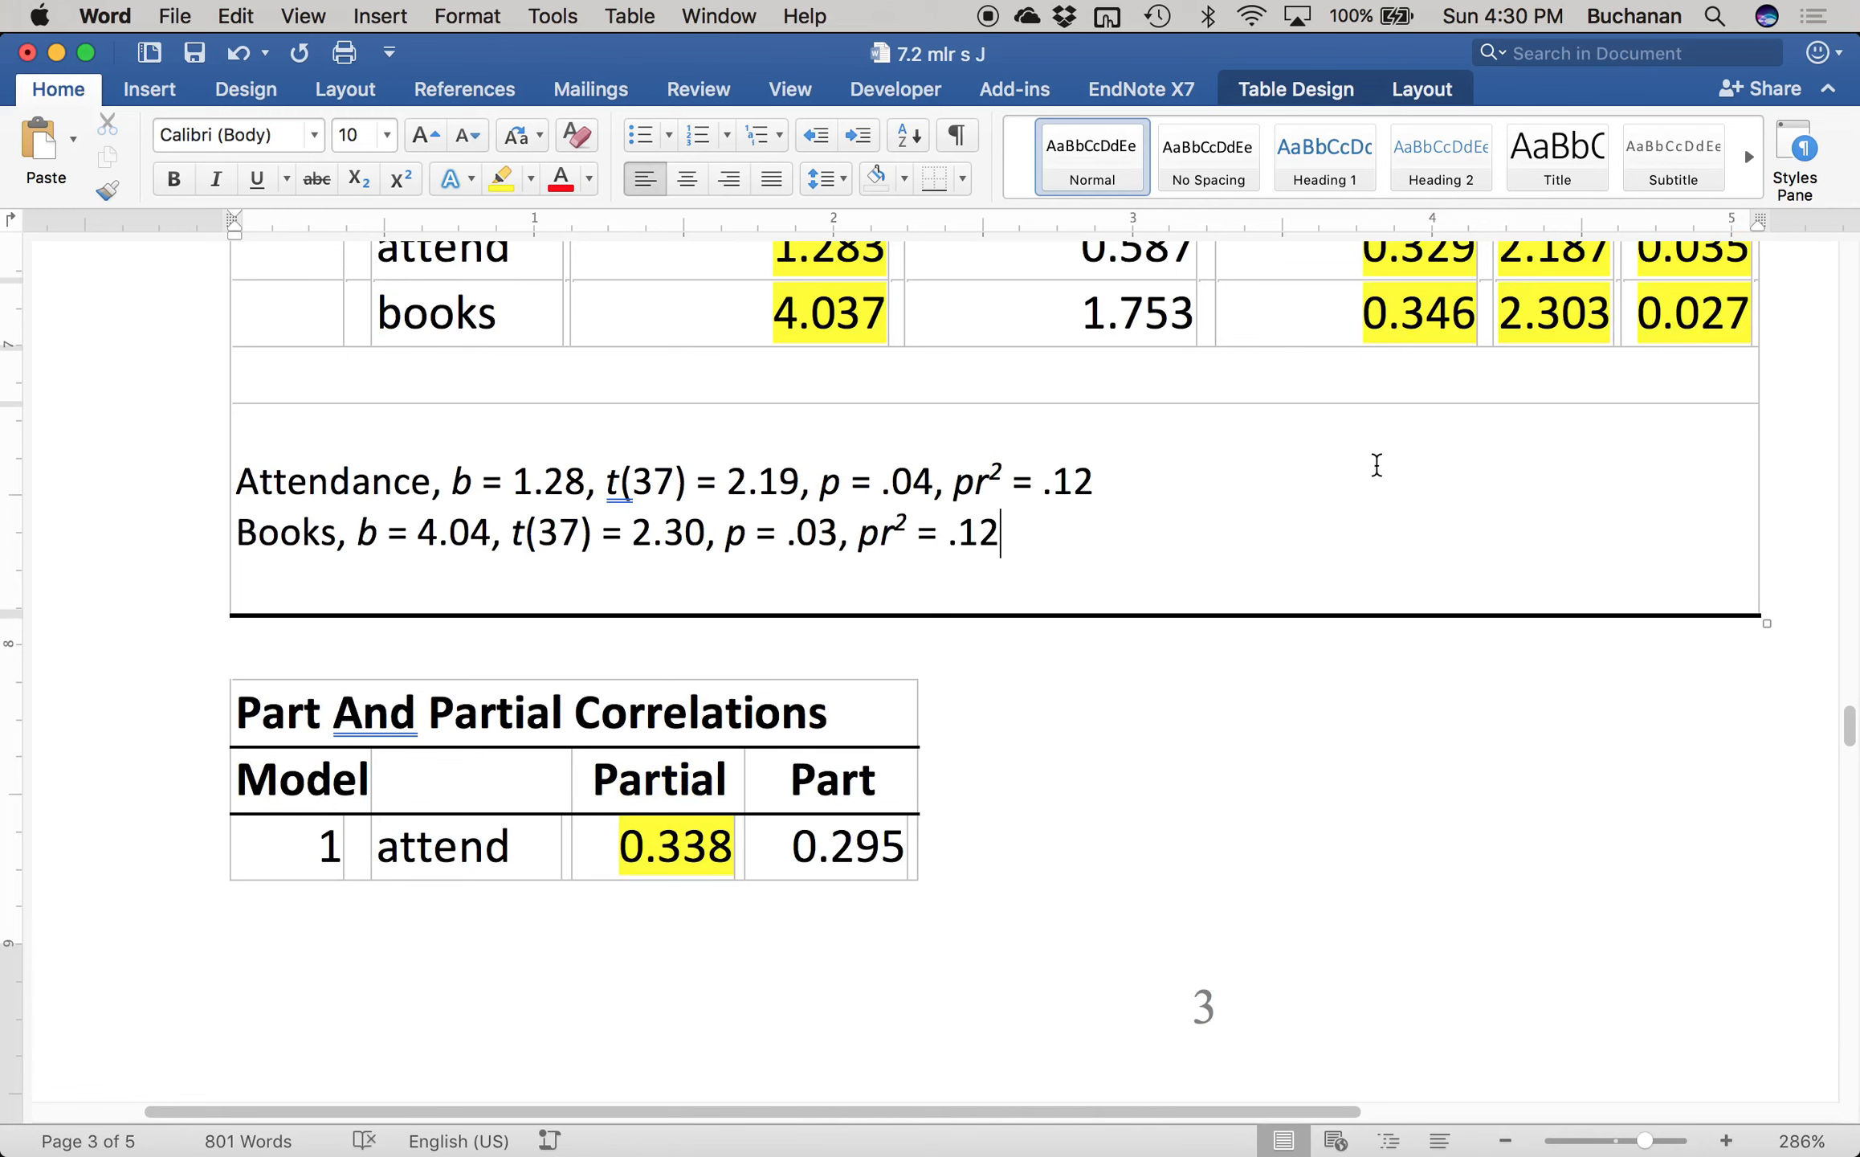
- Review the overall model's R² in the note under the Model Summary against the pr² values of Attendance and Books
{"action": "scroll", "coordinate": [1377, 454], "scroll_direction": "up", "scroll_amount": 2}
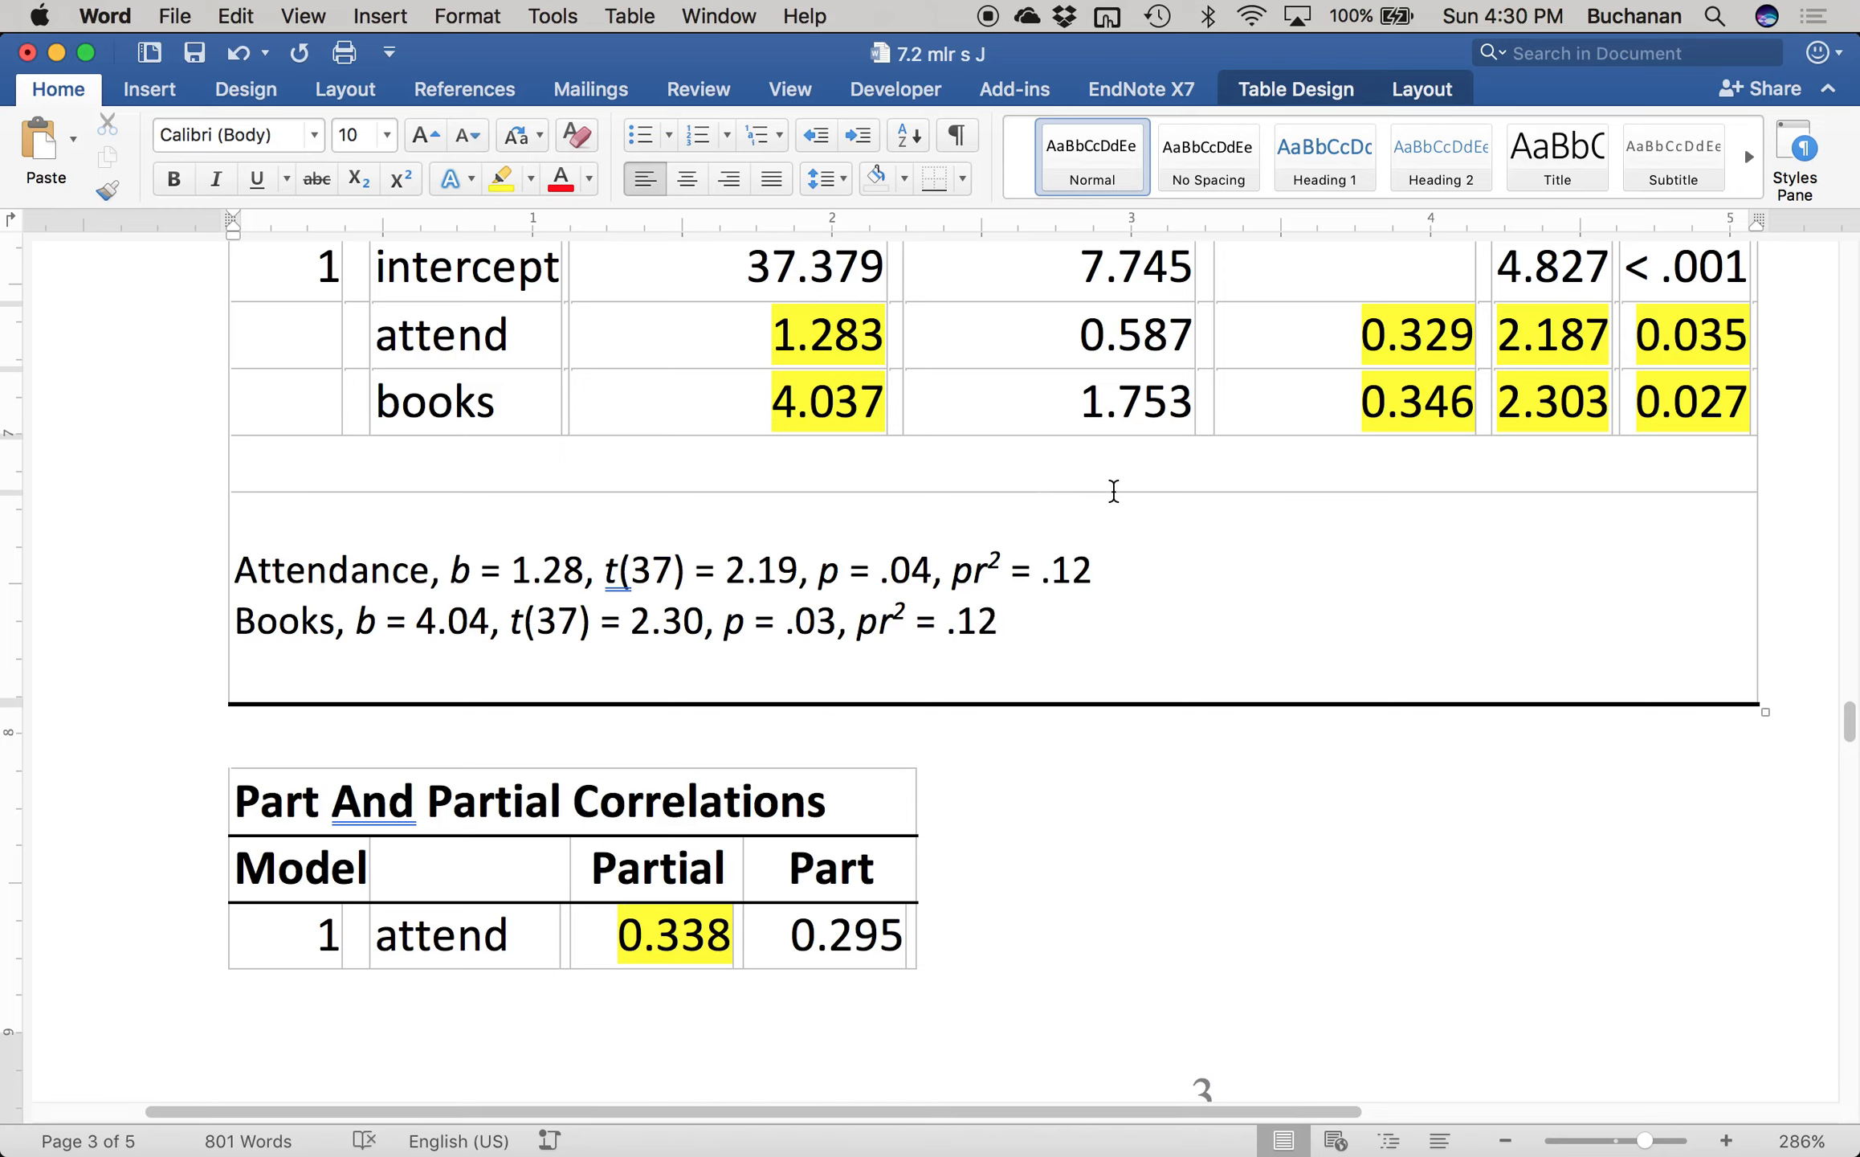
{"action": "scroll", "coordinate": [1076, 580], "scroll_direction": "up", "scroll_amount": 15}
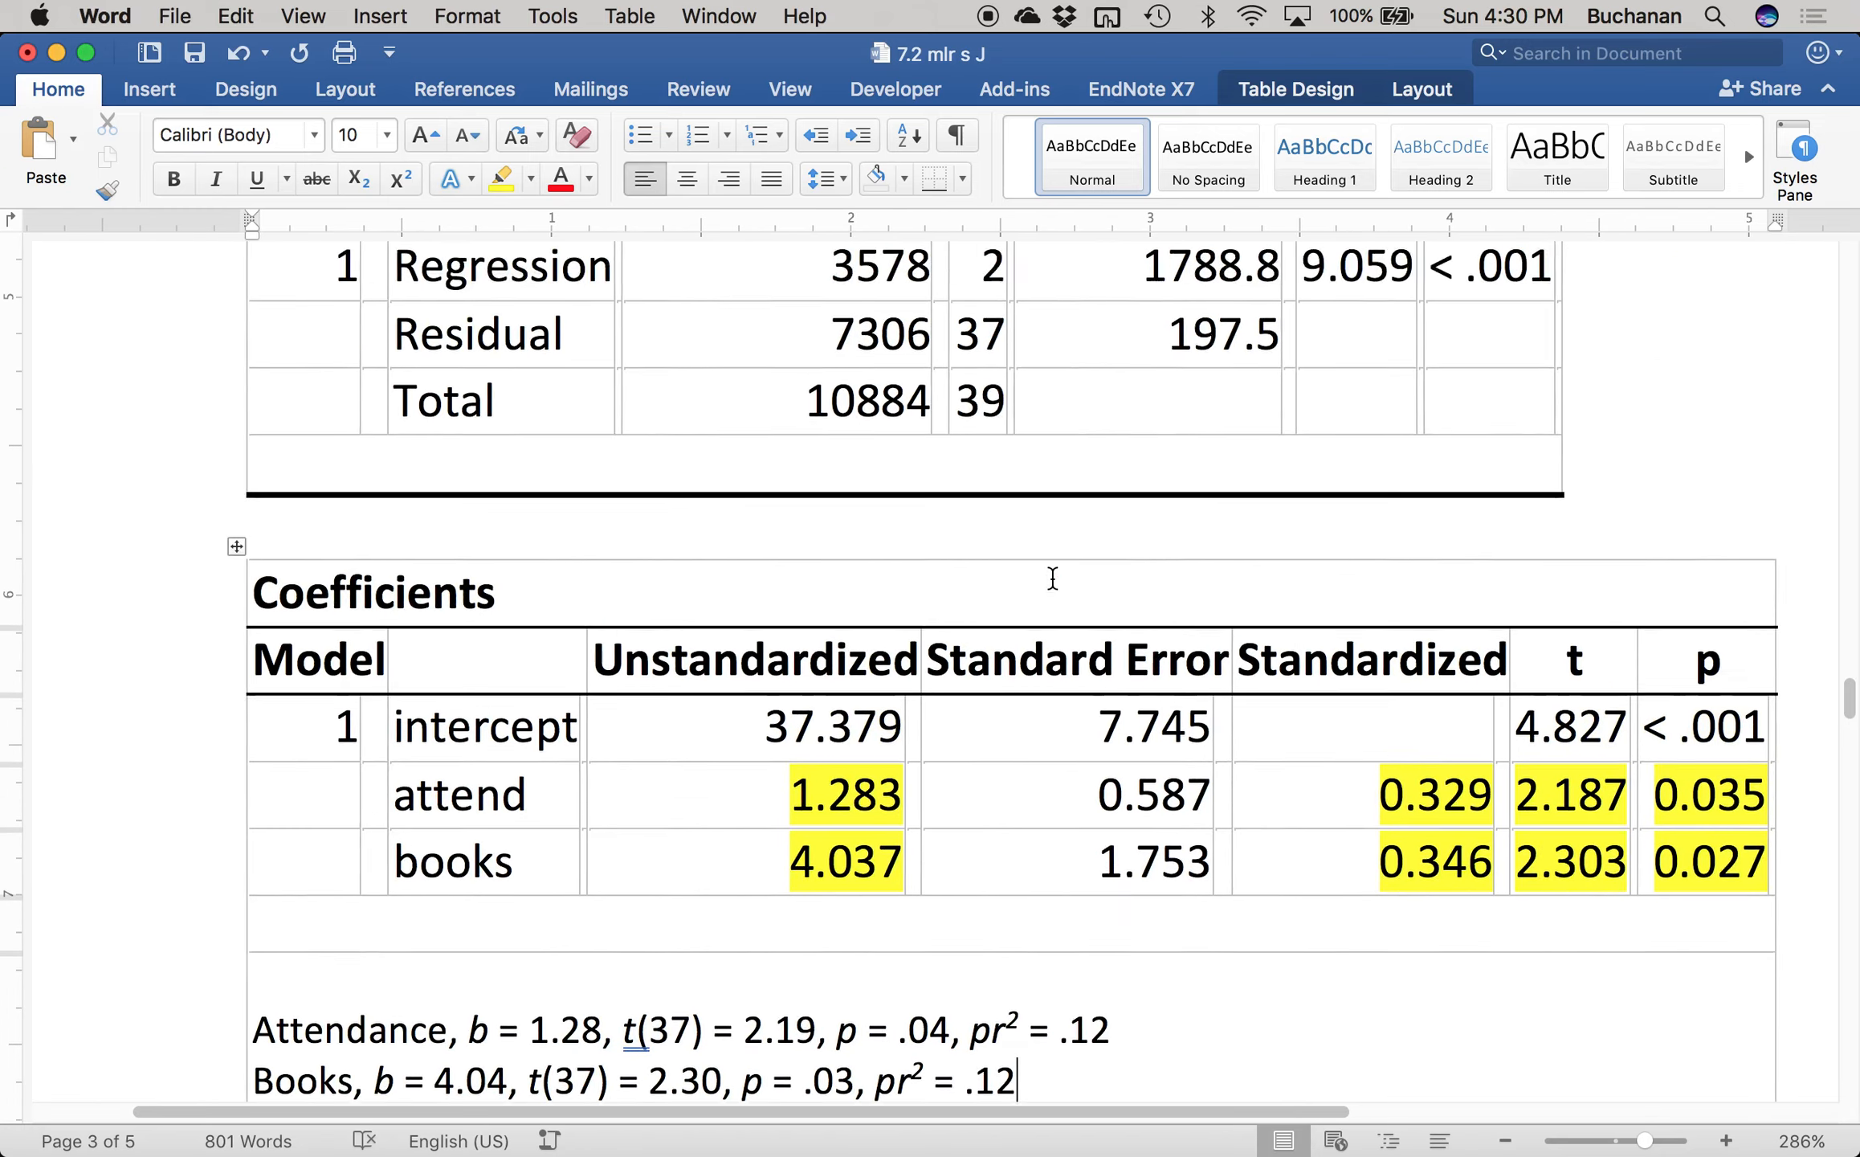
{"action": "scroll", "coordinate": [1052, 576], "scroll_direction": "up", "scroll_amount": 4}
{"action": "left_click_drag", "start_coordinate": [805, 552], "coordinate": [689, 556]}
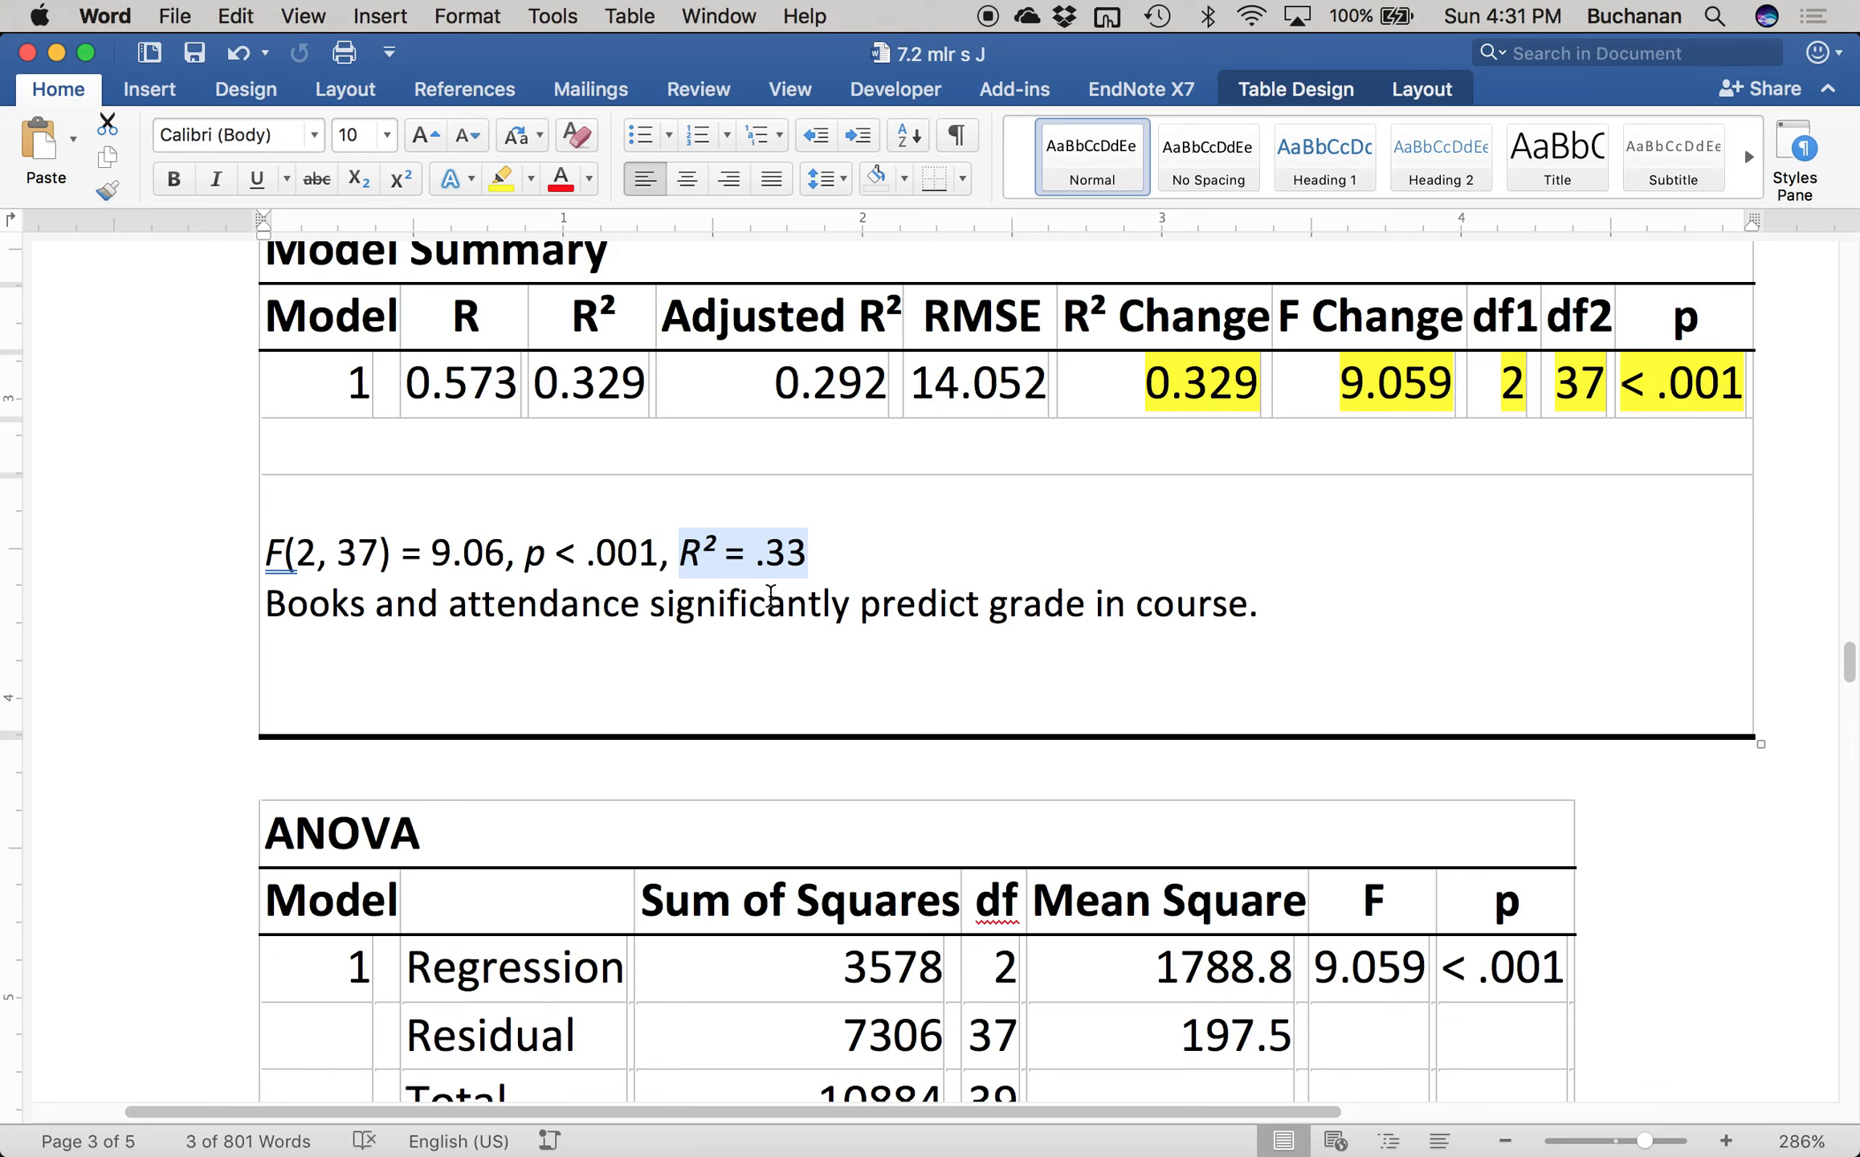
{"action": "scroll", "coordinate": [770, 594], "scroll_direction": "down", "scroll_amount": 15}
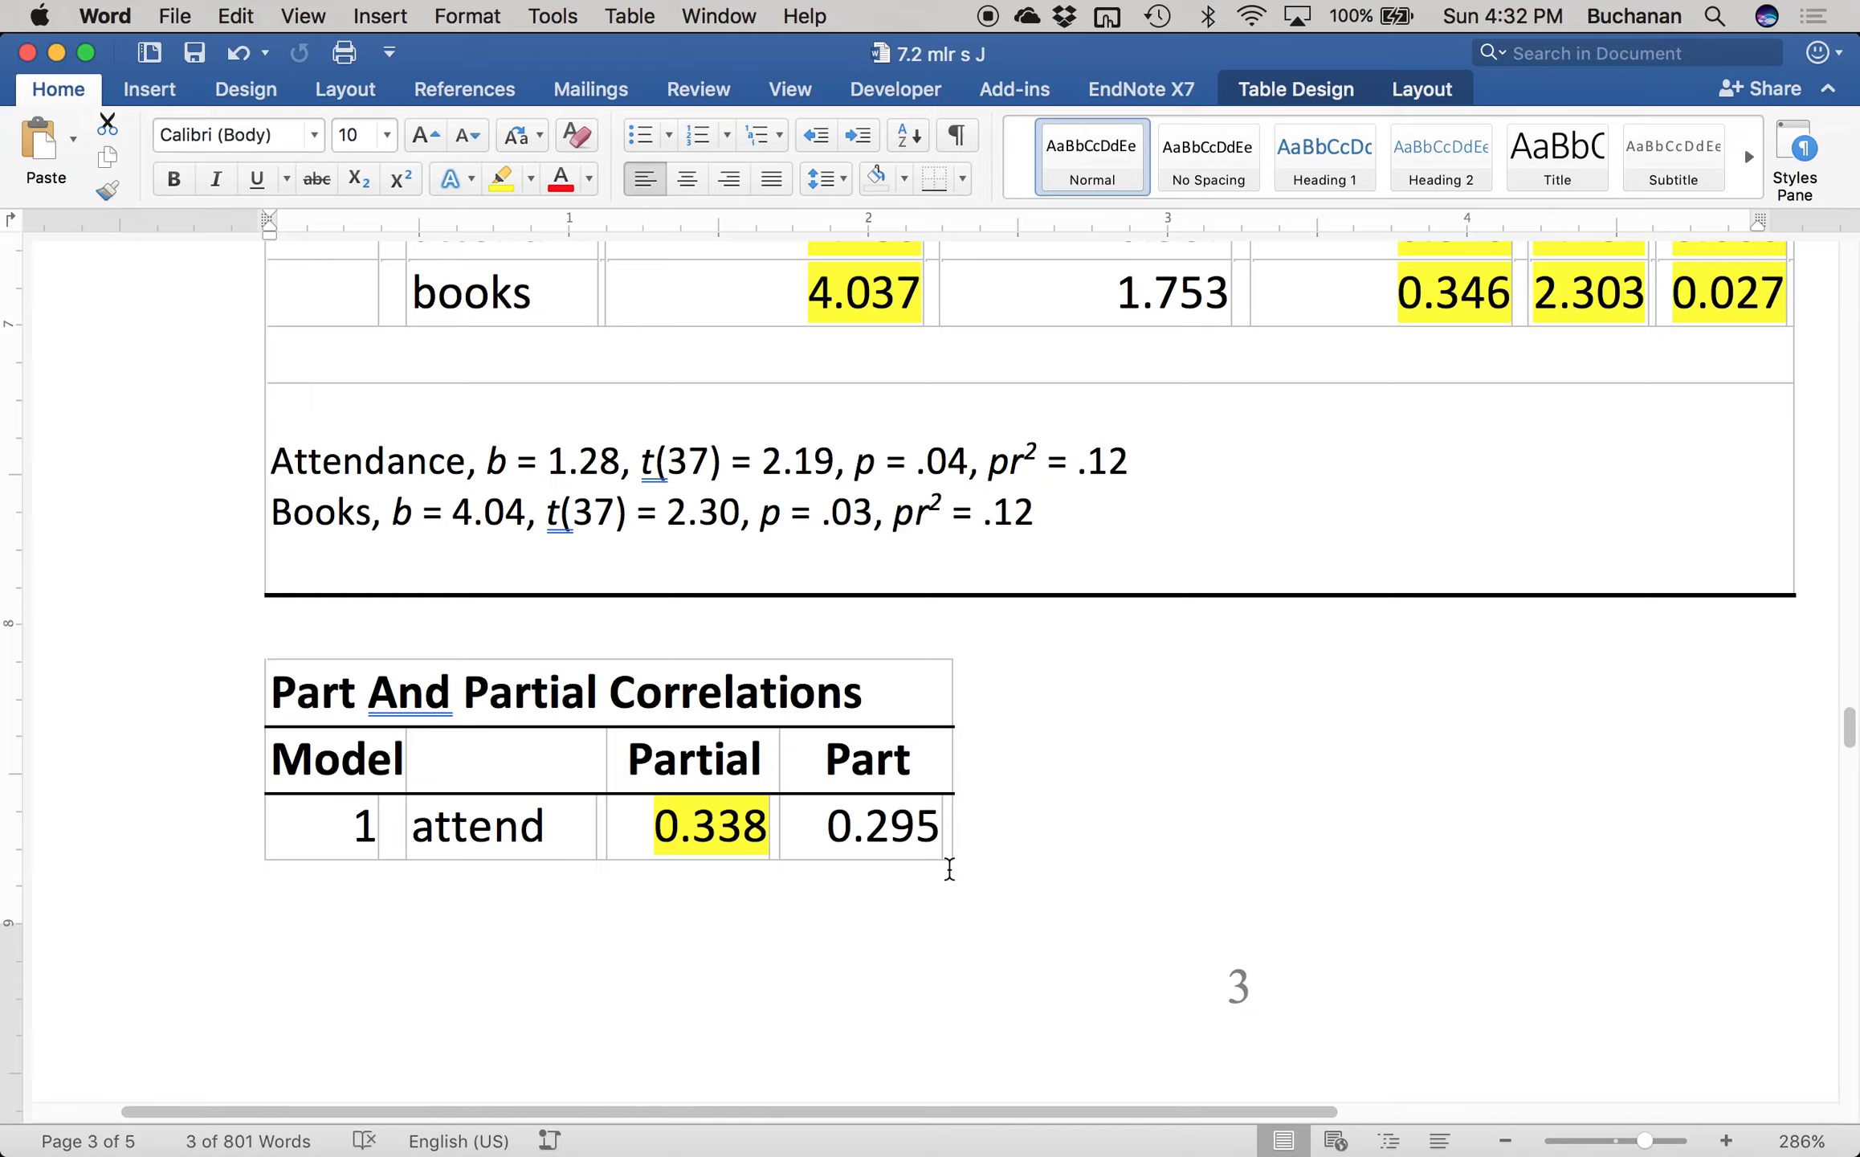
- Delete the stray "f" before "R² = .33" in the write-up's overall regression model sentence
{"action": "scroll", "coordinate": [951, 869], "scroll_direction": "down", "scroll_amount": 6}
{"action": "scroll", "coordinate": [958, 878], "scroll_direction": "up", "scroll_amount": 20}
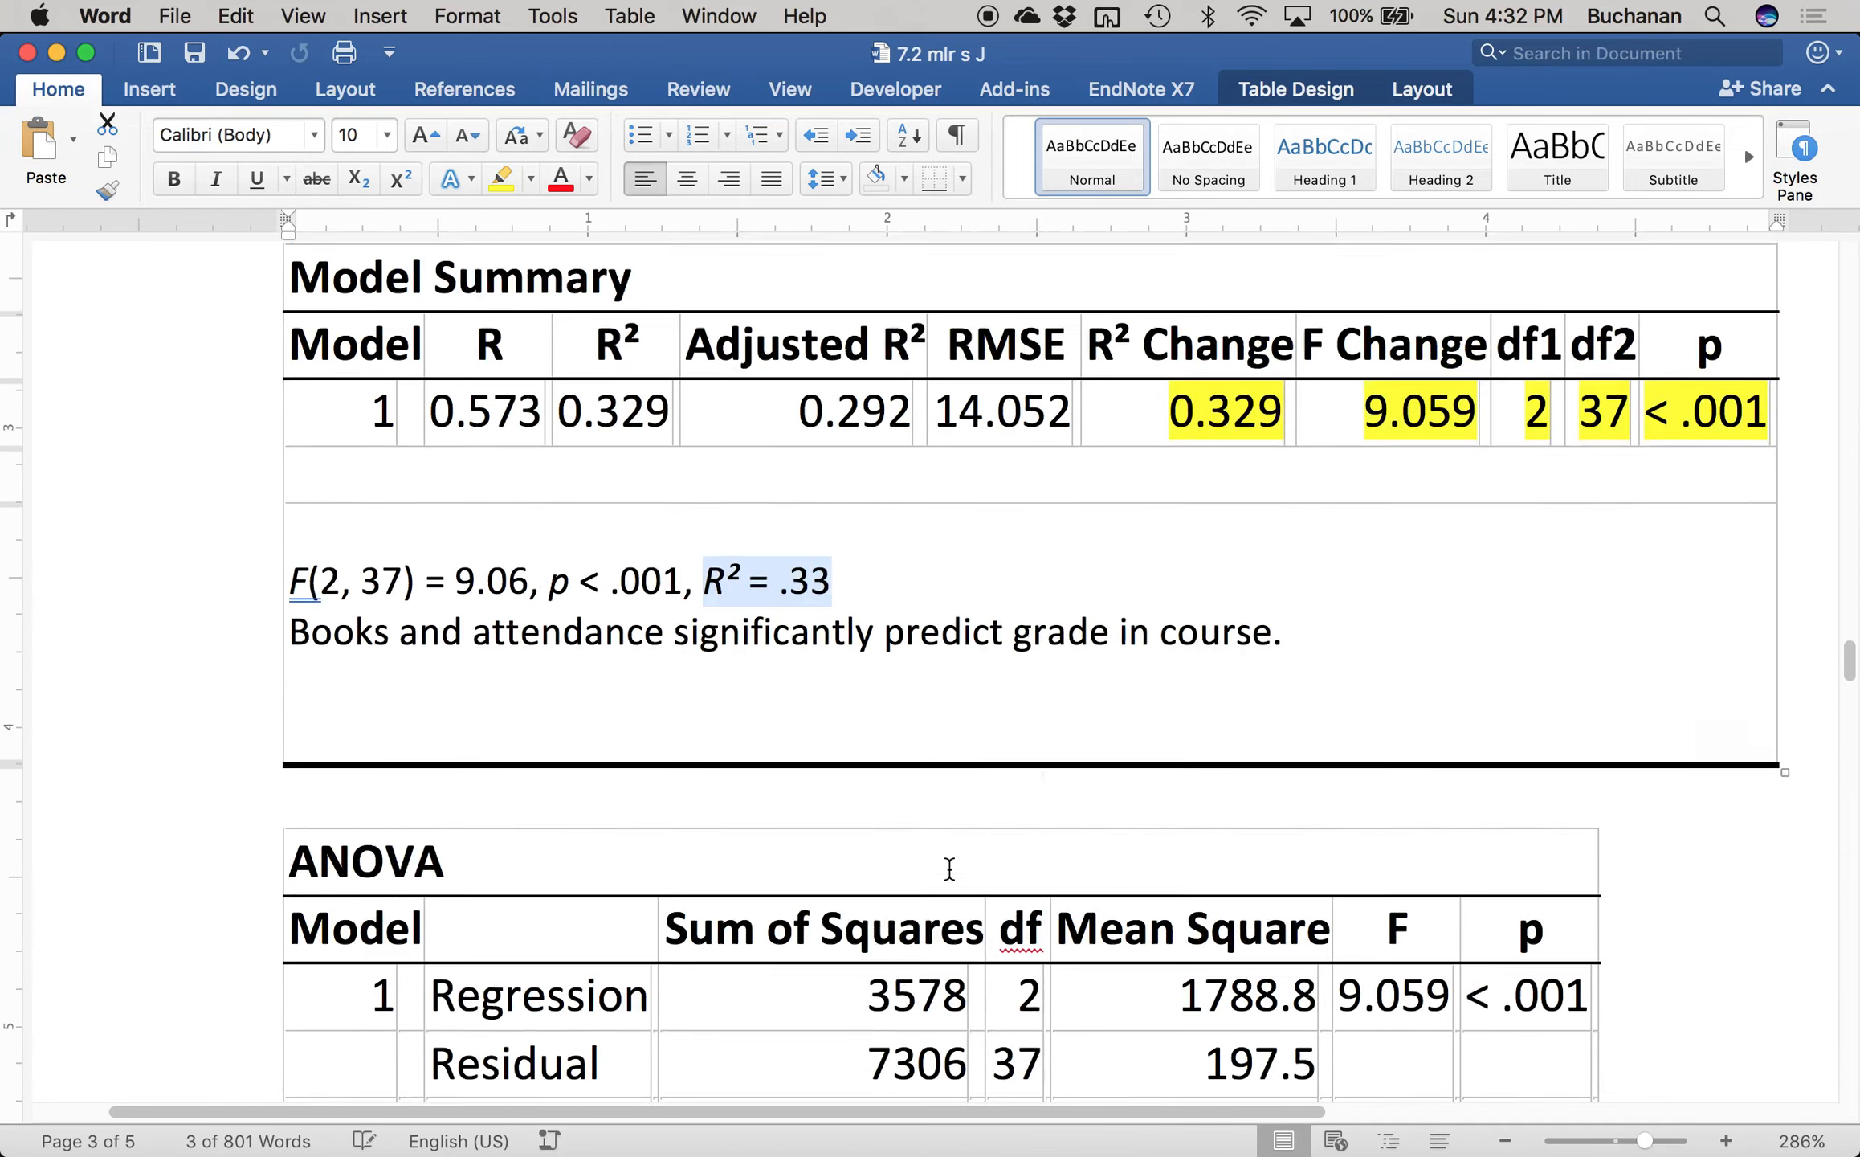
{"action": "scroll", "coordinate": [949, 869], "scroll_direction": "up", "scroll_amount": 8}
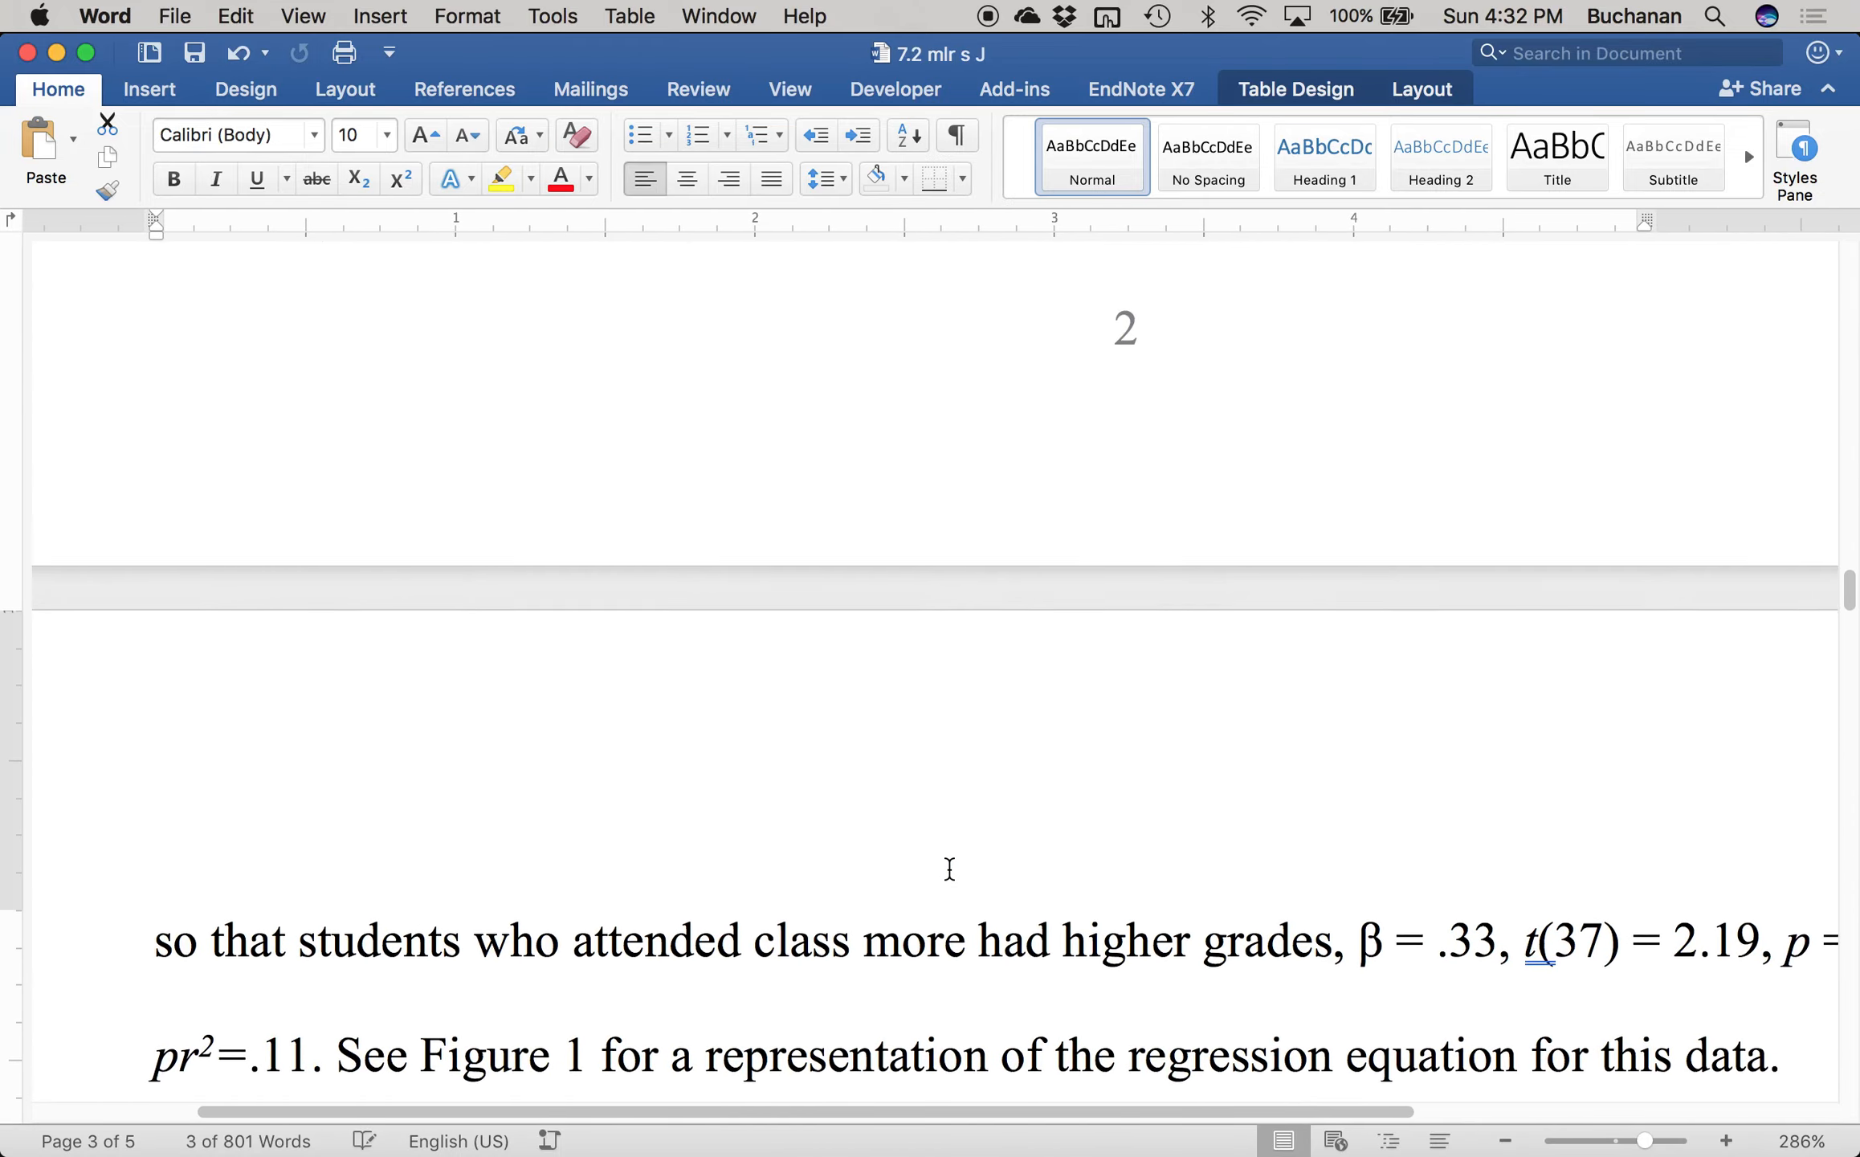
{"action": "scroll", "coordinate": [957, 876], "scroll_direction": "right", "scroll_amount": 2}
{"action": "scroll", "coordinate": [956, 875], "scroll_direction": "up", "scroll_amount": 3}
{"action": "scroll", "coordinate": [957, 876], "scroll_direction": "right", "scroll_amount": 1}
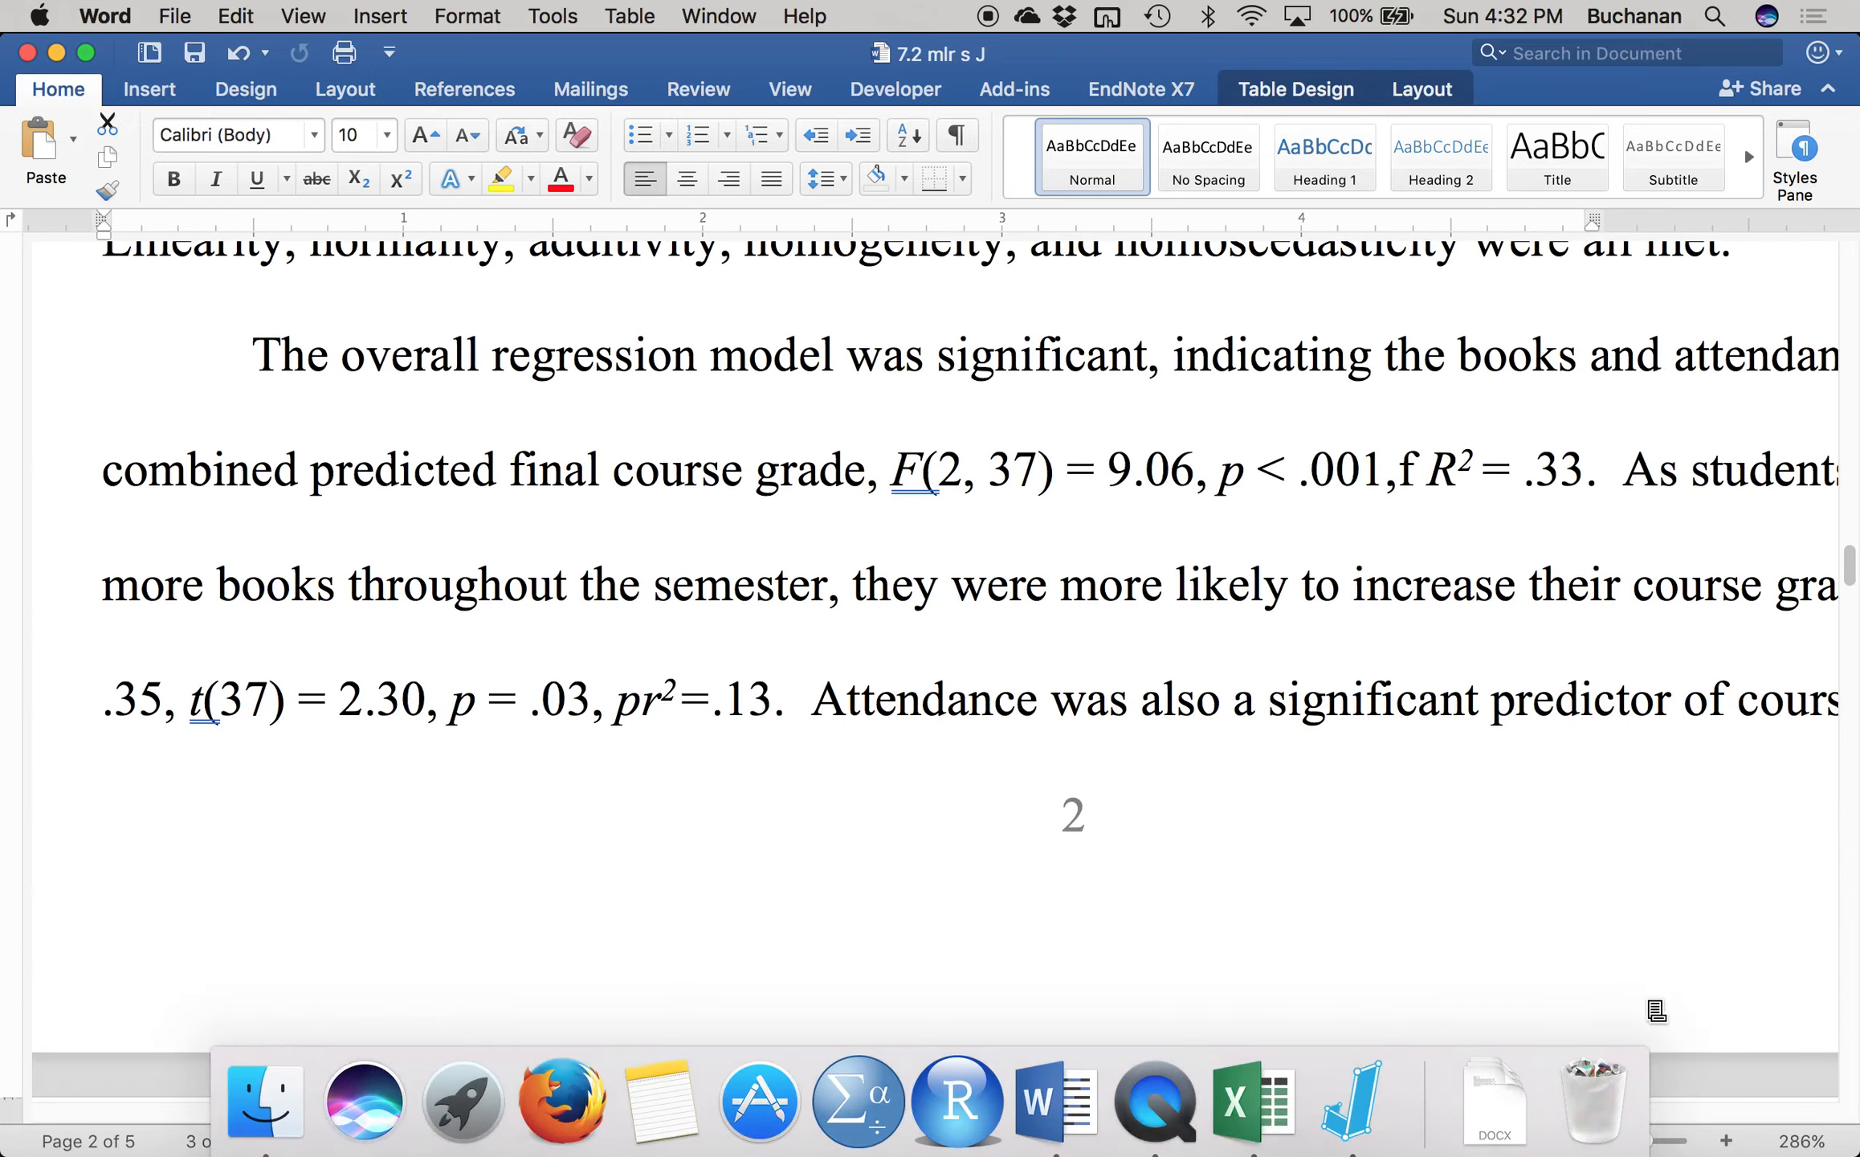
{"action": "left_click_drag", "start_coordinate": [1644, 1145], "coordinate": [1628, 1146]}
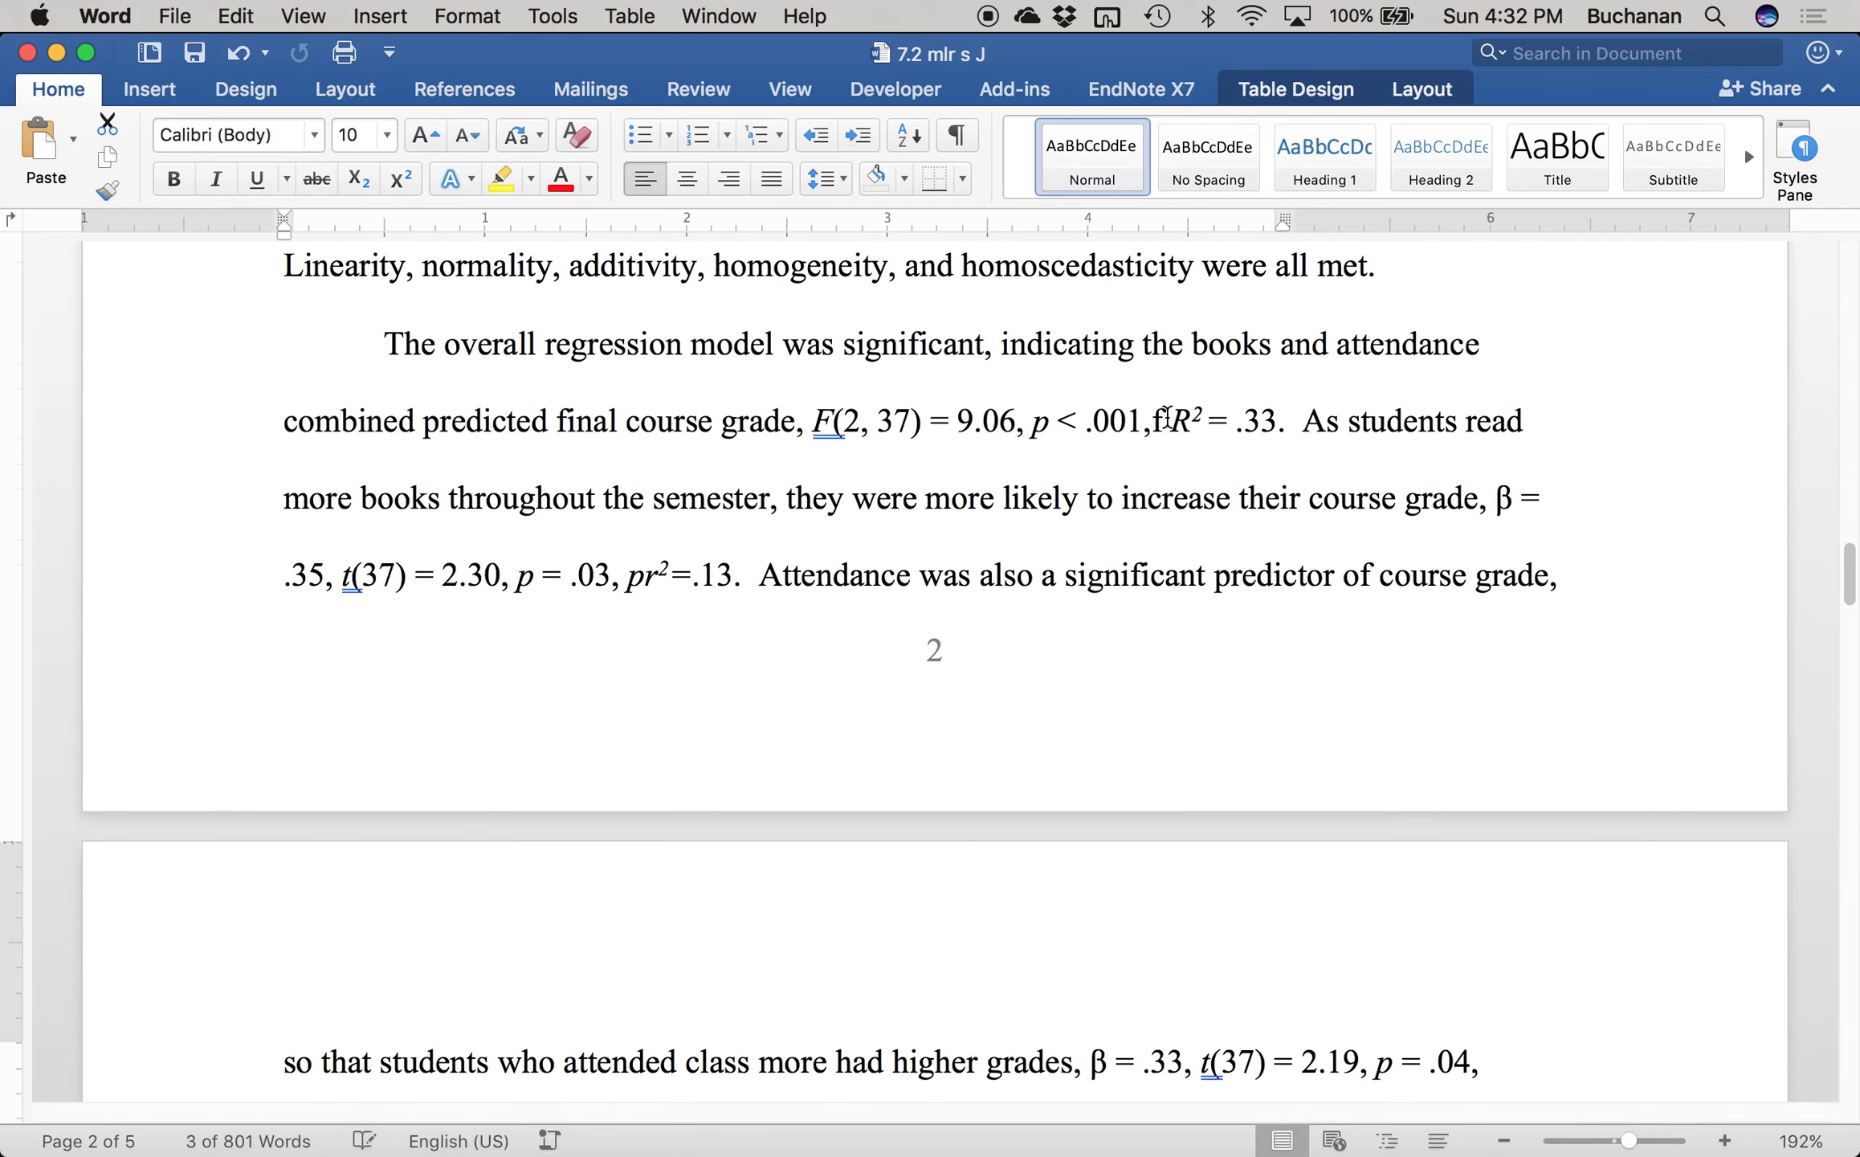
{"action": "left_click", "coordinate": [1167, 419]}
{"action": "key", "text": "BackSpace"}
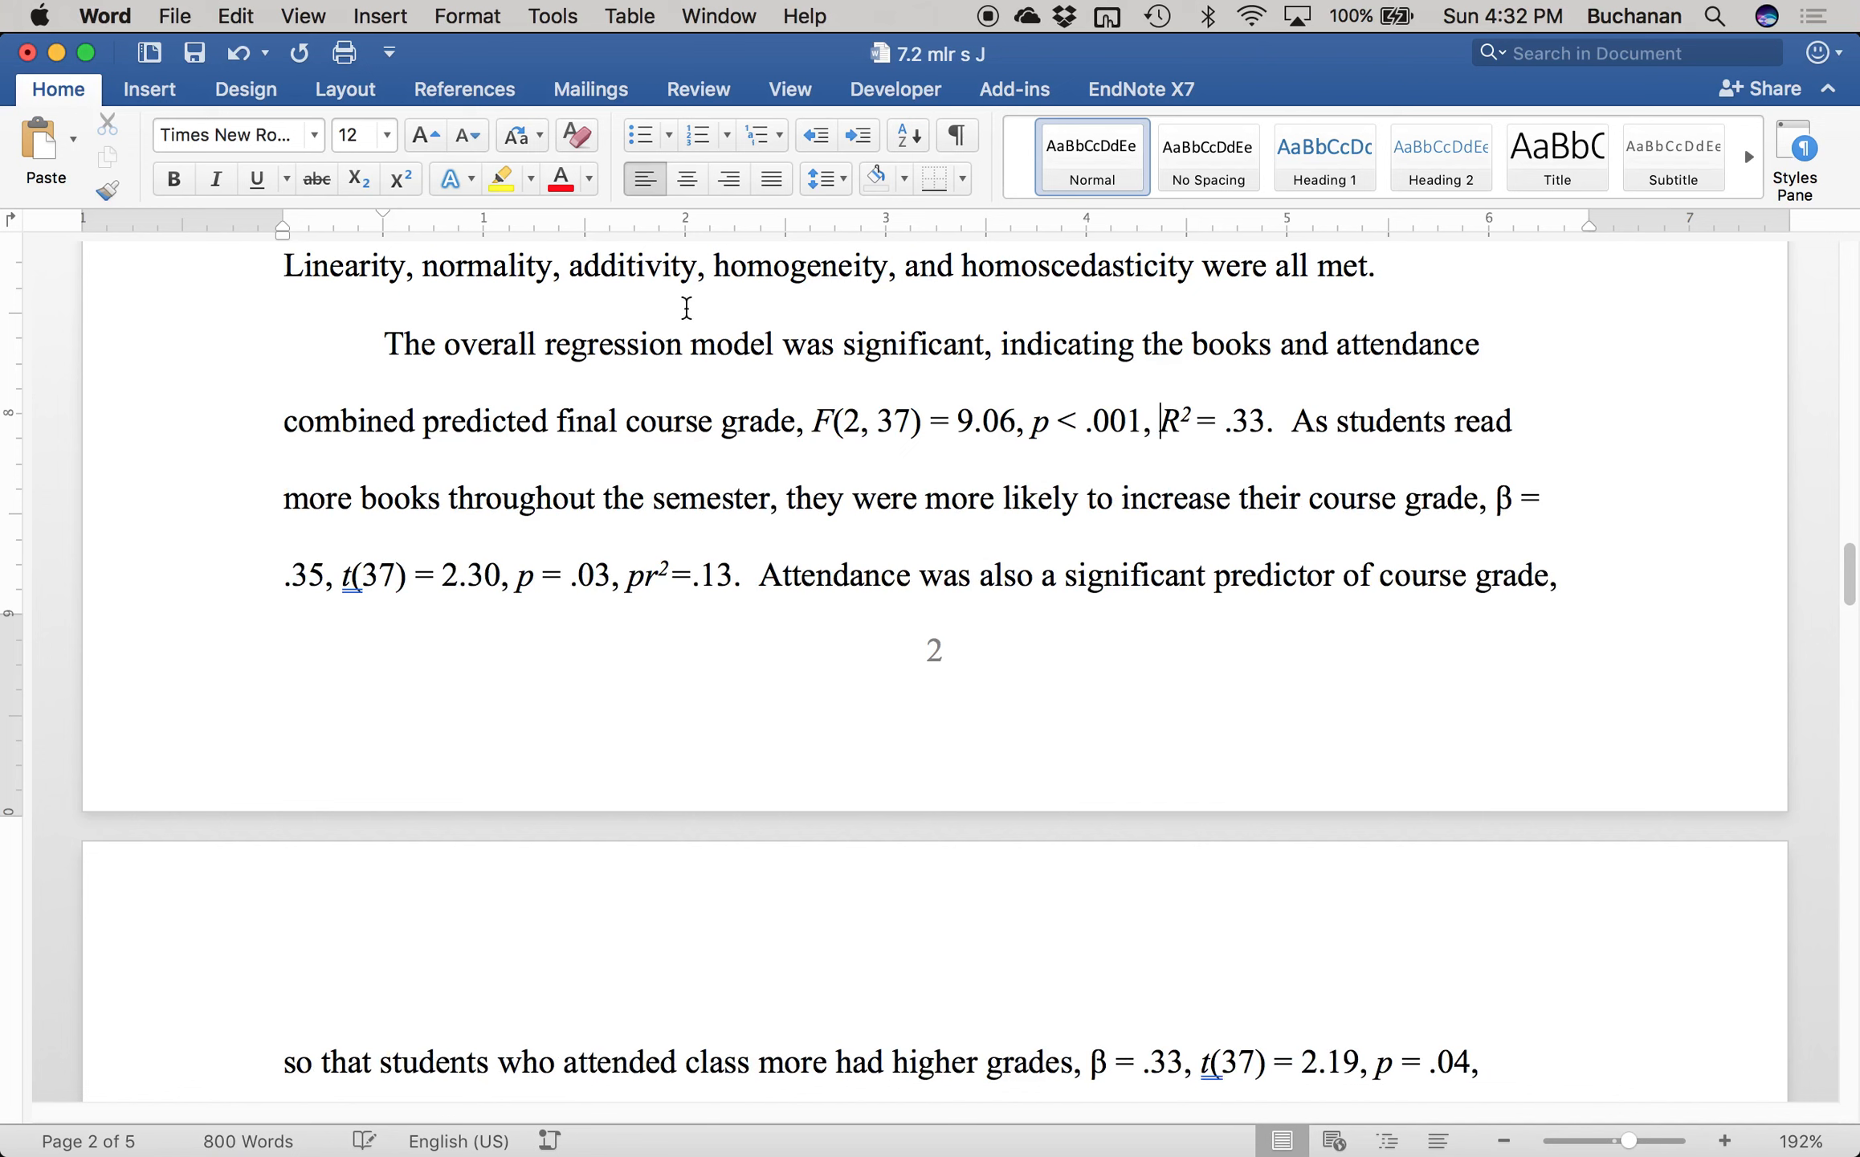
{"action": "left_click_drag", "start_coordinate": [548, 345], "coordinate": [1267, 419]}
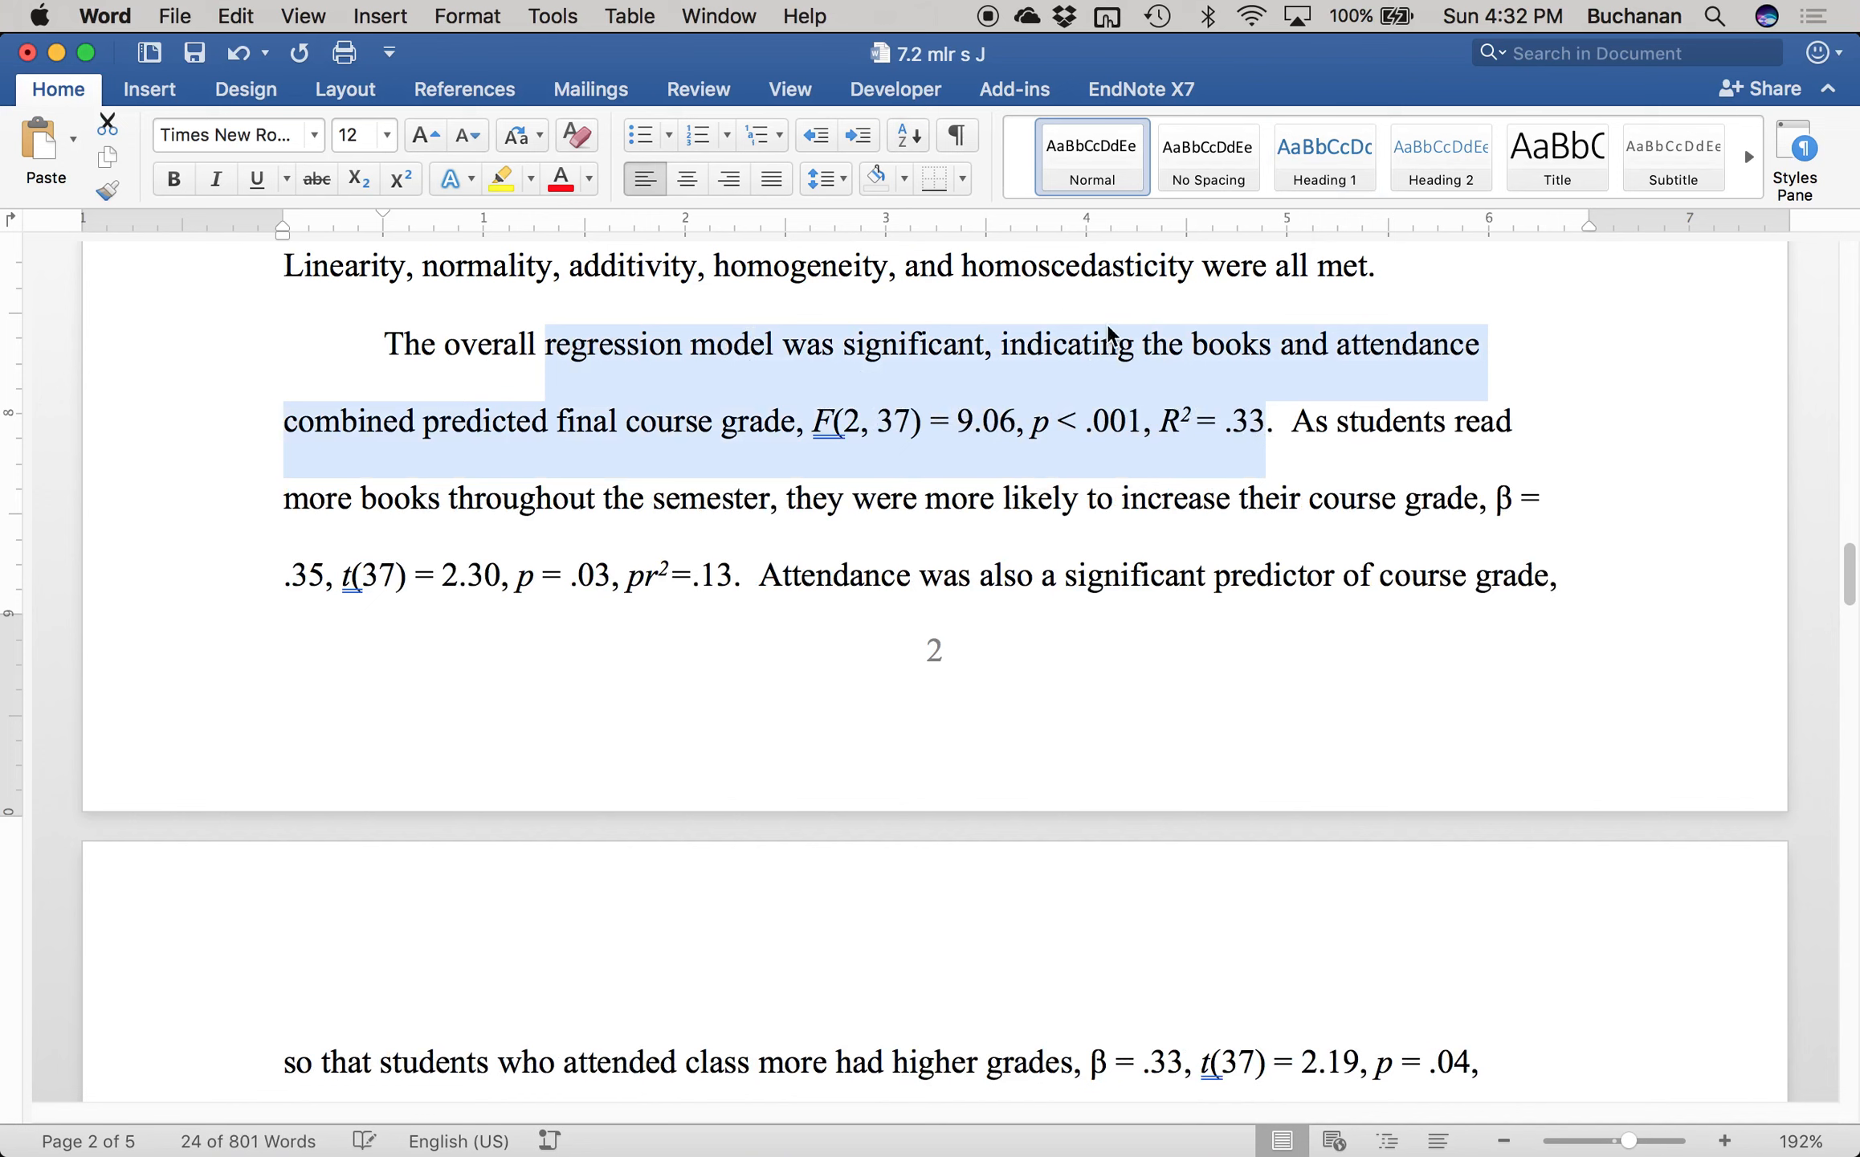
- Change the pr² values for books and attendance in the write-up to .12 each and save the document
{"action": "scroll", "coordinate": [1083, 527], "scroll_direction": "down", "scroll_amount": 4}
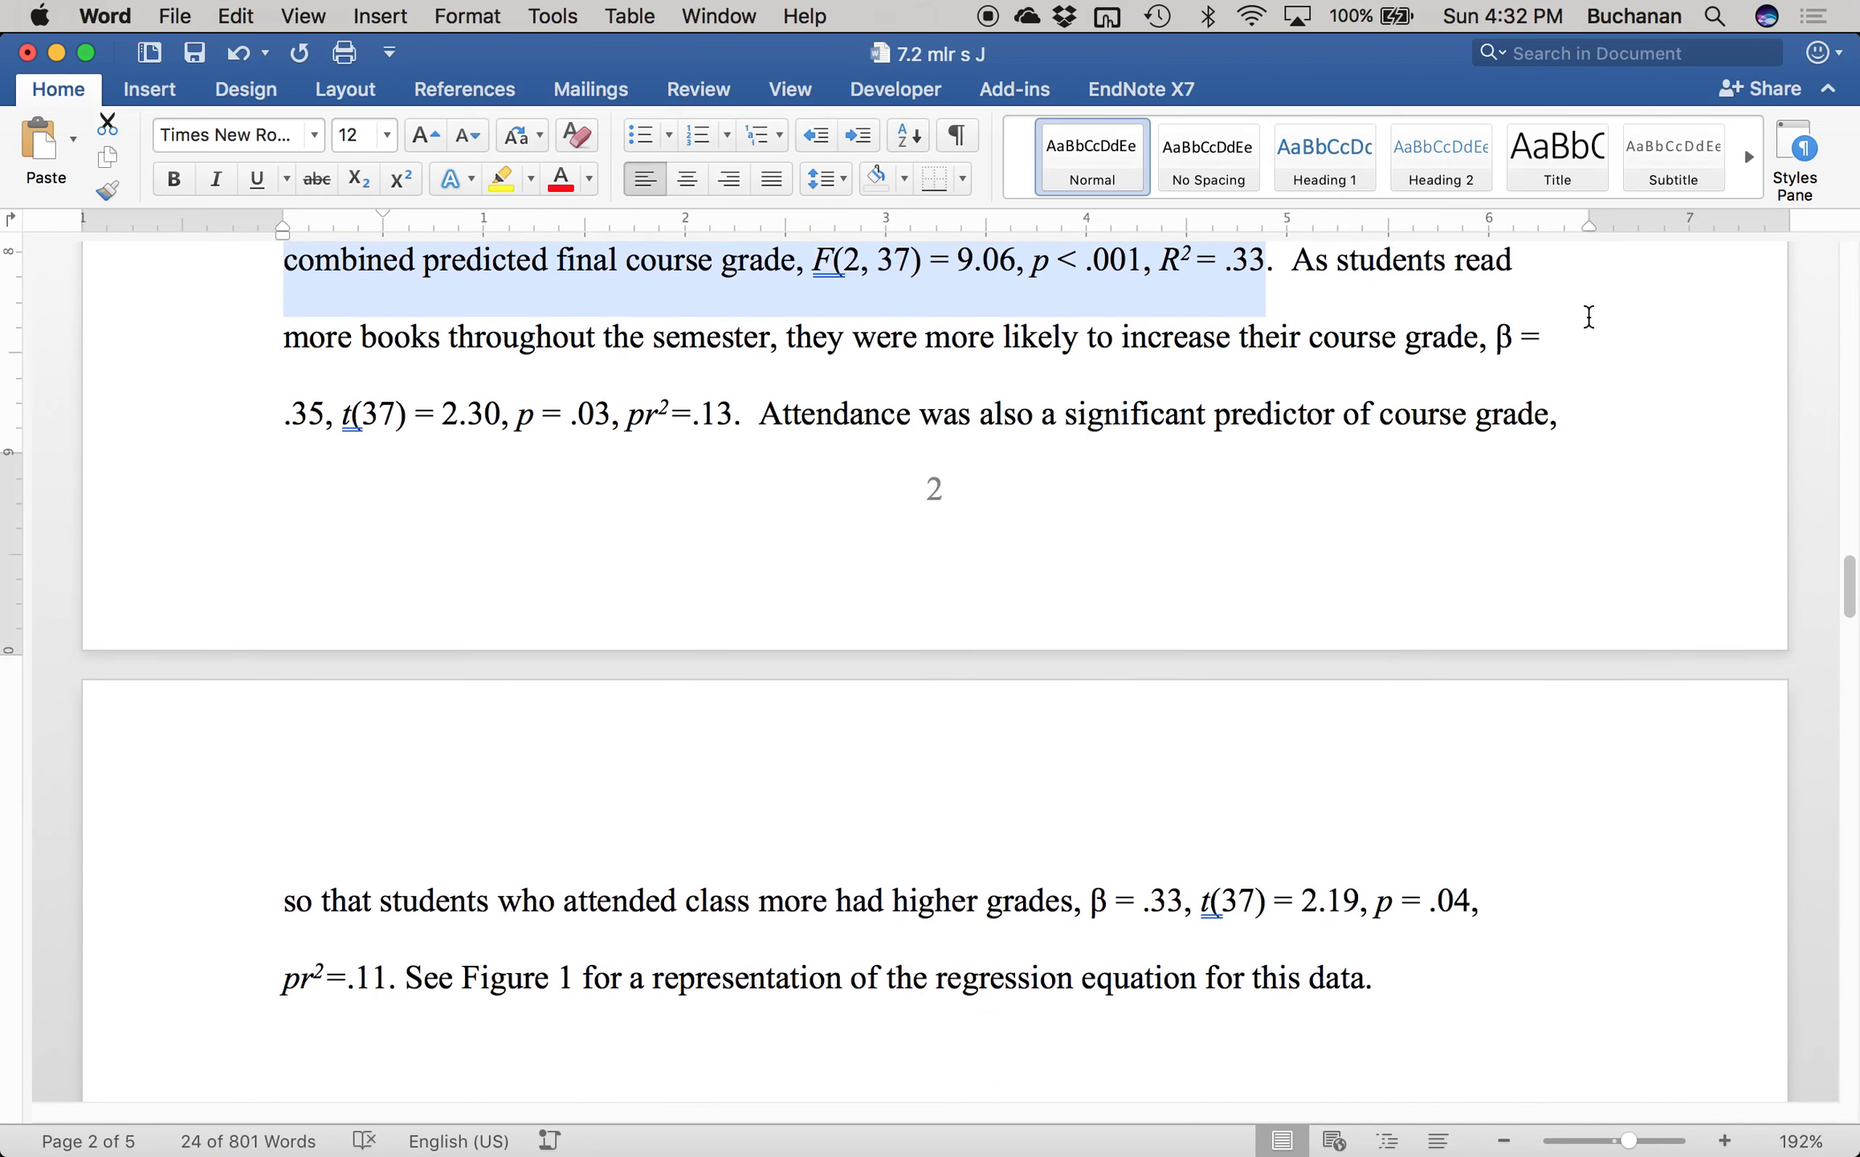
{"action": "left_click", "coordinate": [722, 413]}
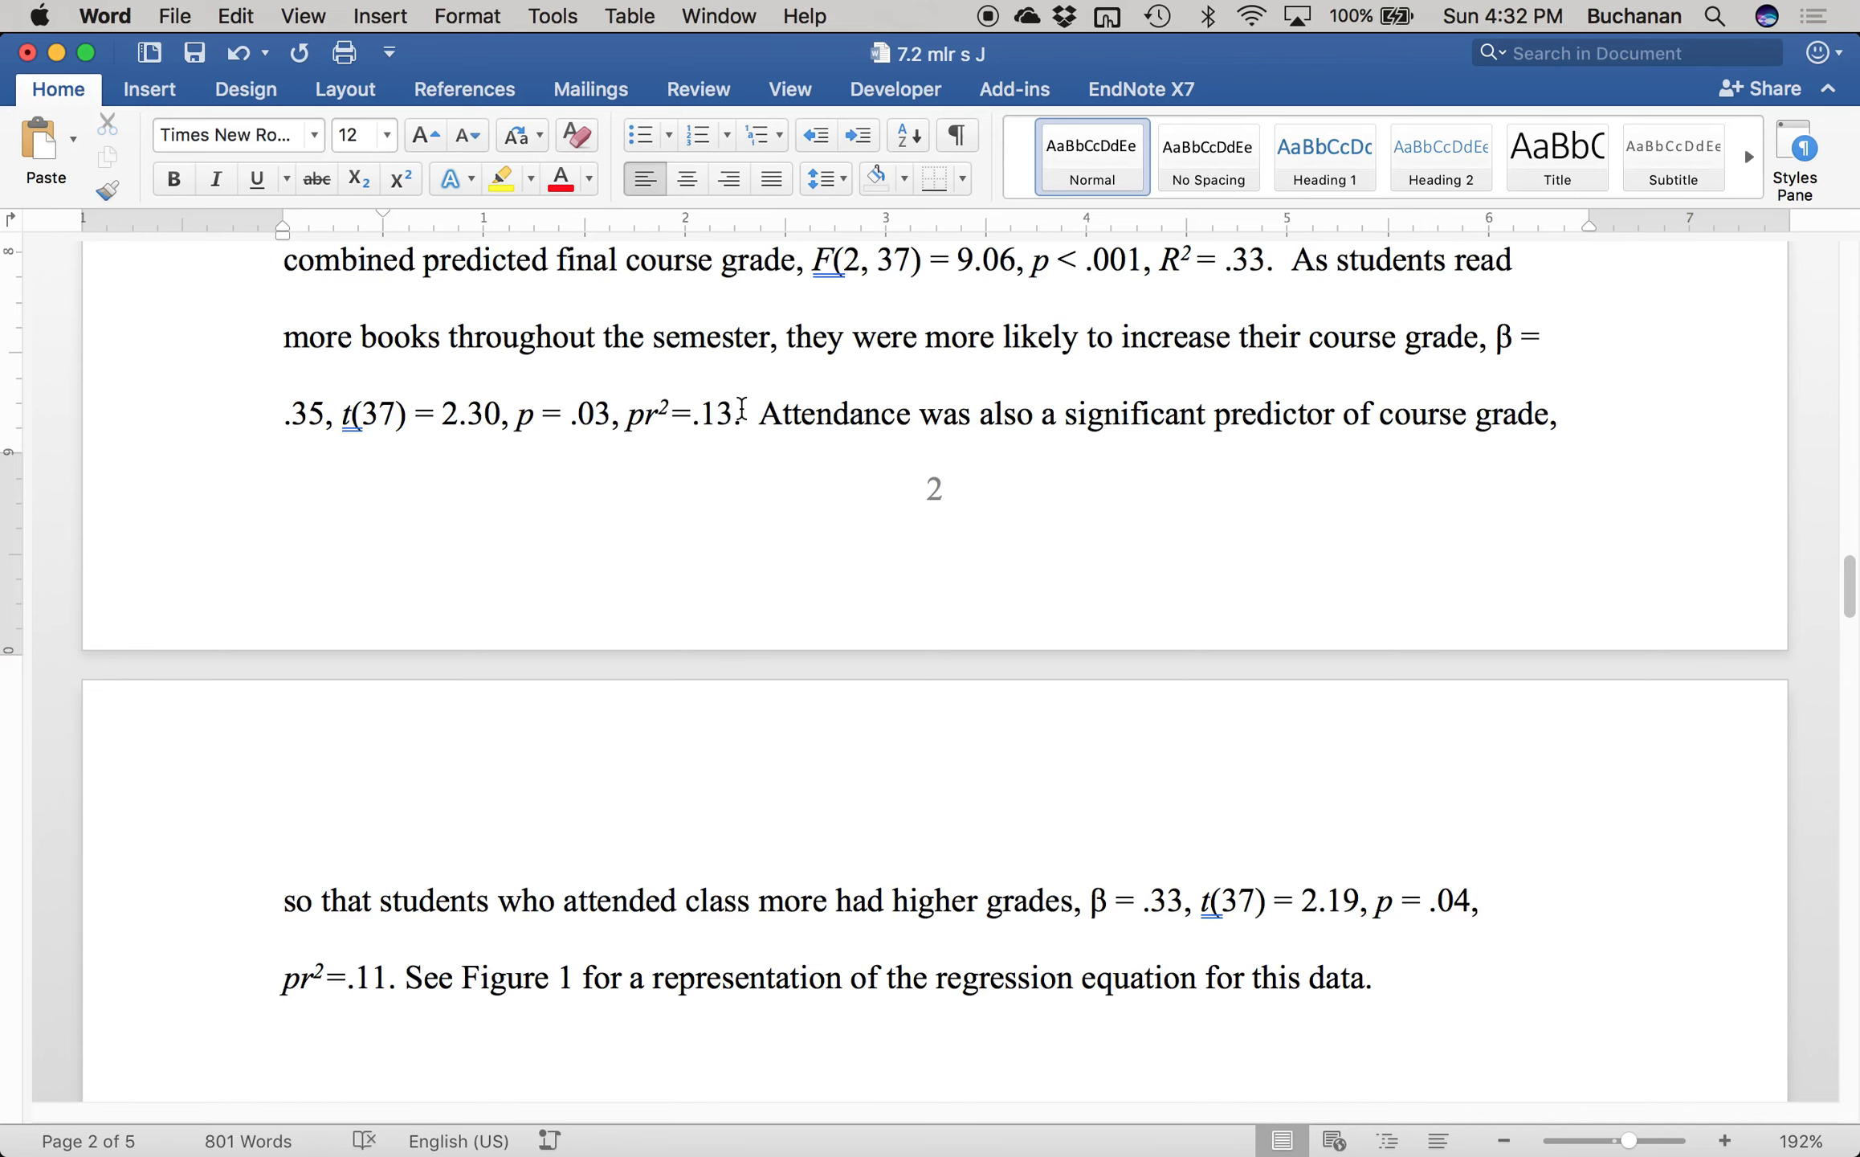
{"action": "key", "text": "BackSpace"}
{"action": "type", "text": "2"}
{"action": "left_click", "coordinate": [389, 977]}
{"action": "key", "text": "BackSpace"}
{"action": "type", "text": "2"}
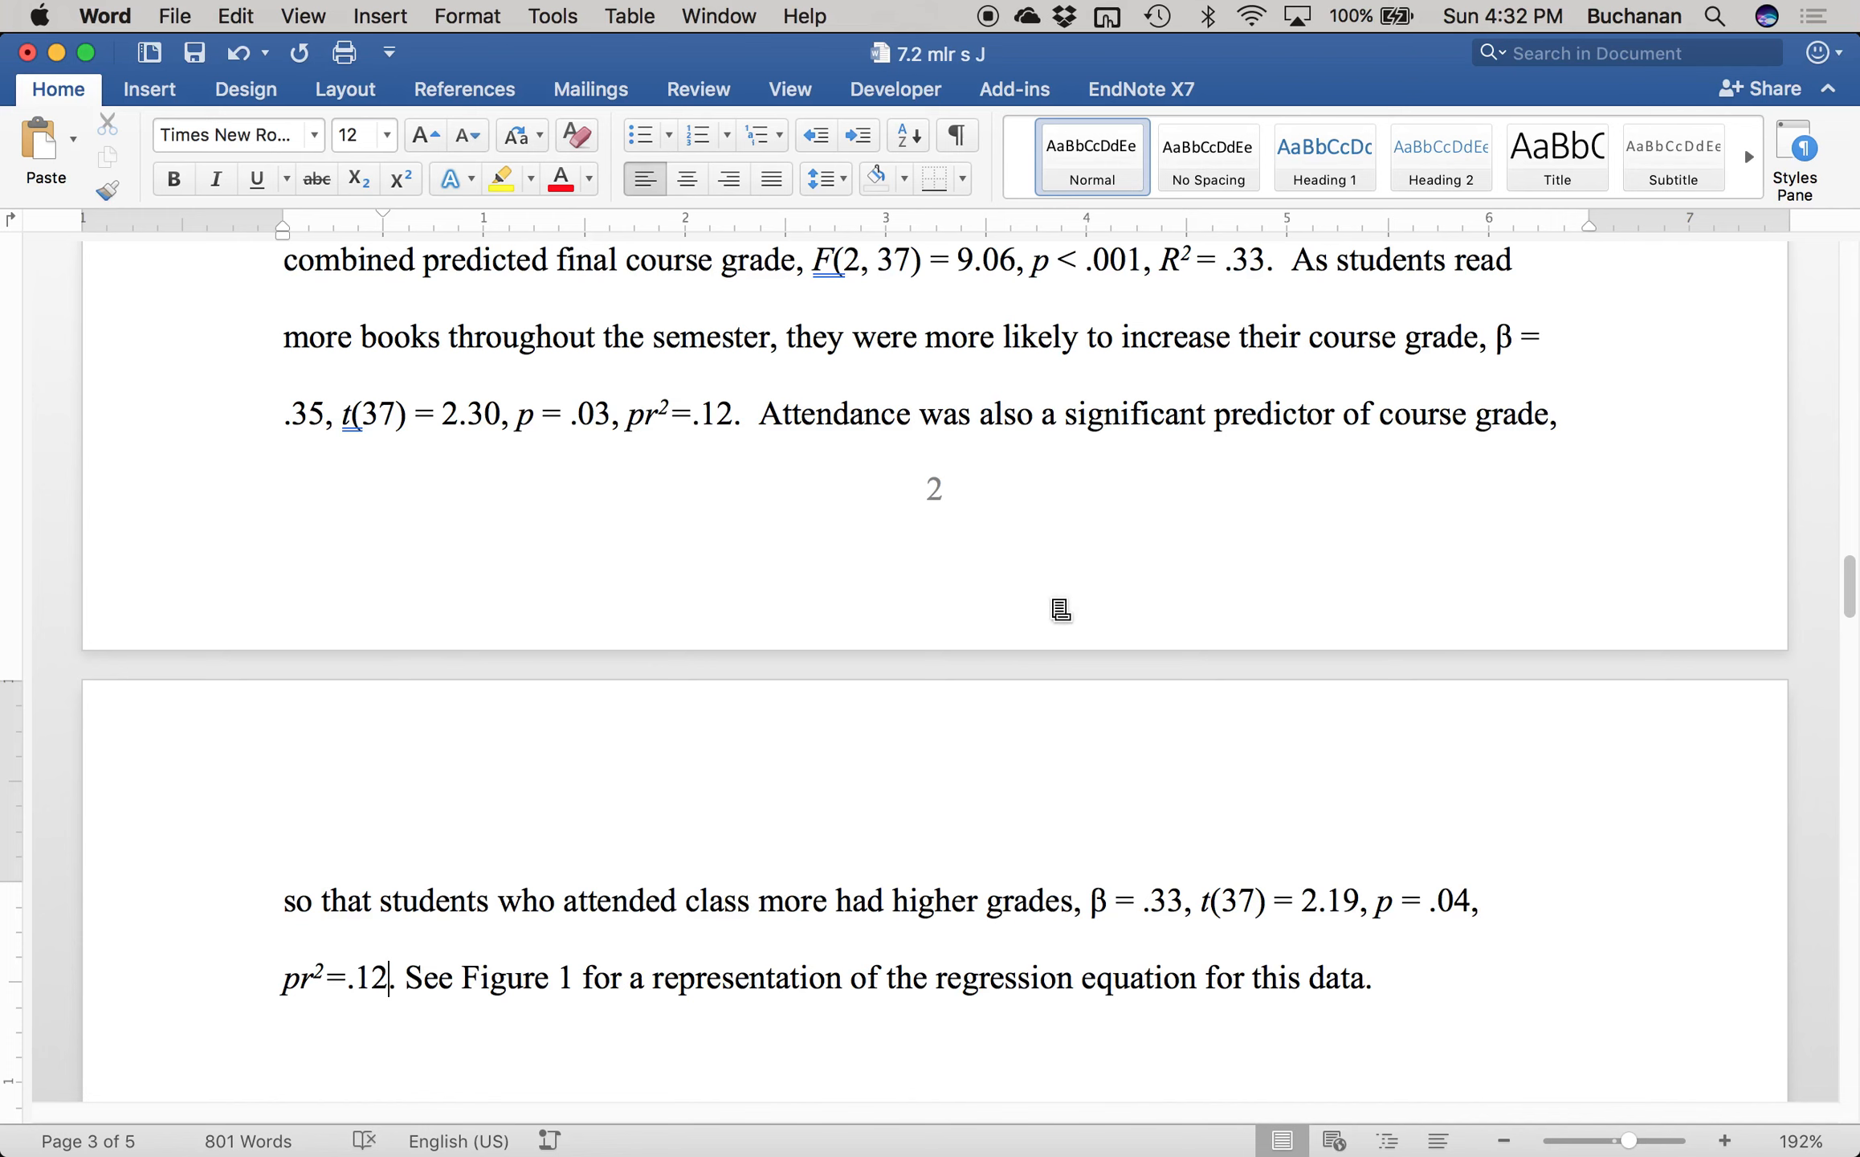
{"action": "scroll", "coordinate": [1061, 610], "scroll_direction": "down", "scroll_amount": 5}
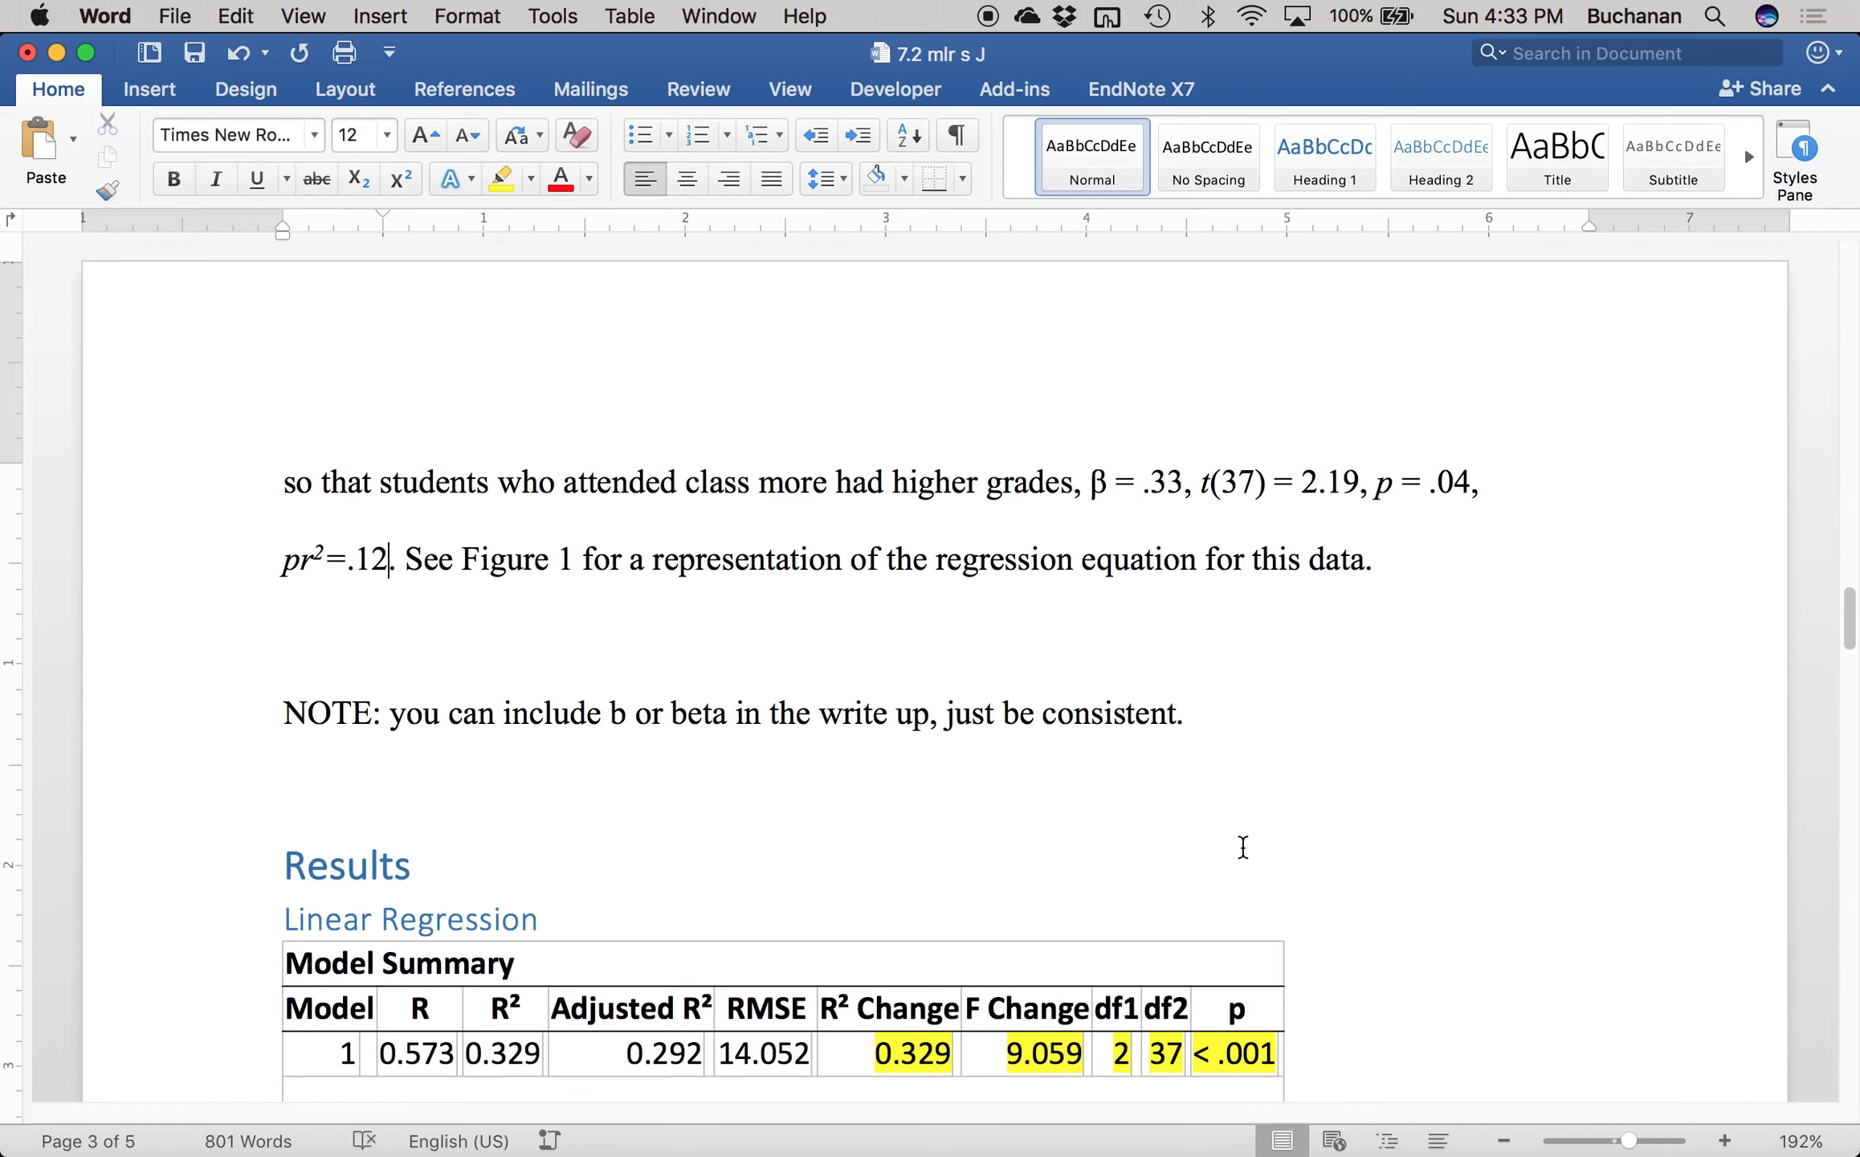
{"action": "key", "text": "super+s"}
- Look over the remaining tables in the Word output, then switch to JASP and examine its regression results down to the residual plot
{"action": "scroll", "coordinate": [1112, 769], "scroll_direction": "down", "scroll_amount": 6}
{"action": "scroll", "coordinate": [1111, 763], "scroll_direction": "down", "scroll_amount": 8}
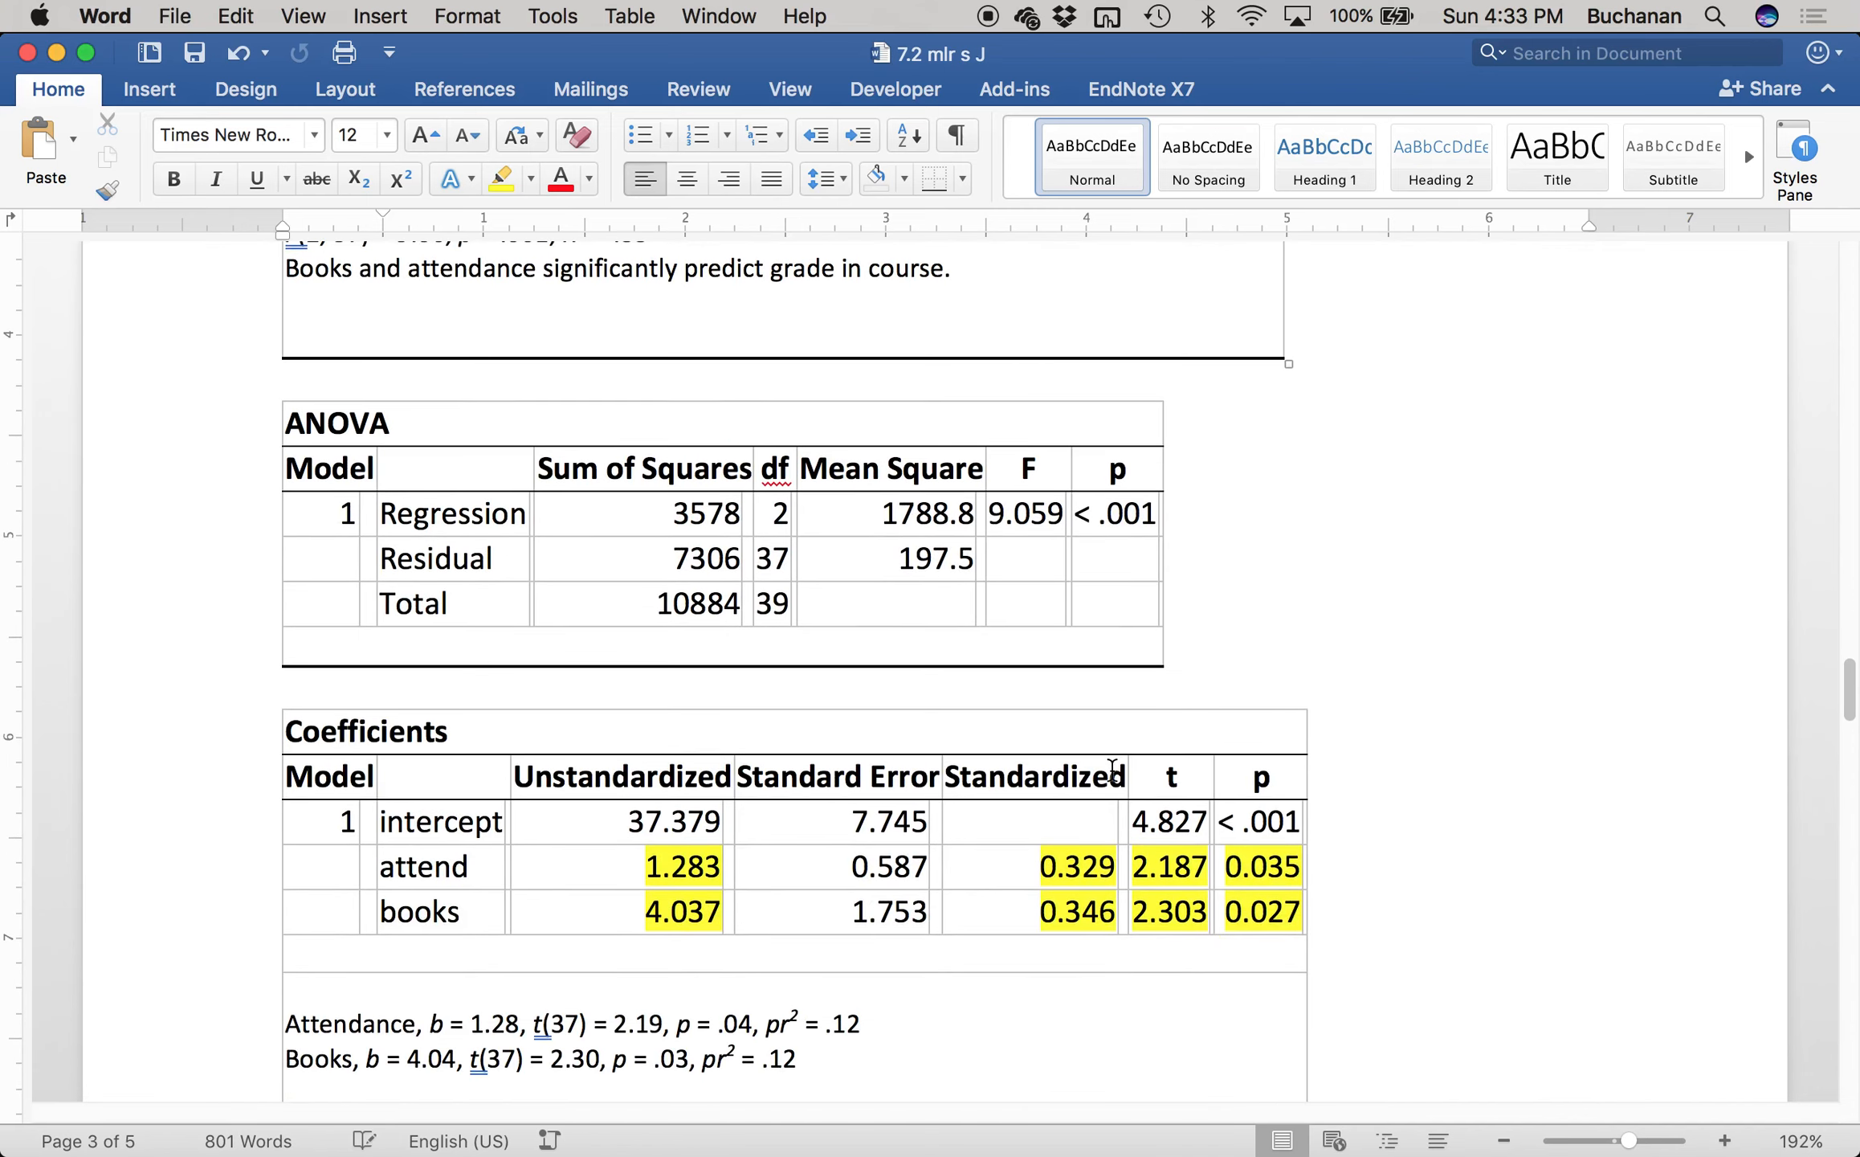
{"action": "scroll", "coordinate": [1111, 770], "scroll_direction": "down", "scroll_amount": 6}
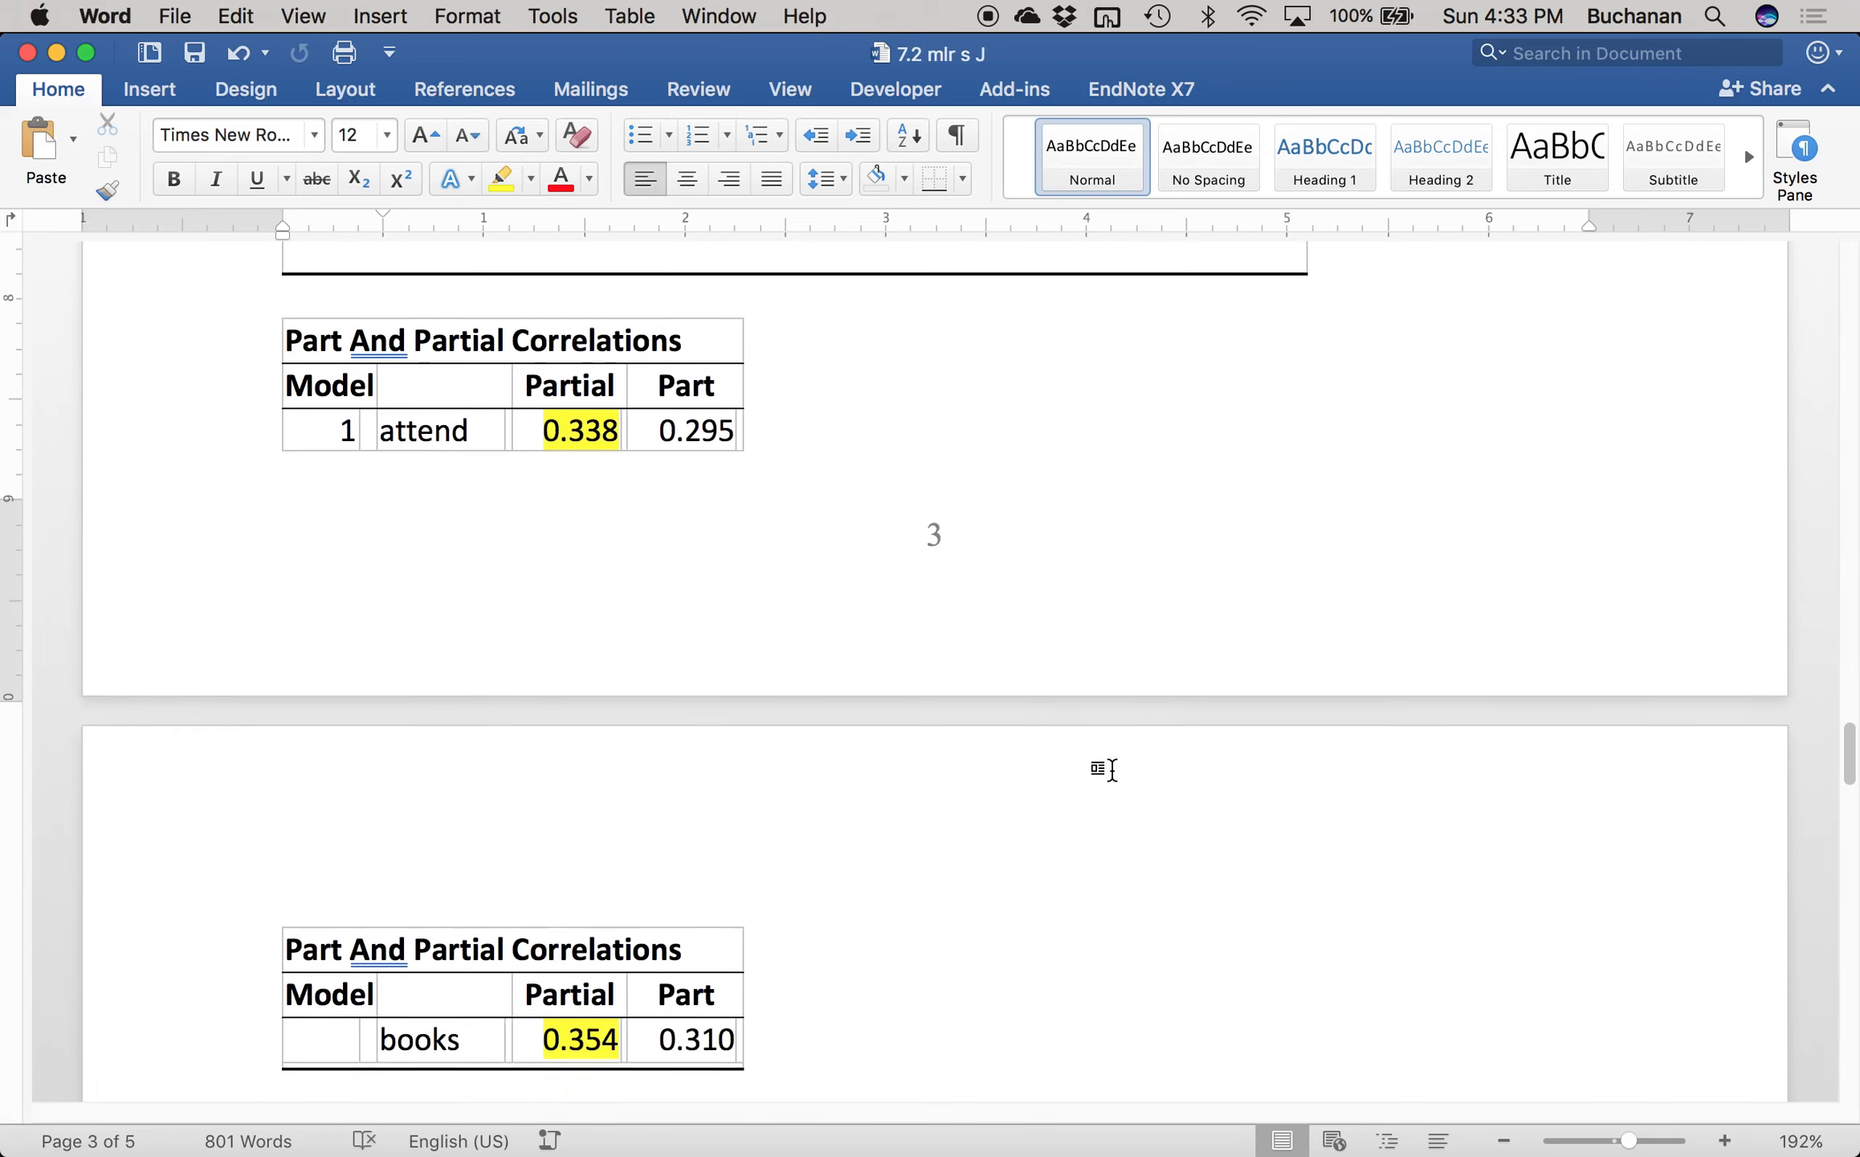
{"action": "mouse_move", "coordinate": [1, 1154]}
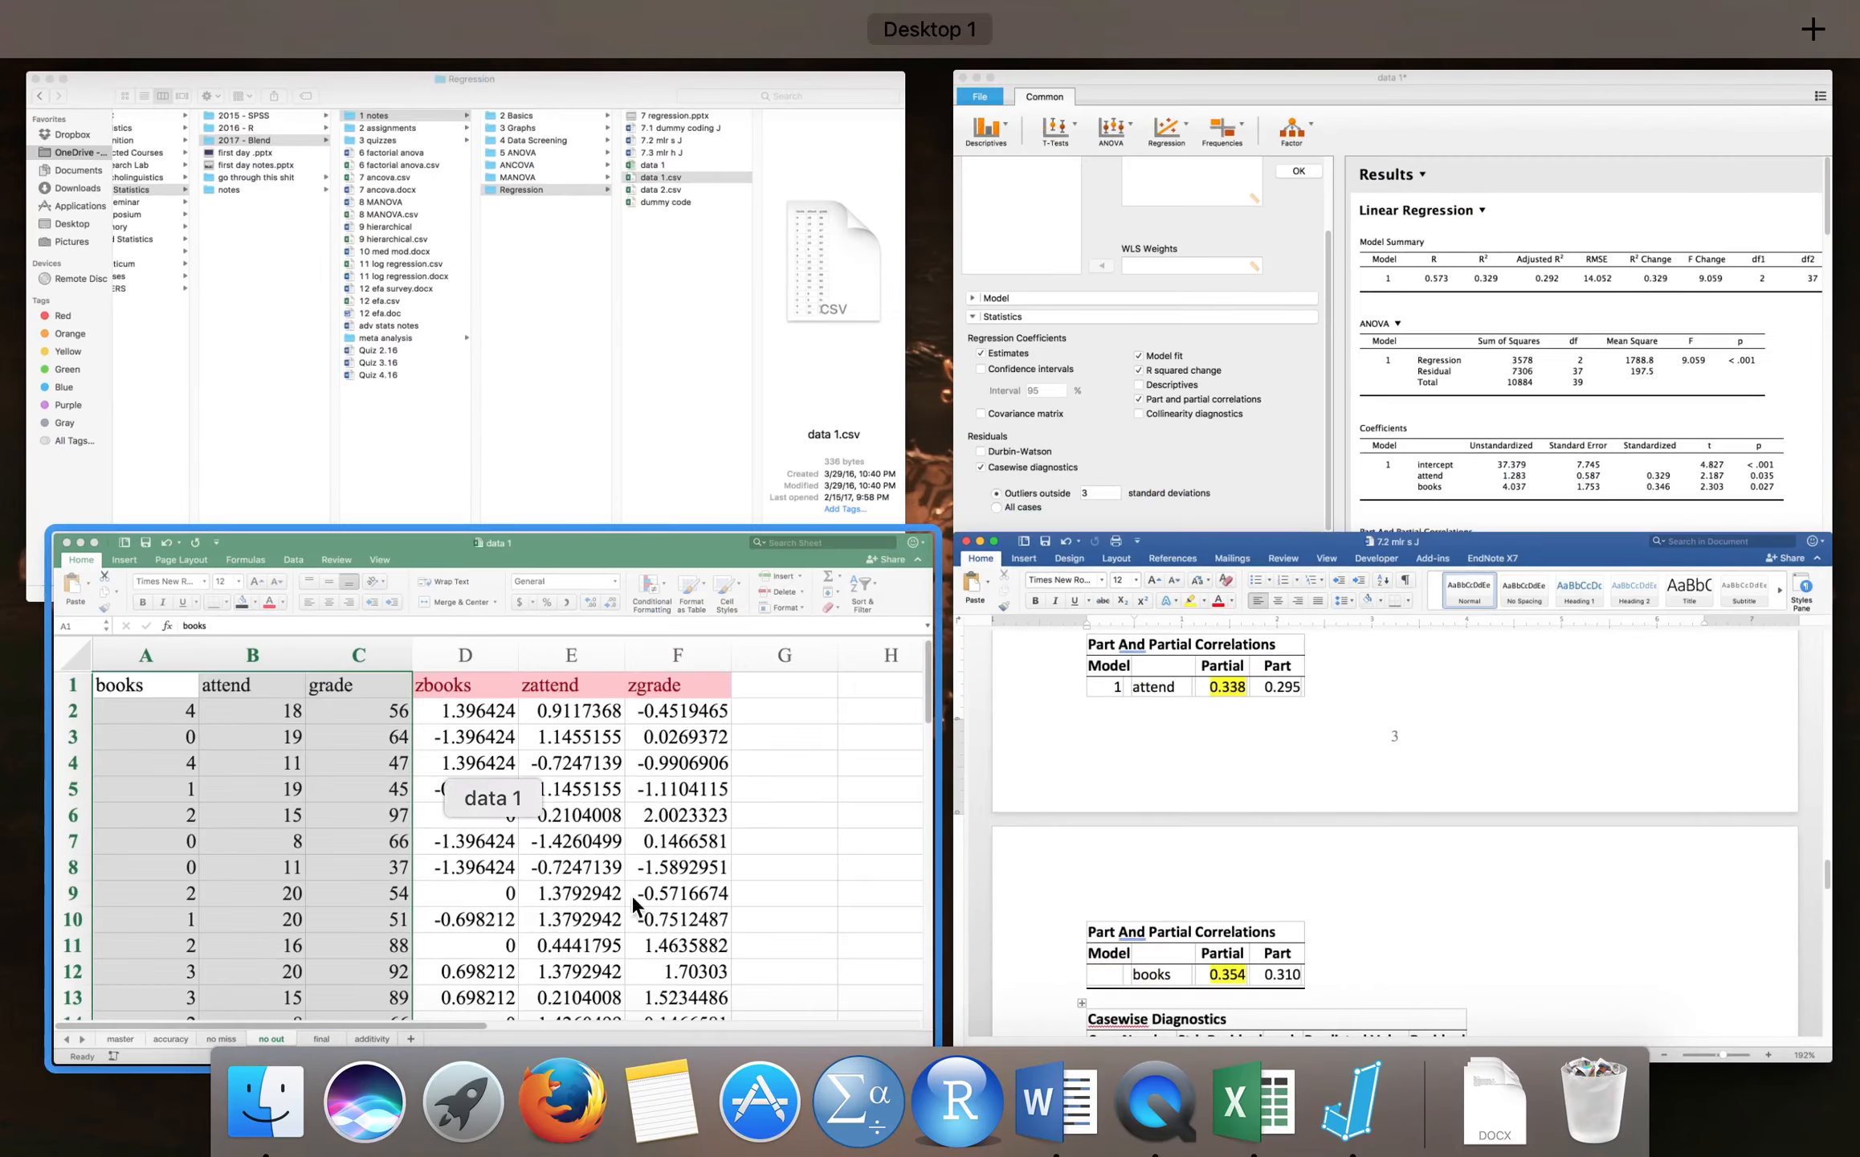
{"action": "left_click", "coordinate": [1237, 348]}
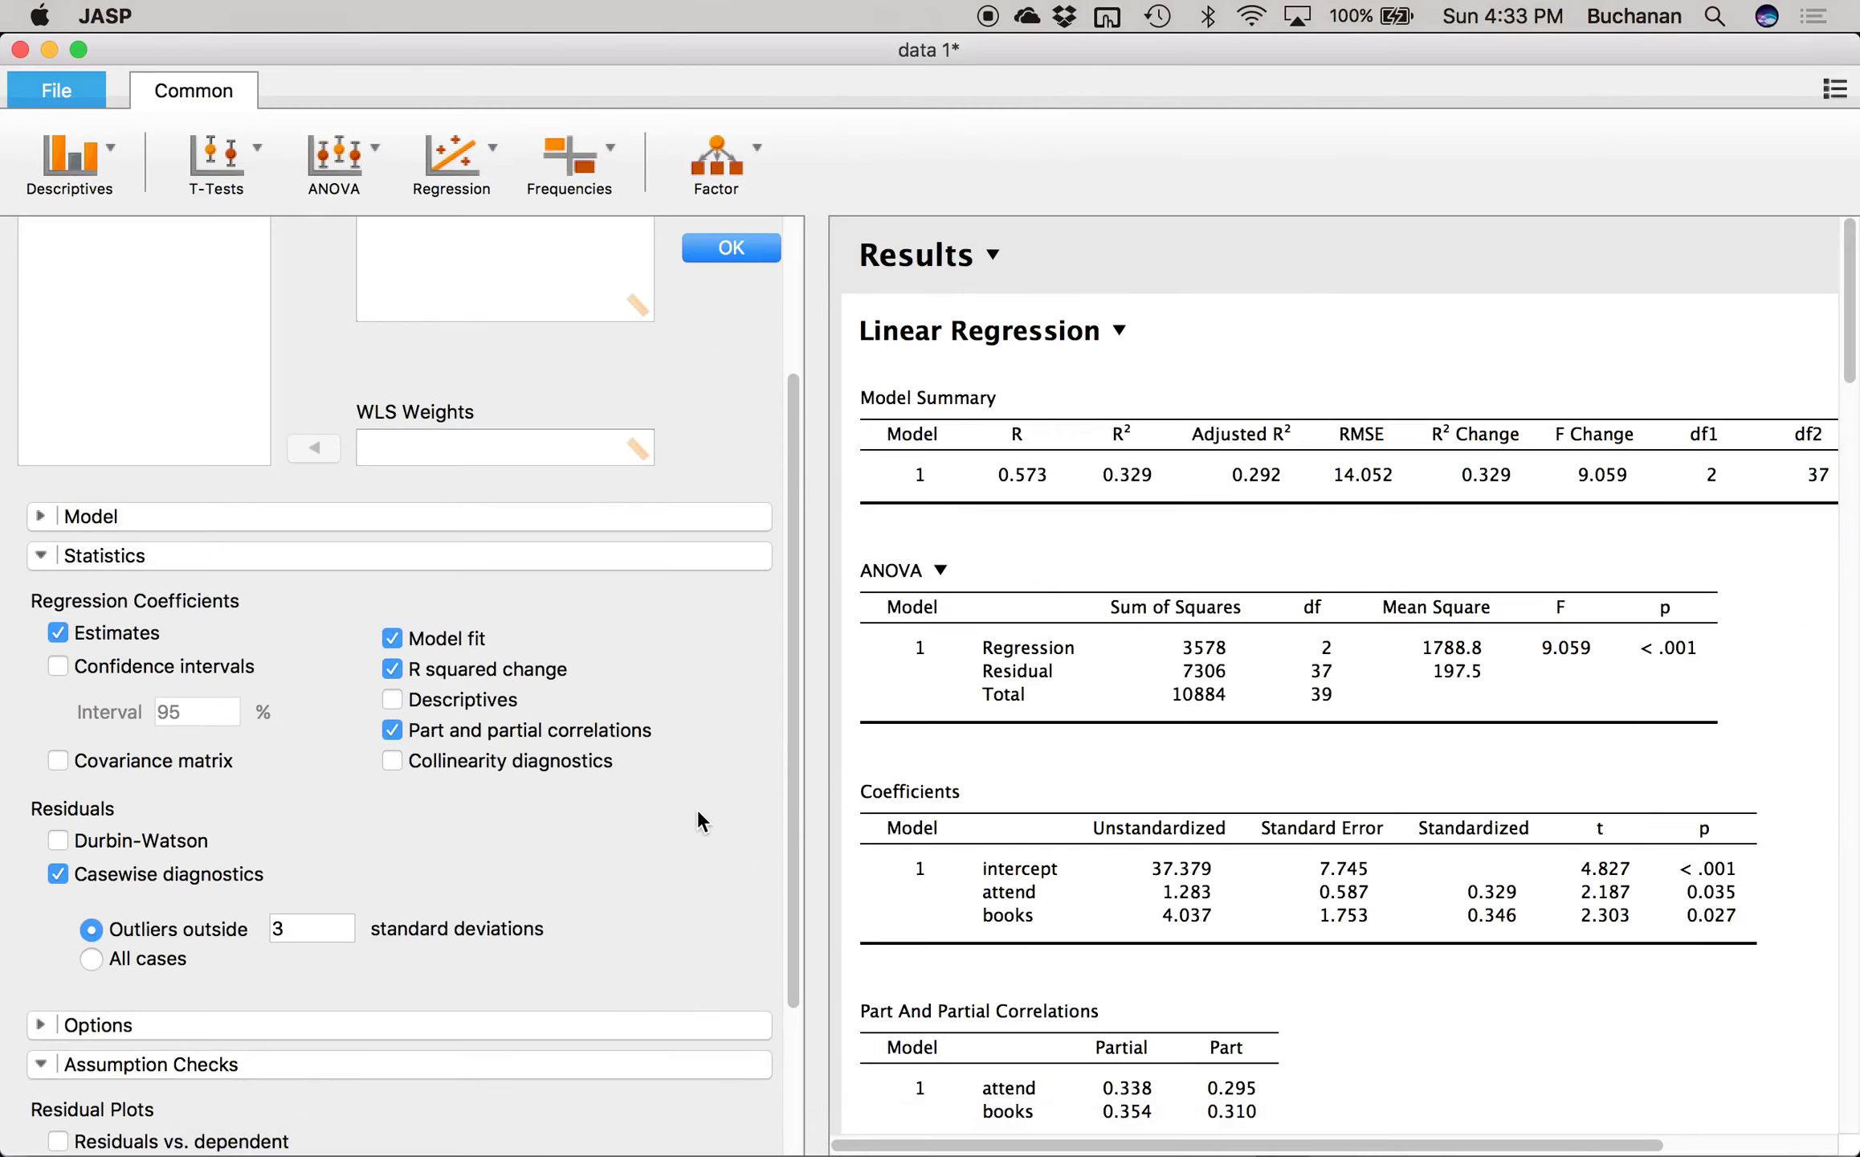
{"action": "scroll", "coordinate": [698, 810], "scroll_direction": "down", "scroll_amount": 3}
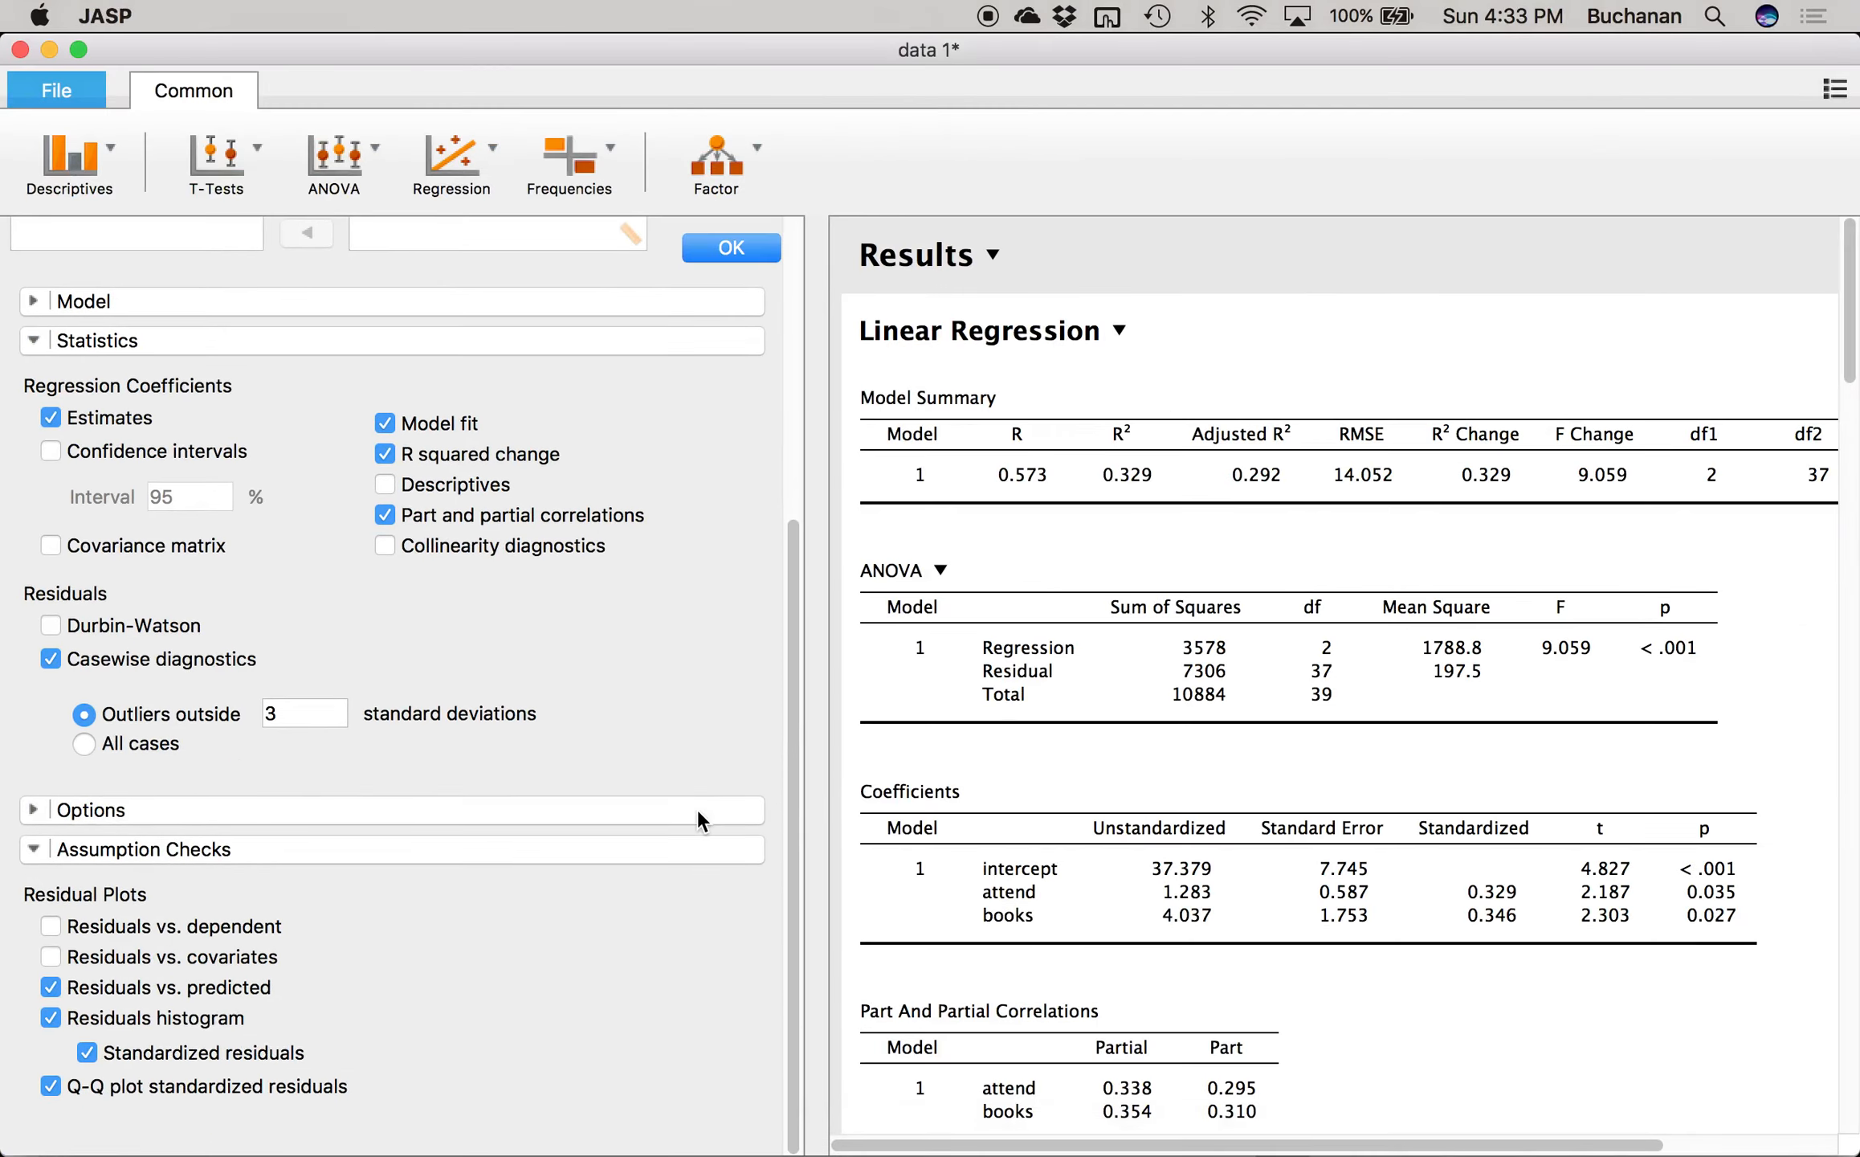
{"action": "scroll", "coordinate": [1155, 730], "scroll_direction": "down", "scroll_amount": 7}
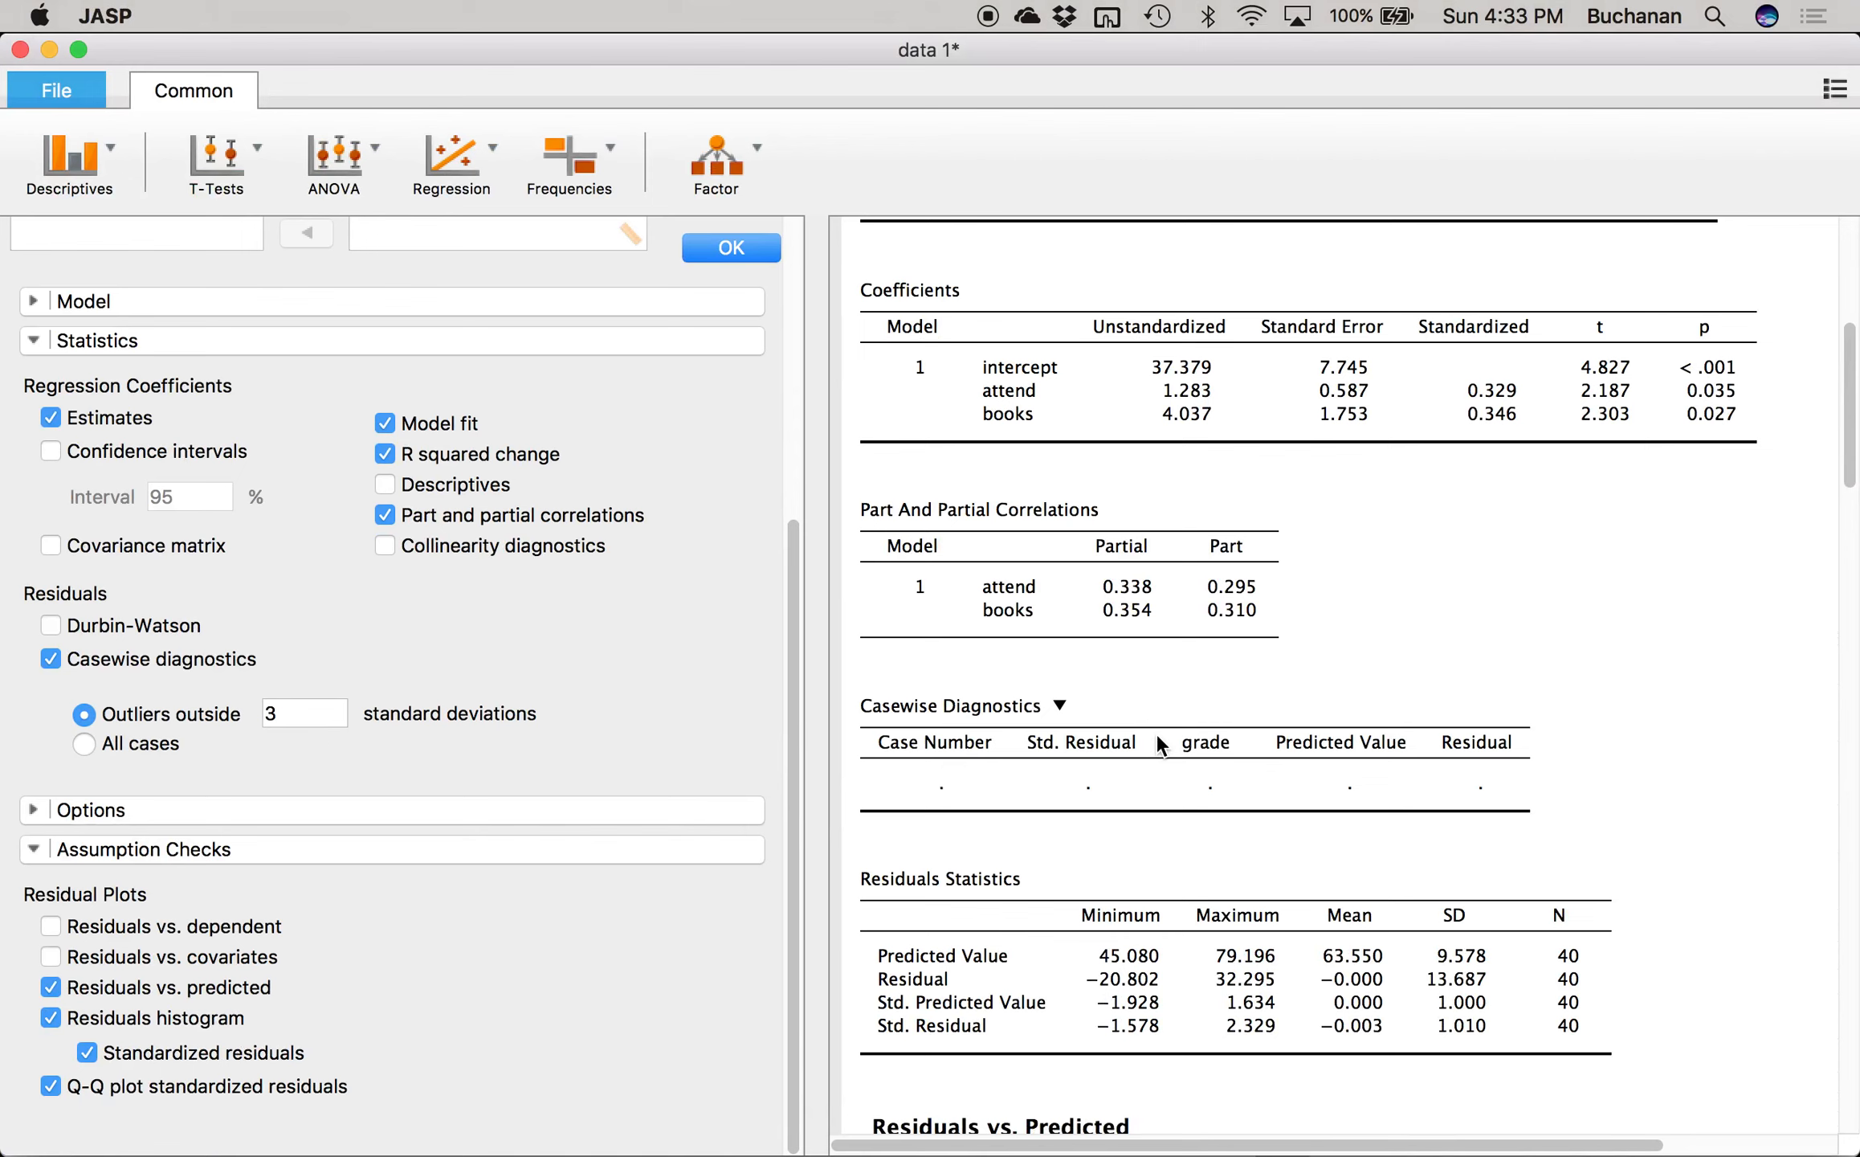
{"action": "scroll", "coordinate": [1155, 732], "scroll_direction": "down", "scroll_amount": 2}
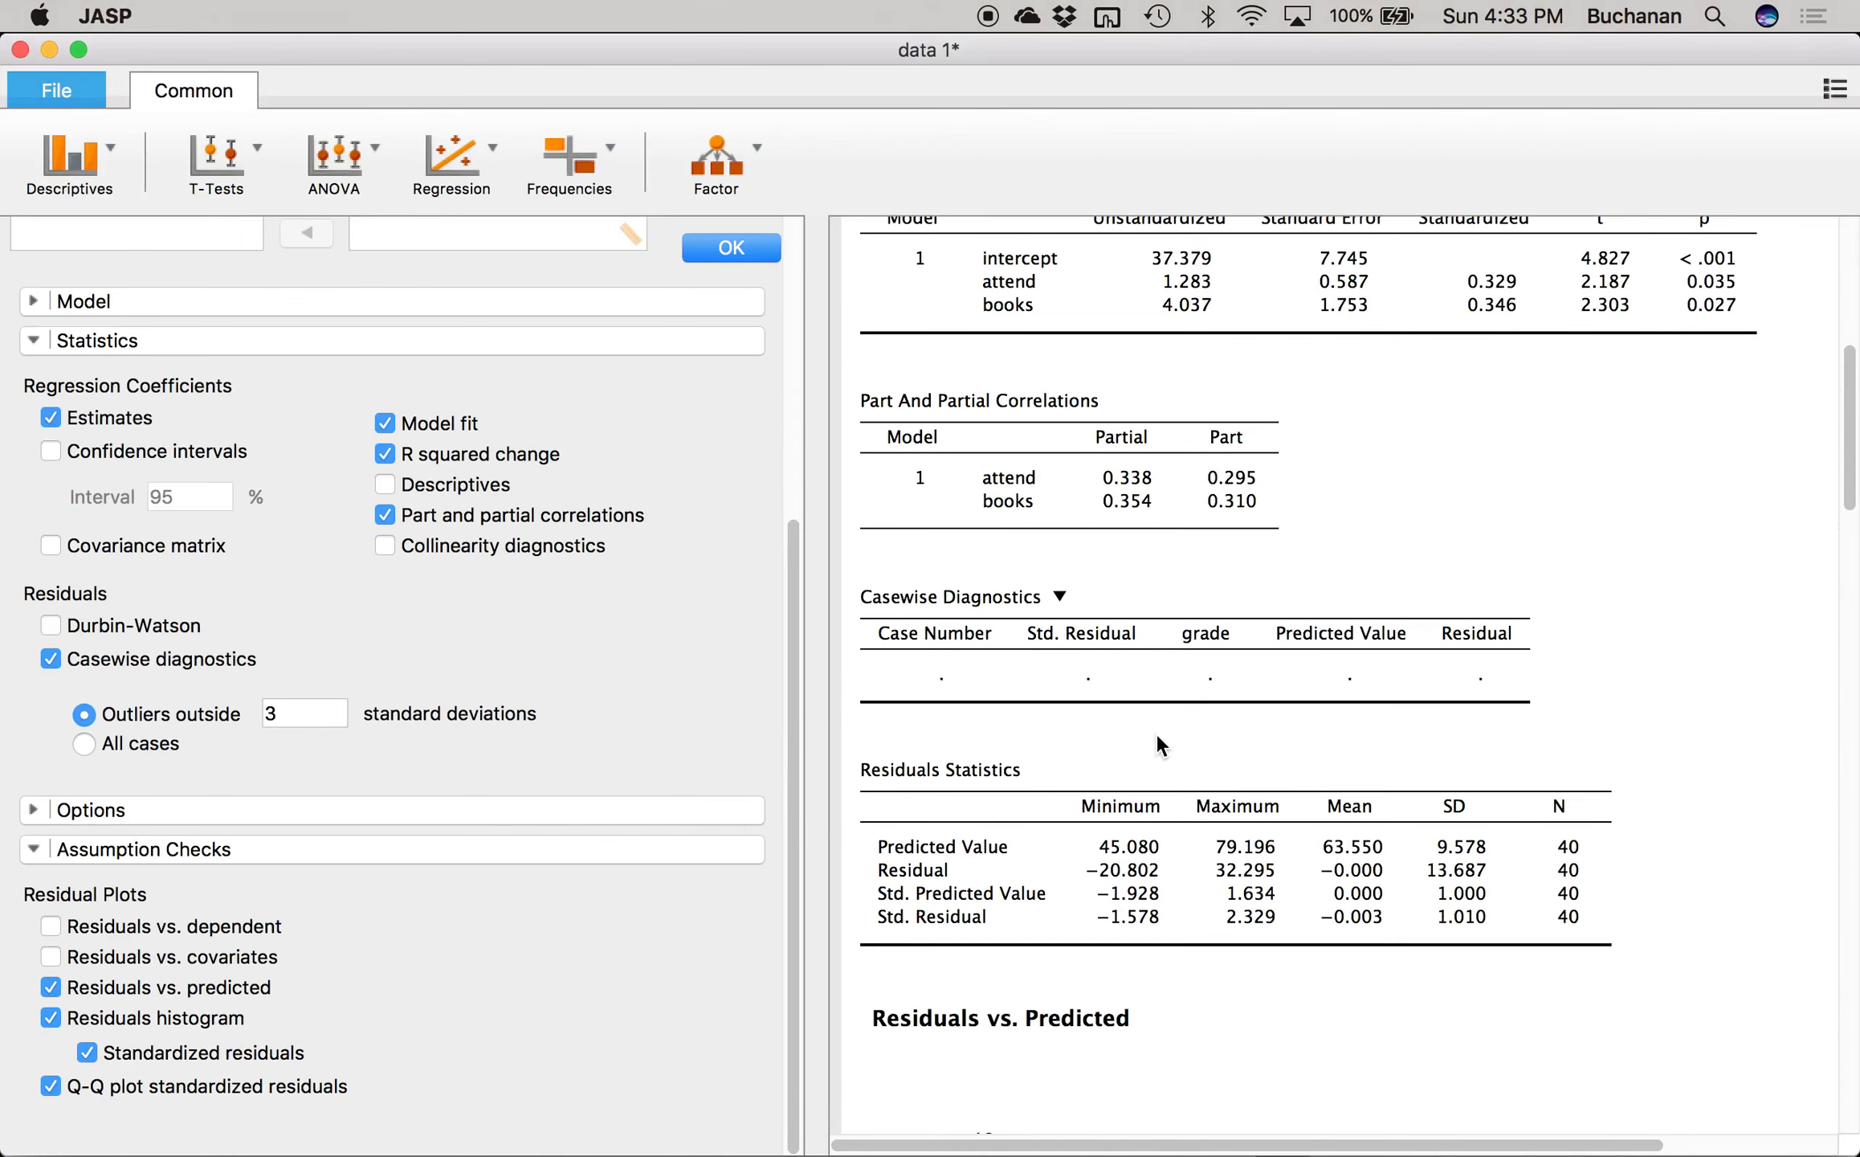
{"action": "scroll", "coordinate": [1155, 732], "scroll_direction": "down", "scroll_amount": 3}
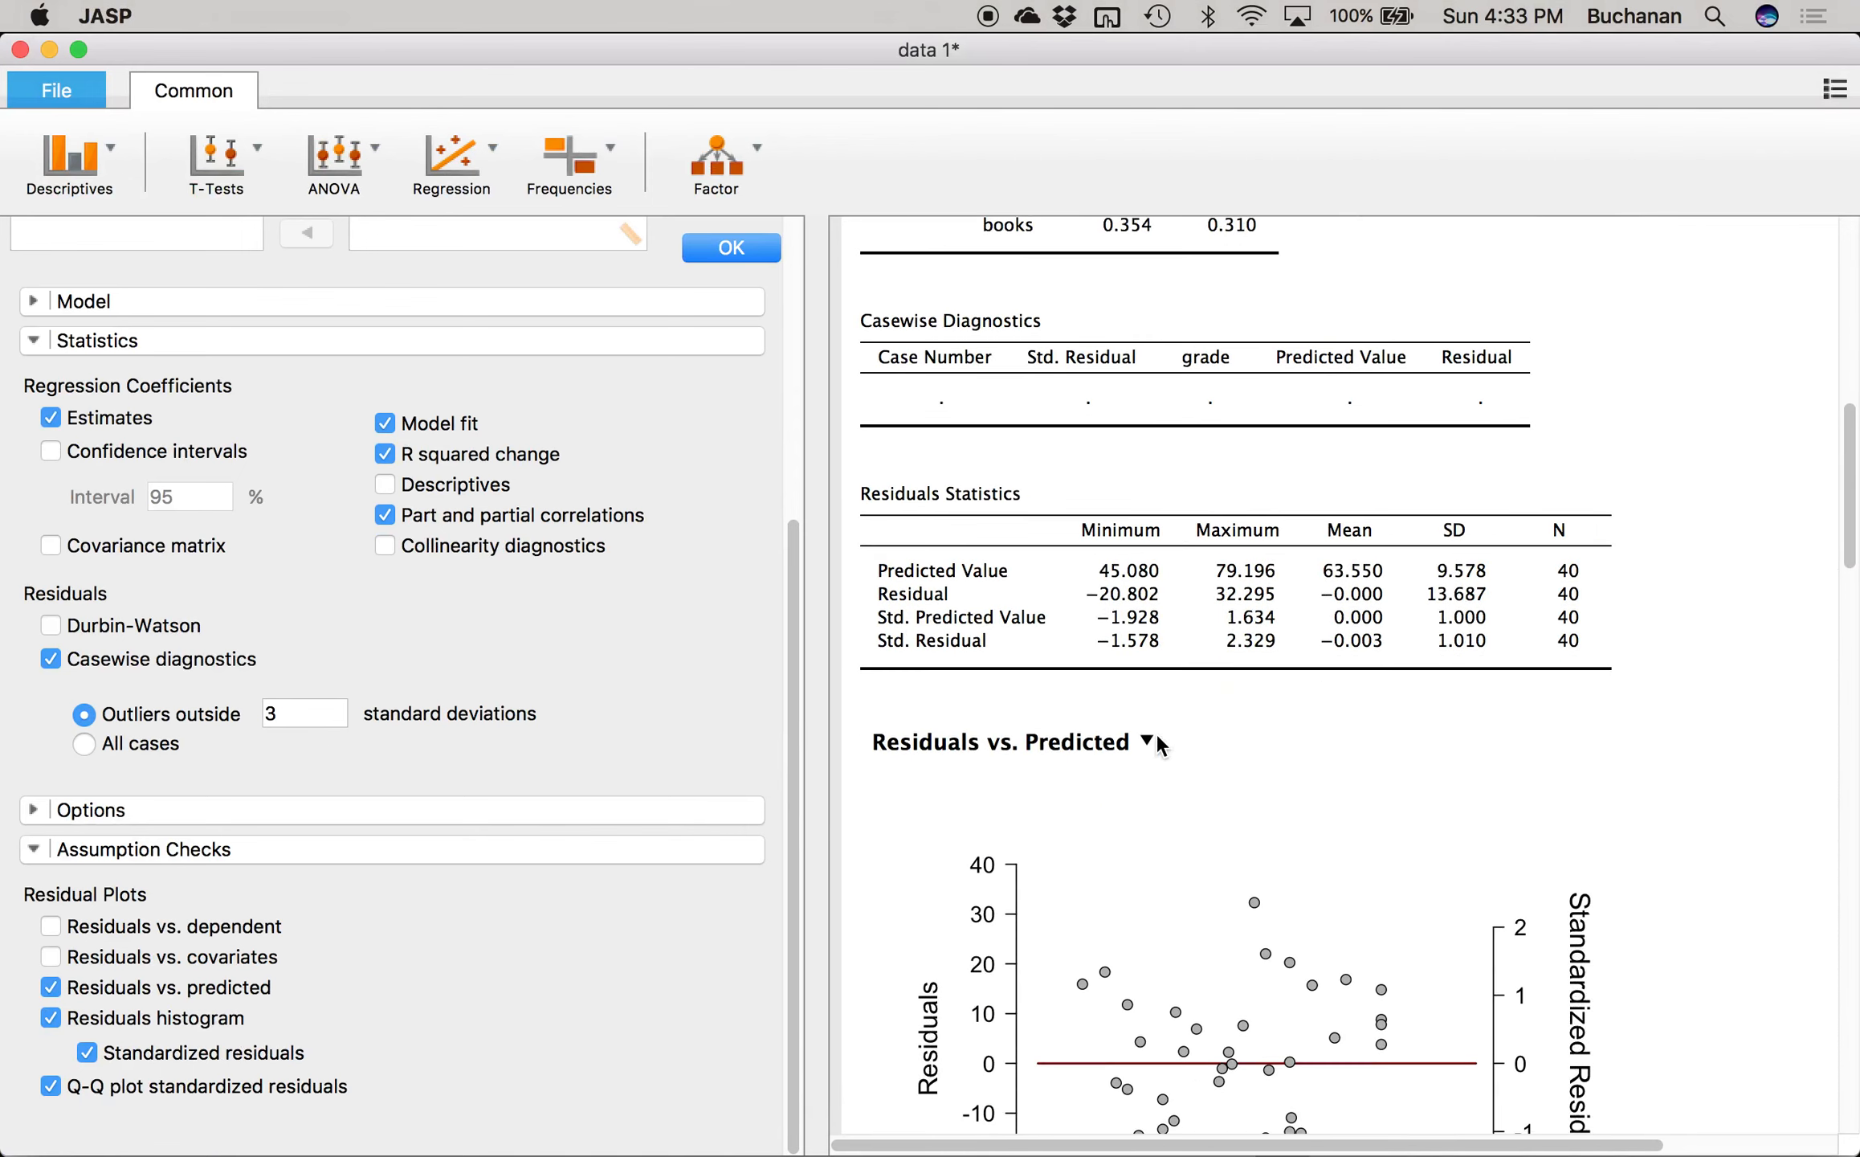
- Expand the Options and Model sections of the linear regression setup and review all its available settings
{"action": "left_click", "coordinate": [50, 807]}
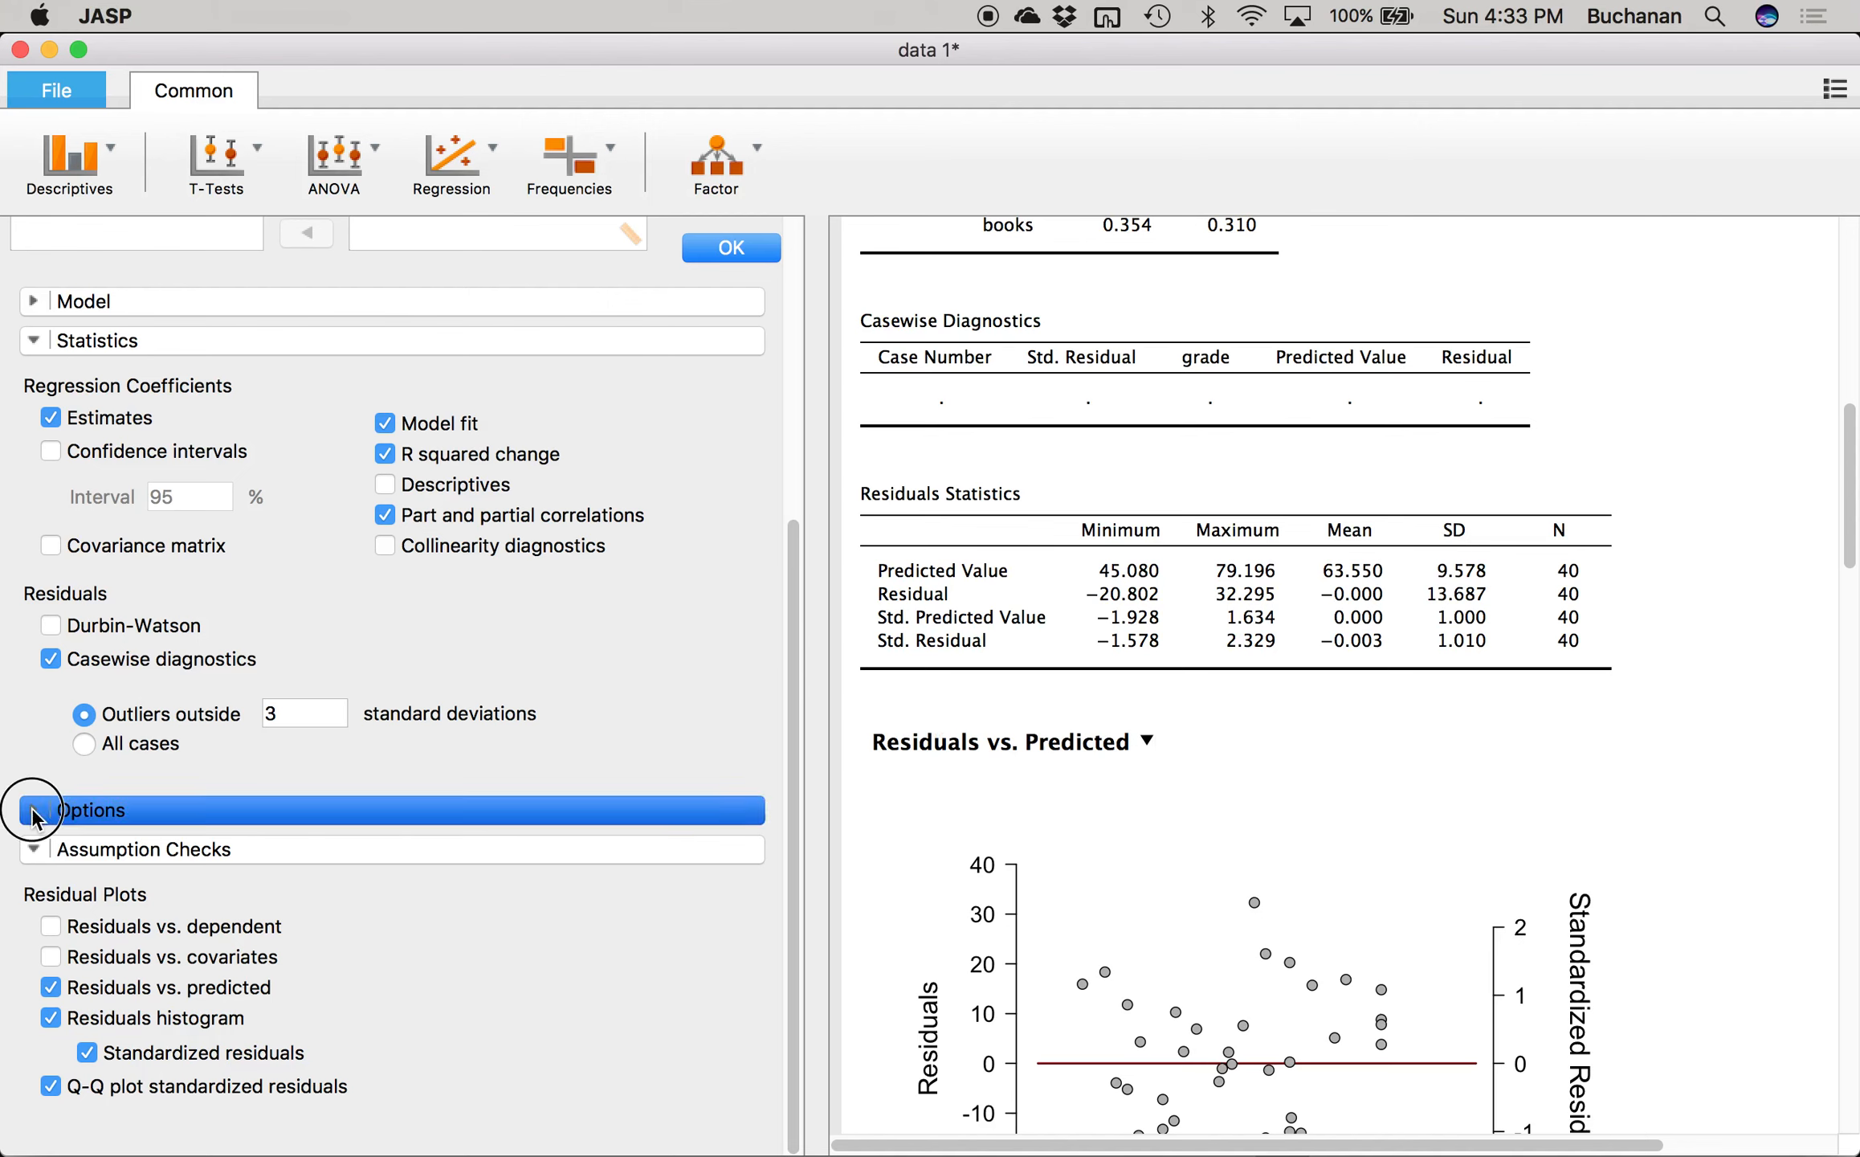
{"action": "scroll", "coordinate": [50, 805], "scroll_direction": "up", "scroll_amount": 4}
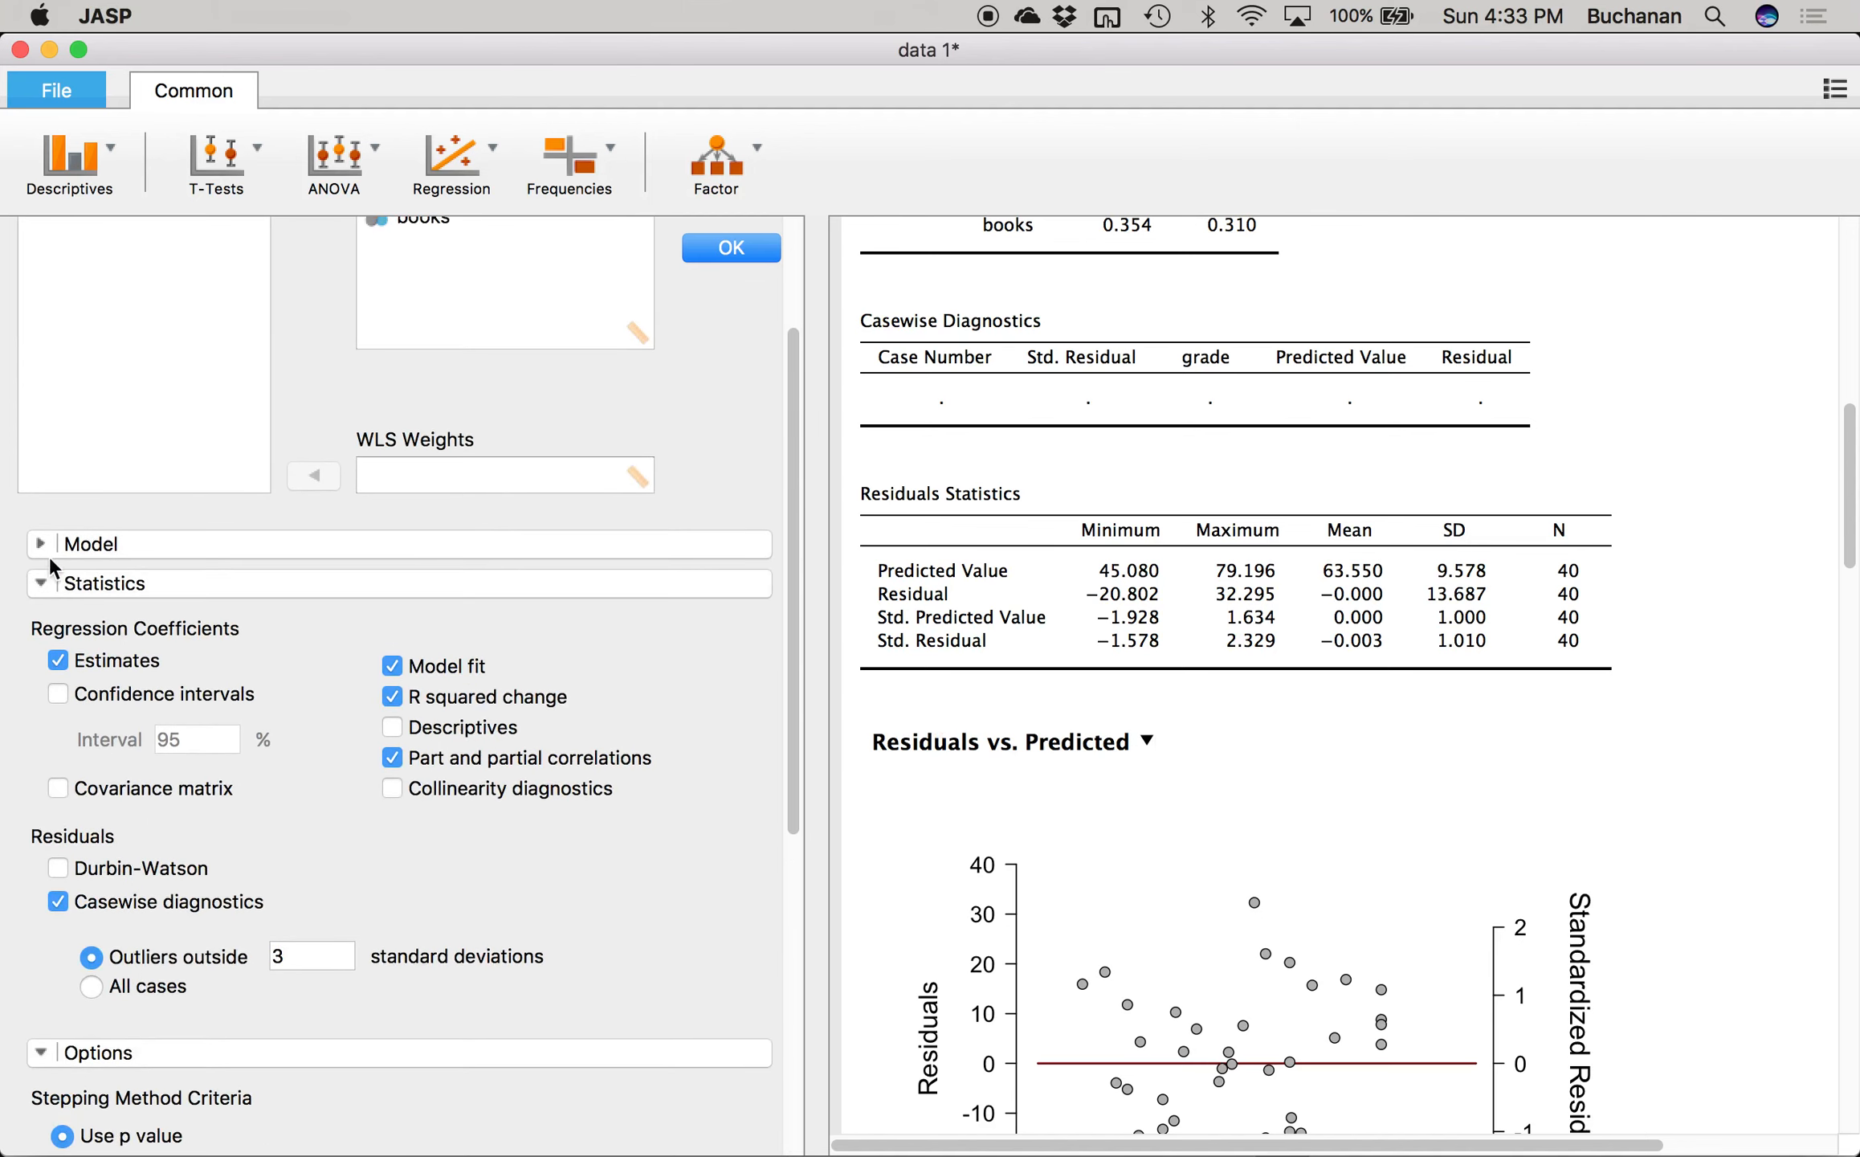
{"action": "left_click", "coordinate": [41, 543]}
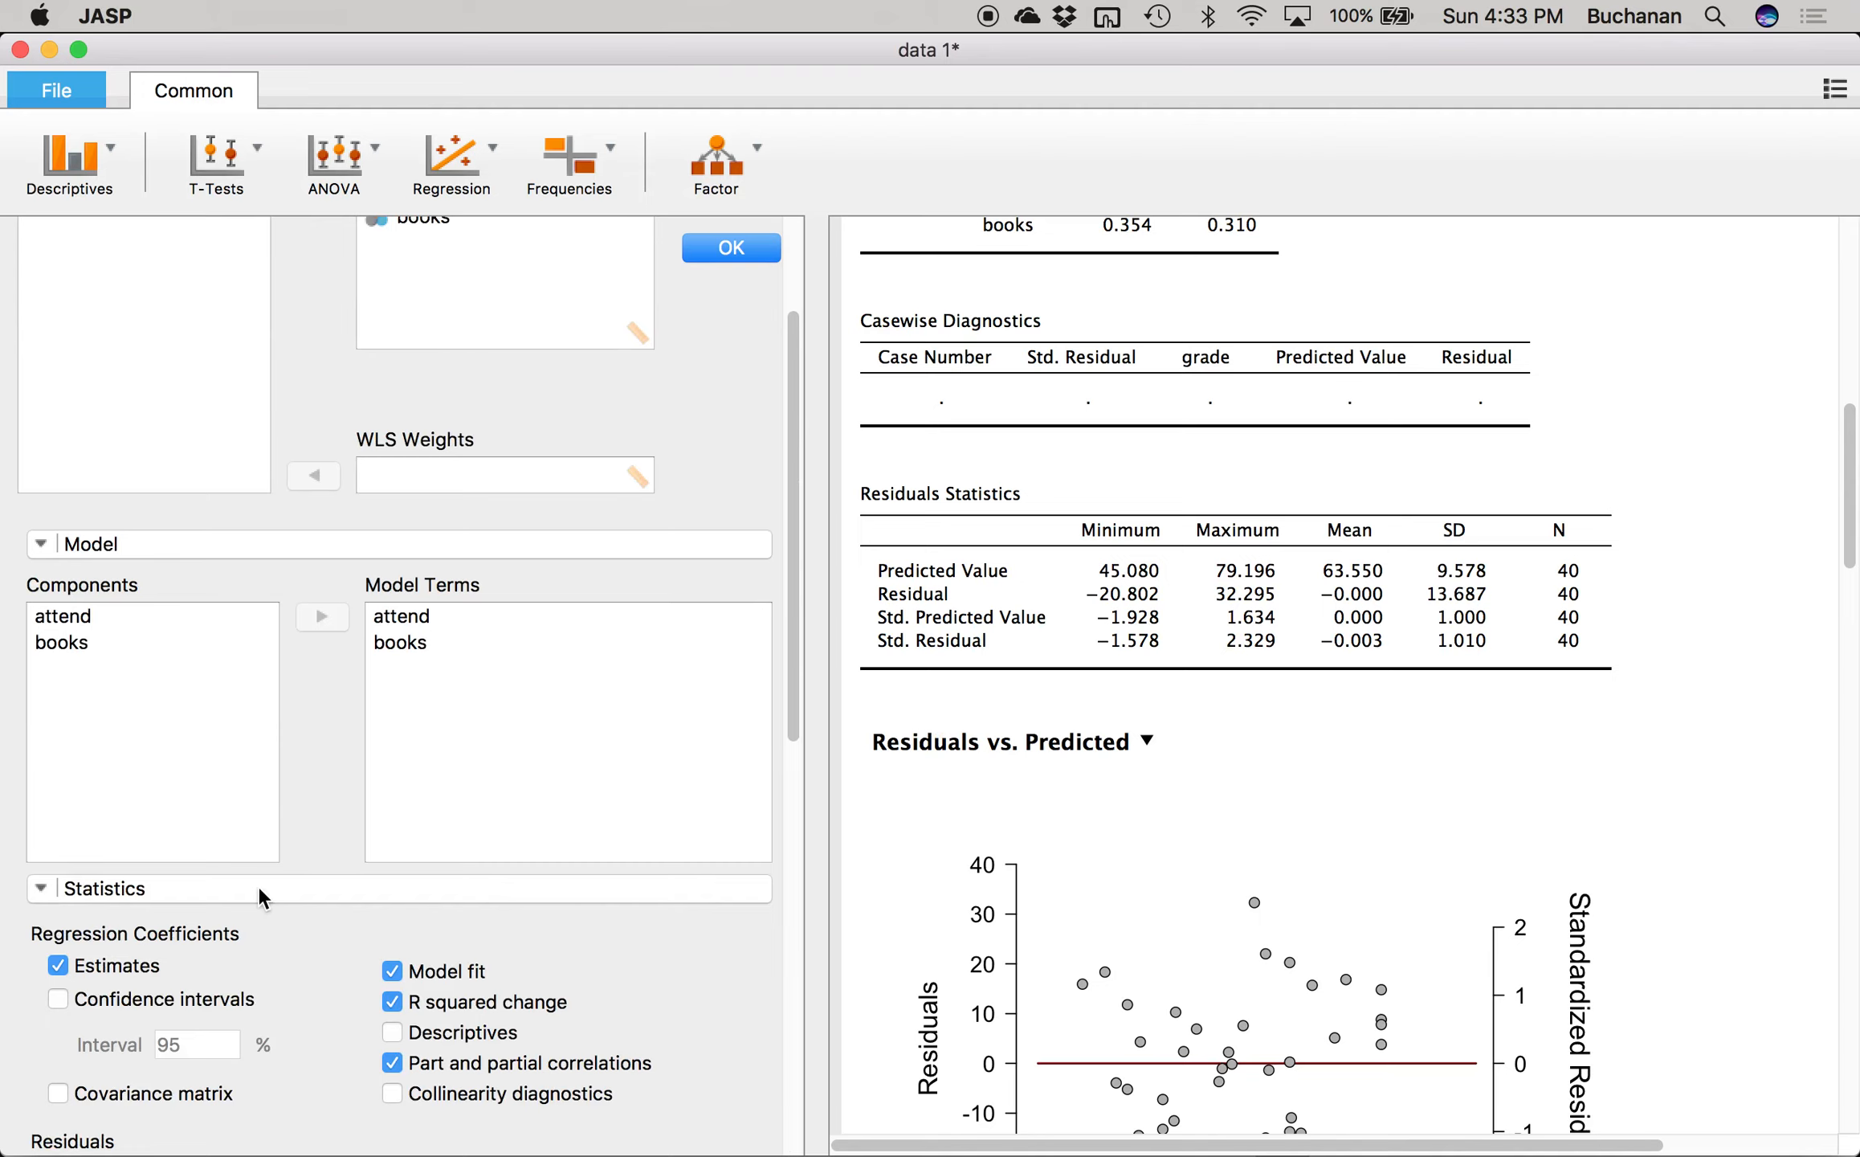
{"action": "scroll", "coordinate": [252, 907], "scroll_direction": "down", "scroll_amount": 5}
{"action": "scroll", "coordinate": [247, 926], "scroll_direction": "down", "scroll_amount": 2}
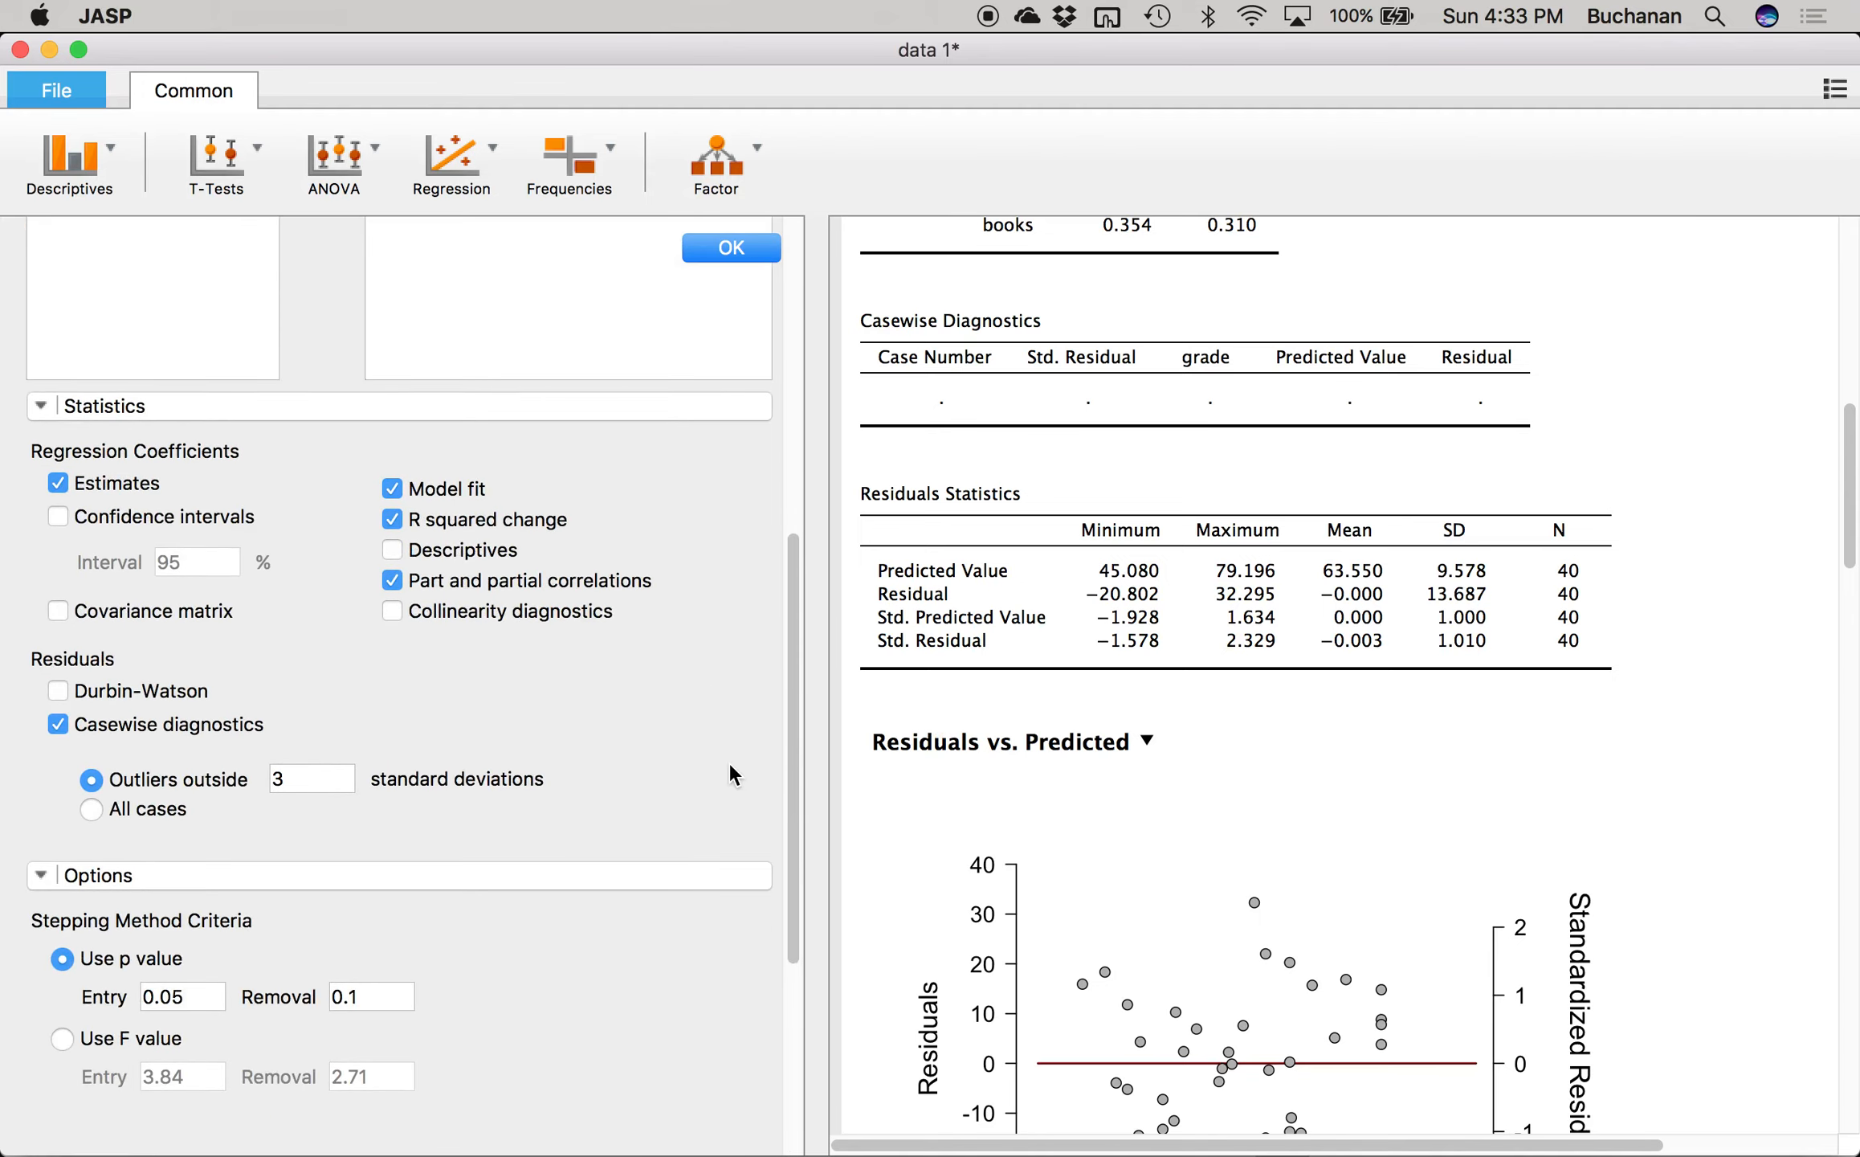
{"action": "scroll", "coordinate": [1002, 759], "scroll_direction": "up", "scroll_amount": 5}
{"action": "scroll", "coordinate": [1003, 758], "scroll_direction": "up", "scroll_amount": 8}
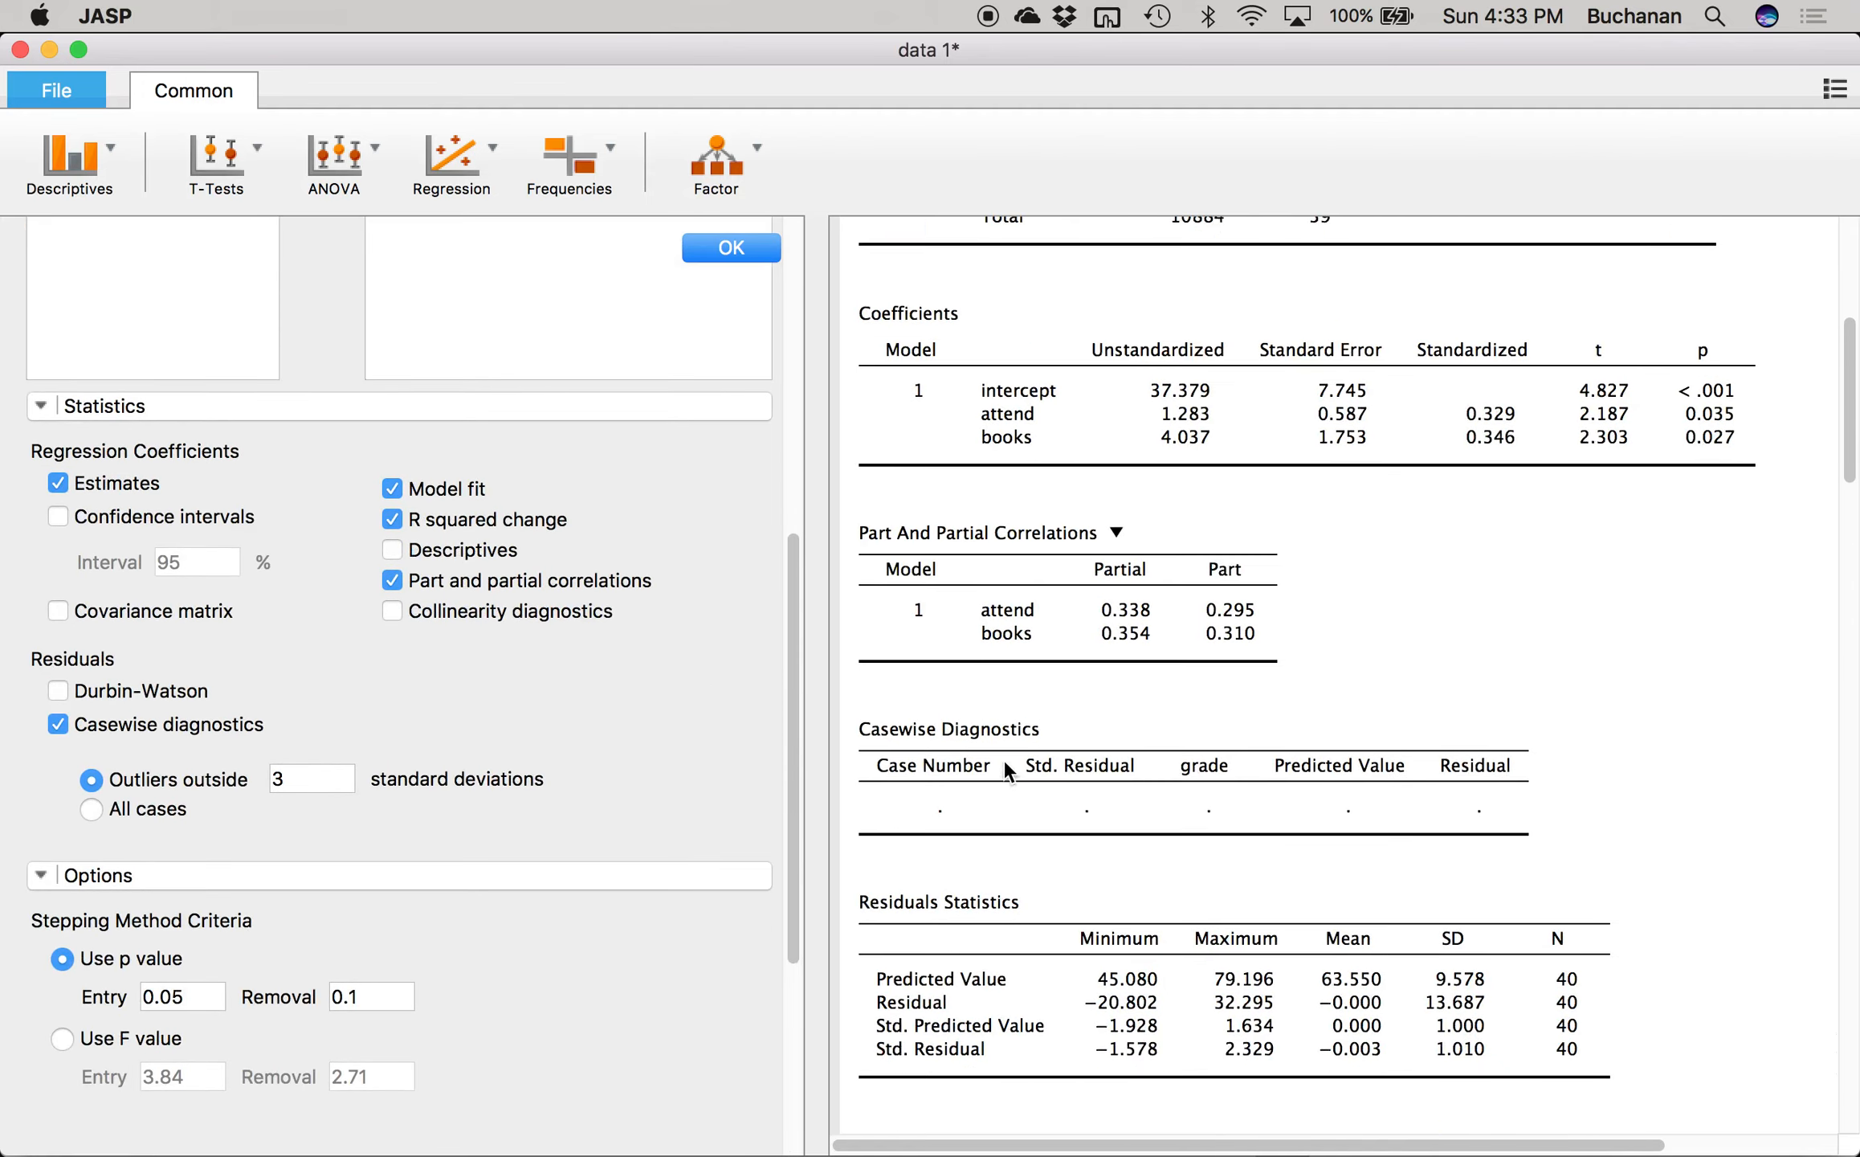
{"action": "scroll", "coordinate": [545, 529], "scroll_direction": "up", "scroll_amount": 10}
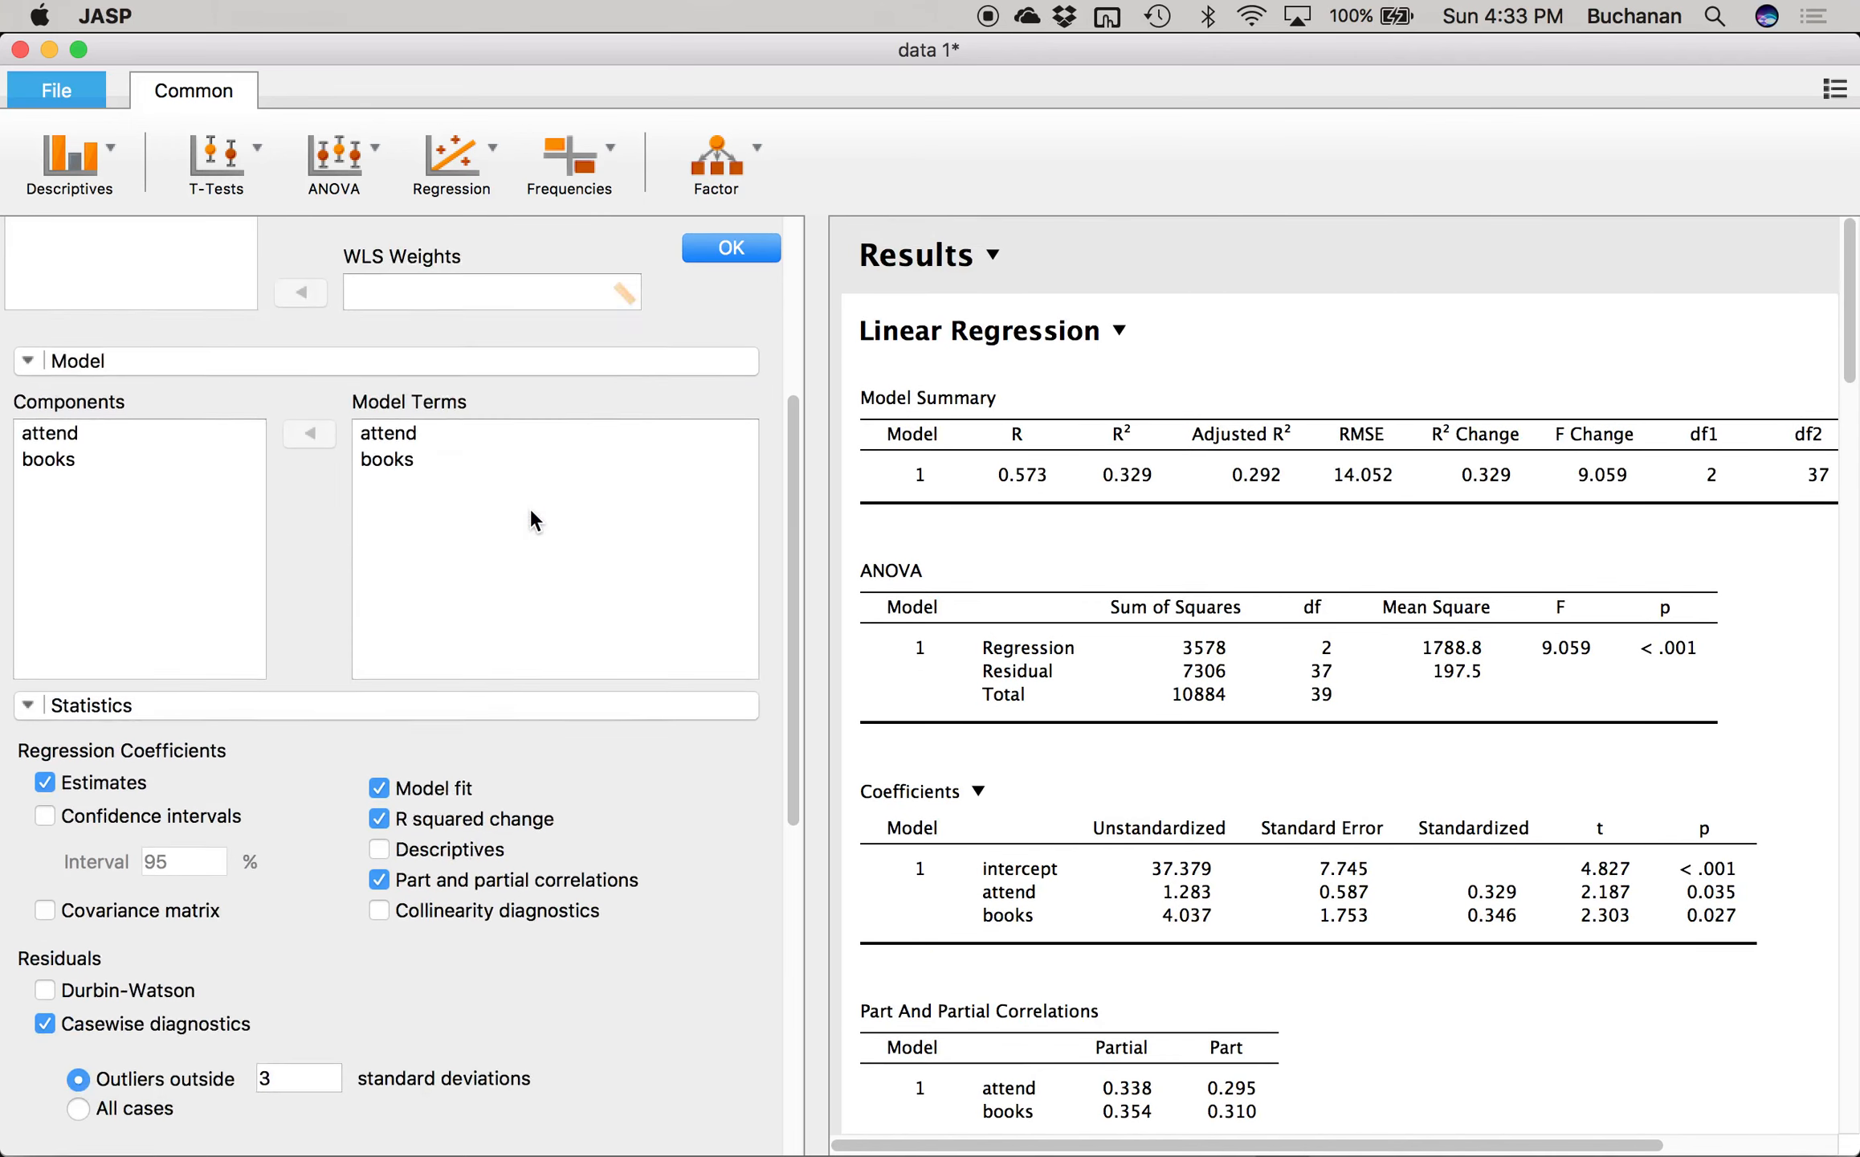
{"action": "scroll", "coordinate": [530, 514], "scroll_direction": "left", "scroll_amount": 1}
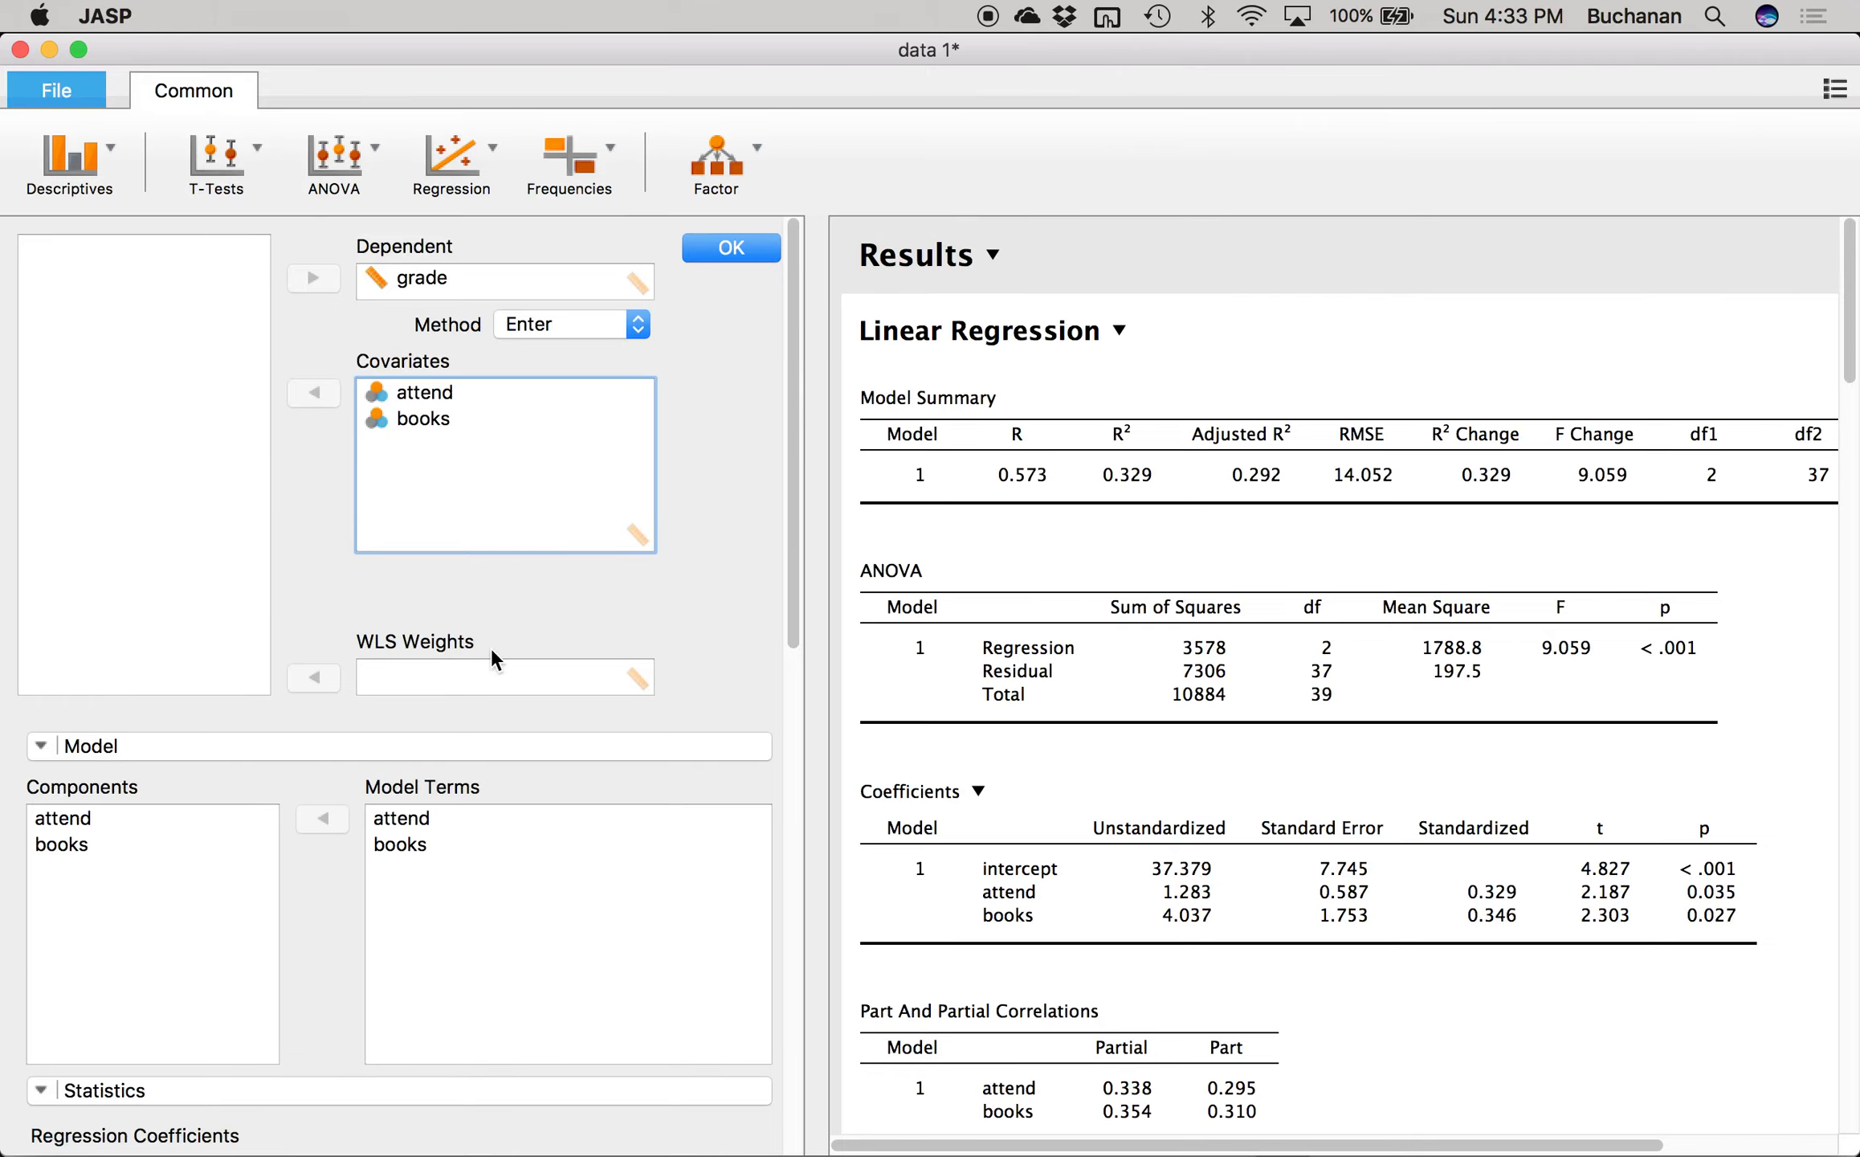
{"action": "scroll", "coordinate": [491, 647], "scroll_direction": "down", "scroll_amount": 3}
{"action": "scroll", "coordinate": [491, 646], "scroll_direction": "up", "scroll_amount": 3}
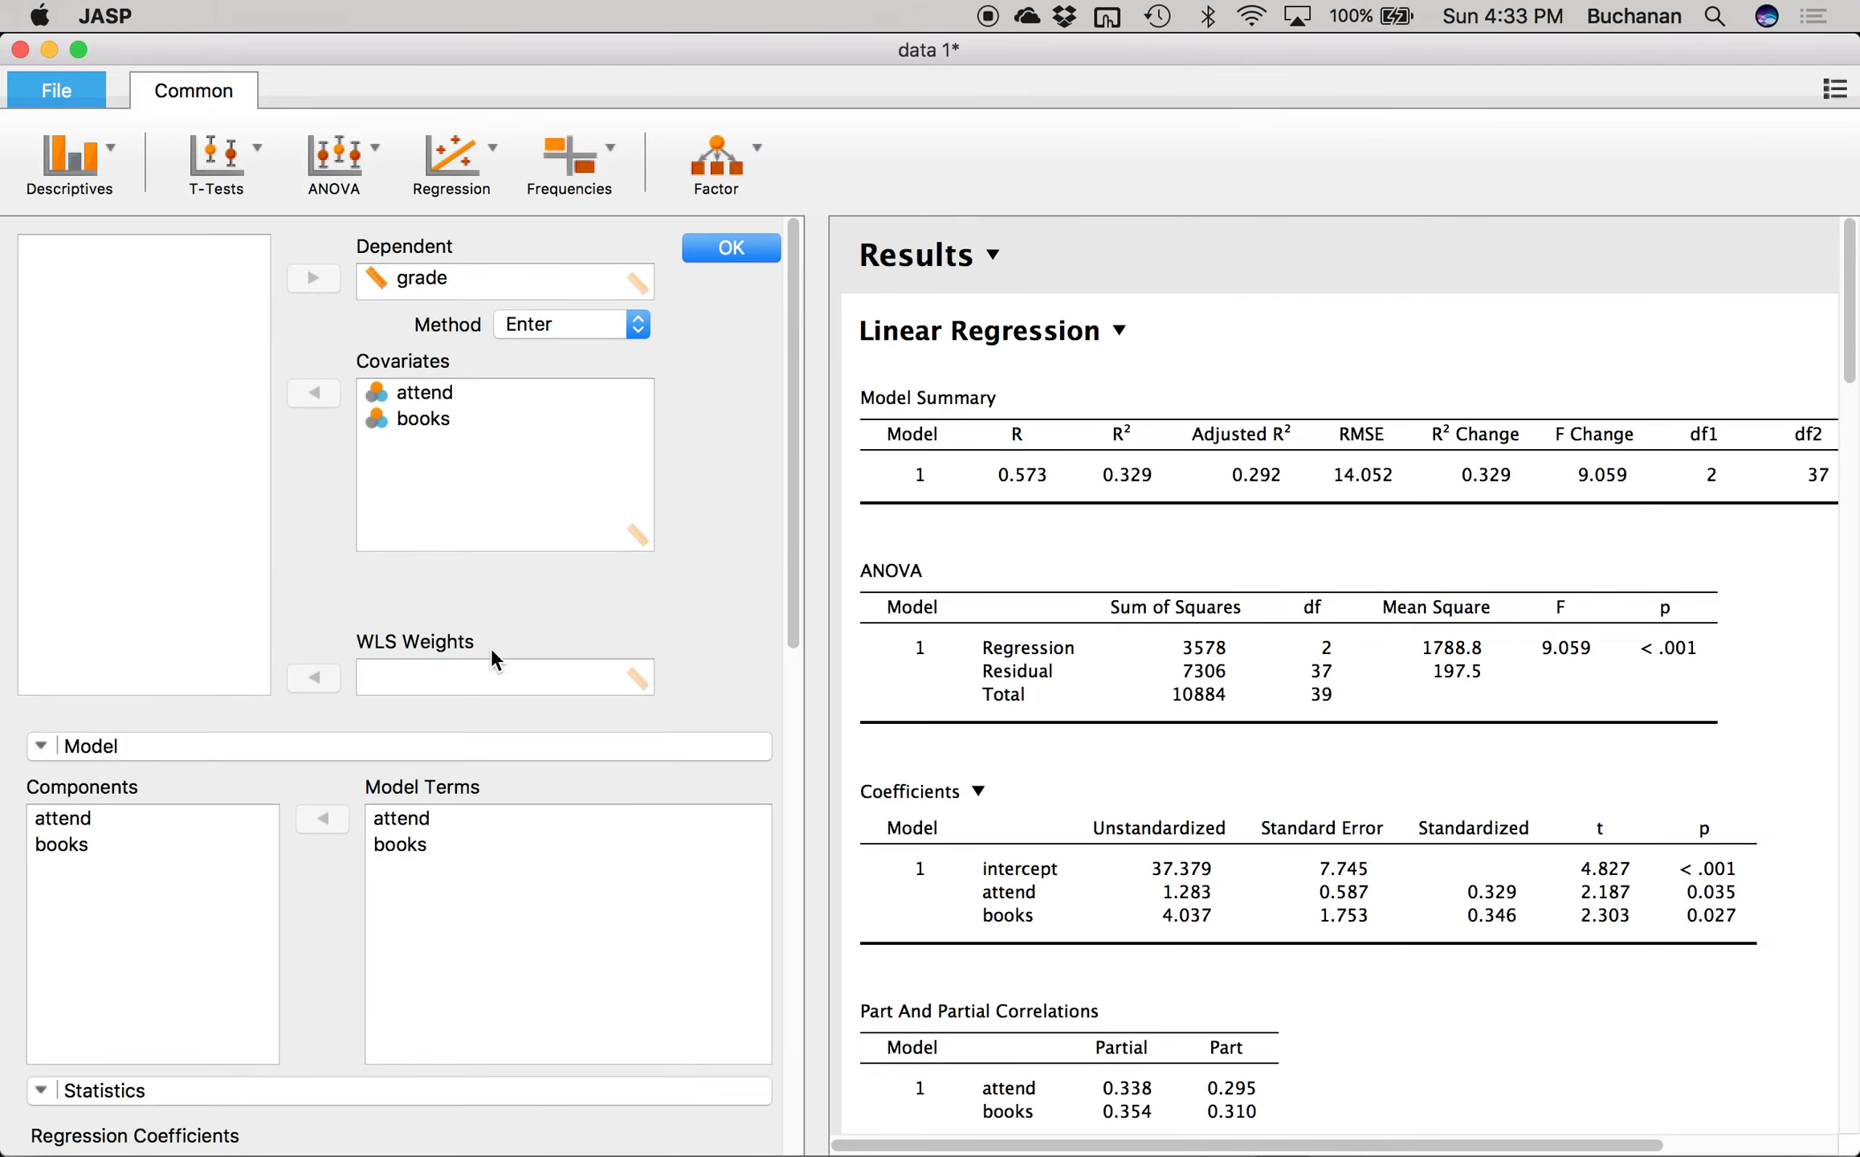
- Switch to the data 1 workbook in Excel and open the Regression tool from the Data Analysis tools
{"action": "key", "text": "ctrl+Up"}
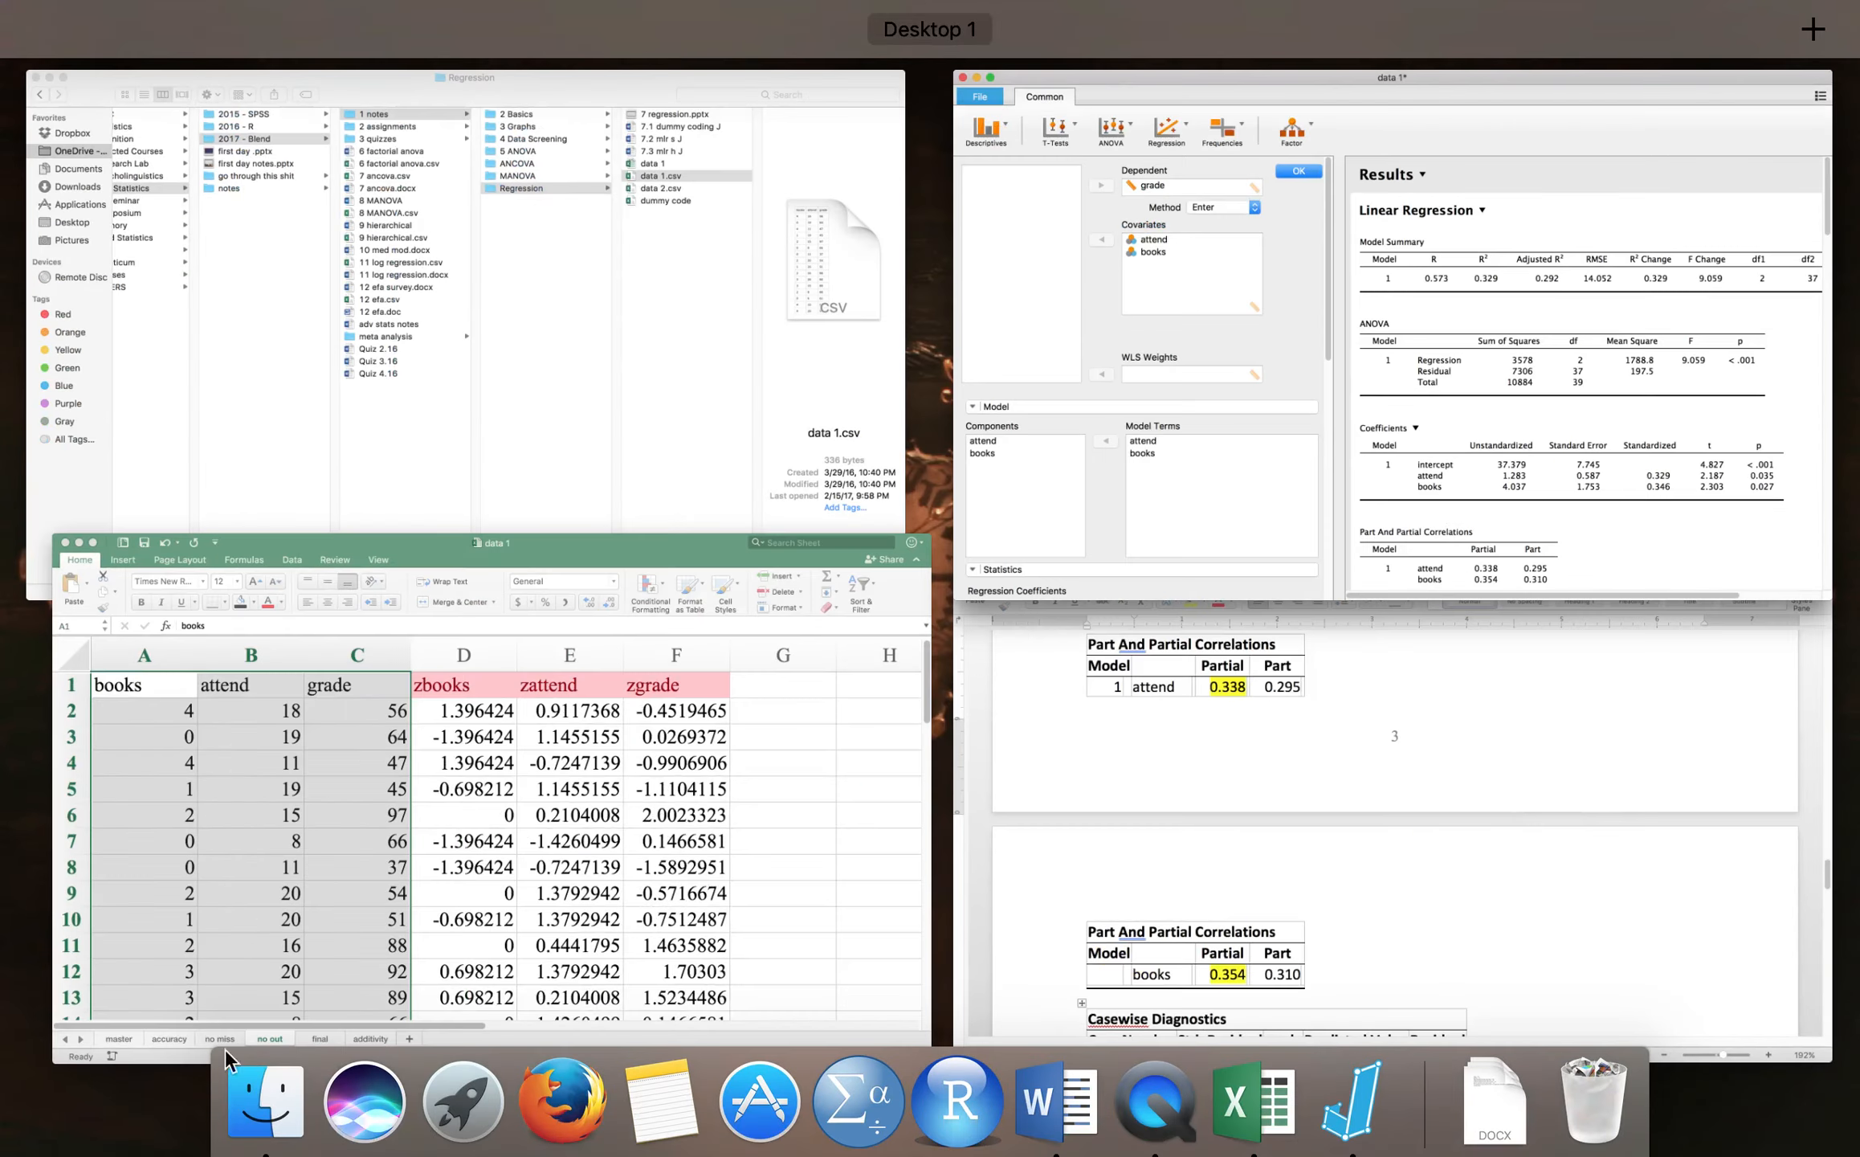
{"action": "left_click", "coordinate": [659, 792]}
{"action": "left_click", "coordinate": [717, 684]}
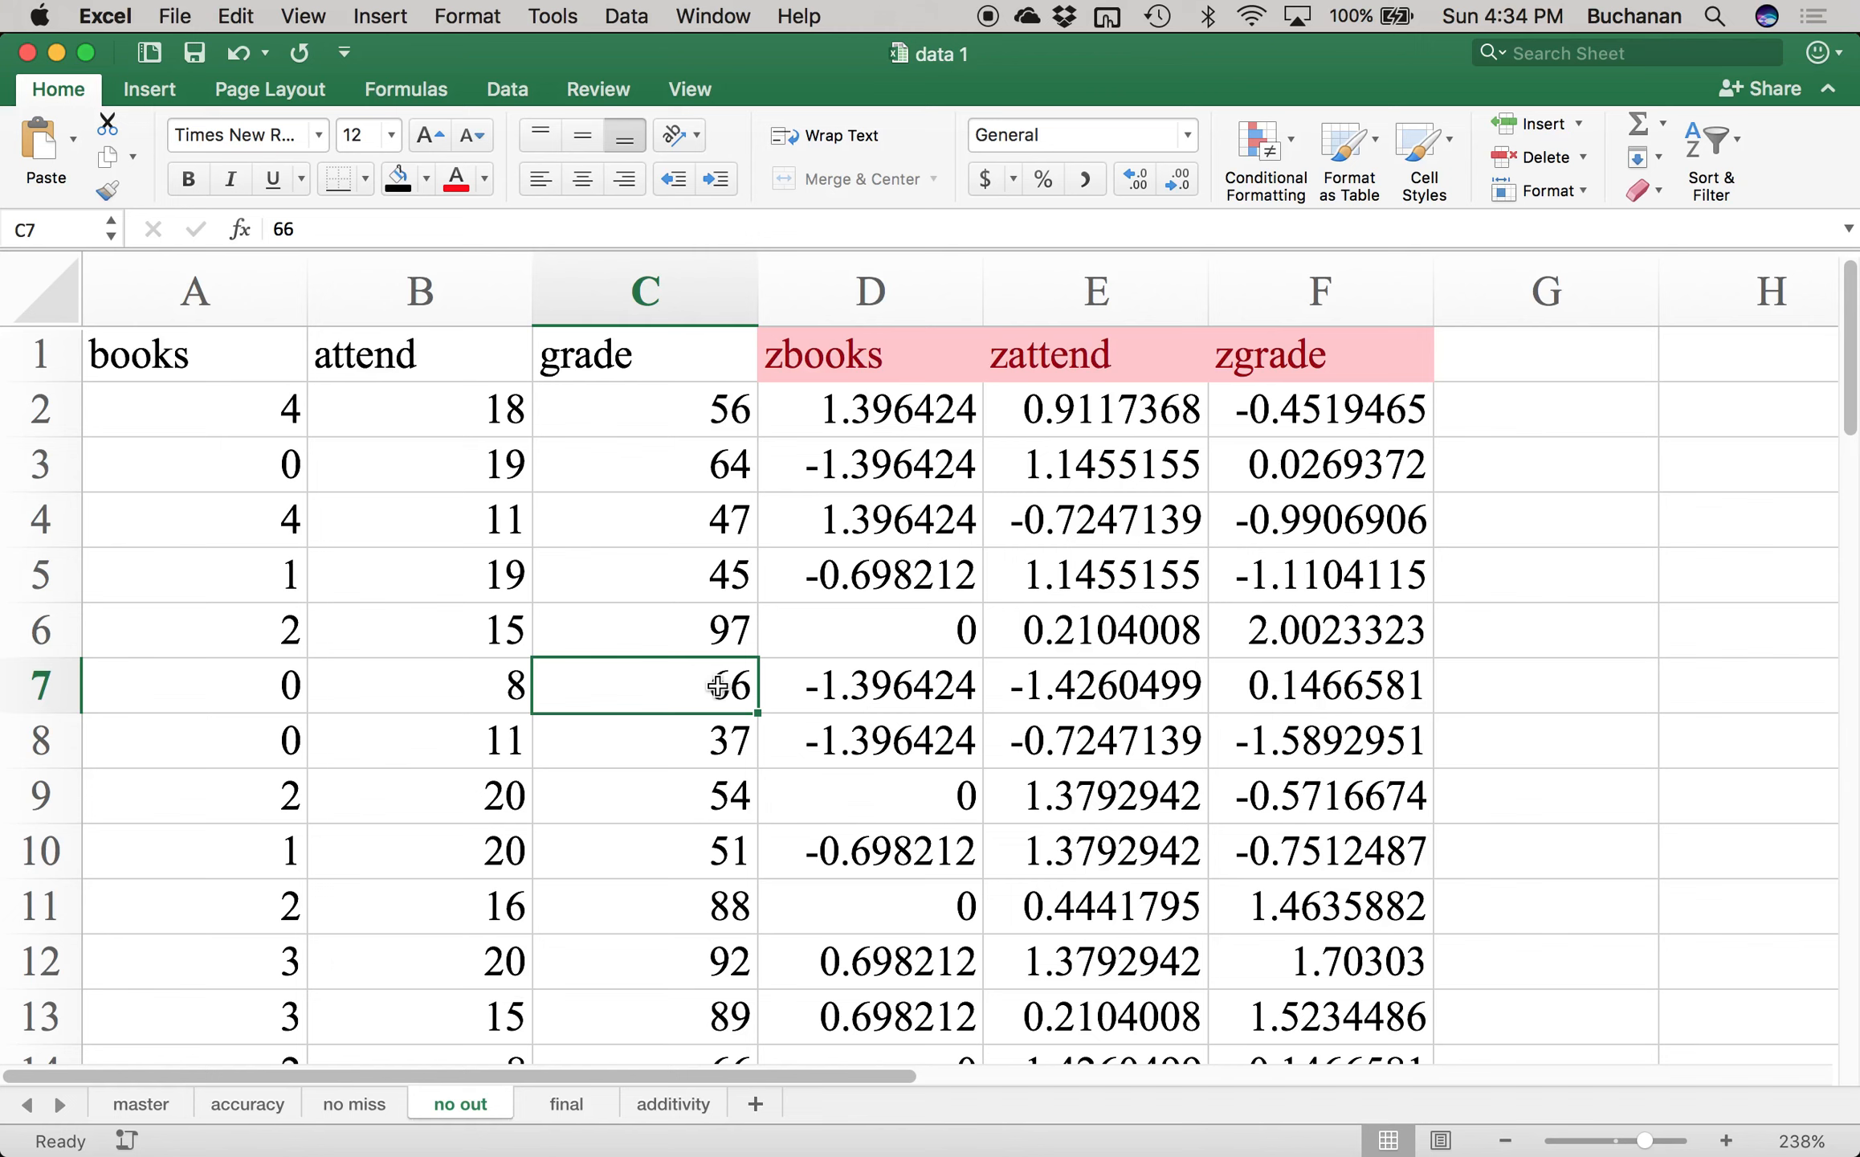
{"action": "left_click", "coordinate": [509, 90]}
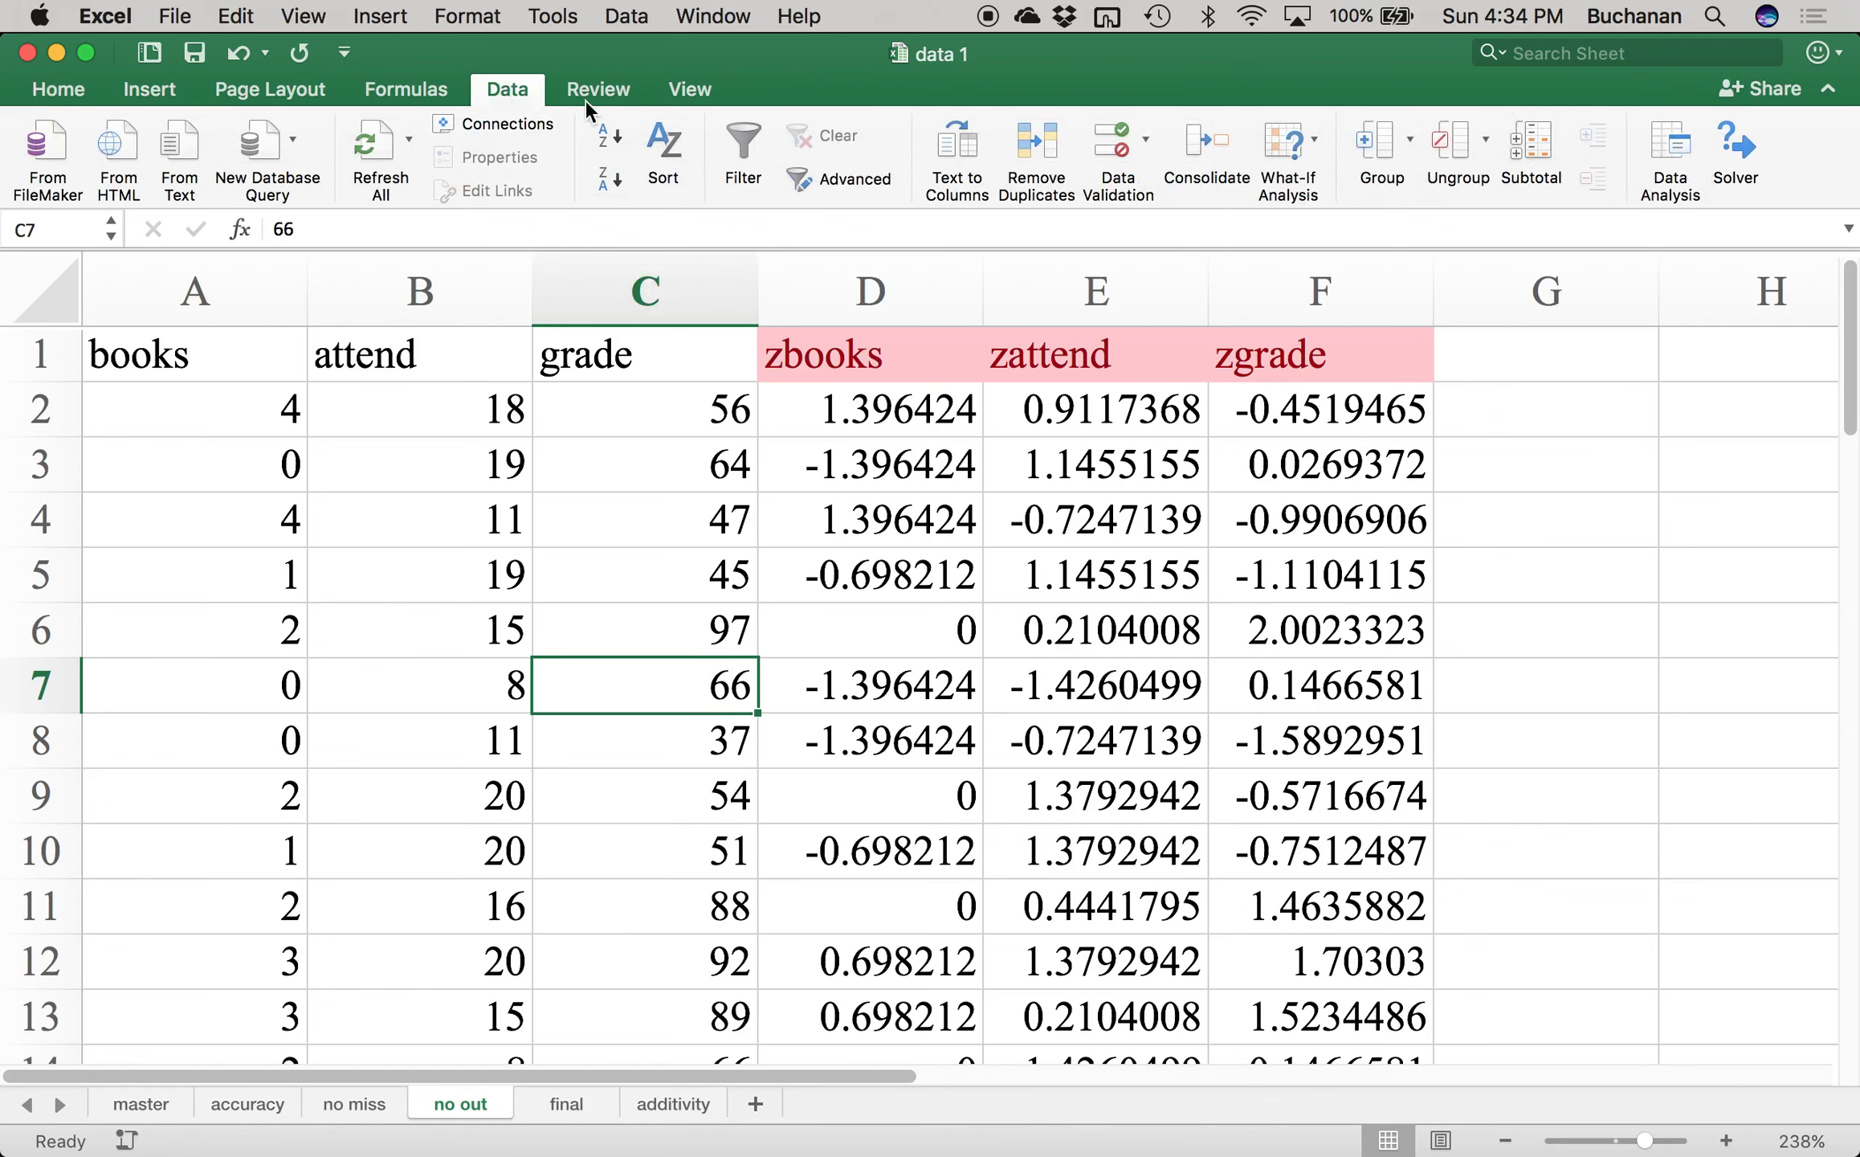
{"action": "left_click", "coordinate": [1686, 129]}
{"action": "key", "text": "r"}
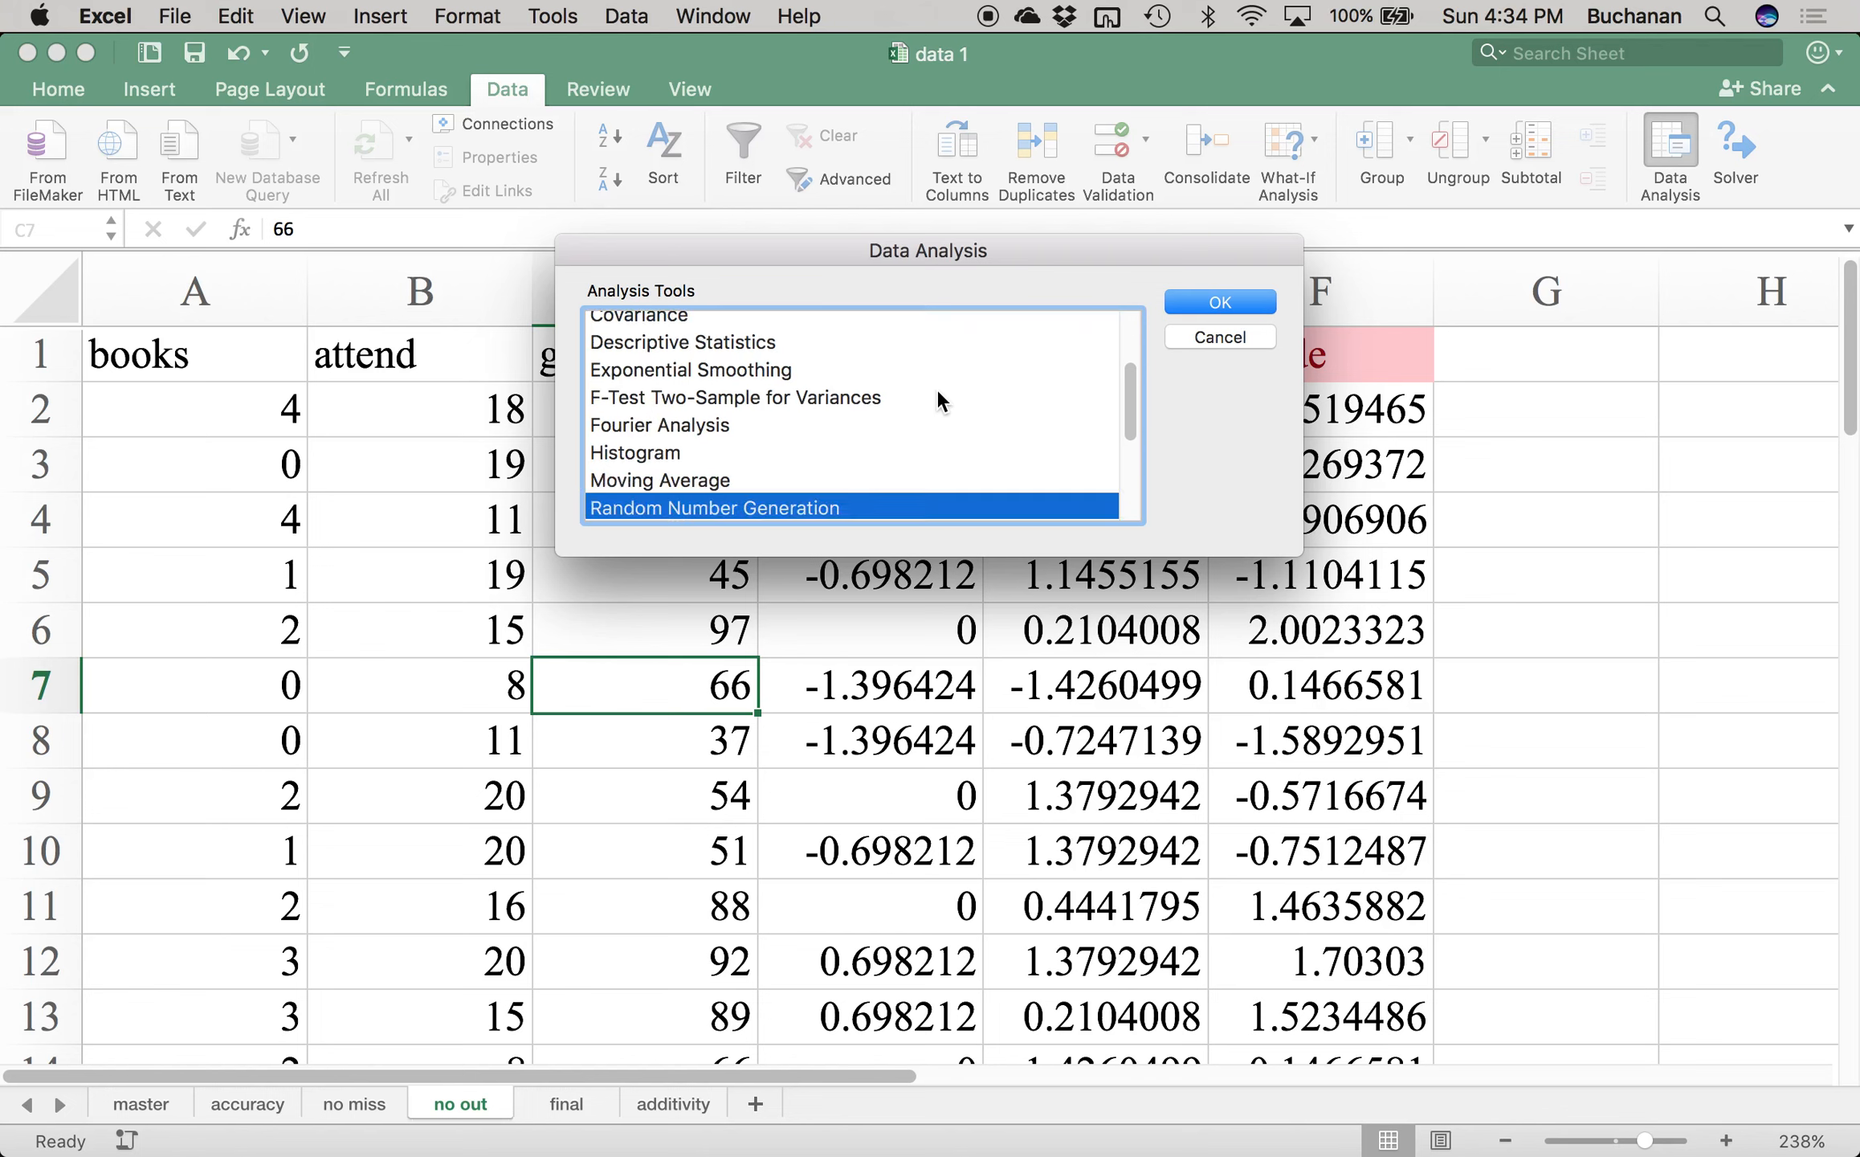
{"action": "key", "text": "Down"}
{"action": "key", "text": "Down"}
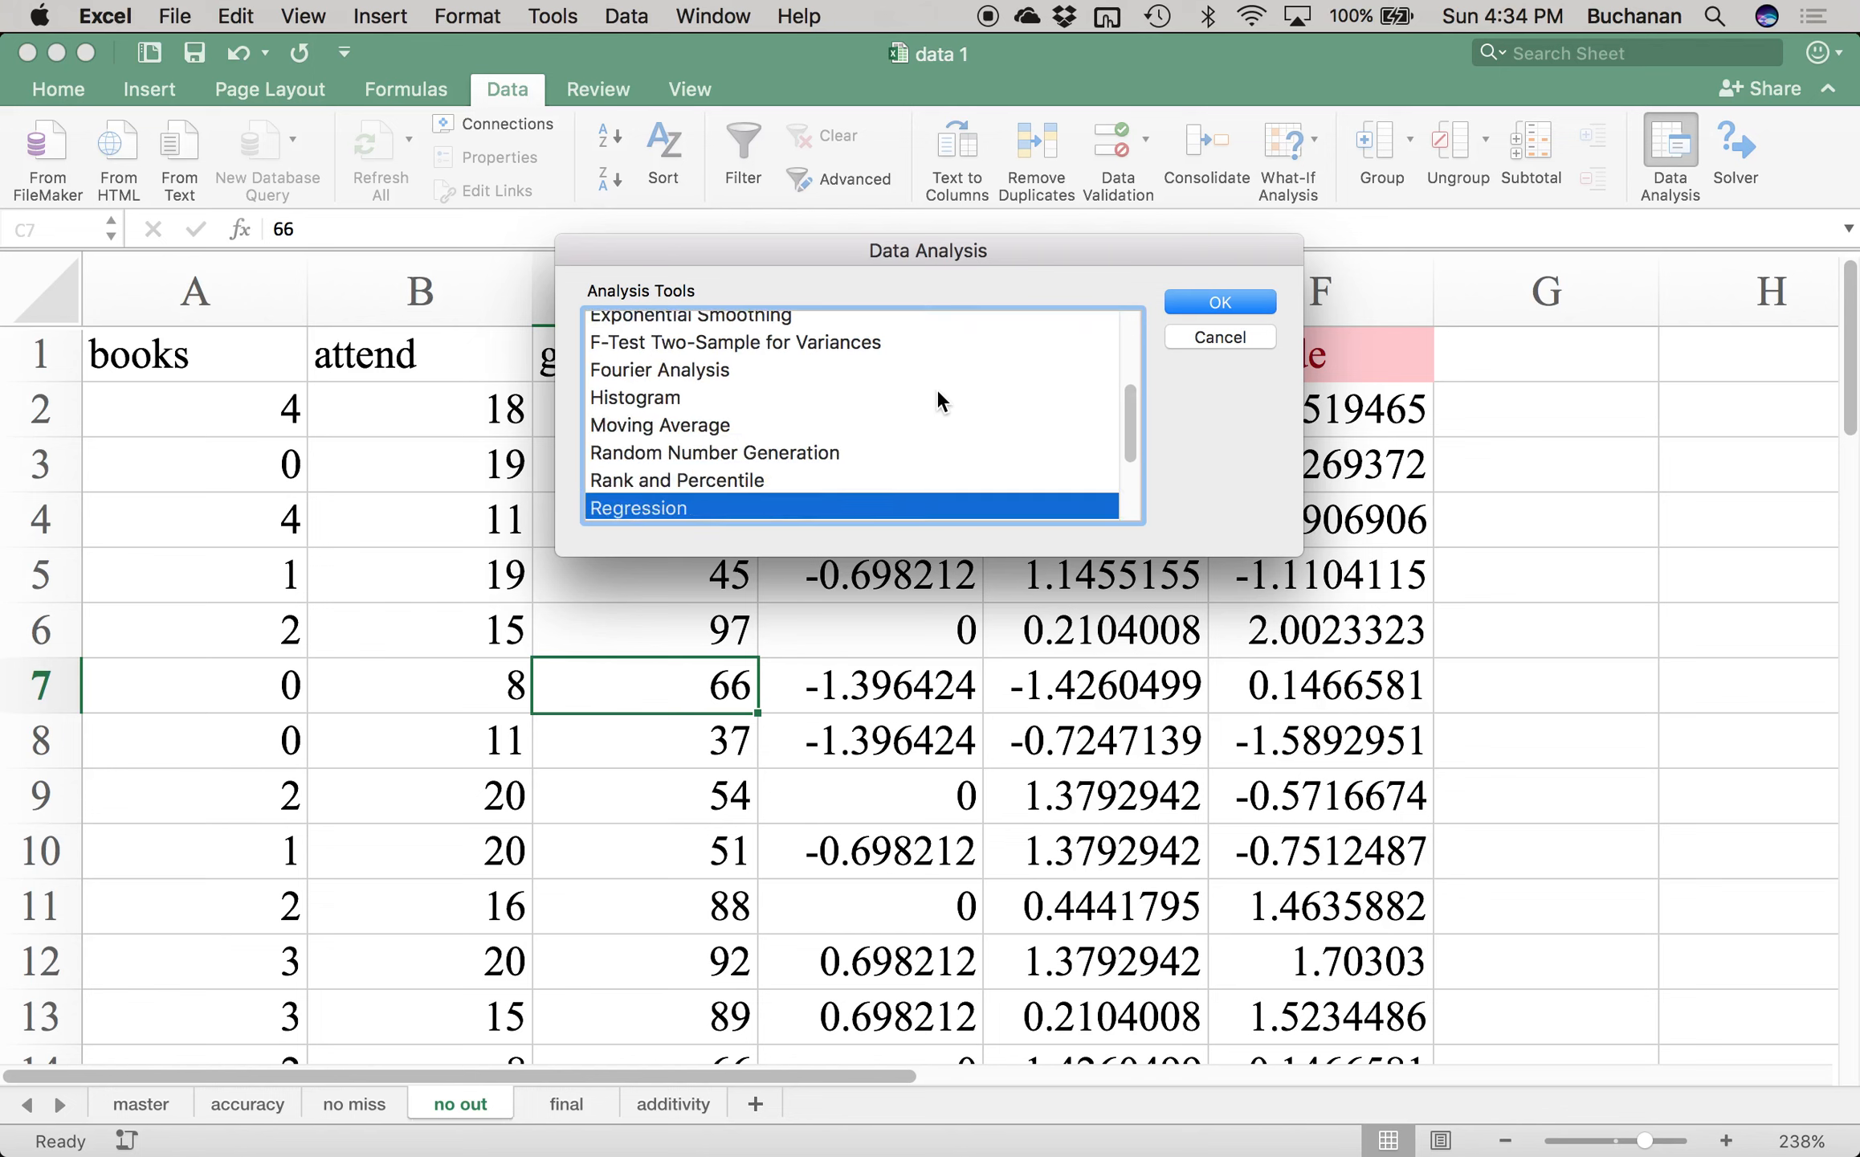
{"action": "left_click_drag", "start_coordinate": [970, 259], "coordinate": [1287, 132]}
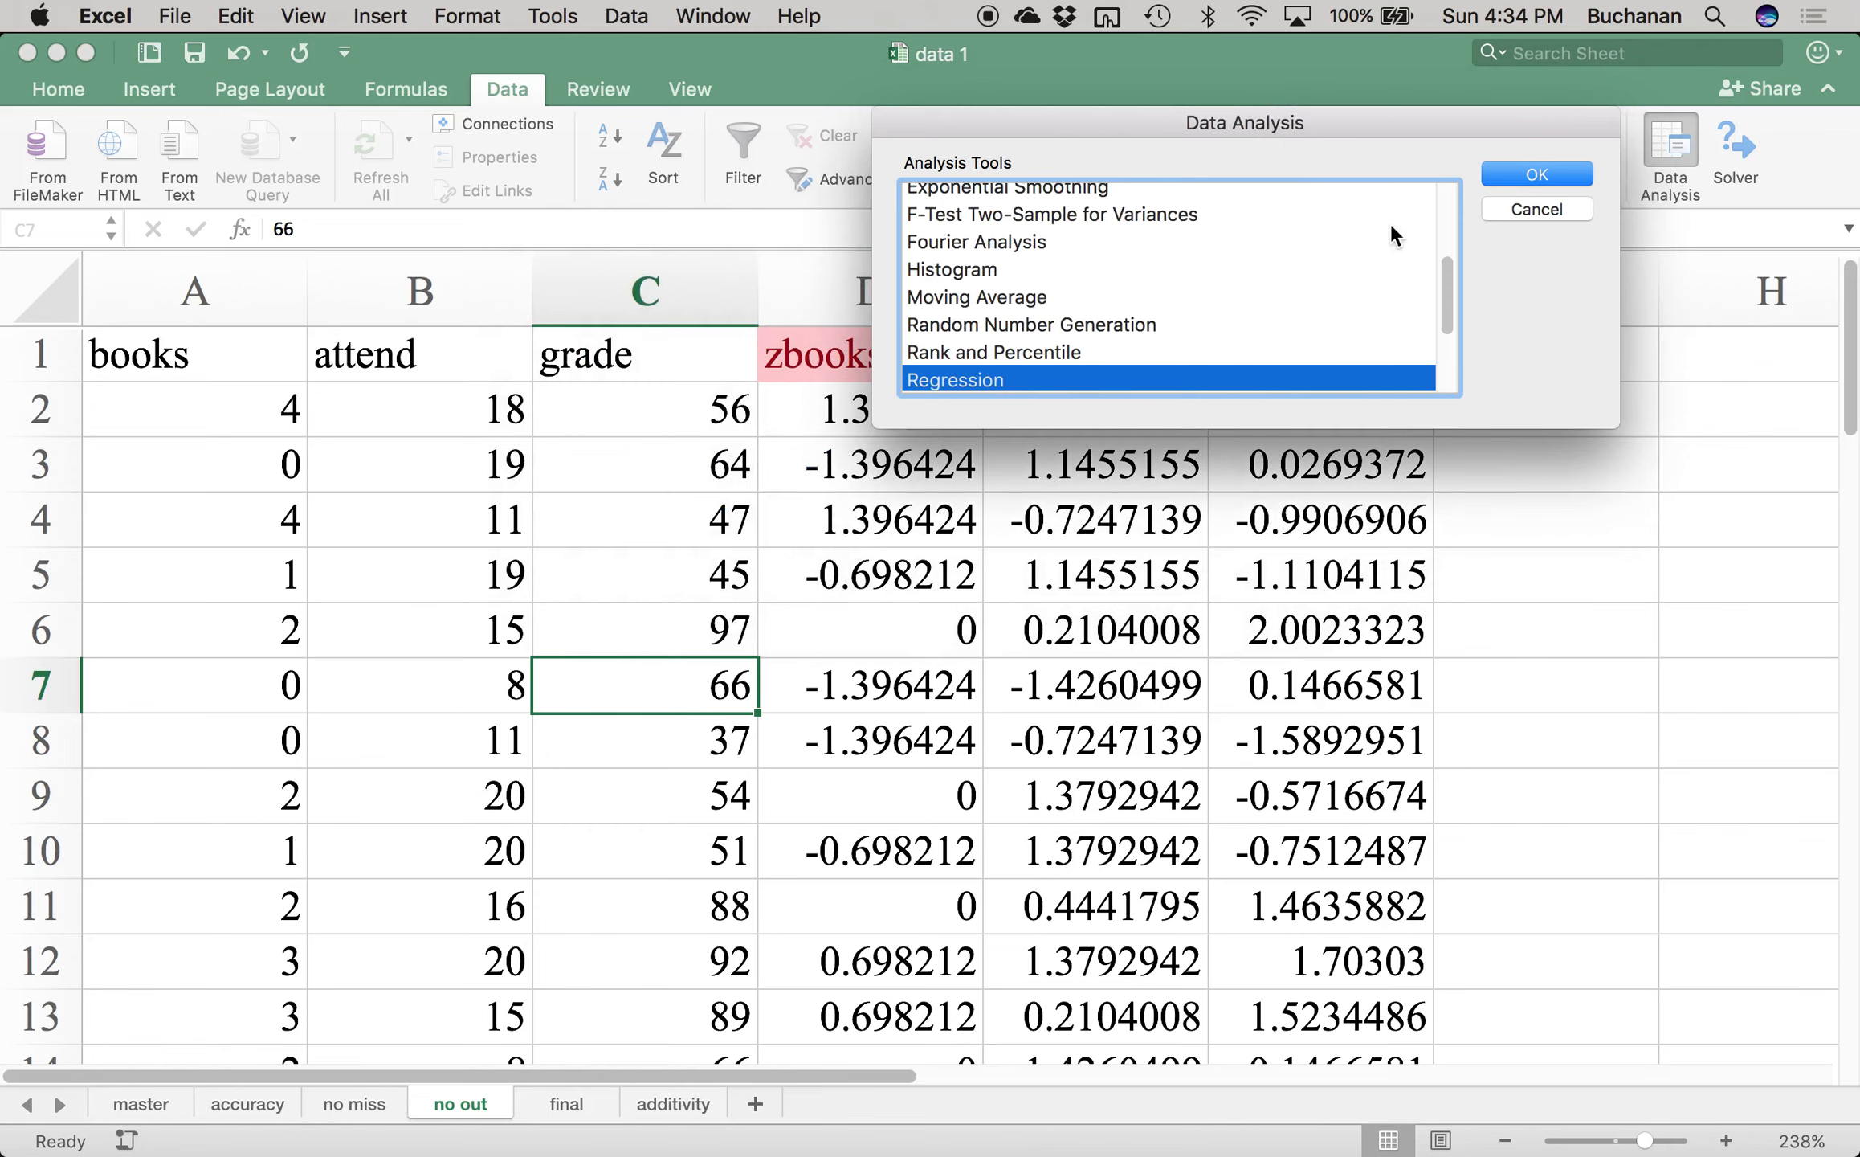
{"action": "left_click", "coordinate": [1514, 167]}
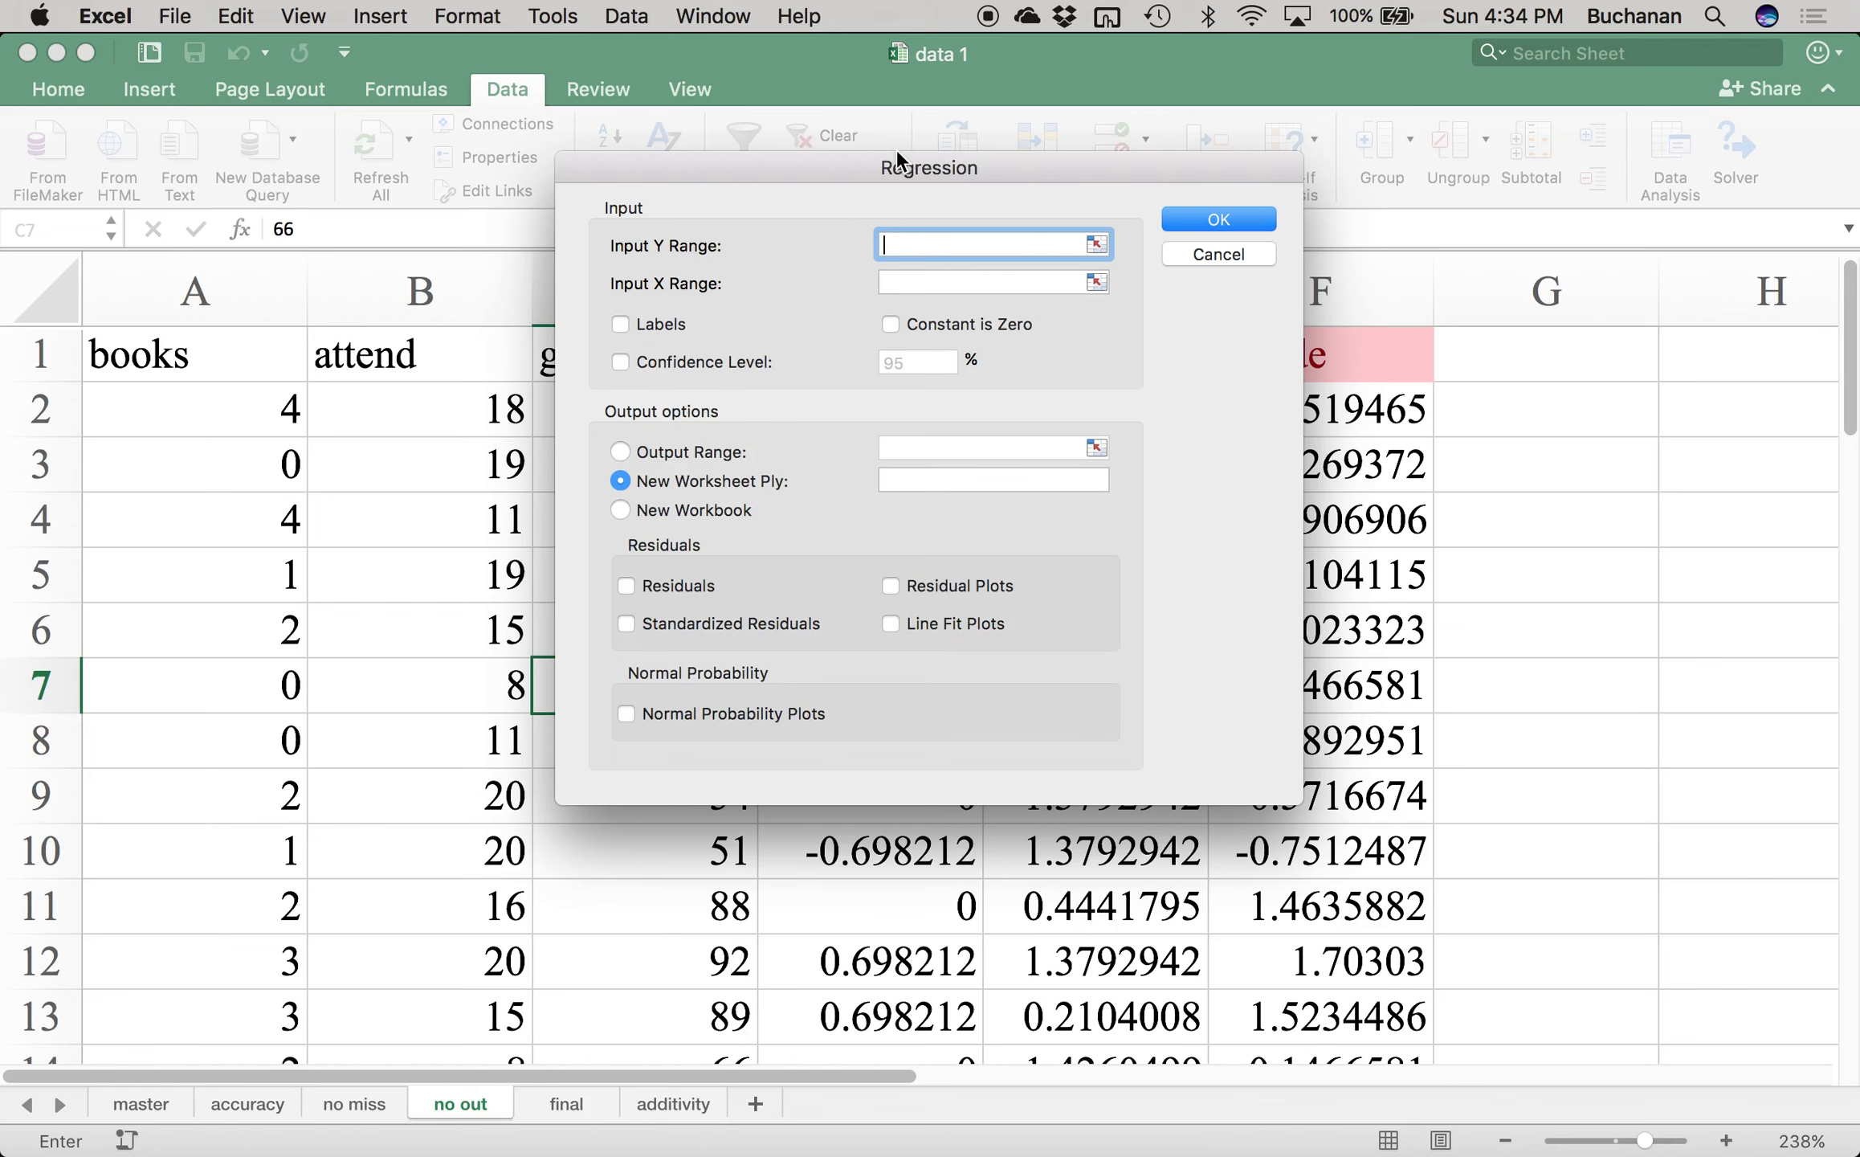
- Set the regression's Y range to $C:$C (grade) and X range to $A:$B (books and attend), with labels included
{"action": "left_click_drag", "start_coordinate": [896, 153], "coordinate": [1255, 132]}
{"action": "left_click", "coordinate": [639, 294]}
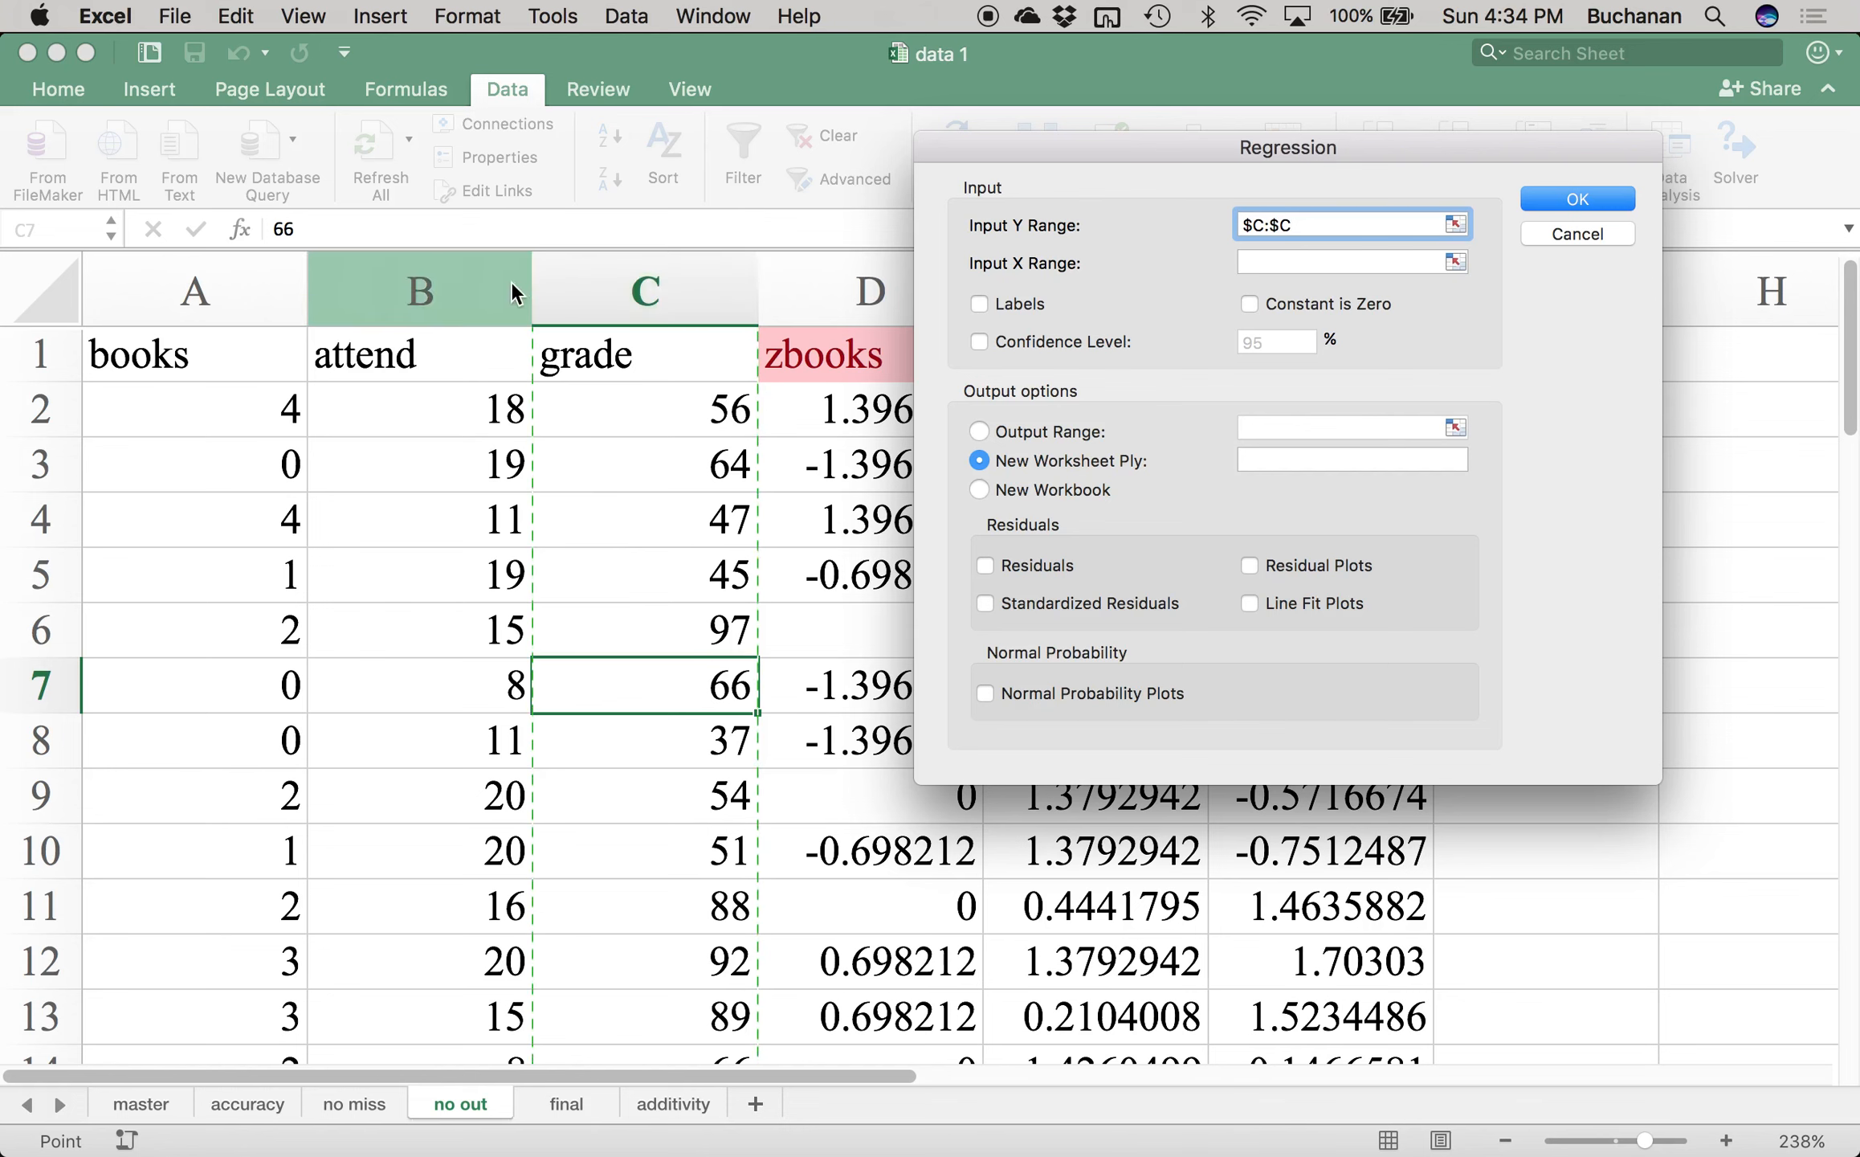
{"action": "left_click", "coordinate": [1326, 262]}
{"action": "left_click_drag", "start_coordinate": [402, 291], "coordinate": [122, 292]}
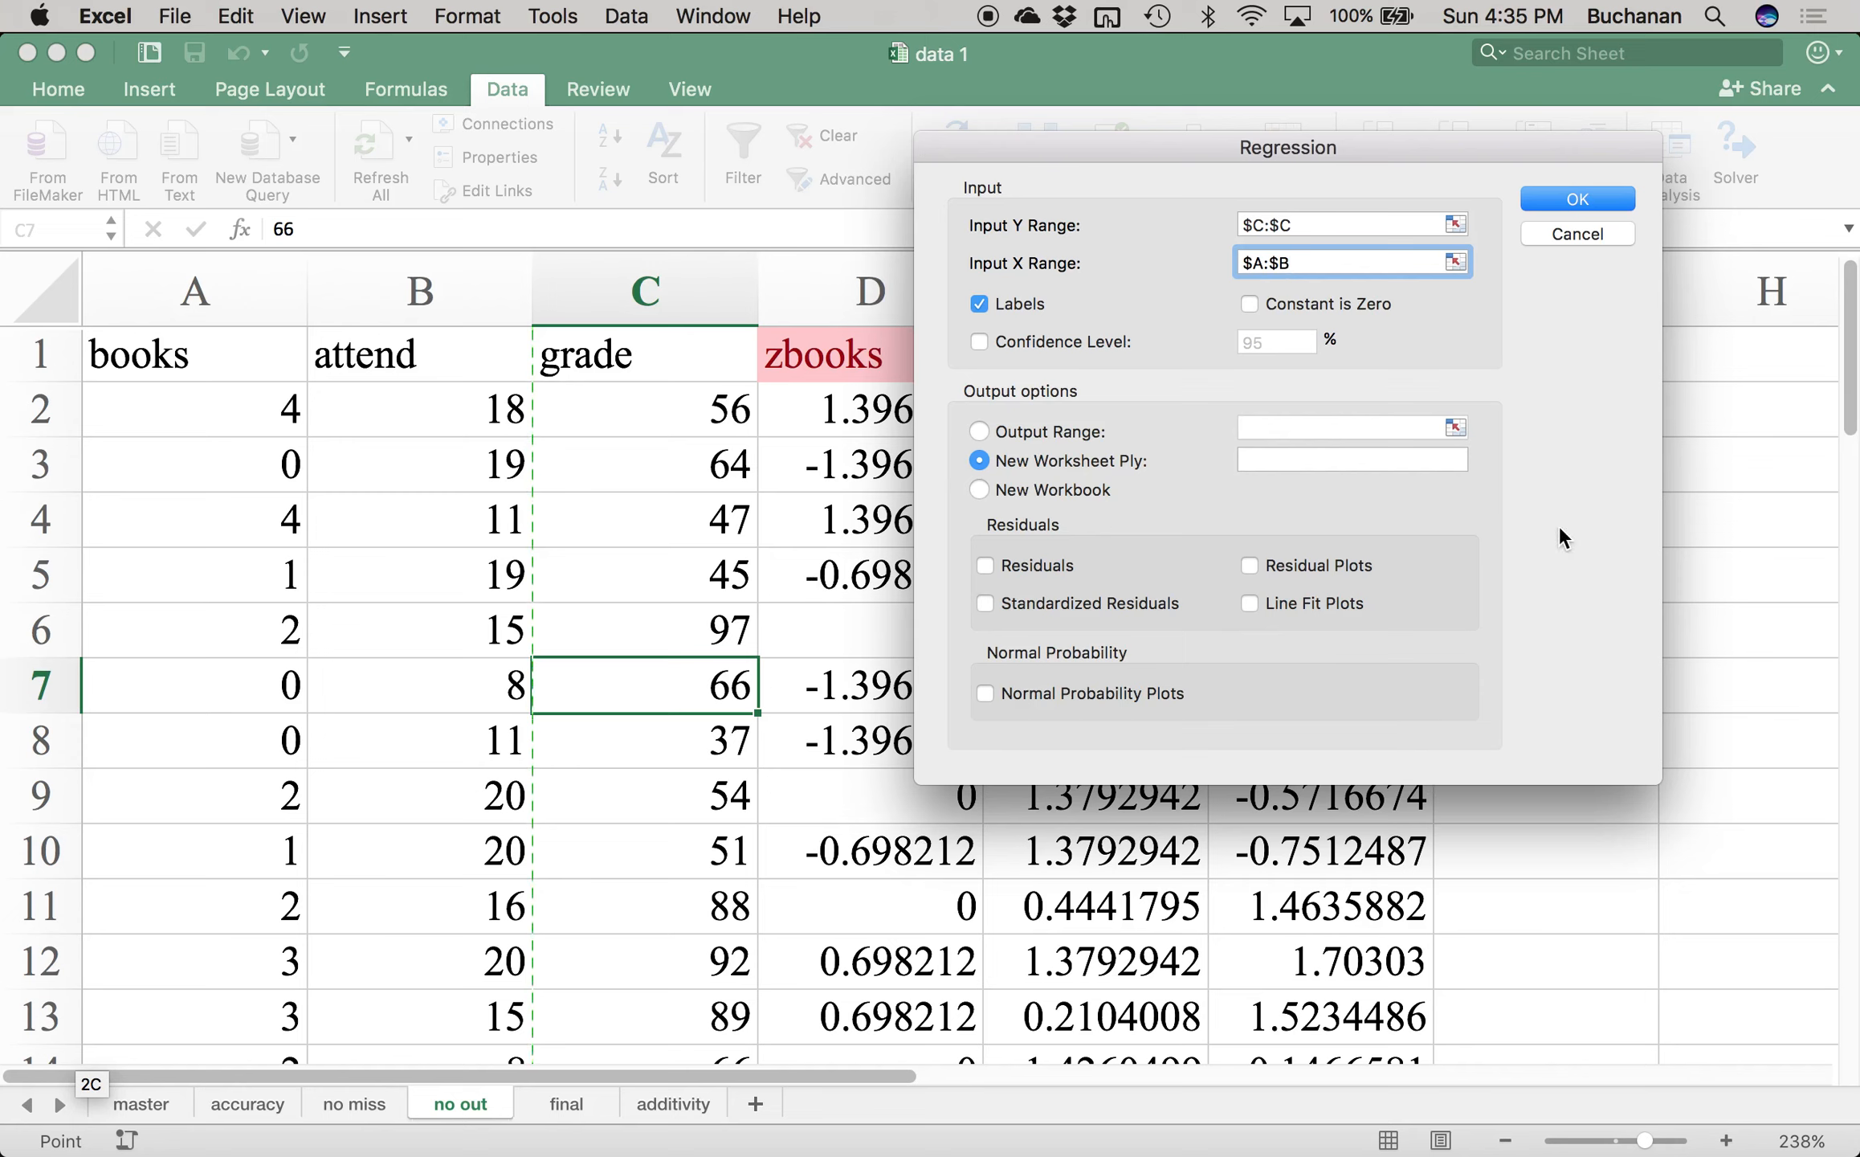
- Try running the regression on the whole columns, and replace the Y range with the grade values in $C$2:$C$41
{"action": "left_click", "coordinate": [1596, 193]}
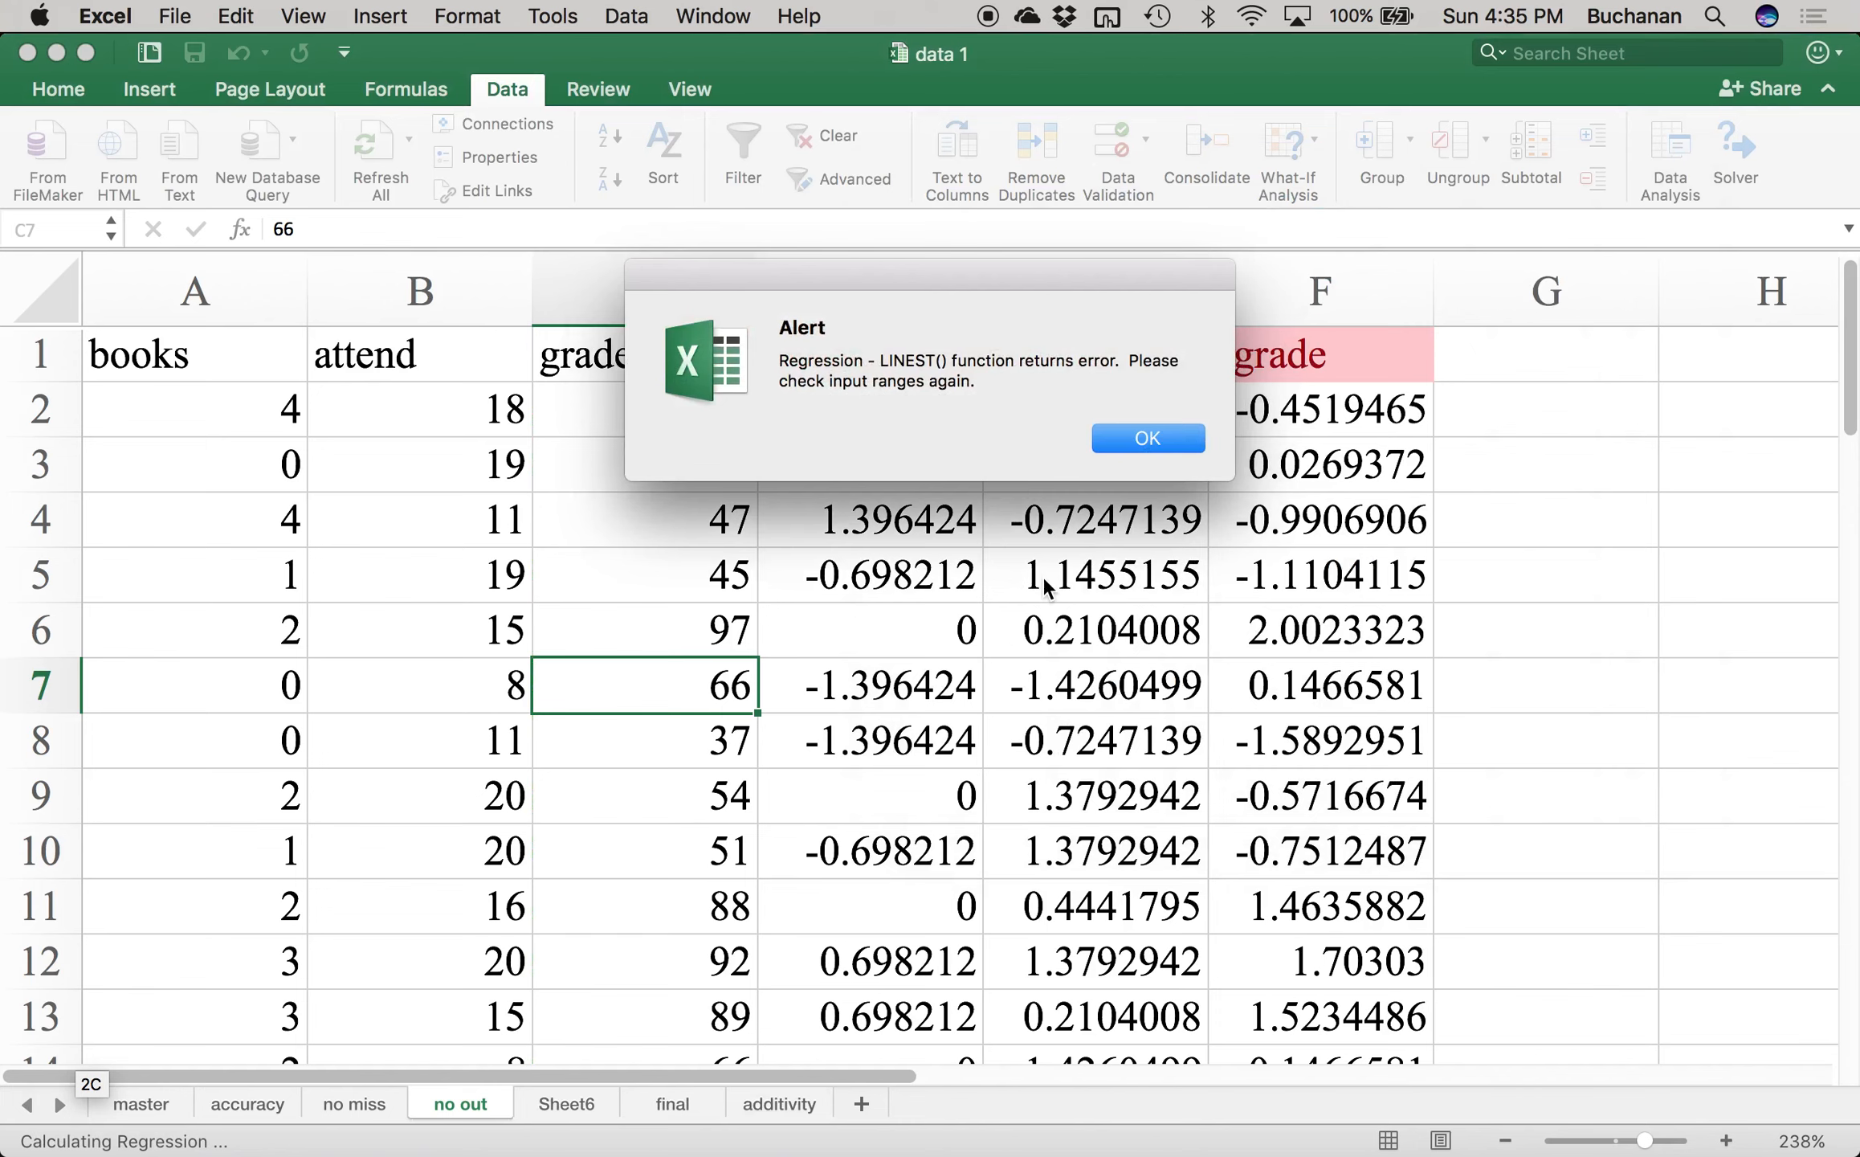
{"action": "left_click", "coordinate": [1164, 437]}
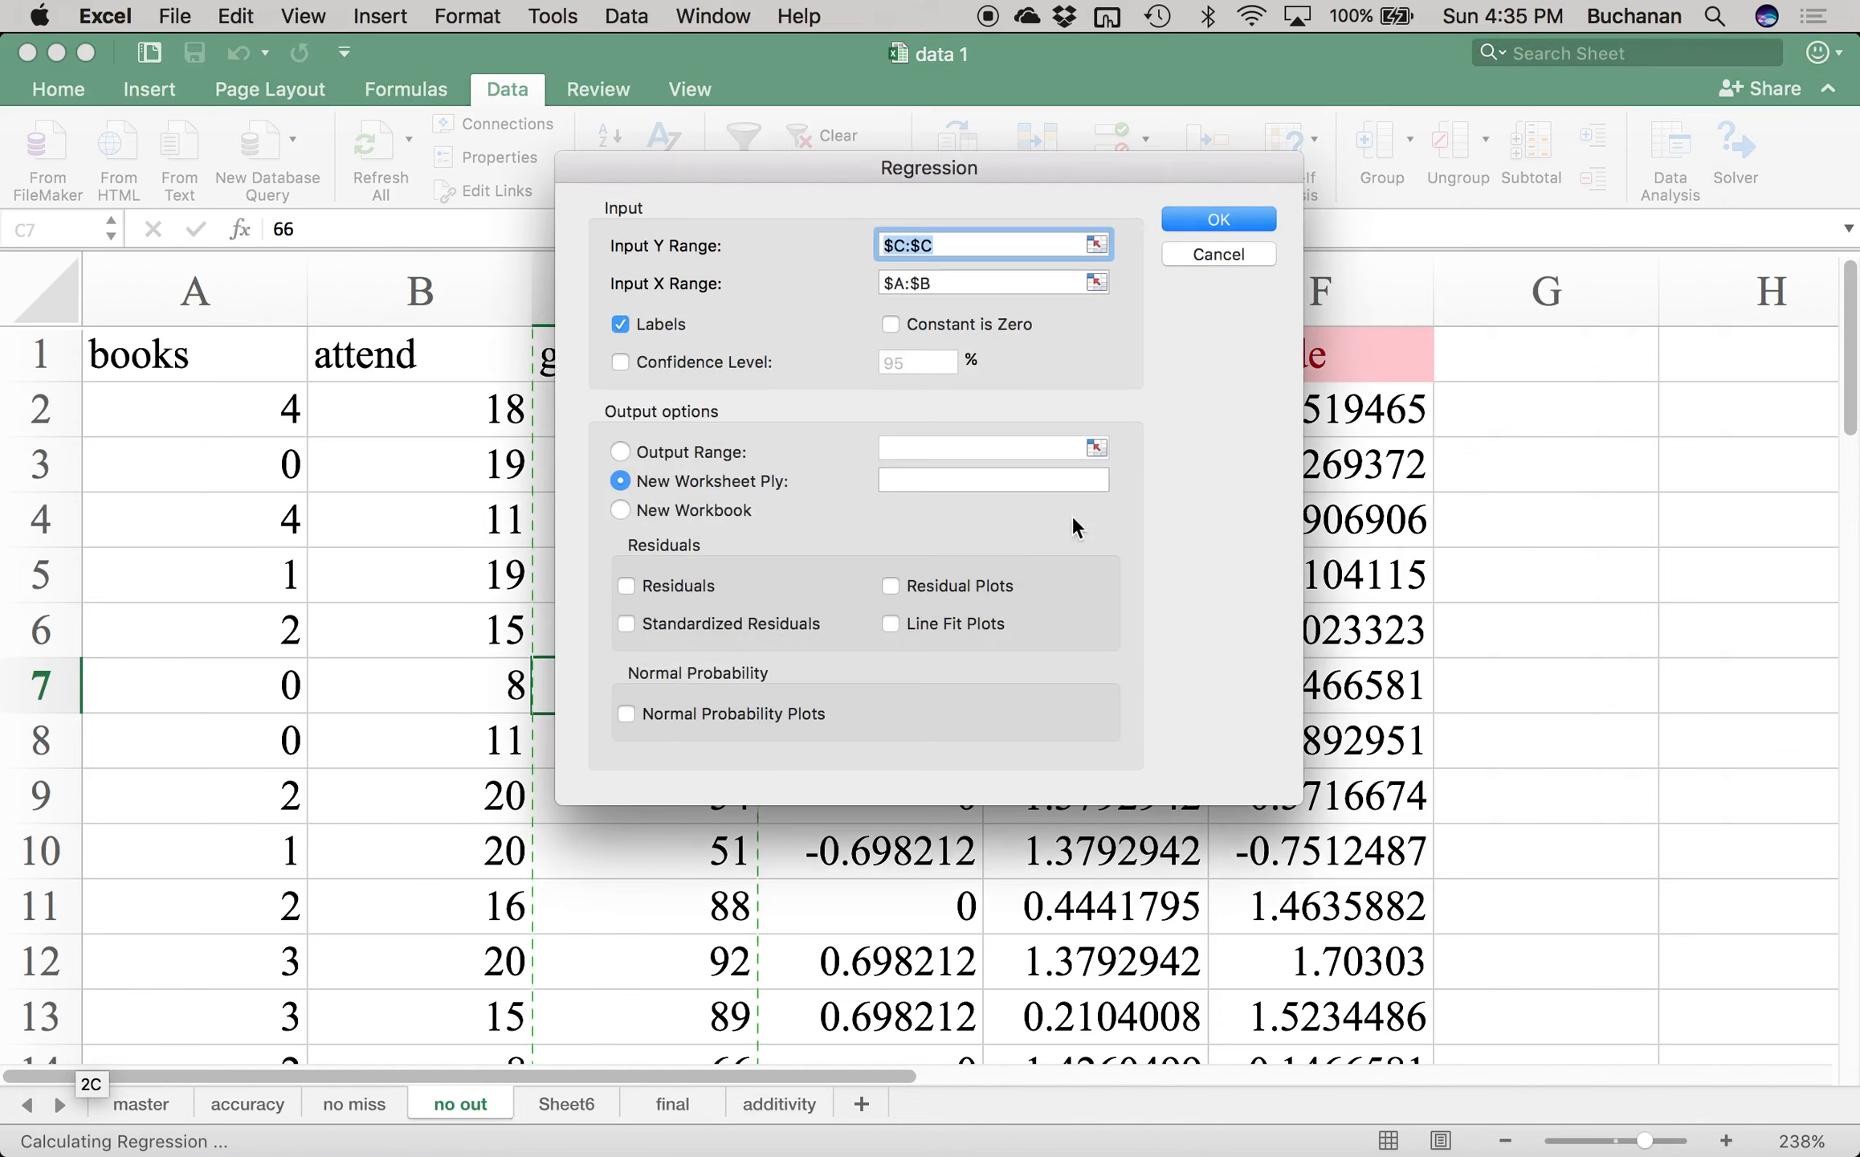
{"action": "left_click_drag", "start_coordinate": [868, 167], "coordinate": [1152, 170]}
{"action": "key", "text": "BackSpace"}
{"action": "left_click", "coordinate": [654, 361]}
{"action": "left_click", "coordinate": [635, 409]}
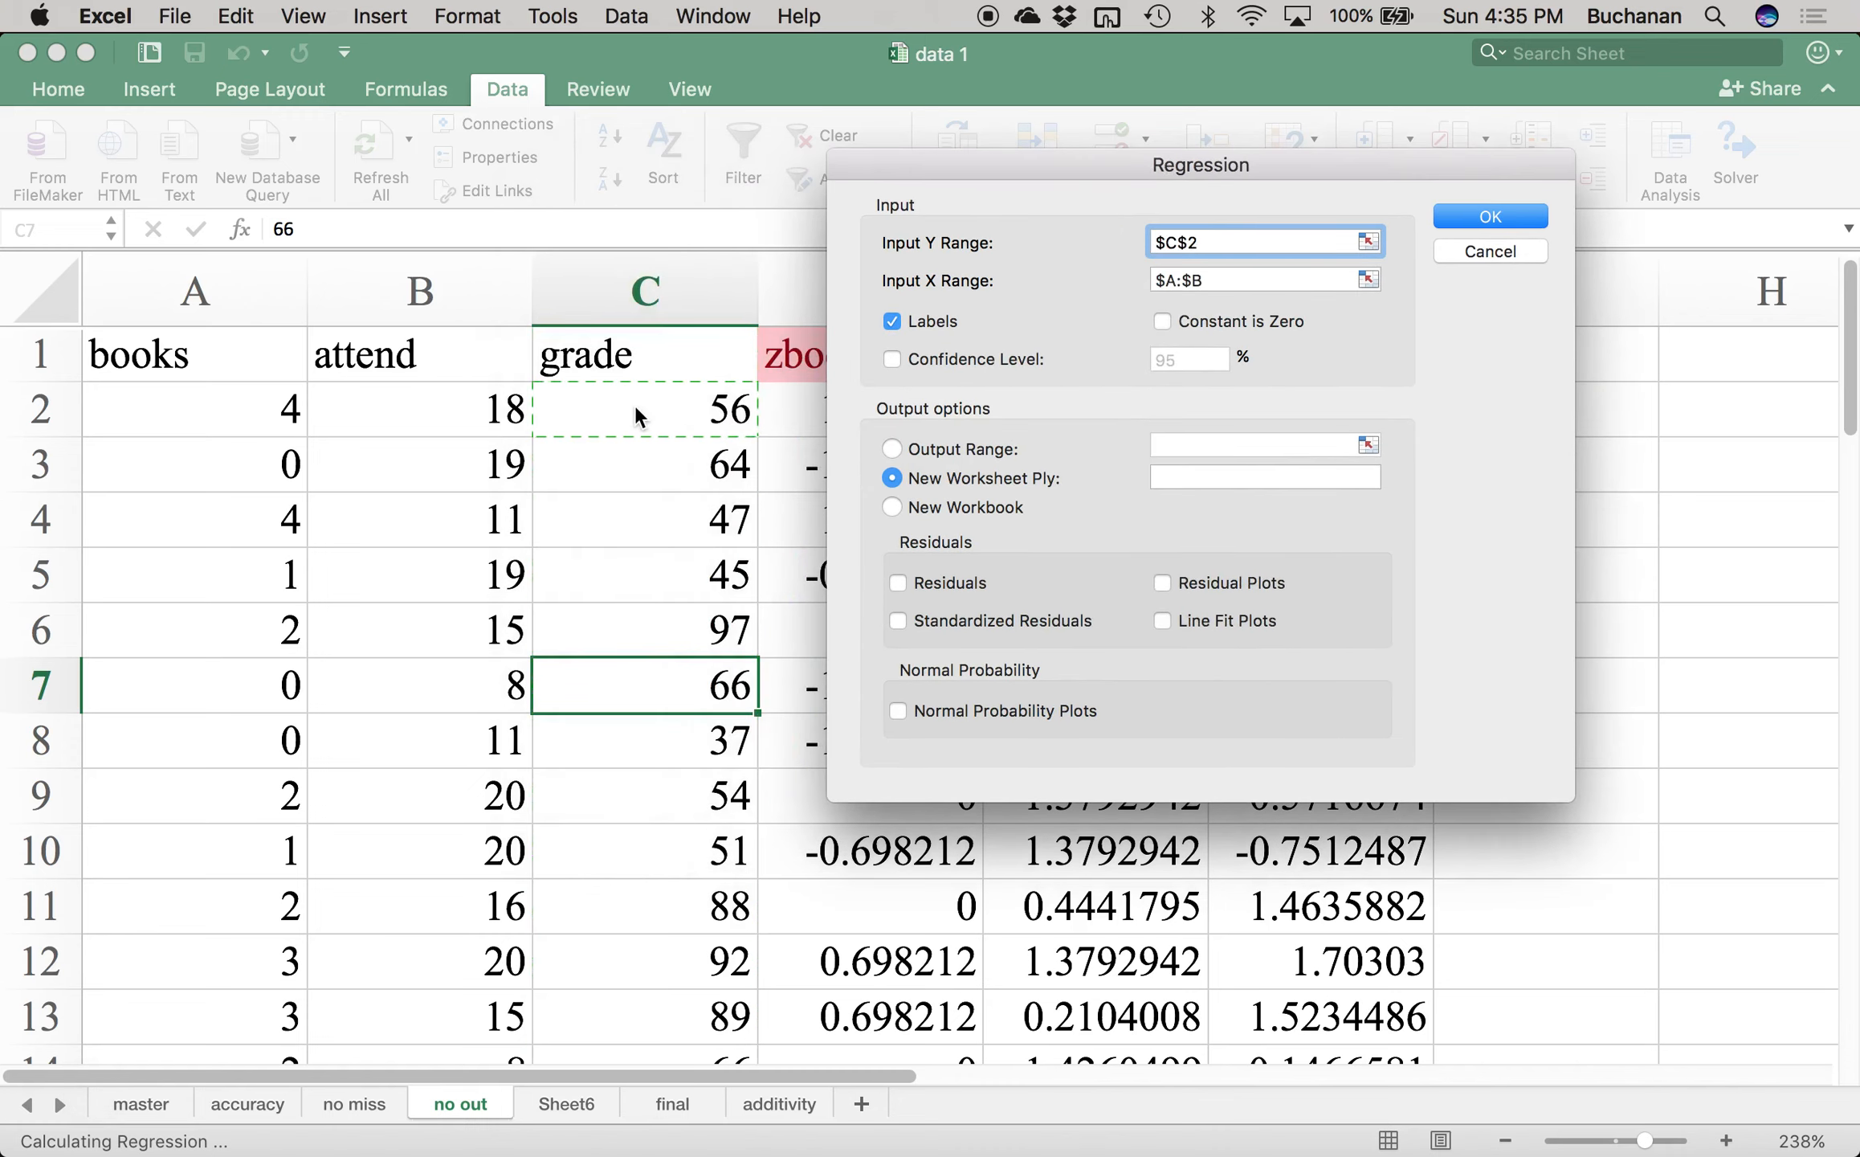
{"action": "key", "text": "super+shift+Down"}
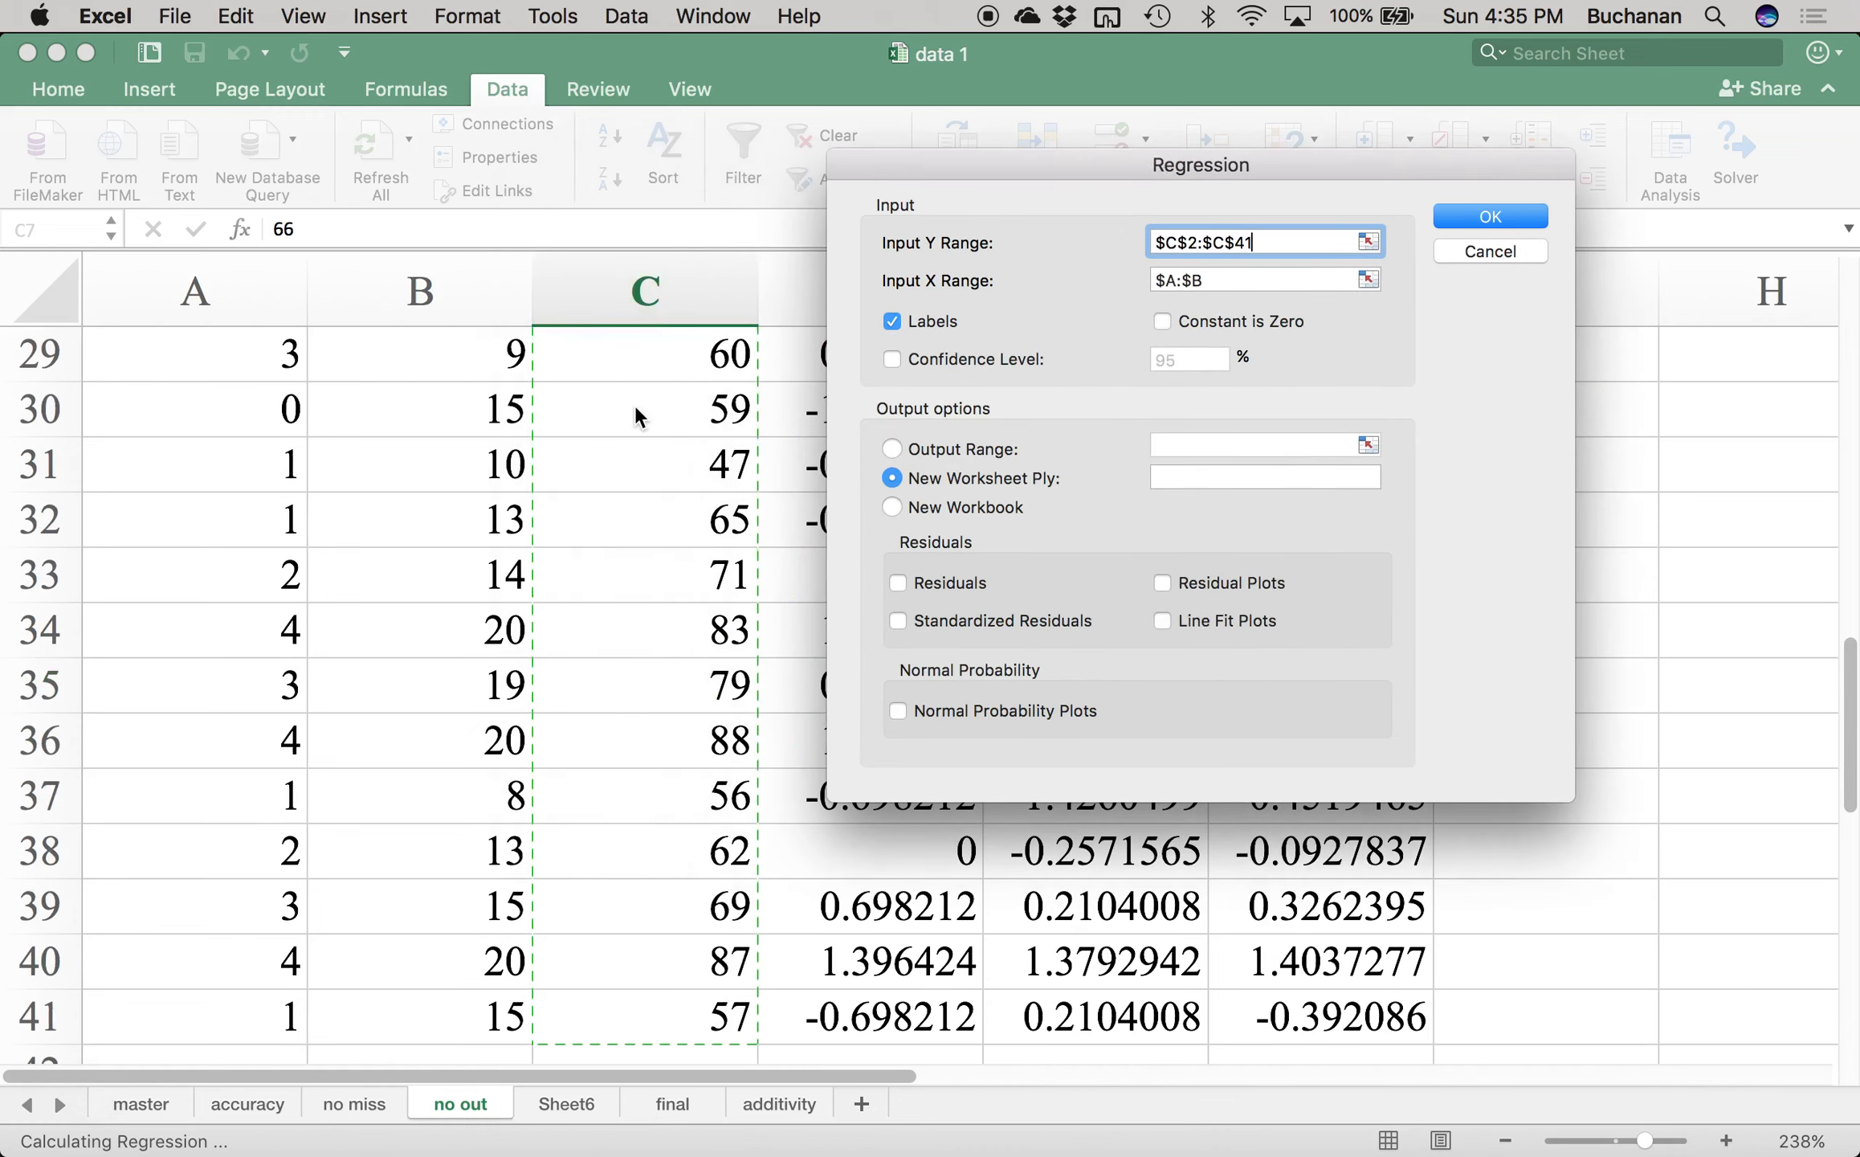
- Set the X range to the books and attend values in $A$2:$B$41 and run the regression on a new worksheet
{"action": "double_click", "coordinate": [1235, 278]}
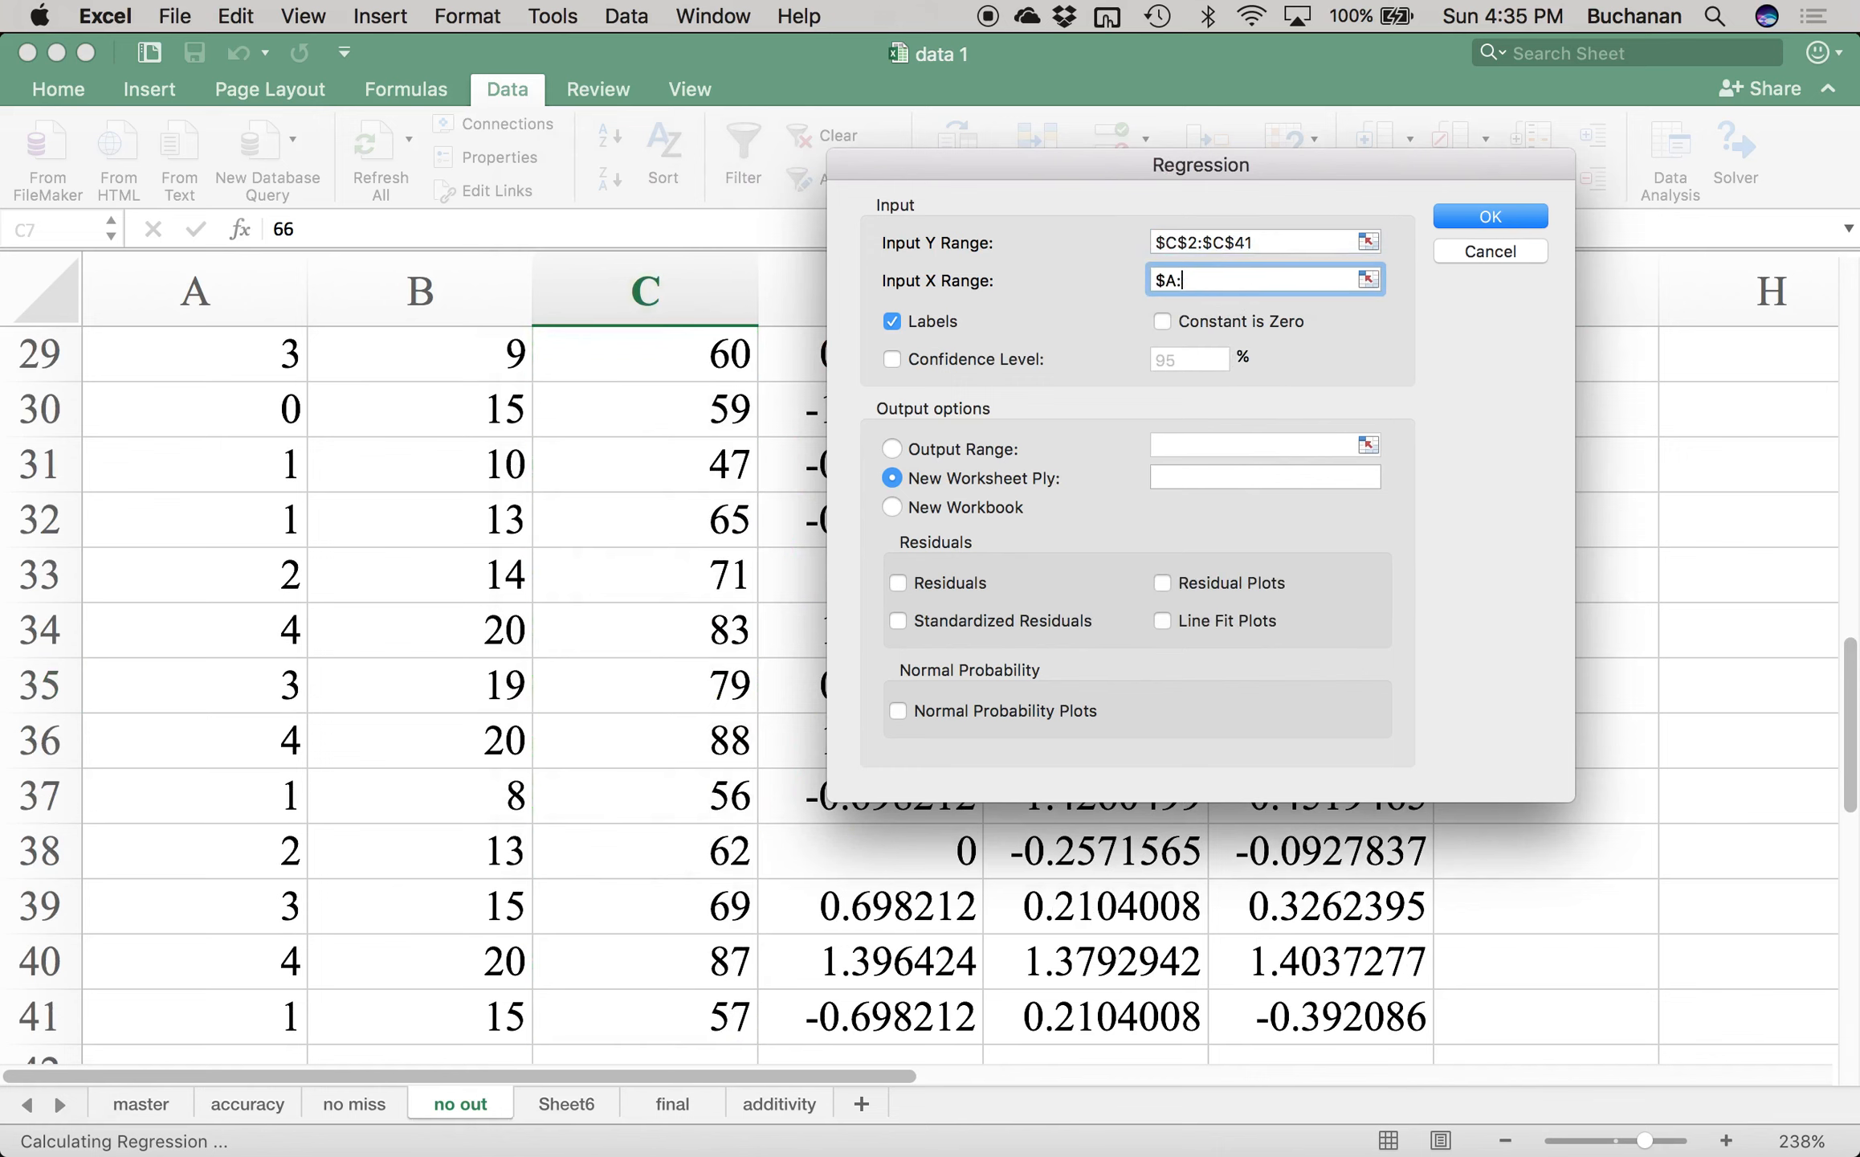
{"action": "scroll", "coordinate": [314, 426], "scroll_direction": "up", "scroll_amount": 10}
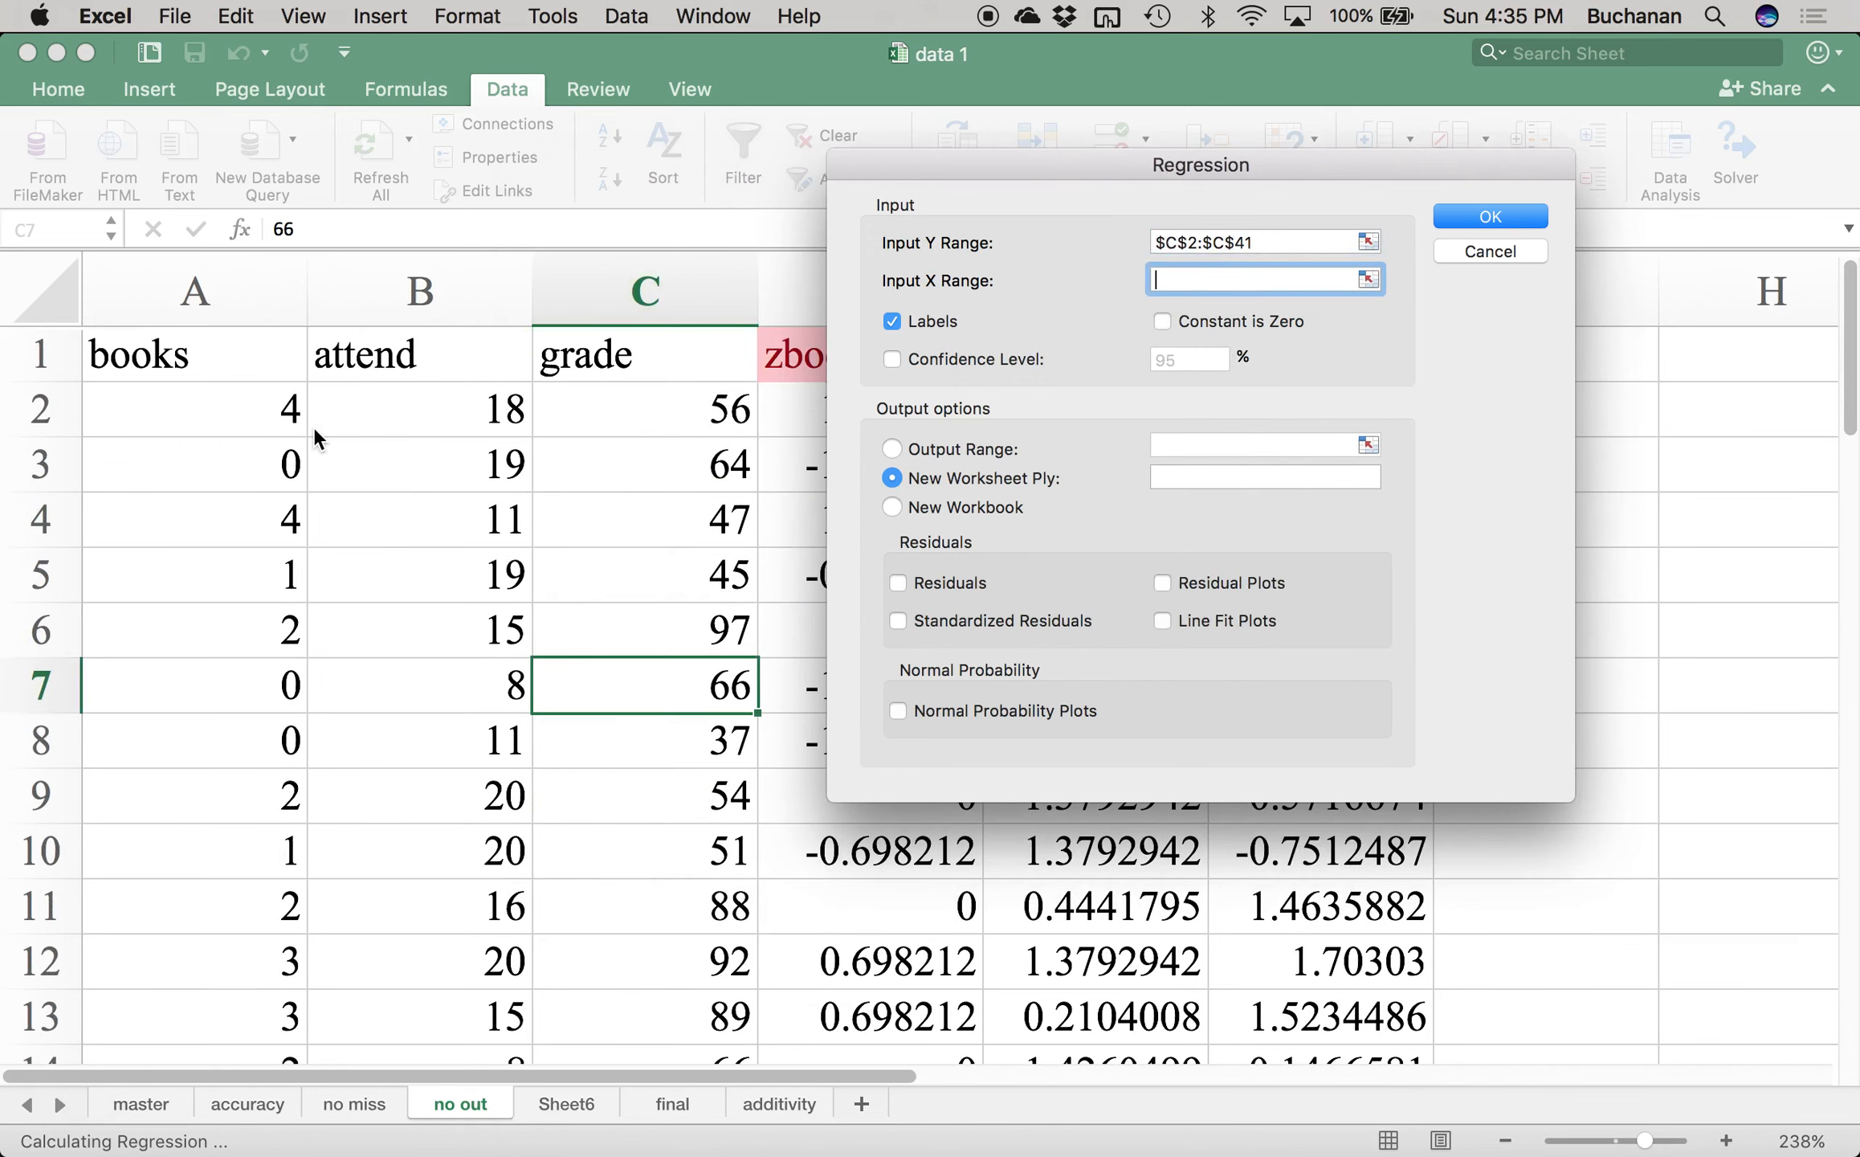
{"action": "left_click", "coordinate": [236, 408]}
{"action": "key", "text": "shift+Right"}
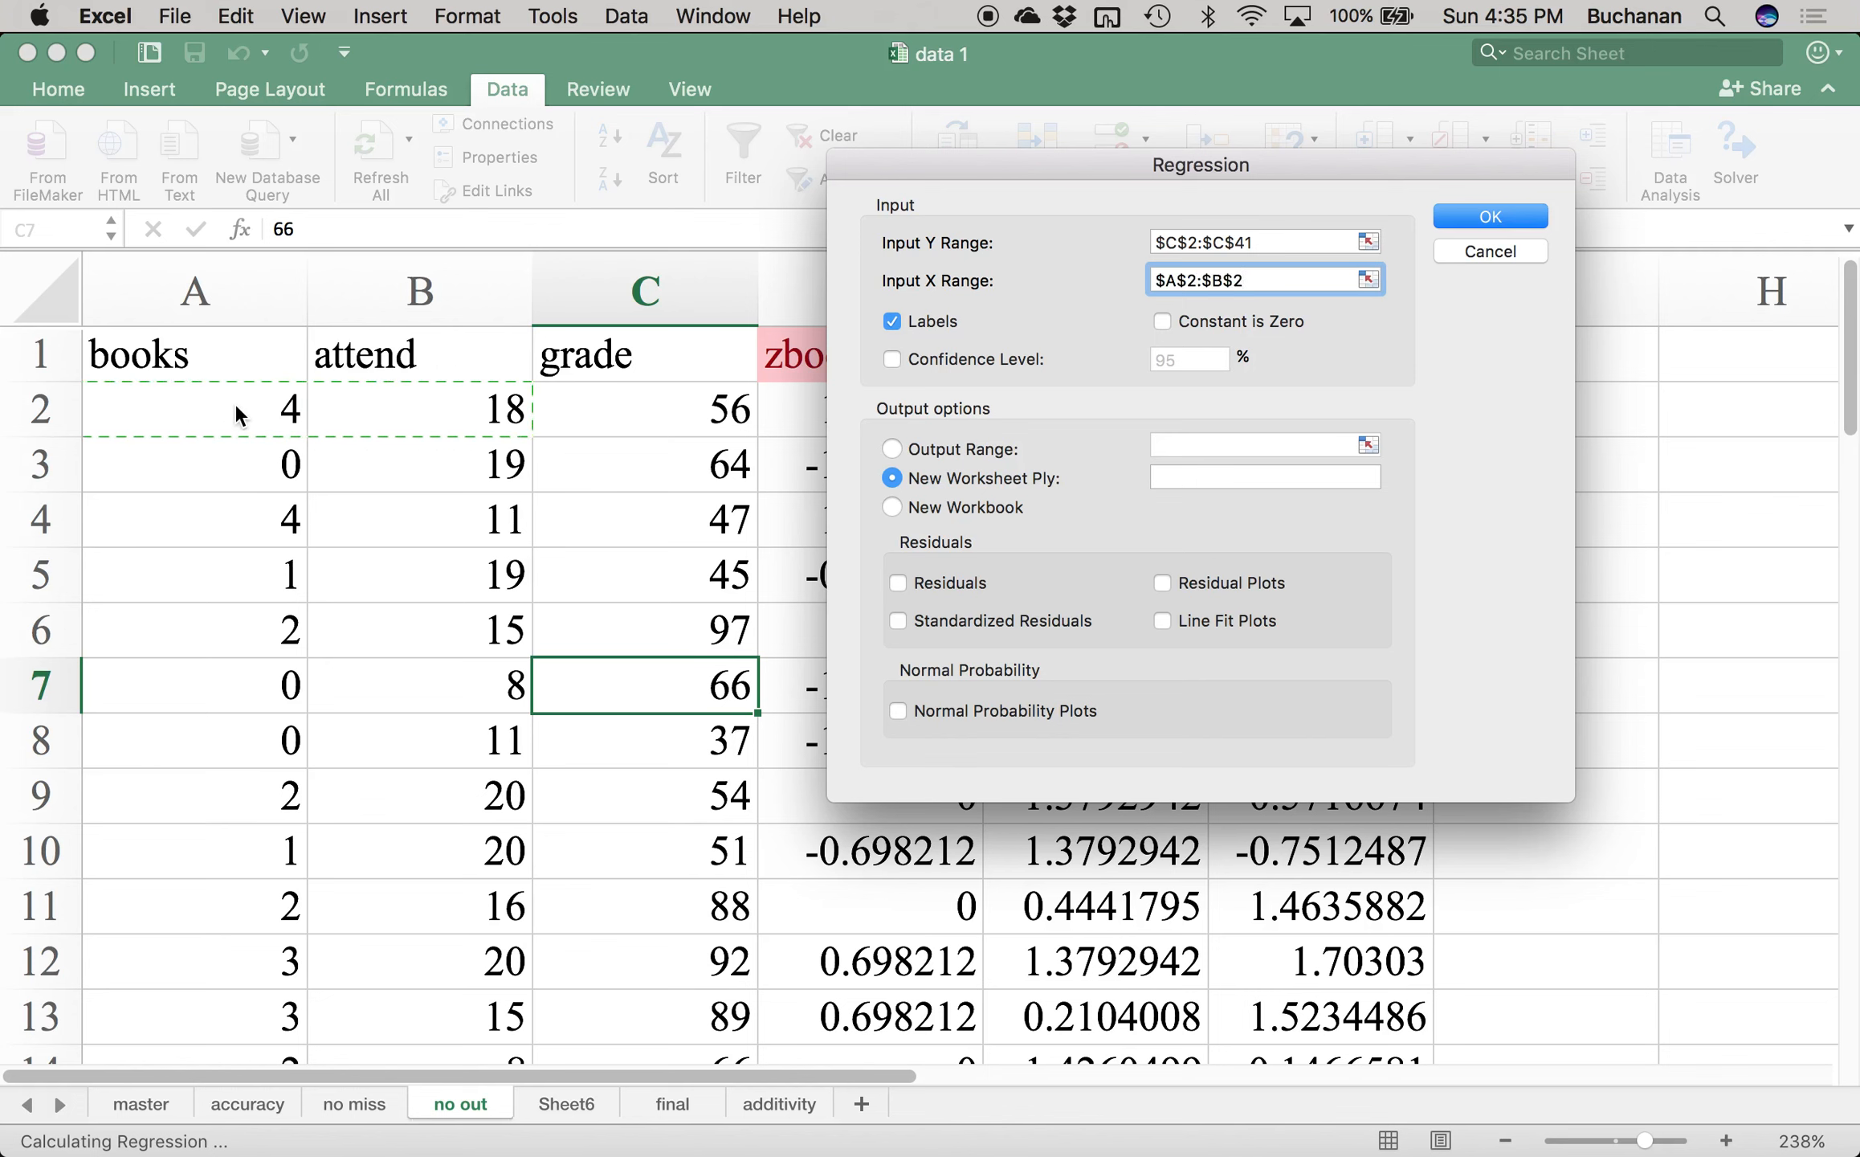
{"action": "key", "text": "super+shift+Down"}
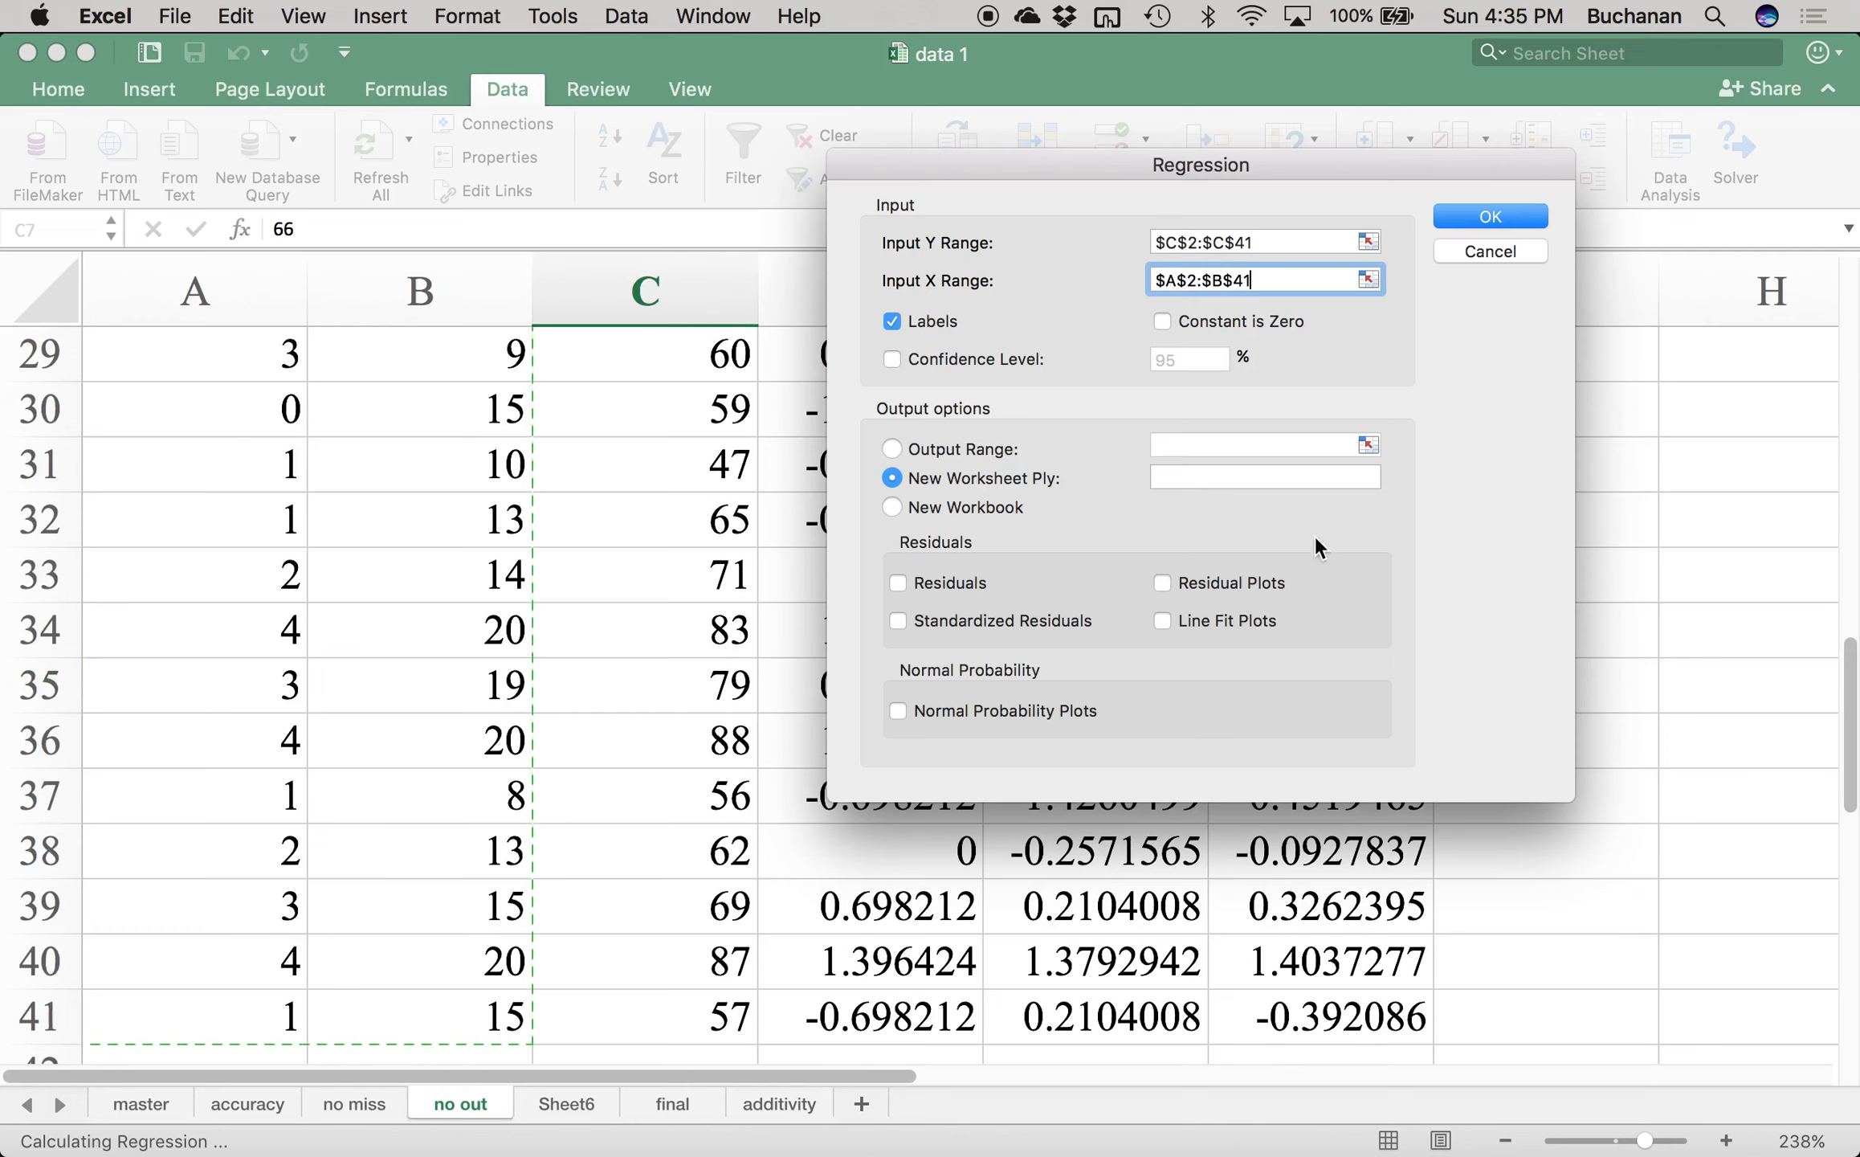
{"action": "left_click", "coordinate": [1480, 218]}
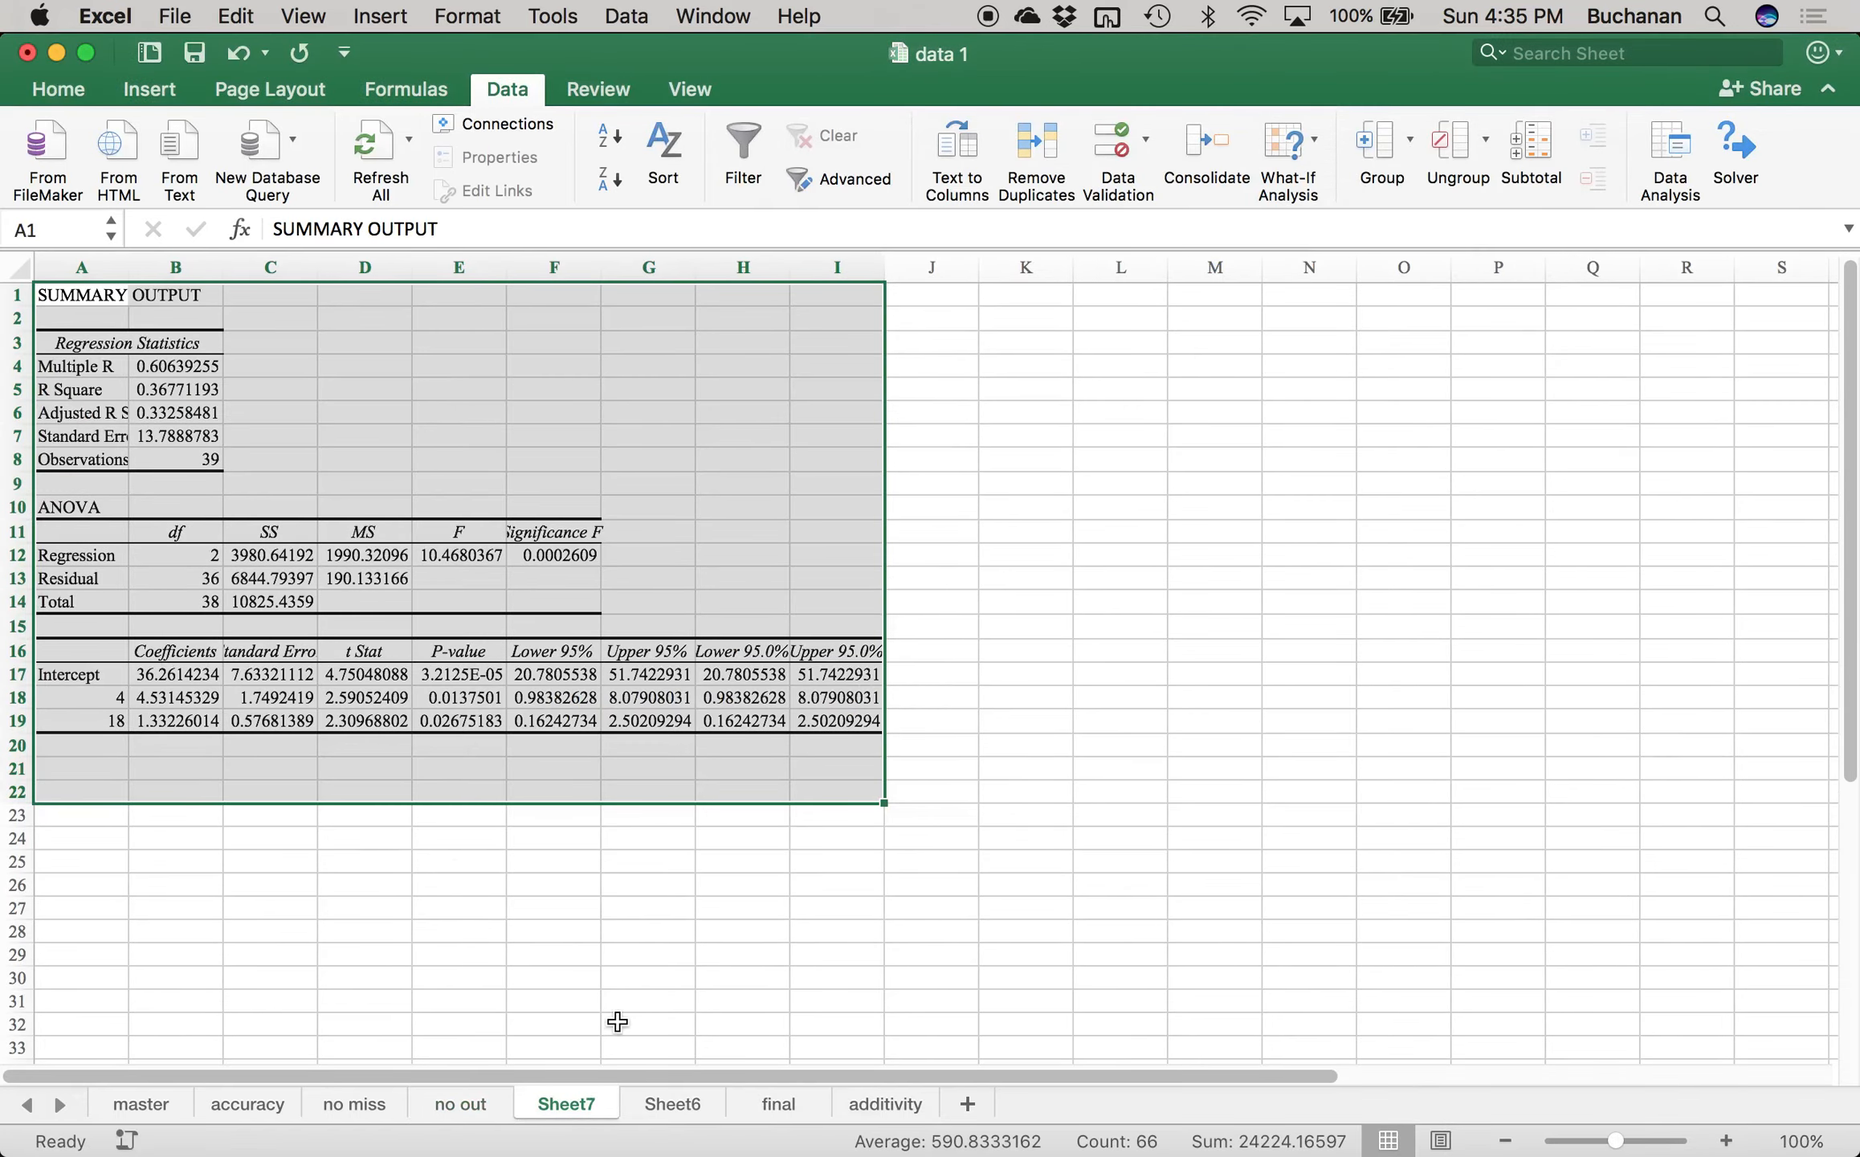
- Delete the empty Sheet6 and the regression output sheet Sheet7
{"action": "left_click", "coordinate": [673, 1104]}
{"action": "right_click", "coordinate": [673, 1104]}
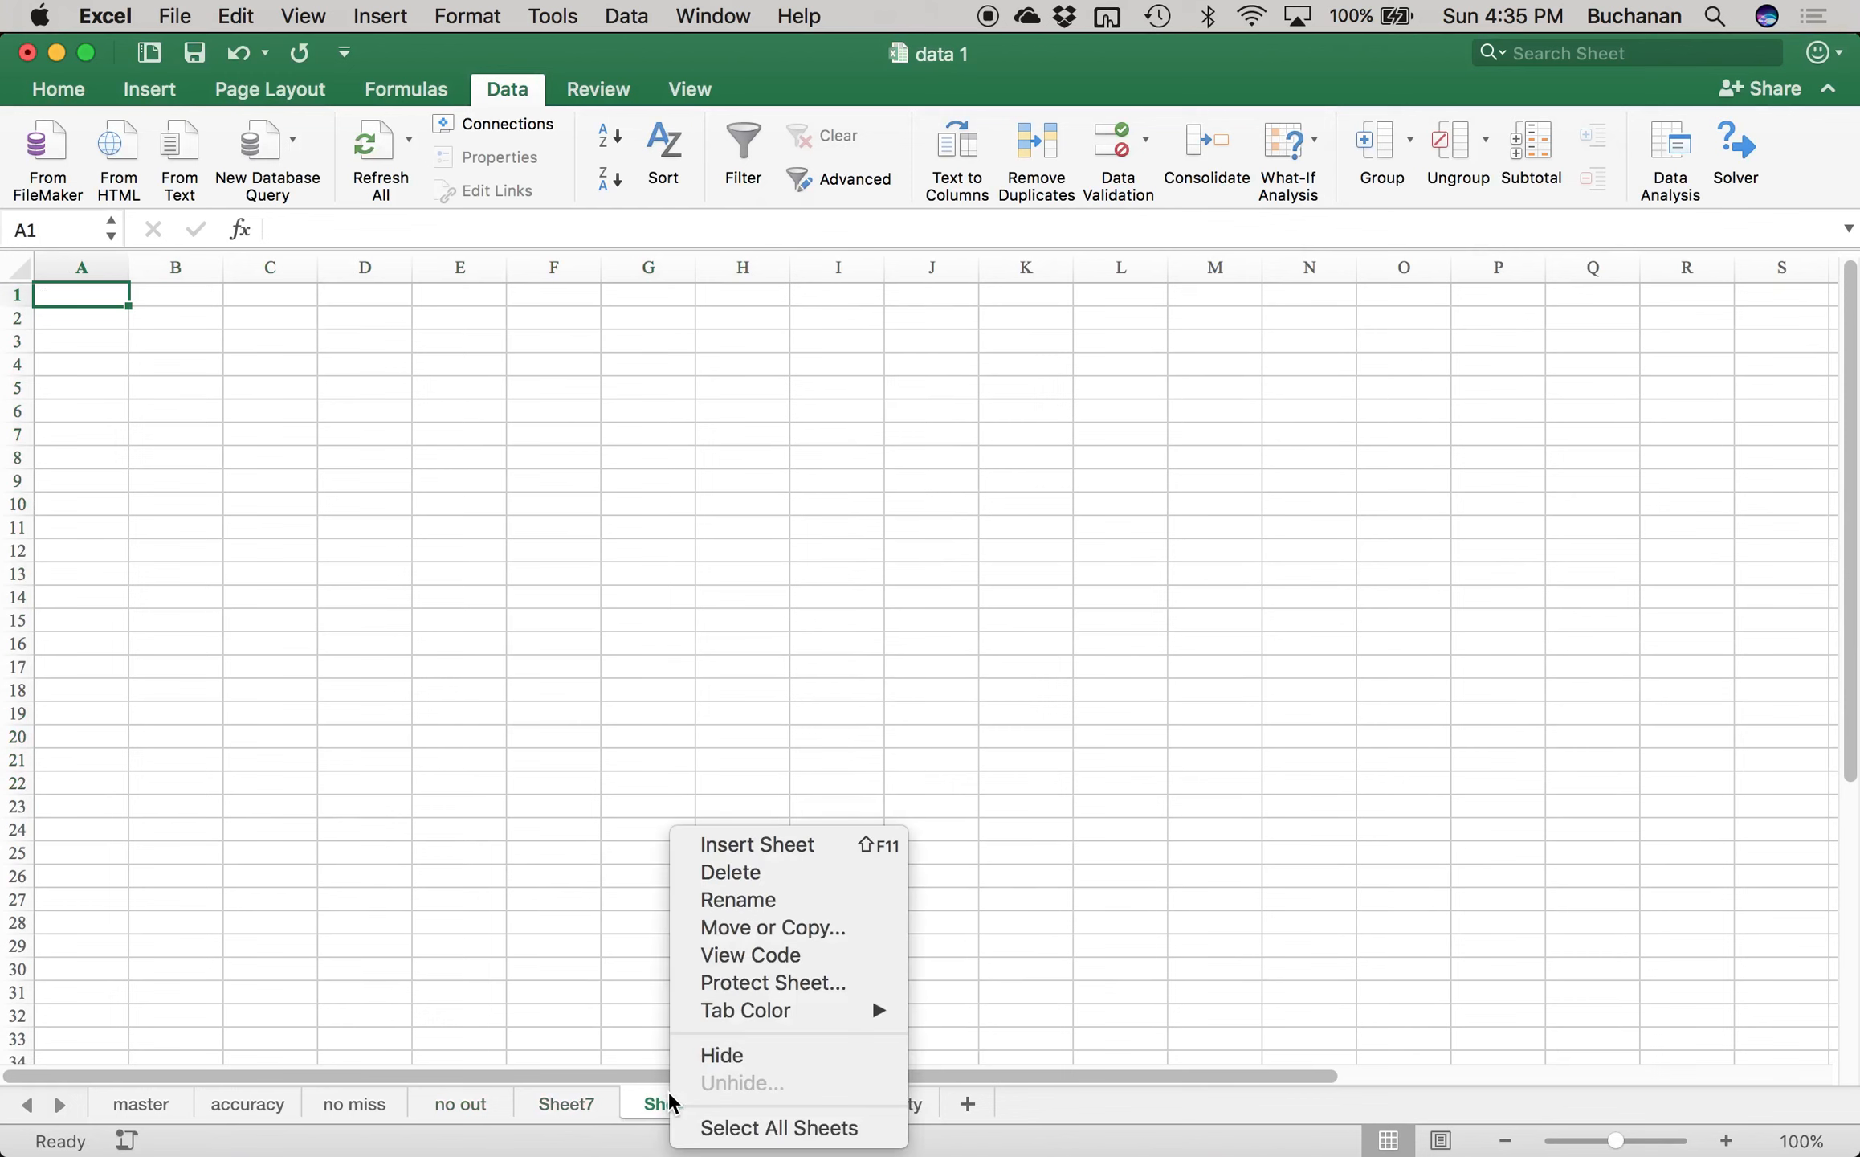
{"action": "left_click", "coordinate": [768, 873]}
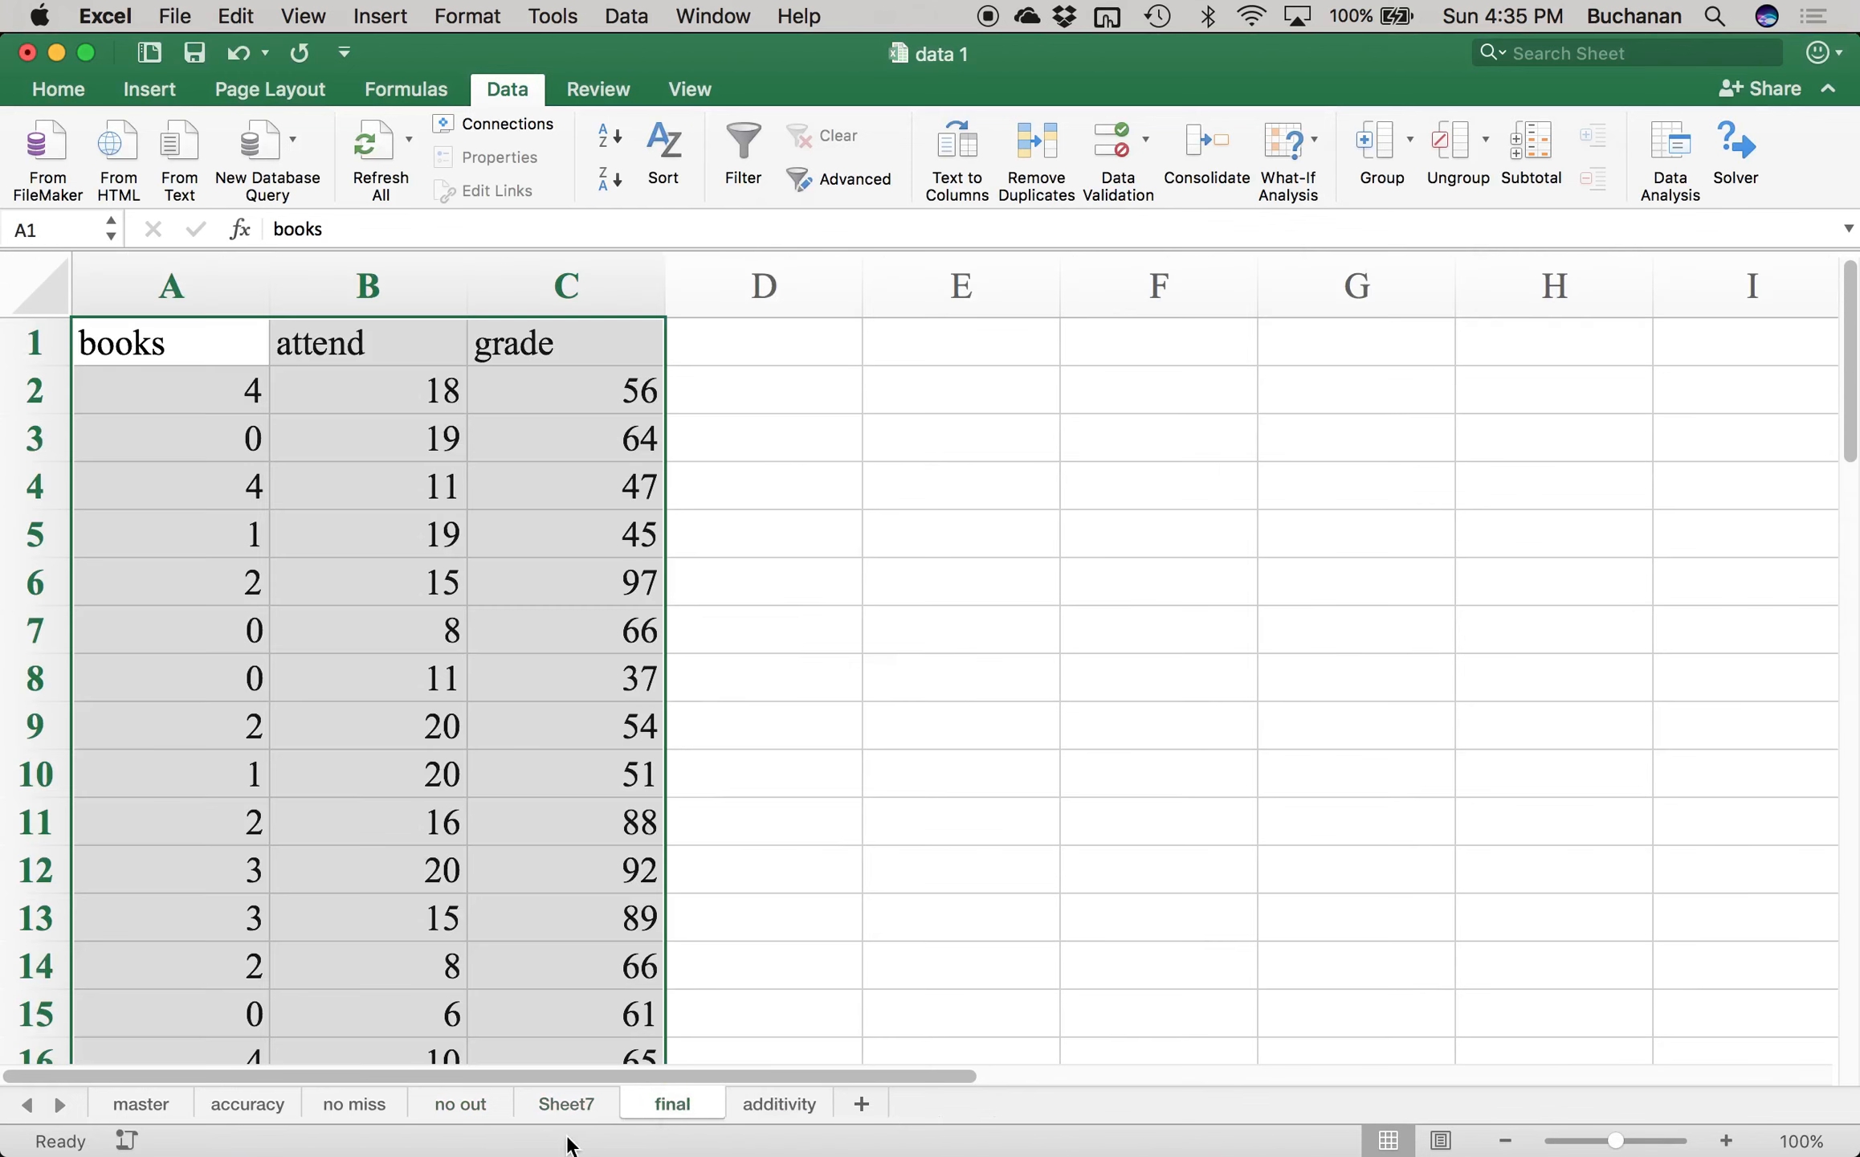
{"action": "left_click", "coordinate": [571, 1105]}
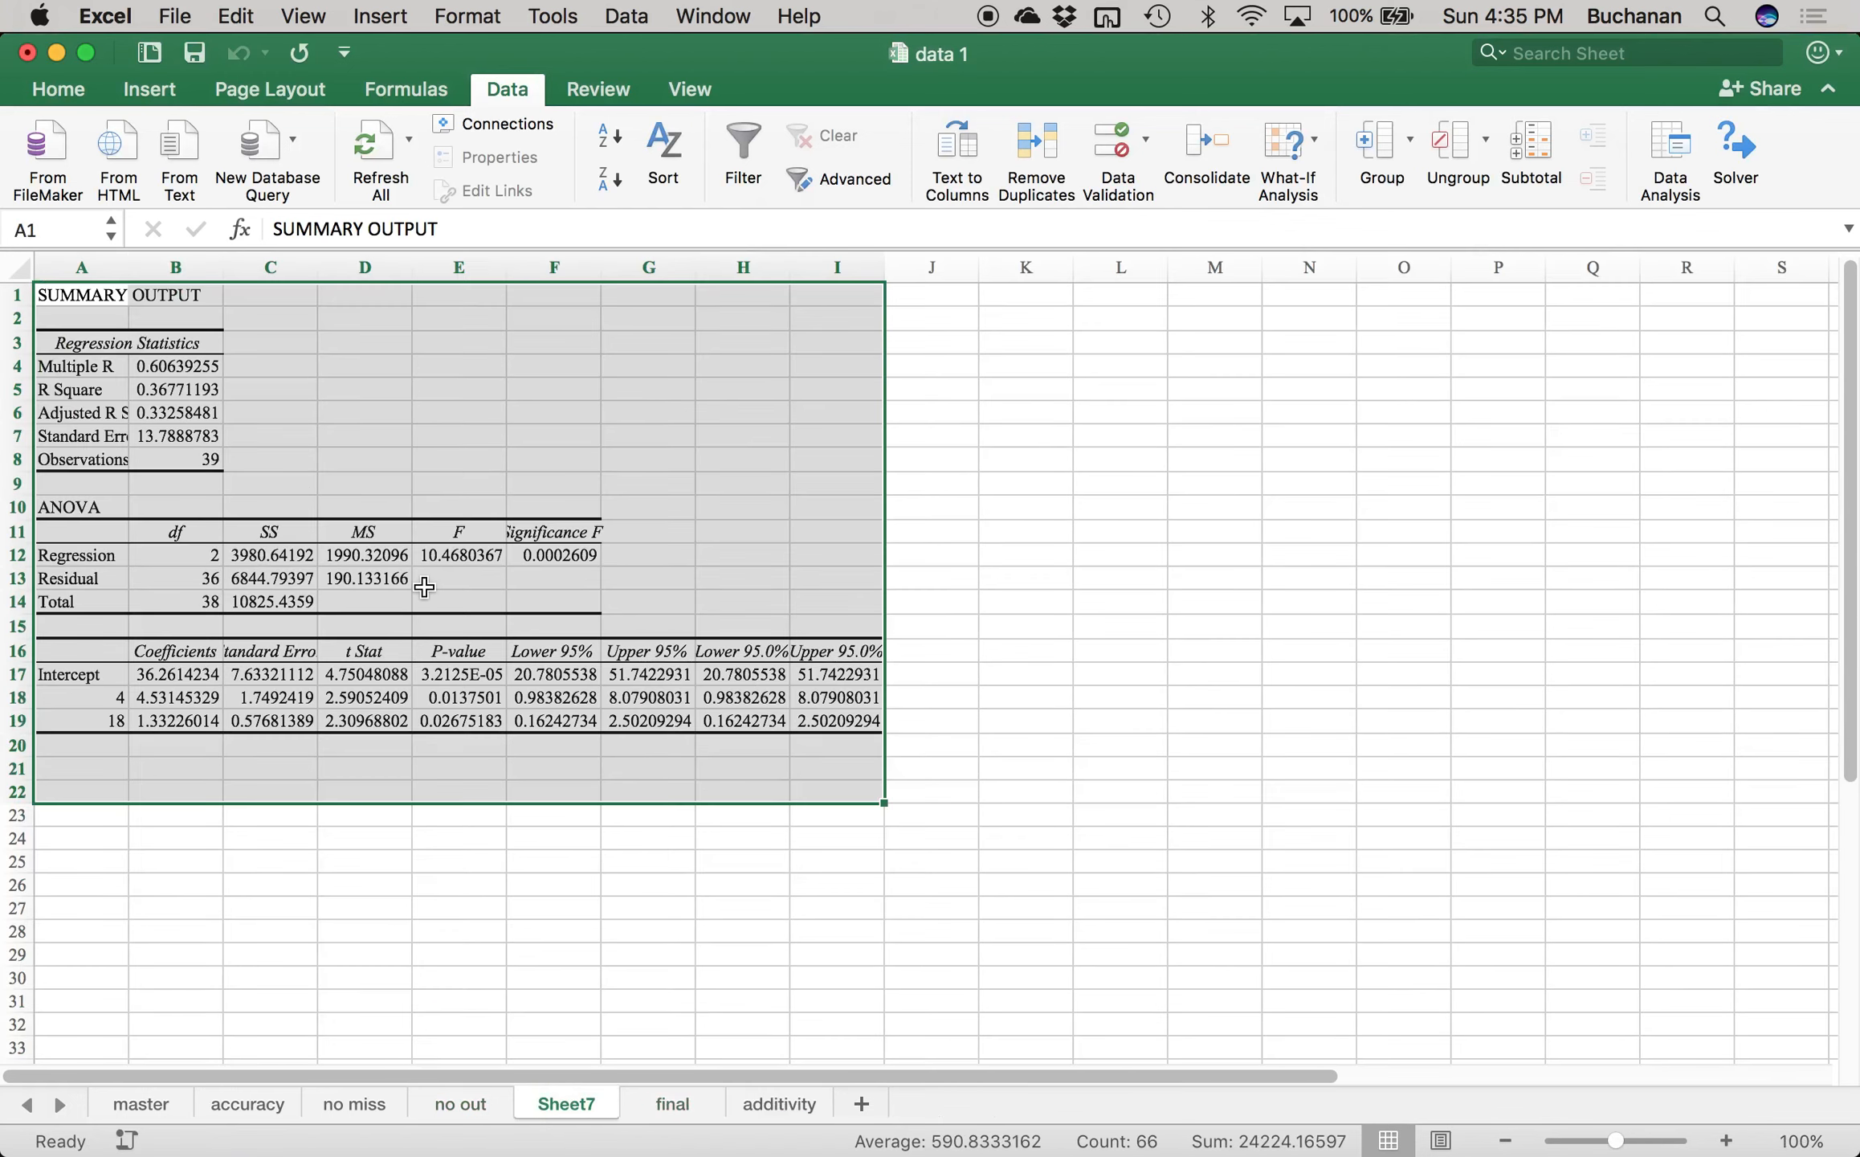
{"action": "right_click", "coordinate": [551, 1098]}
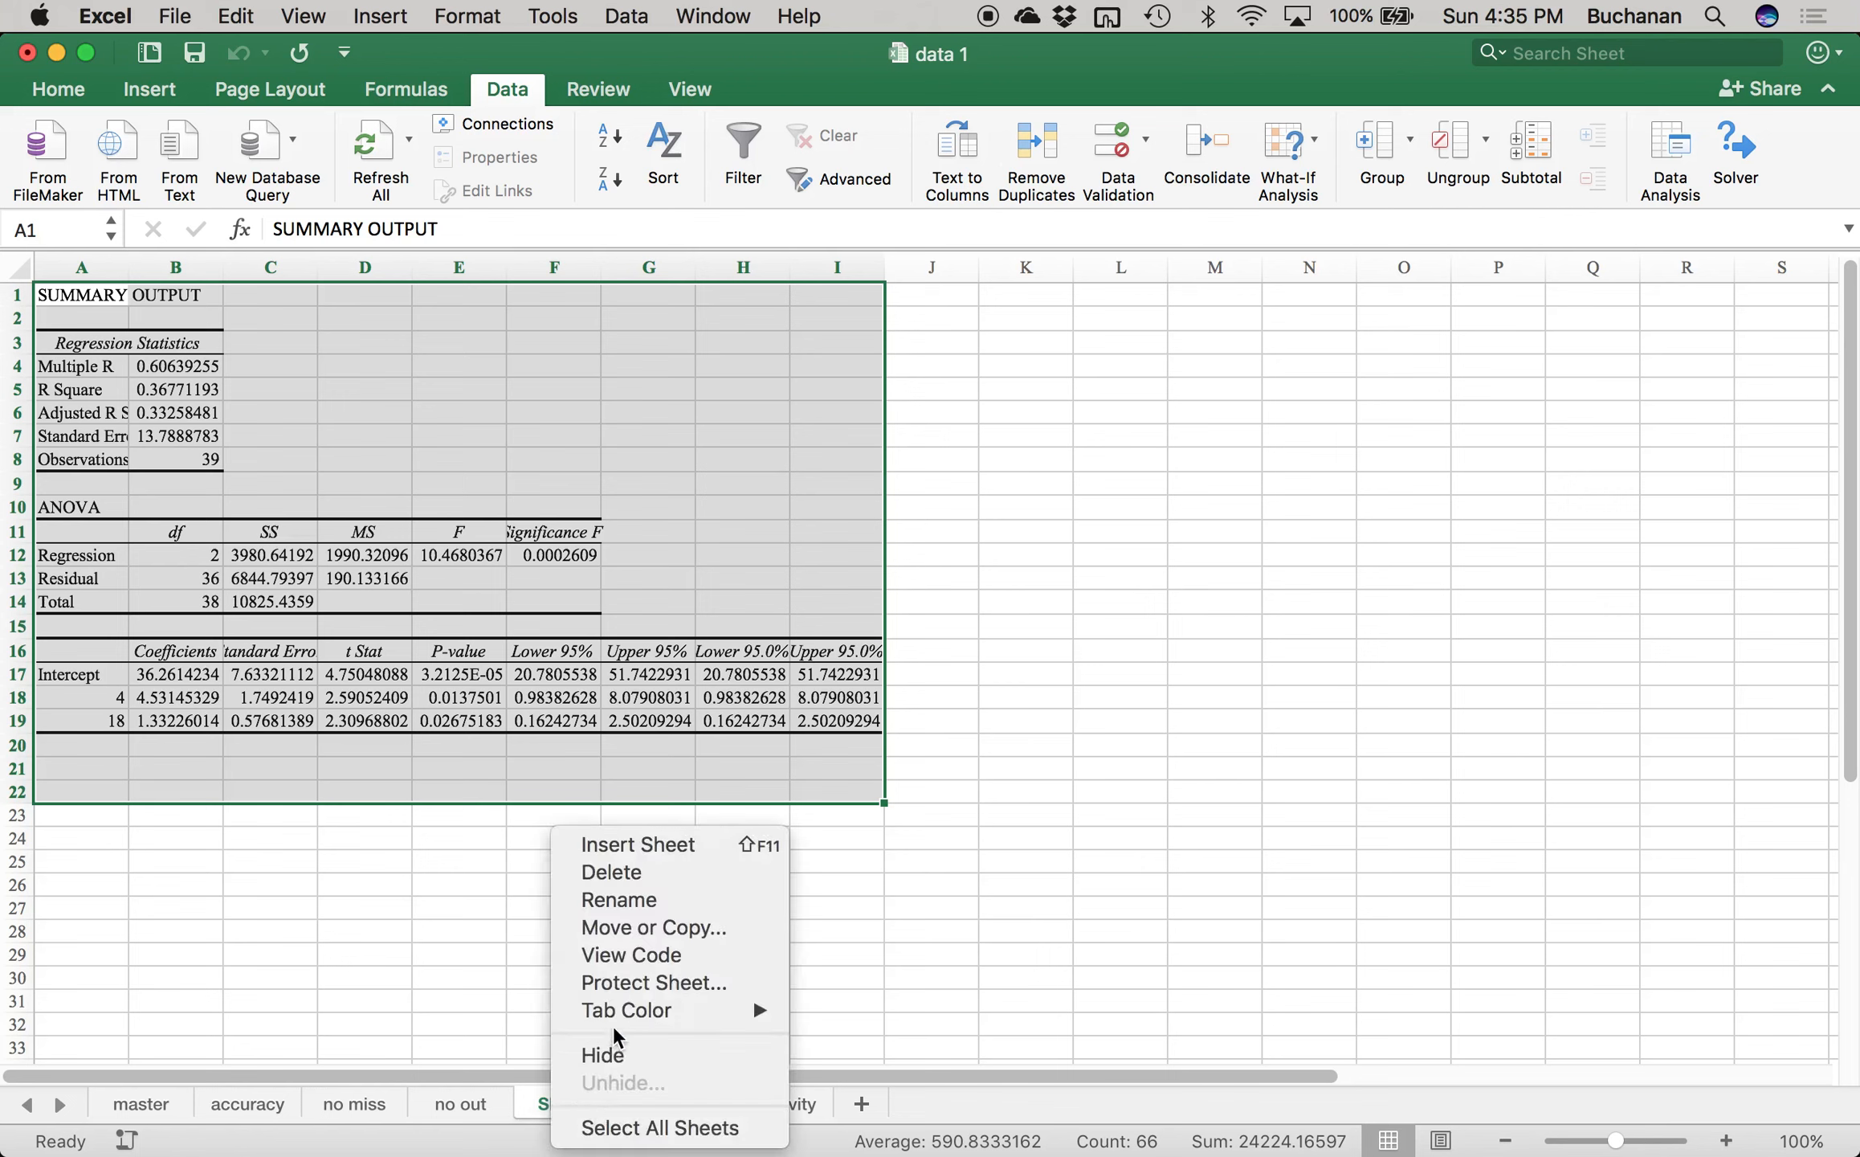
{"action": "left_click", "coordinate": [643, 876]}
{"action": "left_click", "coordinate": [1148, 440]}
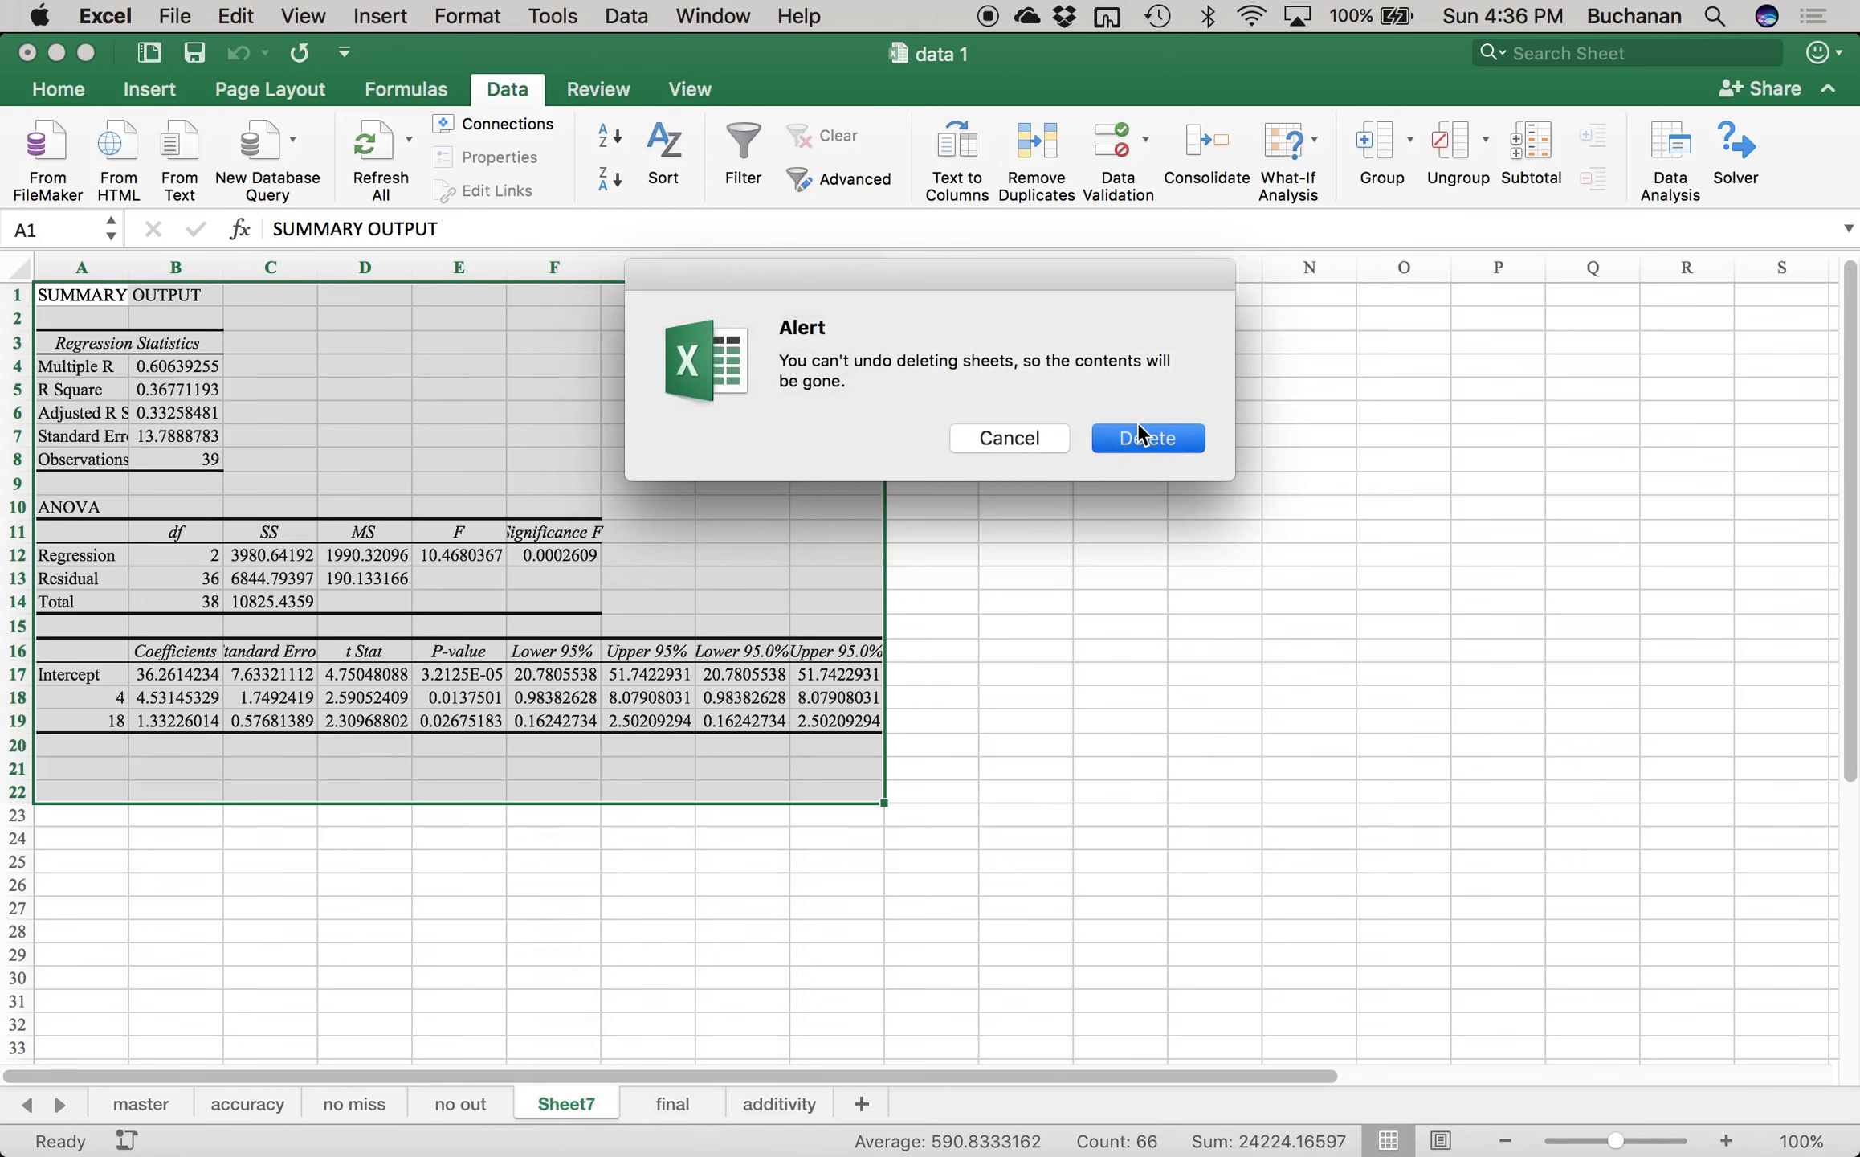
- Rerun the regression from the final sheet with the same Y and X ranges, adding residuals to the output
{"action": "left_click", "coordinate": [1650, 157]}
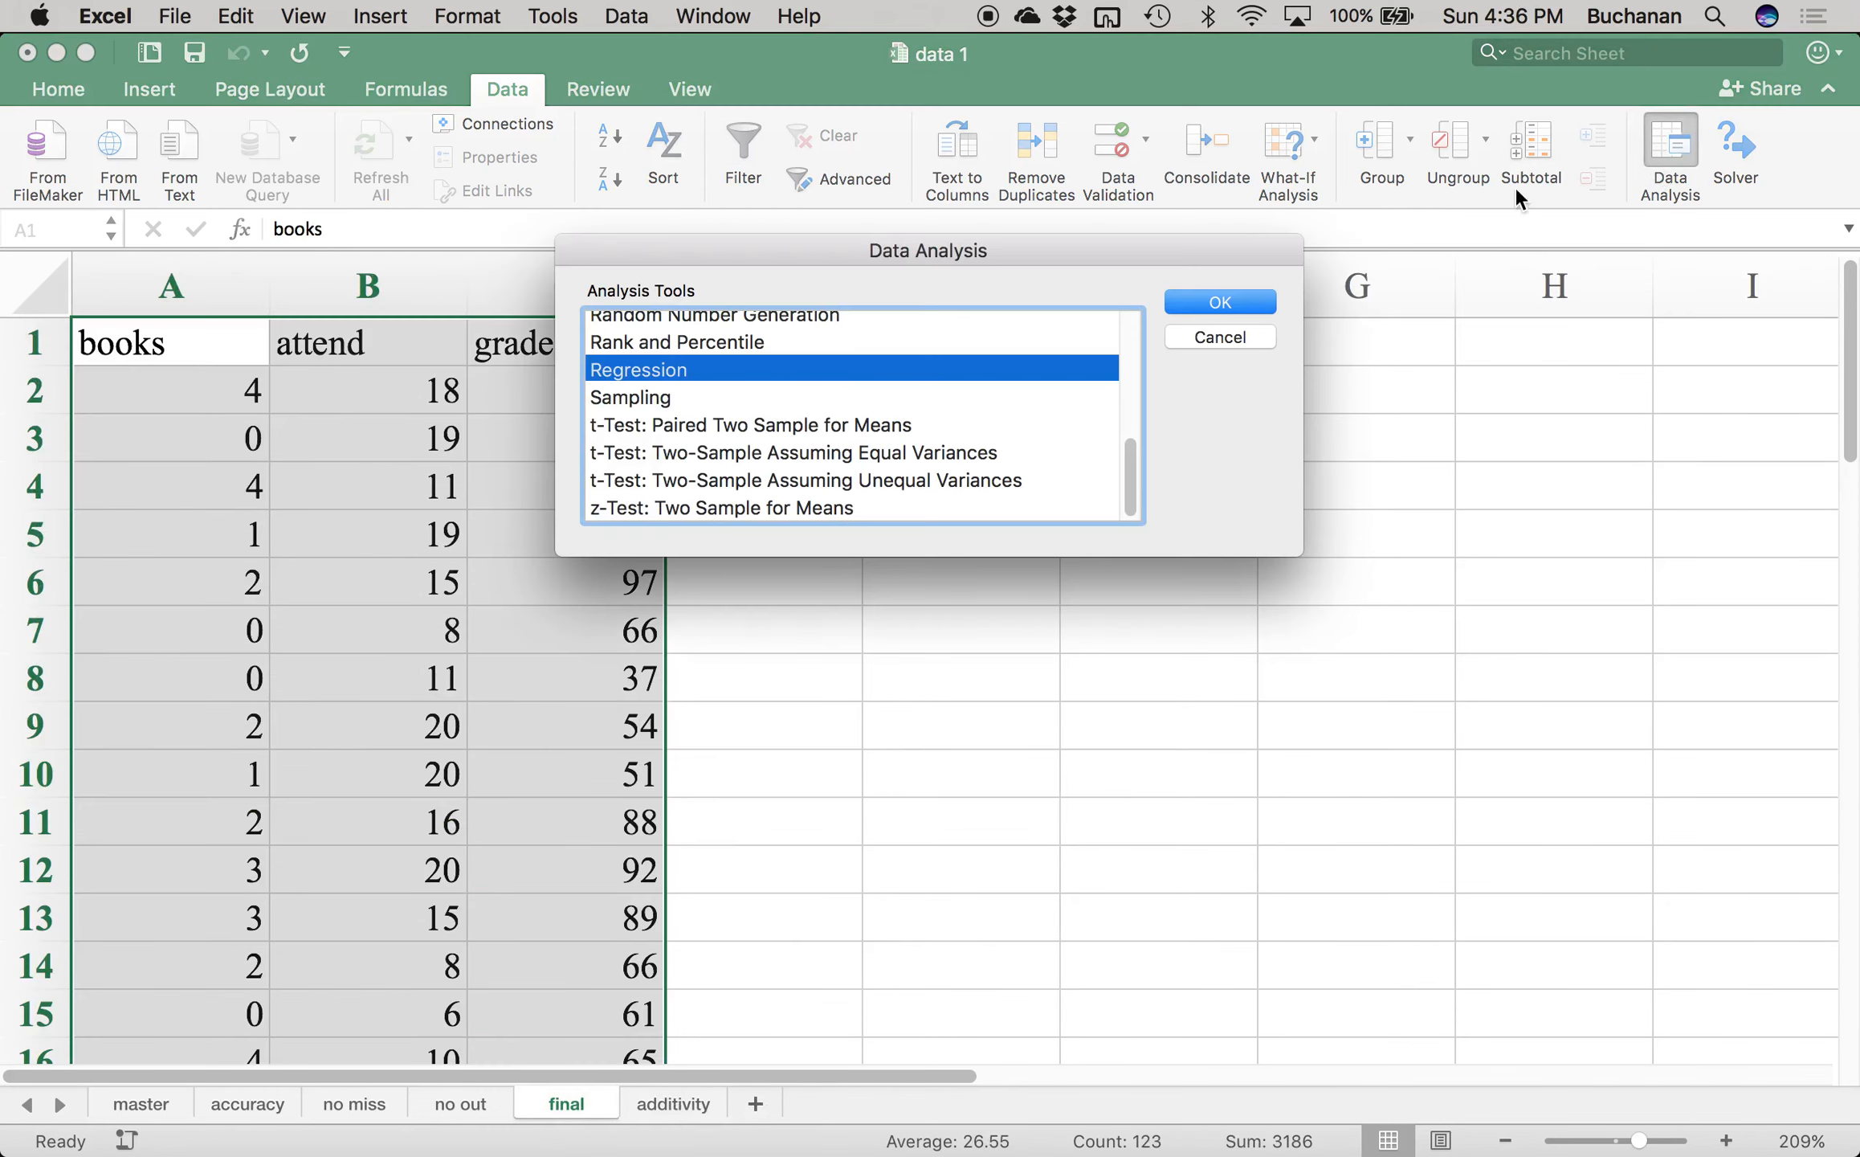
{"action": "left_click", "coordinate": [1175, 302]}
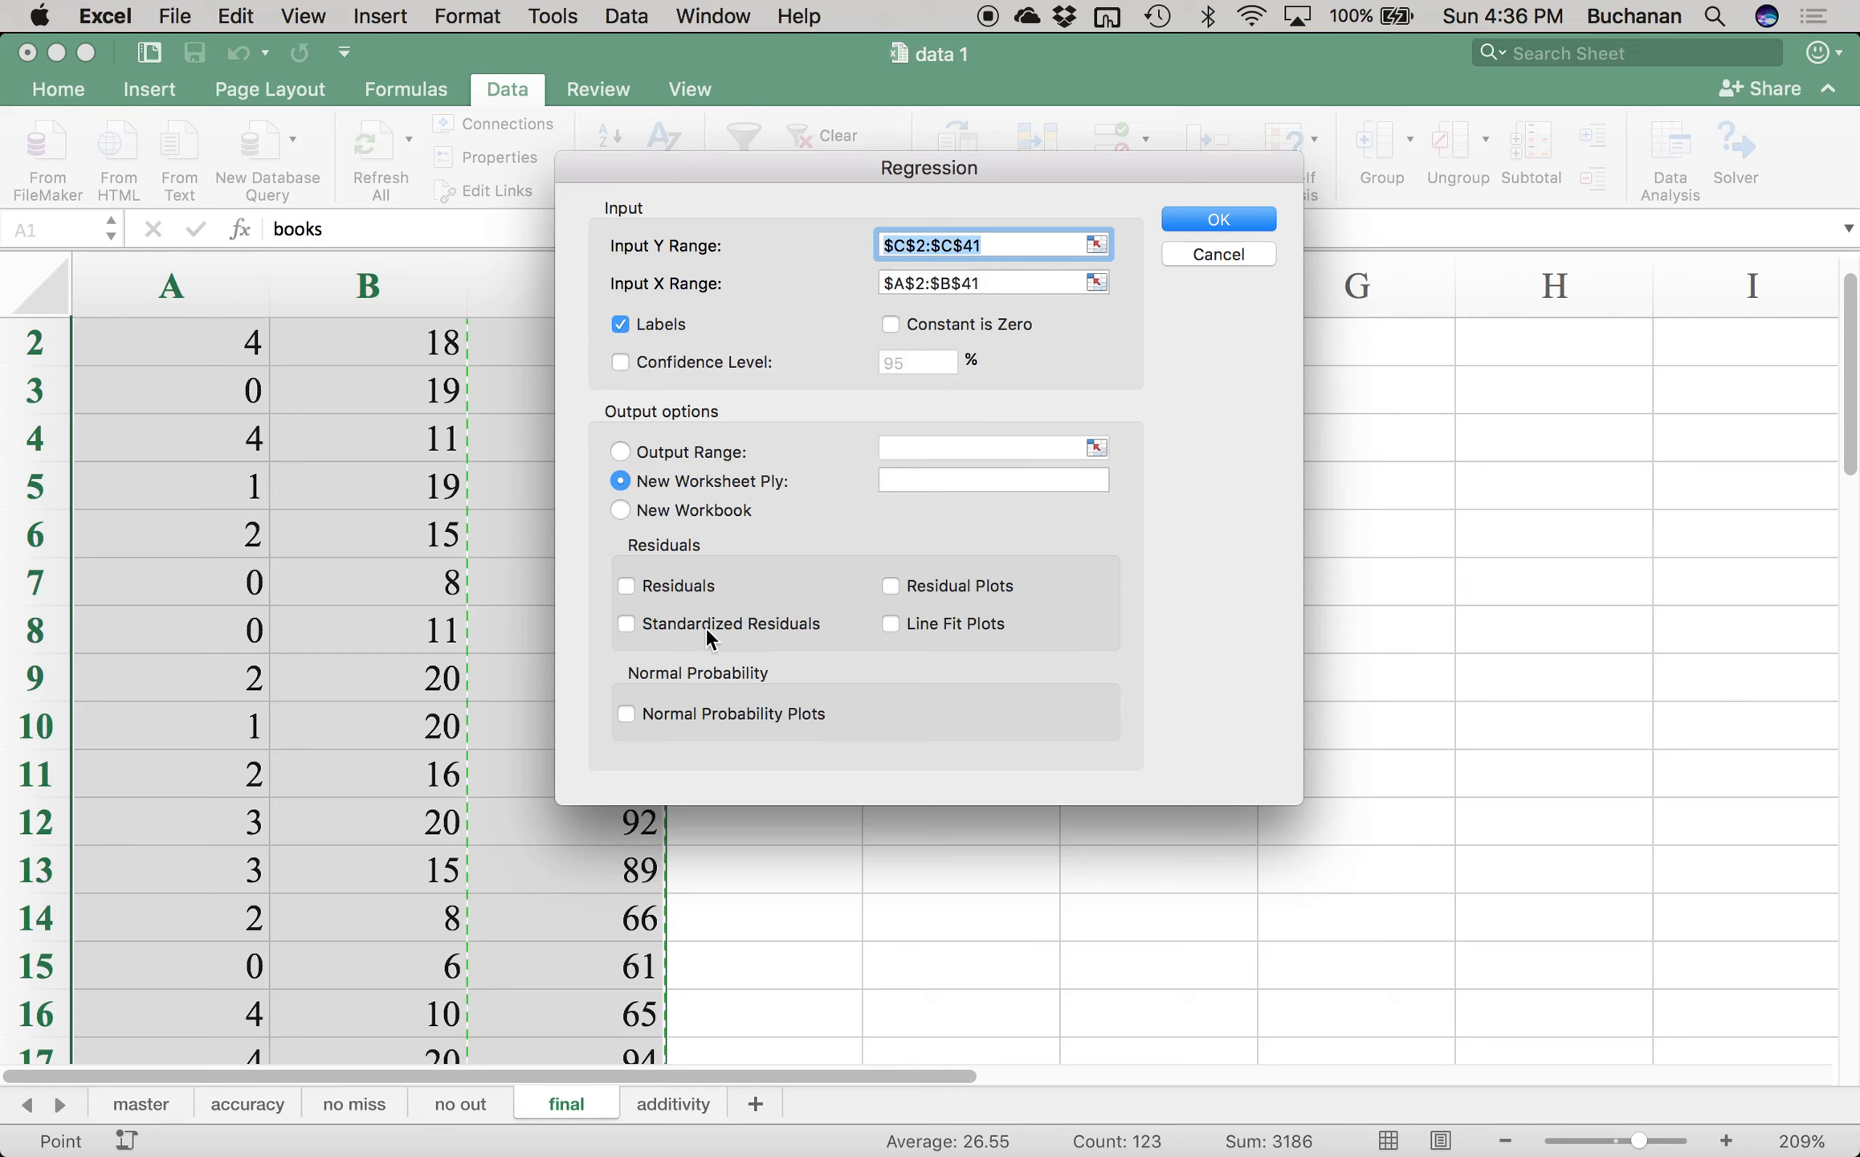
{"action": "left_click", "coordinate": [671, 591]}
{"action": "left_click", "coordinate": [1201, 215]}
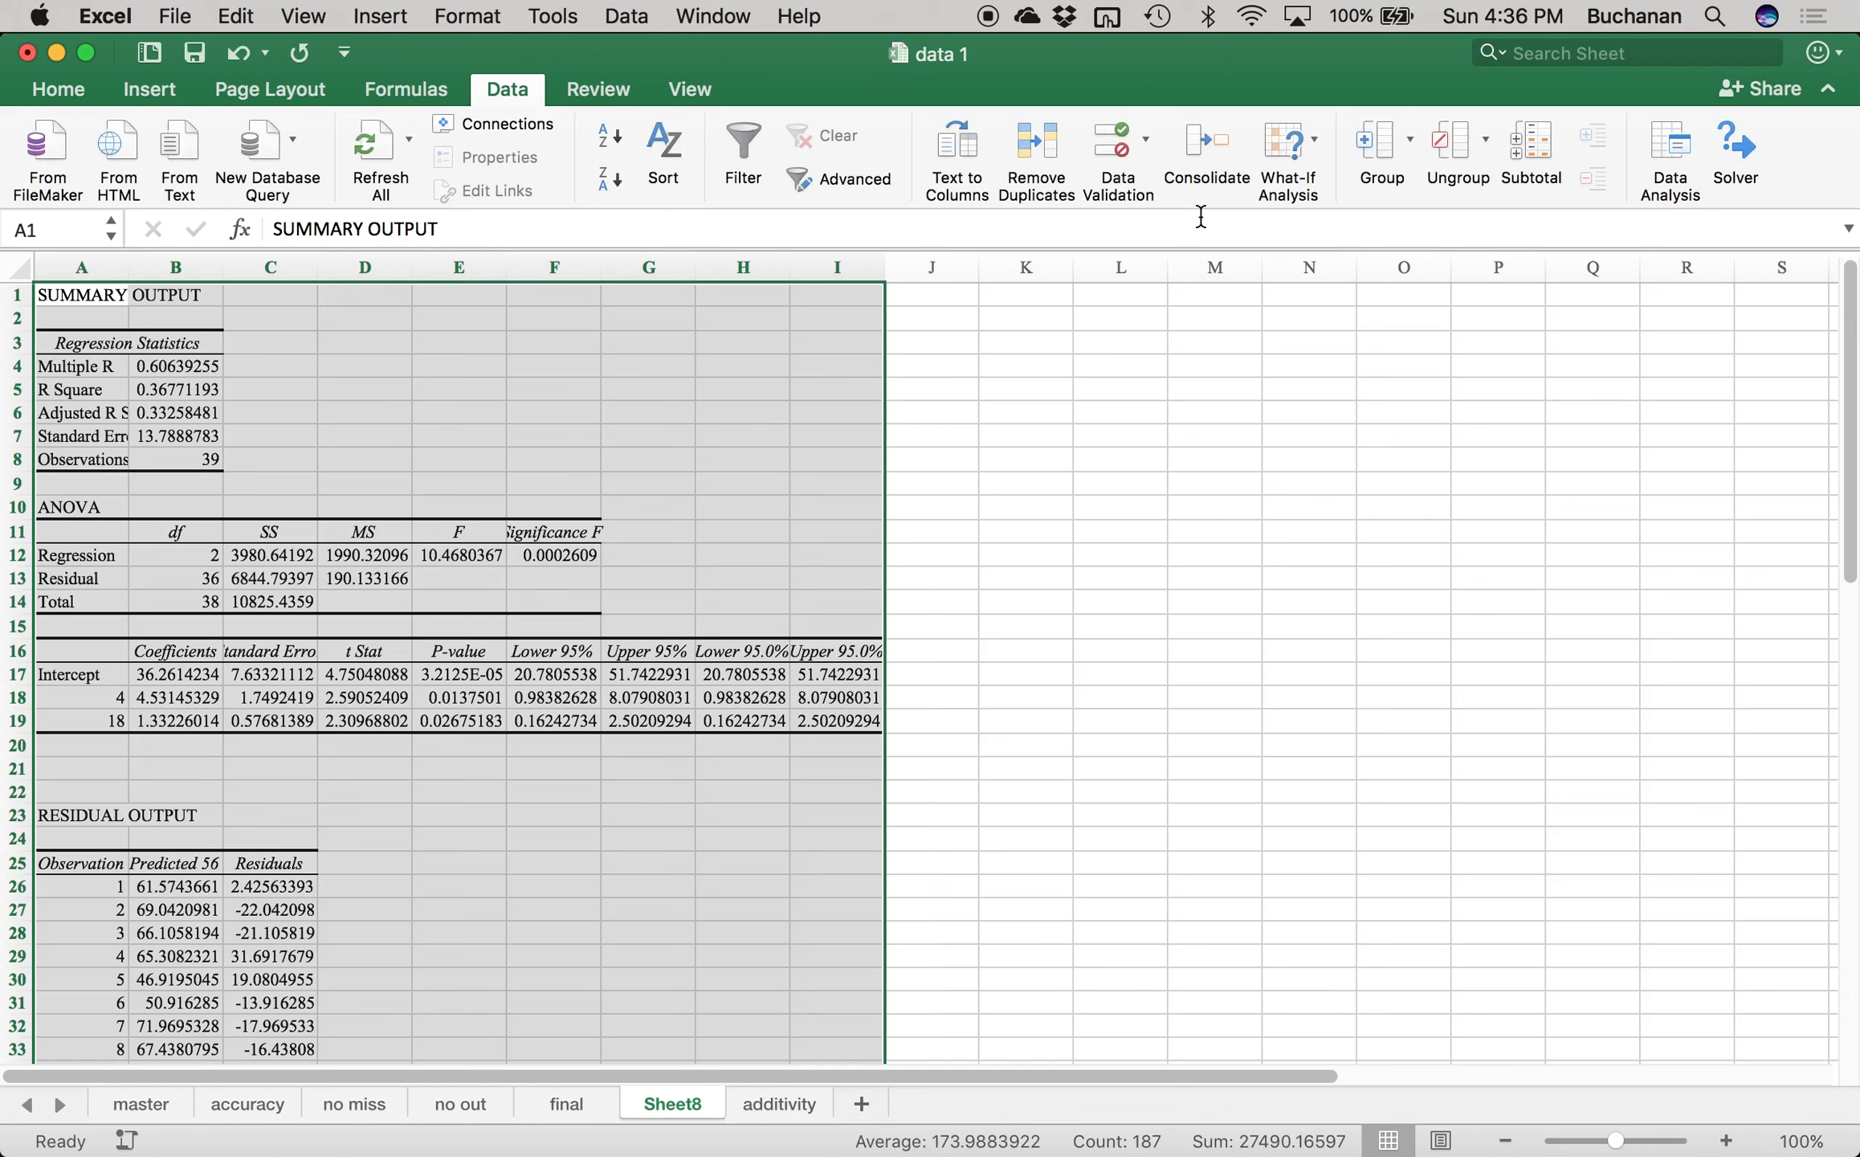
- Widen column B of the regression output to 10.00 and examine the predicted values and residuals
{"action": "left_click", "coordinate": [285, 909]}
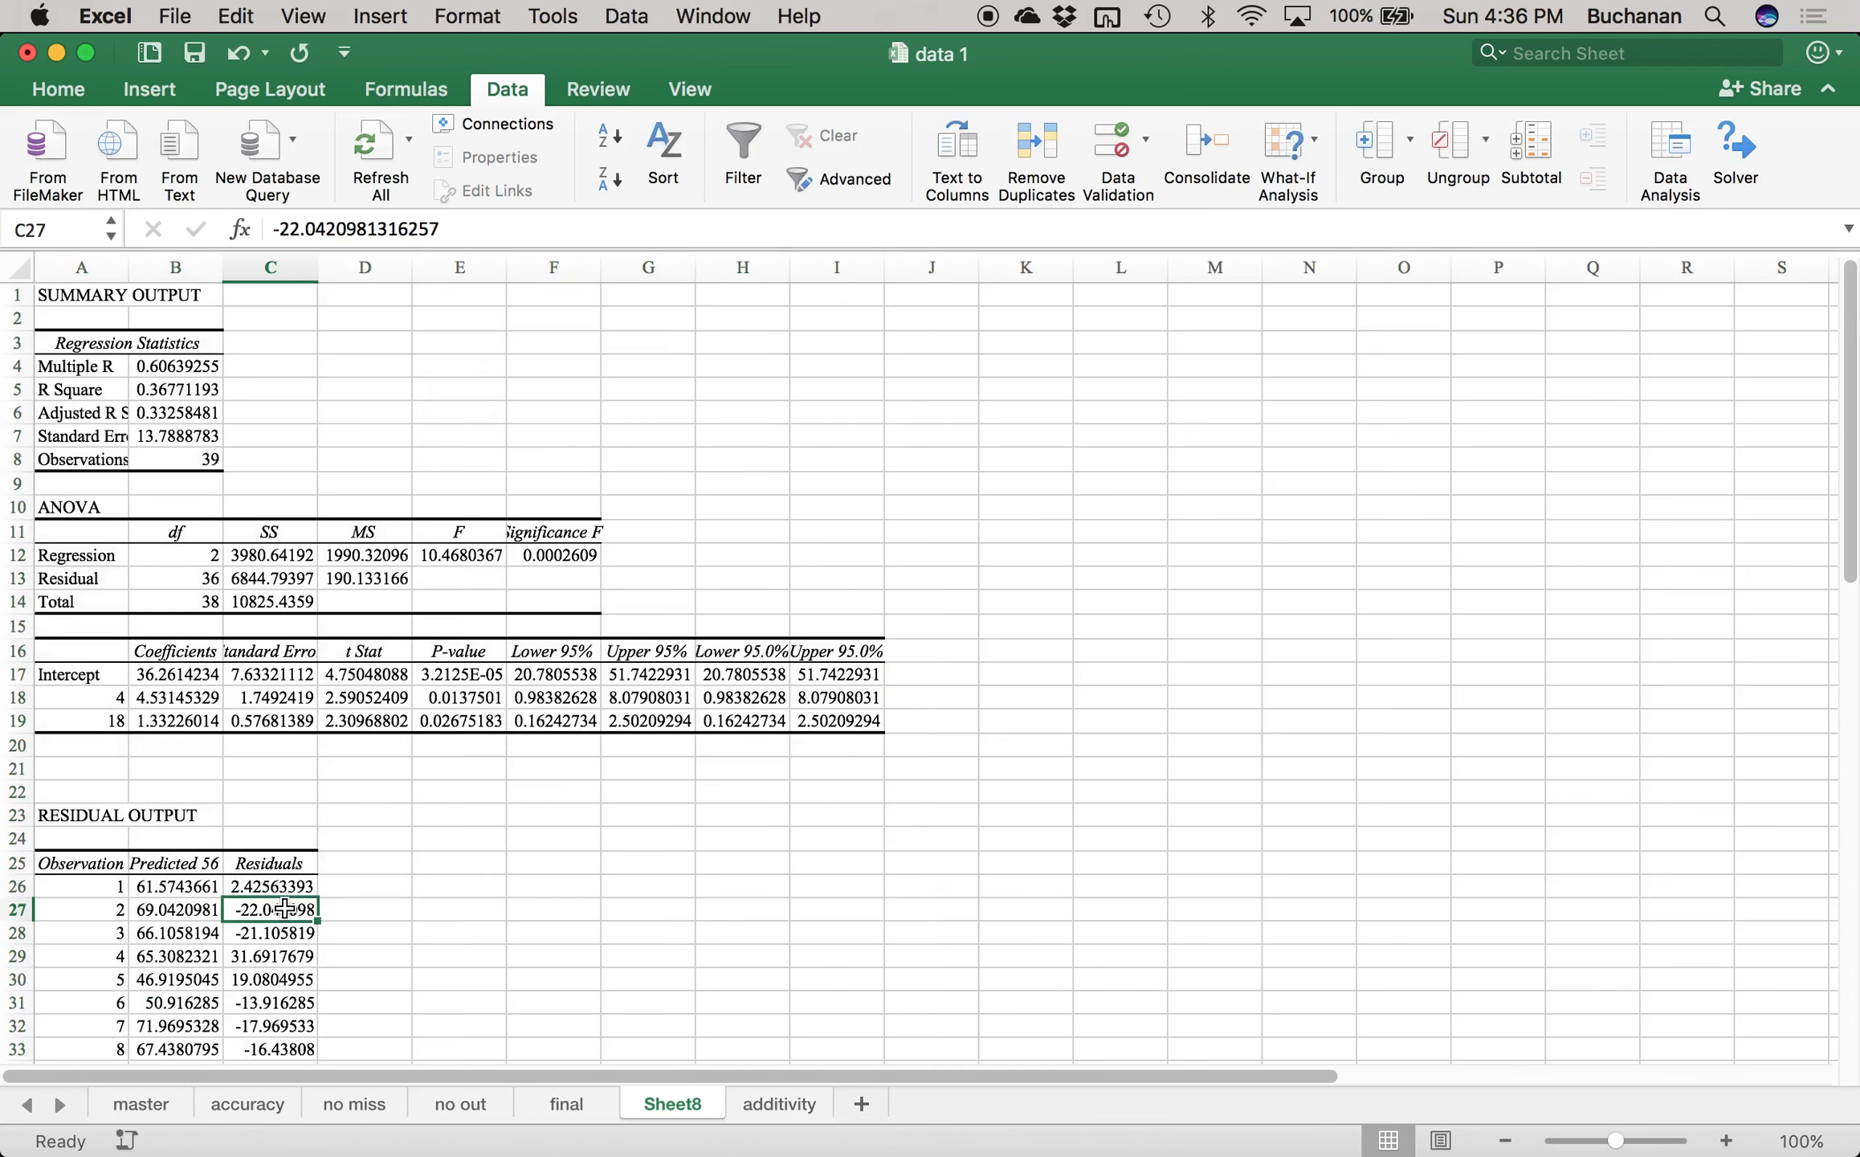
{"action": "left_click_drag", "start_coordinate": [224, 278], "coordinate": [236, 280]}
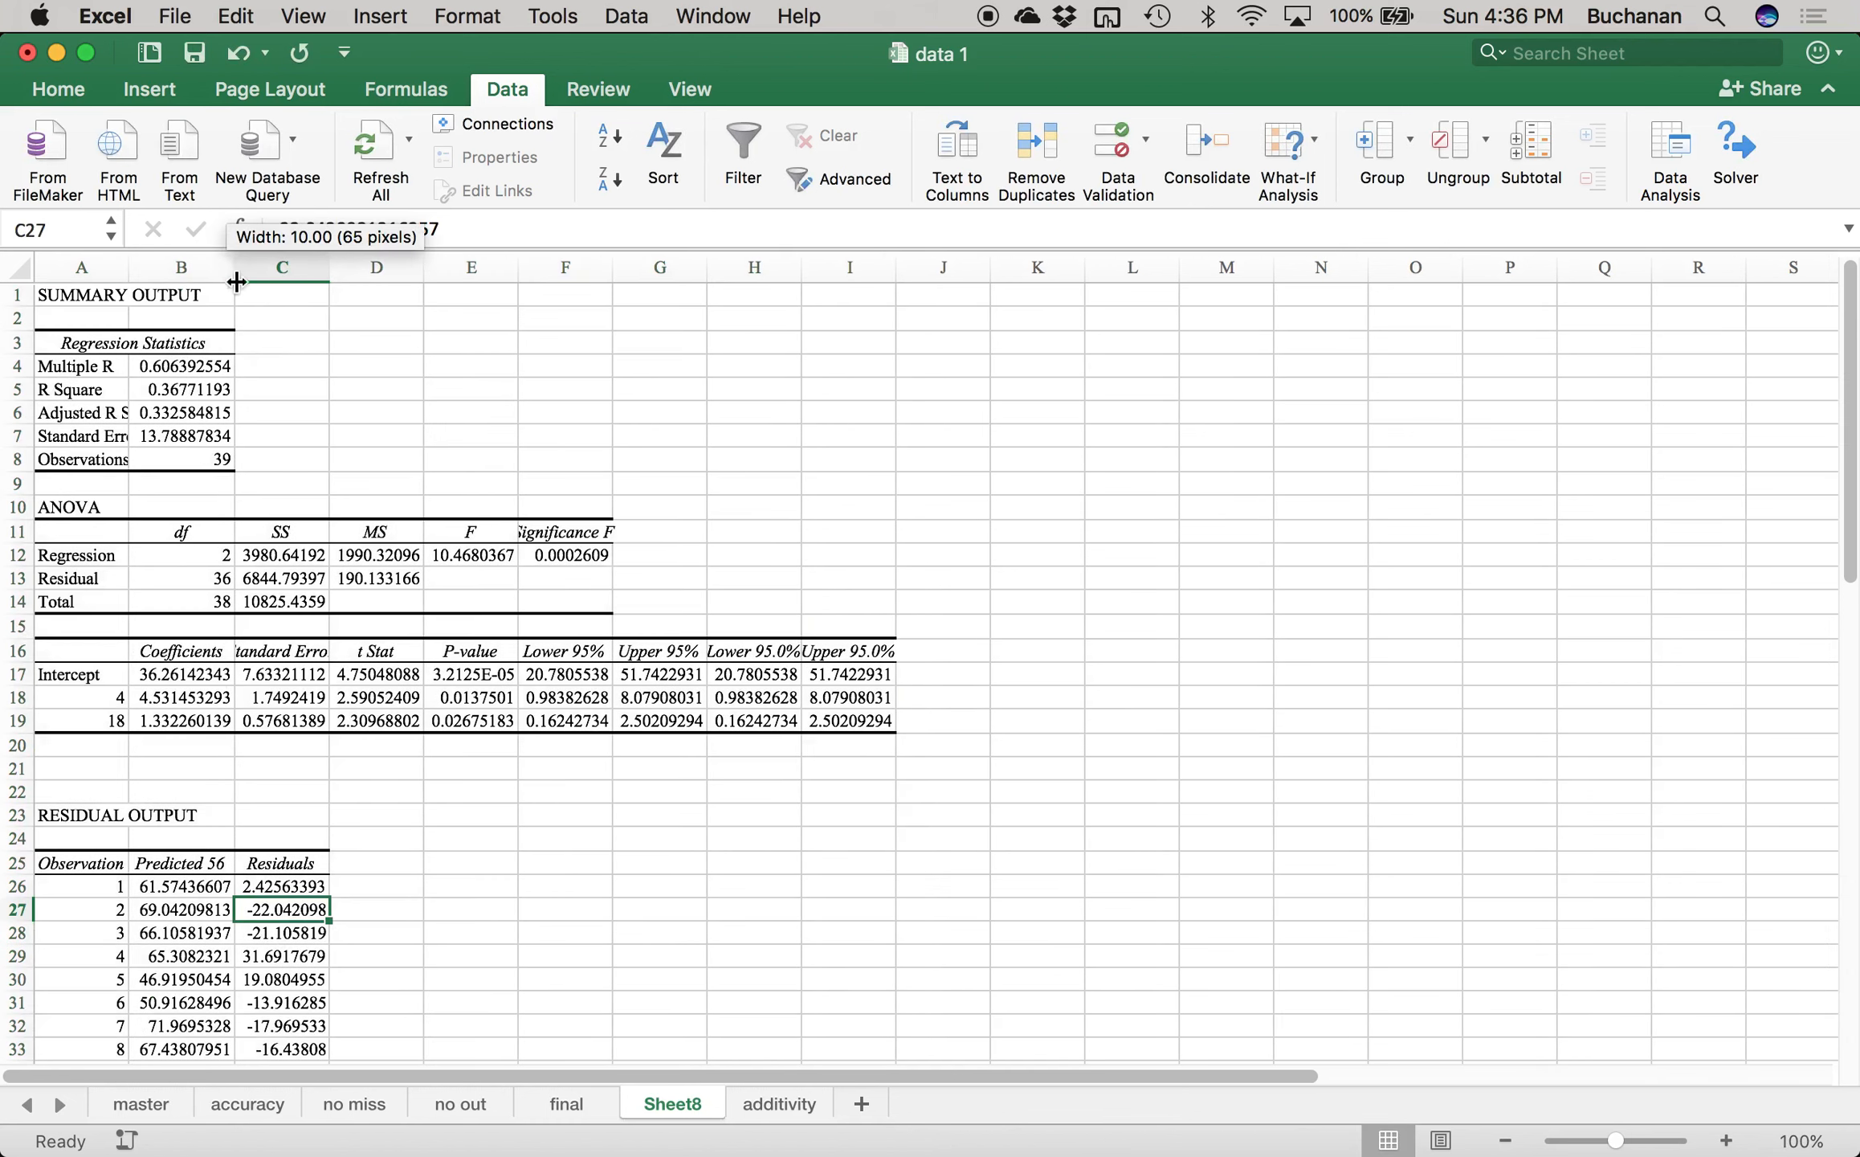
{"action": "left_click", "coordinate": [1627, 1141]}
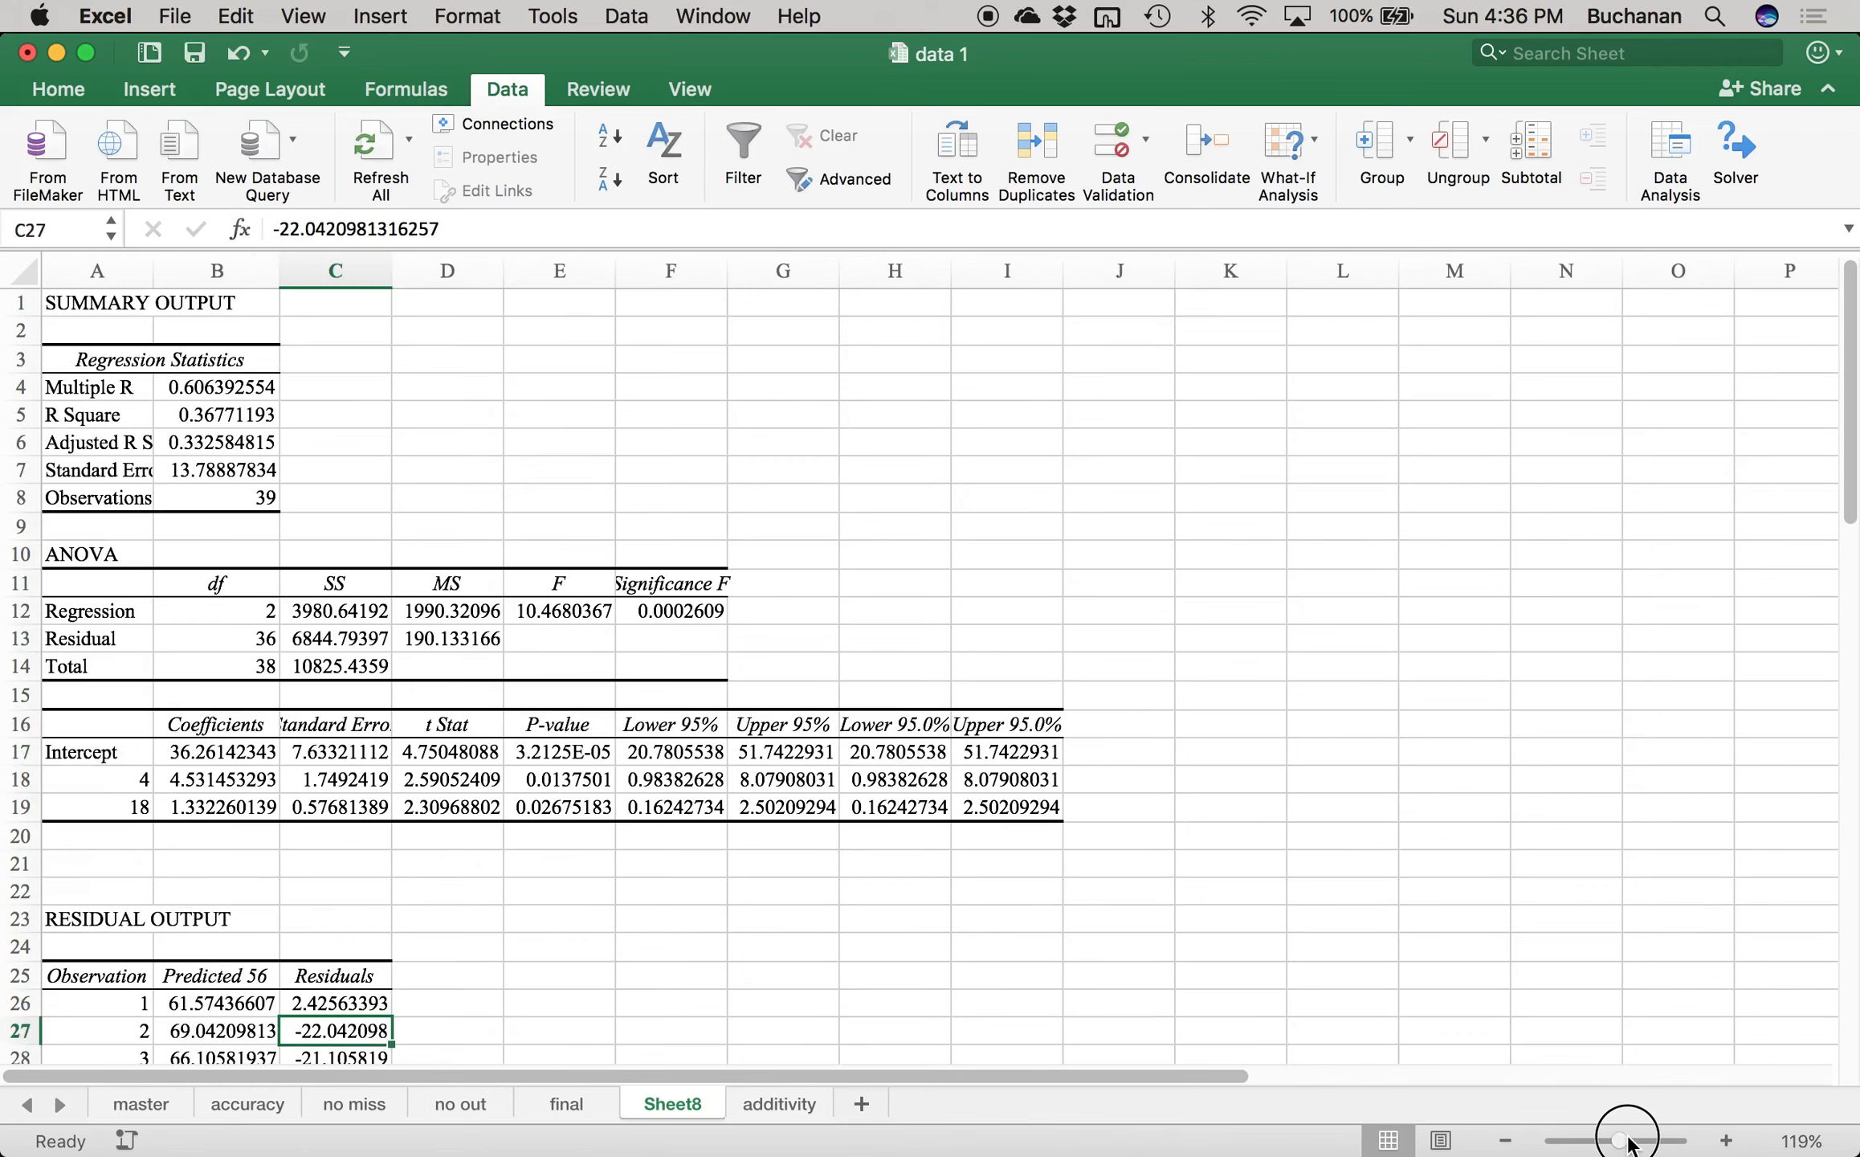
{"action": "left_click_drag", "start_coordinate": [1627, 1140], "coordinate": [1640, 1129]}
{"action": "scroll", "coordinate": [806, 606], "scroll_direction": "down", "scroll_amount": 5}
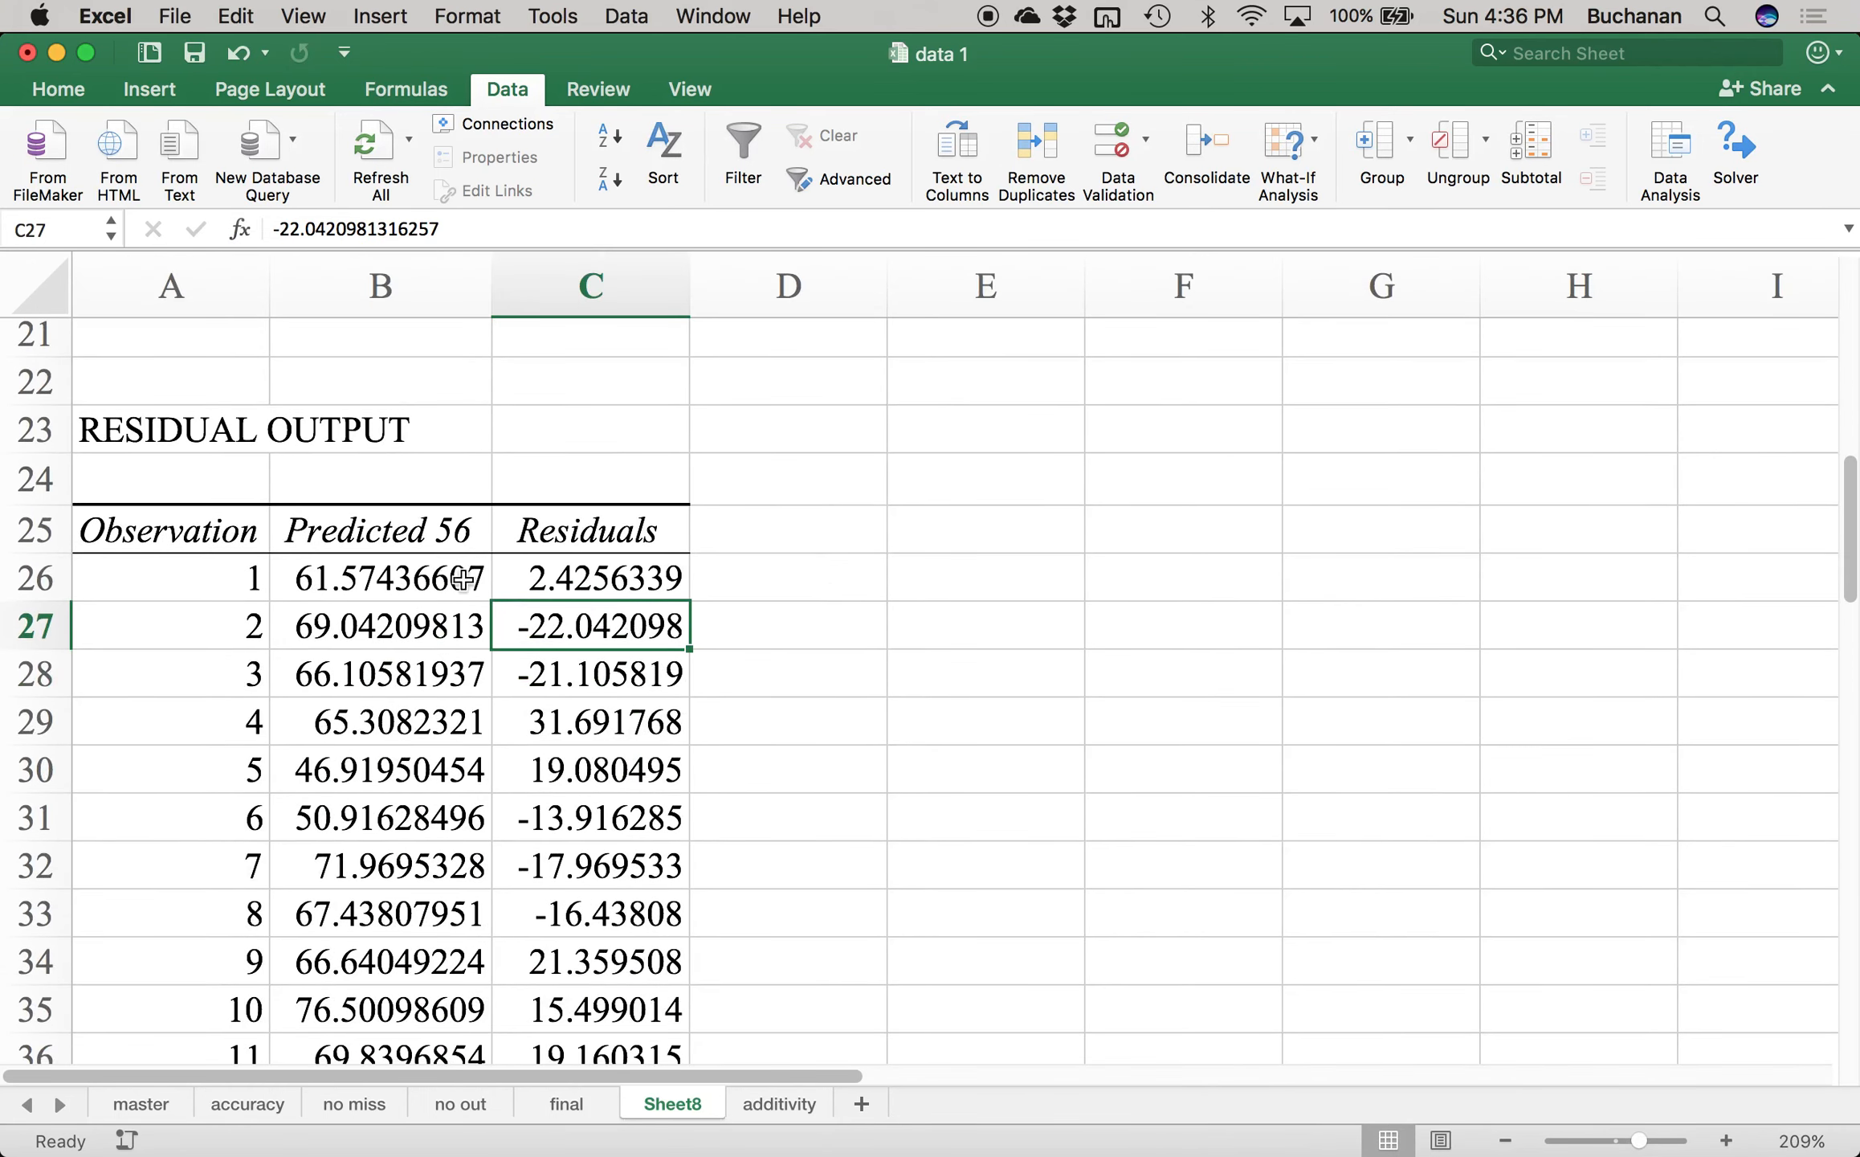
{"action": "left_click", "coordinate": [384, 548]}
{"action": "left_click", "coordinate": [358, 589]}
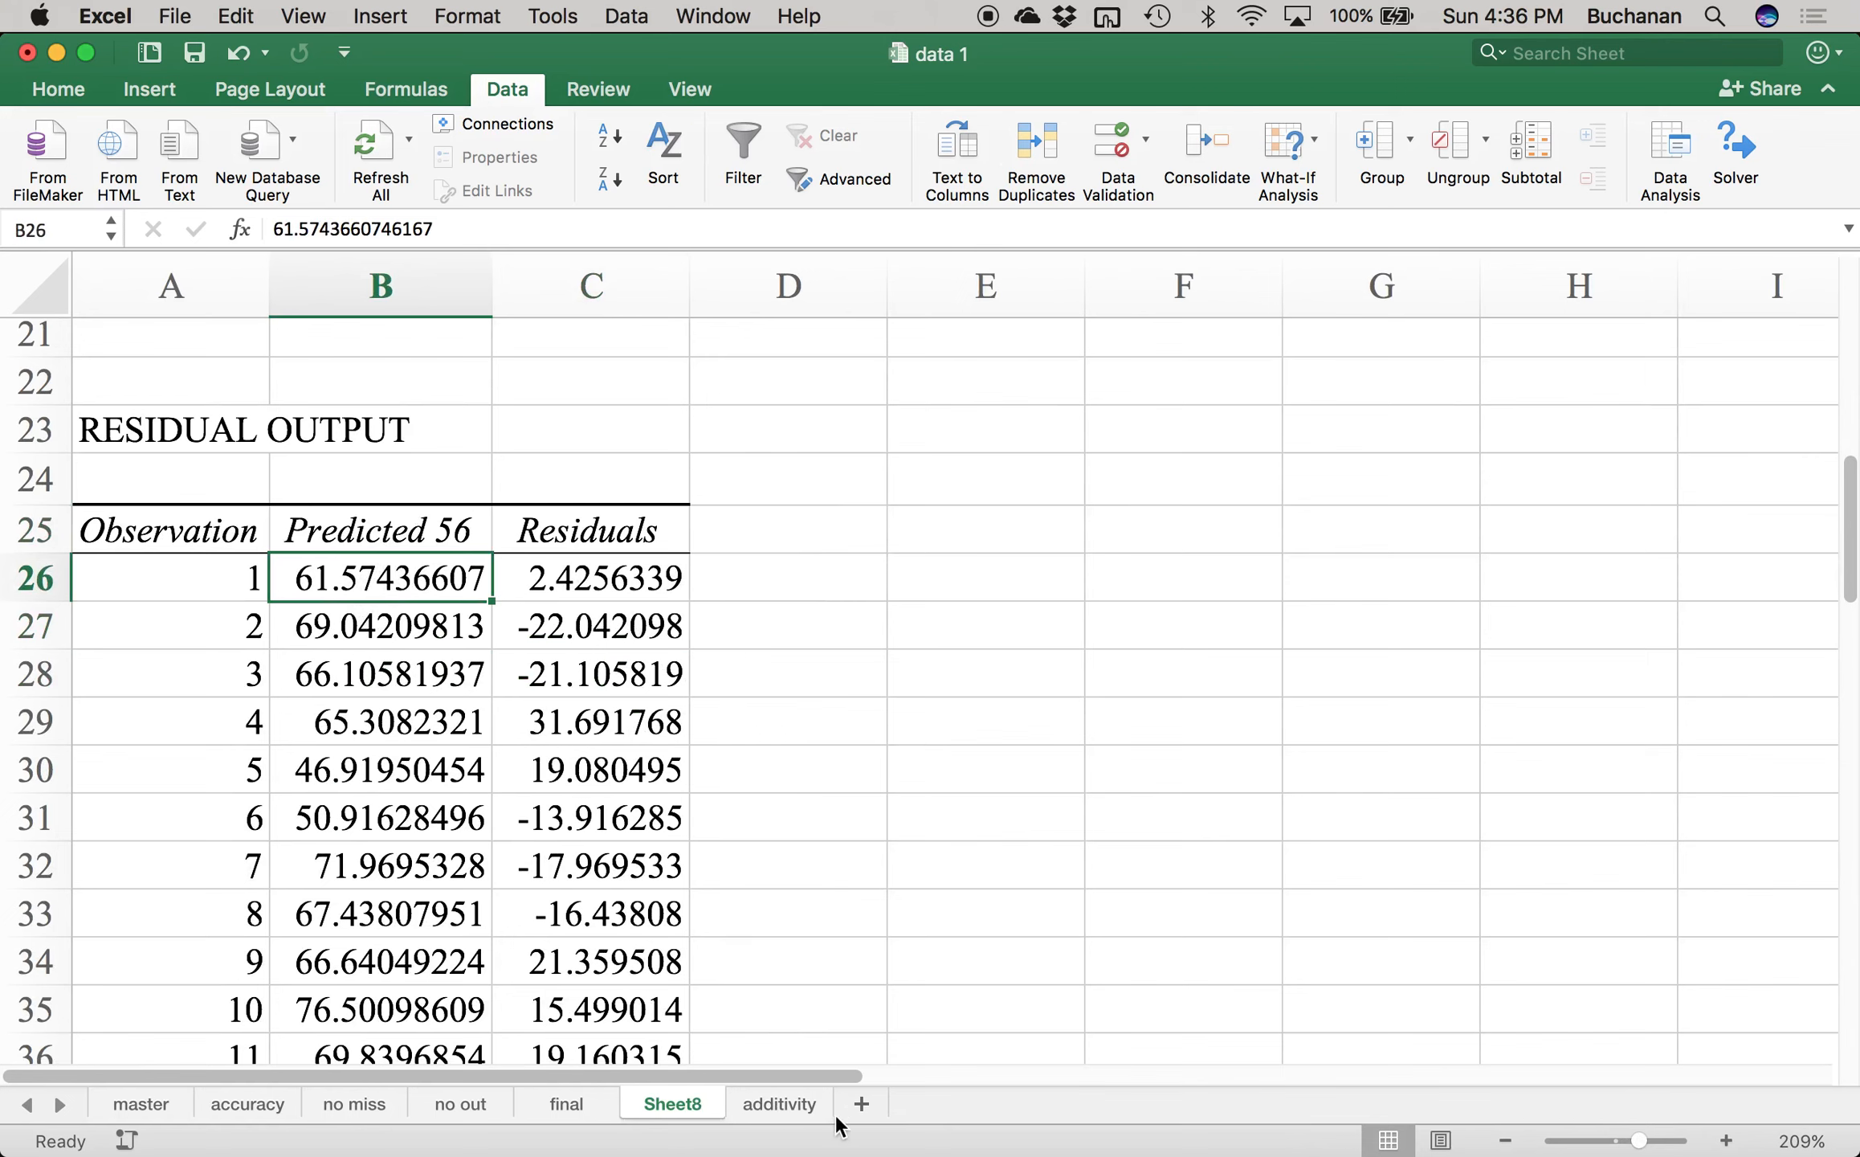
- Add a new sheet named graph and move the additivity sheet ahead of the final sheet
{"action": "left_click", "coordinate": [873, 1108]}
{"action": "double_click", "coordinate": [802, 1106]}
{"action": "type", "text": "graph"}
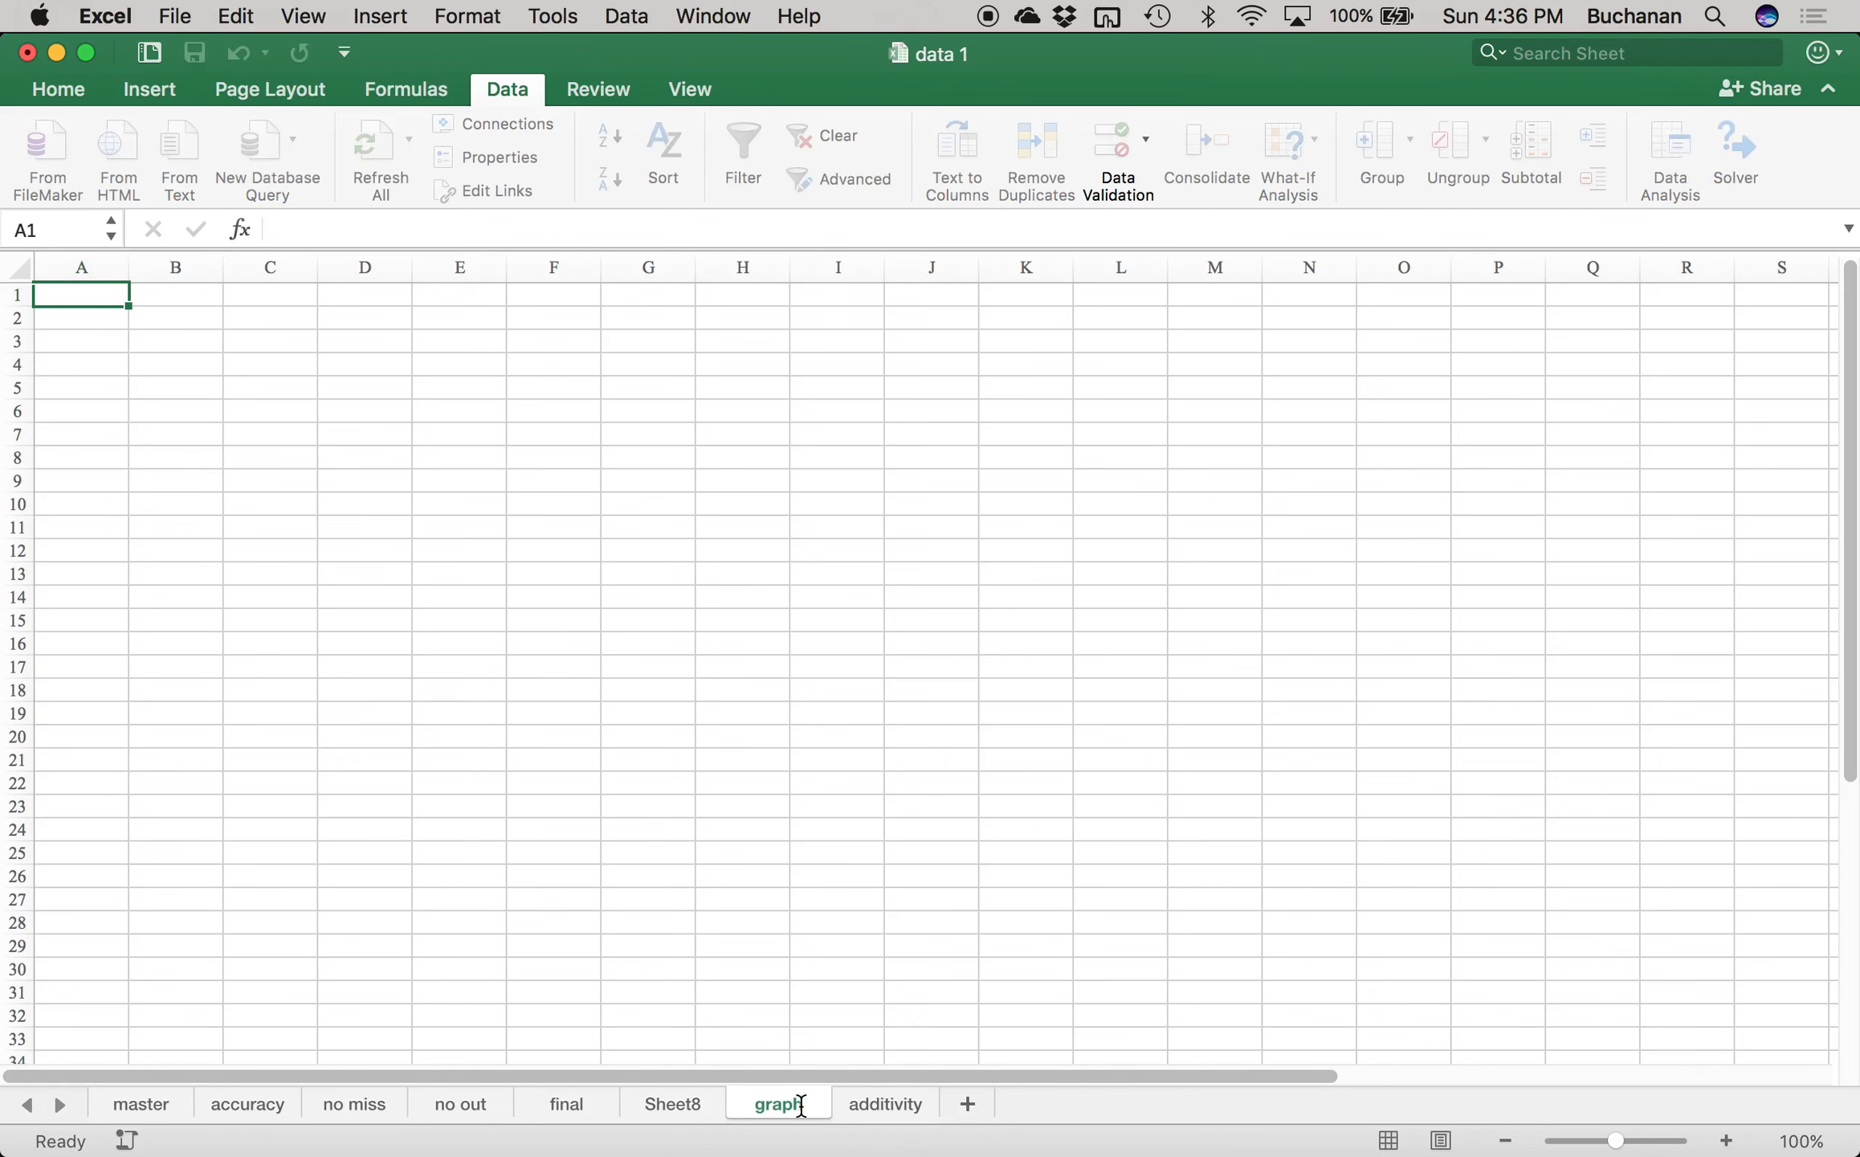
{"action": "left_click_drag", "start_coordinate": [932, 1106], "coordinate": [575, 1116]}
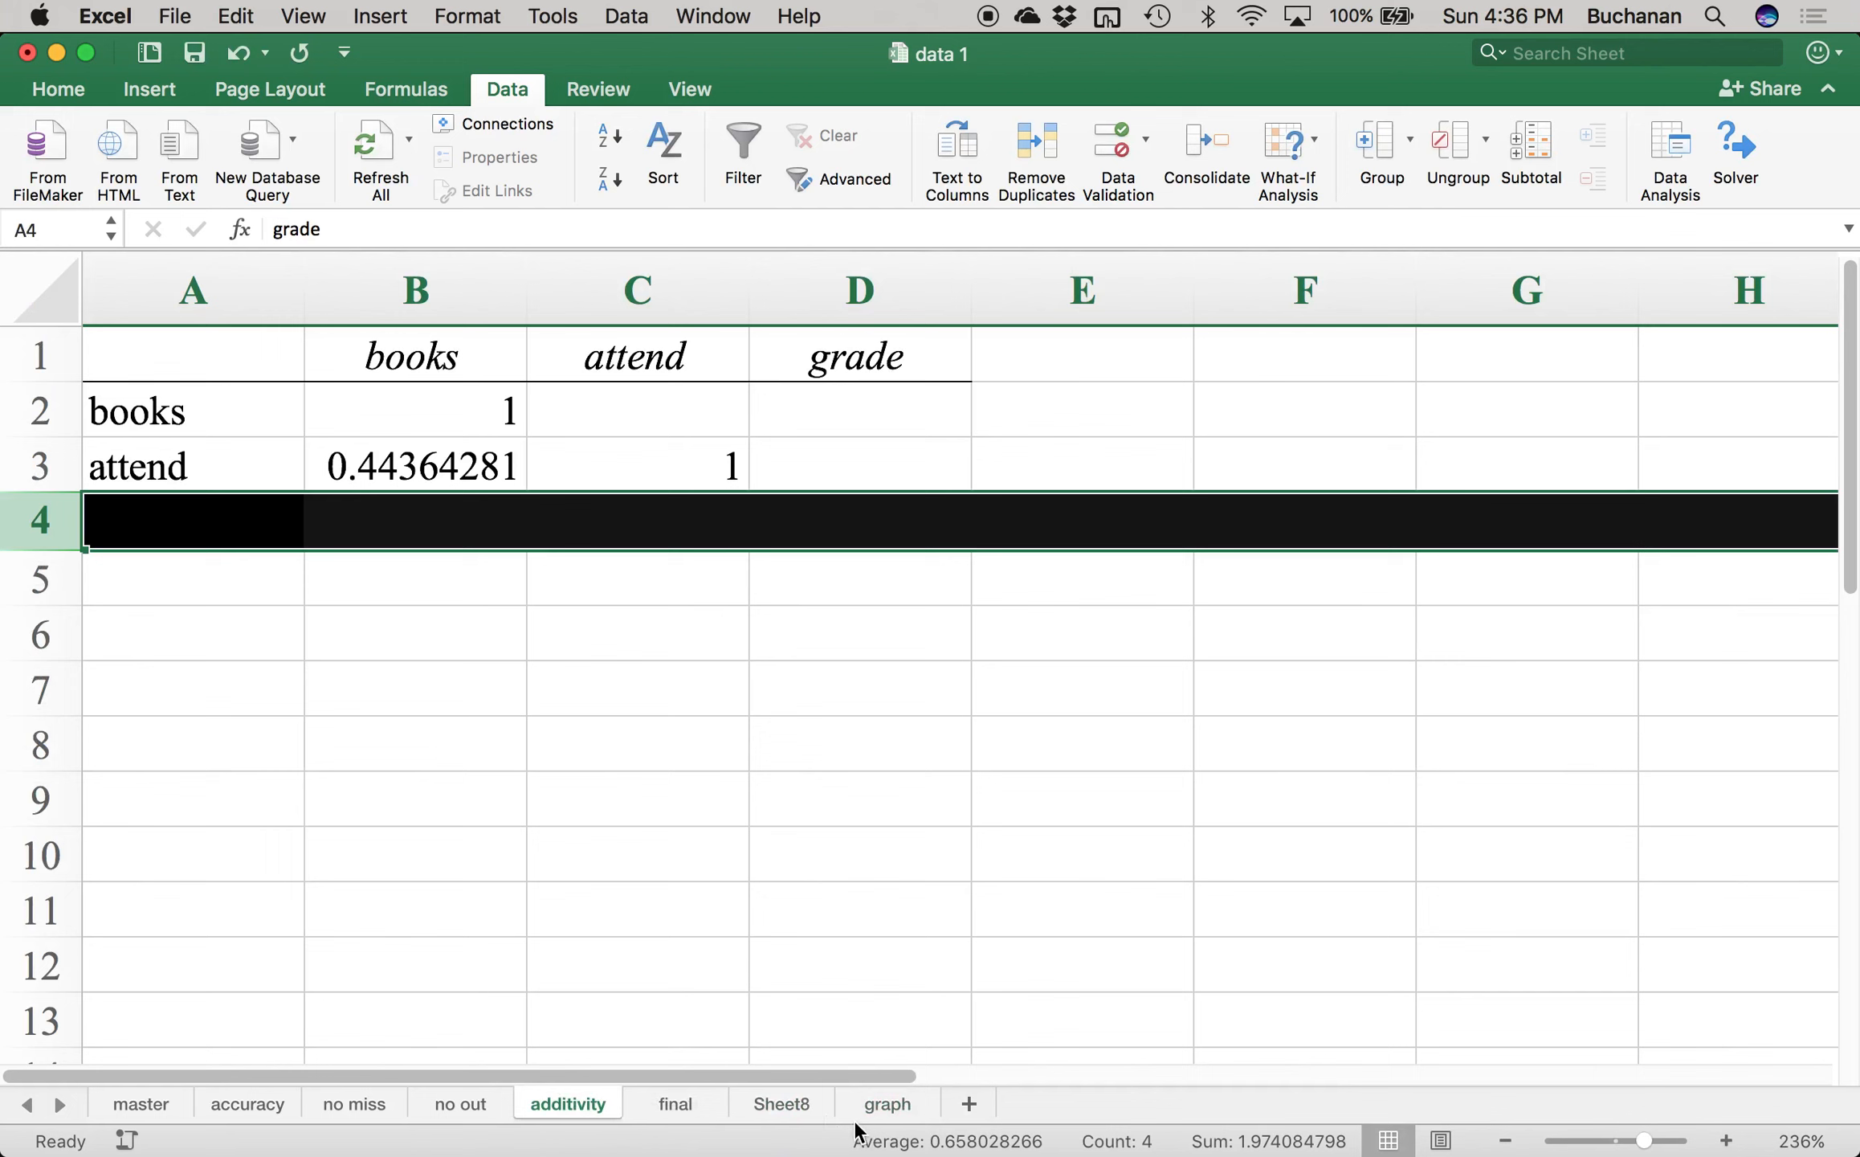
- Try copying the Predicted 56 column from Sheet8 into the graph sheet starting at D1, and undo the paste
{"action": "left_click", "coordinate": [772, 1105]}
{"action": "left_click", "coordinate": [402, 534]}
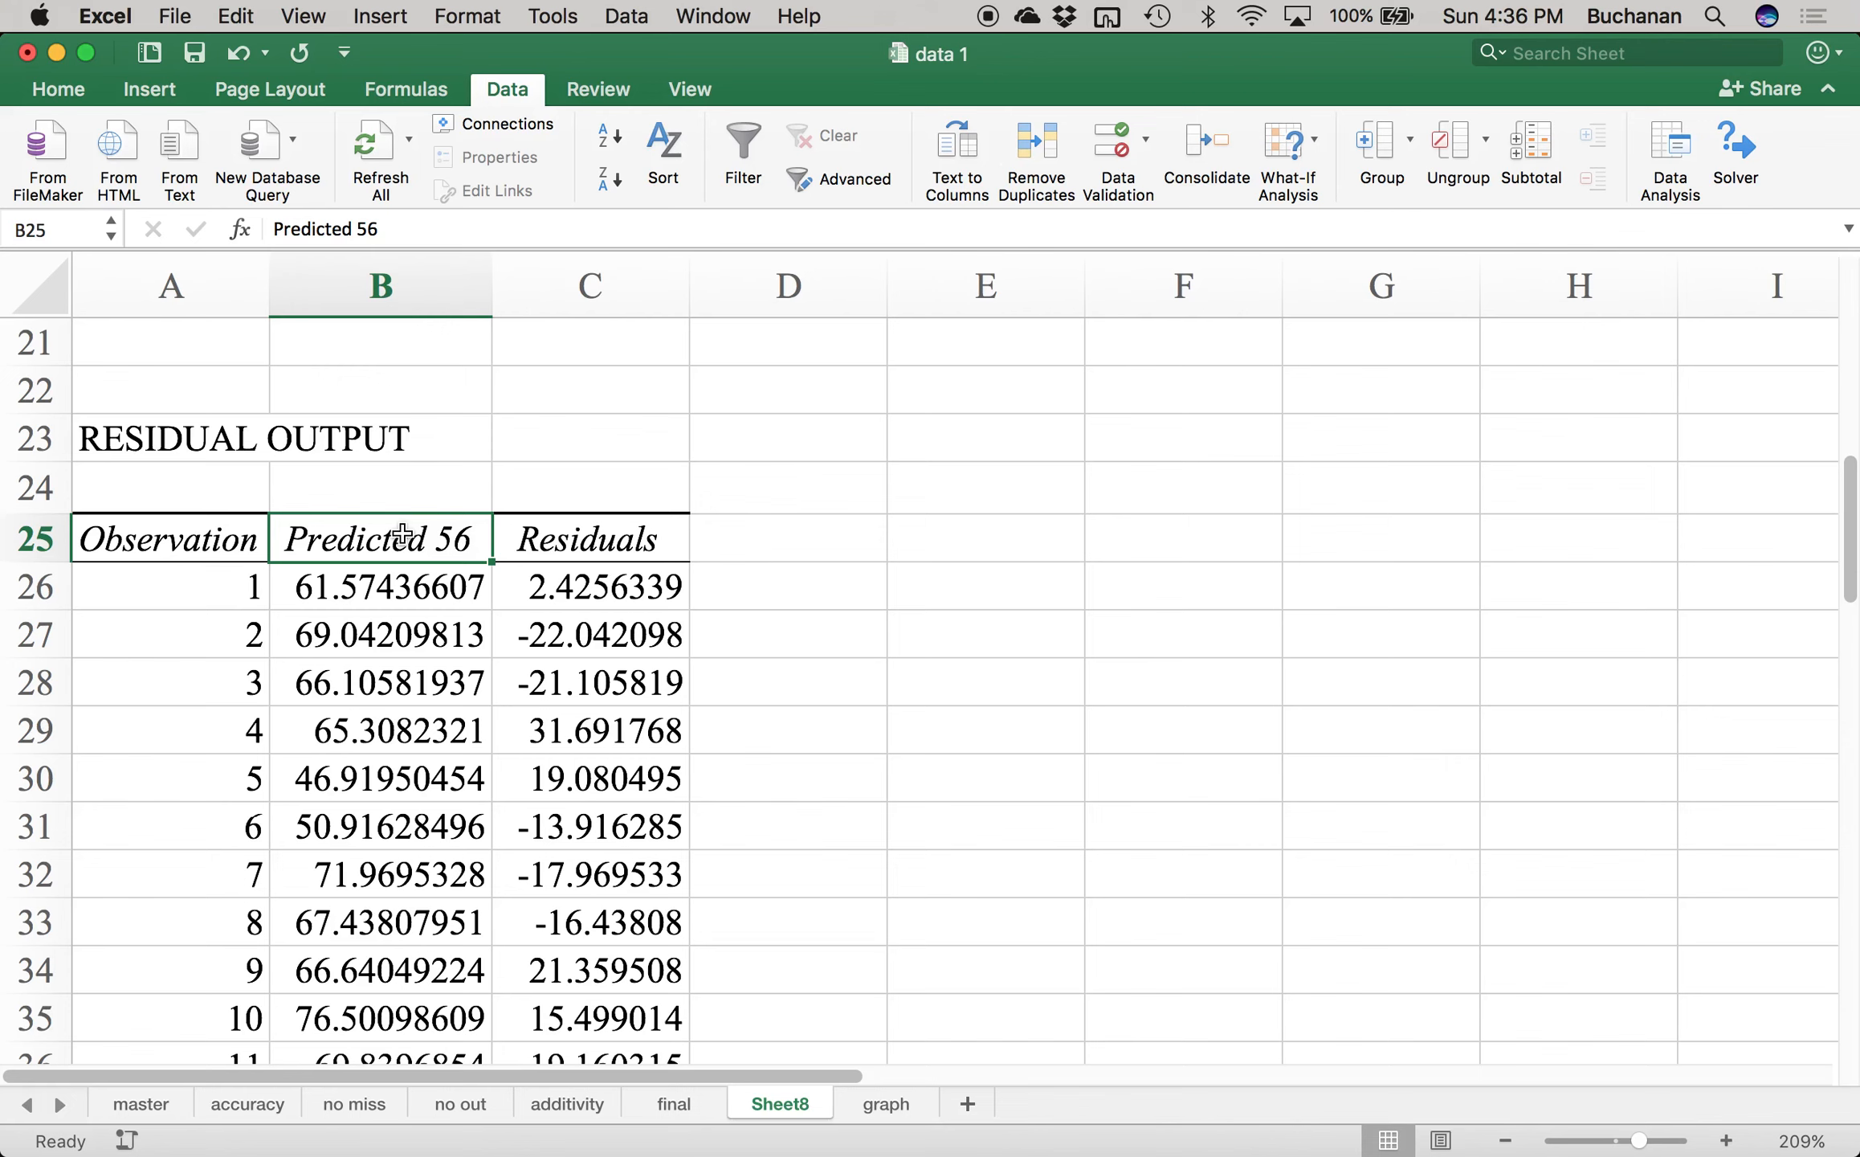
{"action": "key", "text": "super+shift+Down"}
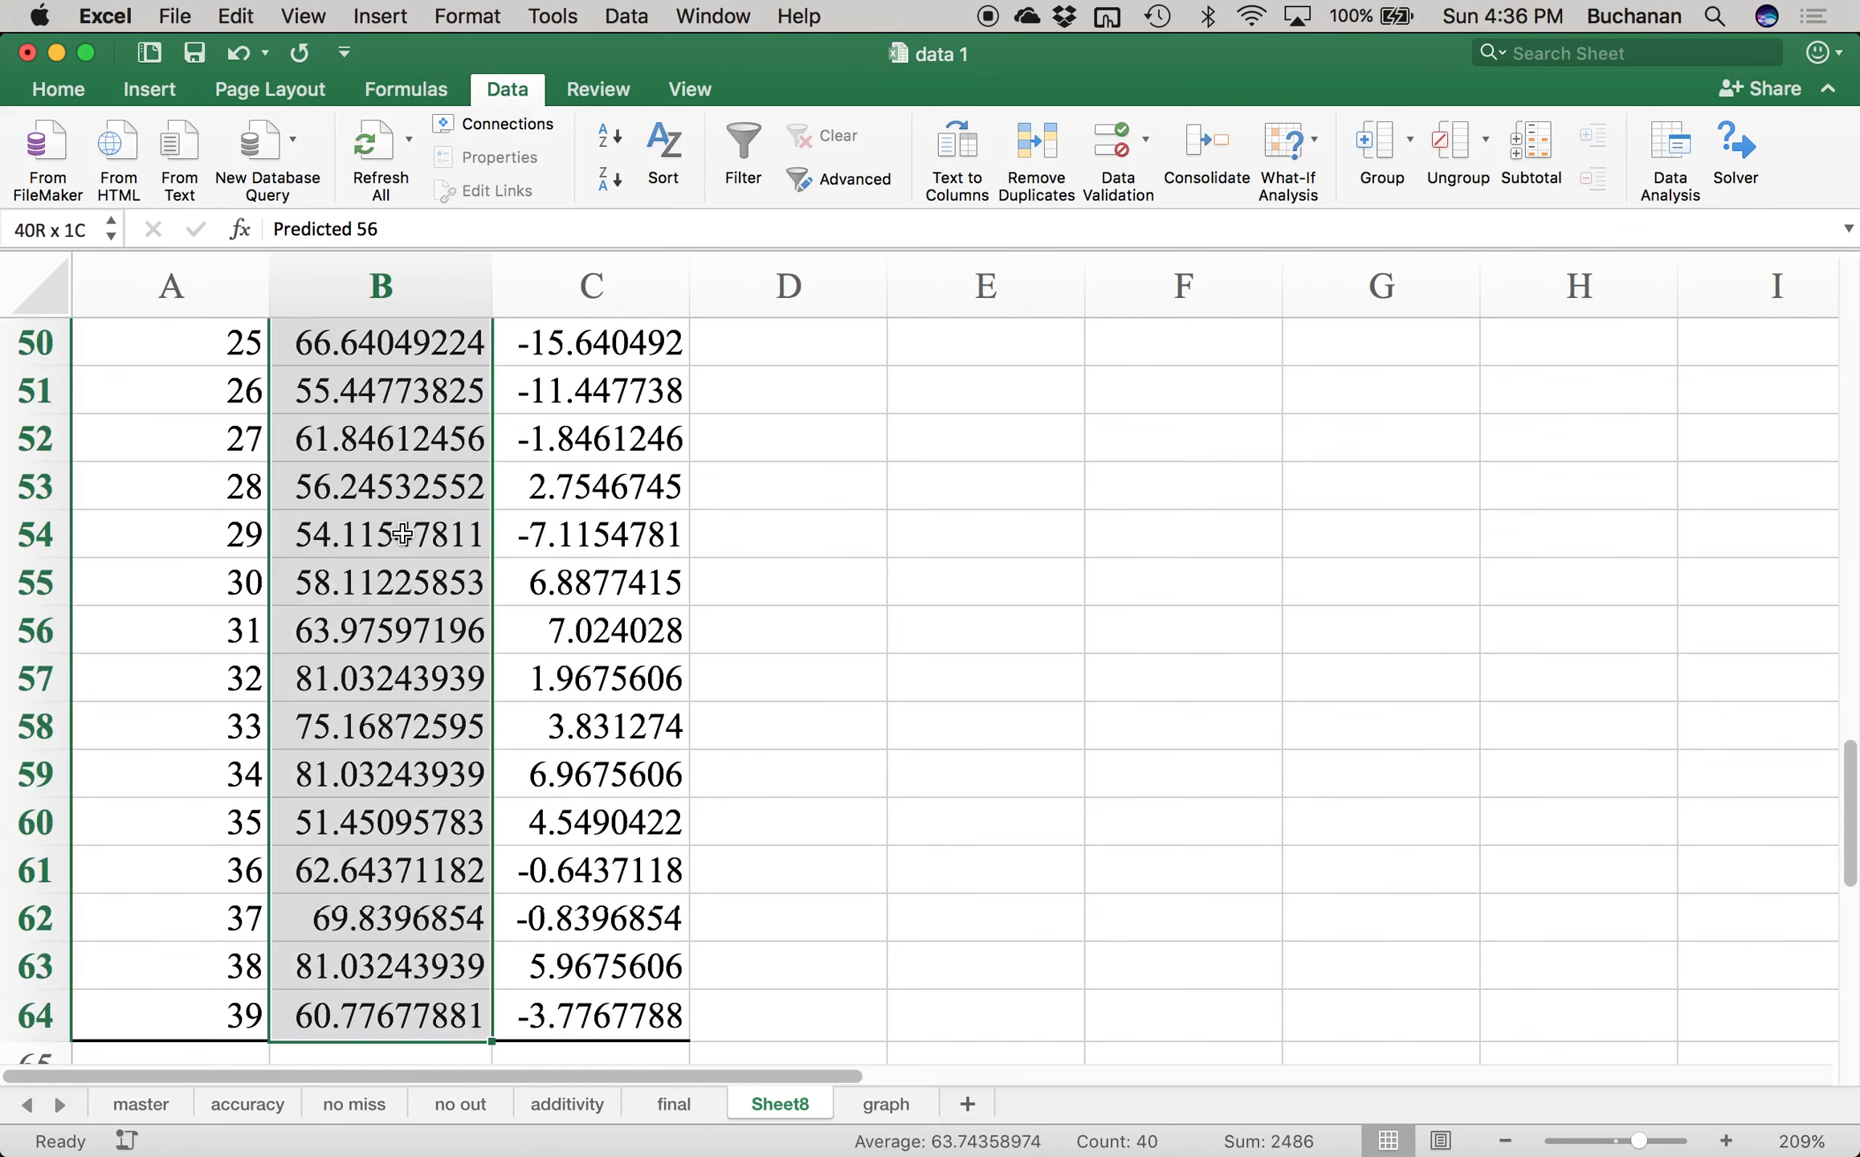
{"action": "key", "text": "super+c"}
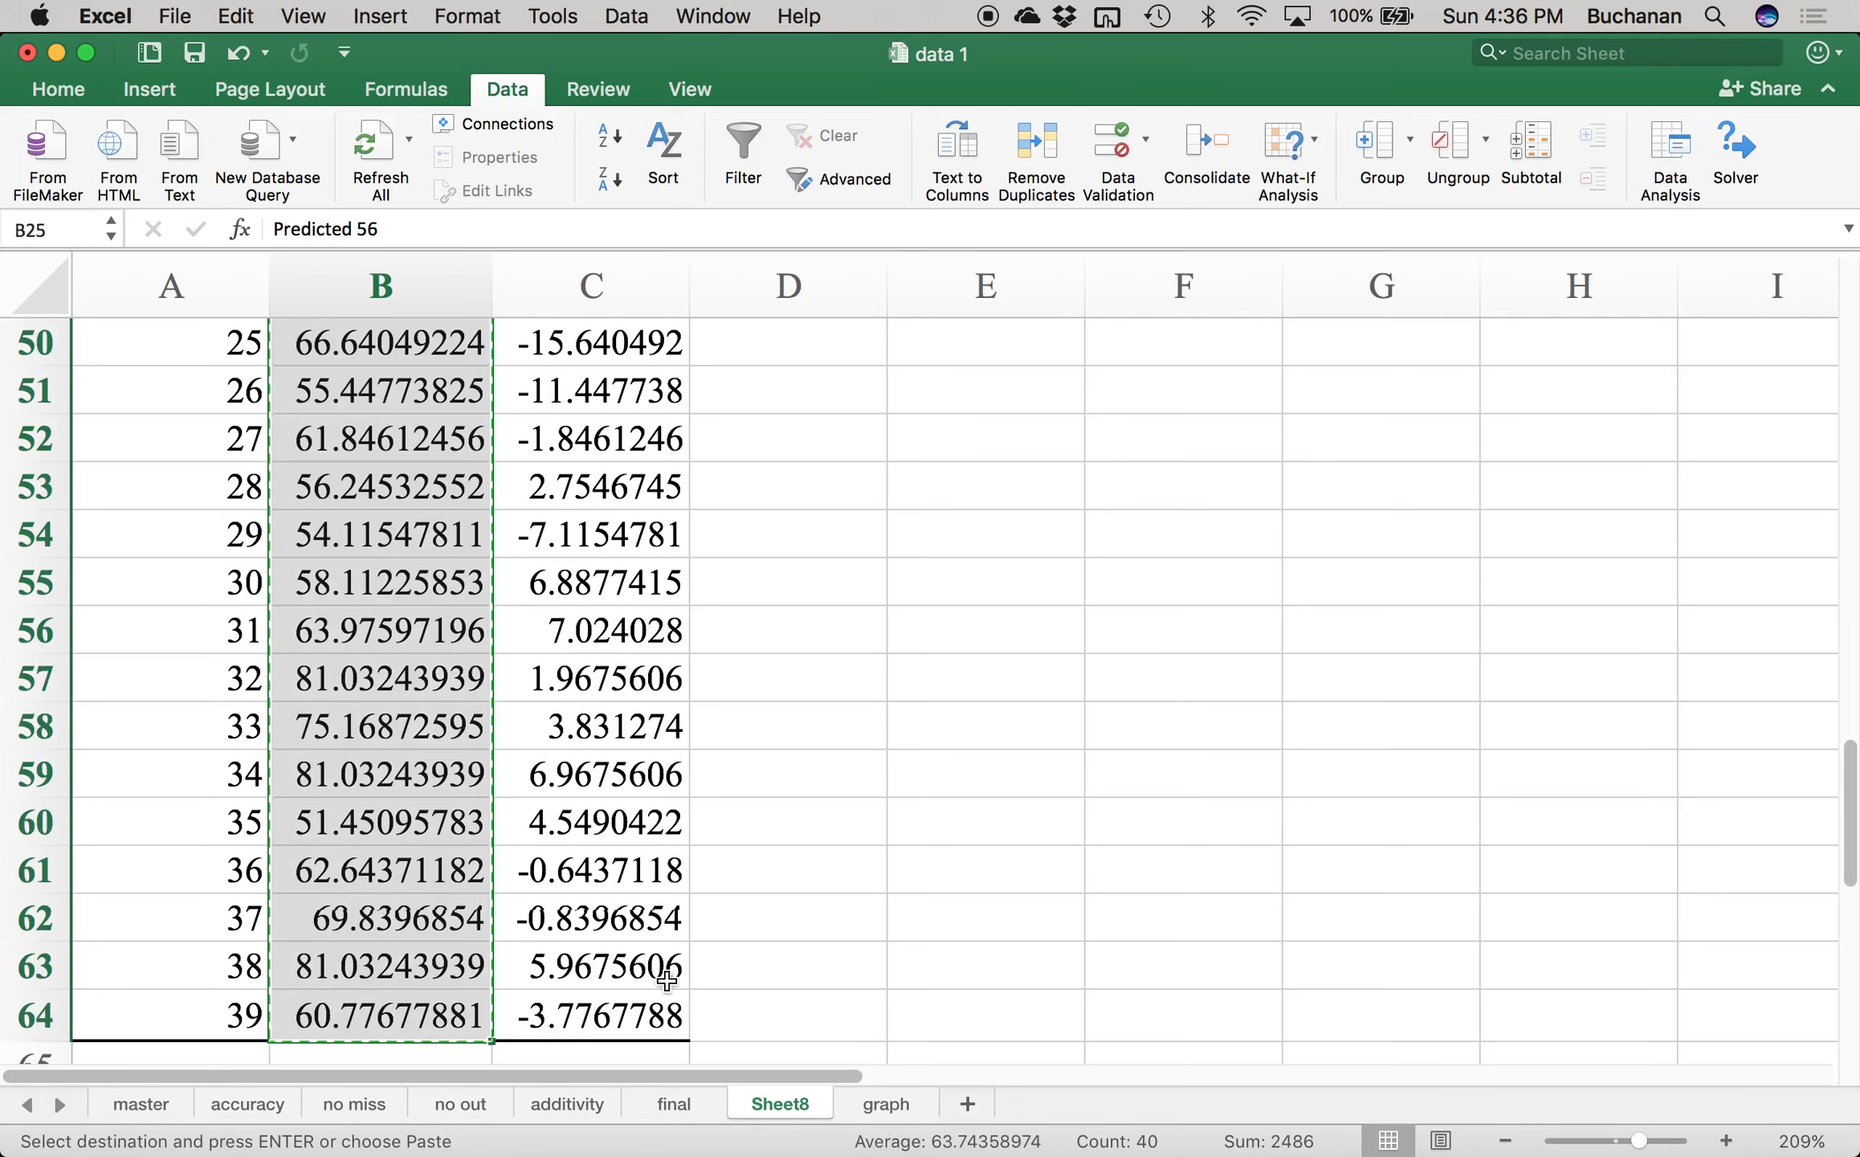
{"action": "scroll", "coordinate": [496, 920], "scroll_direction": "up", "scroll_amount": 10}
{"action": "scroll", "coordinate": [498, 929], "scroll_direction": "down", "scroll_amount": 10}
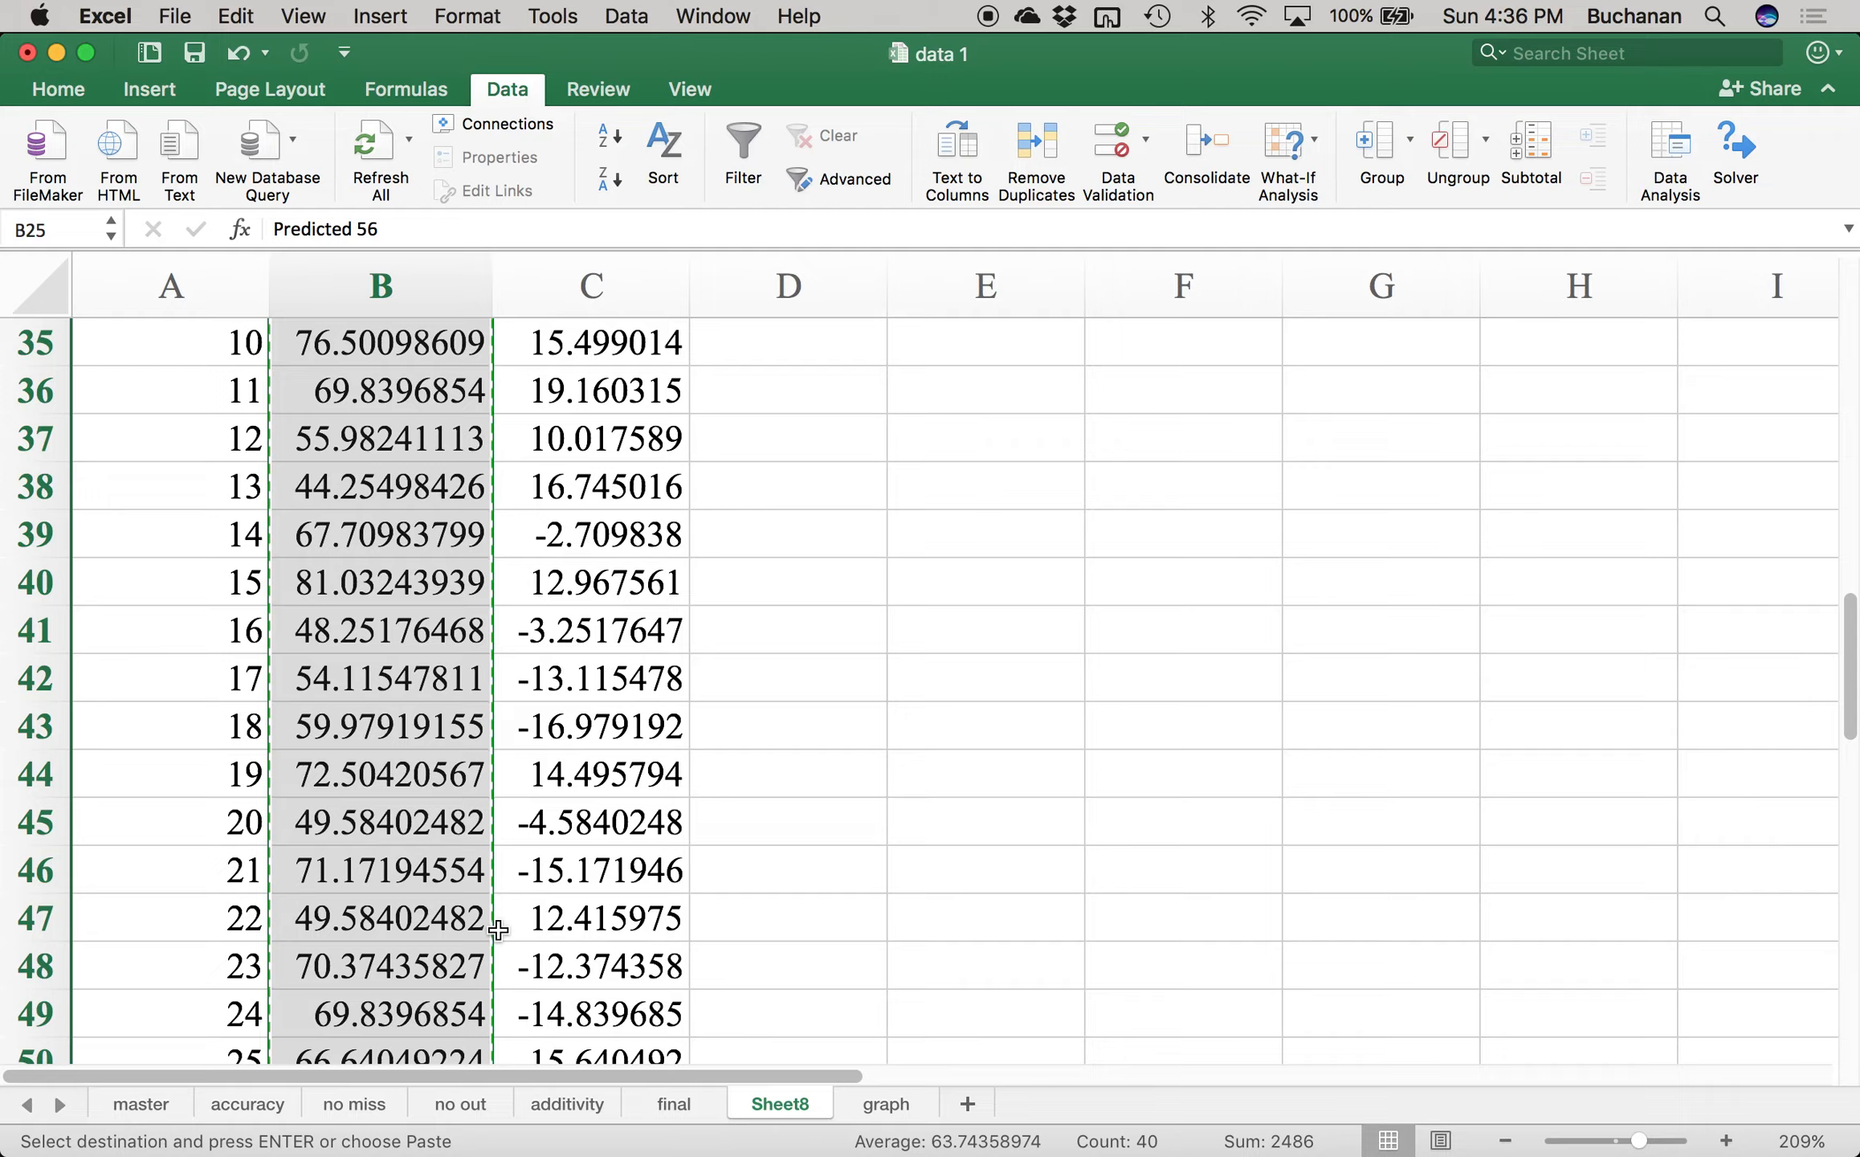
{"action": "scroll", "coordinate": [498, 929], "scroll_direction": "up", "scroll_amount": 10}
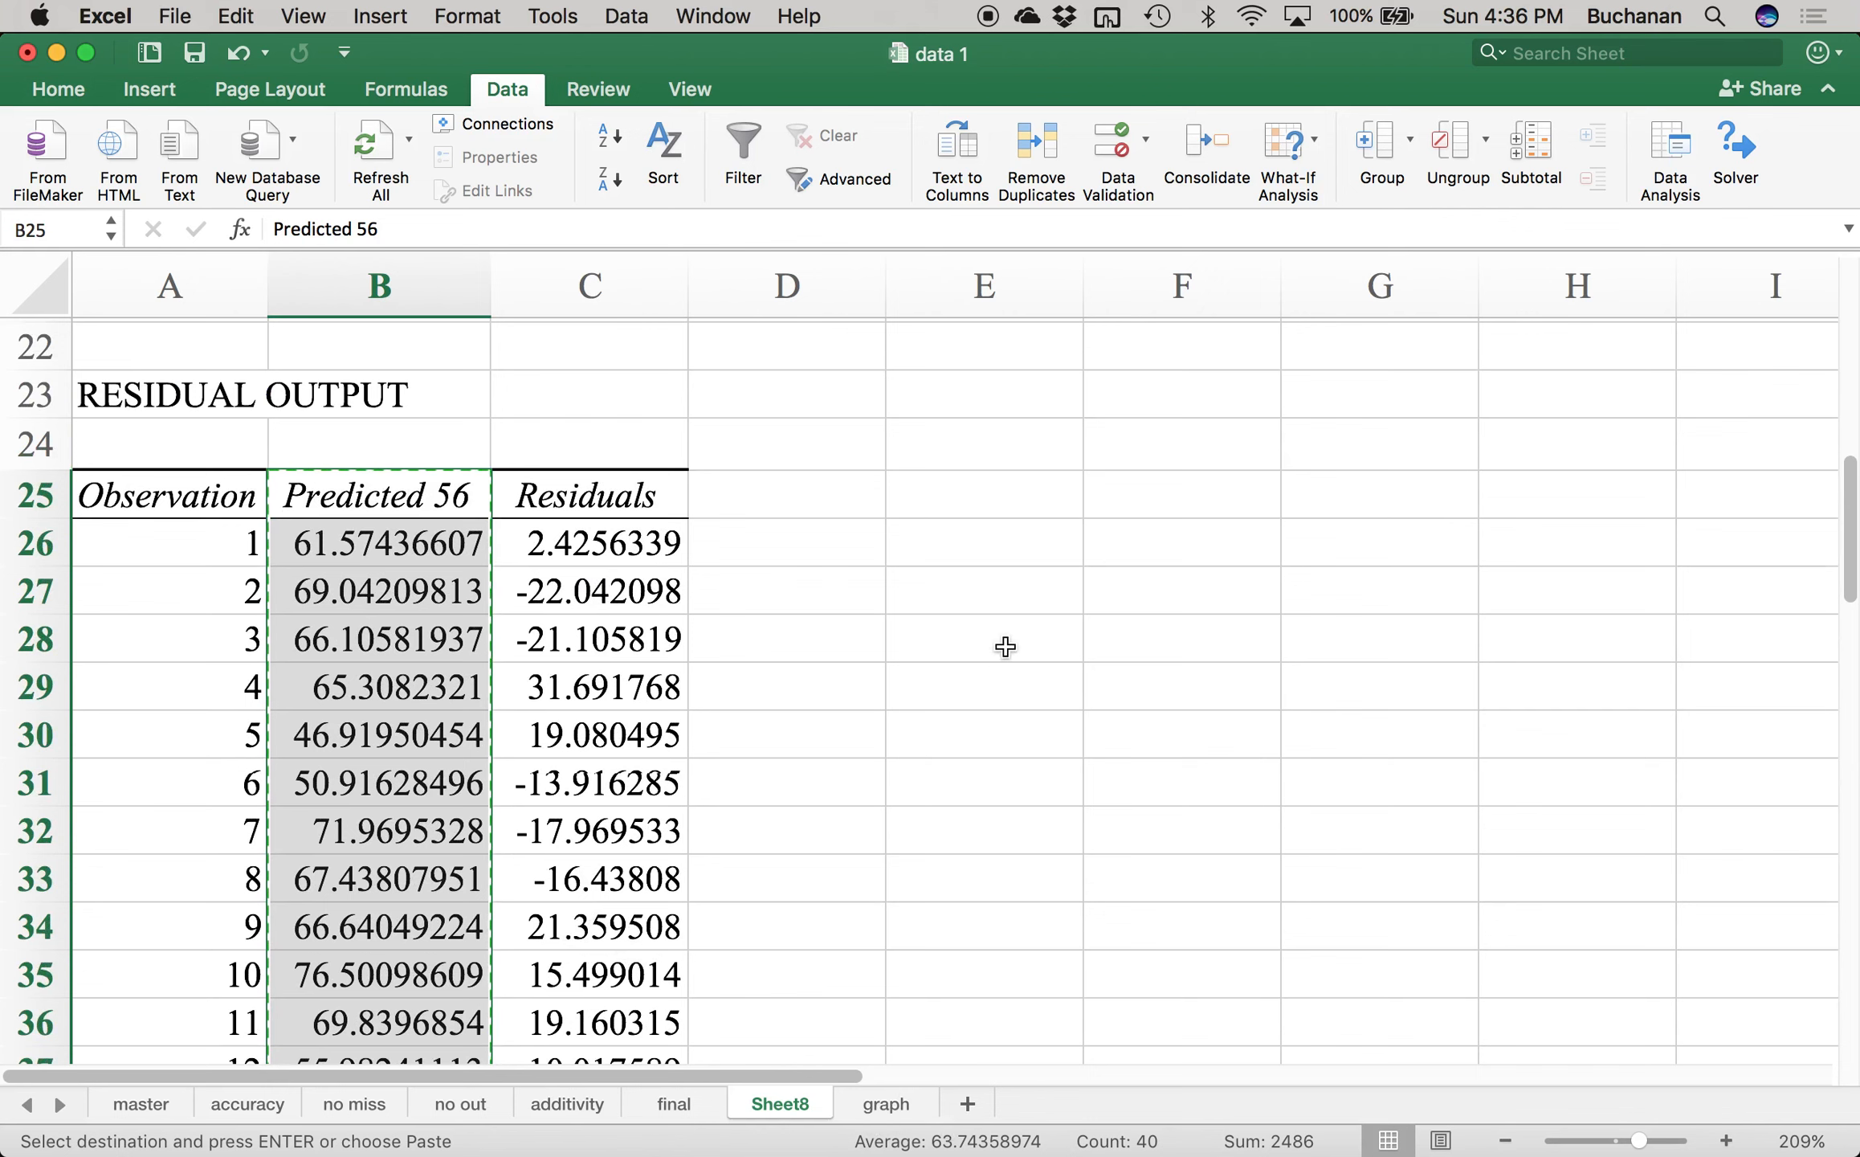
{"action": "left_click", "coordinate": [897, 1108]}
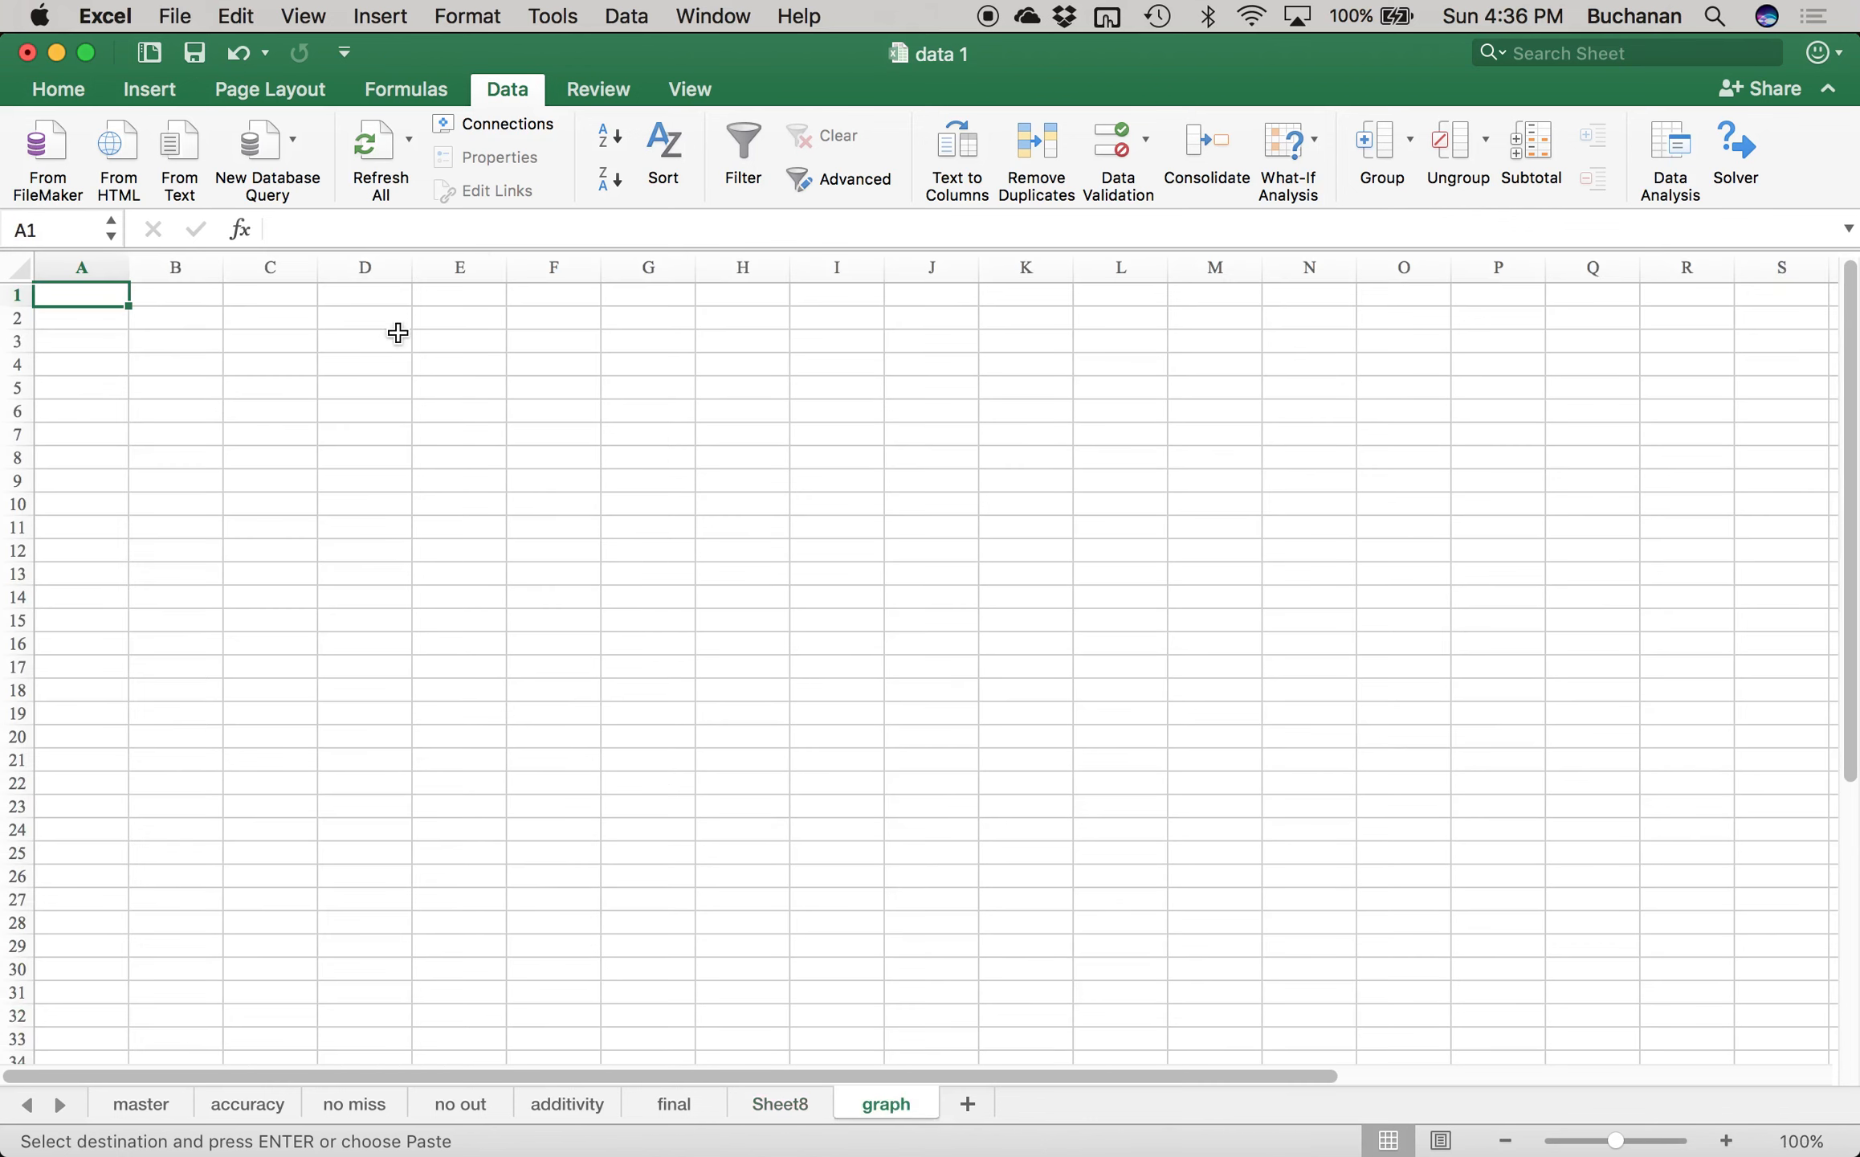
{"action": "left_click", "coordinate": [398, 291]}
{"action": "key", "text": "super+v"}
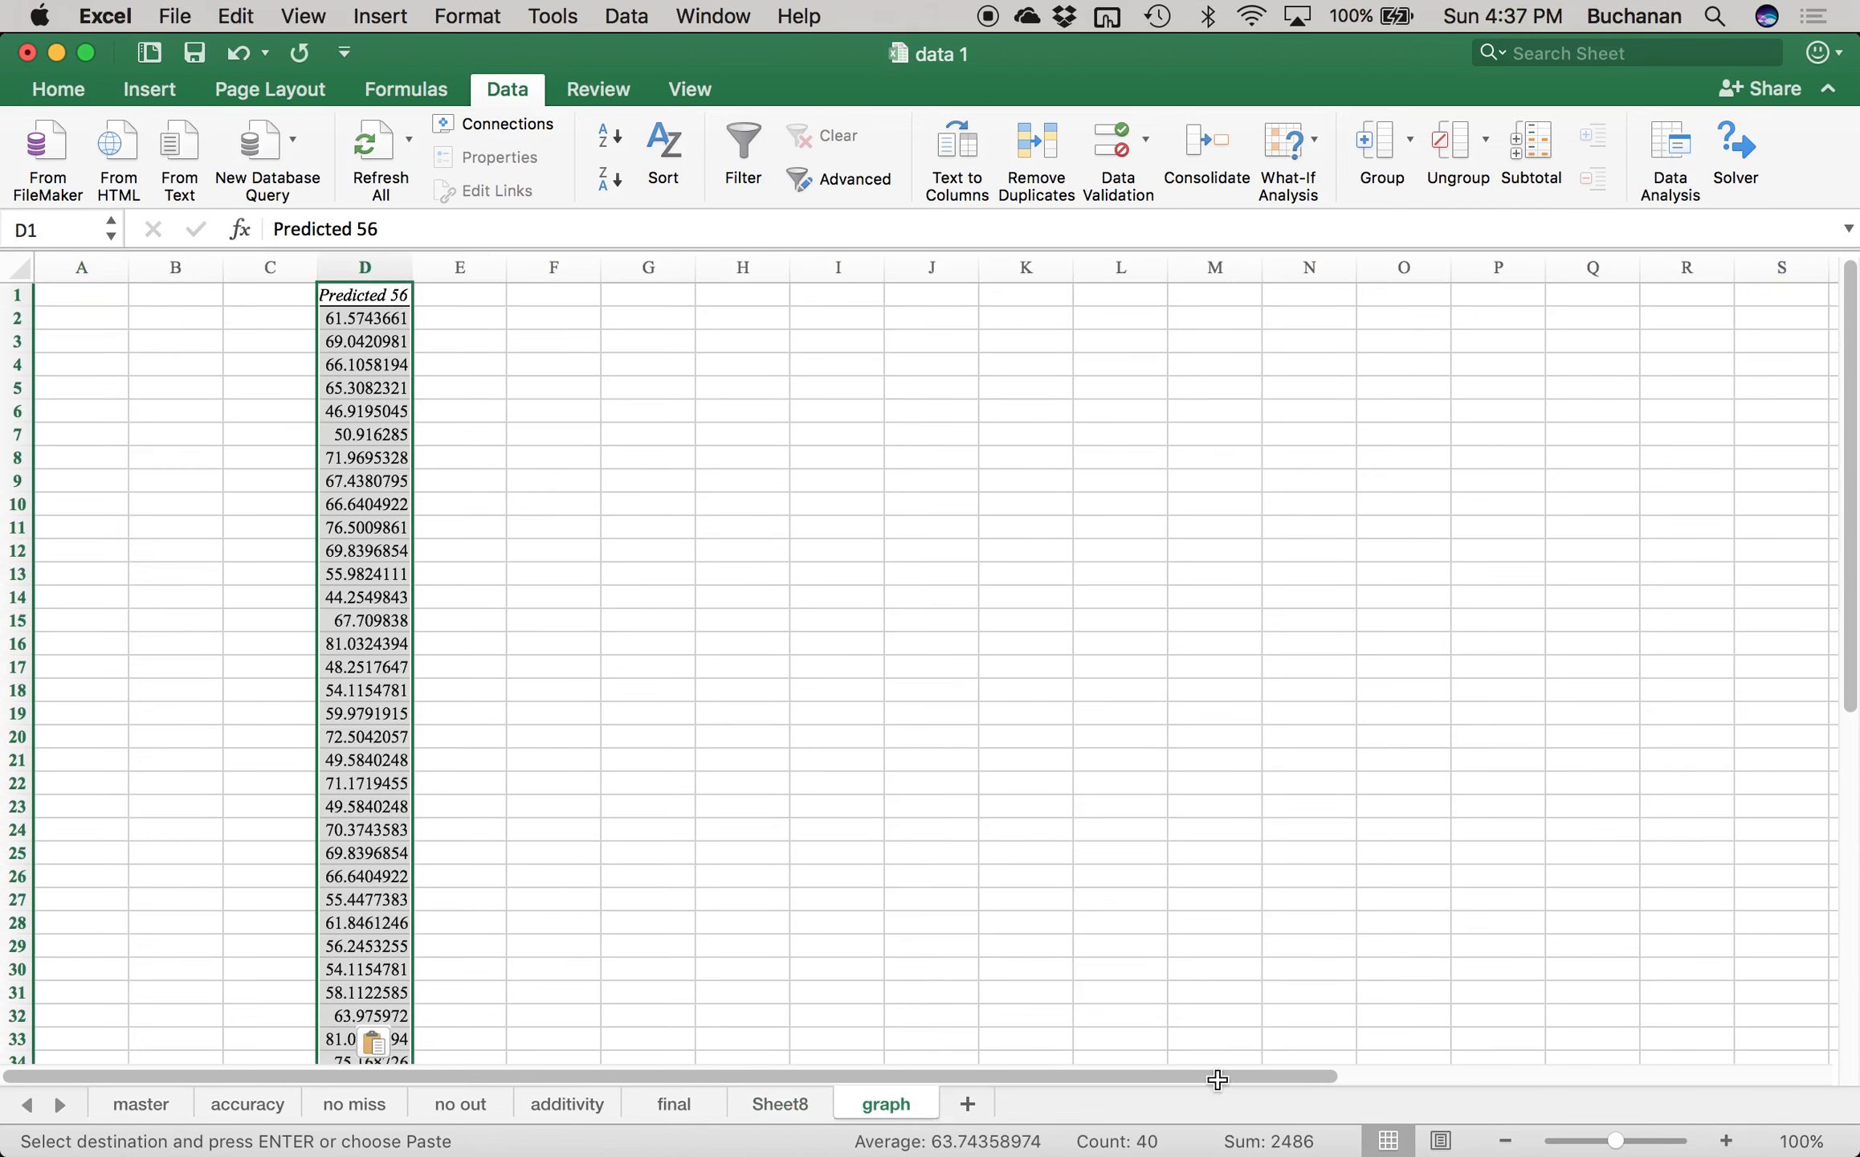
{"action": "key", "text": "super+z"}
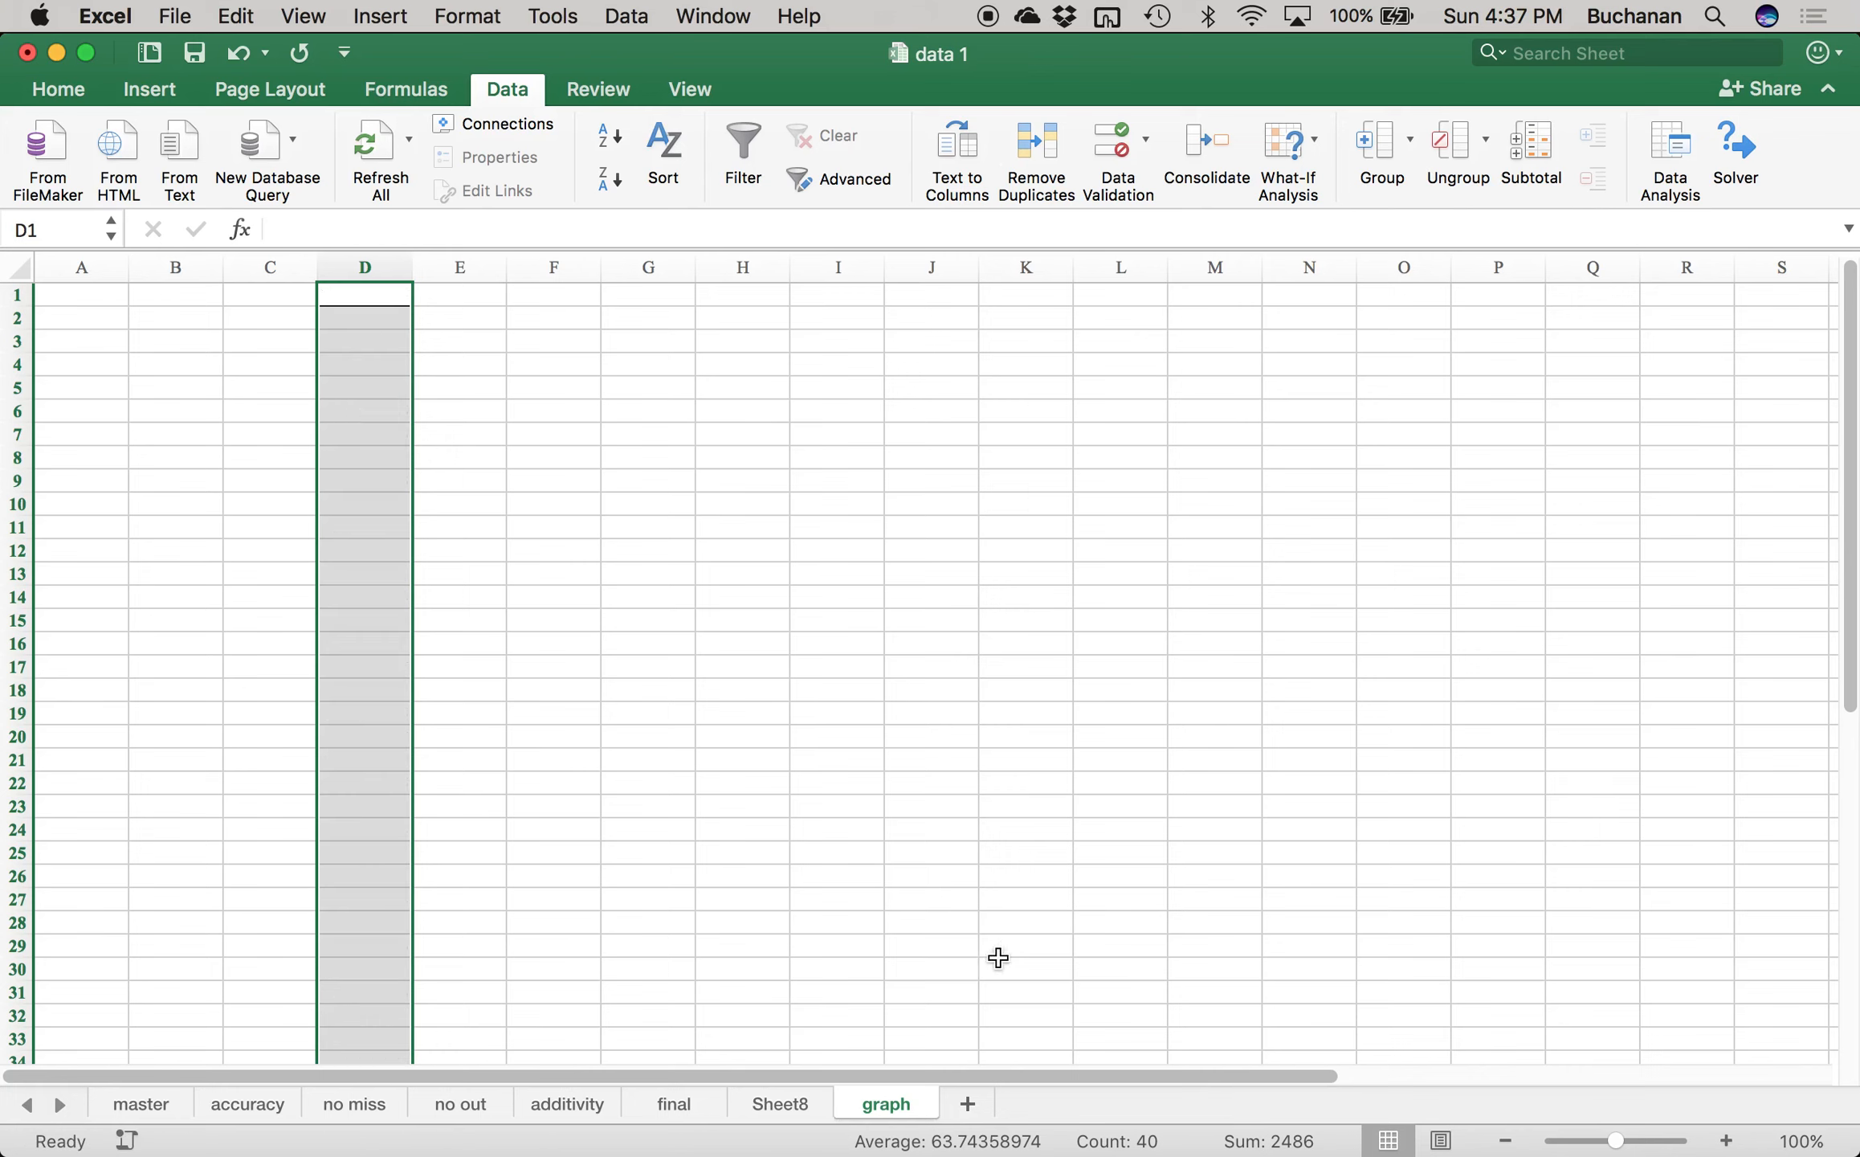
- Delete Sheet8 with the earlier regression output from the workbook
{"action": "right_click", "coordinate": [871, 1104]}
{"action": "left_click", "coordinate": [782, 1104]}
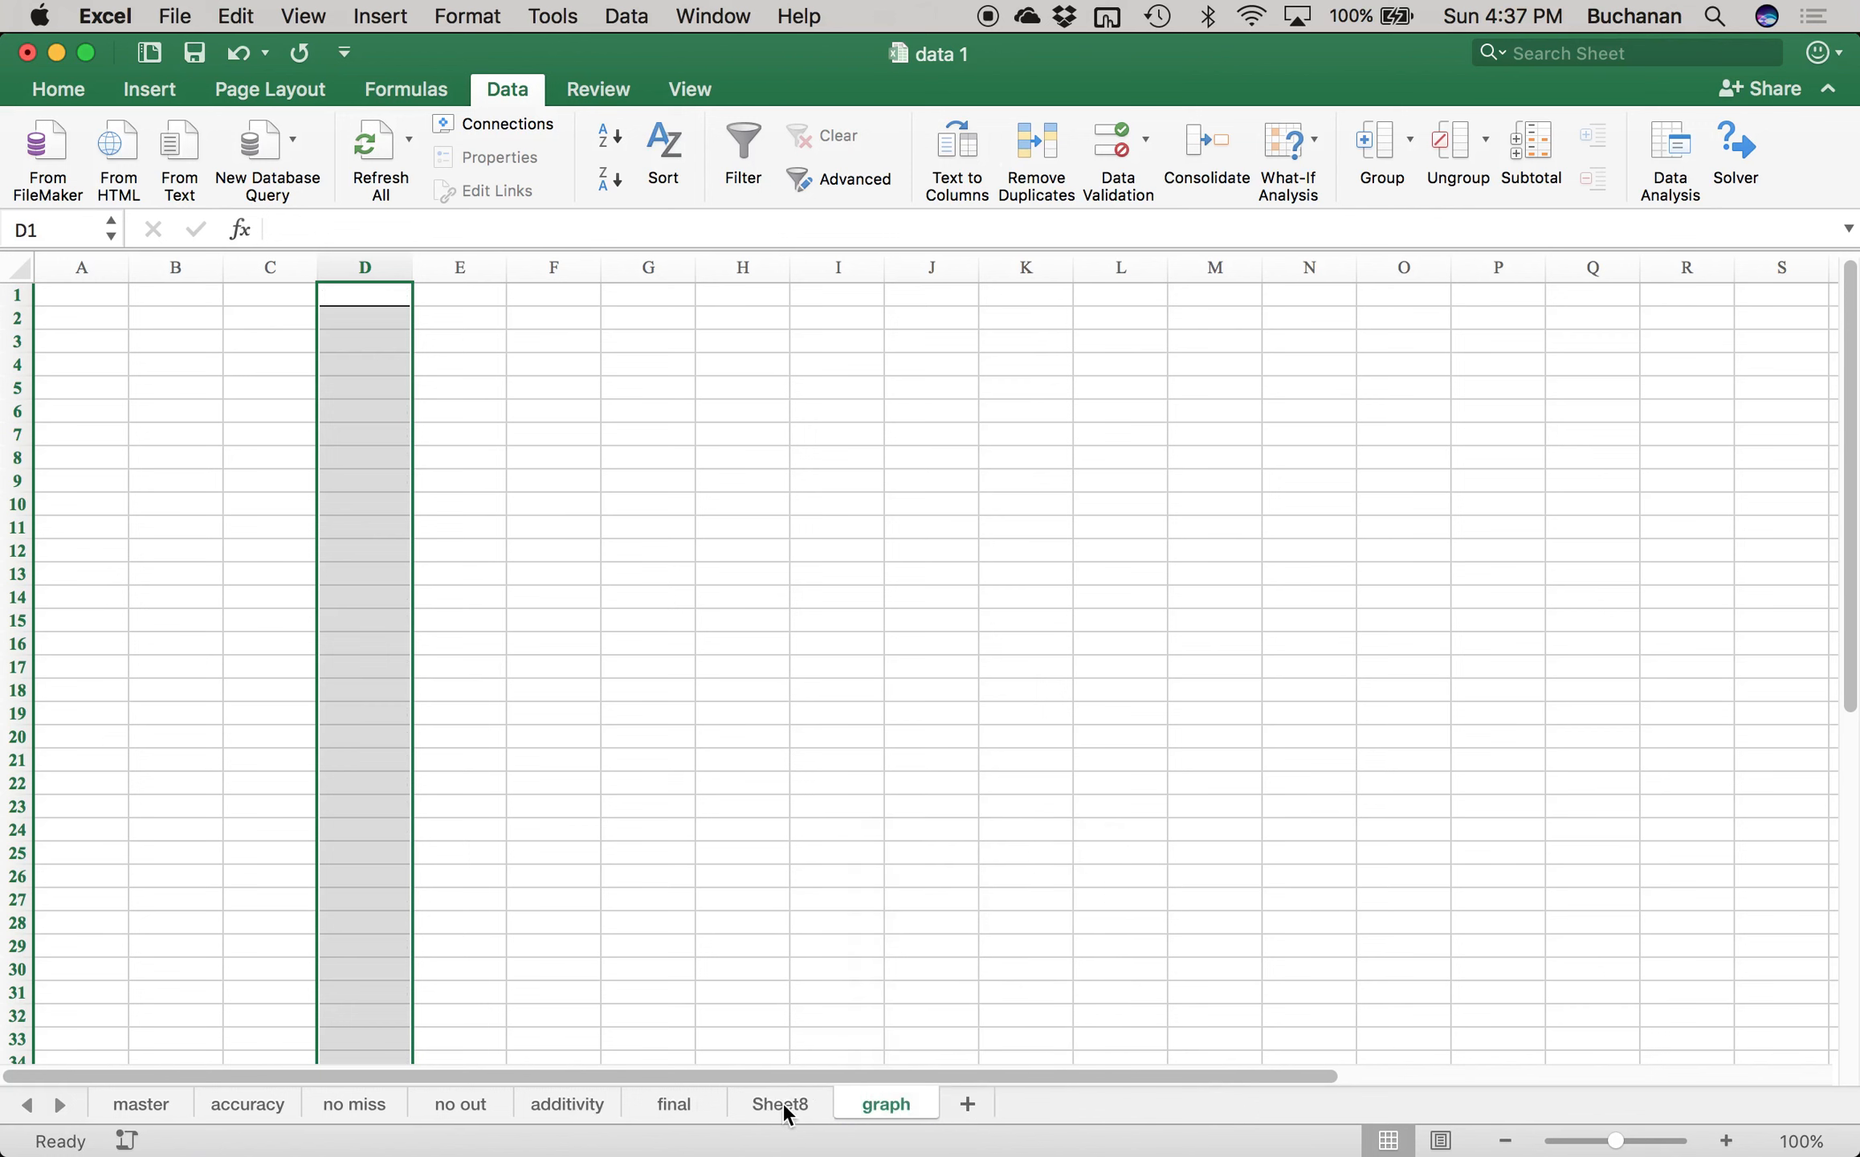
{"action": "left_click", "coordinate": [782, 1105]}
{"action": "right_click", "coordinate": [783, 1106]}
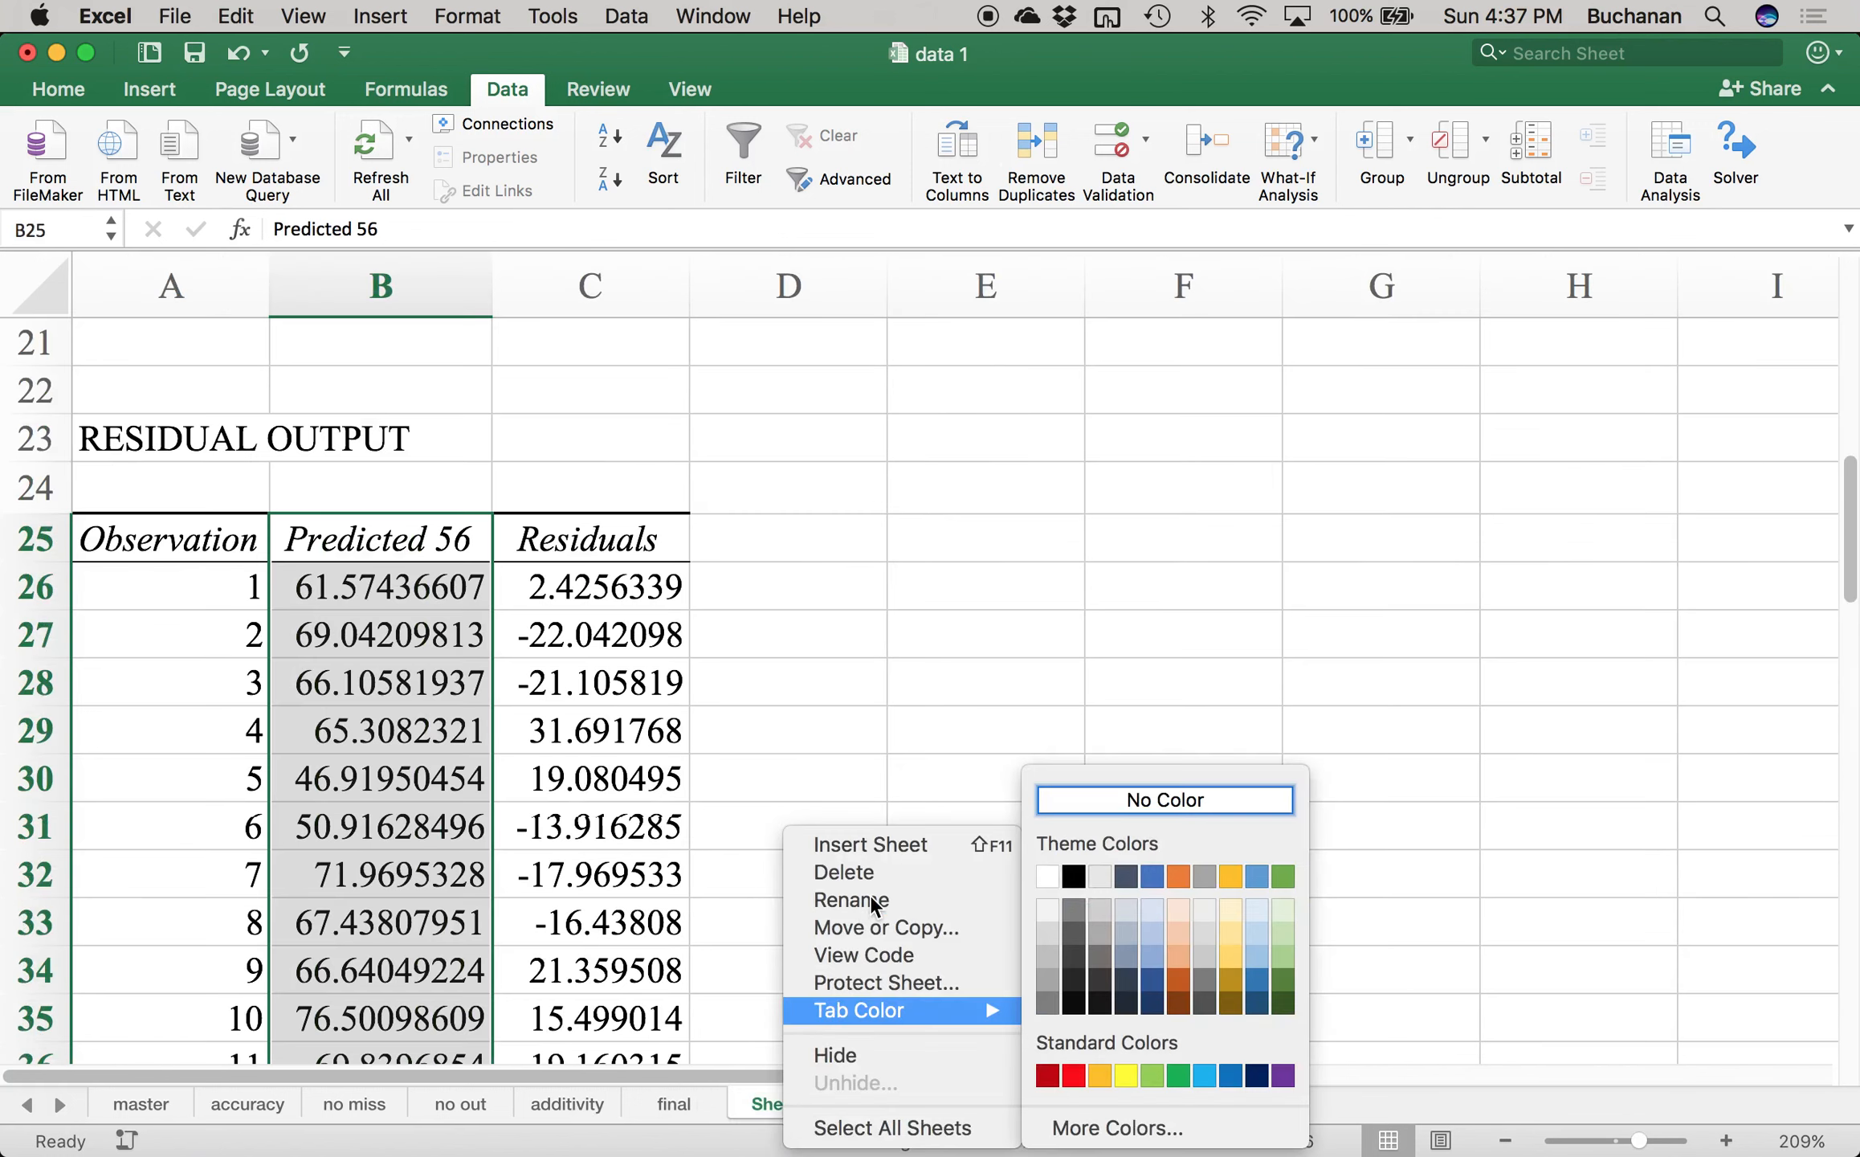
{"action": "left_click", "coordinate": [865, 873]}
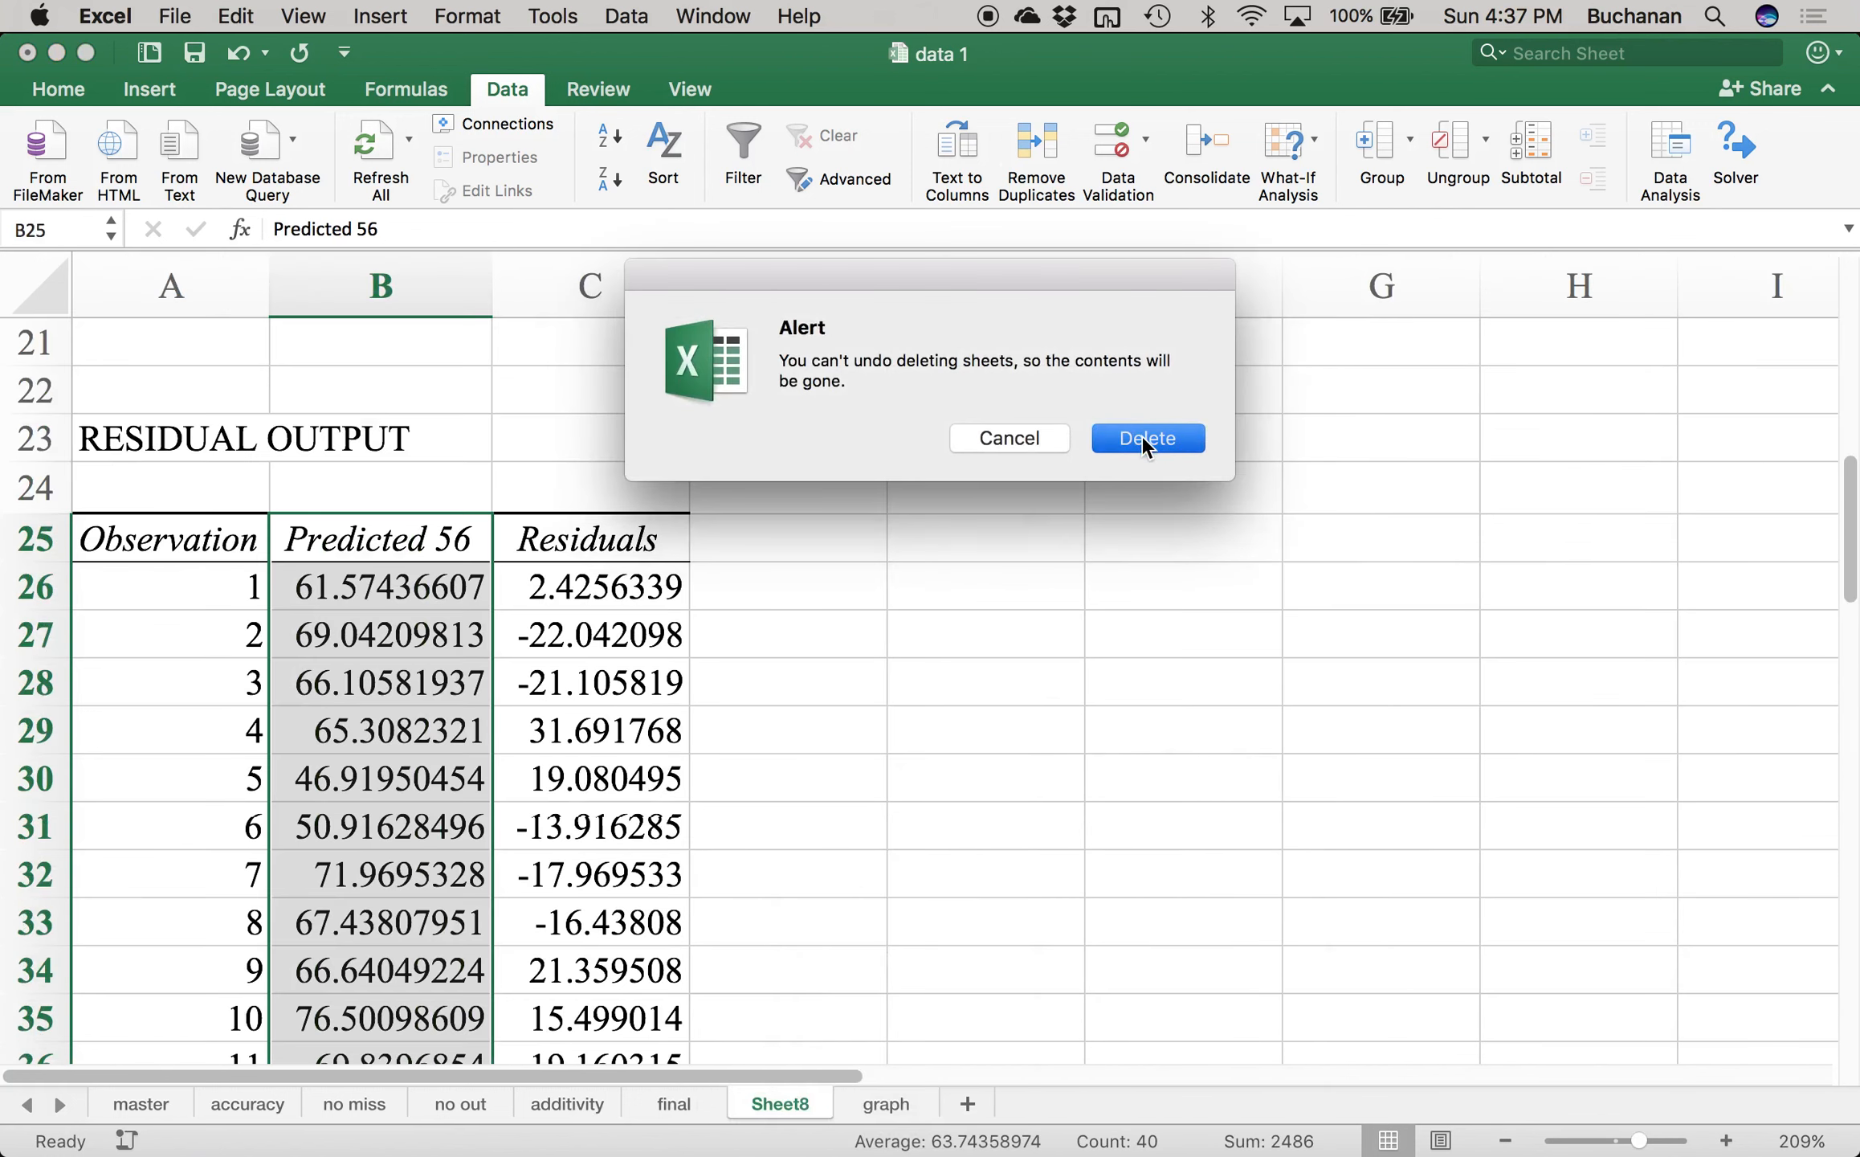
{"action": "left_click", "coordinate": [1140, 434]}
- Try to run the regression from the graph sheet with the Labels option turned off
{"action": "left_click", "coordinate": [1674, 143]}
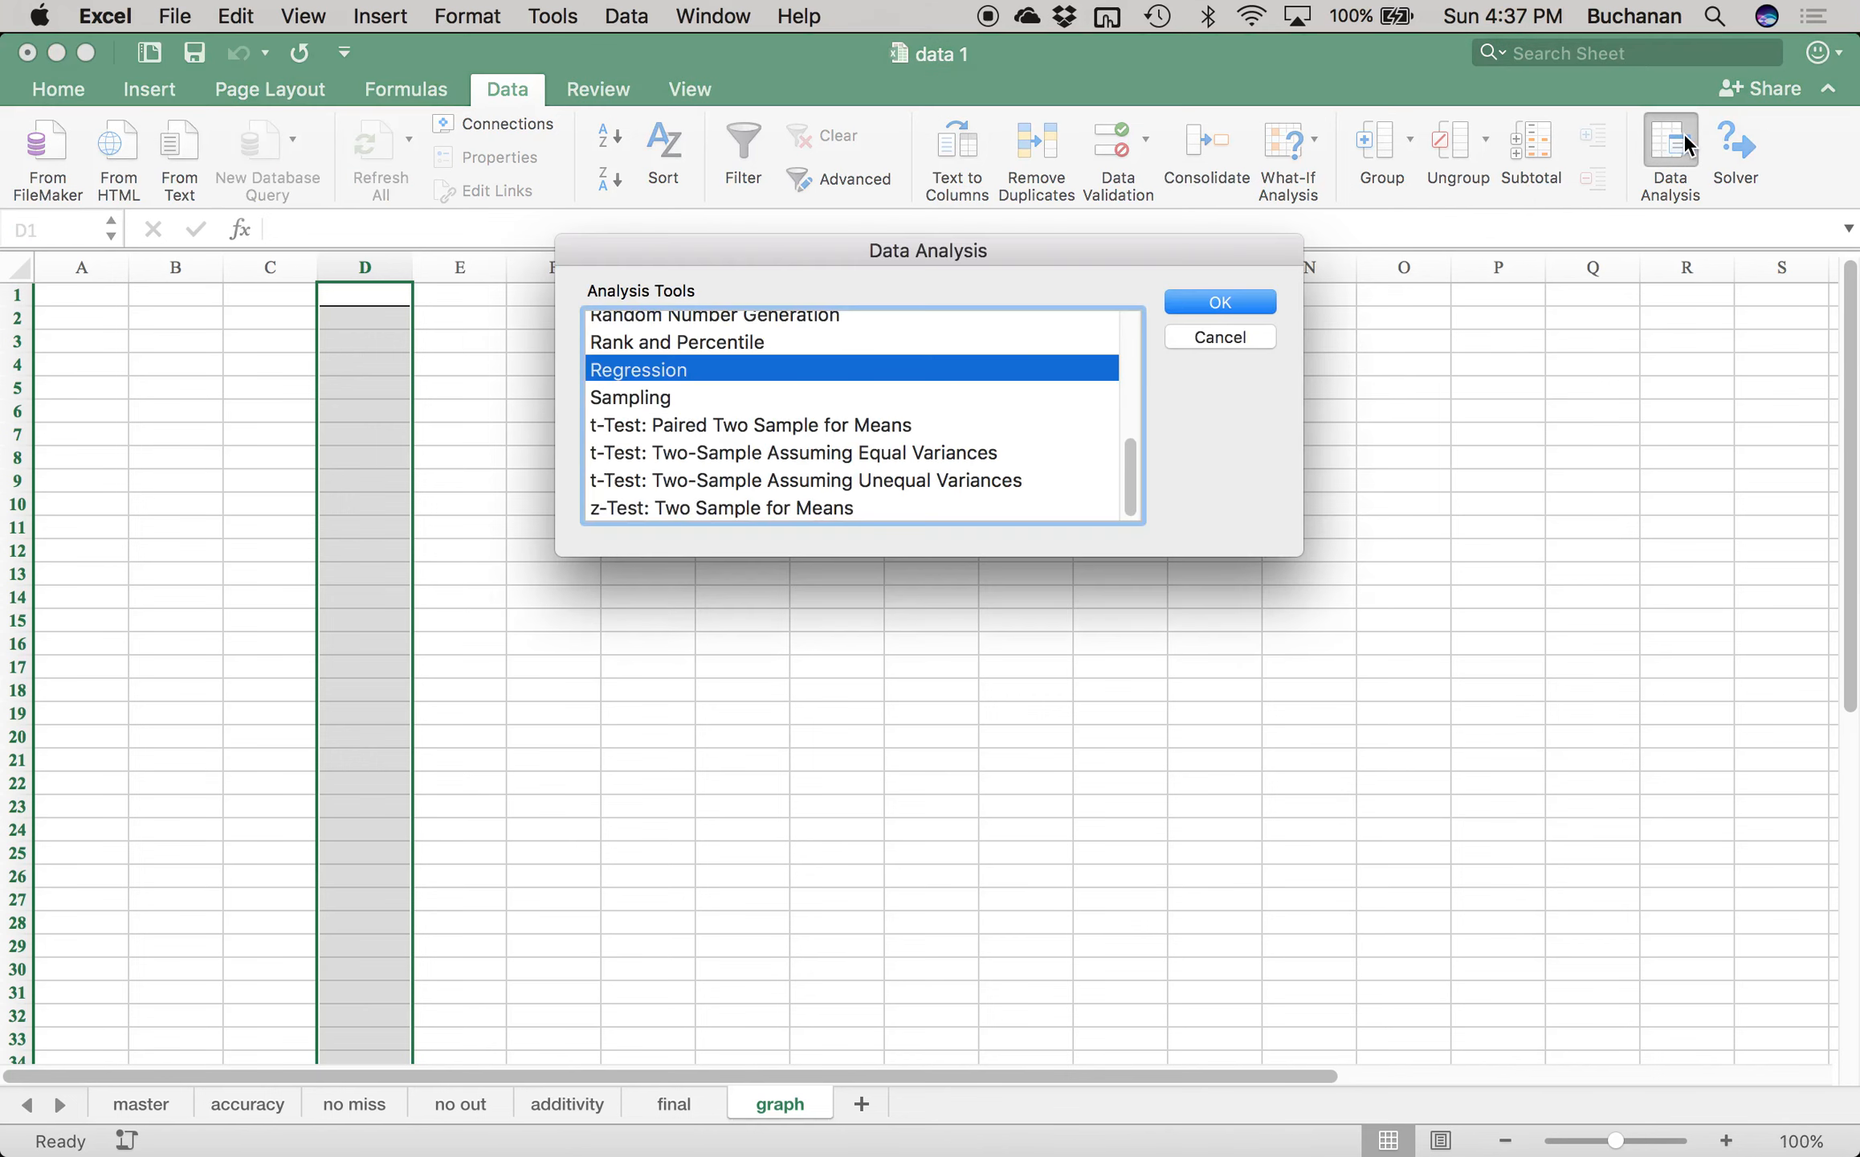
{"action": "left_click", "coordinate": [1218, 298]}
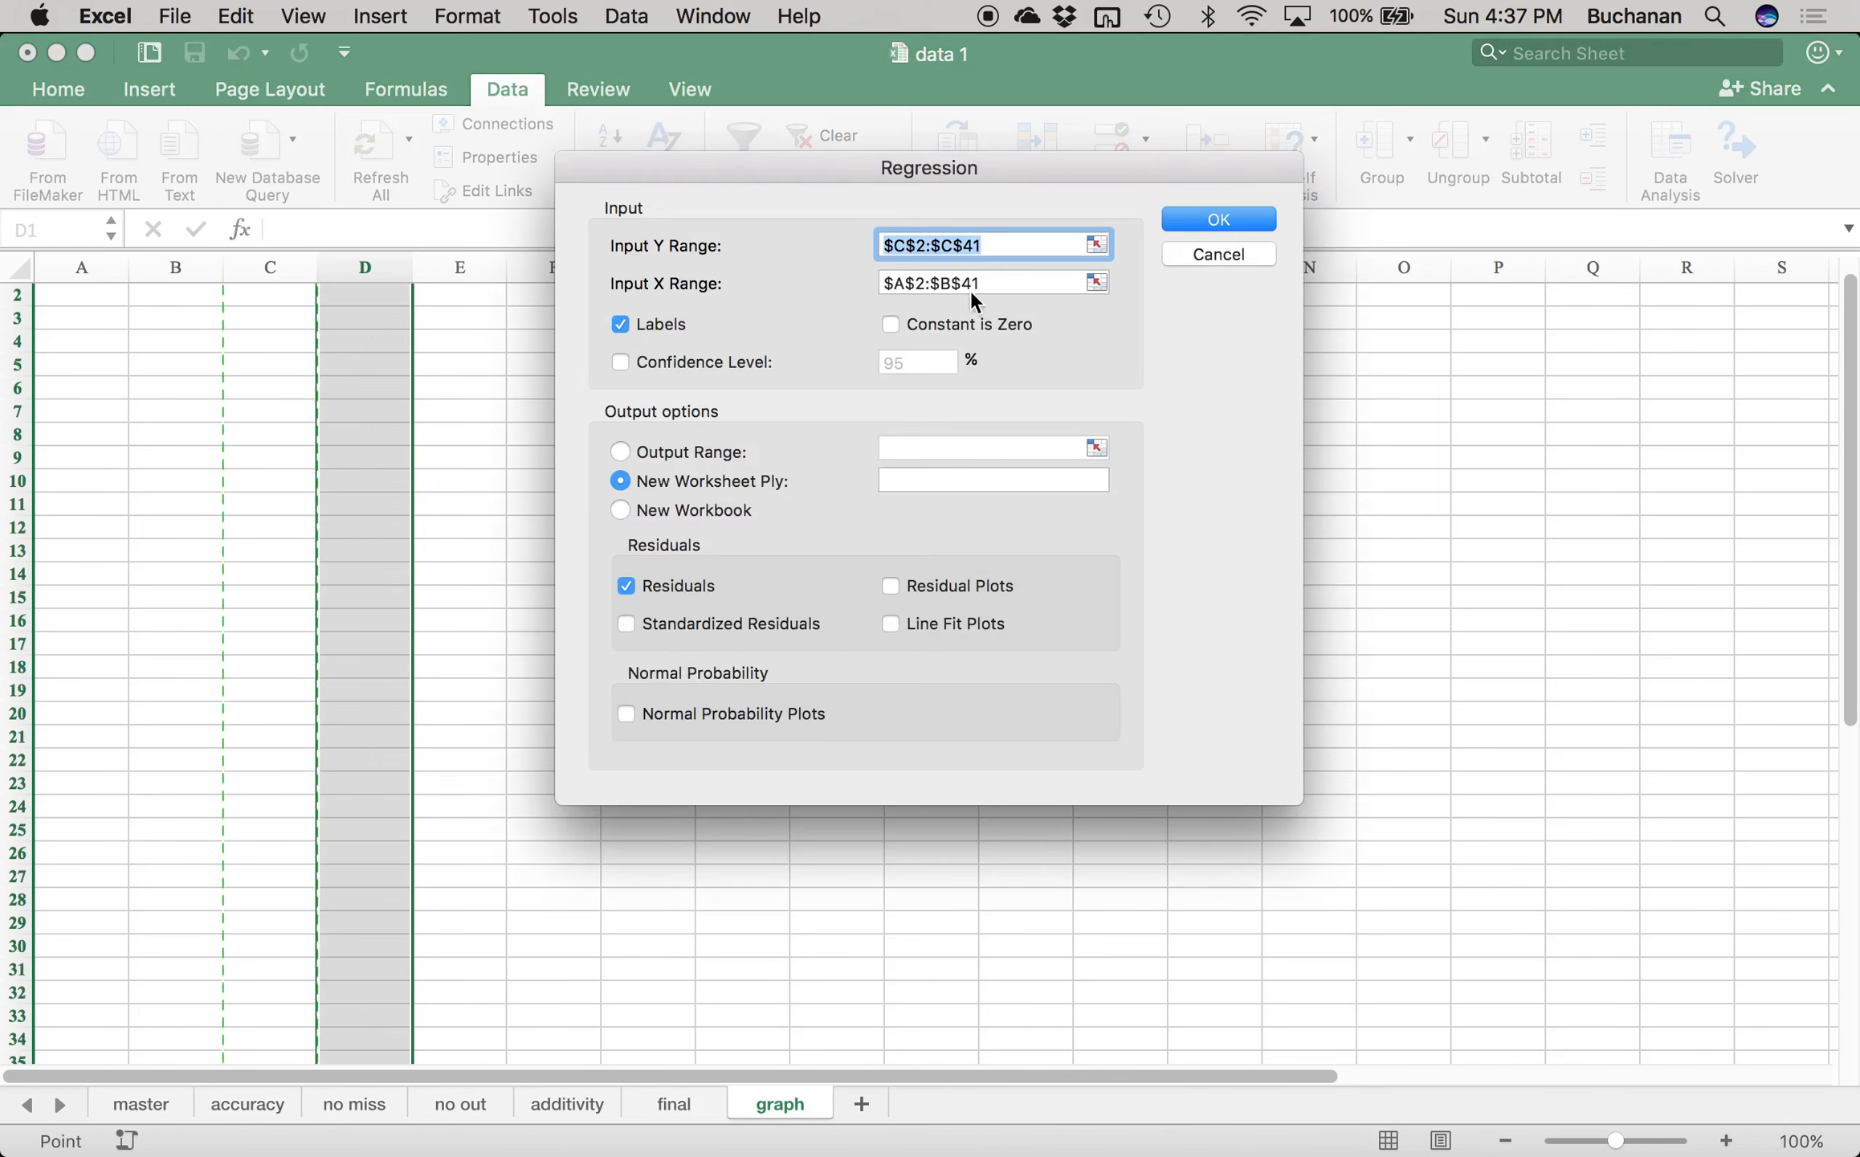
{"action": "left_click", "coordinate": [673, 326]}
{"action": "left_click", "coordinate": [1213, 225]}
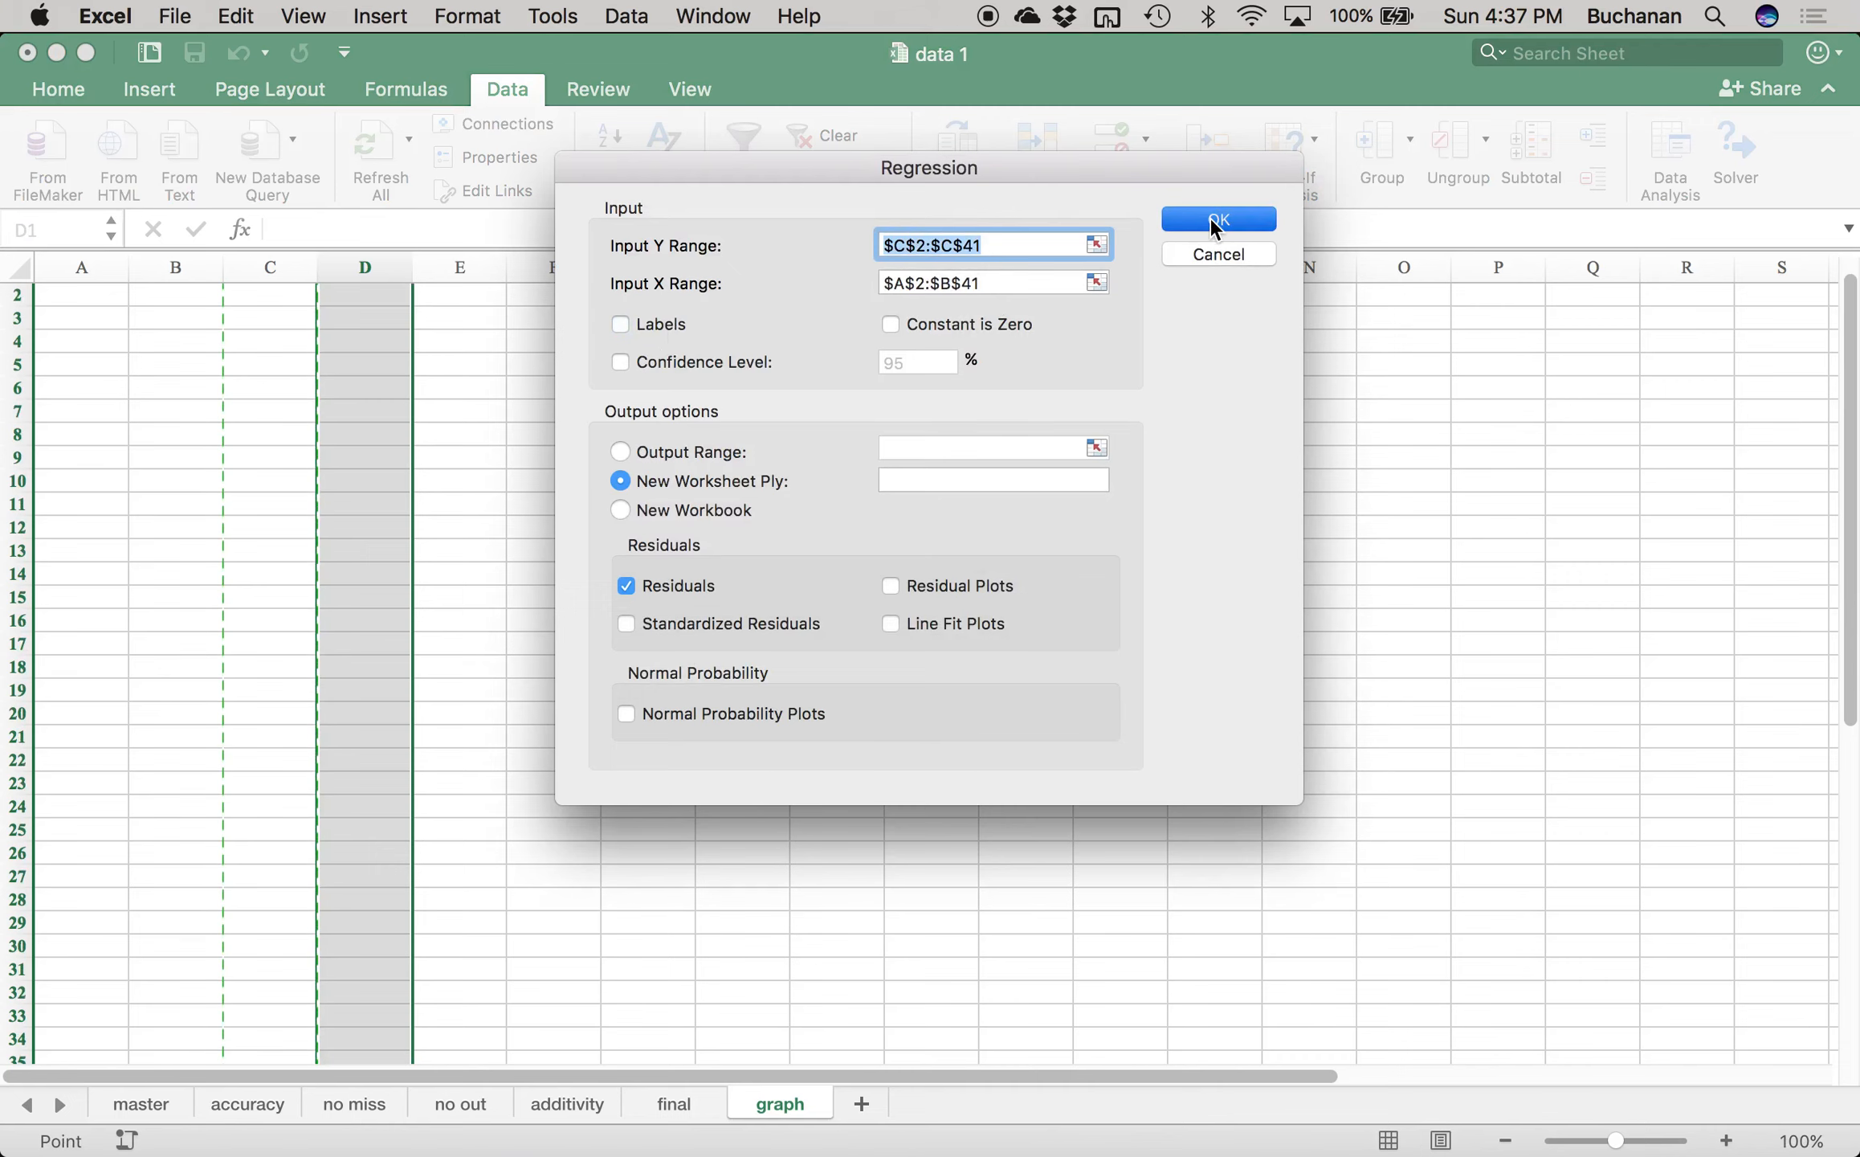
{"action": "left_click", "coordinate": [1173, 451]}
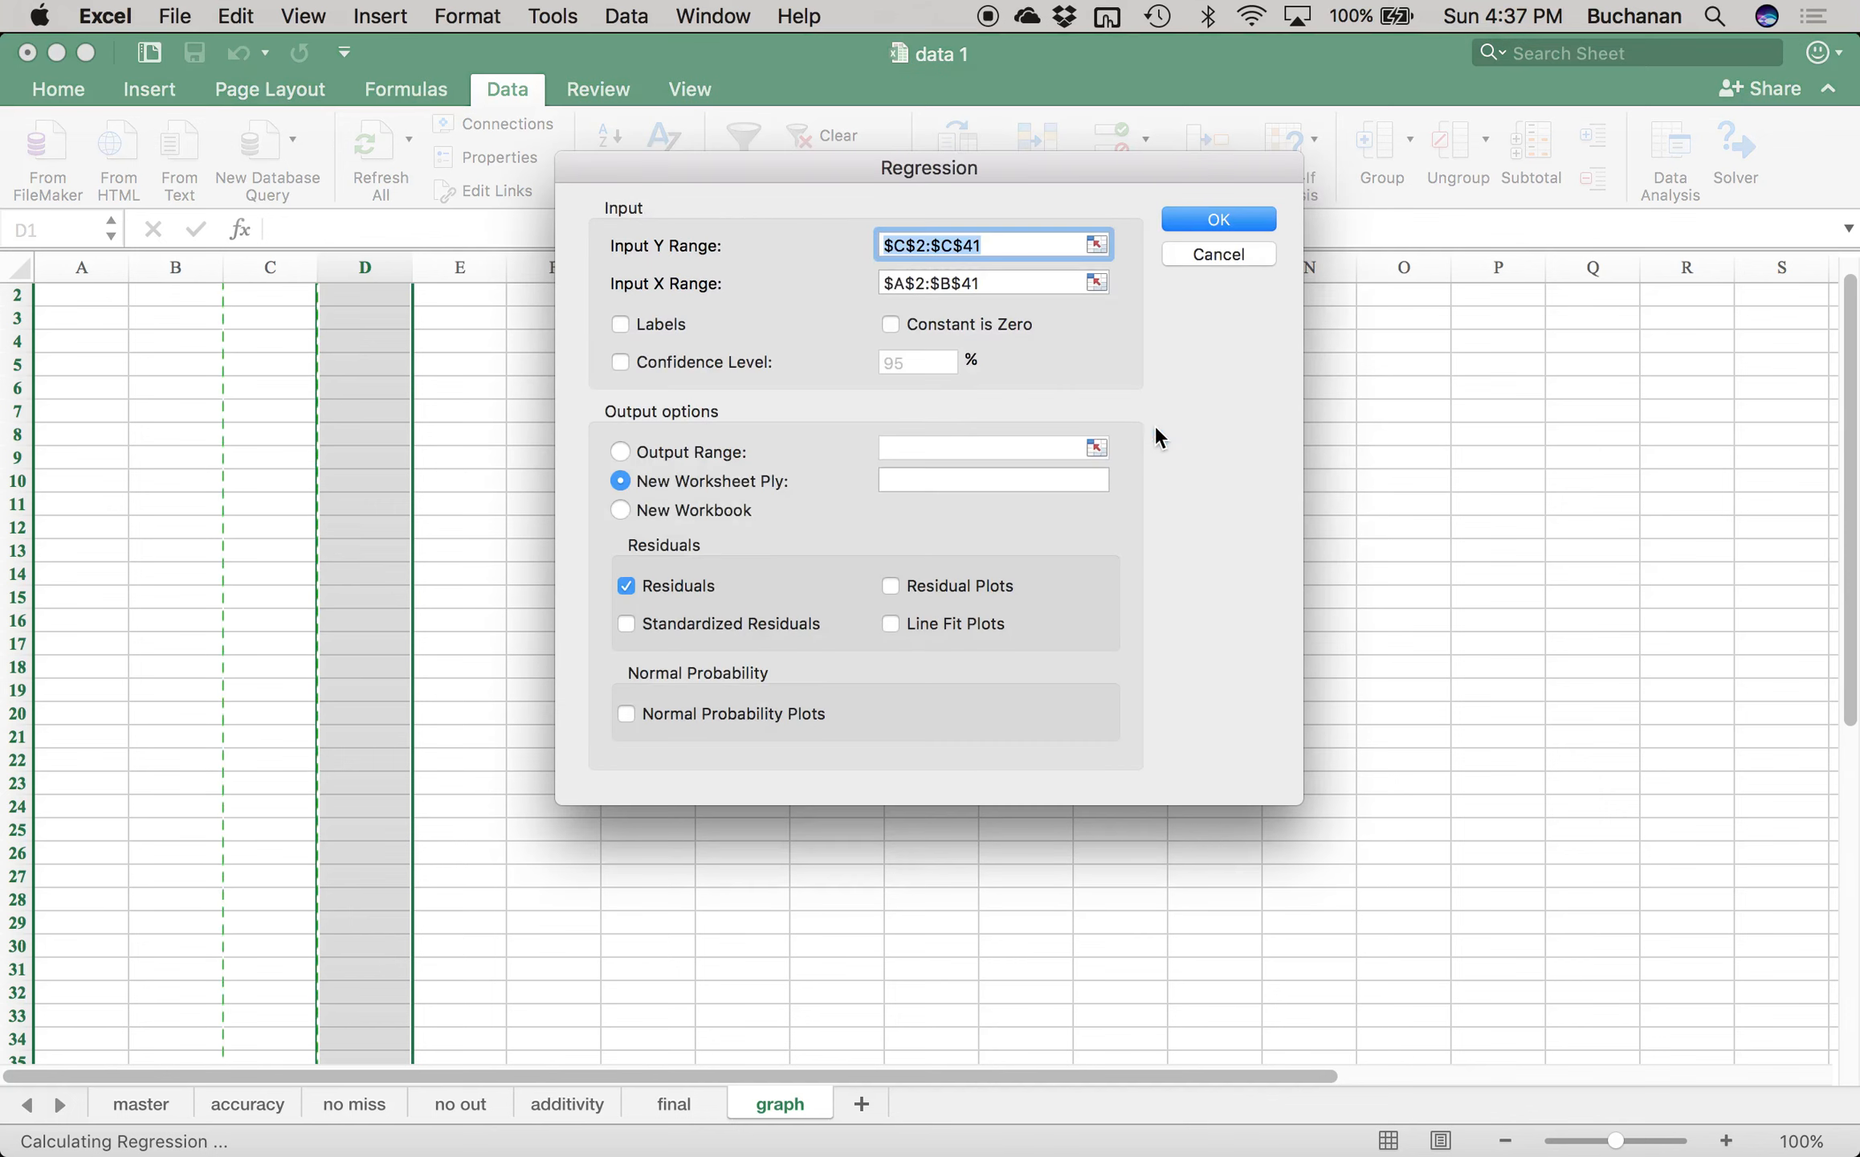
{"action": "left_click", "coordinate": [483, 480]}
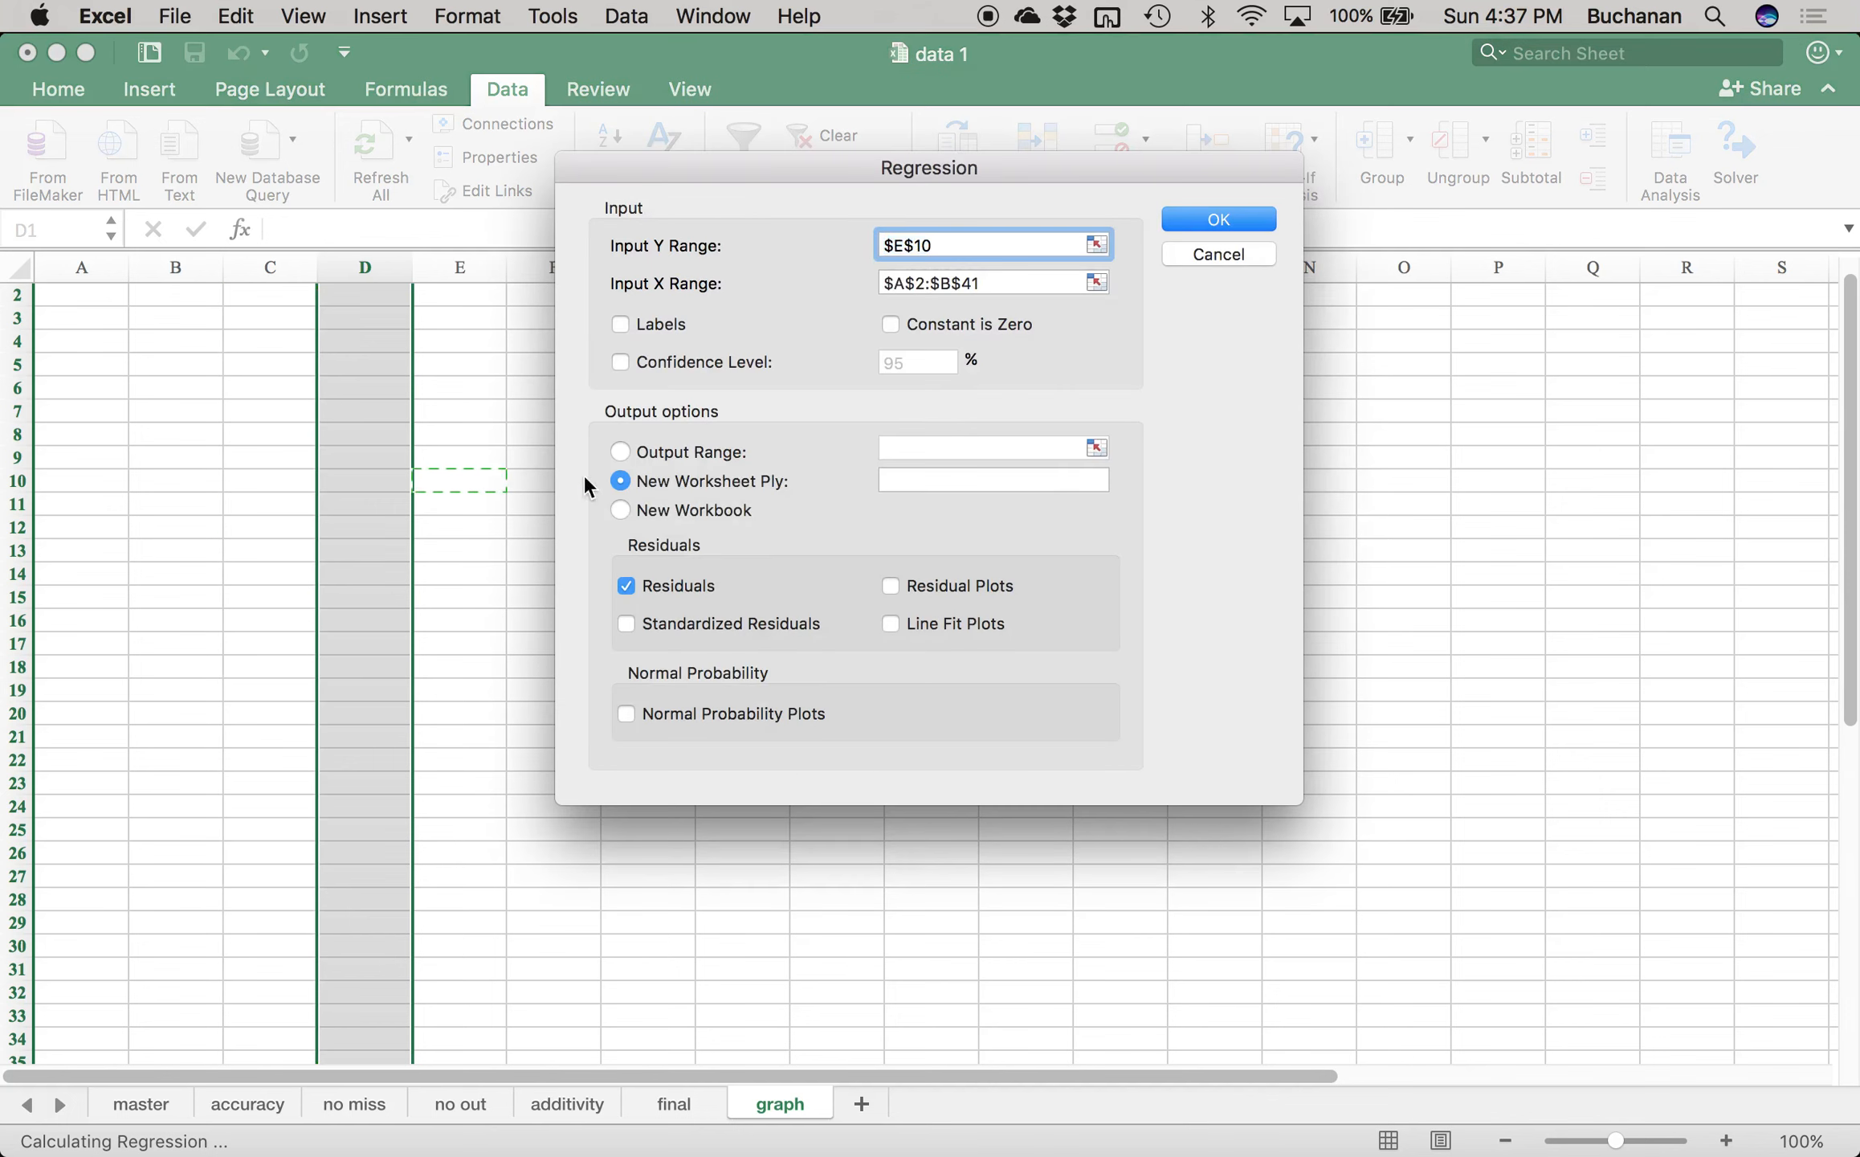
{"action": "left_click", "coordinate": [677, 1103]}
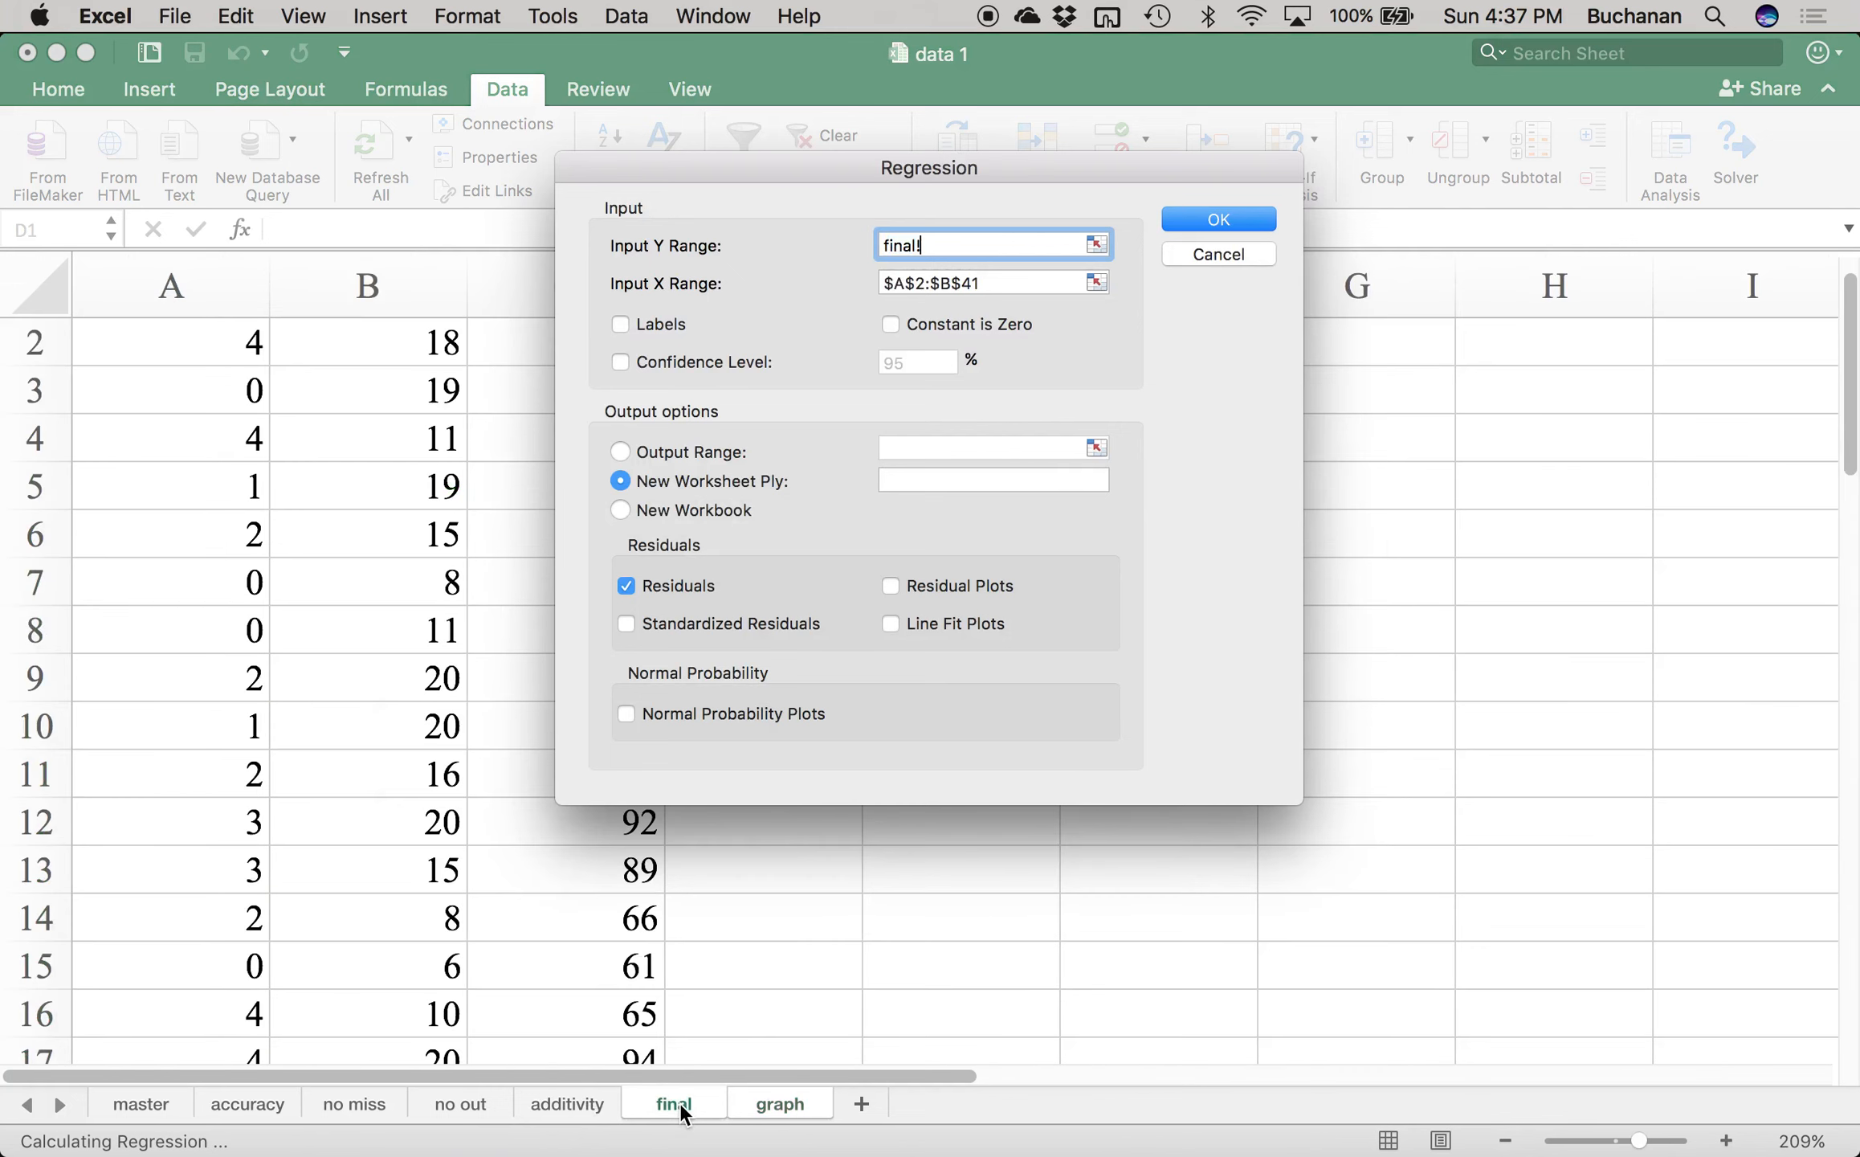
{"action": "left_click", "coordinate": [596, 1100]}
{"action": "left_click", "coordinate": [1207, 251]}
{"action": "left_click", "coordinate": [1195, 339]}
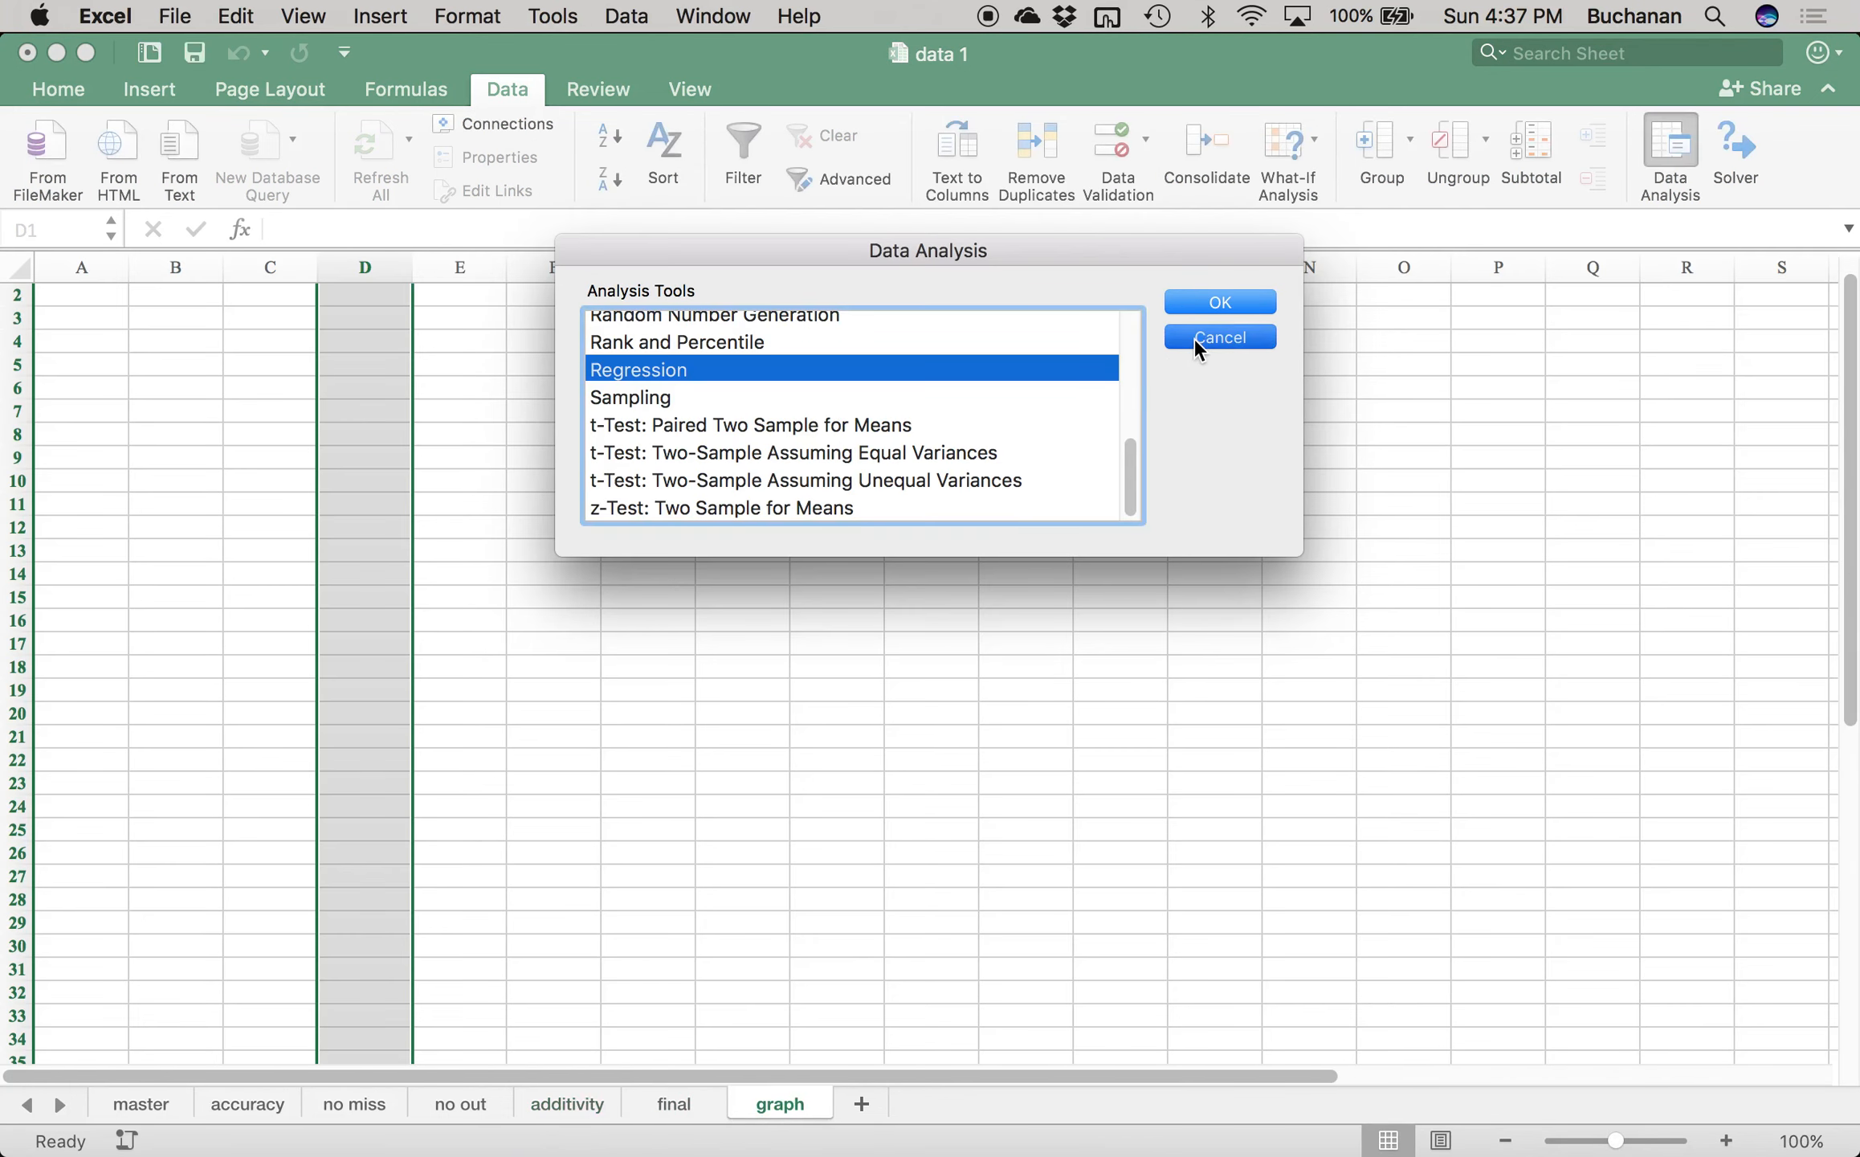
- Run the regression from the final sheet with Y range C2:C41 and X range A2:B41, without labels and with residuals, to a new worksheet
{"action": "left_click", "coordinate": [697, 1105]}
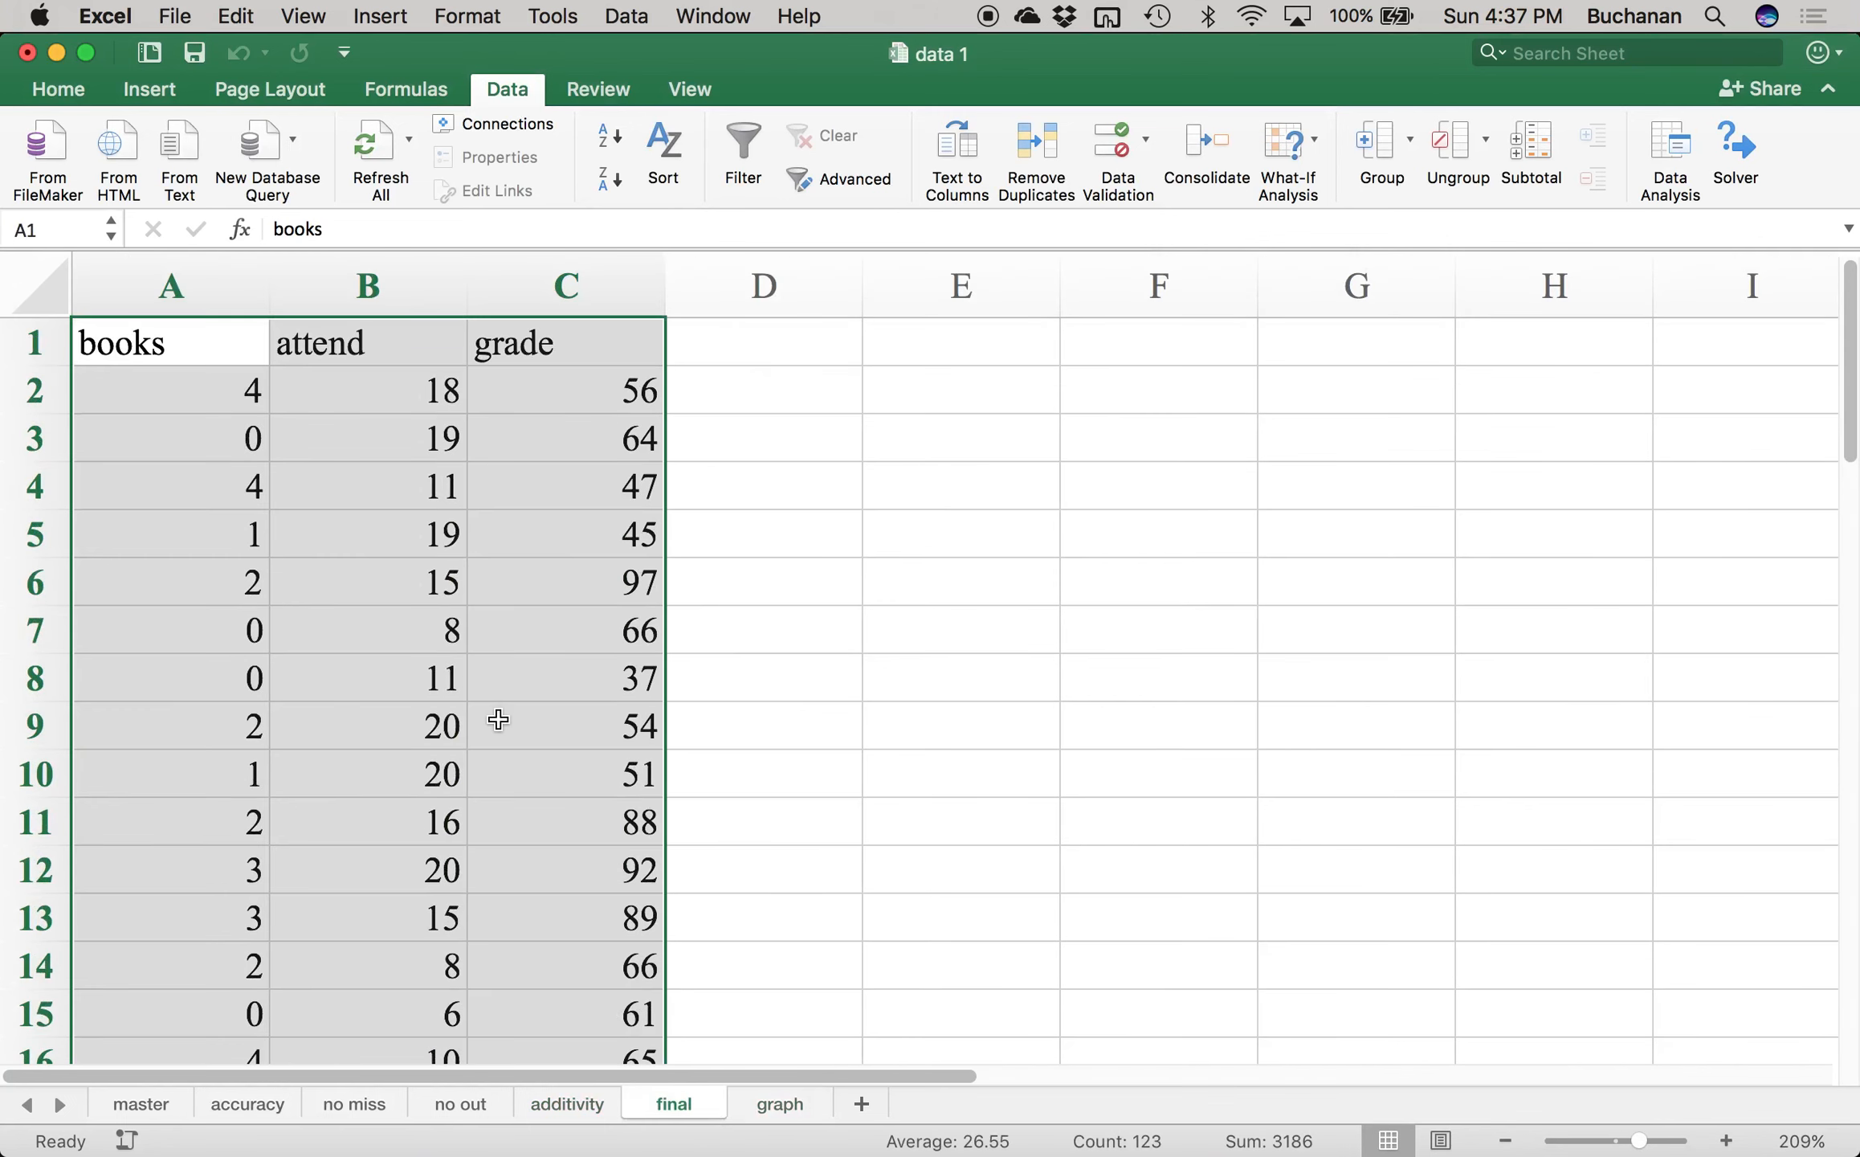
{"action": "left_click", "coordinate": [554, 375]}
{"action": "left_click", "coordinate": [552, 349]}
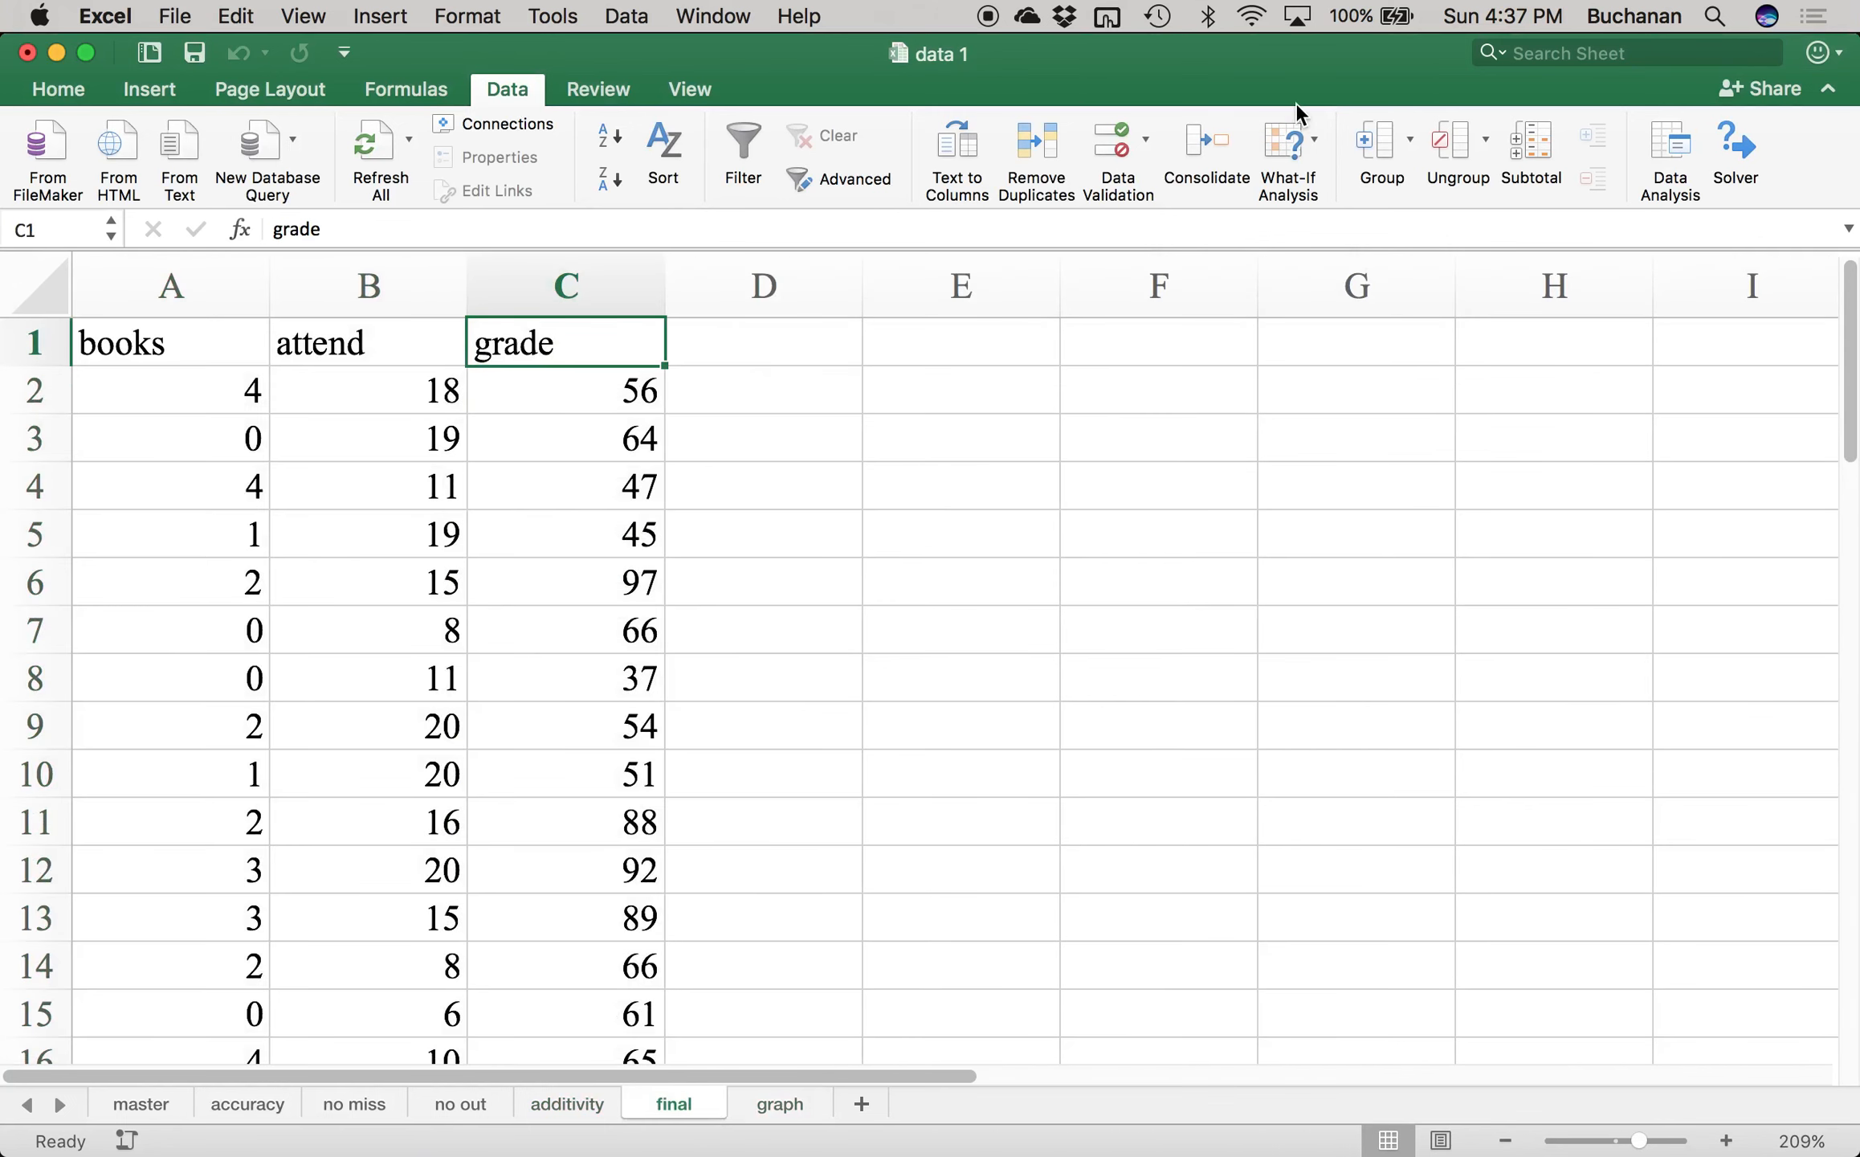
{"action": "left_click", "coordinate": [1668, 154]}
{"action": "left_click", "coordinate": [1220, 305]}
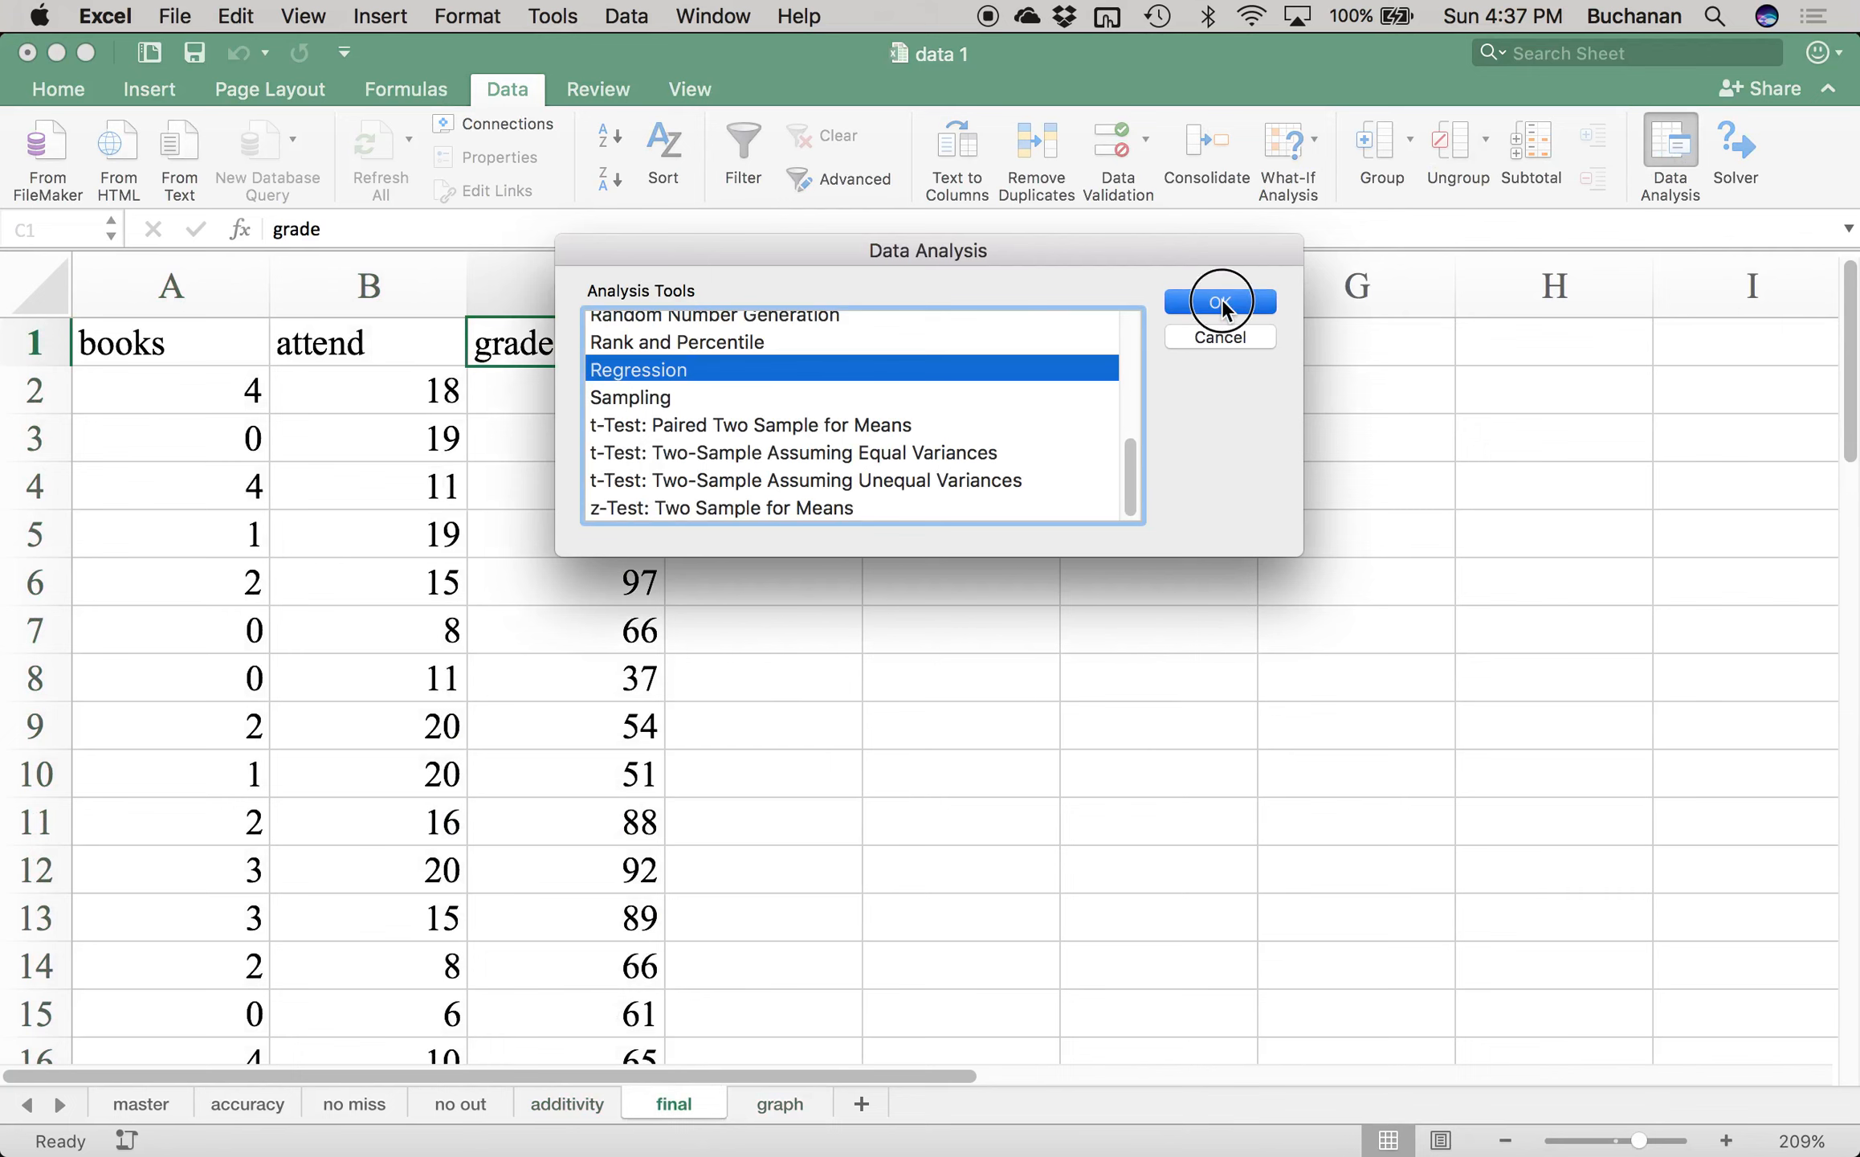
{"action": "left_click_drag", "start_coordinate": [1053, 173], "coordinate": [1334, 145]}
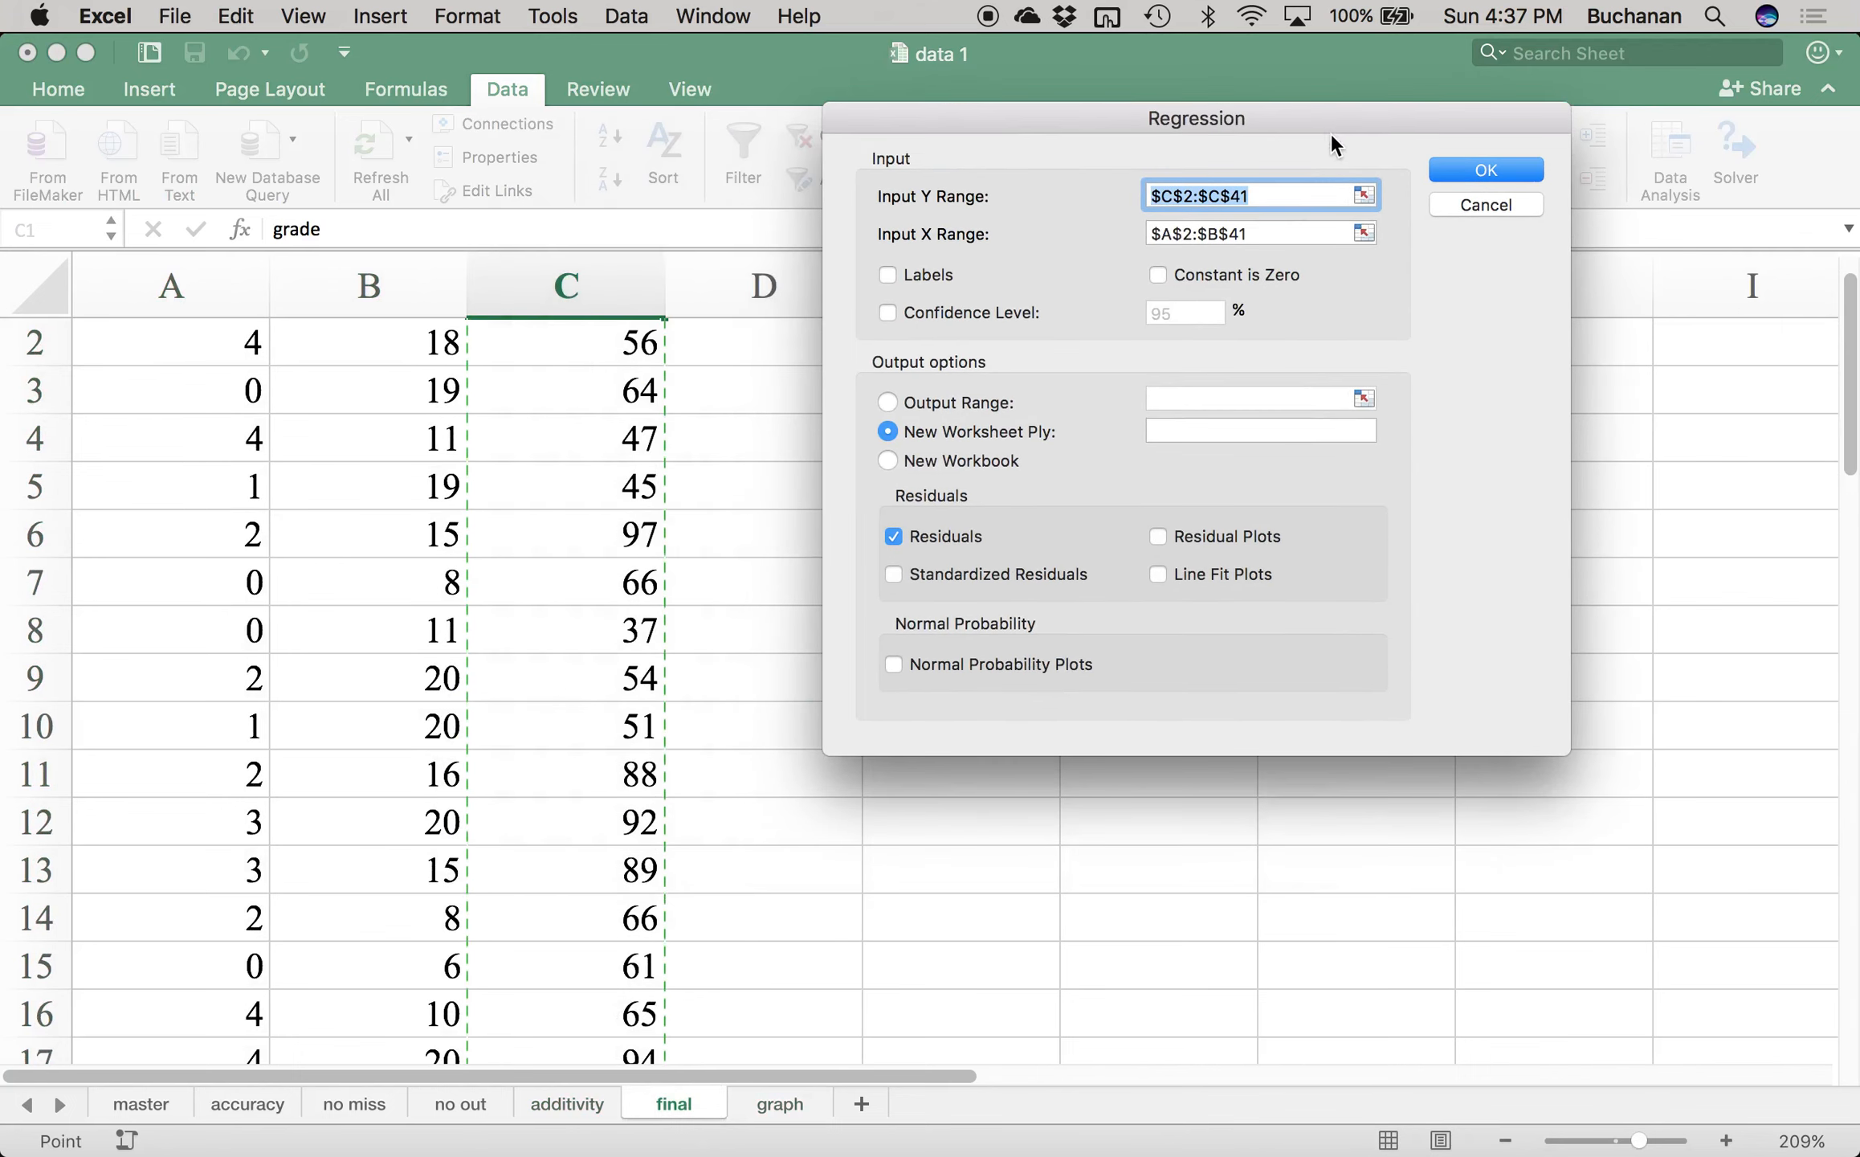
{"action": "scroll", "coordinate": [619, 514], "scroll_direction": "down", "scroll_amount": 6}
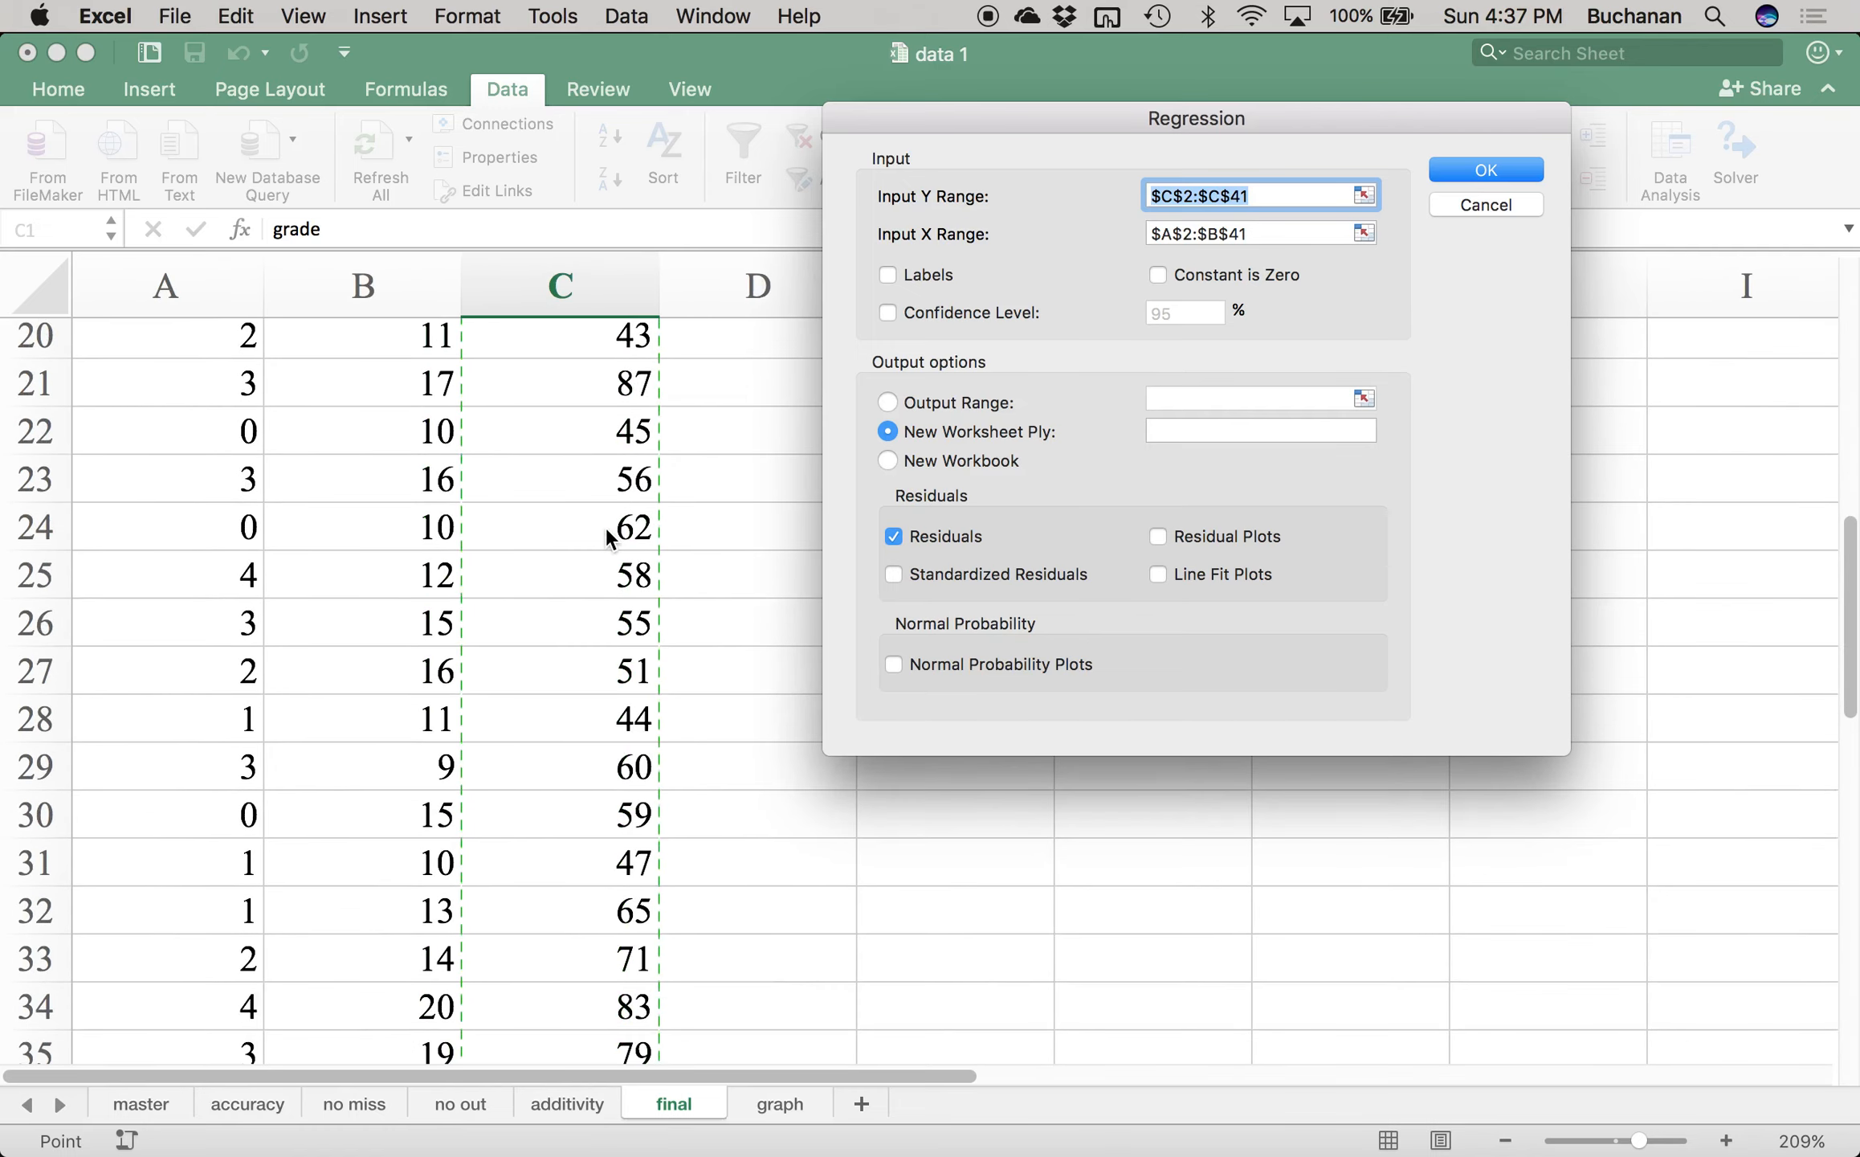
{"action": "scroll", "coordinate": [610, 536], "scroll_direction": "up", "scroll_amount": 6}
{"action": "scroll", "coordinate": [610, 536], "scroll_direction": "left", "scroll_amount": 1}
{"action": "left_click", "coordinate": [1277, 233]}
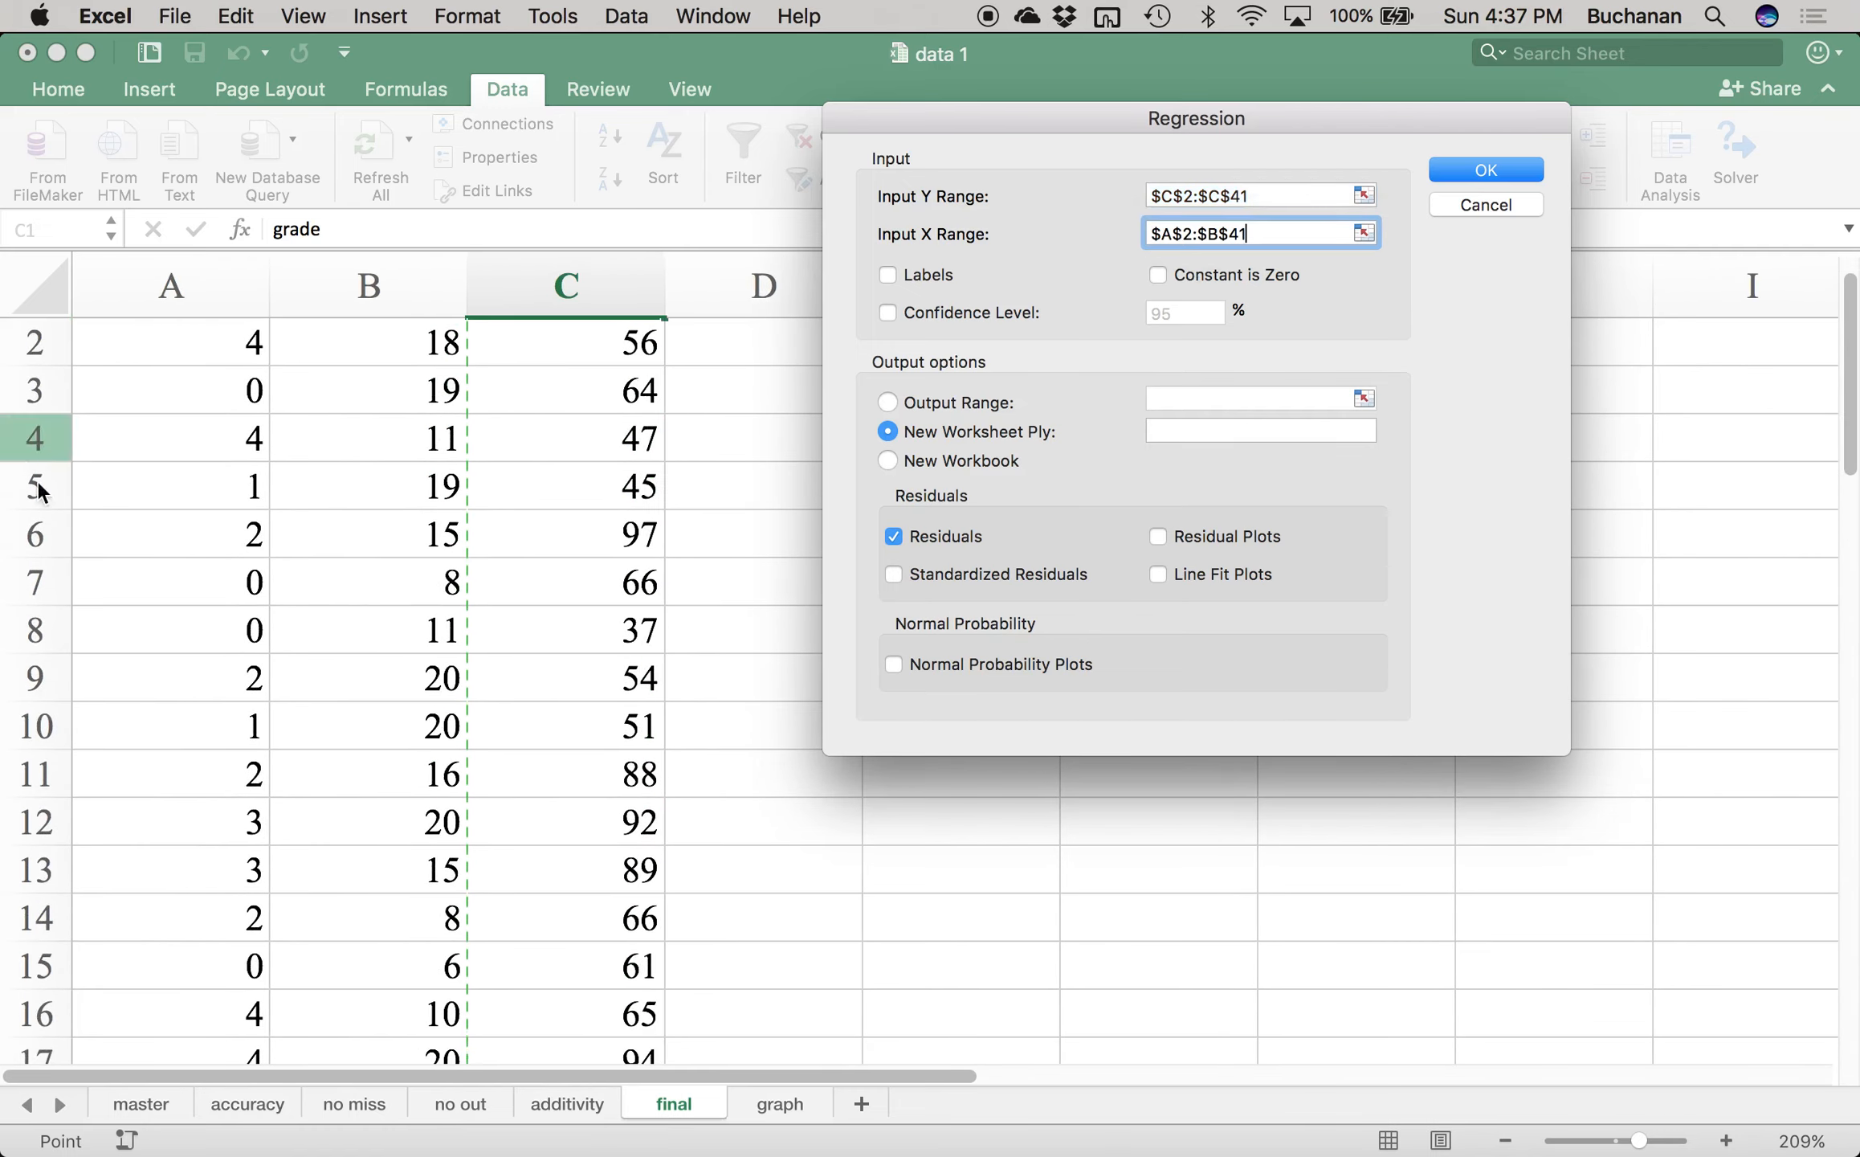
{"action": "scroll", "coordinate": [384, 634], "scroll_direction": "up", "scroll_amount": 1}
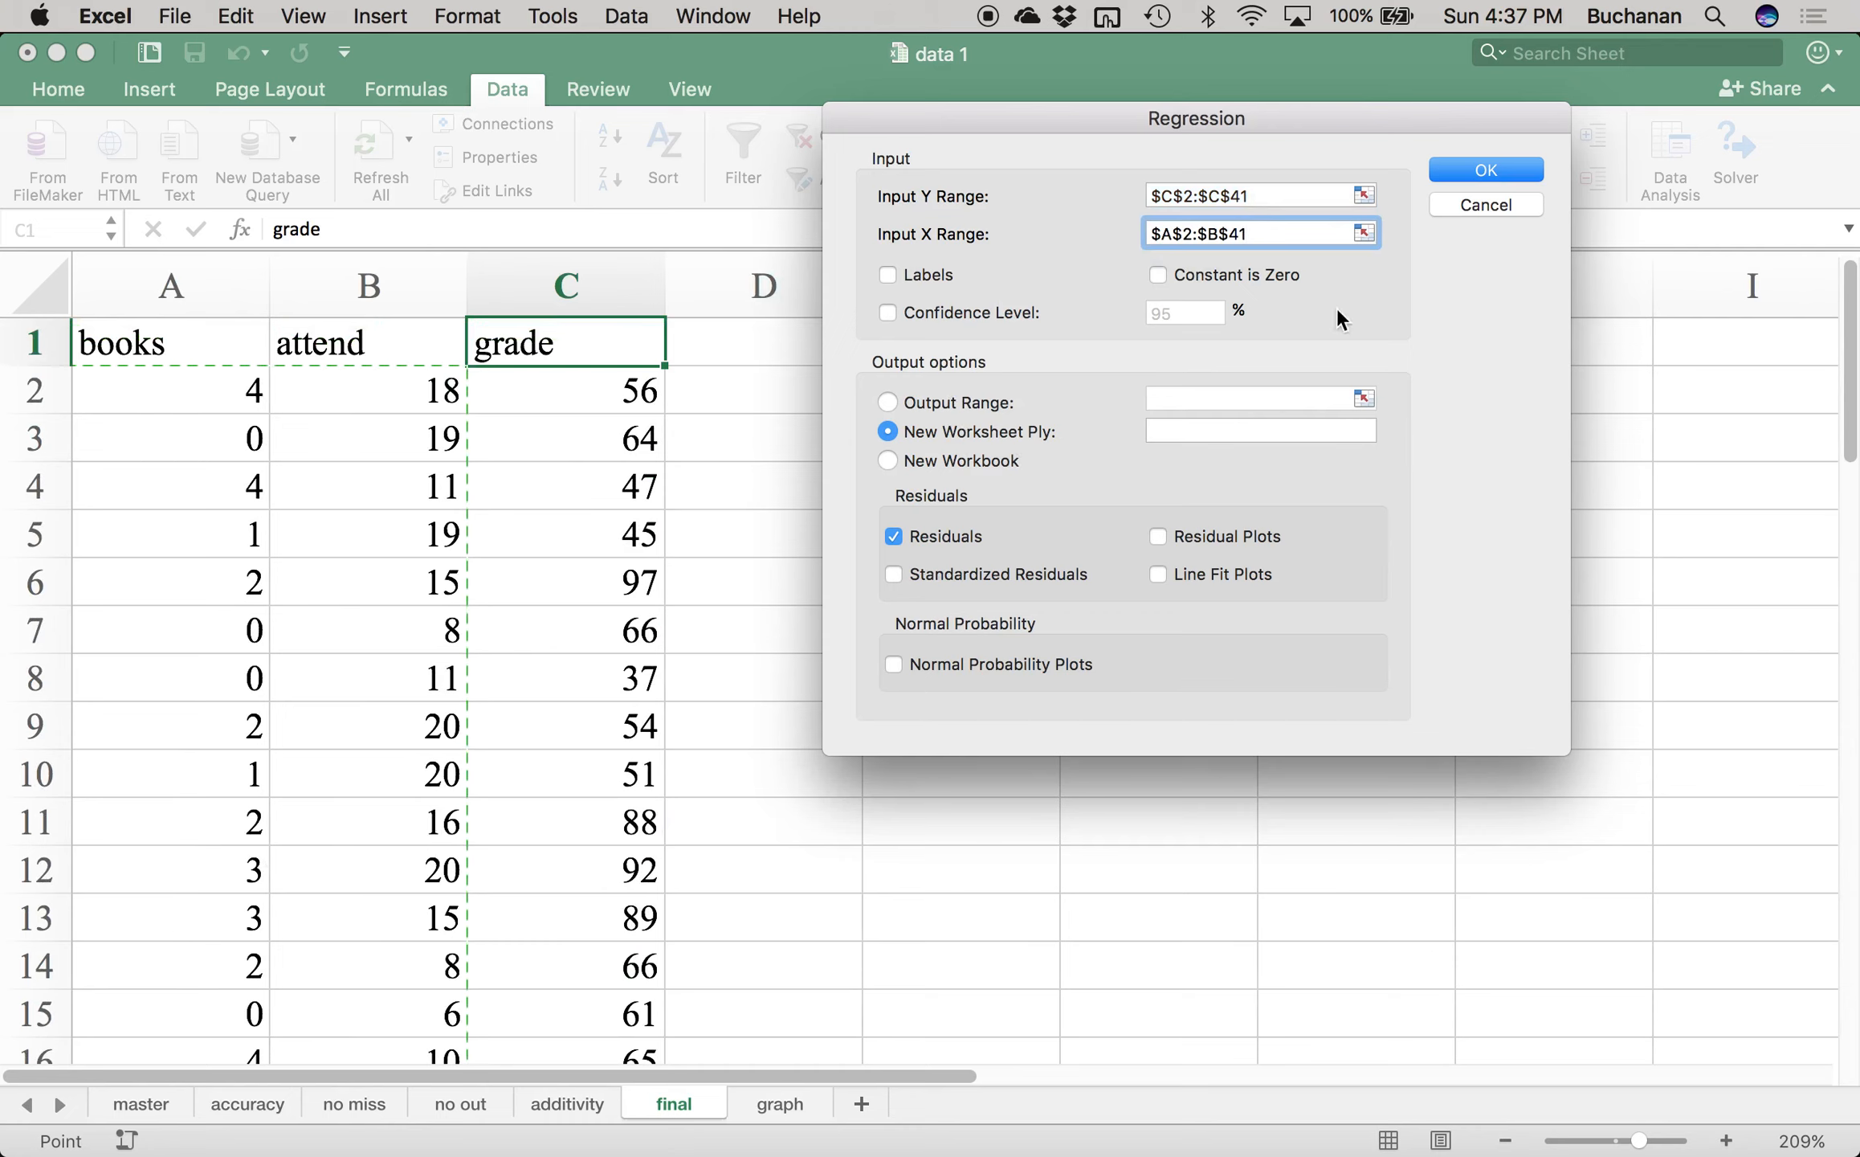
{"action": "left_click", "coordinate": [1473, 171]}
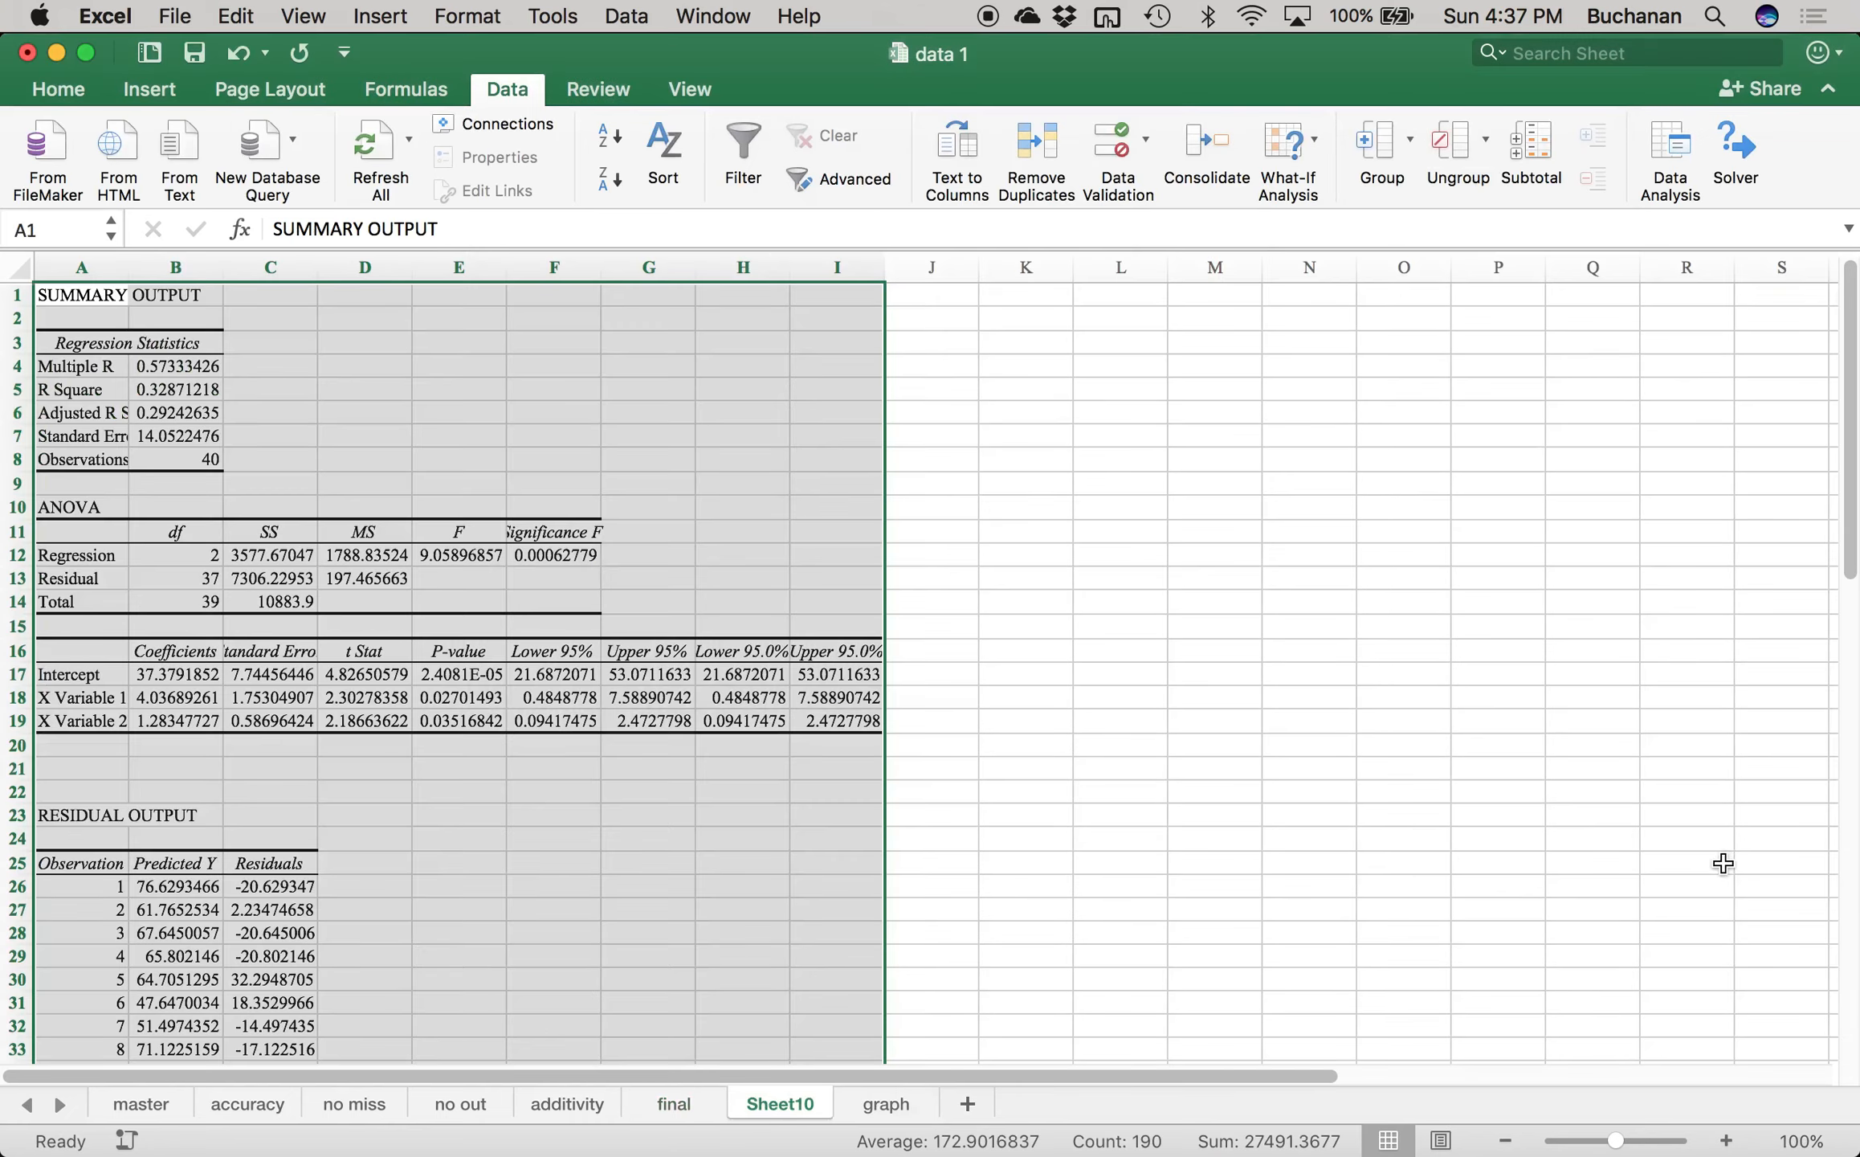
- Copy the Predicted Y values B26:B65 from Sheet10 into the graph sheet starting at B1
{"action": "left_click_drag", "start_coordinate": [1616, 1140], "coordinate": [1632, 1141]}
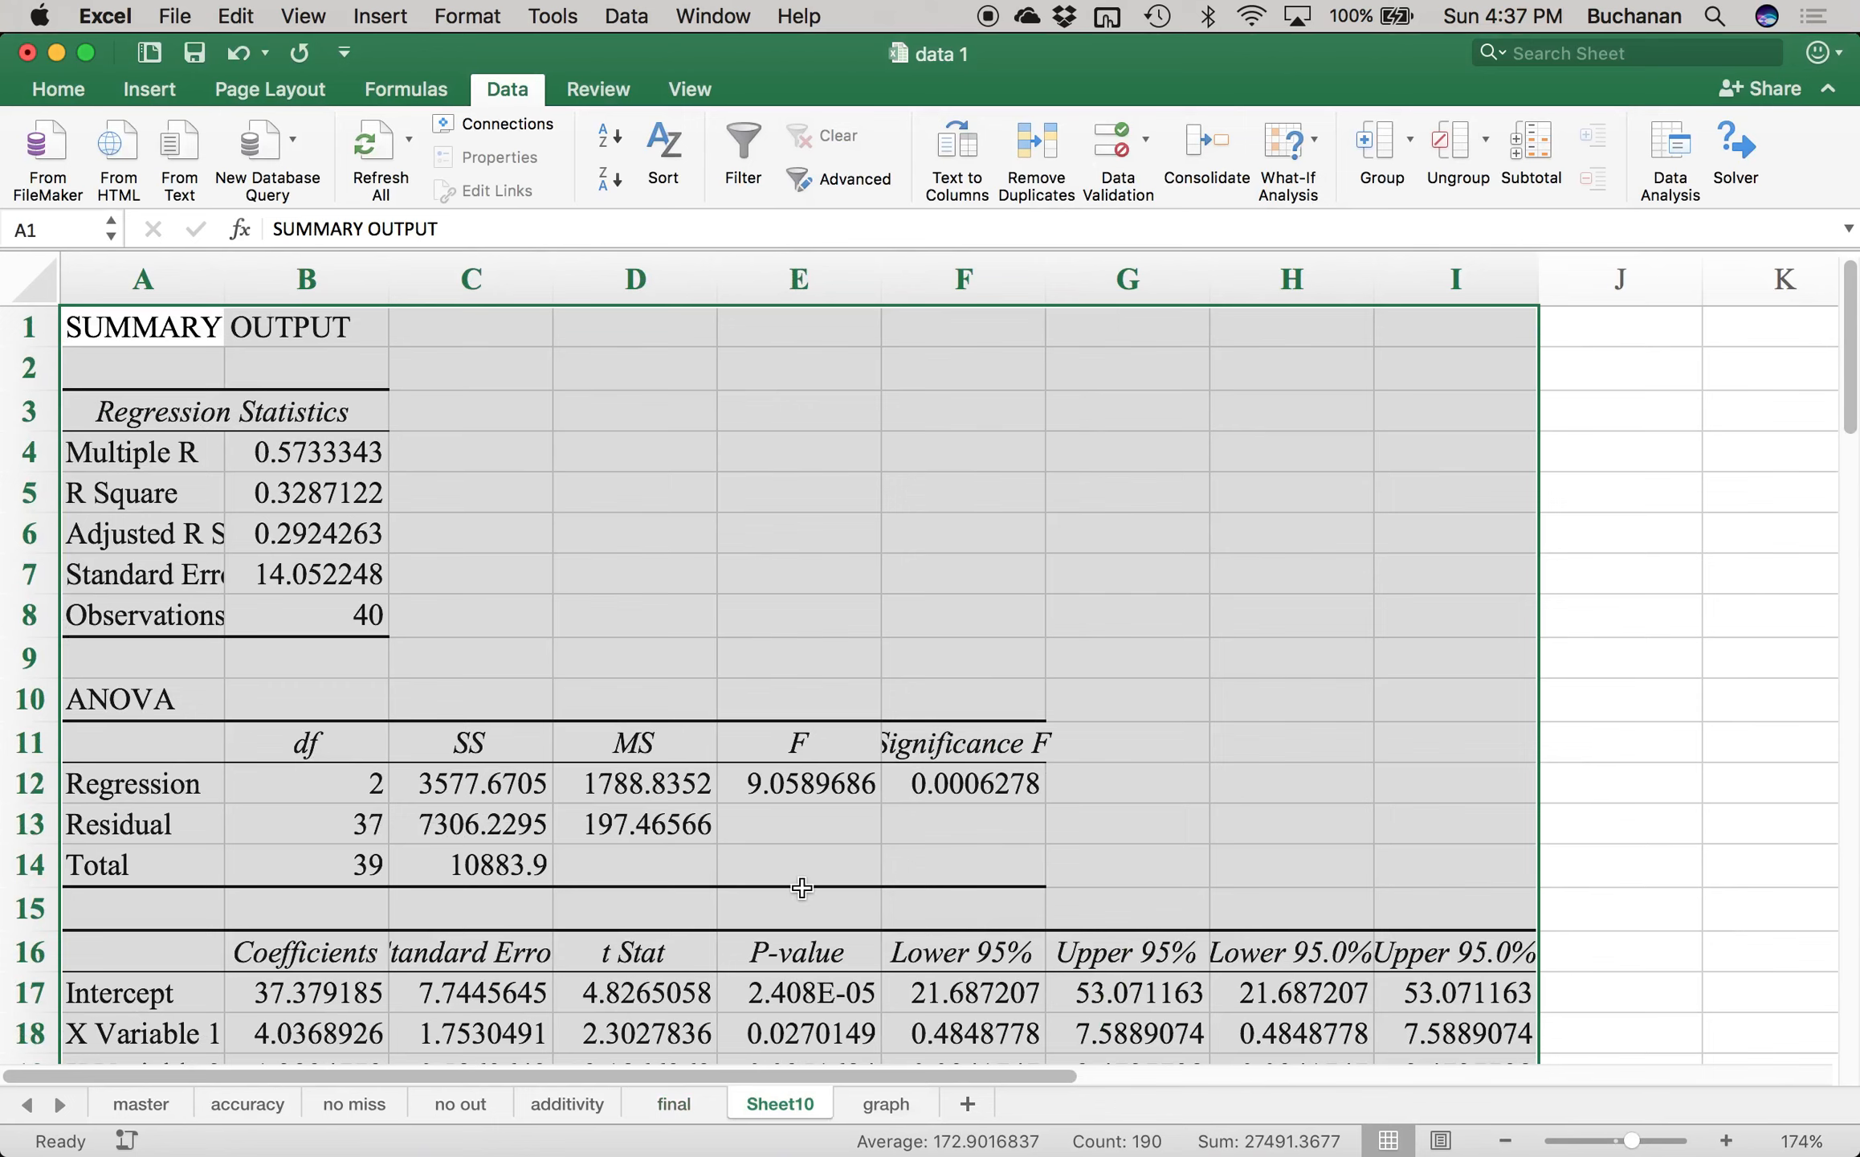
{"action": "scroll", "coordinate": [794, 887], "scroll_direction": "down", "scroll_amount": 5}
{"action": "scroll", "coordinate": [793, 887], "scroll_direction": "down", "scroll_amount": 5}
{"action": "left_click", "coordinate": [325, 640]}
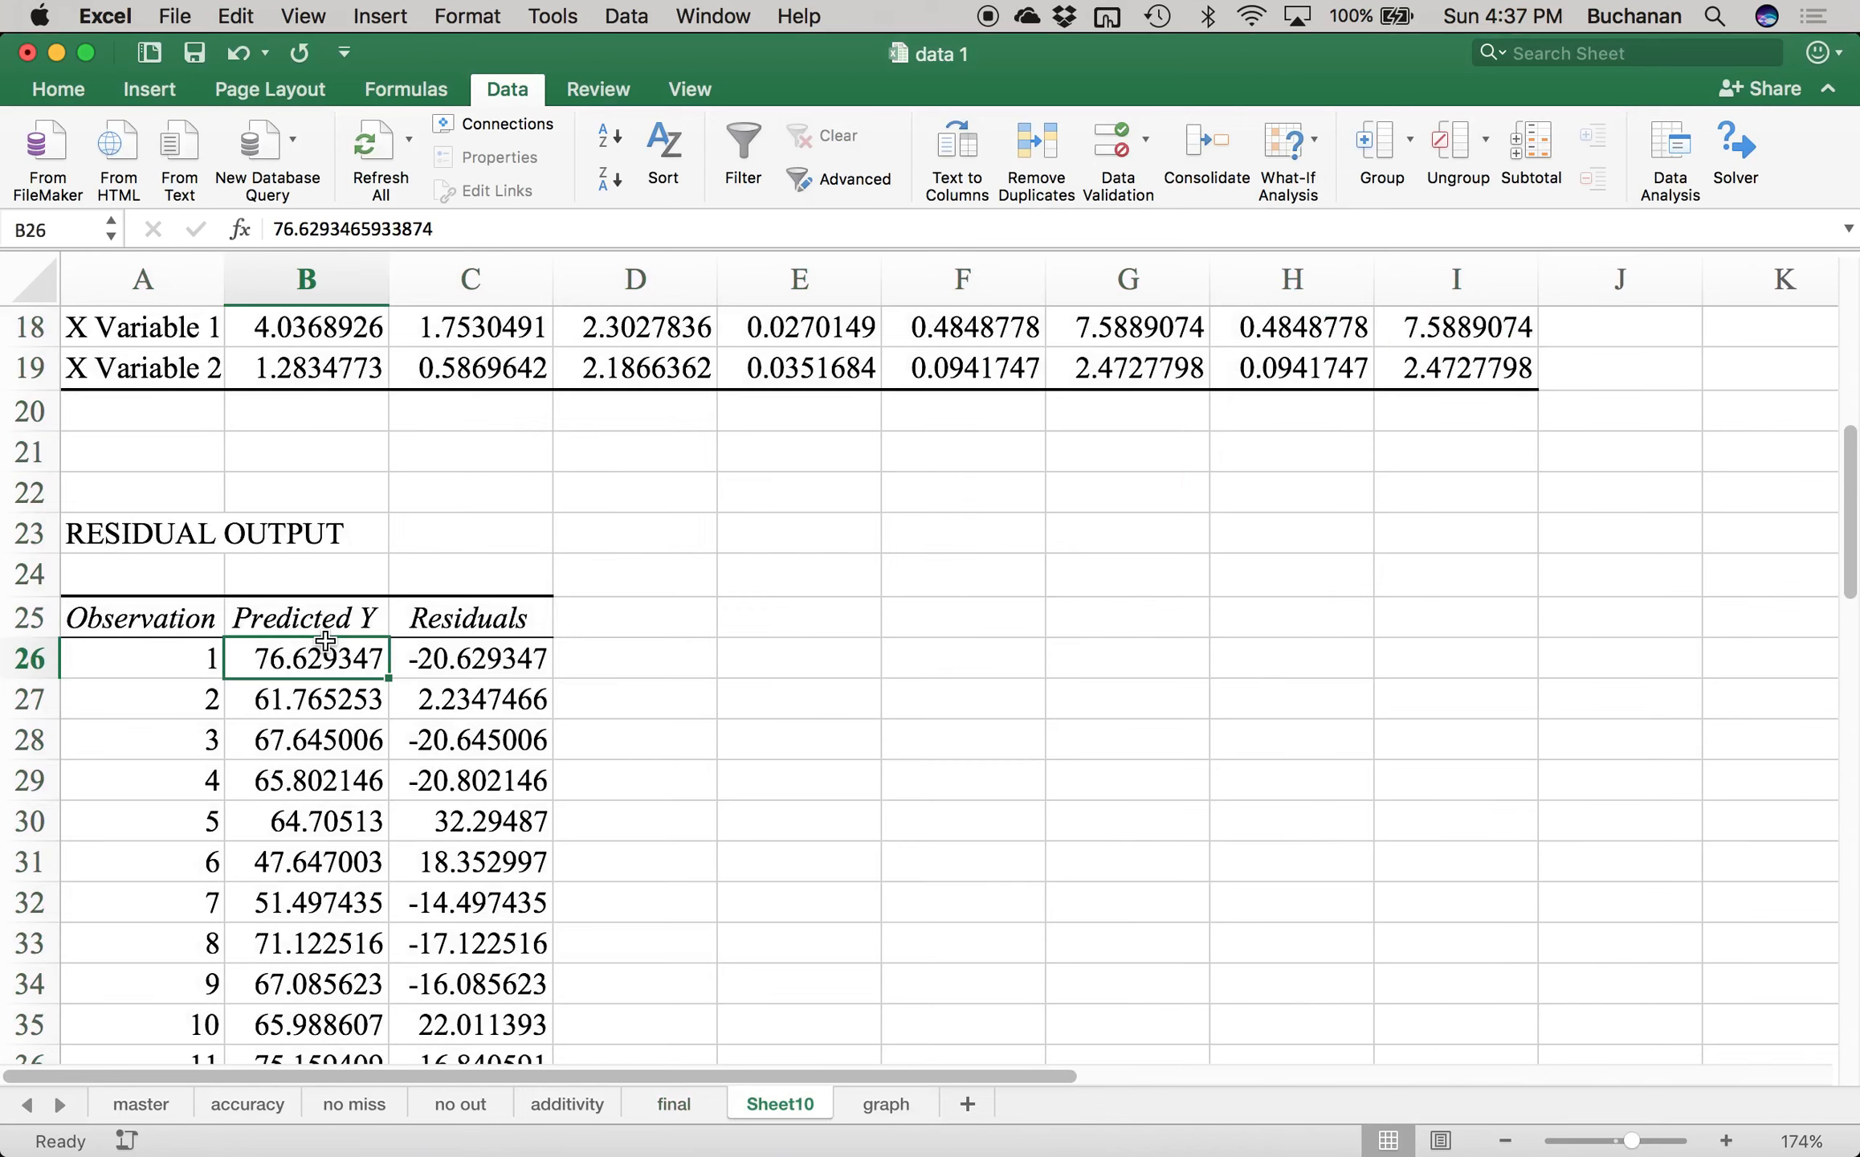
{"action": "key", "text": "ctrl+shift+Down"}
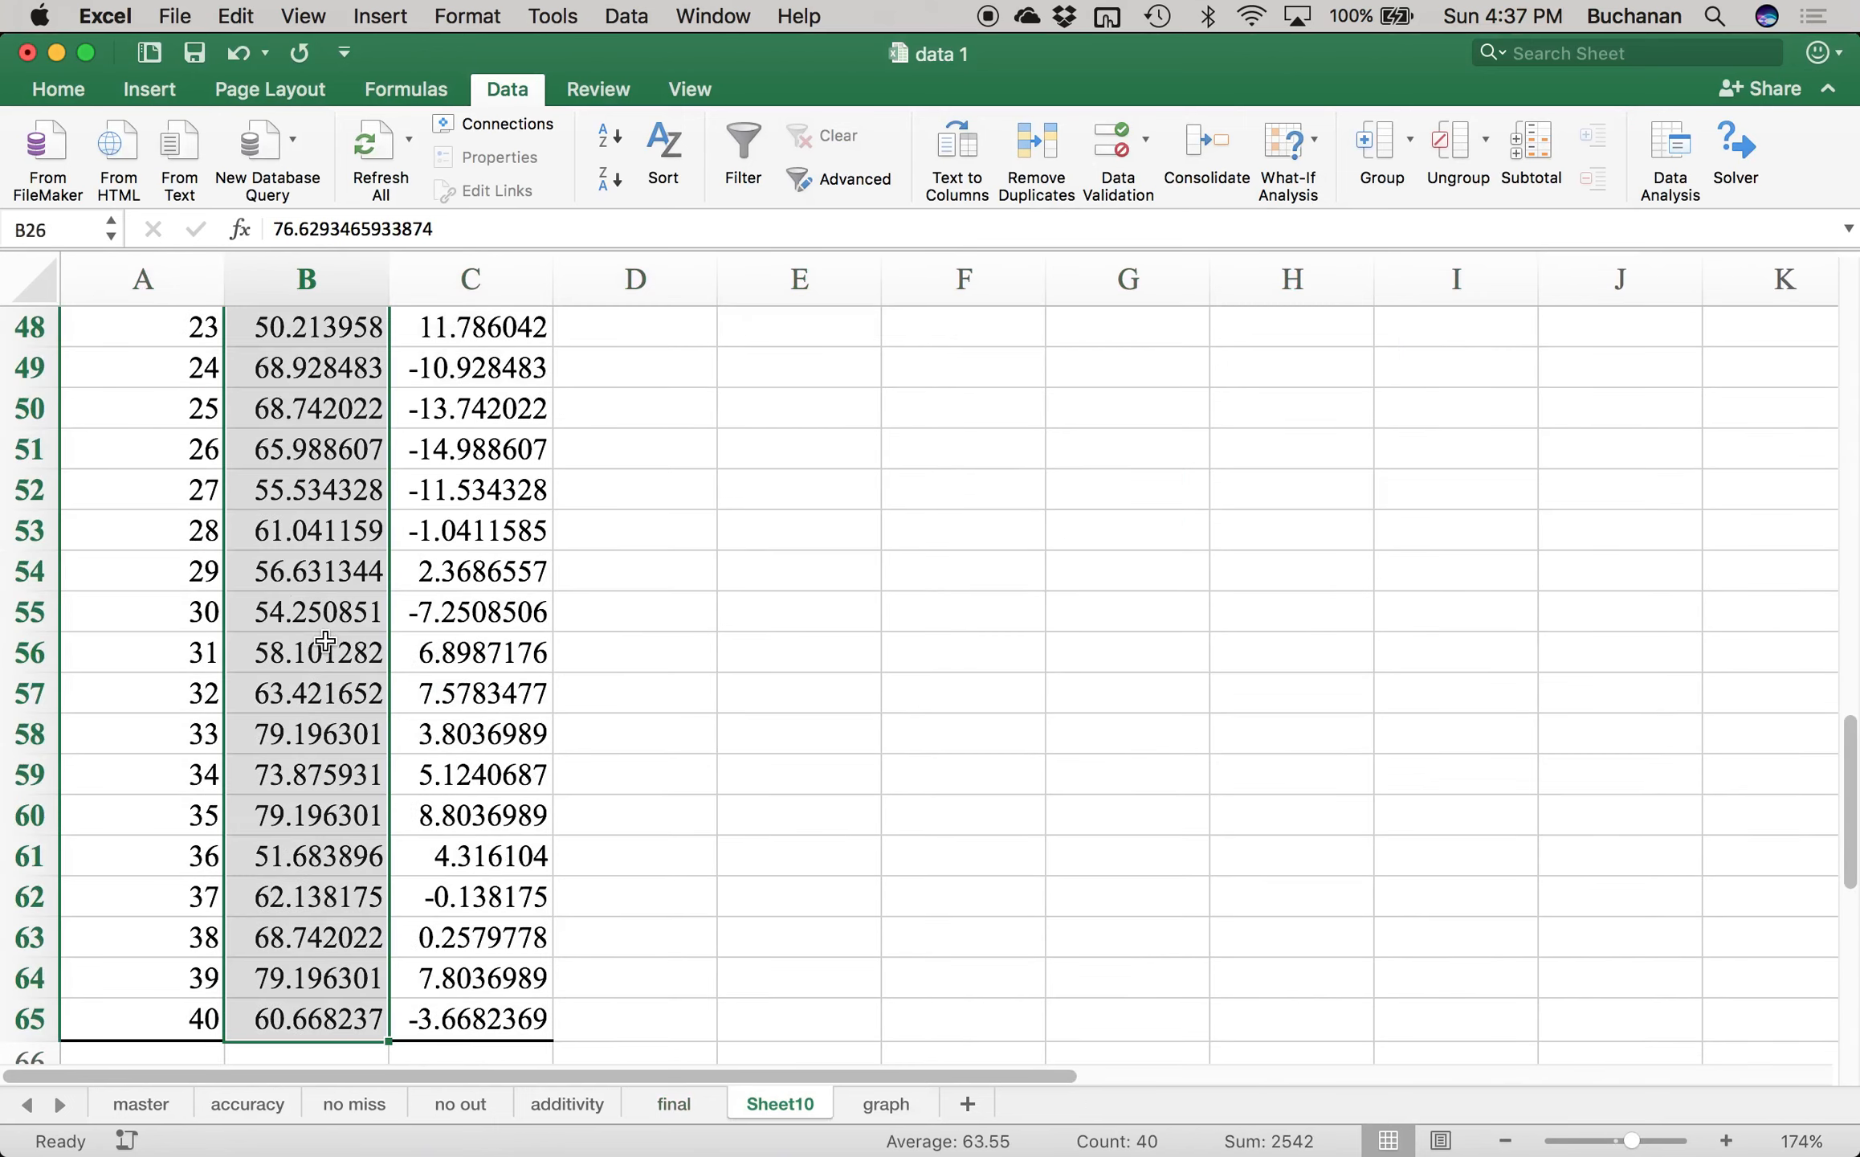
{"action": "key", "text": "super+c"}
{"action": "left_click", "coordinate": [887, 1104]}
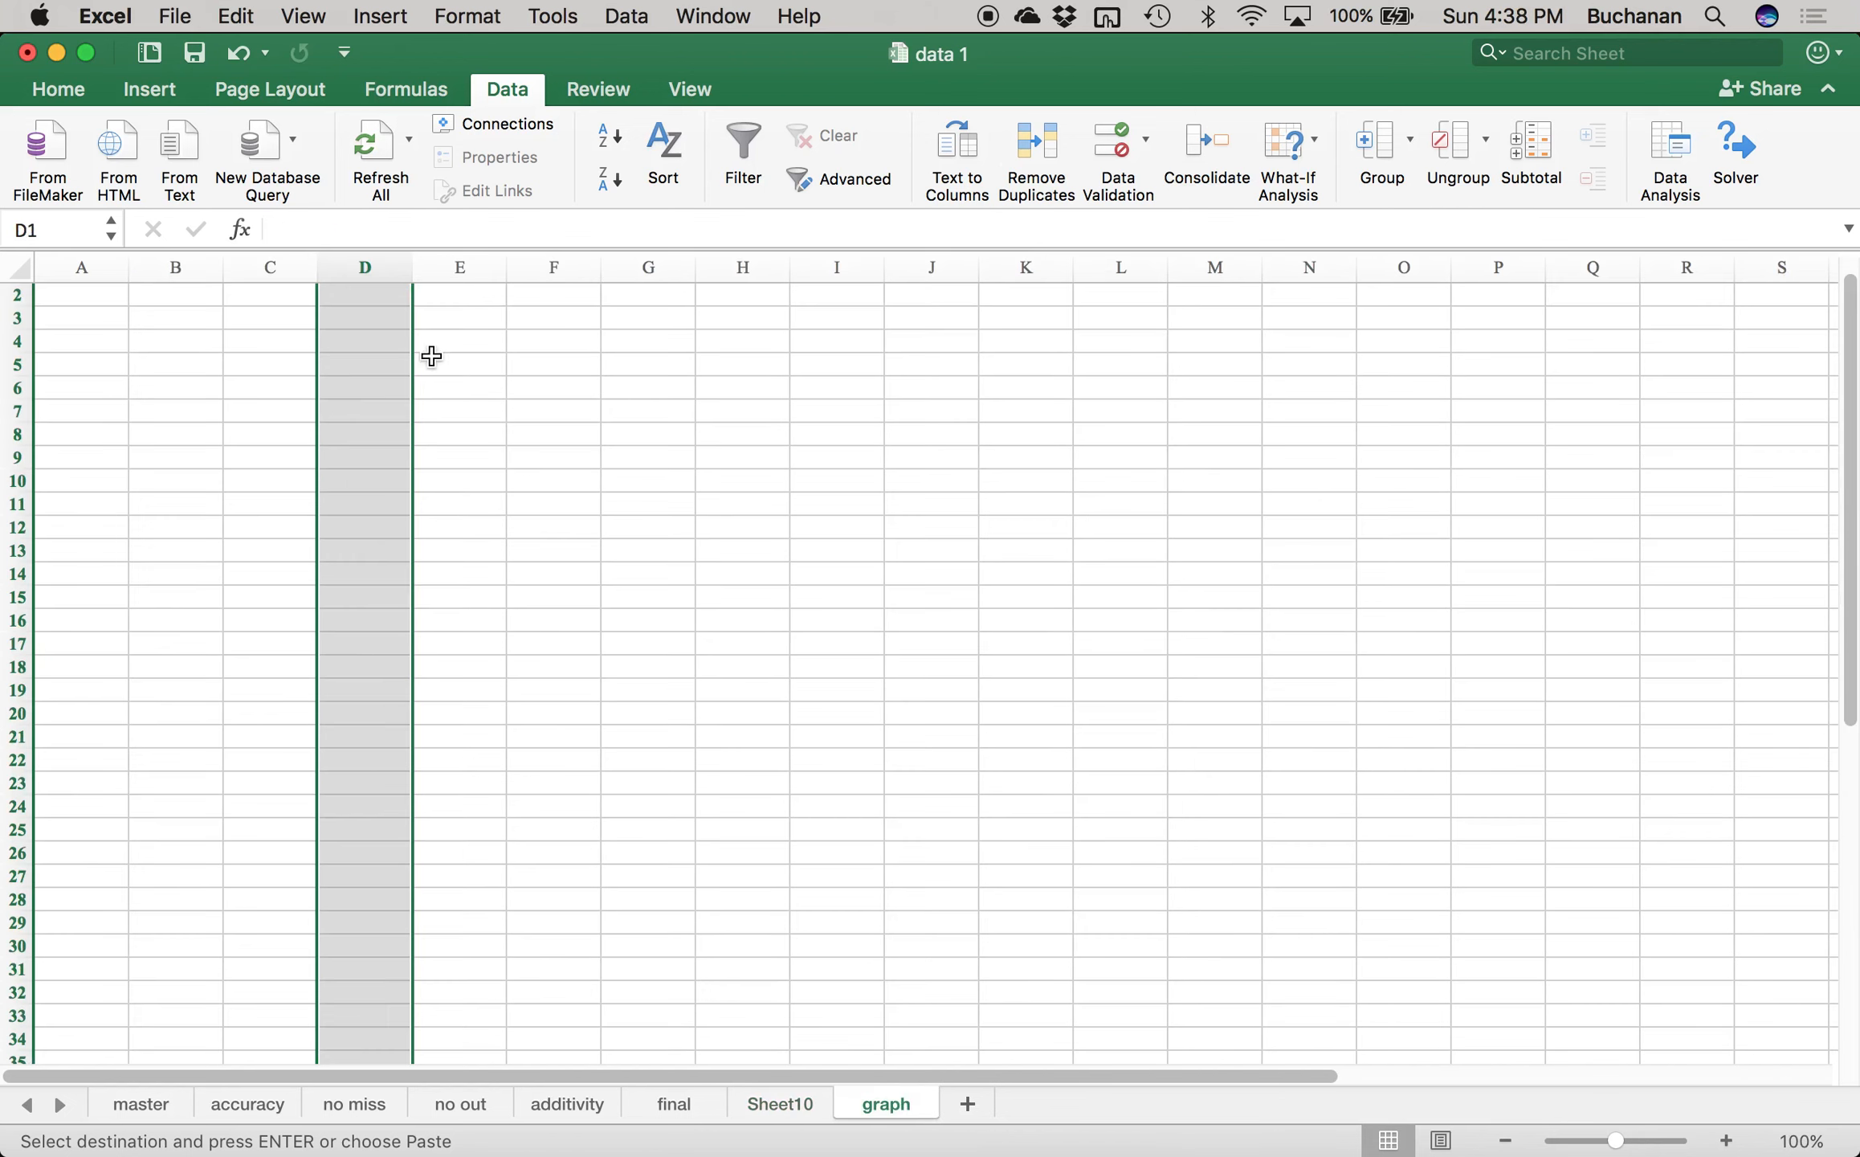
{"action": "left_click", "coordinate": [182, 277]}
{"action": "key", "text": "super+v"}
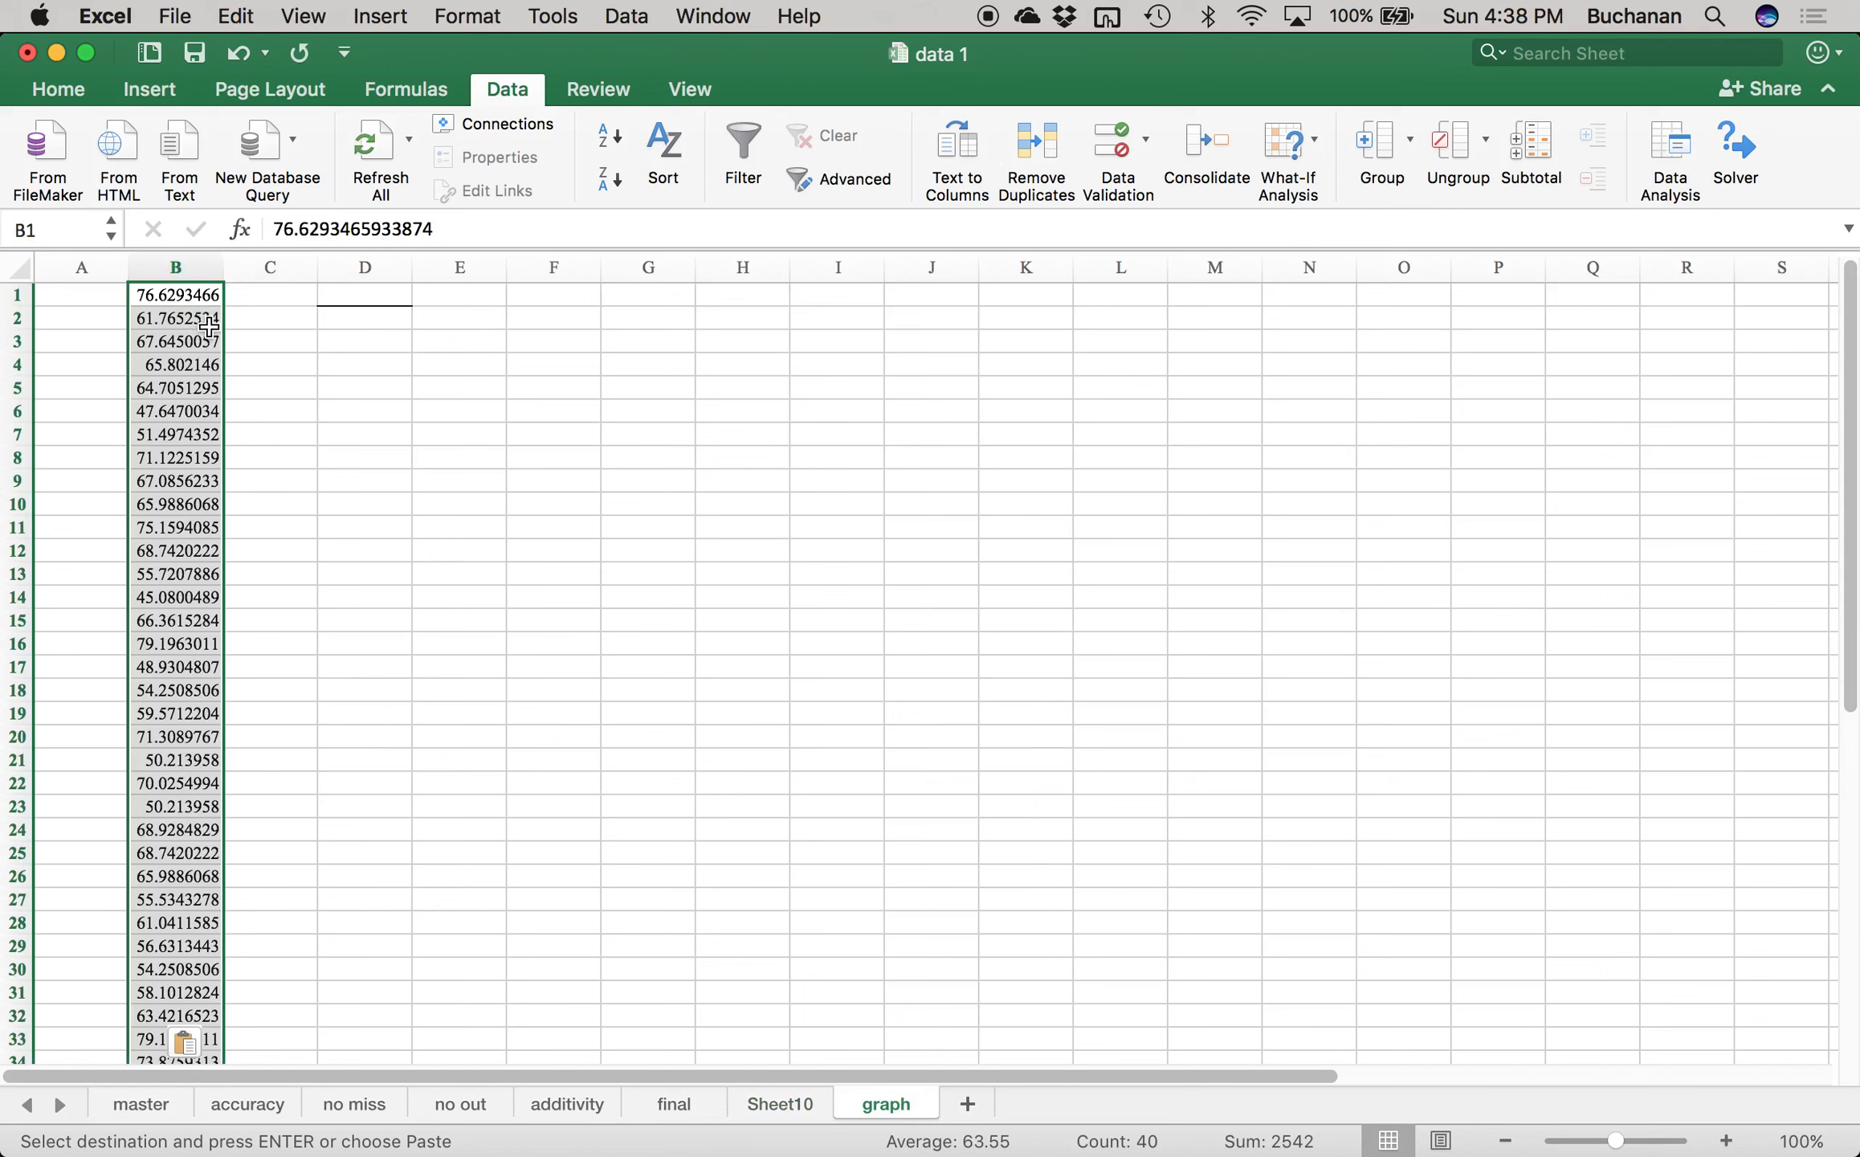
- Move the pasted values down one row to start at B2 and enter the heading Predicted in B1
{"action": "mouse_move", "coordinate": [225, 317]}
{"action": "left_mouse_down"}
{"action": "mouse_move", "coordinate": [237, 333]}
{"action": "mouse_move", "coordinate": [221, 340]}
{"action": "left_mouse_up"}
{"action": "left_click", "coordinate": [190, 292]}
{"action": "type", "text": "Predicted"}
{"action": "key", "text": "Return"}
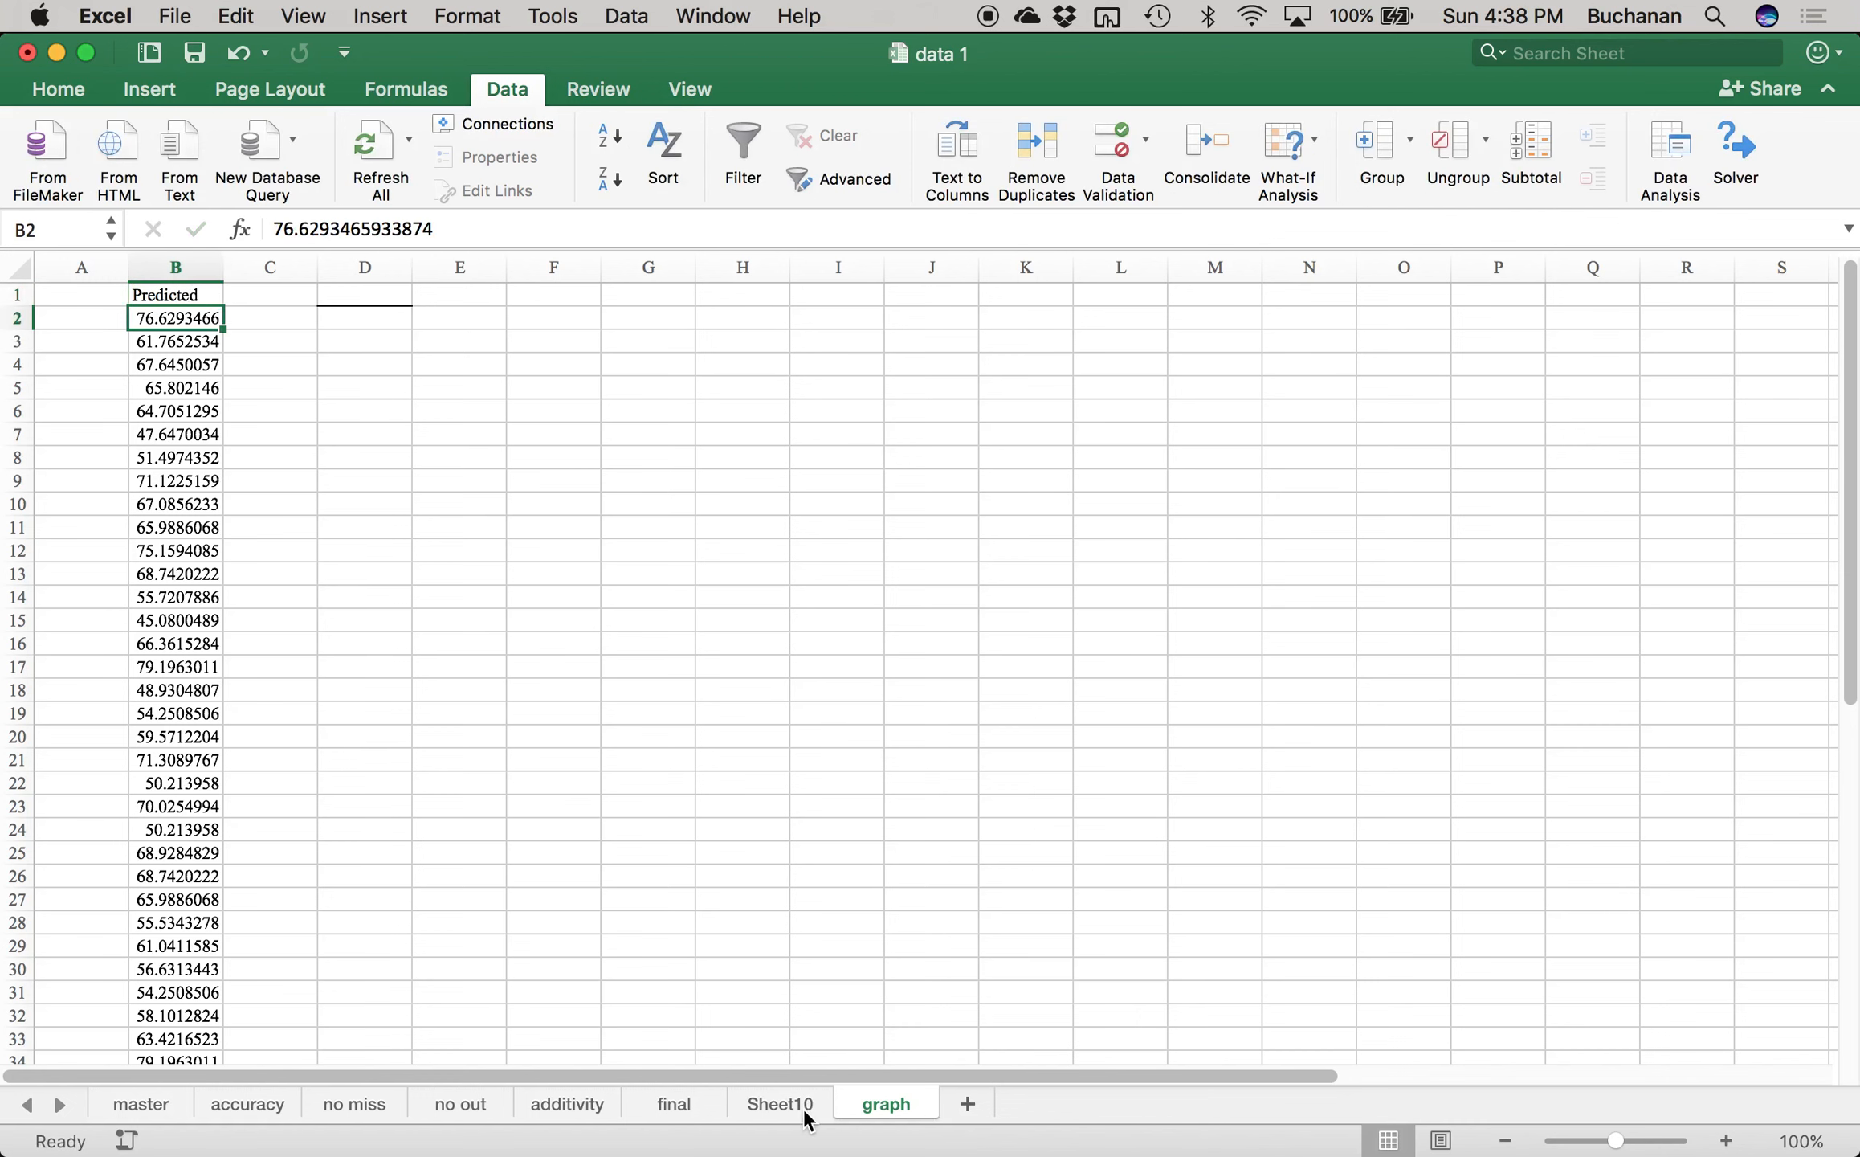
- Copy the grade column from the final sheet into column A of the graph sheet and rewrite its heading as Grade
{"action": "left_click", "coordinate": [661, 1105]}
{"action": "left_click", "coordinate": [535, 274]}
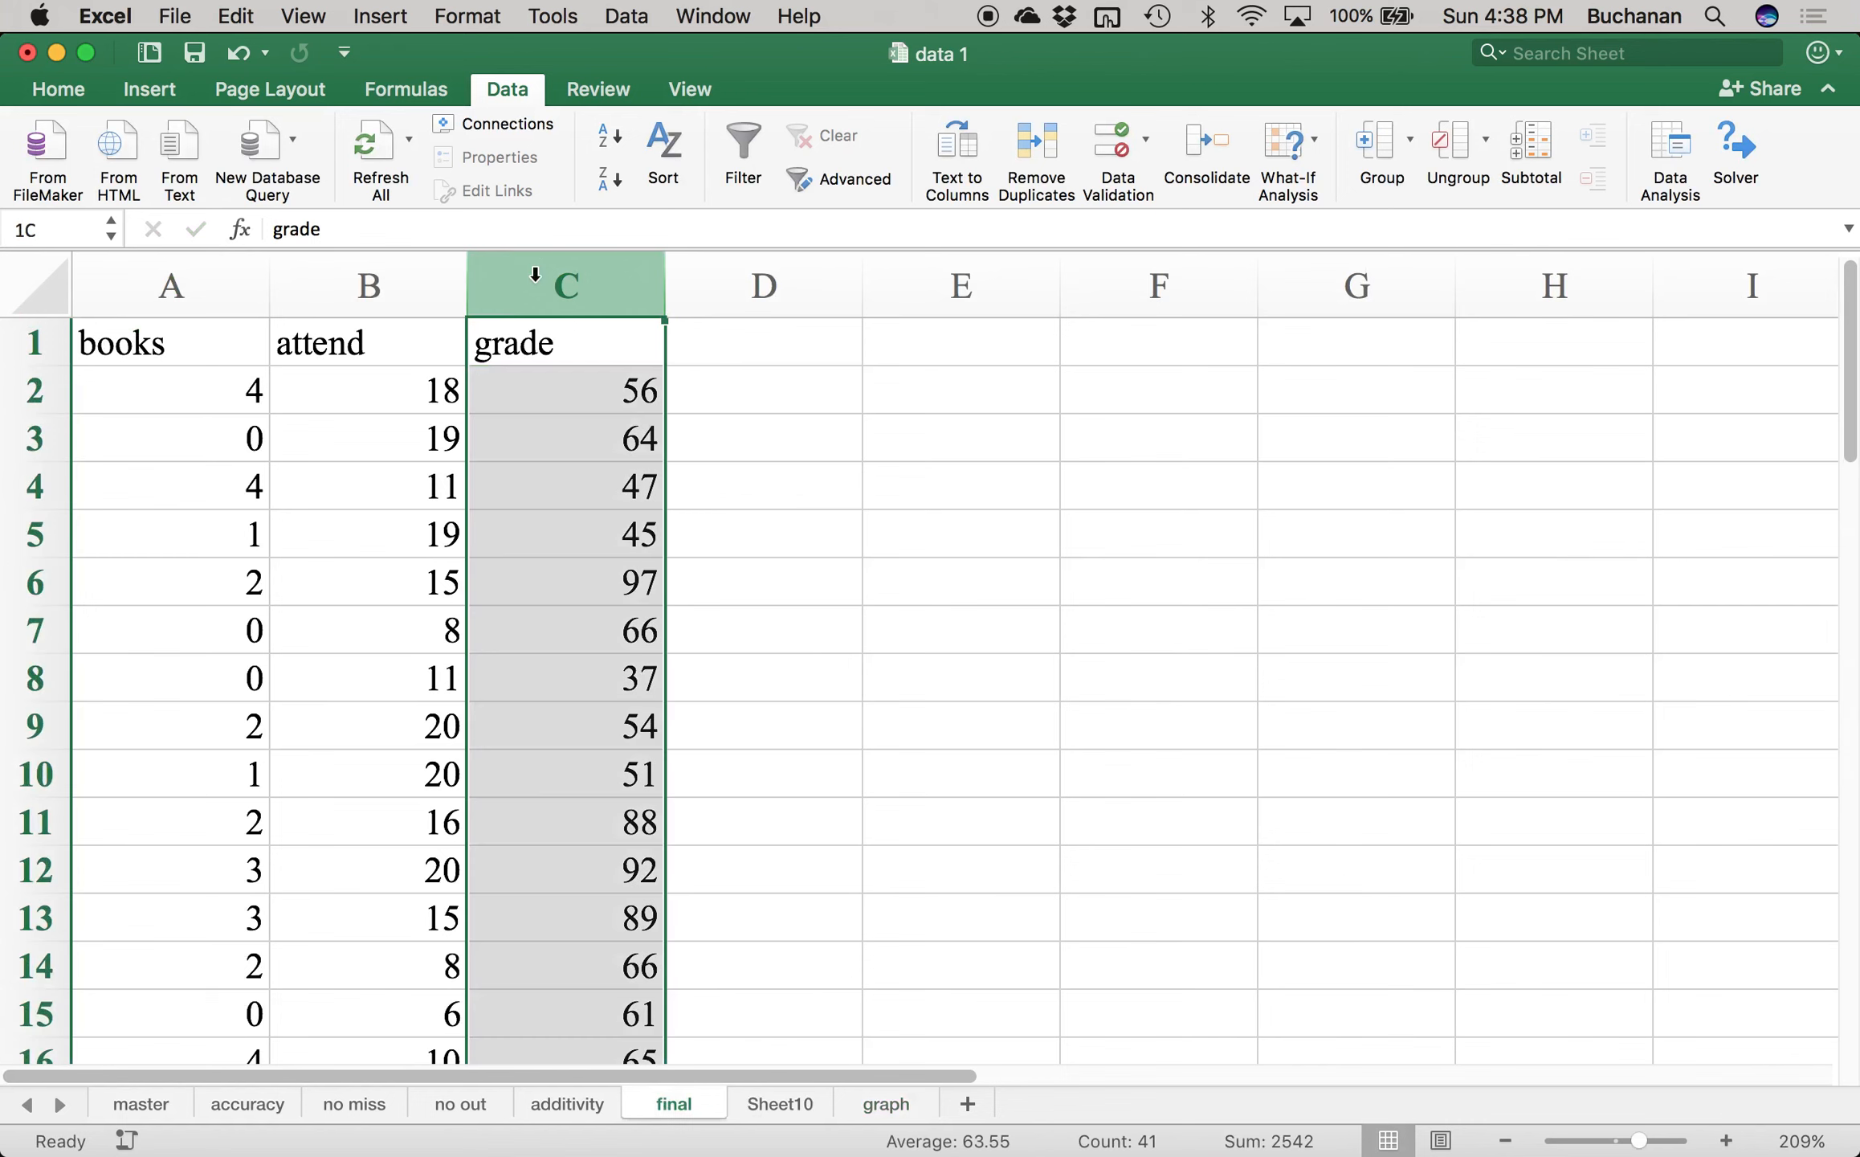
{"action": "key", "text": "super+c"}
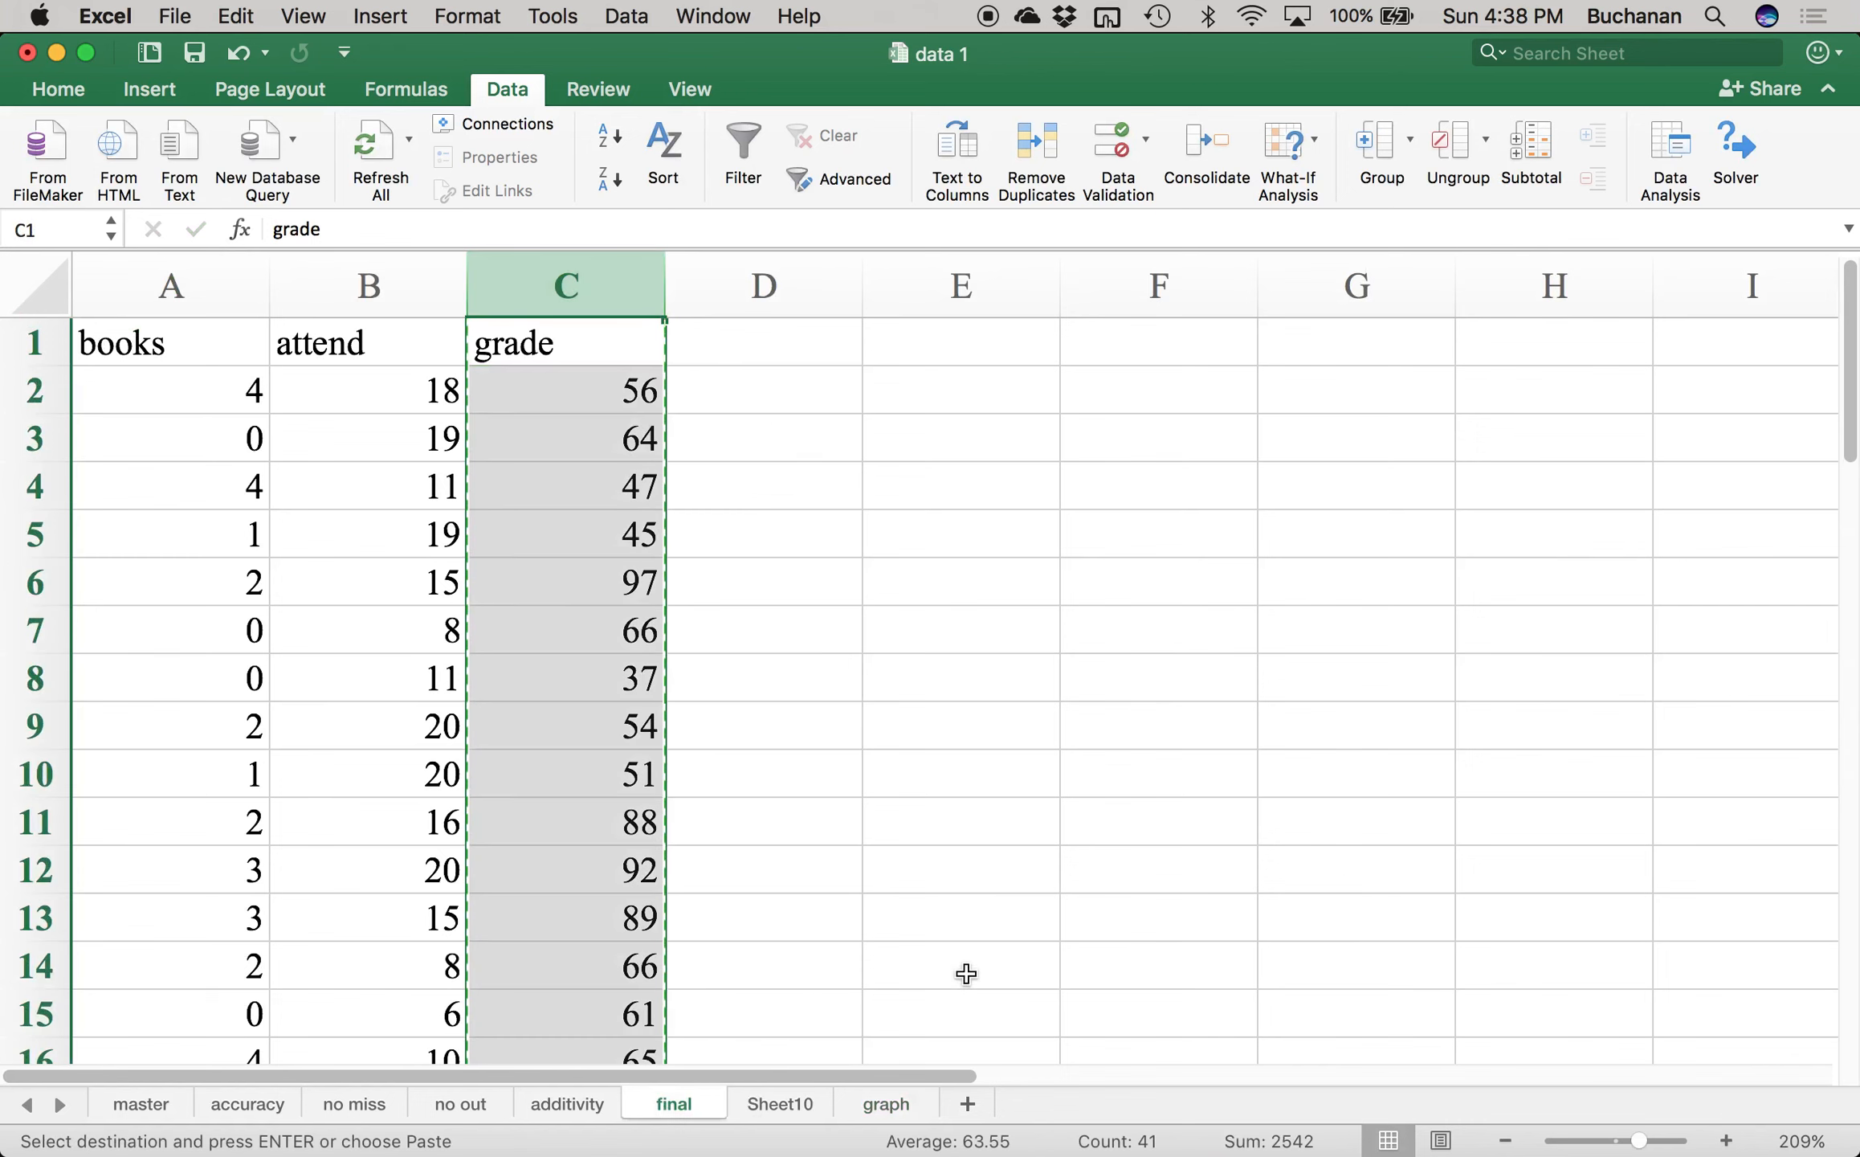
{"action": "left_click", "coordinate": [886, 1104]}
{"action": "left_click", "coordinate": [84, 294]}
{"action": "key", "text": "super+v"}
{"action": "left_click", "coordinate": [93, 305]}
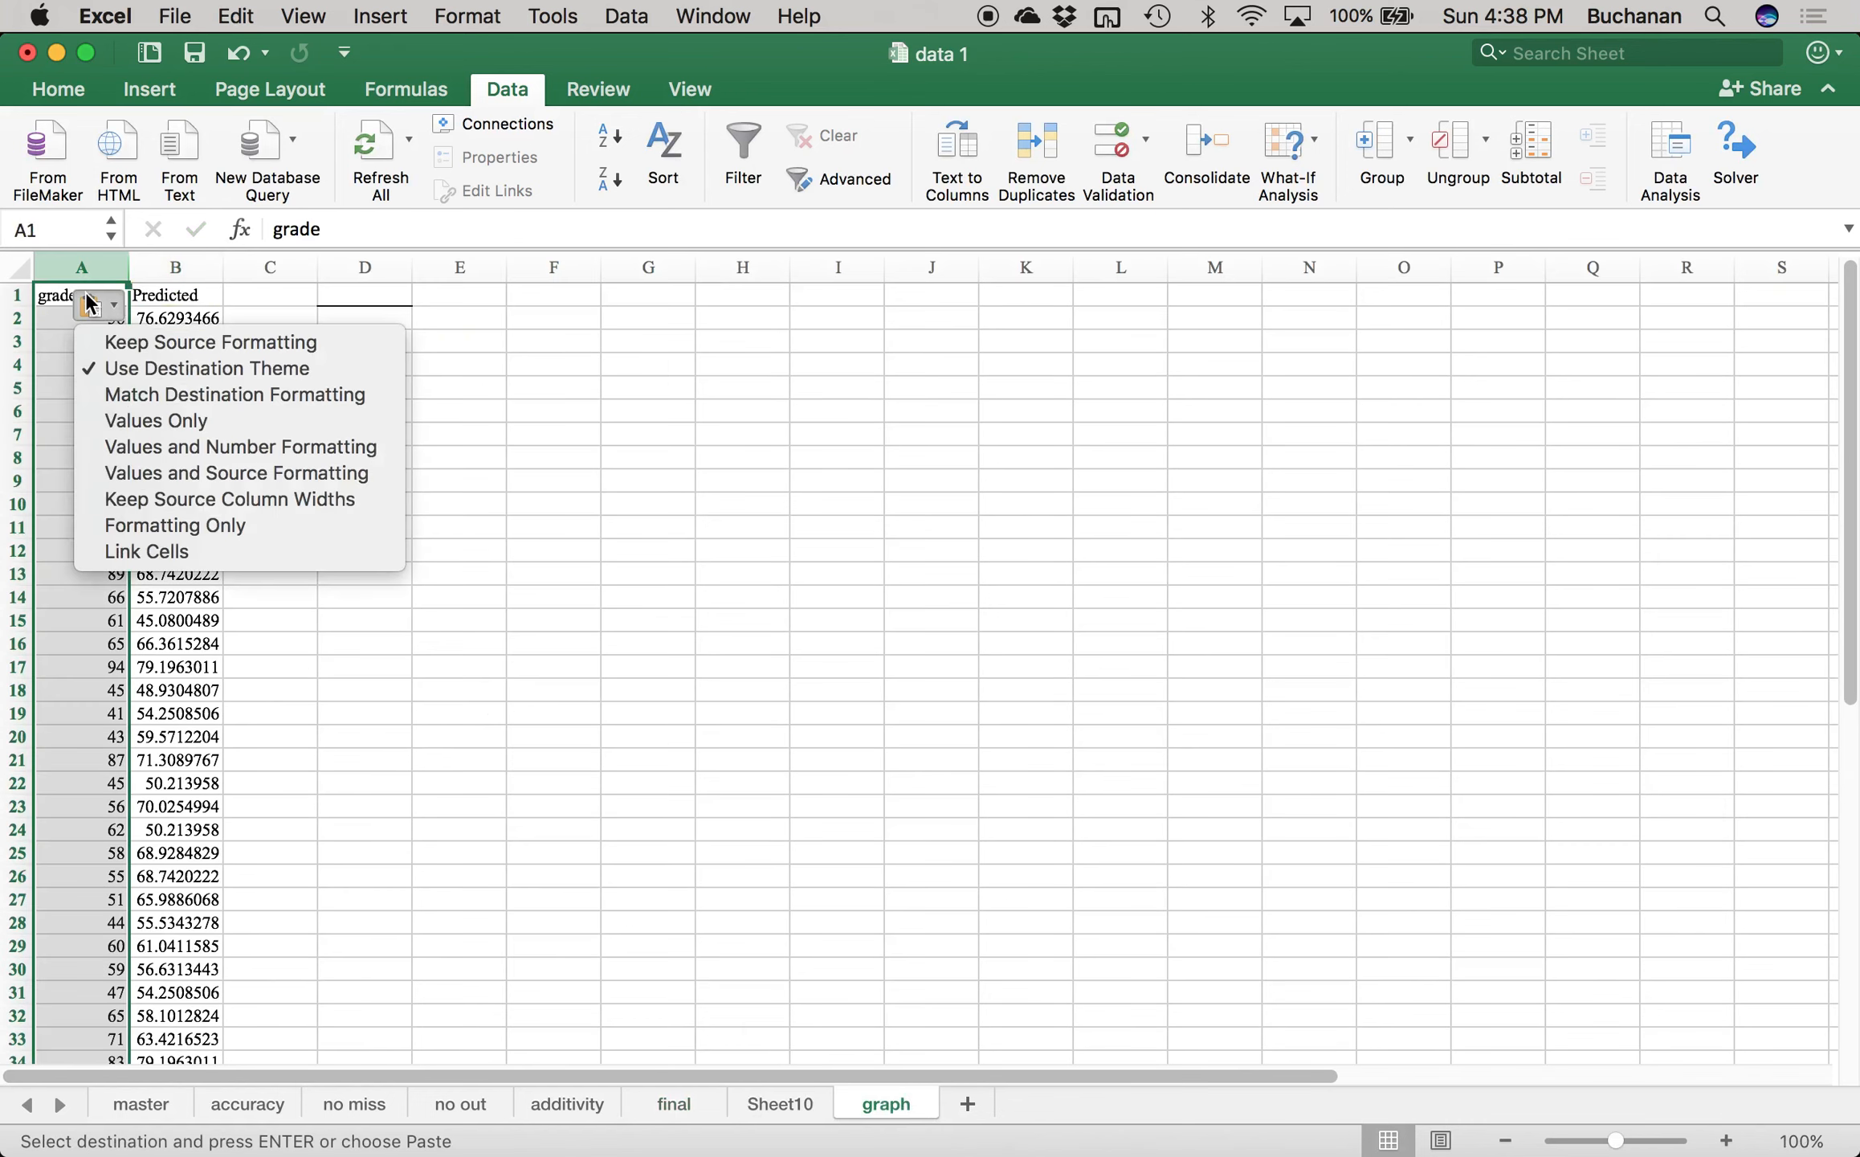
{"action": "left_click", "coordinate": [50, 297]}
{"action": "type", "text": "Gr"}
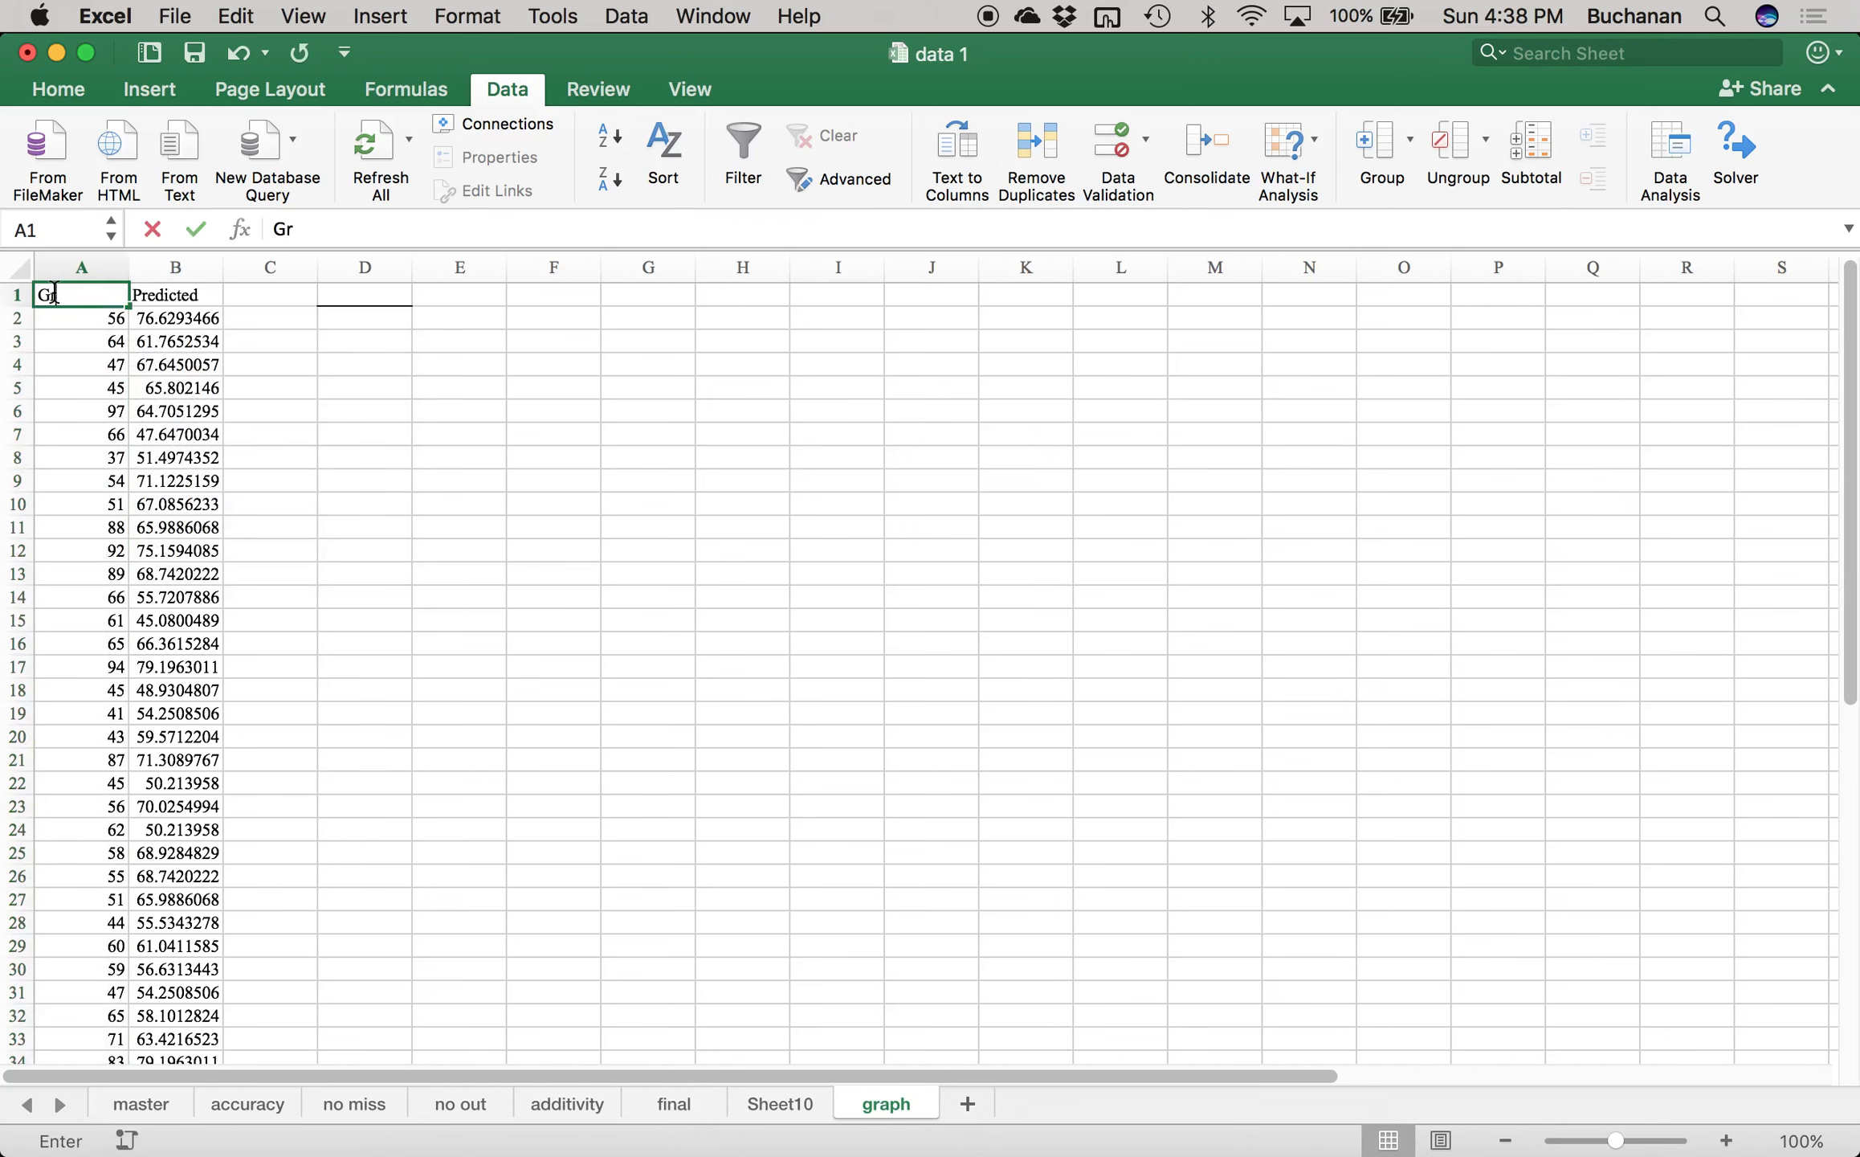
{"action": "key", "text": "Return"}
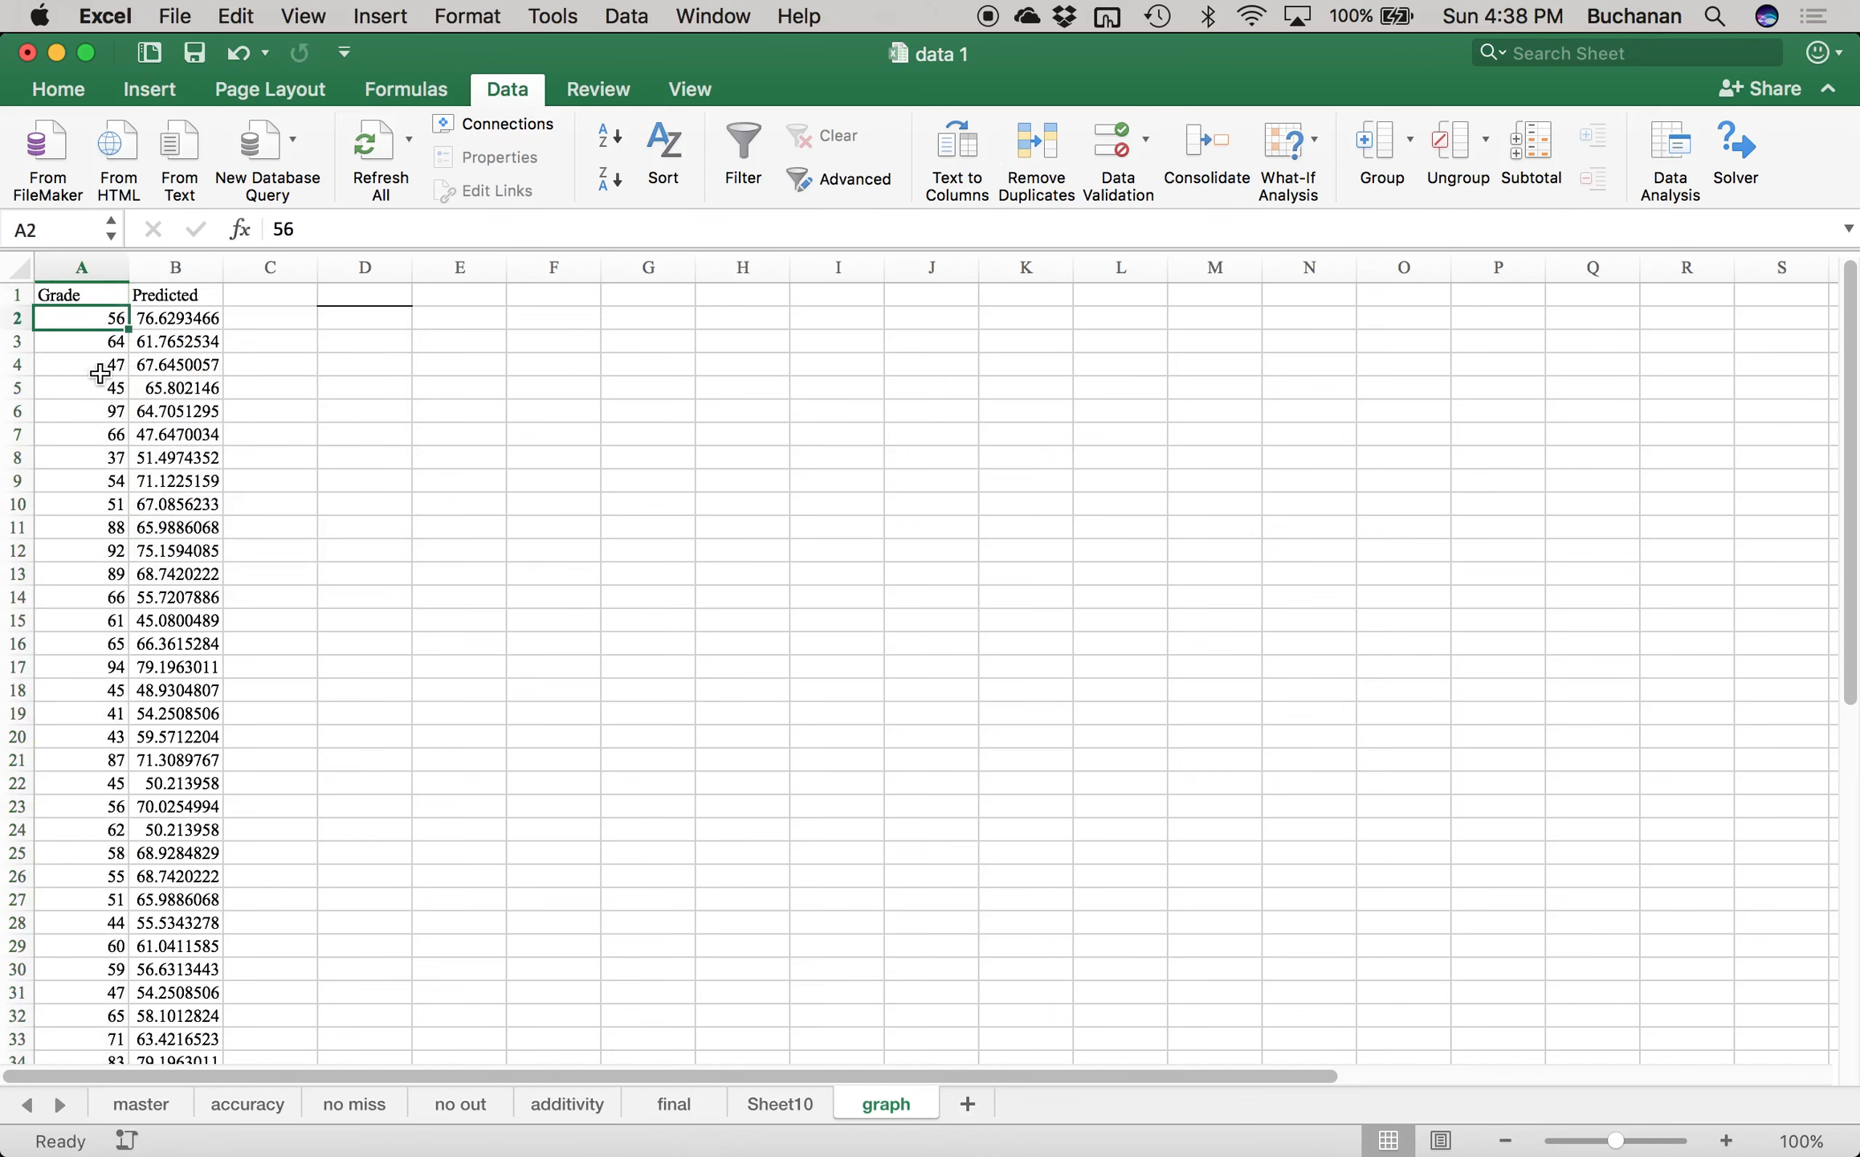
- Move the Grade column from column A to column C, beside the Predicted values
{"action": "left_click", "coordinate": [99, 265]}
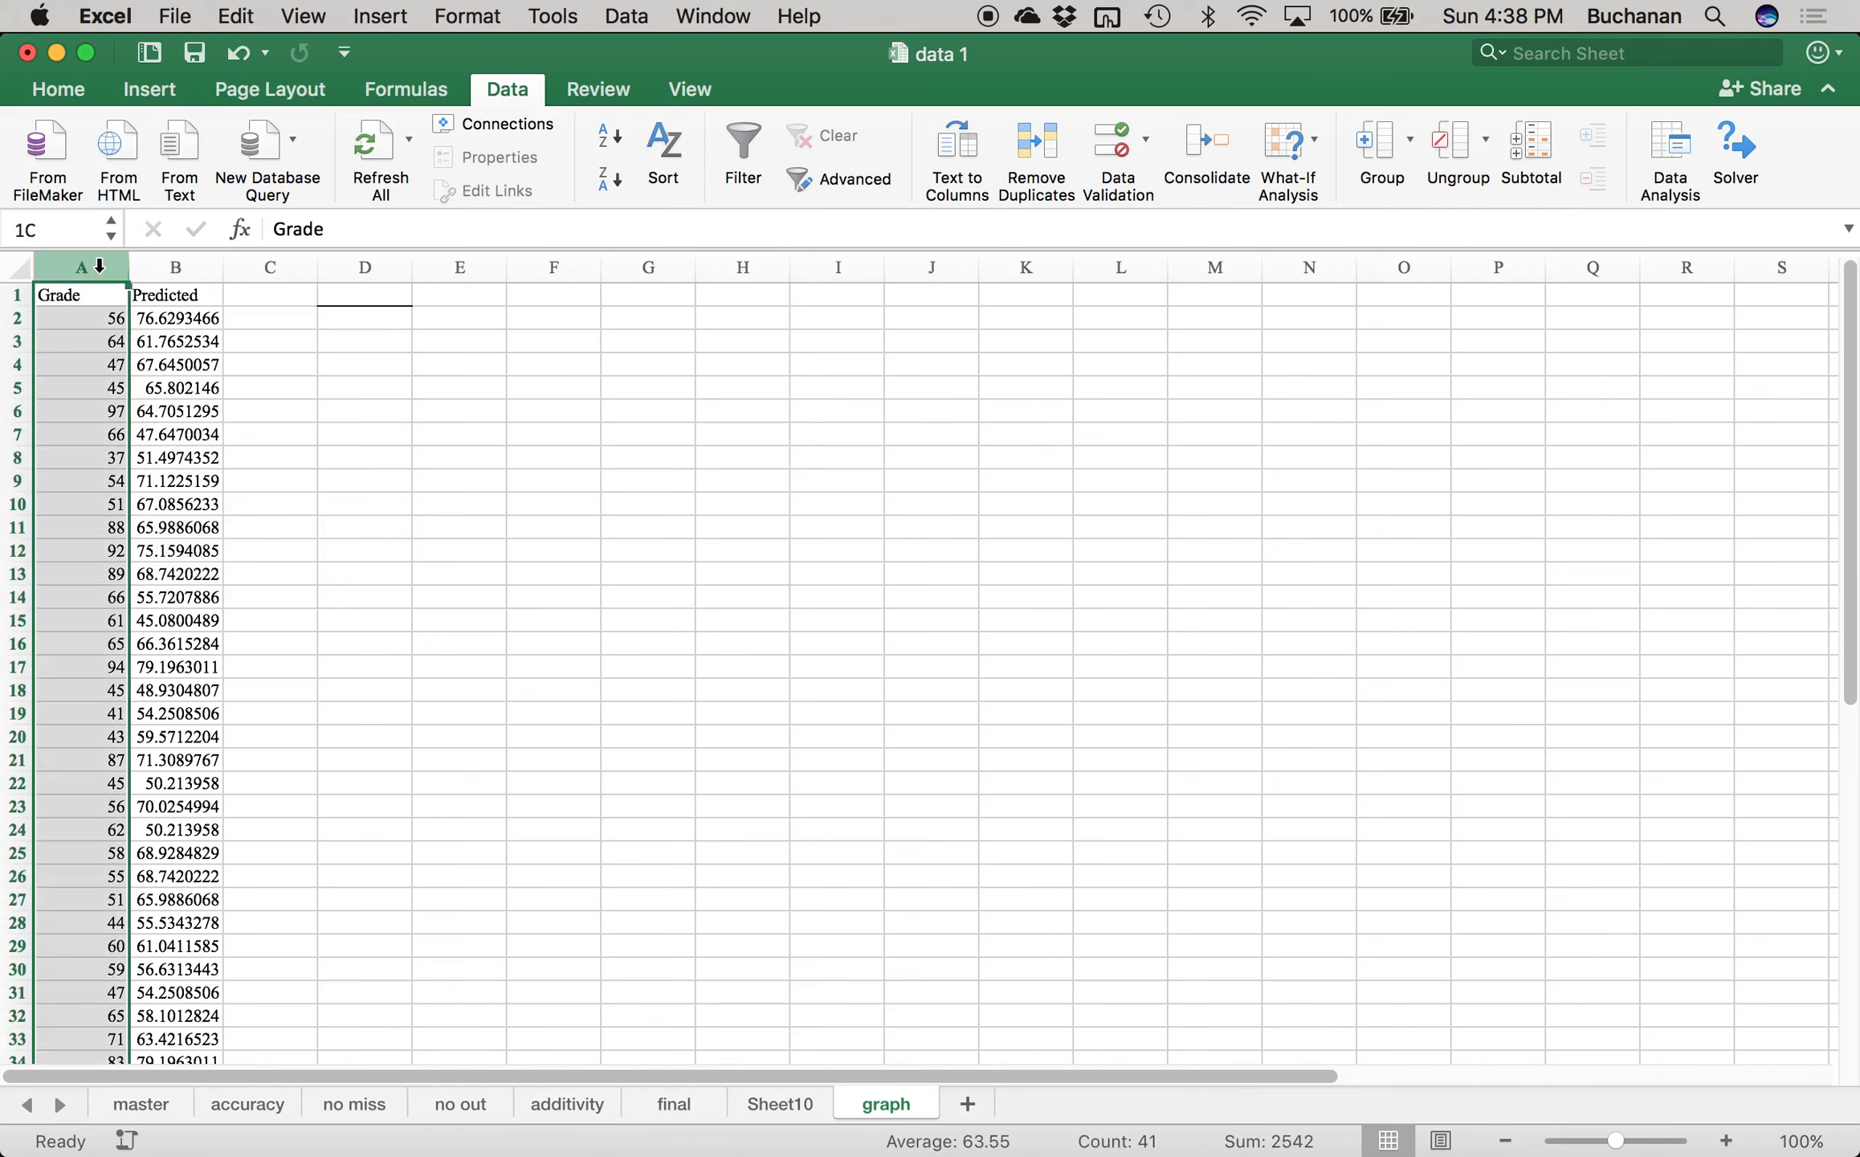
{"action": "key", "text": "super+x"}
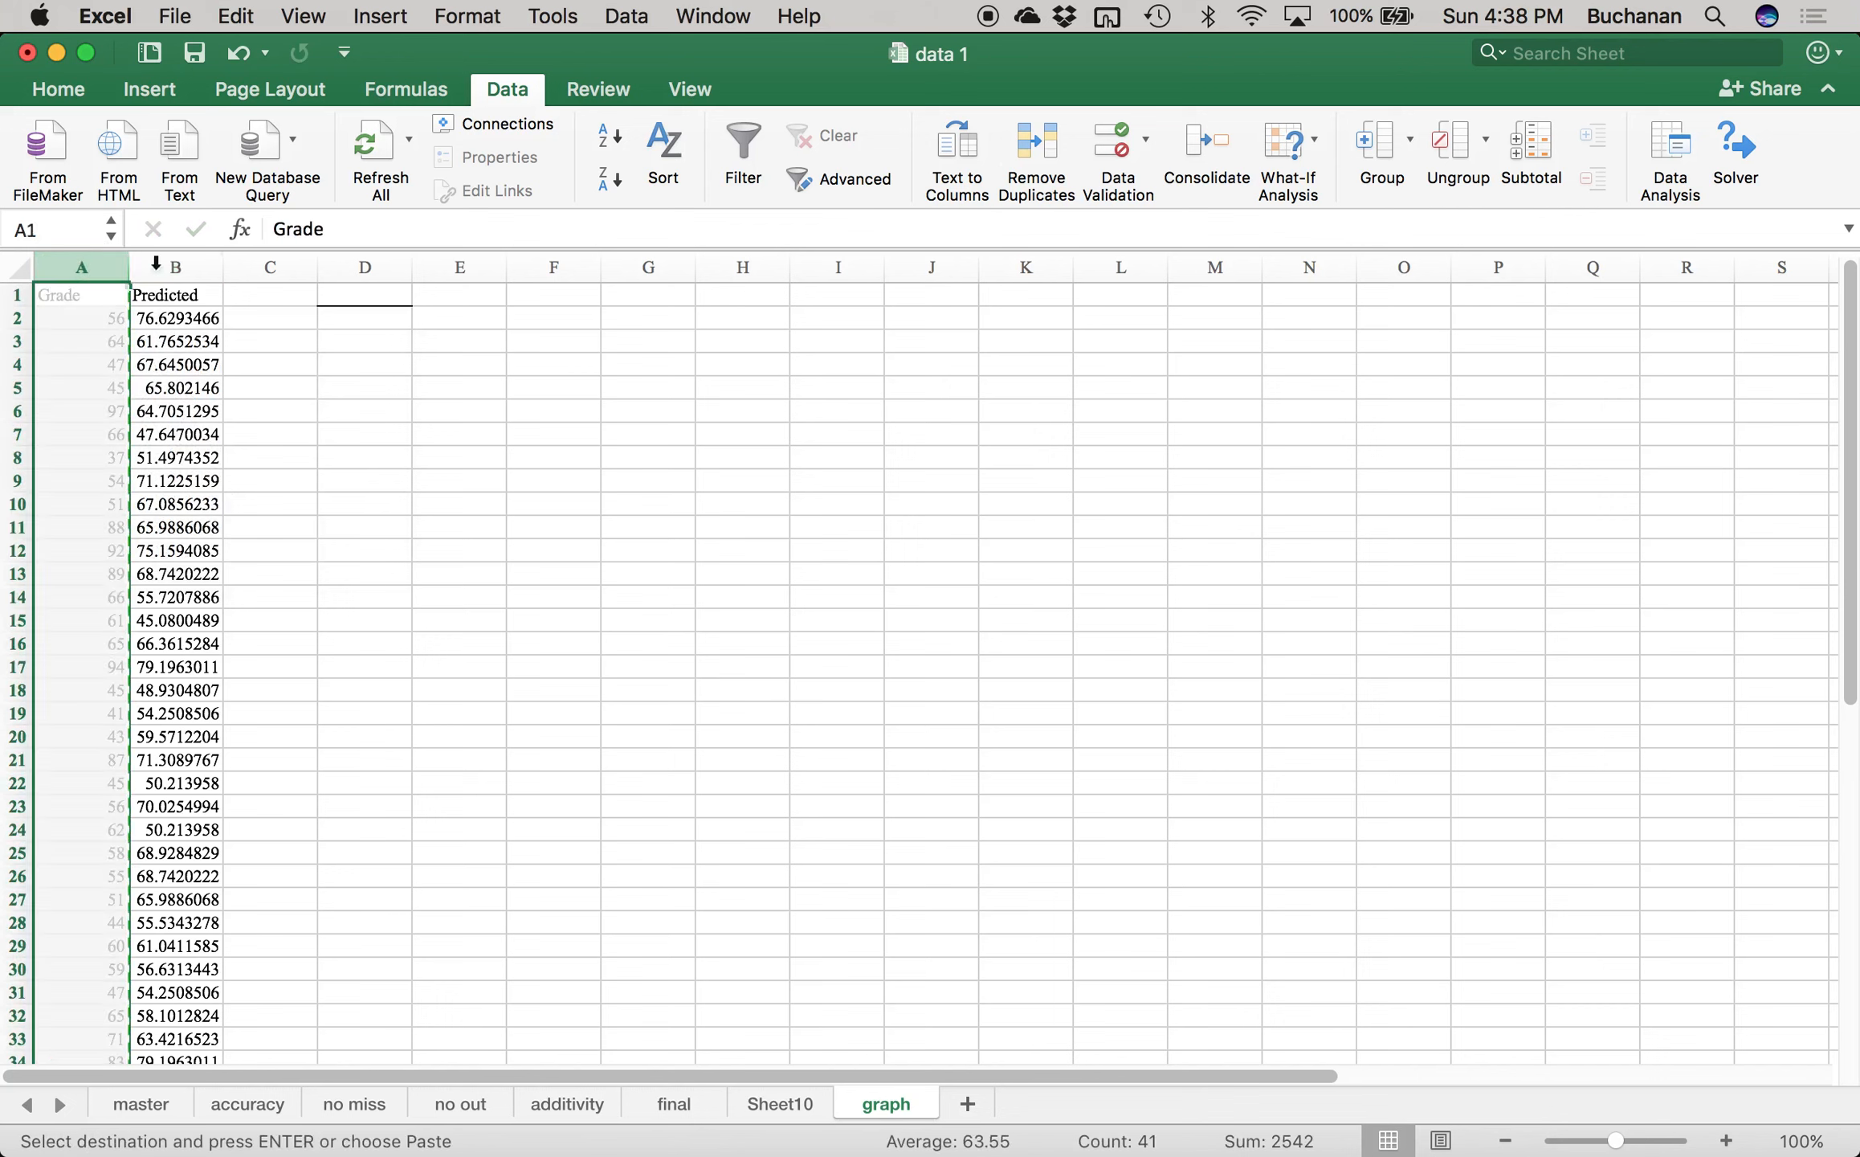
{"action": "left_click", "coordinate": [262, 290]}
{"action": "key", "text": "super+v"}
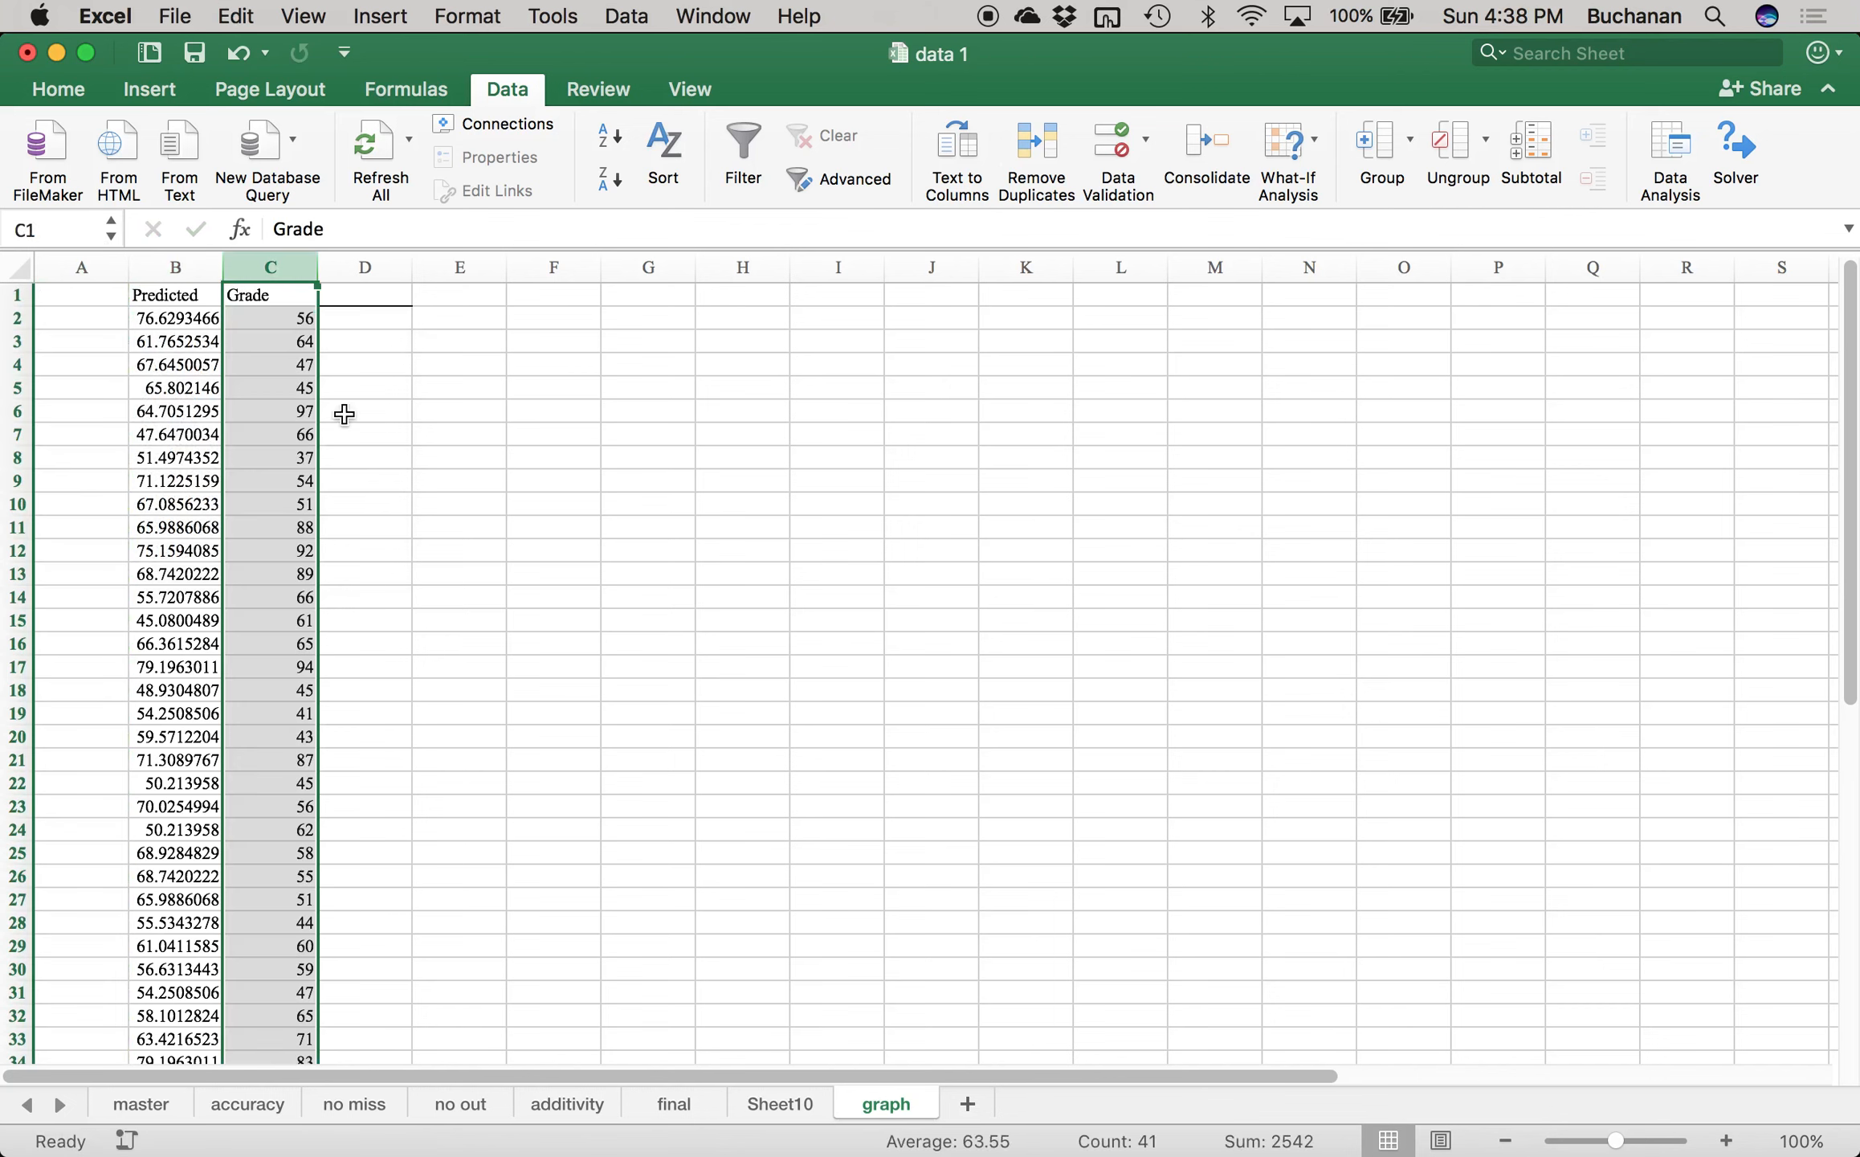
{"action": "left_click_drag", "start_coordinate": [1616, 1140], "coordinate": [1637, 1147]}
{"action": "left_click", "coordinate": [277, 329]}
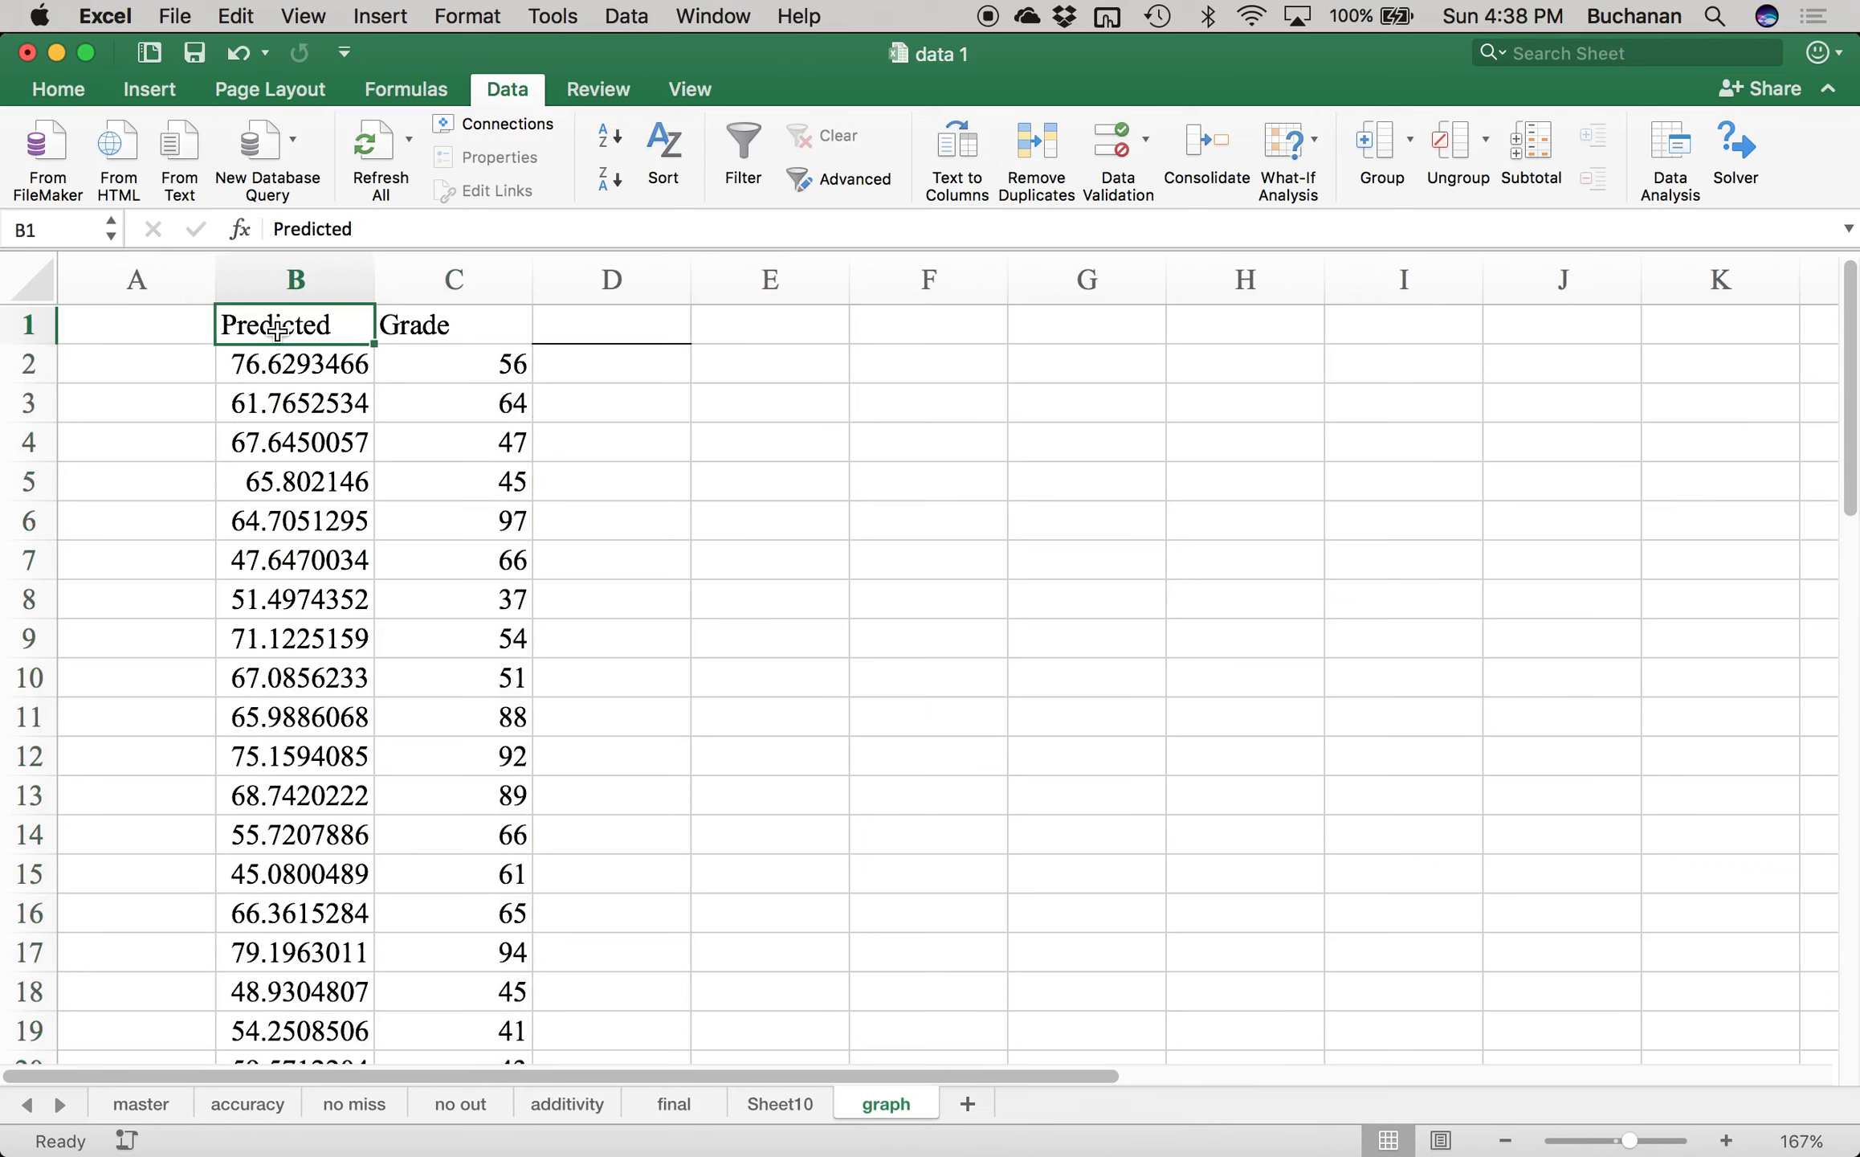
{"action": "left_click", "coordinate": [464, 317]}
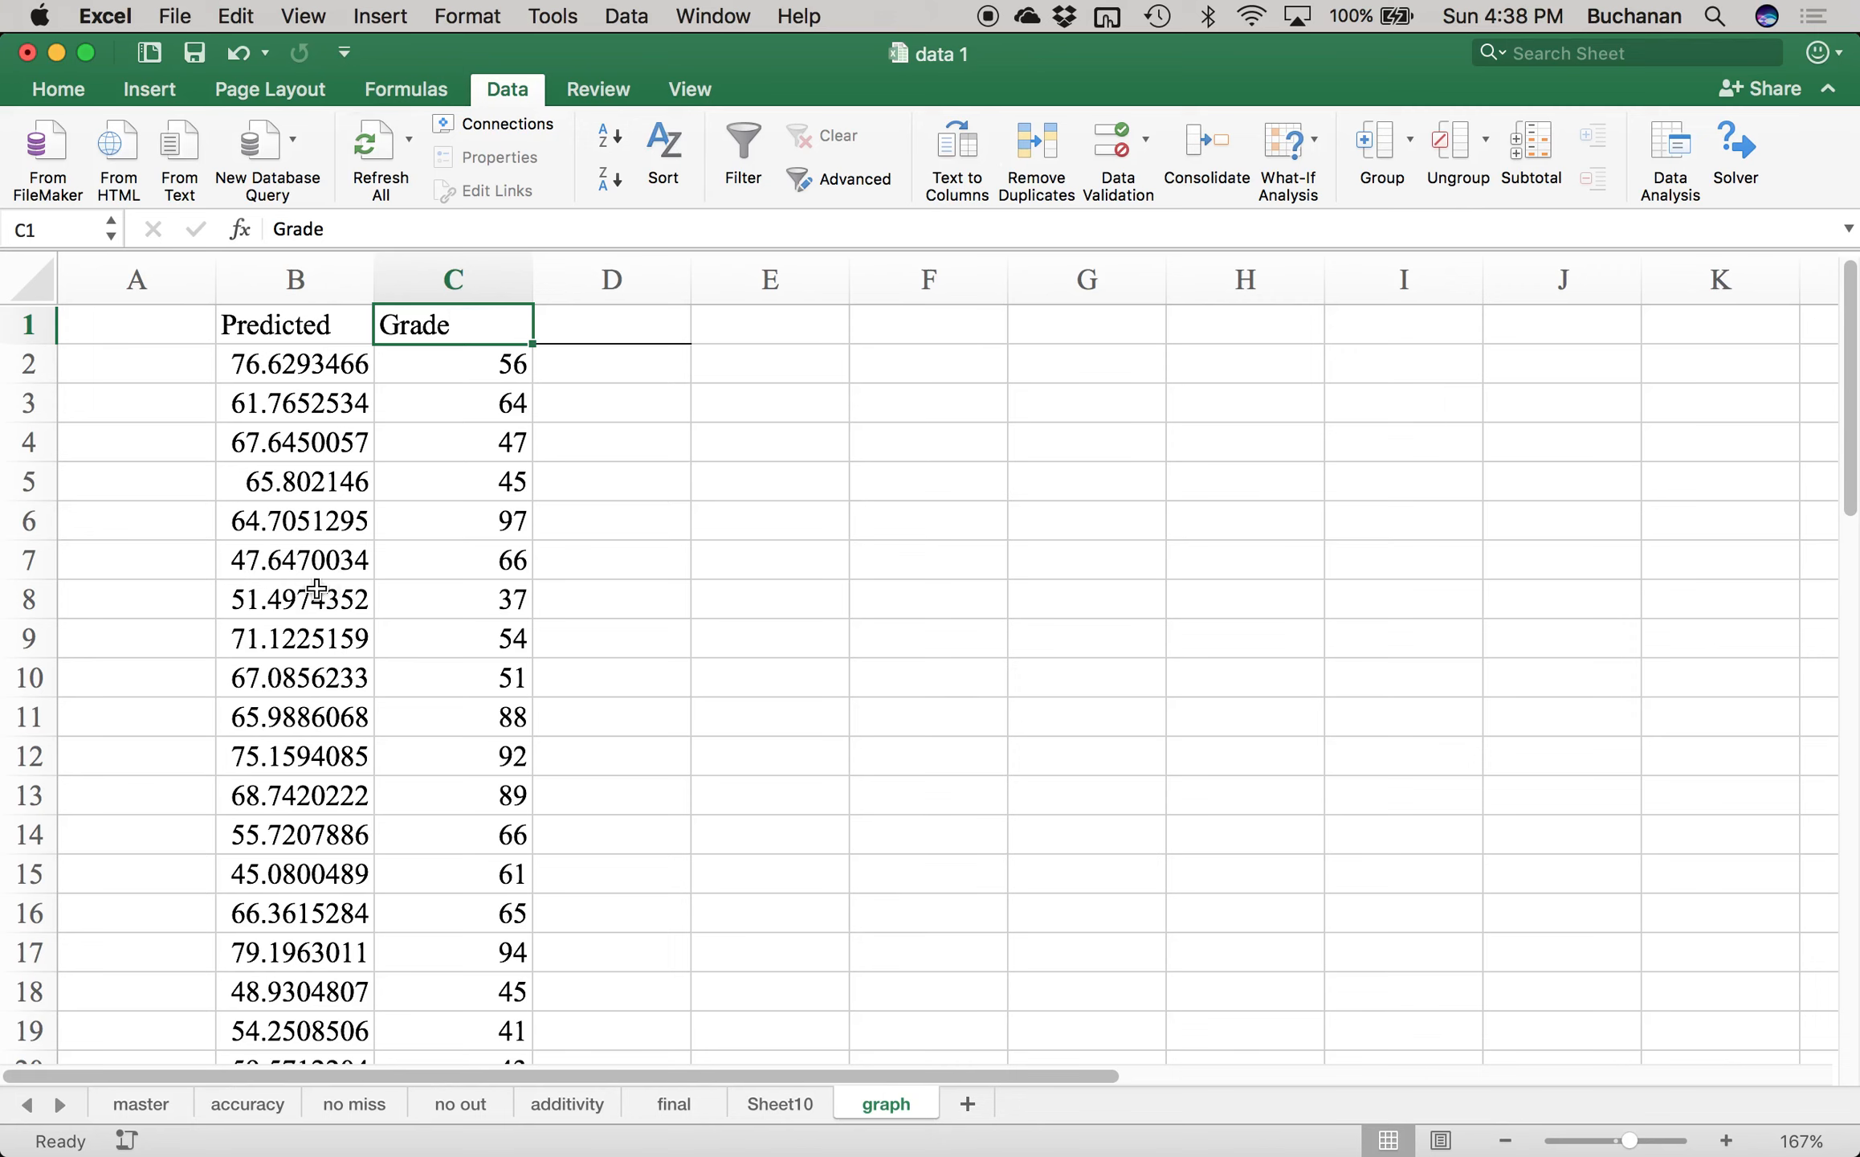
{"action": "left_click", "coordinate": [256, 361]}
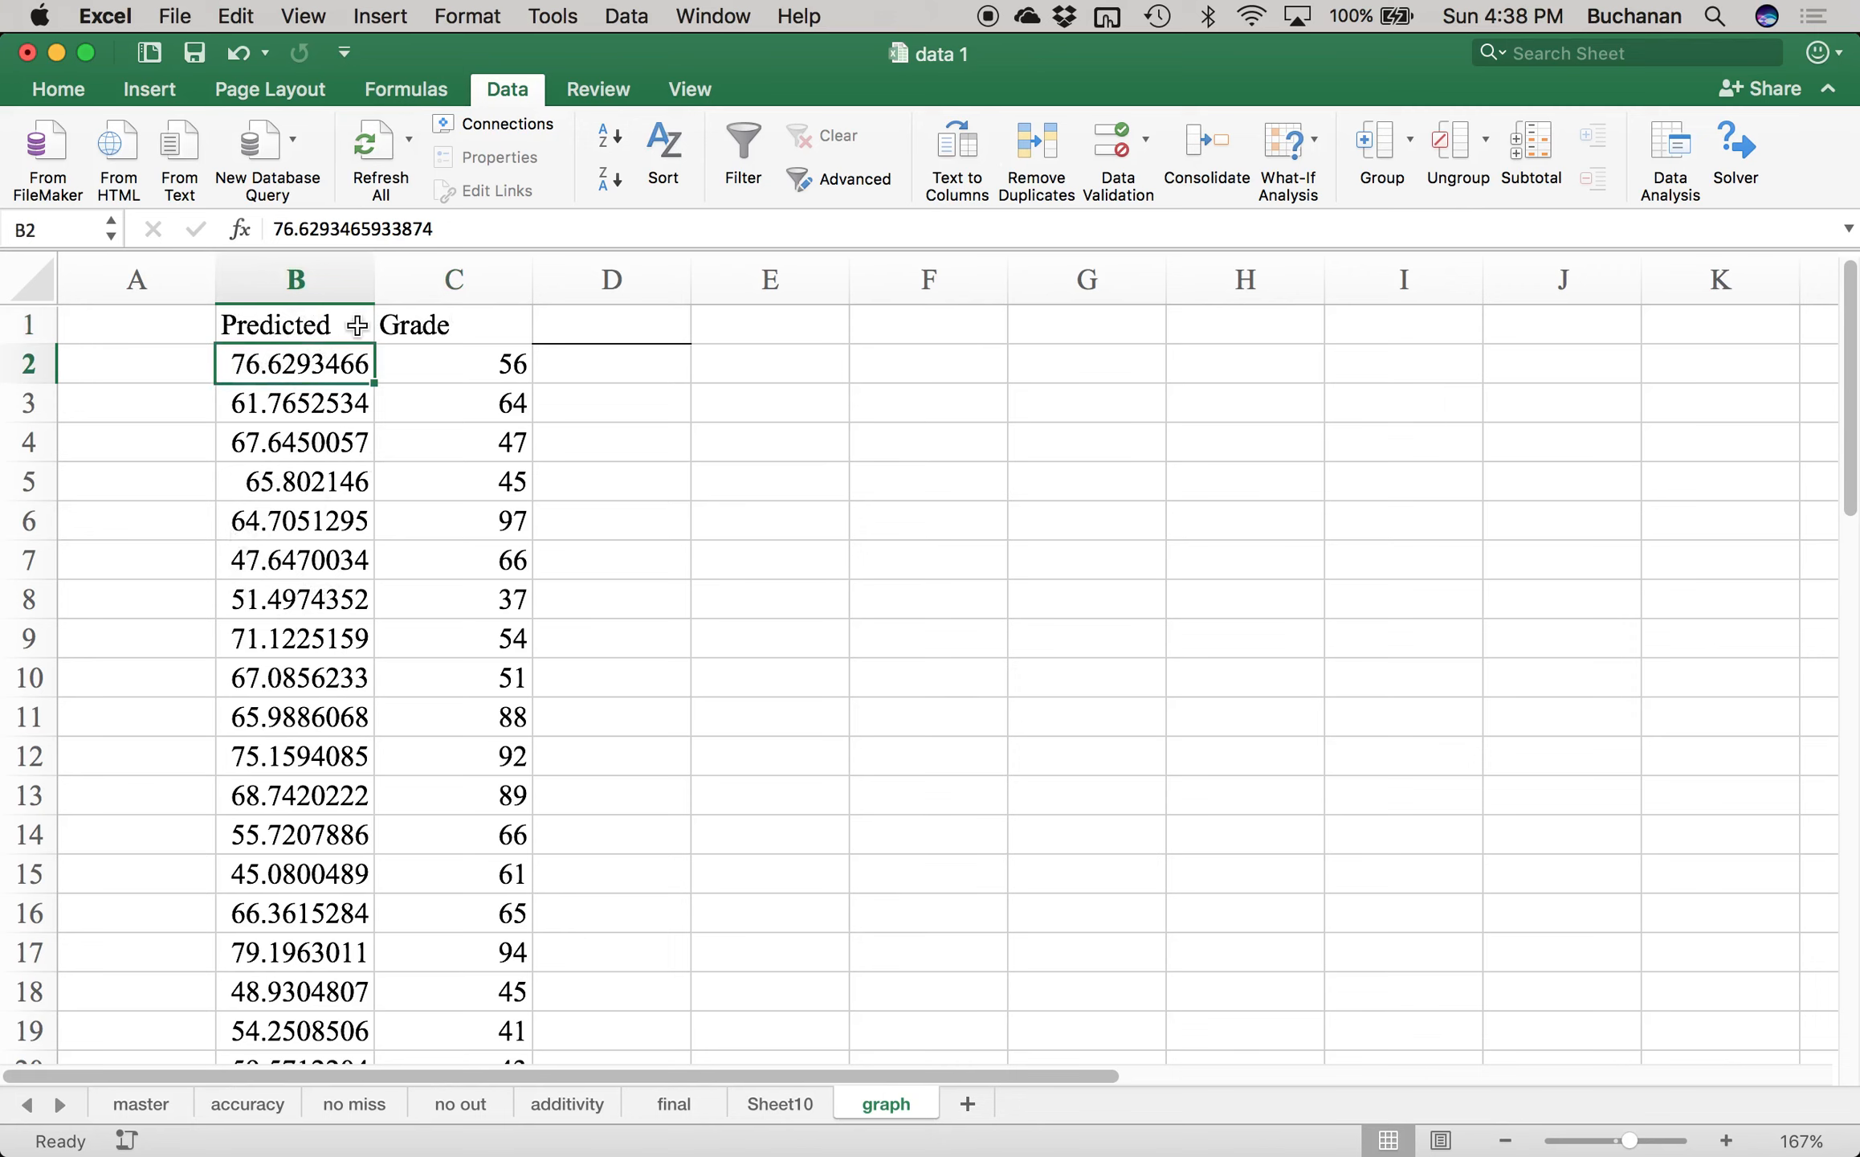
- Insert a plain scatter chart from the Predicted and Grade columns and place it beside the data
{"action": "left_click", "coordinate": [453, 367]}
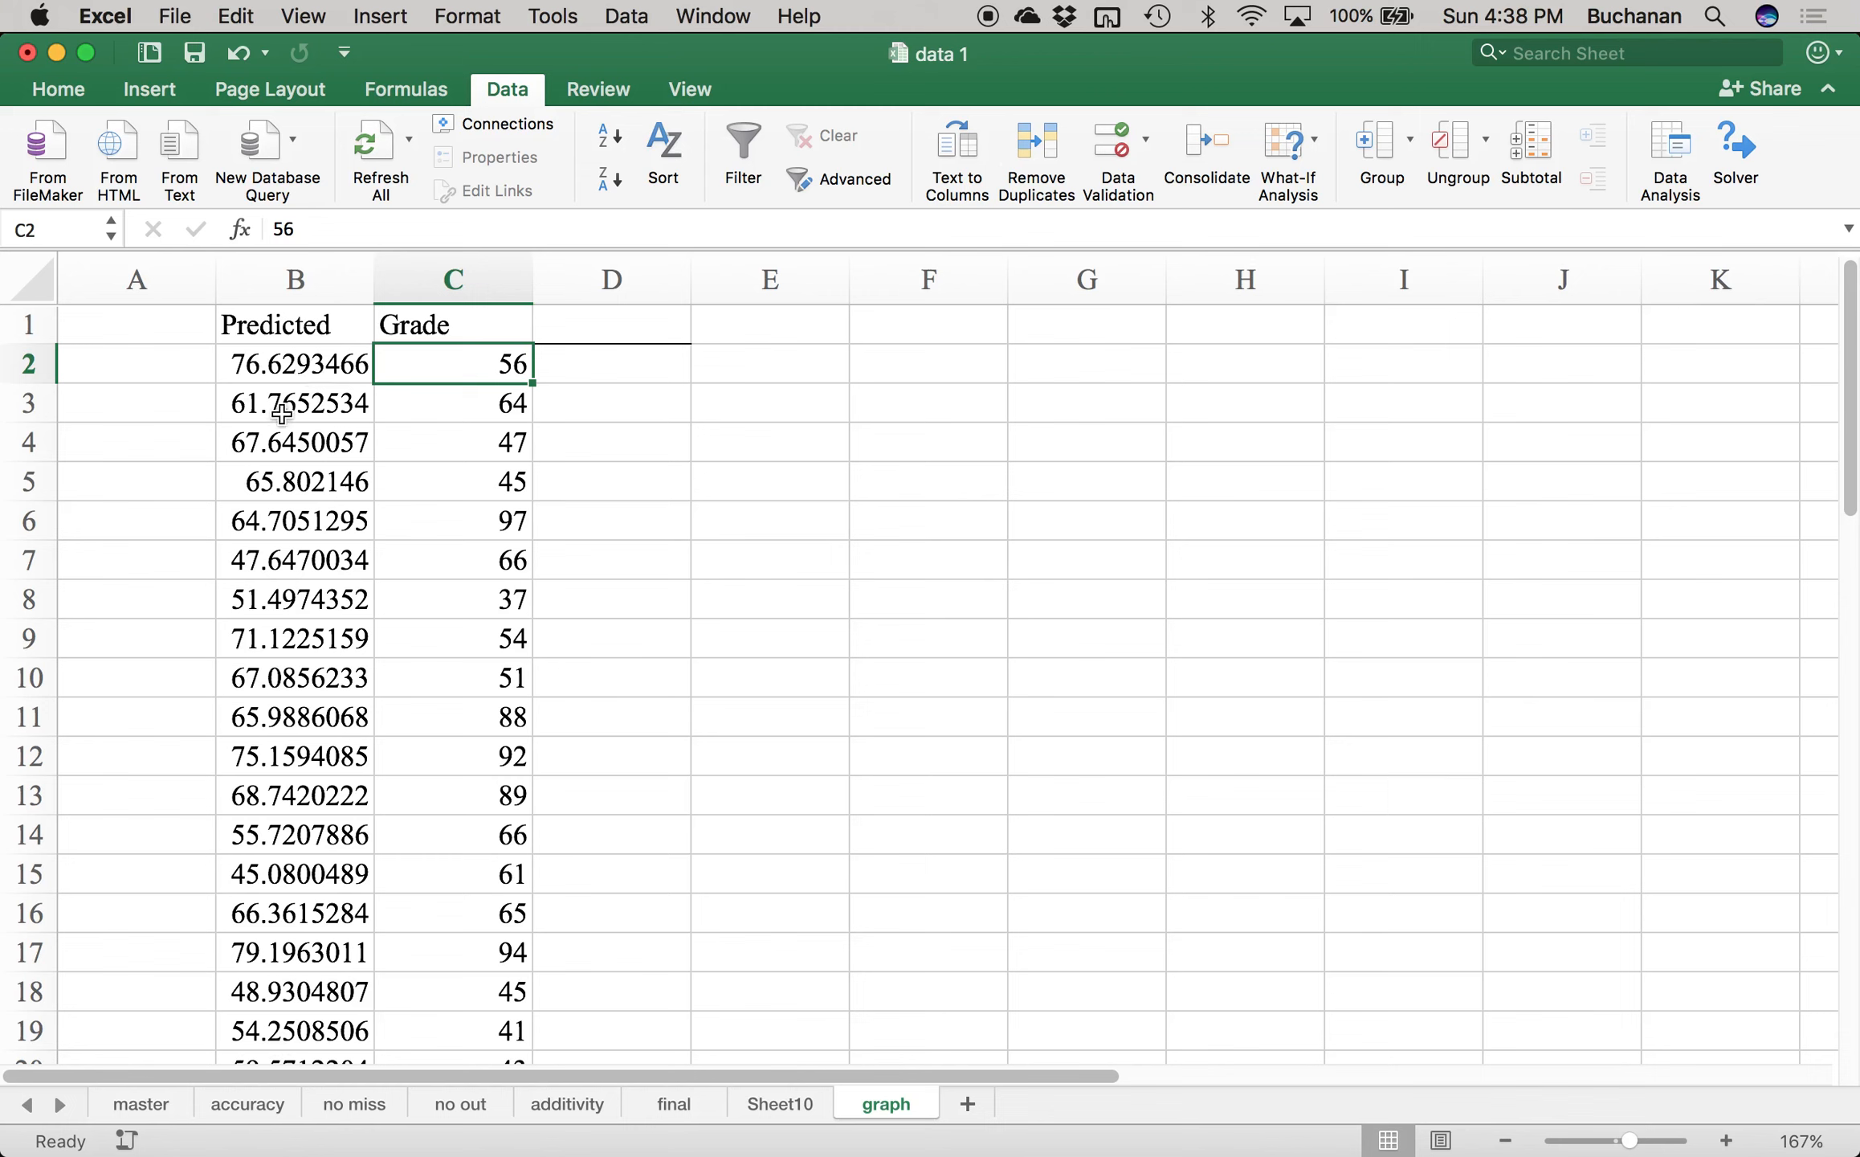
{"action": "left_click_drag", "start_coordinate": [309, 407], "coordinate": [476, 414]}
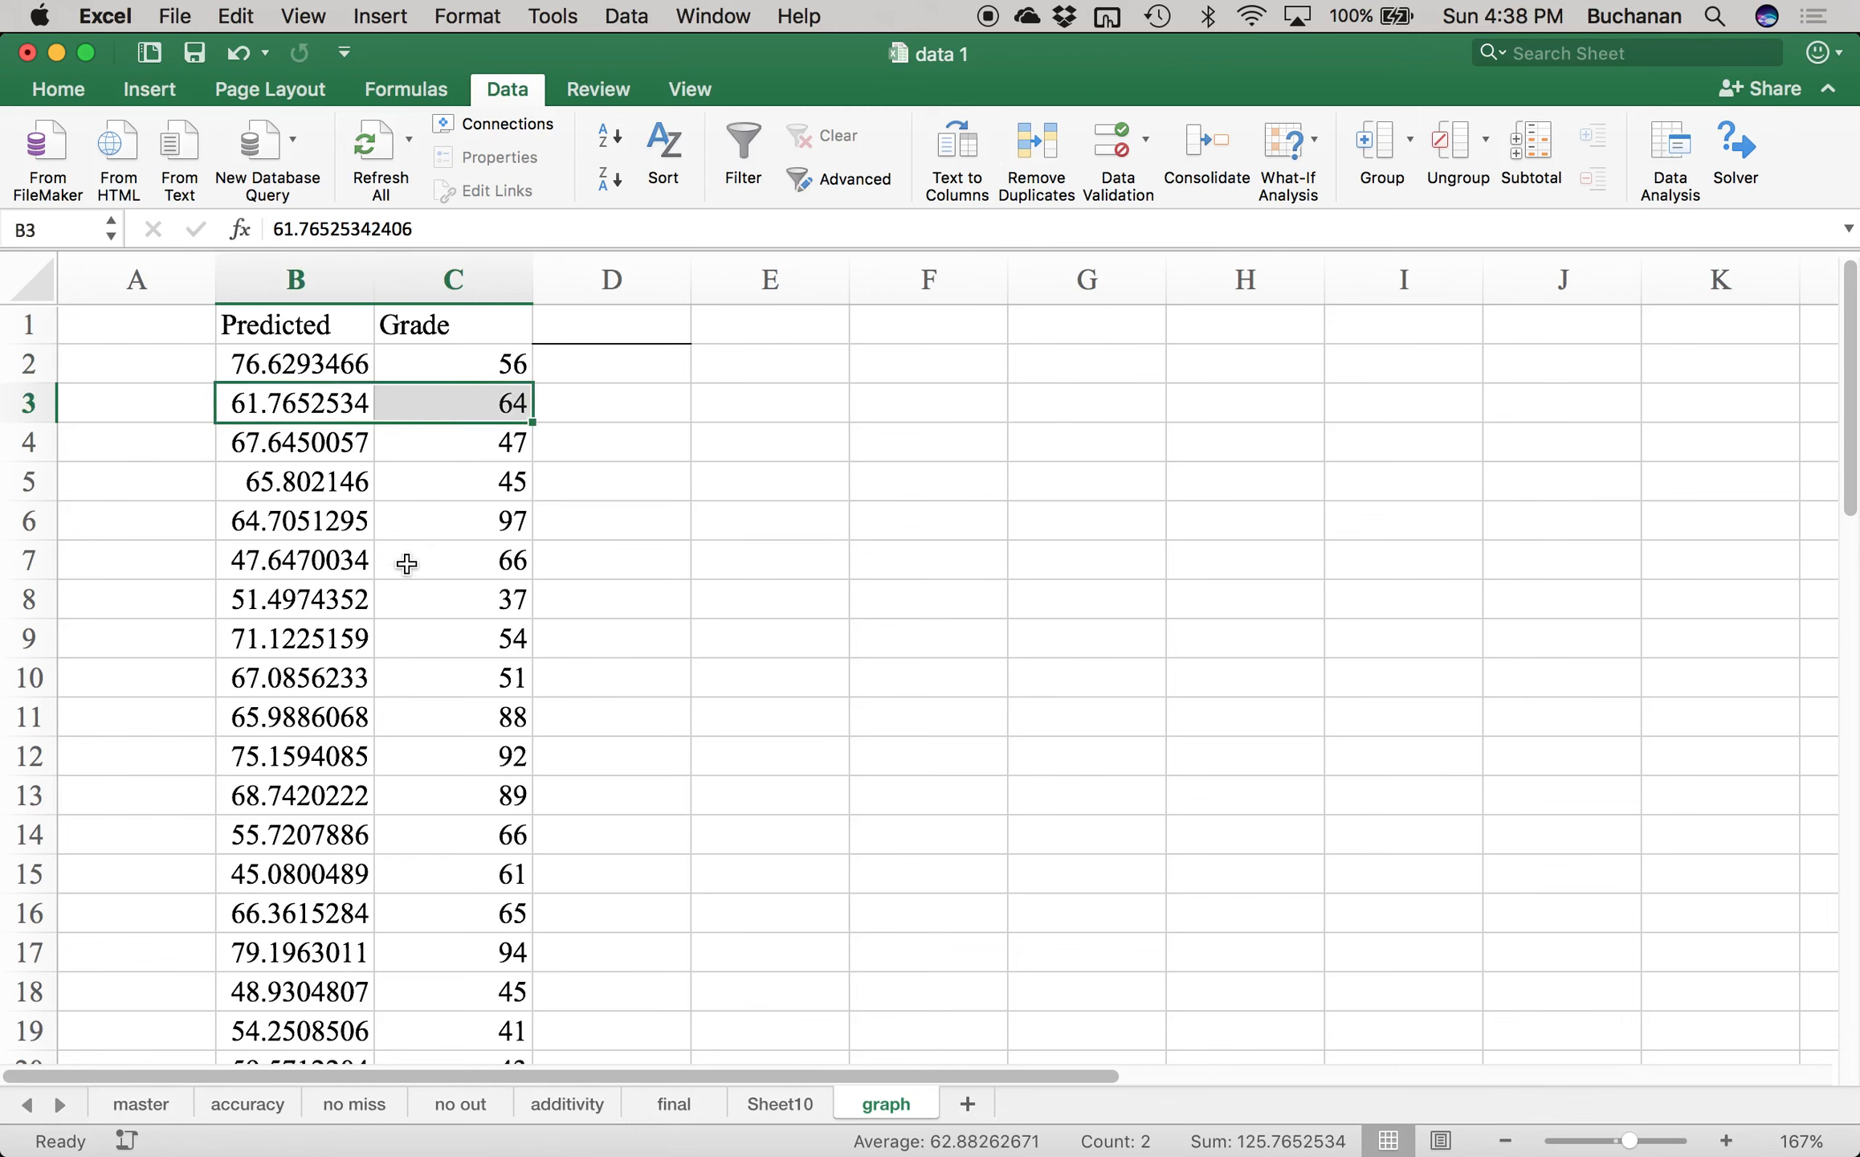
{"action": "left_click", "coordinate": [309, 274]}
{"action": "left_click_drag", "start_coordinate": [310, 274], "coordinate": [421, 278]}
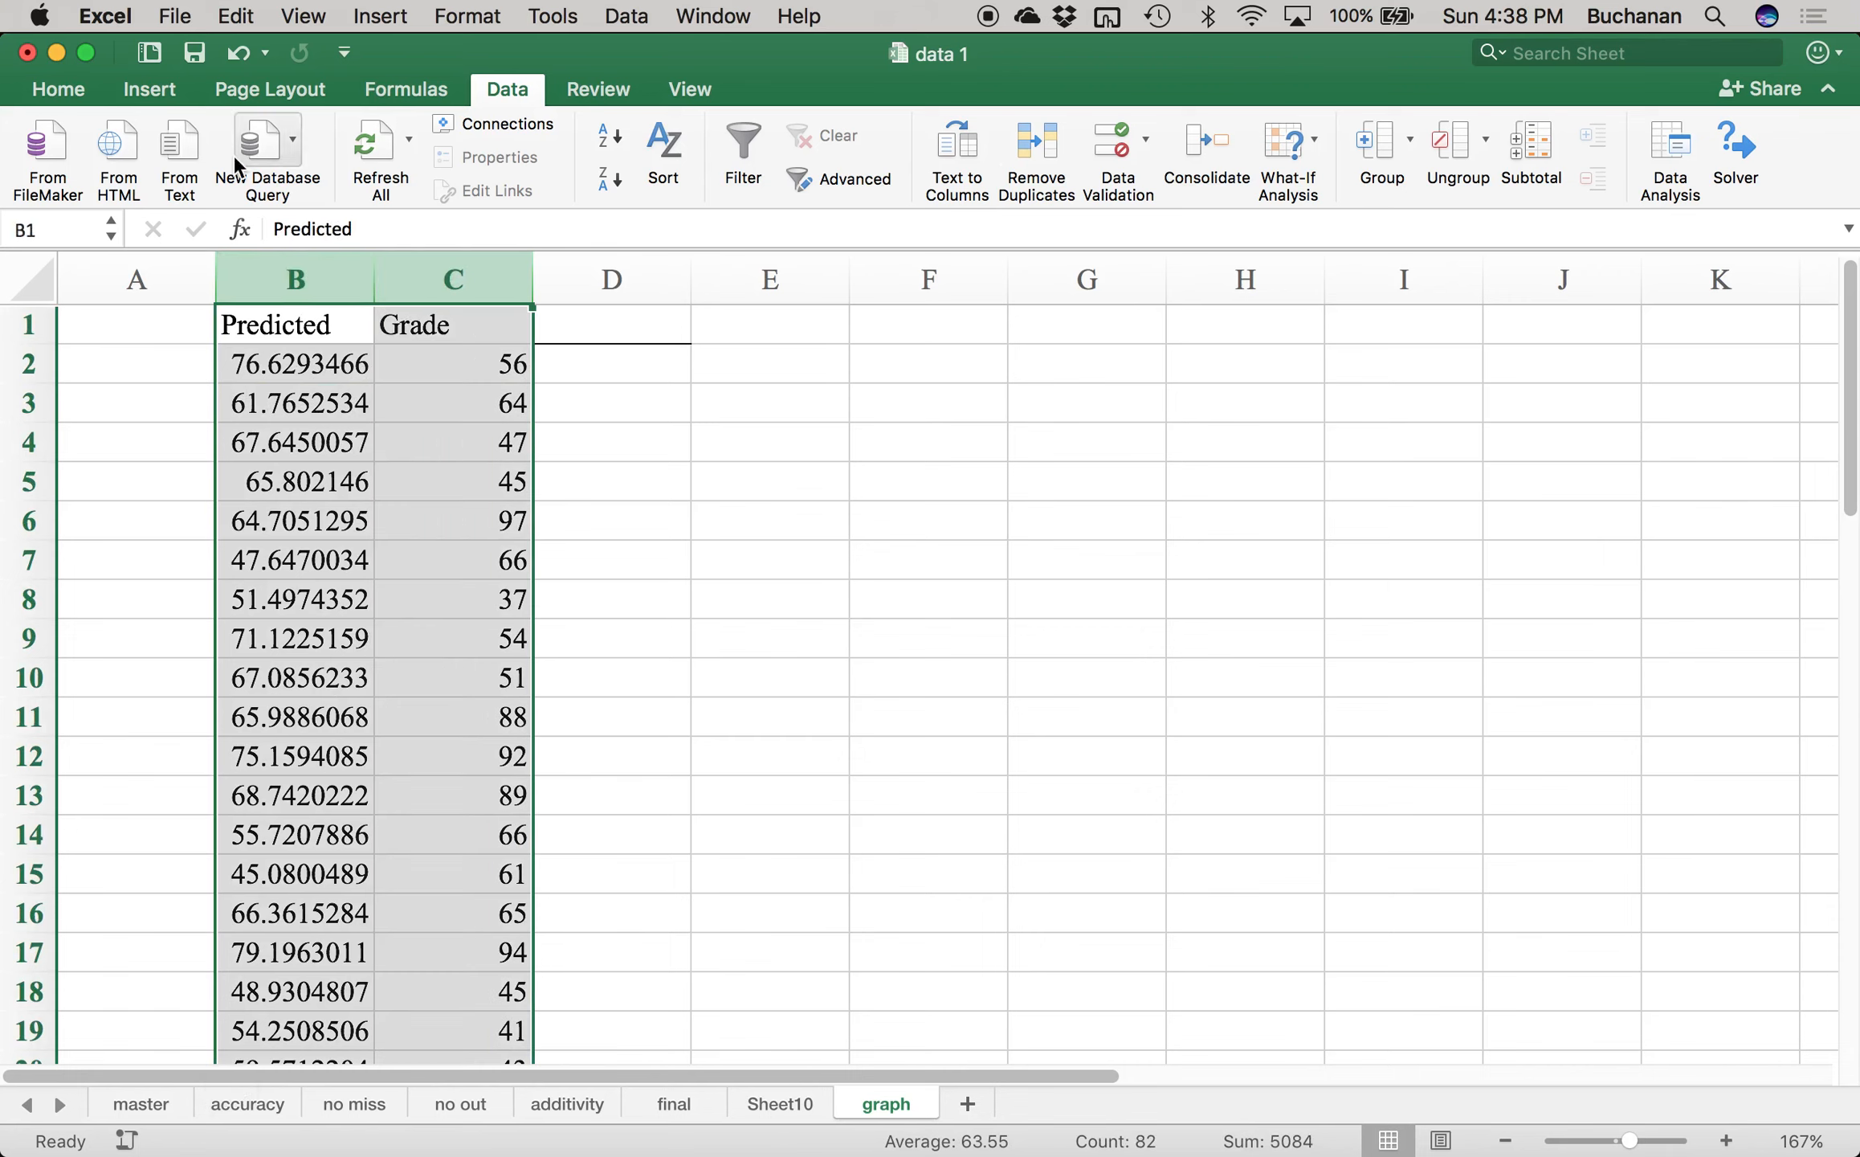
{"action": "left_click", "coordinate": [147, 90]}
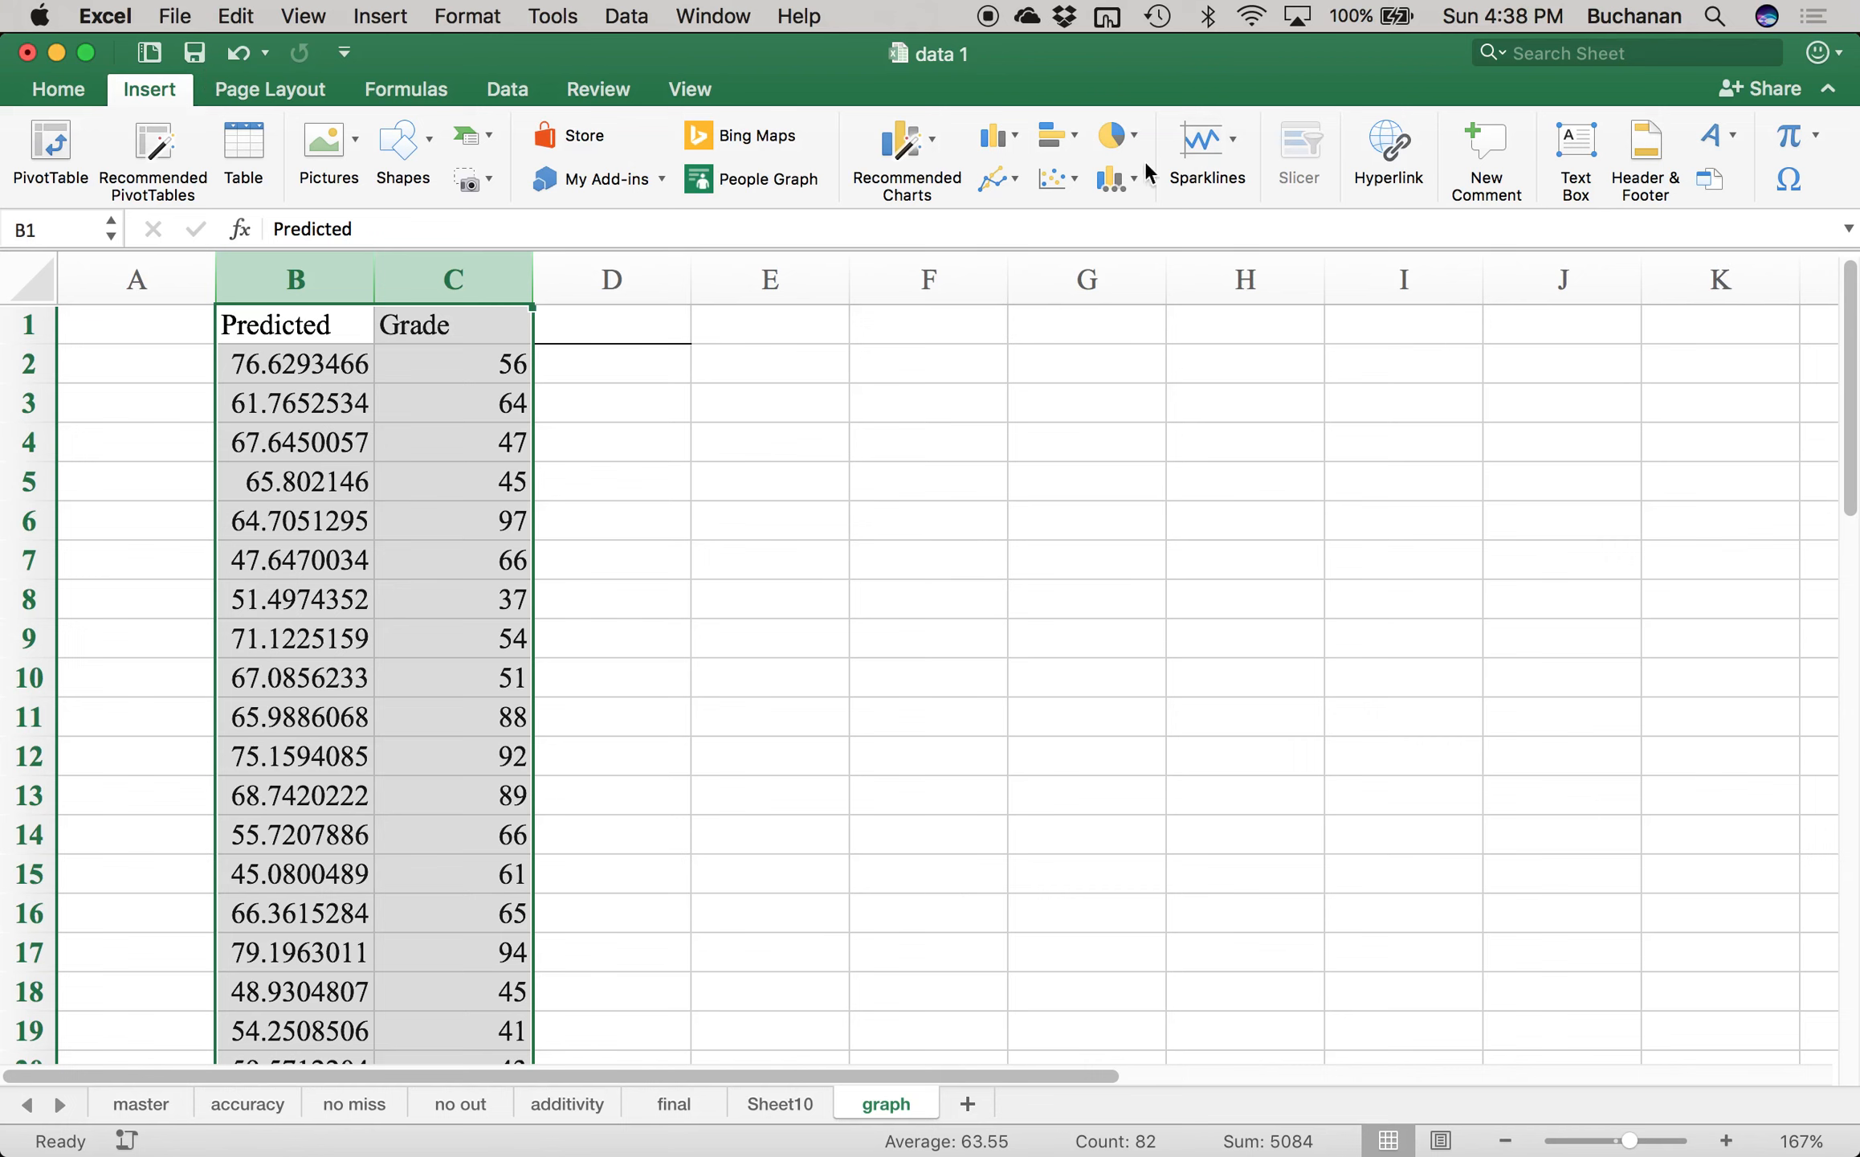
{"action": "left_click", "coordinate": [1077, 179]}
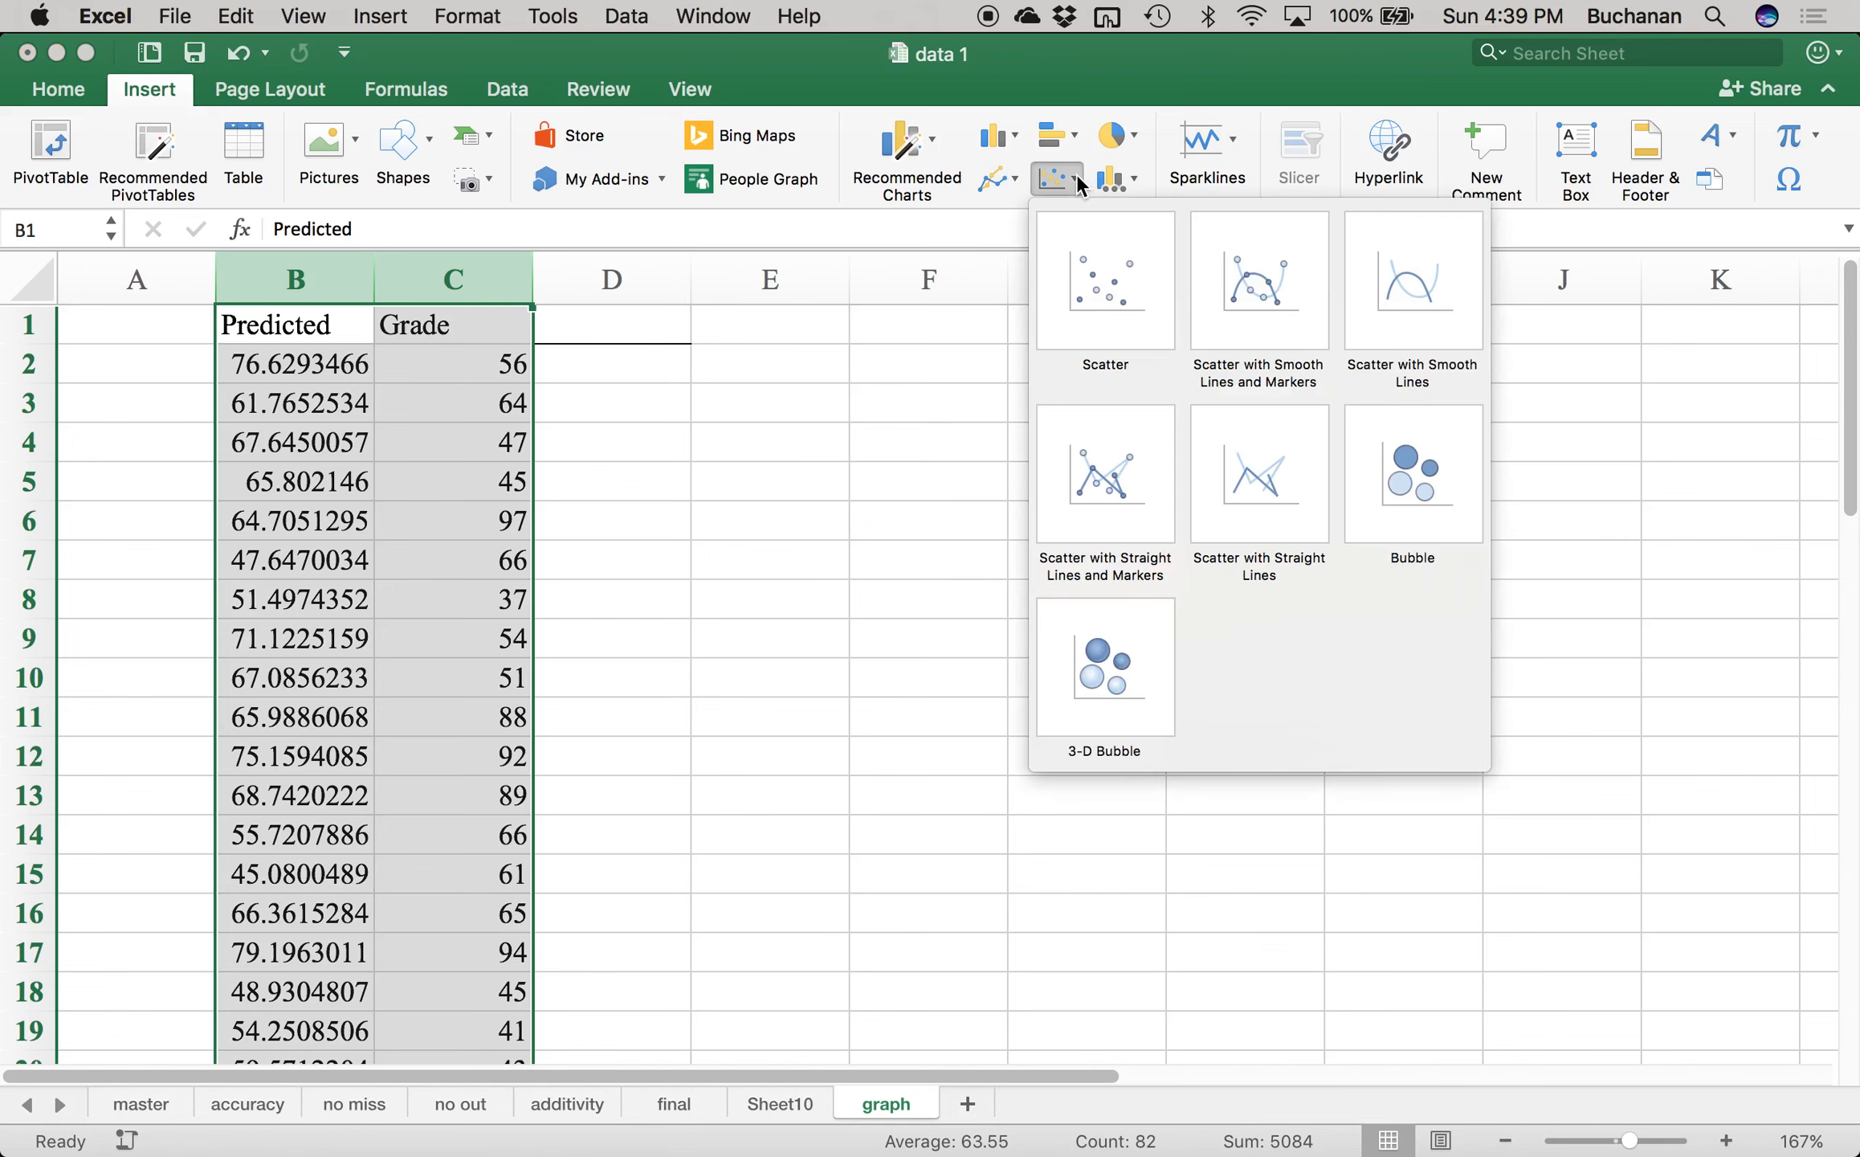
{"action": "left_click", "coordinate": [1089, 298]}
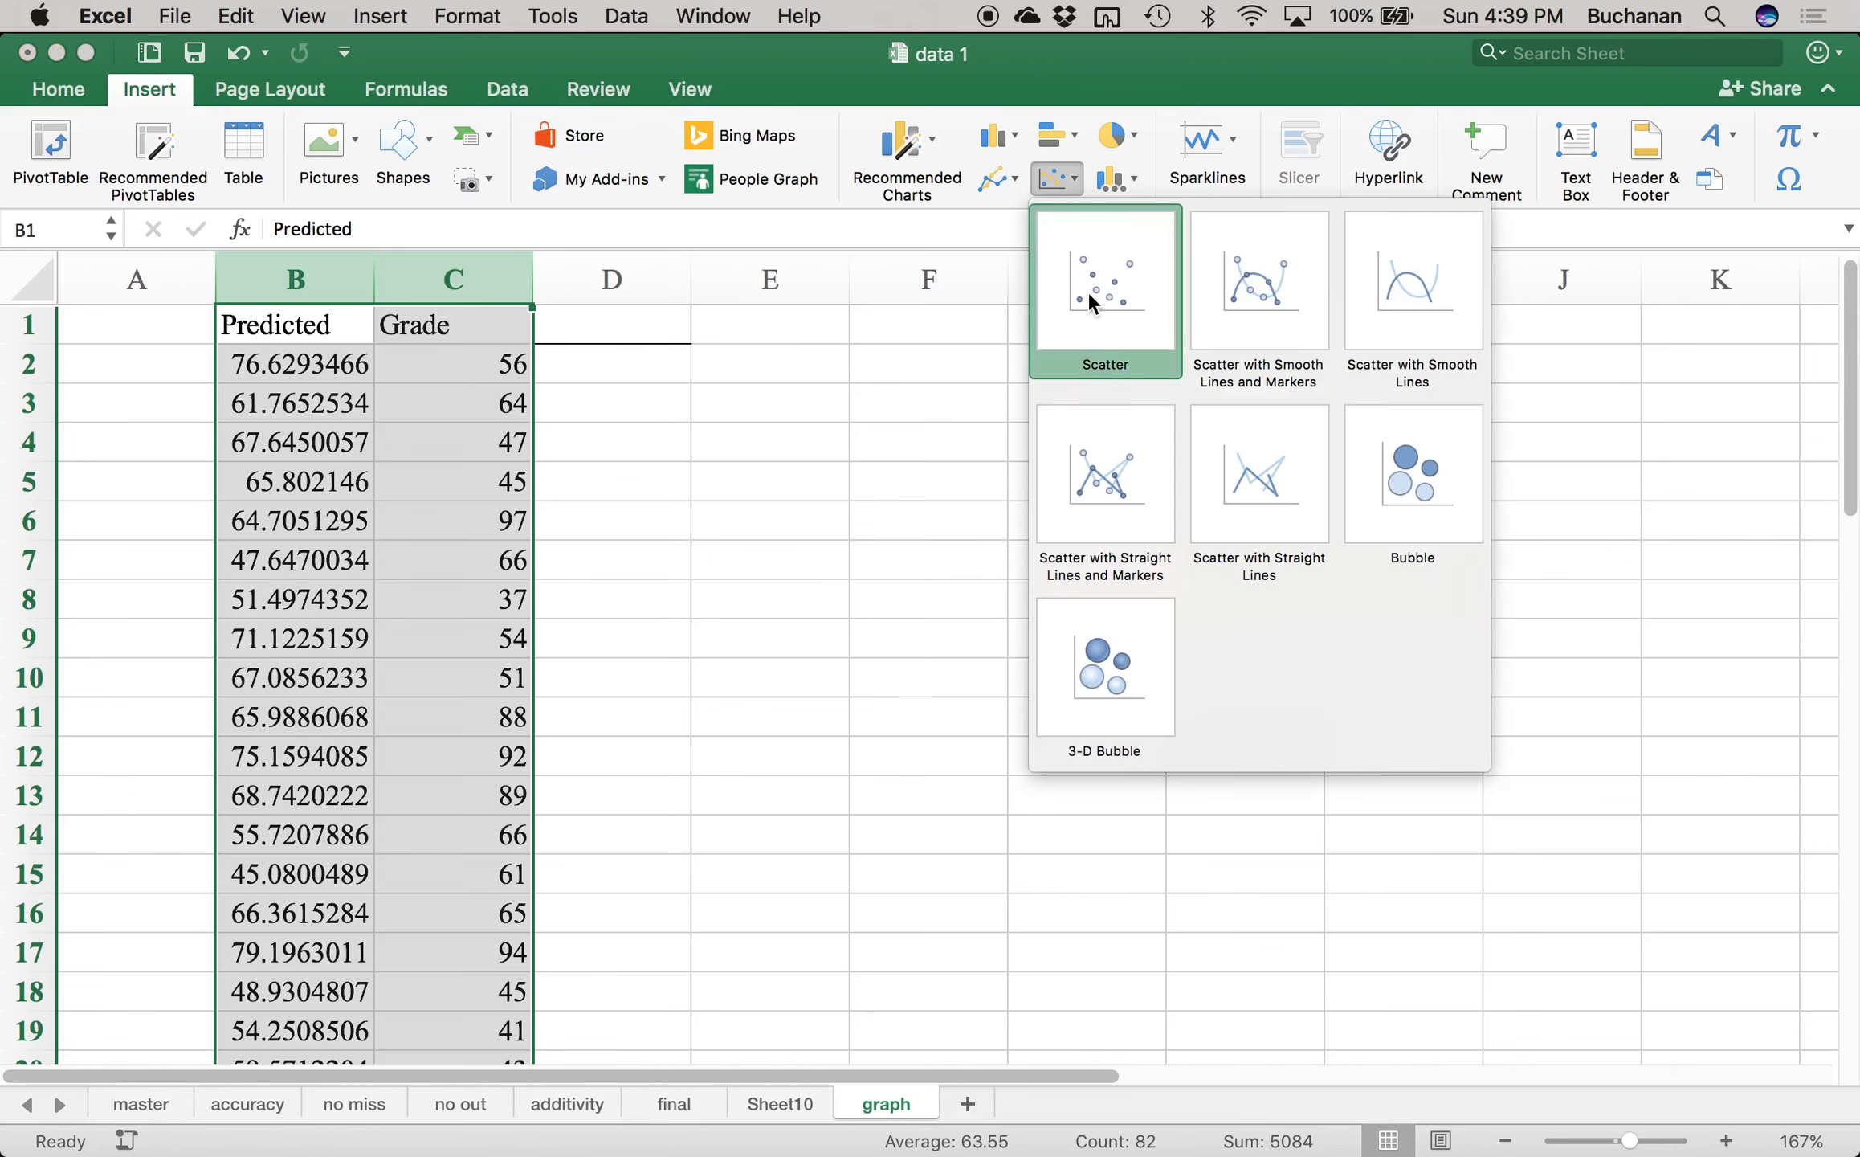
{"action": "left_click_drag", "start_coordinate": [1147, 482], "coordinate": [1205, 419]}
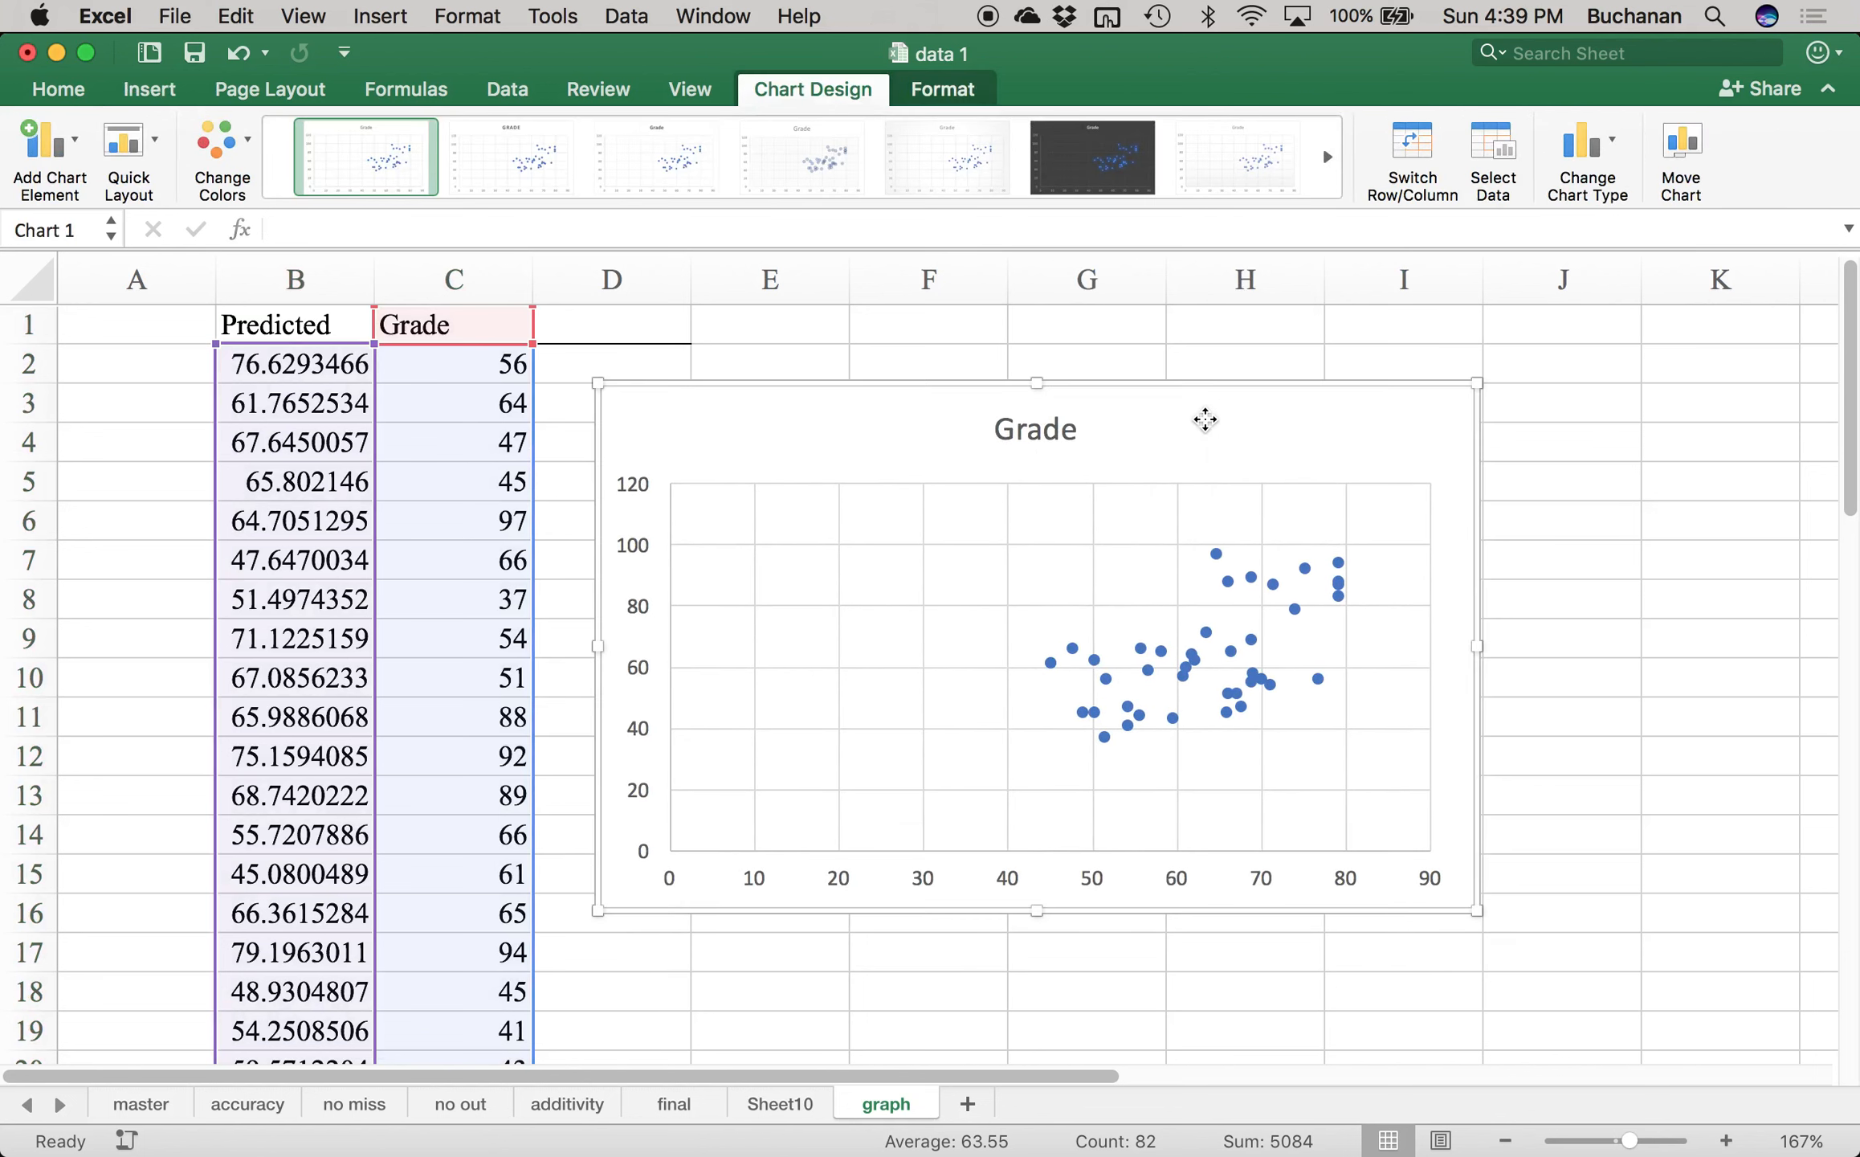
- Delete the chart title and the horizontal and vertical gridlines from the scatter chart
{"action": "left_click", "coordinate": [1067, 428]}
{"action": "key", "text": "BackSpace"}
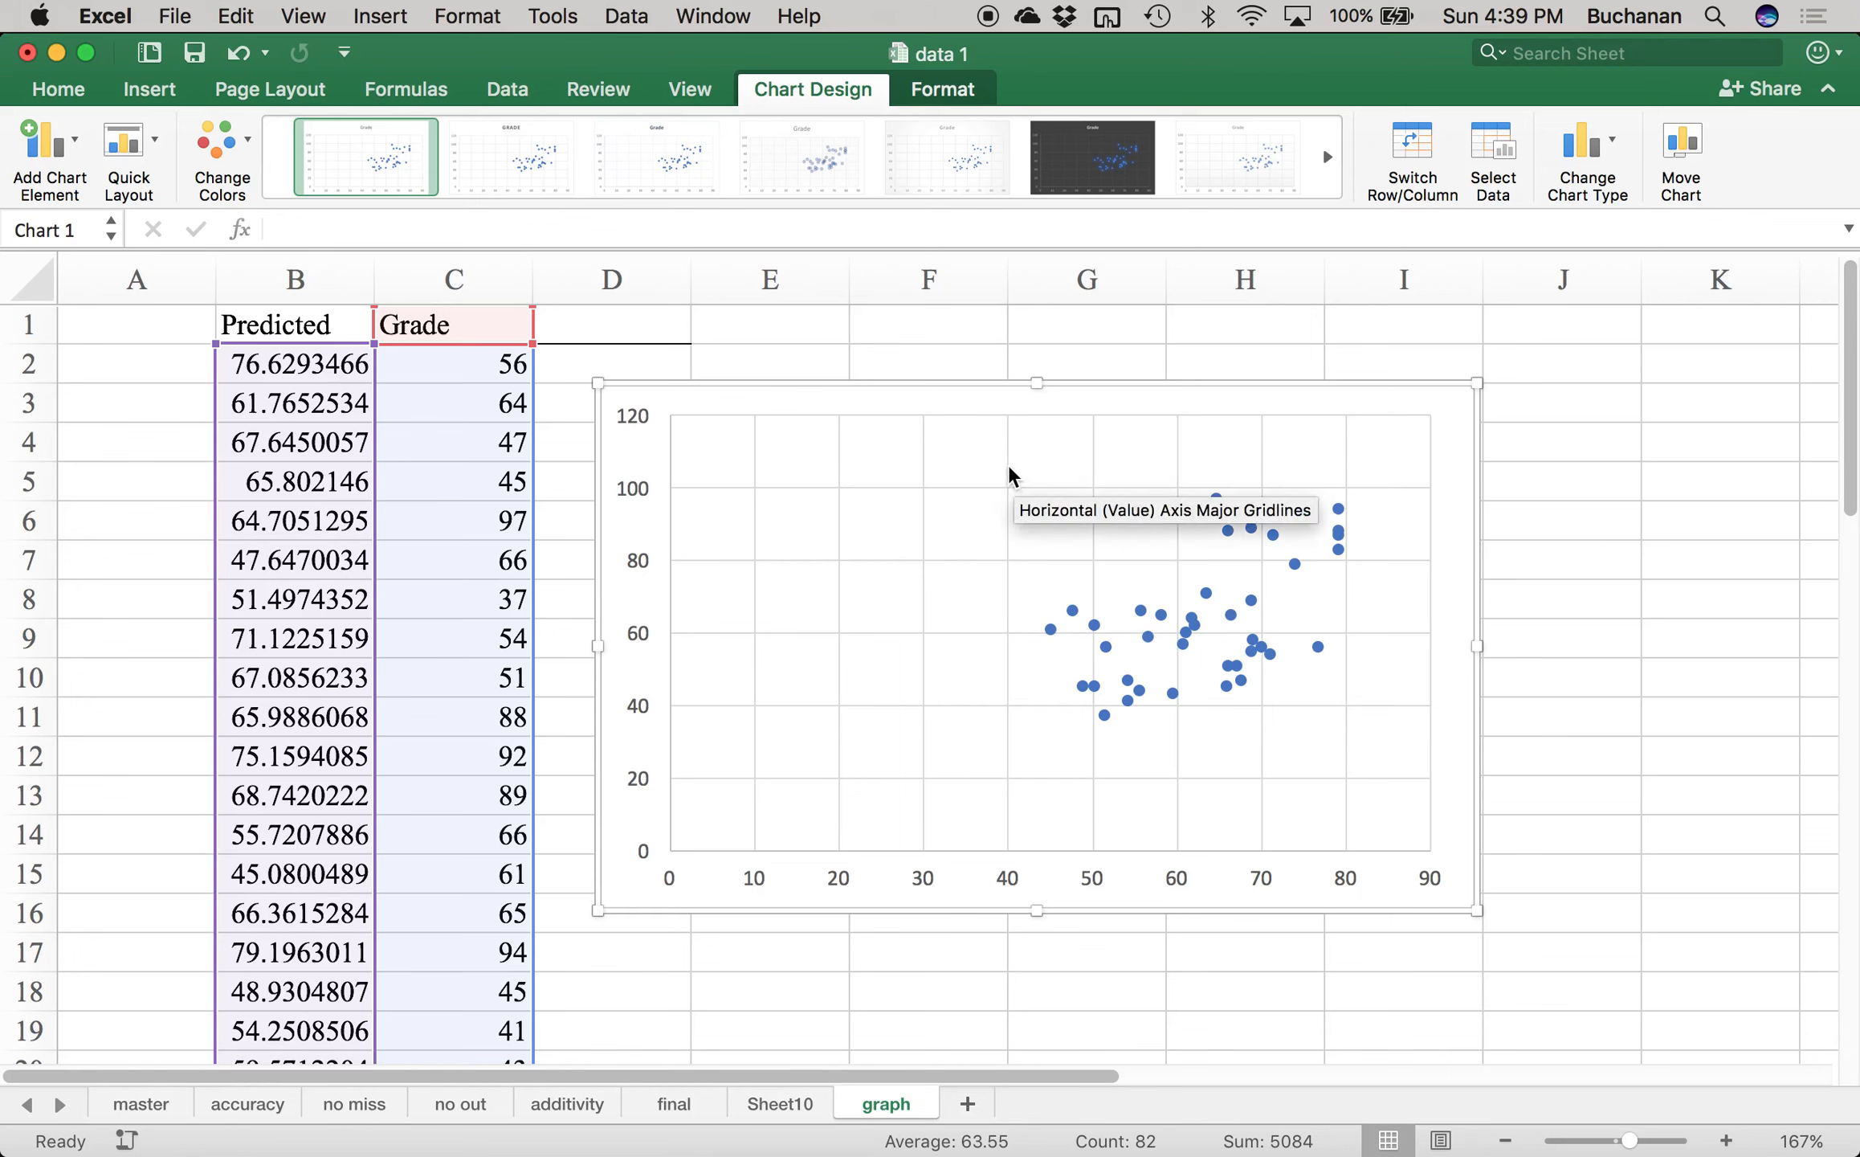
{"action": "left_click", "coordinate": [1009, 481]}
{"action": "left_click", "coordinate": [1009, 480]}
{"action": "left_click", "coordinate": [999, 491]}
{"action": "key", "text": "BackSpace"}
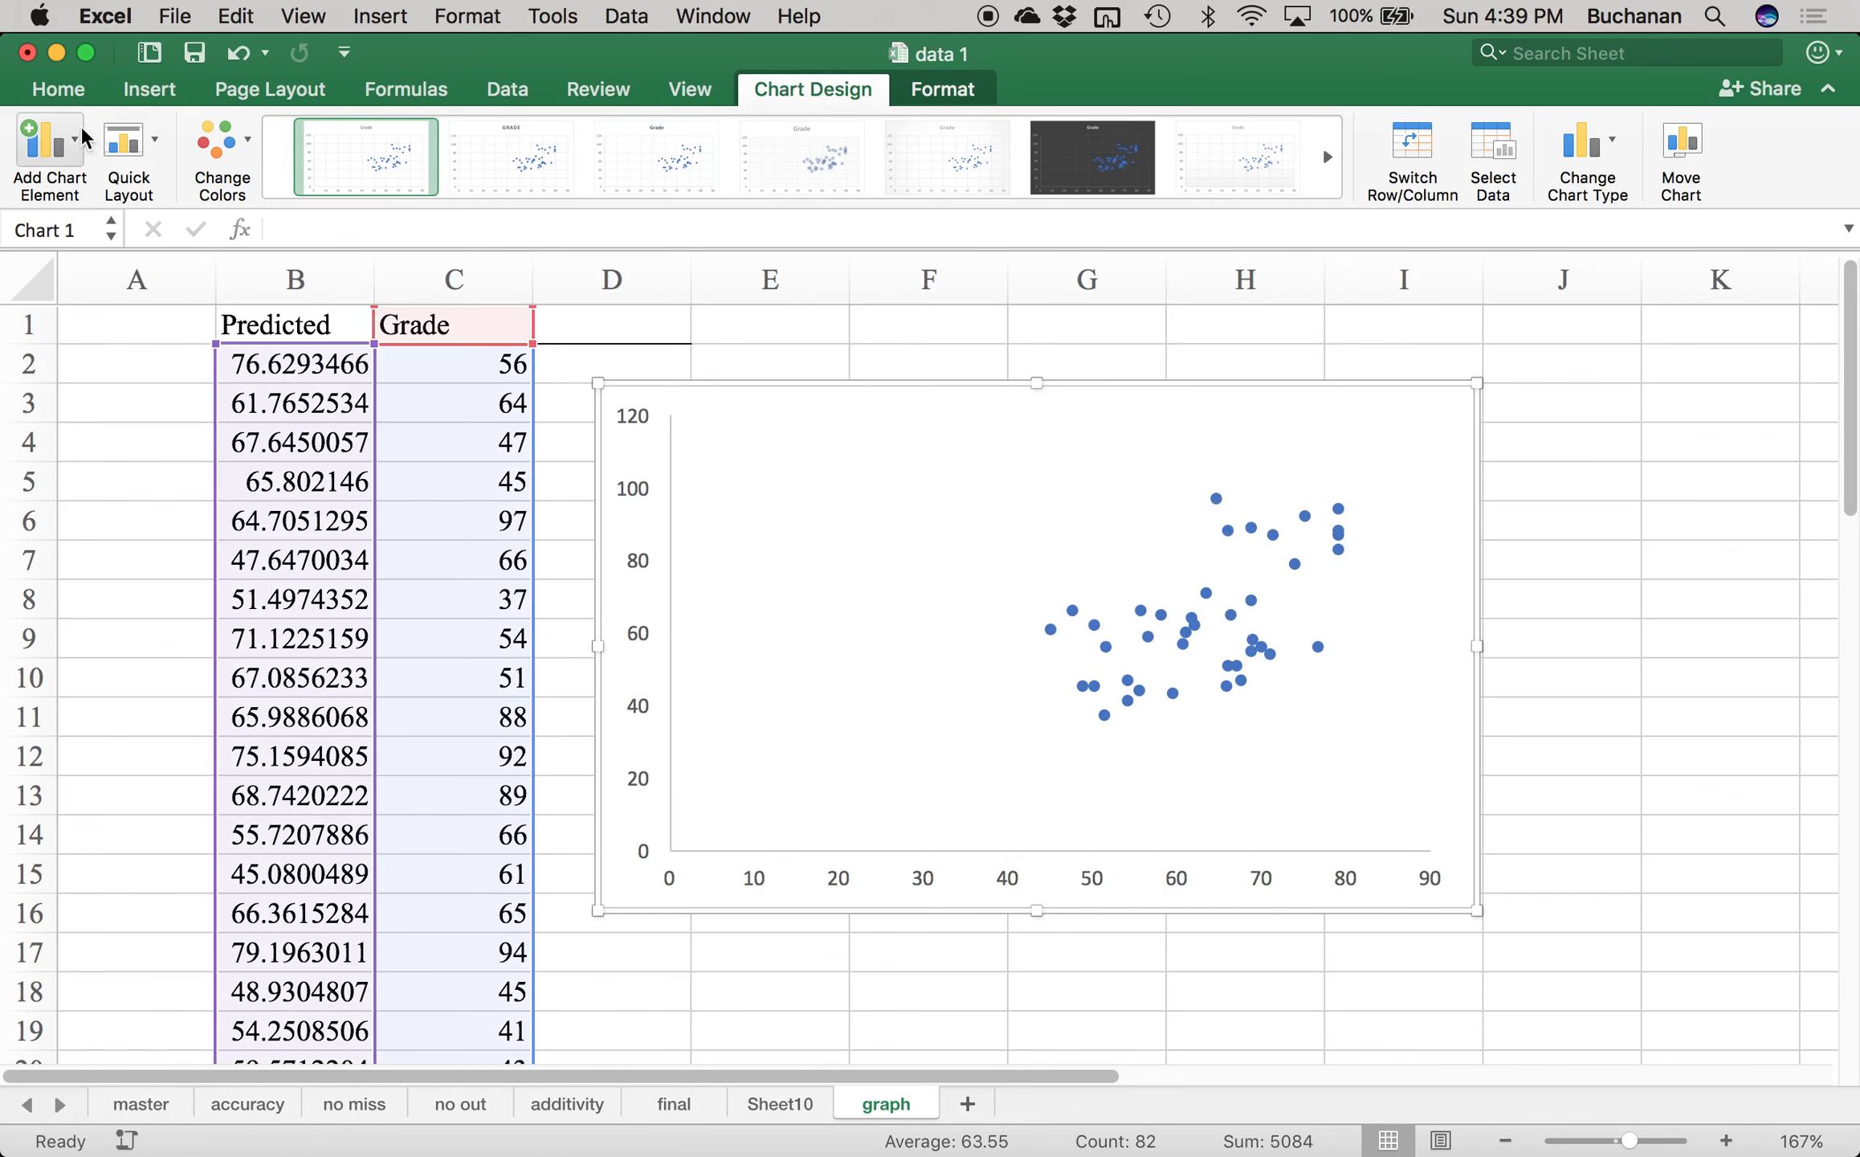
- Add primary horizontal and primary vertical axis titles to the chart
{"action": "left_click", "coordinate": [48, 143]}
{"action": "mouse_move", "coordinate": [129, 226]}
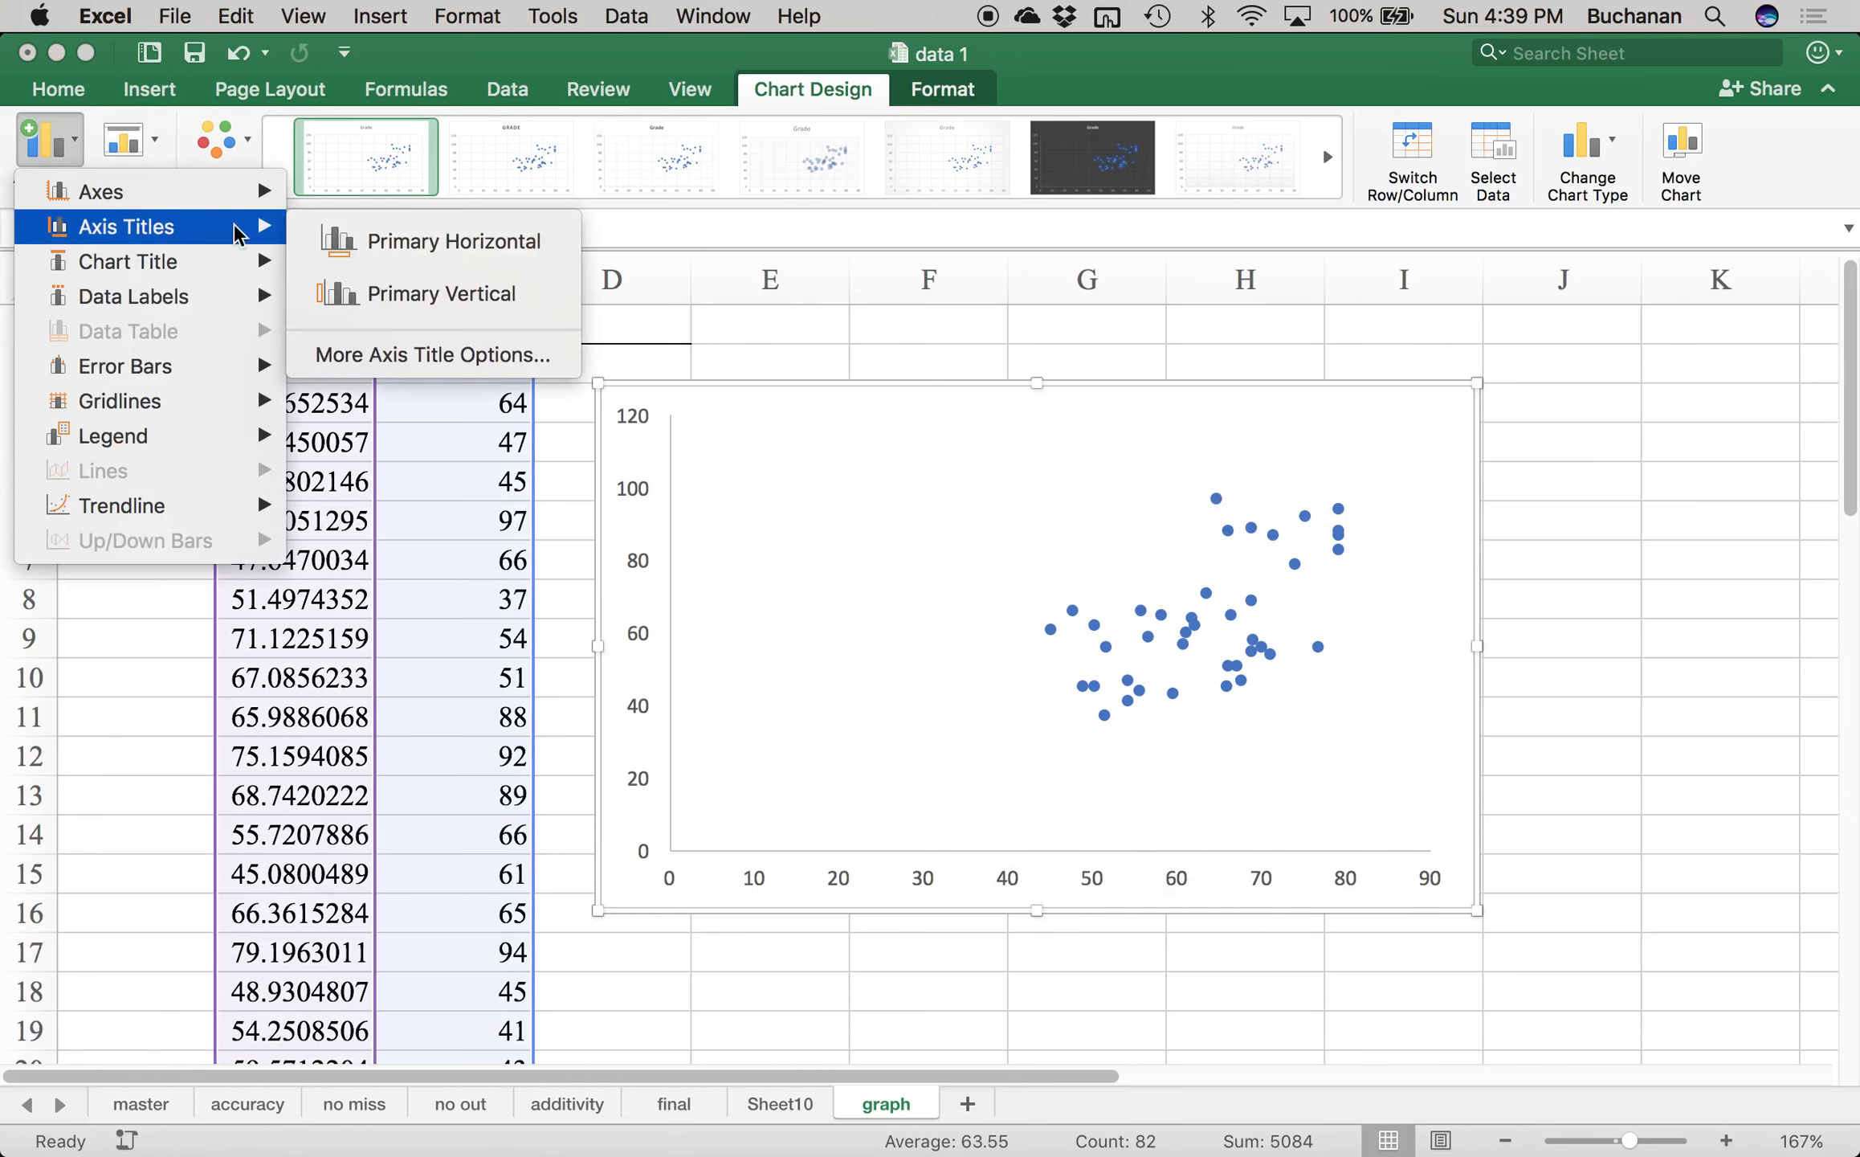
{"action": "left_click", "coordinate": [357, 255]}
{"action": "left_click", "coordinate": [46, 173]}
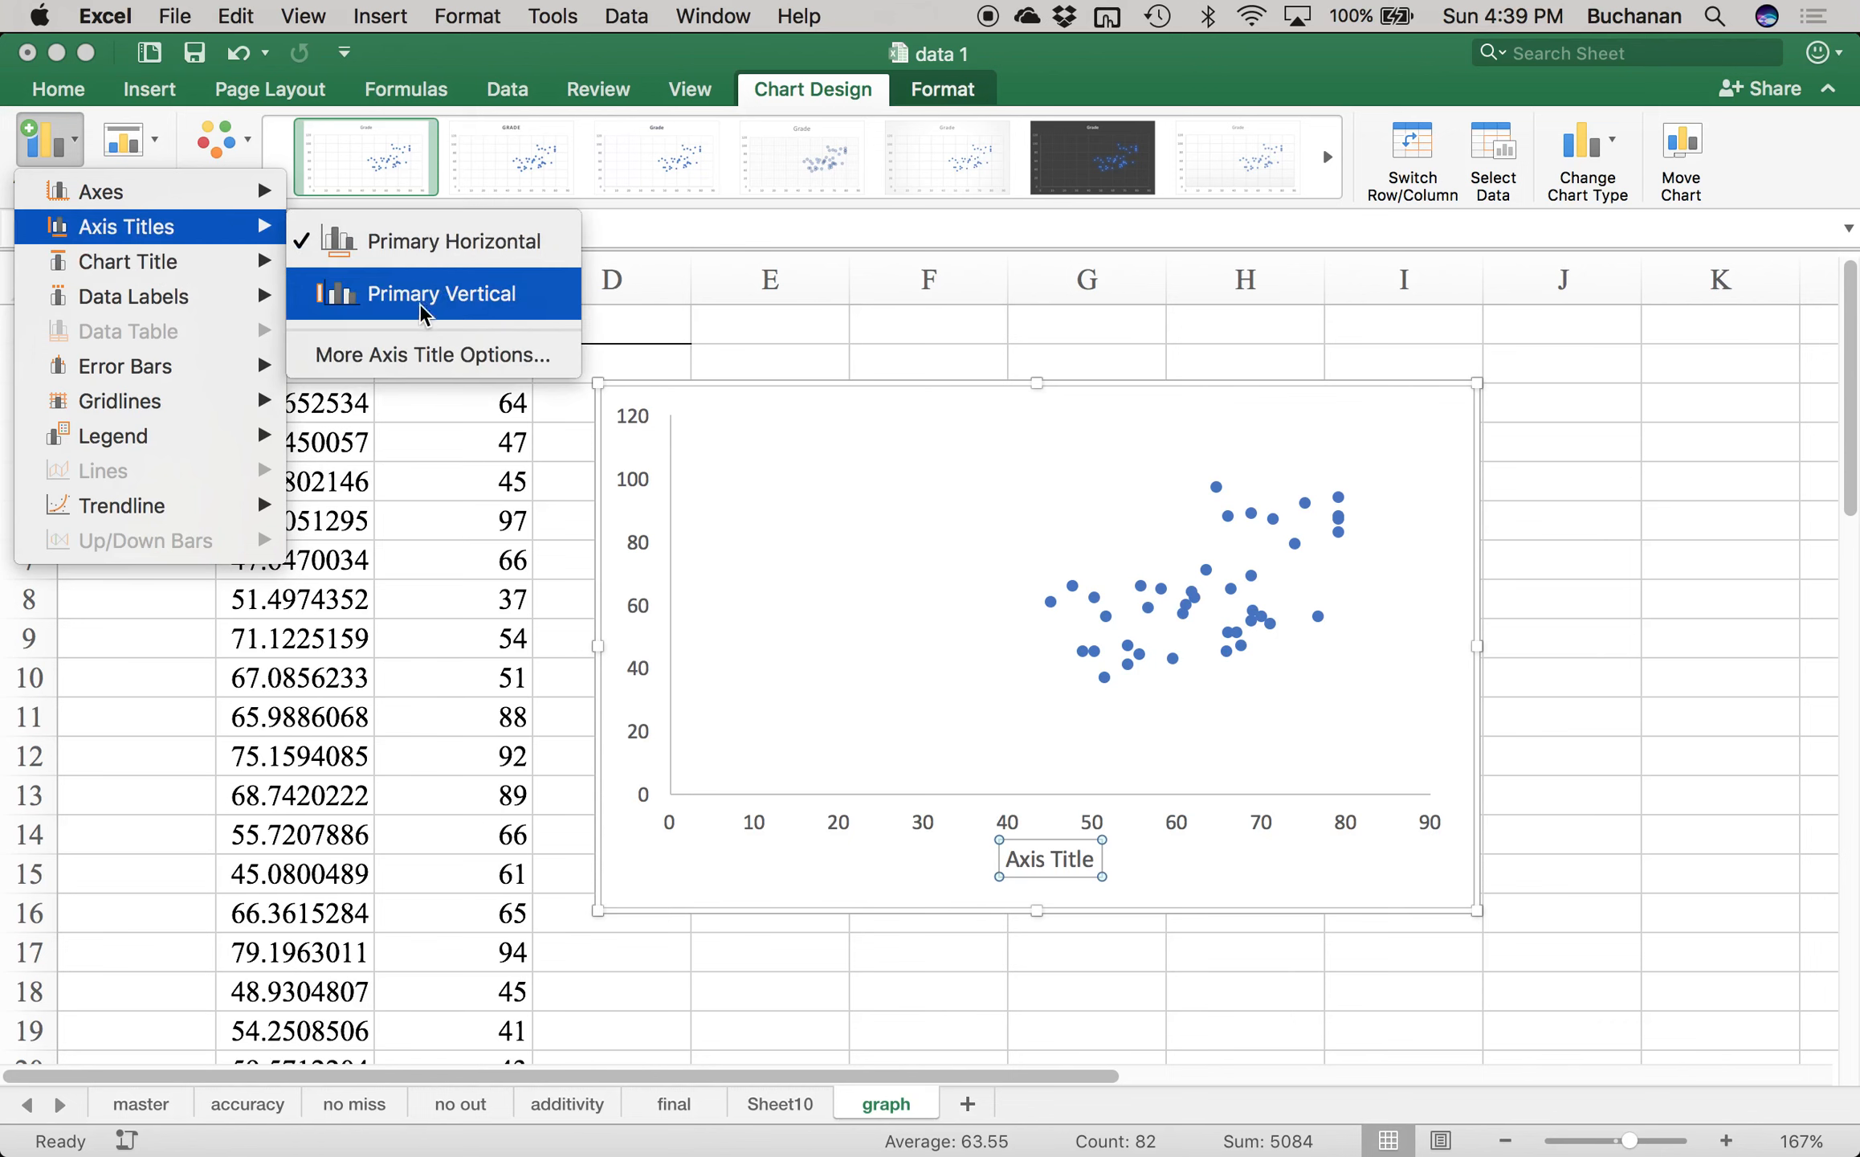
{"action": "left_click", "coordinate": [397, 297]}
- Change the horizontal axis title to Predicted Grade (Books + Attendance)
{"action": "left_click", "coordinate": [1071, 860]}
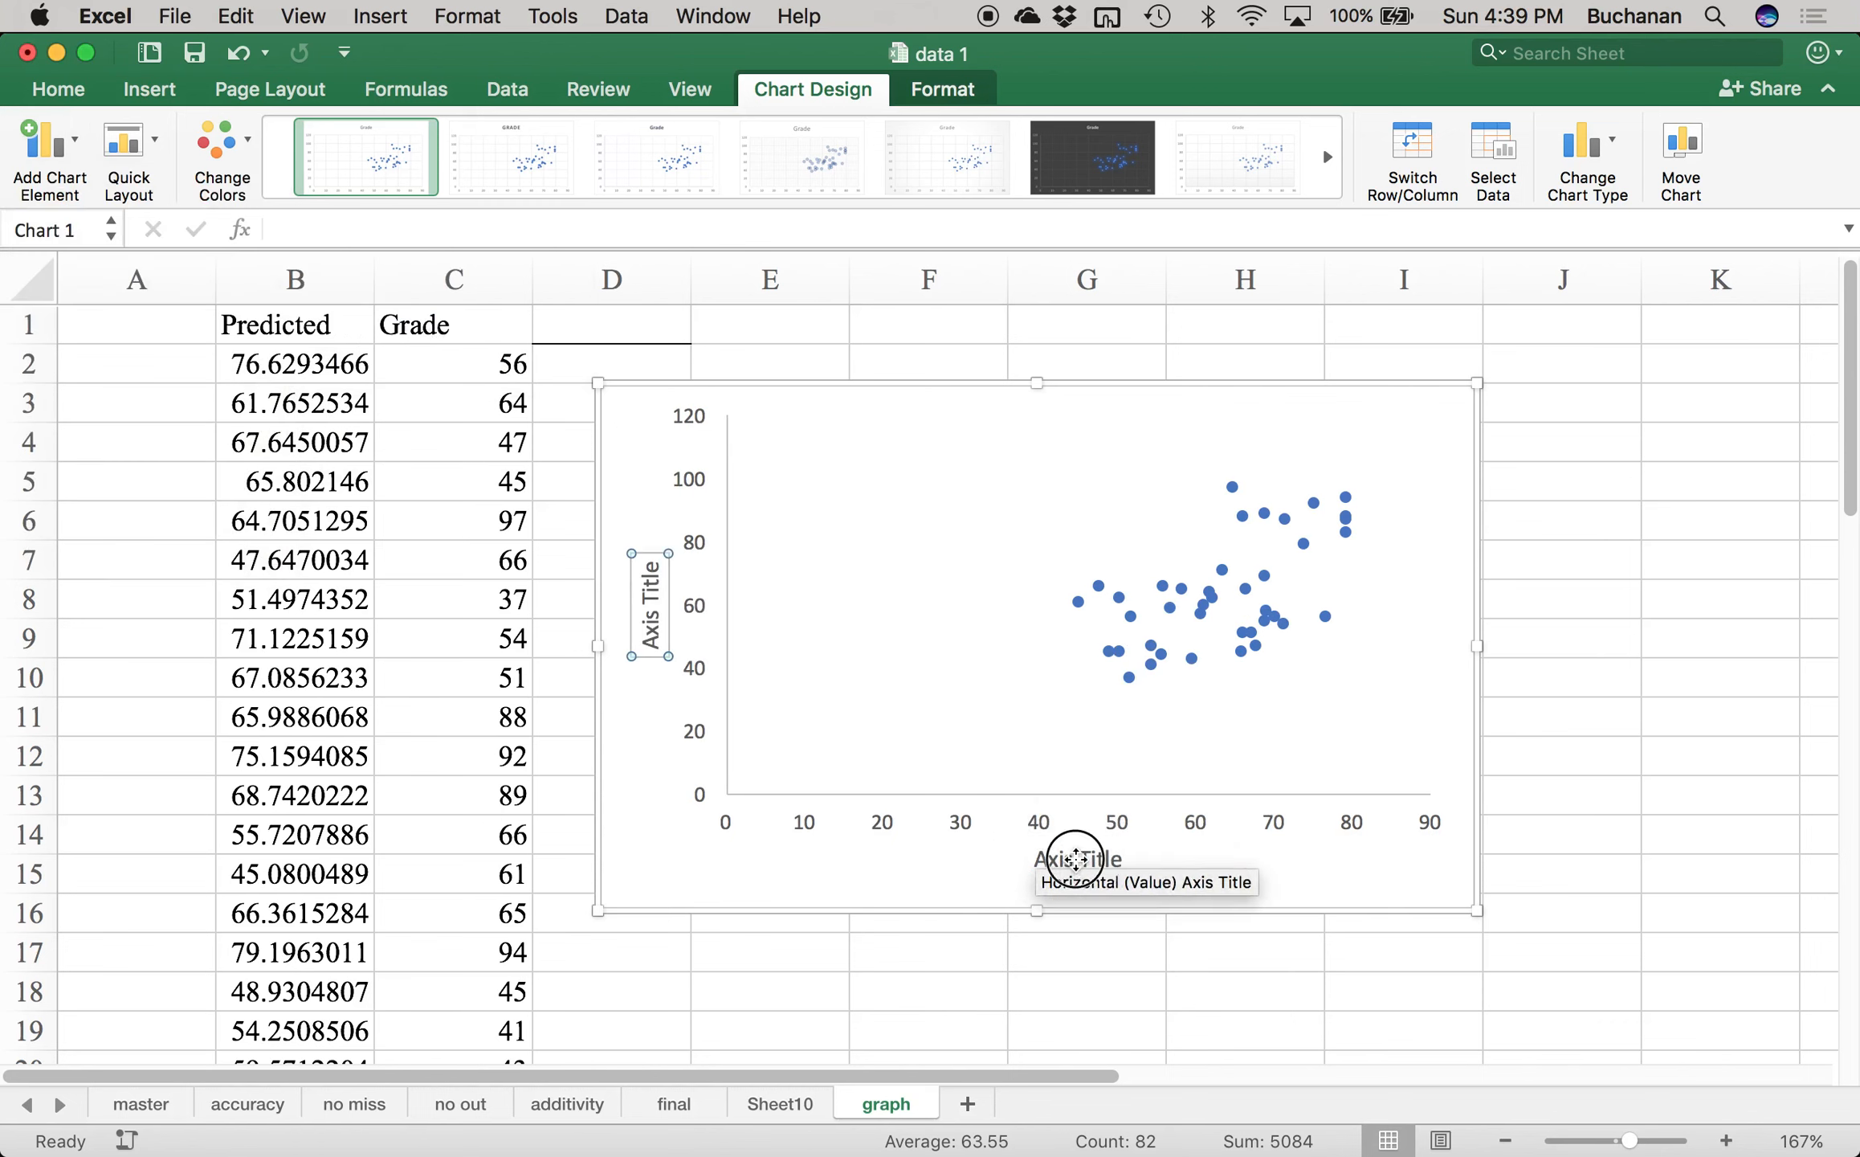
{"action": "double_click", "coordinate": [1067, 861]}
{"action": "triple_click", "coordinate": [1067, 861]}
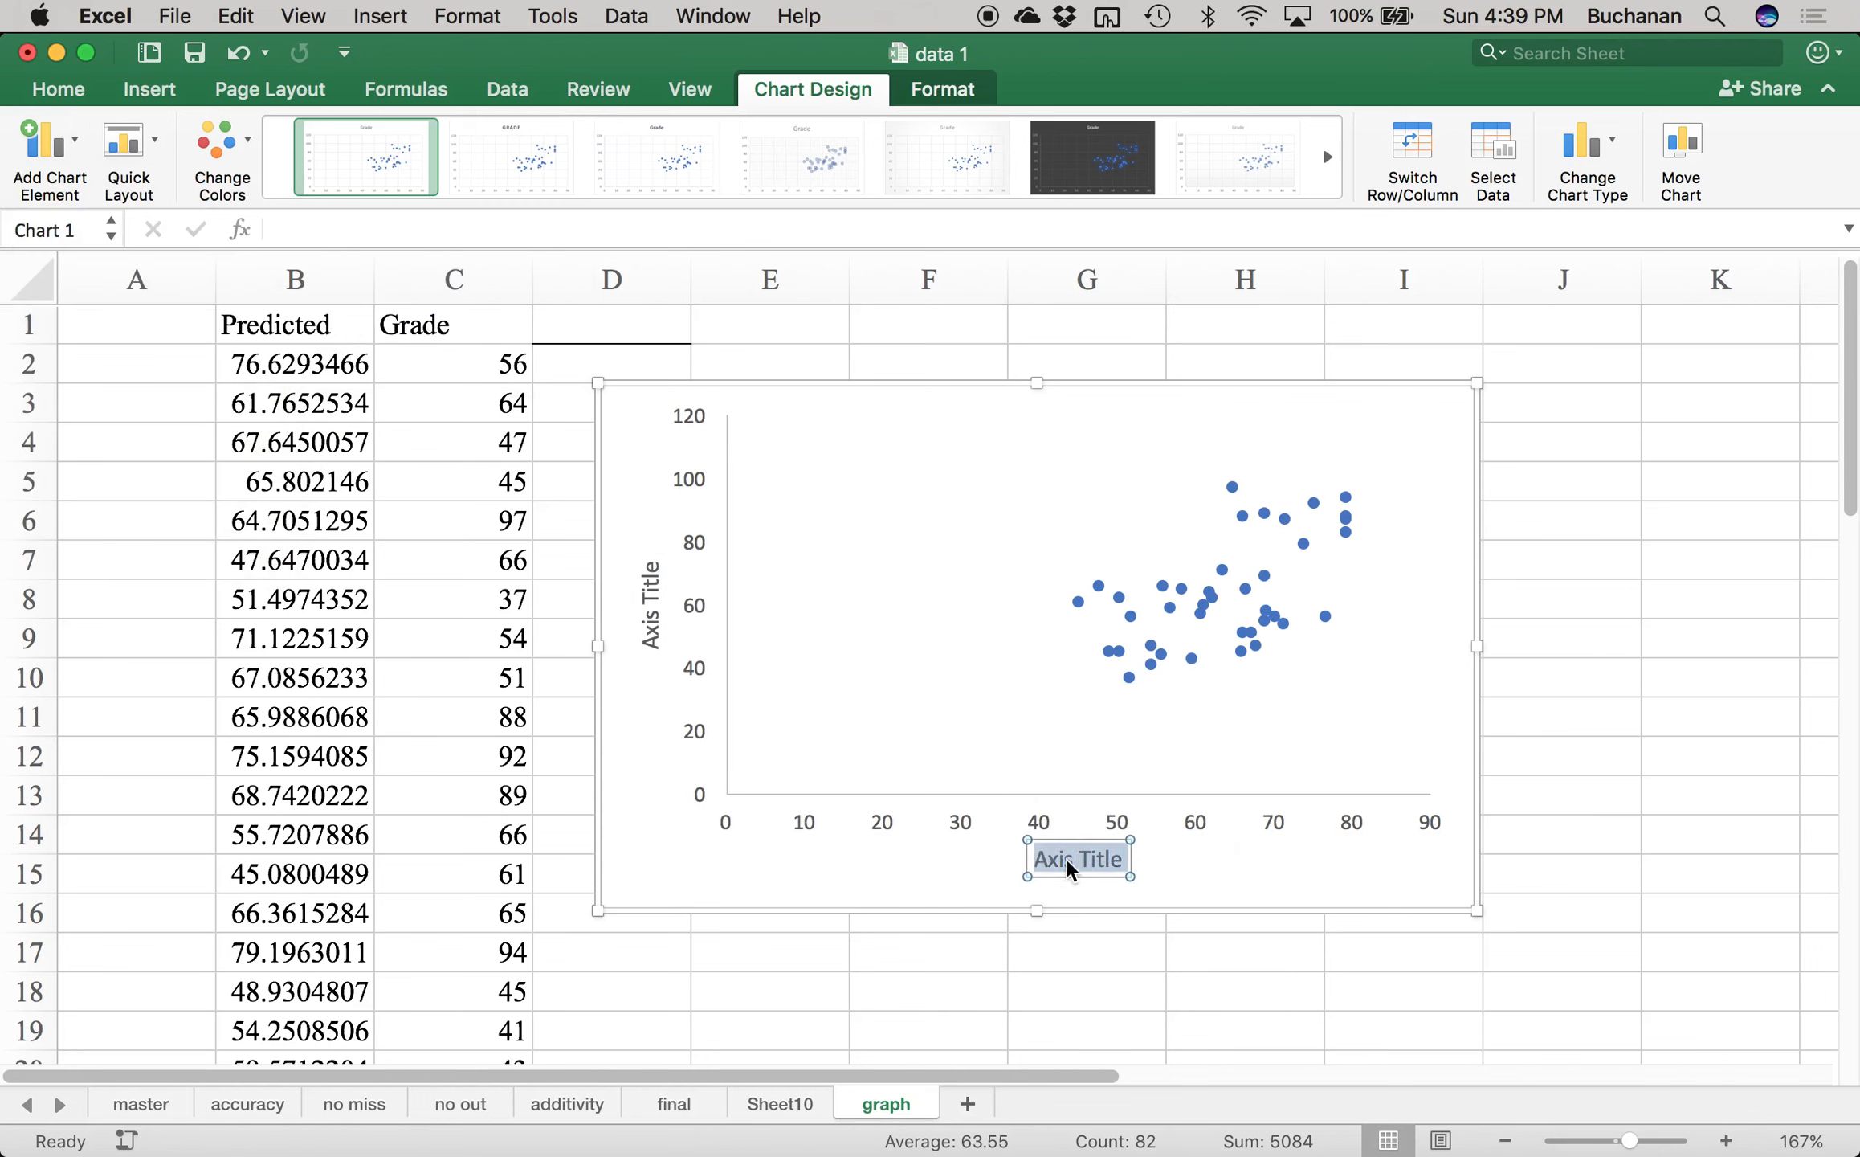
{"action": "type", "text": "Predicted"}
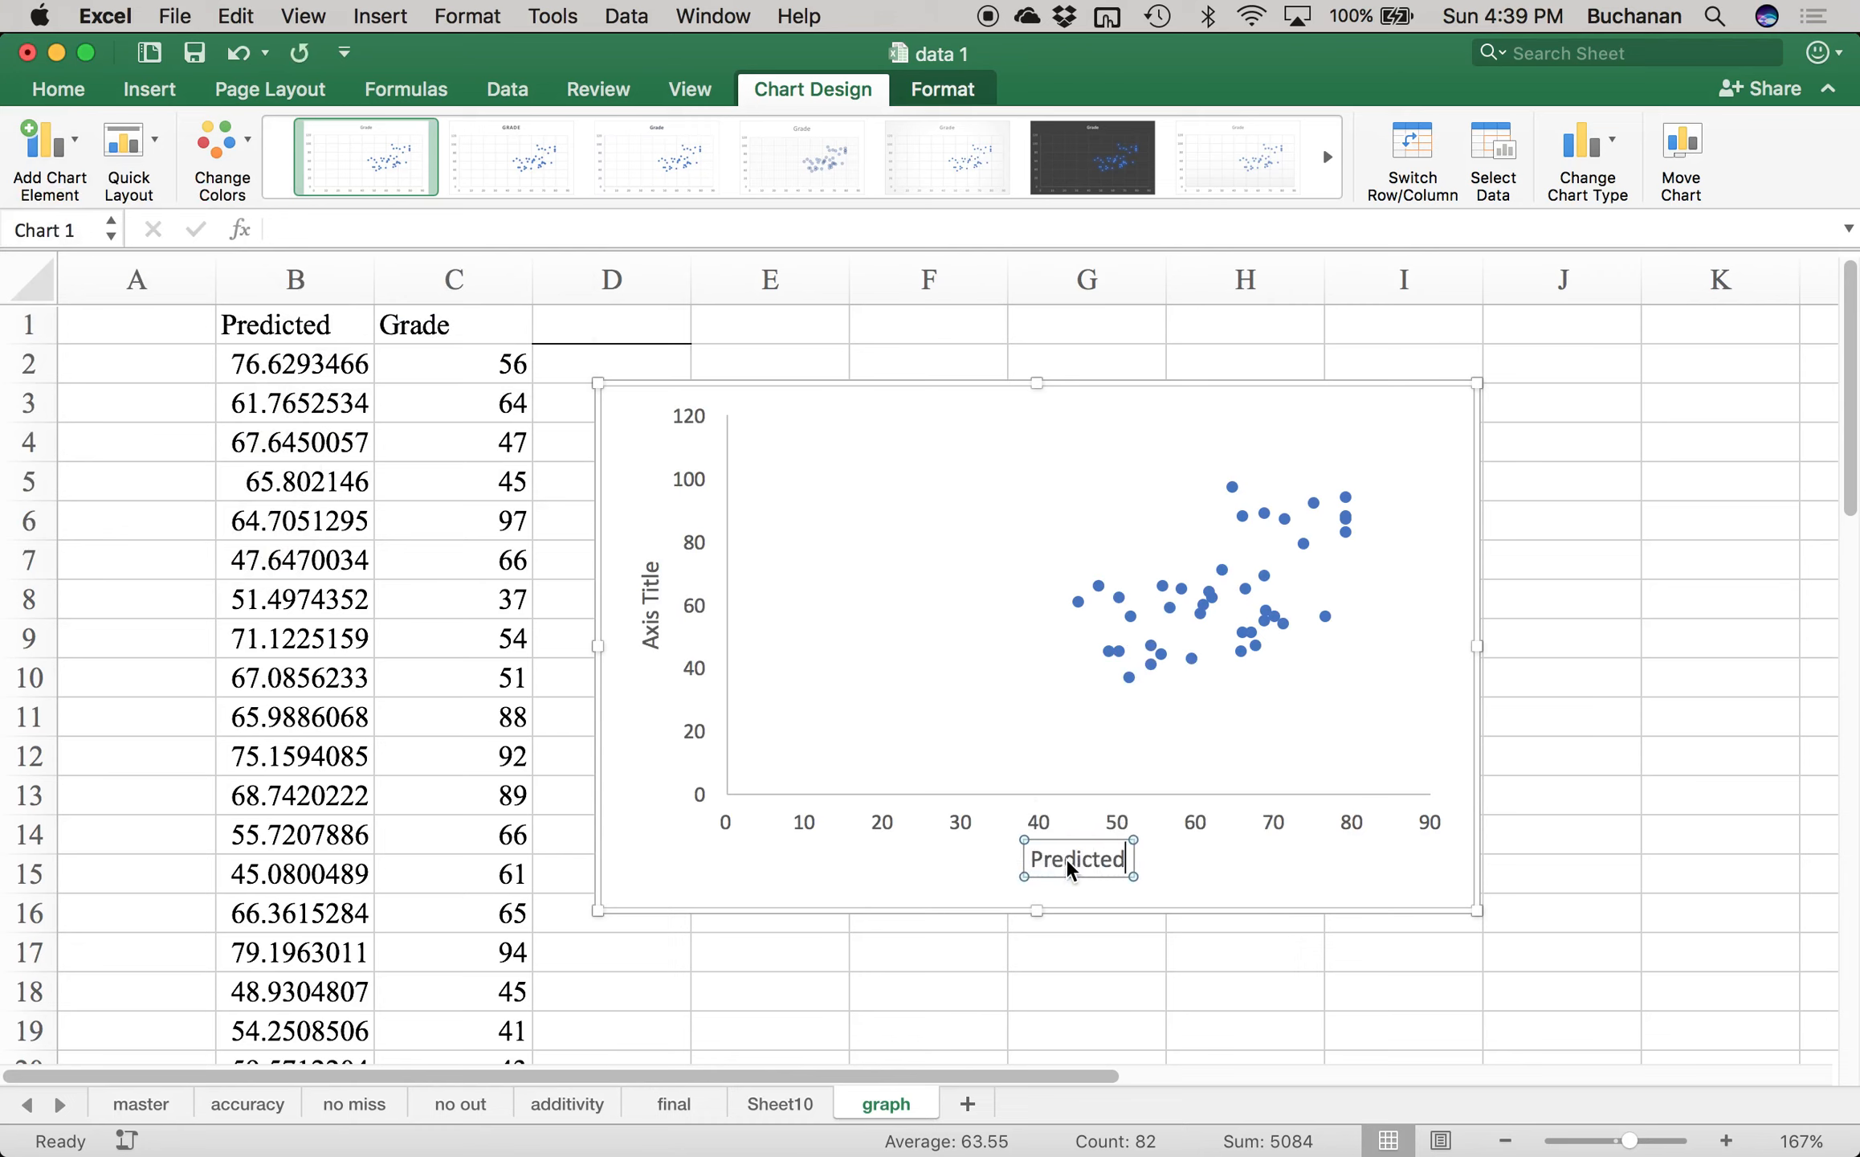
{"action": "type", "text": " (Boo"}
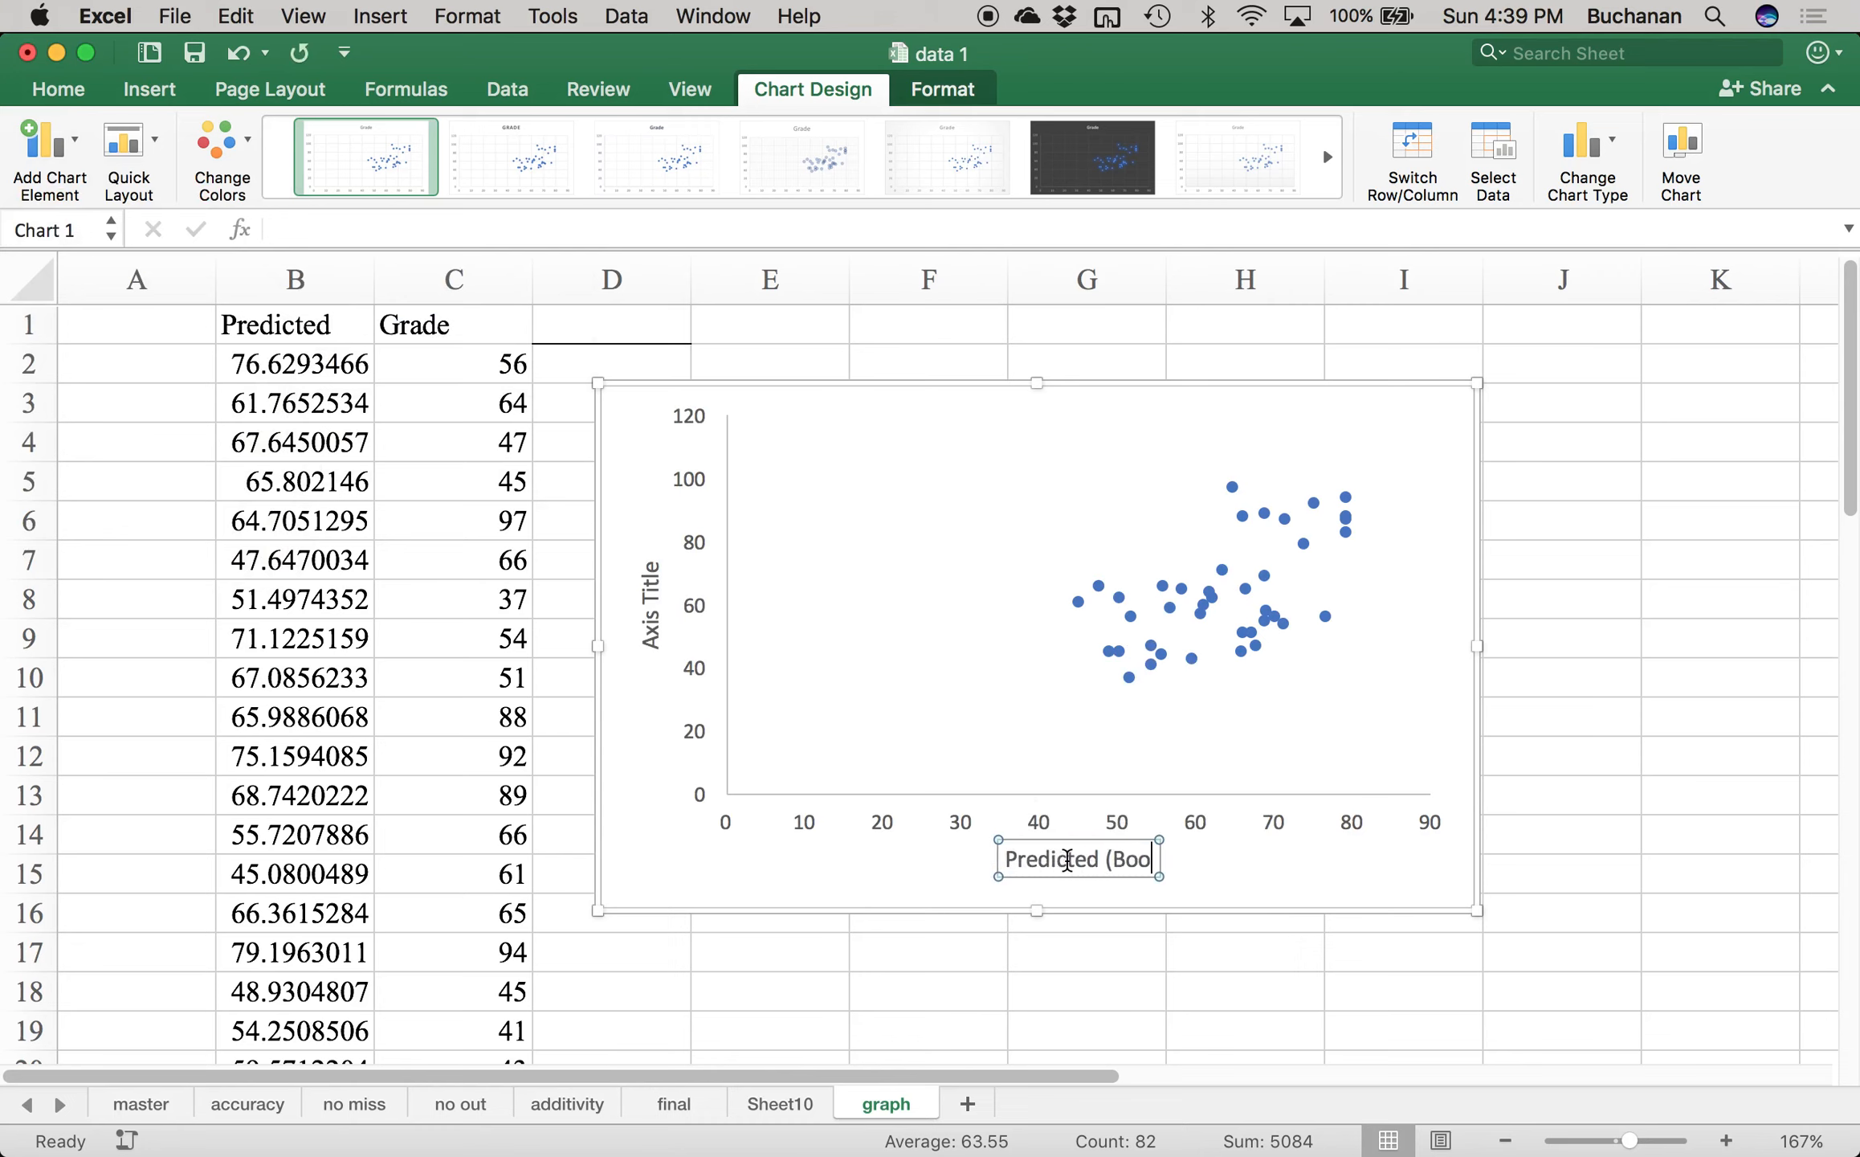
{"action": "type", "text": "ks + A"}
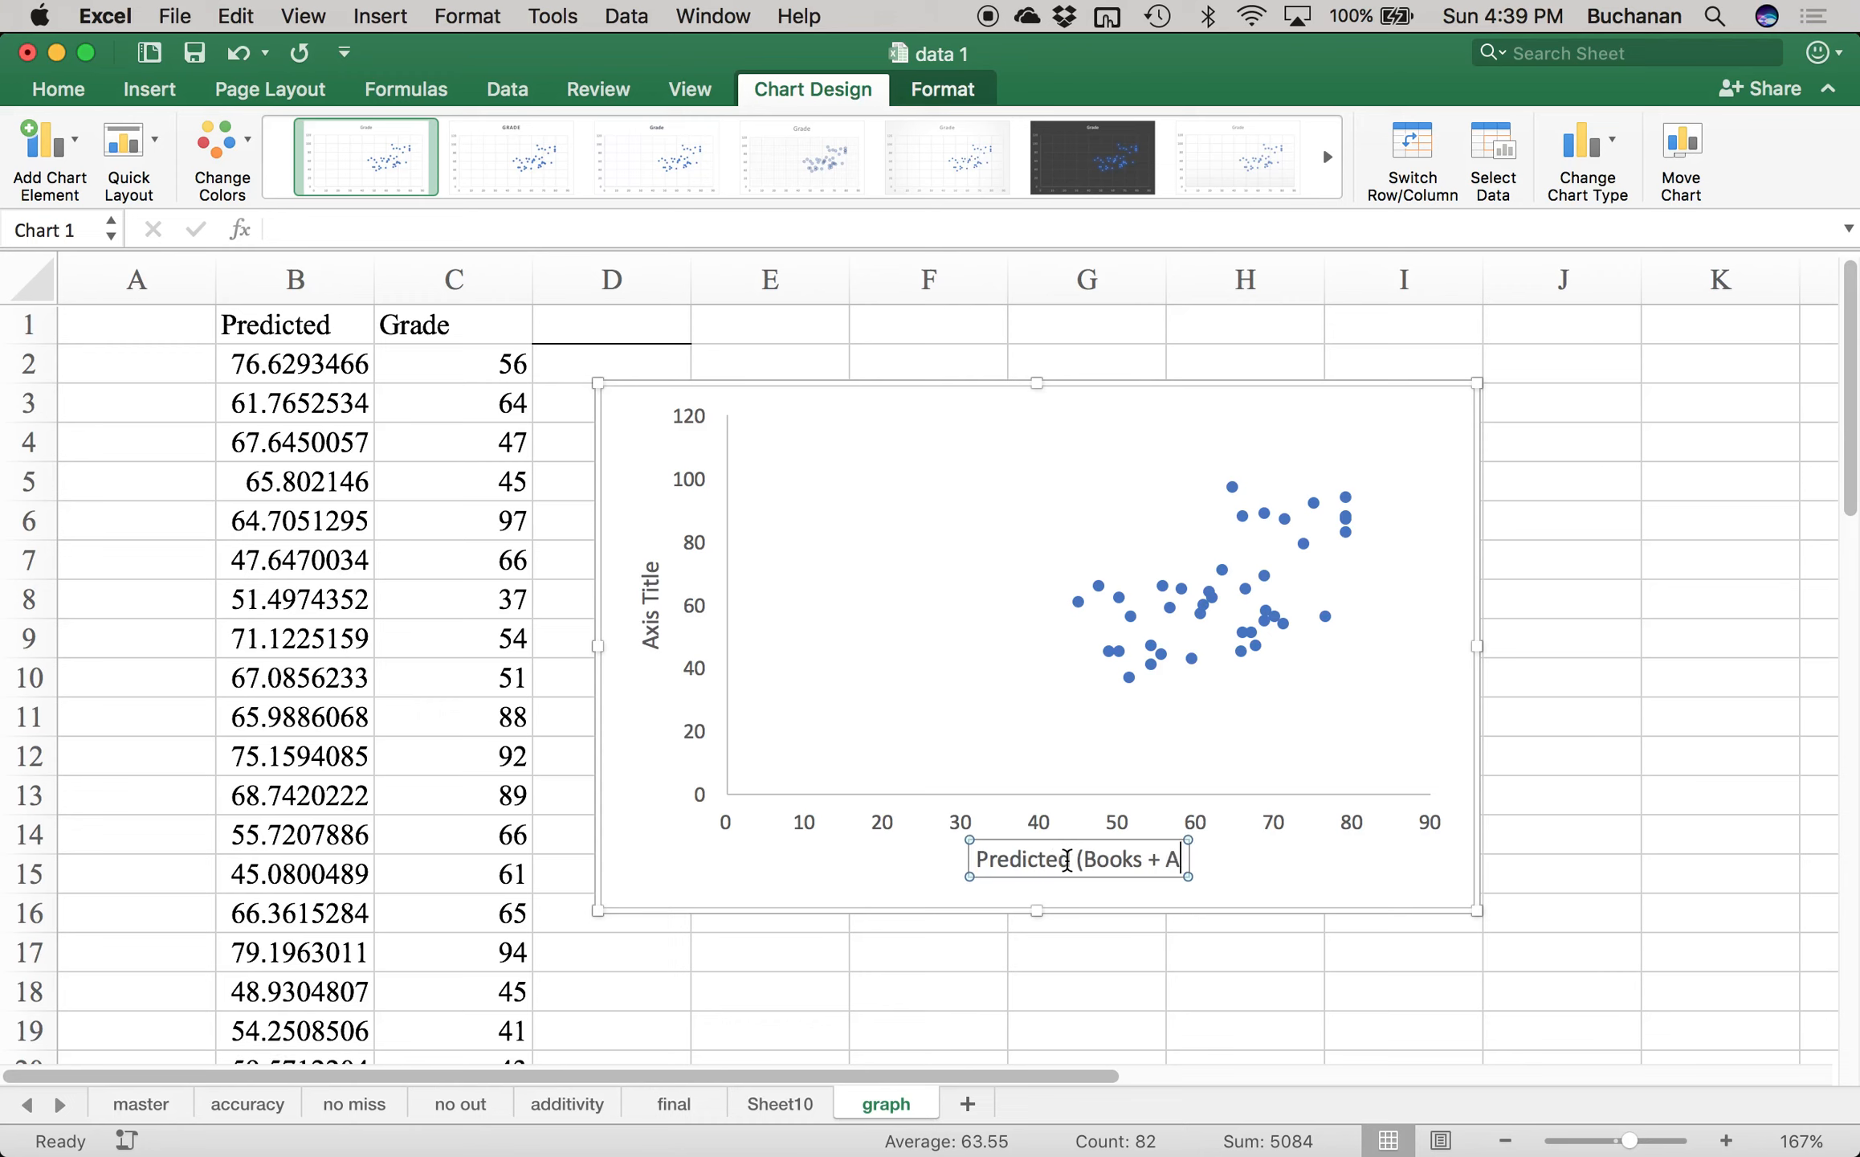
{"action": "type", "text": "ttendance)"}
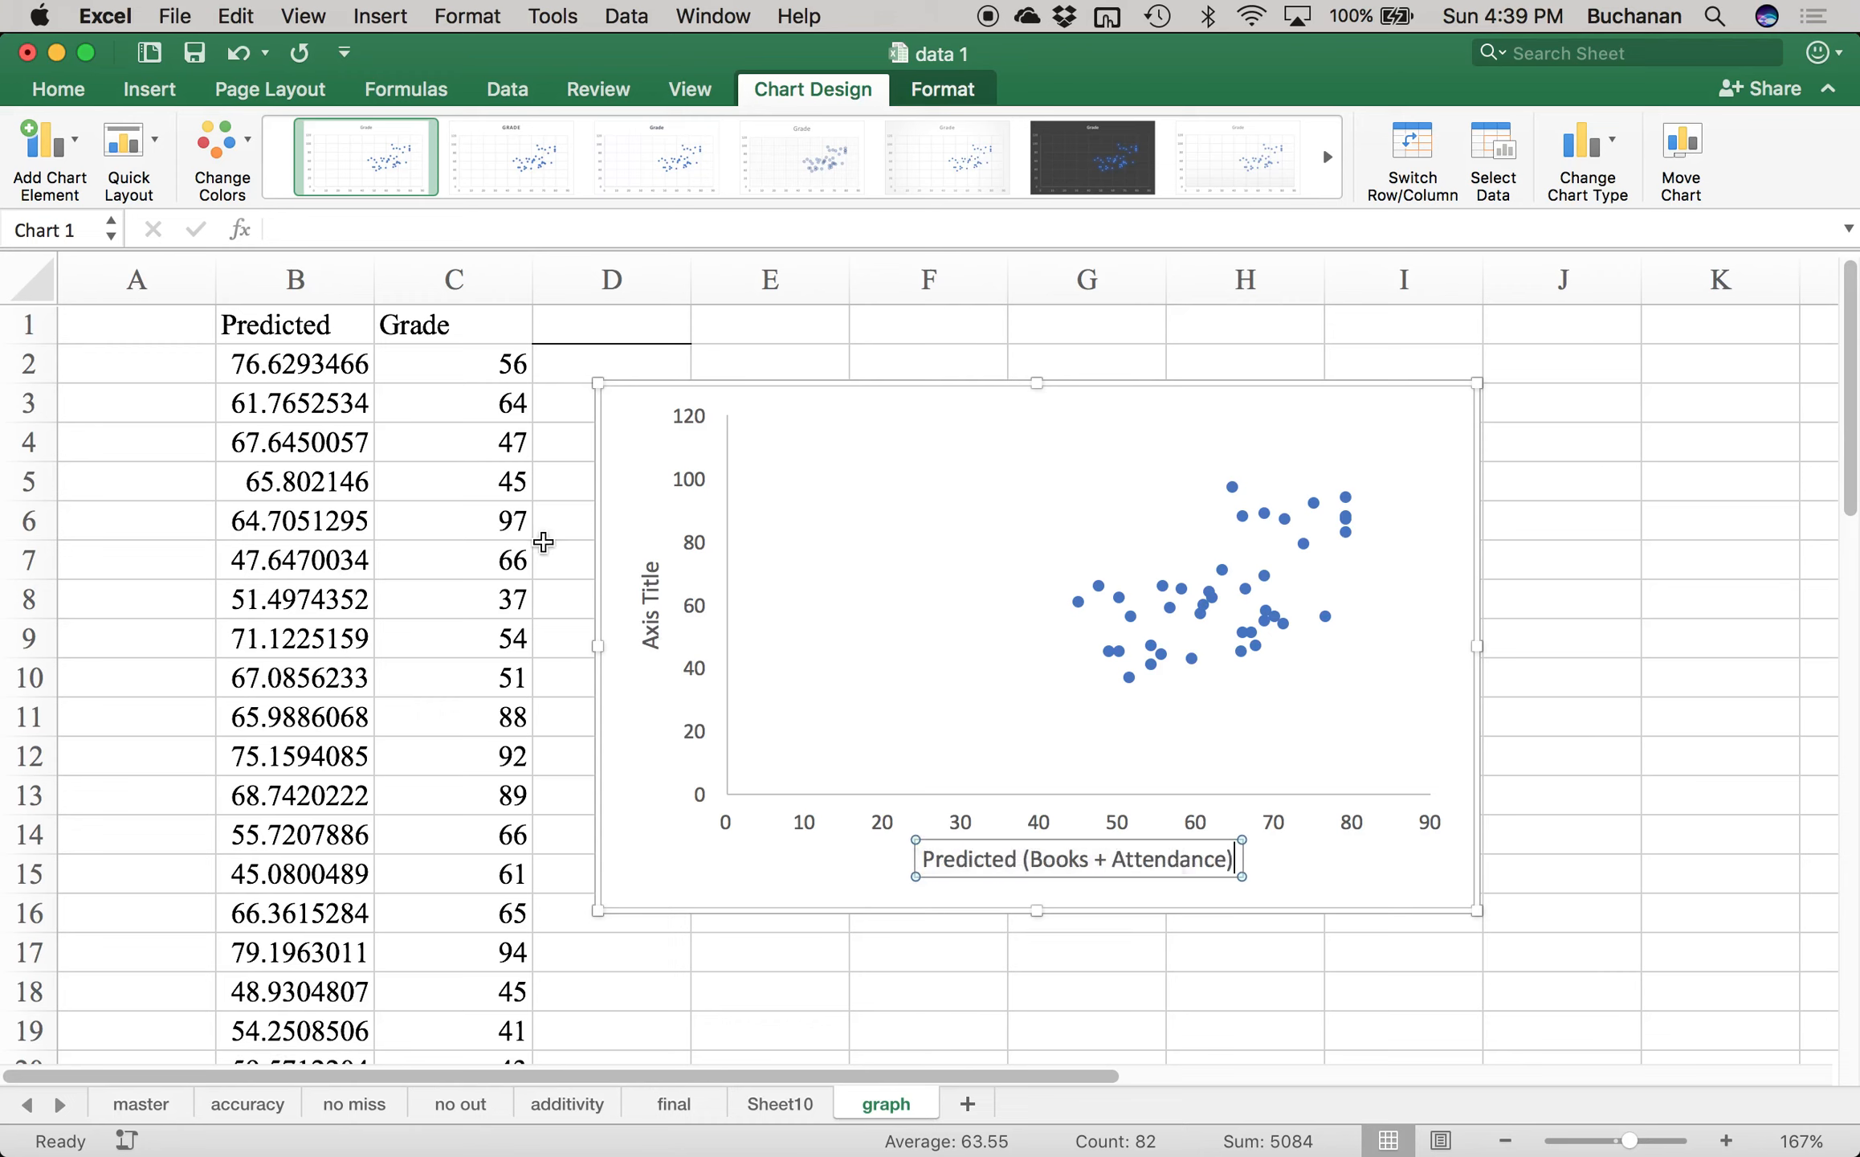
{"action": "left_click", "coordinate": [652, 608]}
{"action": "left_click", "coordinate": [1008, 861]}
{"action": "left_click", "coordinate": [1017, 863]}
{"action": "type", "text": "Grad"}
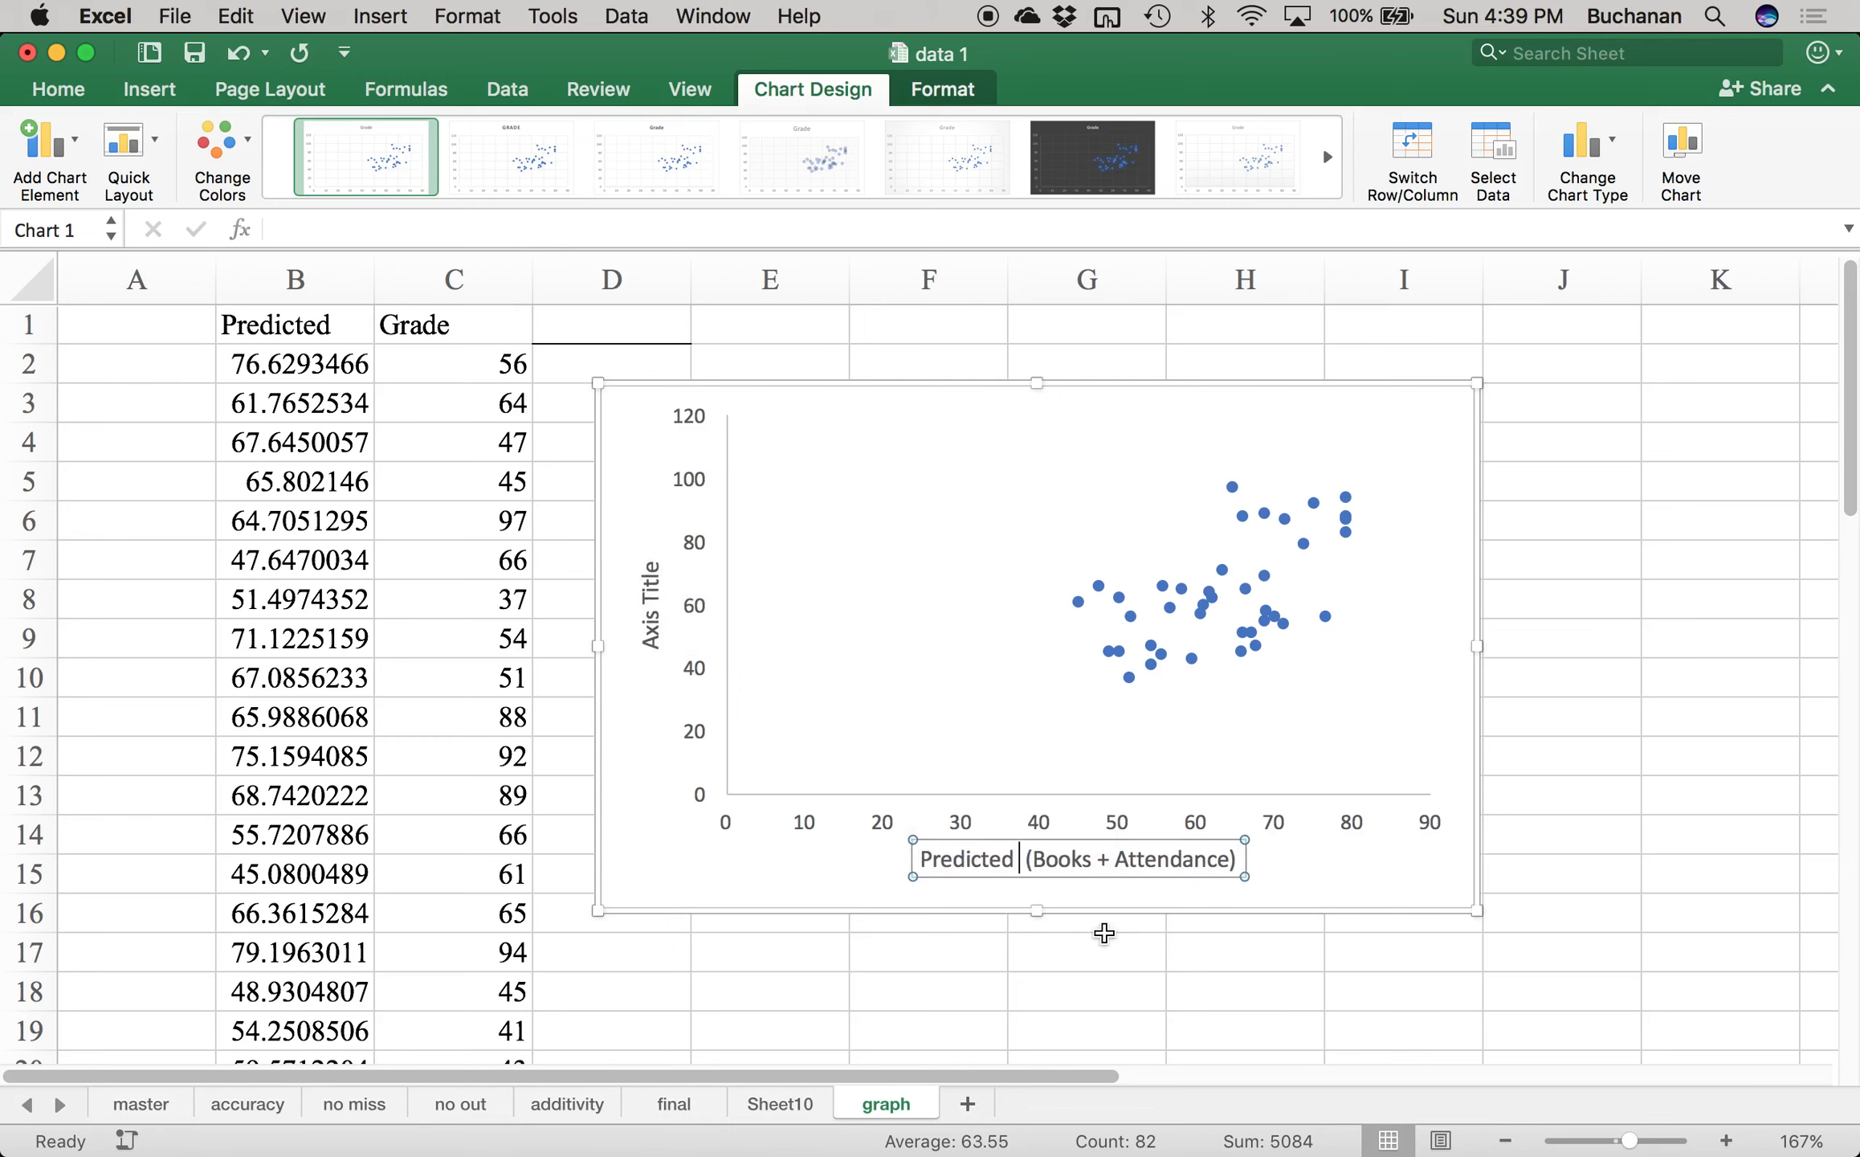
{"action": "type", "text": "e"}
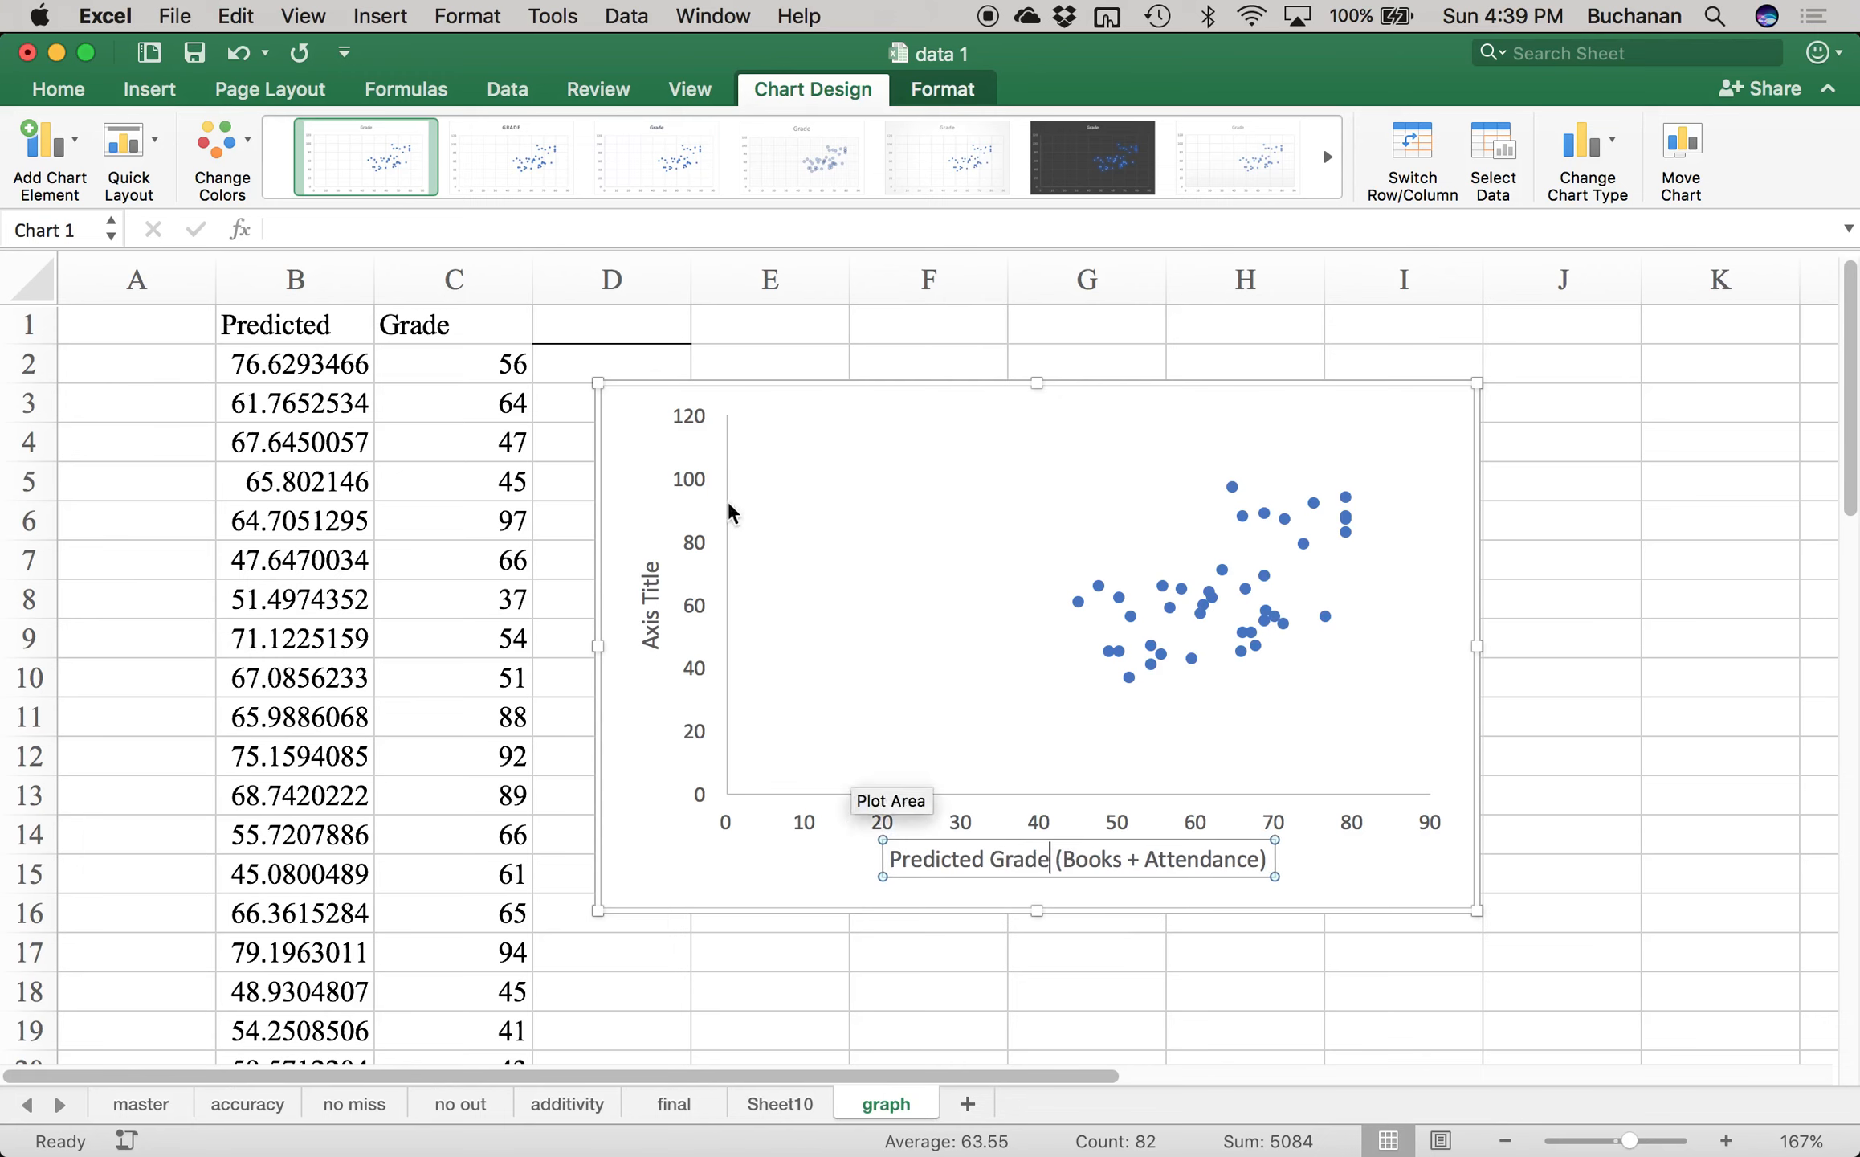
- Change the vertical axis title to Actual Grade
{"action": "left_click", "coordinate": [647, 585]}
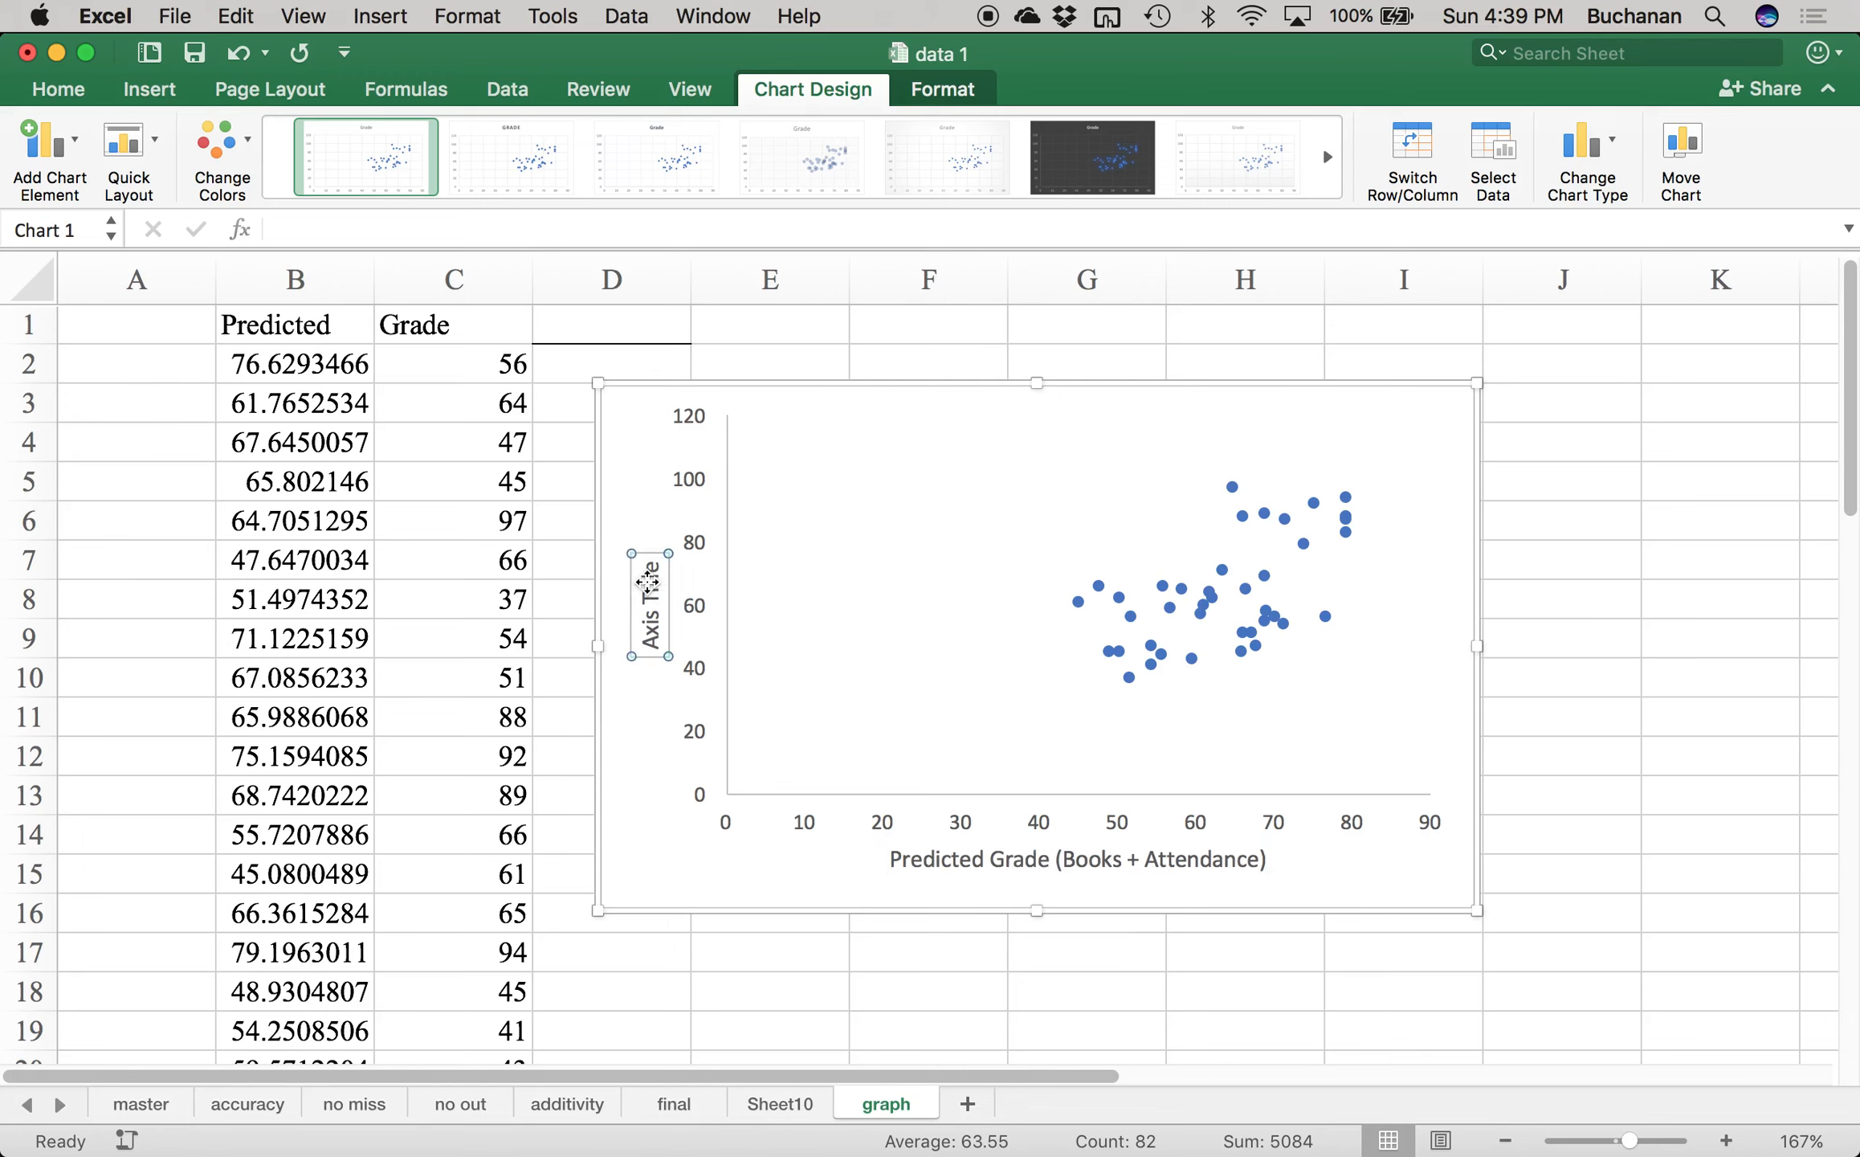
{"action": "triple_click", "coordinate": [648, 580]}
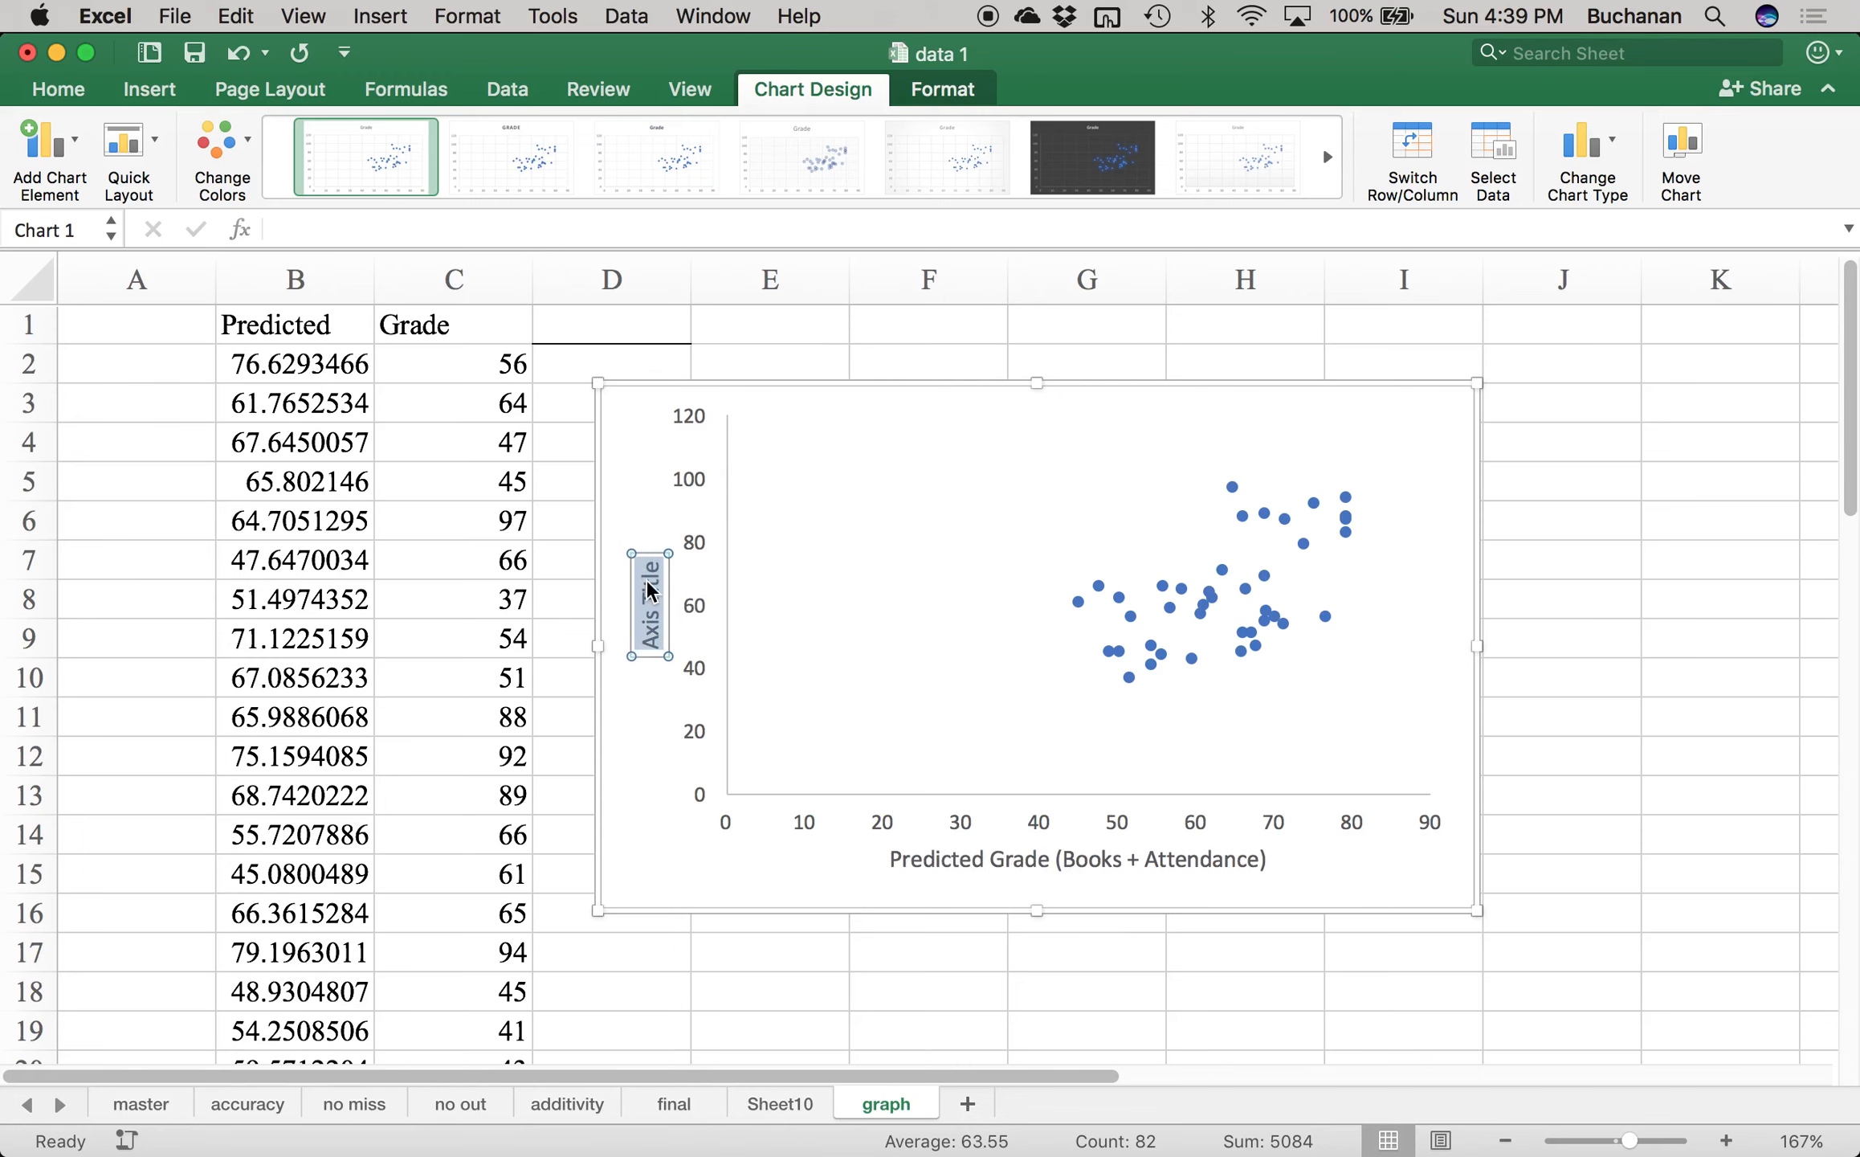
{"action": "type", "text": "Actual"}
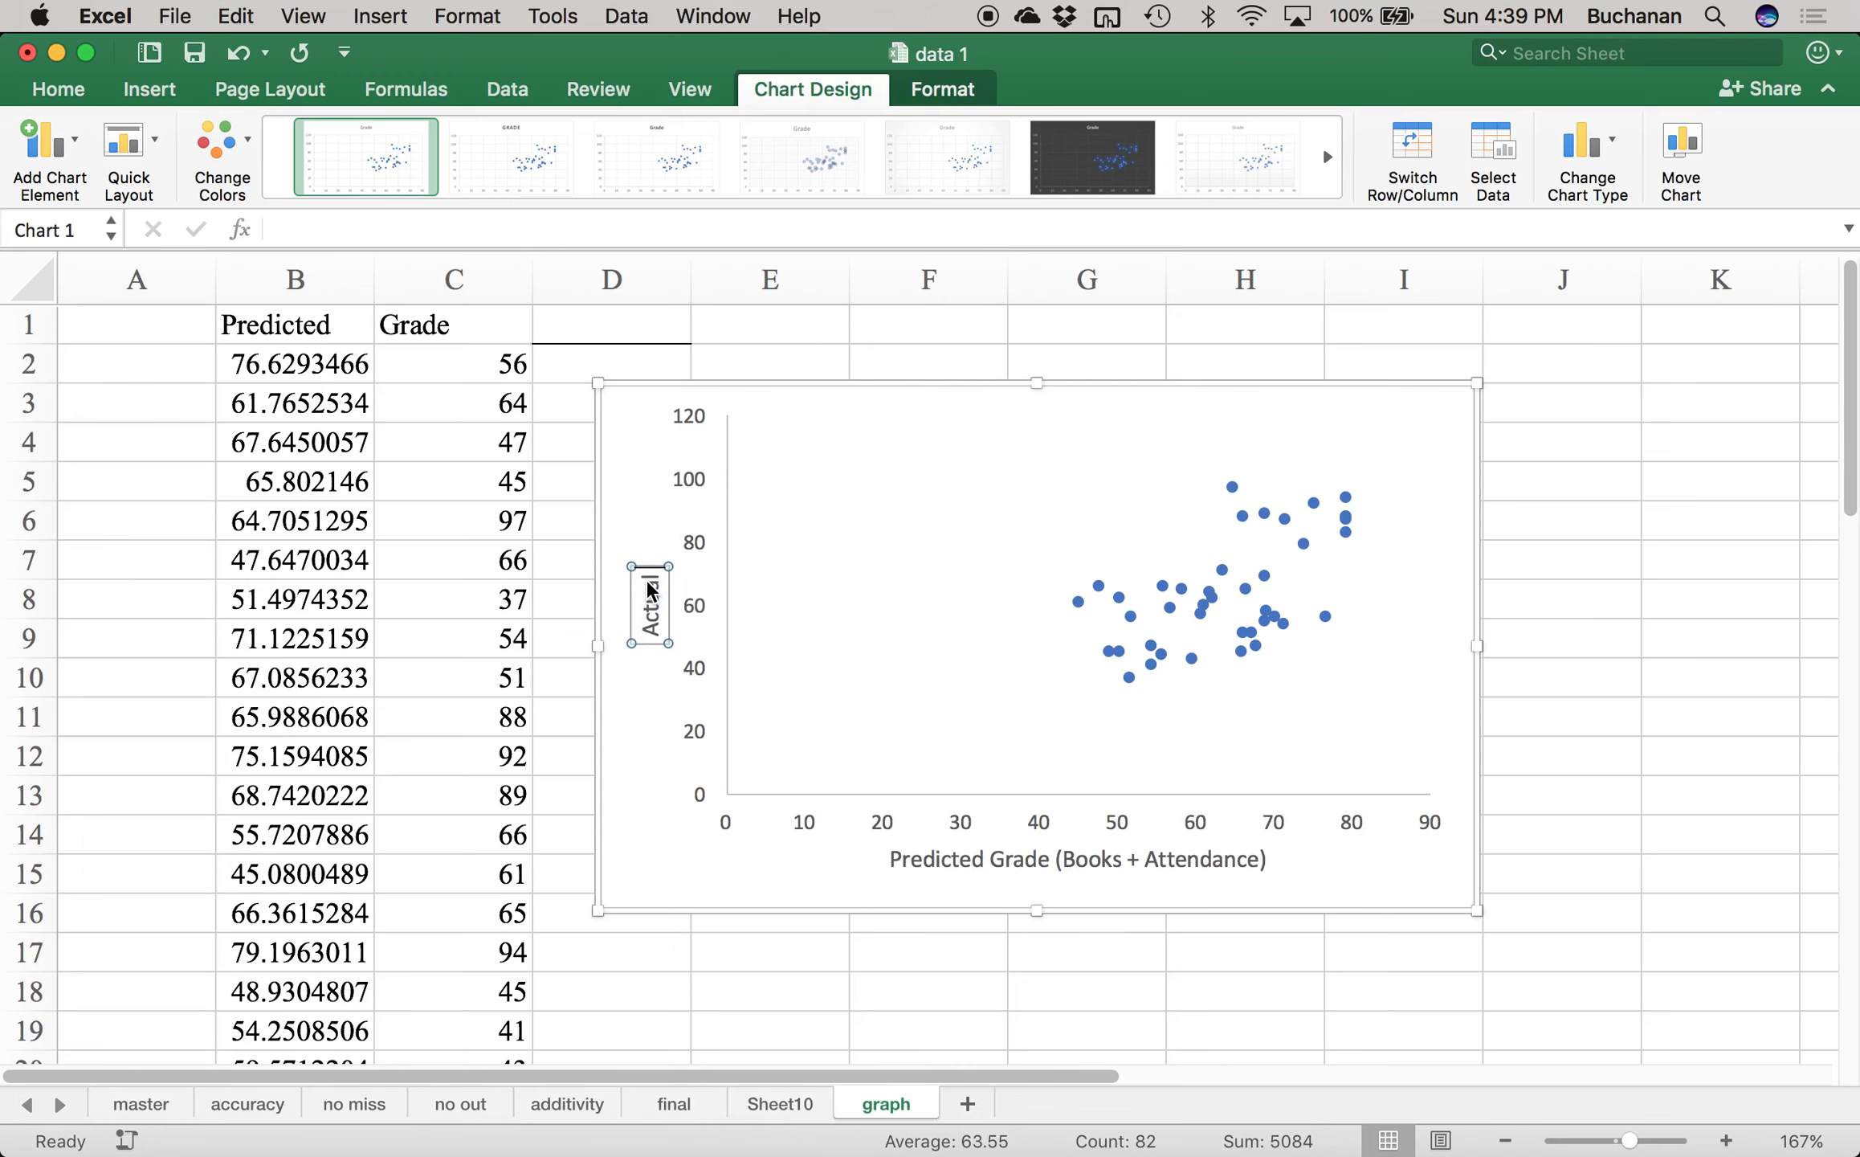
{"action": "type", "text": " Grade"}
{"action": "left_click", "coordinate": [947, 625]}
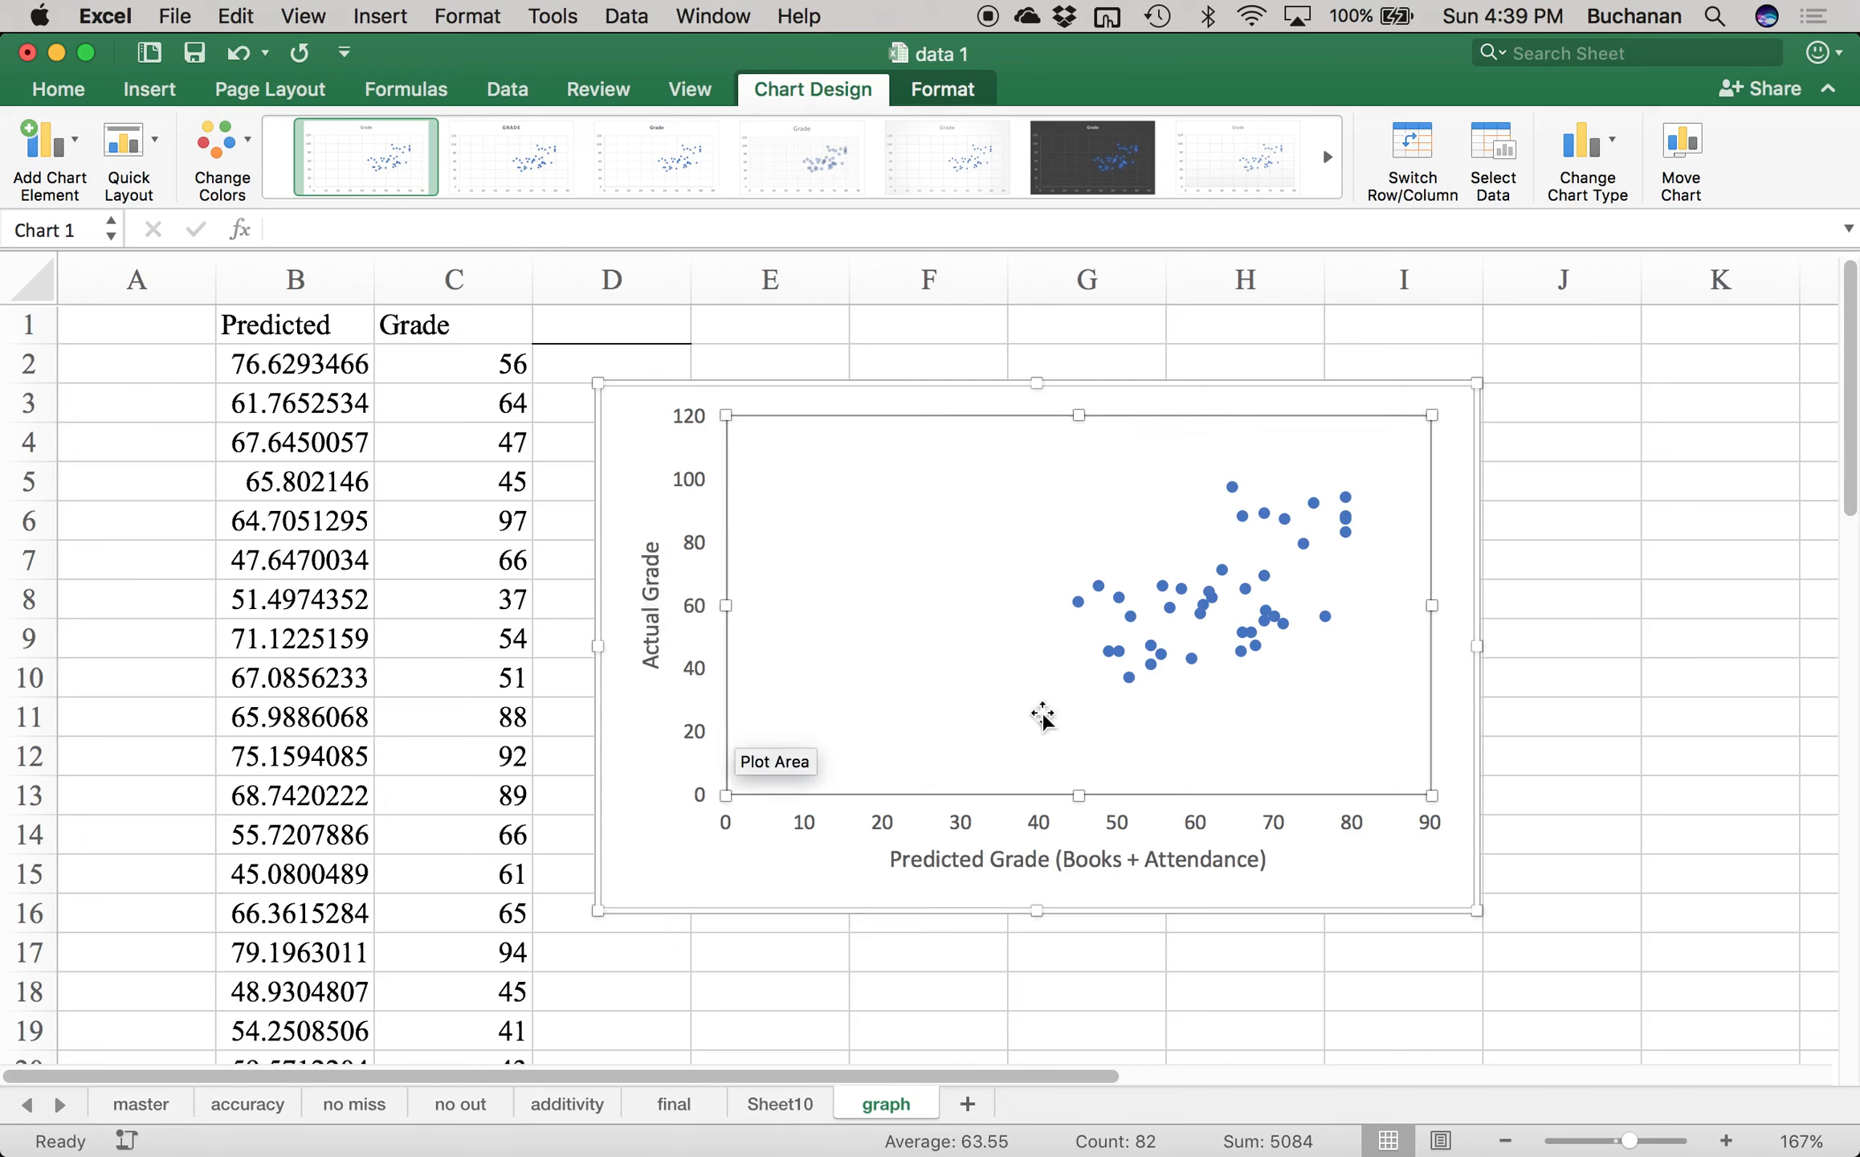
- Set the minimum bound of the chart's horizontal axis to 40
{"action": "left_click", "coordinate": [1036, 824]}
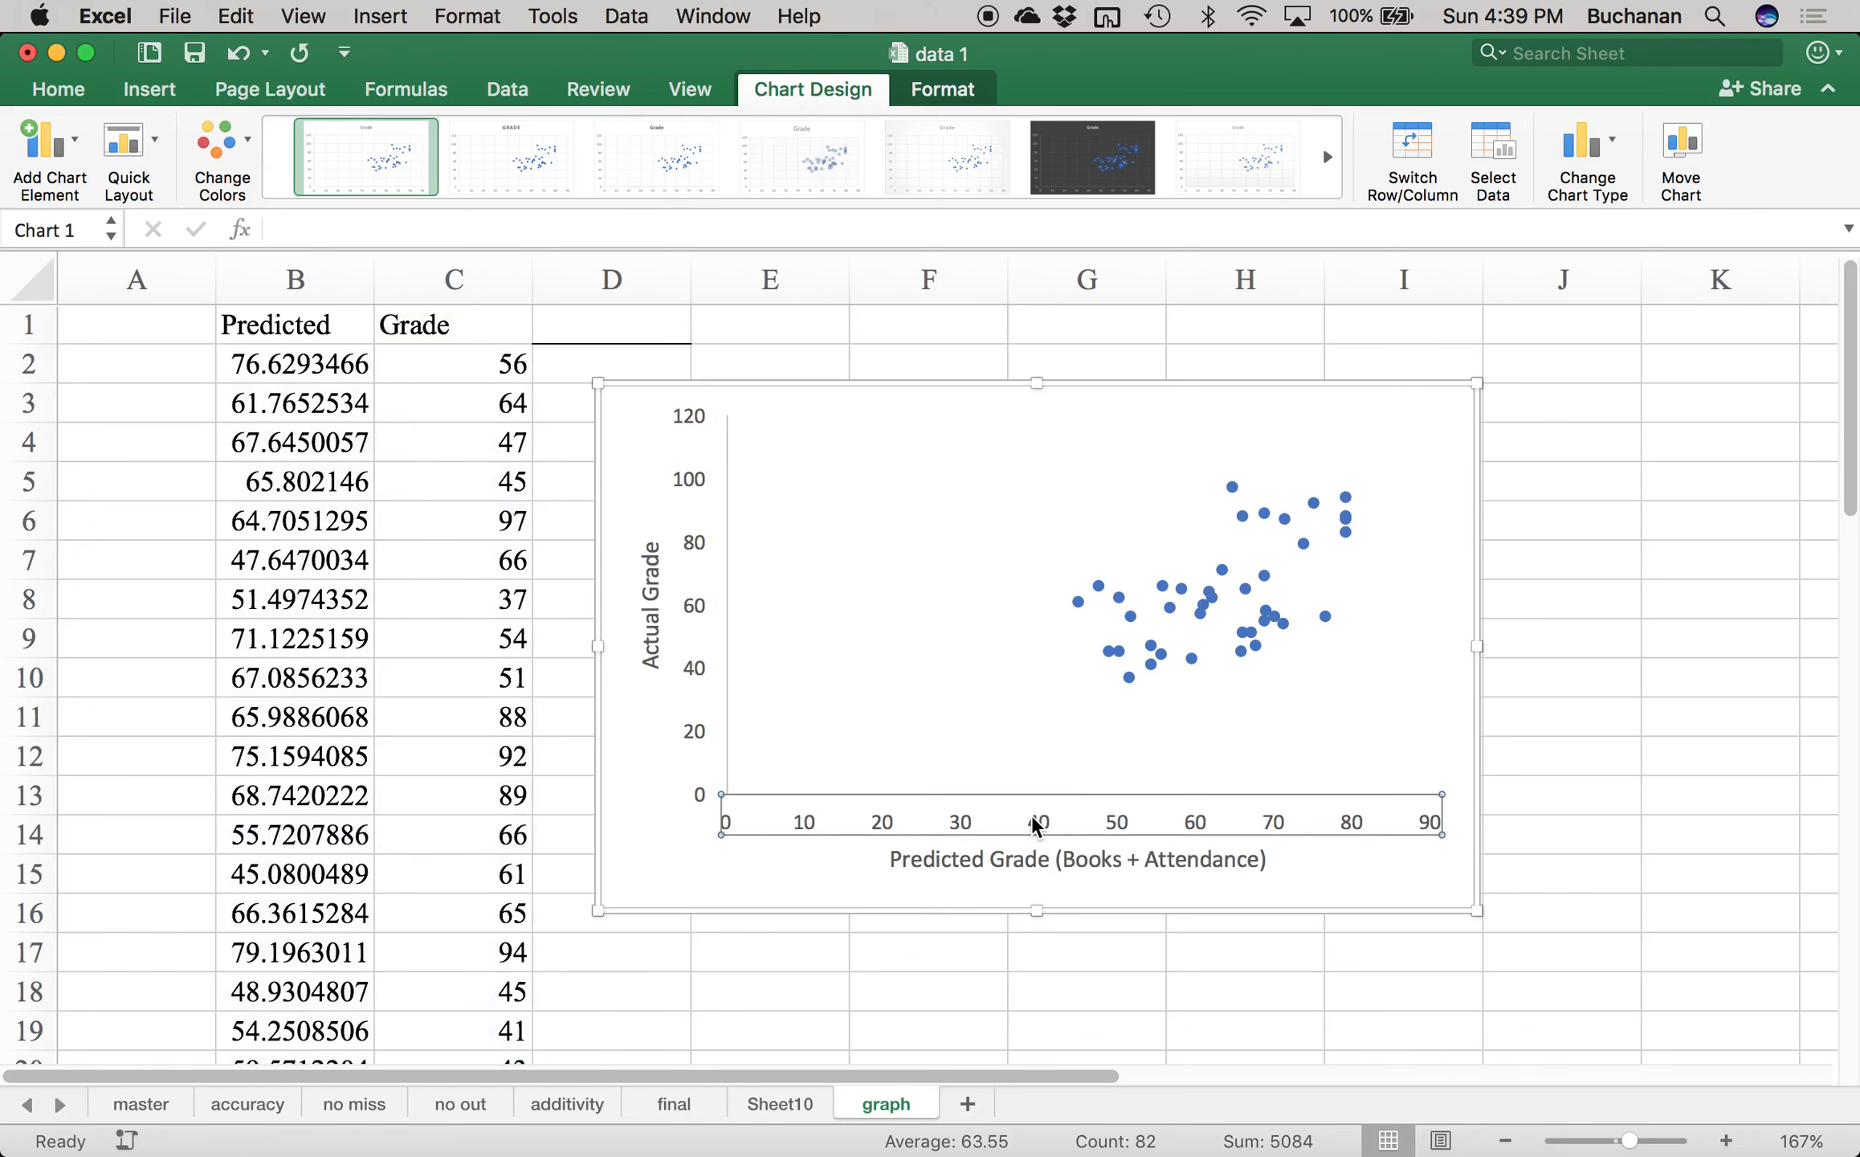
{"action": "double_click", "coordinate": [1036, 823]}
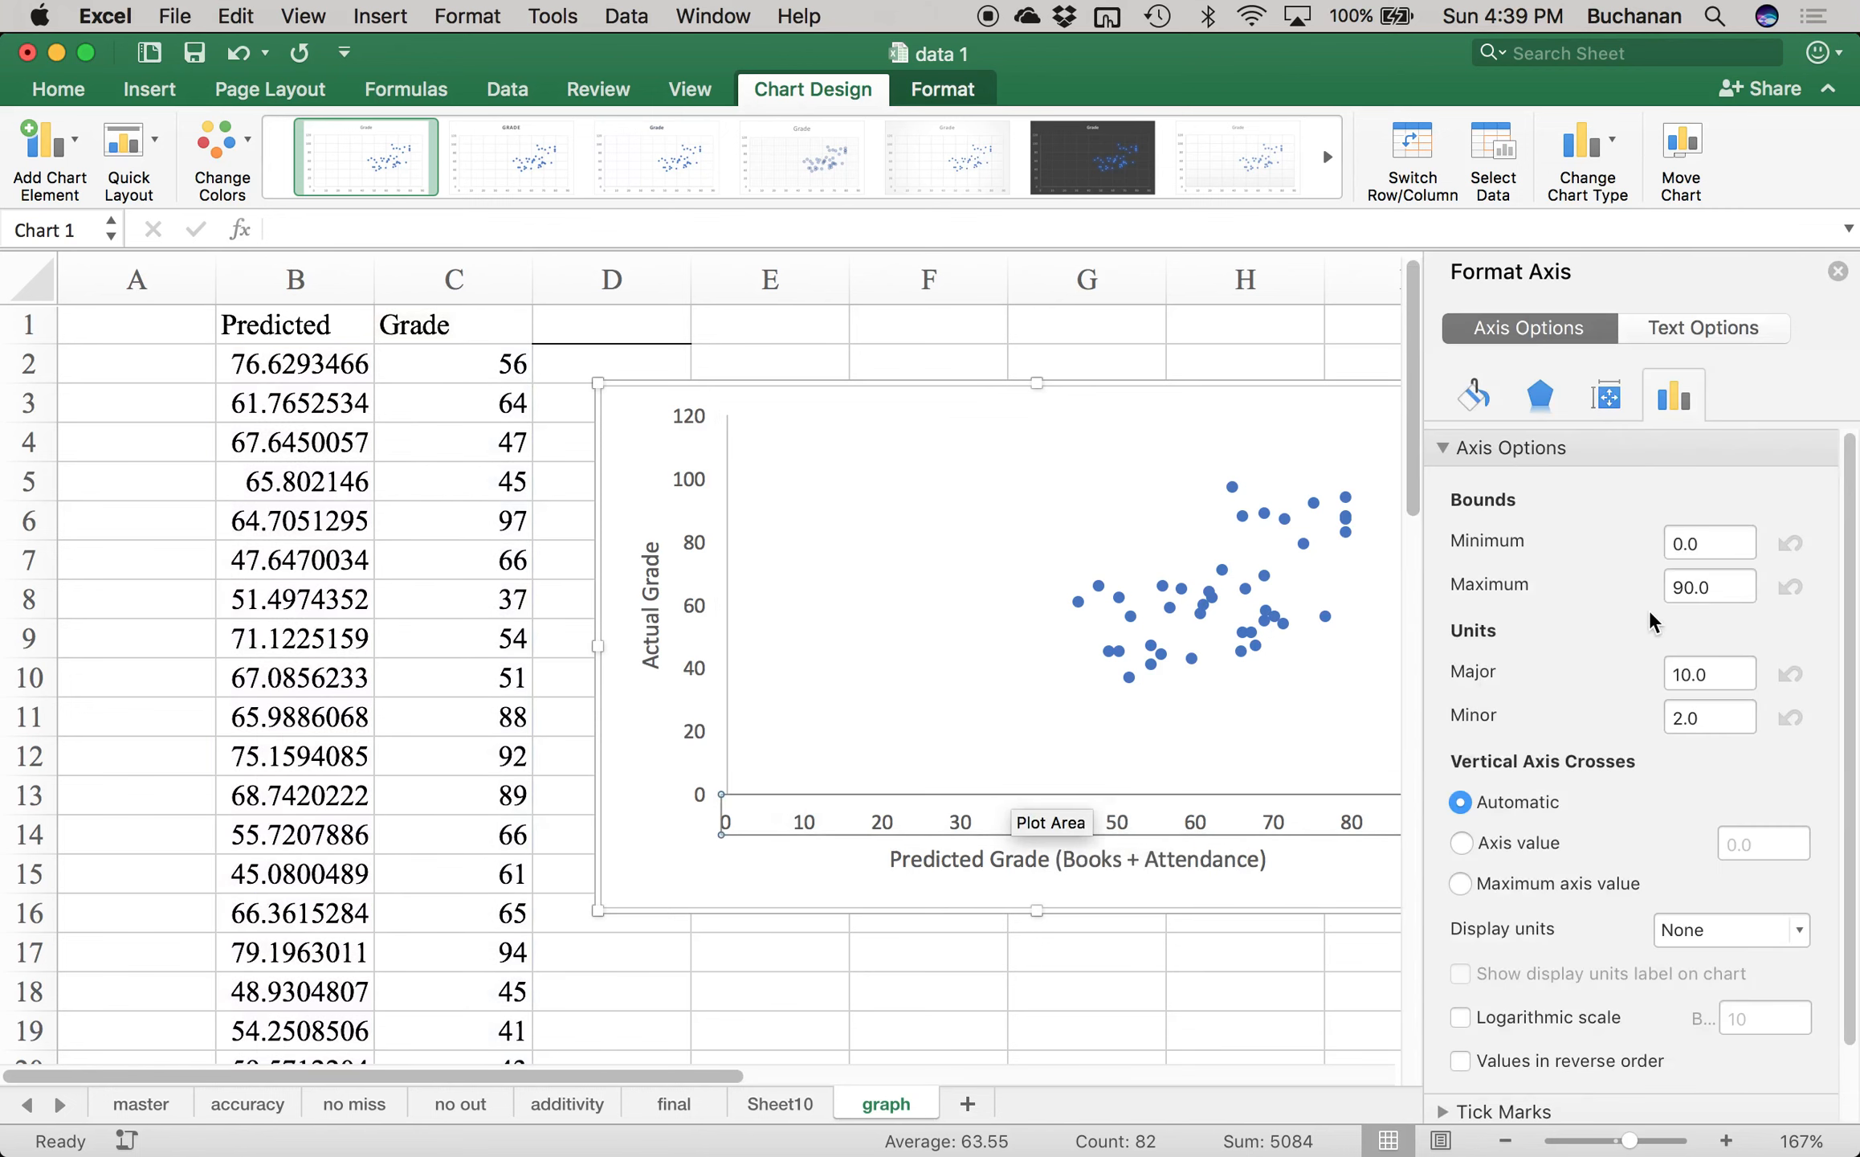
{"action": "left_click", "coordinate": [1709, 554]}
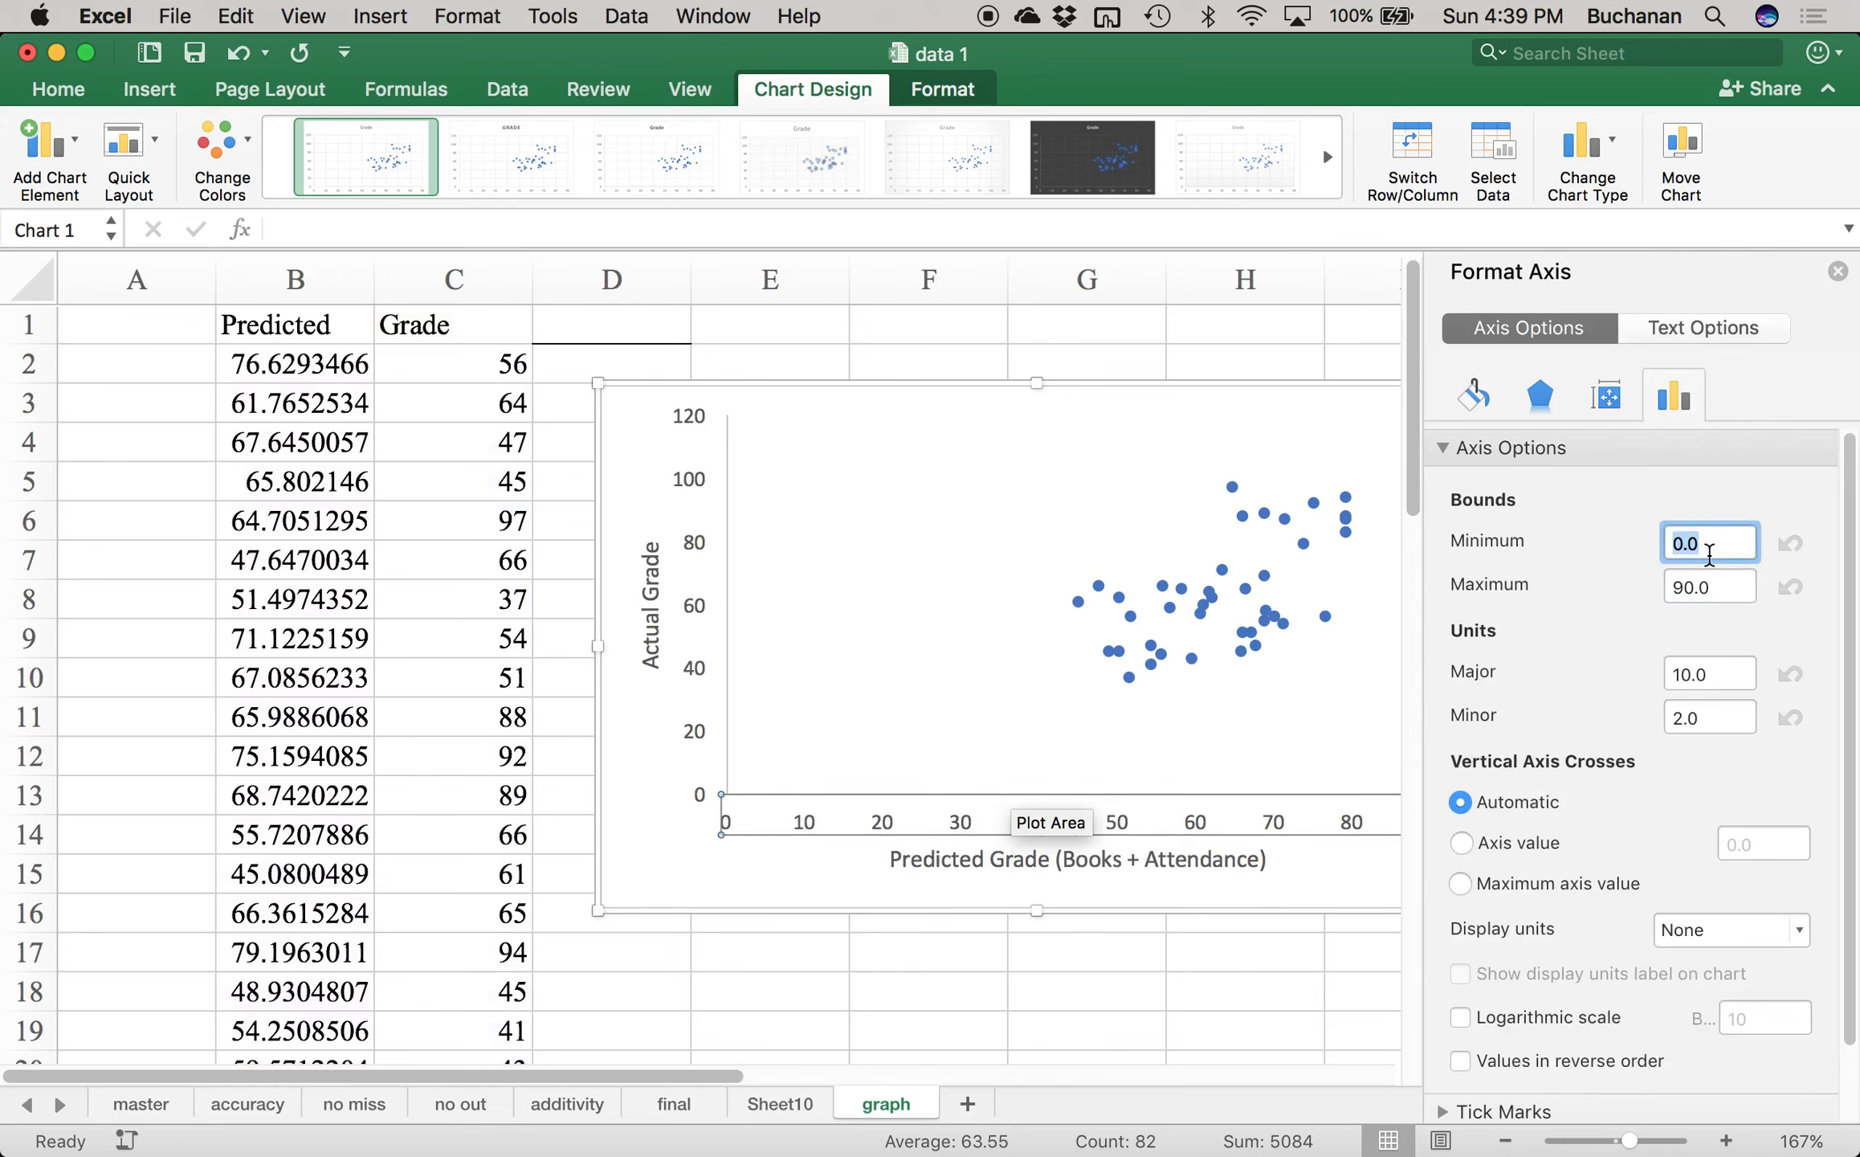
{"action": "key", "text": "Return"}
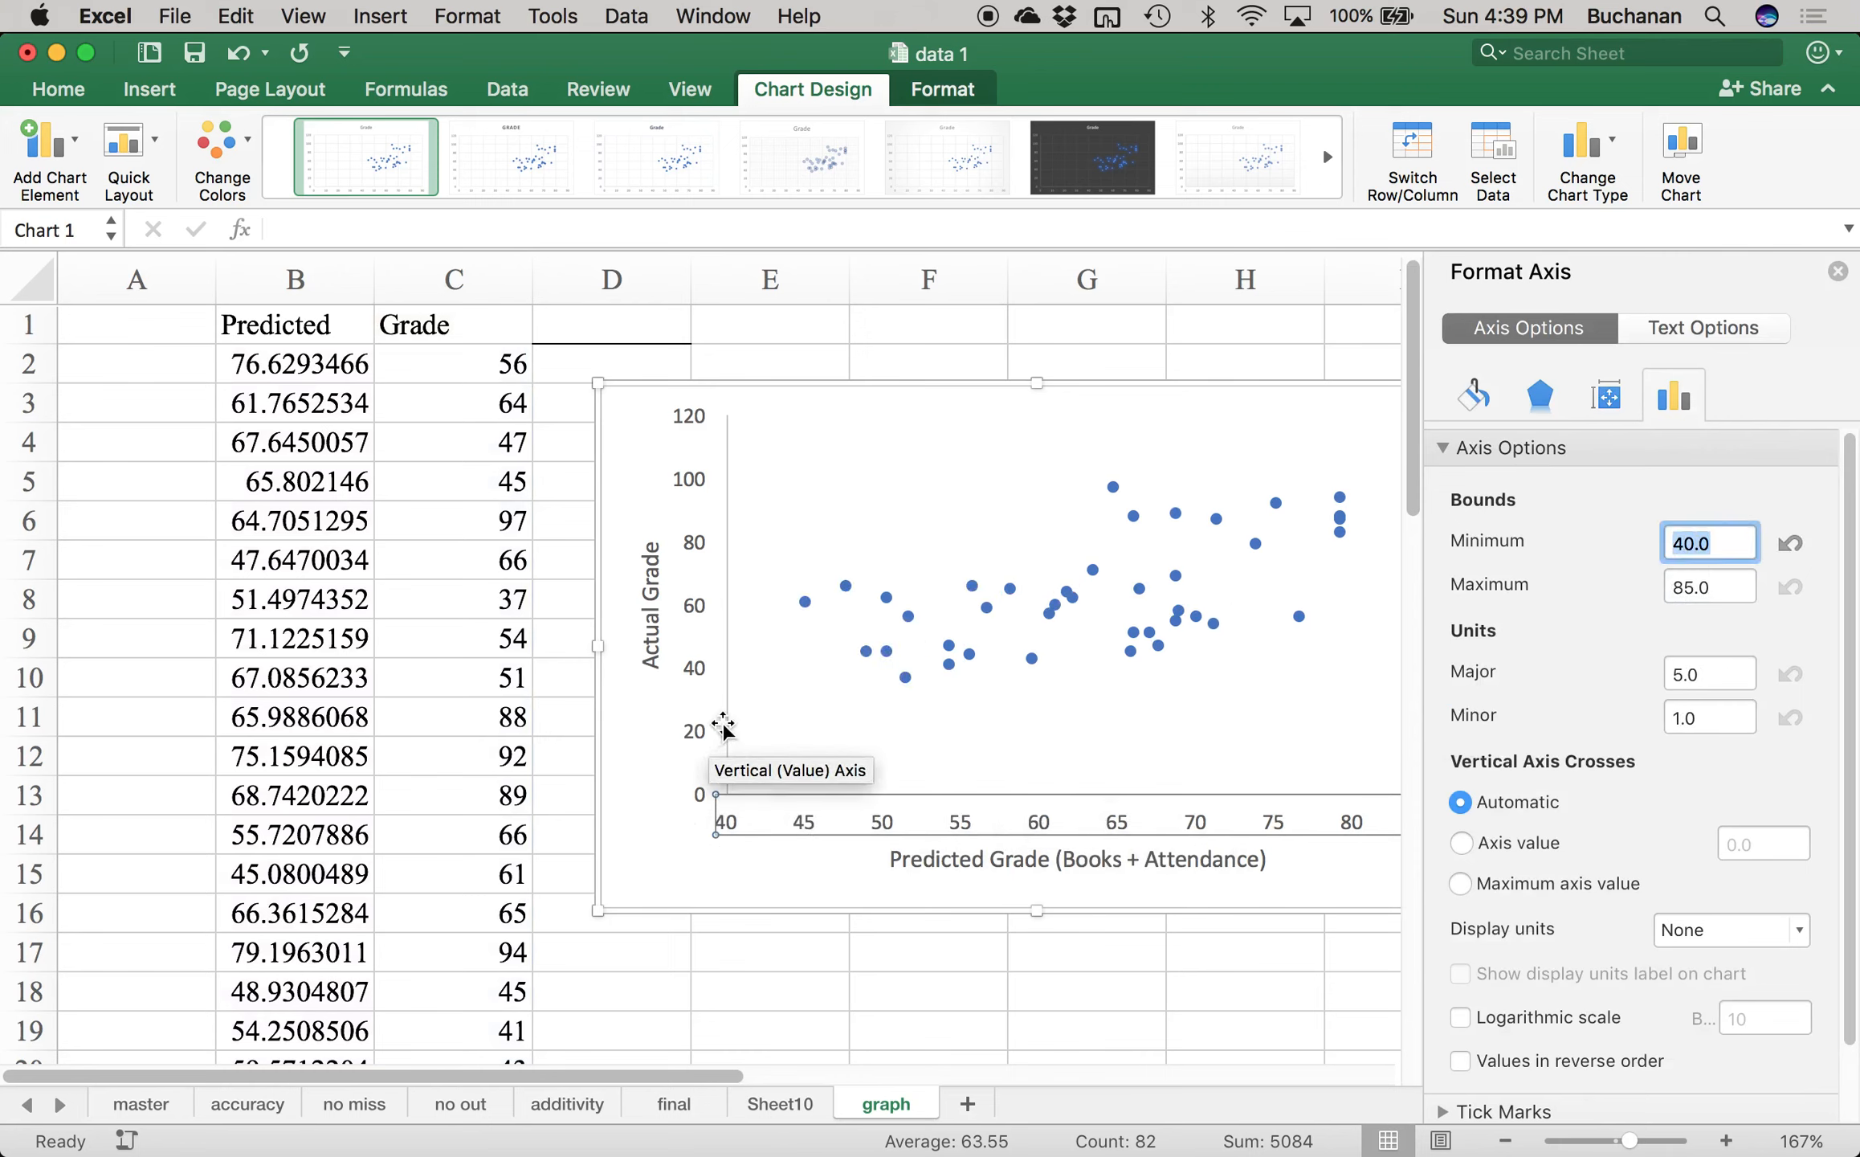
- Set the minimum bound of the chart's vertical axis to 40
{"action": "left_click", "coordinate": [699, 744]}
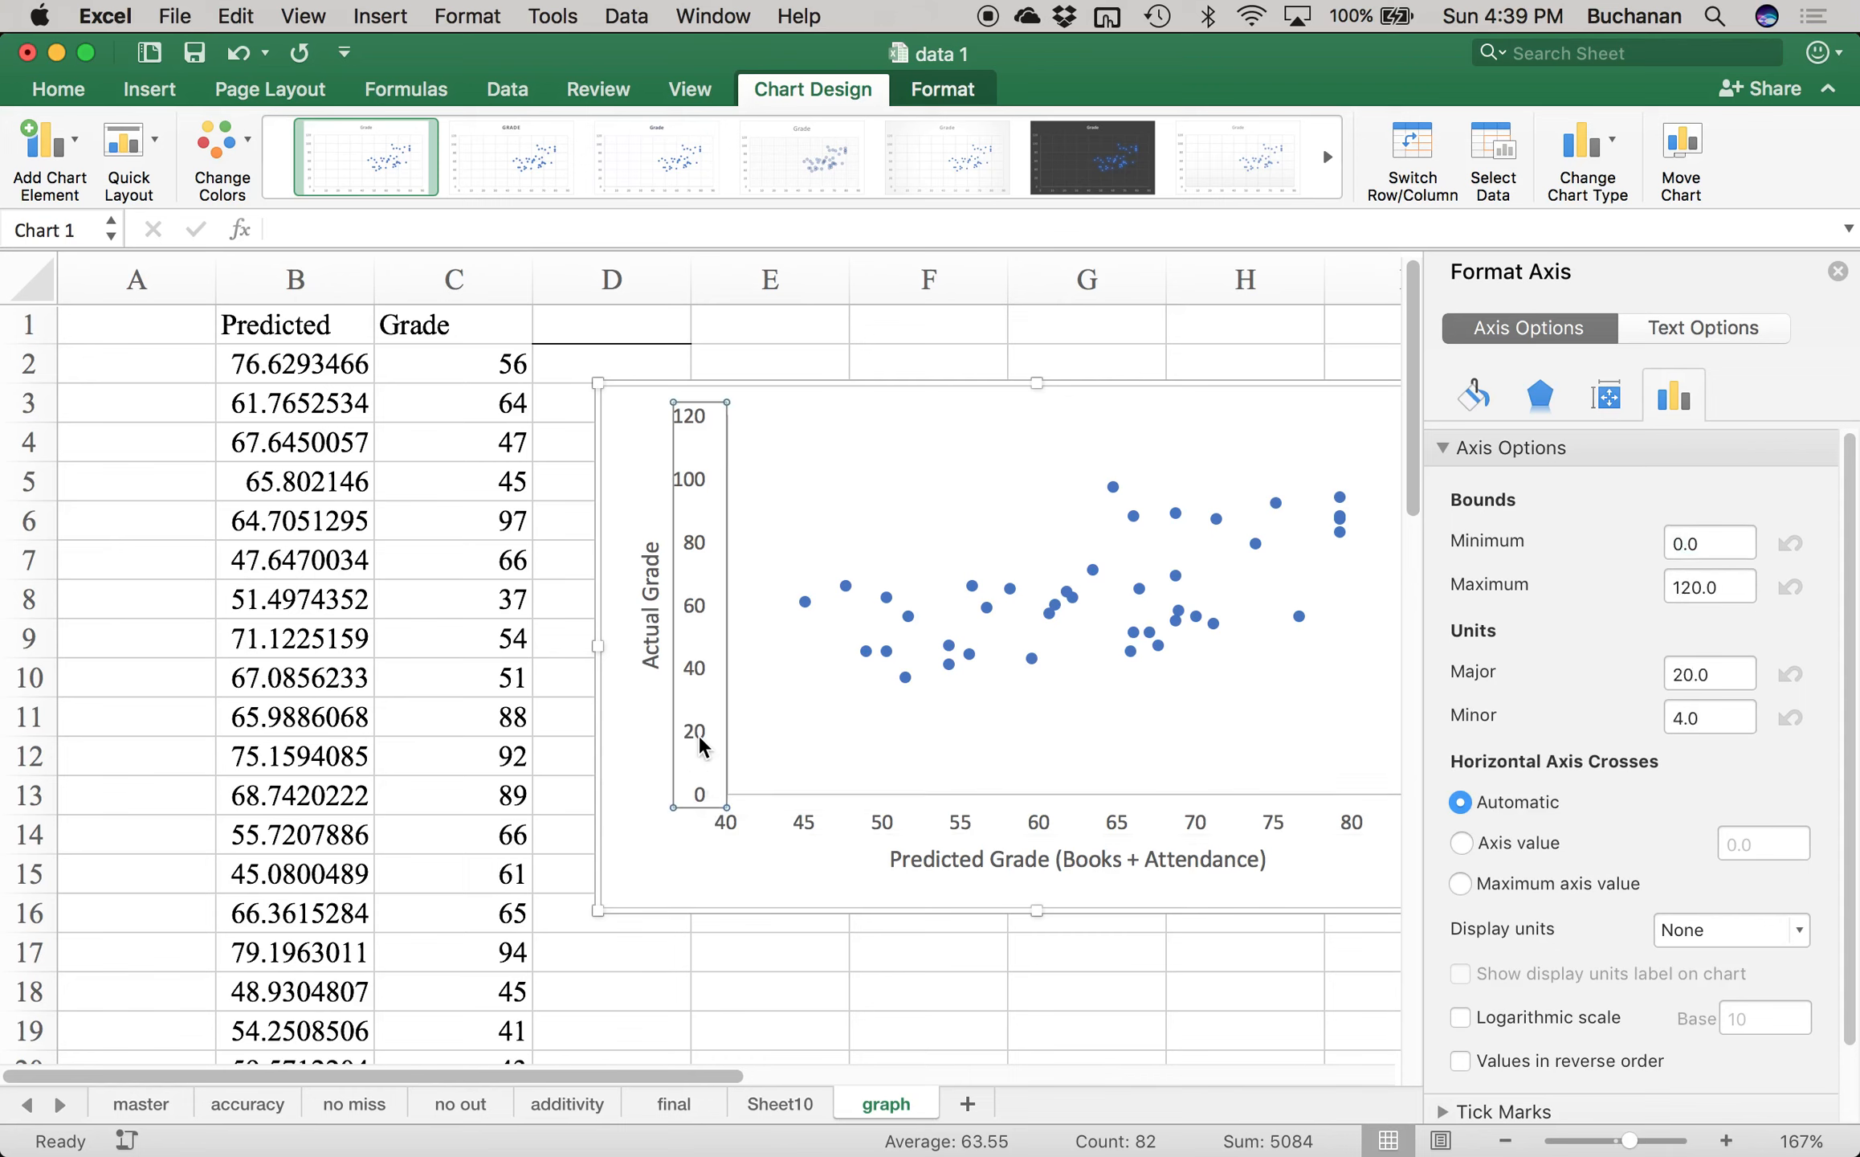
{"action": "left_click", "coordinate": [1700, 544]}
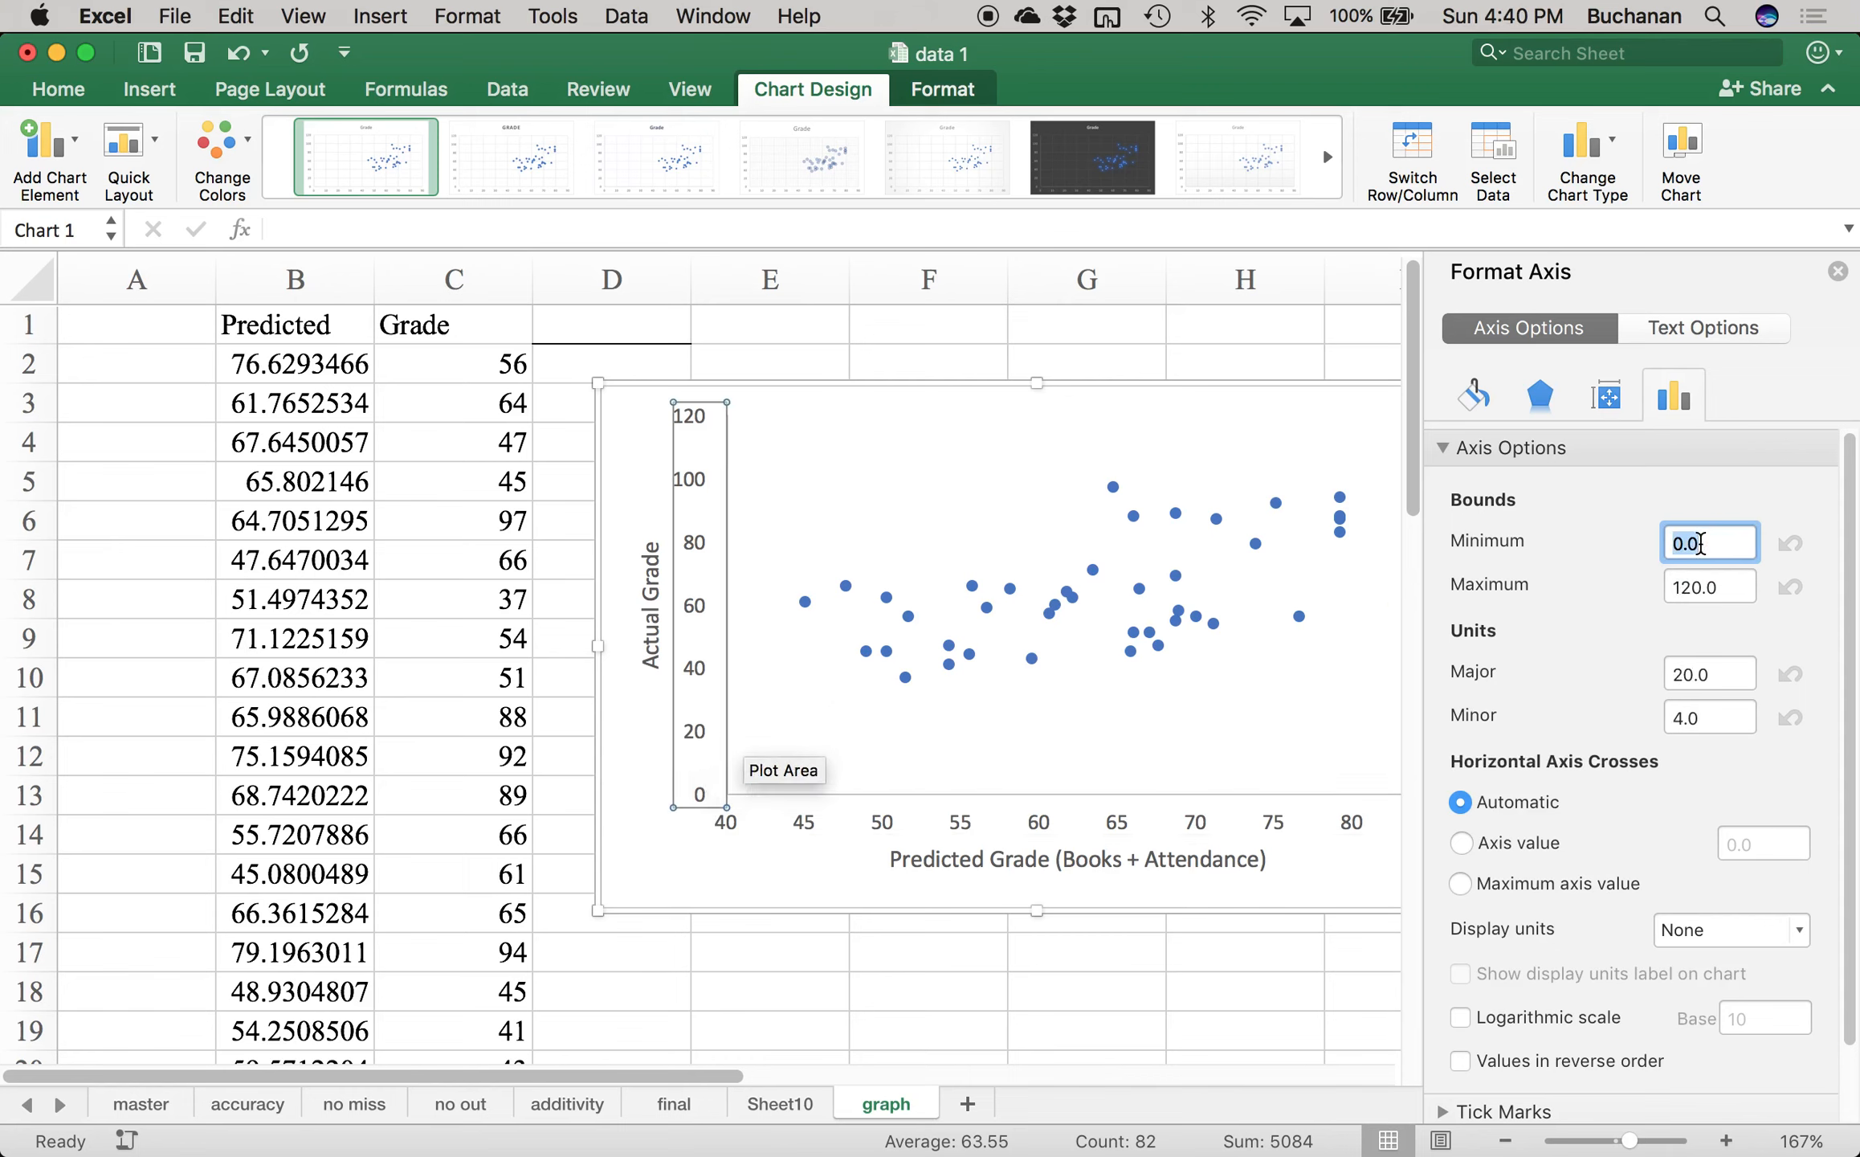
{"action": "type", "text": "40"}
{"action": "key", "text": "Return"}
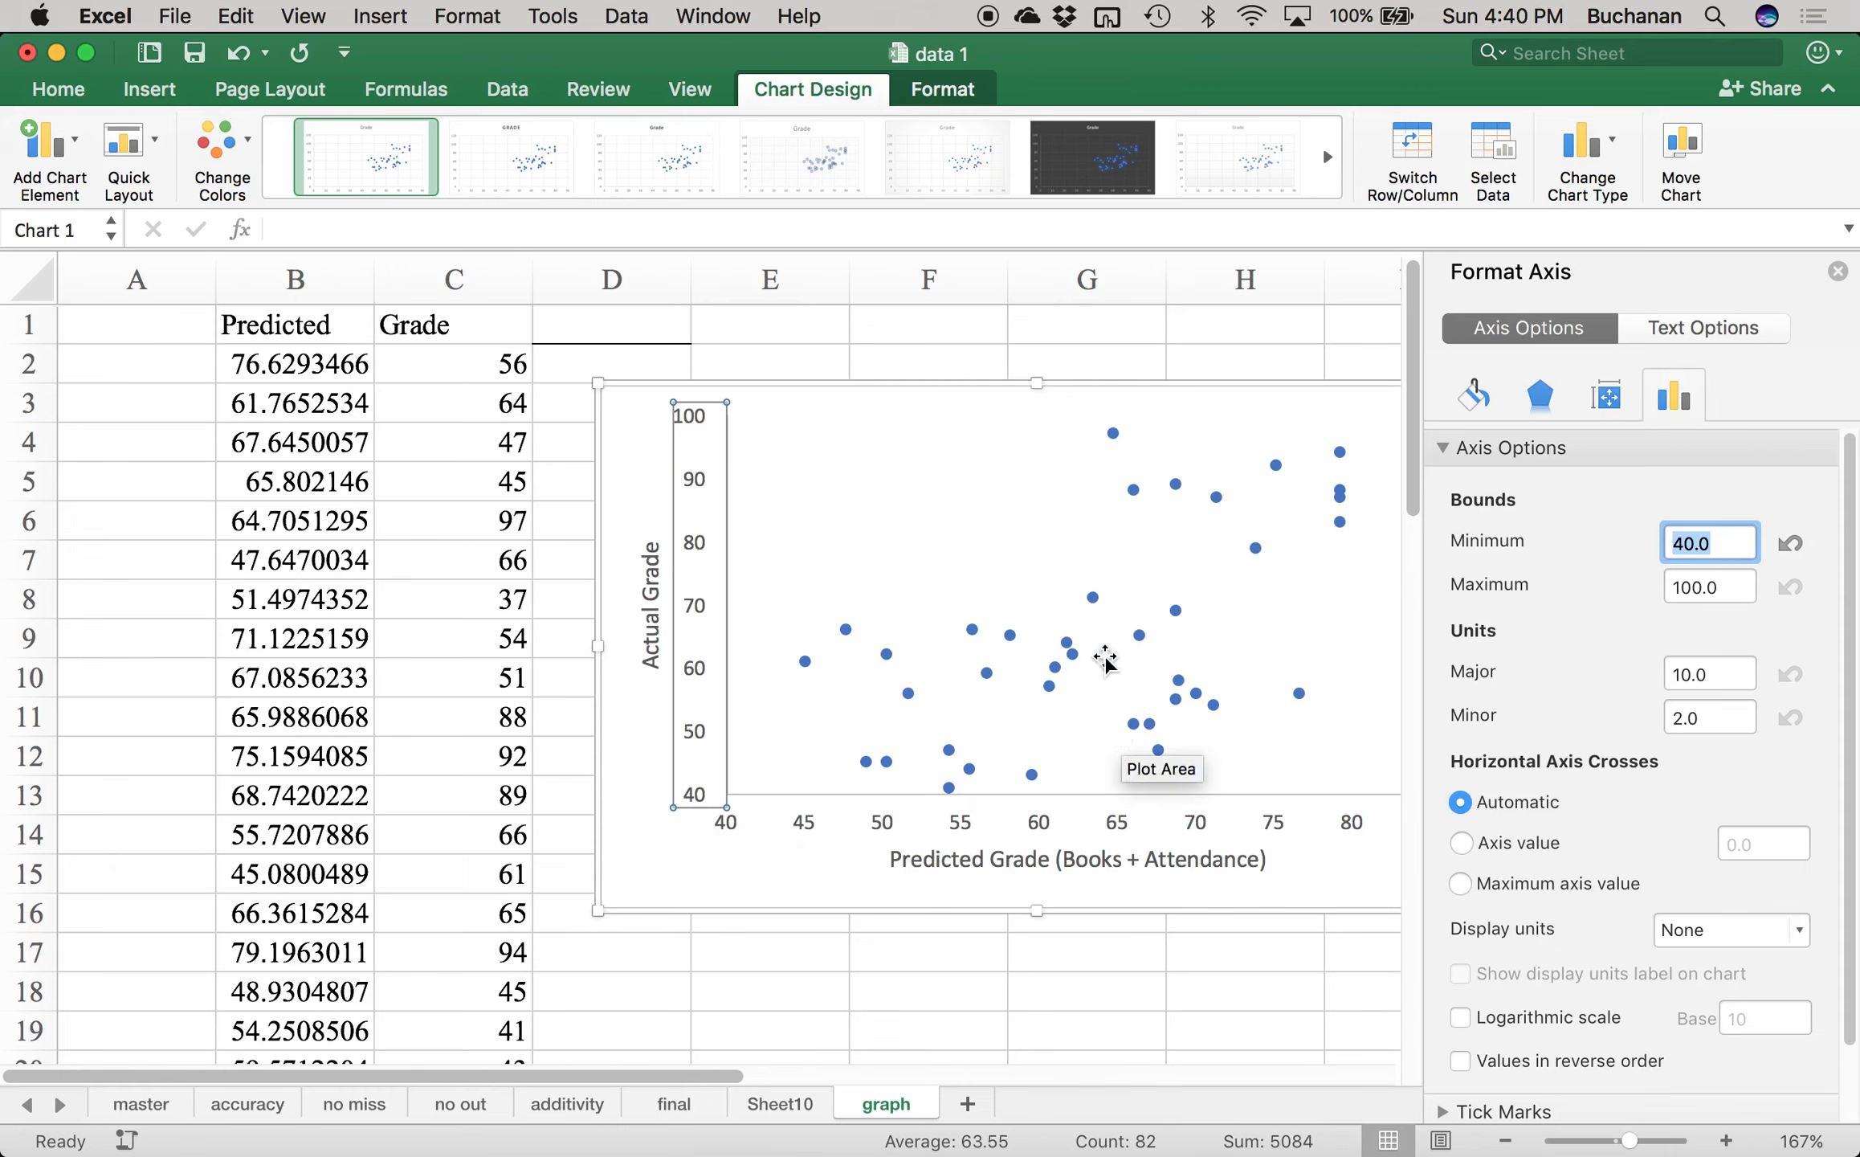
- Add a linear trendline to the scatter chart's data series
{"action": "left_click", "coordinate": [1092, 598]}
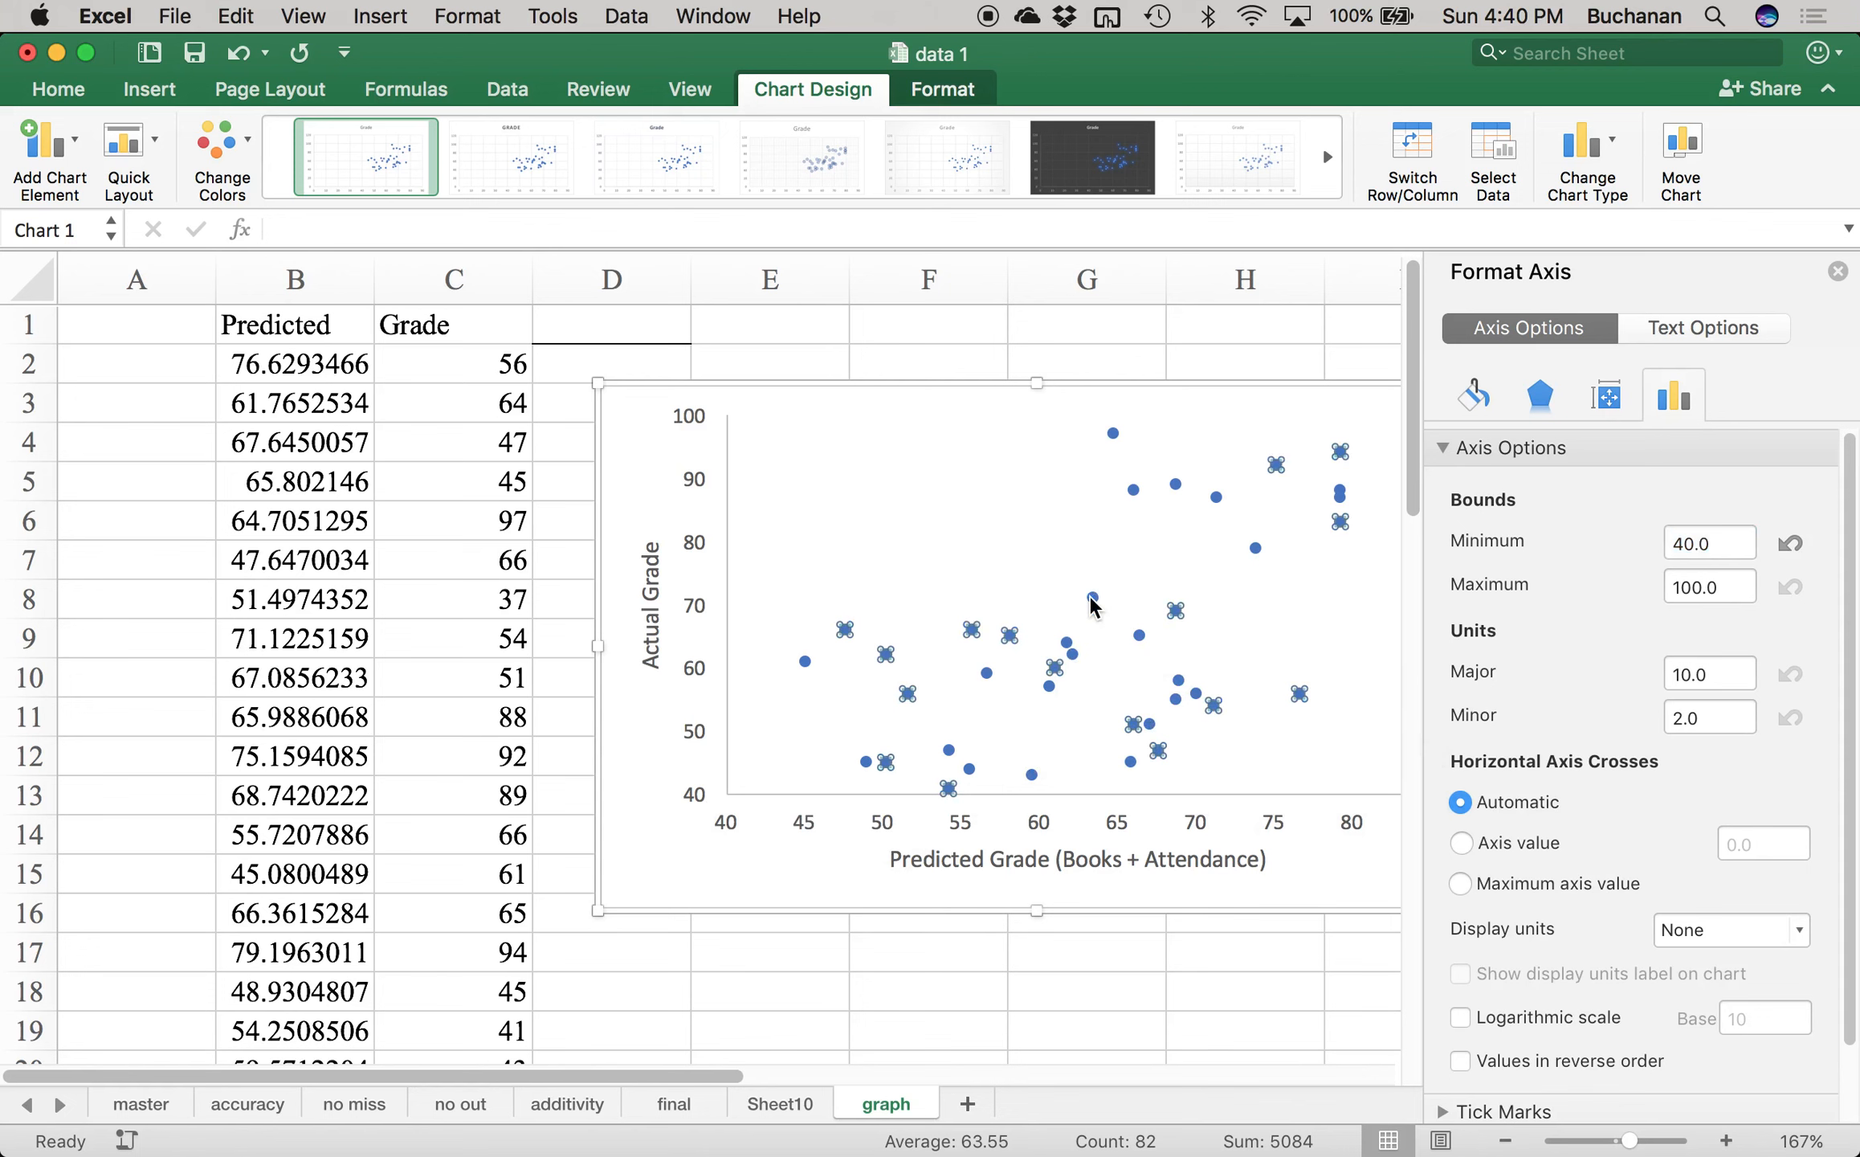
{"action": "right_click", "coordinate": [1091, 599]}
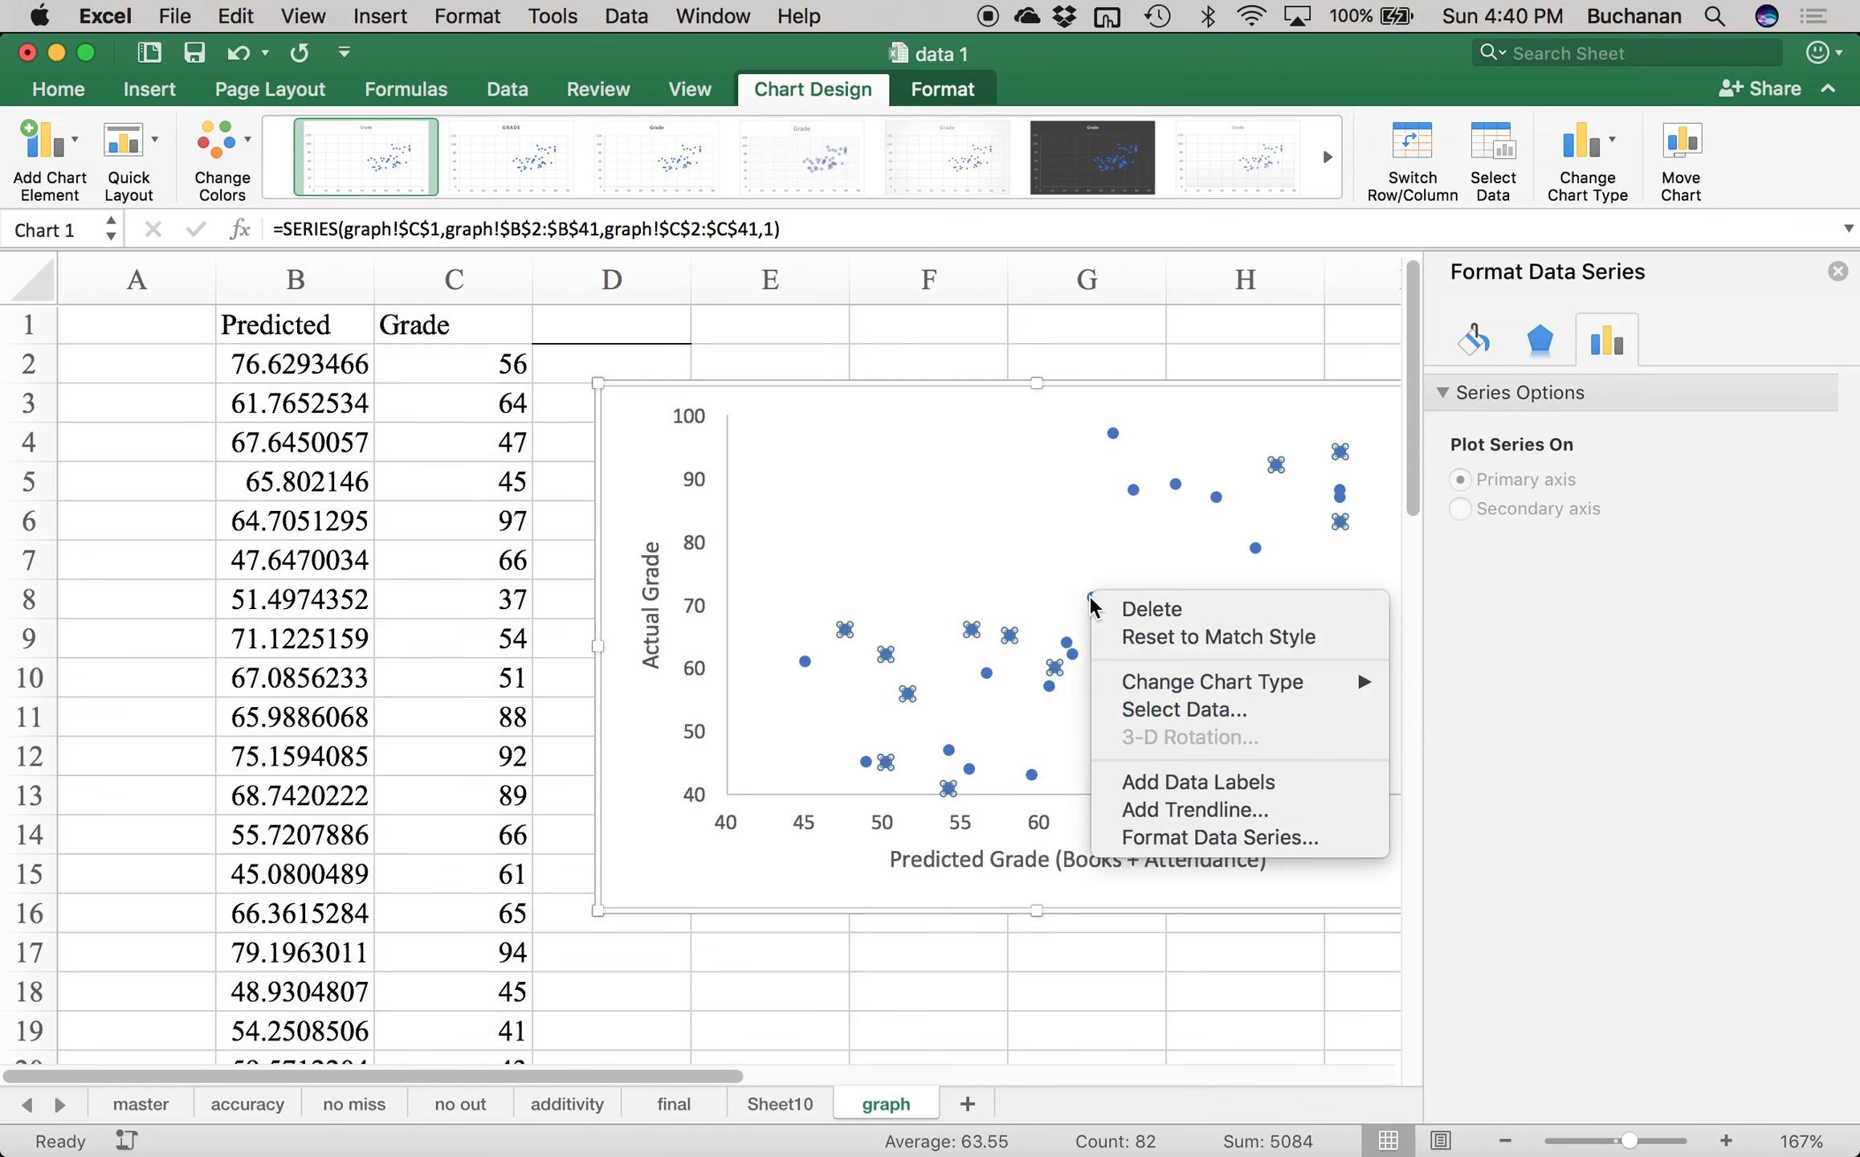
{"action": "left_click", "coordinate": [1145, 810]}
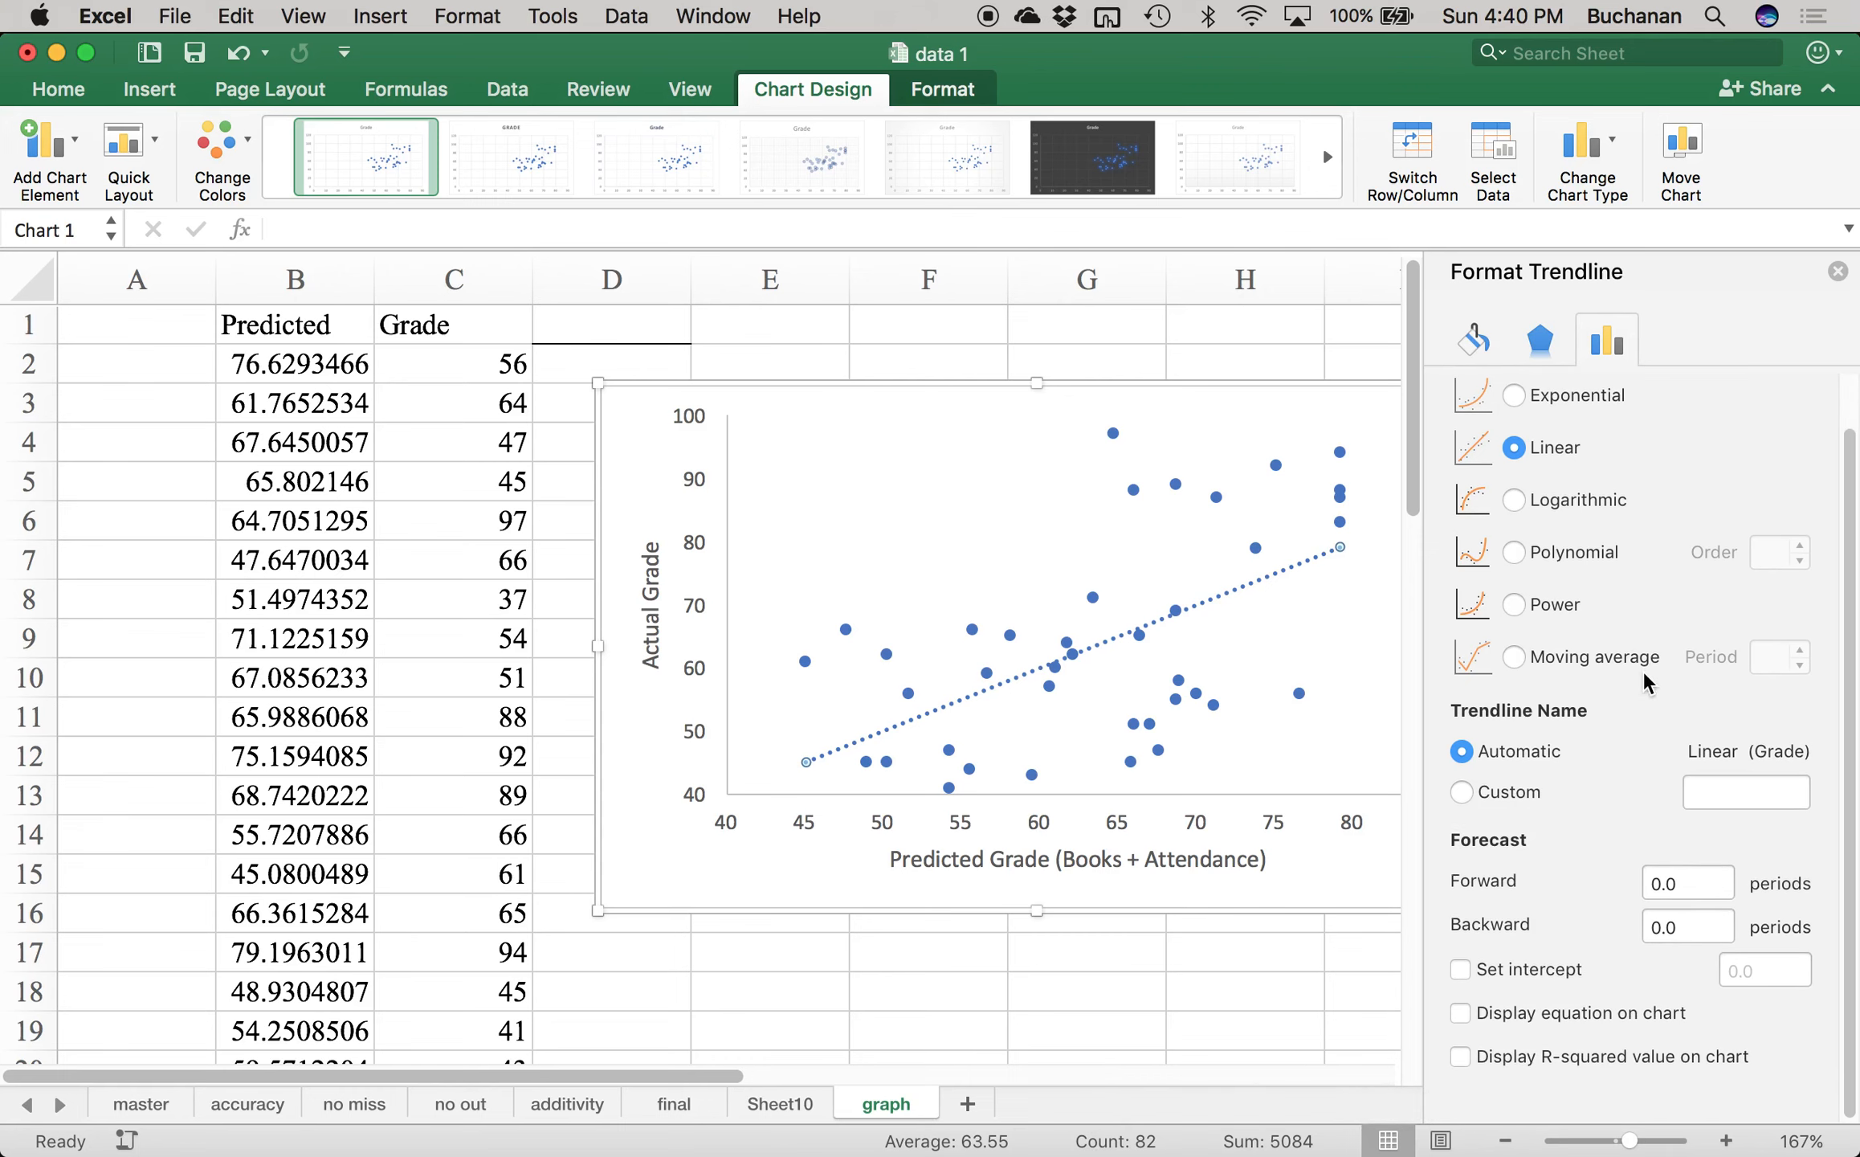
- Display the trendline's equation on the chart and remove it again
{"action": "scroll", "coordinate": [1619, 666], "scroll_direction": "down", "scroll_amount": 1}
{"action": "left_click", "coordinate": [1539, 1045]}
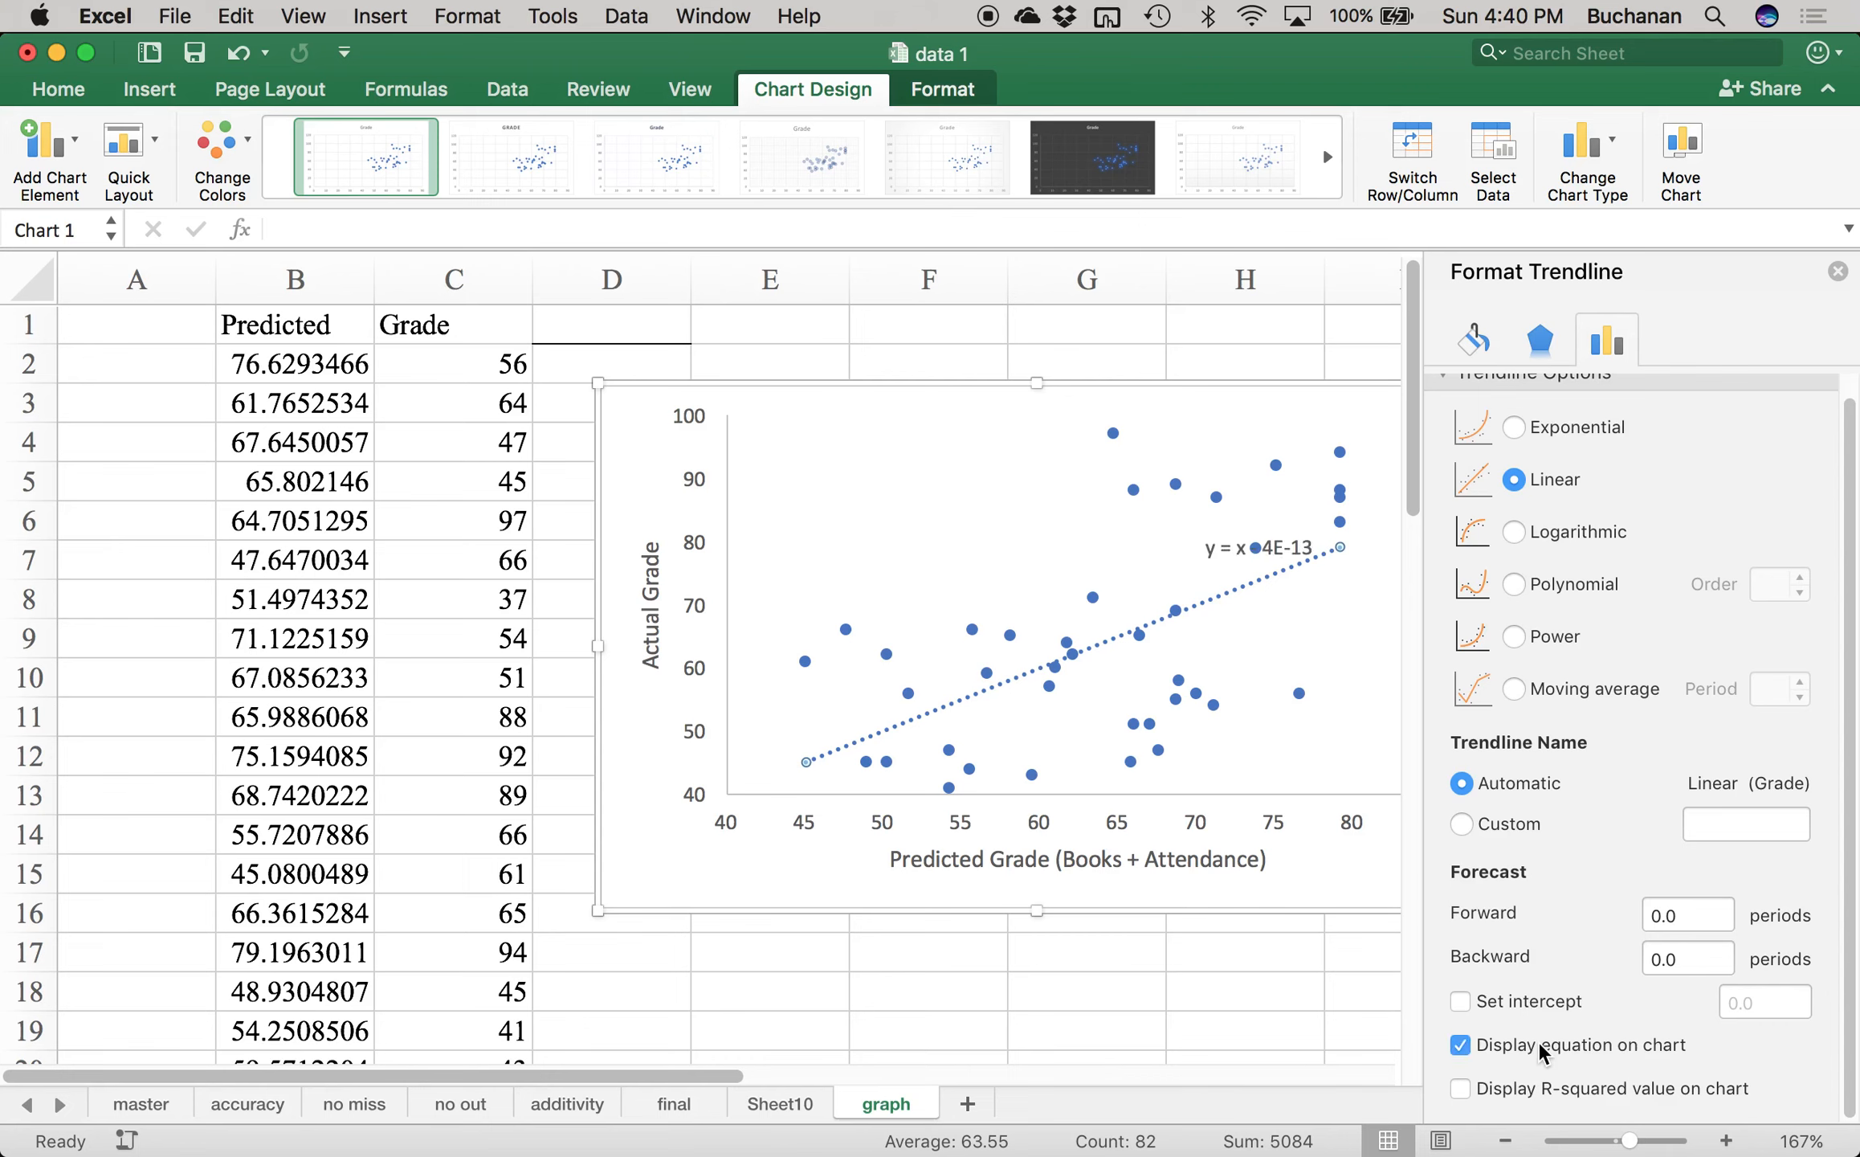
{"action": "left_click", "coordinate": [1539, 1044]}
{"action": "scroll", "coordinate": [1558, 820], "scroll_direction": "up", "scroll_amount": 1}
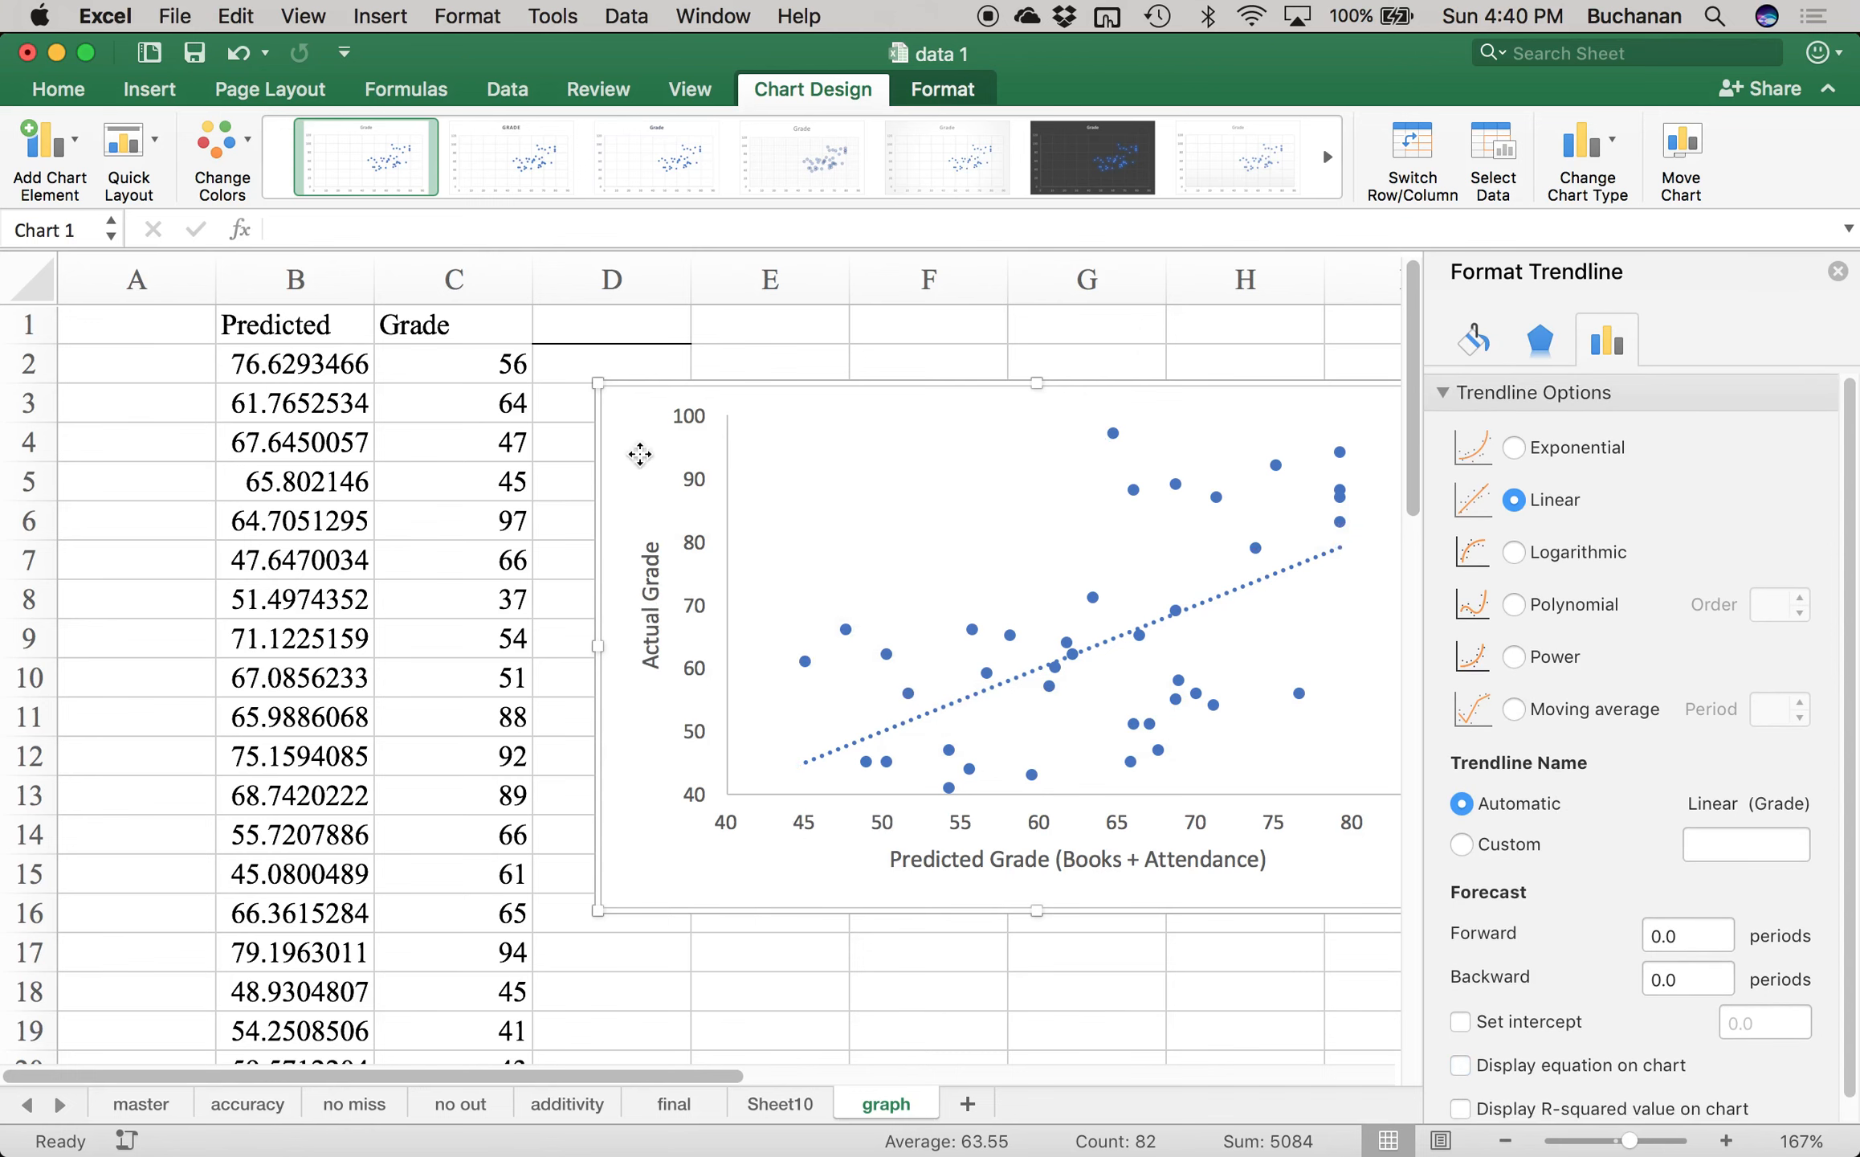
- Set the font of all text in the scatter chart to Times New Roman, size 12, and dismiss the formatting pane
{"action": "left_click", "coordinate": [616, 447]}
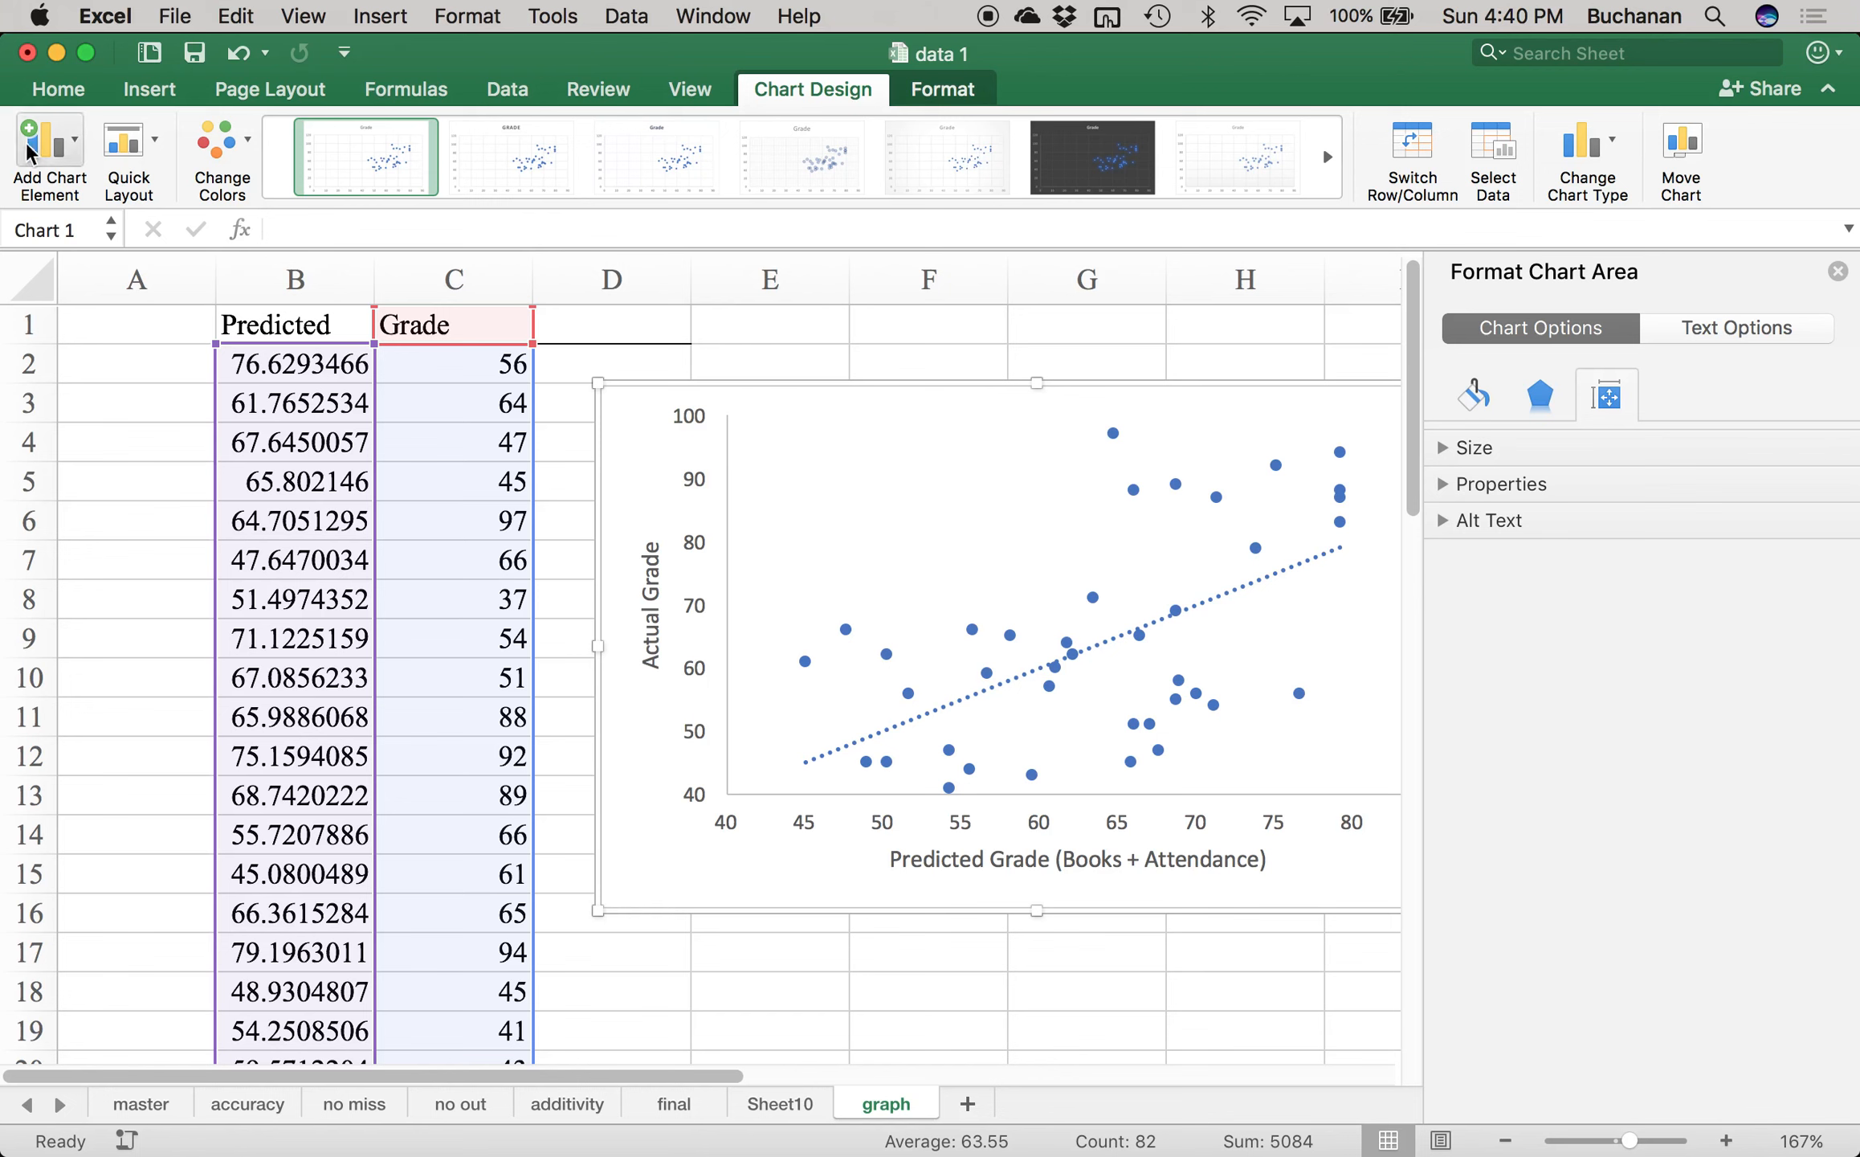
{"action": "left_click", "coordinate": [58, 89]}
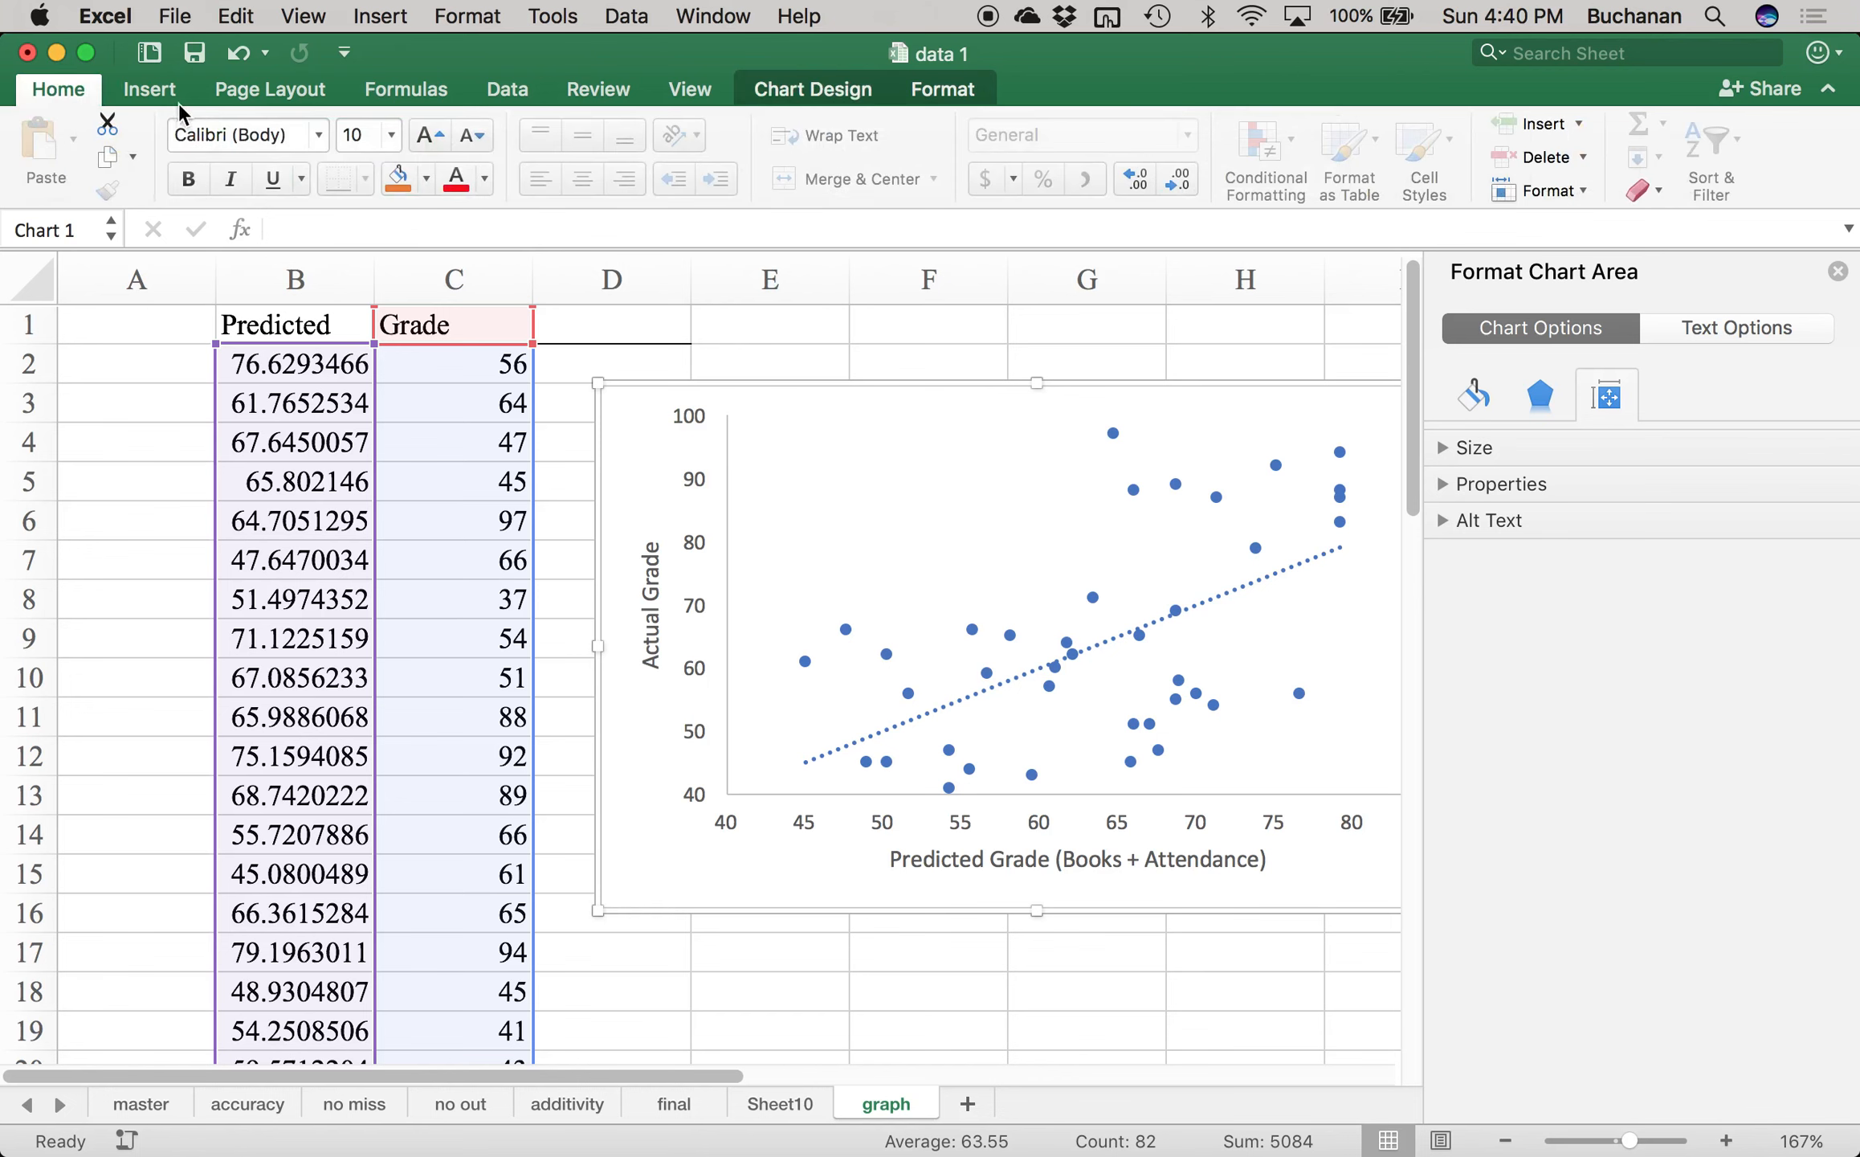
{"action": "left_click", "coordinate": [221, 132]}
{"action": "type", "text": "Times New Roman"}
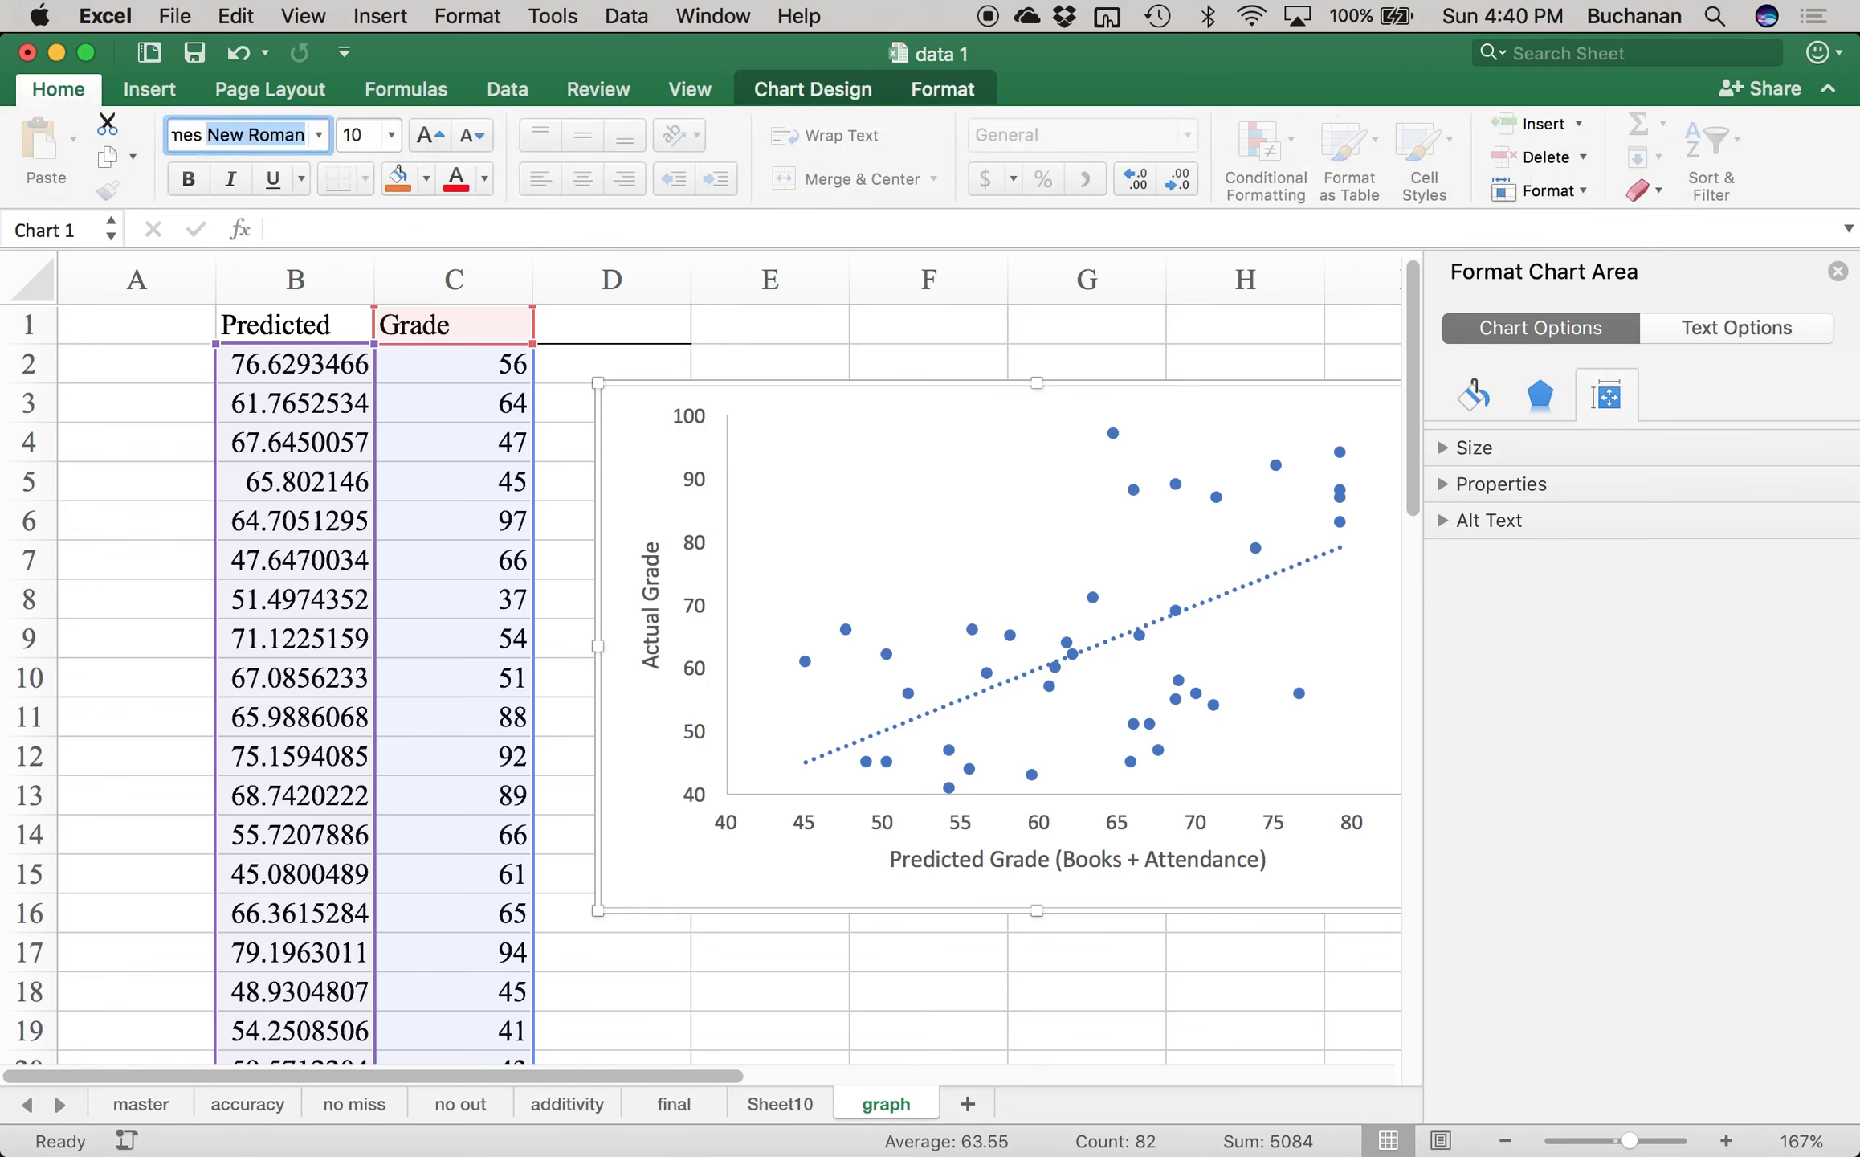
{"action": "key", "text": "Return"}
{"action": "left_click", "coordinate": [357, 131]}
{"action": "type", "text": "12"}
{"action": "key", "text": "Return"}
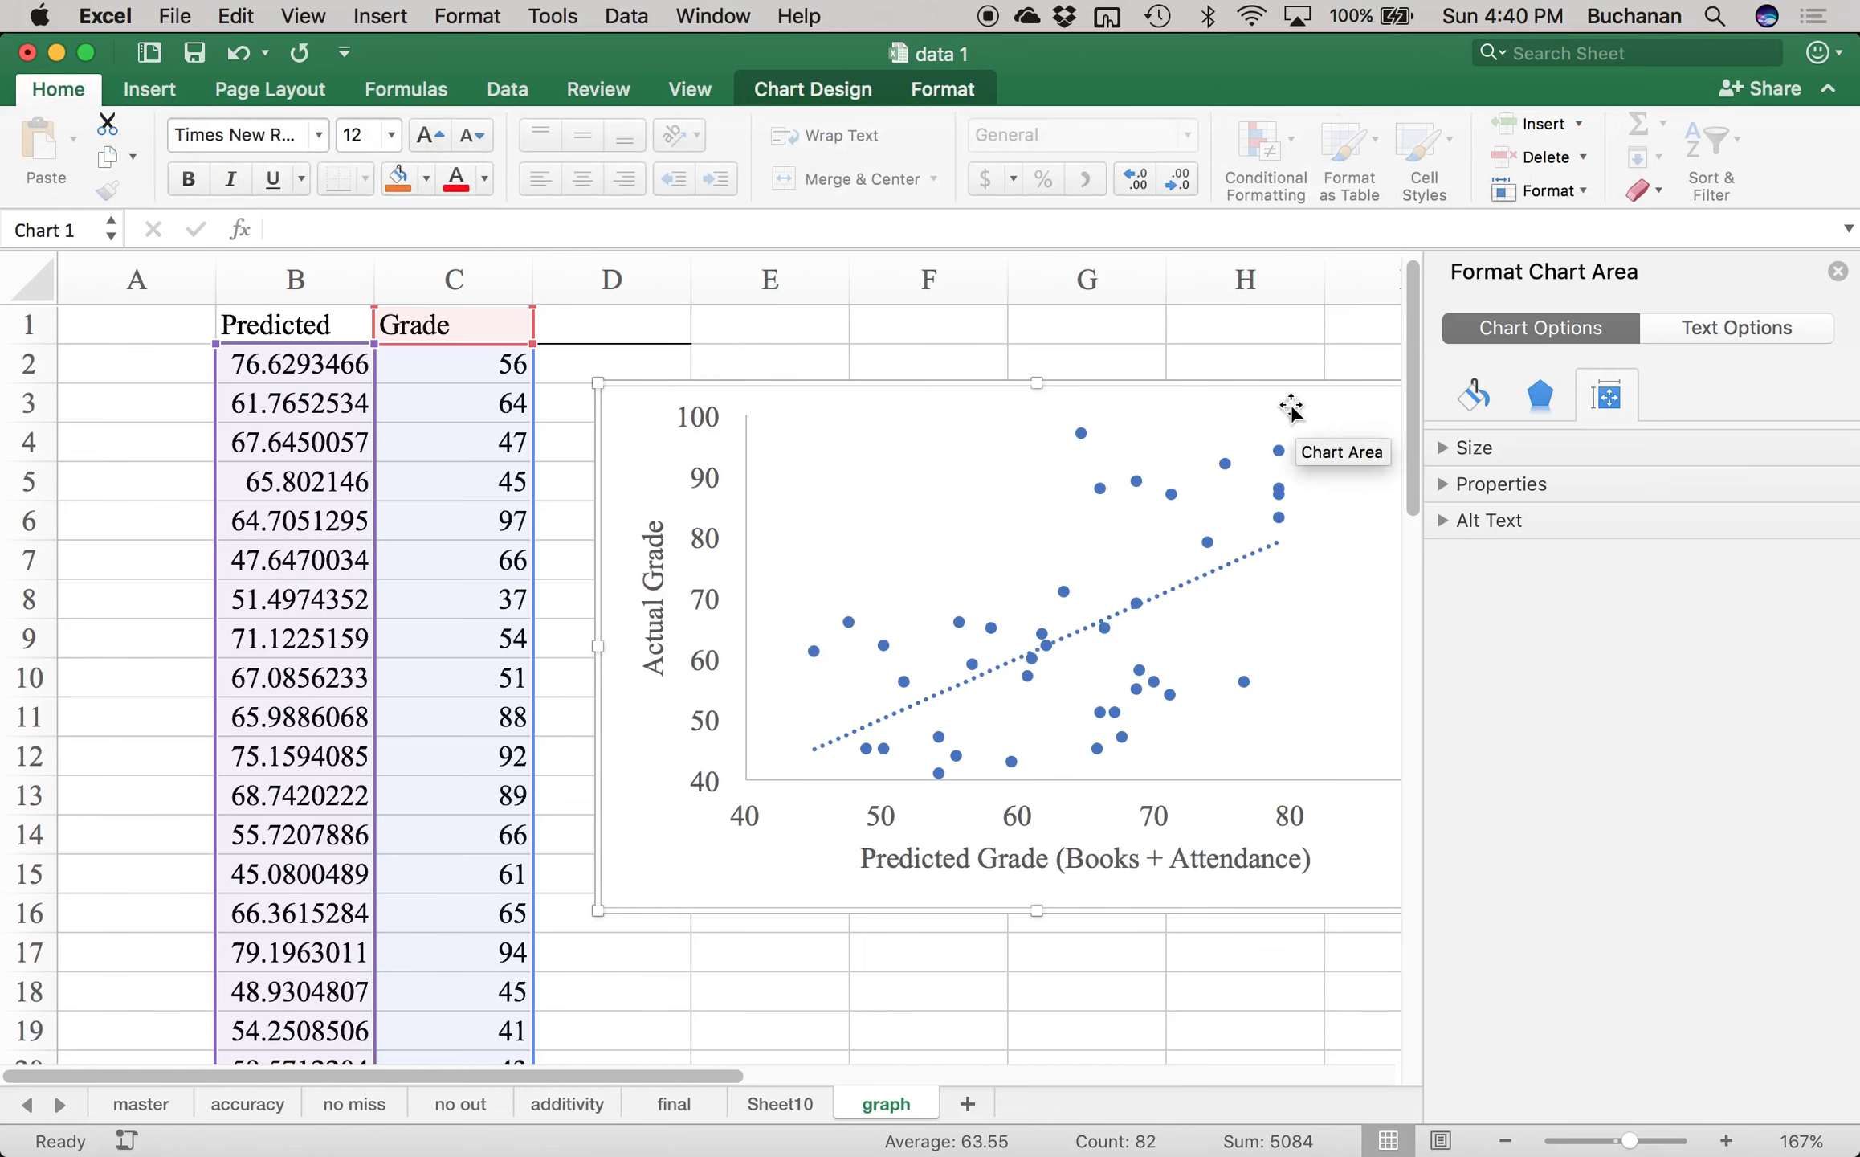
{"action": "left_click", "coordinate": [1836, 272]}
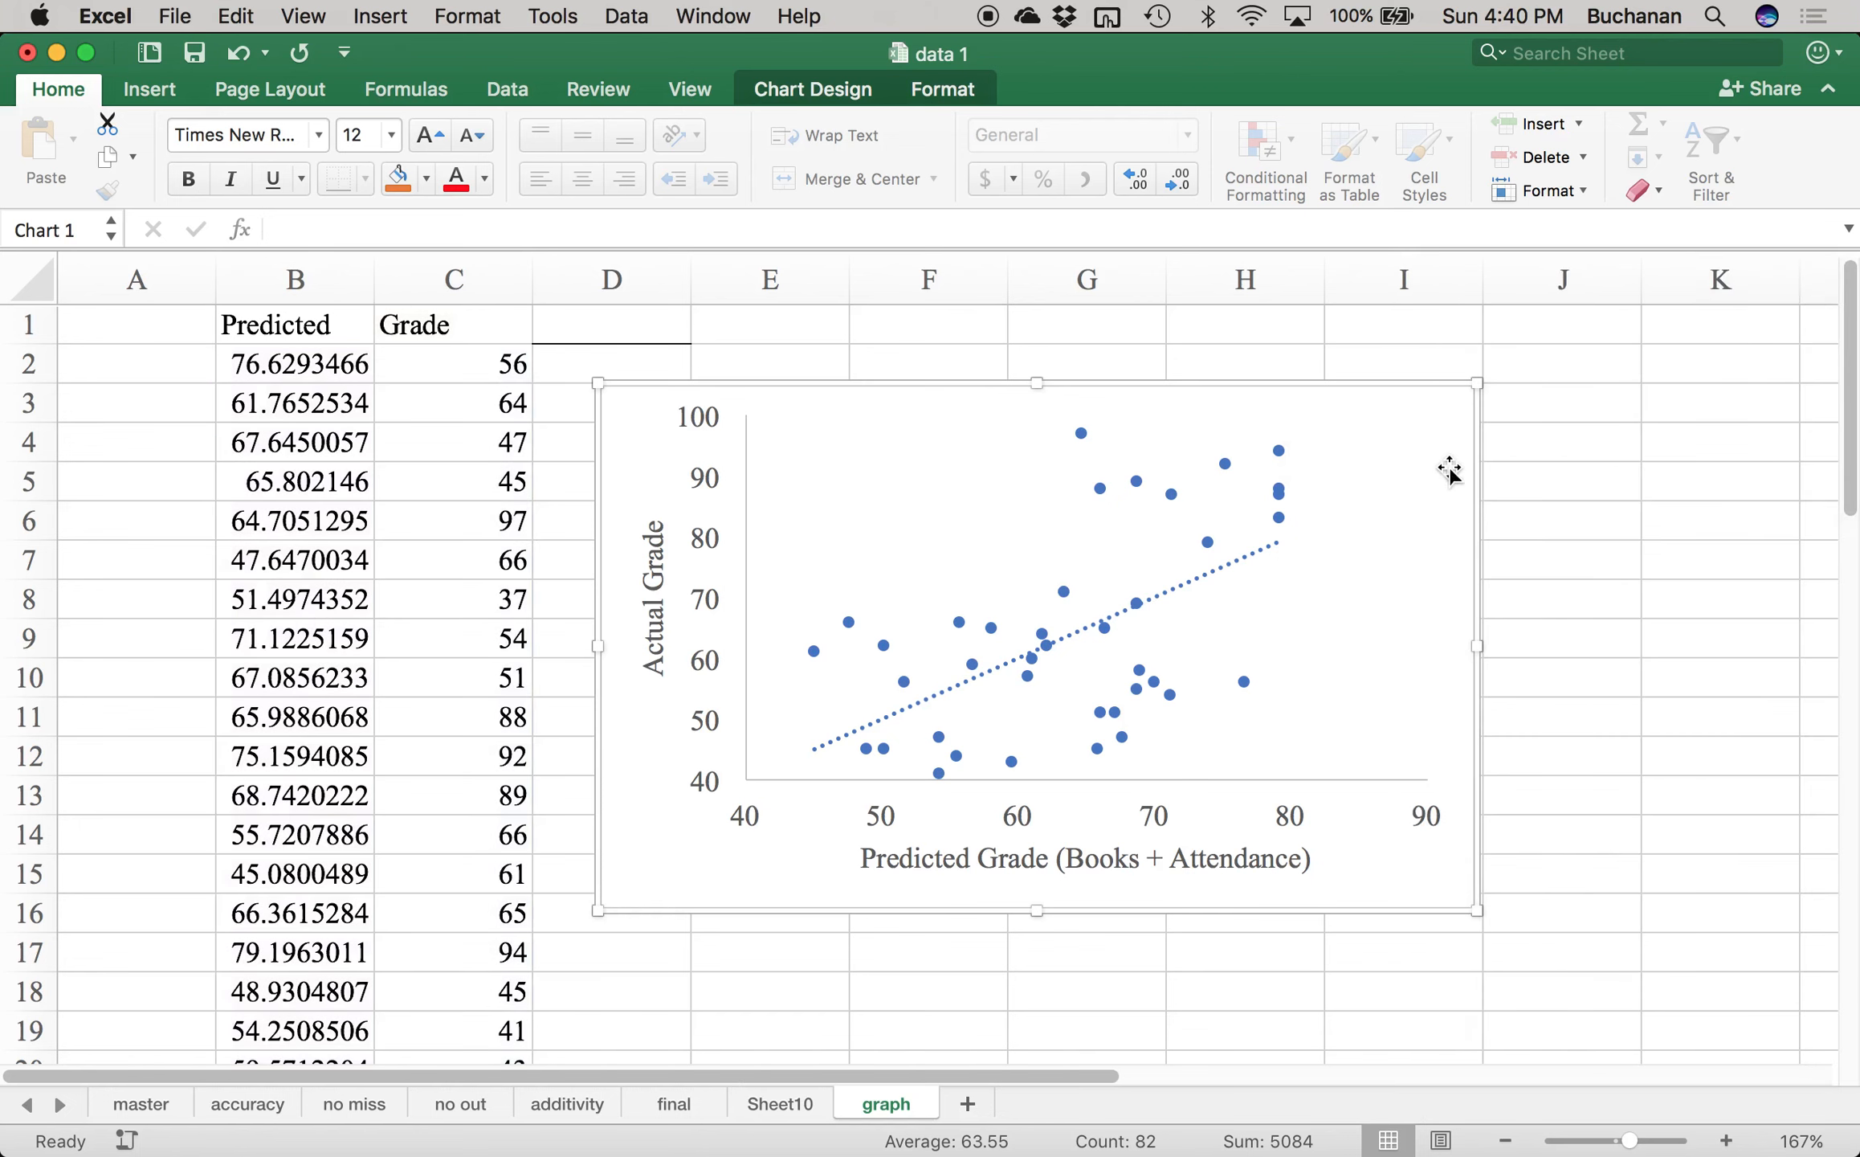
- Remove the outline around the chart area
{"action": "left_click", "coordinate": [818, 88]}
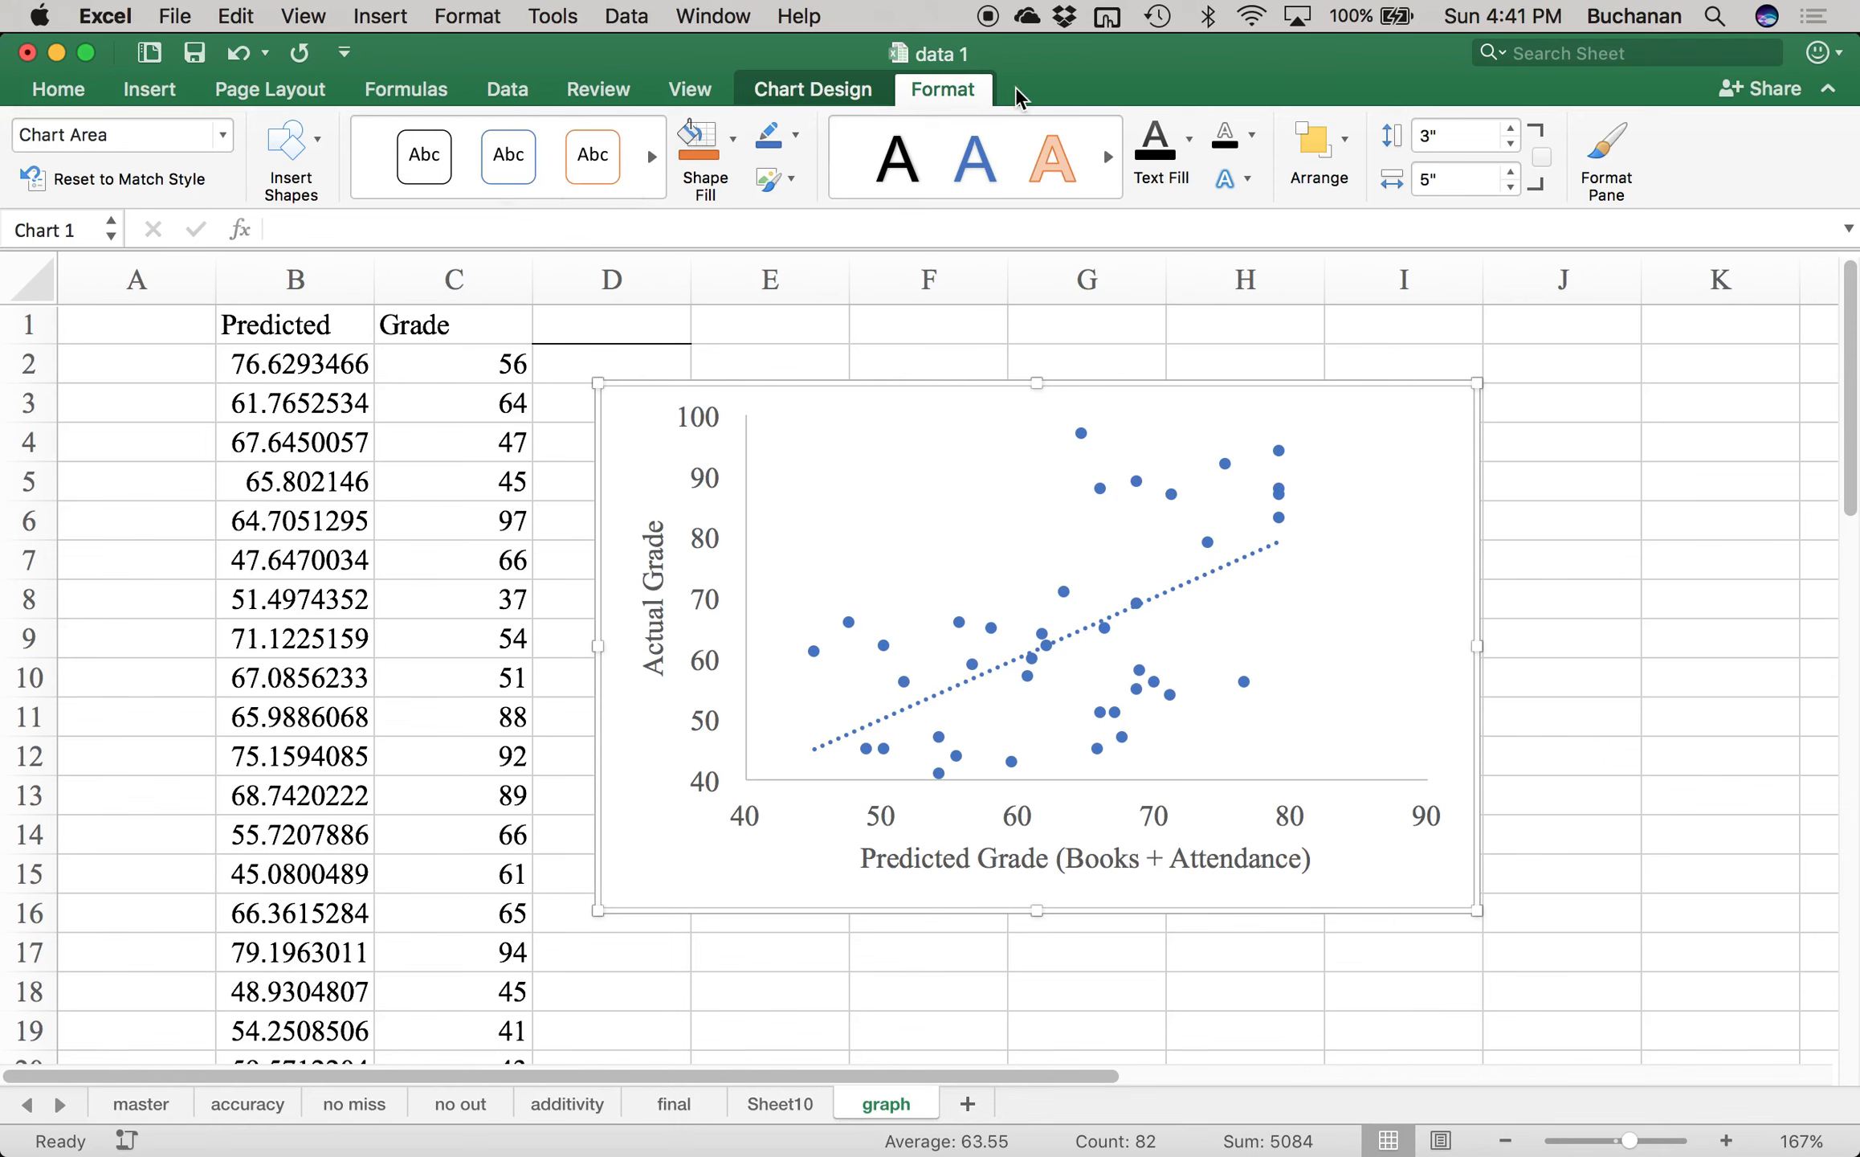
{"action": "left_click", "coordinate": [798, 137]}
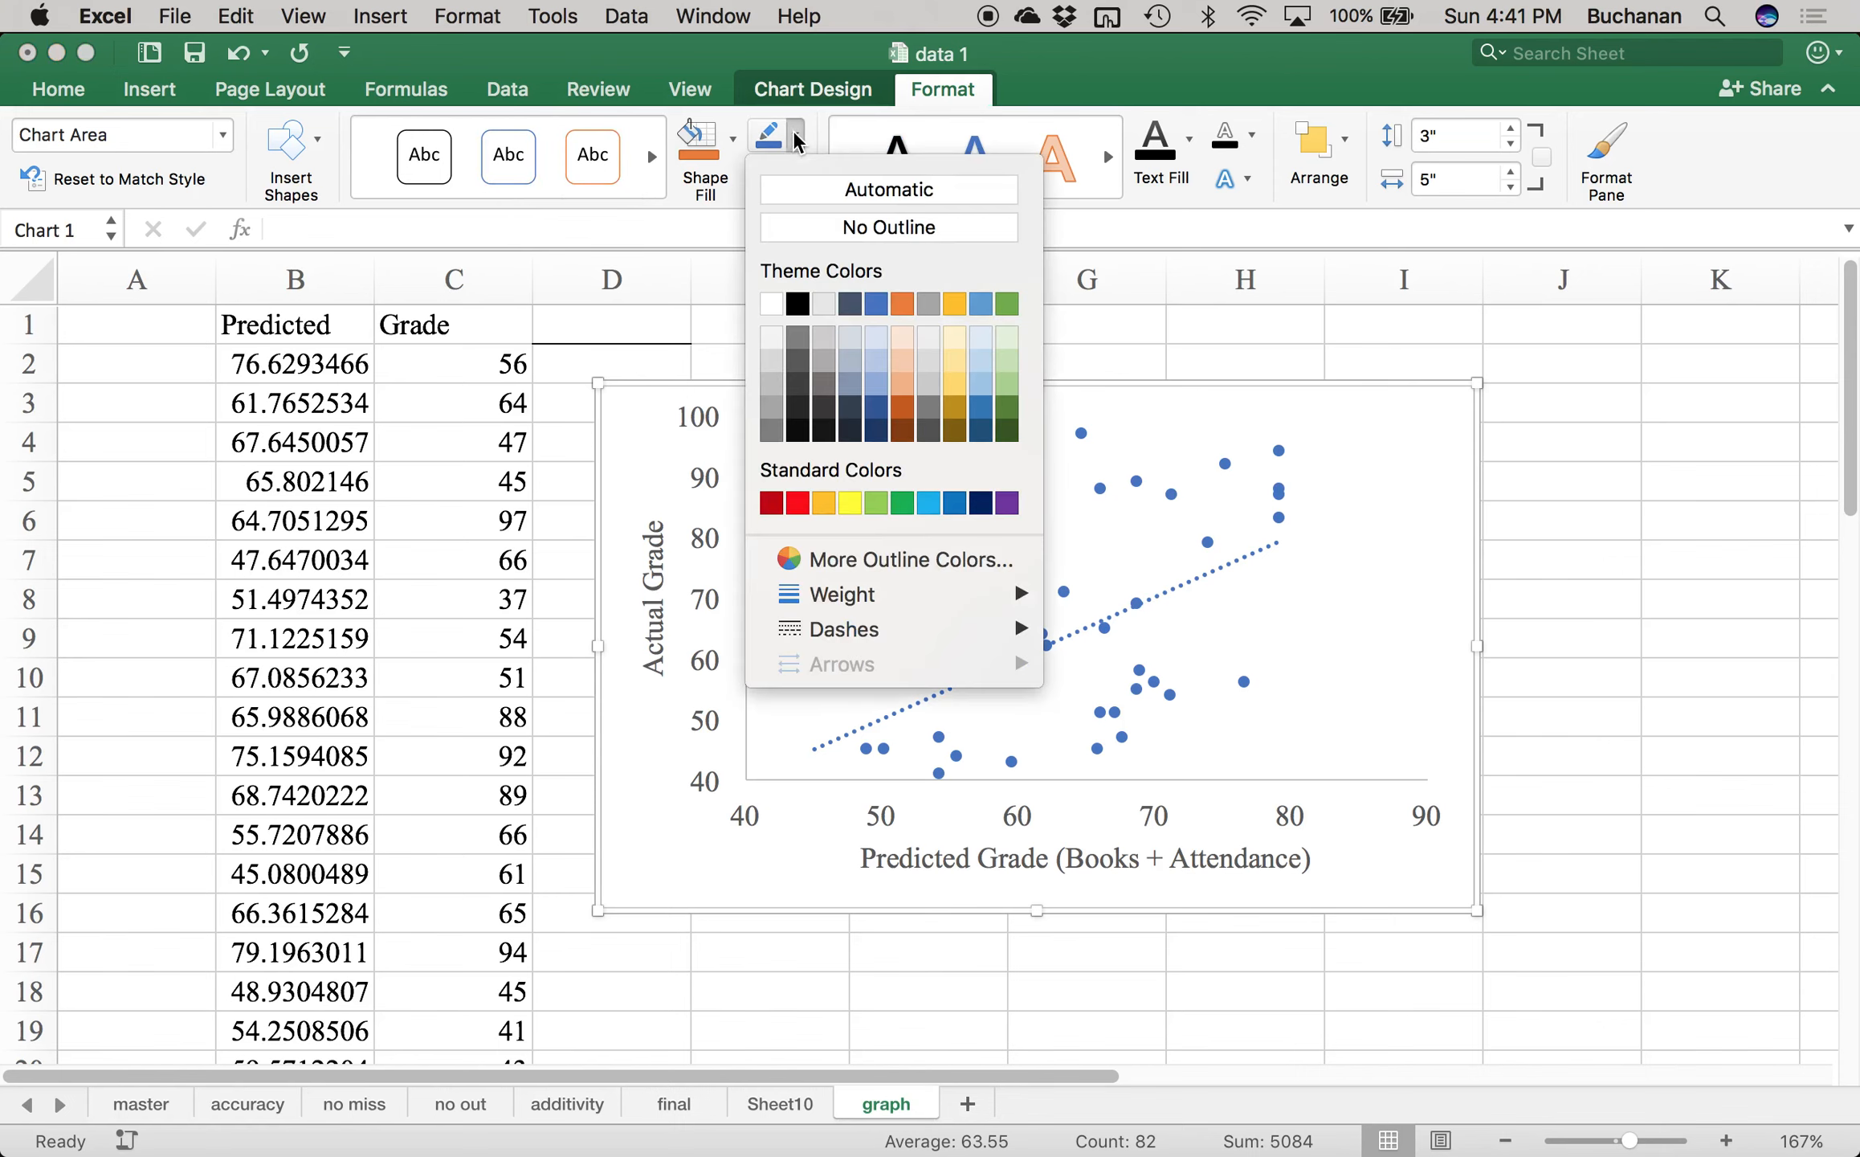
{"action": "left_click", "coordinate": [811, 226]}
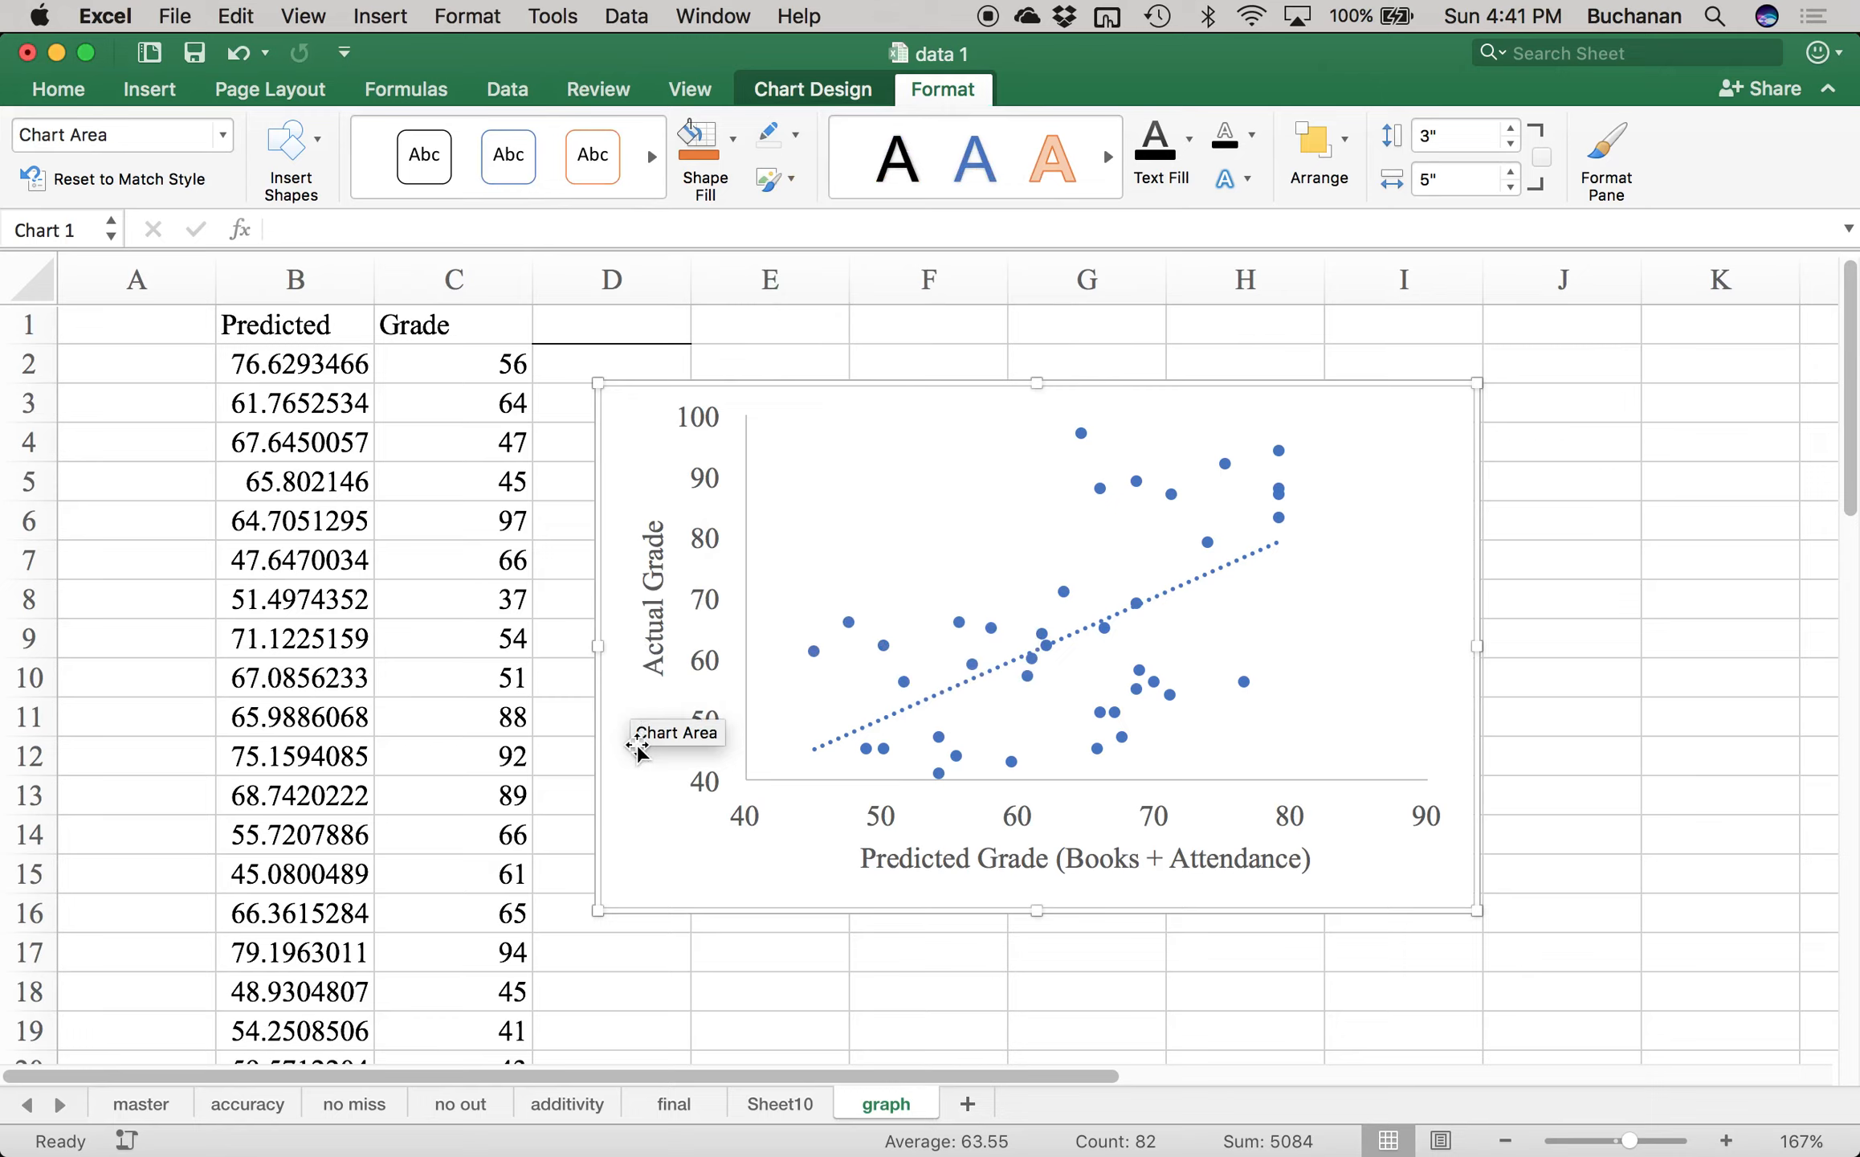
- Switch to the Word write-up and go to the space between the note about b or beta and the Results heading
{"action": "key", "text": "ctrl+Up"}
{"action": "left_click", "coordinate": [714, 833]}
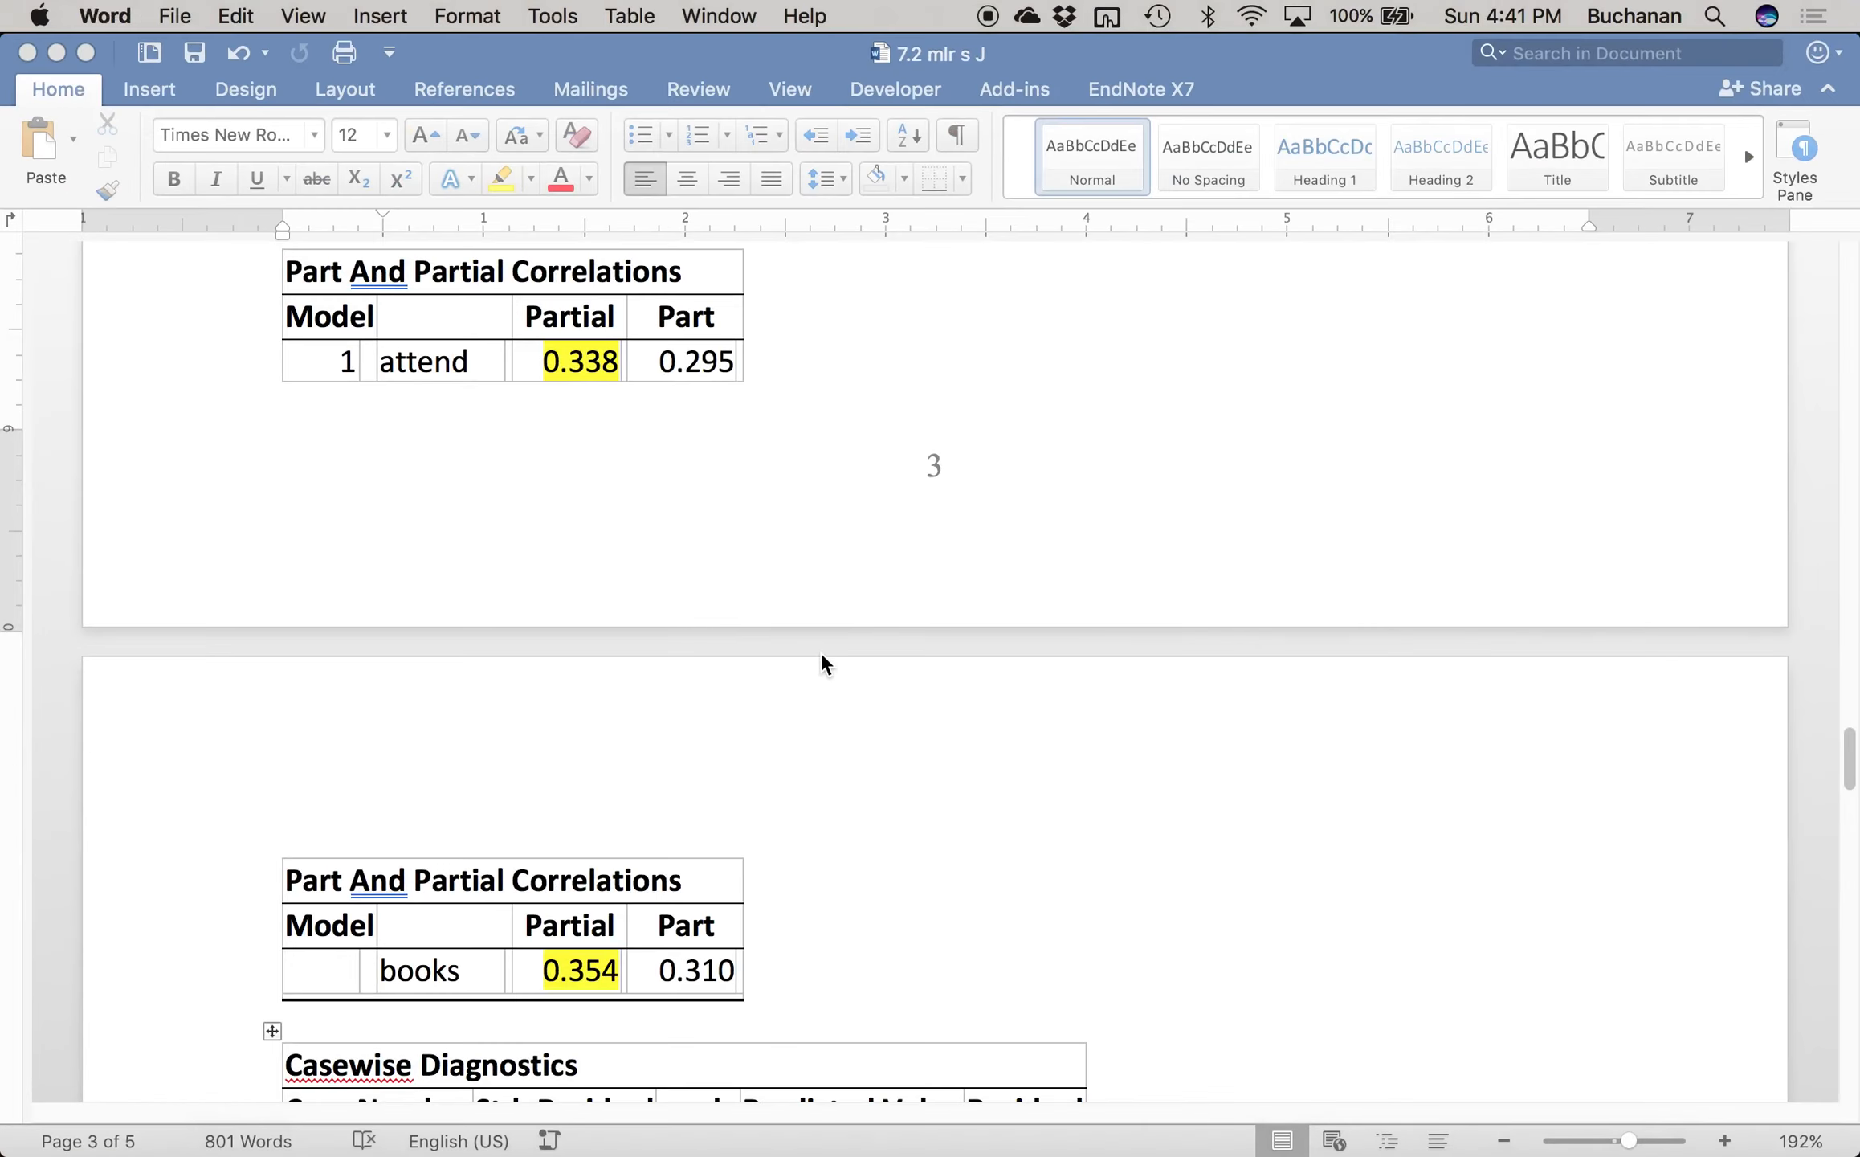
{"action": "scroll", "coordinate": [822, 663], "scroll_direction": "up", "scroll_amount": 15}
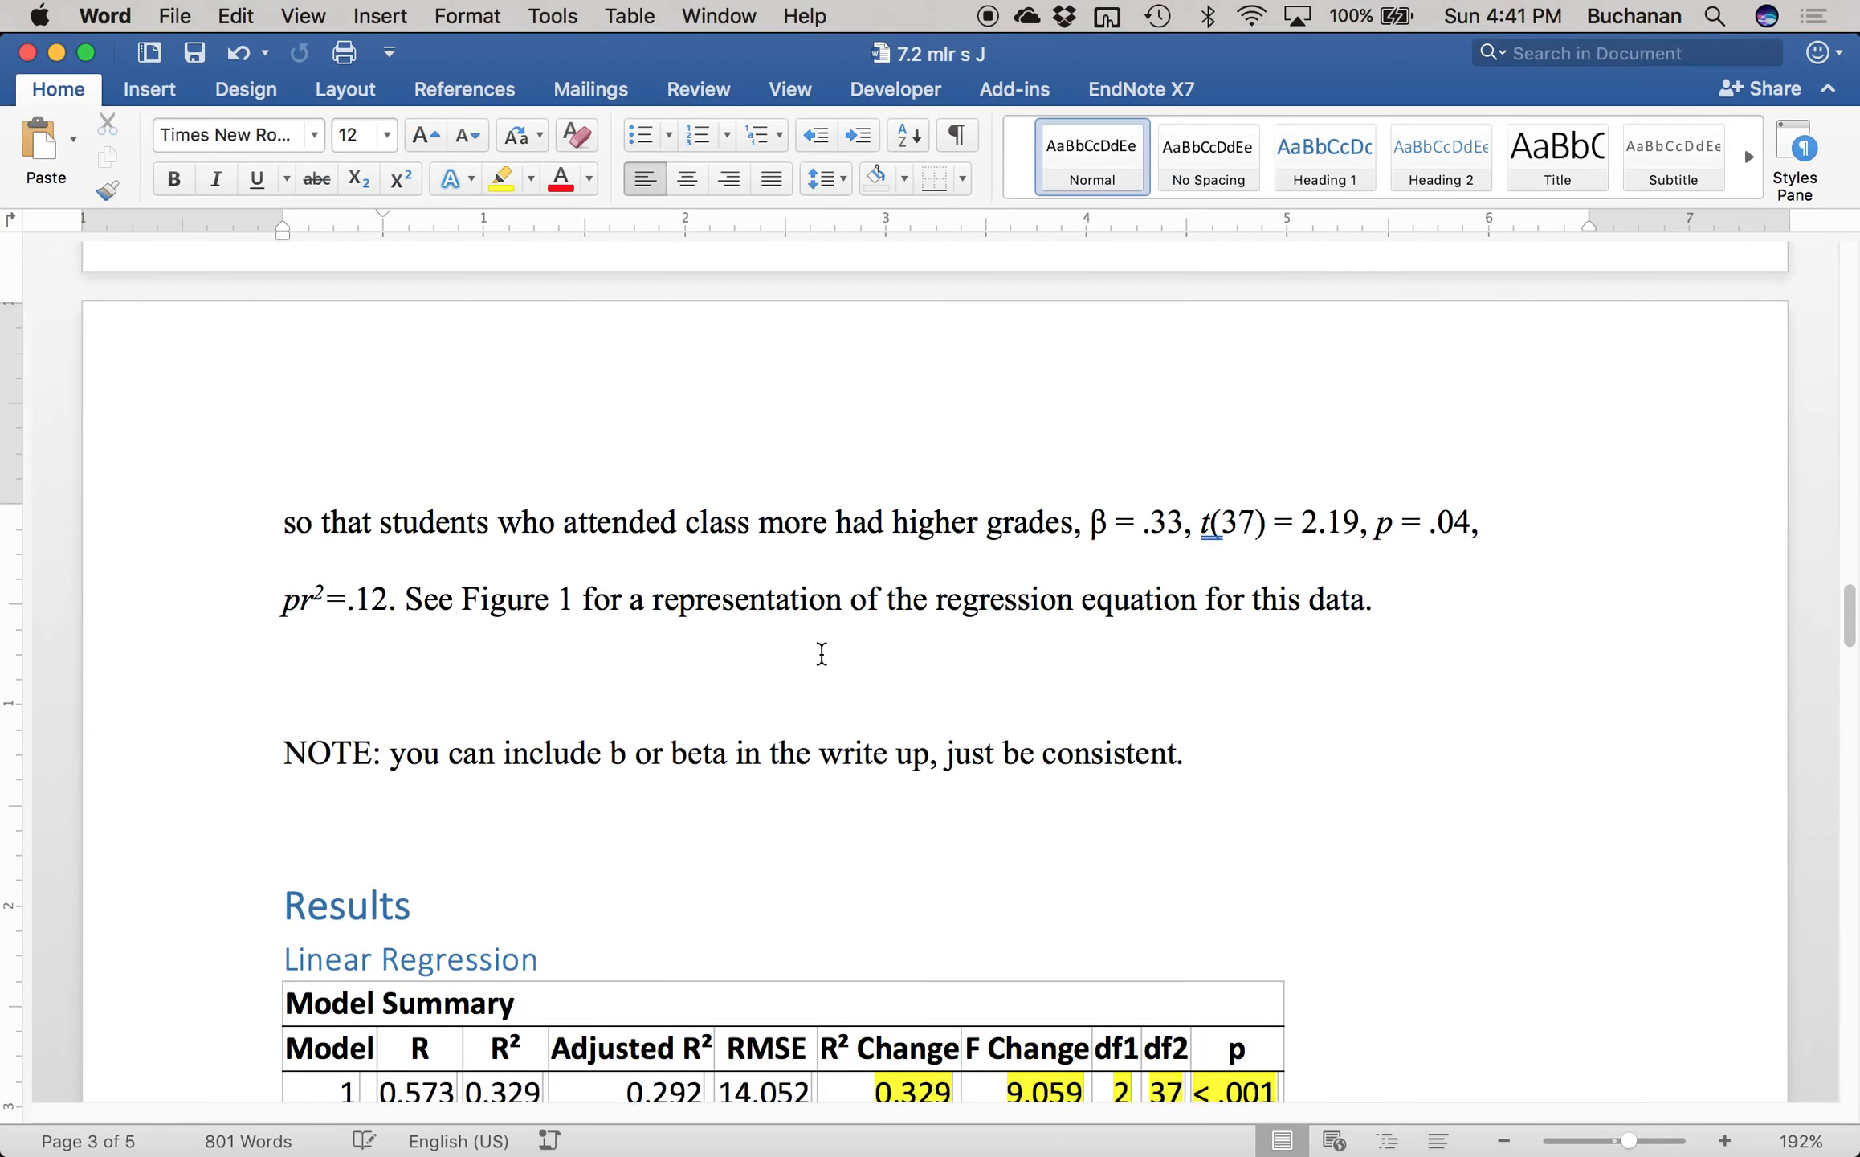
{"action": "scroll", "coordinate": [822, 653], "scroll_direction": "down", "scroll_amount": 1}
{"action": "left_click", "coordinate": [307, 766]}
{"action": "key", "text": "Down"}
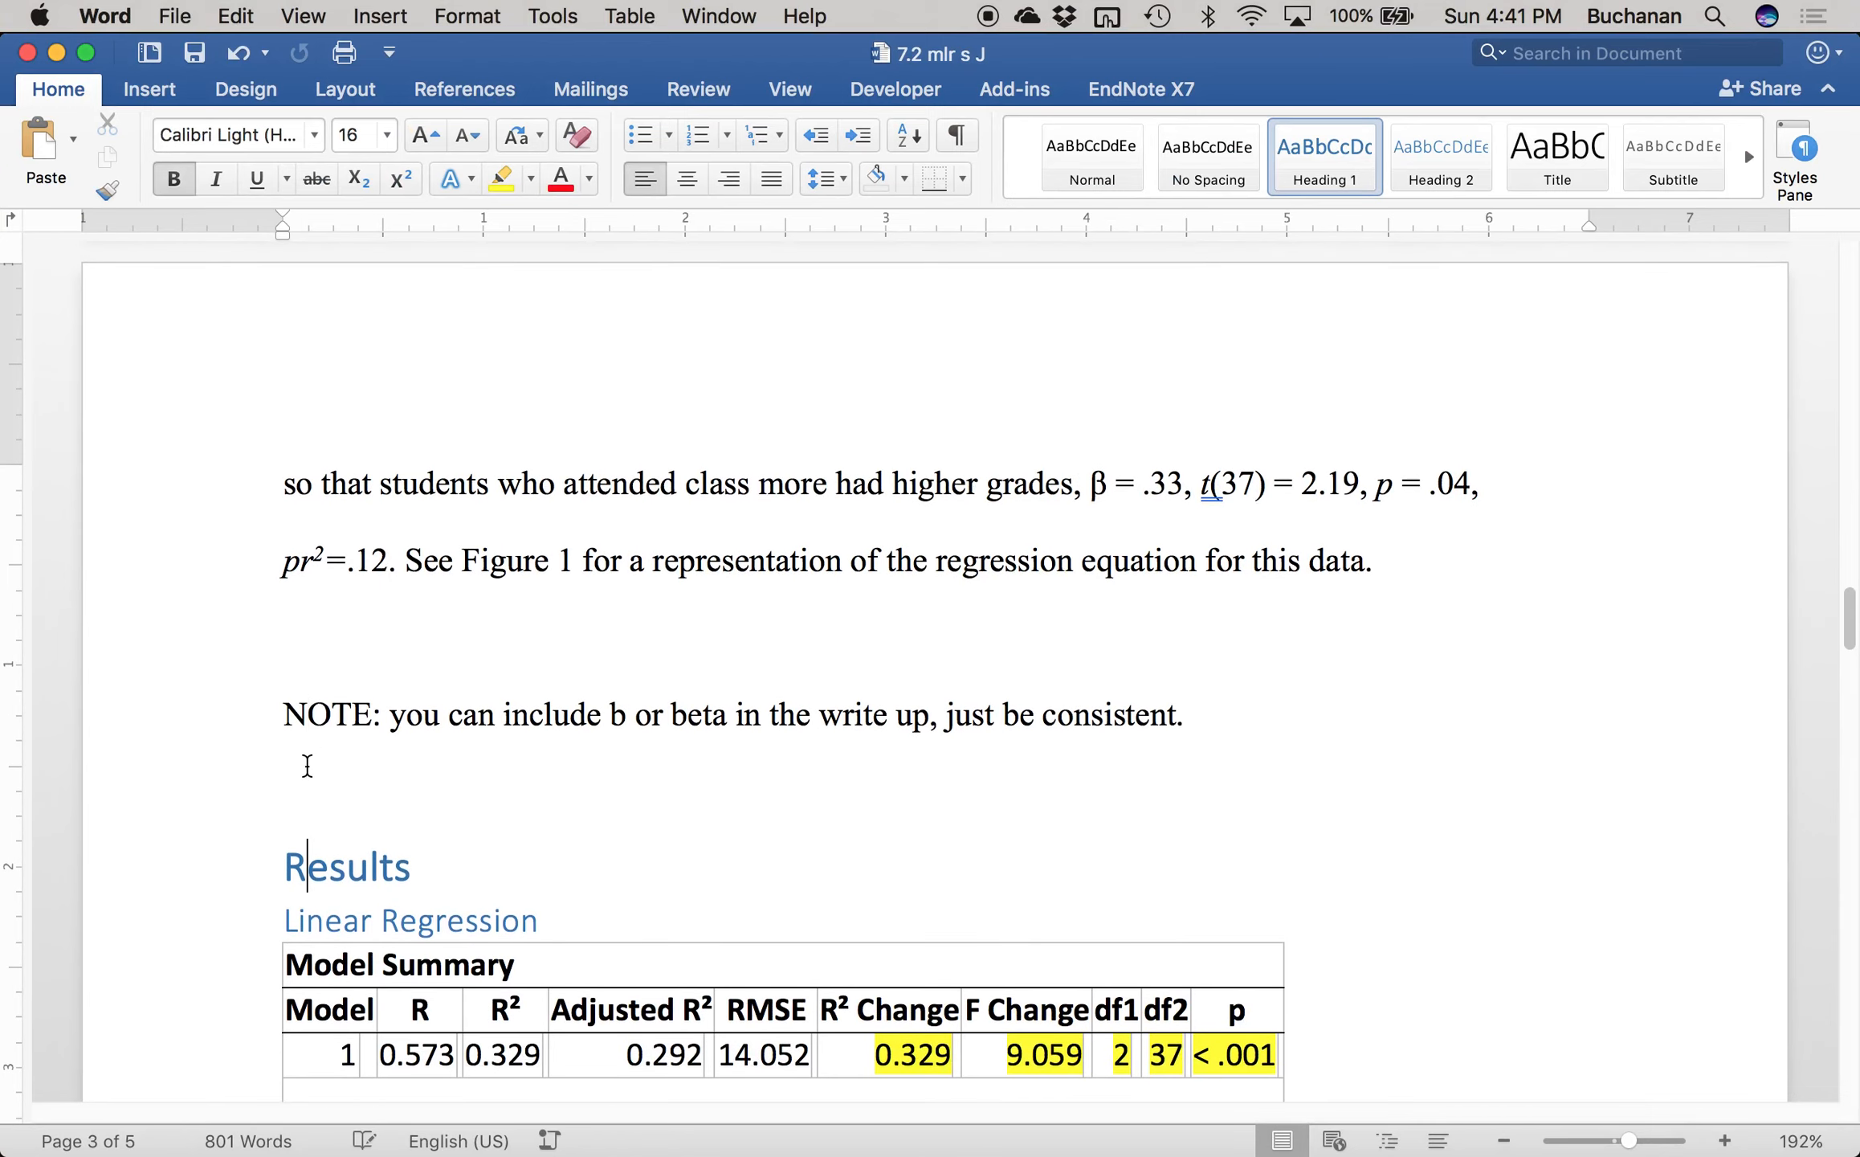
{"action": "key", "text": "Return"}
{"action": "key", "text": "Return"}
{"action": "key", "text": "Up"}
{"action": "key", "text": "super+z"}
{"action": "key", "text": "super+z"}
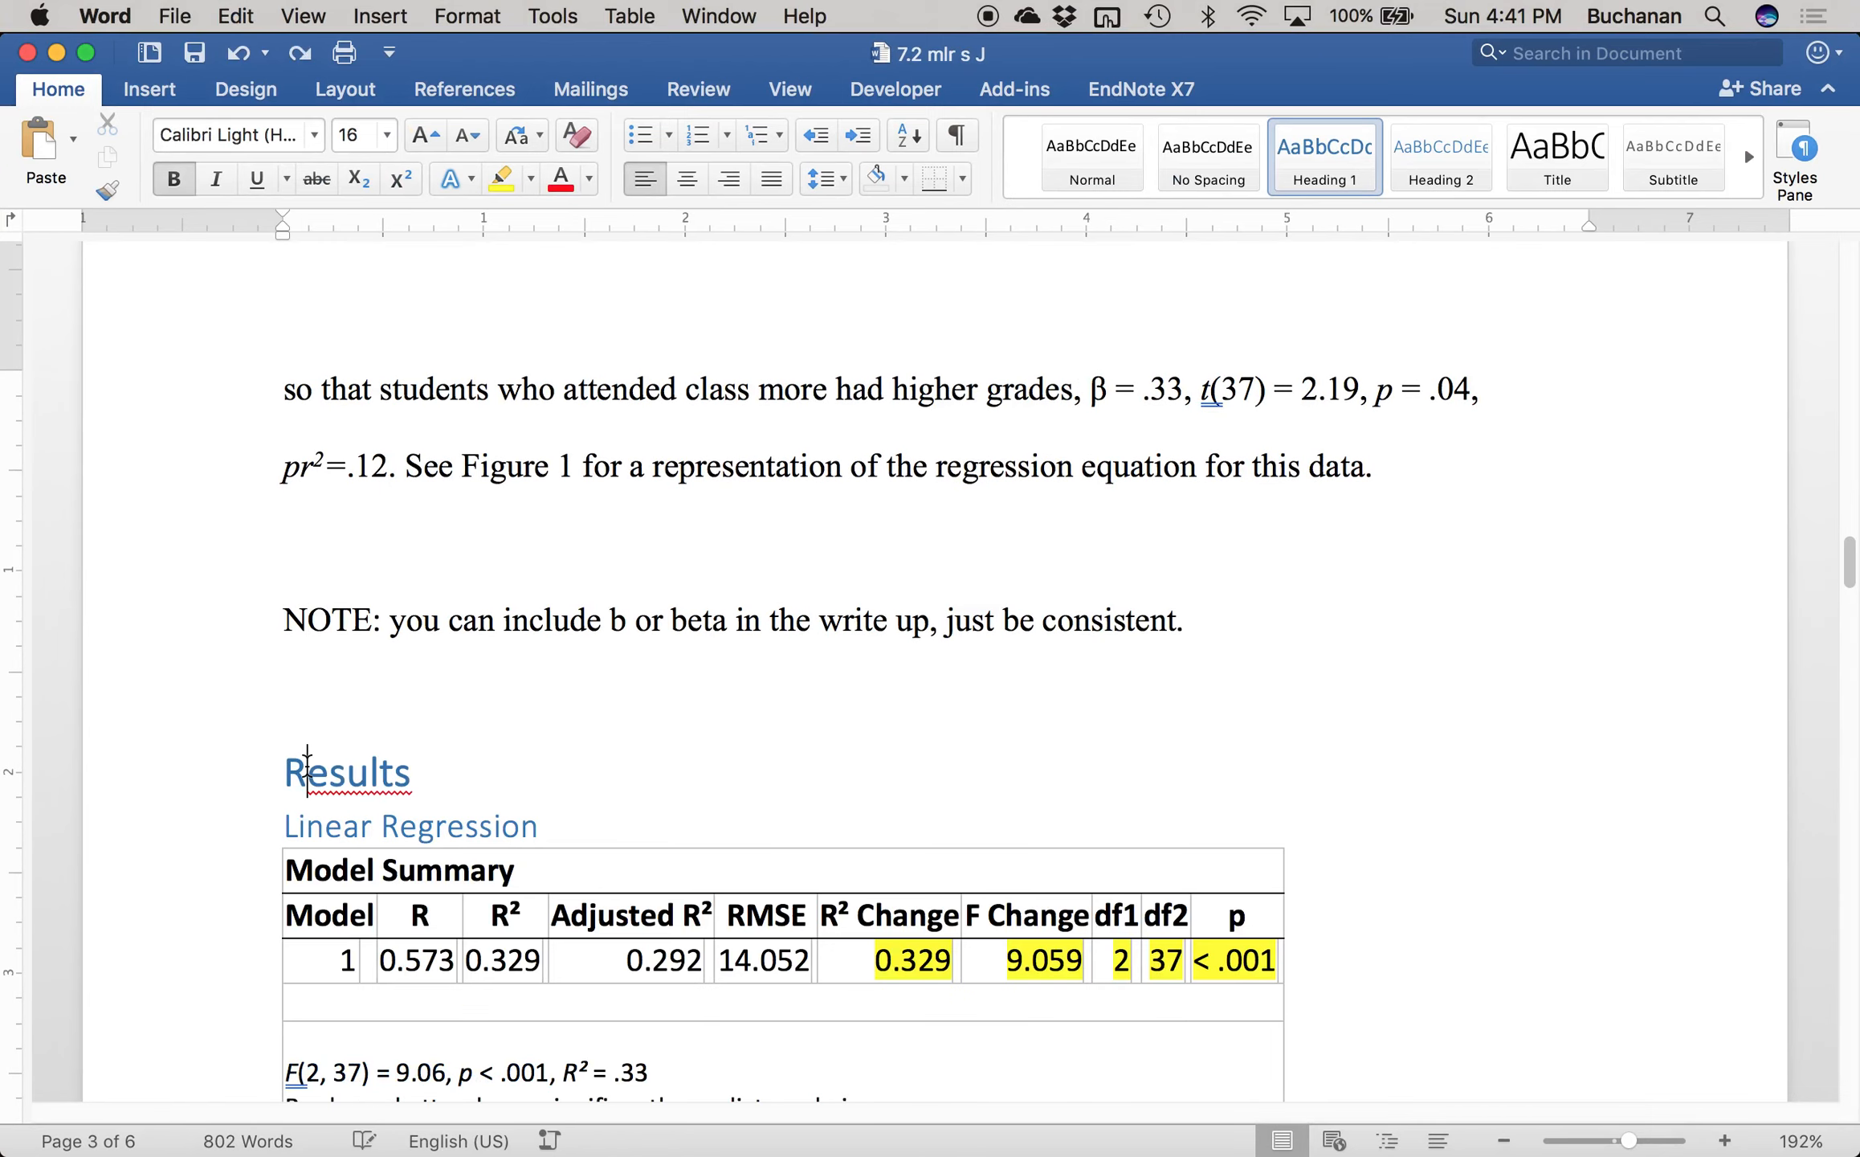
- Add blank lines above the Results heading and paste the scatter chart there
{"action": "key", "text": "Up"}
{"action": "key", "text": "End"}
{"action": "key", "text": "Return"}
{"action": "key", "text": "Return"}
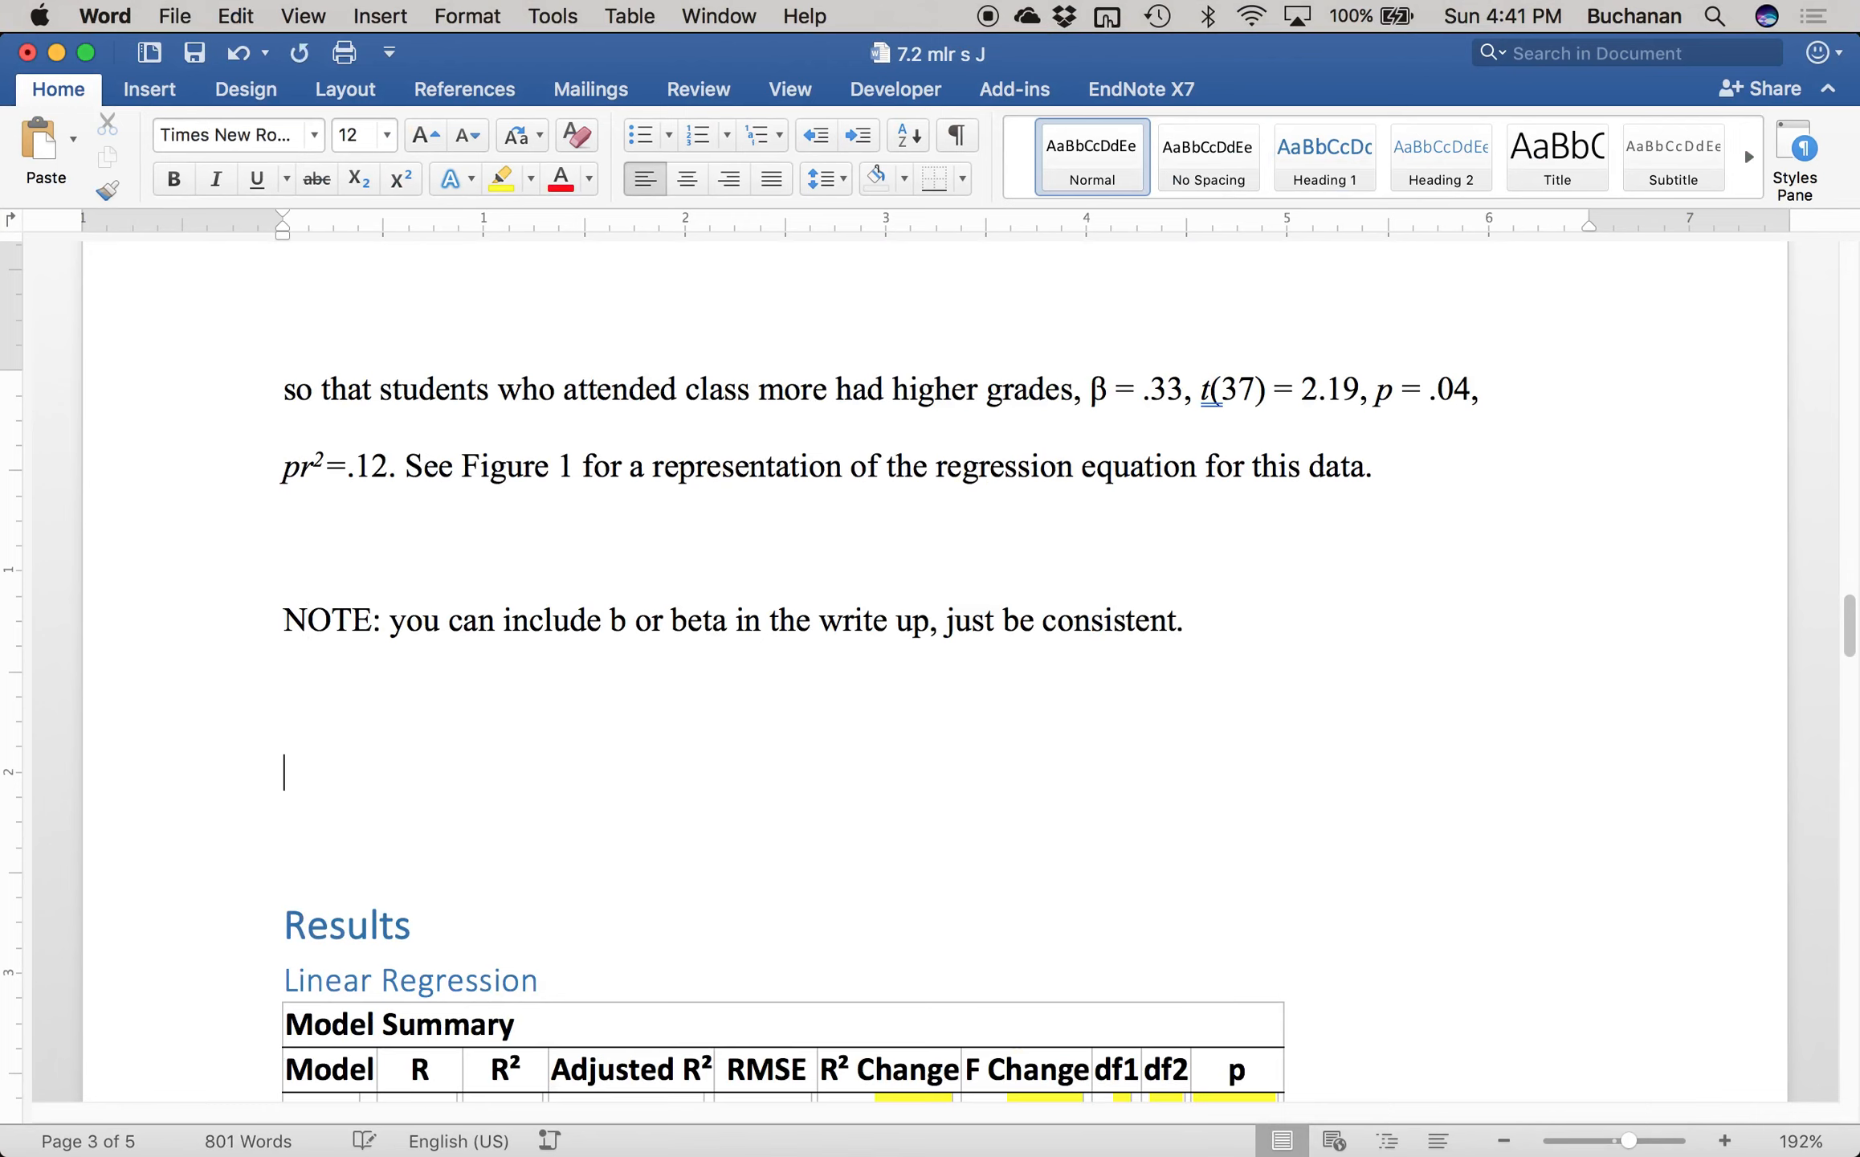
{"action": "key", "text": "super+v"}
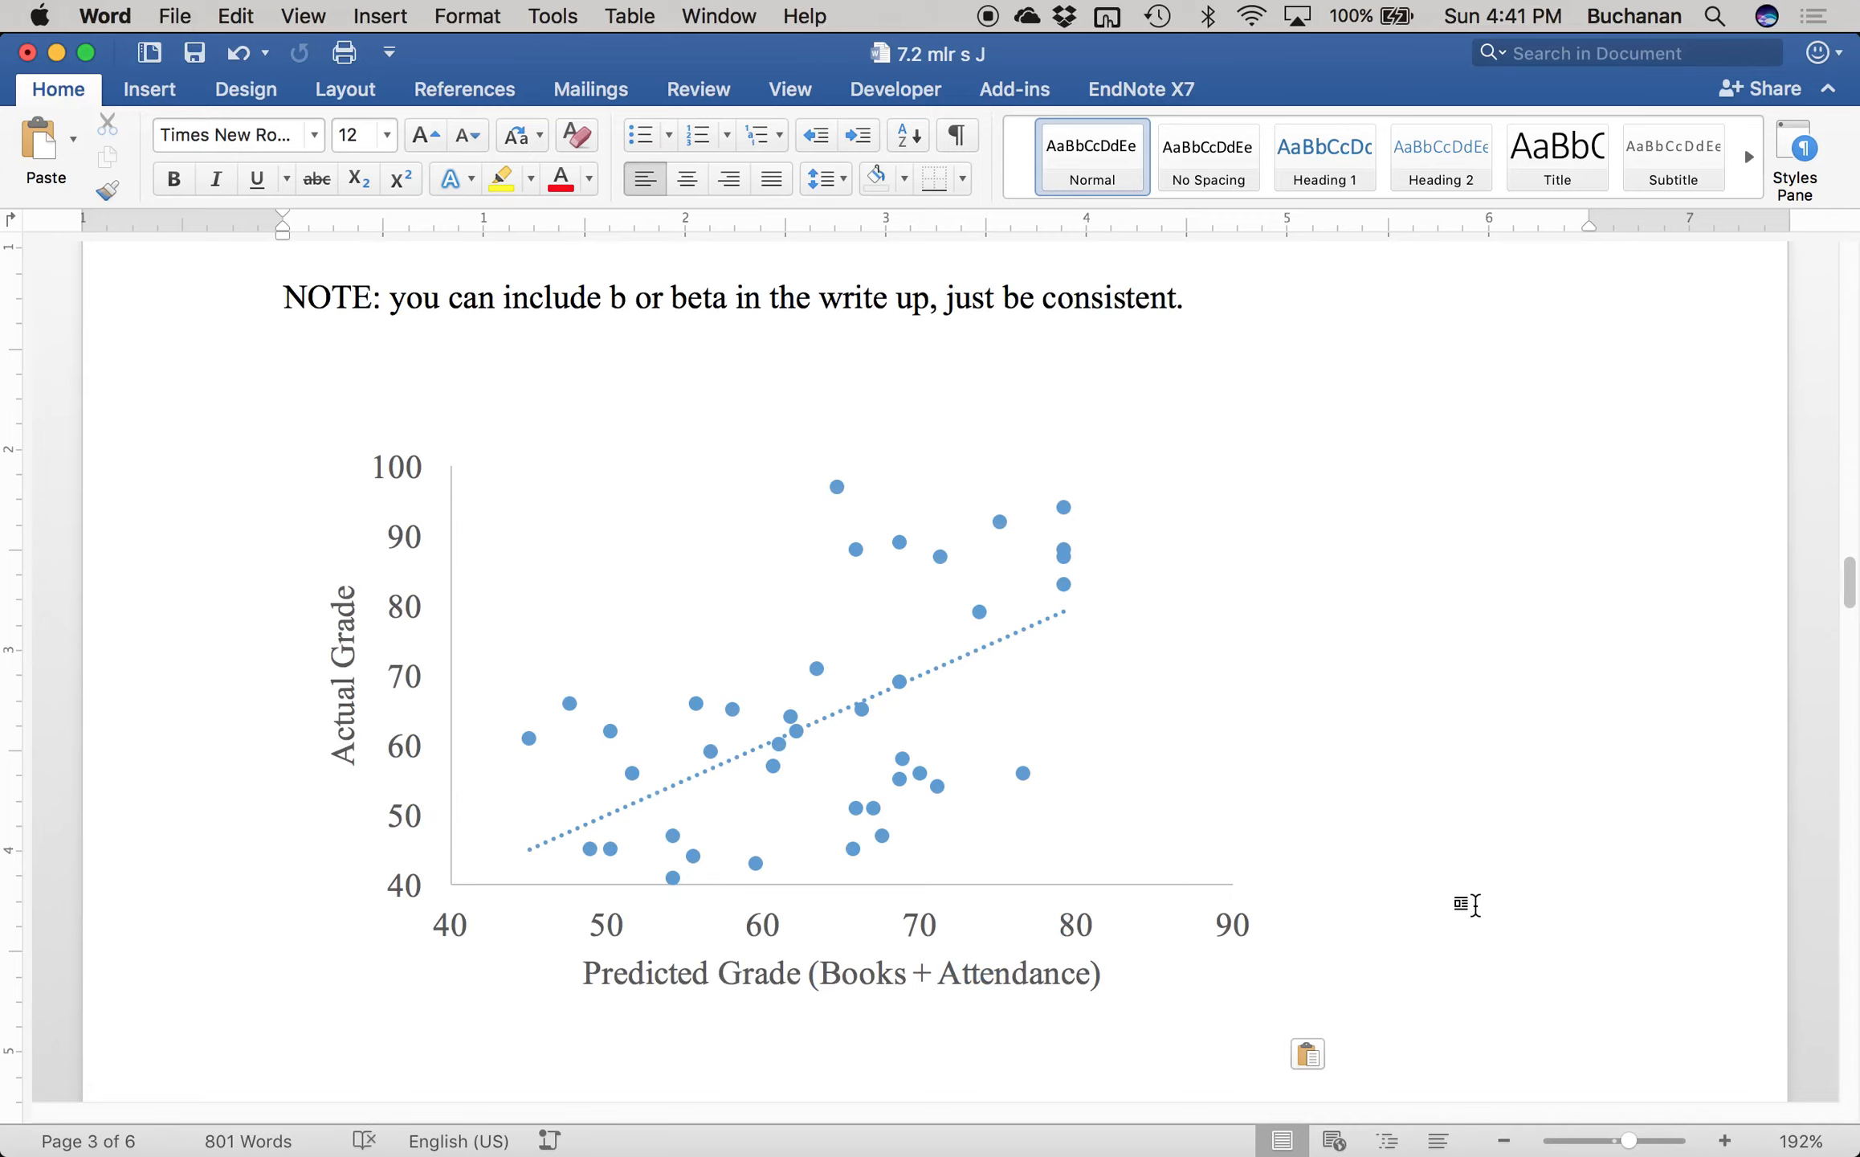
- Switch to Excel to check the original chart's vertical axis, and return to the Word write-up
{"action": "key", "text": "ctrl+Up"}
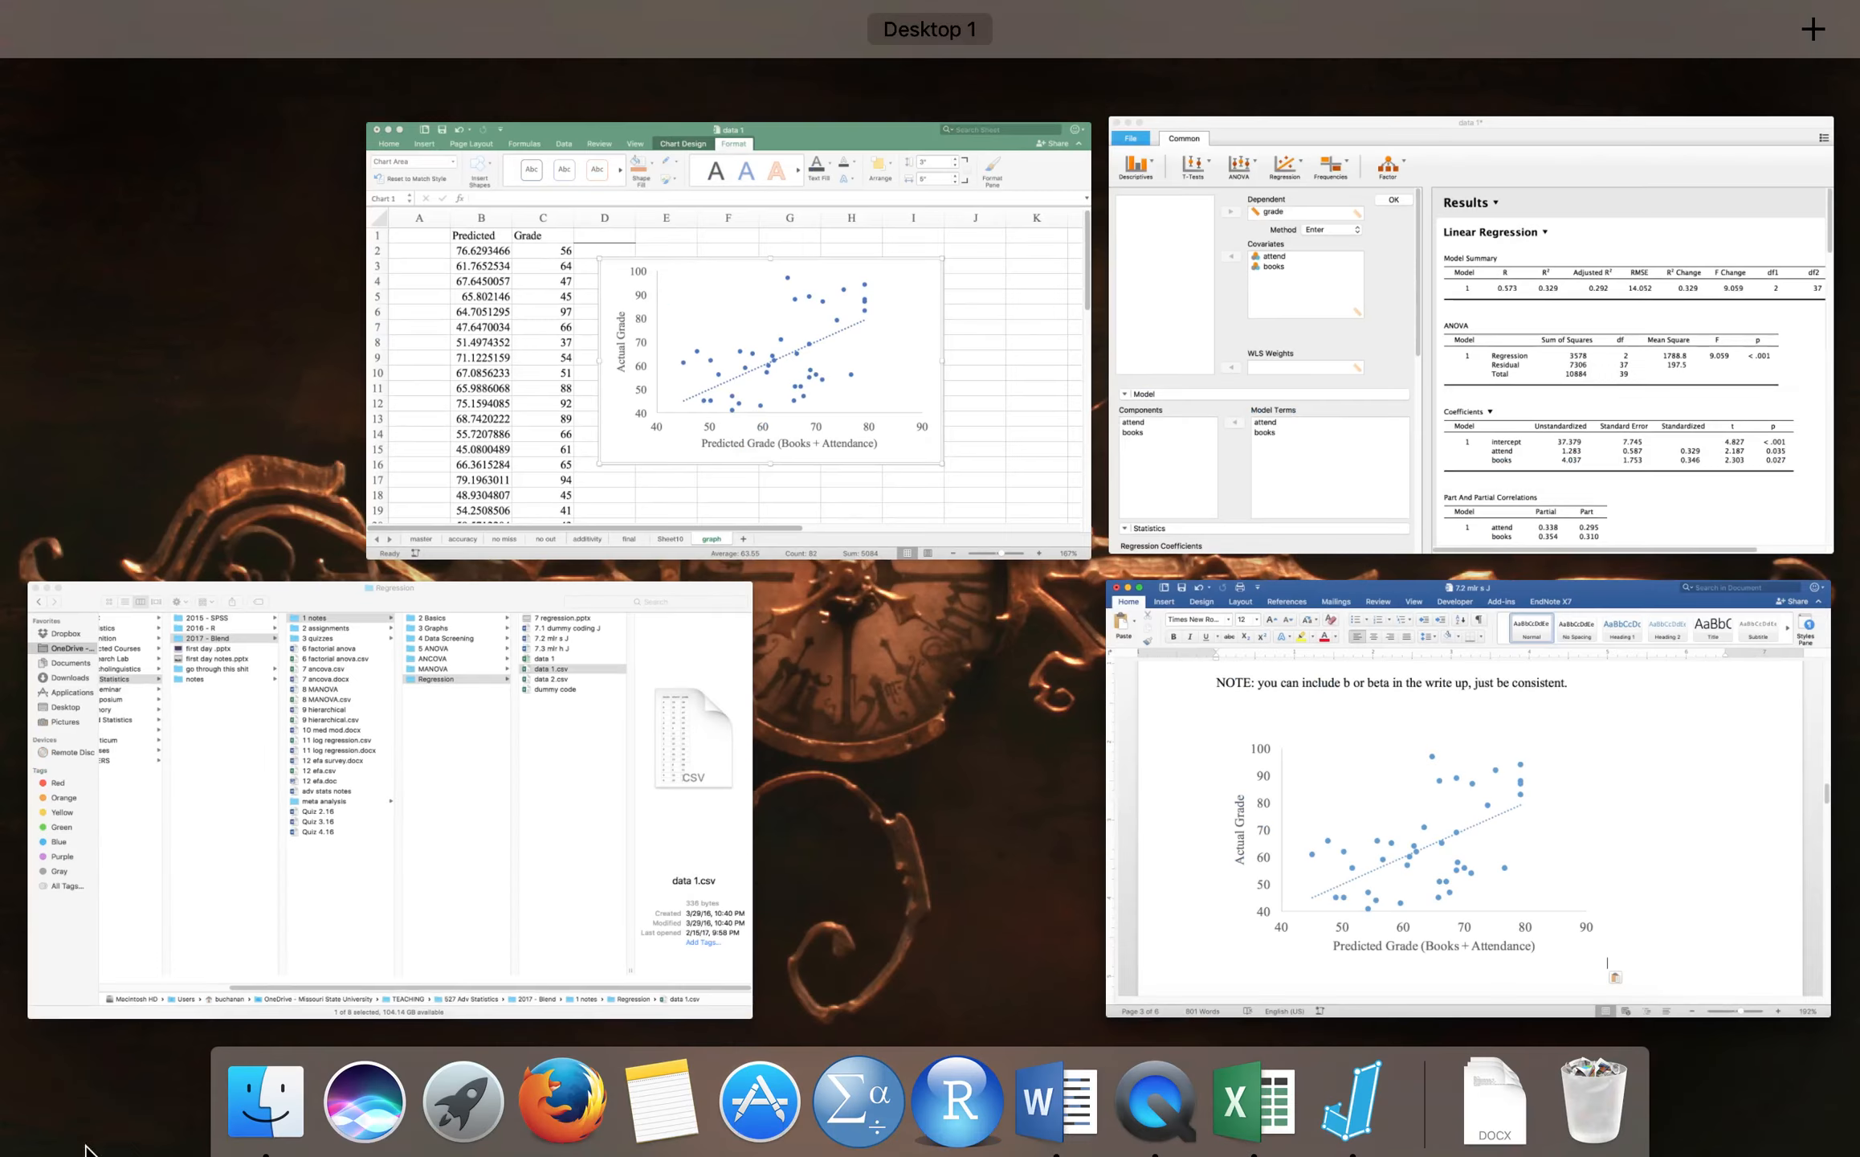
{"action": "left_click", "coordinate": [833, 463]}
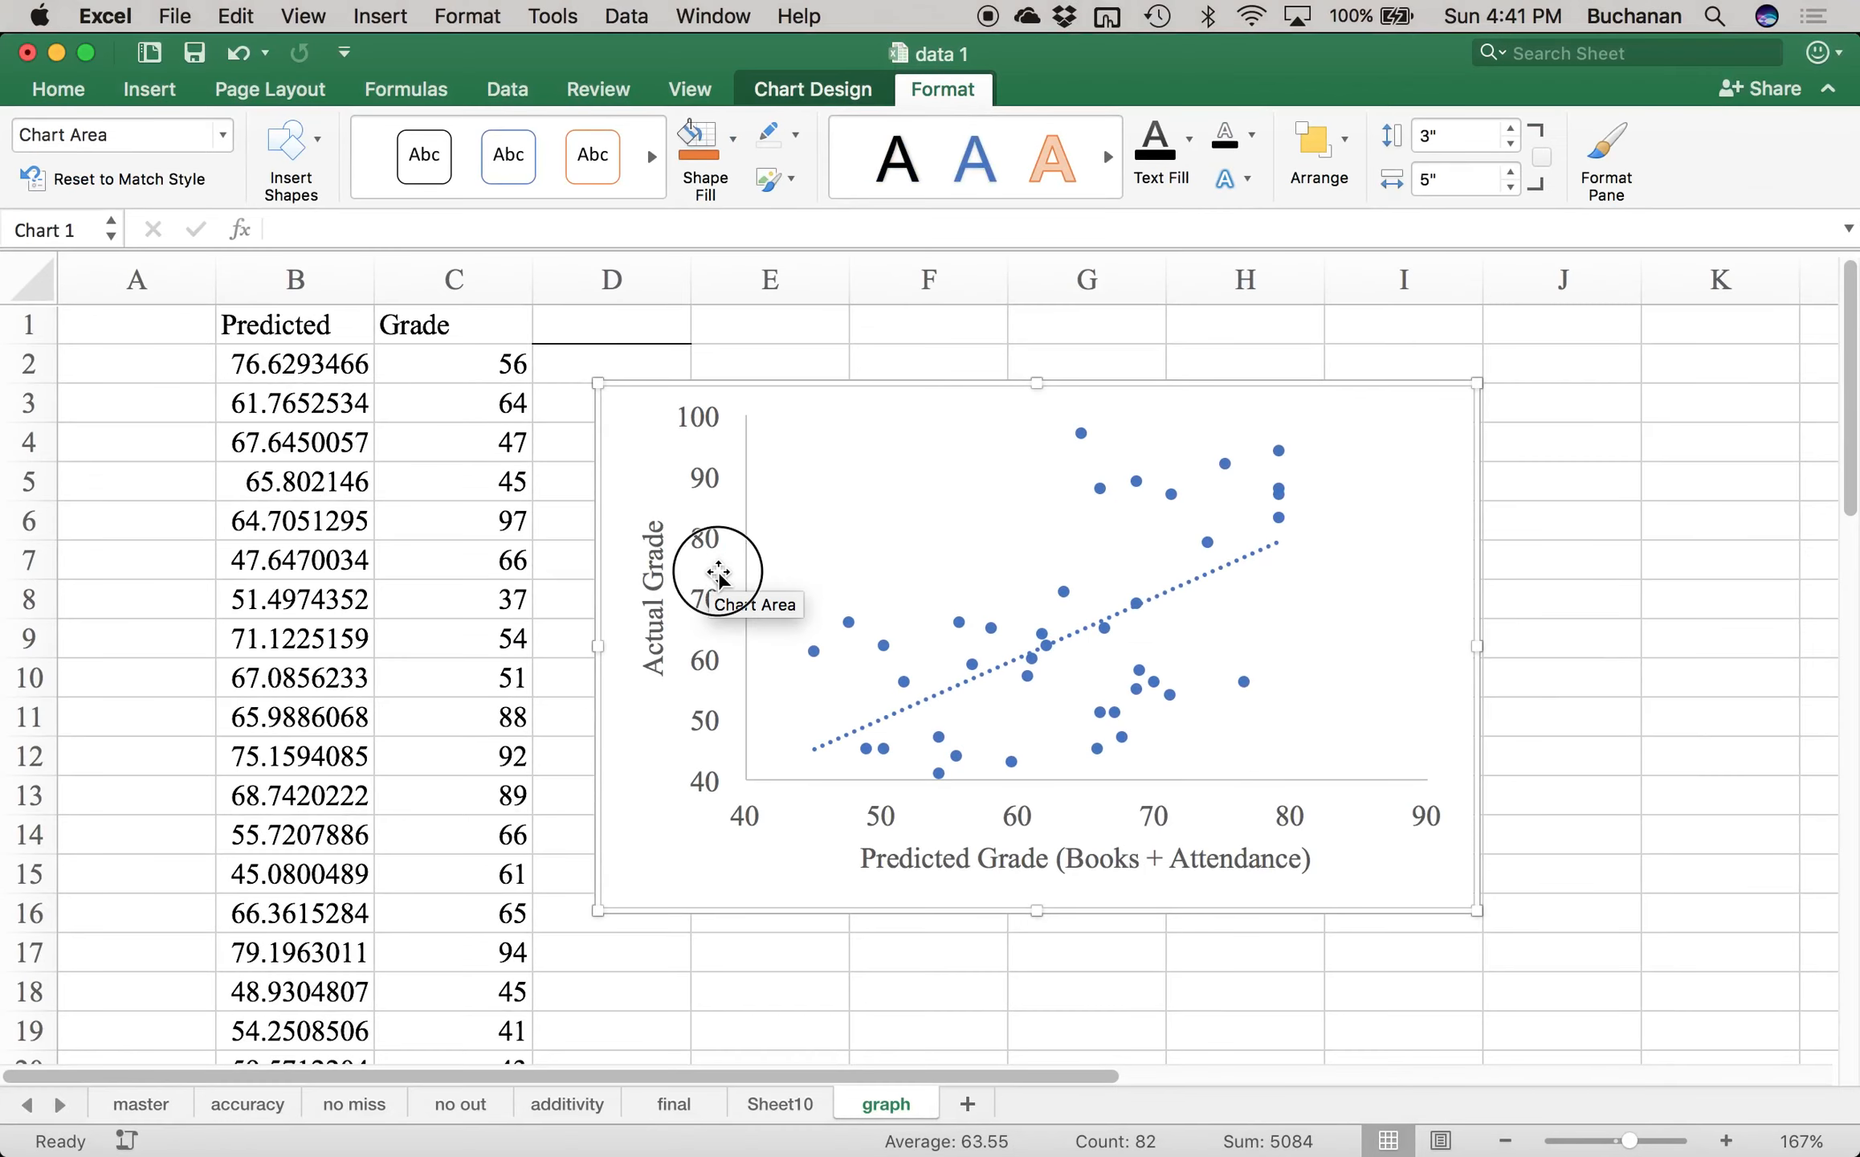
{"action": "left_click", "coordinate": [742, 572]}
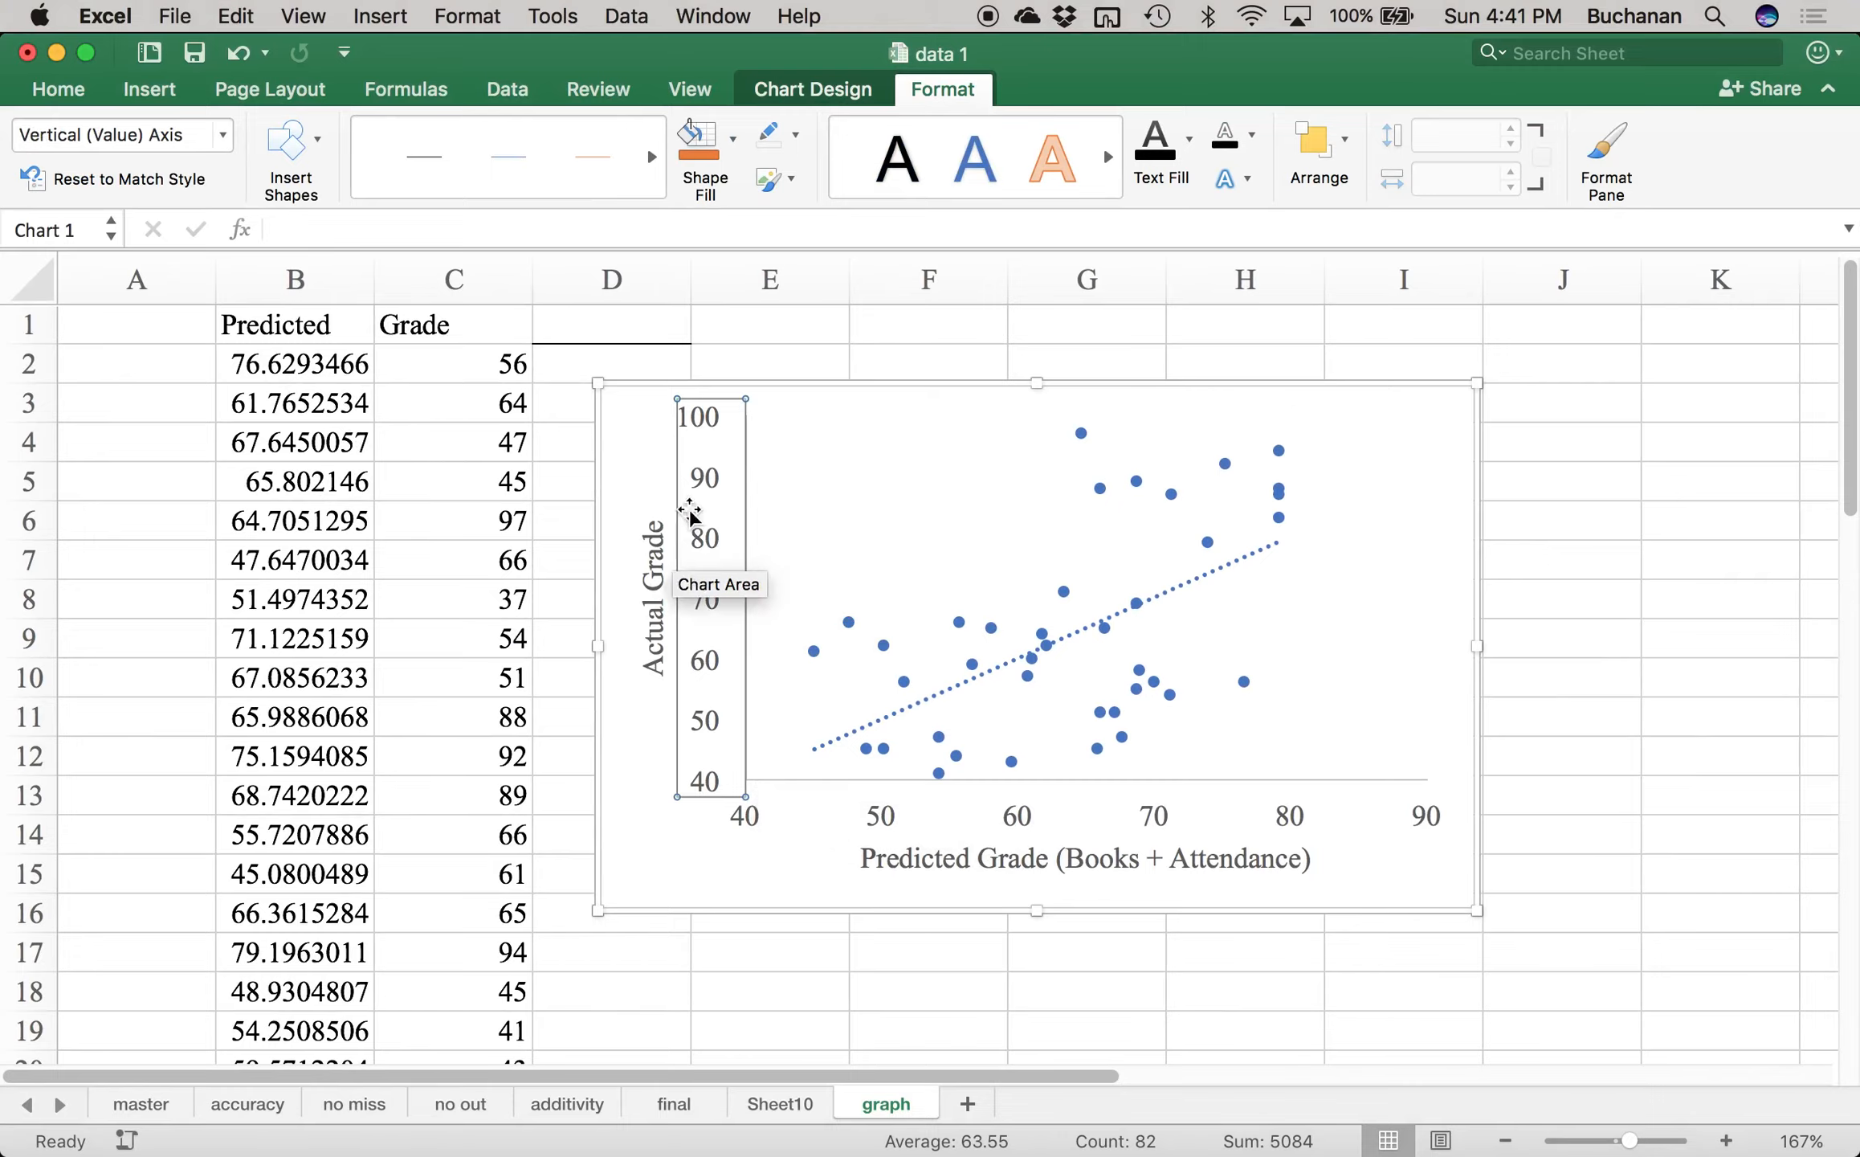
{"action": "key", "text": "ctrl+Up"}
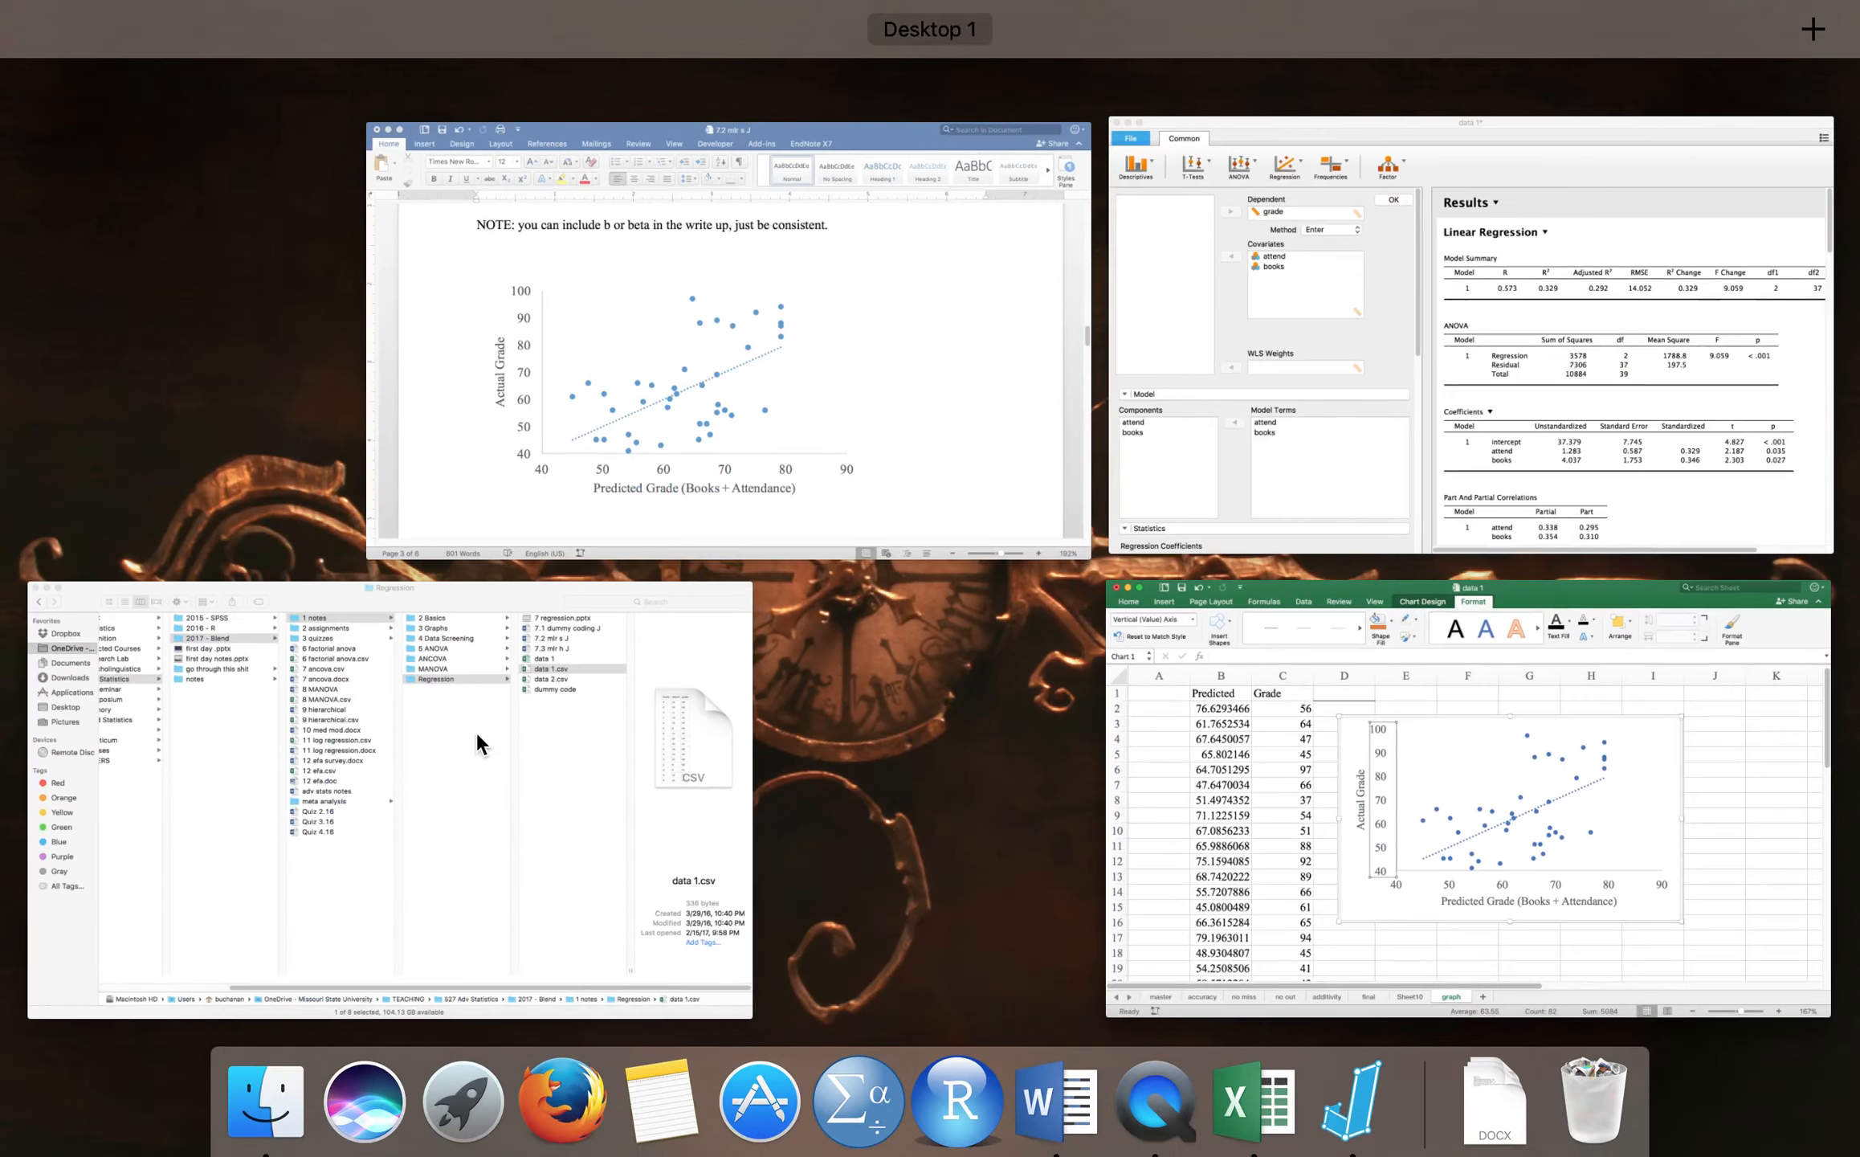
{"action": "left_click", "coordinate": [988, 503]}
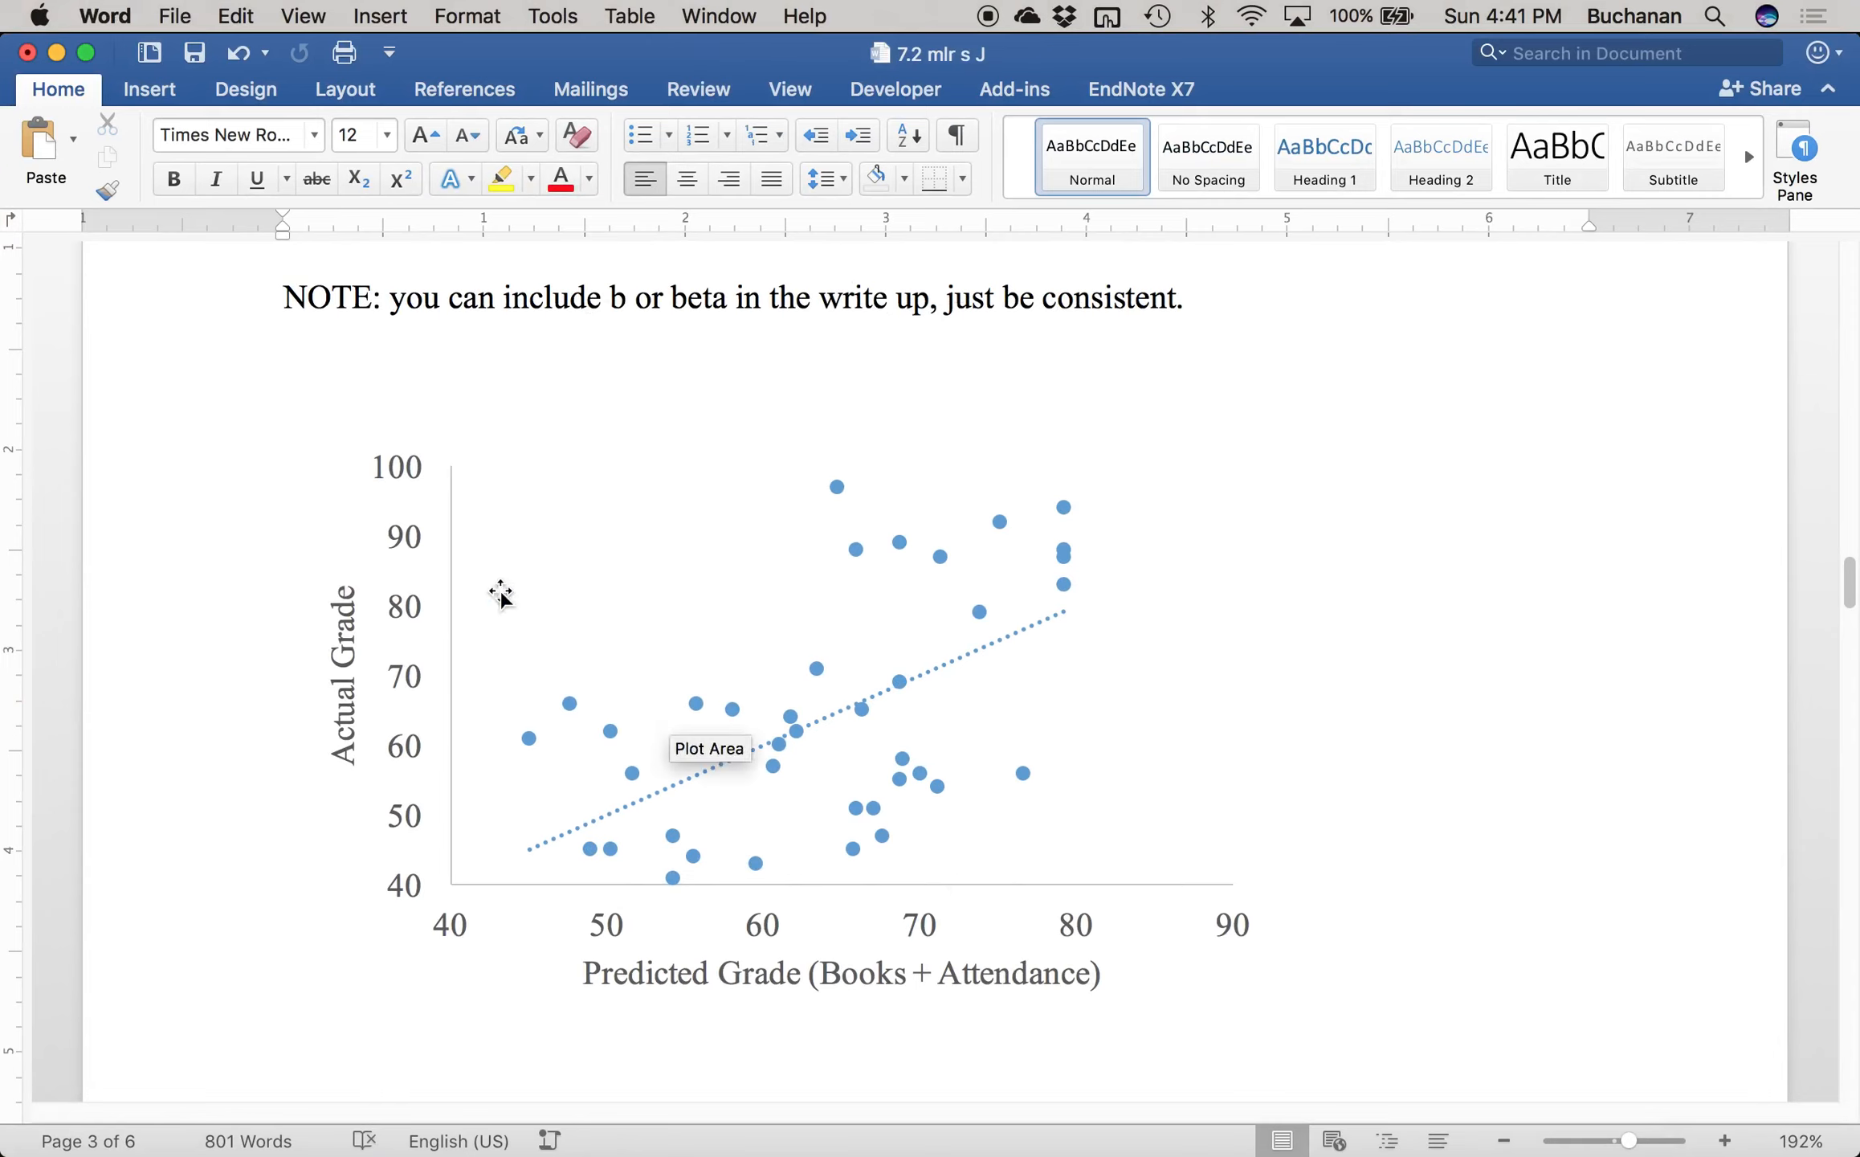